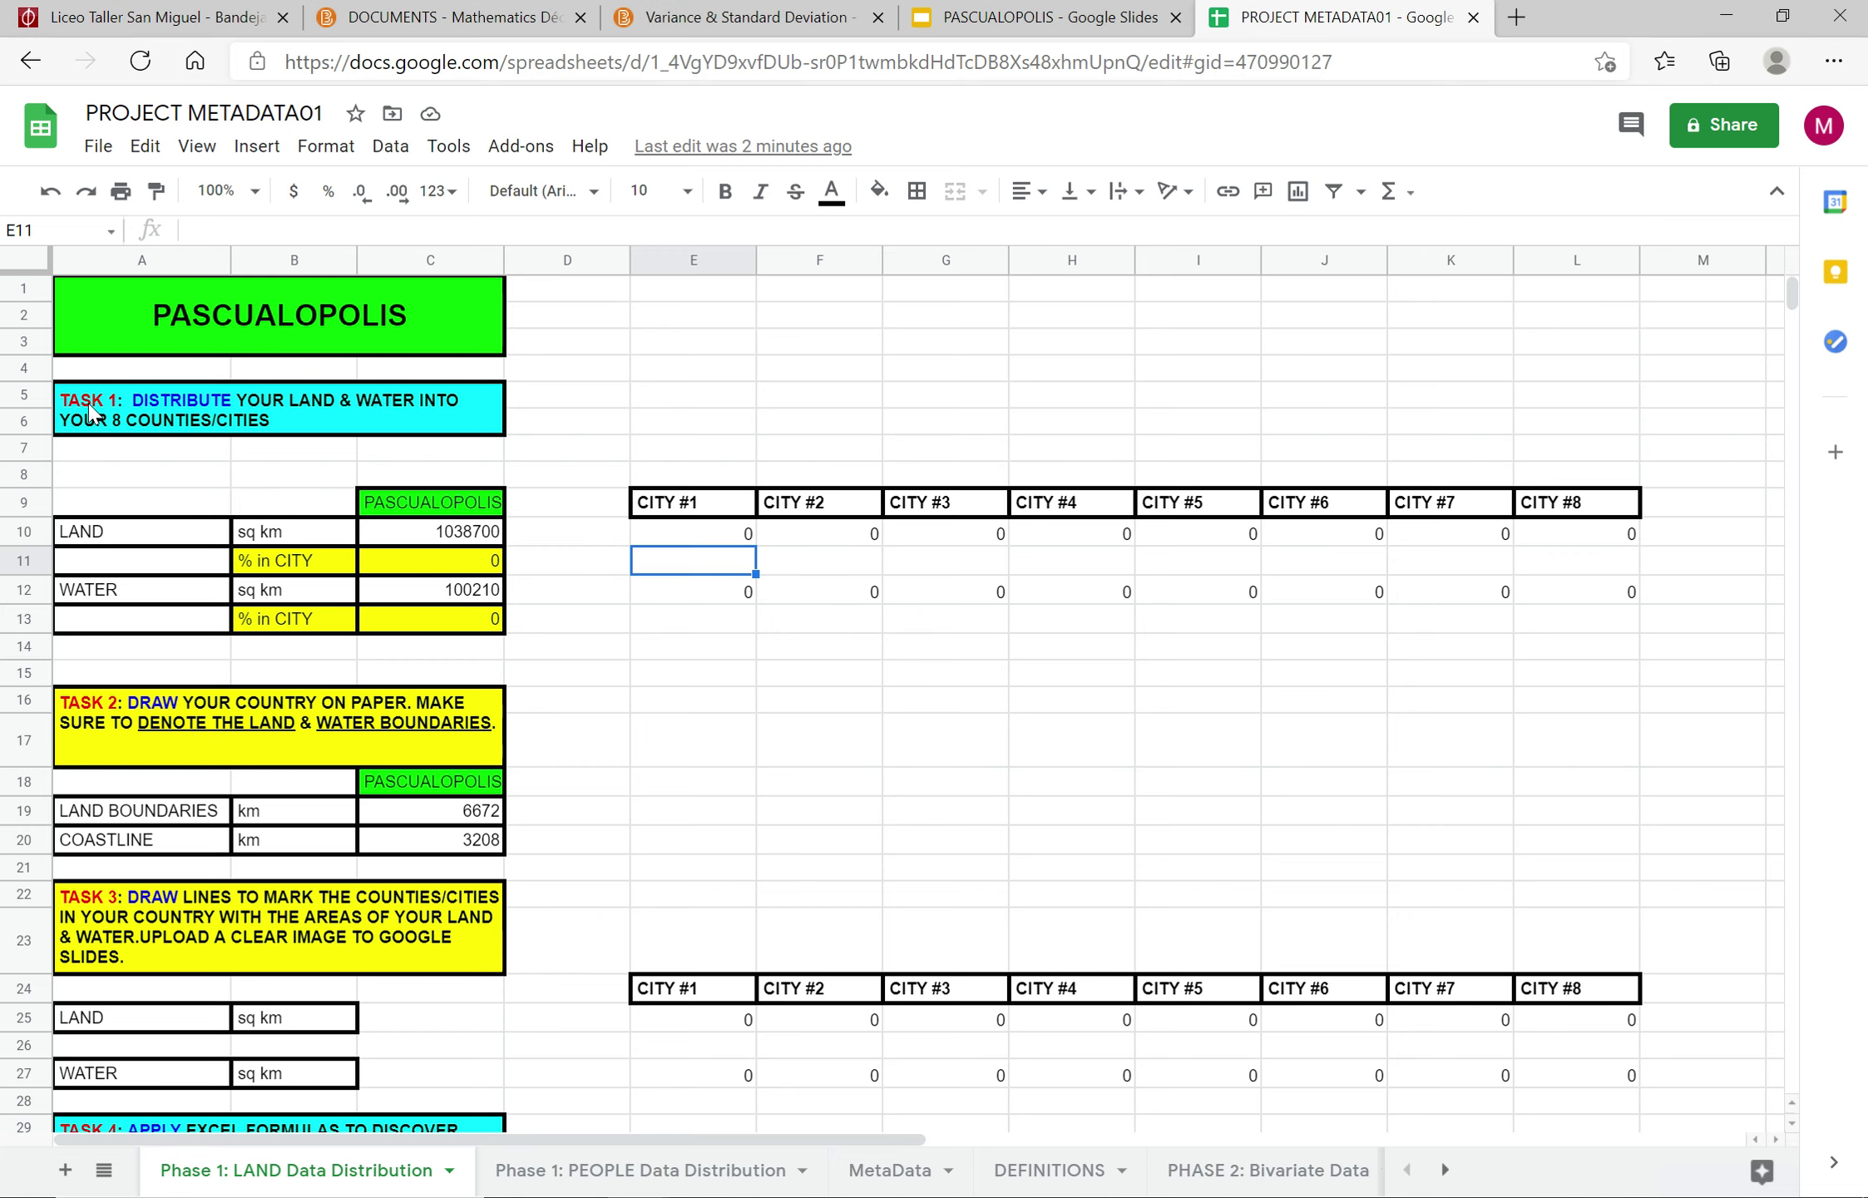
Step: Enter land shares 0.3, 0.2, 0.15 and 0.04 for cities #1–#4 in E11:H11
left_click(243, 409)
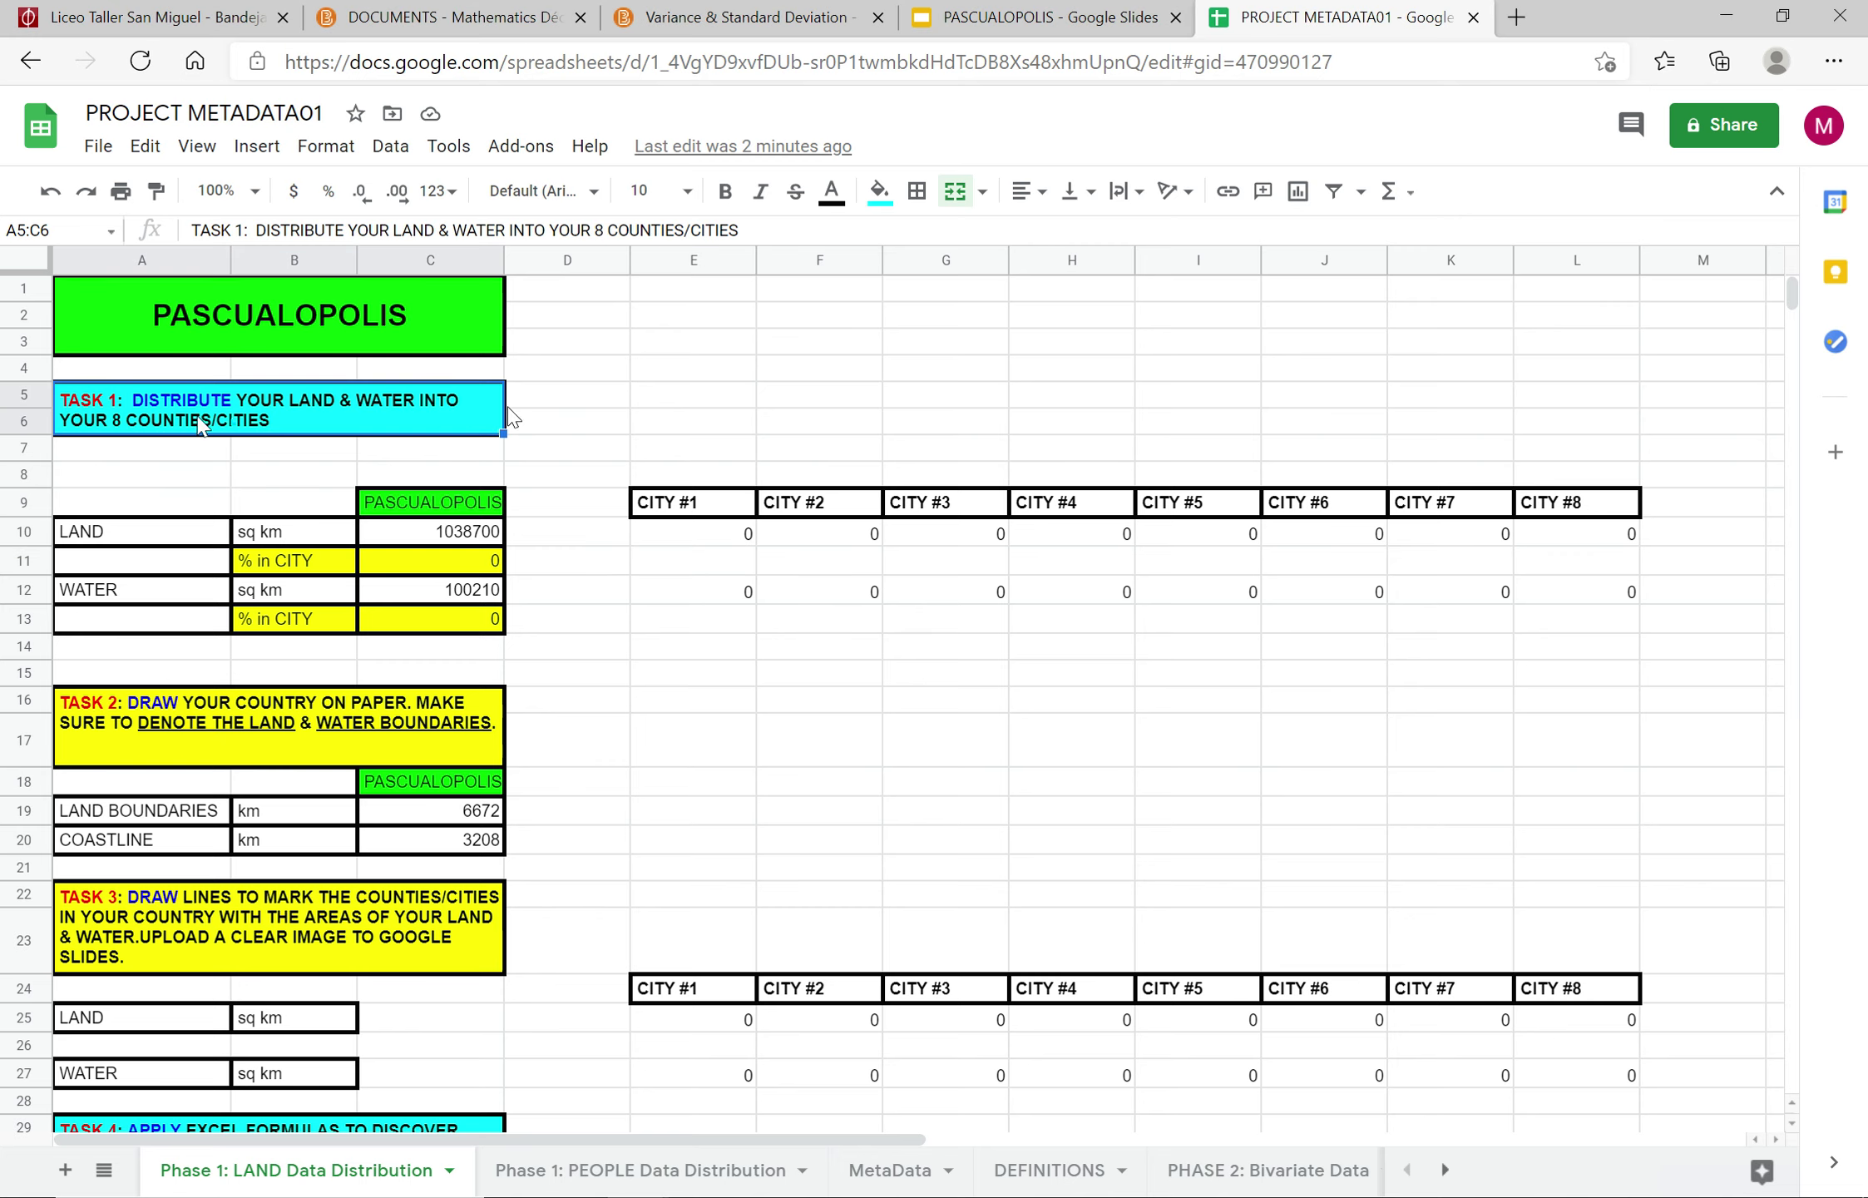
left_click(725, 563)
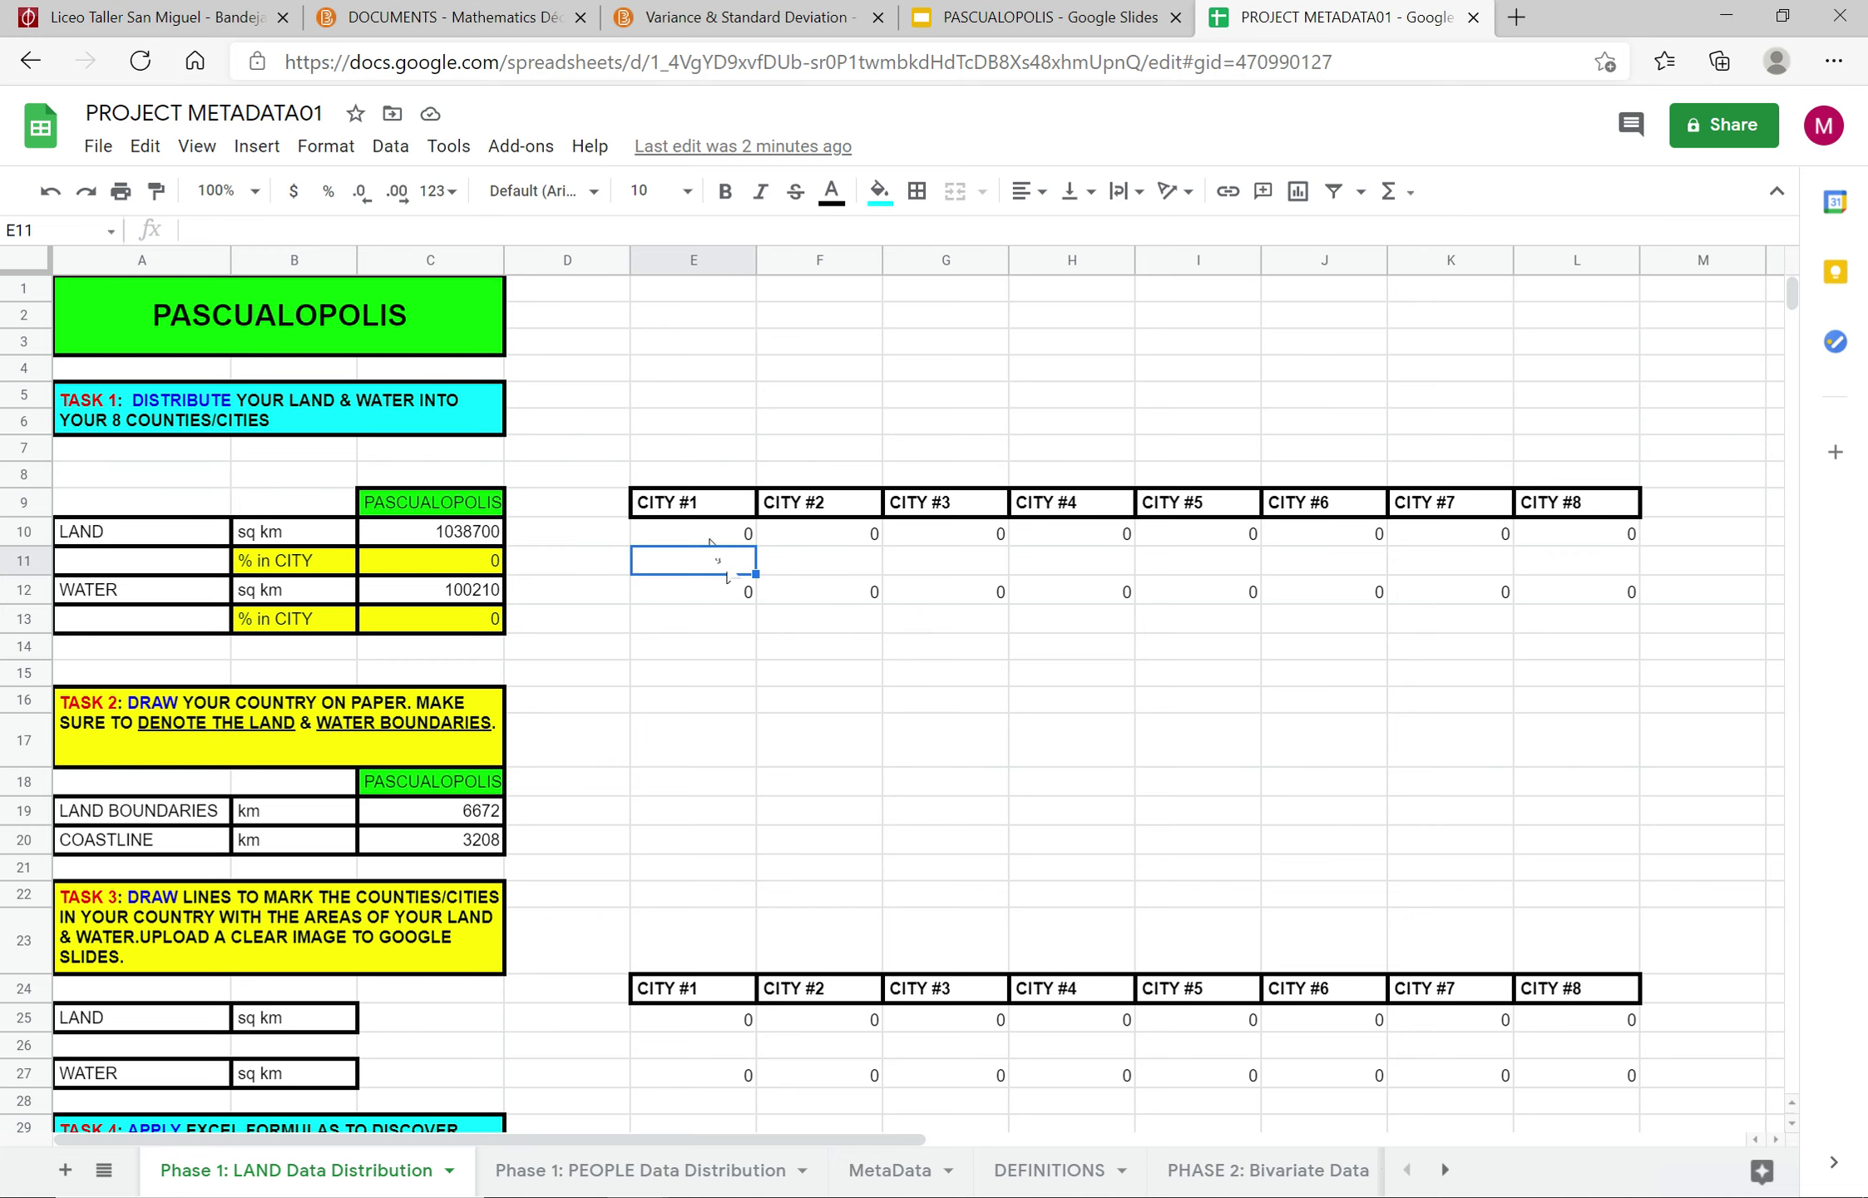
left_click(446, 236)
key("Tab")
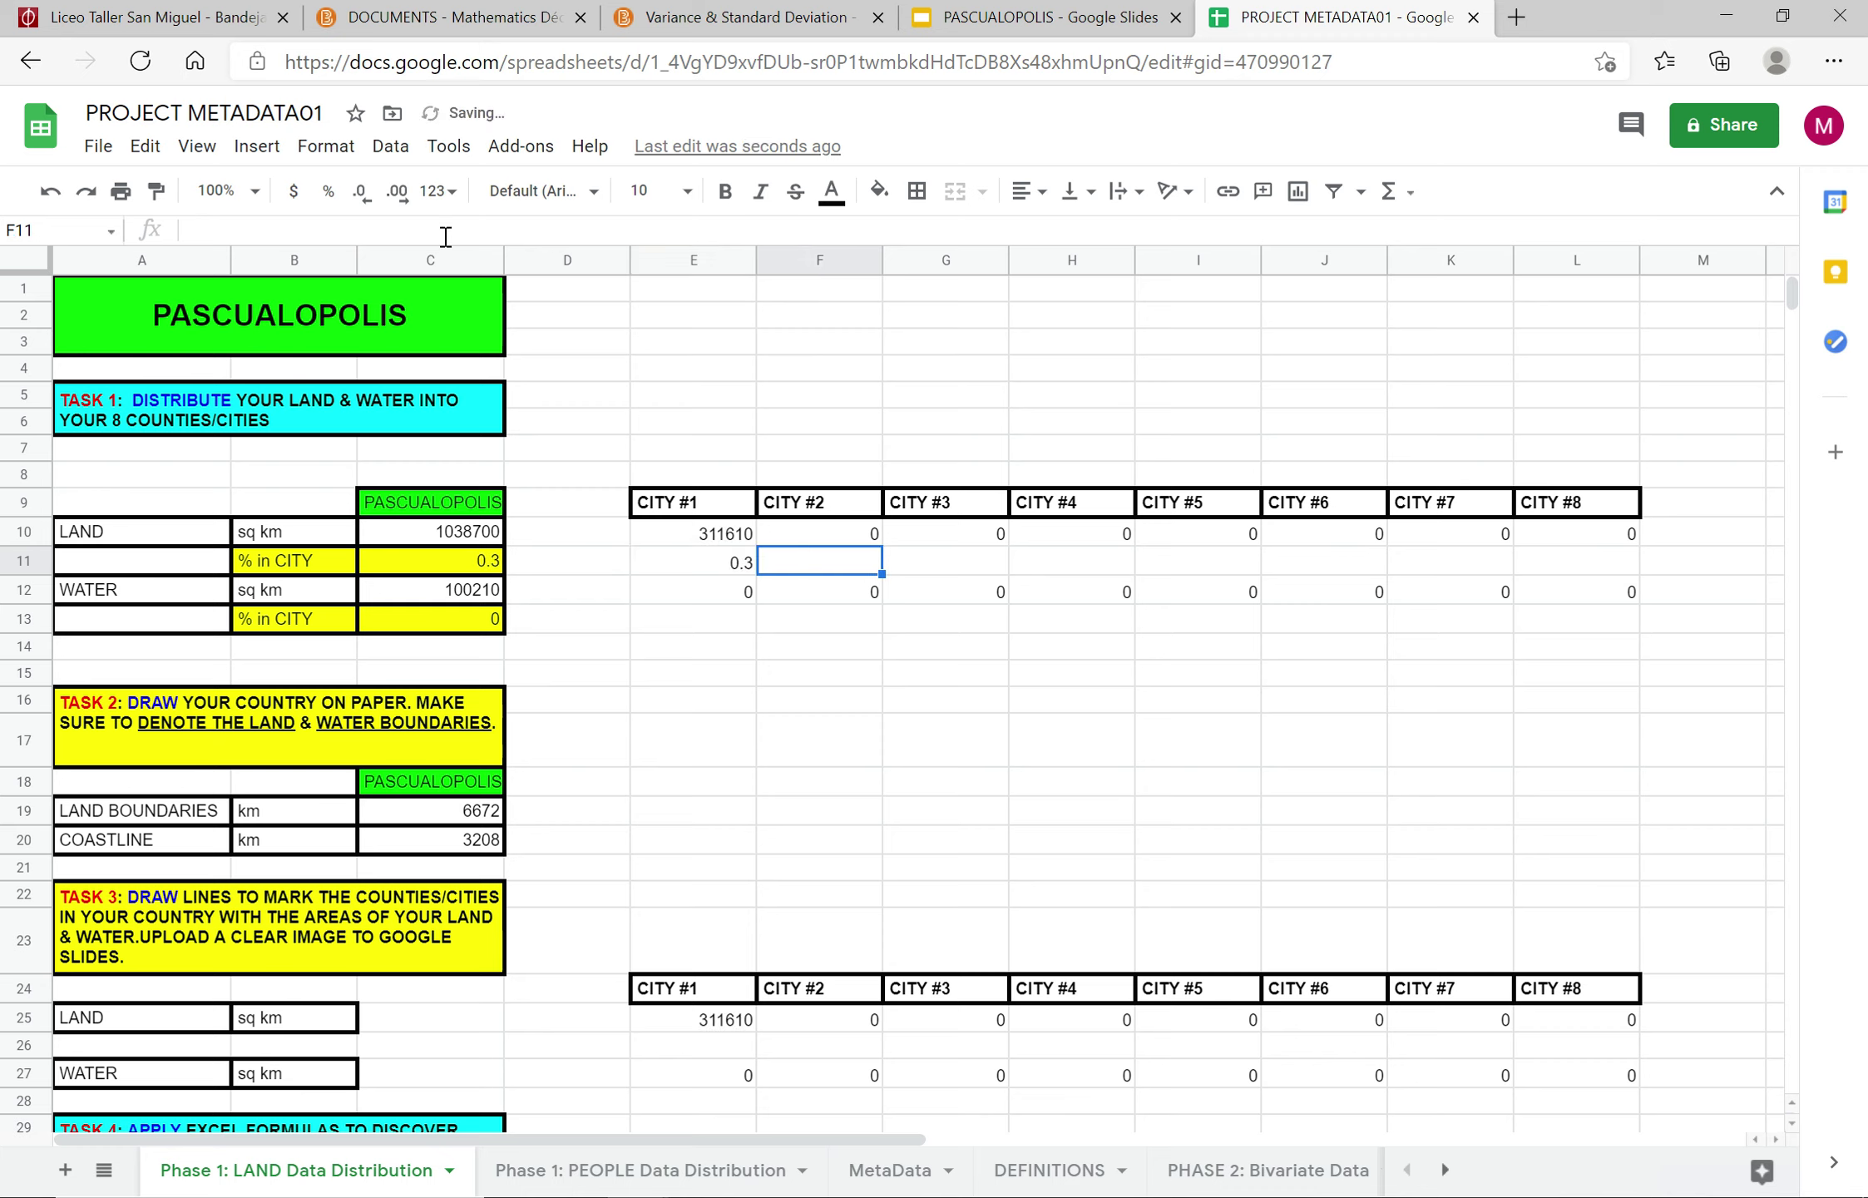
type("0.2")
key("Tab")
type("0.1")
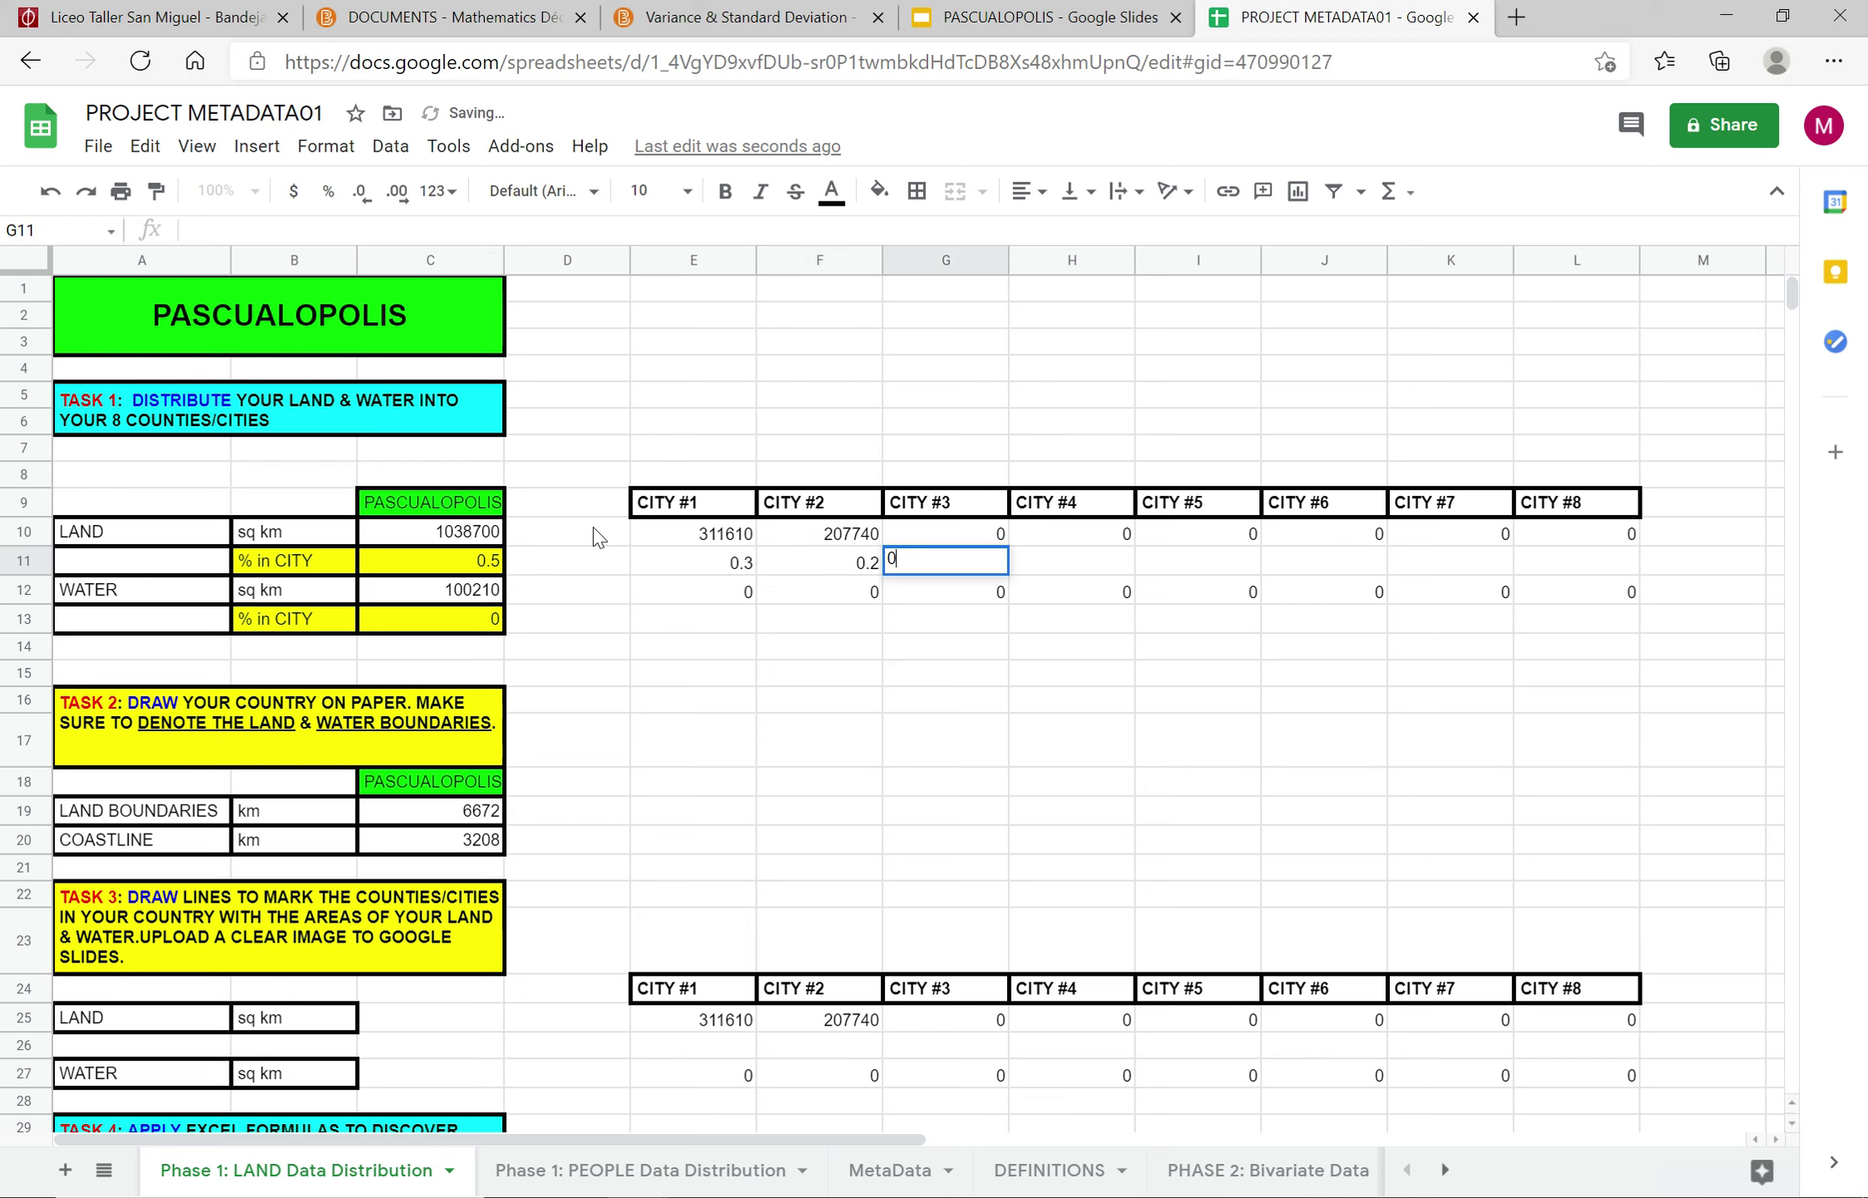
key("Tab")
type("0.")
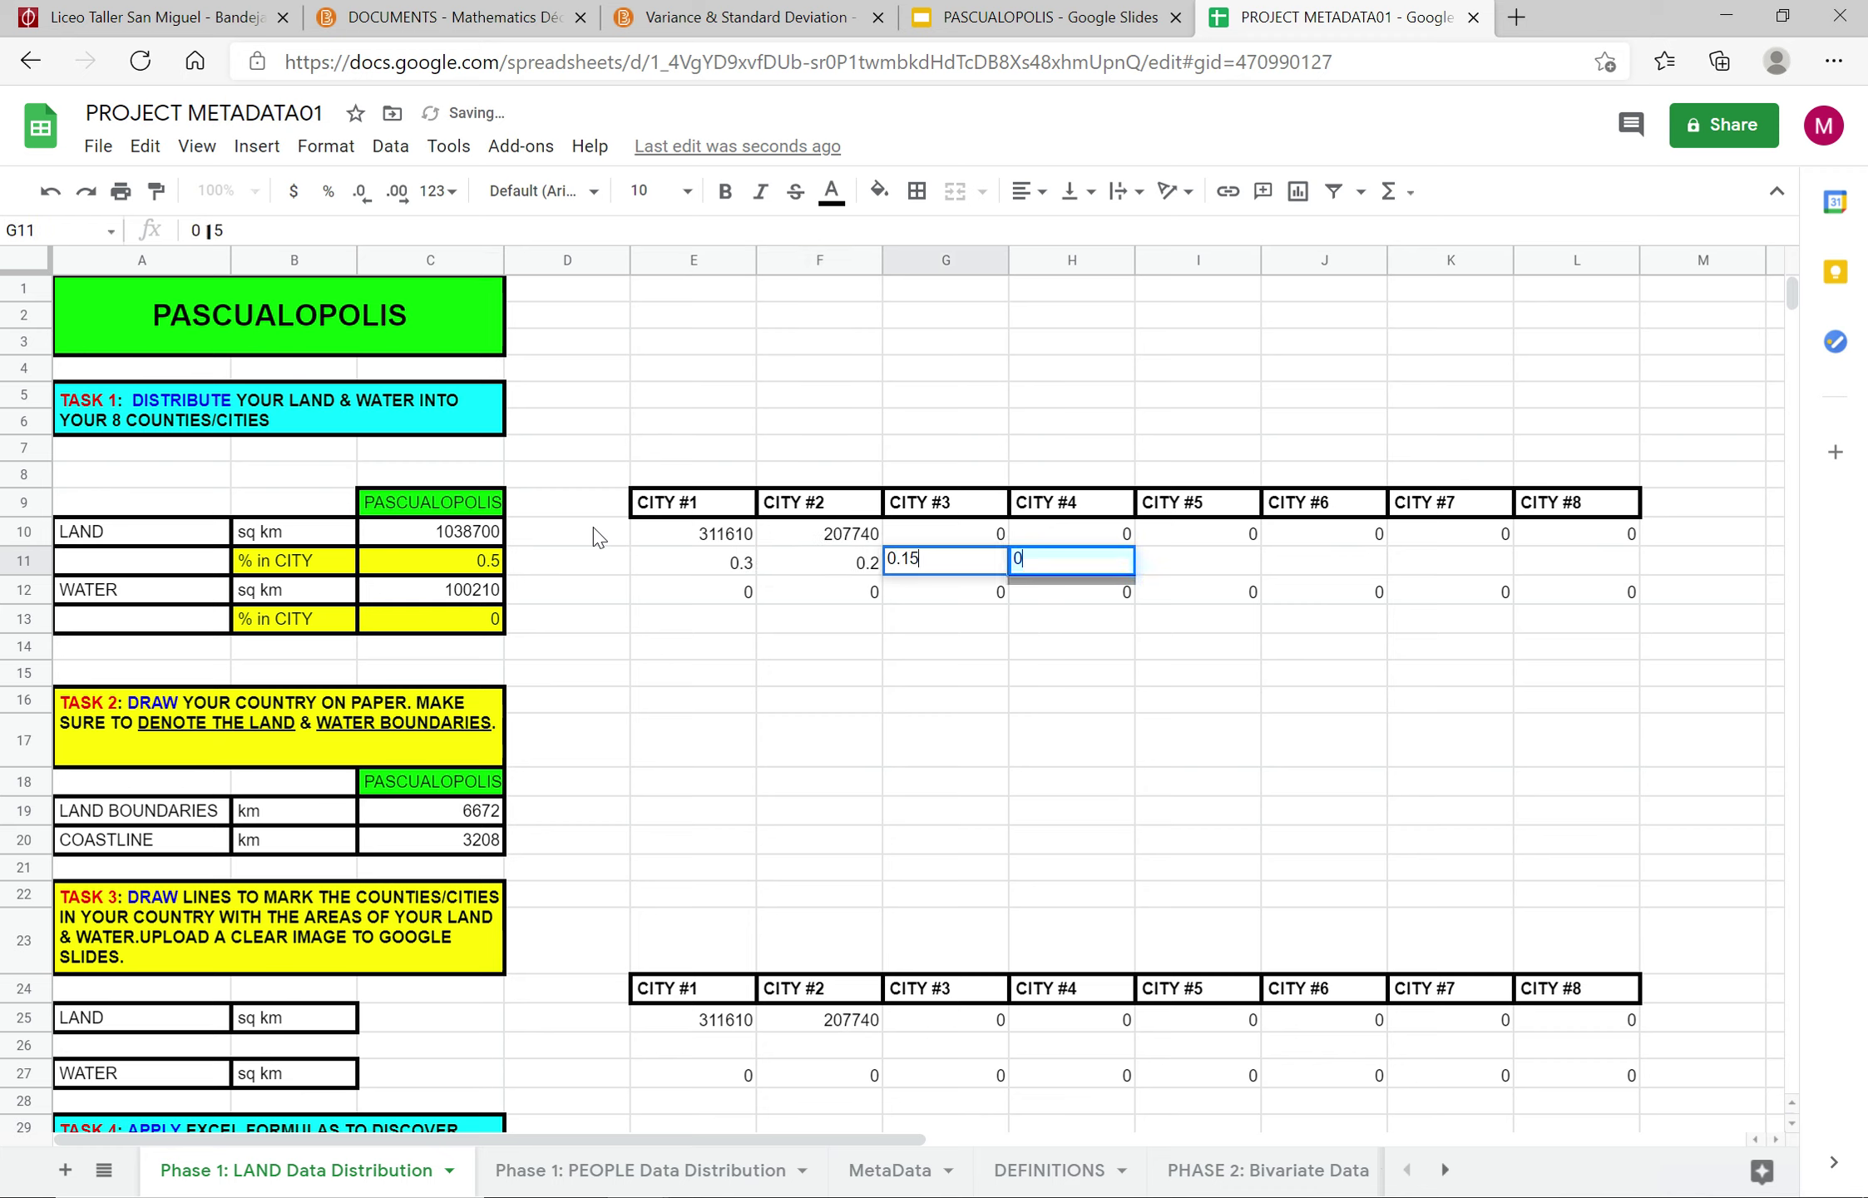
type("4")
key("Tab")
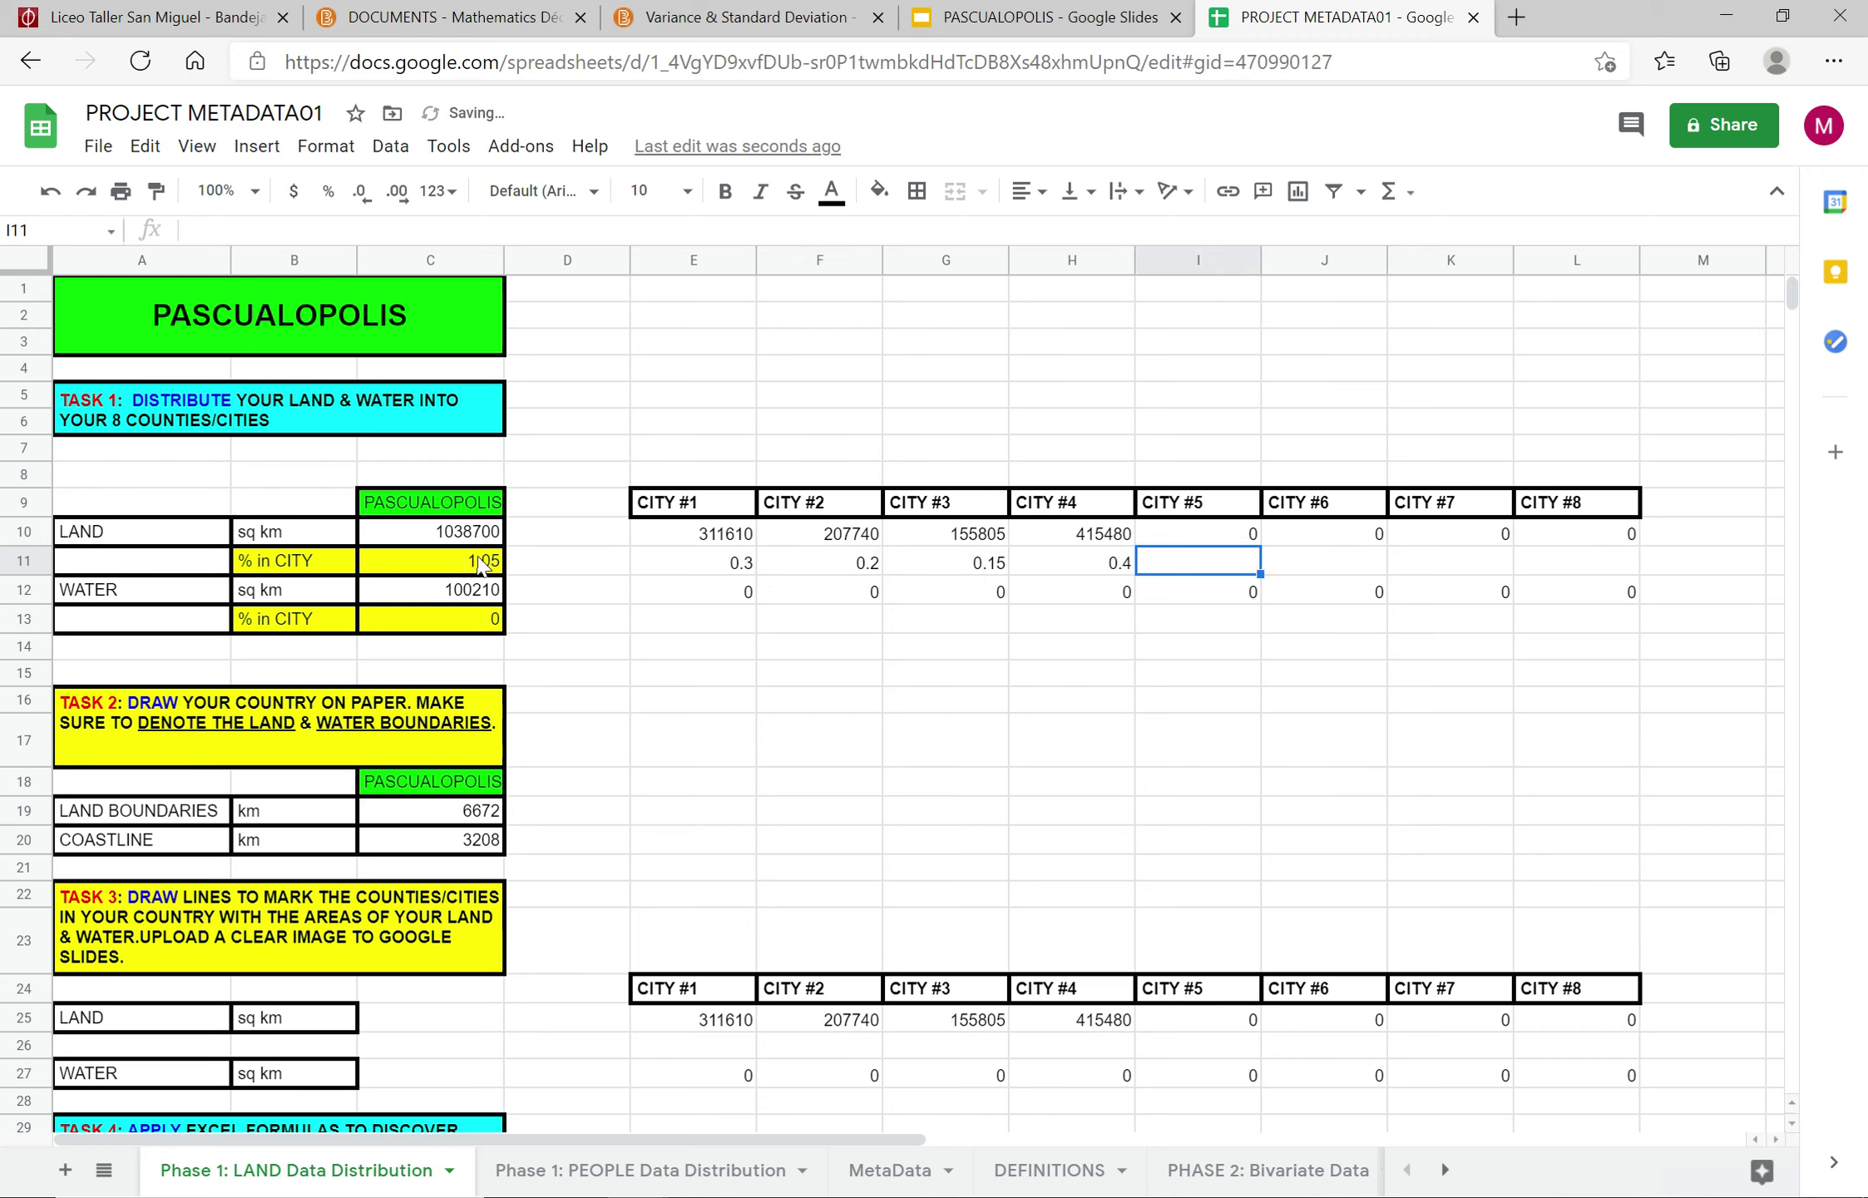
Step: Check the land total in C11 and correct CITY #4's share in H11 to 0.04
left_click(449, 560)
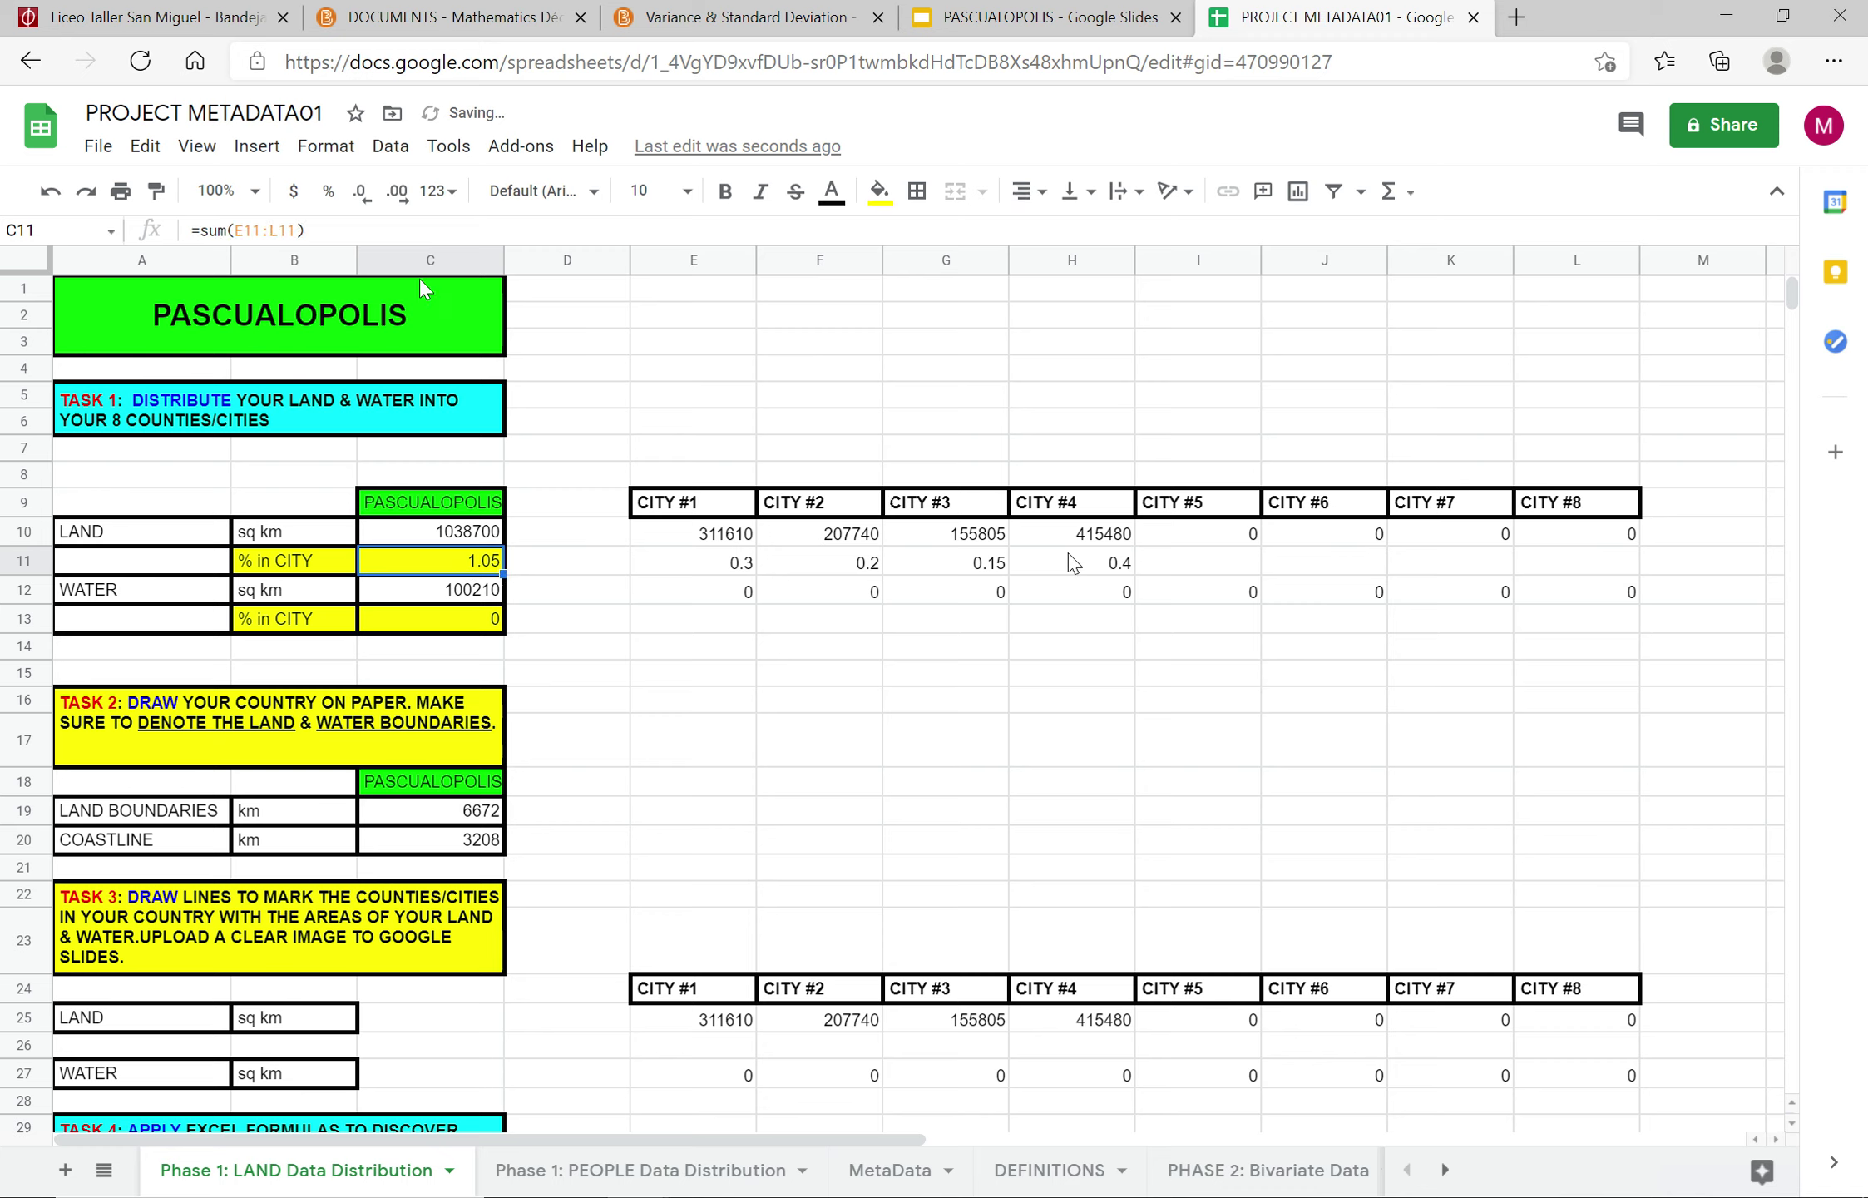
left_click(1073, 563)
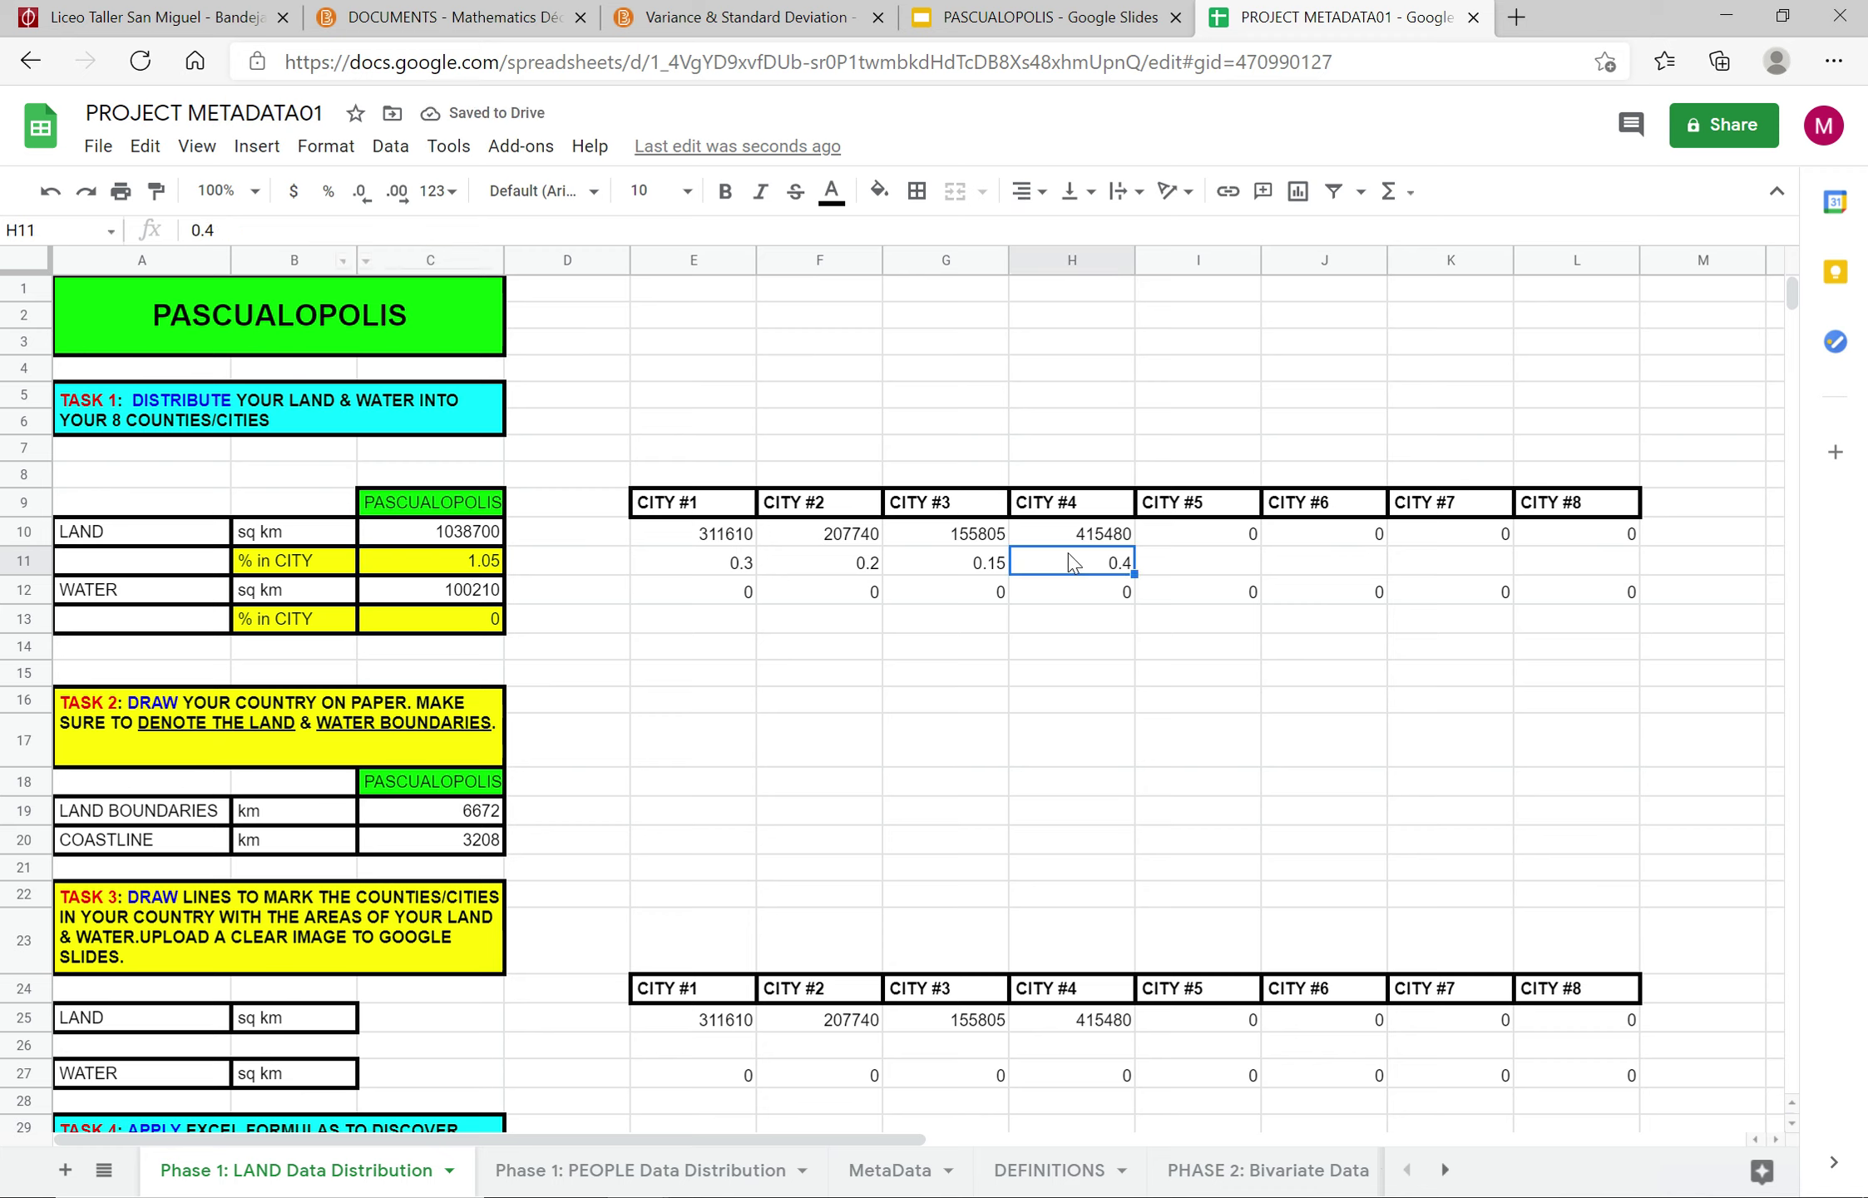
left_click(207, 230)
type("0")
key("Tab")
Step: Enter 0.23, 0.04, 0.03 and 0.01 for cities #5–#8, bringing the land total to 1
type("0")
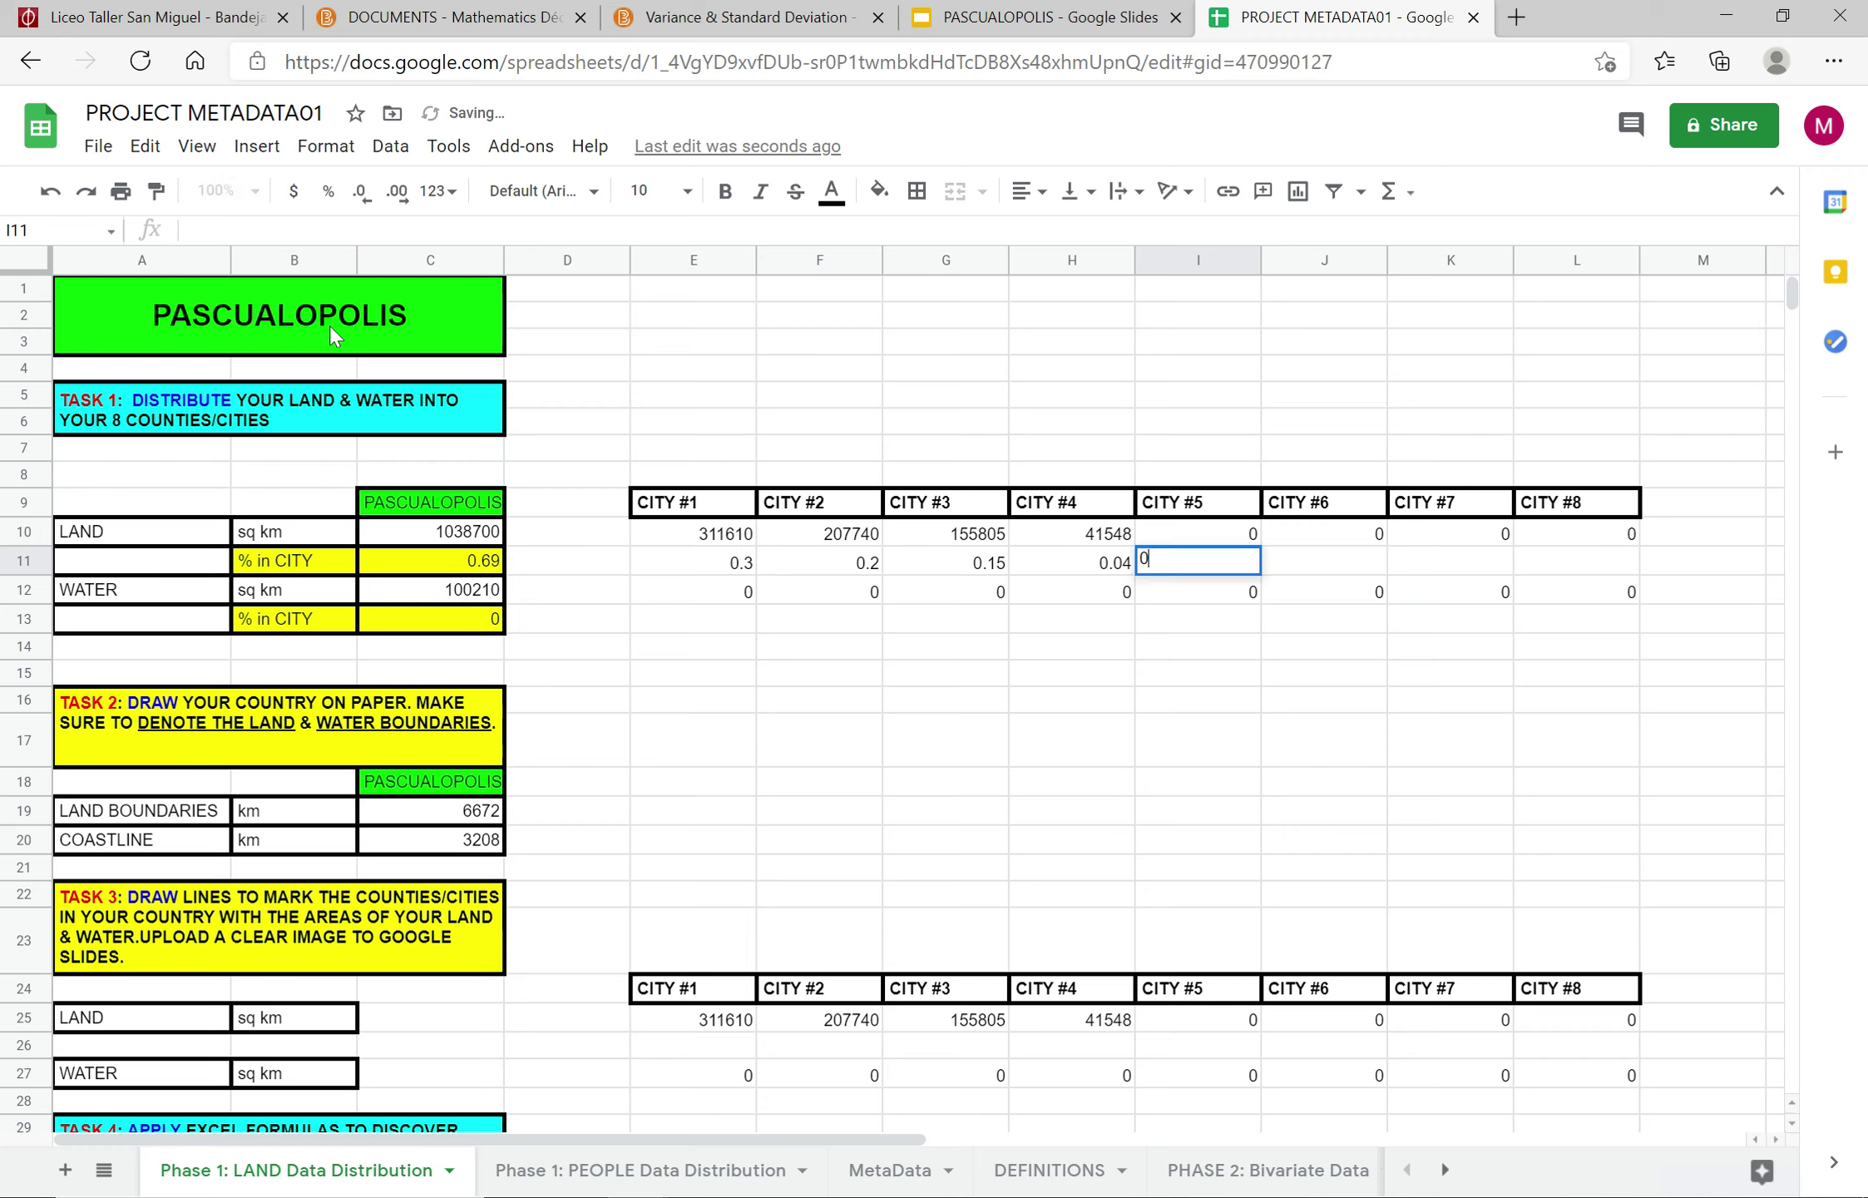
type(".23")
key("Tab")
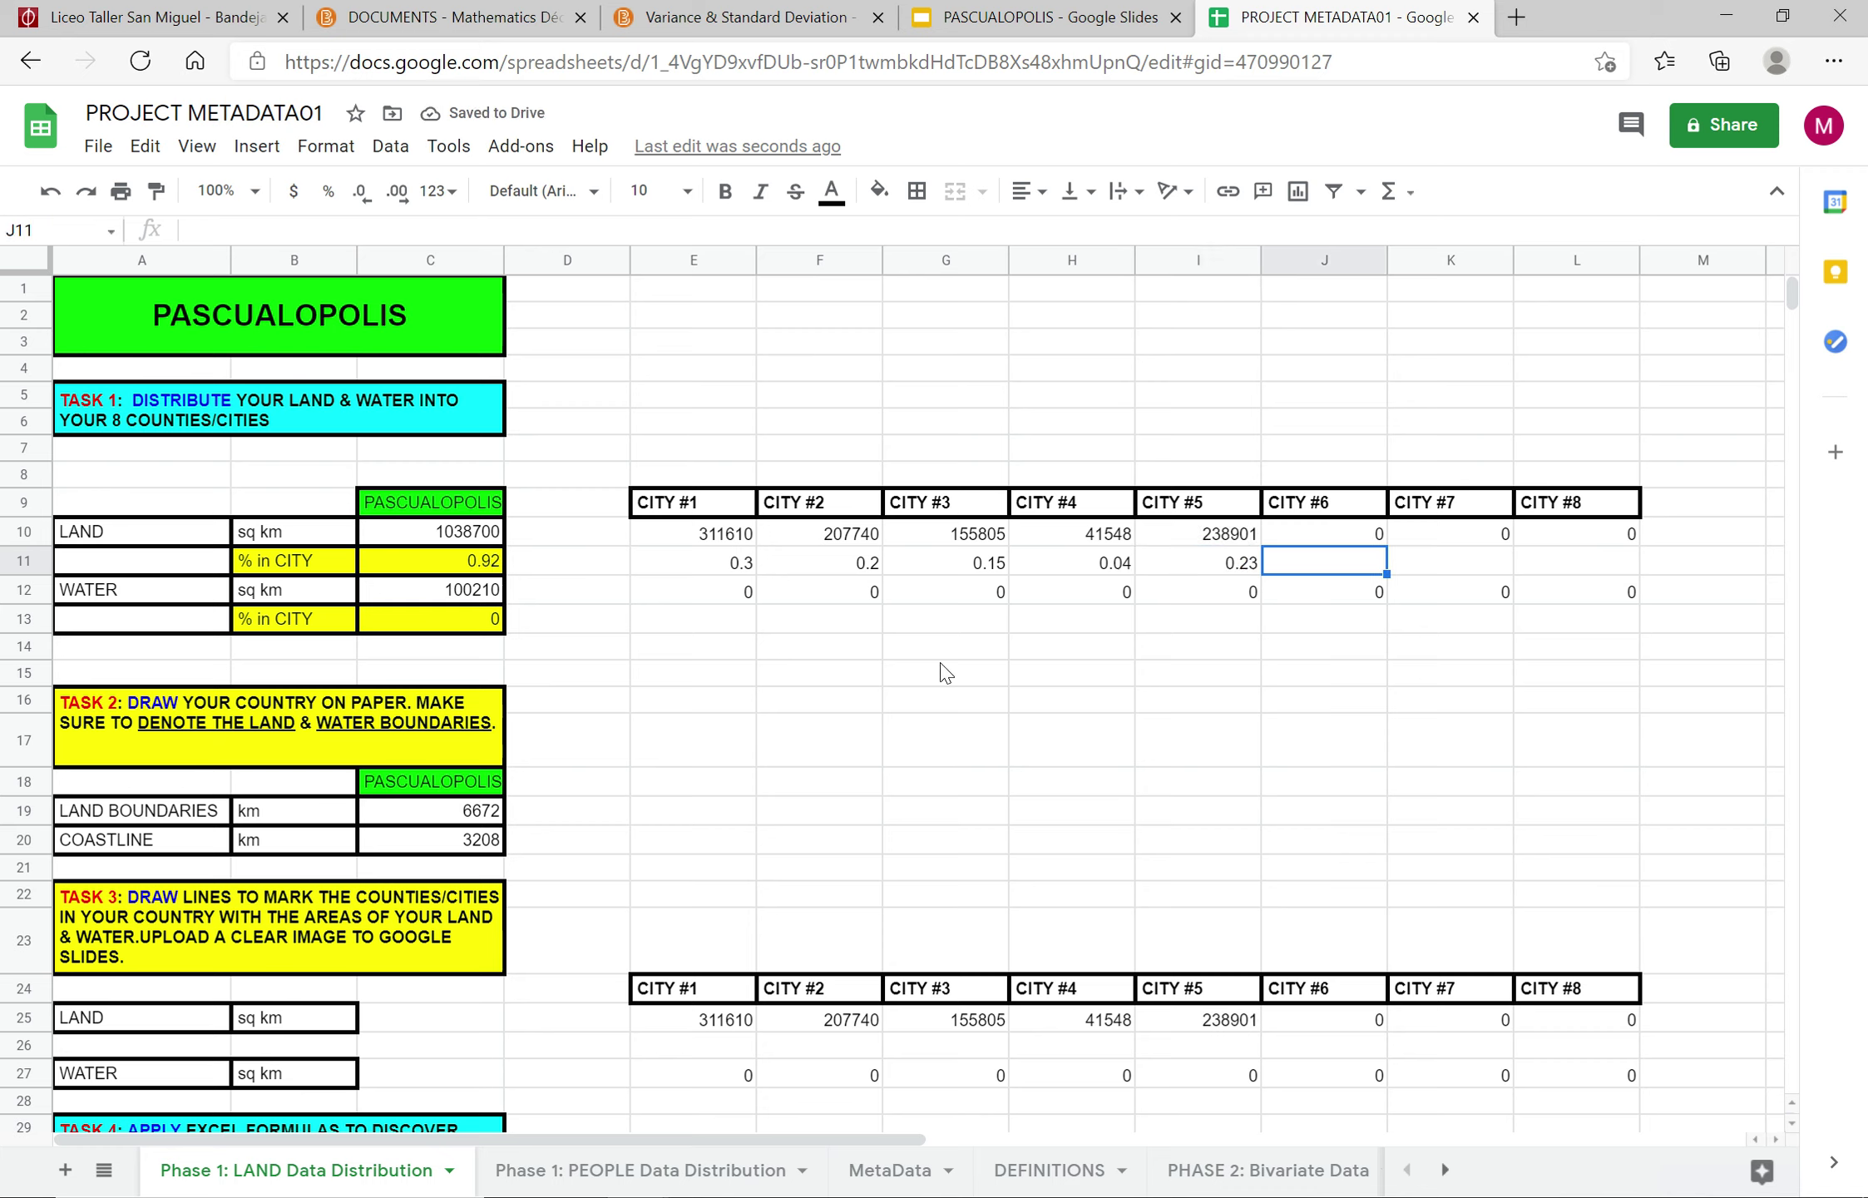
type(".")
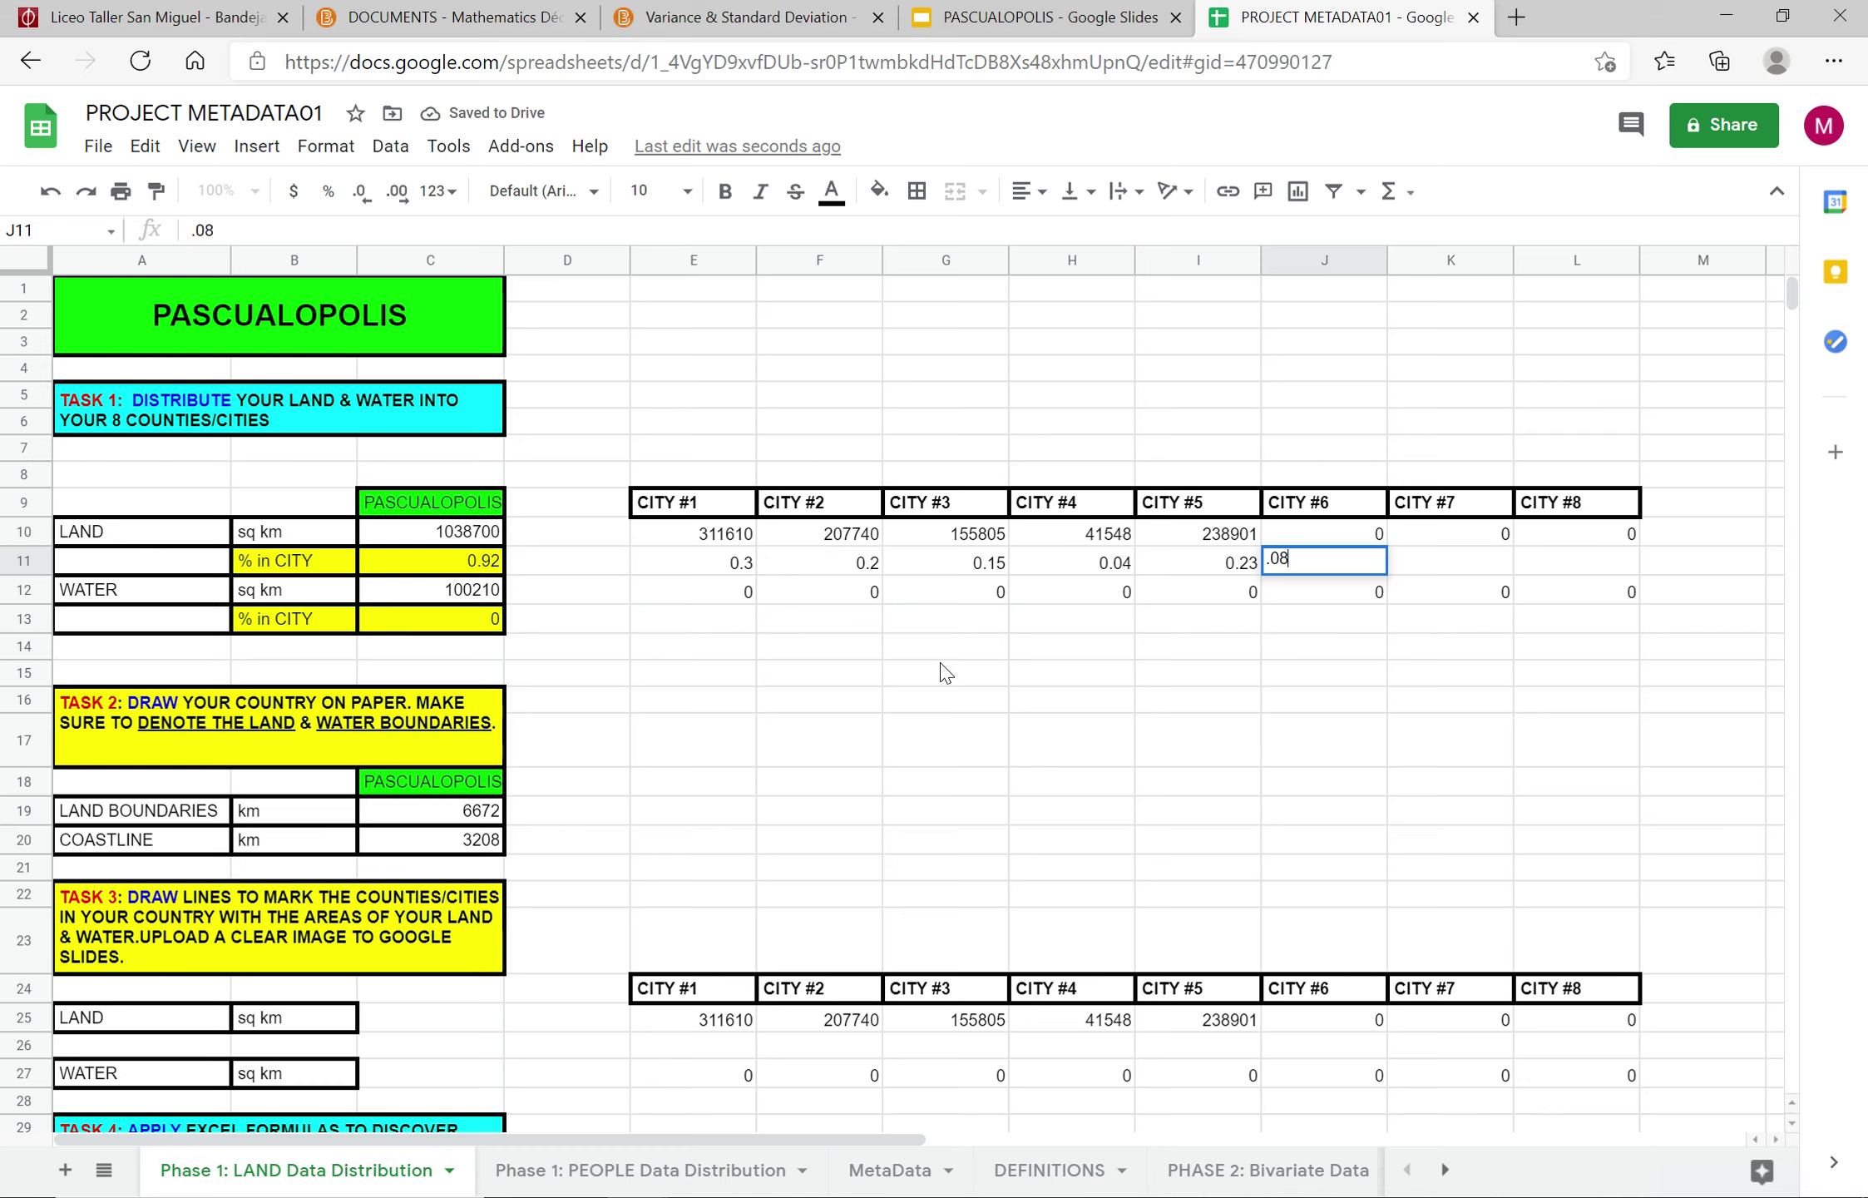
type("04")
key("Tab")
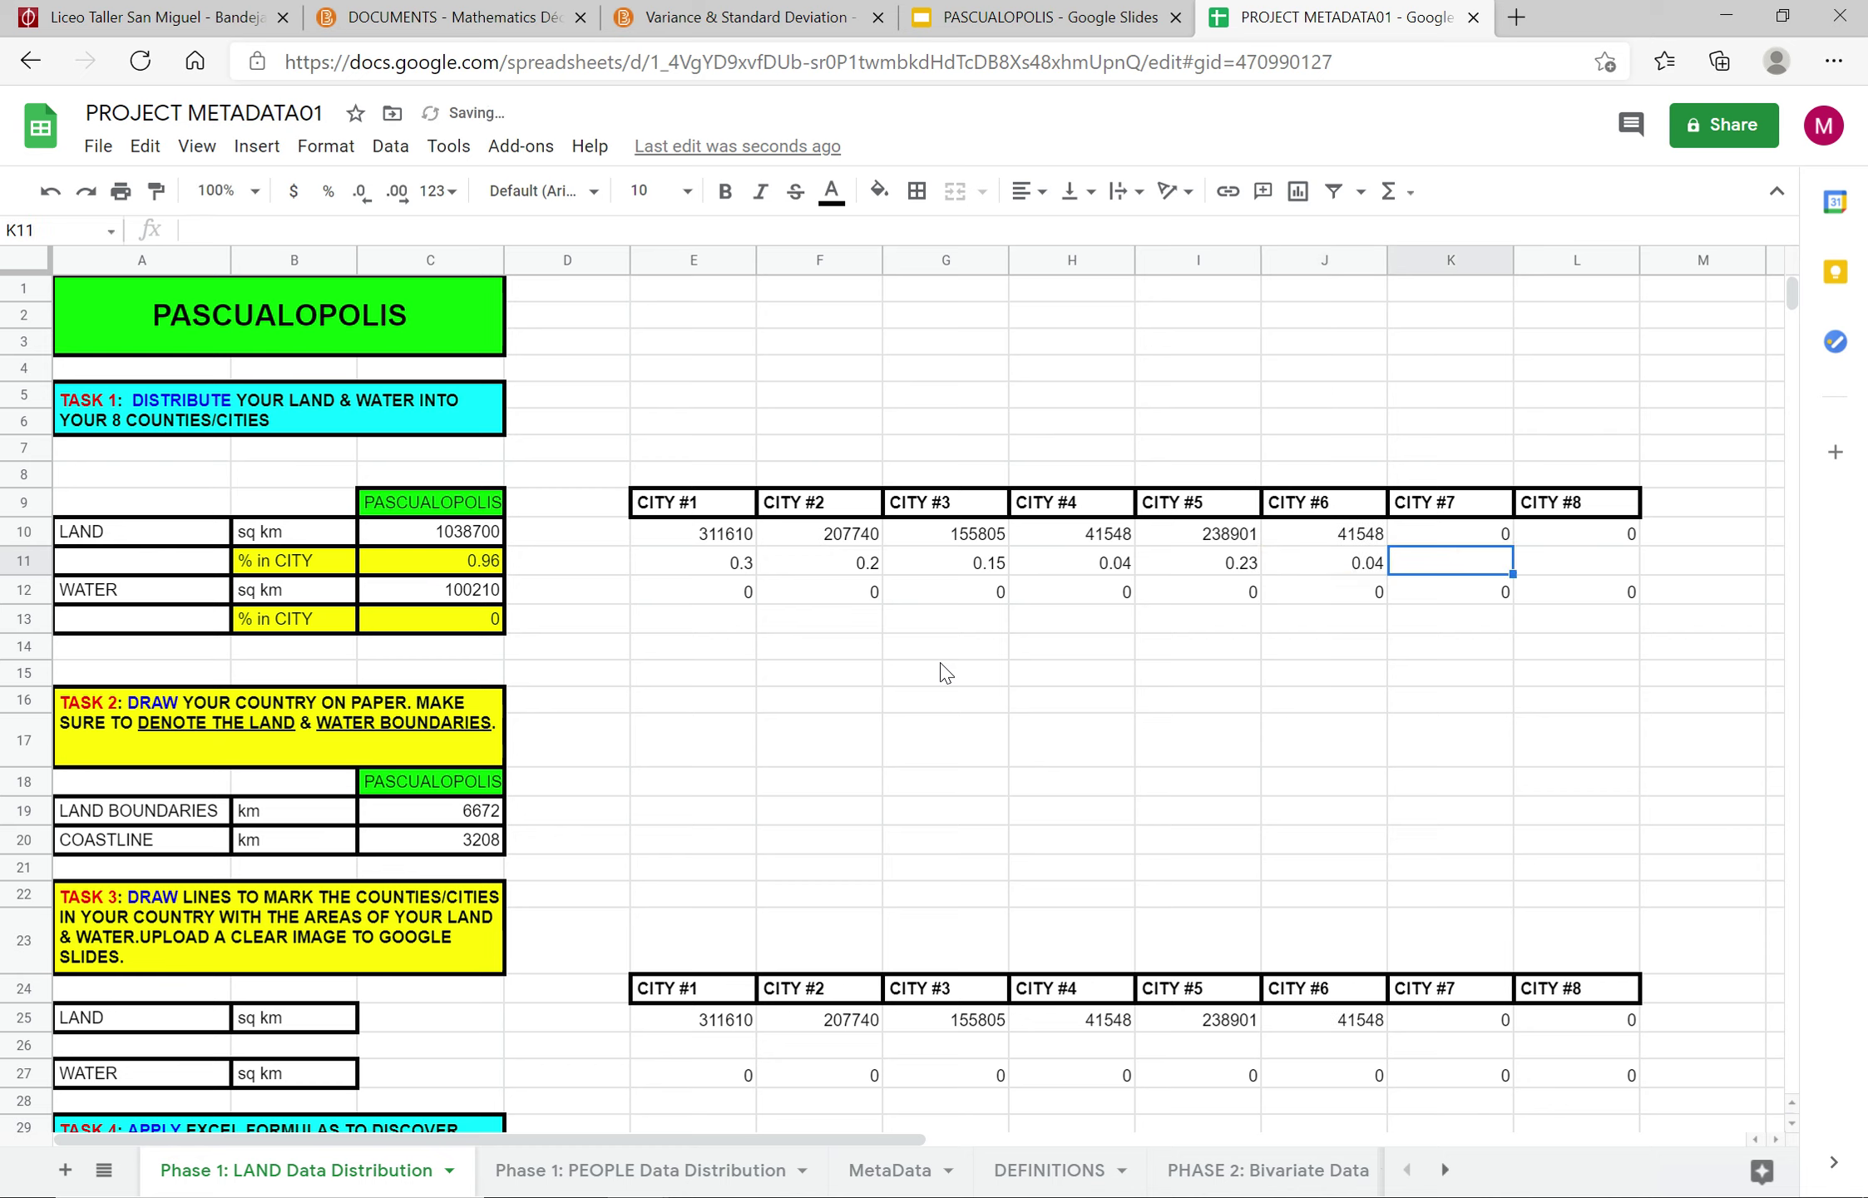
type("0.03")
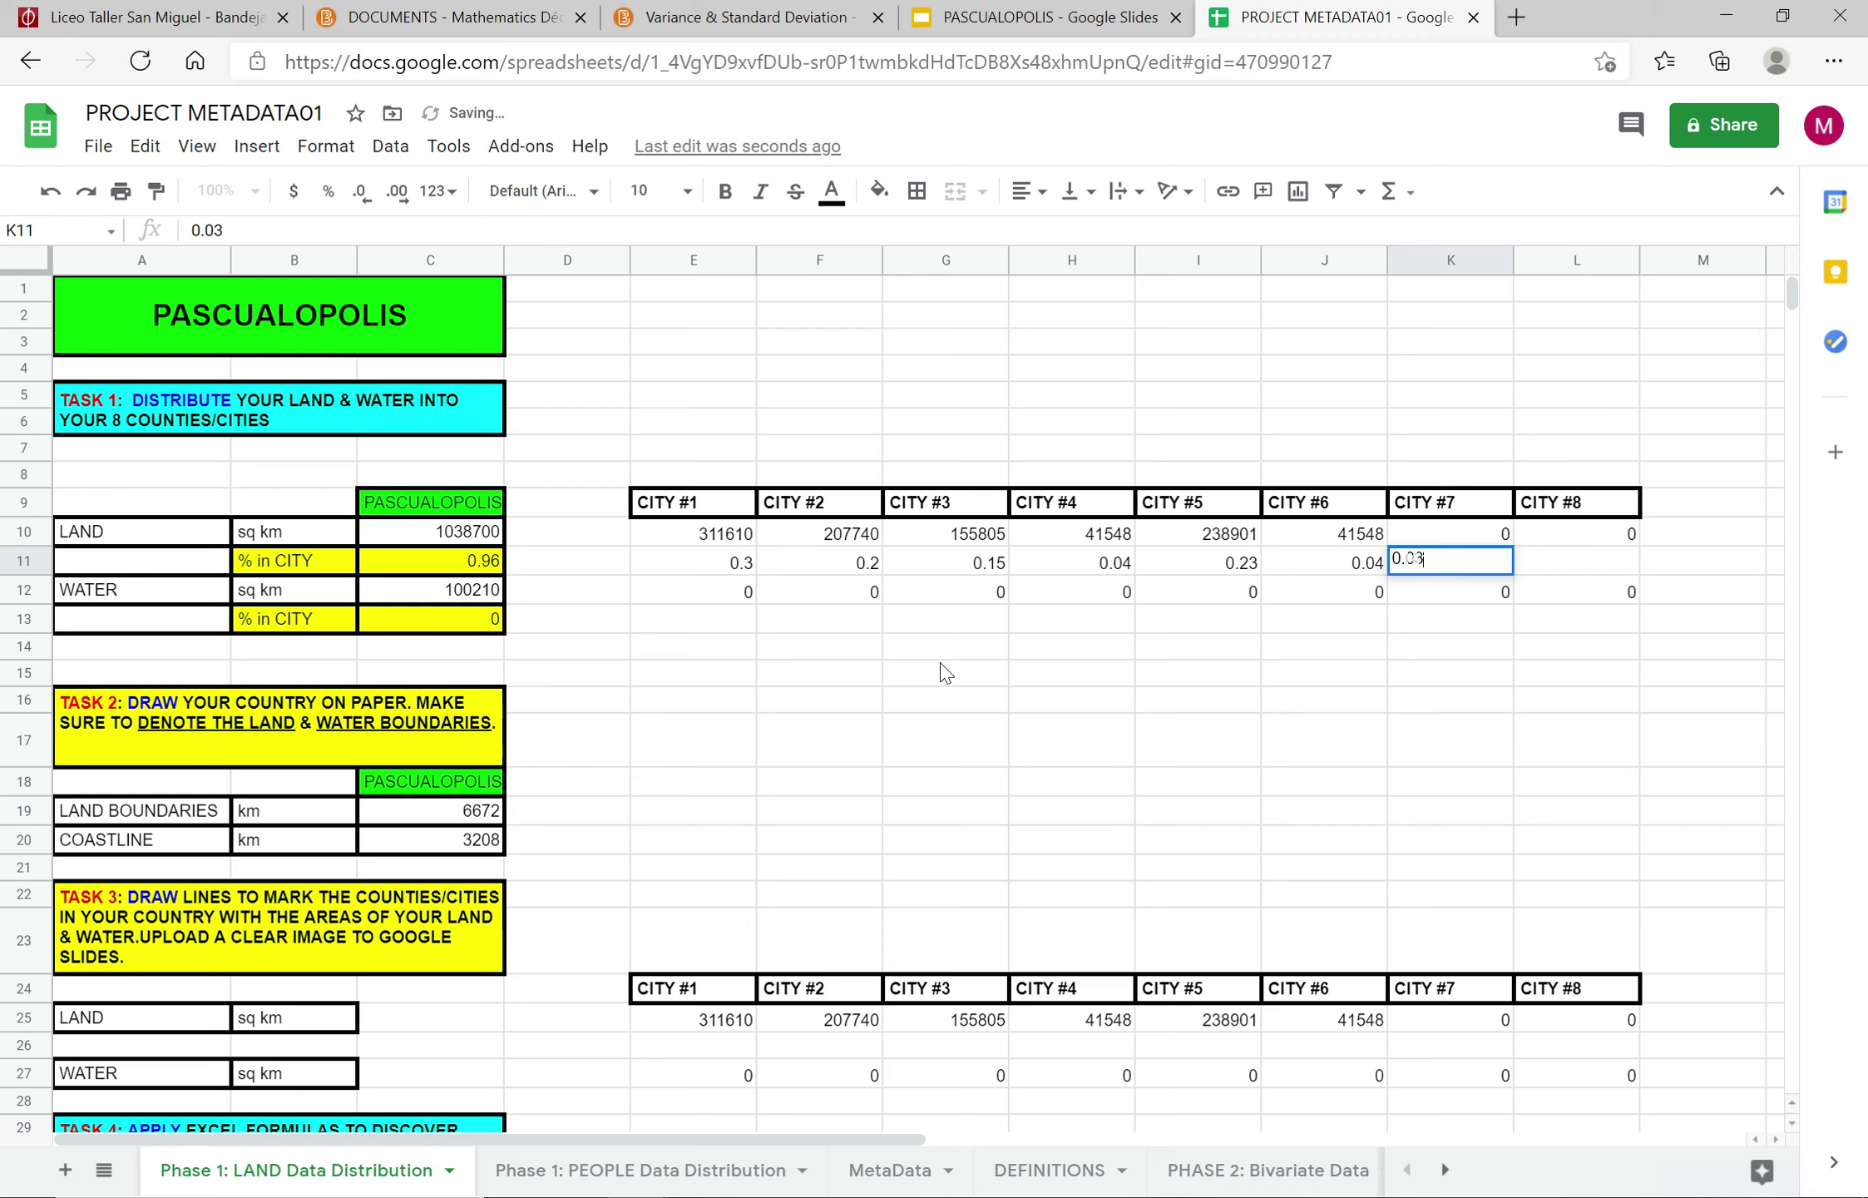
key("Tab")
type("0.0")
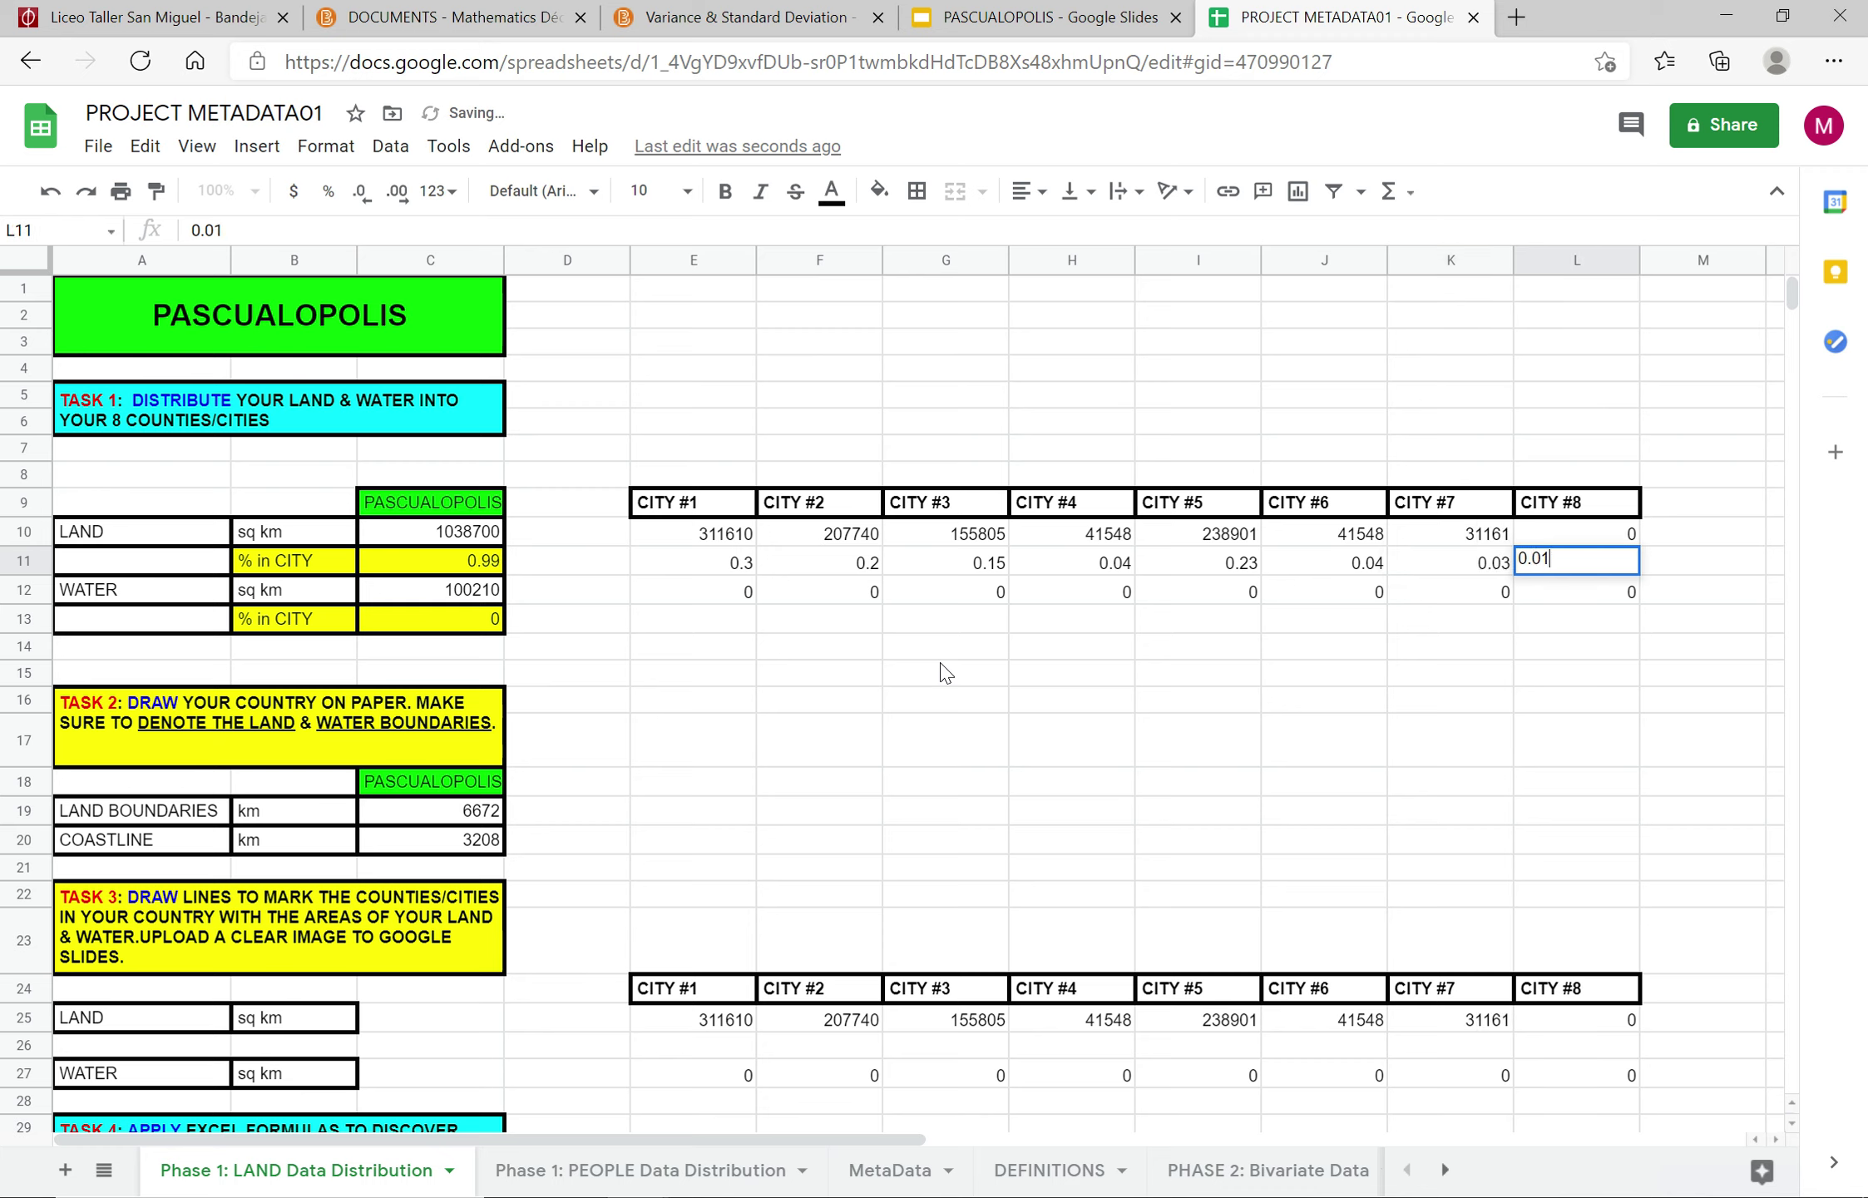
key("Tab")
left_click(491, 565)
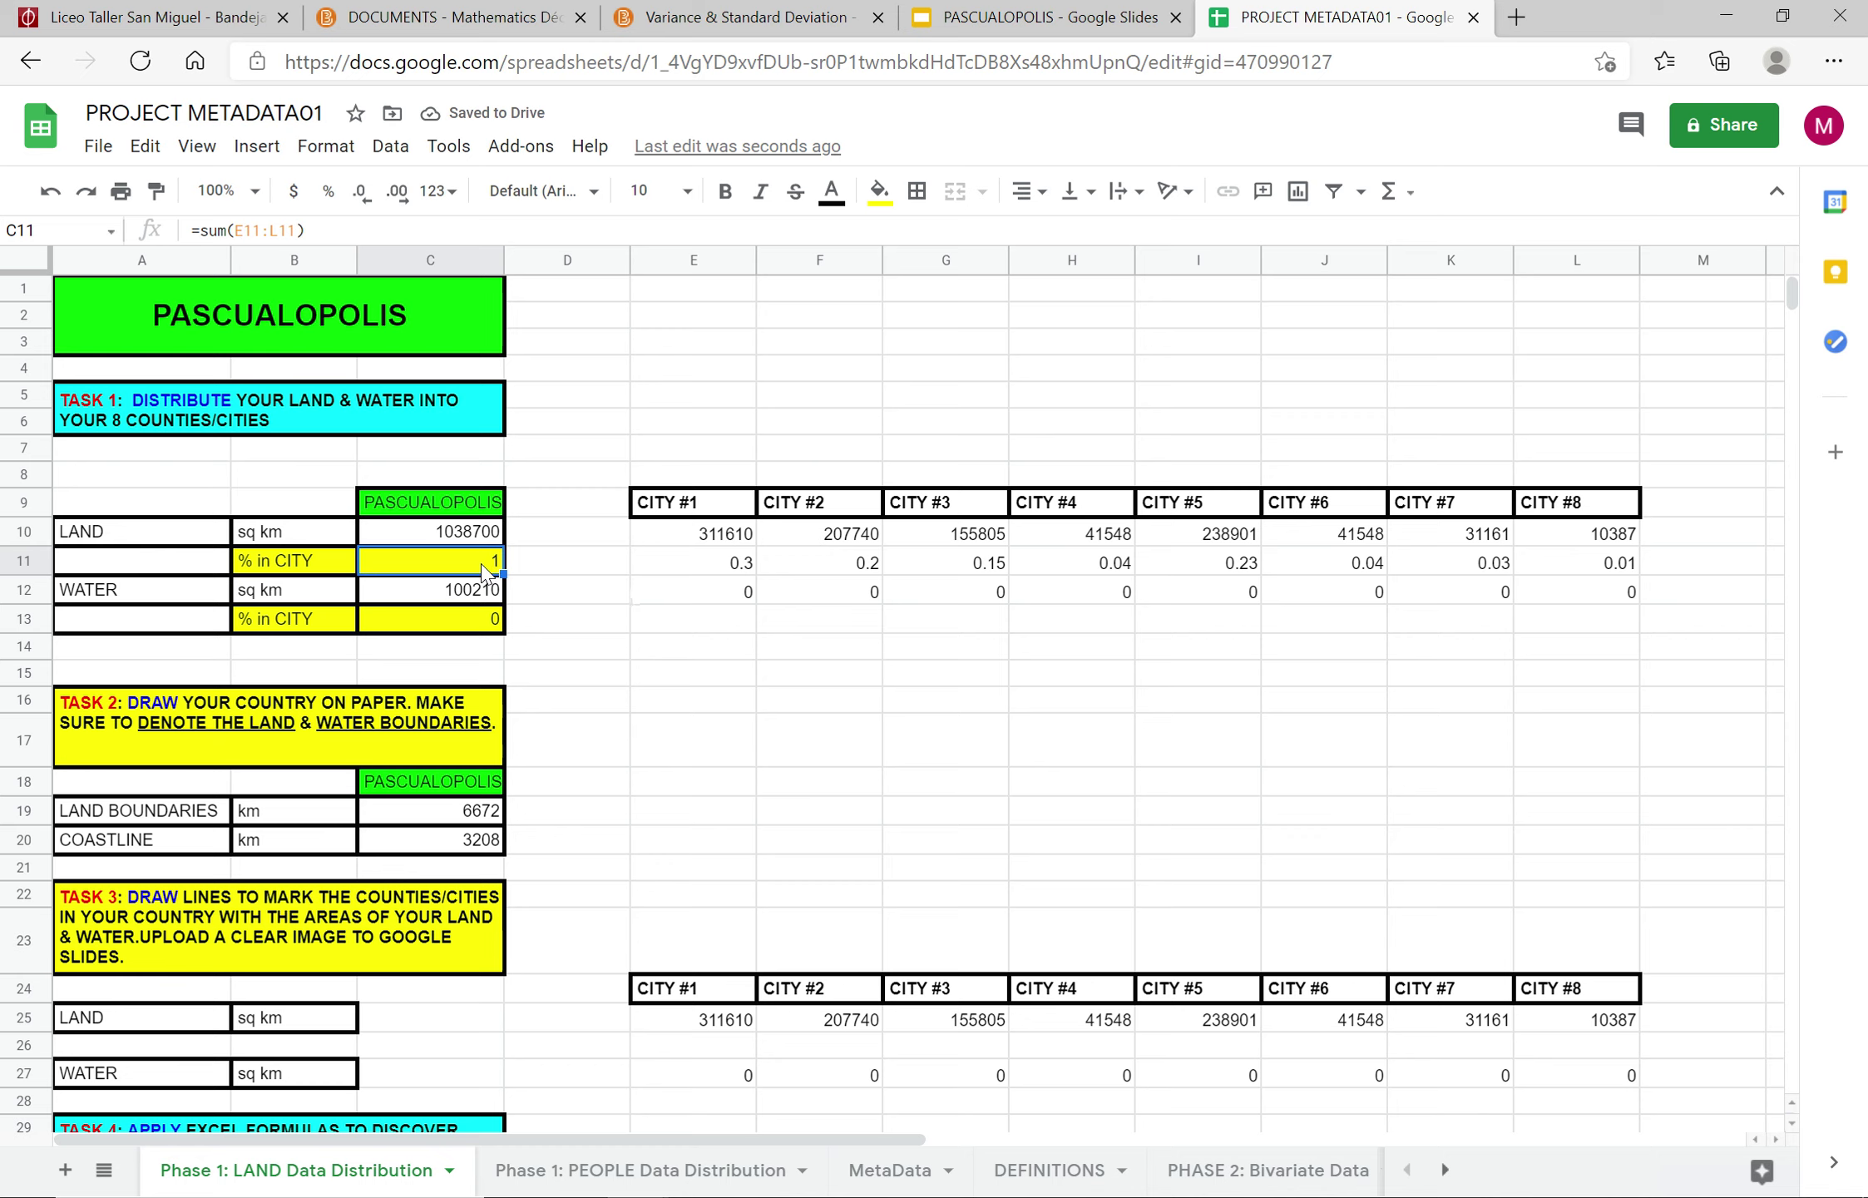
left_click(689, 628)
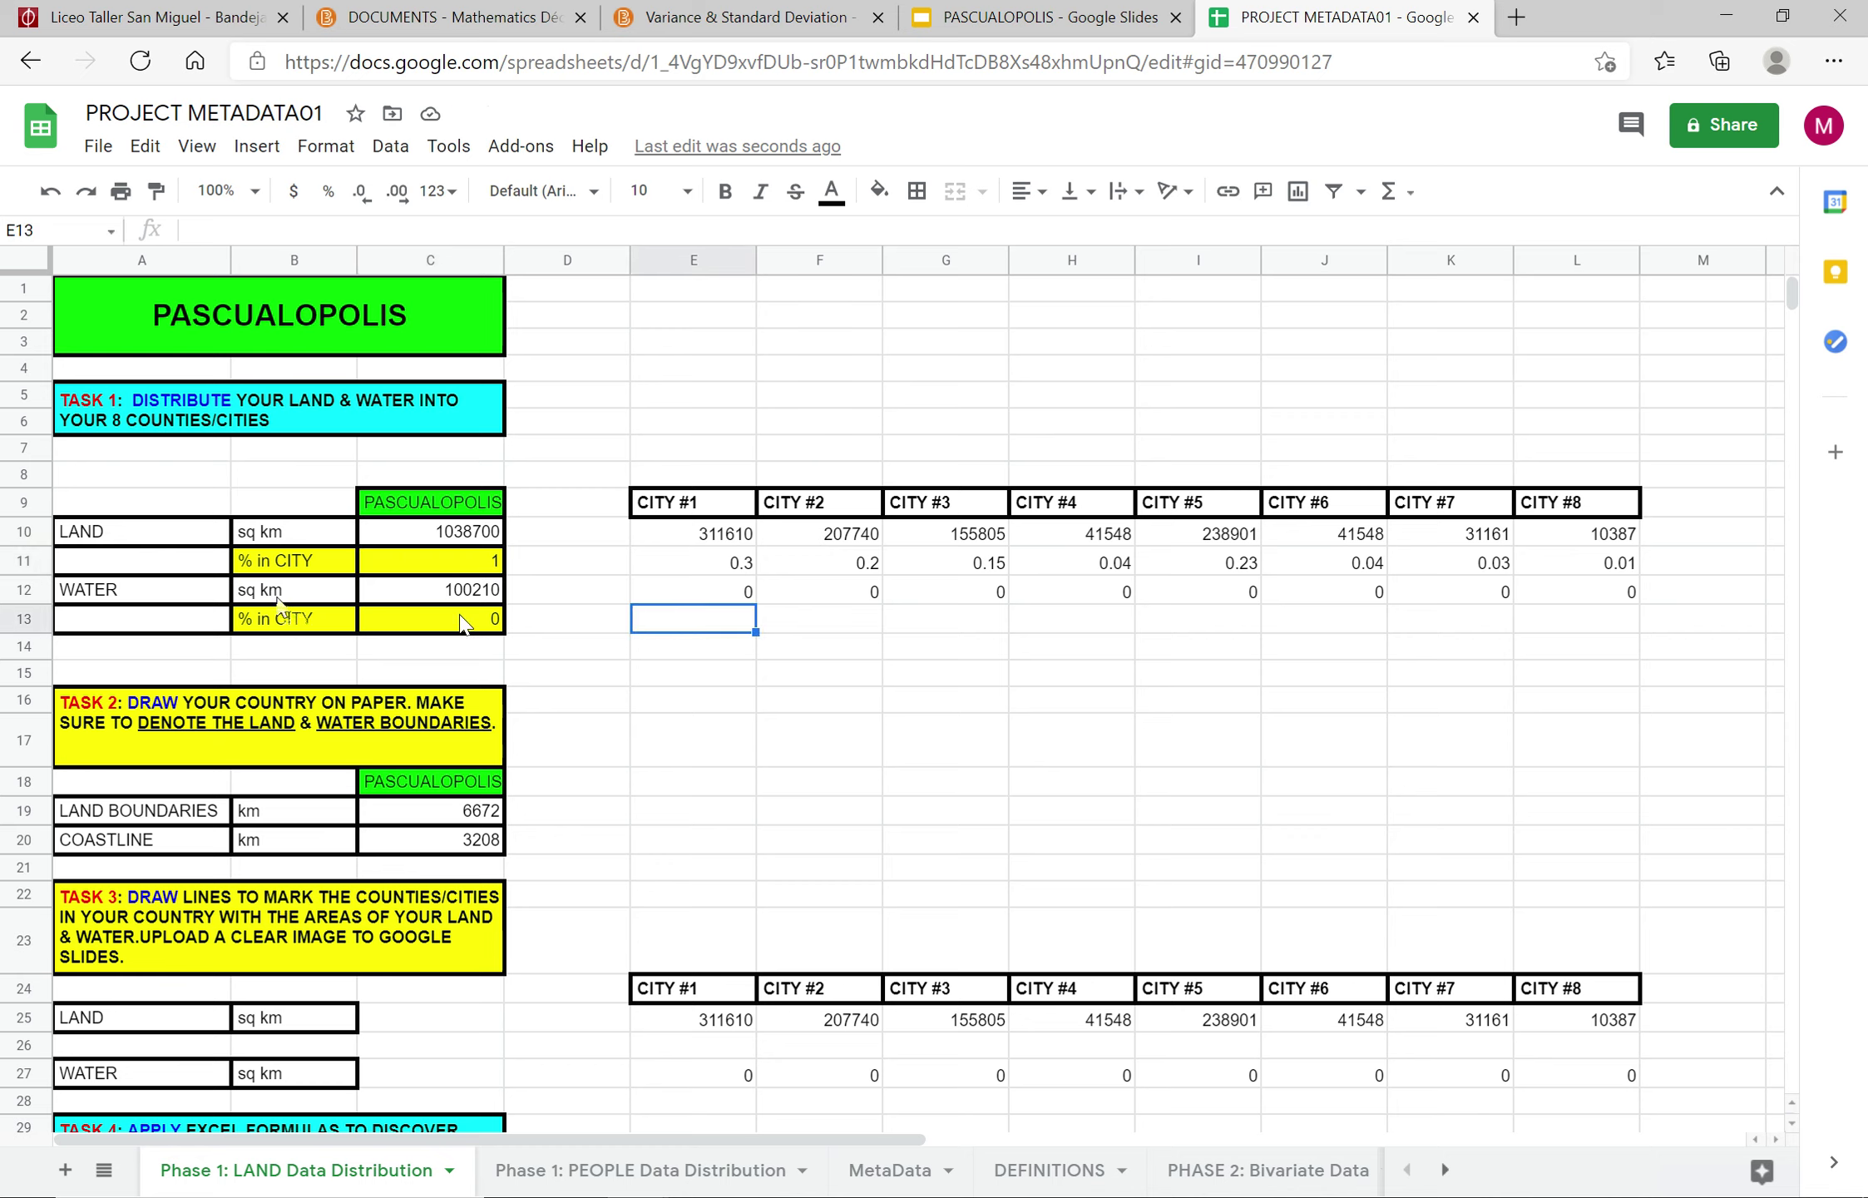
left_click(636, 232)
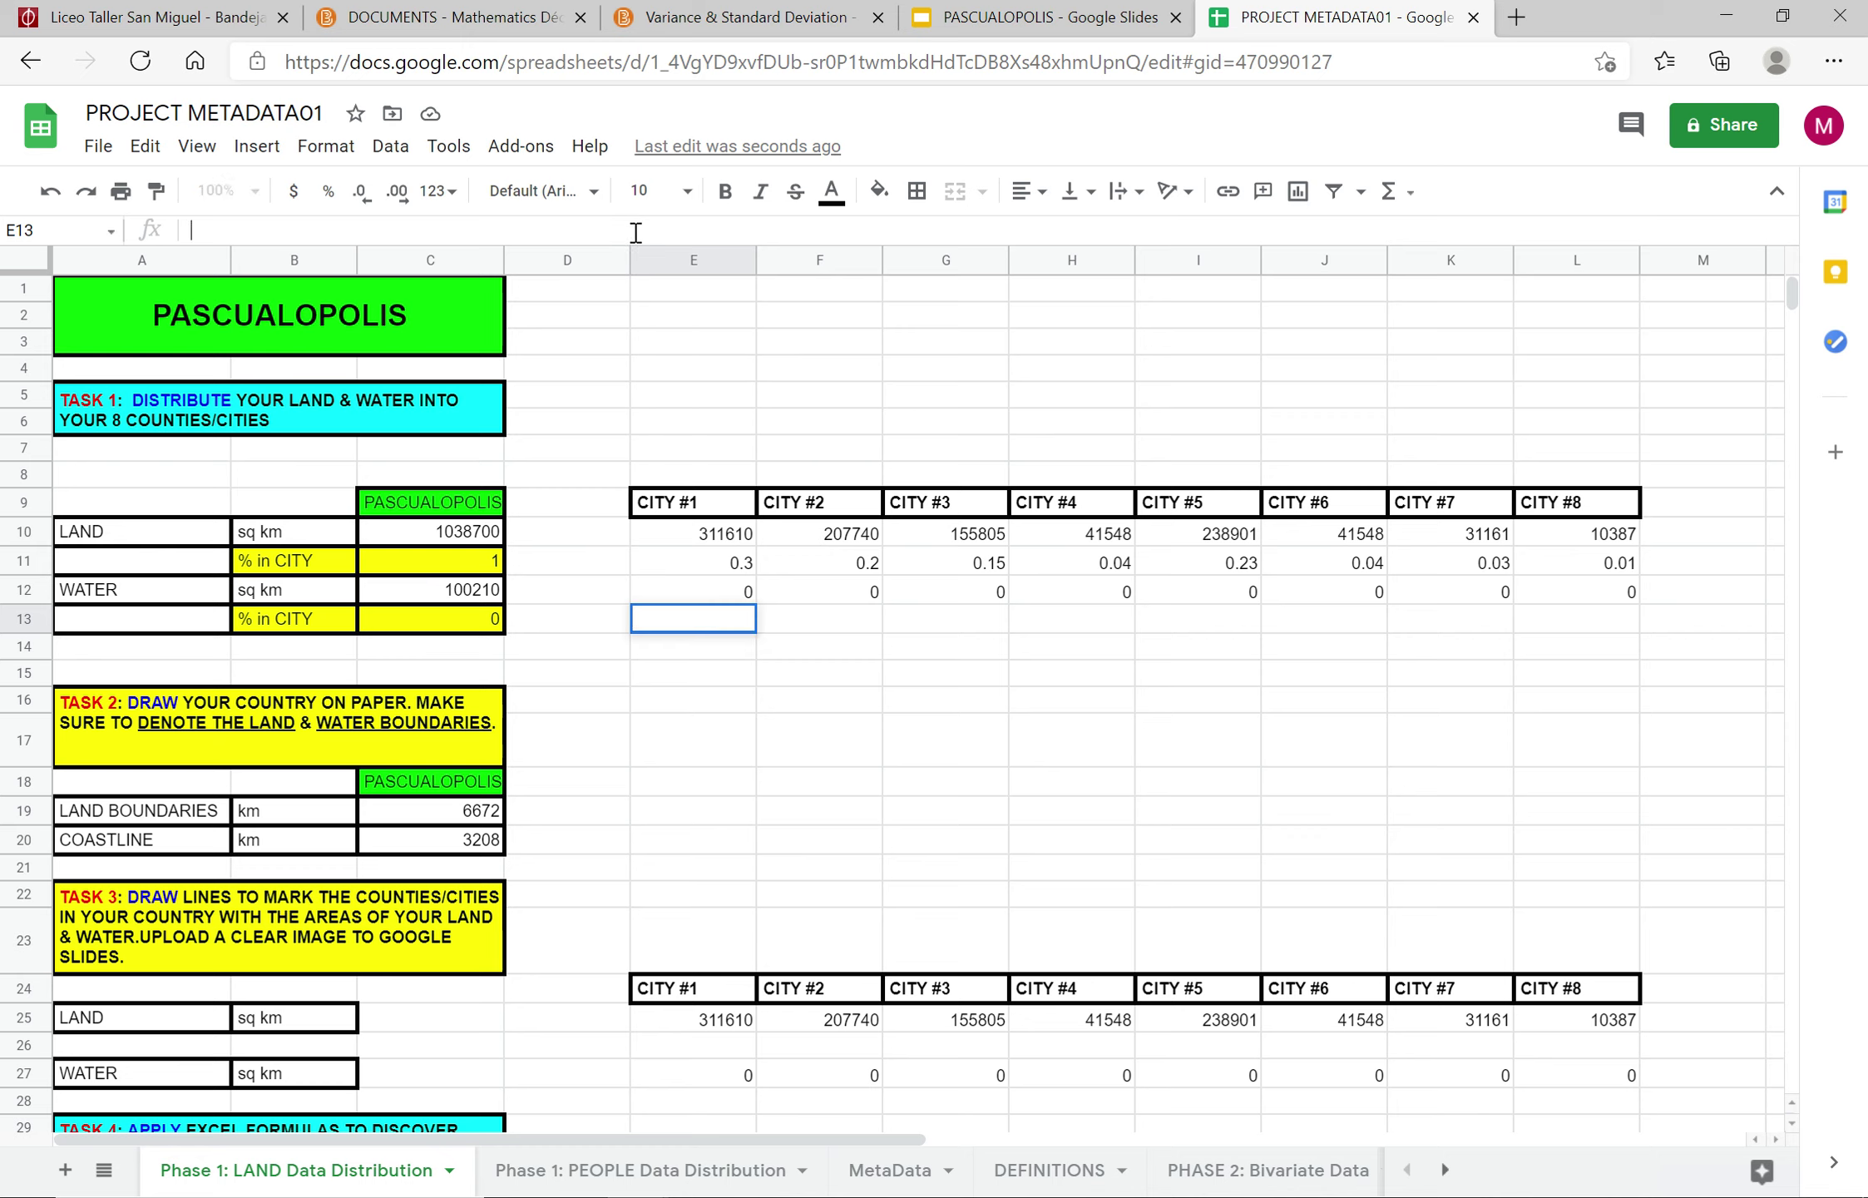
Step: Enter water shares 0.3, 0.4, 0.3 in E13:G13 and 0 for the rest, then check the total
type("0.3")
key("Tab")
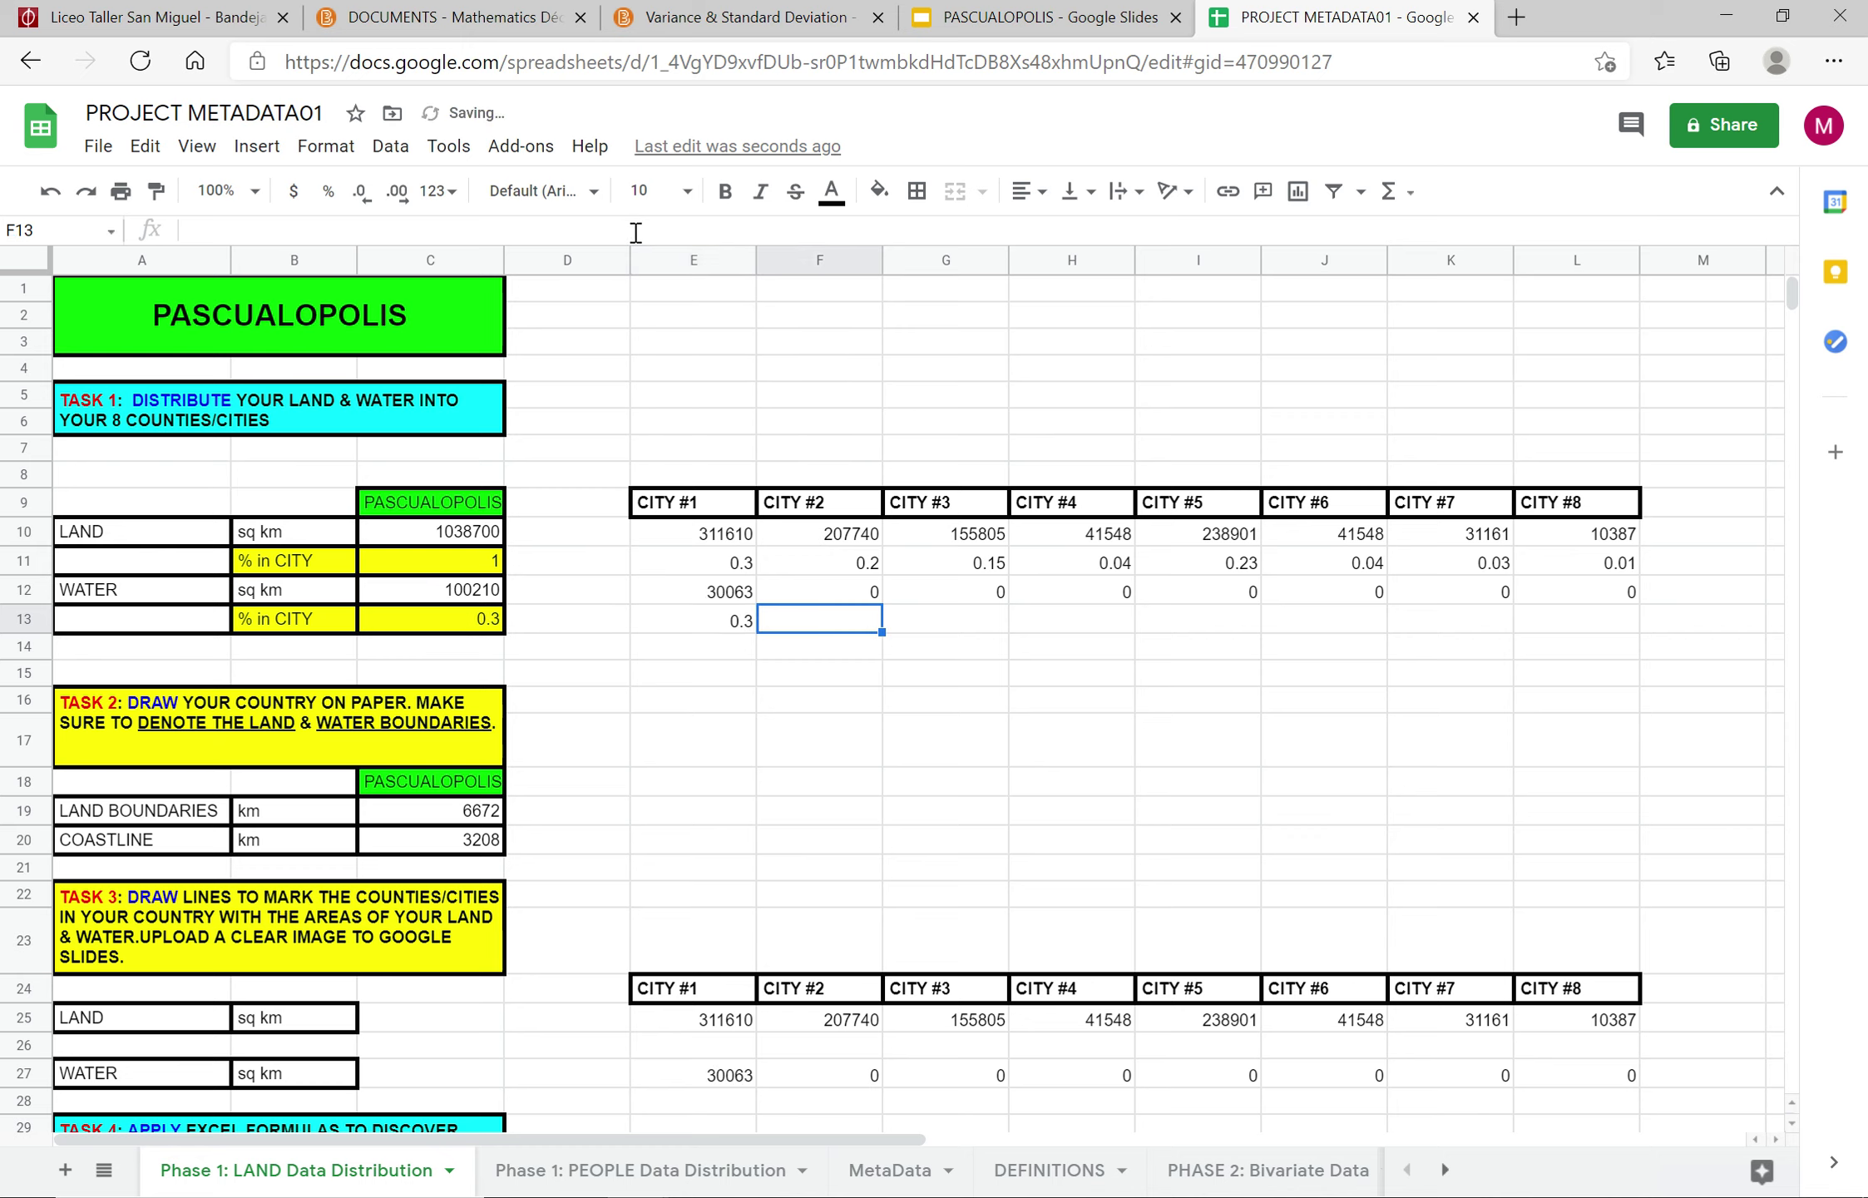
type("0.4")
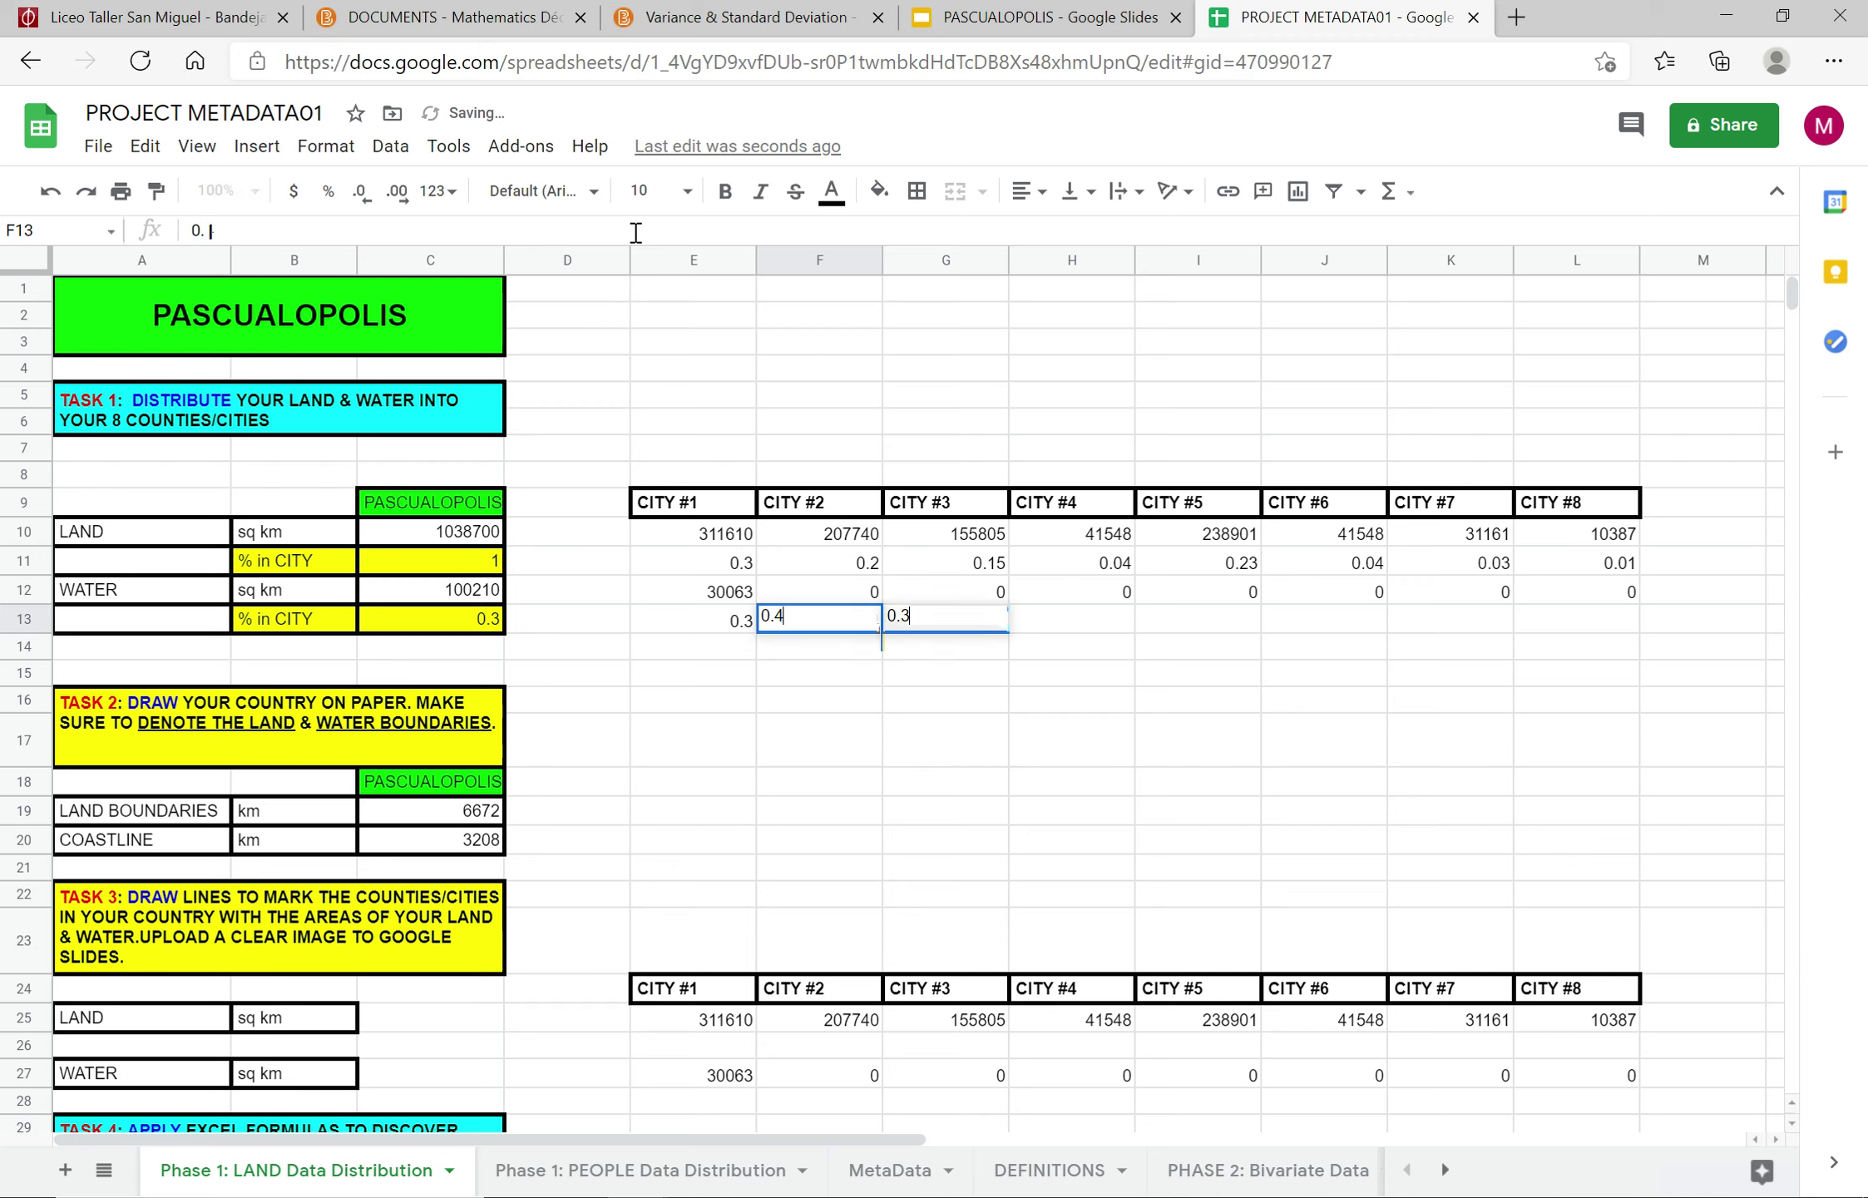
key("Tab")
type("0")
key("Tab")
type("0")
key("Tab")
type("0")
key("Tab")
type("0")
key("Tab")
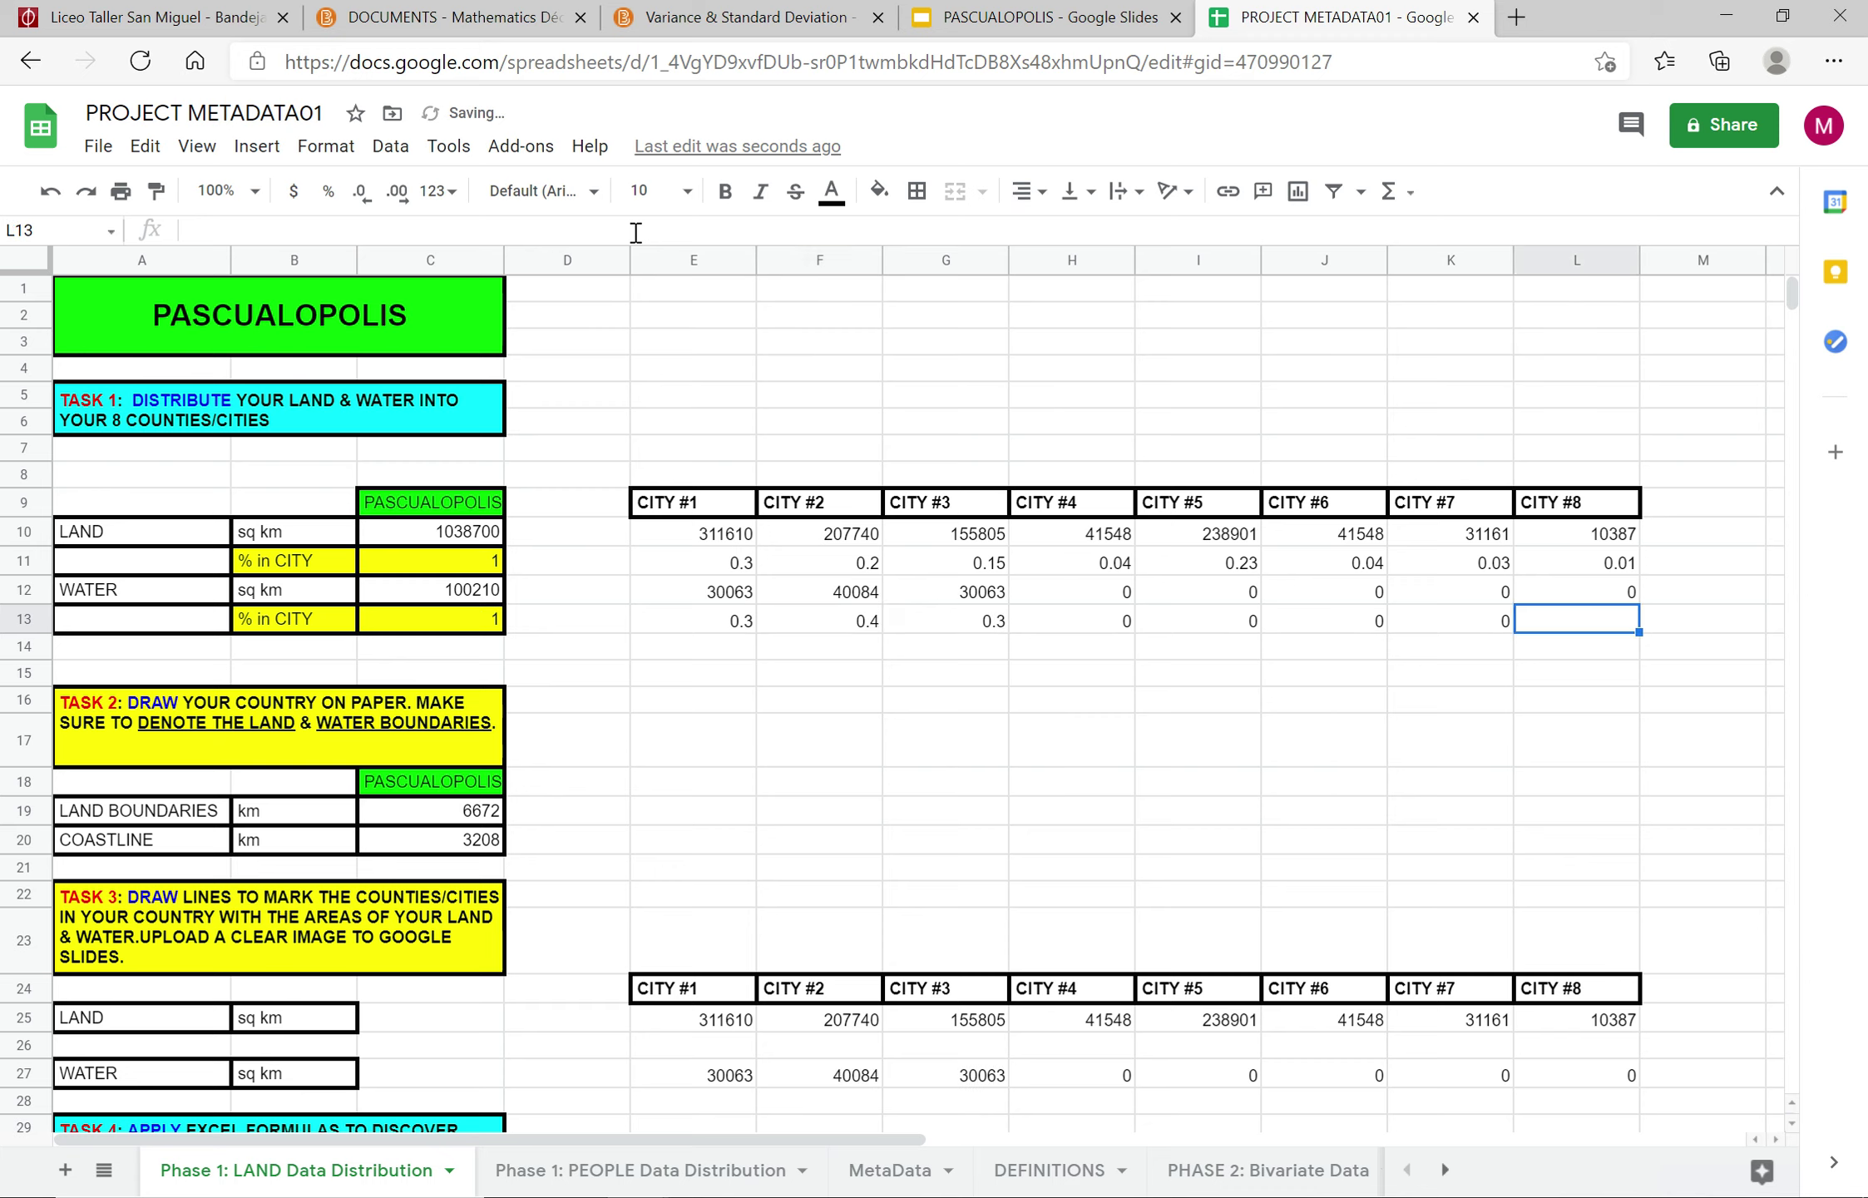
type("0")
key("Tab")
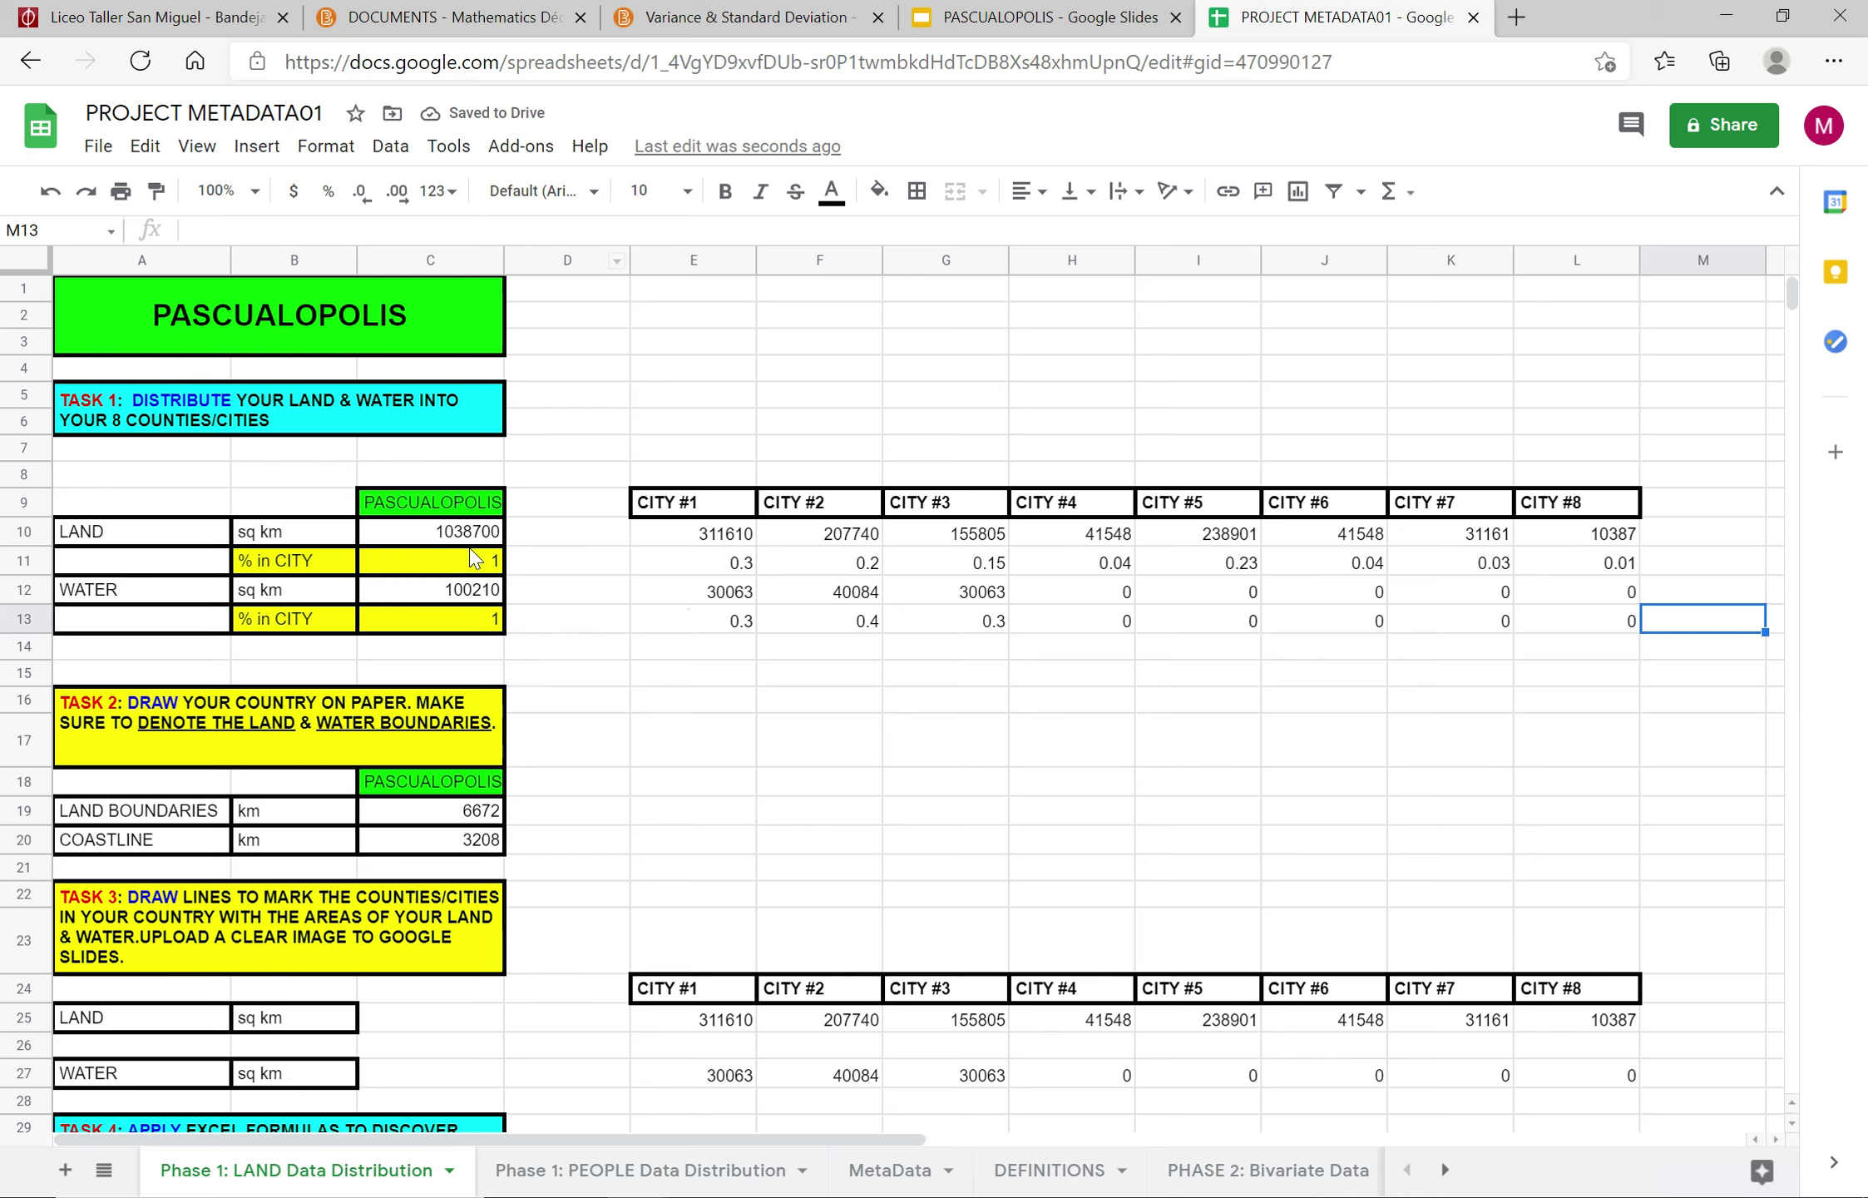
left_click(499, 597)
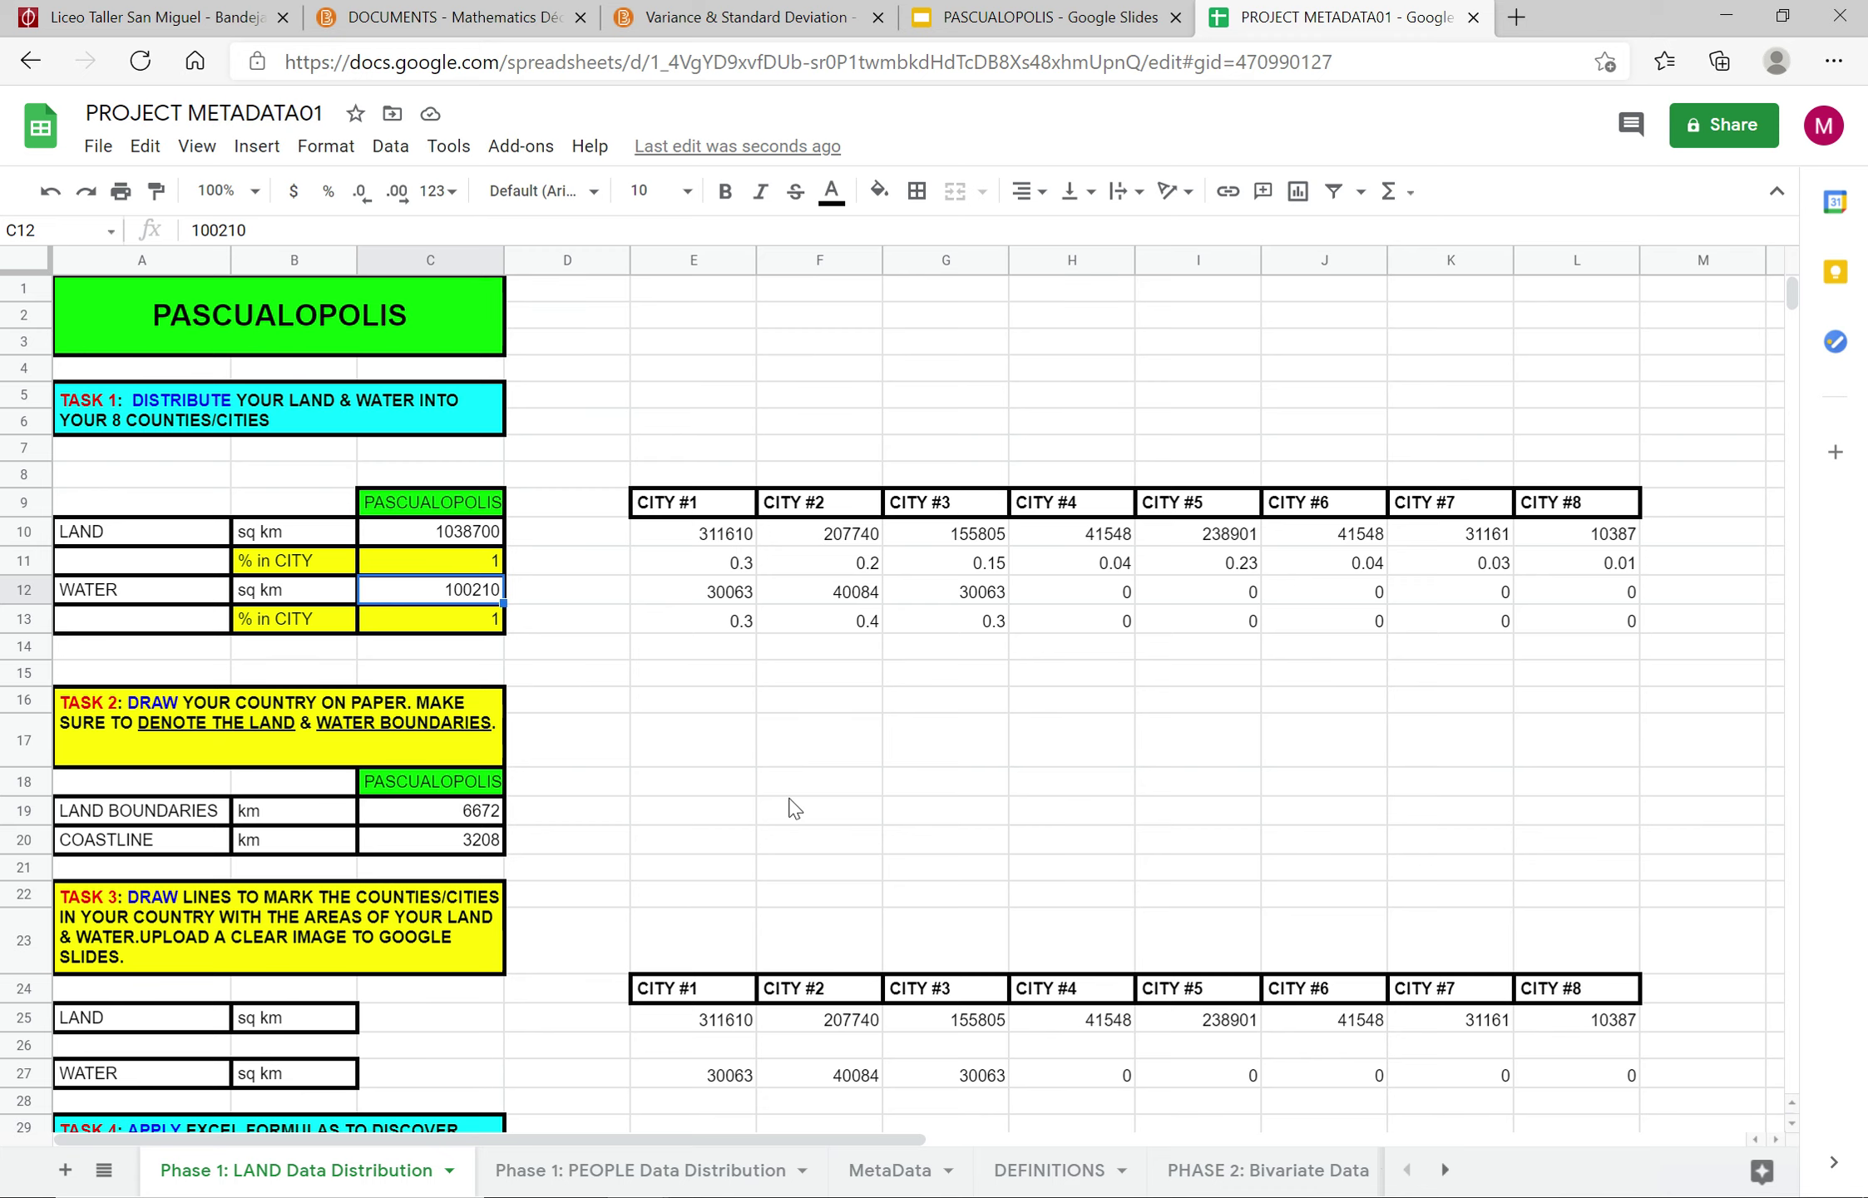
scroll(794, 809, "down", 1)
left_click(728, 703)
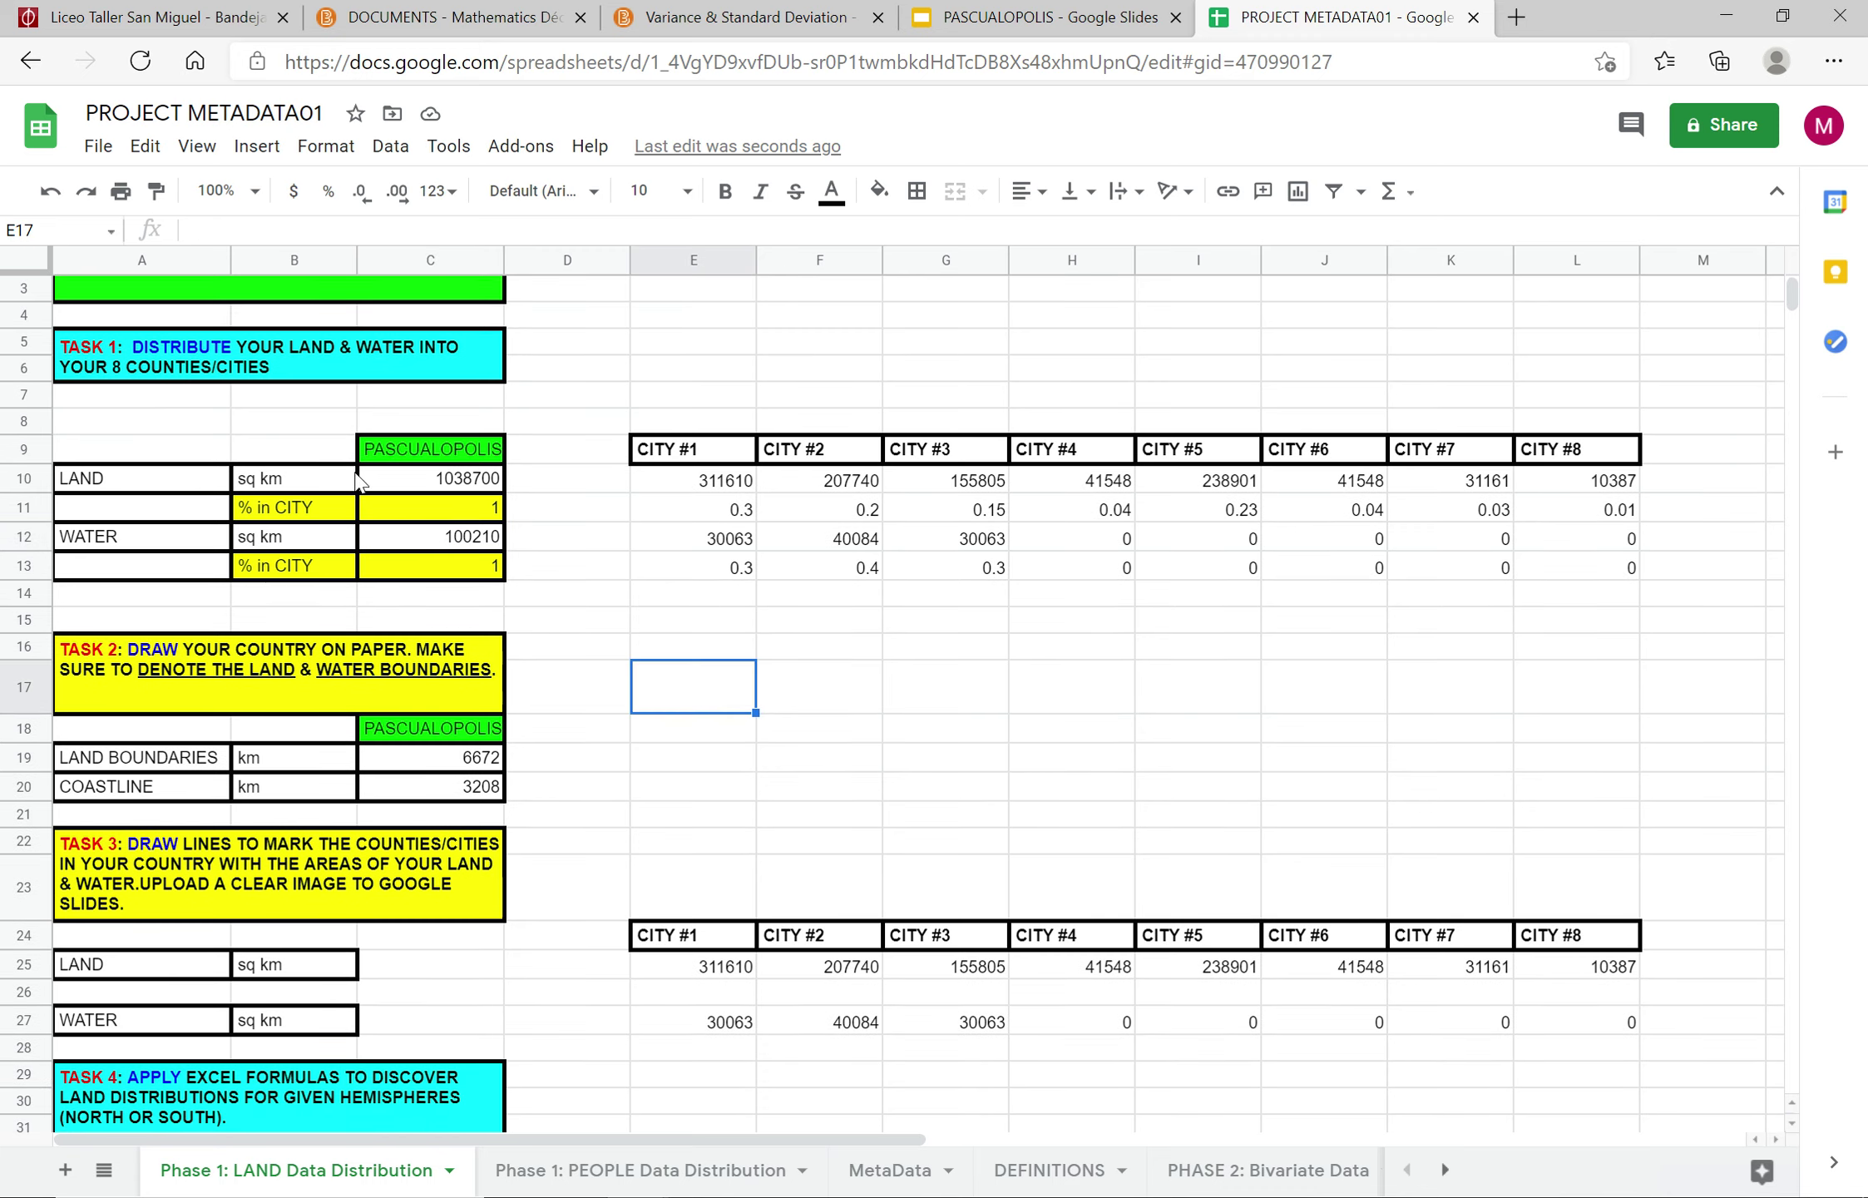
left_click_drag(96, 420, 875, 679)
left_click(620, 596)
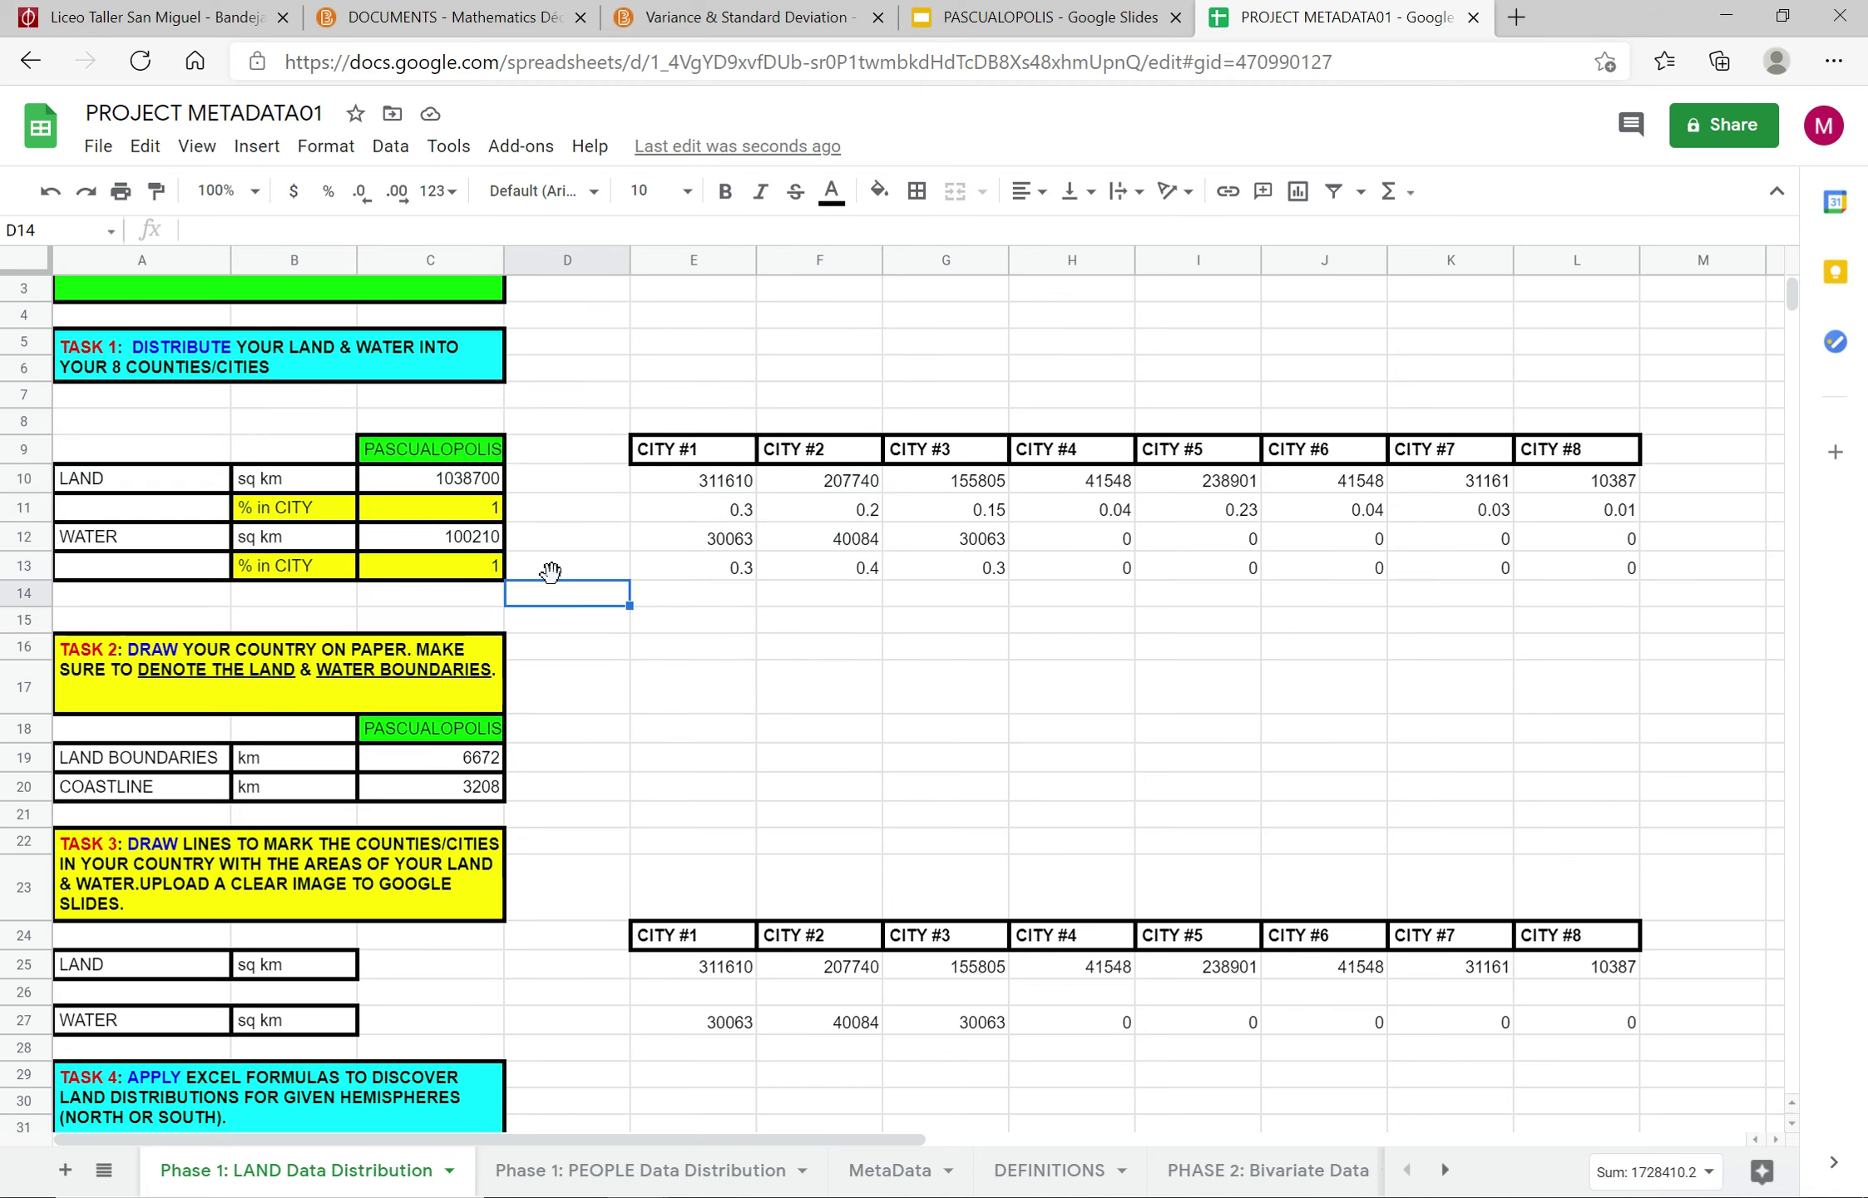
left_click(466, 509)
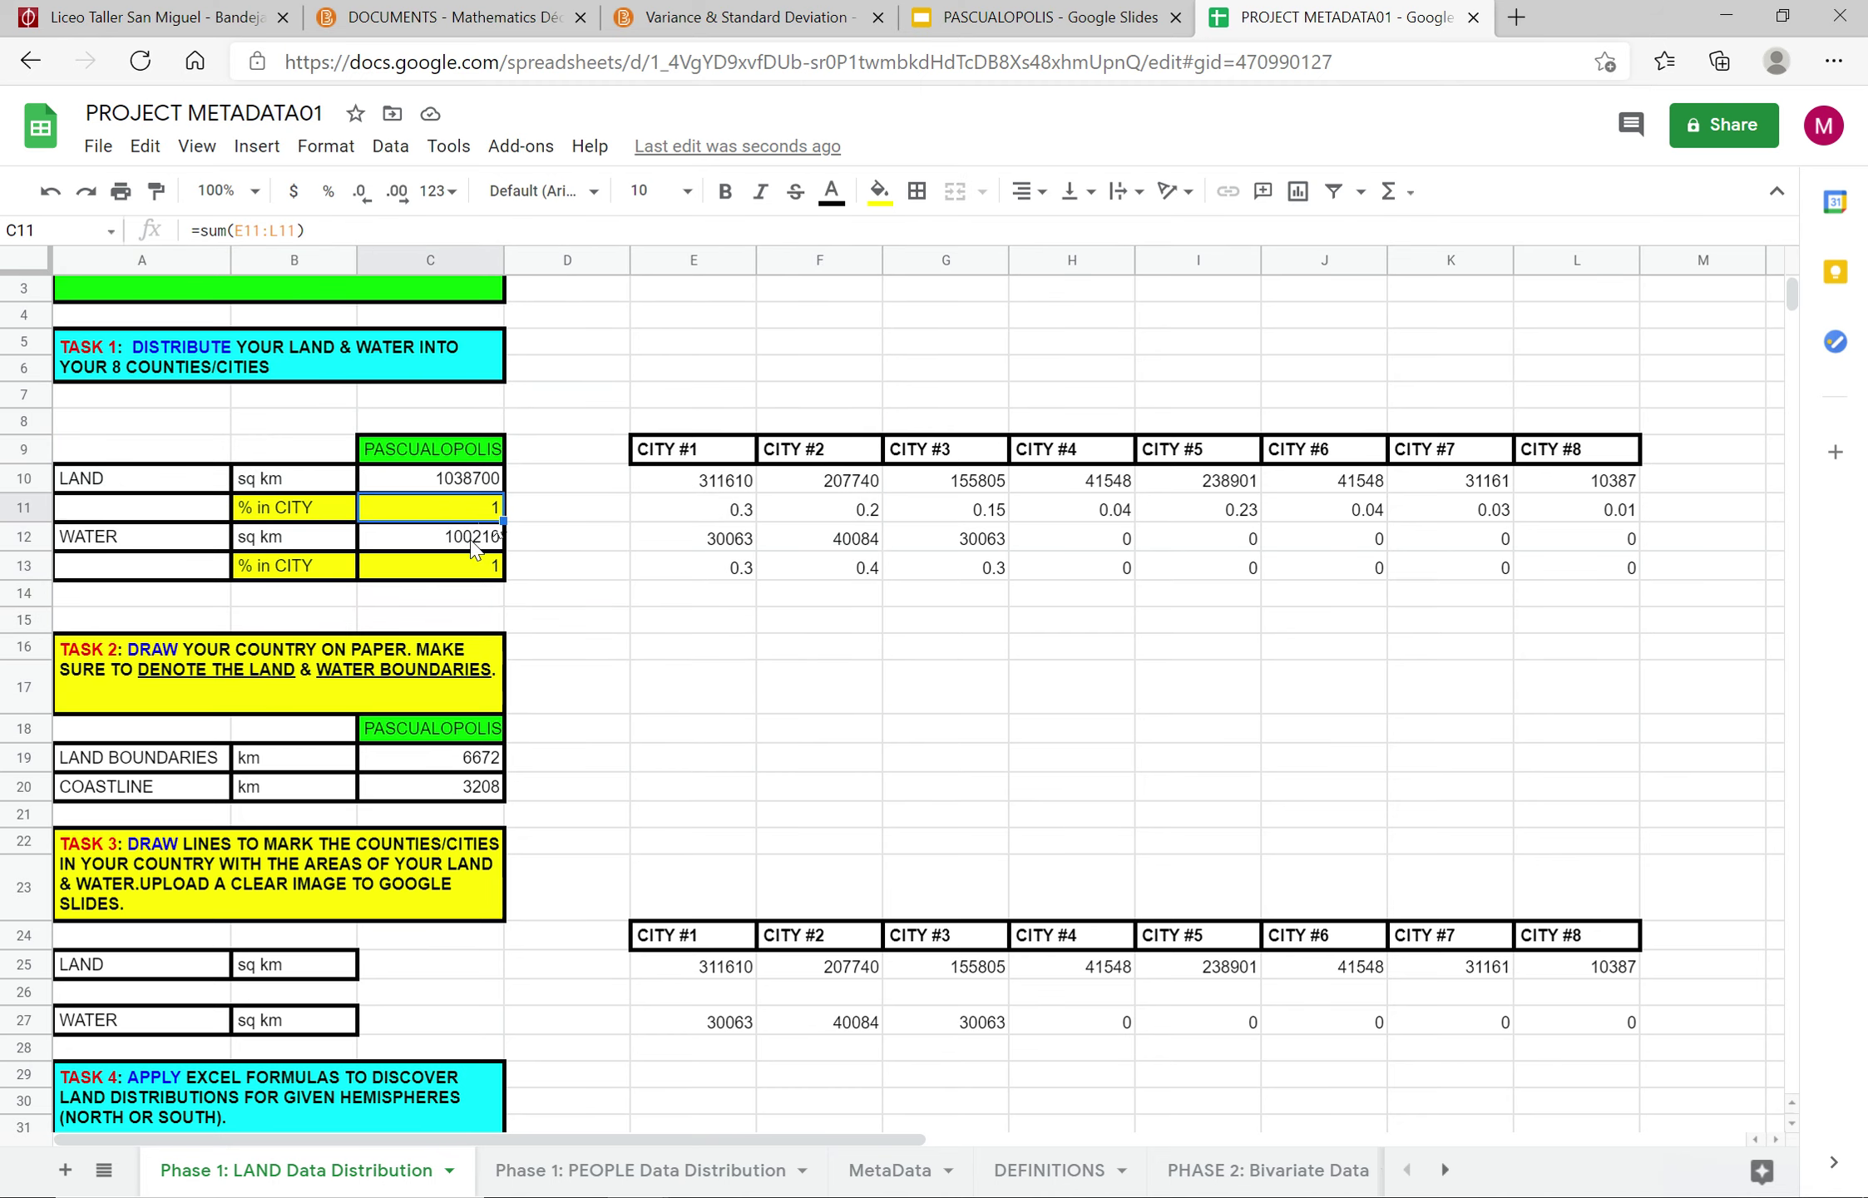
left_click(468, 484)
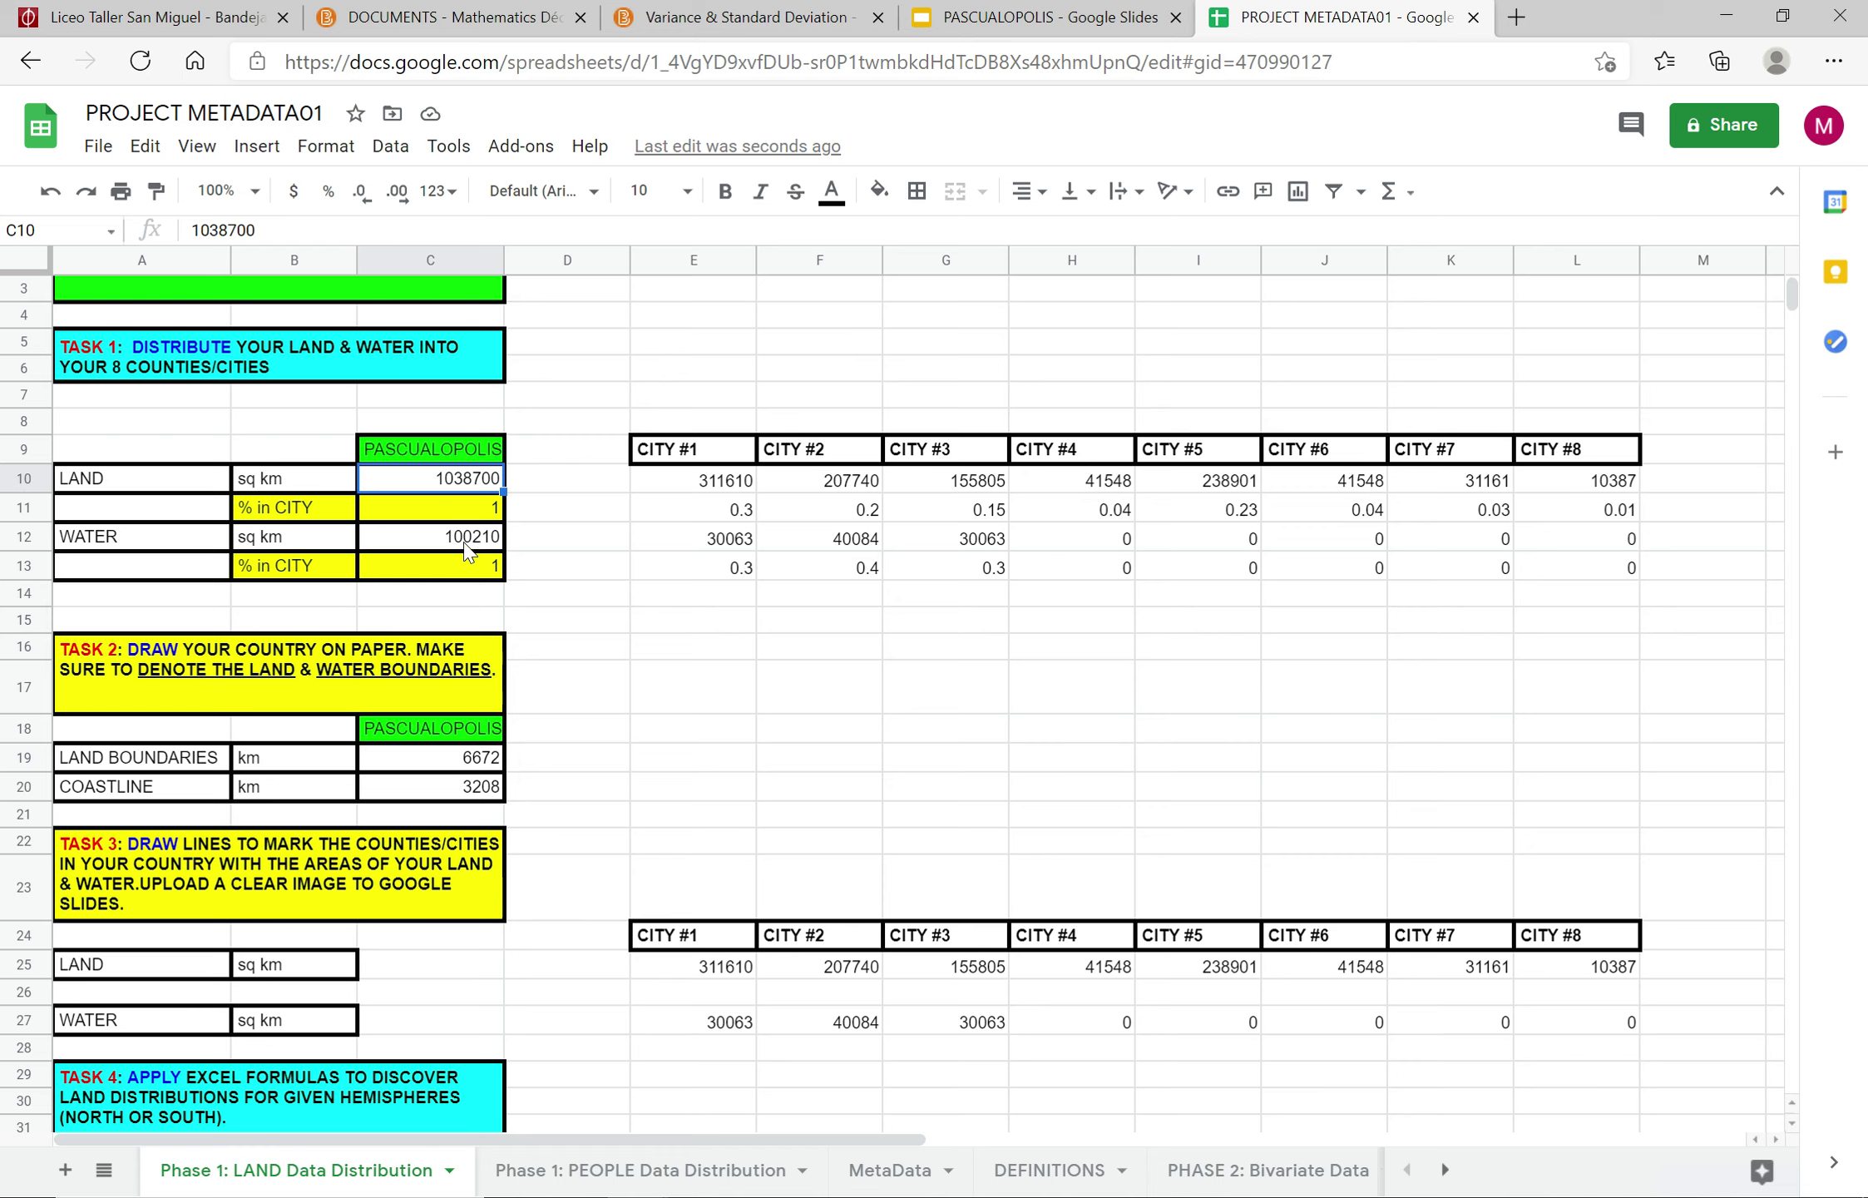
left_click_drag(615, 342, 1736, 672)
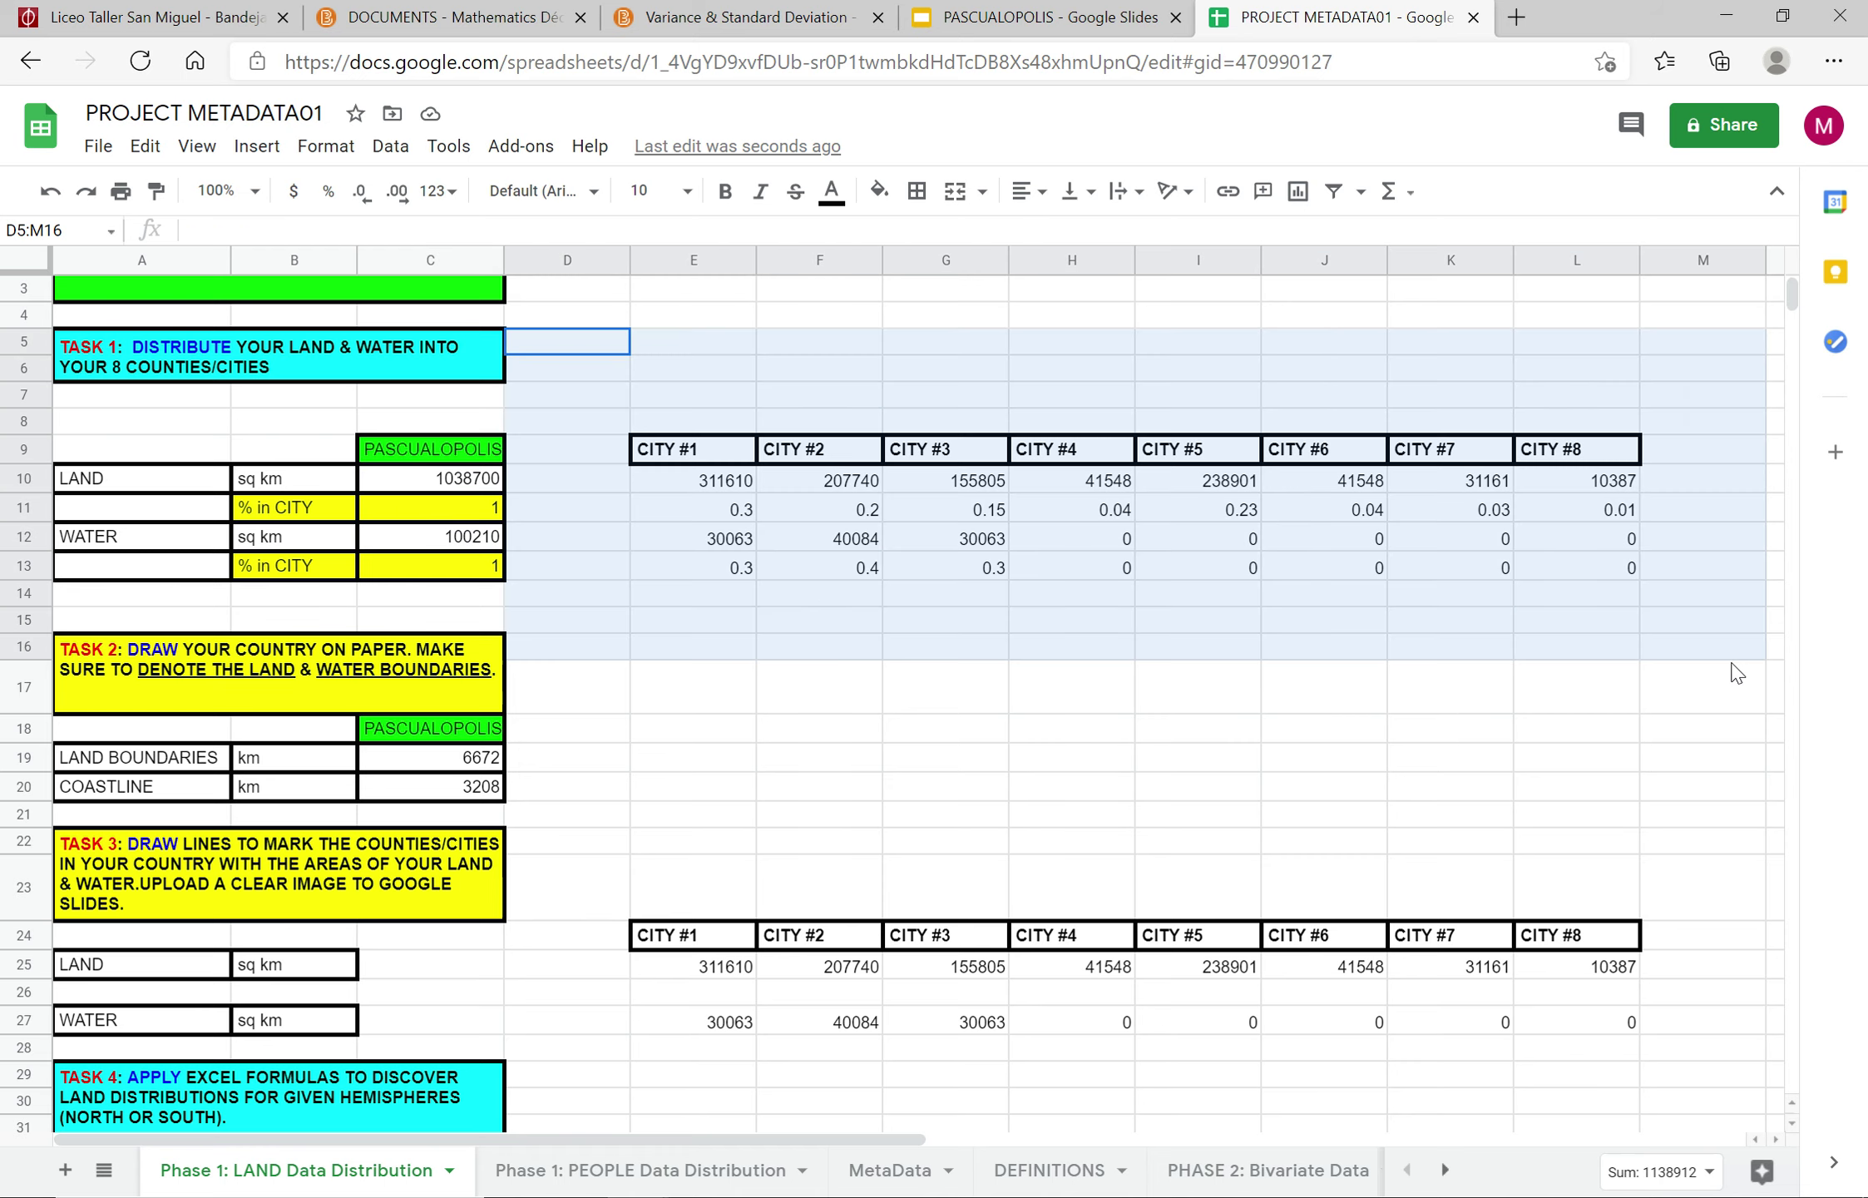
left_click(1169, 894)
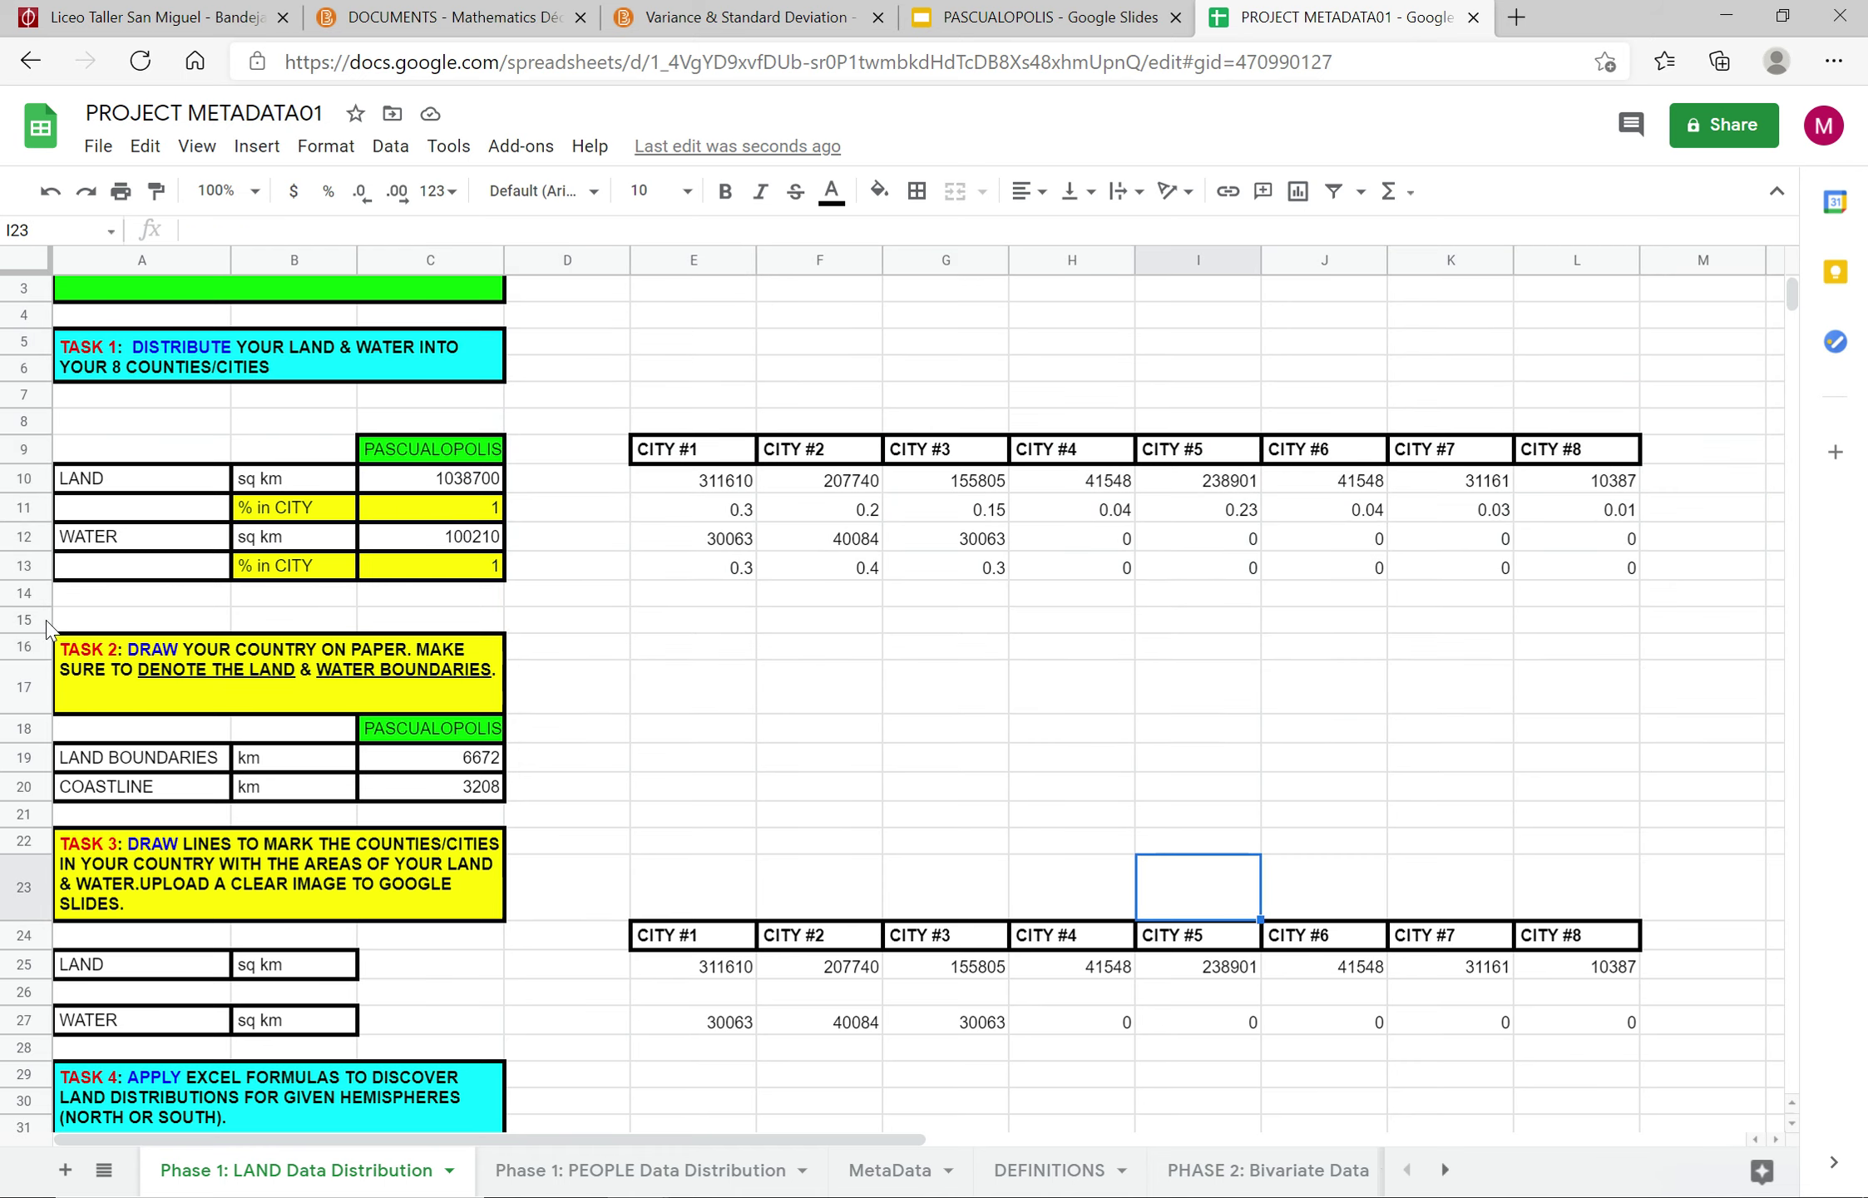
left_click_drag(99, 605, 1697, 1071)
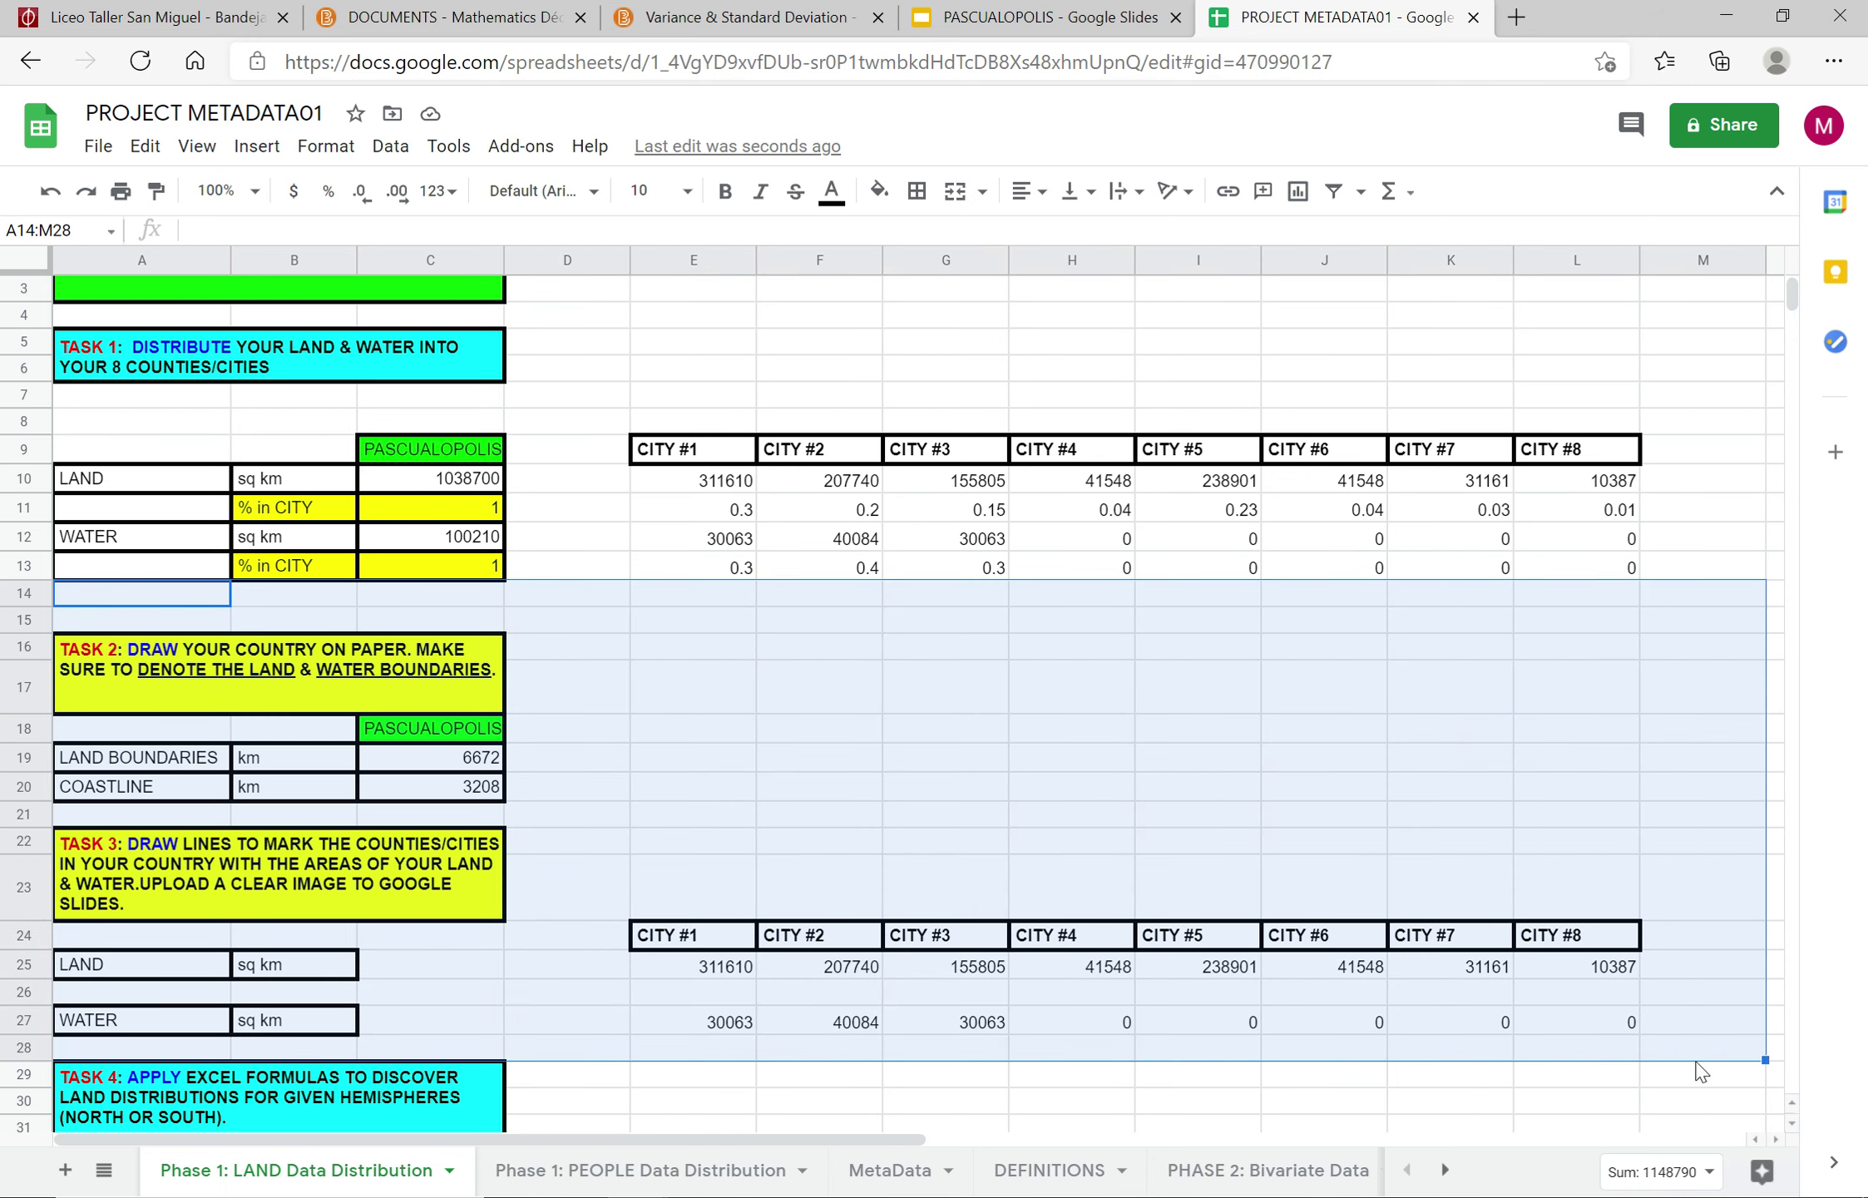
left_click(630, 786)
left_click_drag(97, 748, 865, 832)
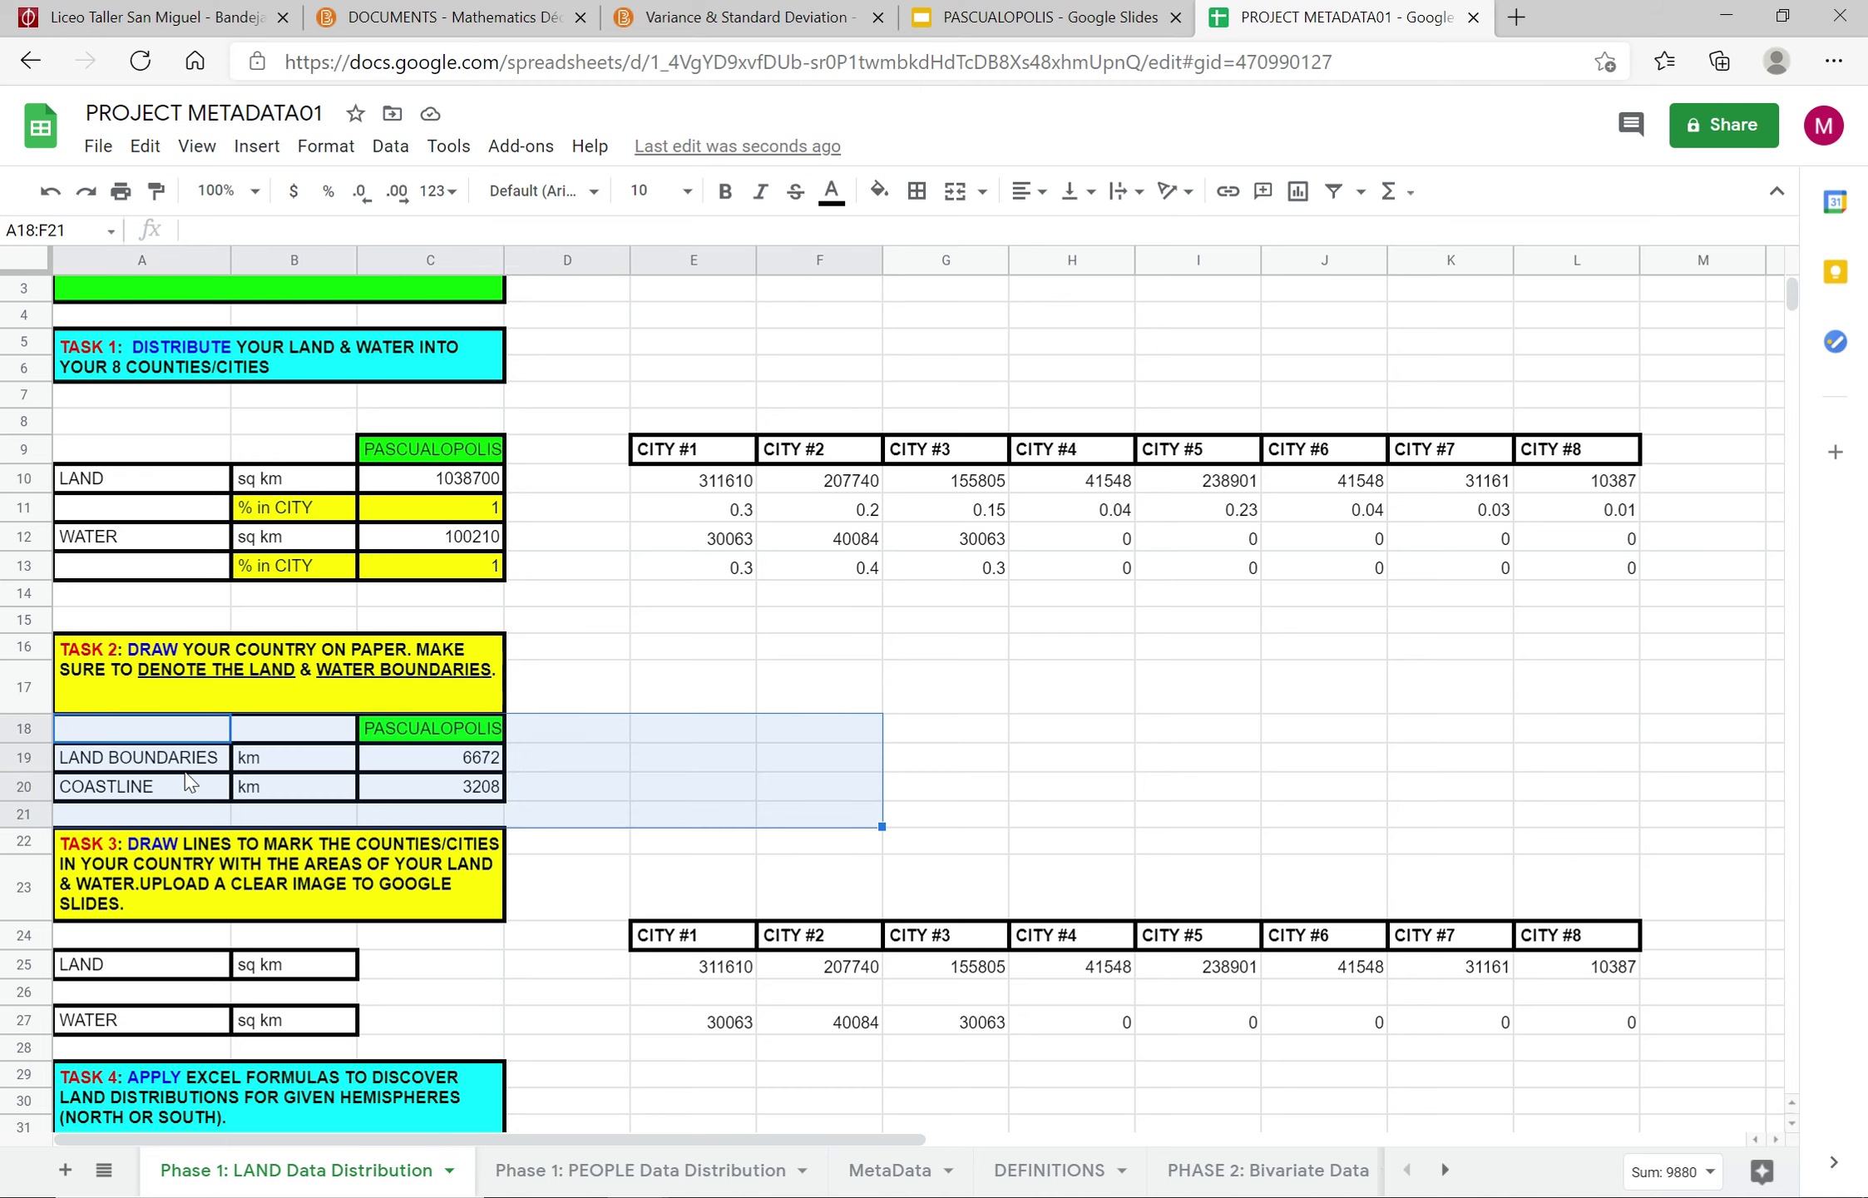
left_click(135, 765)
left_click(133, 797)
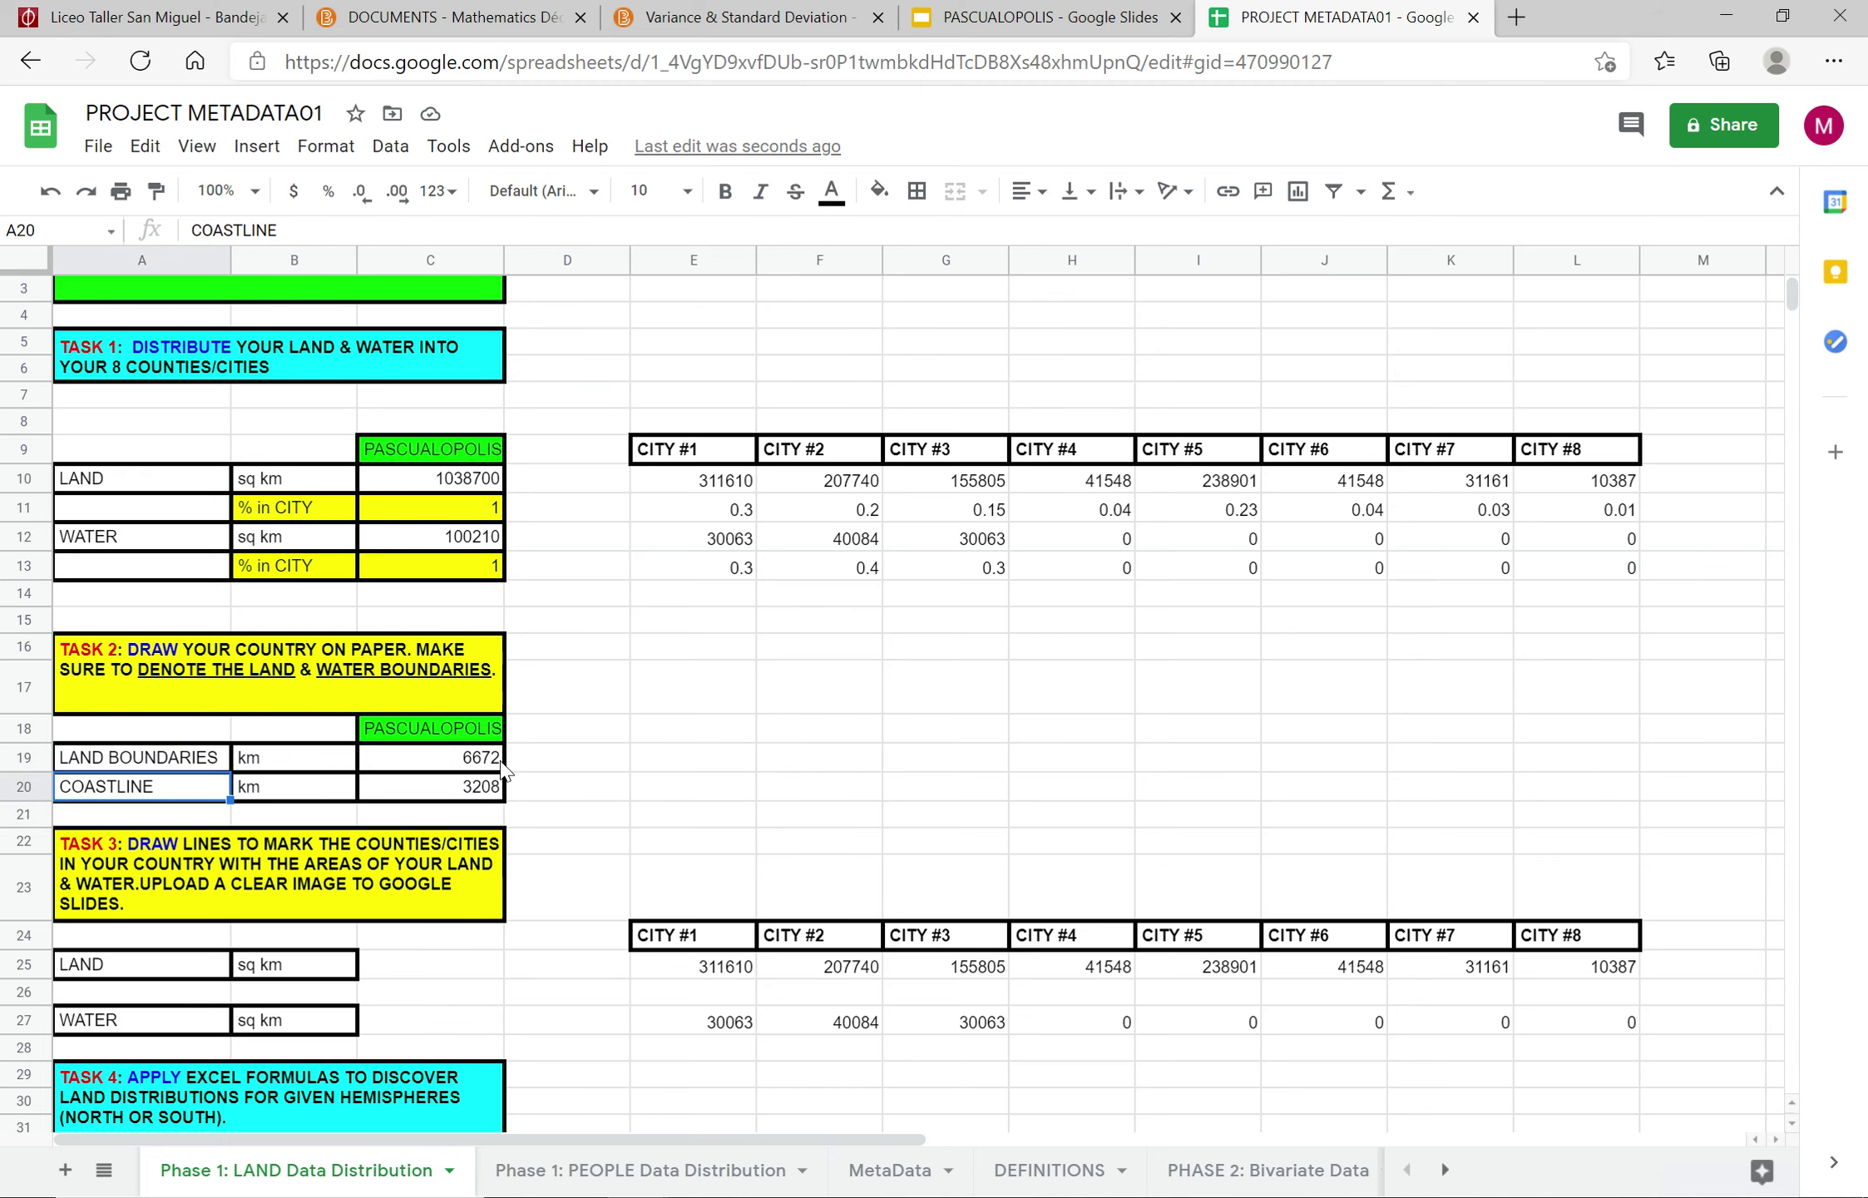
left_click(482, 766)
left_click(482, 791)
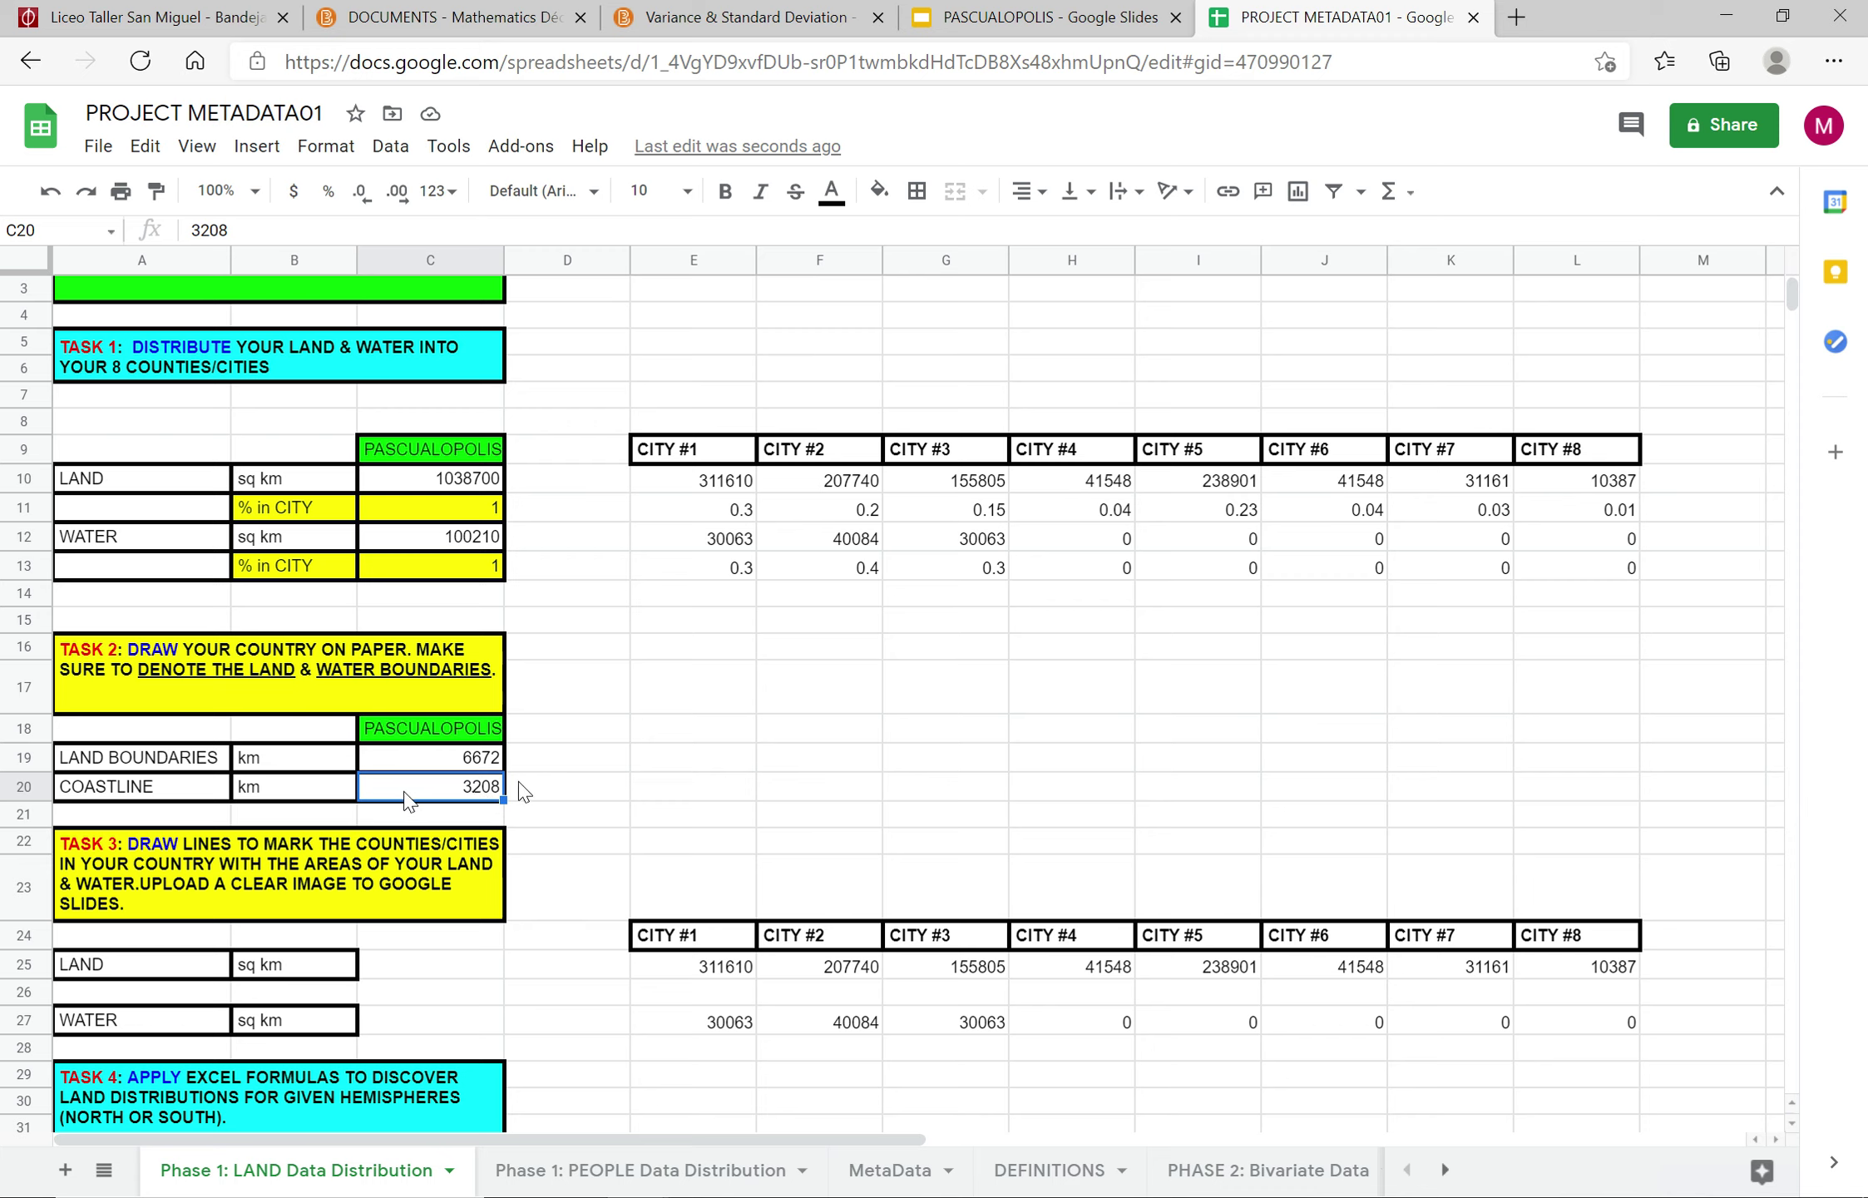
left_click(407, 764)
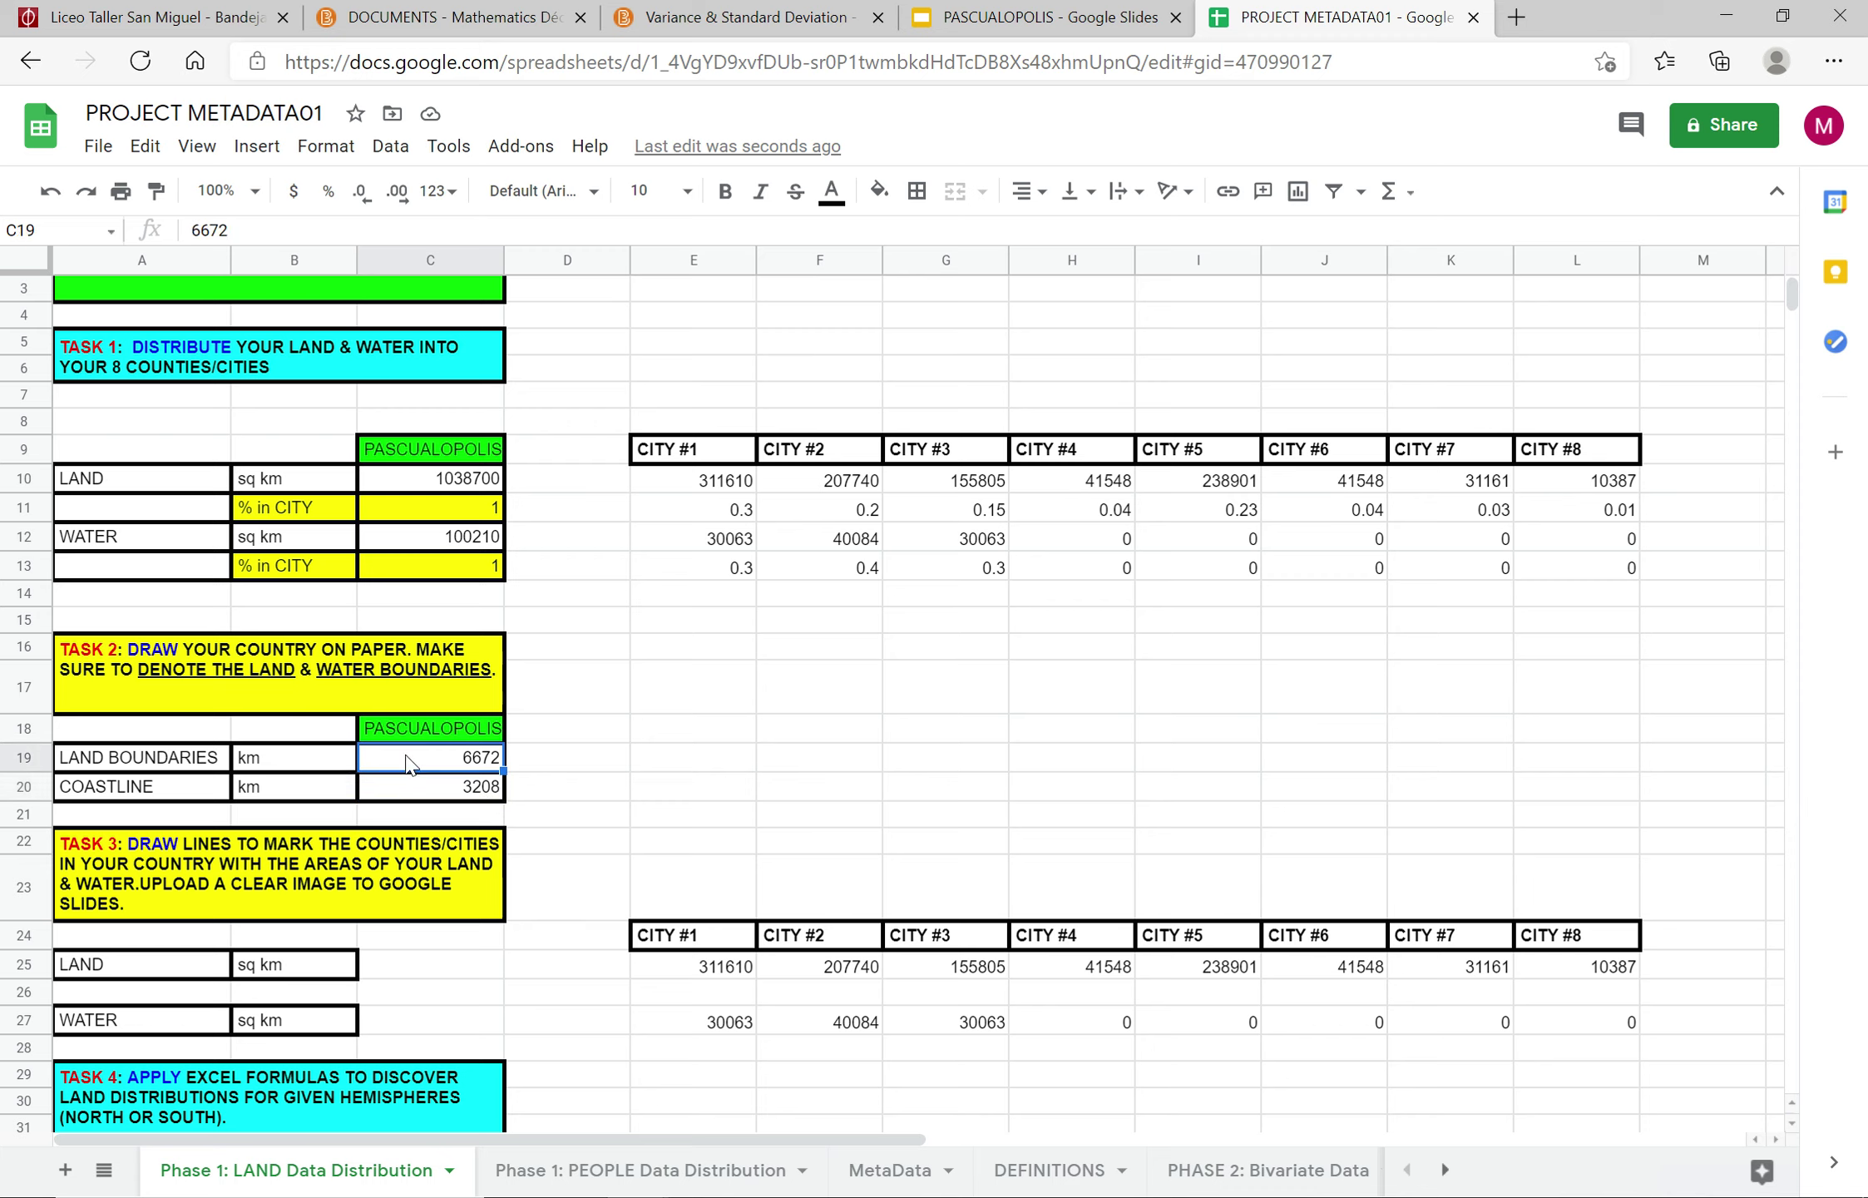
left_click(431, 790)
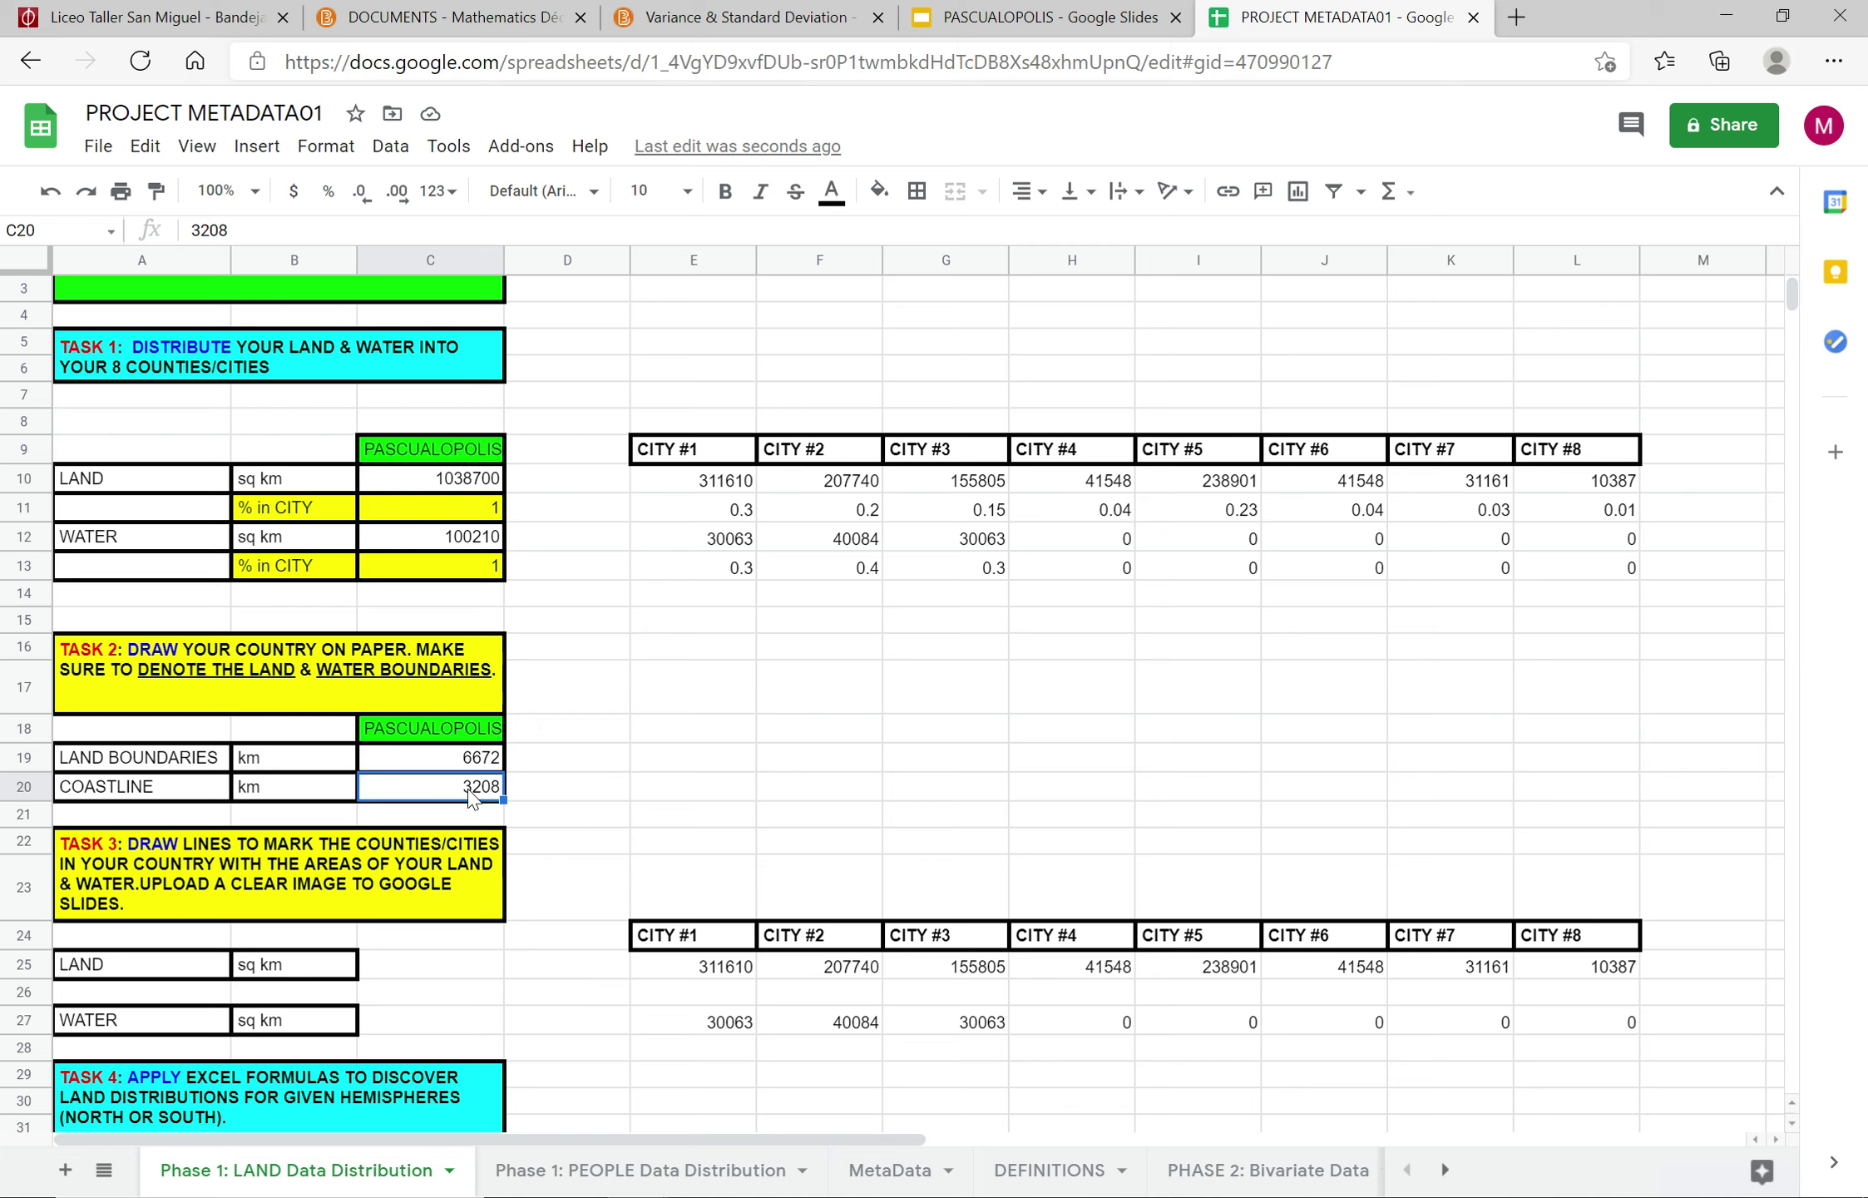
left_click(78, 799)
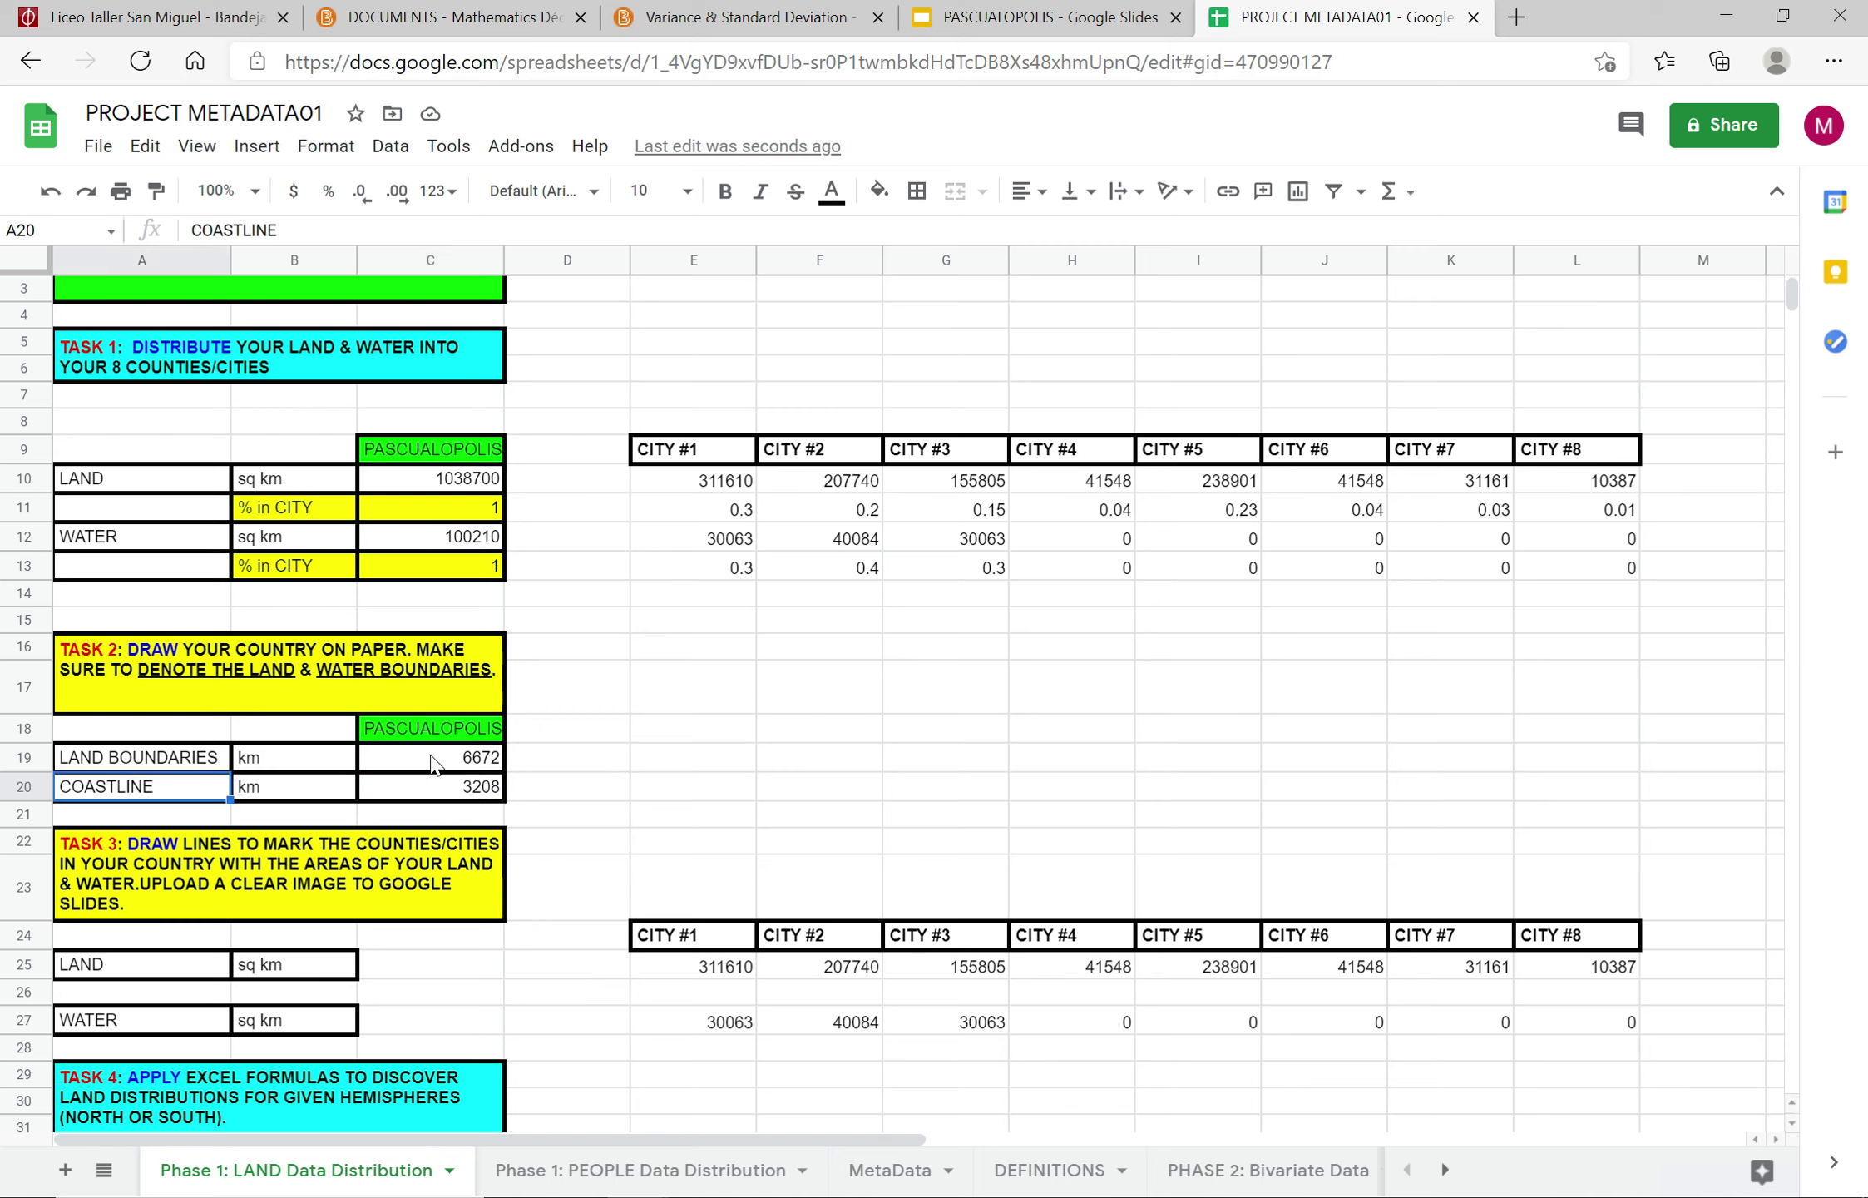
left_click(445, 758)
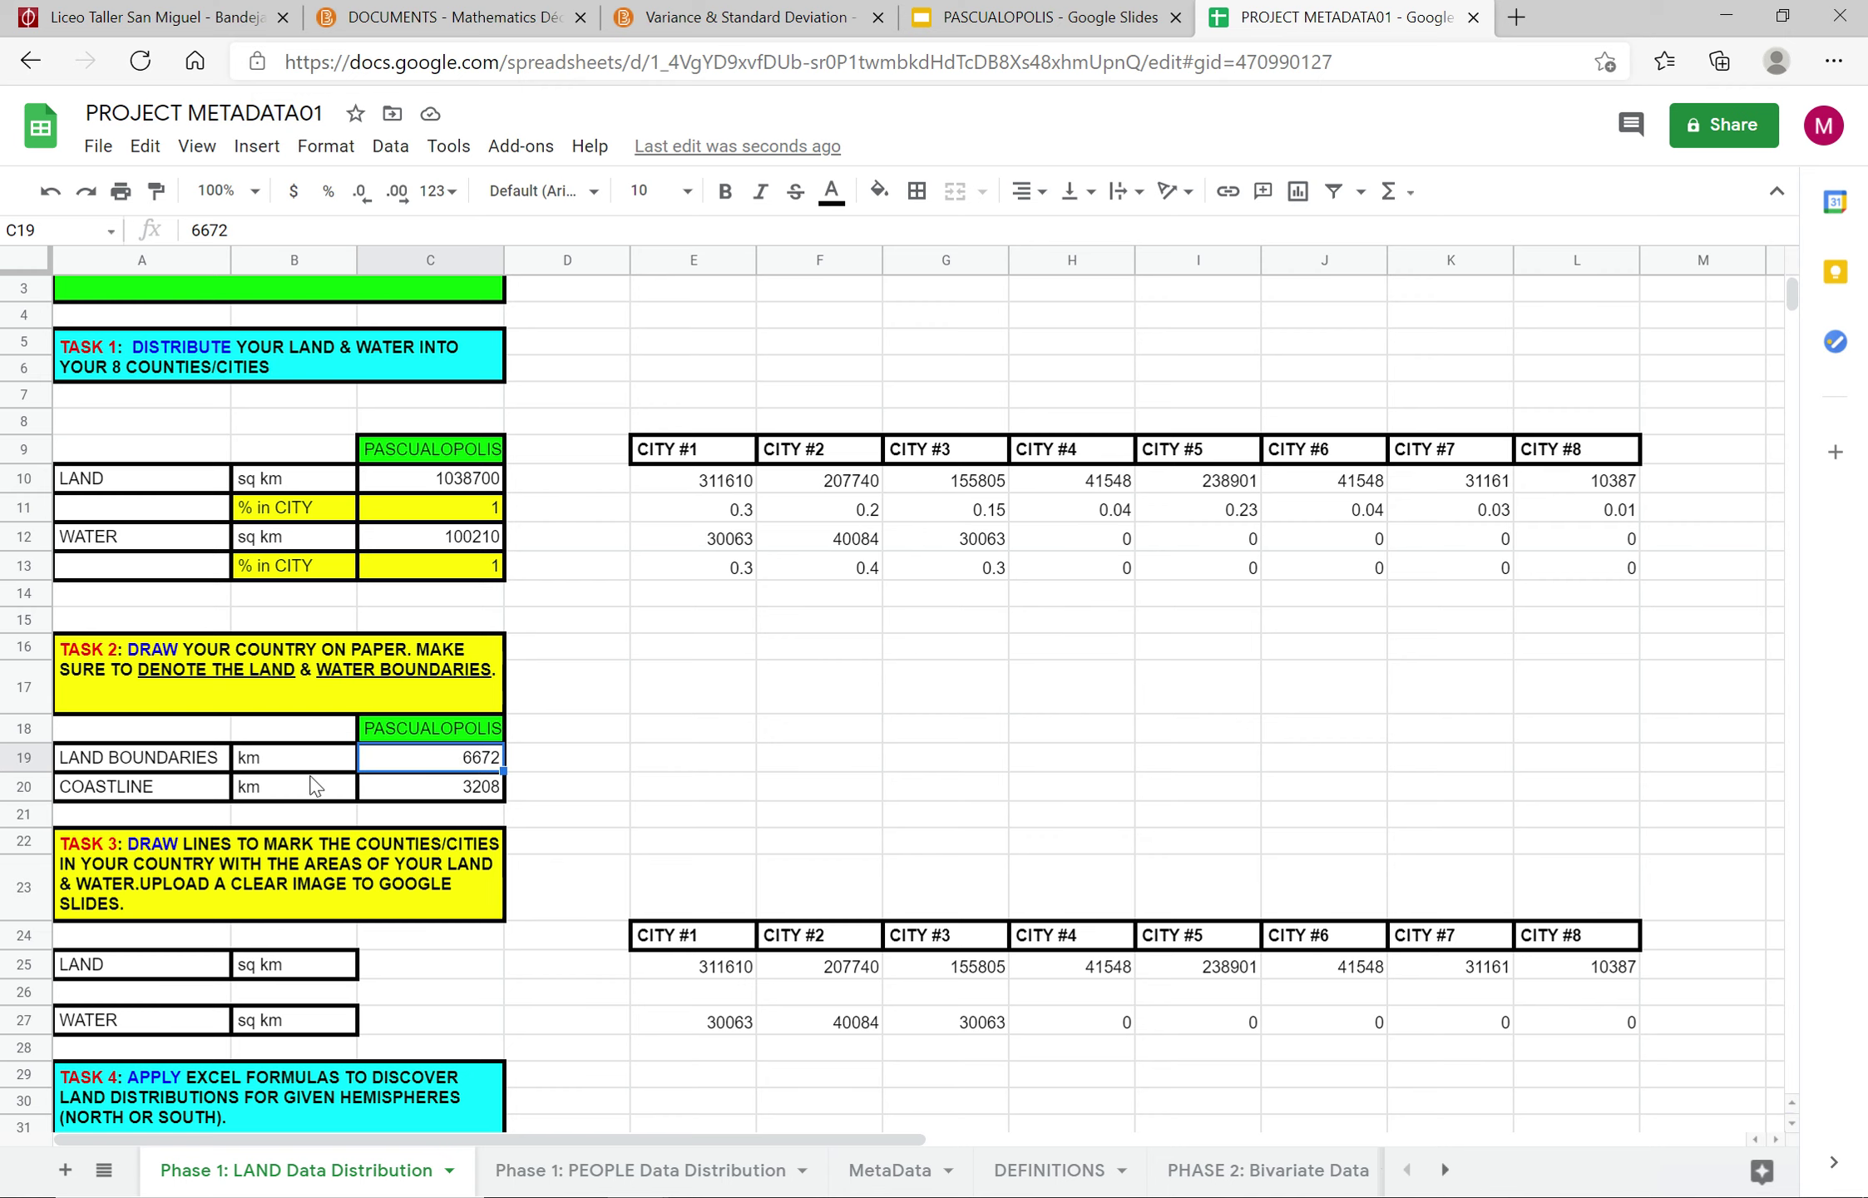
left_click(850, 762)
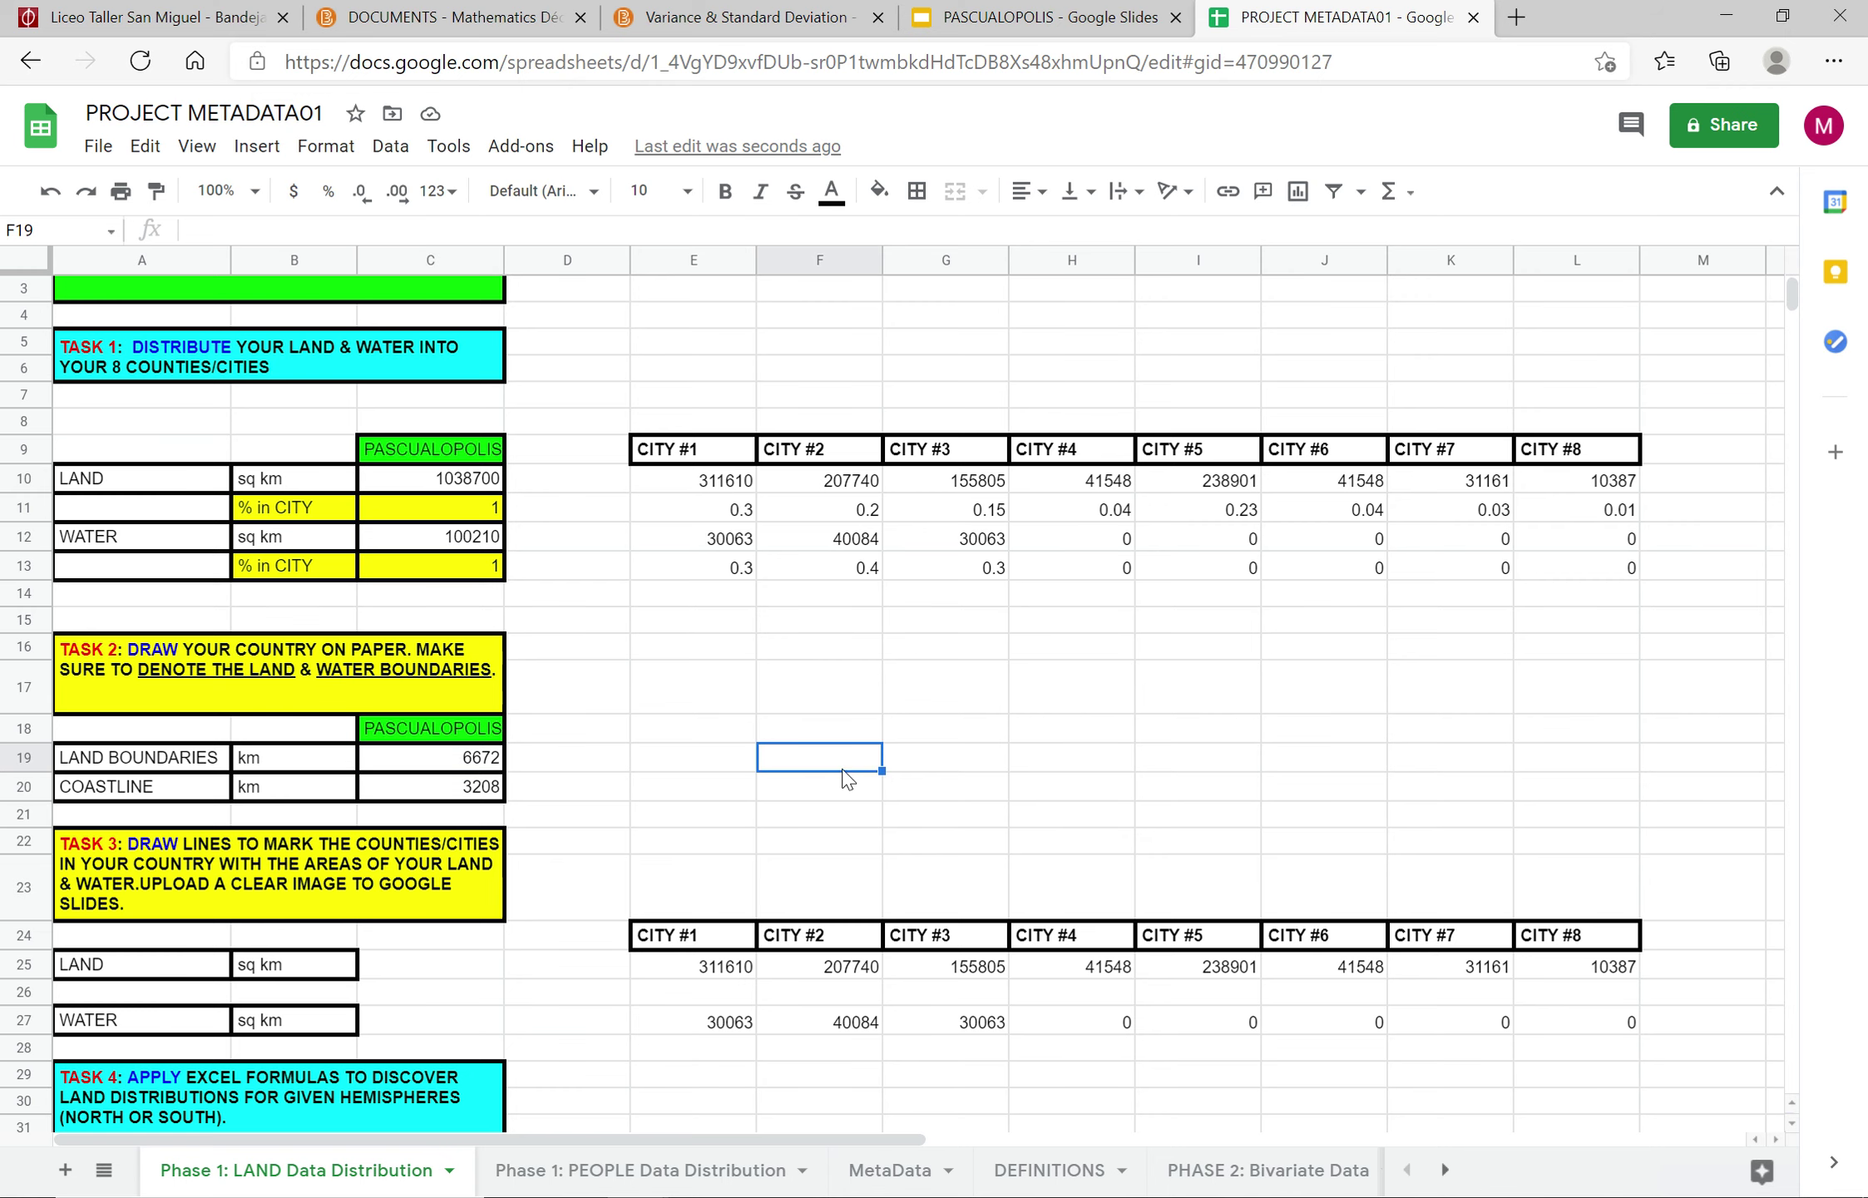
scroll(932, 817, "down", 2)
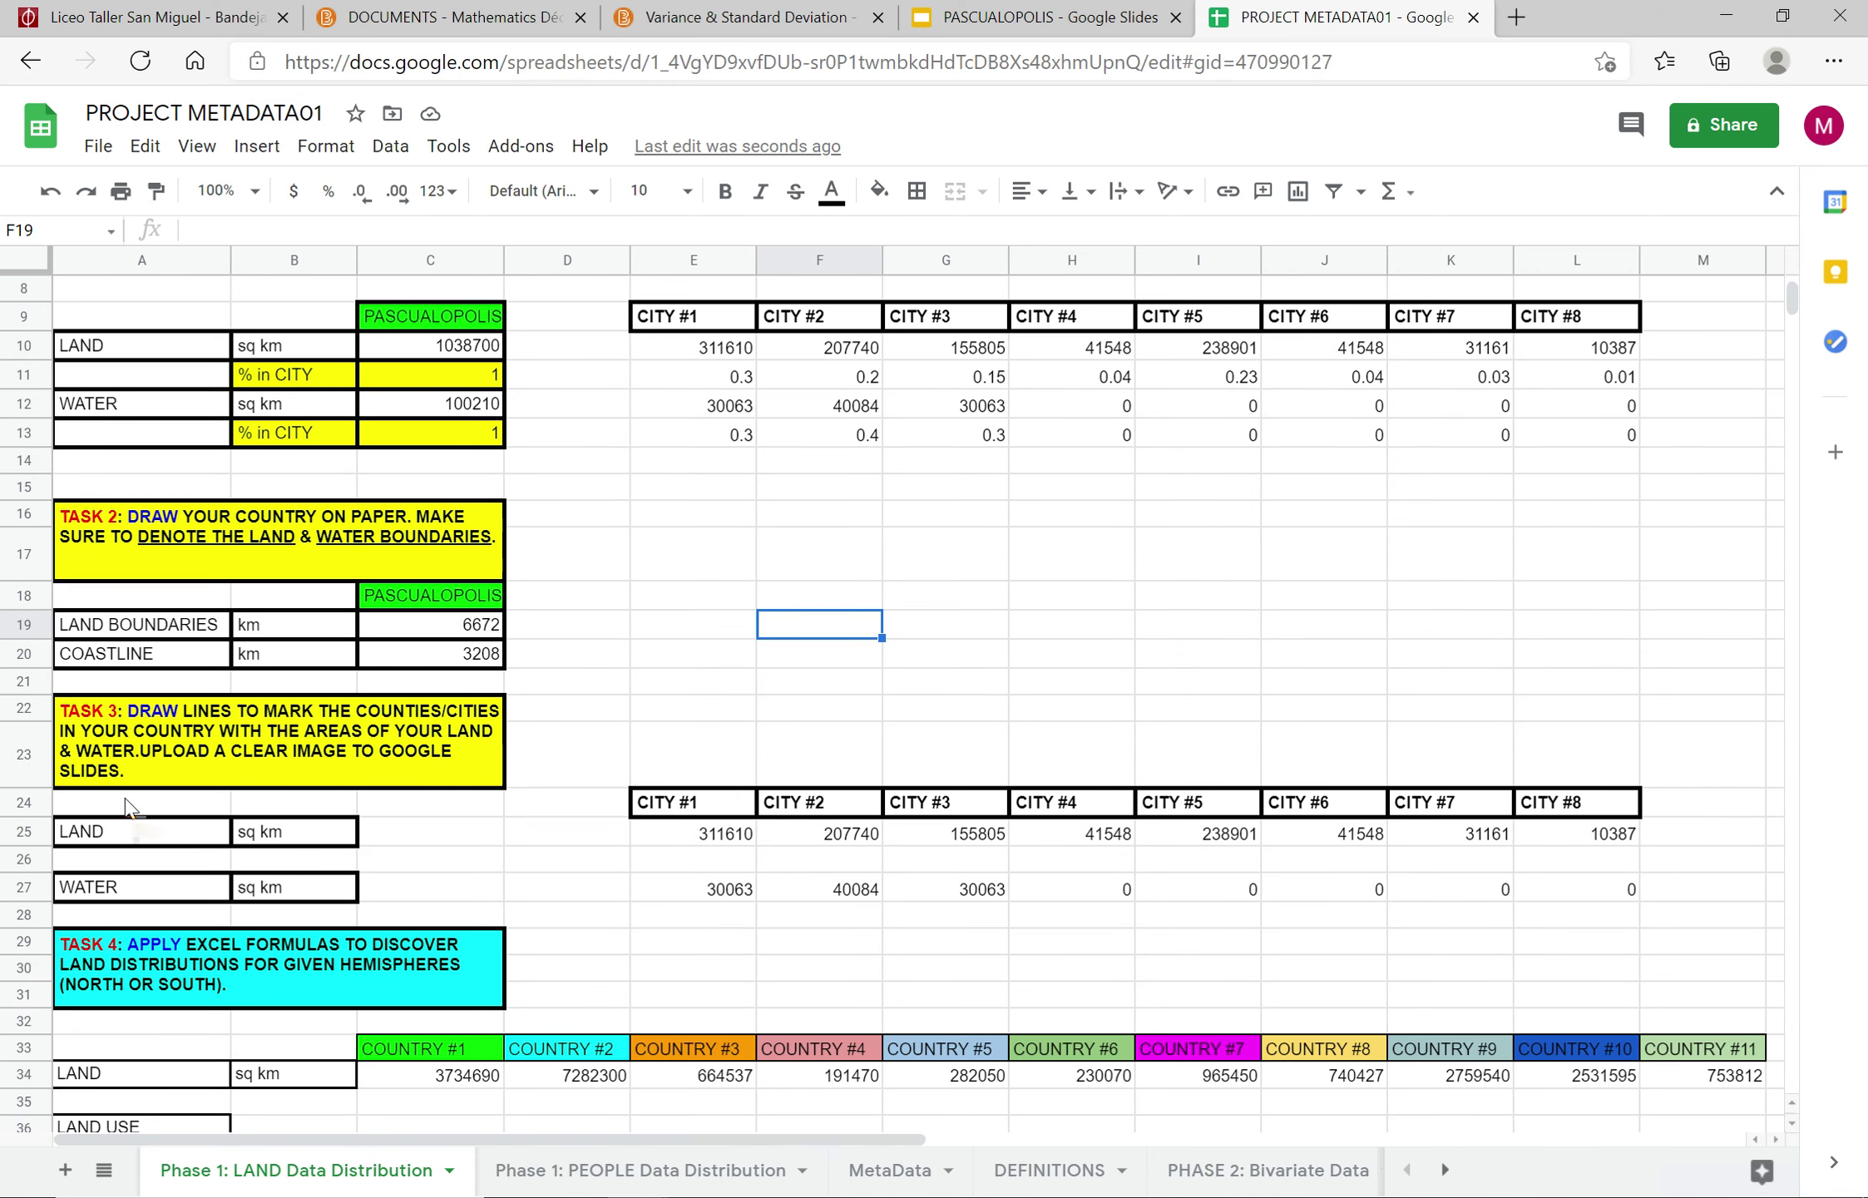
left_click(124, 827)
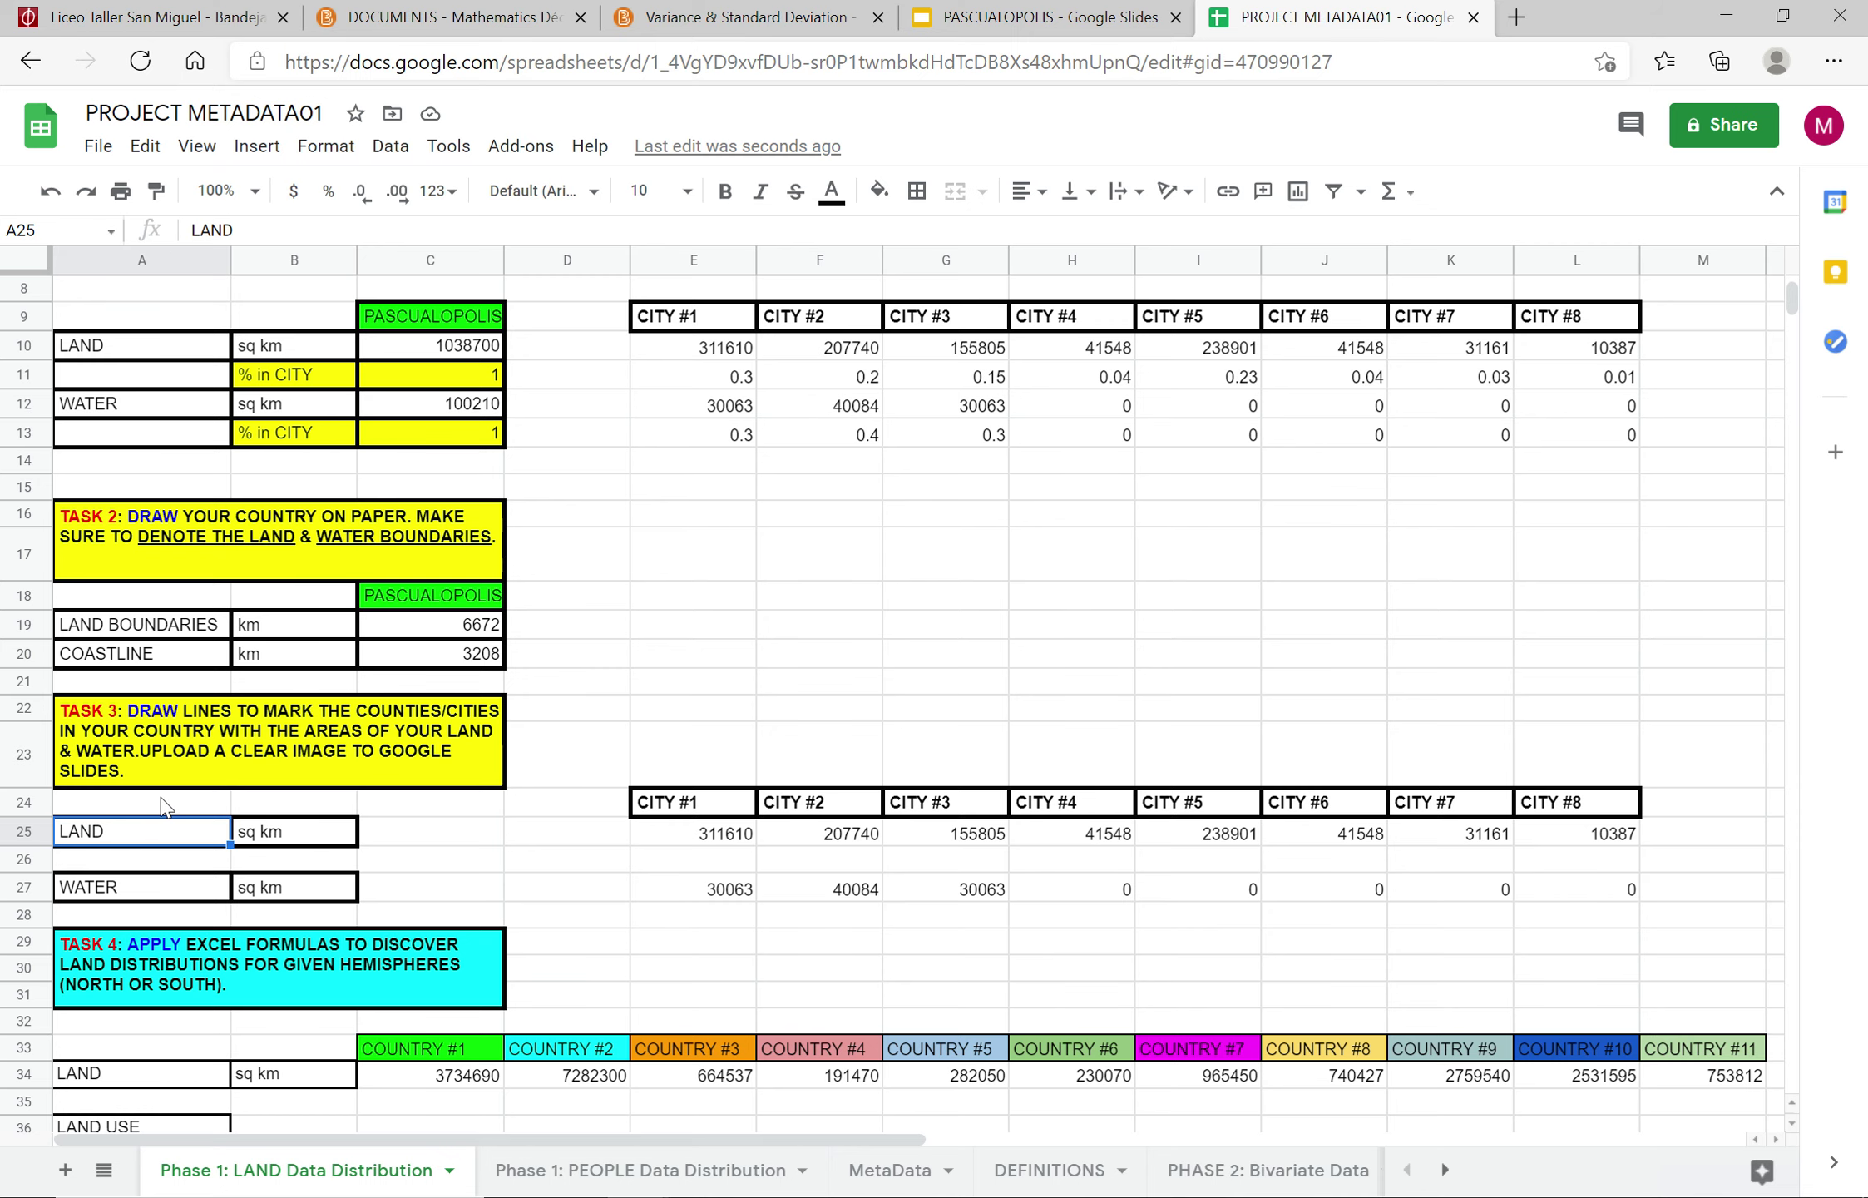
left_click_drag(162, 803, 1639, 925)
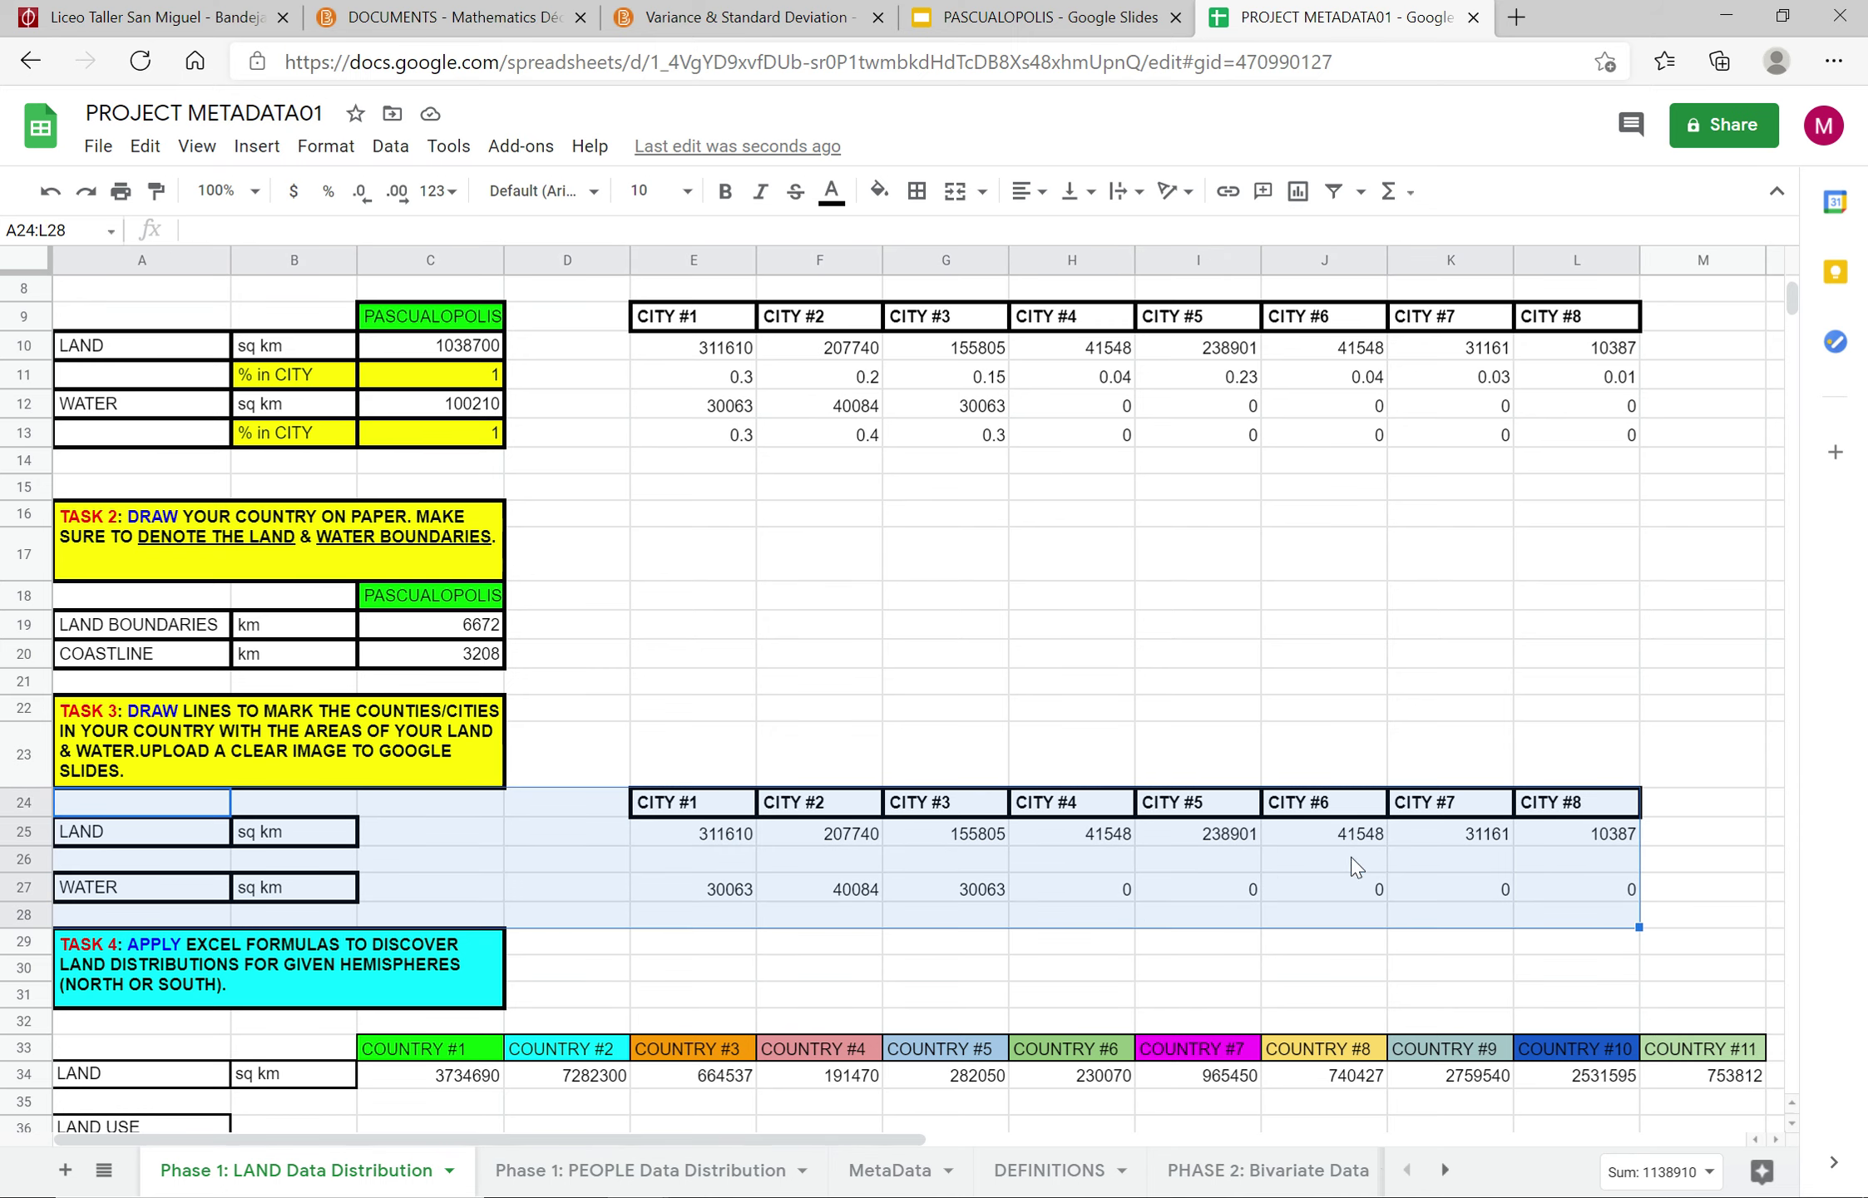
scroll(341, 461, "up", 3)
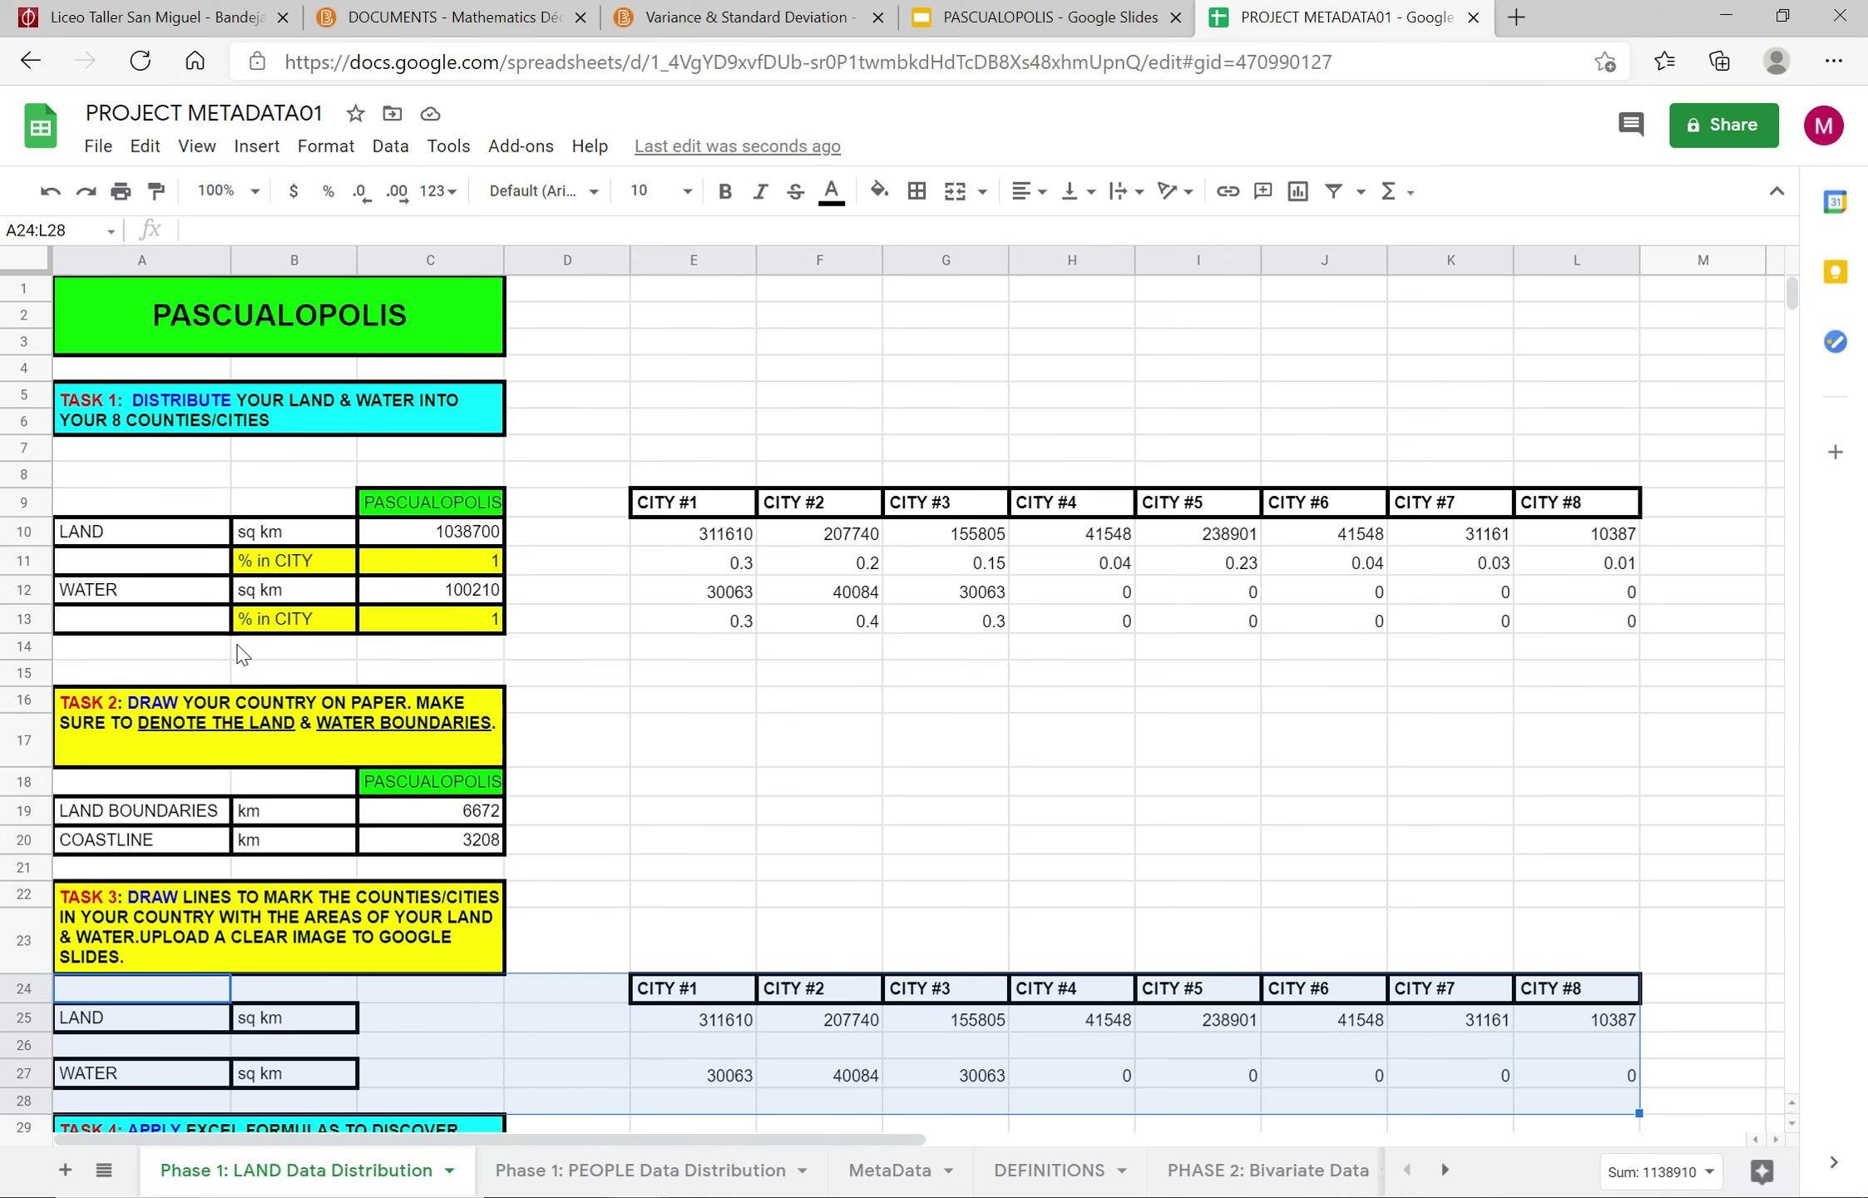
scroll(729, 482, "down", 4)
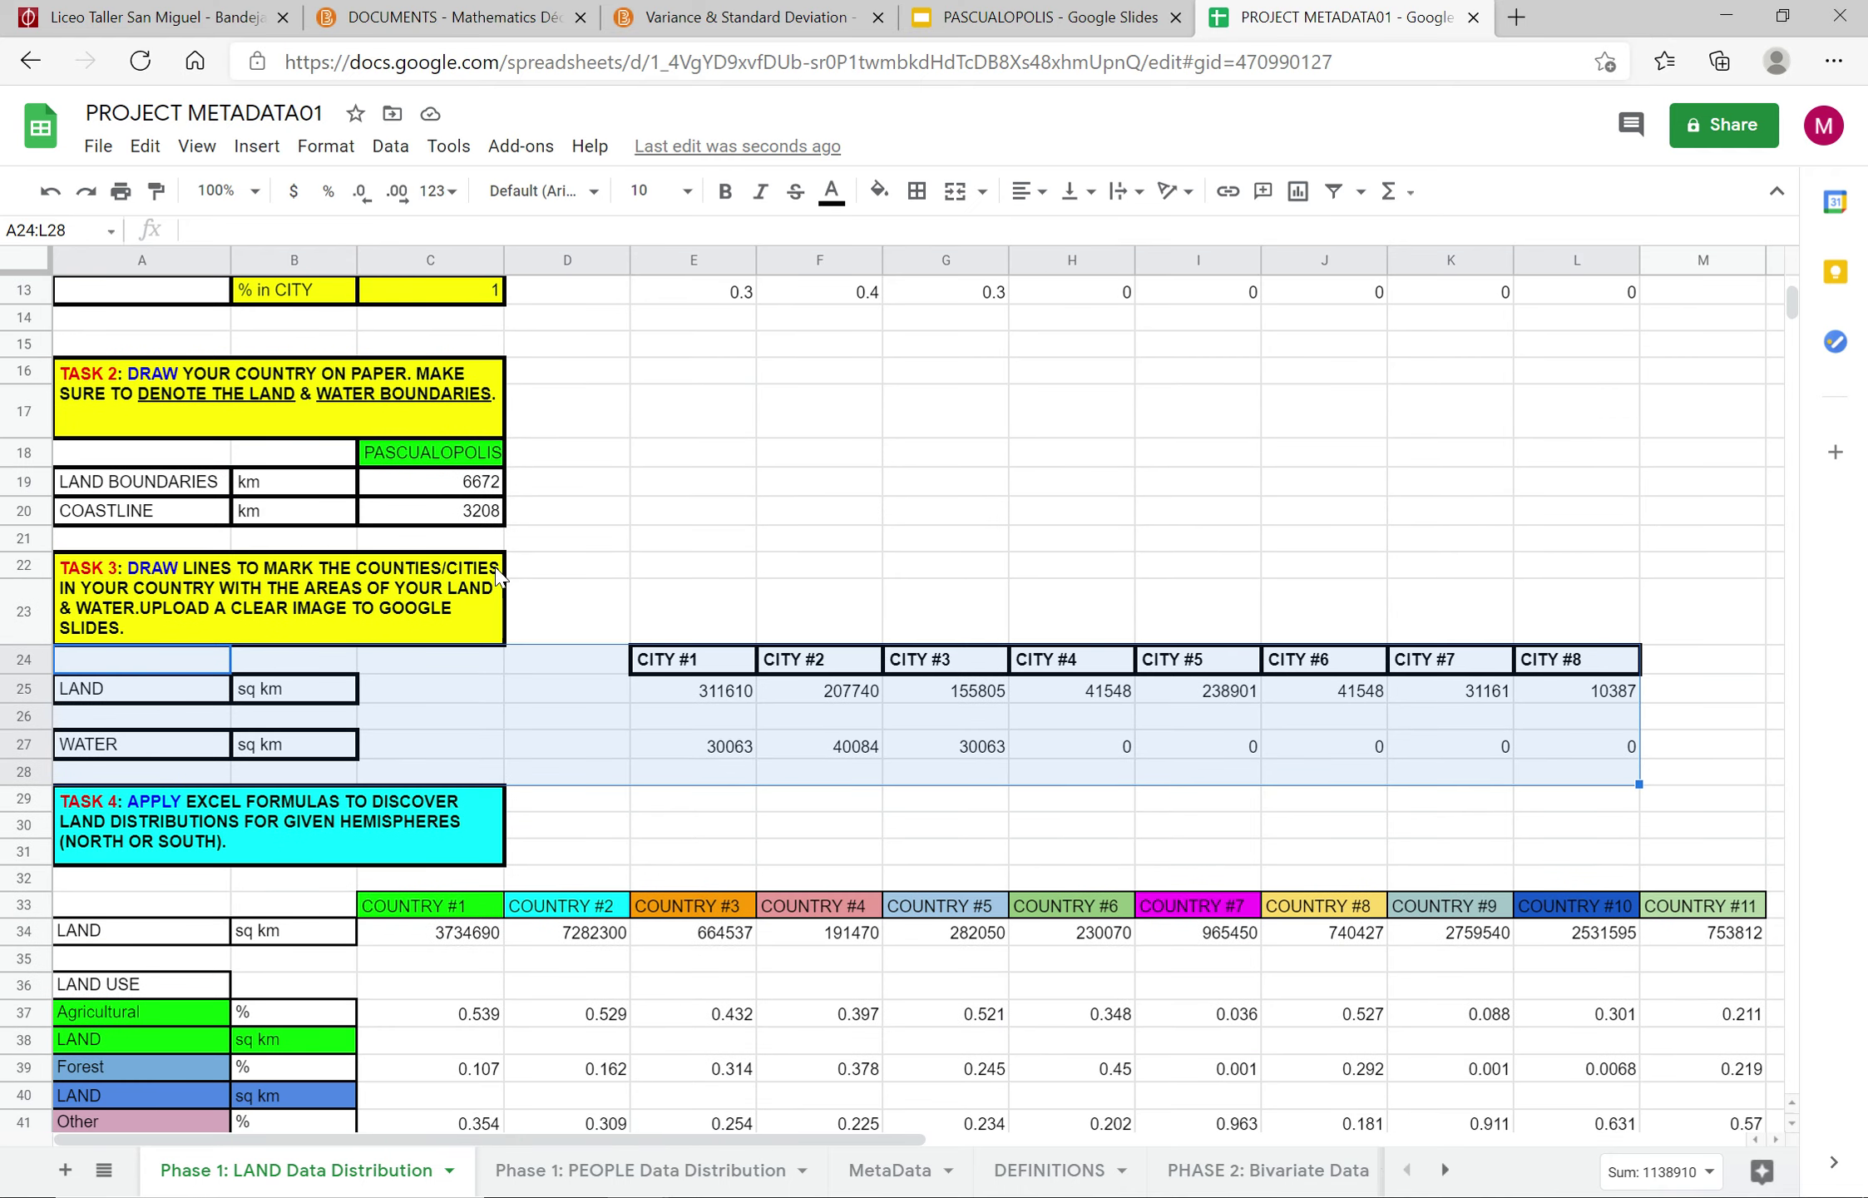
left_click(611, 571)
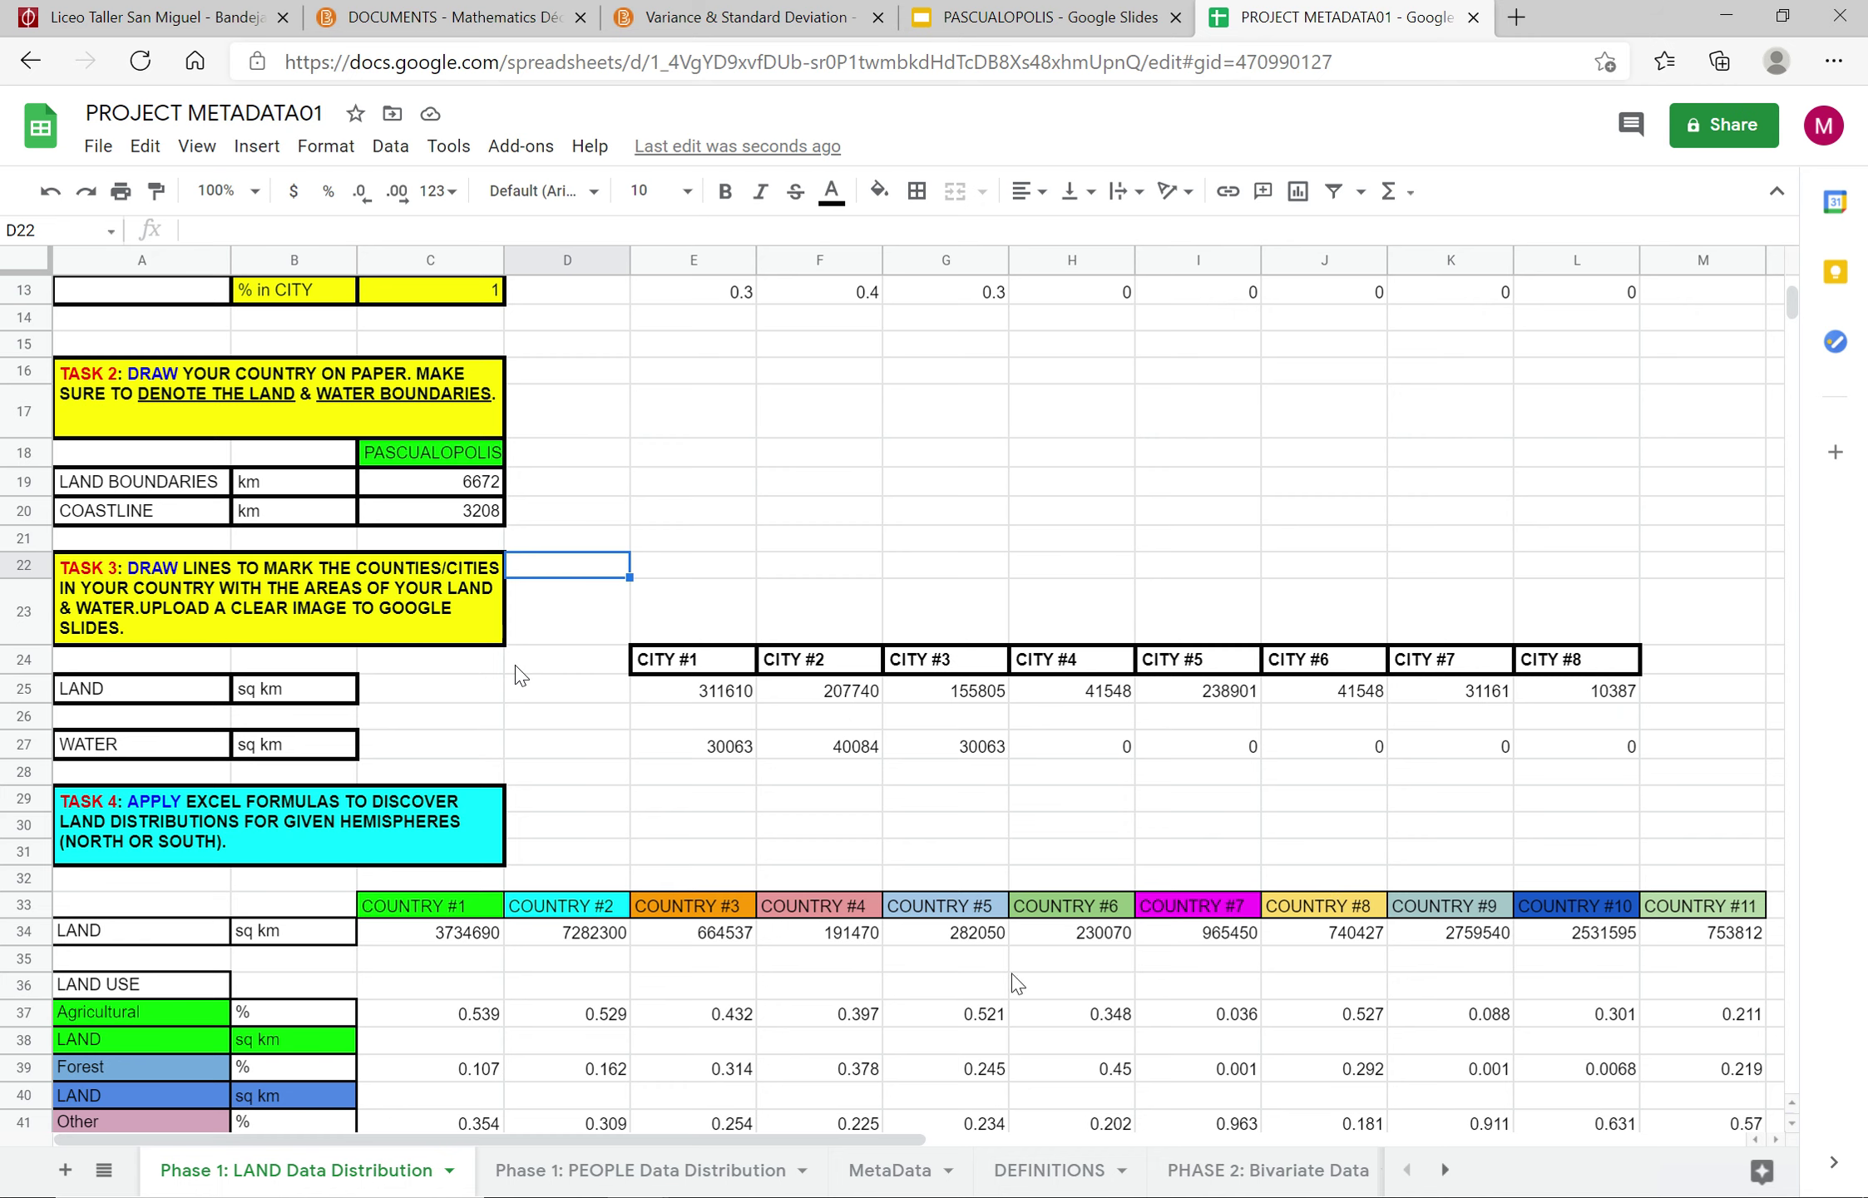
scroll(928, 715, "down", 3)
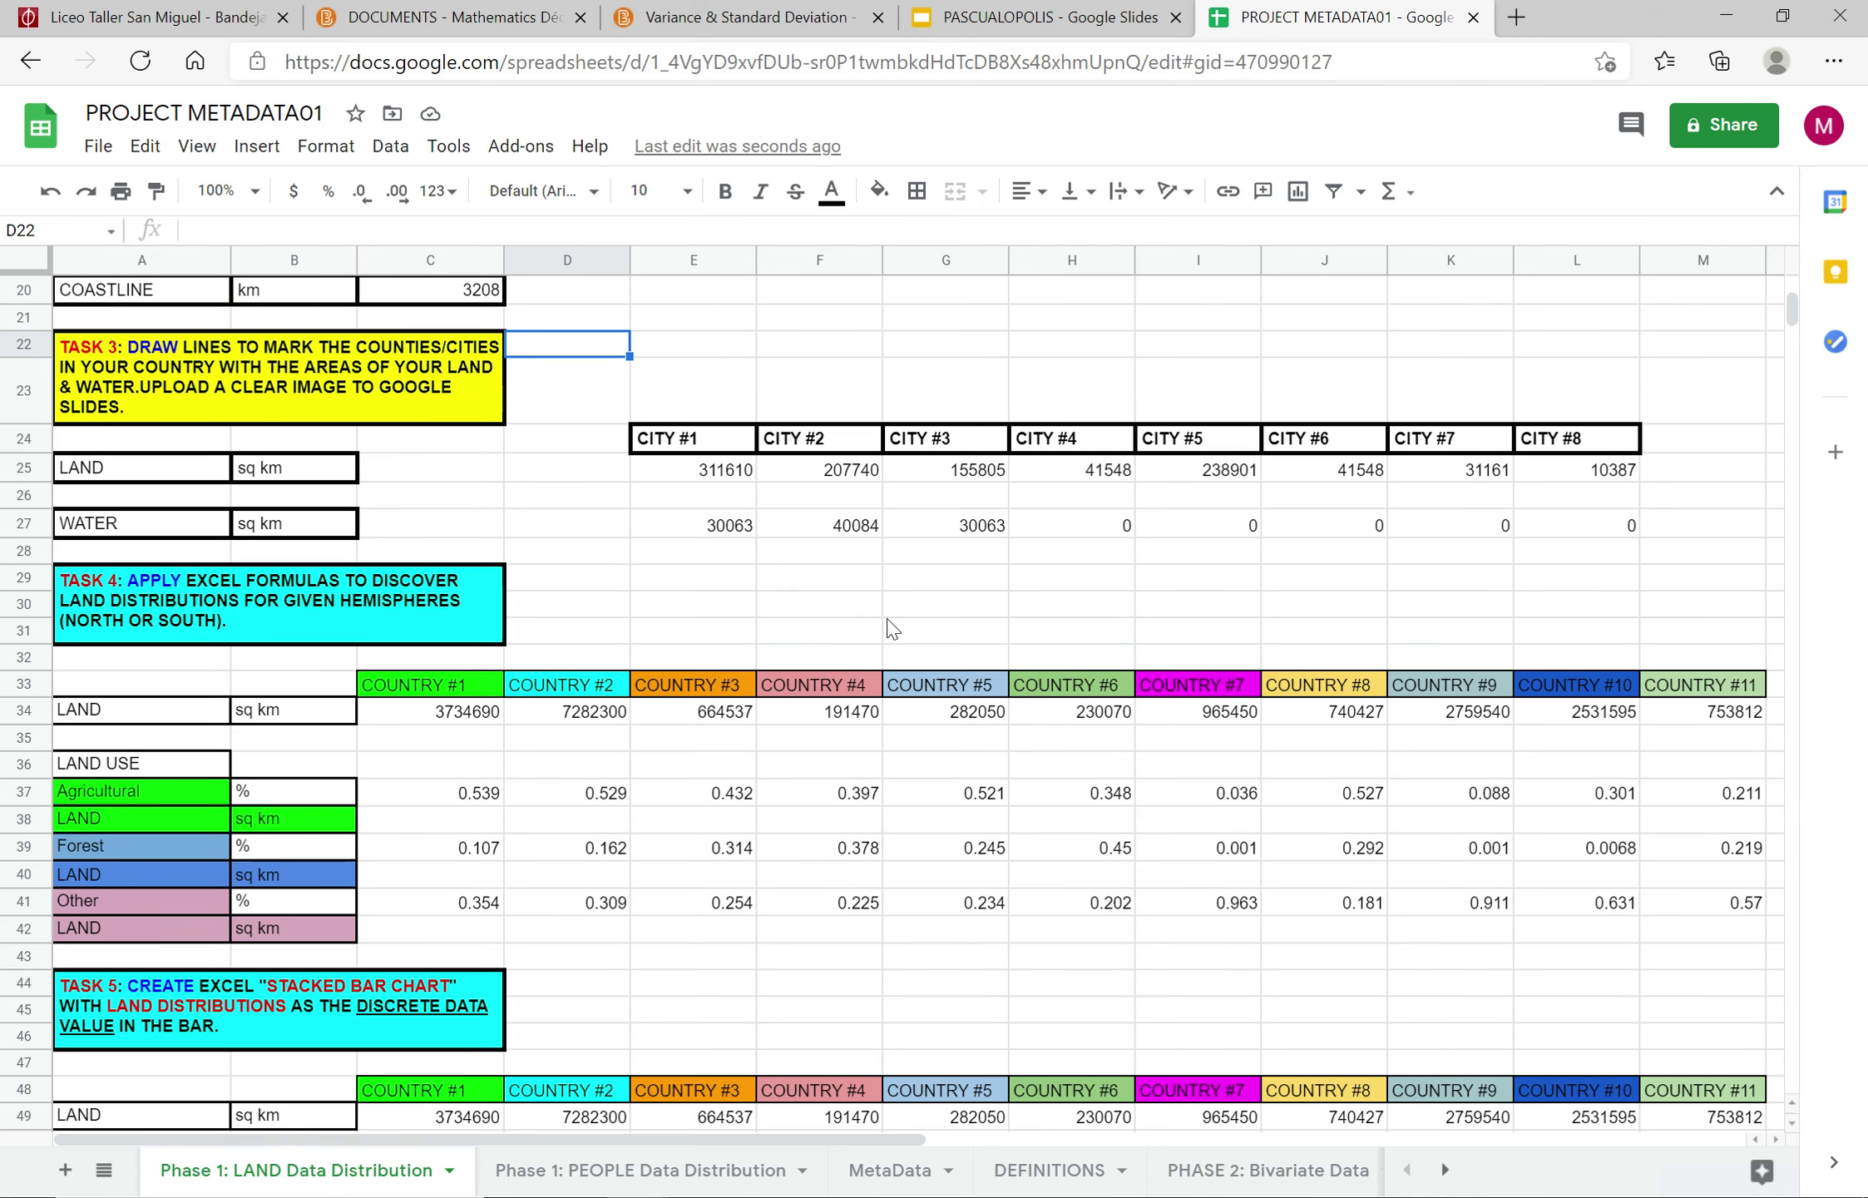
left_click(481, 764)
left_click_drag(456, 717, 1761, 748)
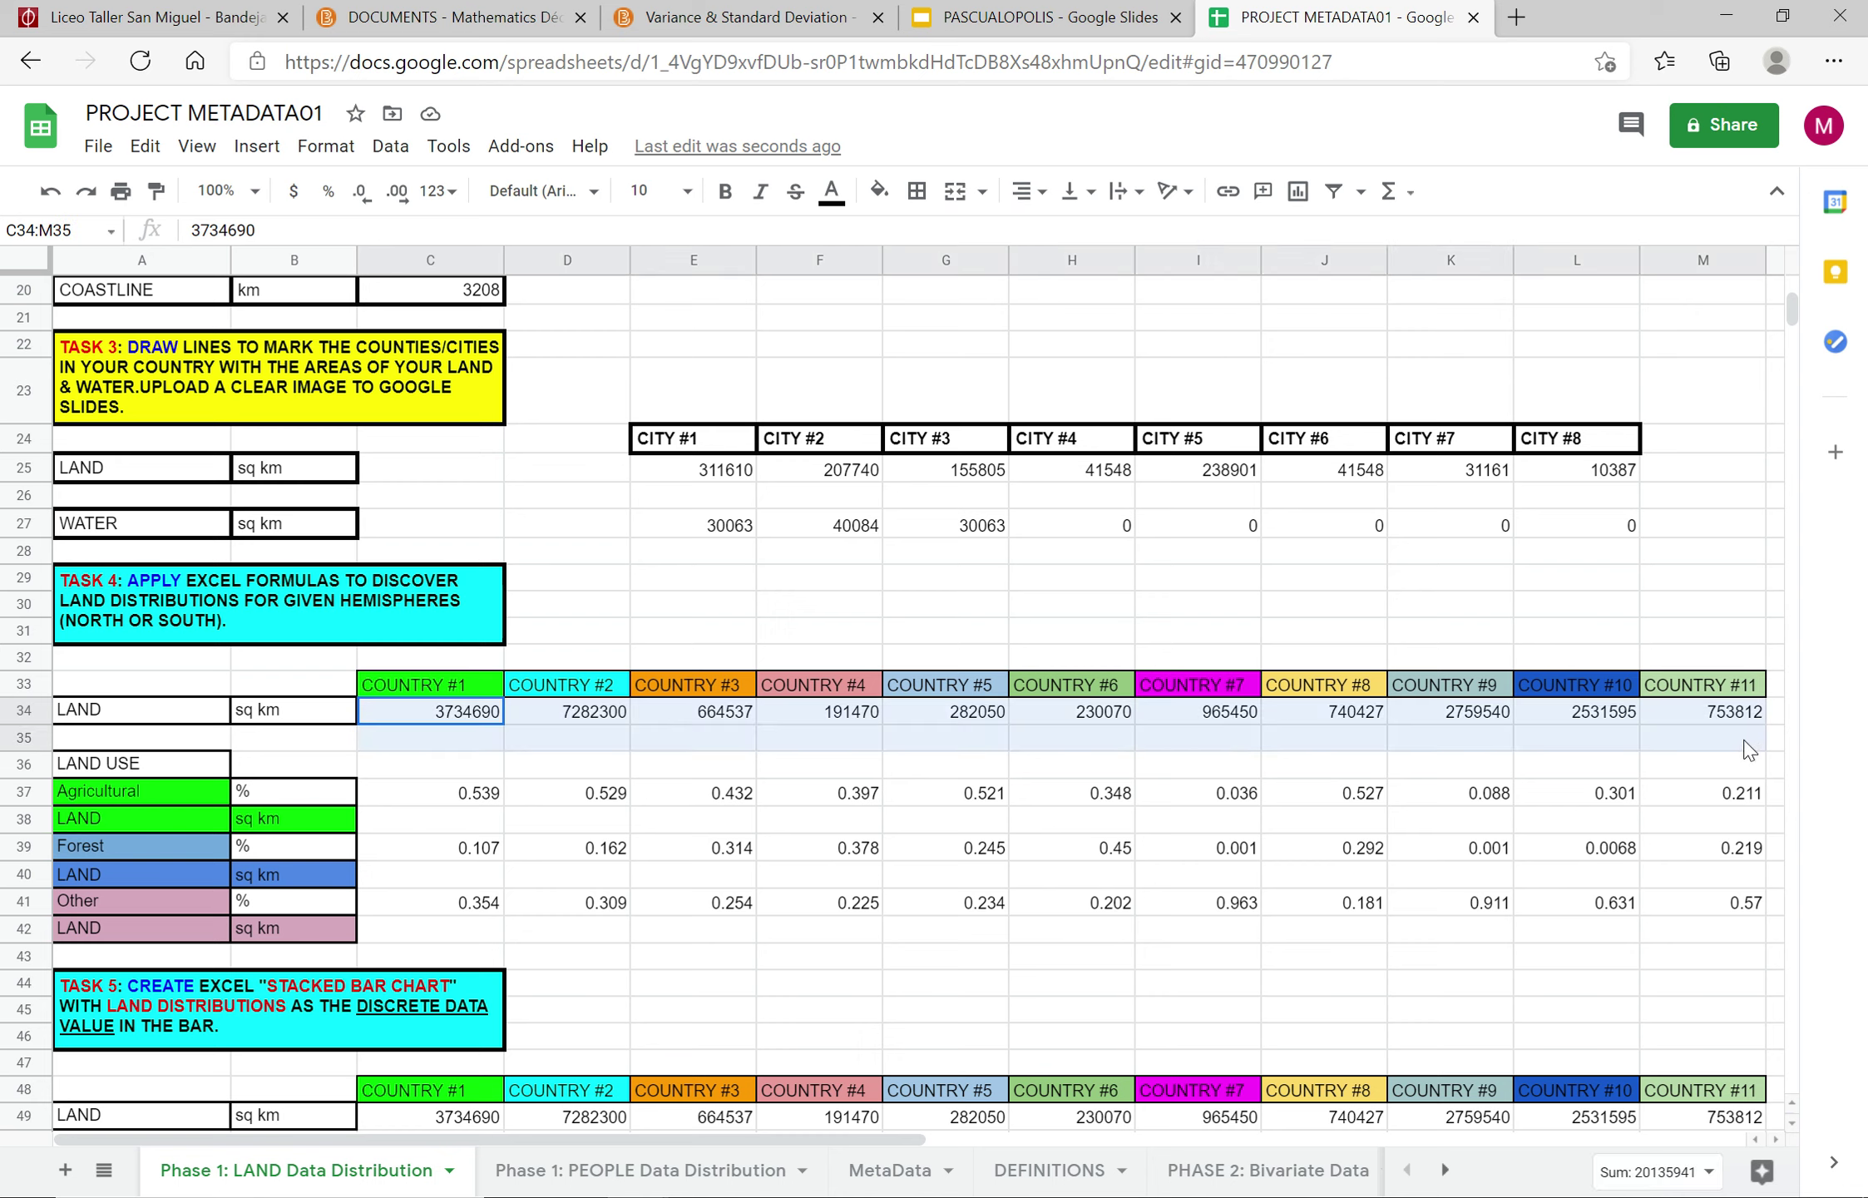
left_click(479, 823)
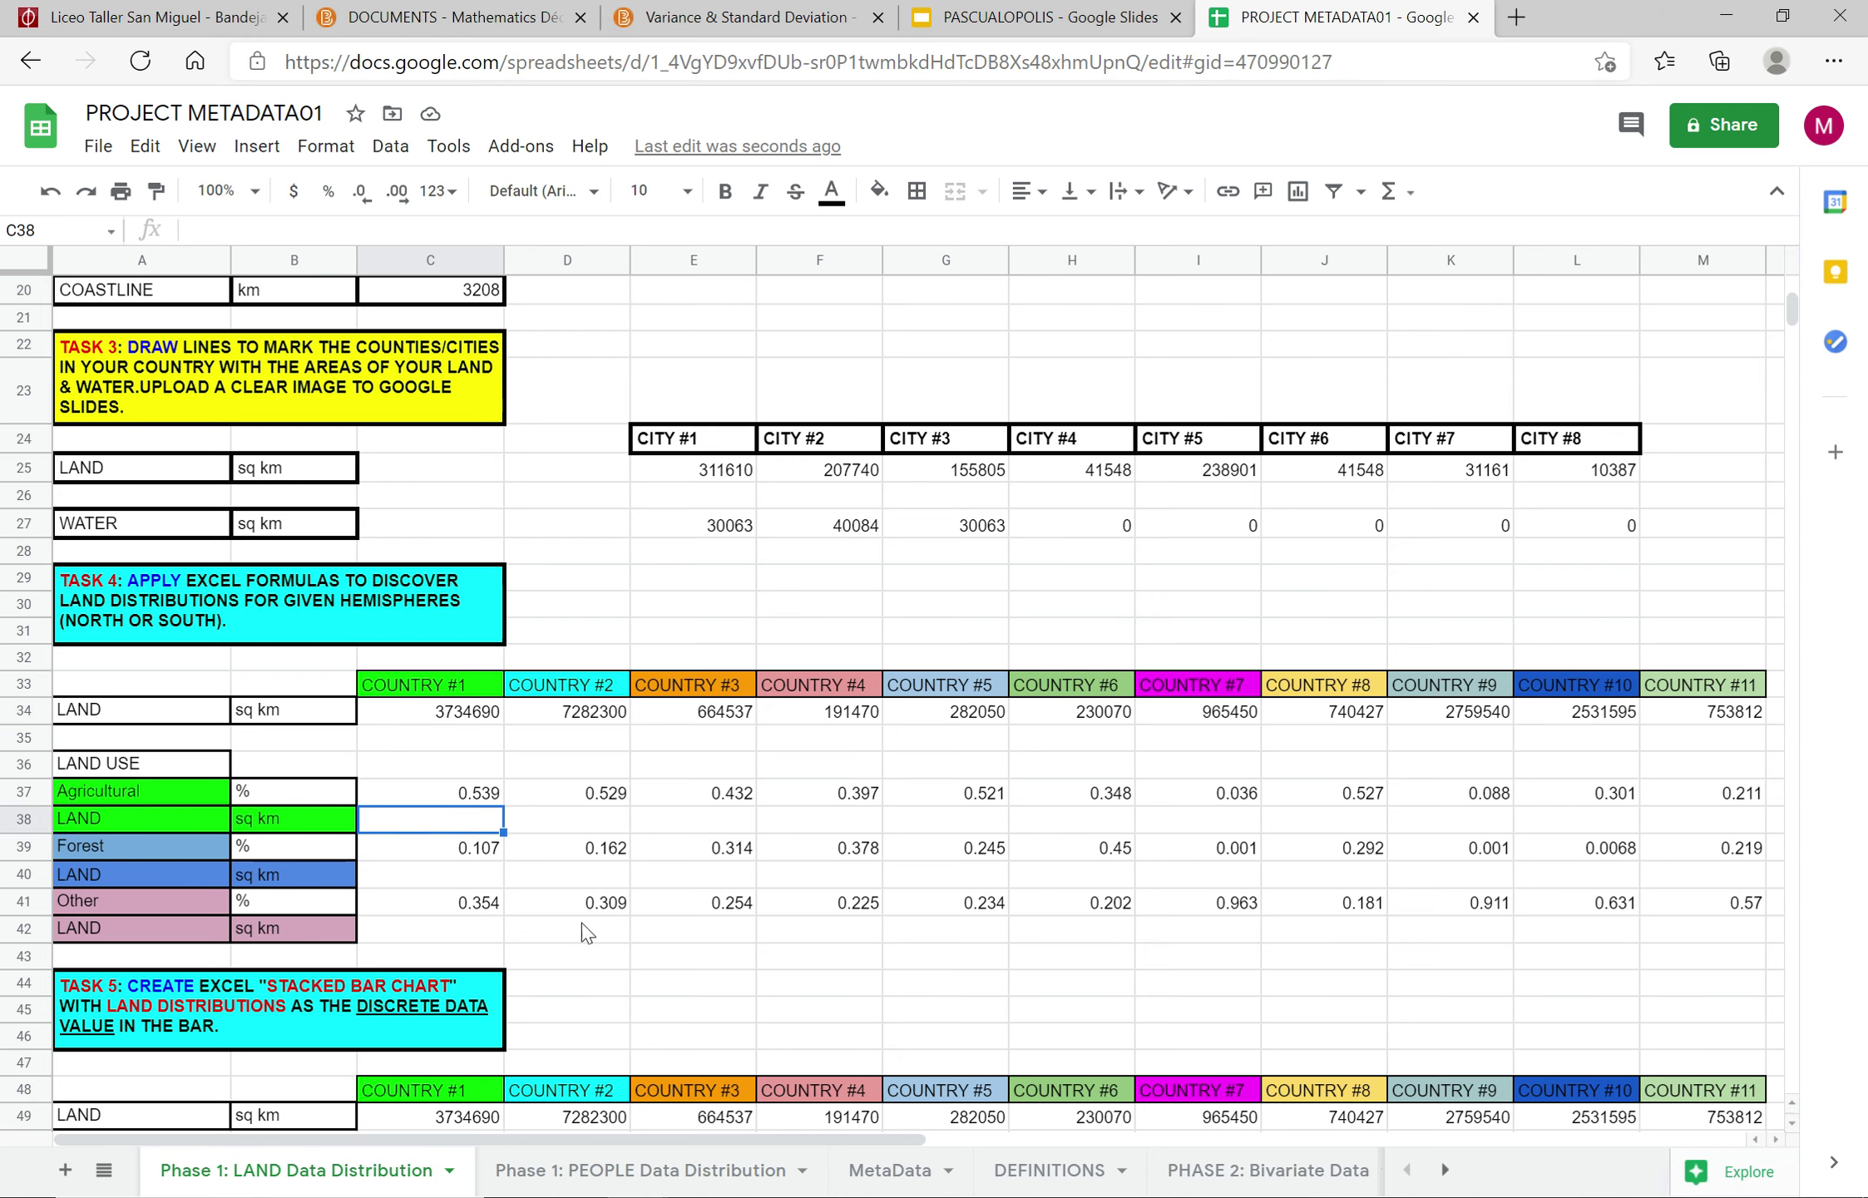
Step: Compute agricultural land in sq km (total land × 0.539 share) and fill it across to COUNTRY #11
type("=")
left_click(491, 721)
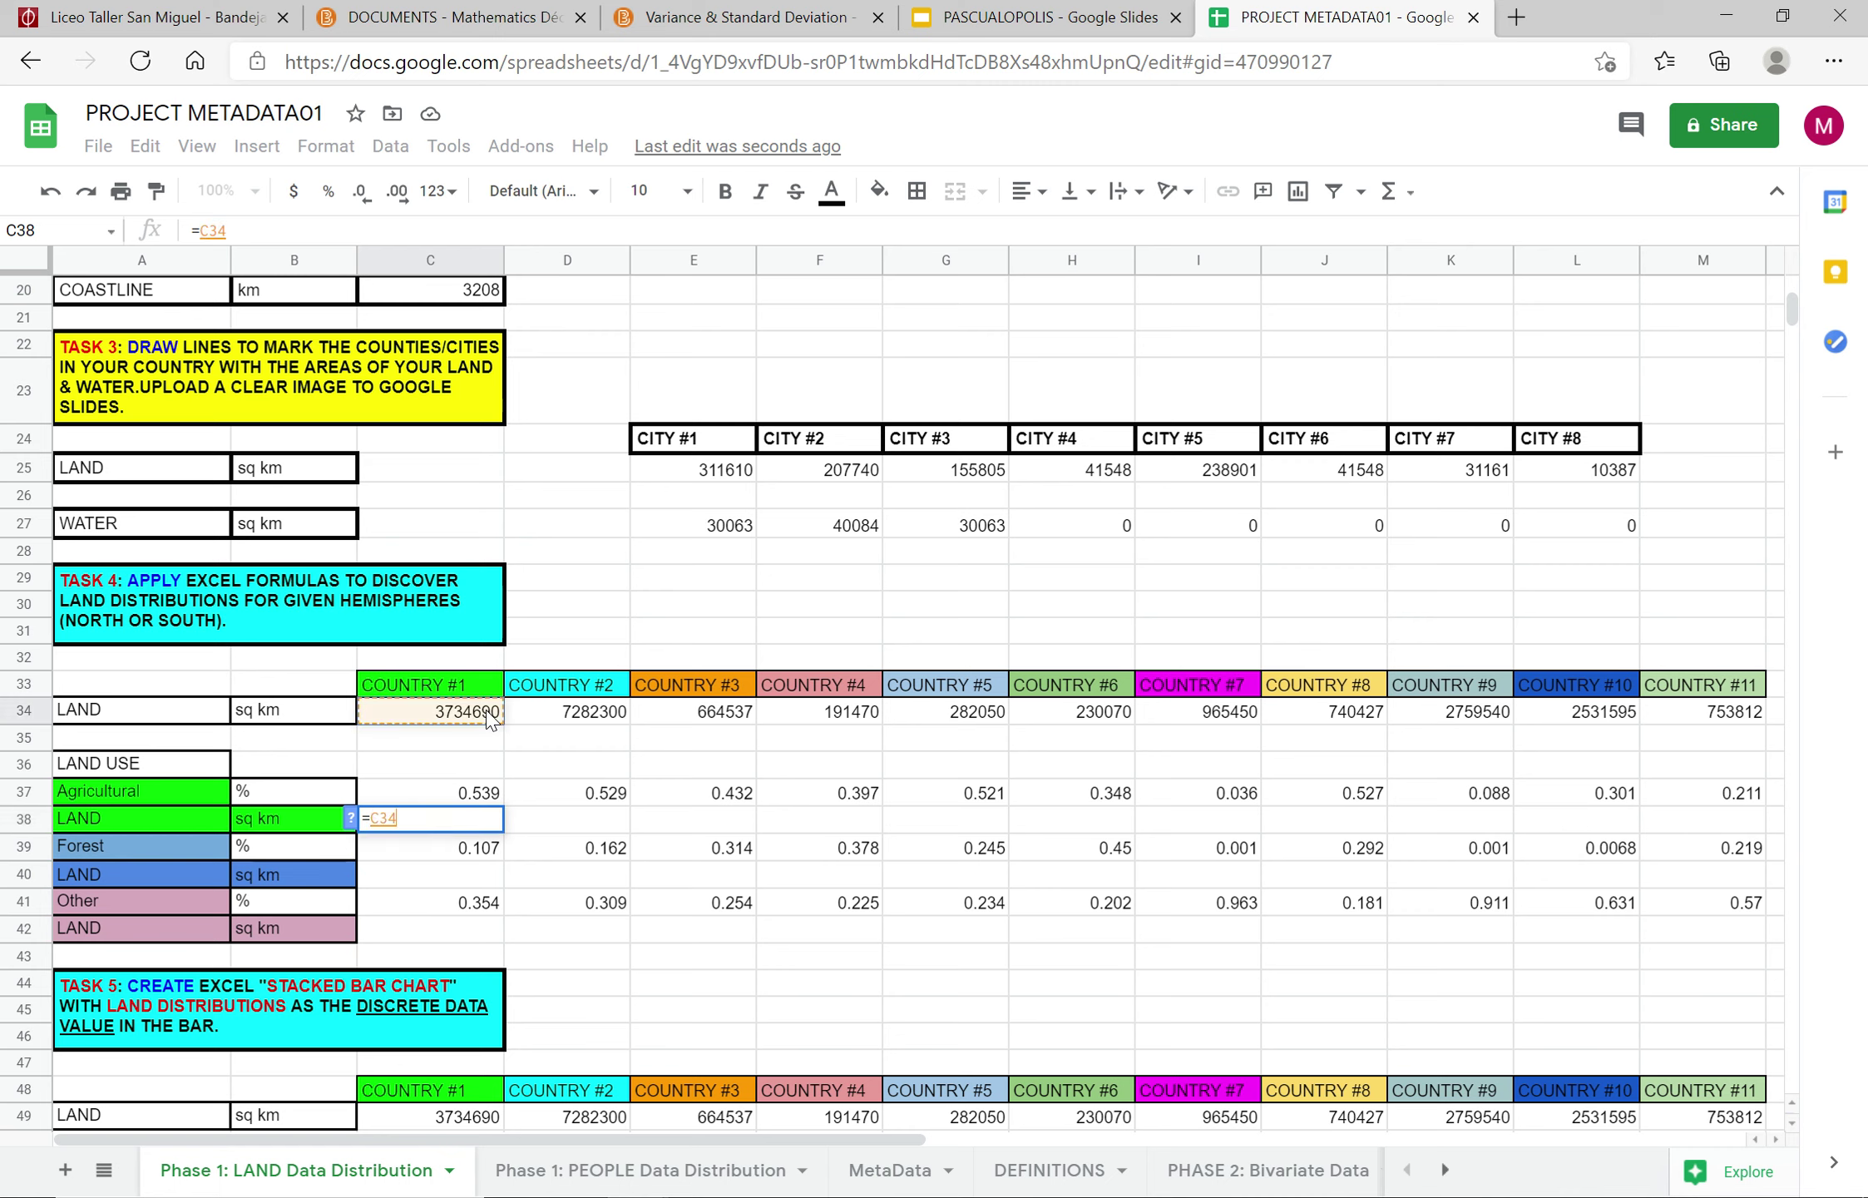
type("*")
left_click(431, 800)
key("Return")
left_click(437, 822)
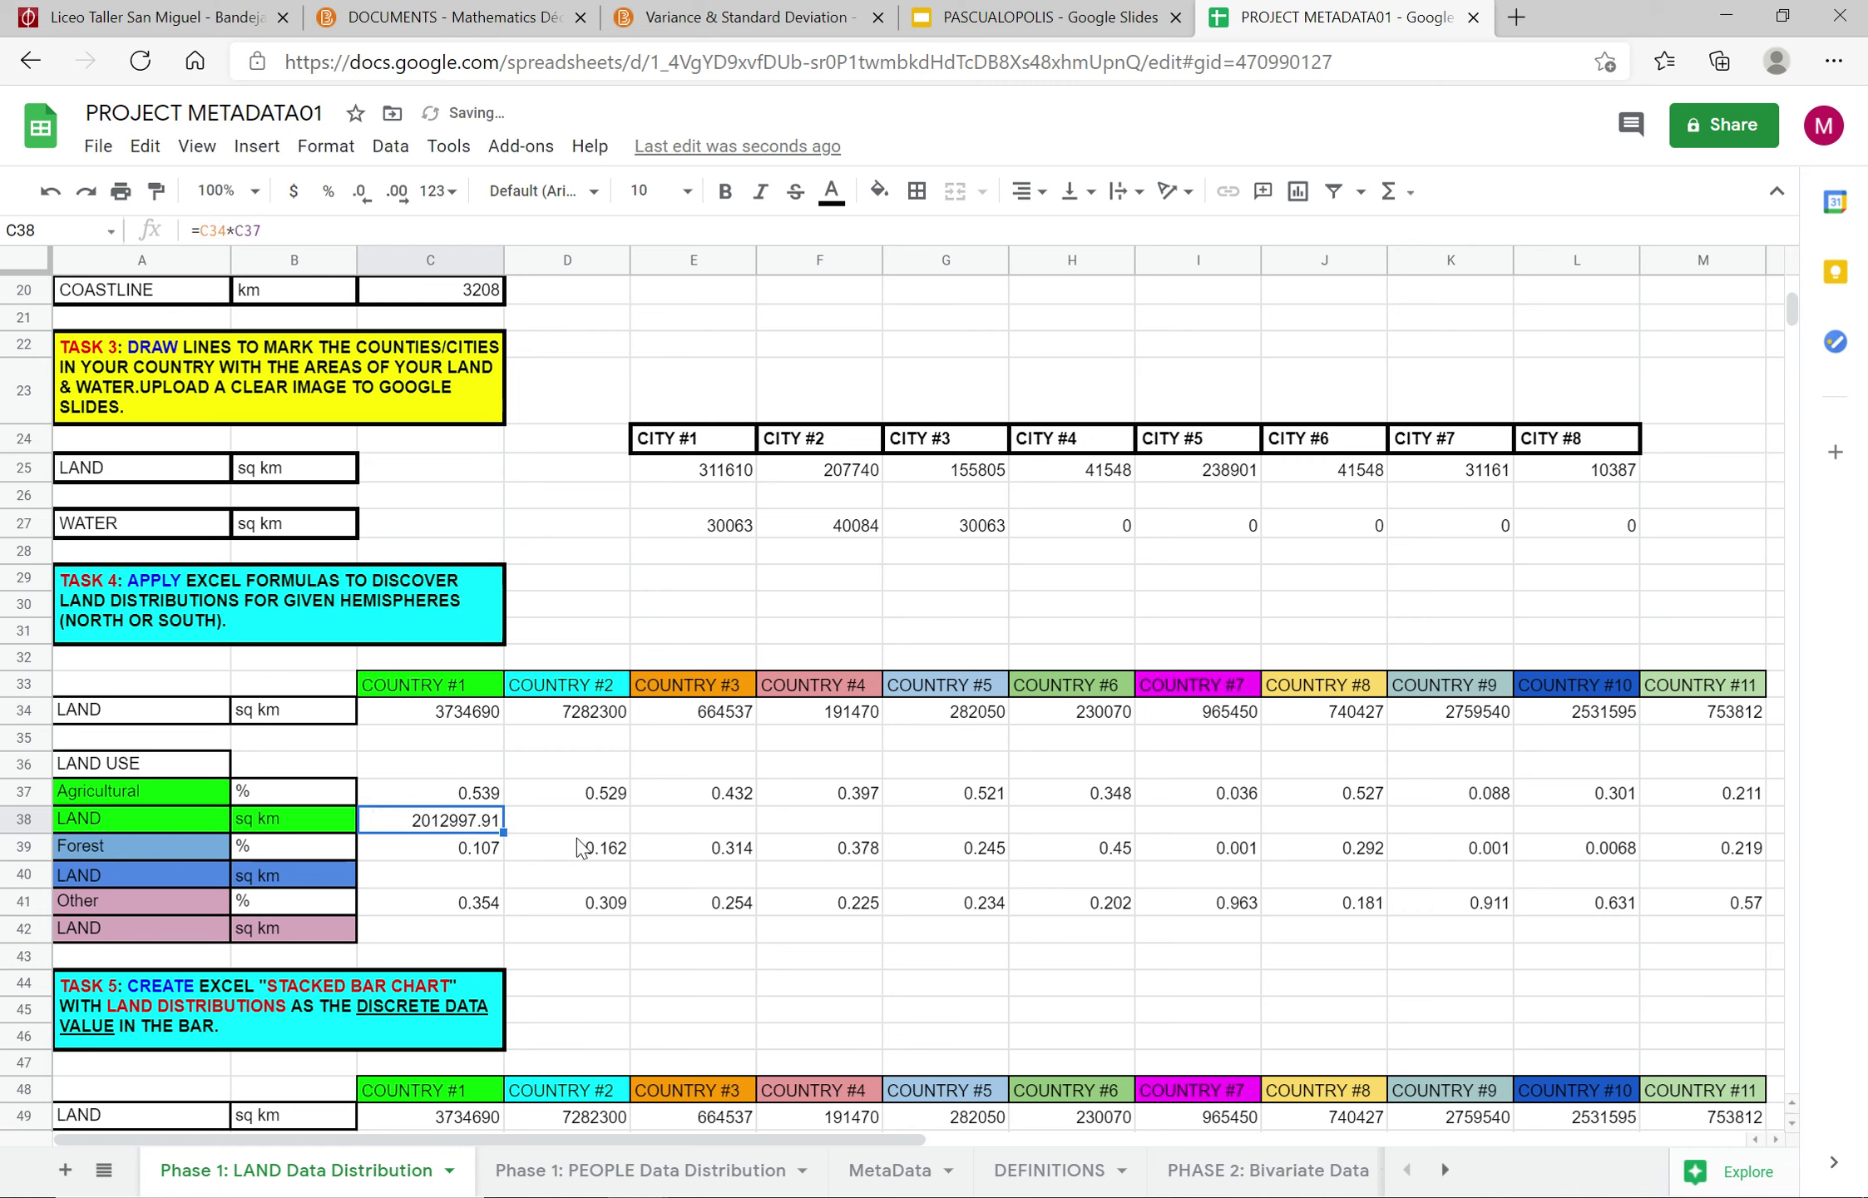
left_click_drag(503, 833, 1759, 834)
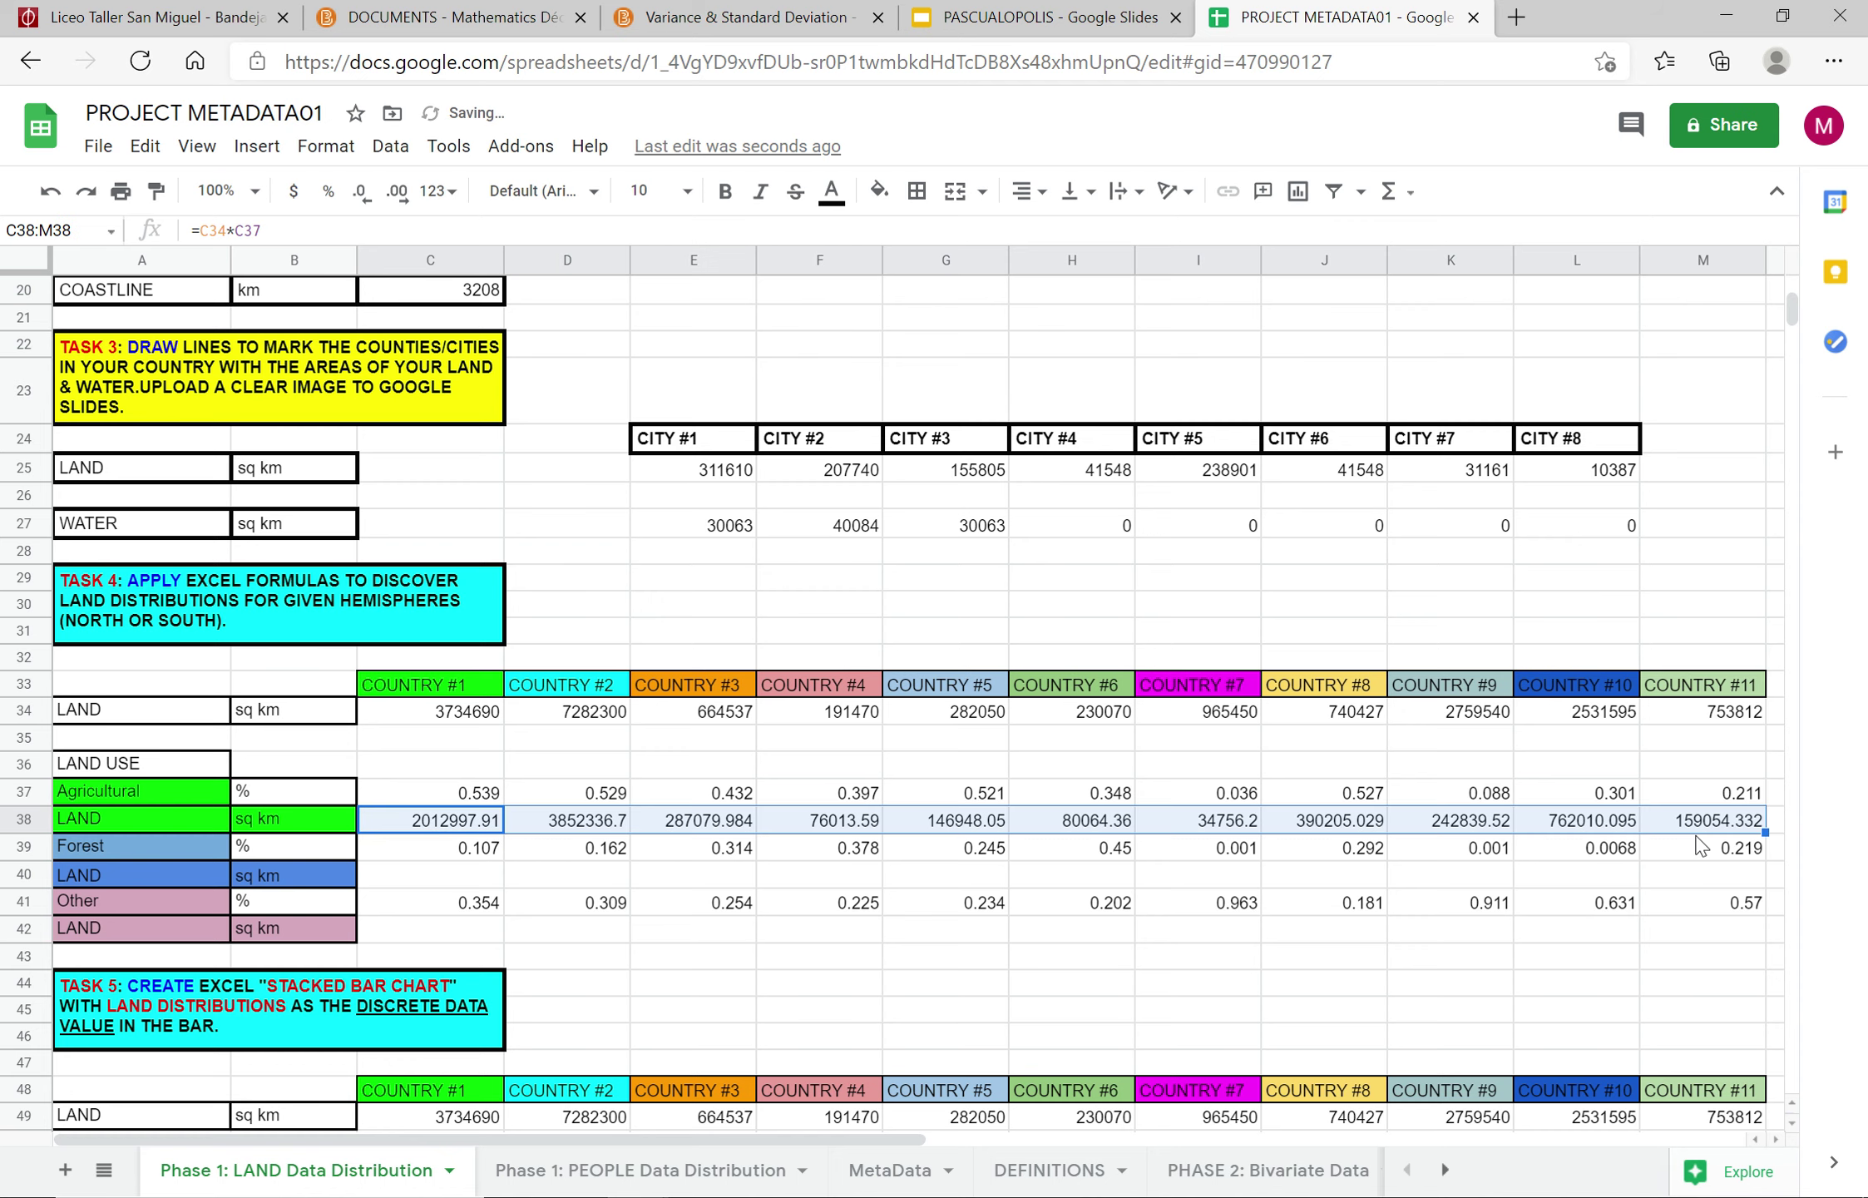
Step: Compute forest land in sq km (forest share × total land) and fill it across all countries
left_click(474, 875)
type("=")
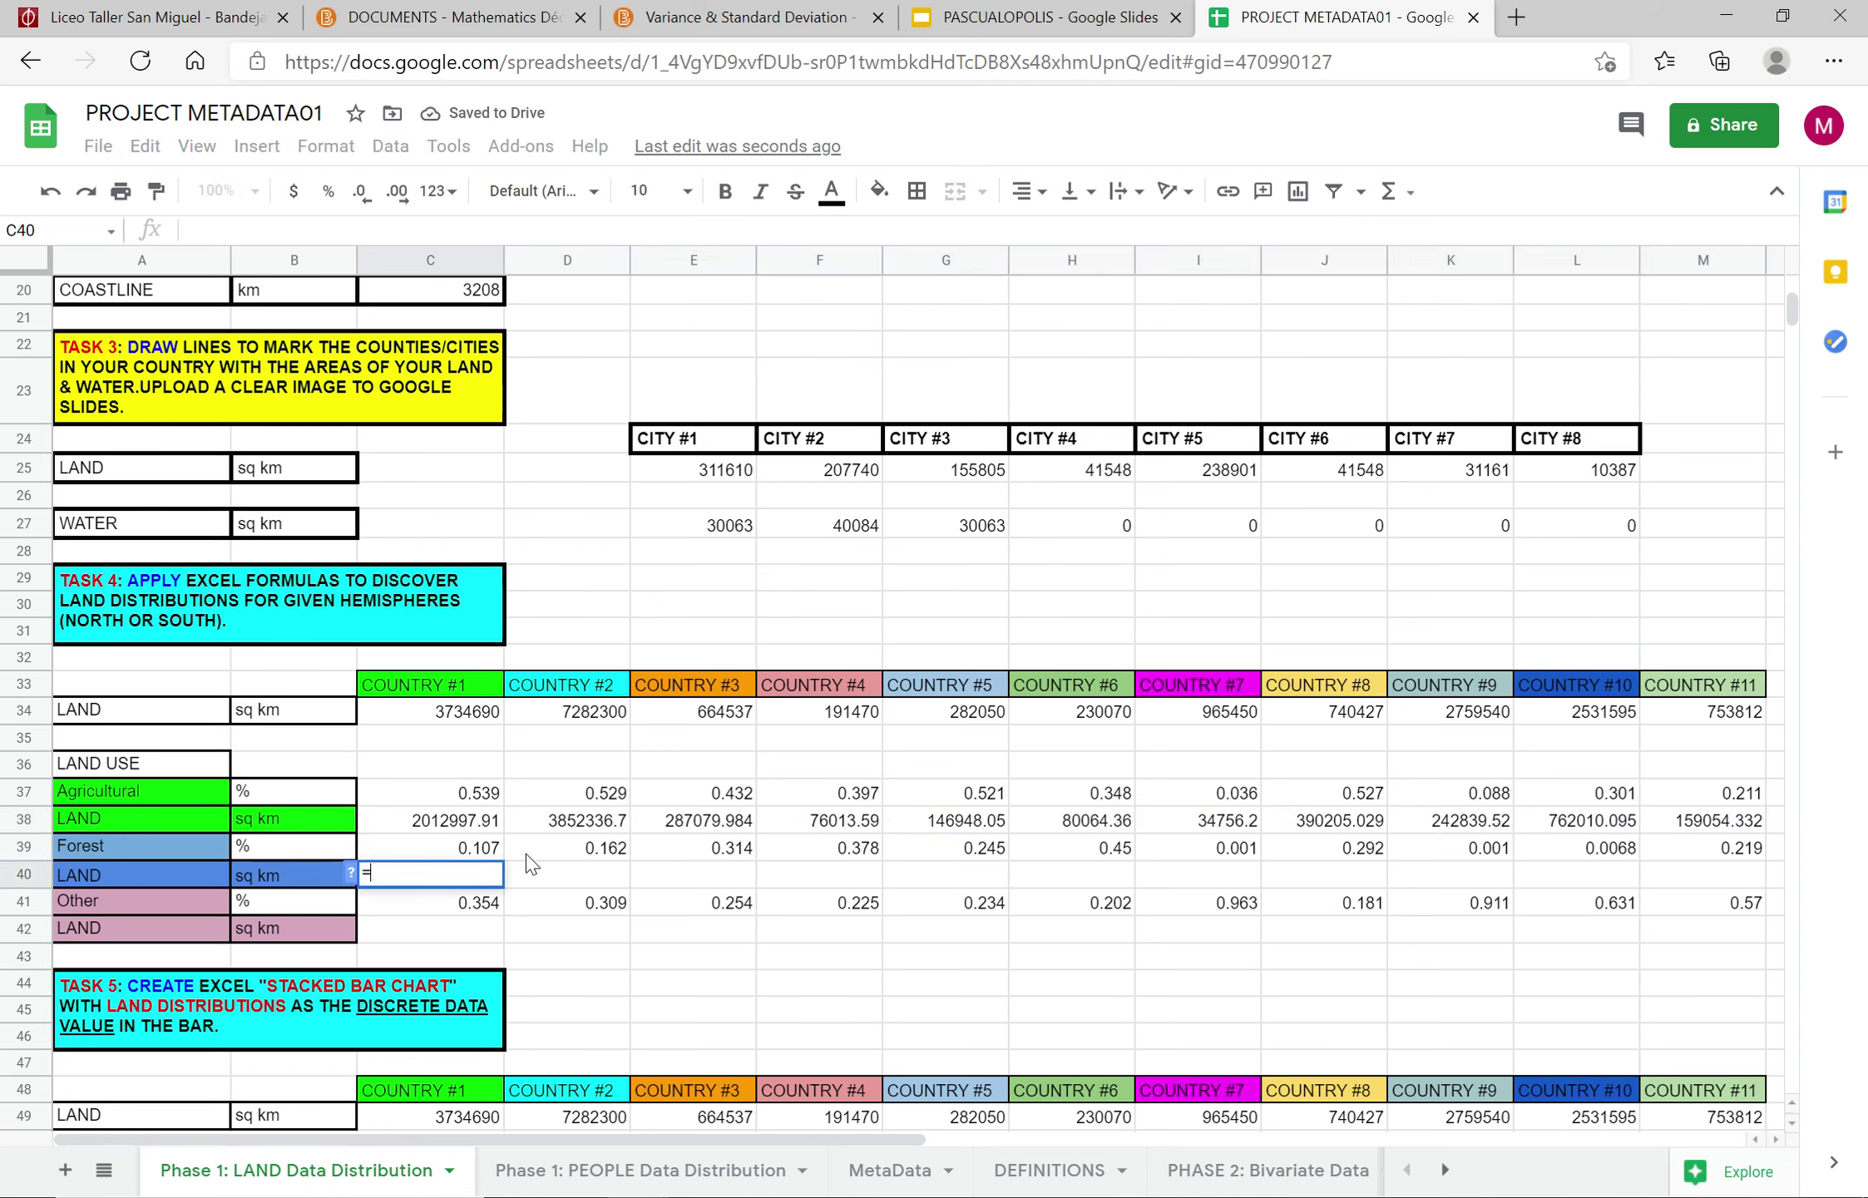
left_click(468, 844)
type("8")
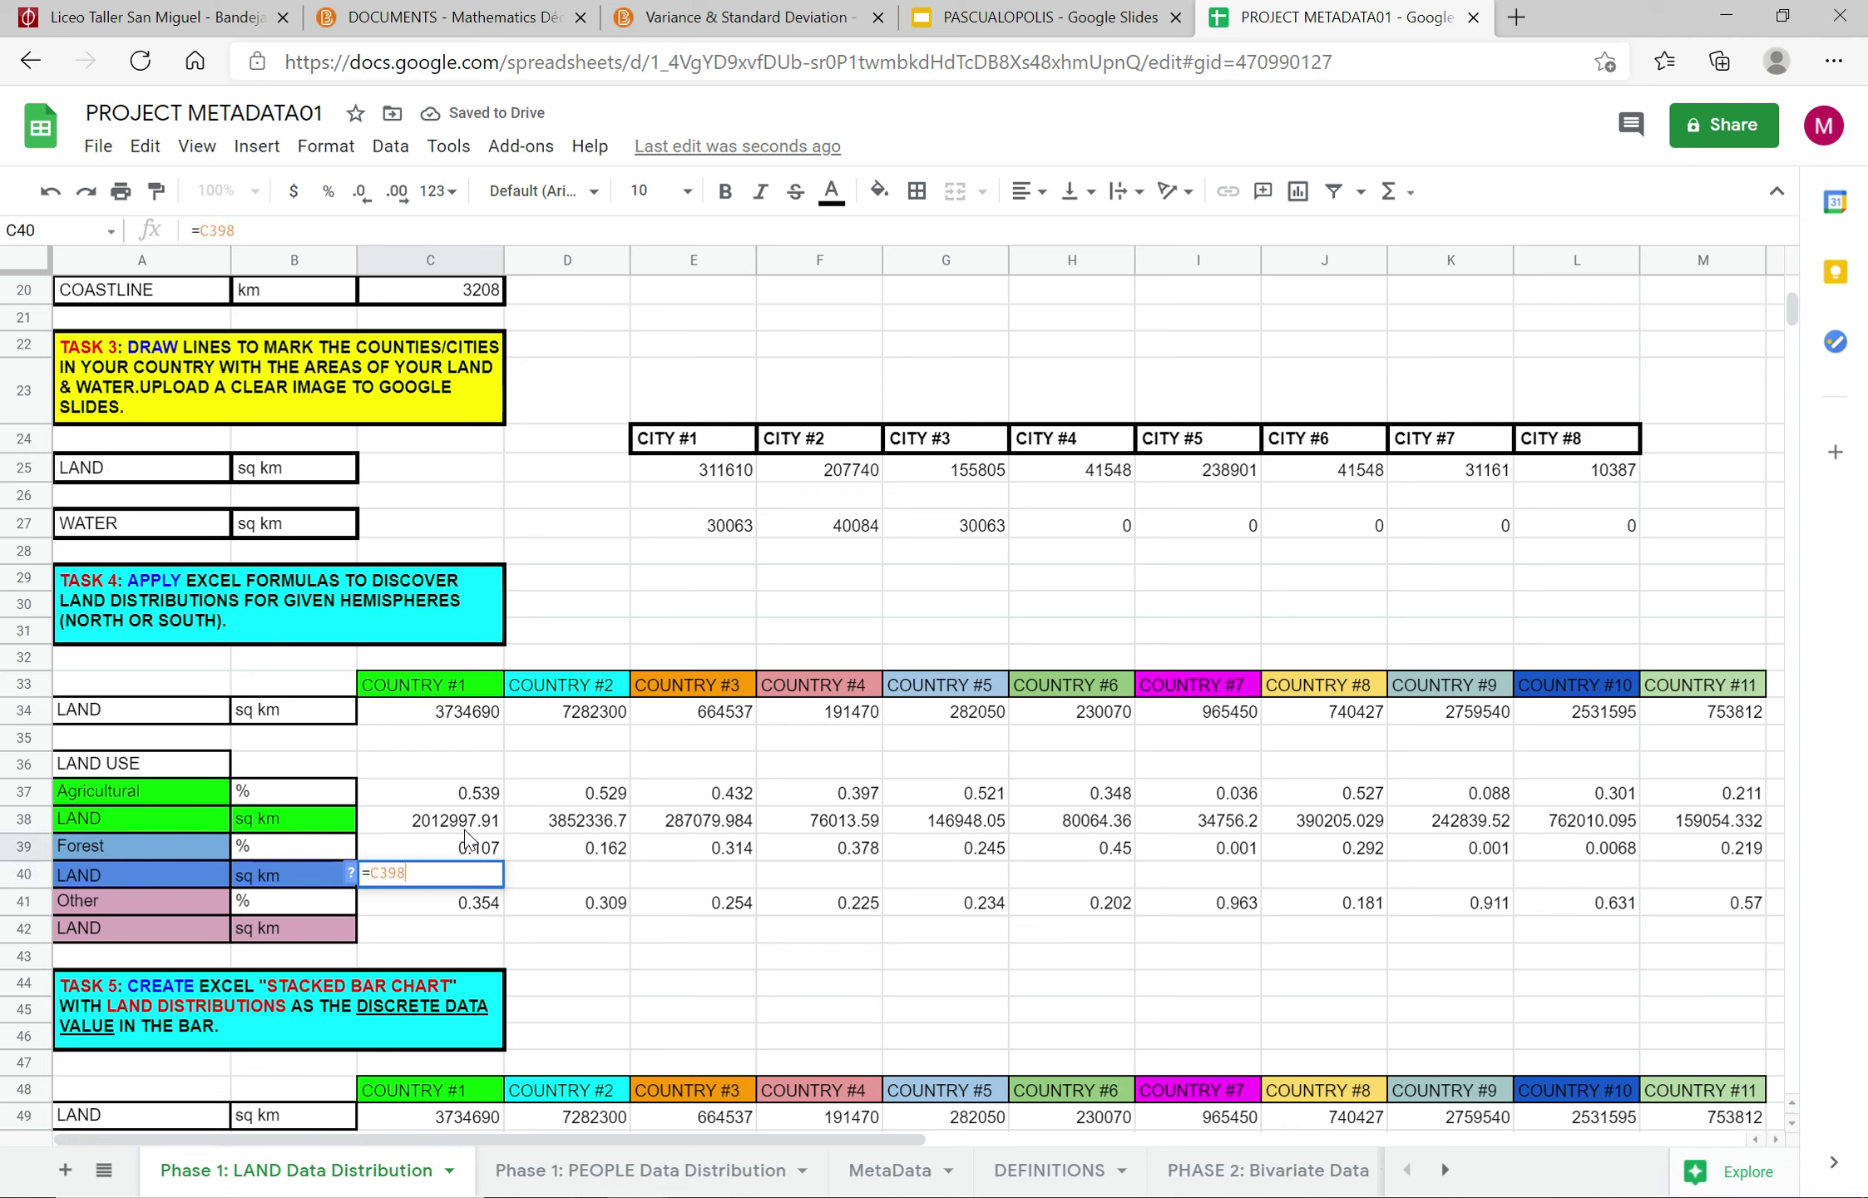
type("*")
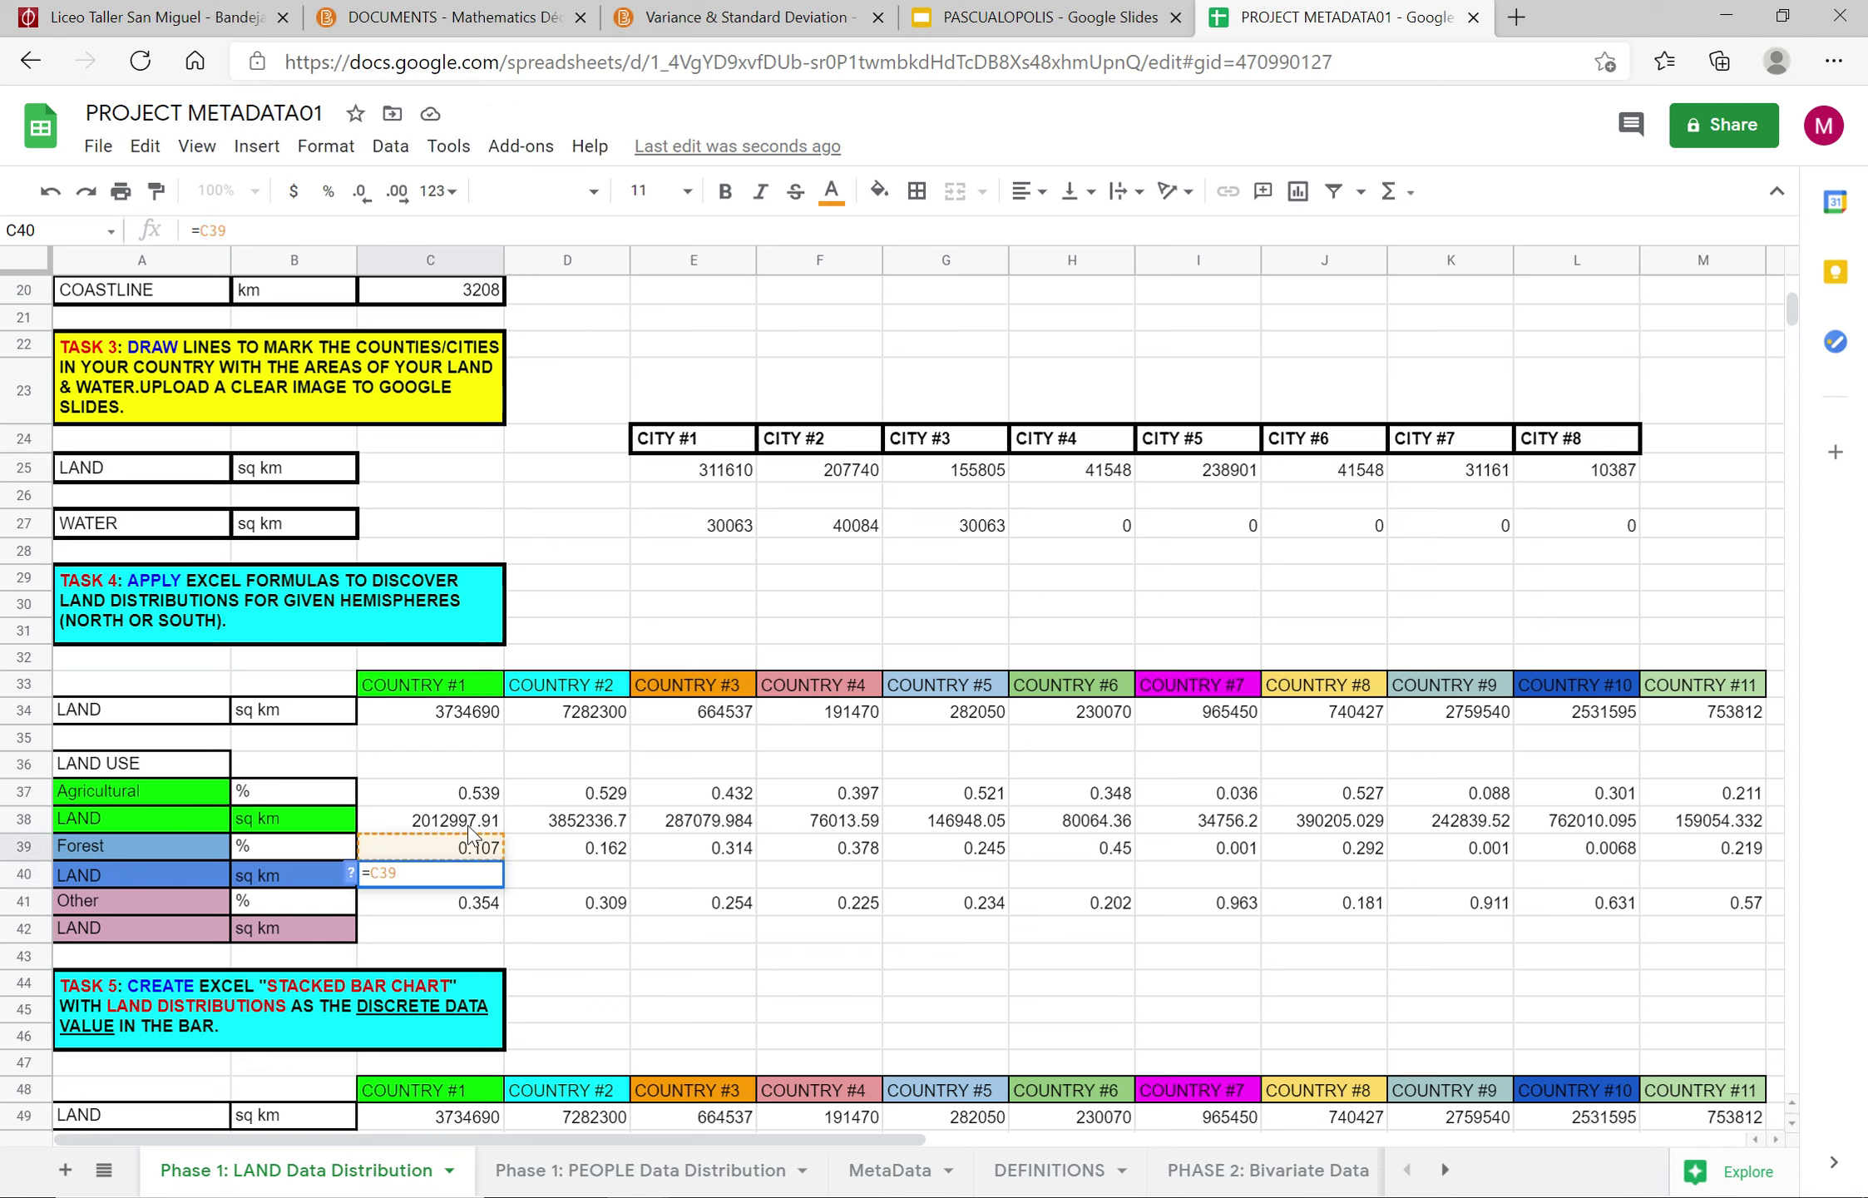
left_click(424, 720)
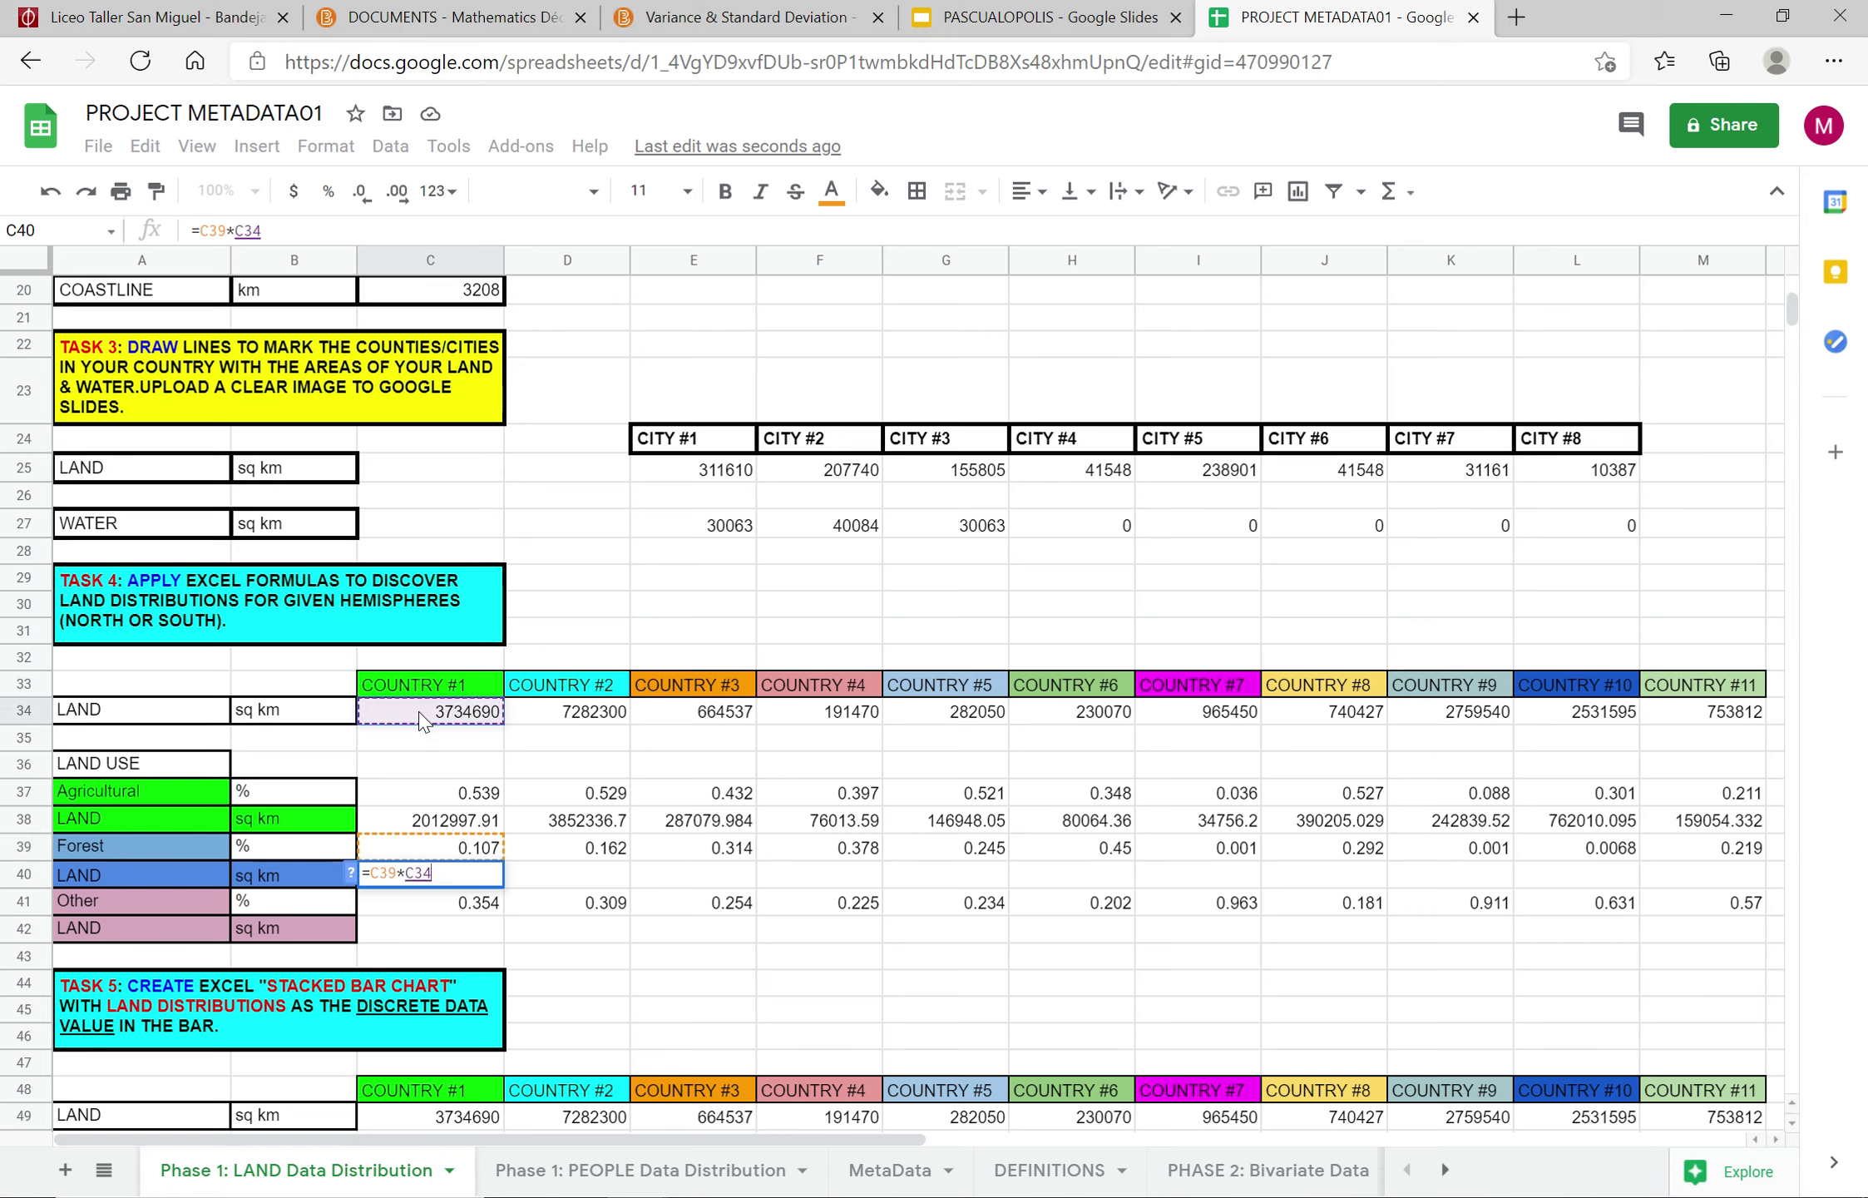
key("Return")
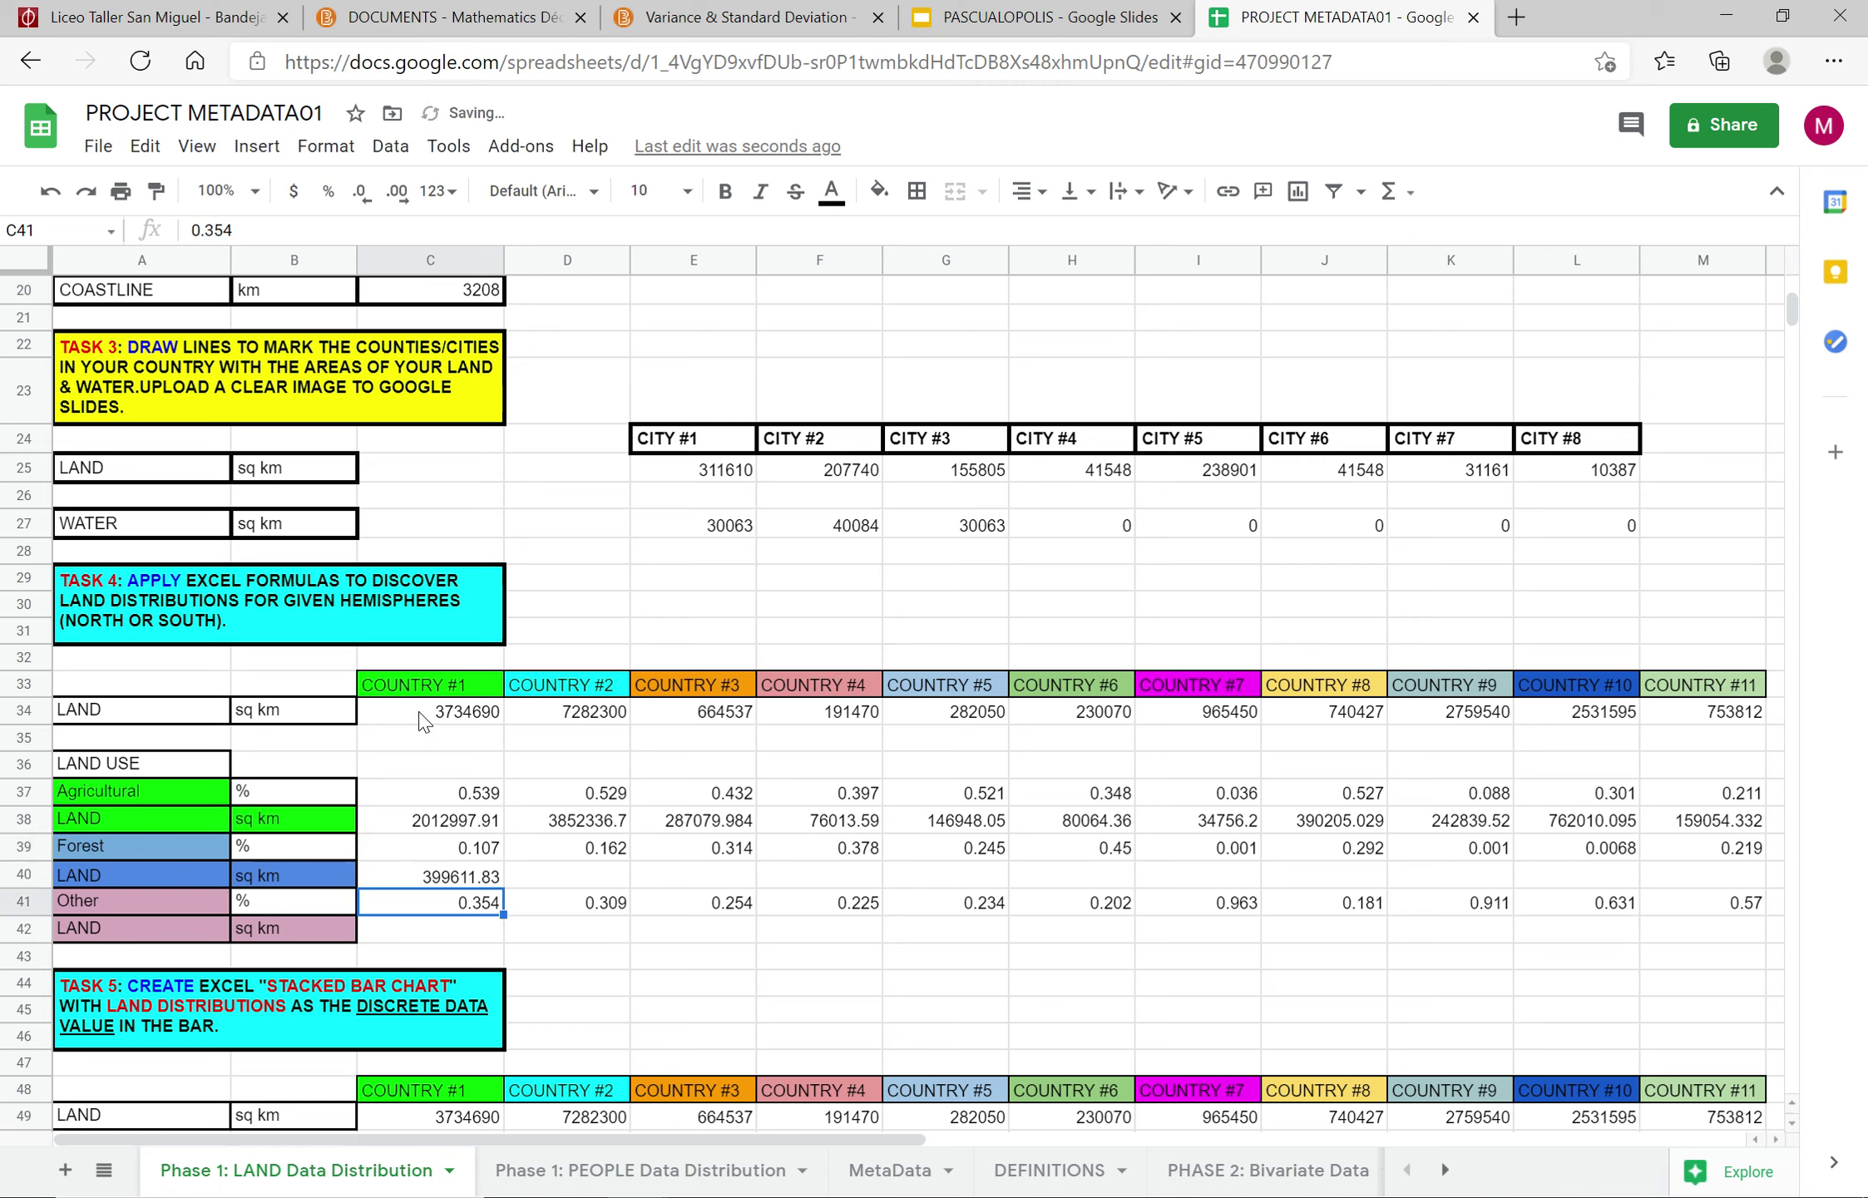
left_click(497, 877)
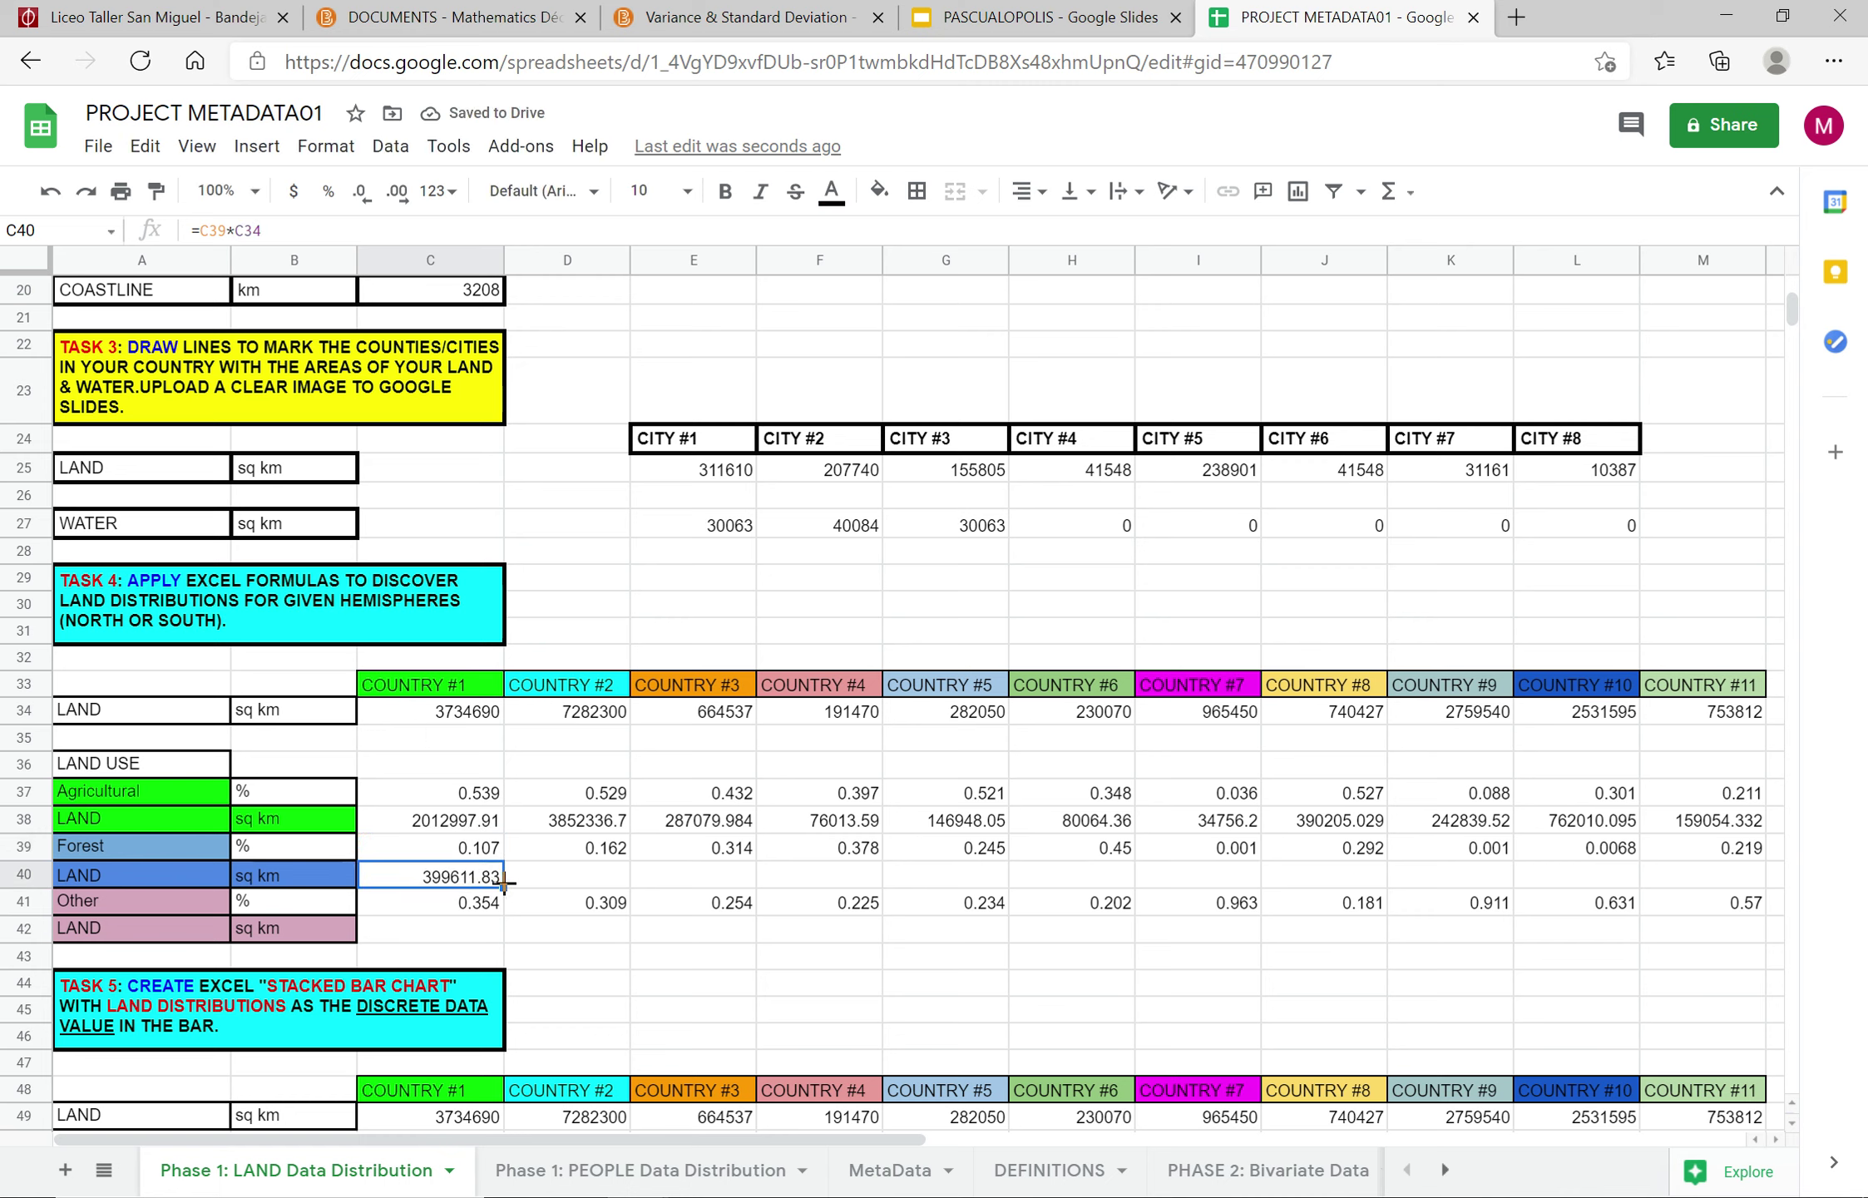
left_click_drag(502, 883, 1738, 877)
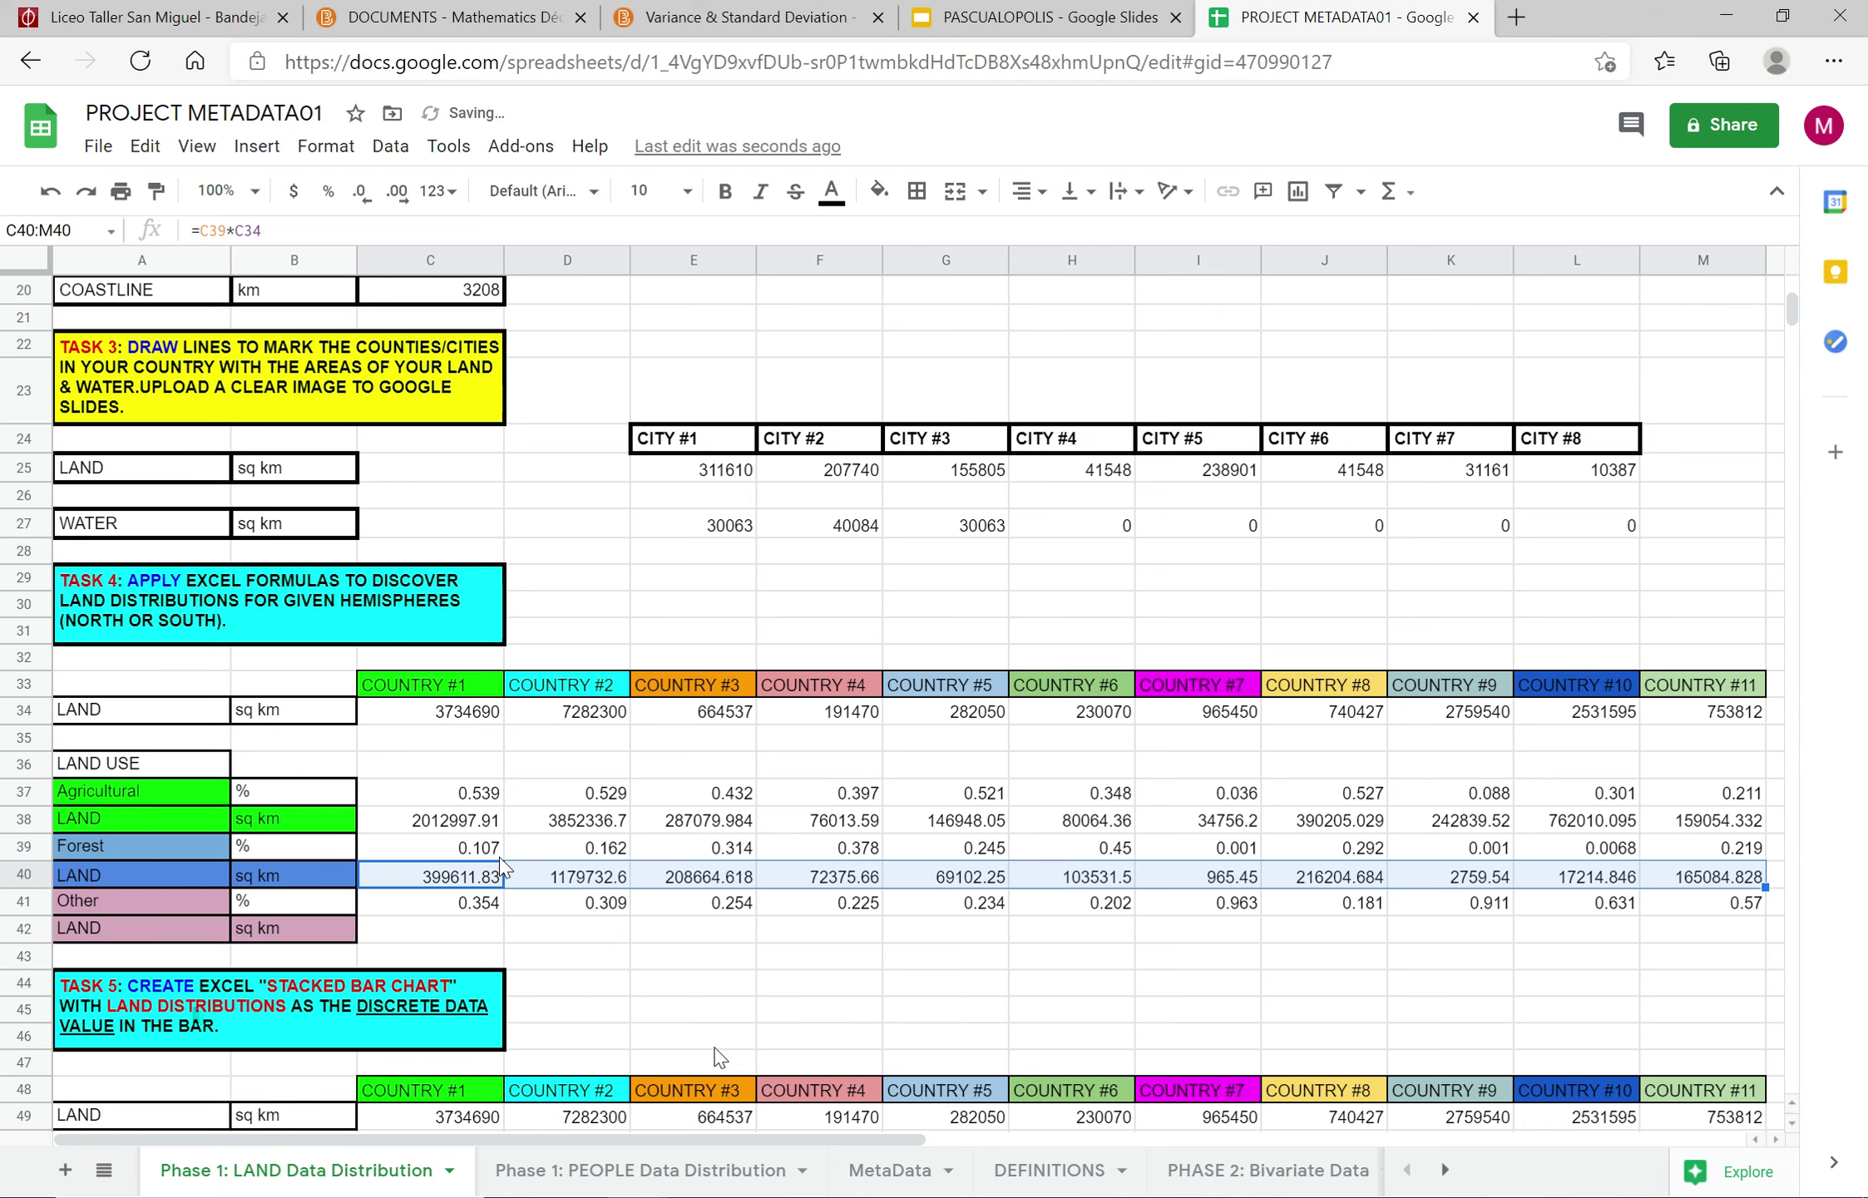
Step: Enter =C41*C34 in C42 for other-use land and fill it across to M42
left_click(442, 929)
type("=")
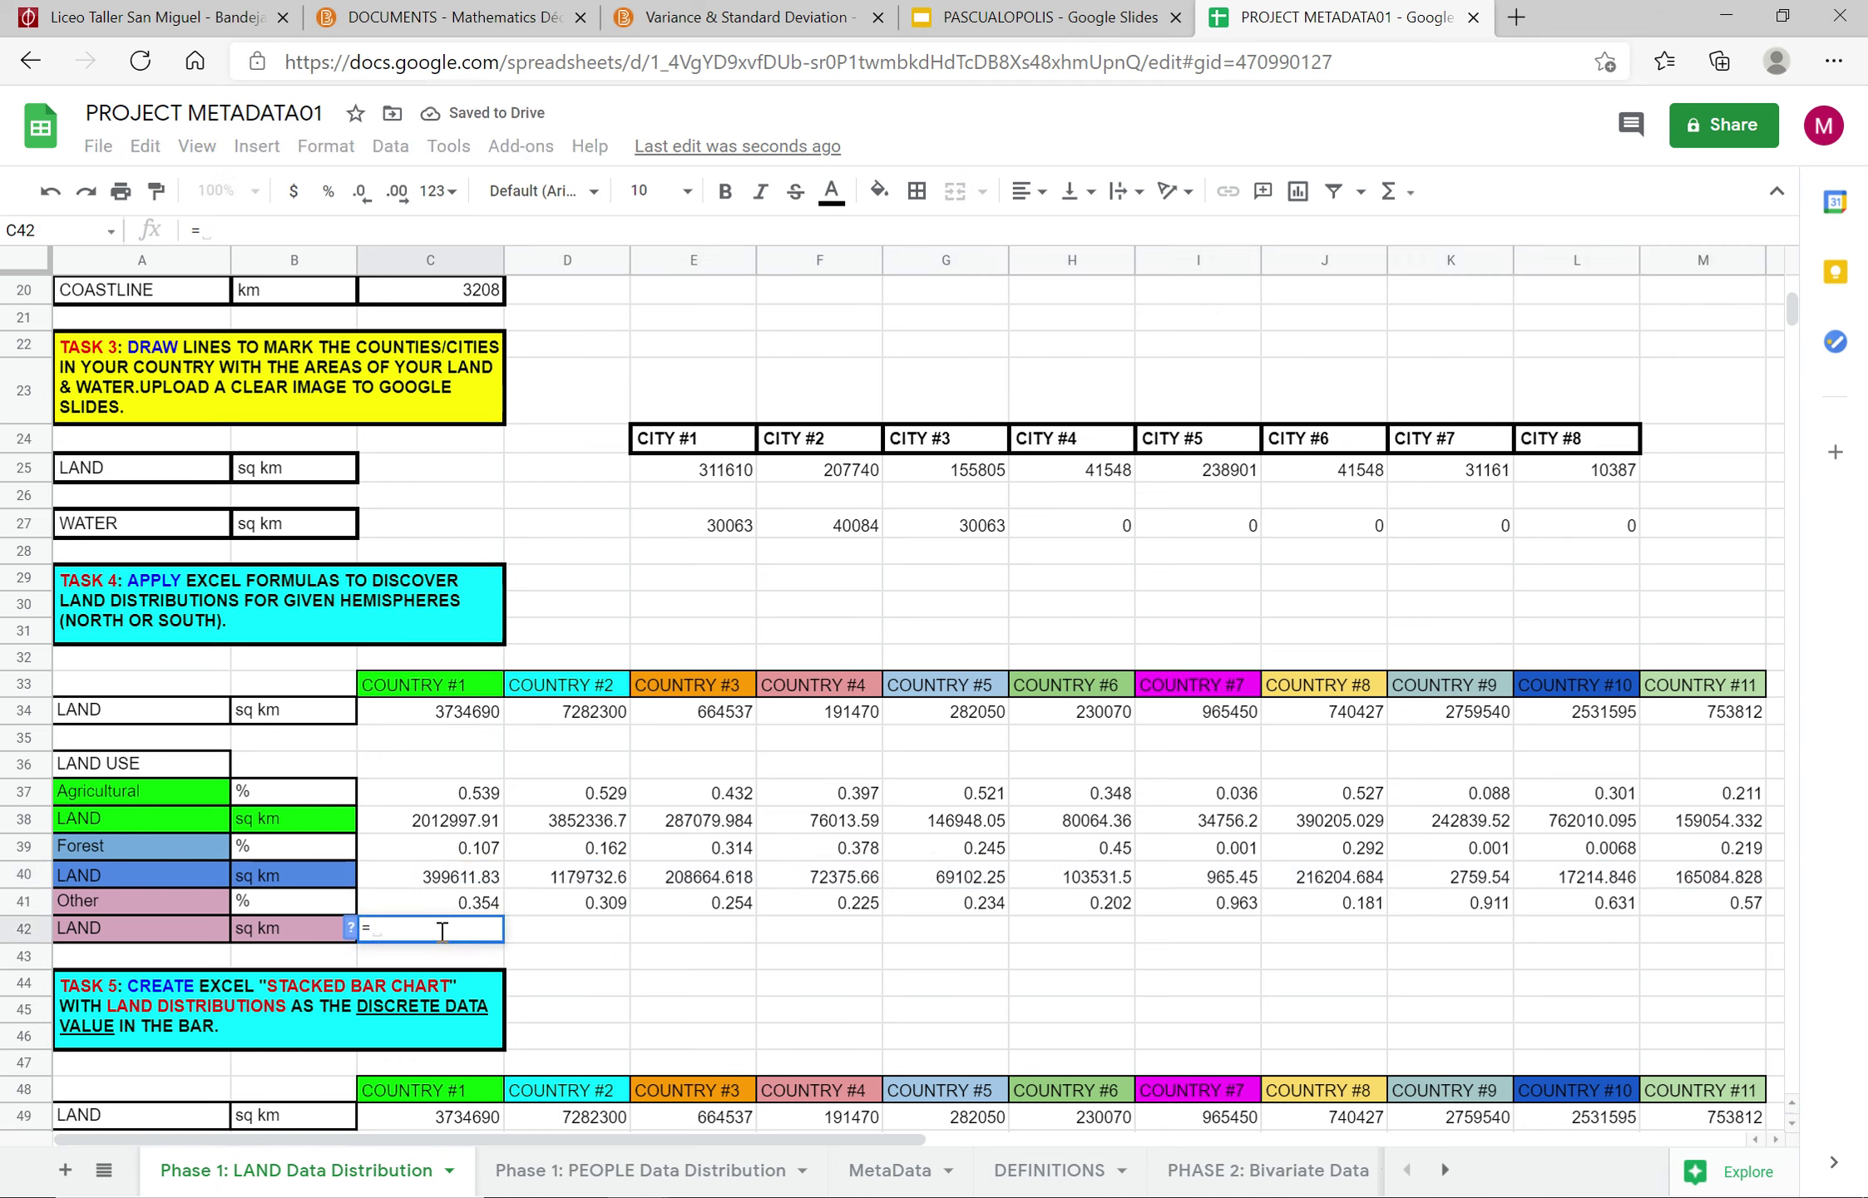
left_click(491, 902)
type("*")
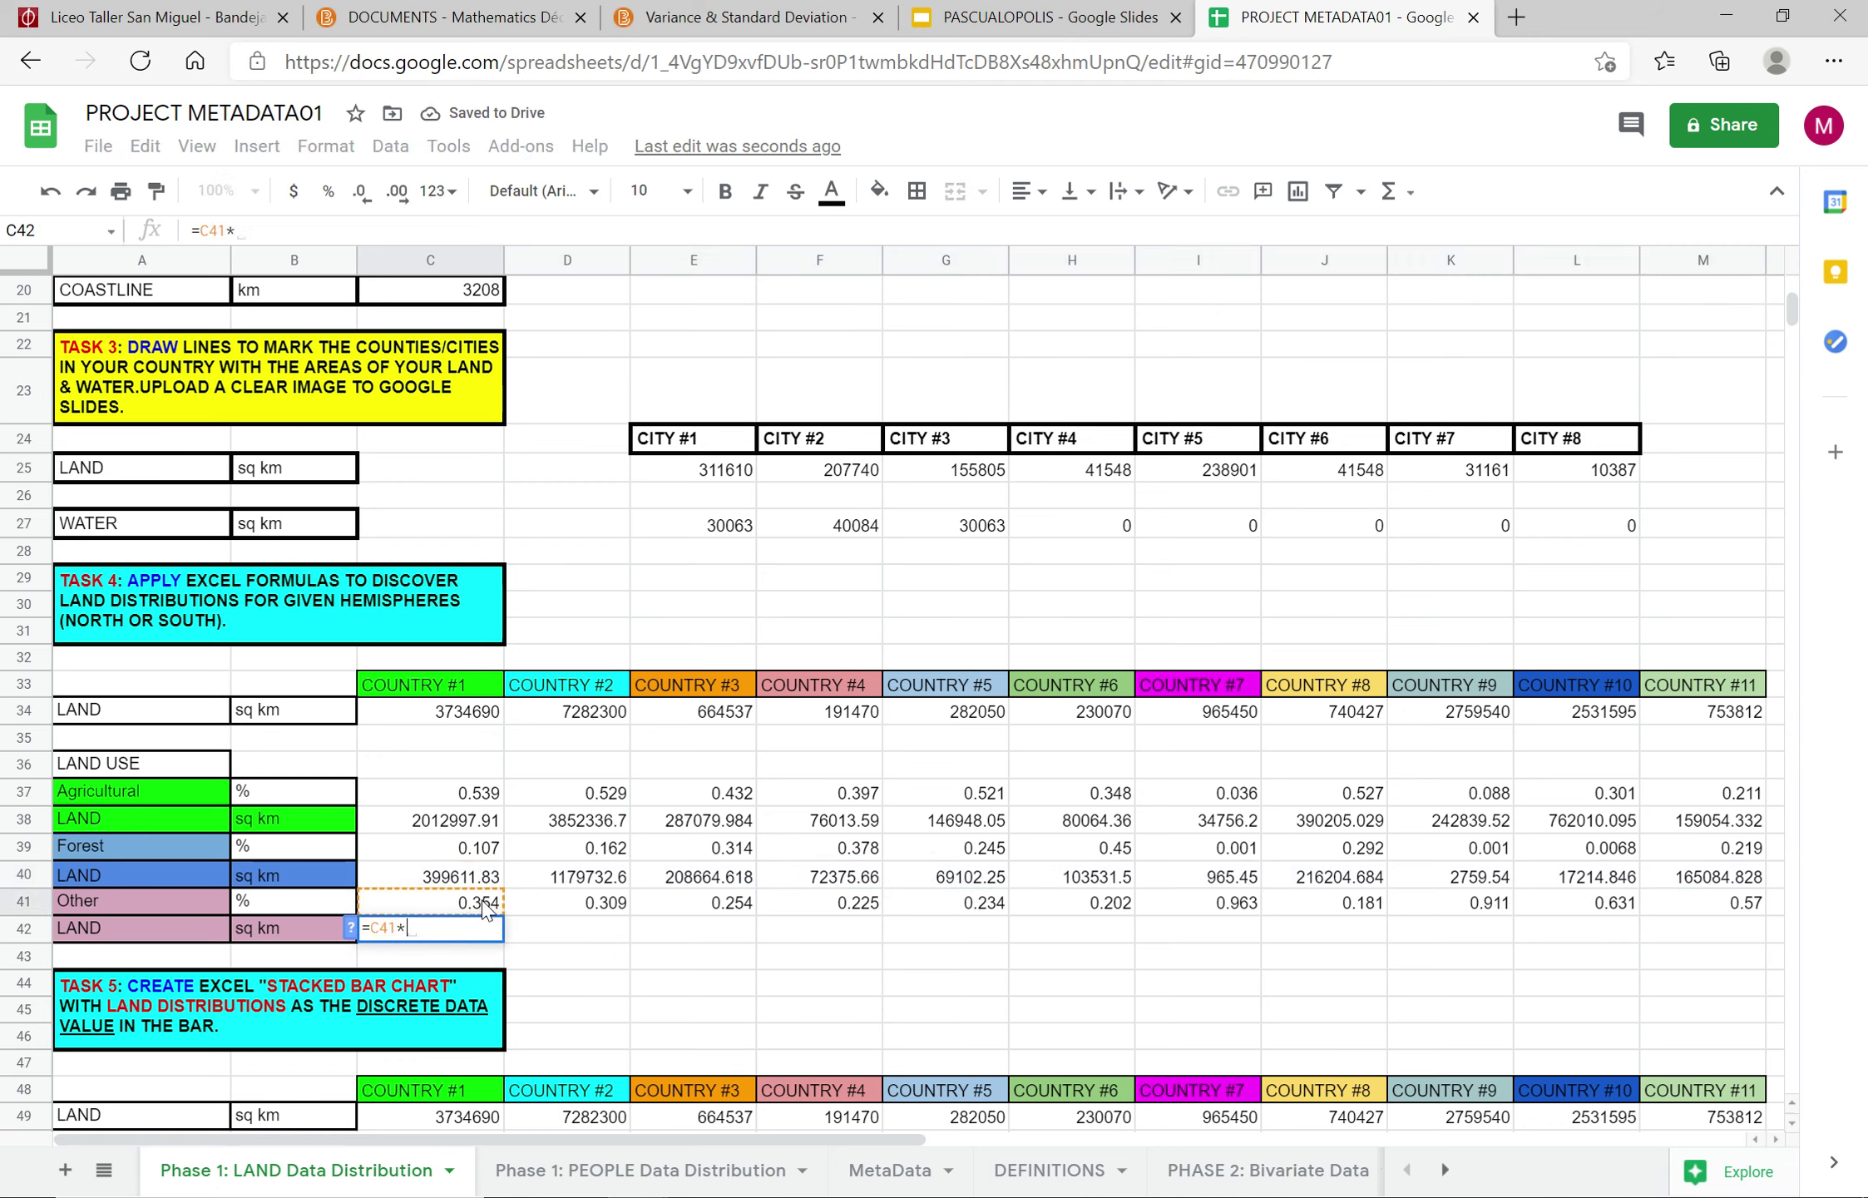
left_click(447, 714)
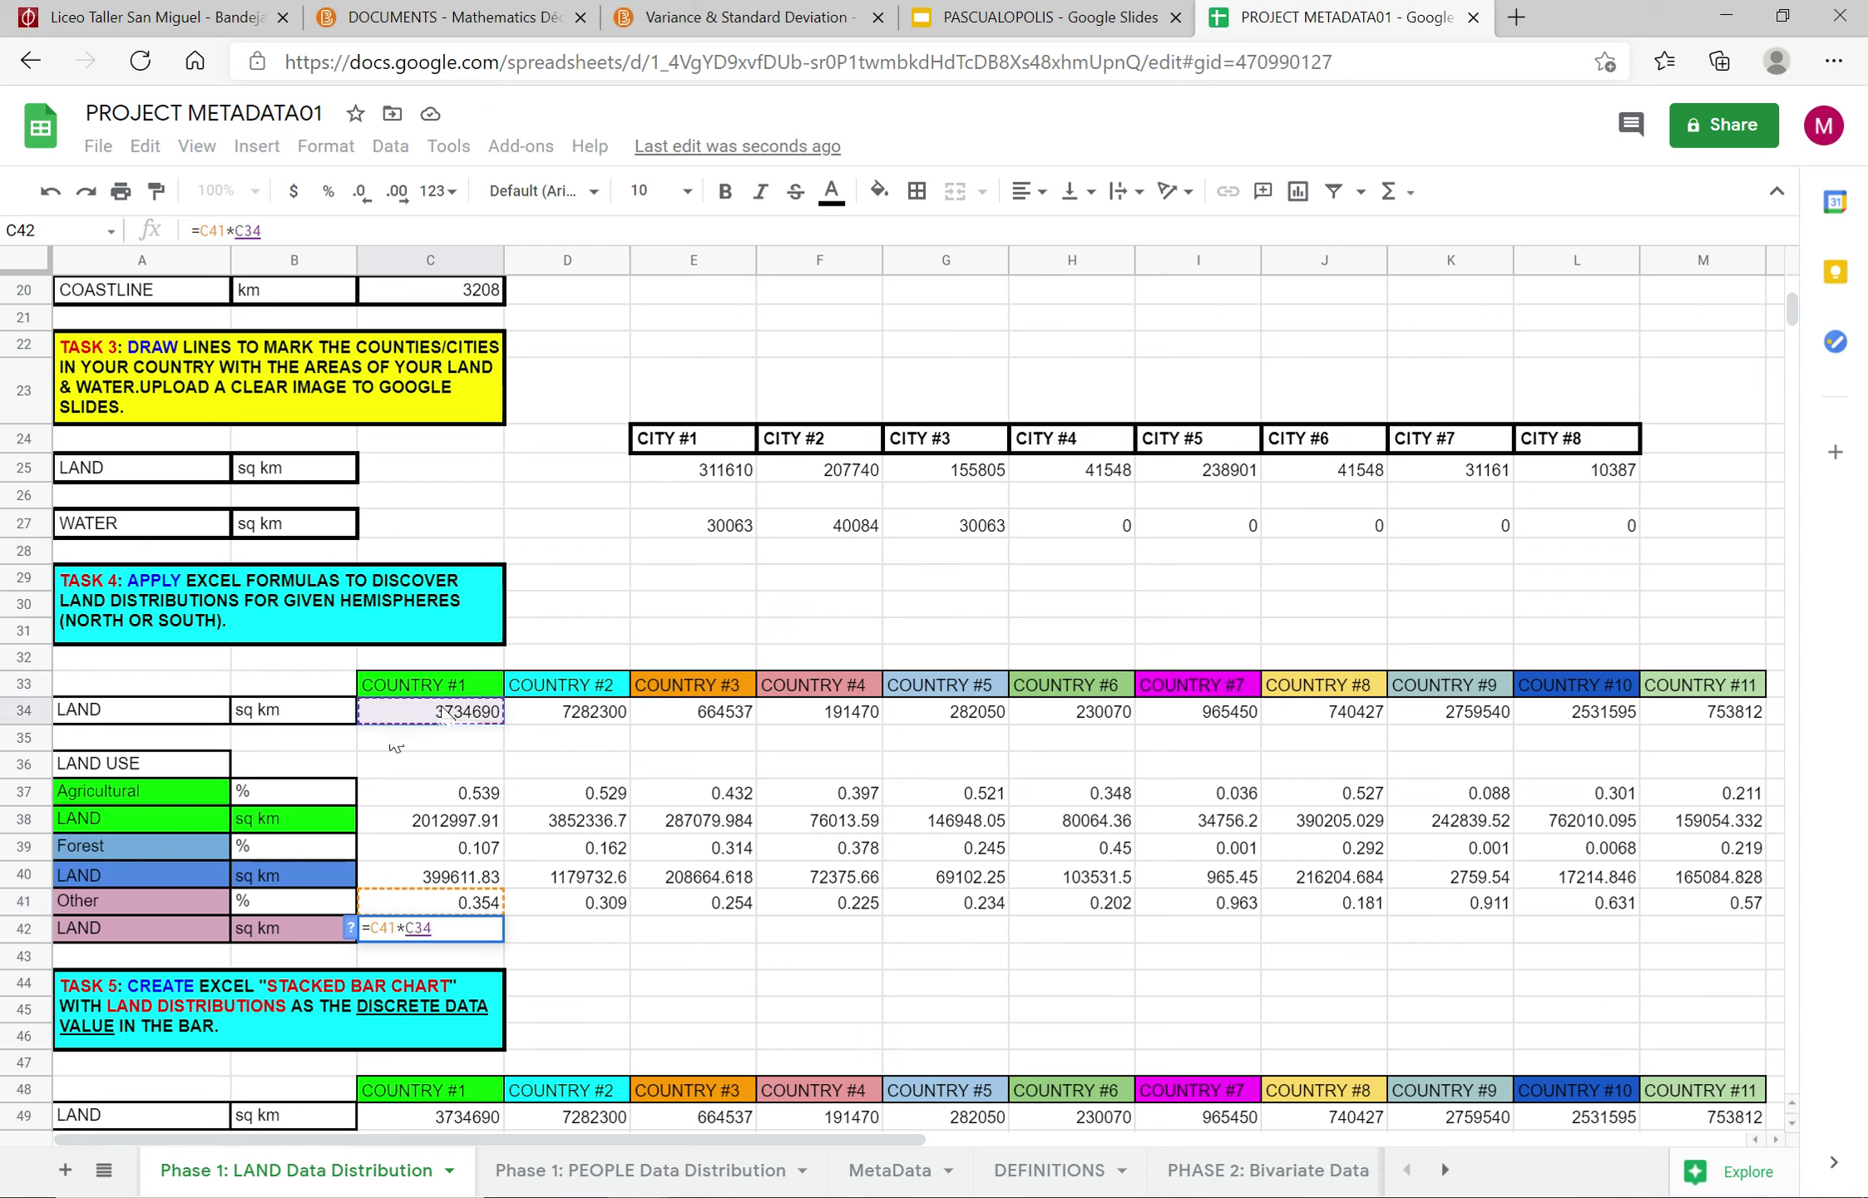
key("Return")
left_click(428, 927)
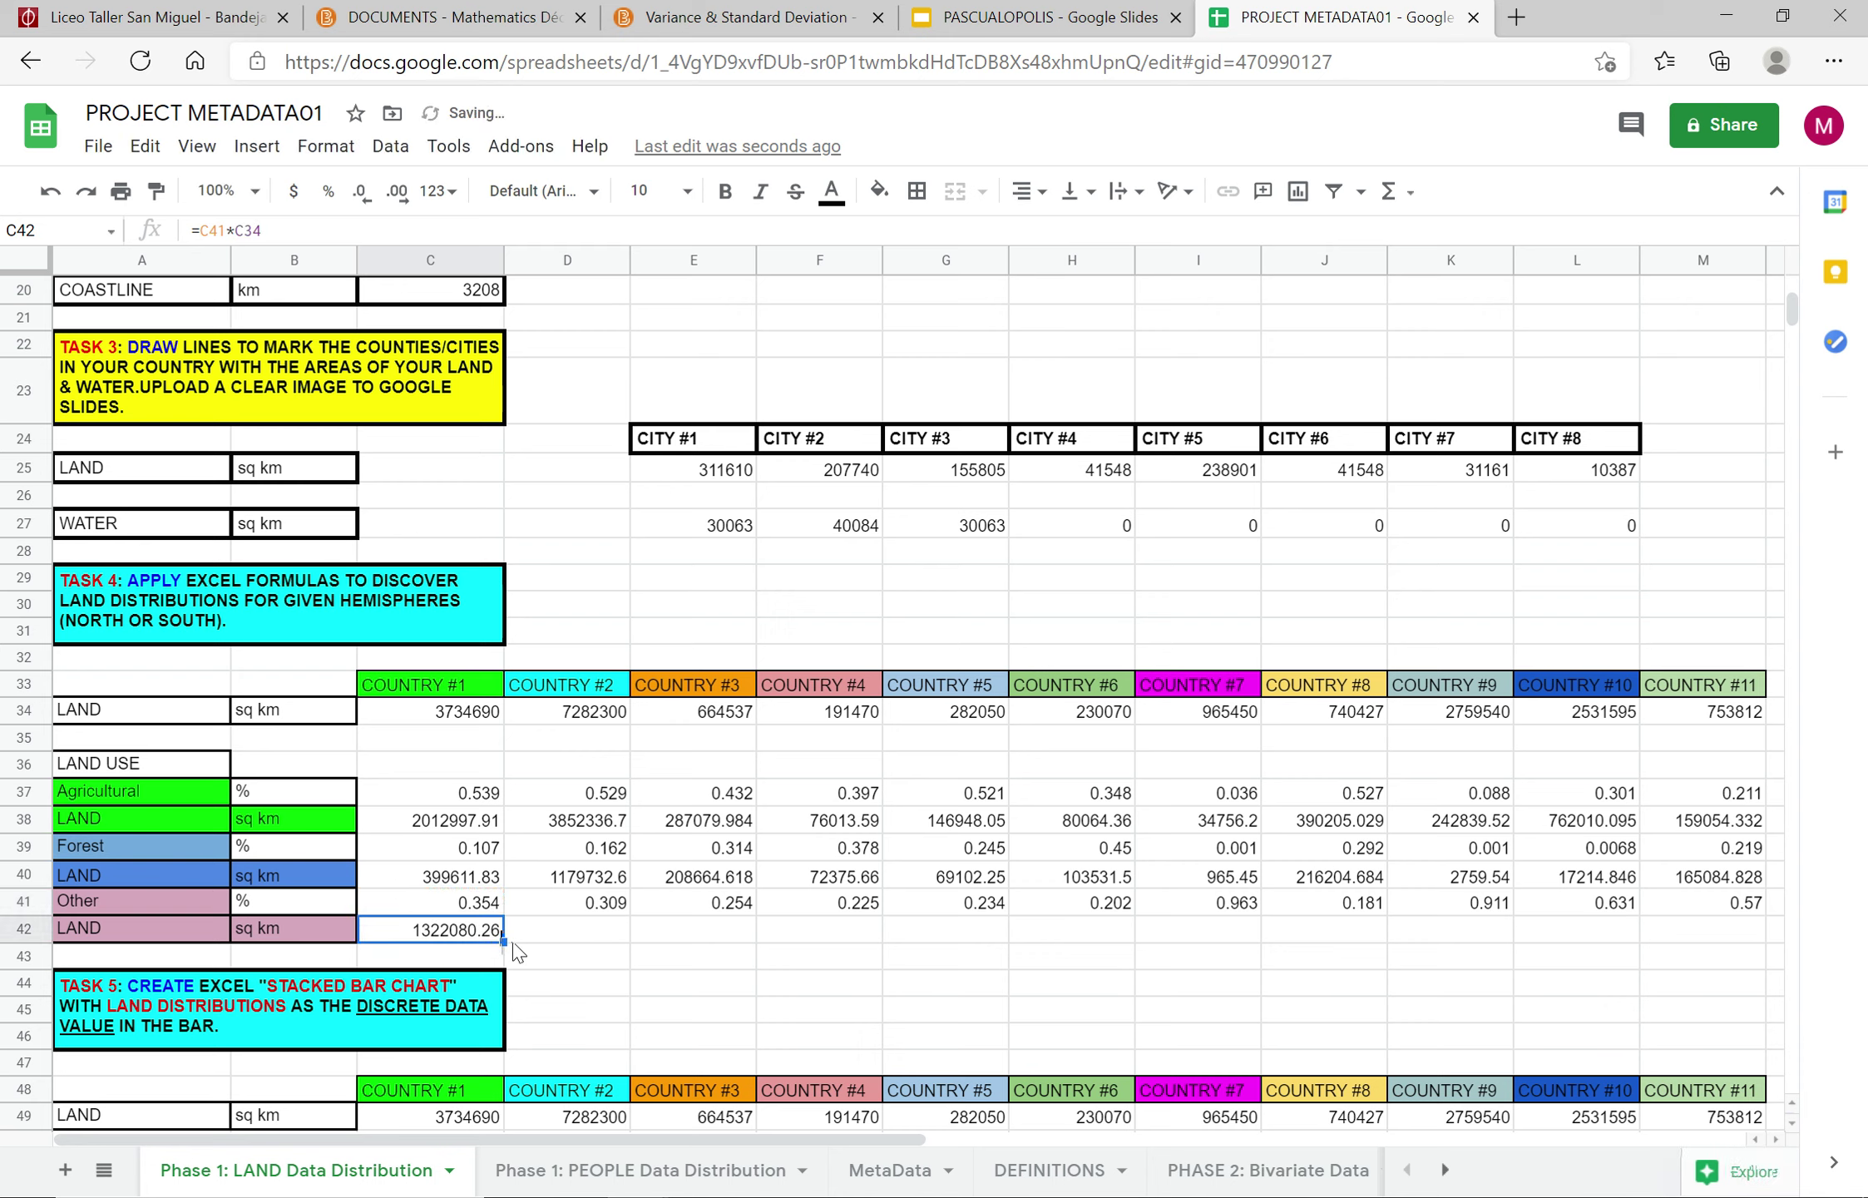
left_click_drag(503, 941, 1785, 1051)
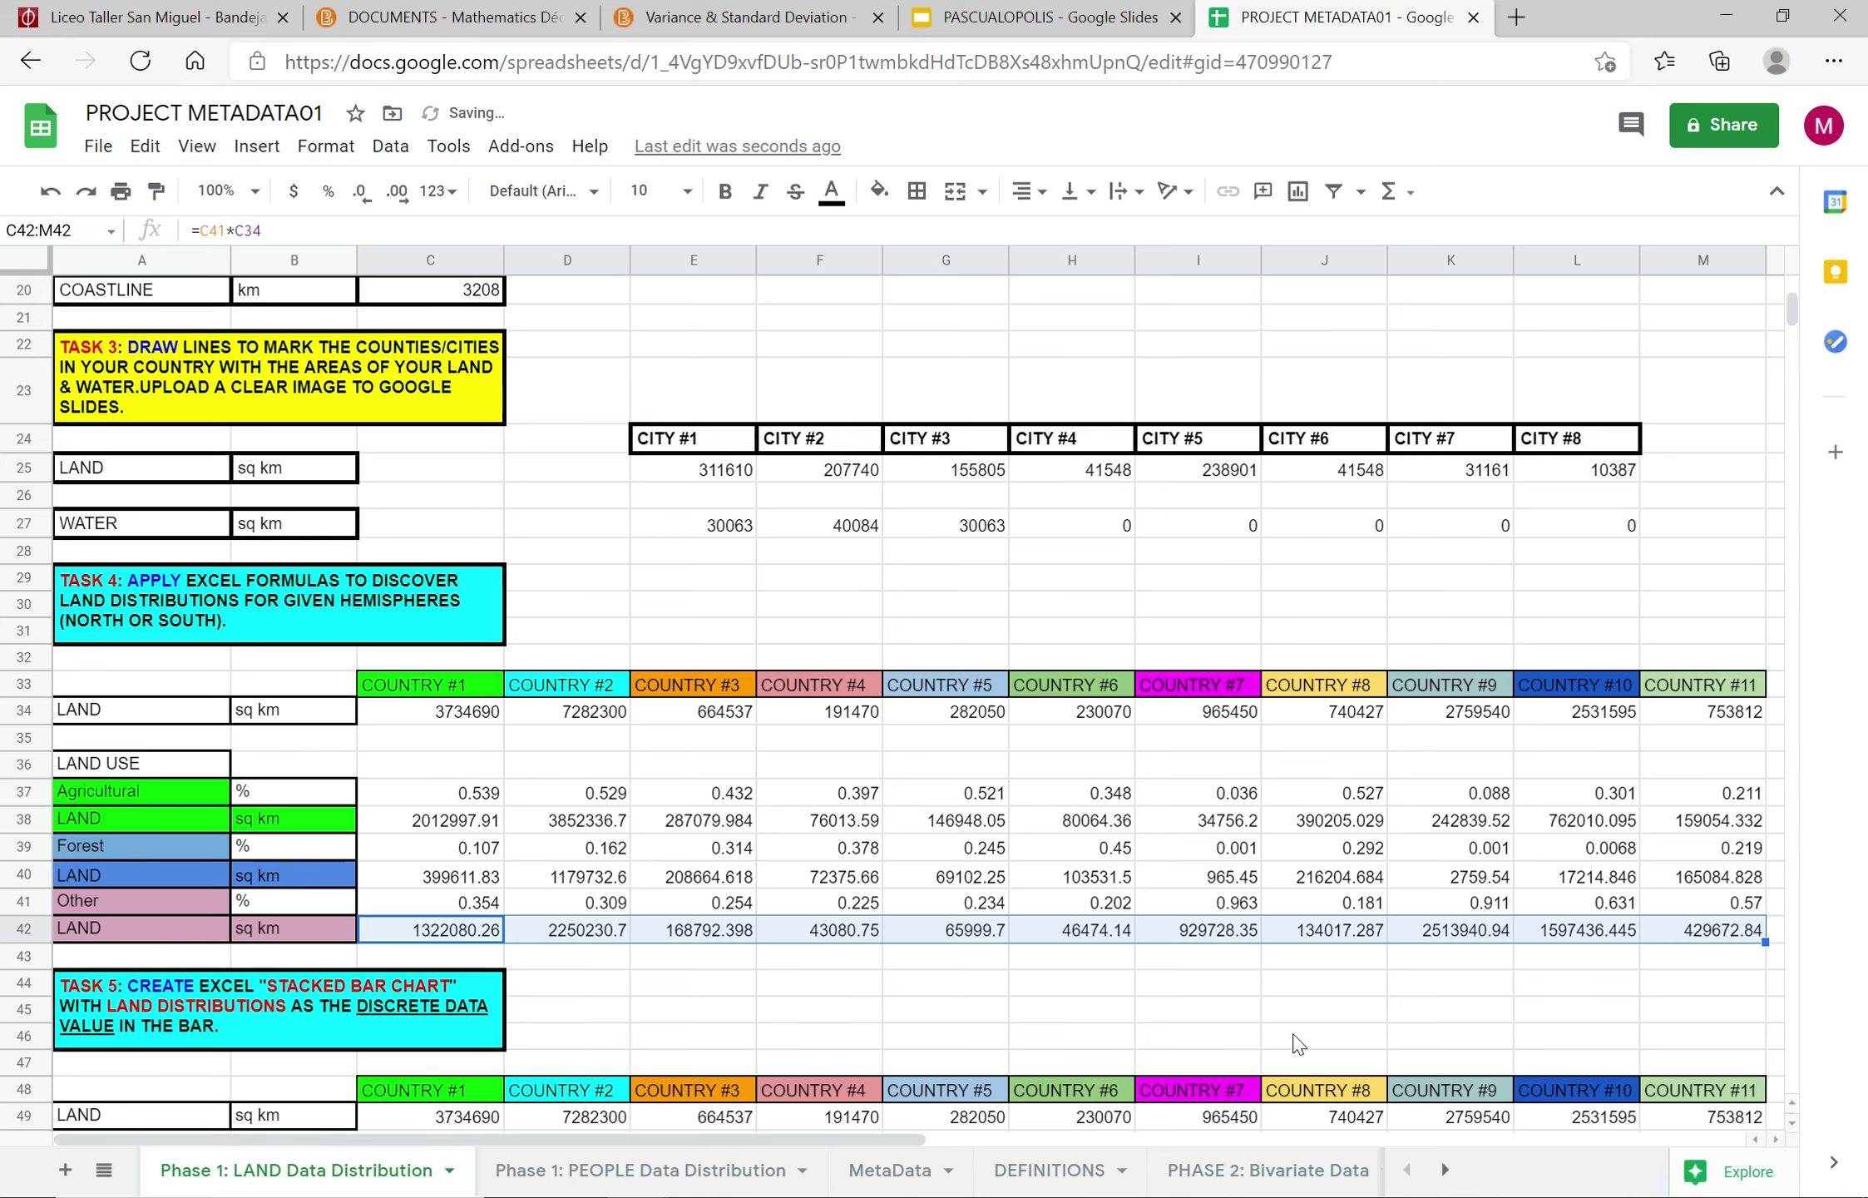
left_click(1072, 982)
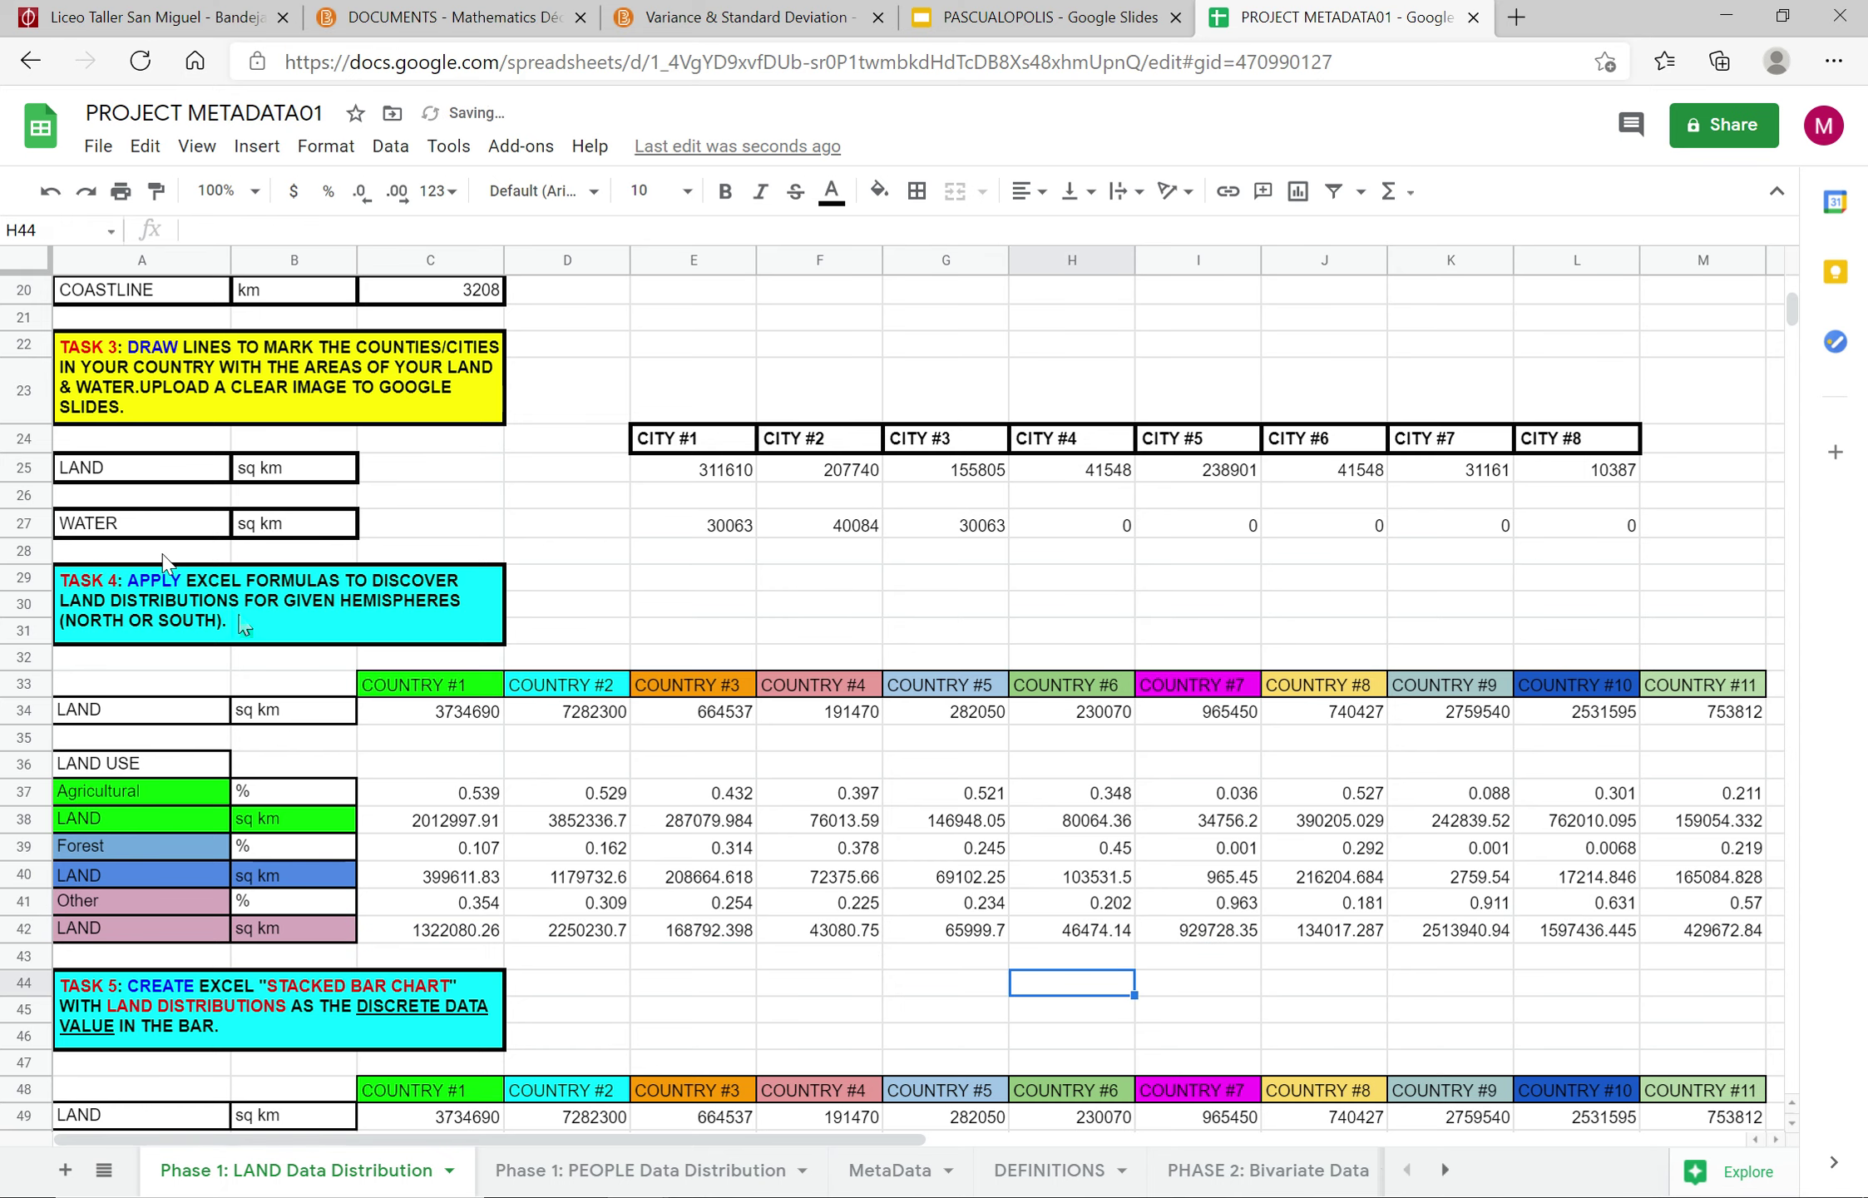
scroll(241, 619, "down", 3)
Step: Copy the land-use block C37:M42 and paste it into the Task 5 table at C52
left_click(327, 690)
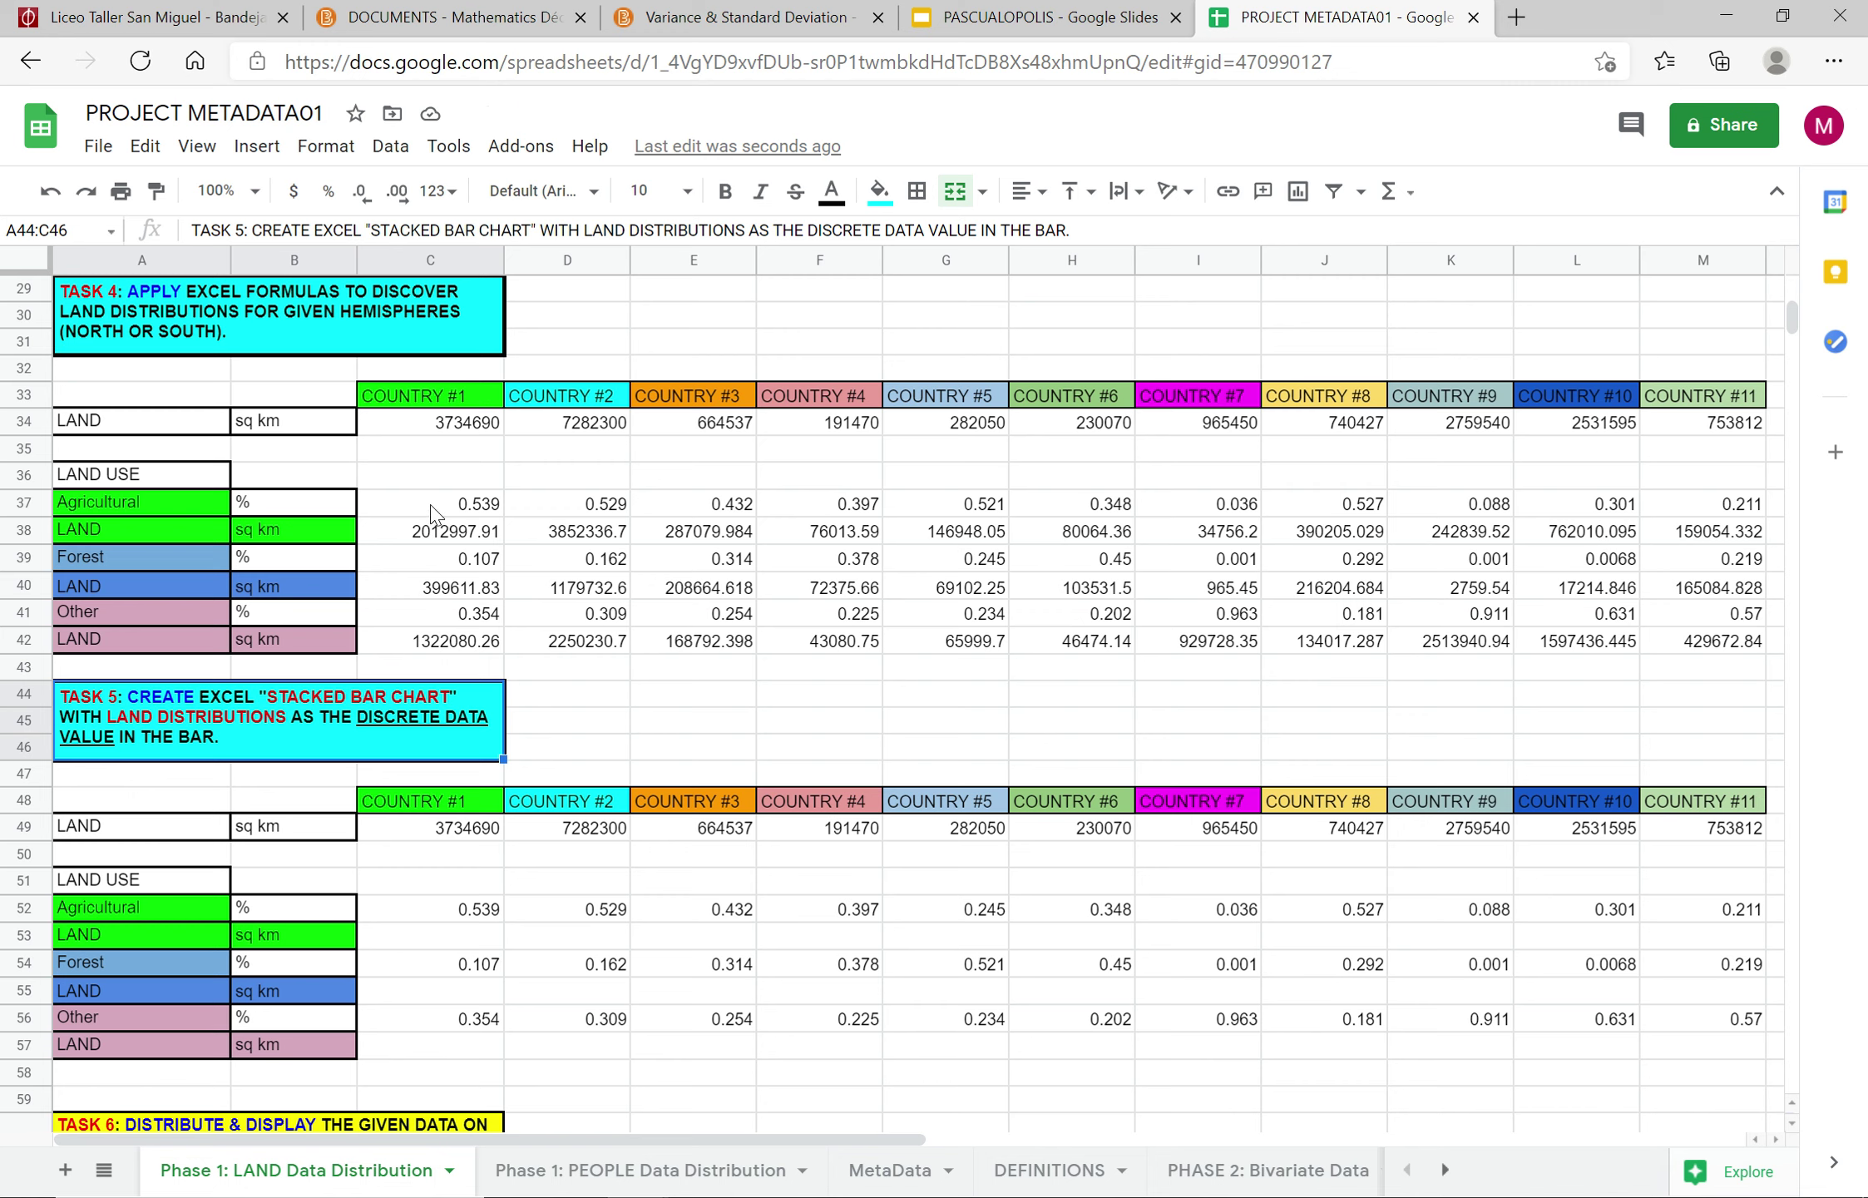
left_click_drag(431, 509, 1697, 653)
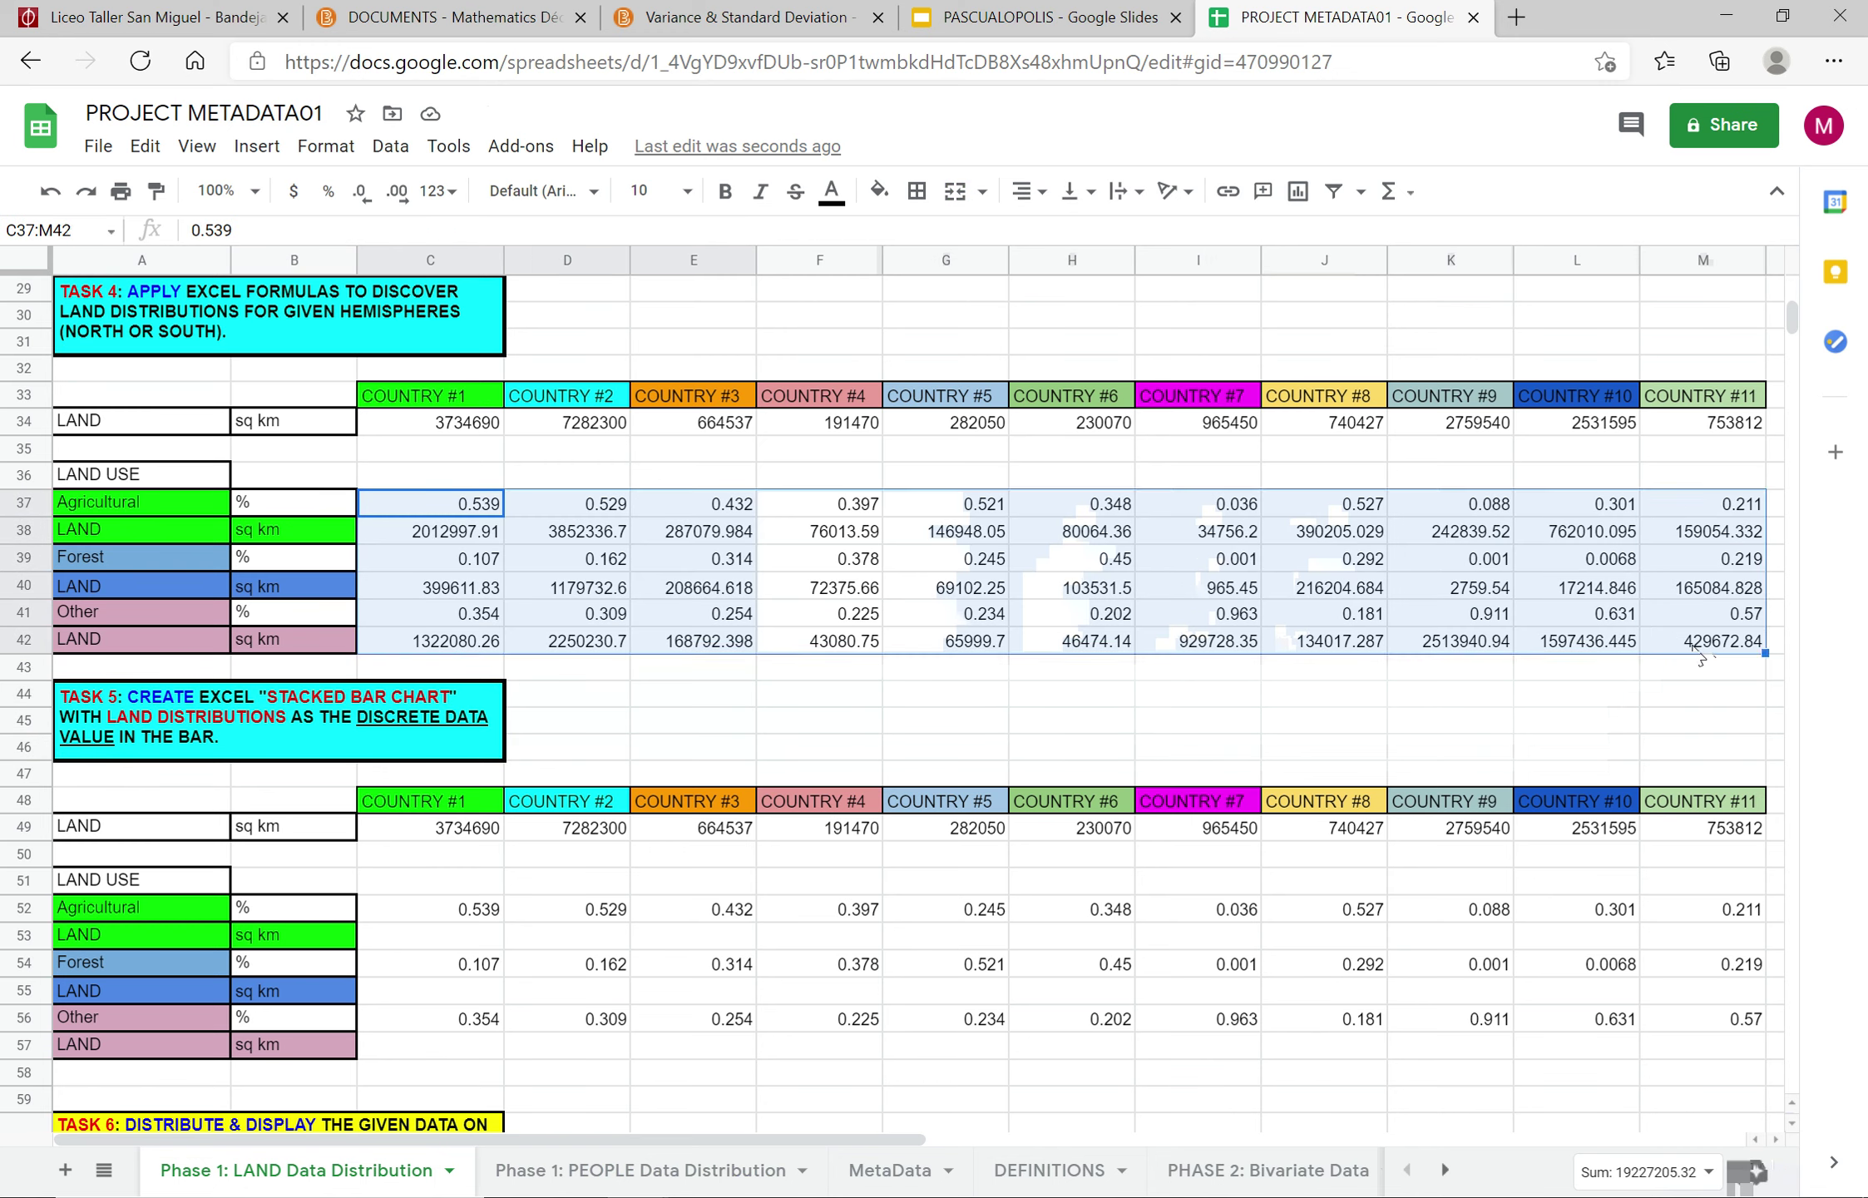
key("ctrl+c")
left_click(424, 909)
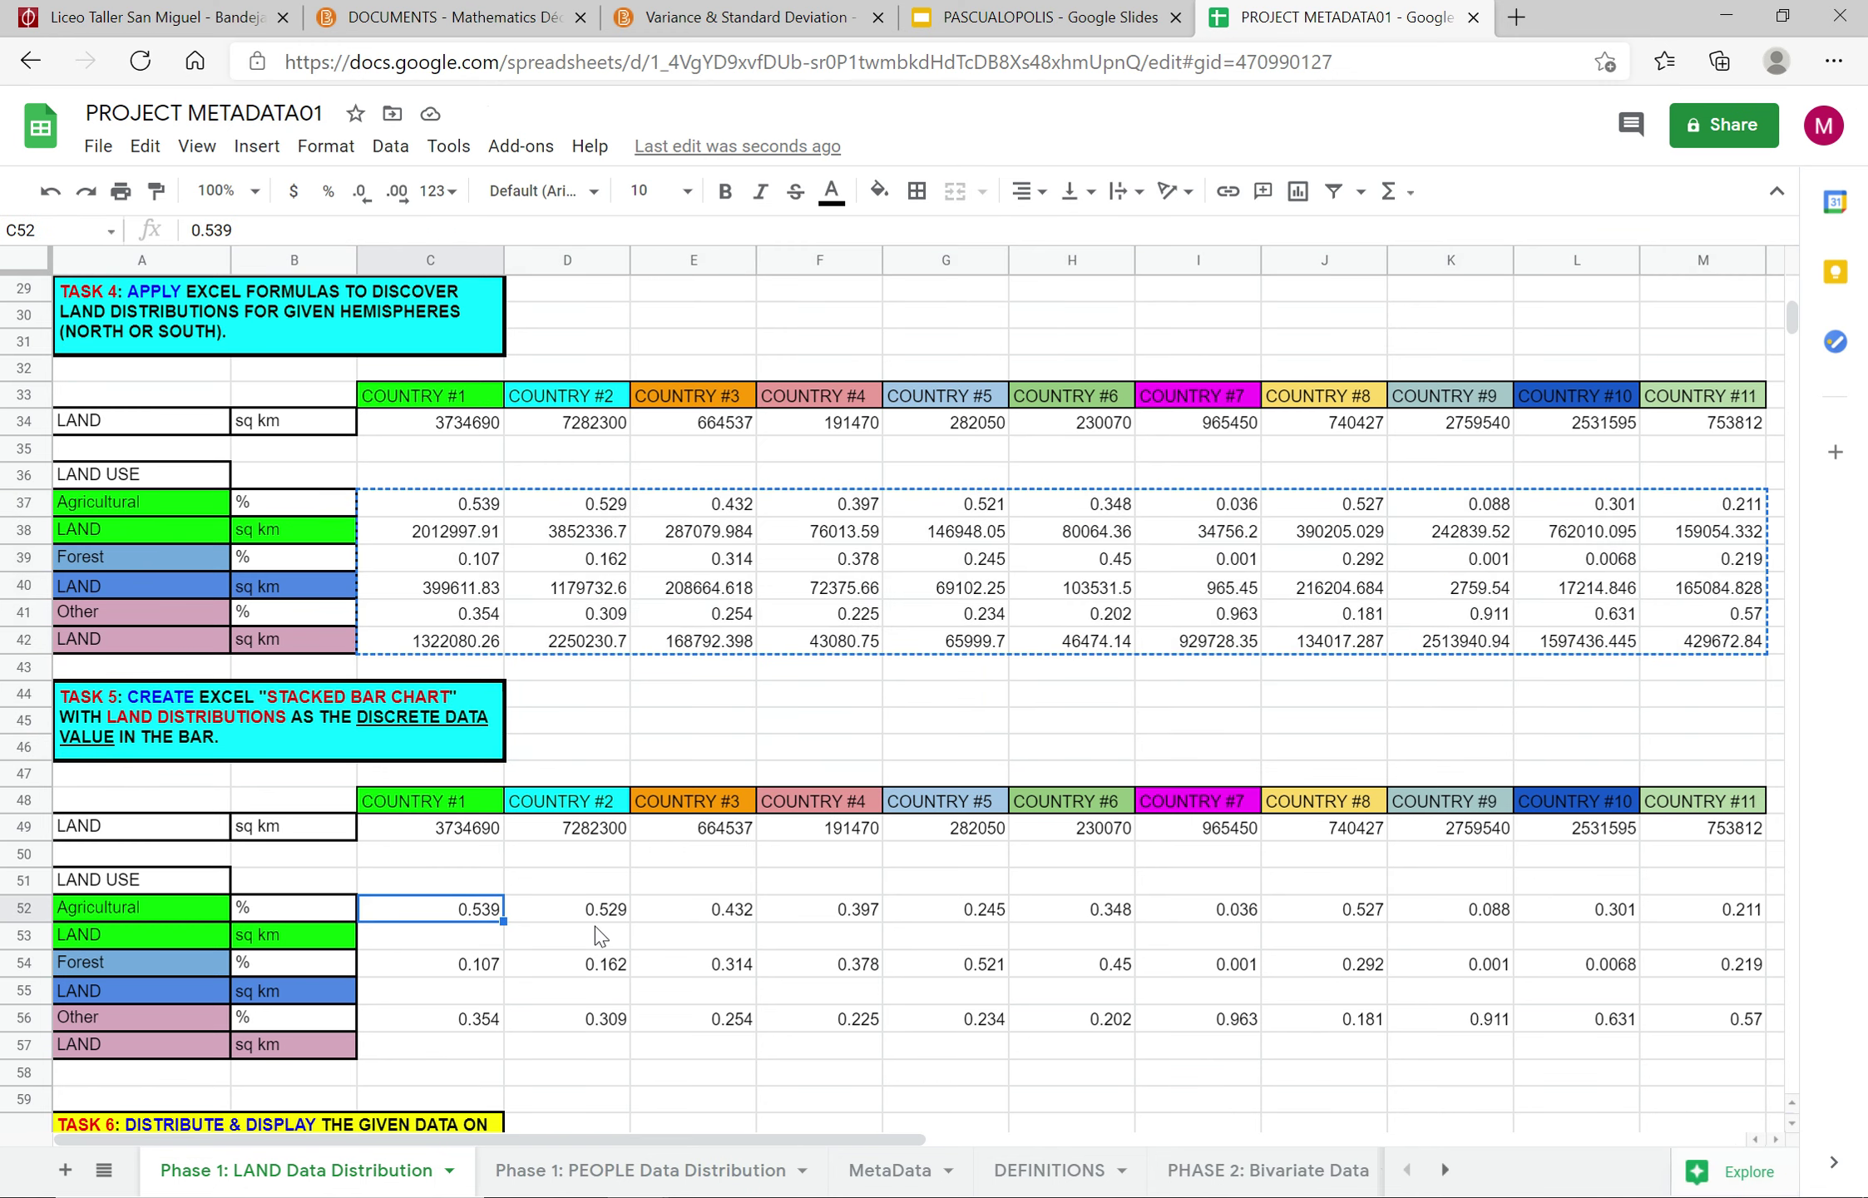
key("ctrl+v")
left_click(557, 854)
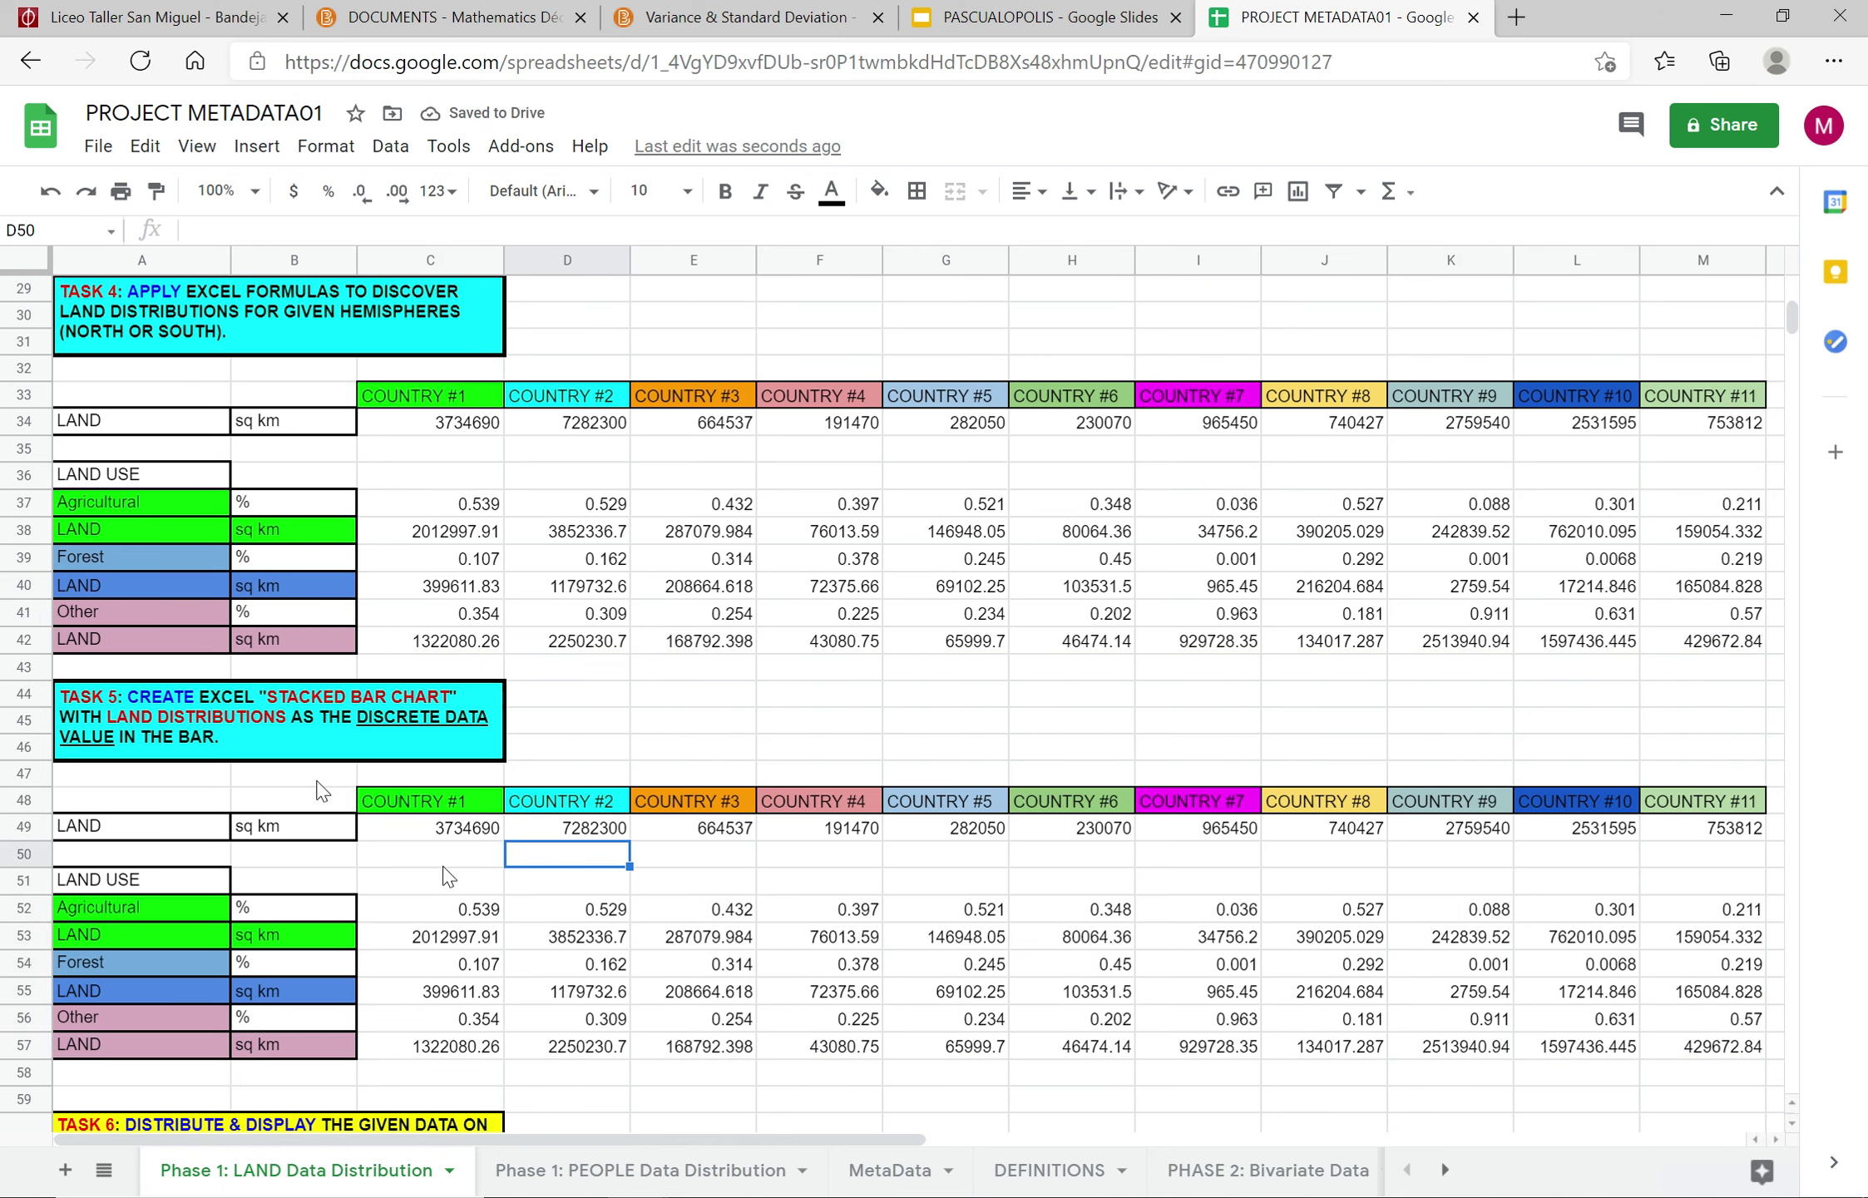
Step: Select the Task 5 range from COUNTRY #1 down to row 57 and across the country columns
left_click(394, 730)
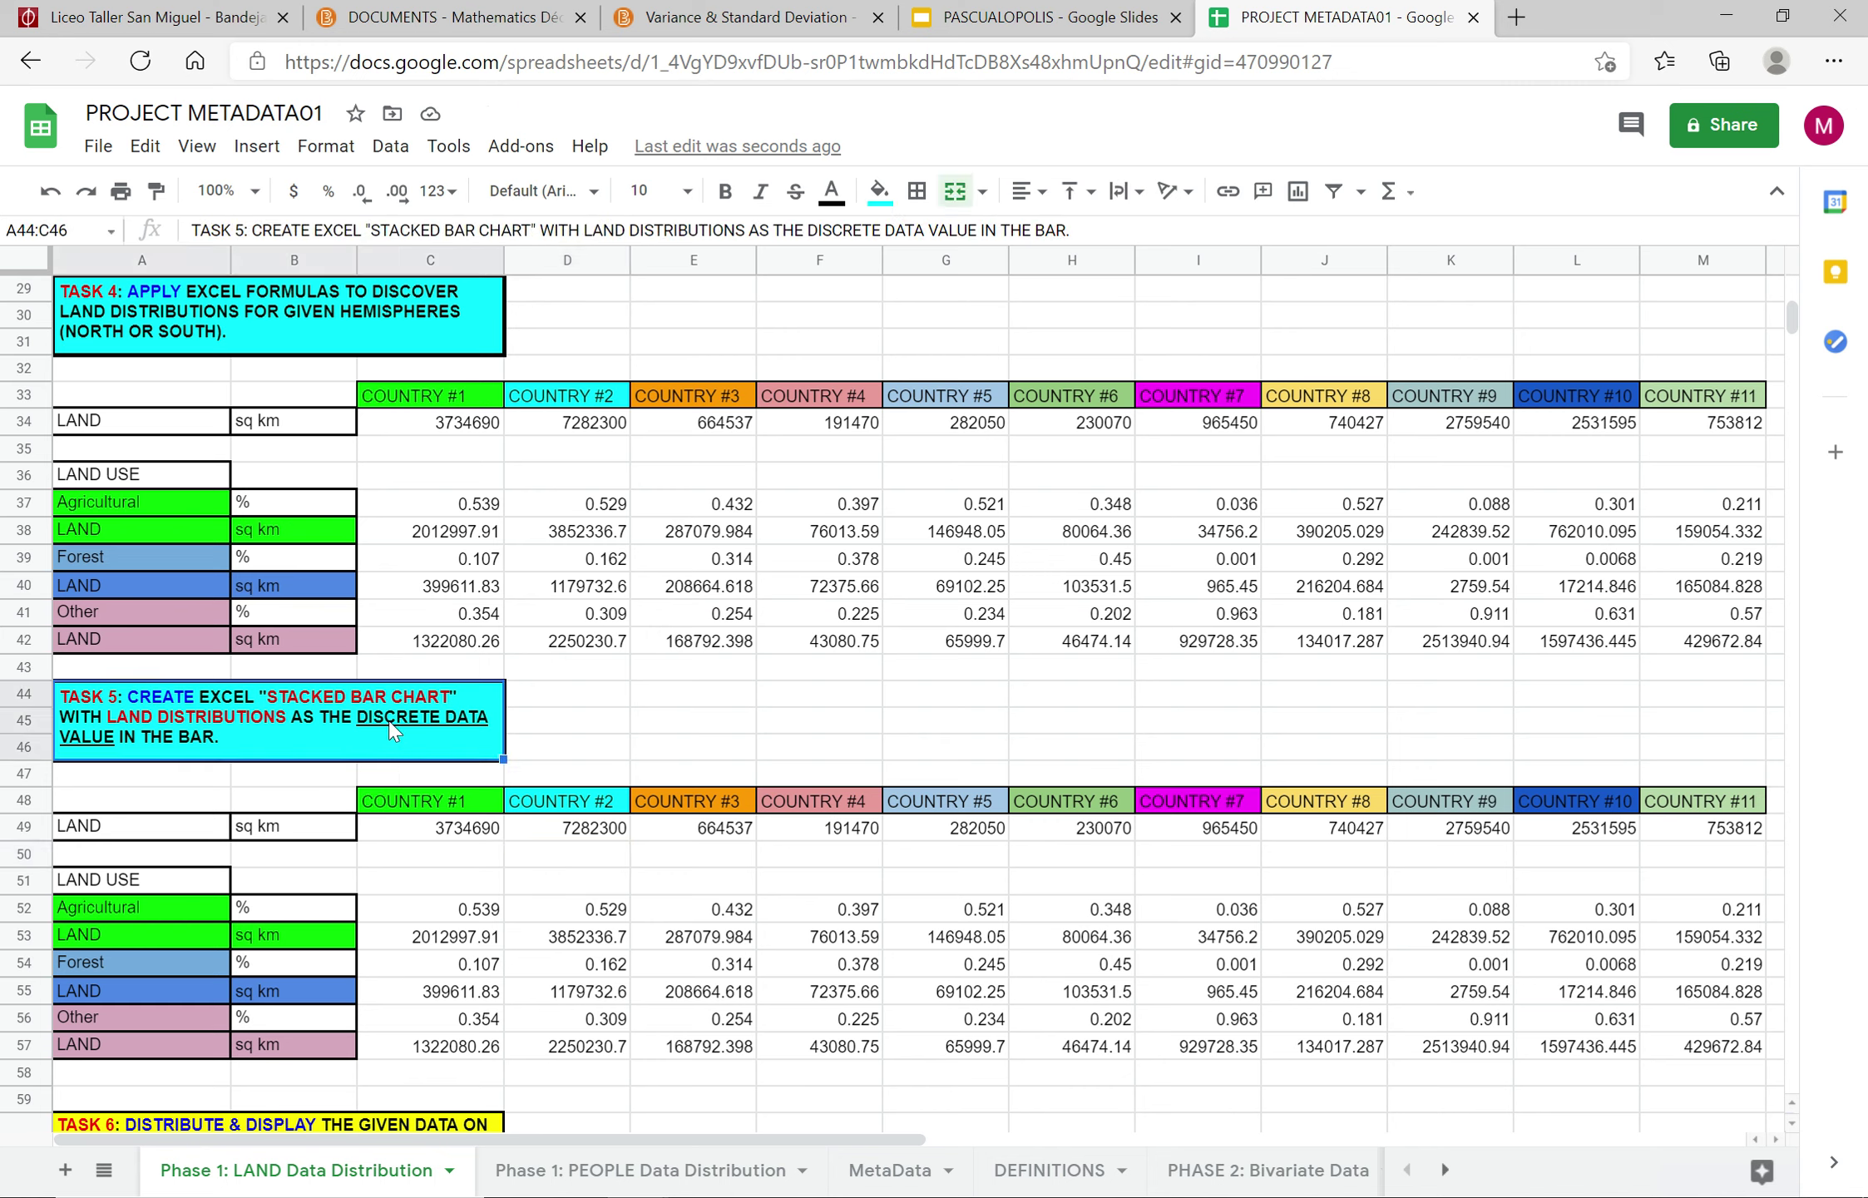
left_click(408, 796)
key("shift+Down")
key("shift+Down")
key("shift+Down")
key("shift+Down")
key("shift+Down")
key("shift+Down")
key("shift+Down")
key("shift+Down")
key("shift+Down")
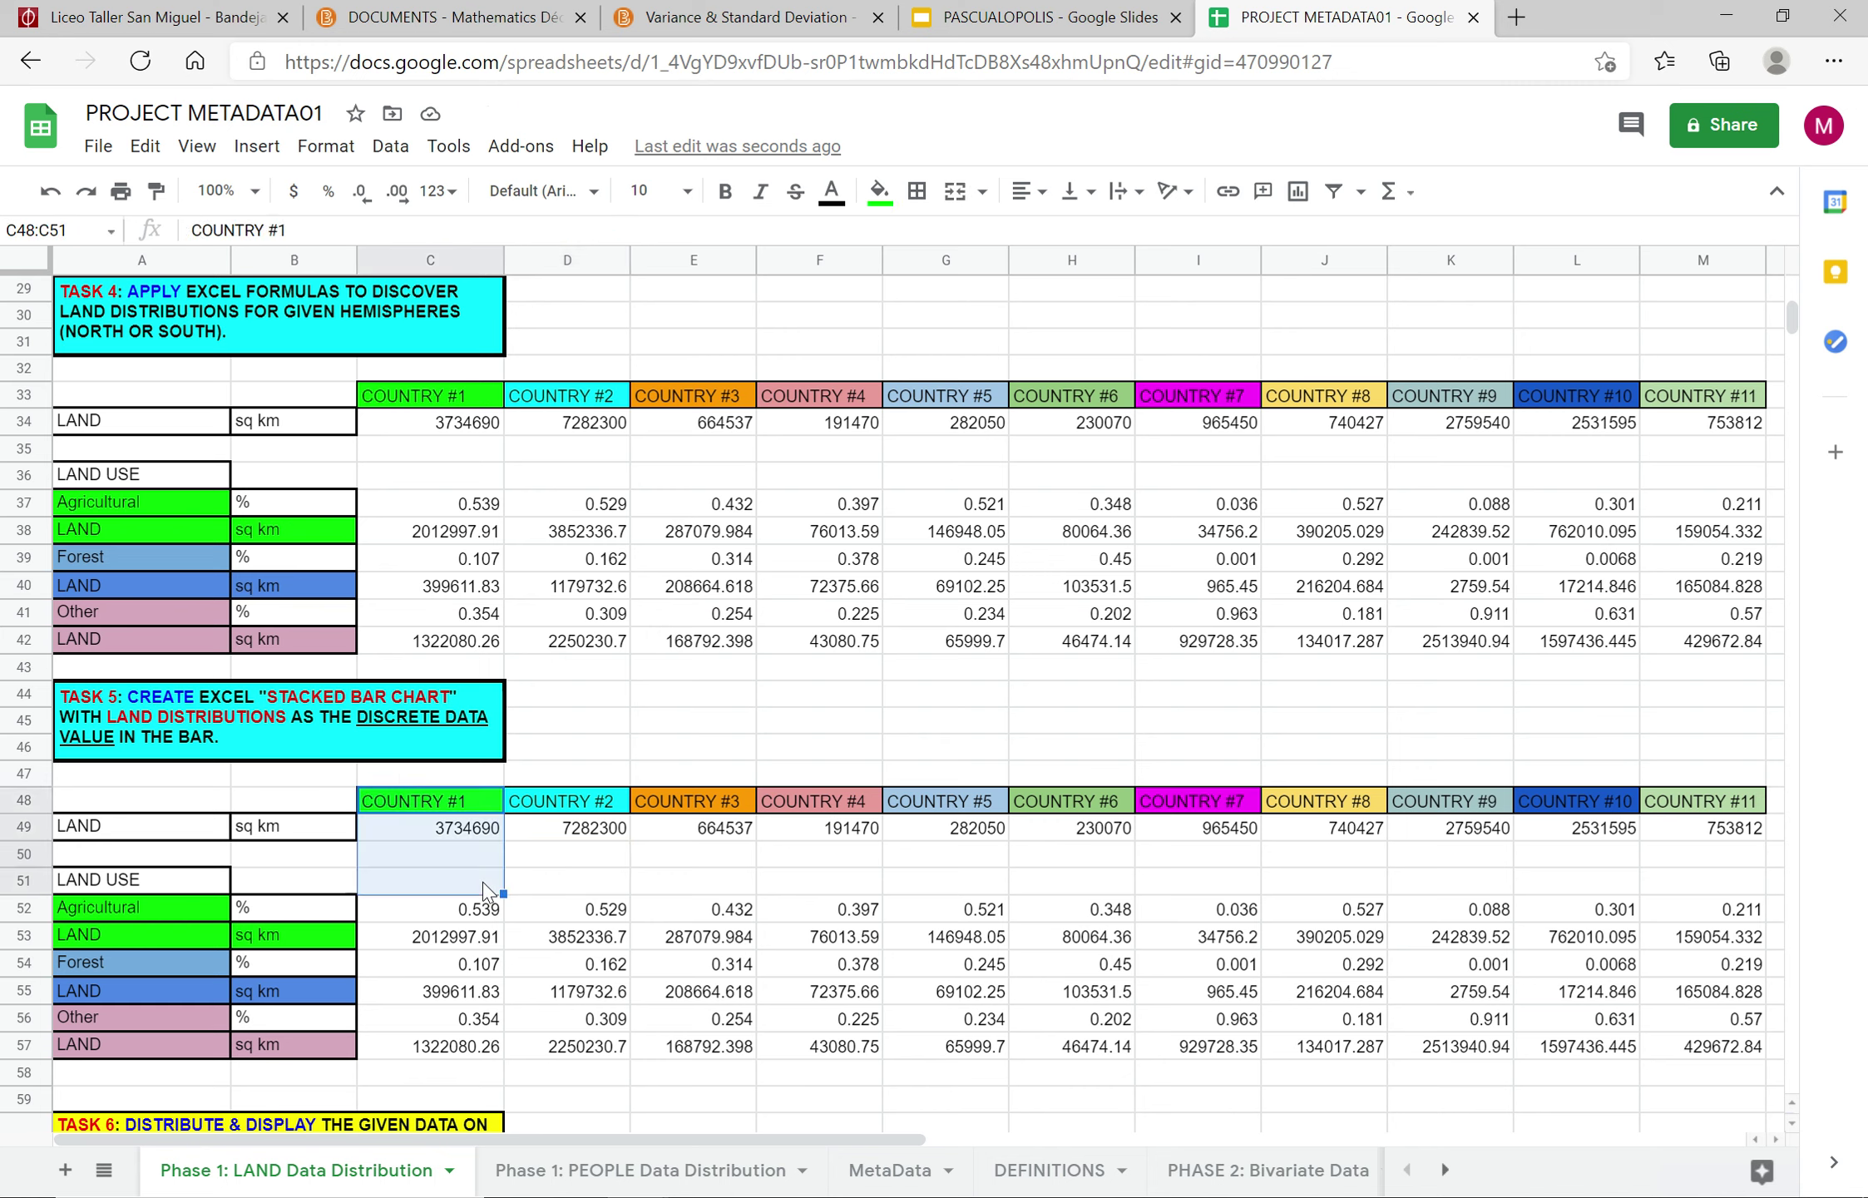
key("shift+Right")
key("shift+Right")
key("shift+Right")
key("shift+Right")
key("shift+Right")
key("shift+Right")
key("shift+Right")
key("shift+Right")
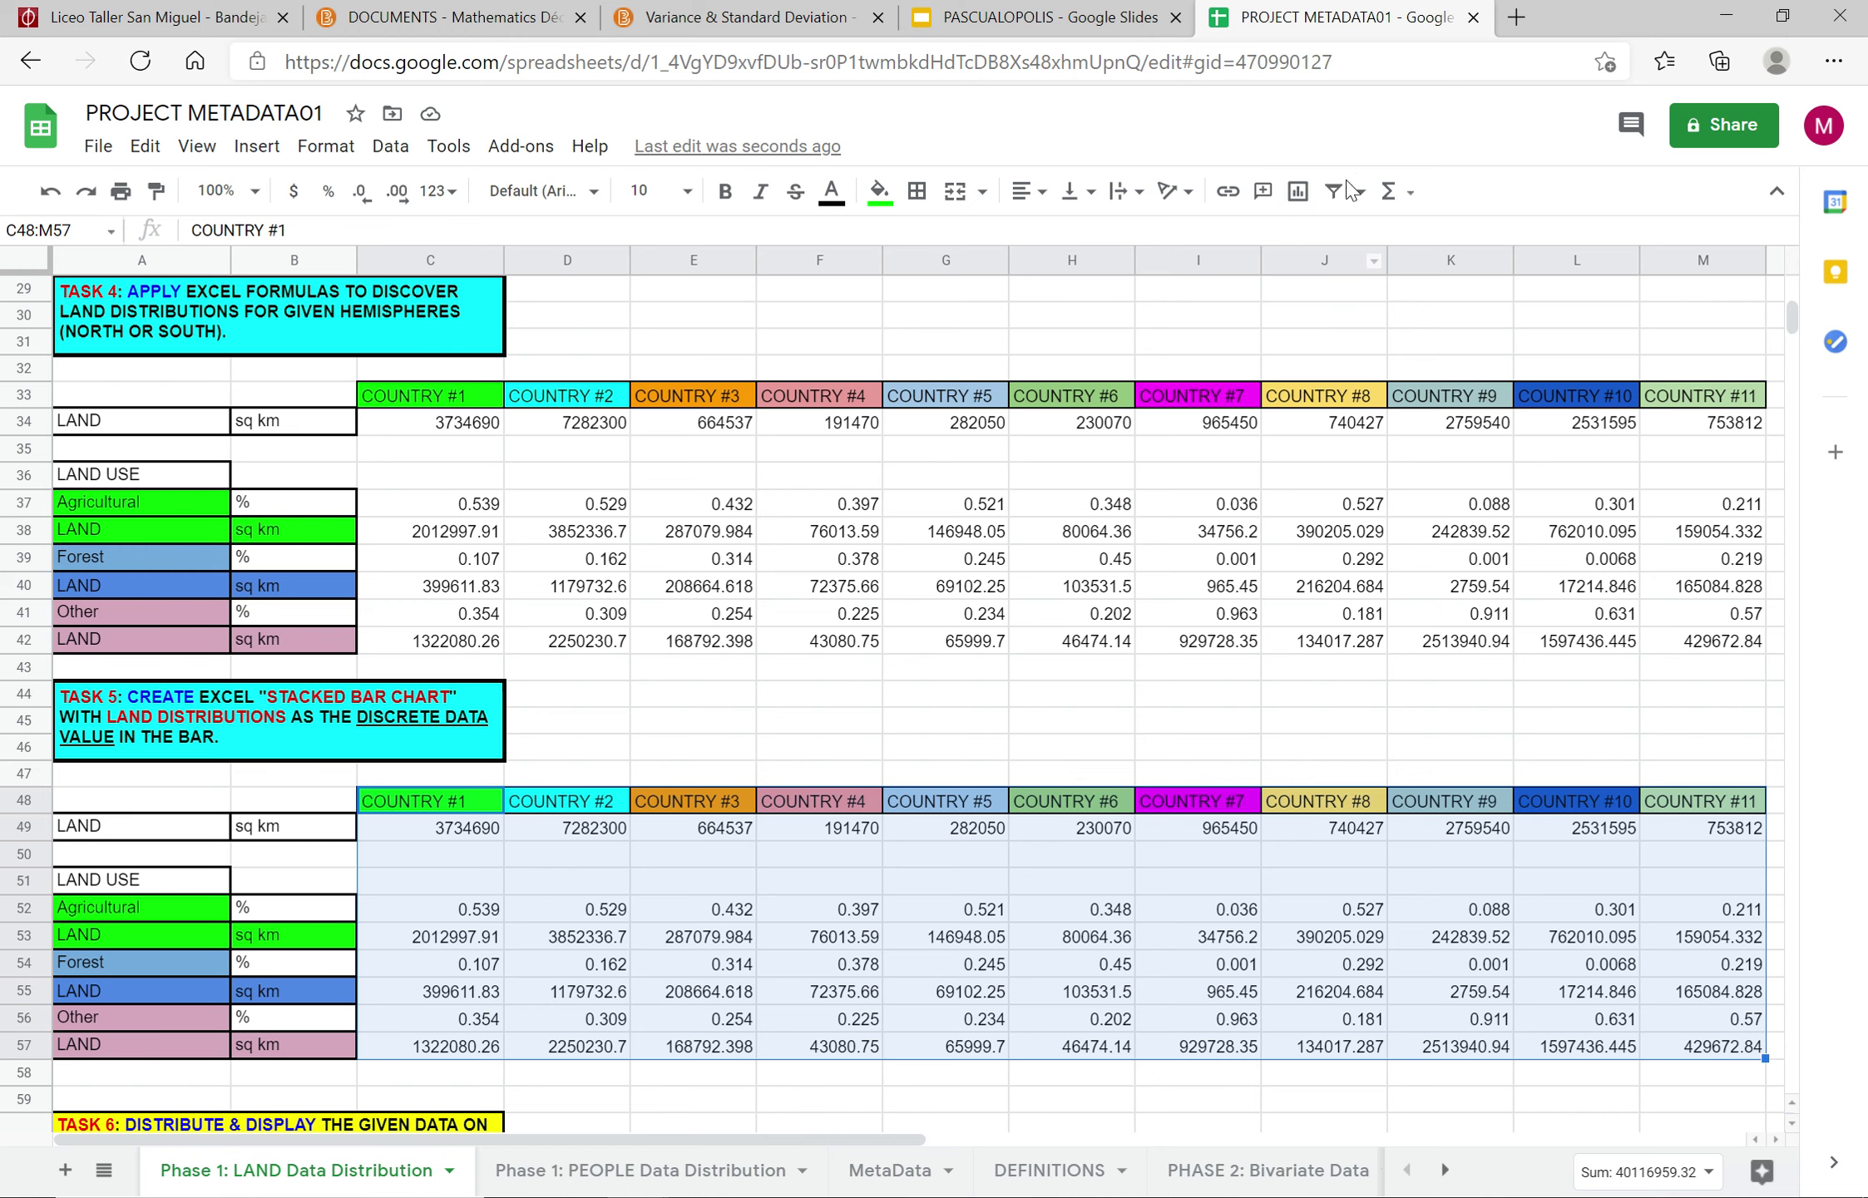
left_click(1300, 193)
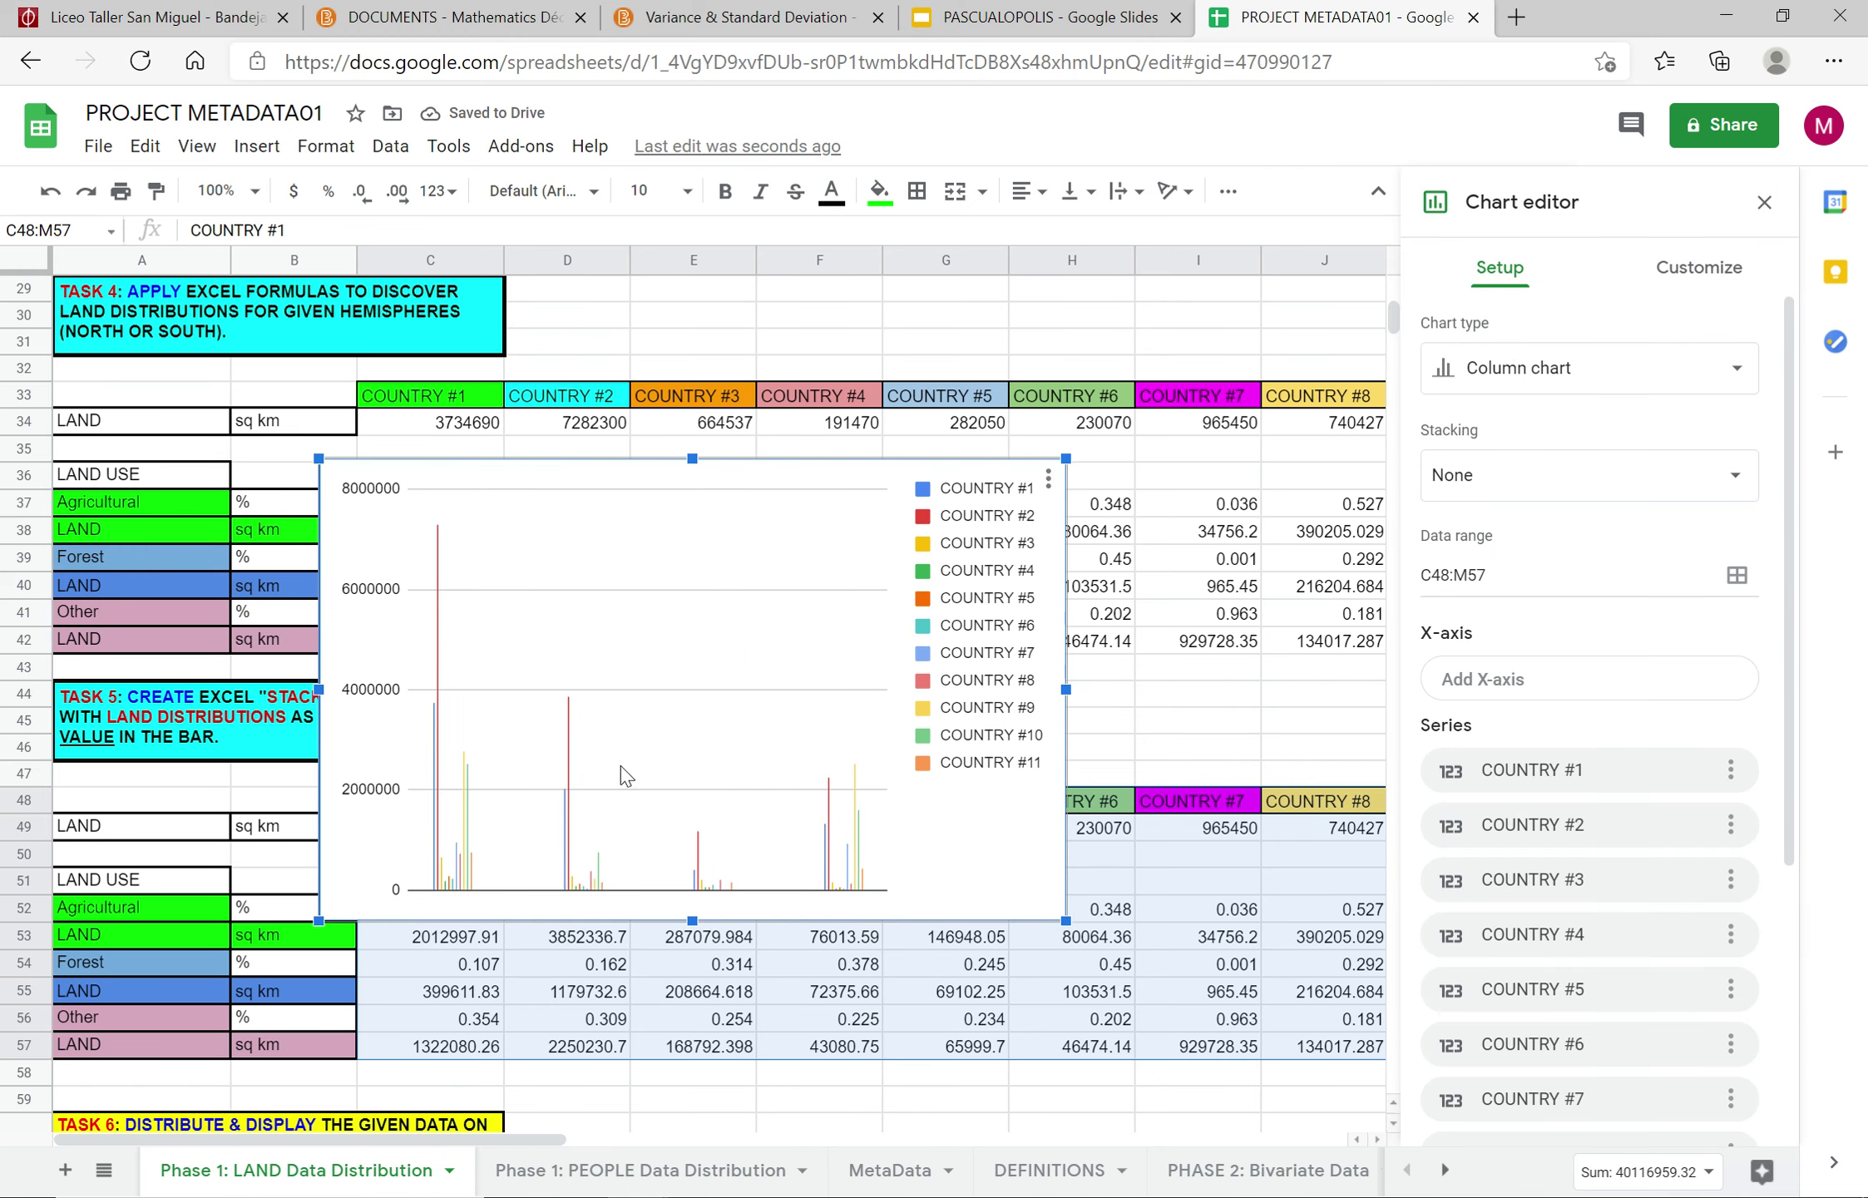
left_click(1532, 379)
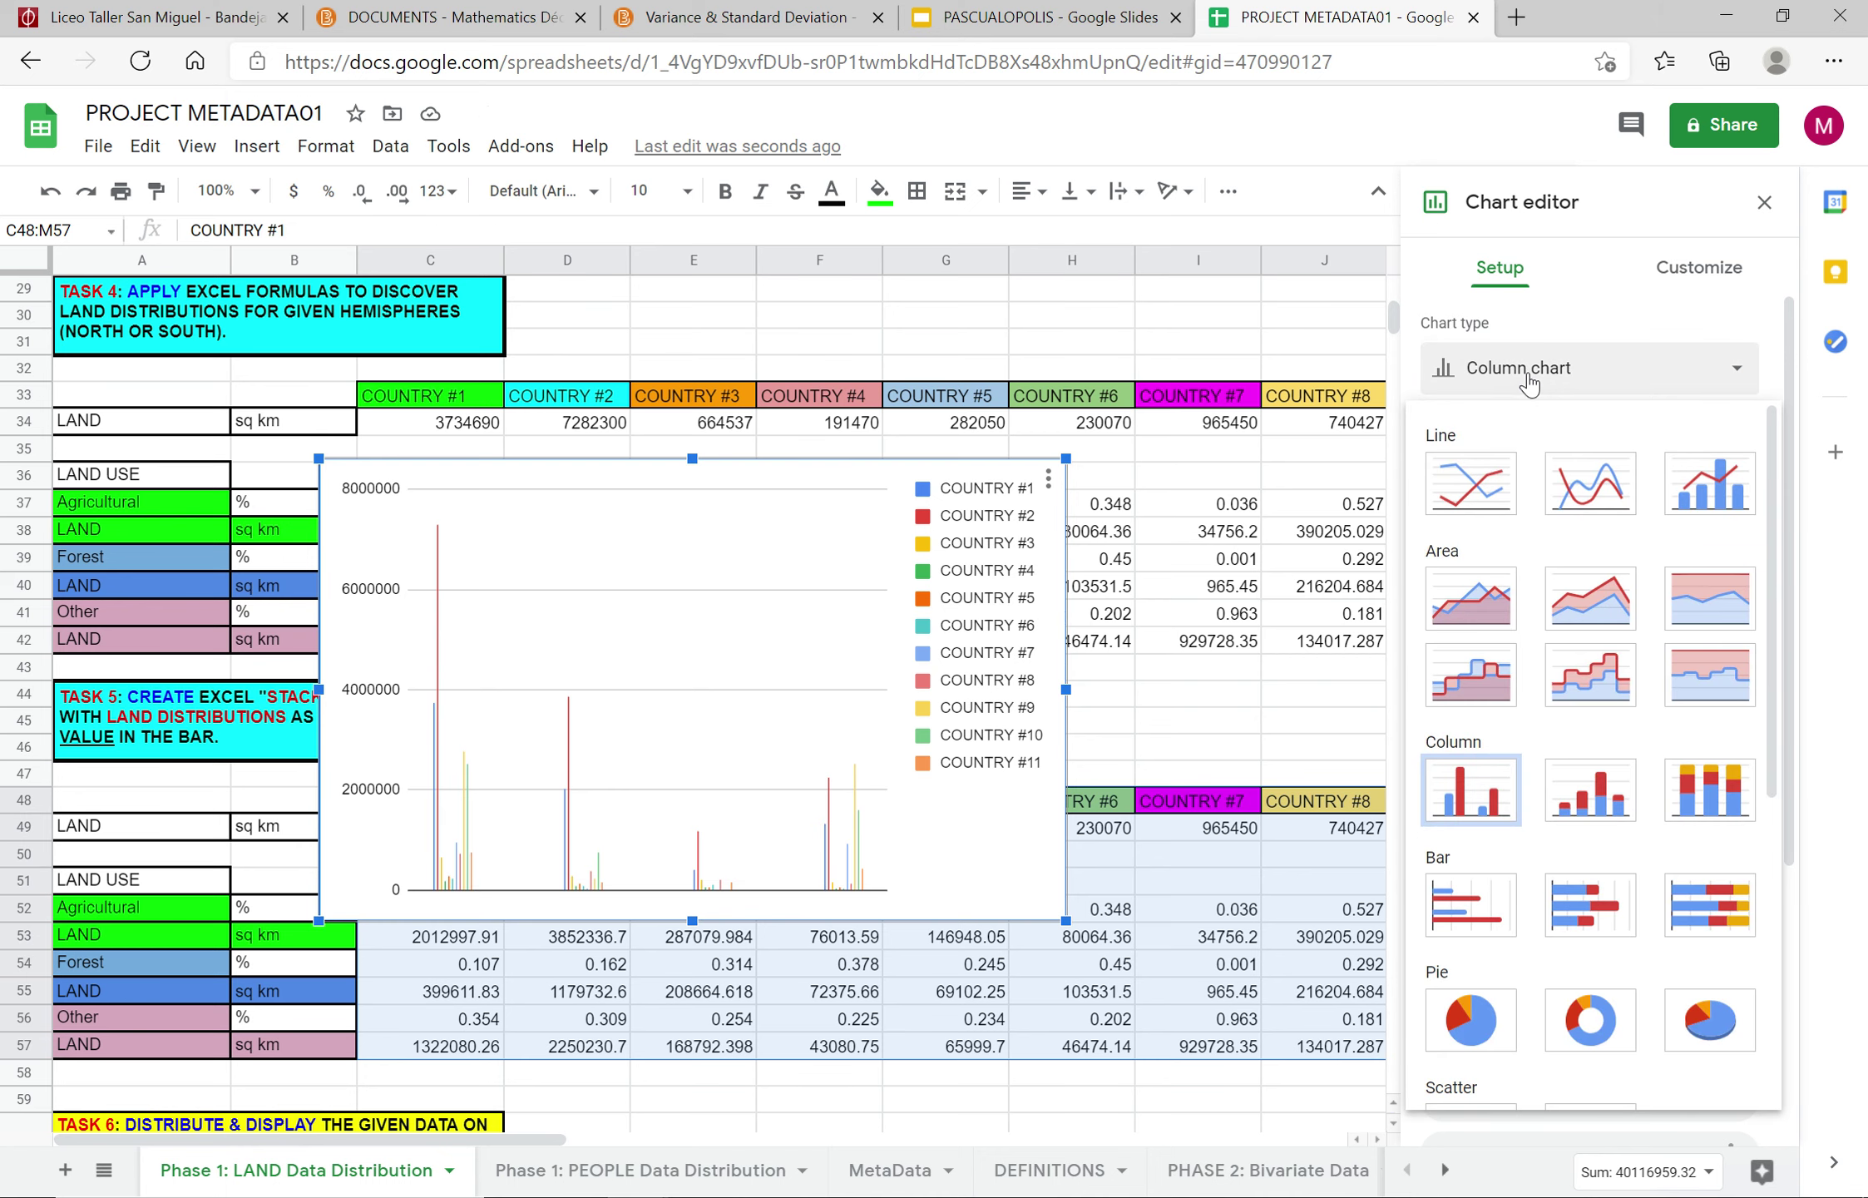
left_click(1707, 794)
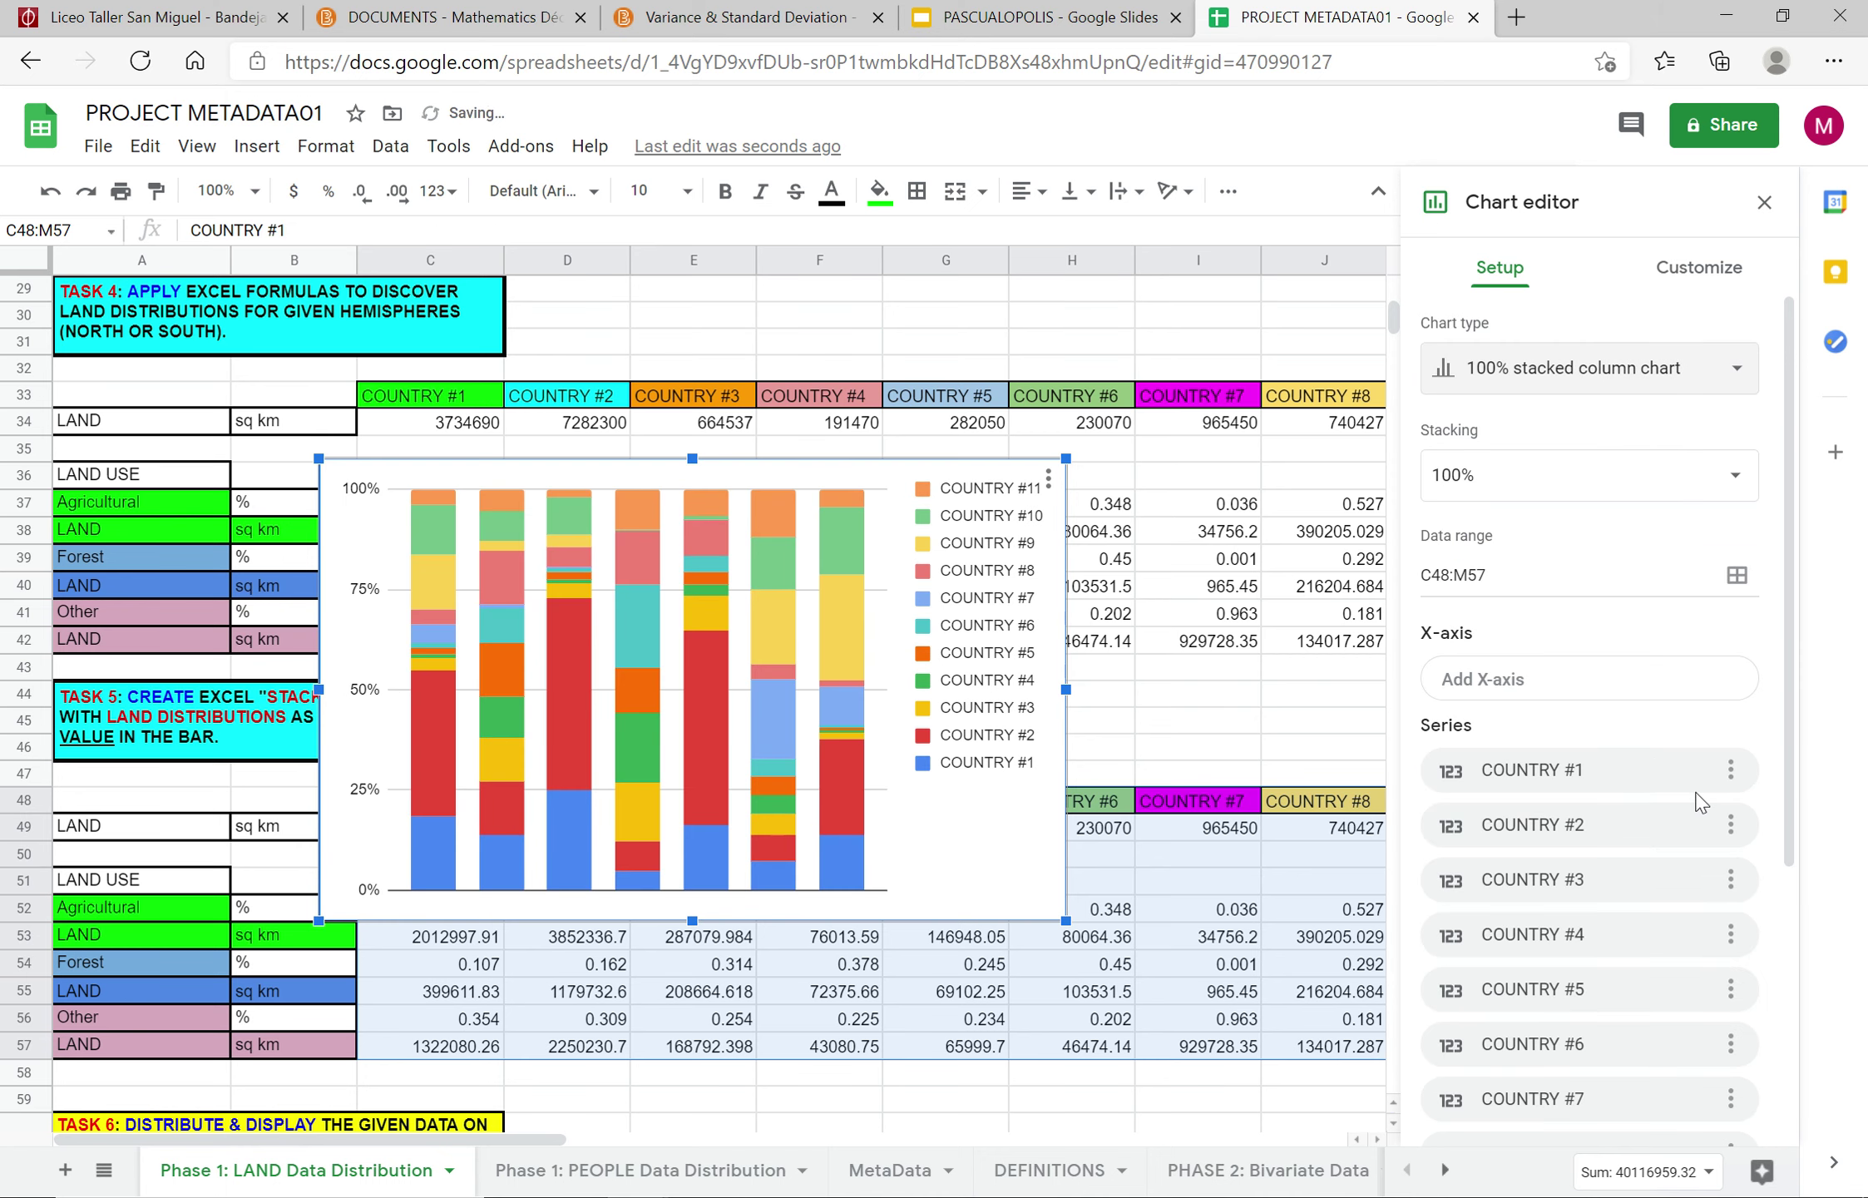
scroll(1672, 555, "down", 5)
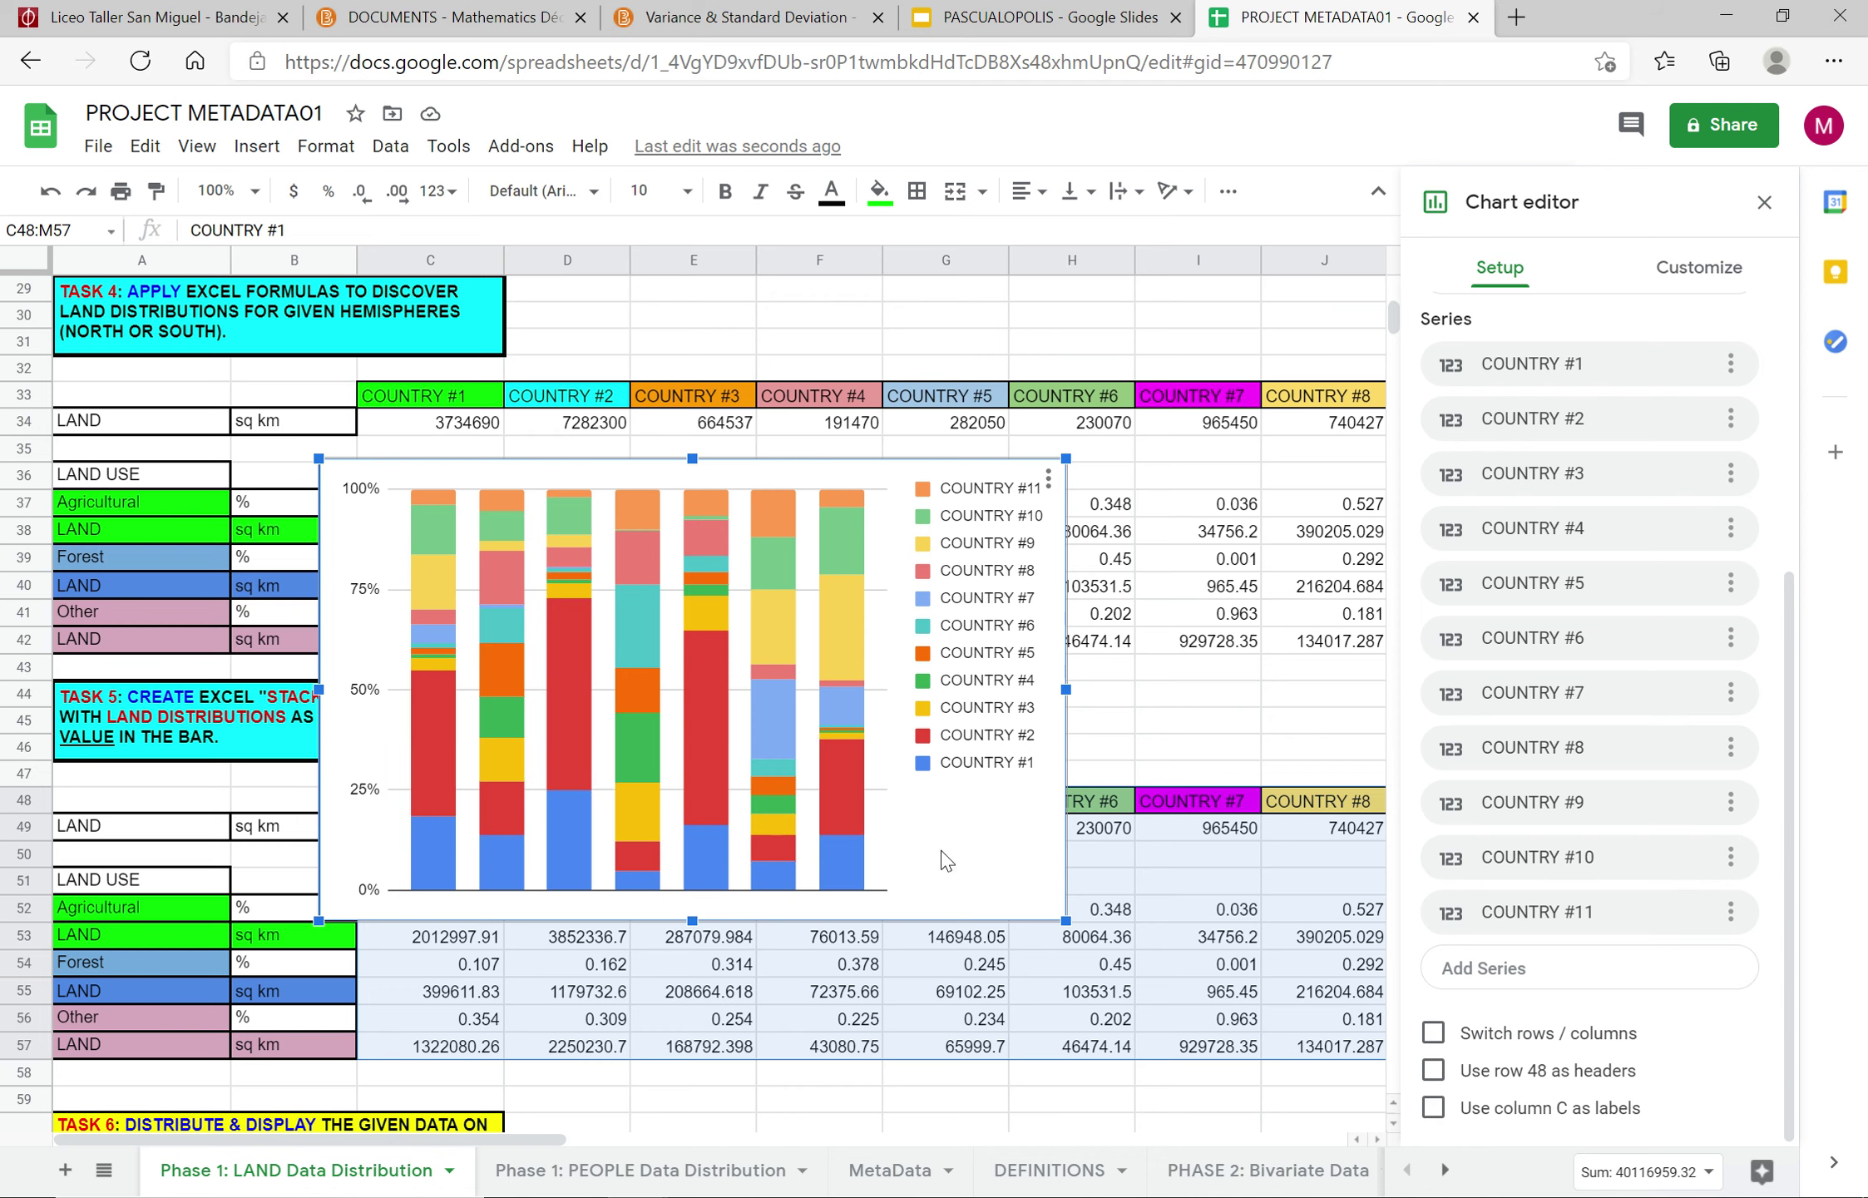
key("Delete")
Step: Undo the chart steps and pasted land-use values, then check COUNTRY #1's percentages total 1
left_click(976, 863)
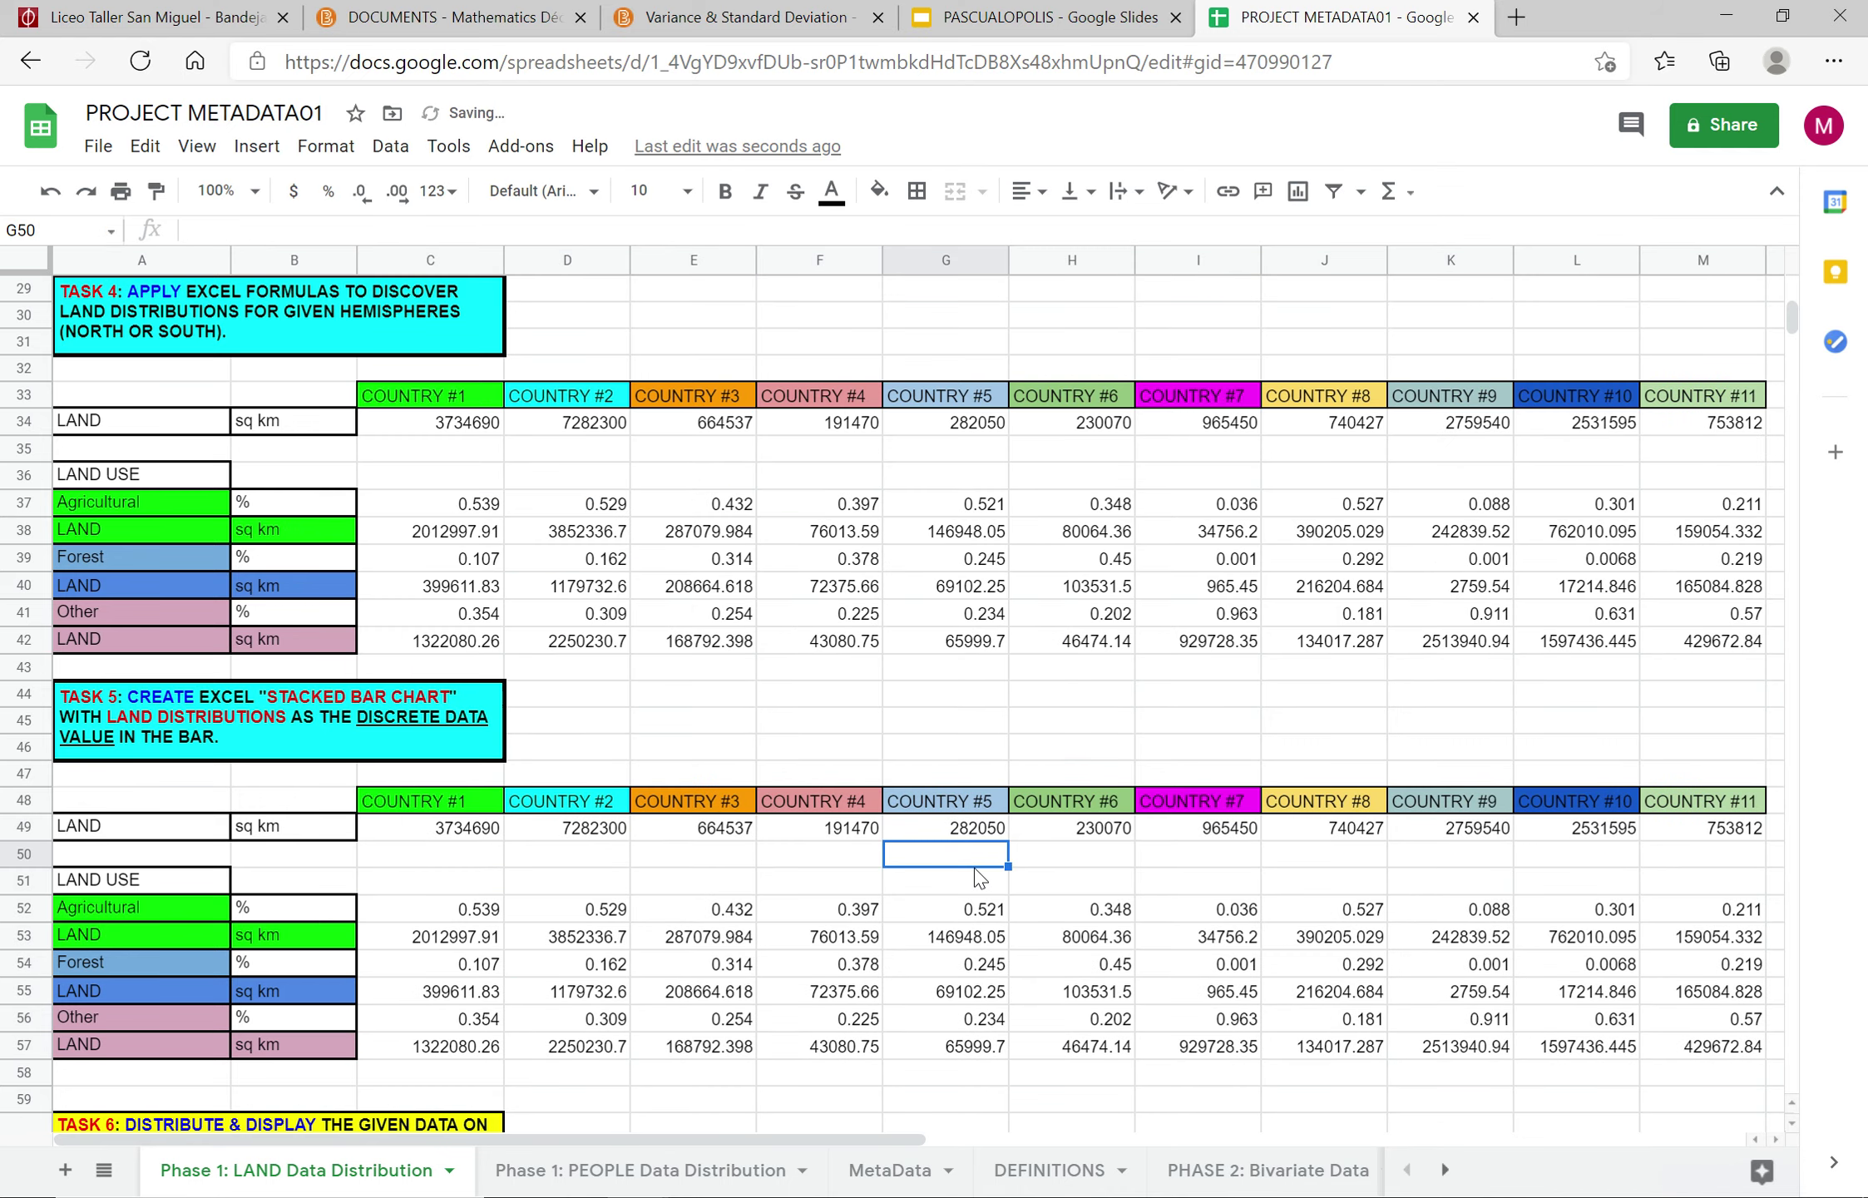
key("ctrl+z")
key("ctrl+z")
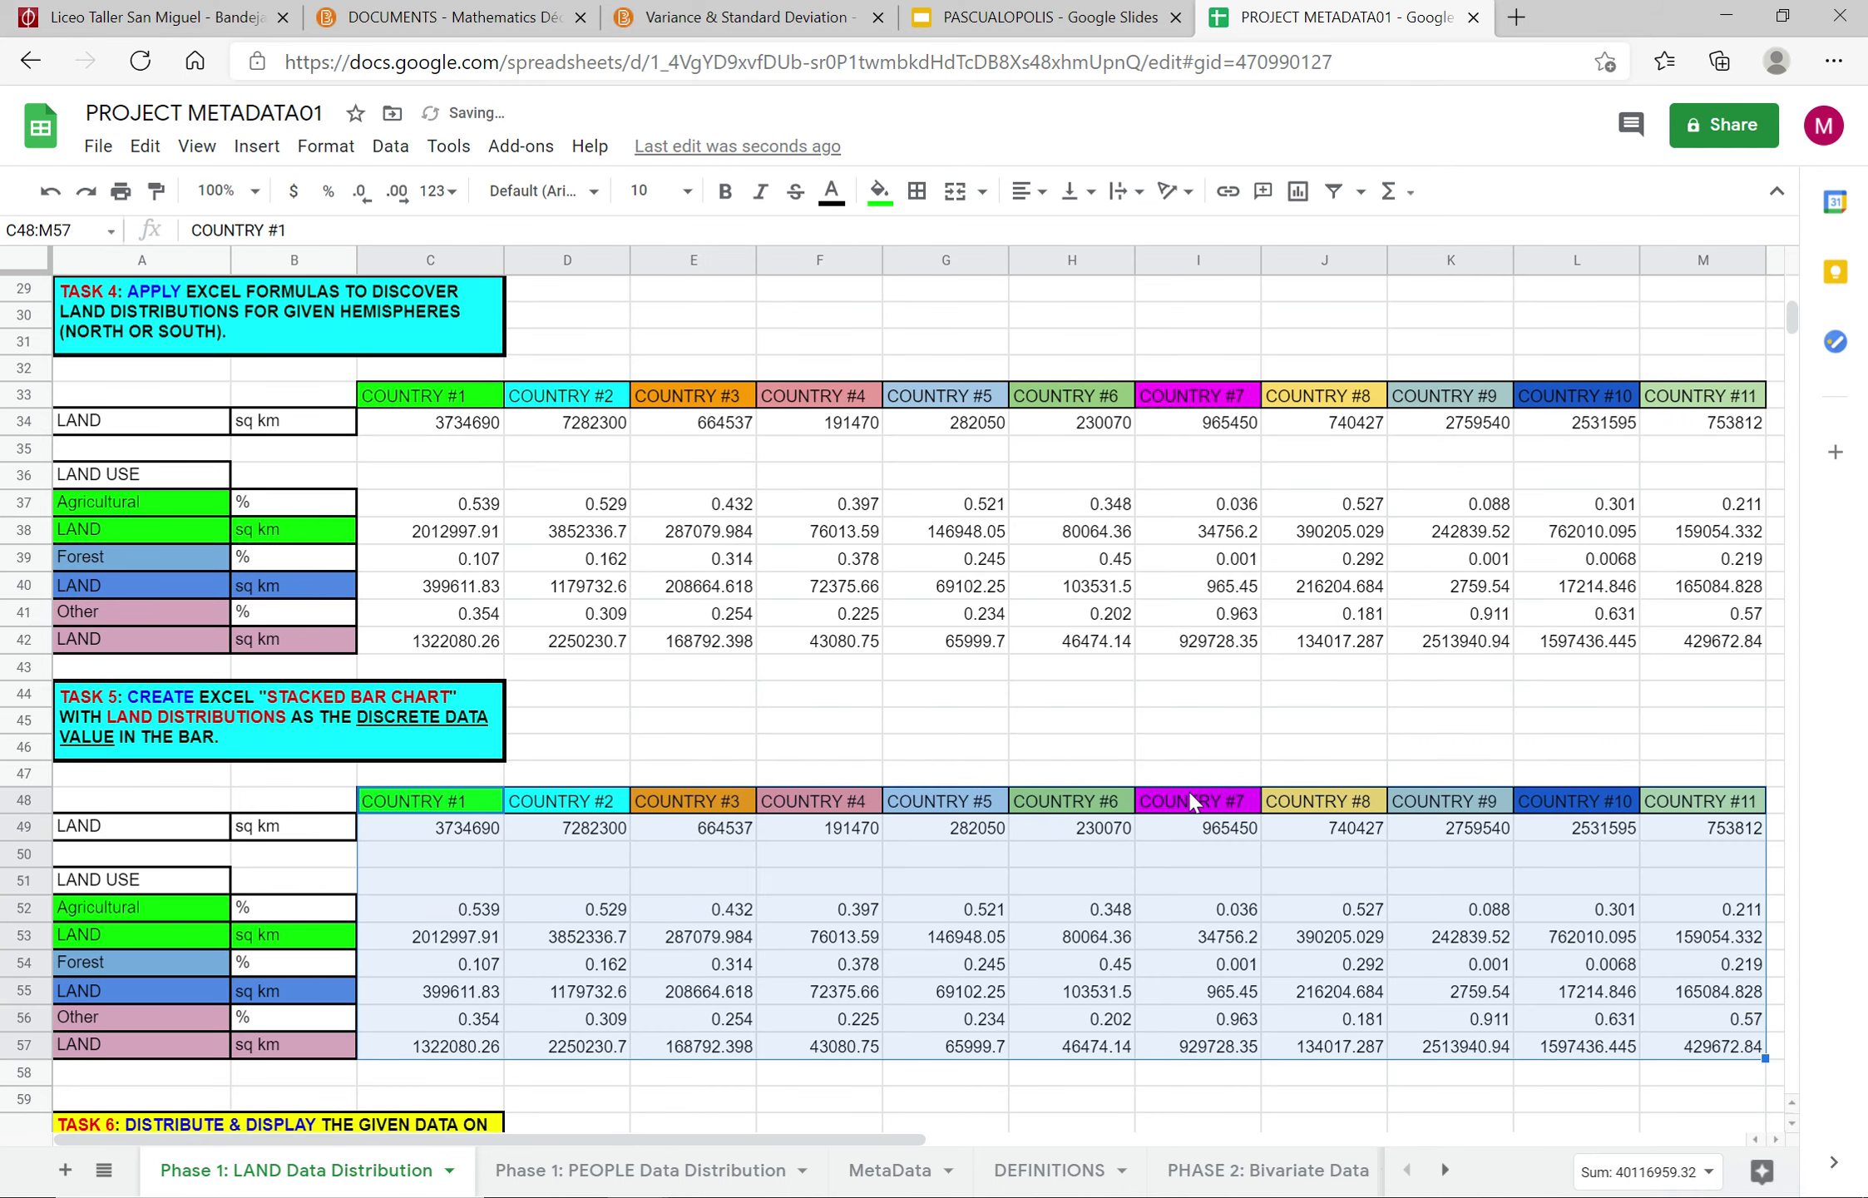
key("ctrl+z")
key("ctrl+z")
key("ctrl+z")
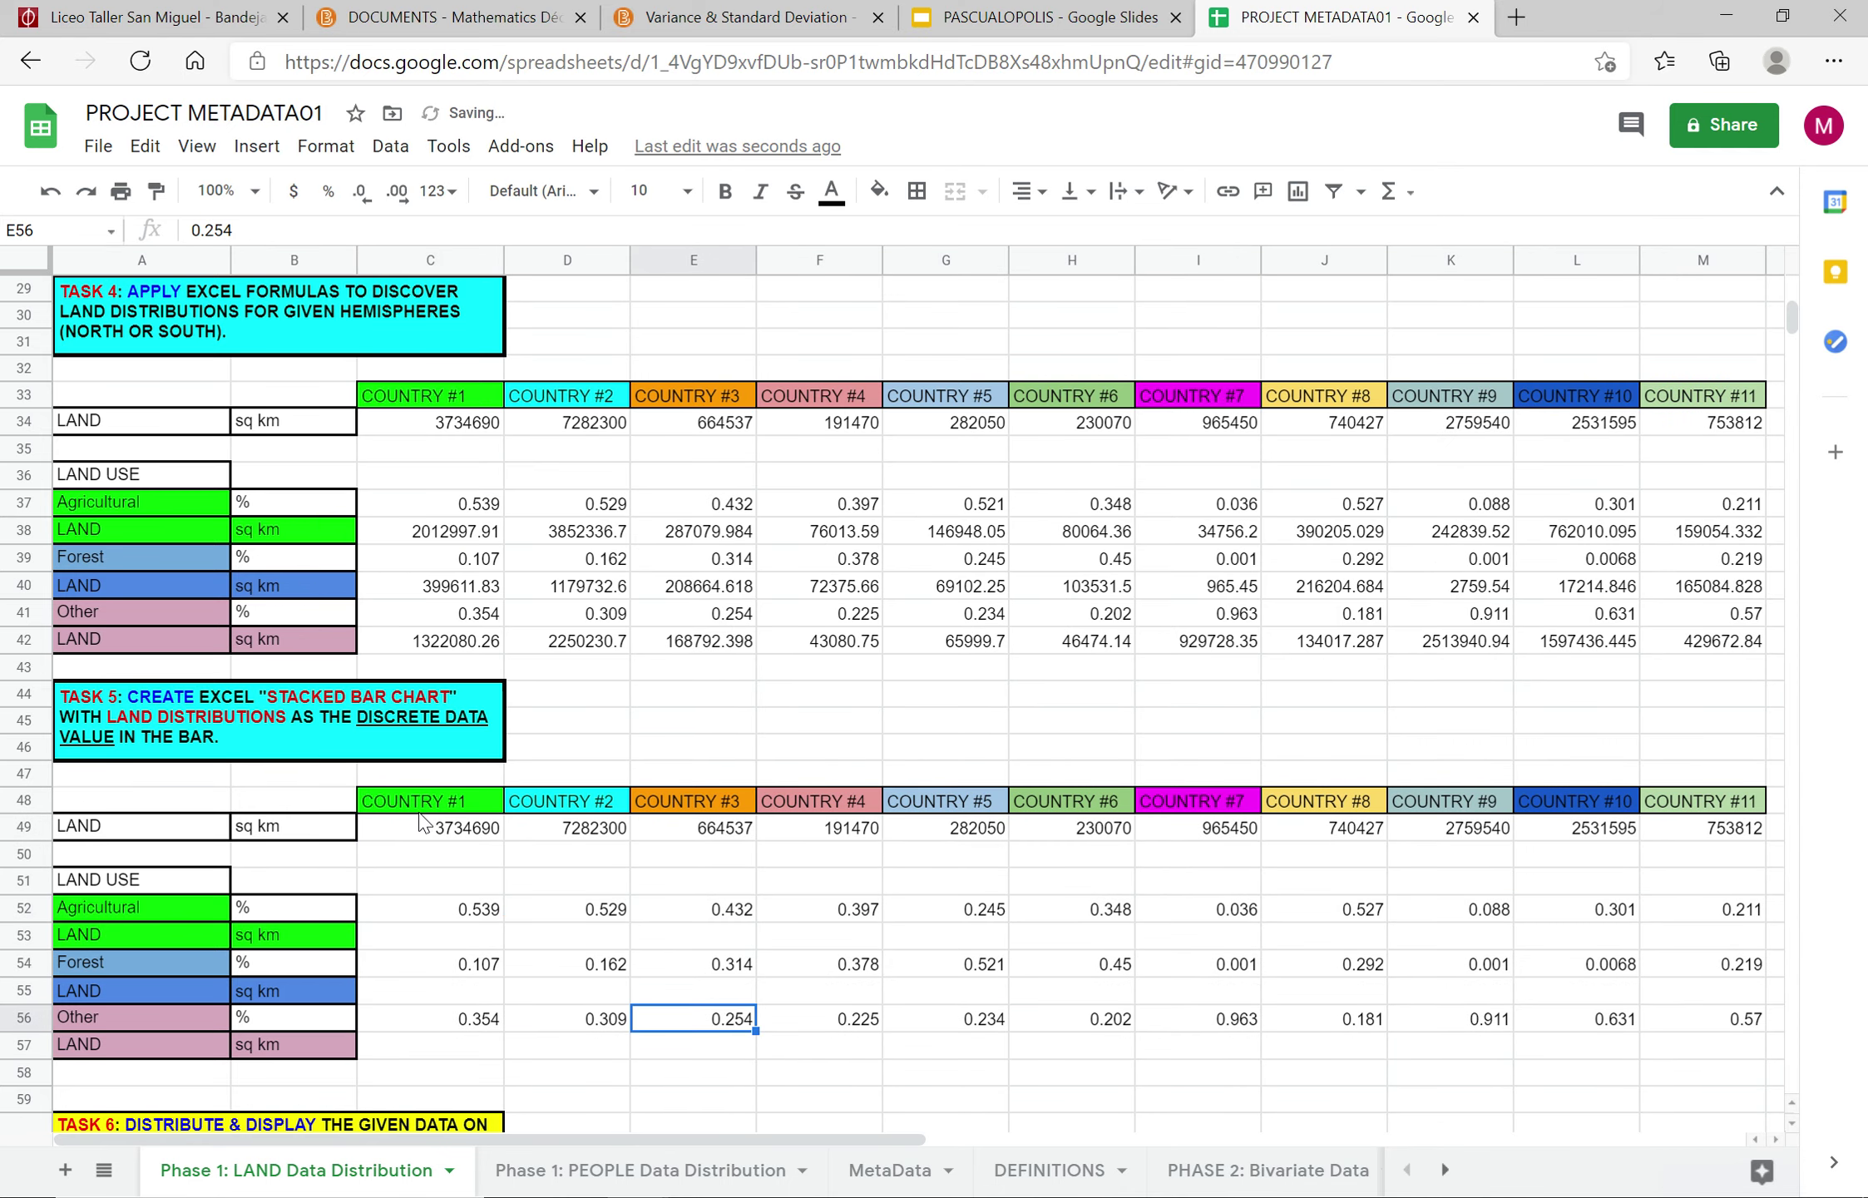
left_click(415, 805)
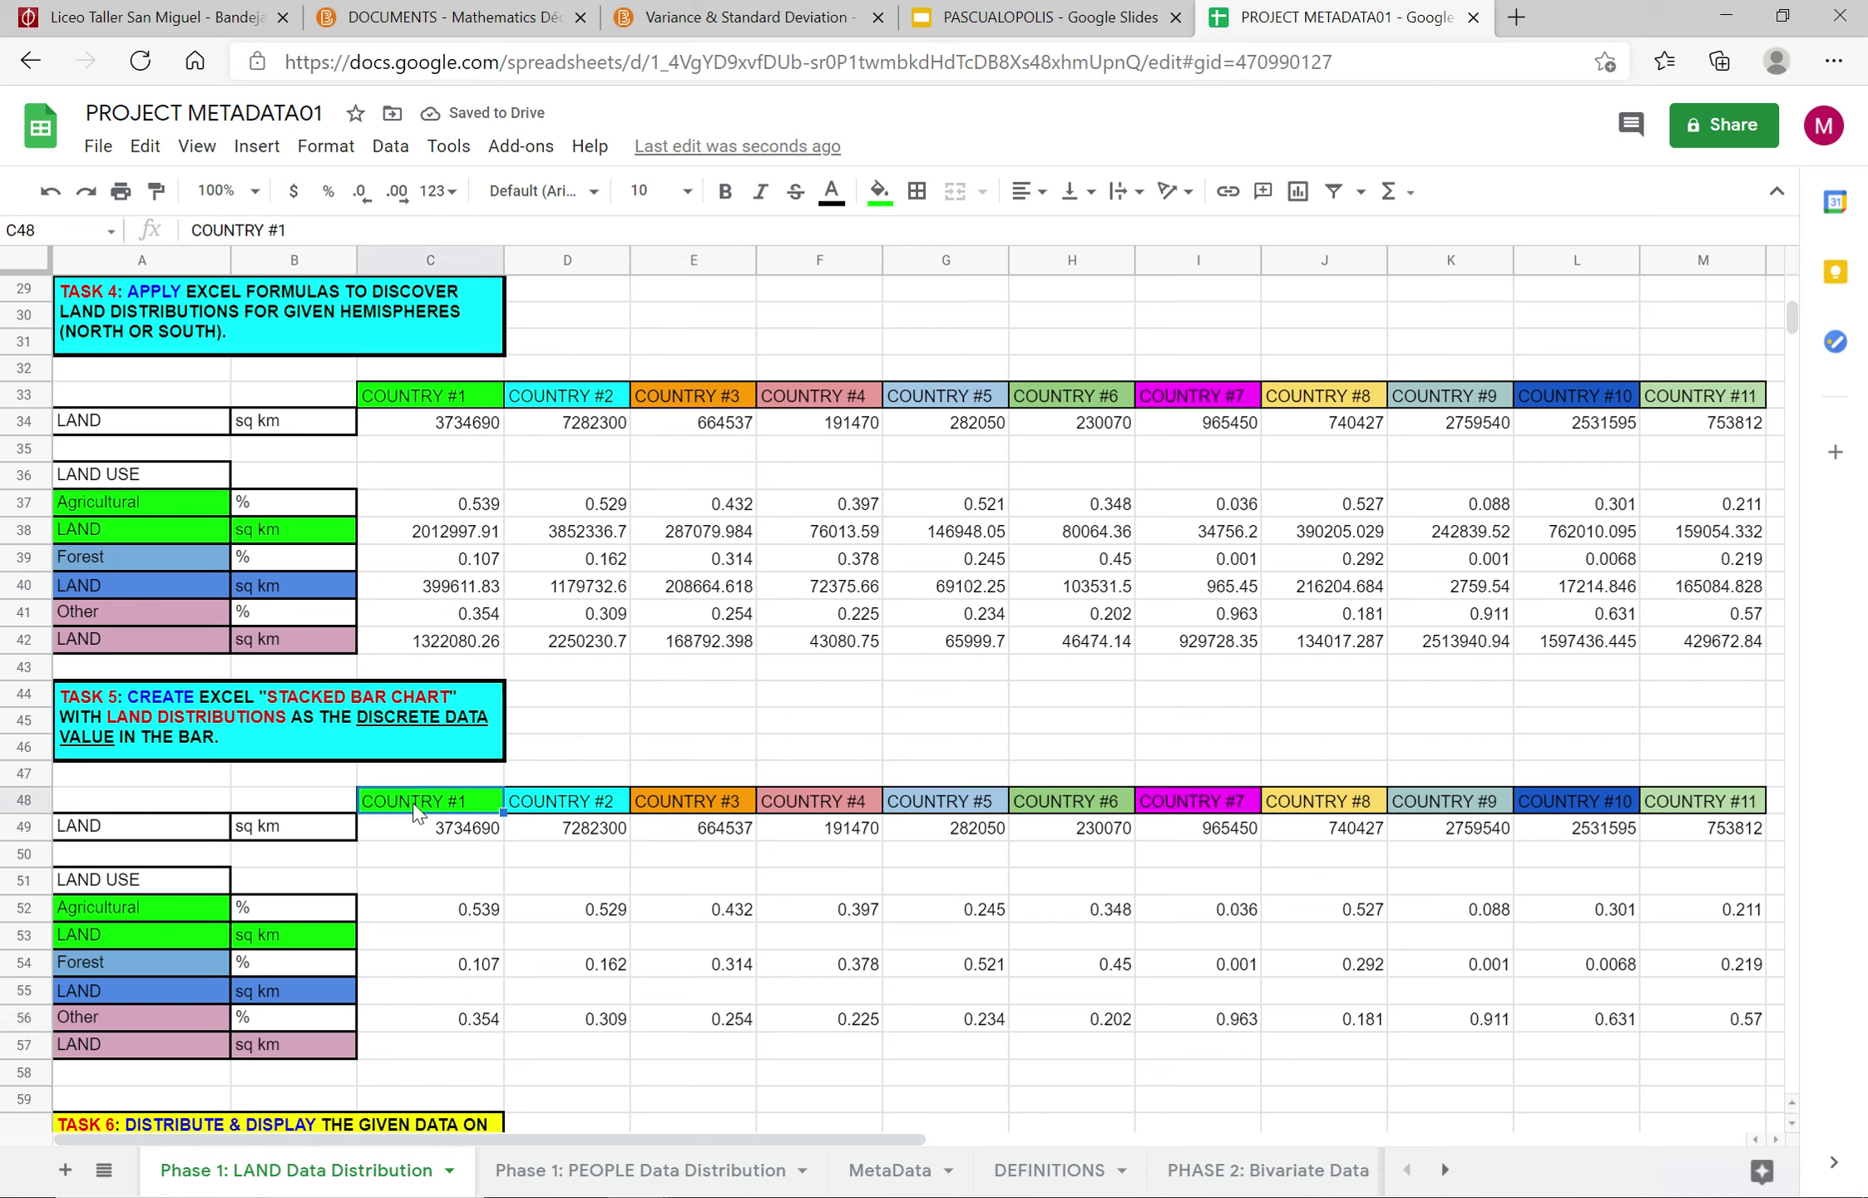
key("shift+Down")
key("shift+Down")
key("shift+Down")
key("shift+Down")
key("shift+Down")
key("shift+Down")
key("shift+Down")
key("shift+Down")
key("shift+Down")
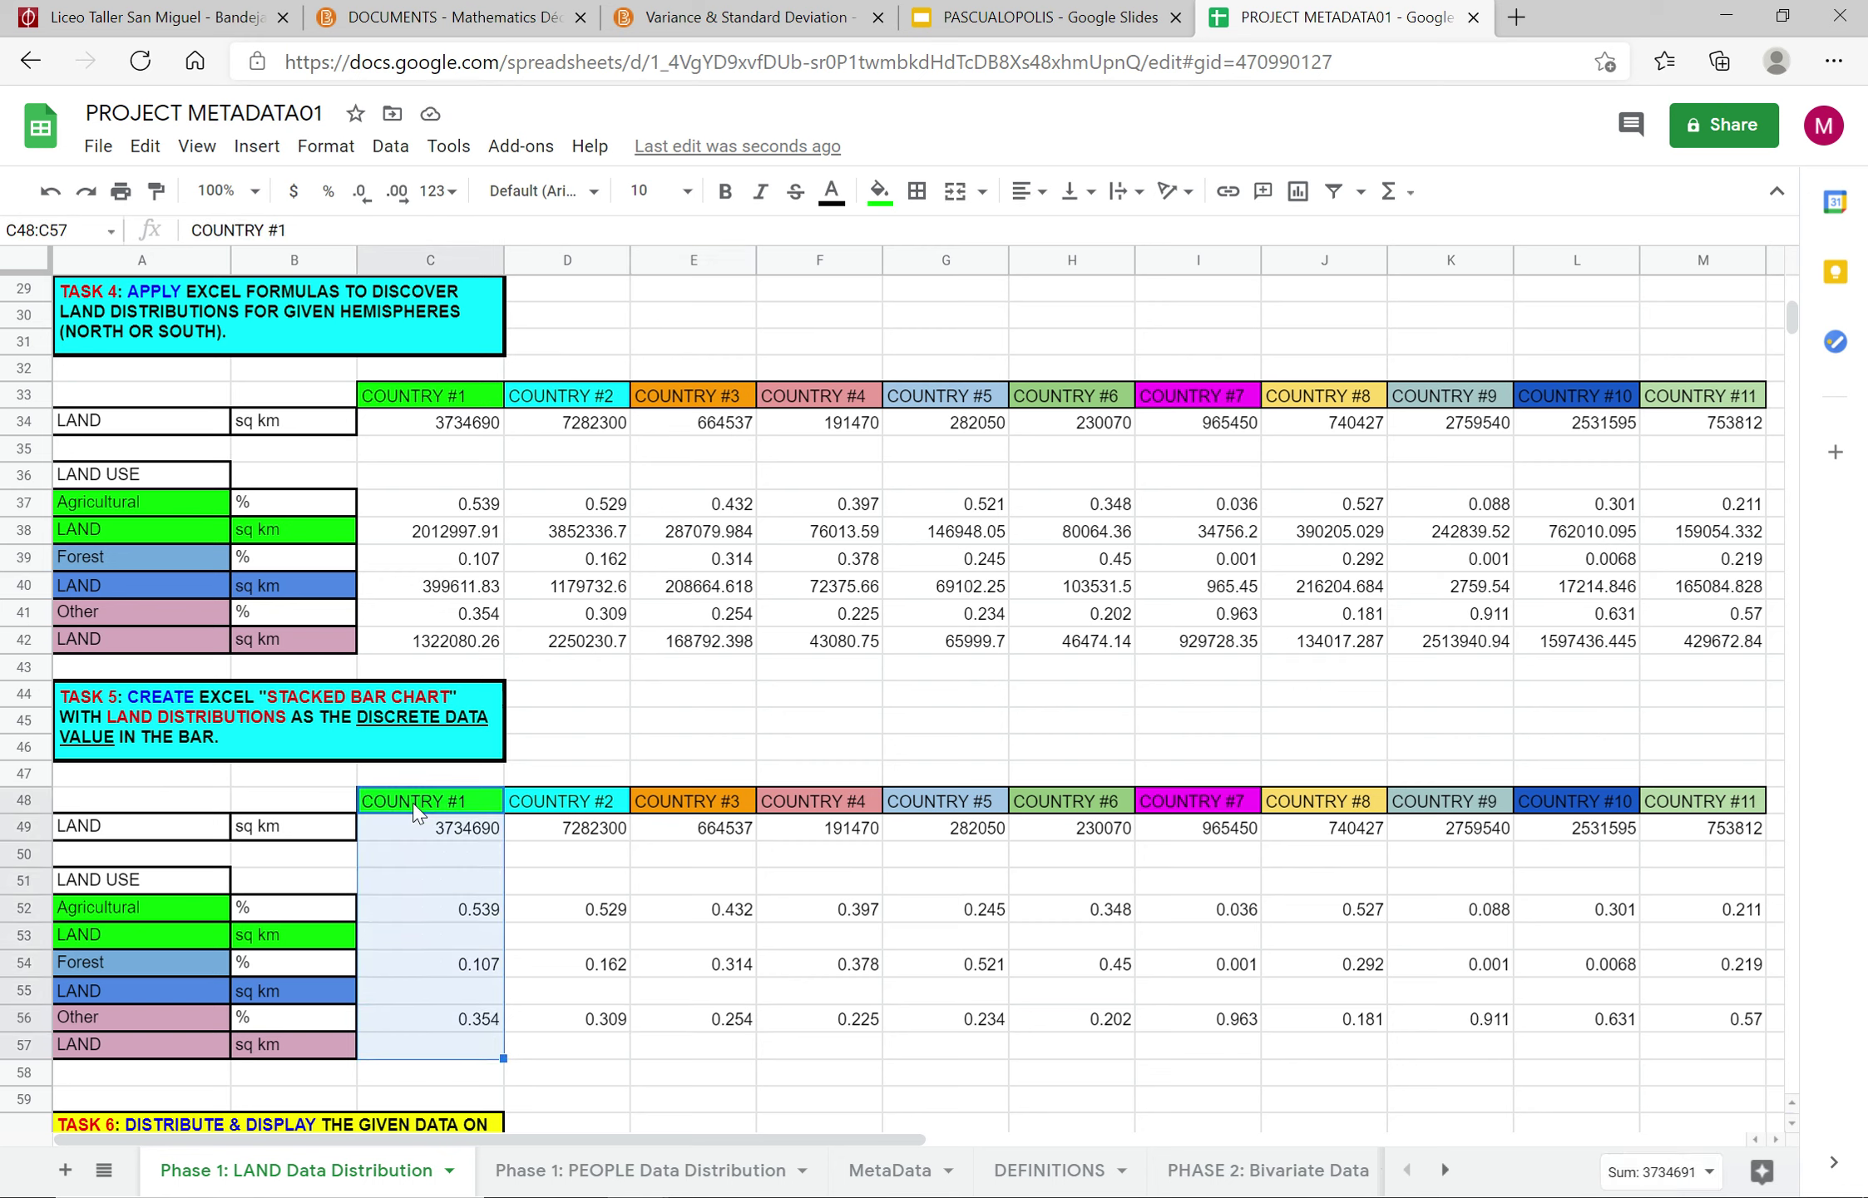
key("shift+Right")
key("shift+Right")
key("shift+Right")
key("shift+Right")
key("shift+Right")
key("shift+Right")
key("shift+Right")
key("shift+Right")
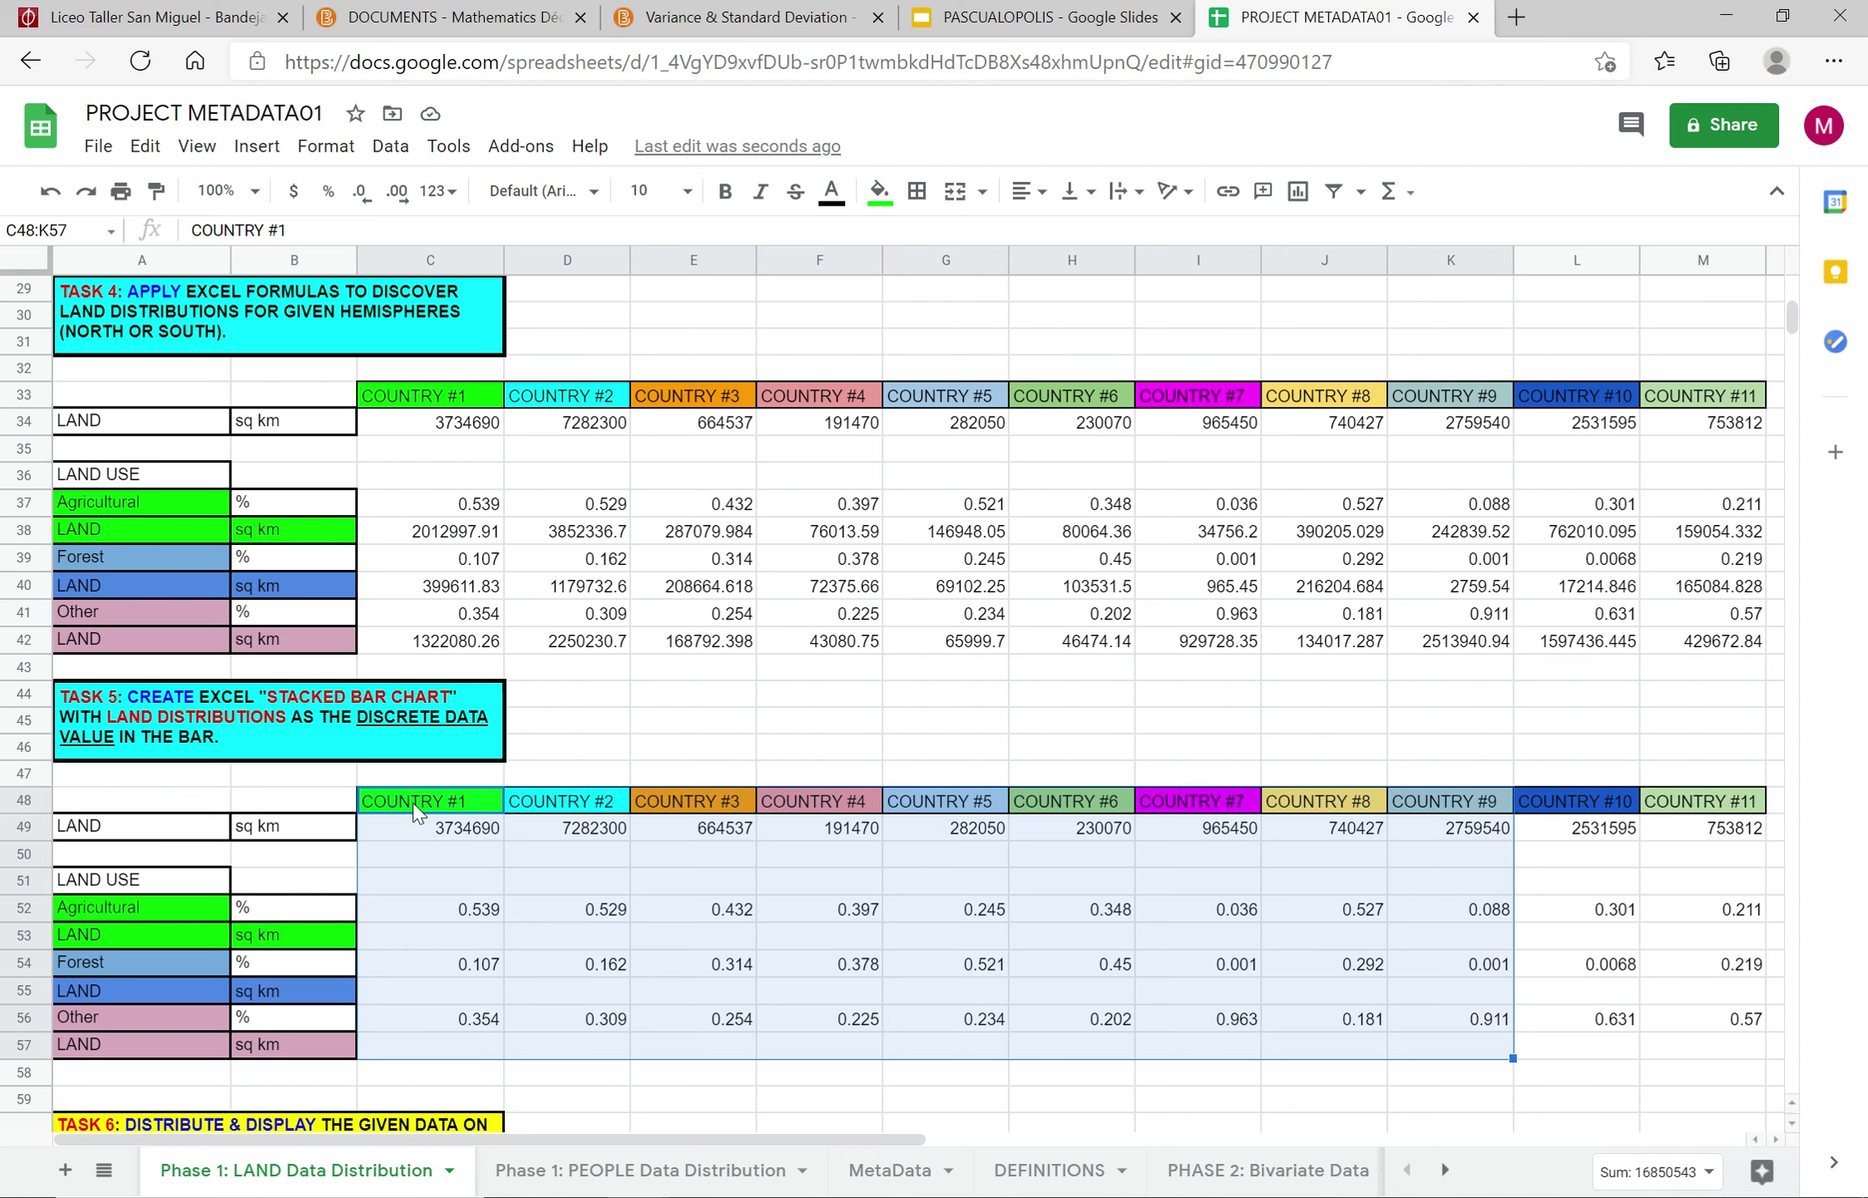
key("Down")
key("Down")
key("Down")
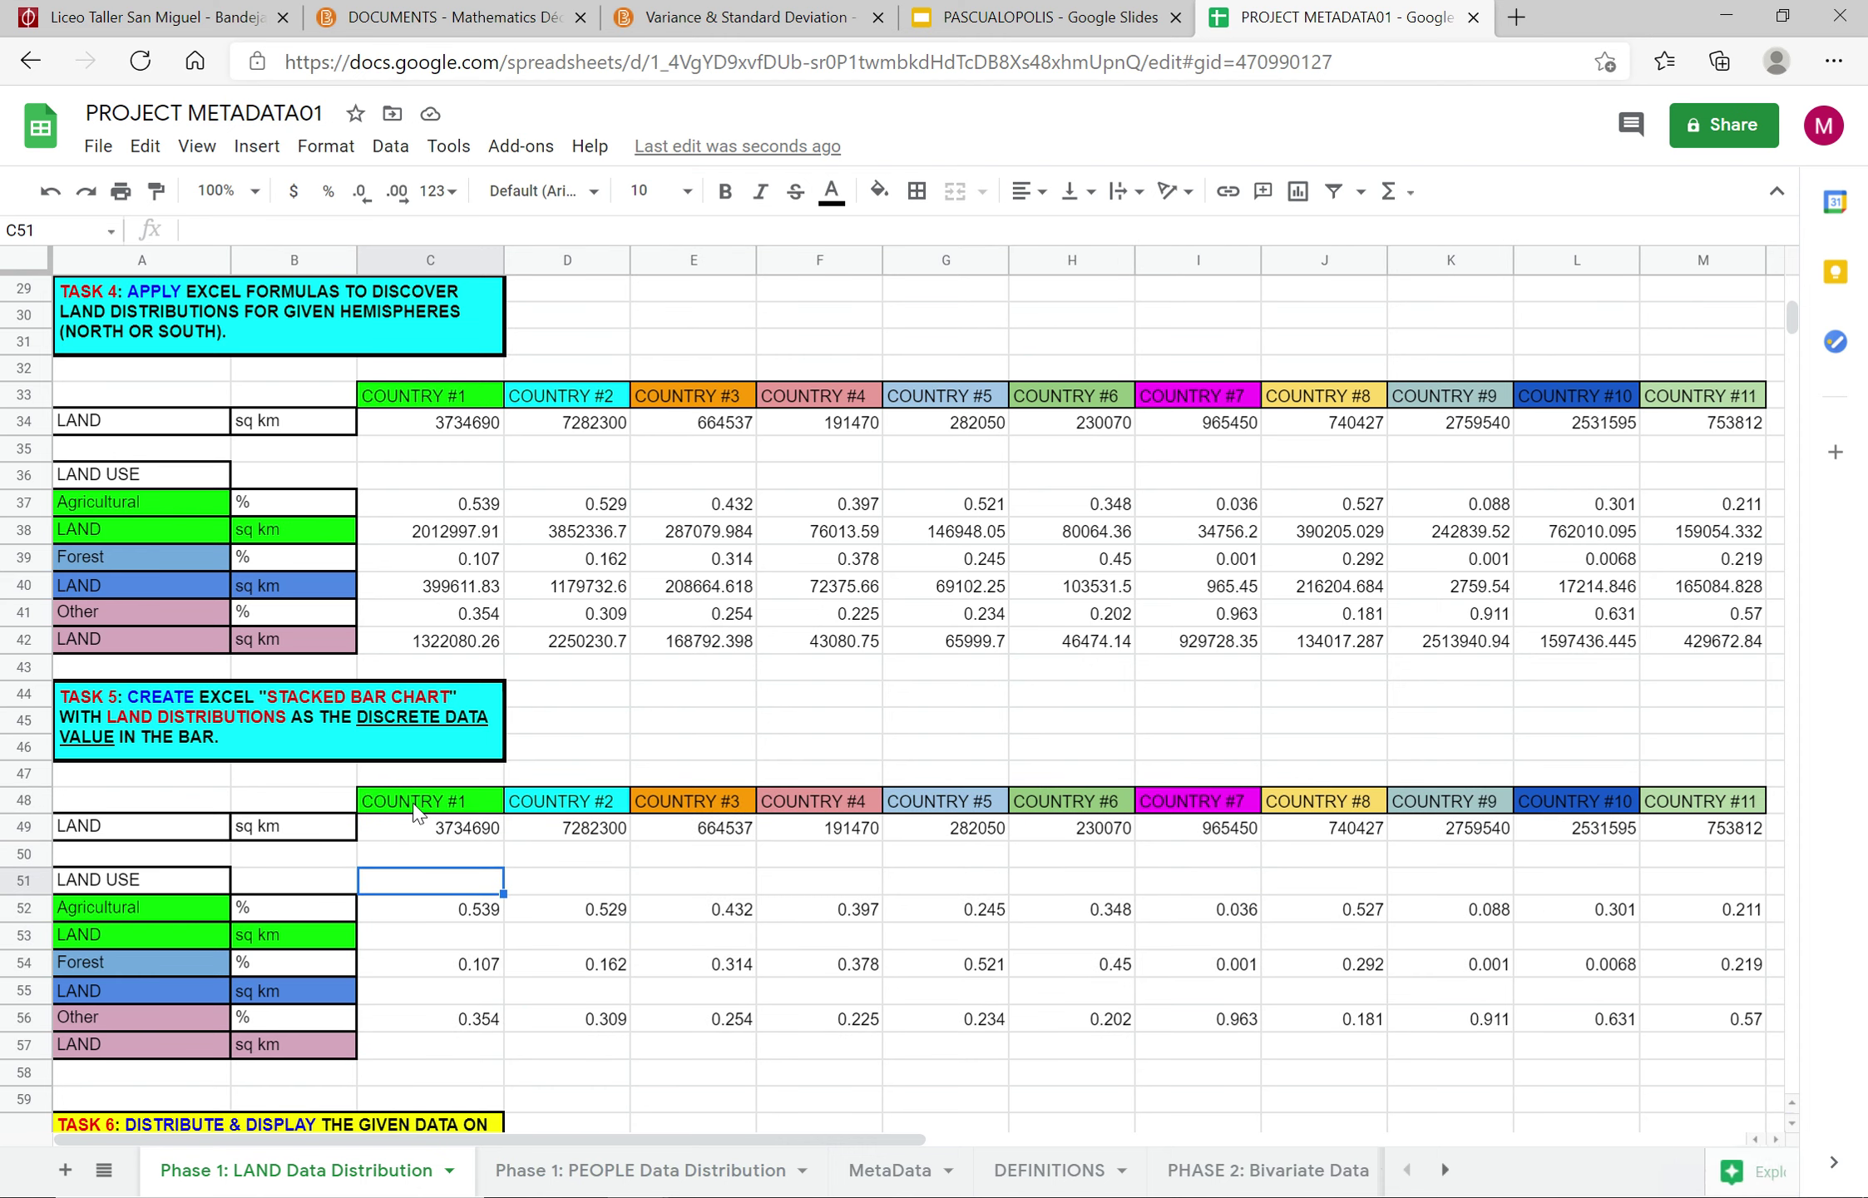
key("shift+Down")
key("shift+Down")
key("shift+Down")
key("shift+Down")
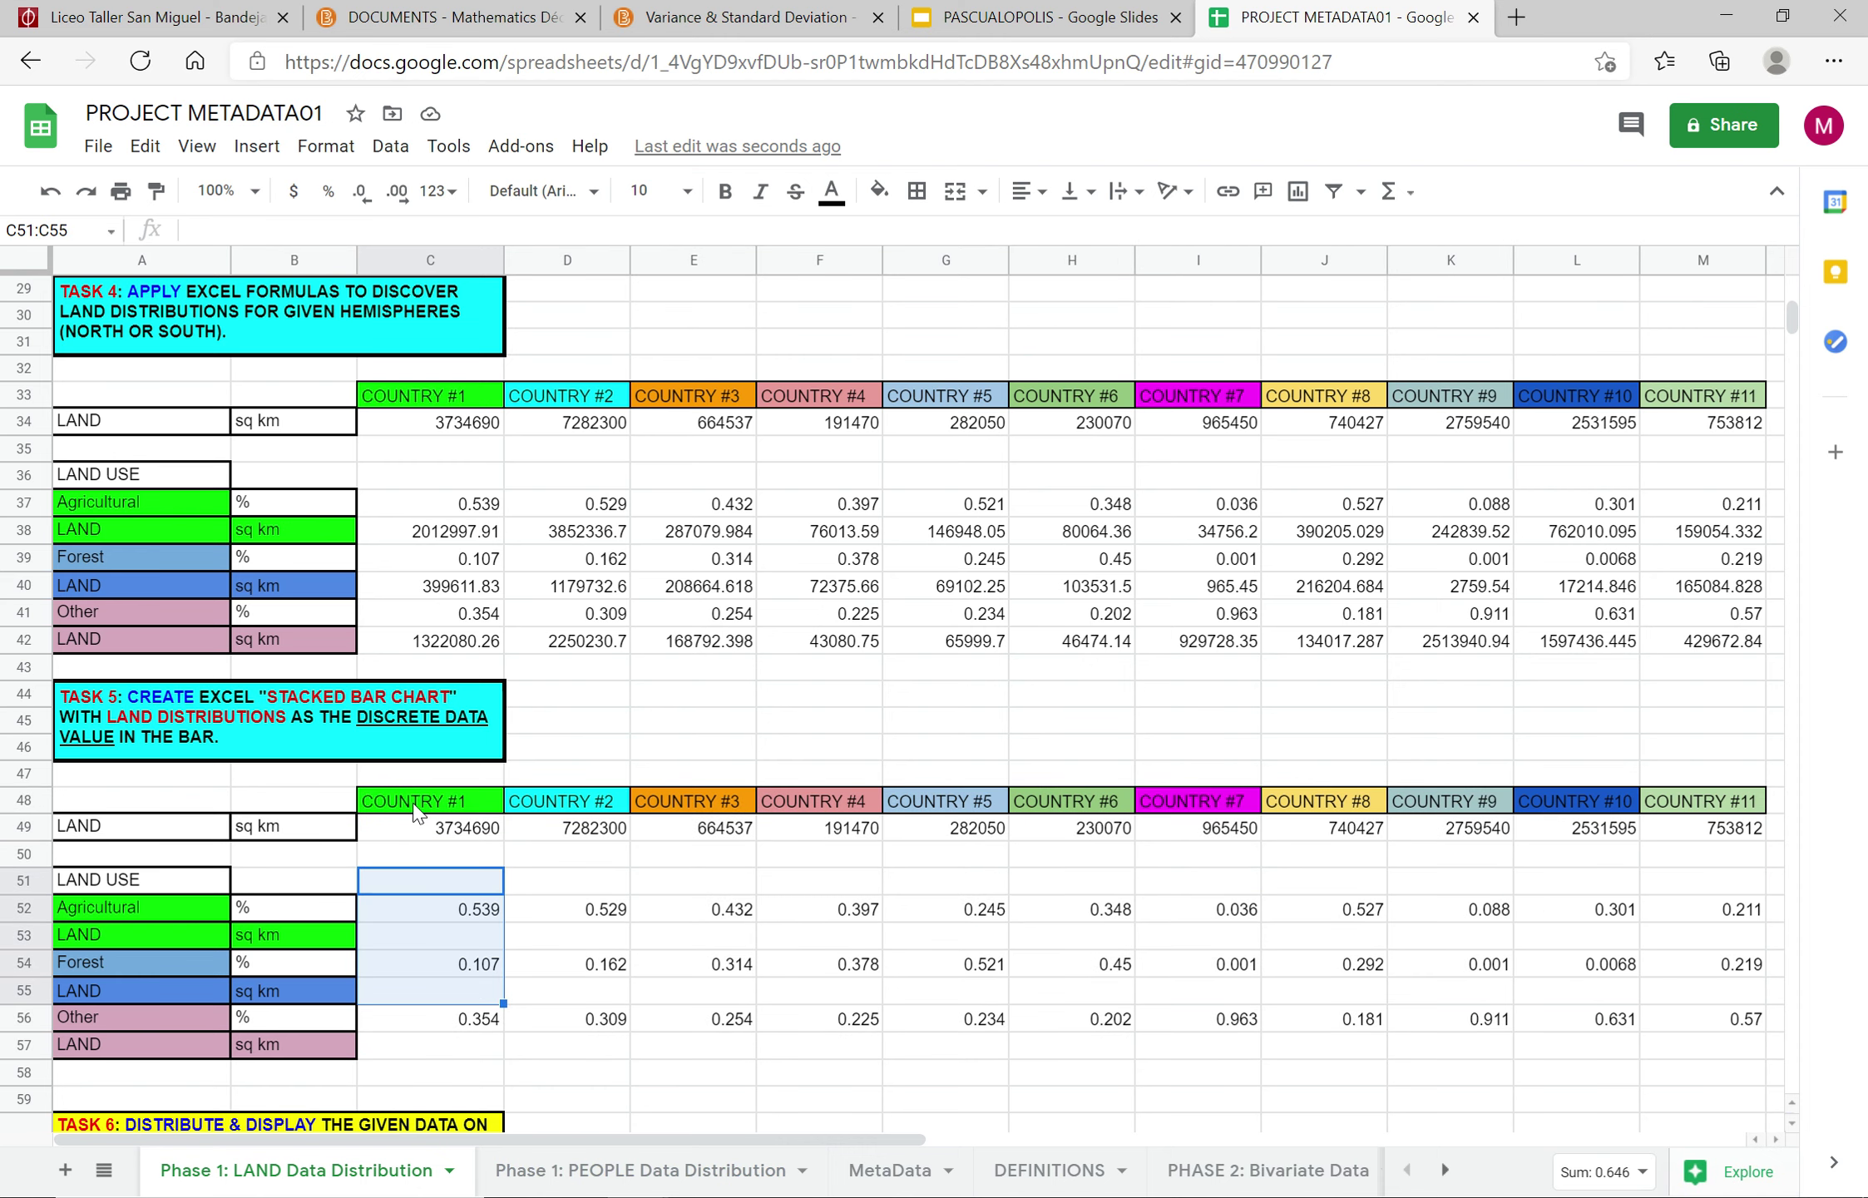
key("shift+Down")
Step: Clear the land totals in C49:M49 and reselect the table from C48
left_click(455, 832)
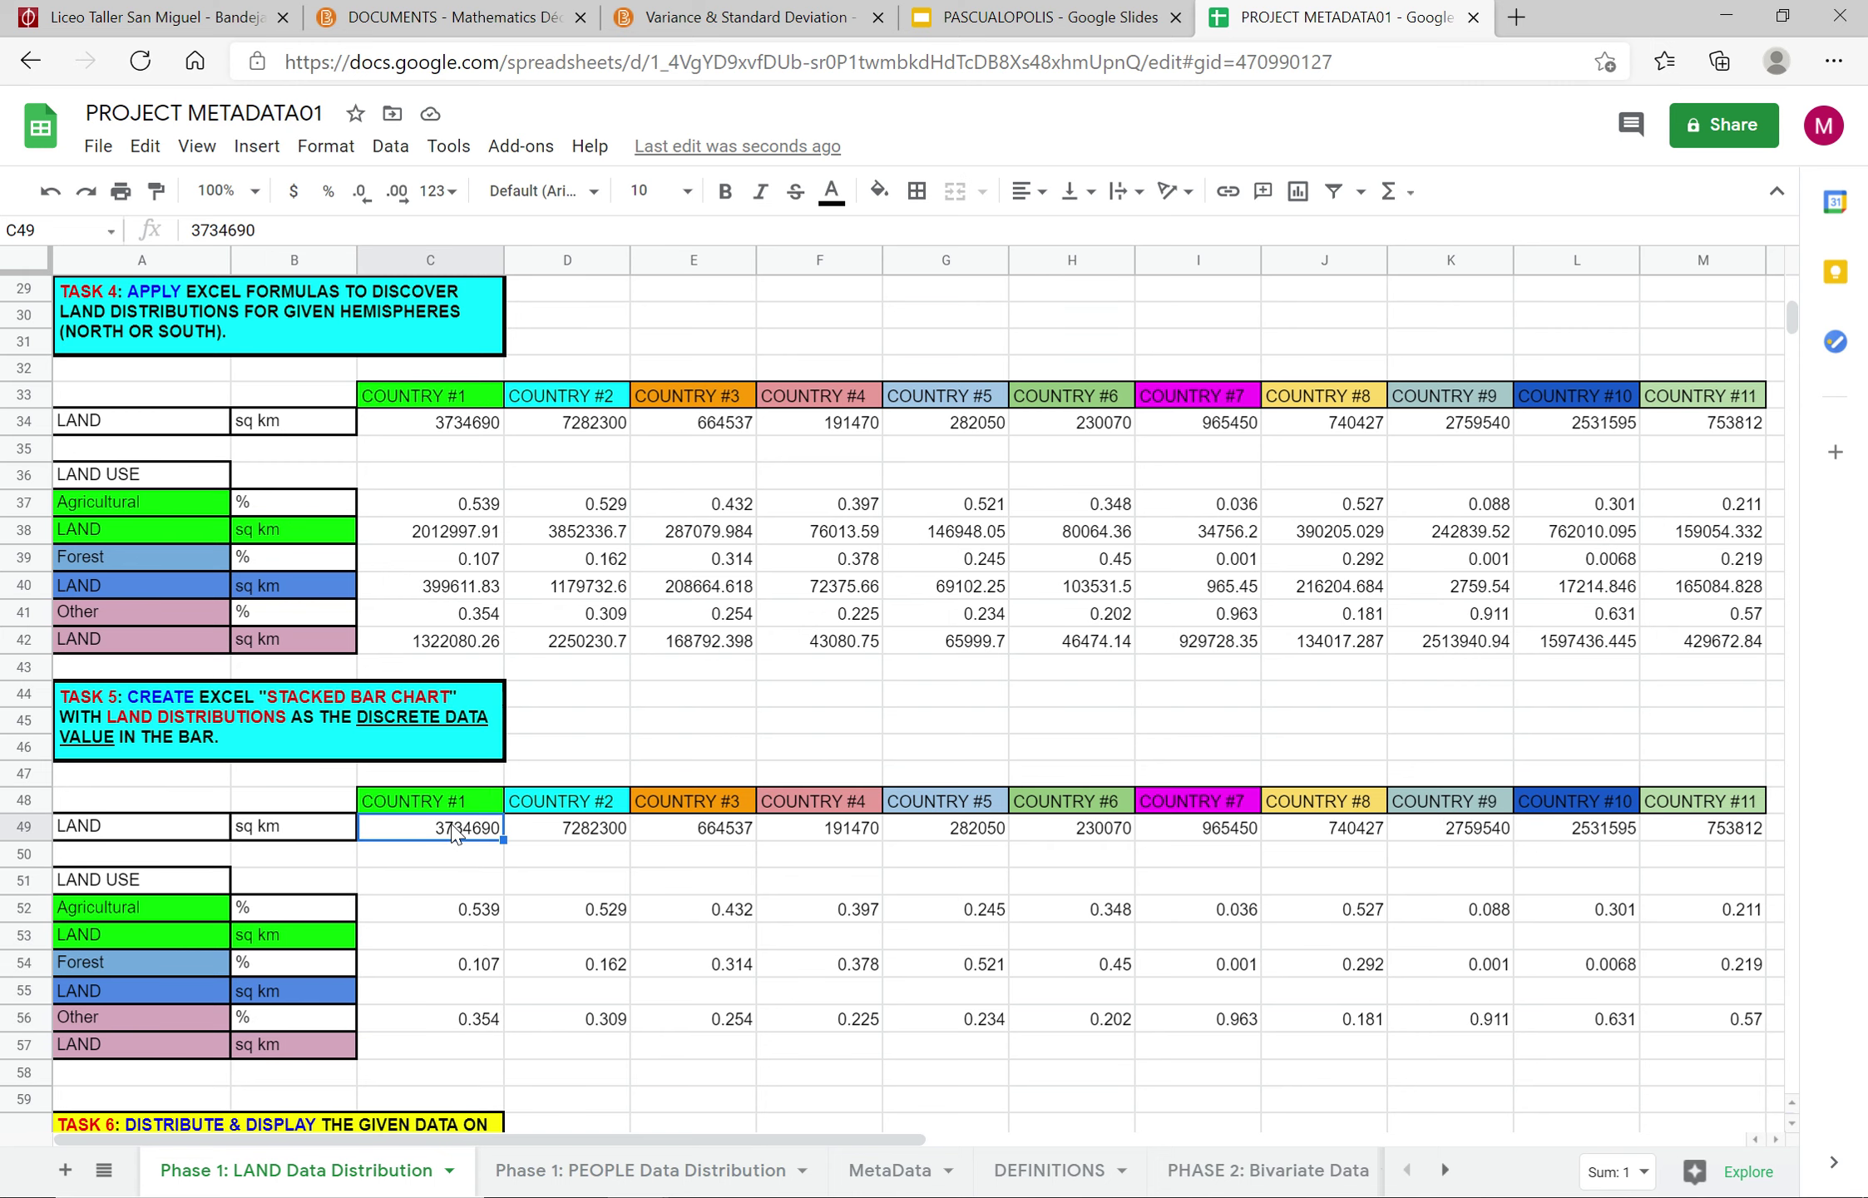
key("shift+Right")
key("shift+Right")
key("shift+Right")
key("shift+Right")
key("shift+Right")
key("shift+Right")
key("shift+Right")
key("shift+Right")
key("shift+Right")
key("shift+Right")
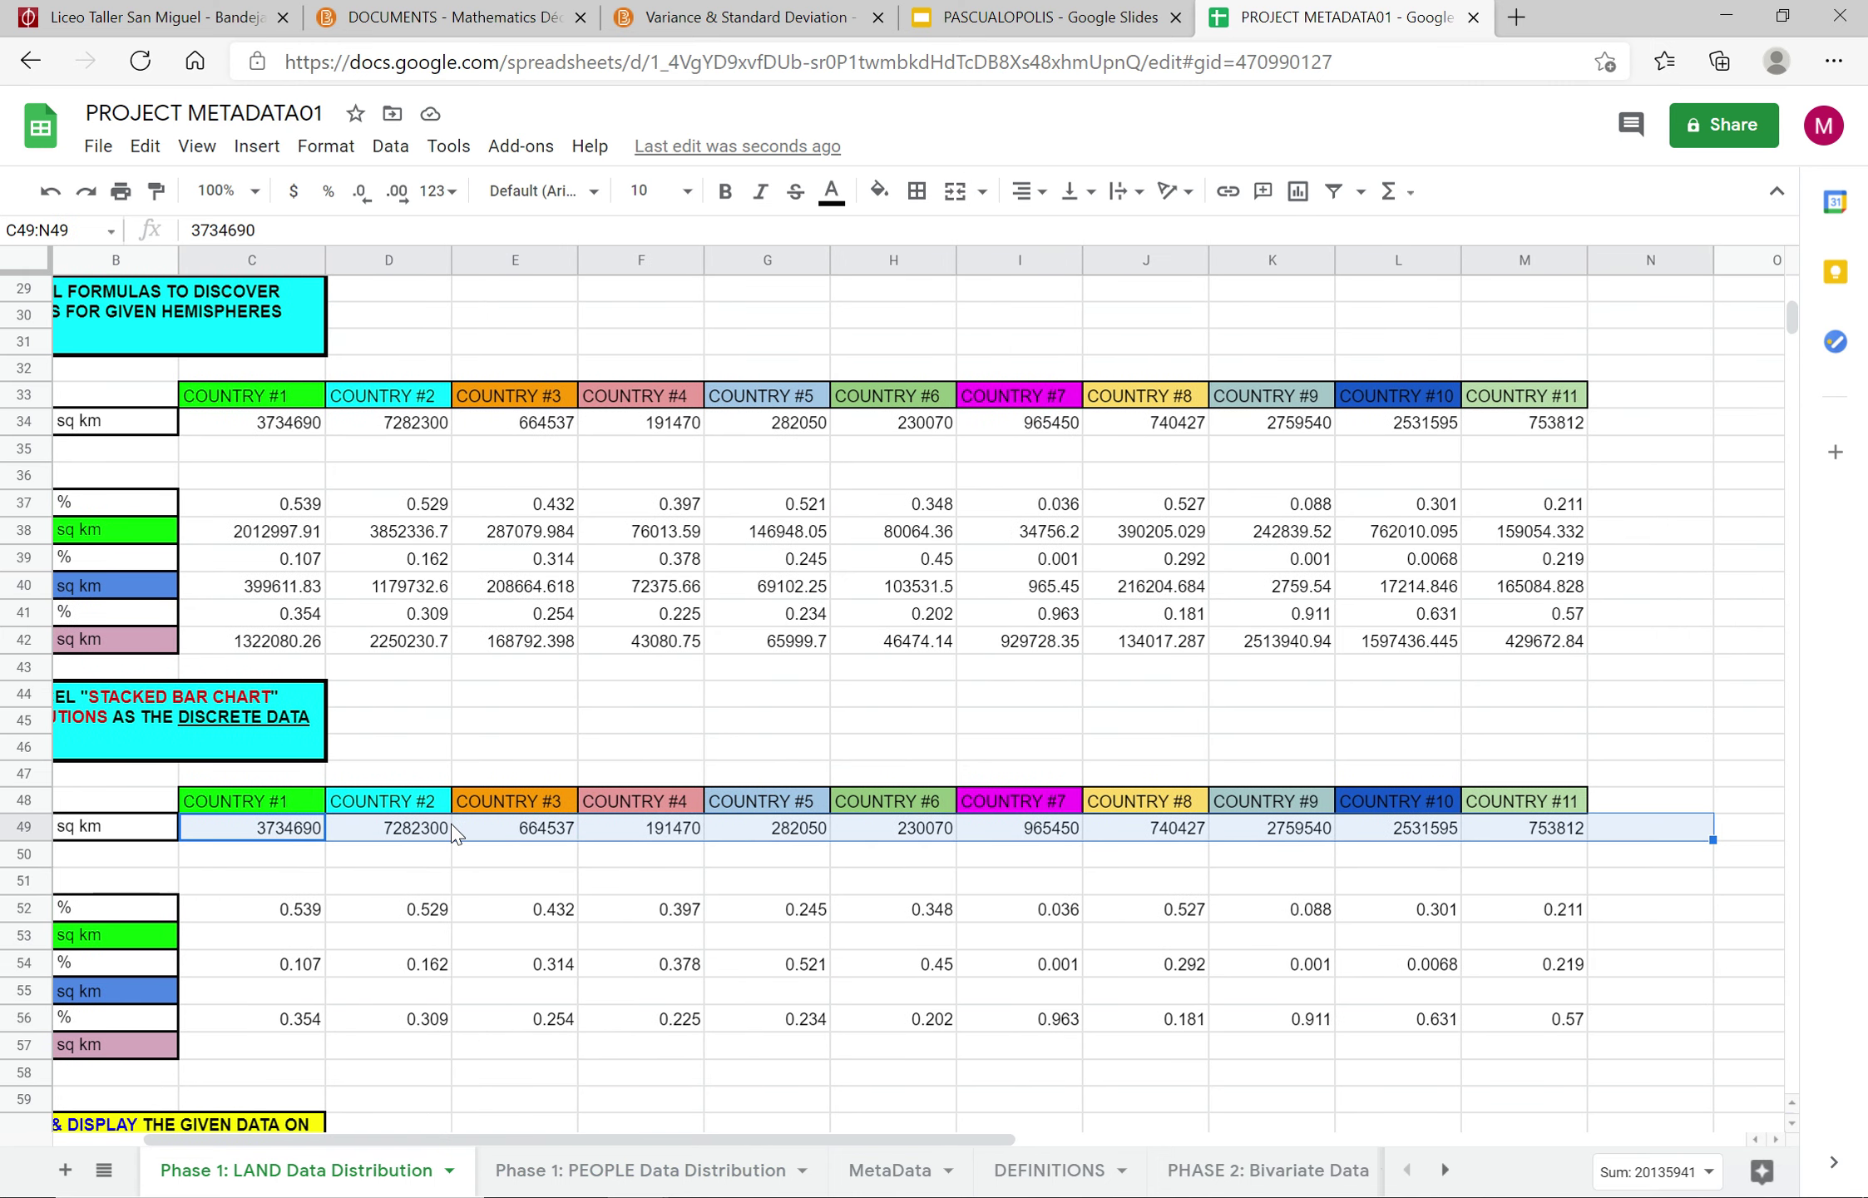
key("Delete")
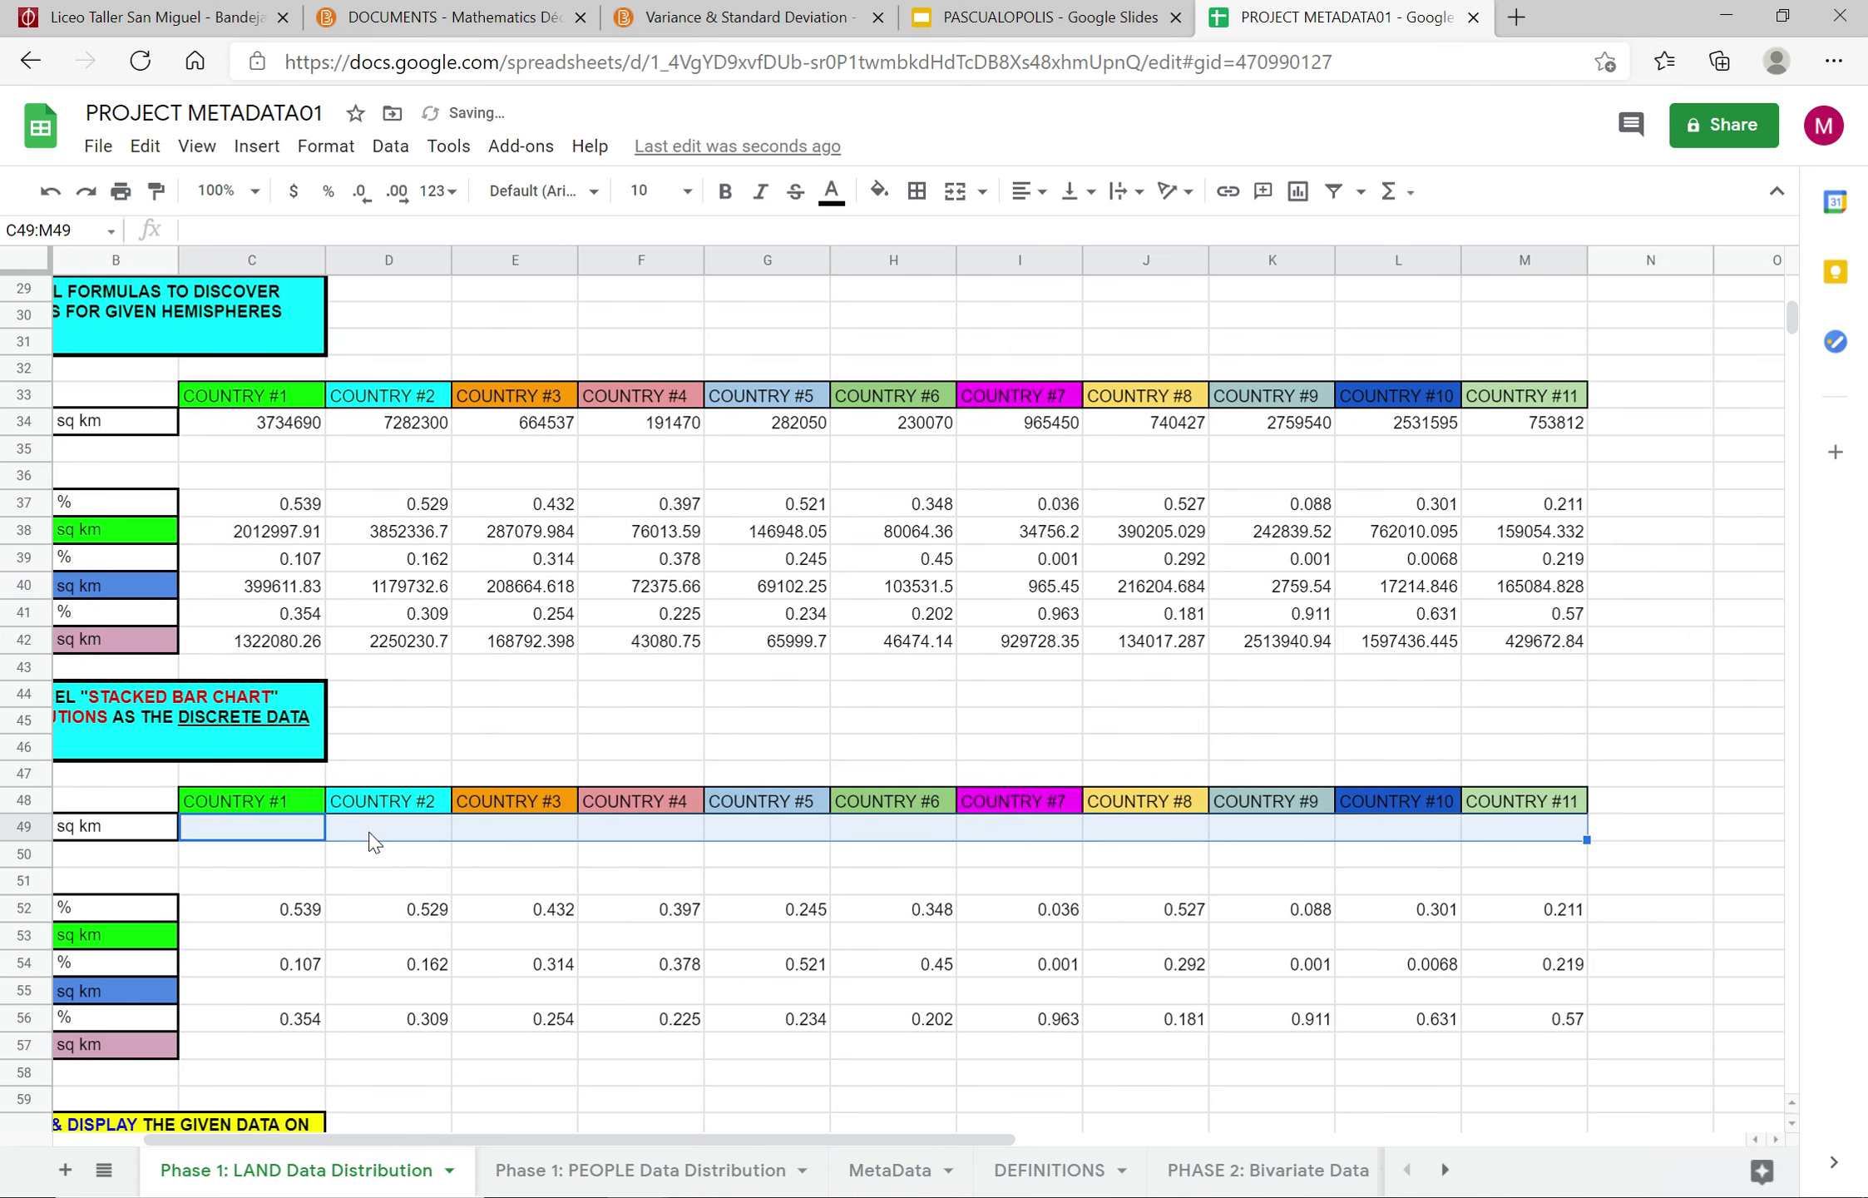
left_click(280, 809)
key("shift+Down")
key("shift+Down")
key("shift+Down")
key("shift+Down")
key("shift+Down")
key("shift+Down")
key("shift+Down")
key("shift+Down")
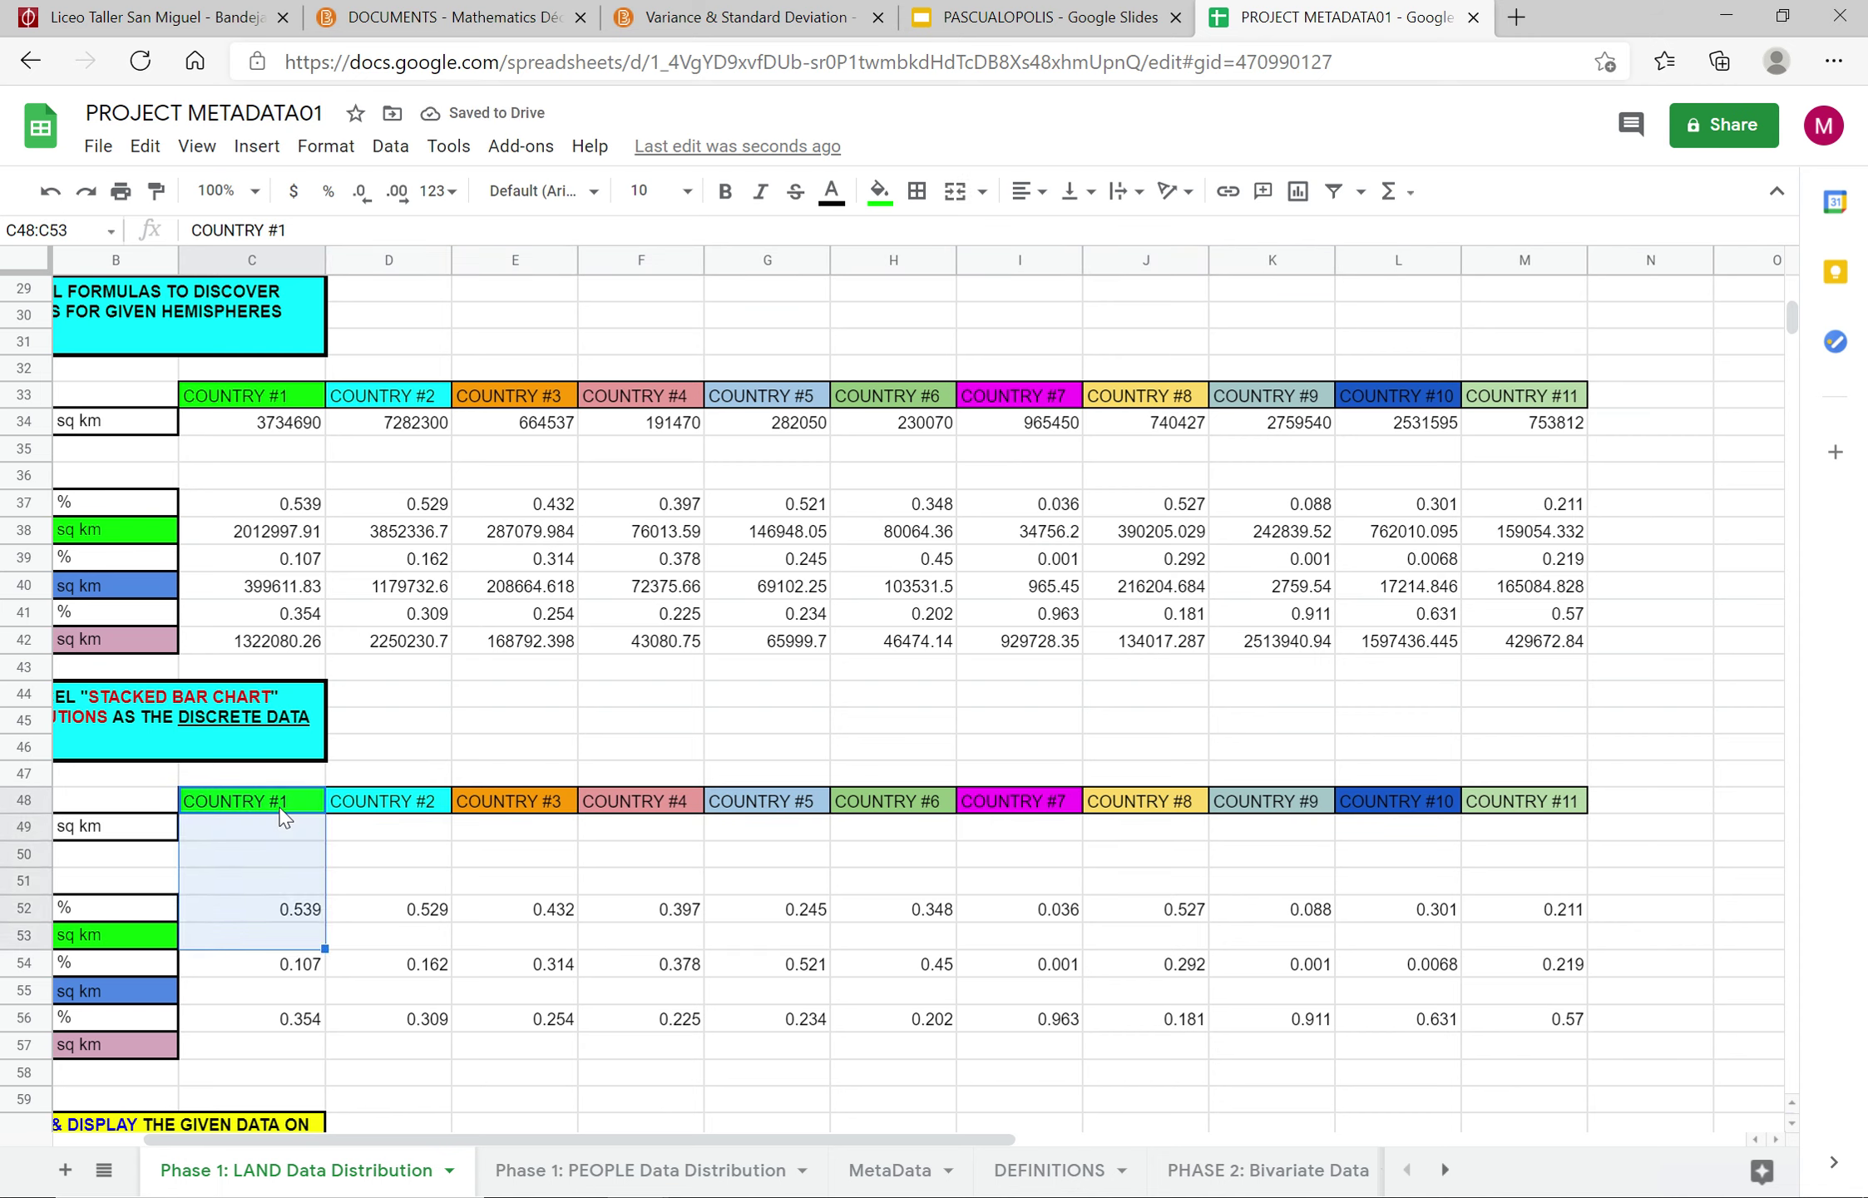
key("shift+Down")
Step: Insert a chart from C48:M57 with rows and columns switched so each country is a column
key("shift+Right")
key("shift+Right")
key("shift+Right")
key("shift+Right")
key("shift+Right")
key("shift+Right")
key("shift+Right")
key("shift+Right")
key("shift+Right")
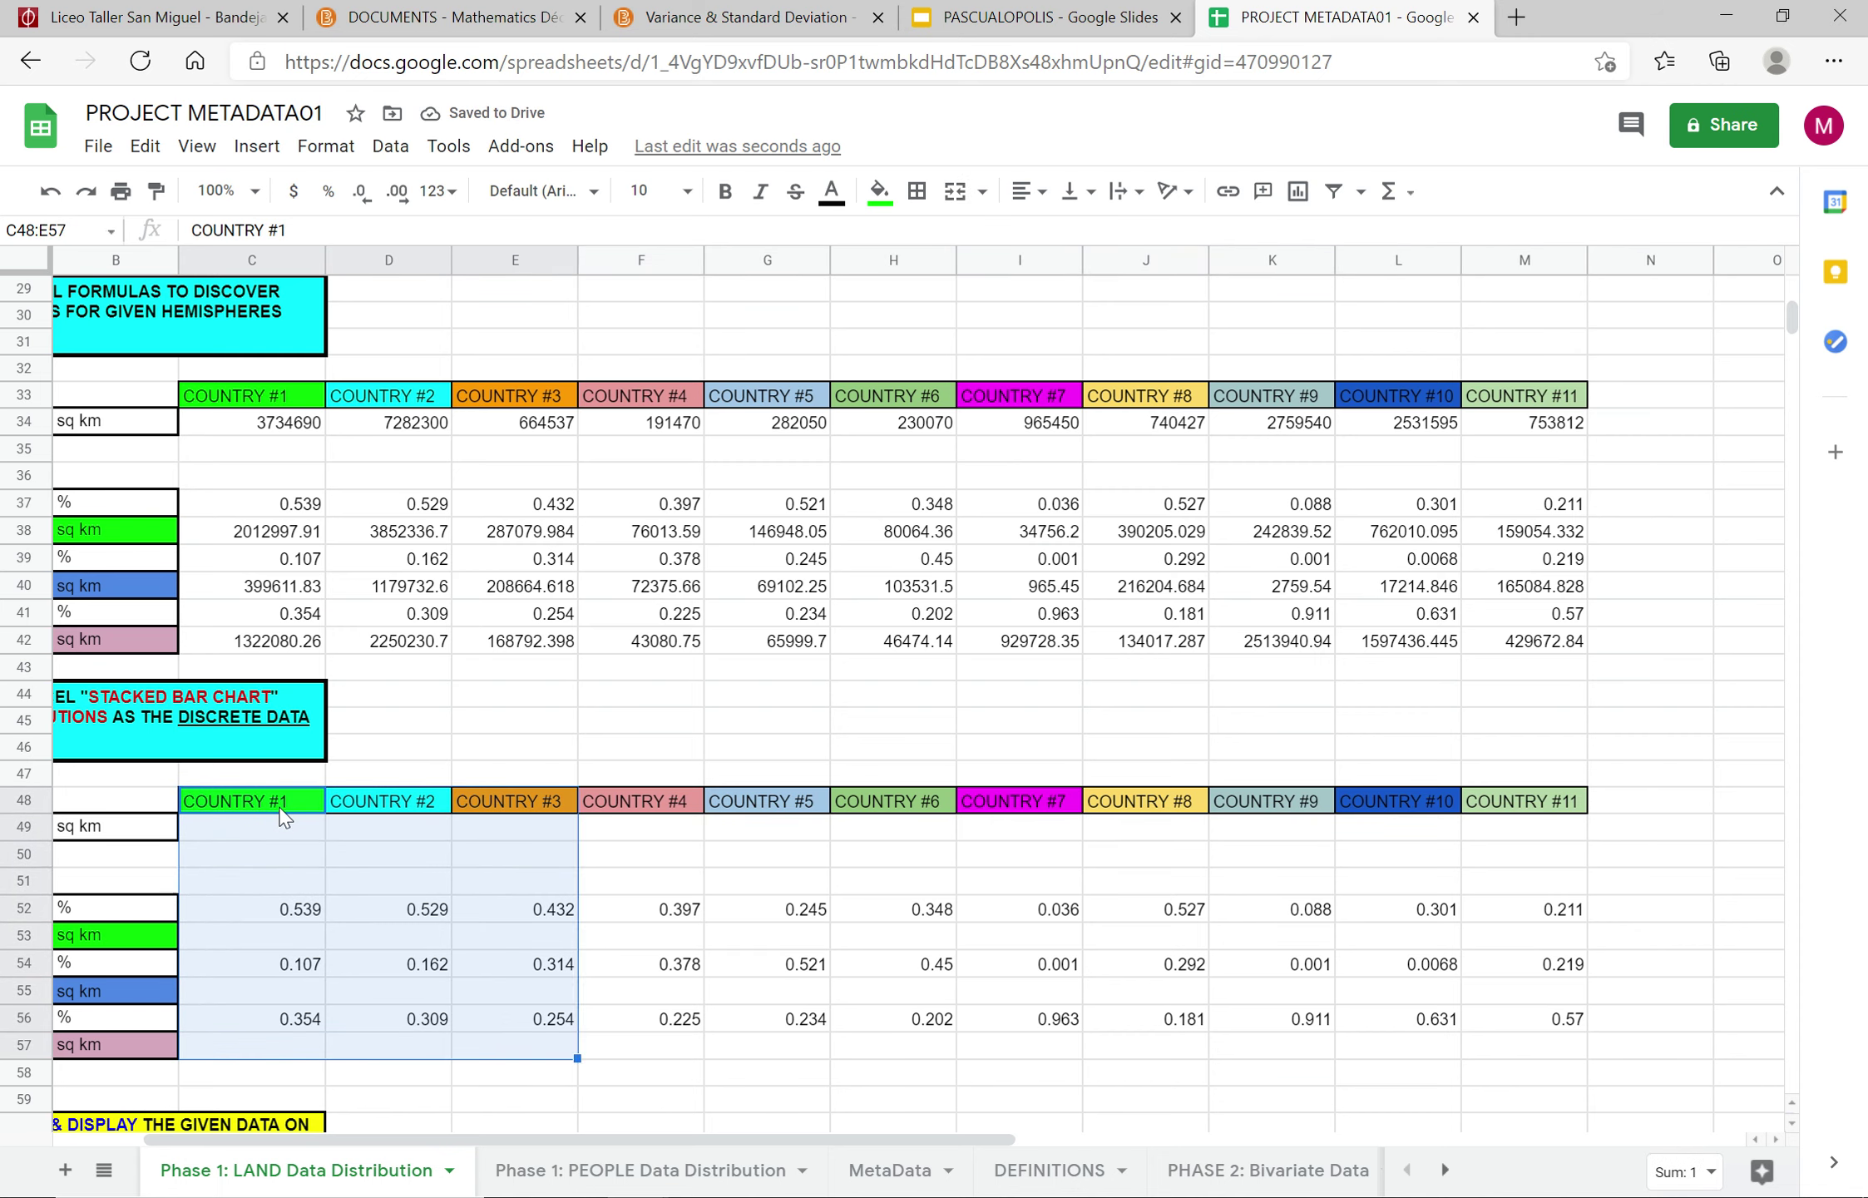
key("shift+Right")
key("shift+Right")
key("shift+Left")
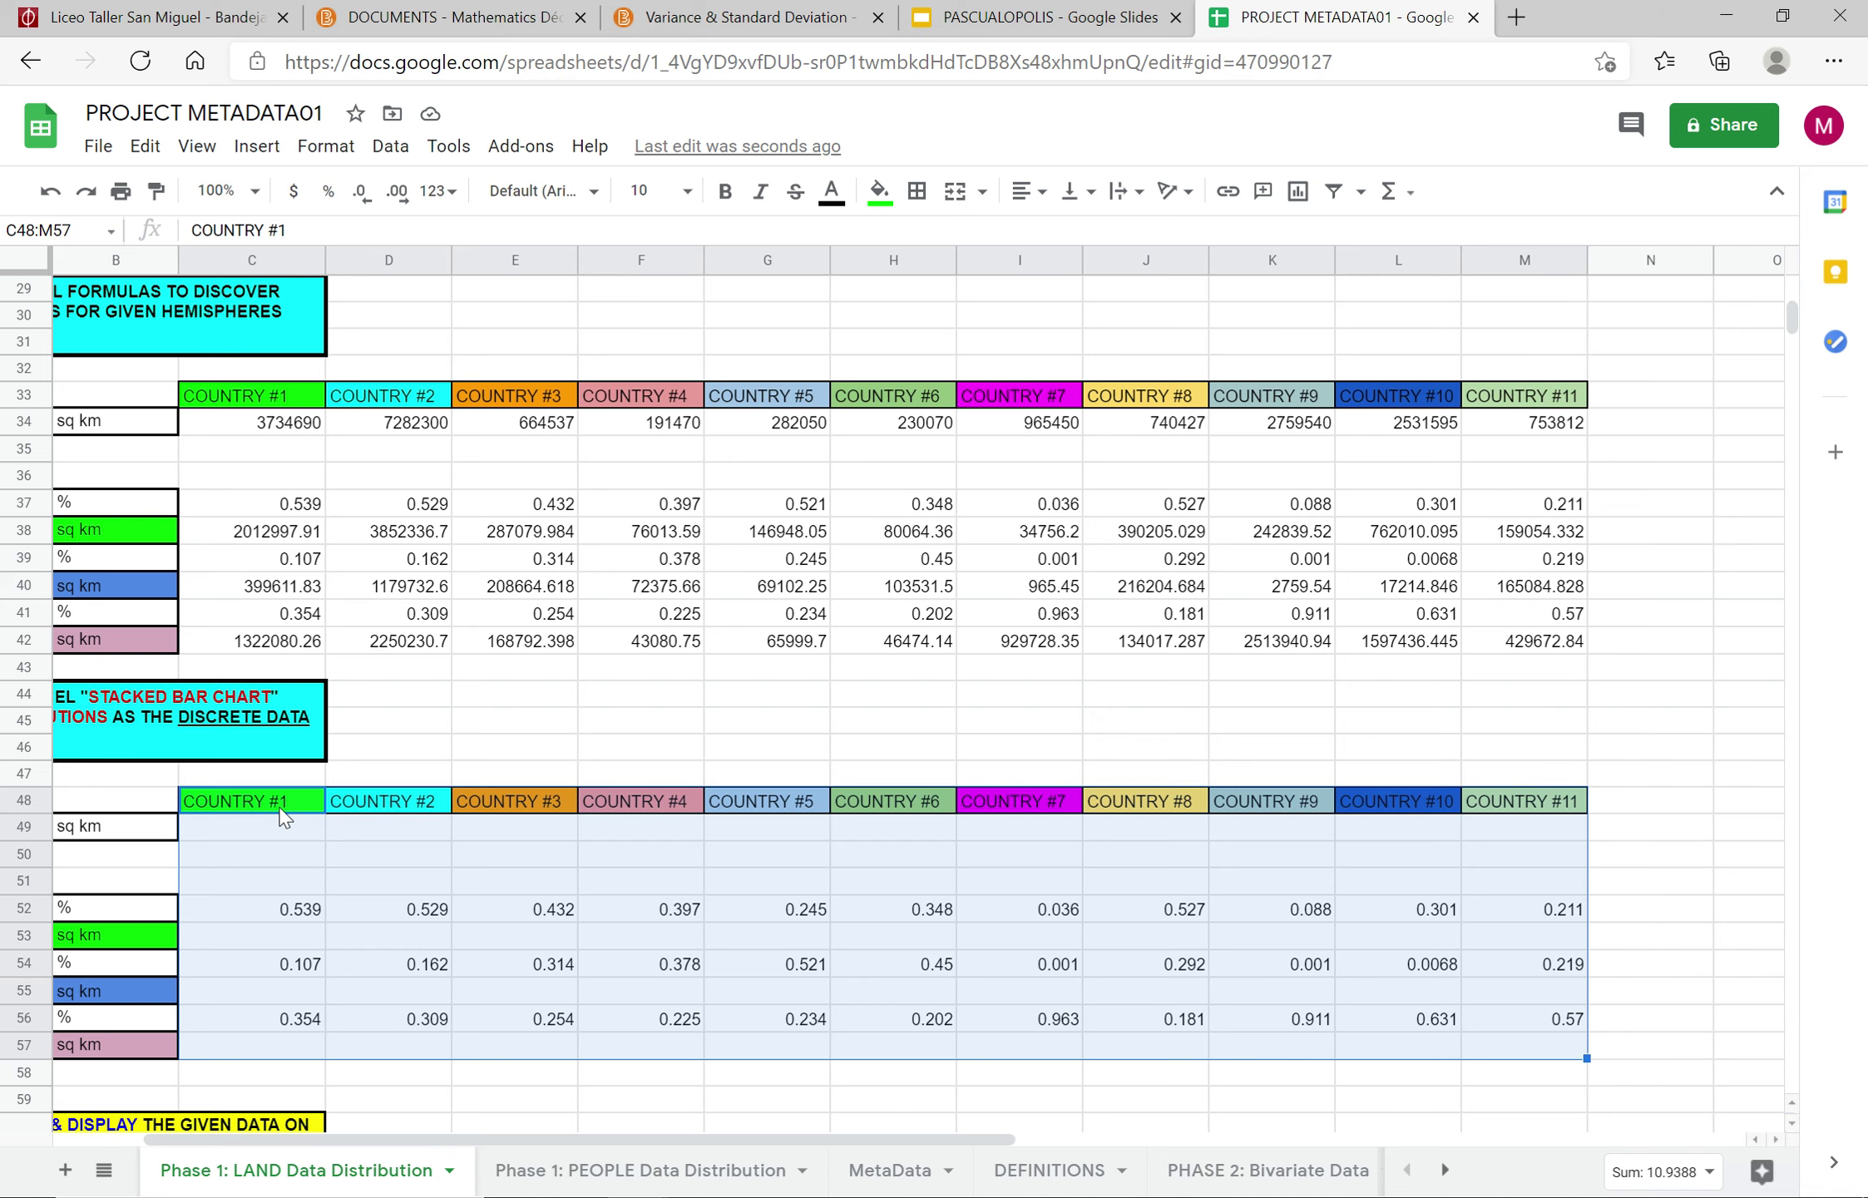
left_click(1297, 192)
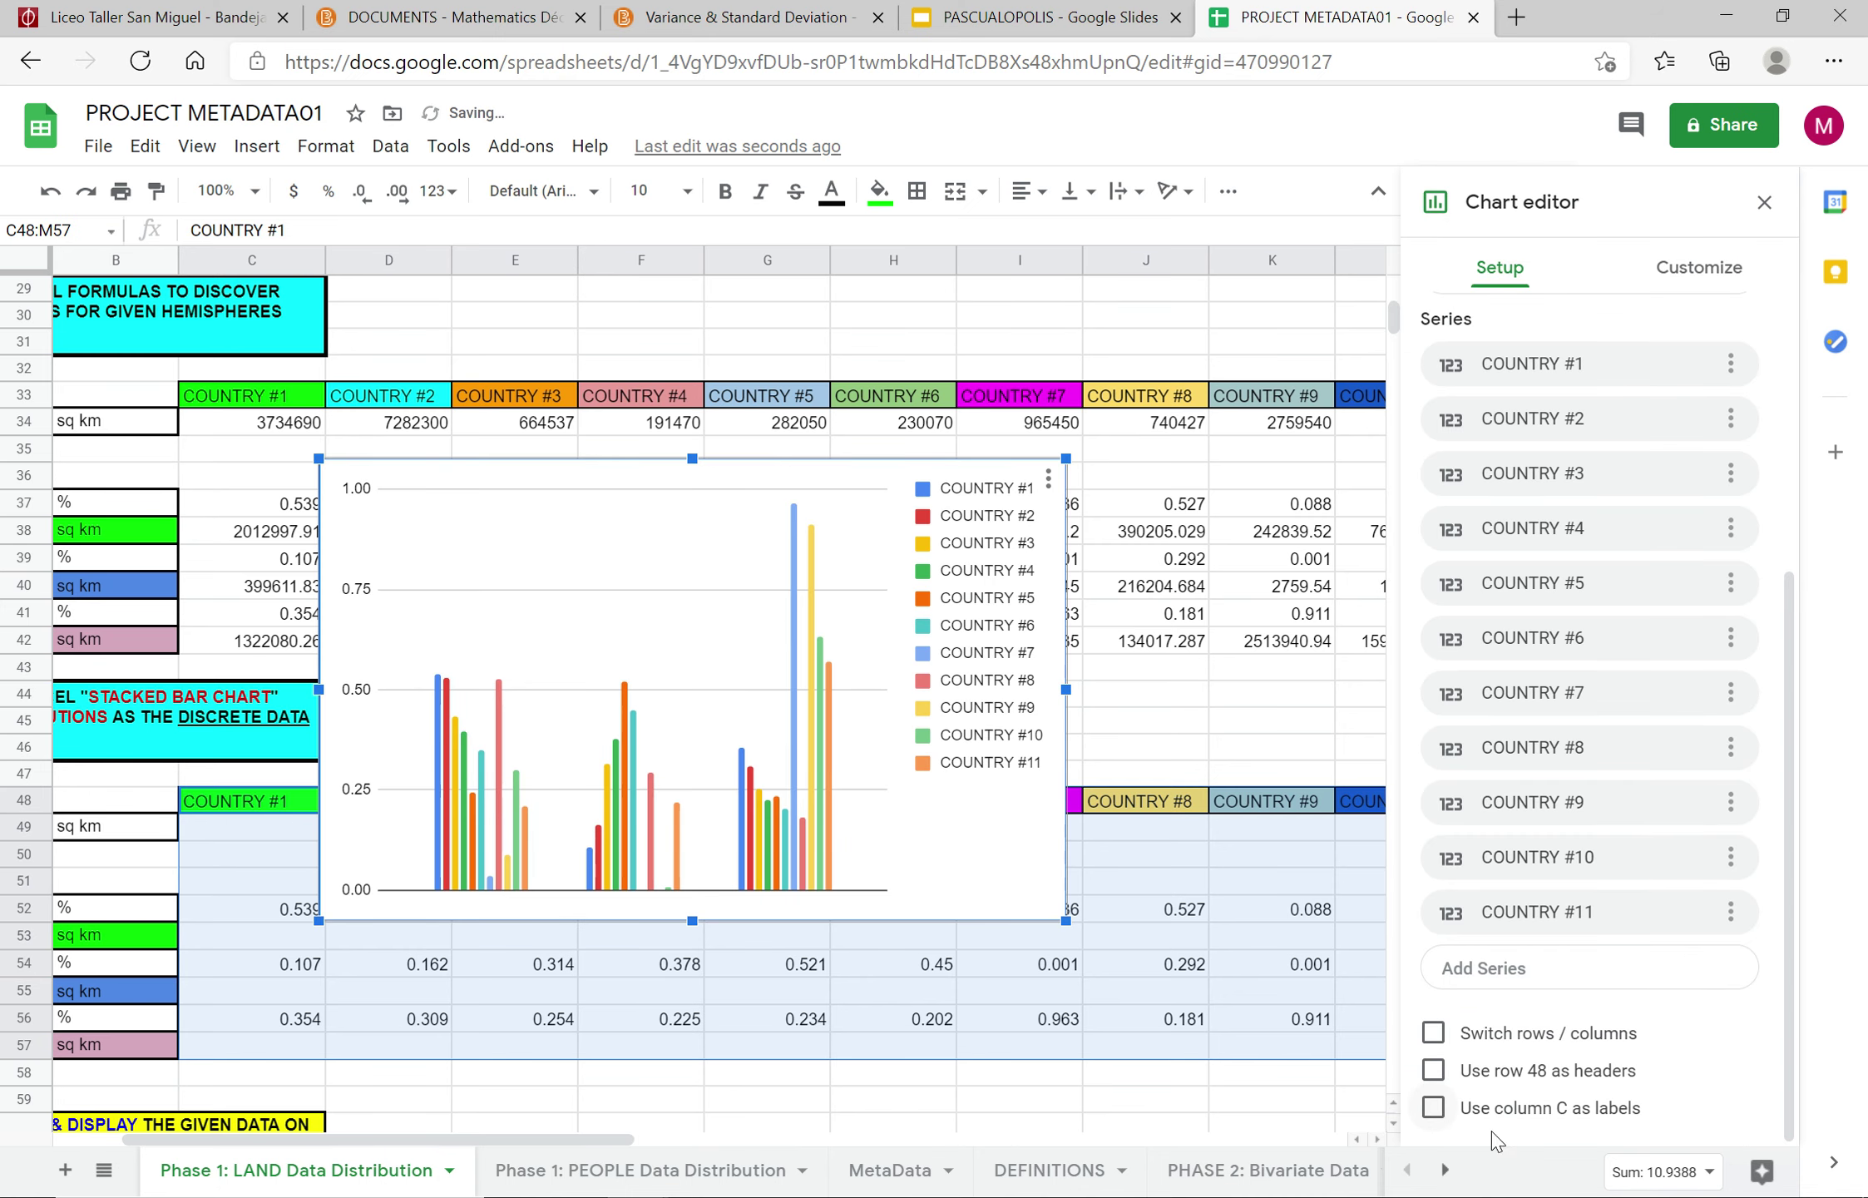
left_click(1492, 1035)
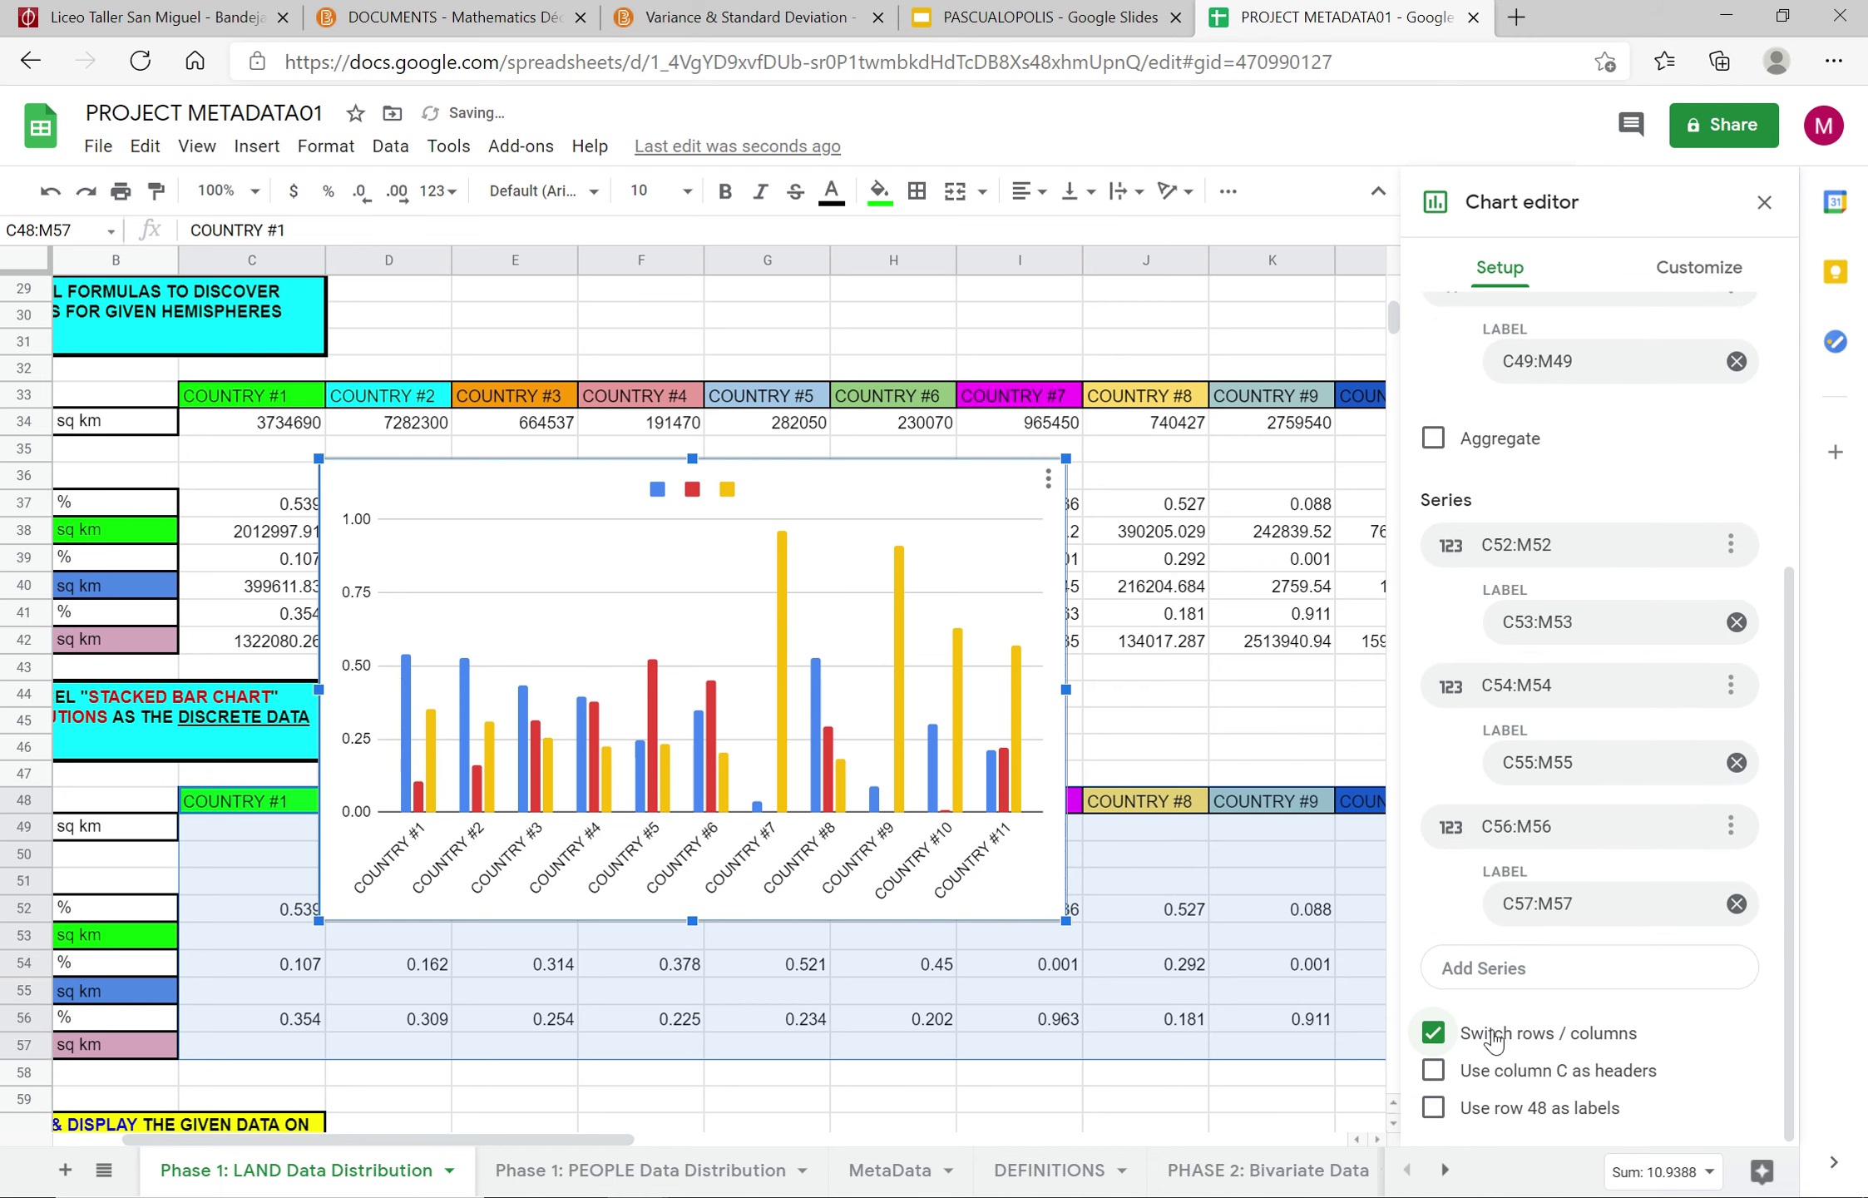
Step: Change it to a 100% stacked column chart and move it right over the table
scroll(1590, 378, "up", 5)
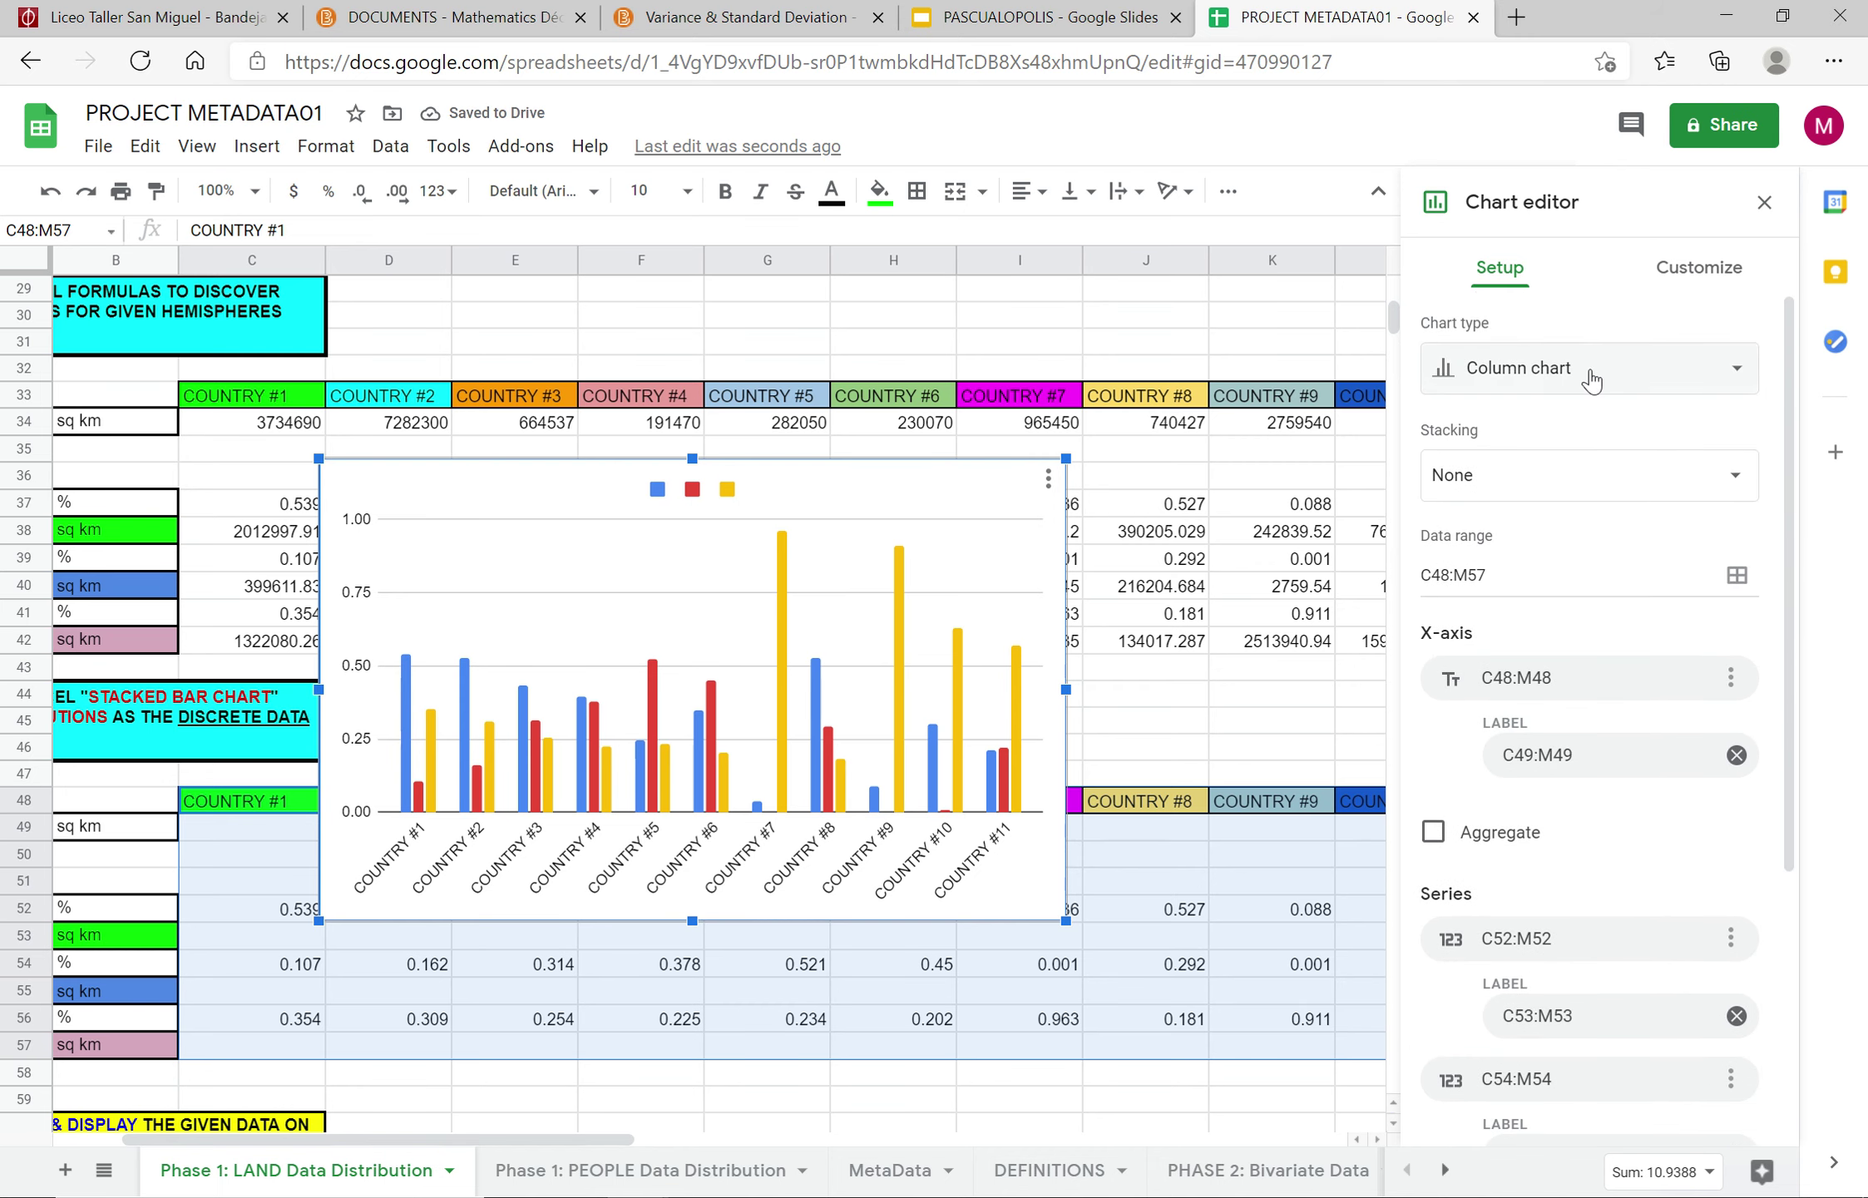
left_click(1590, 378)
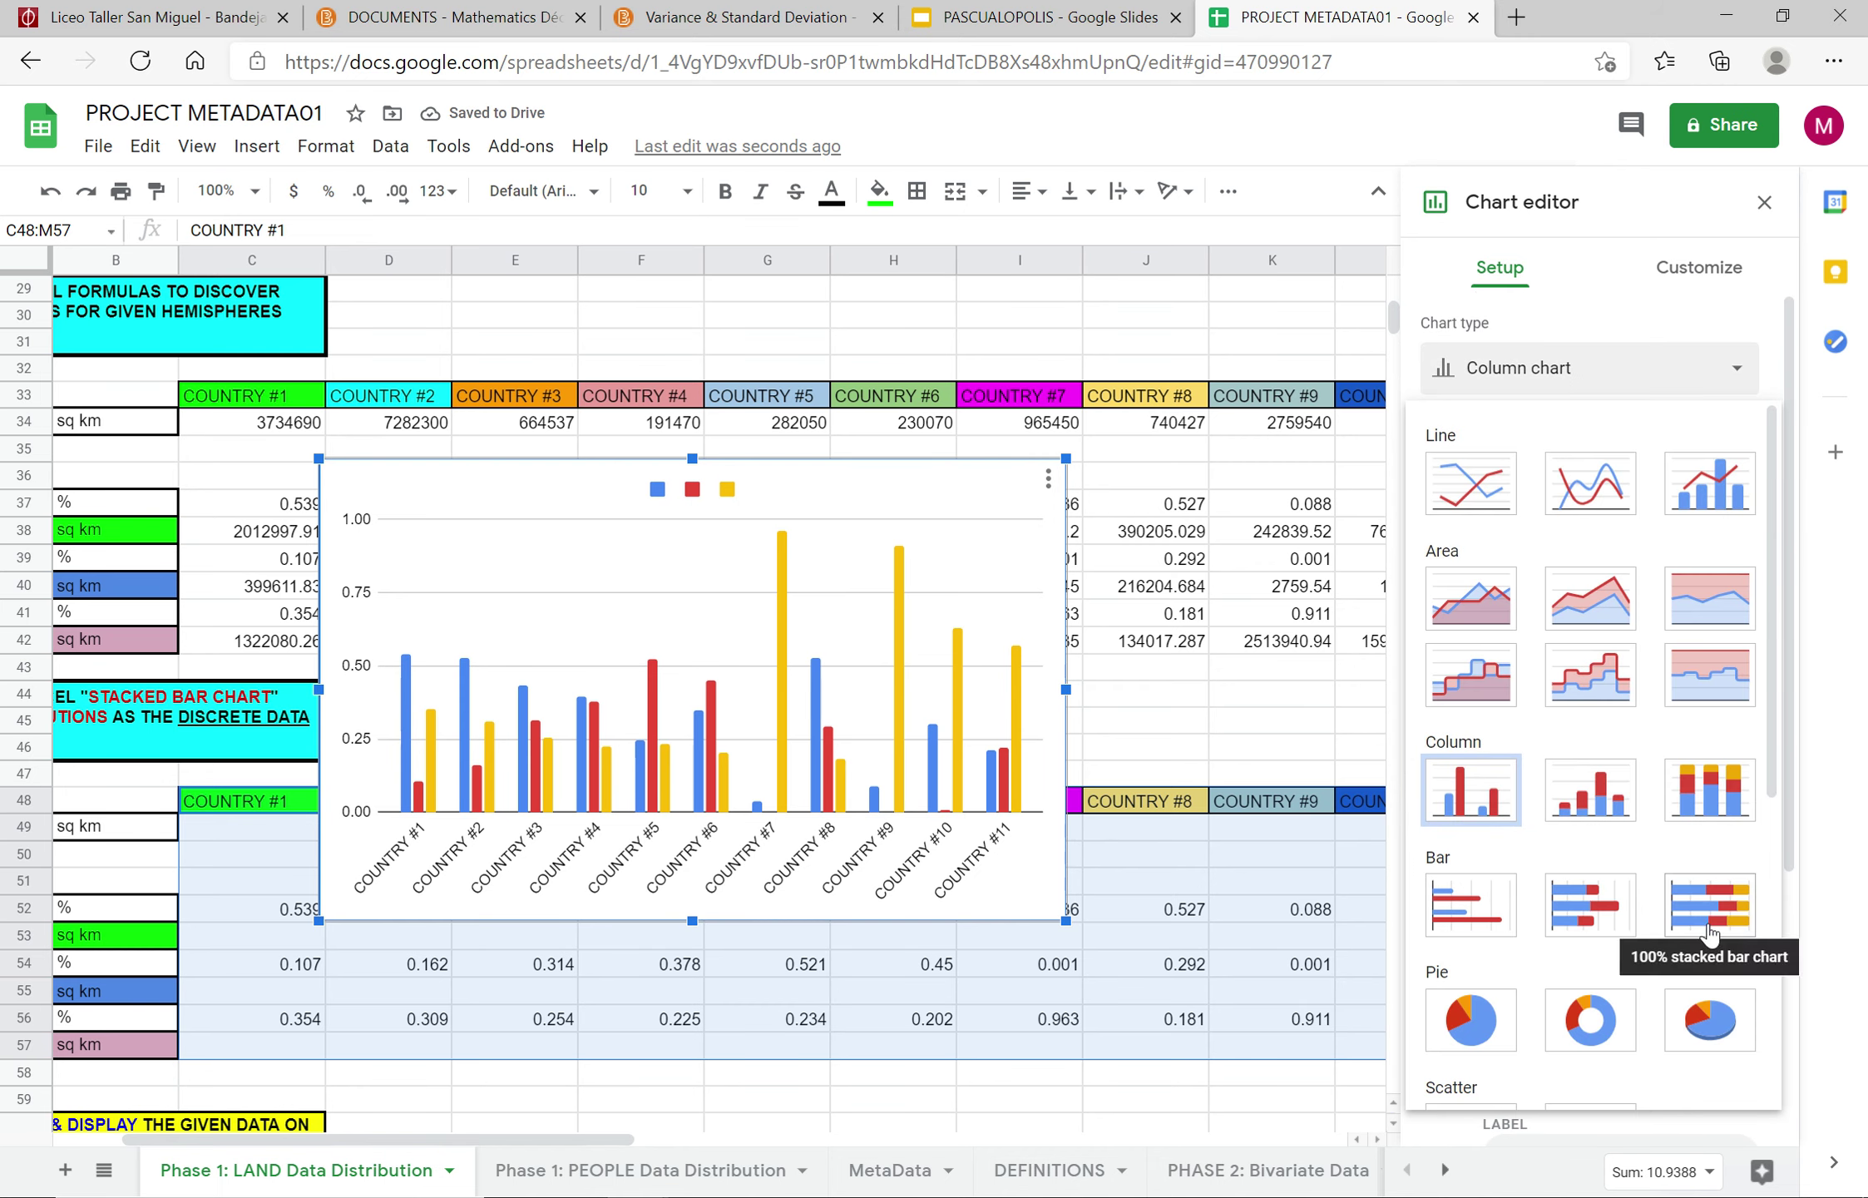
left_click(1704, 795)
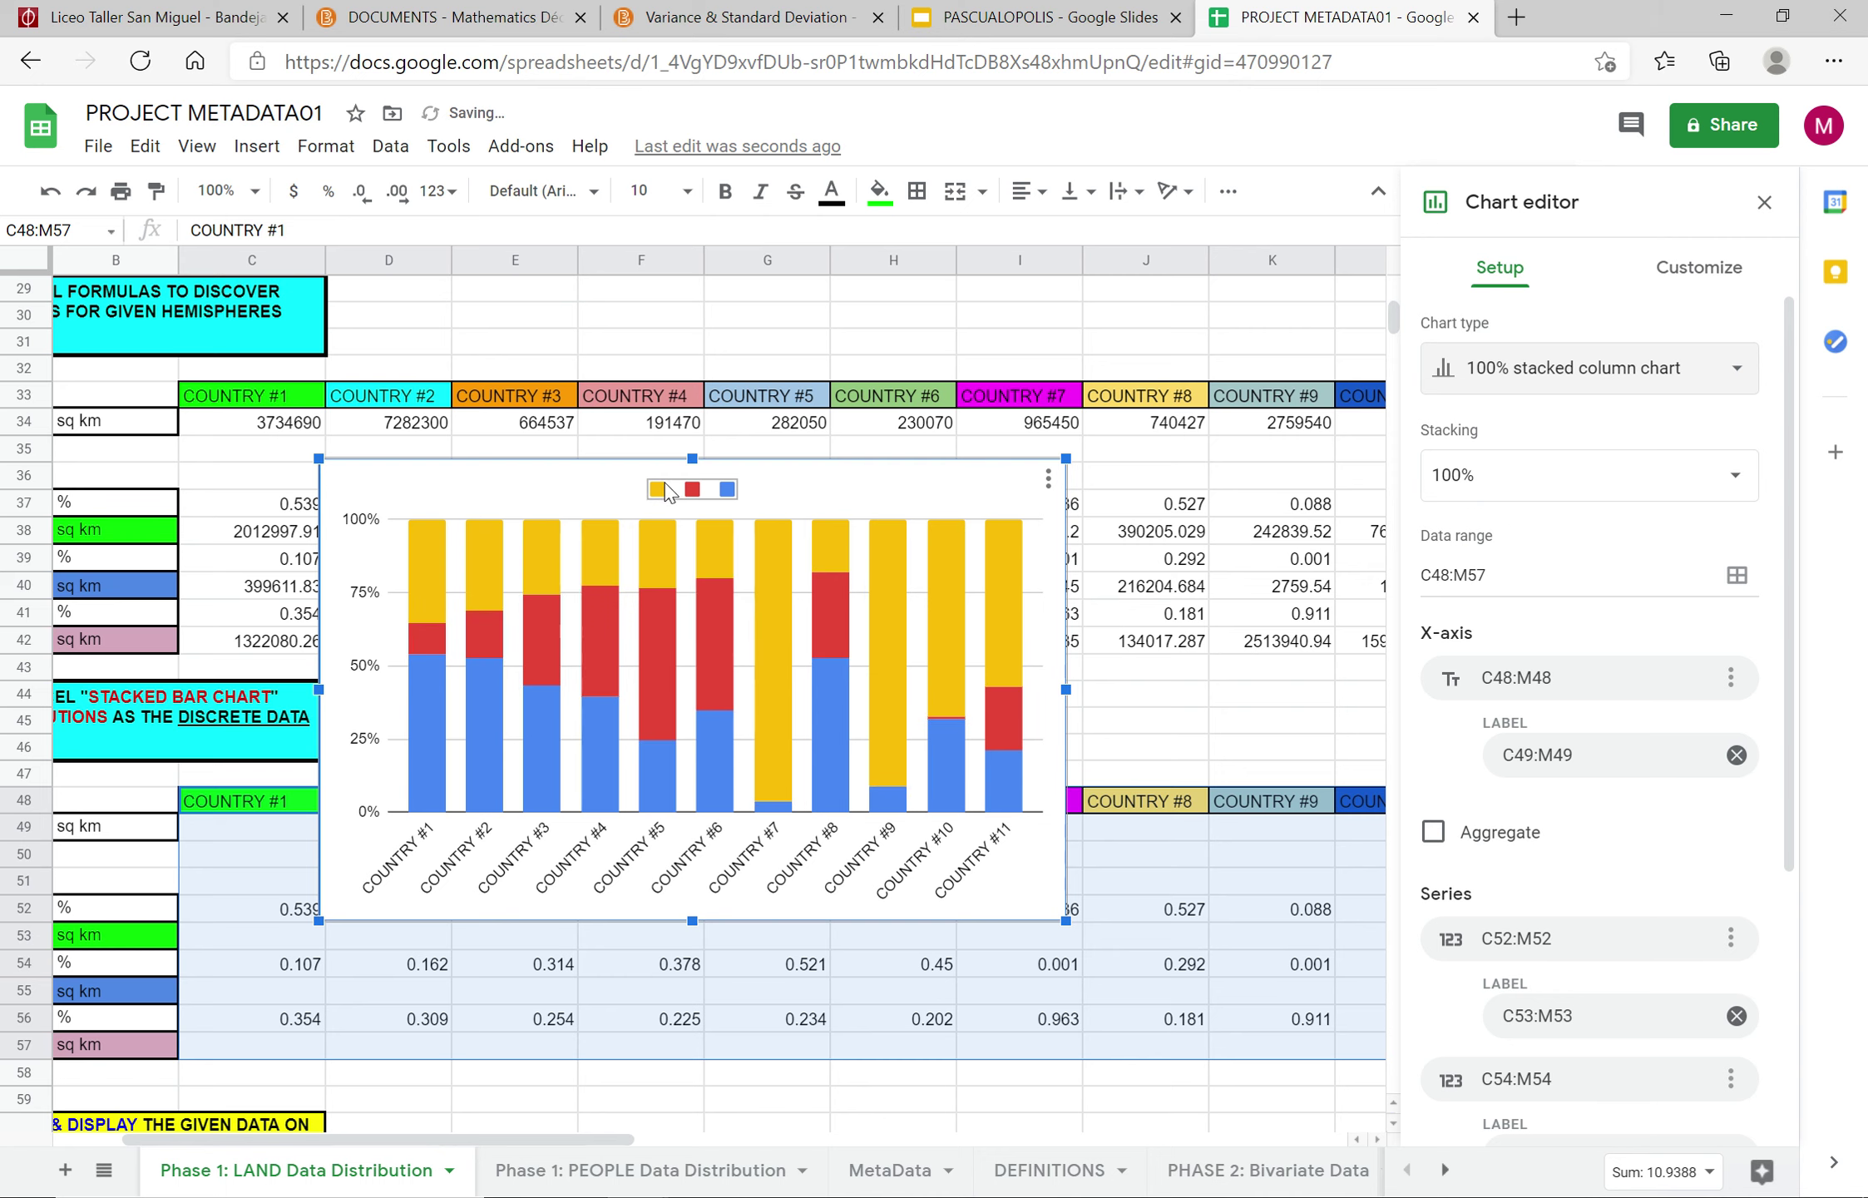
left_click_drag(687, 484, 822, 476)
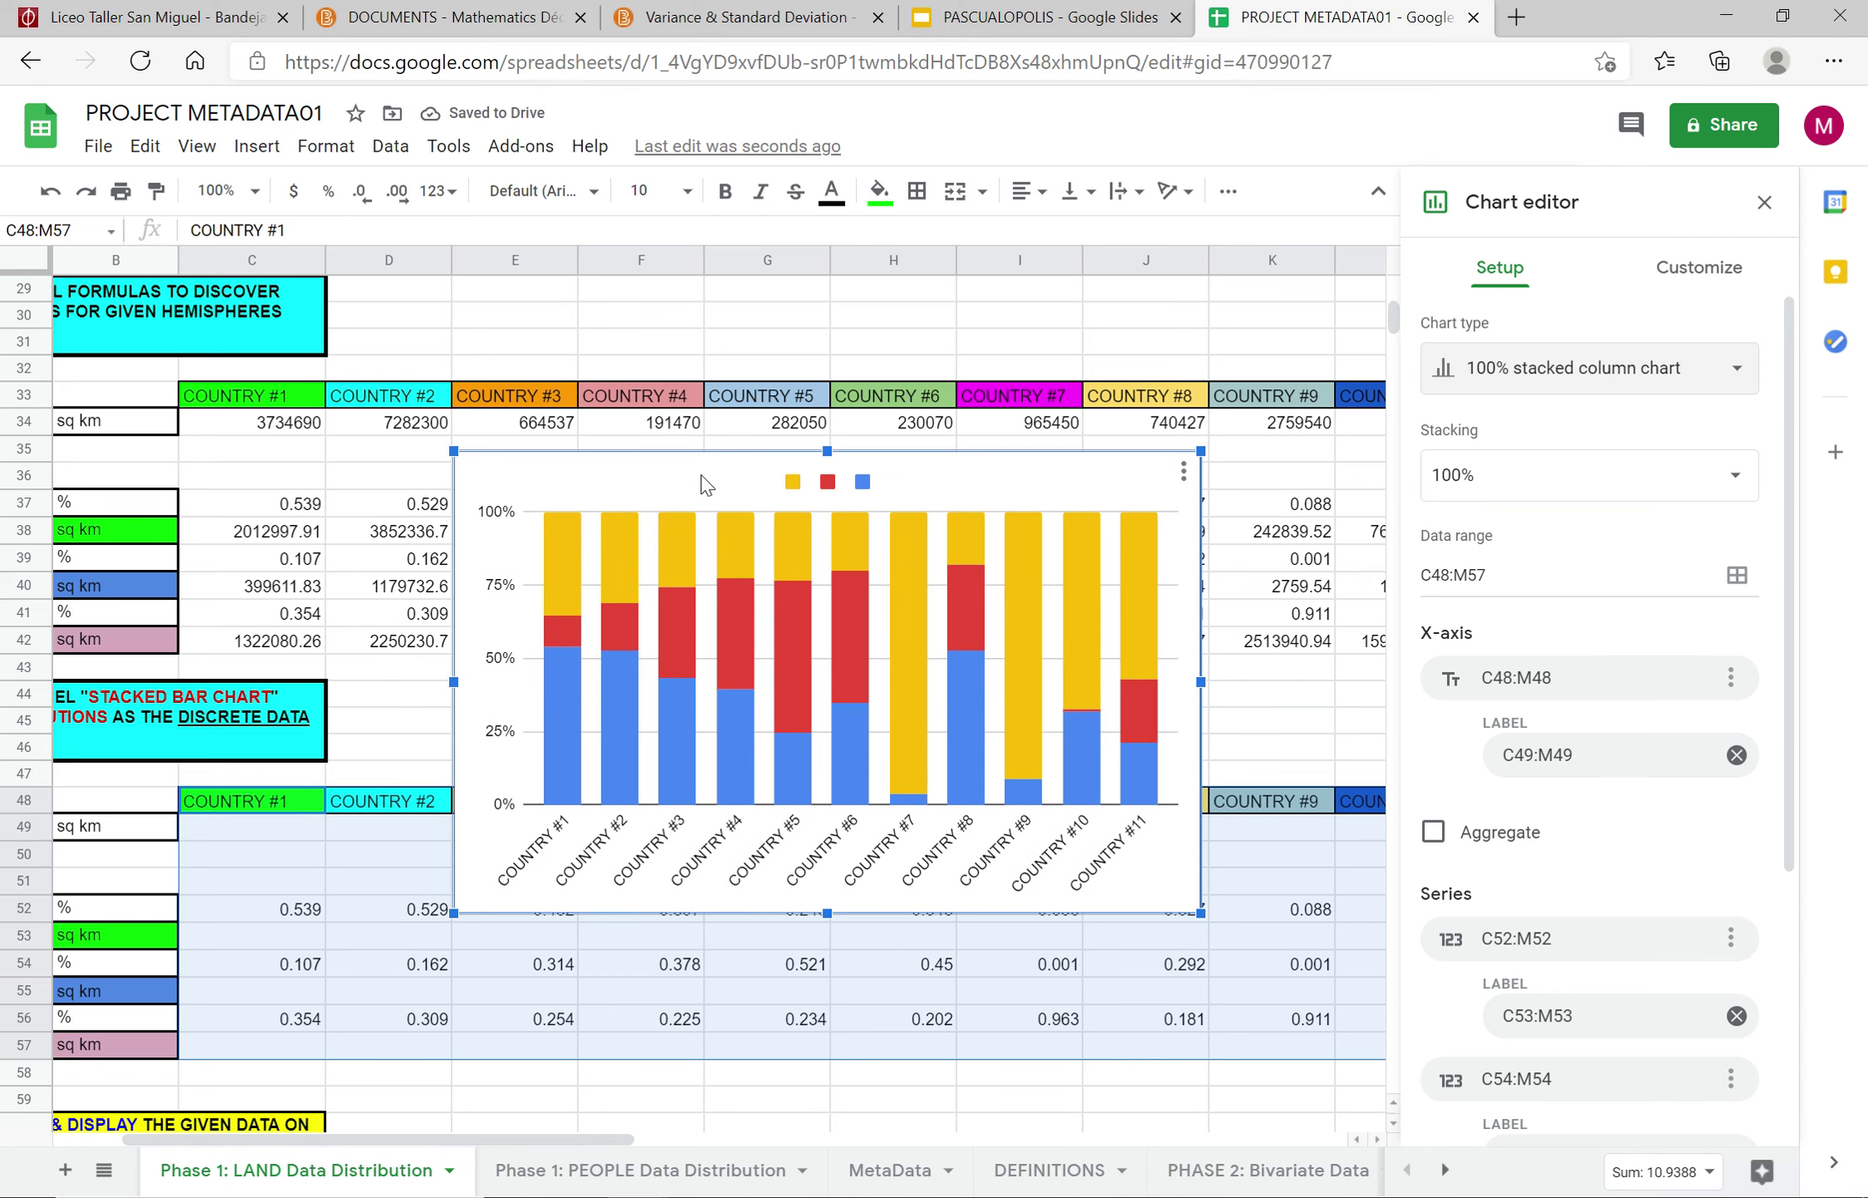
Step: Open the chart's legend formatting and begin relabelling the blue series' legend entry
left_click(792, 489)
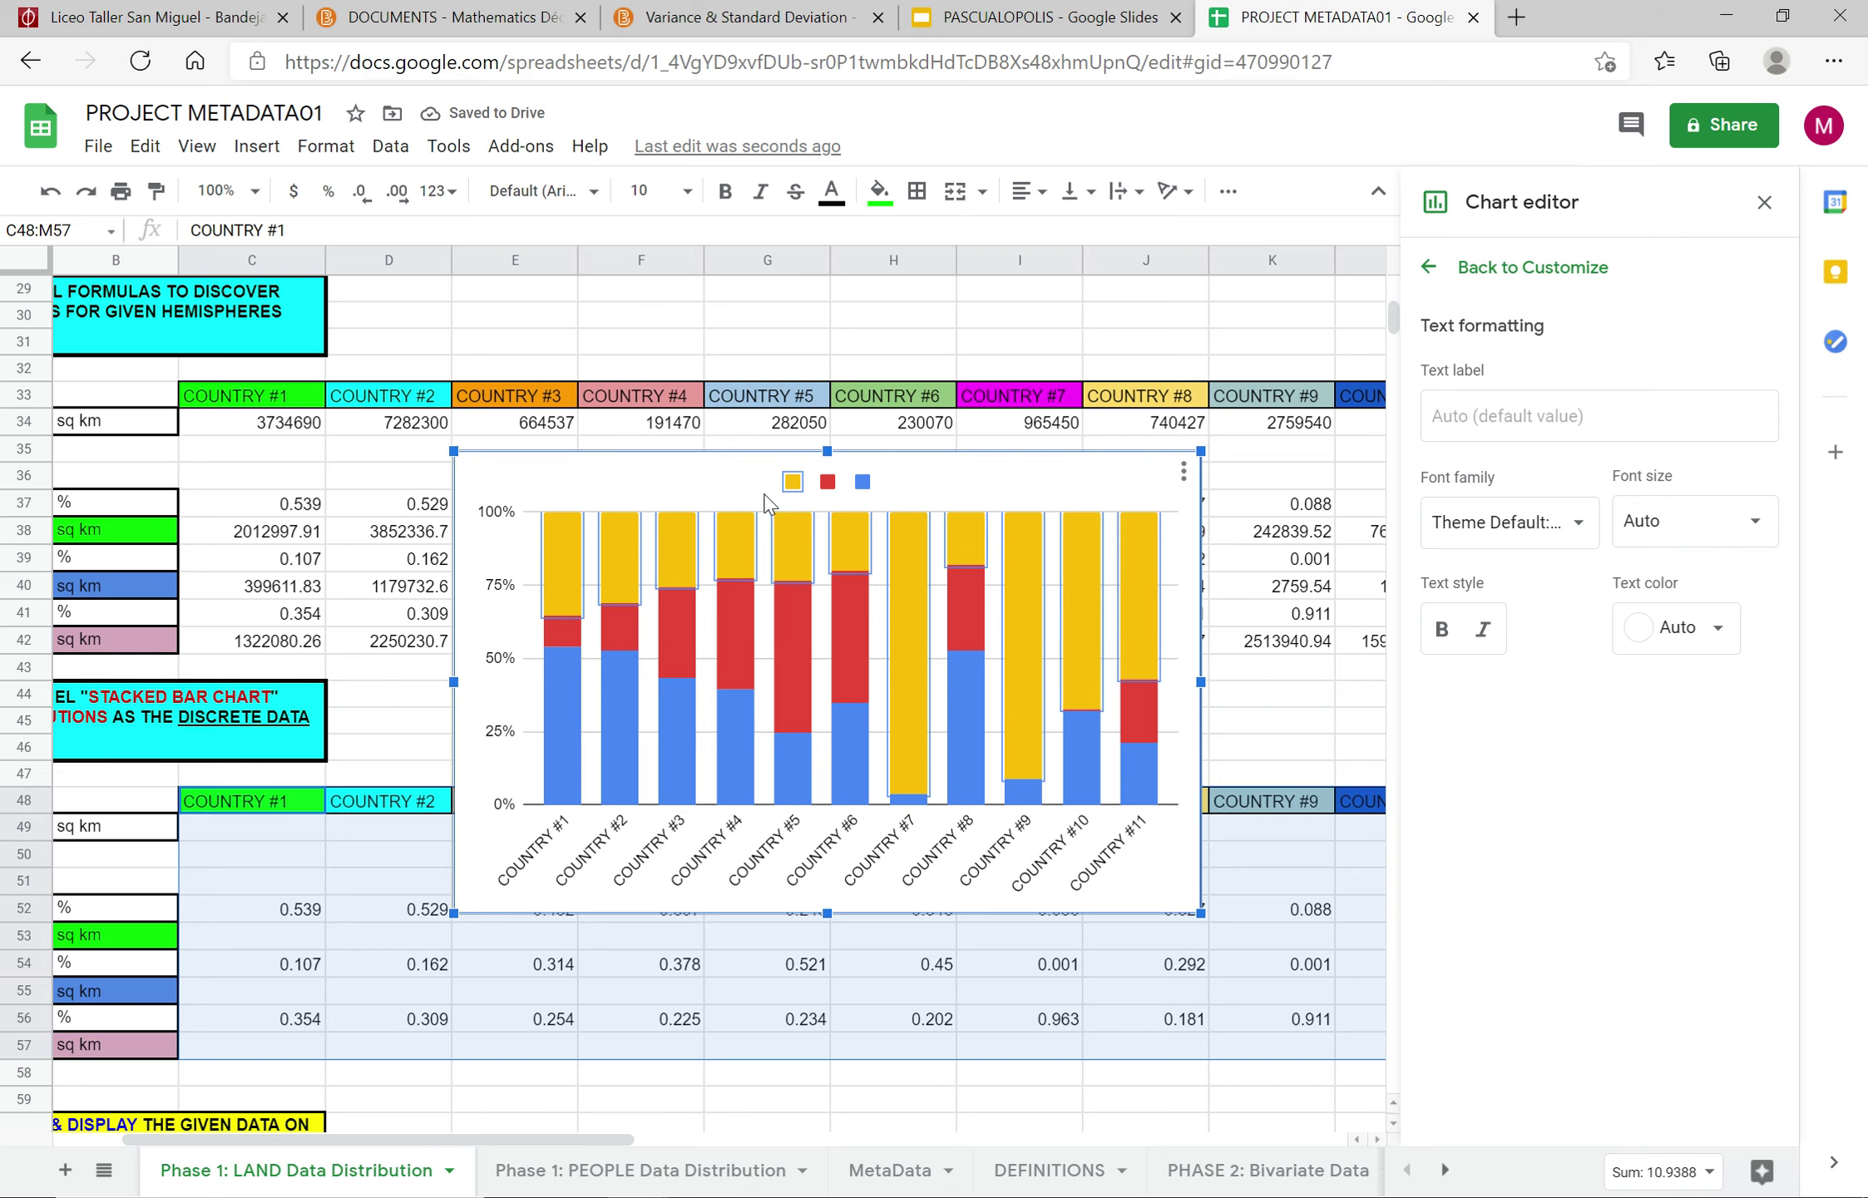
left_click(794, 490)
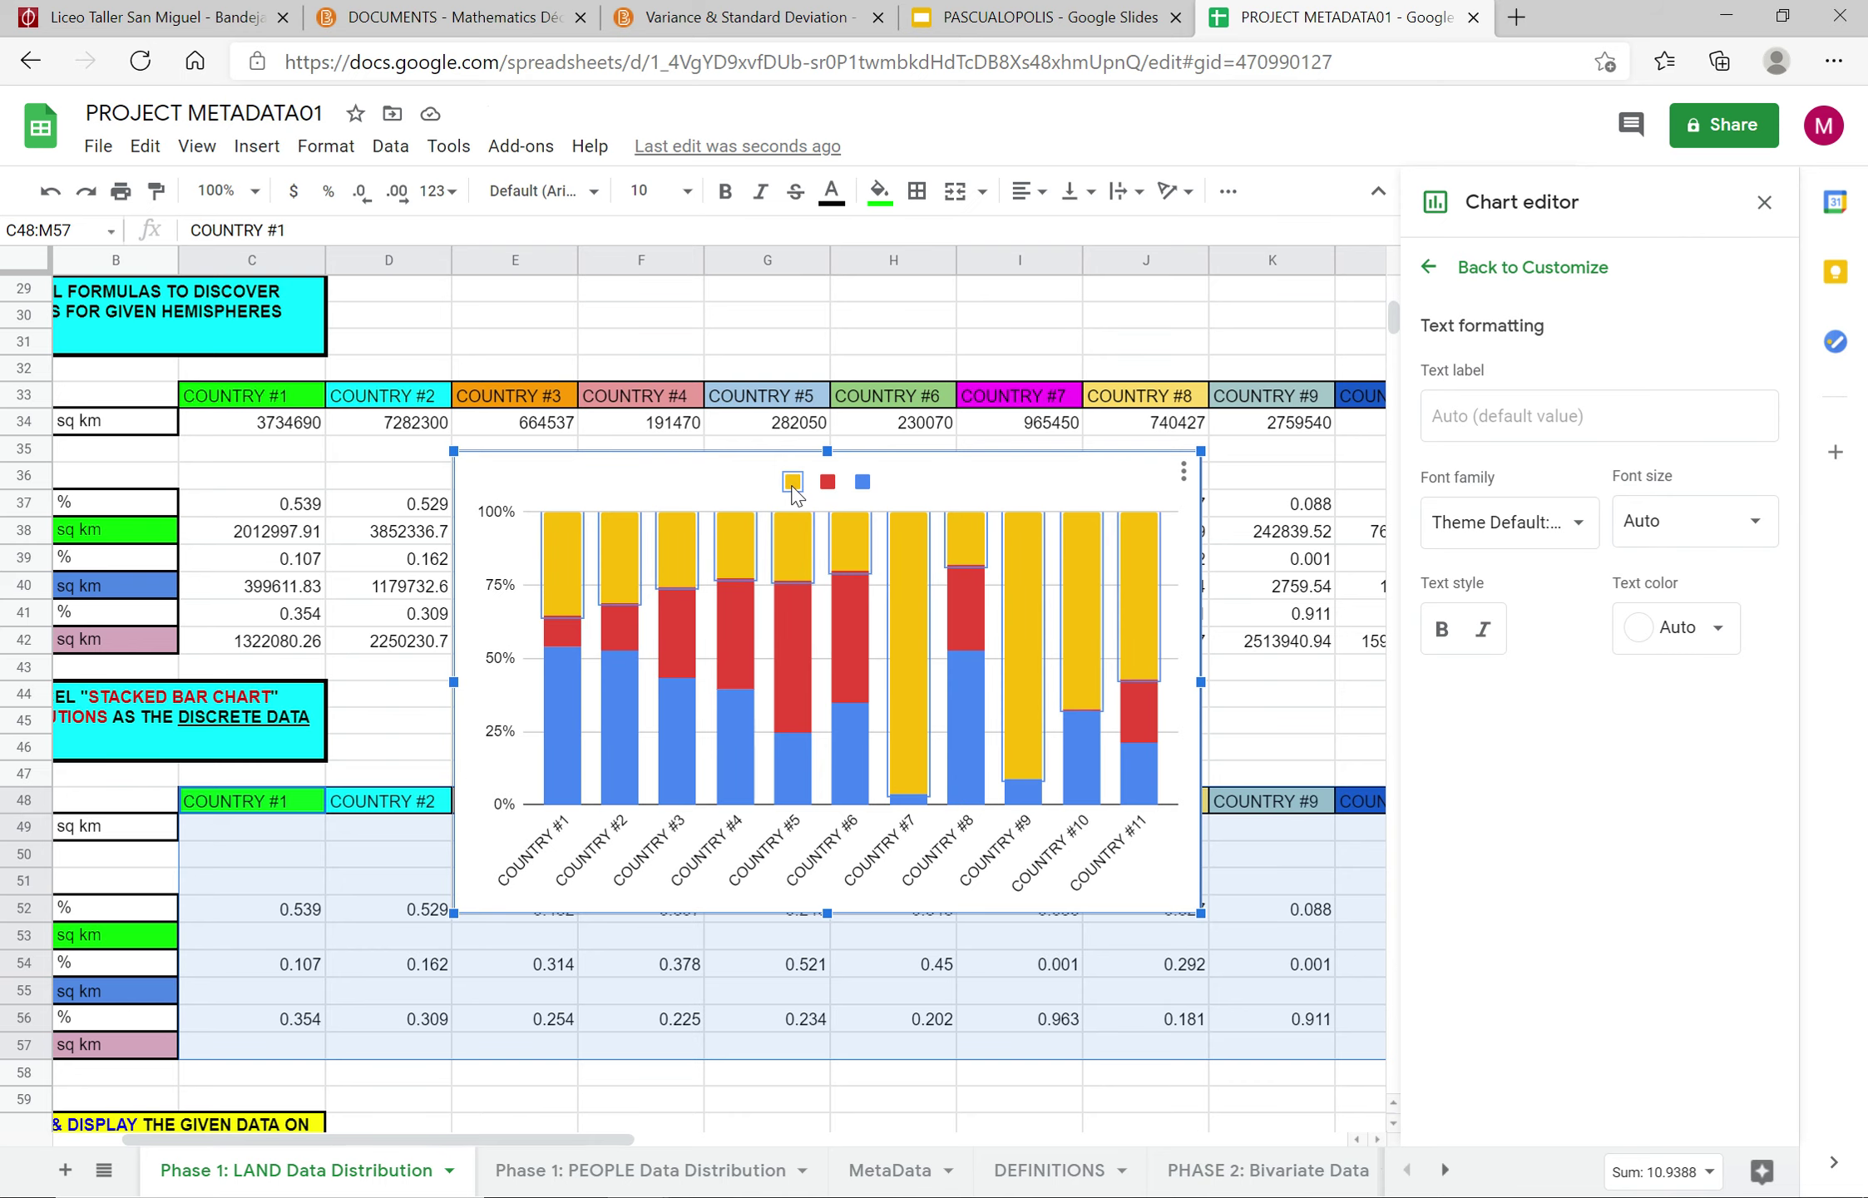
scroll(362, 705, "left", 3)
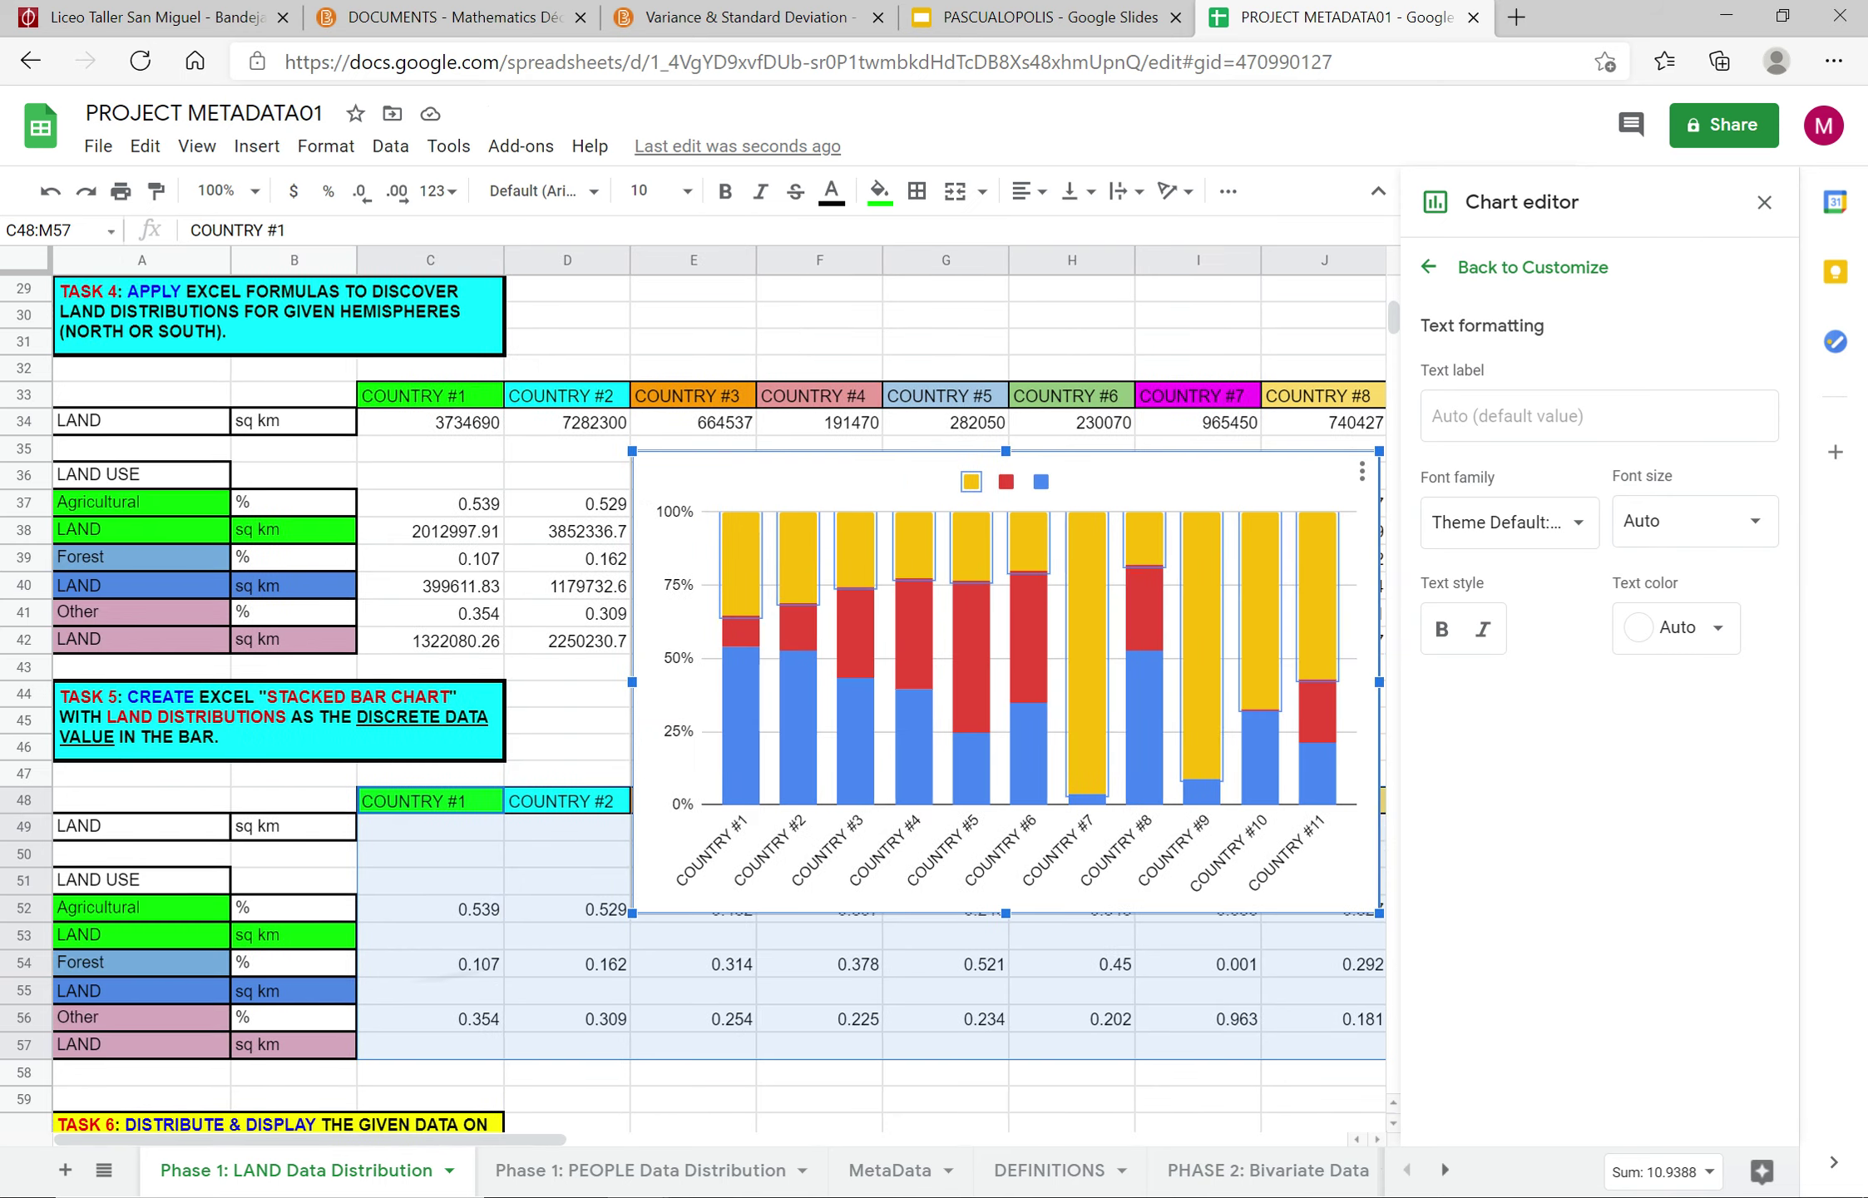
scroll(362, 705, "down", 1)
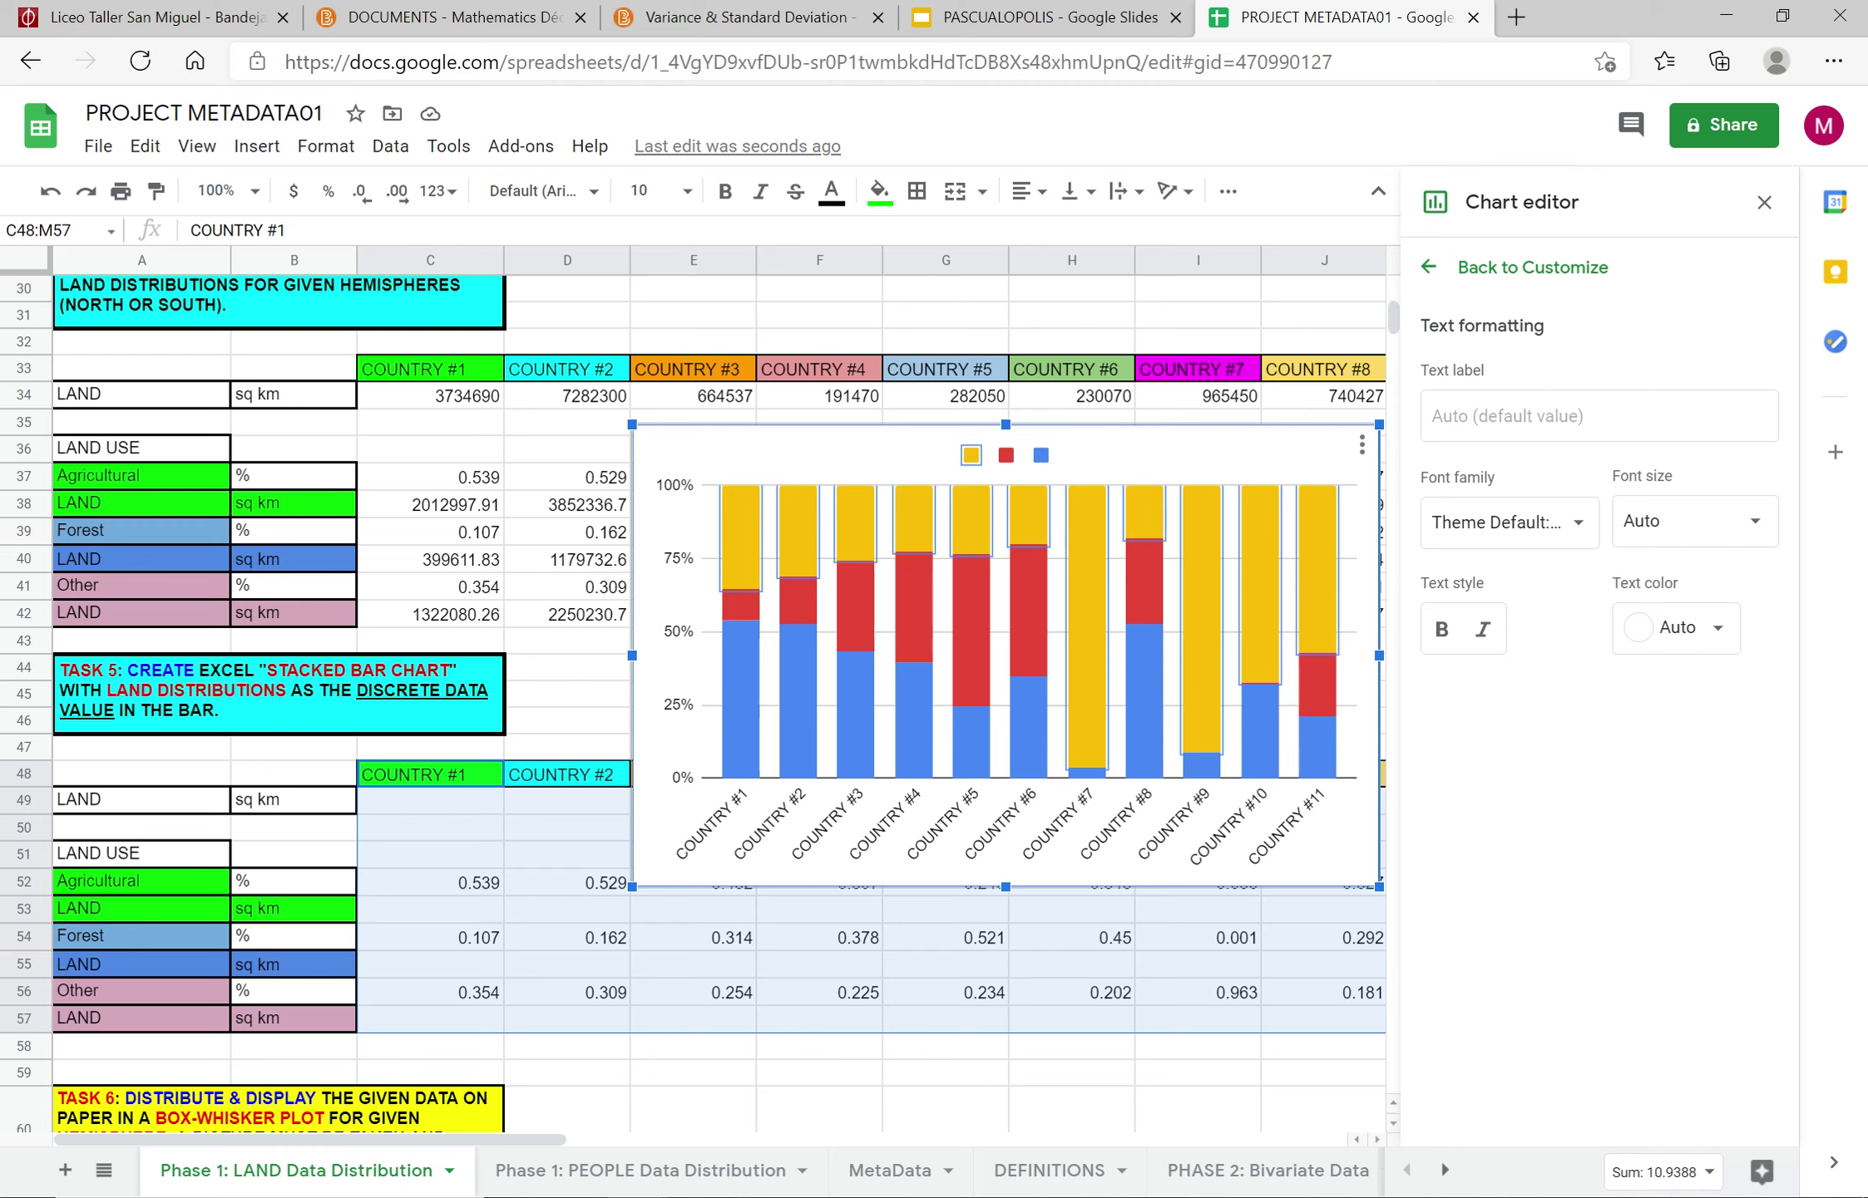
left_click(969, 457)
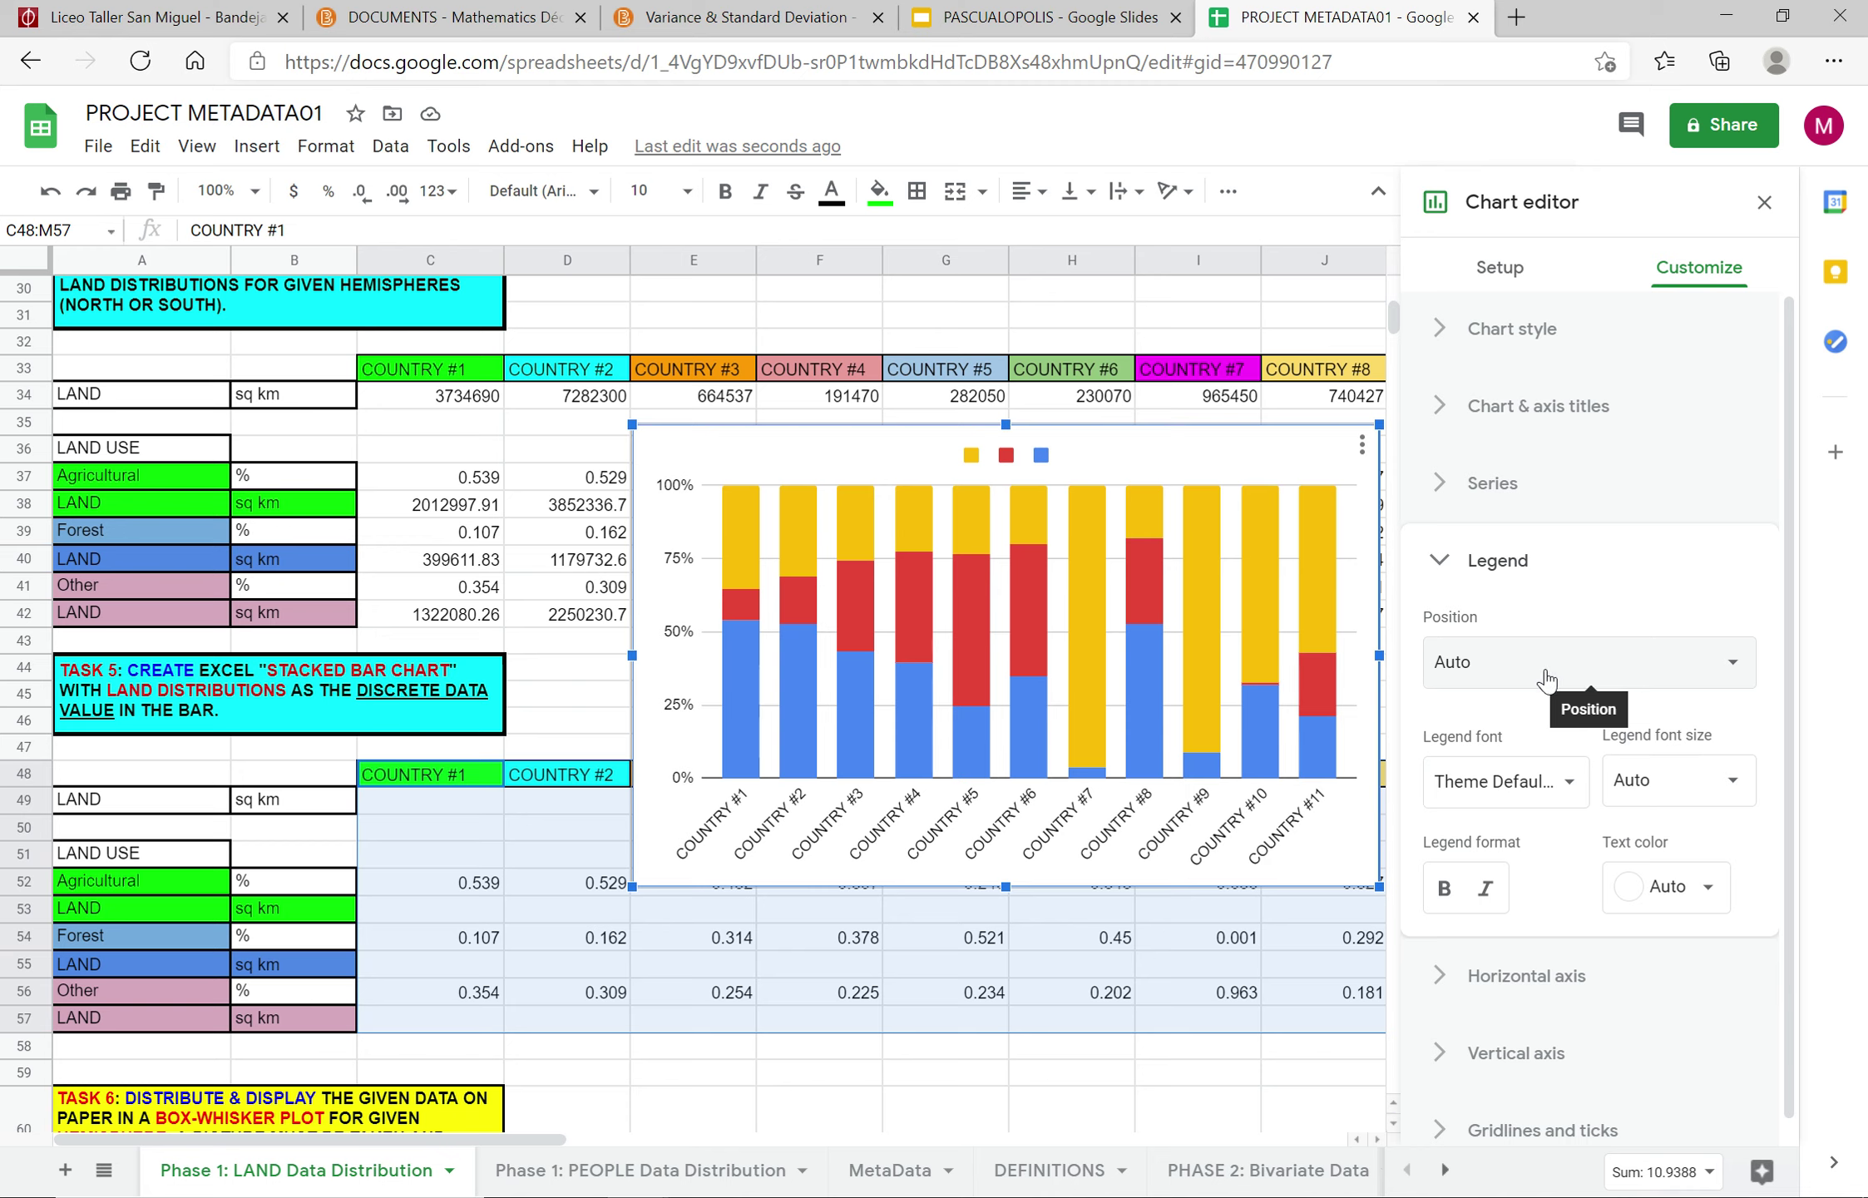
double_click(735, 645)
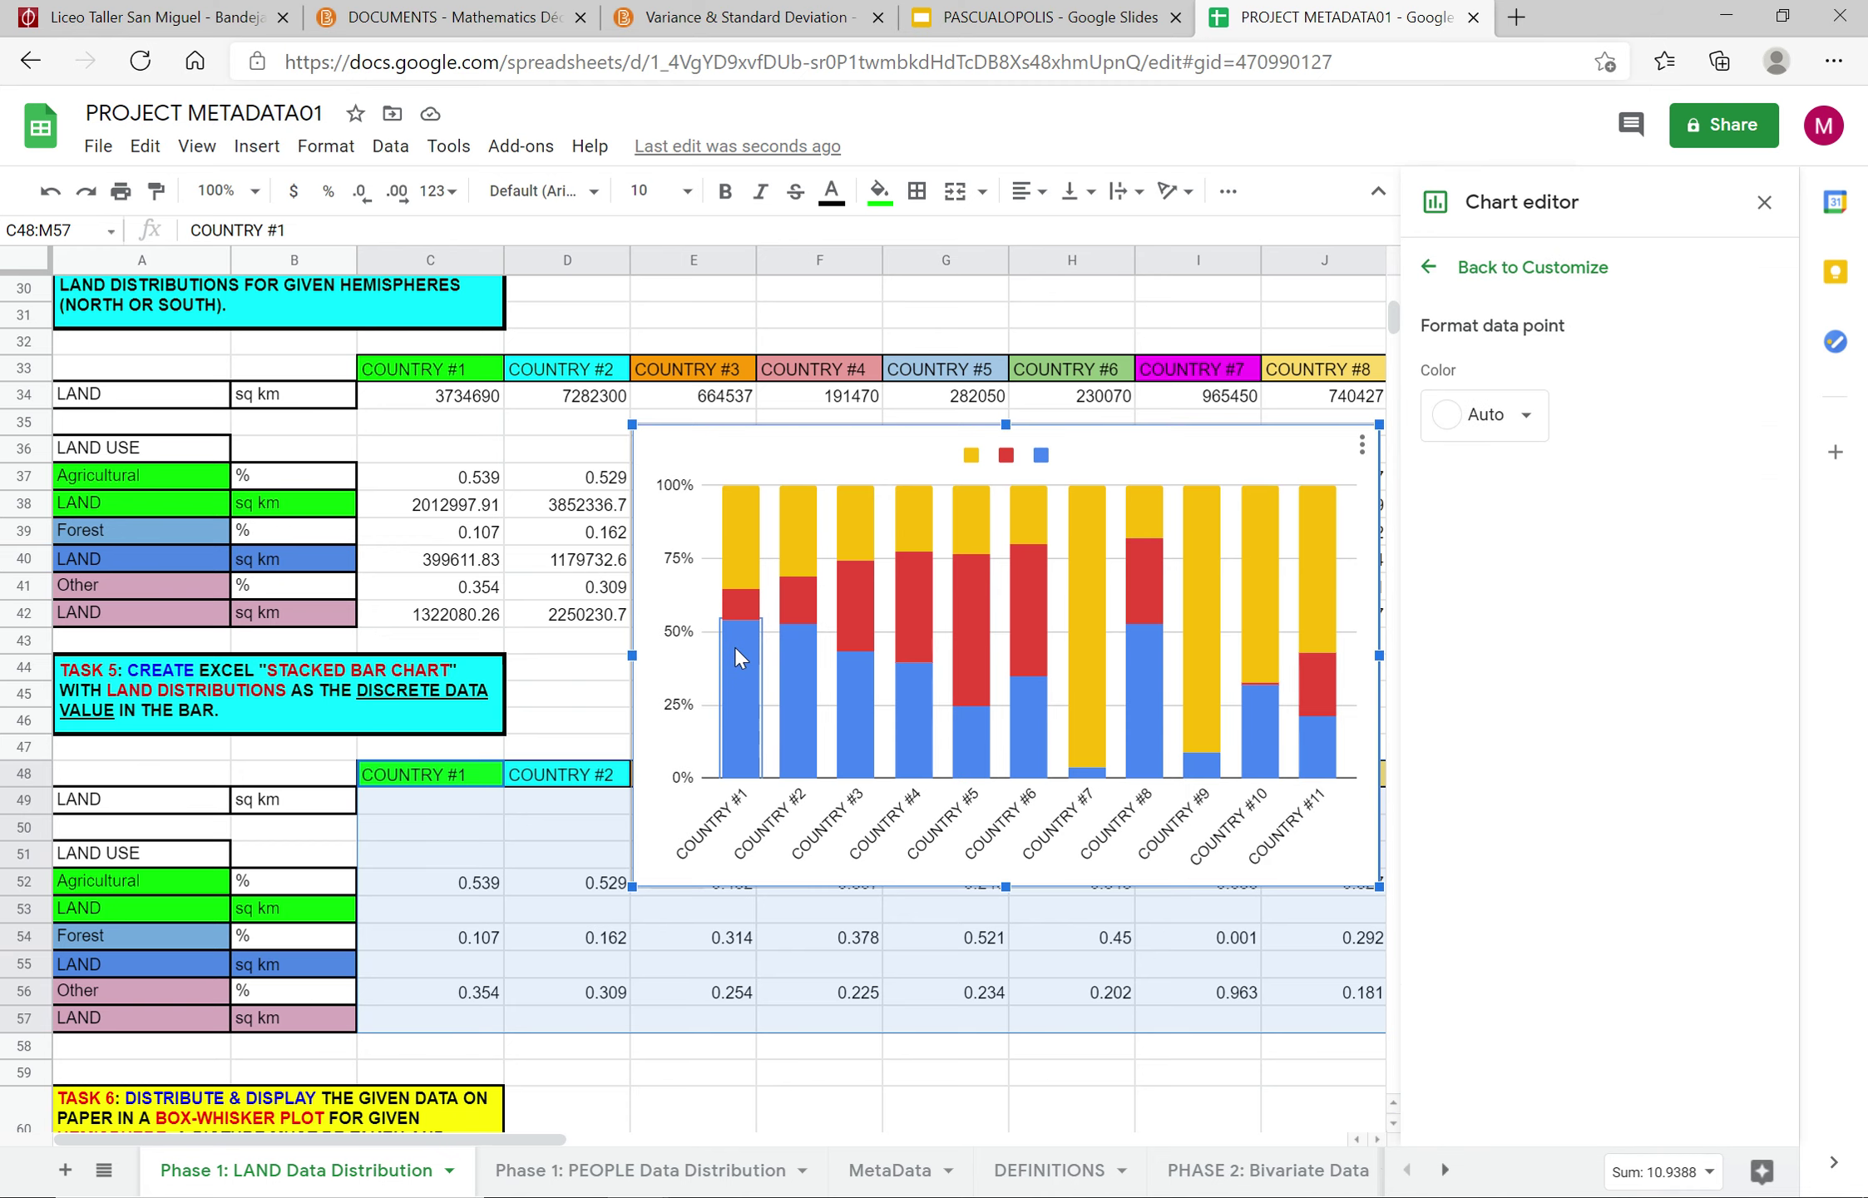
left_click(1043, 463)
left_click(1043, 462)
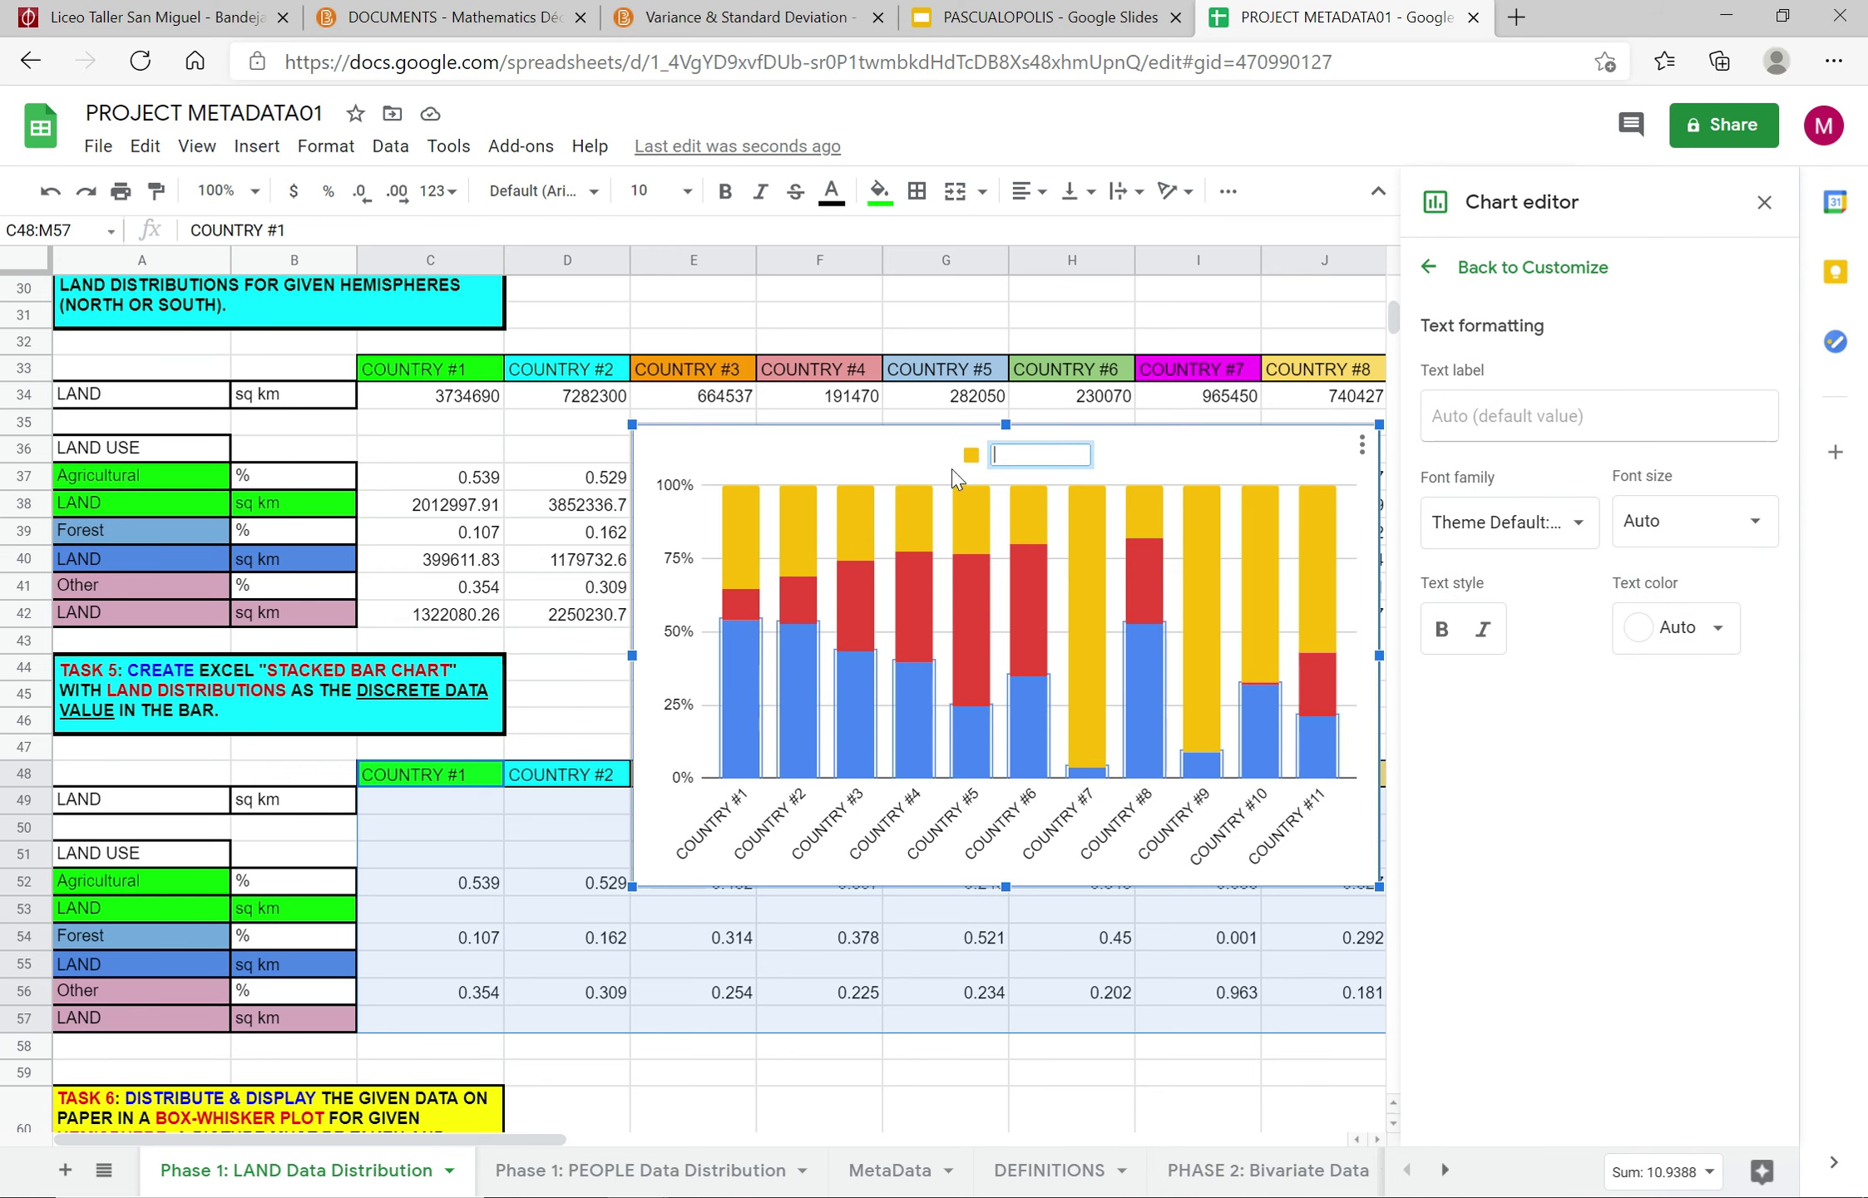
left_click(799, 345)
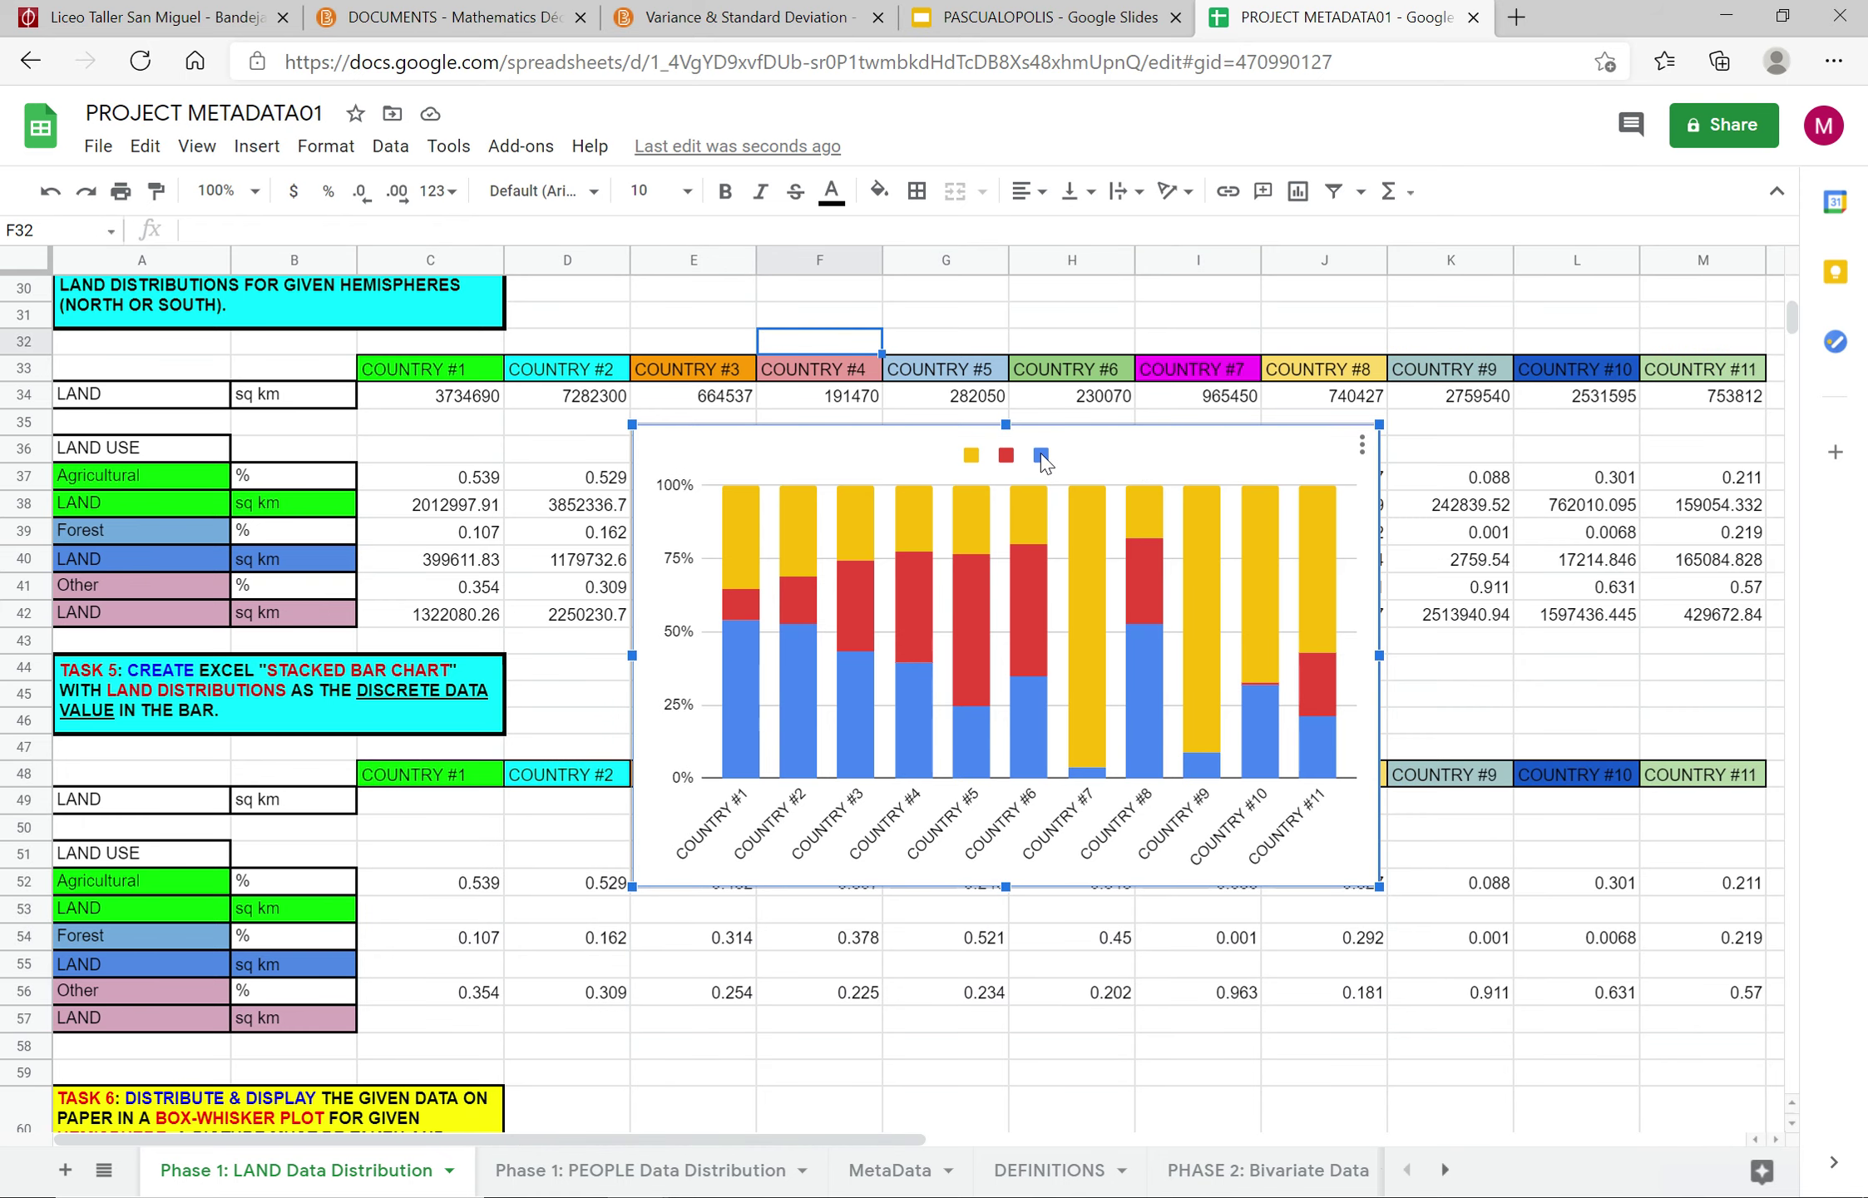
left_click(1041, 454)
left_click(1042, 454)
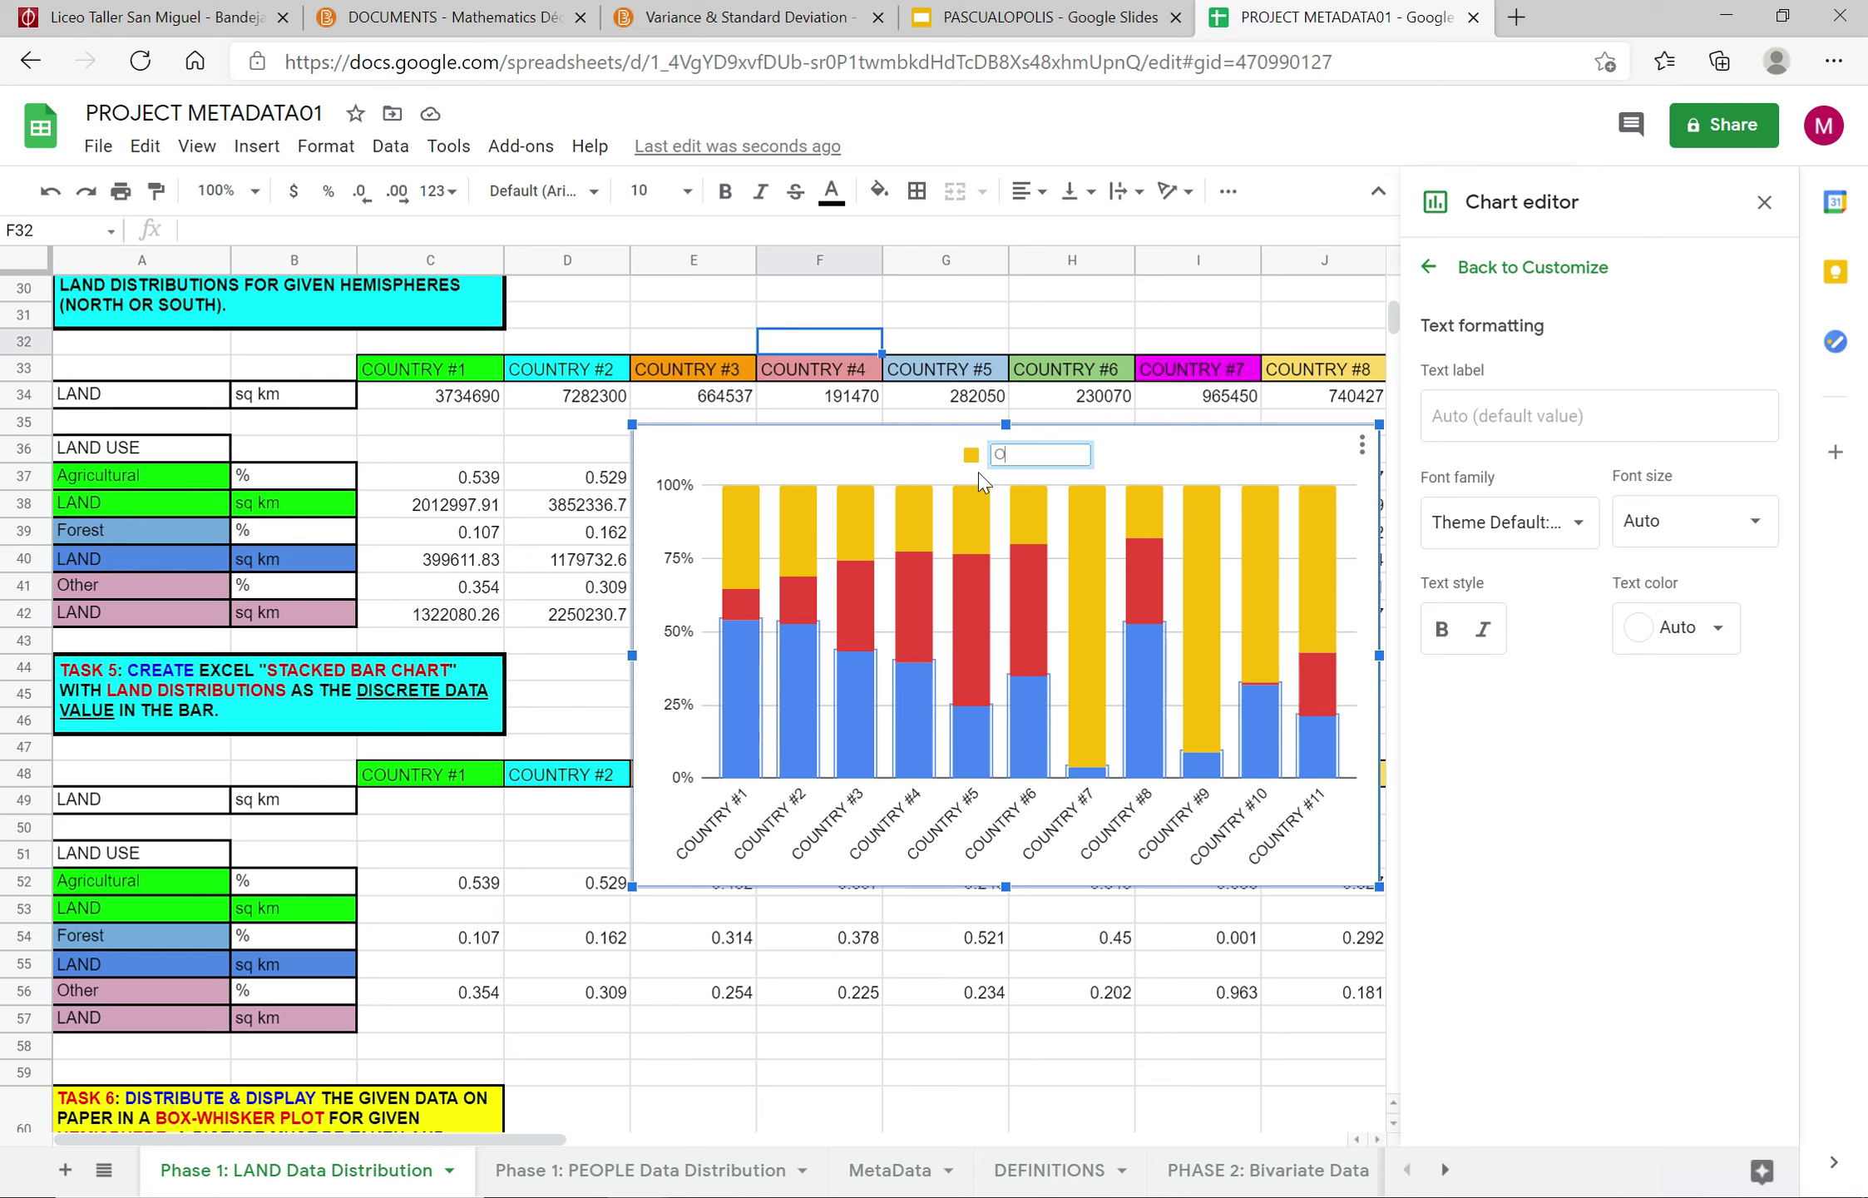
key("Return")
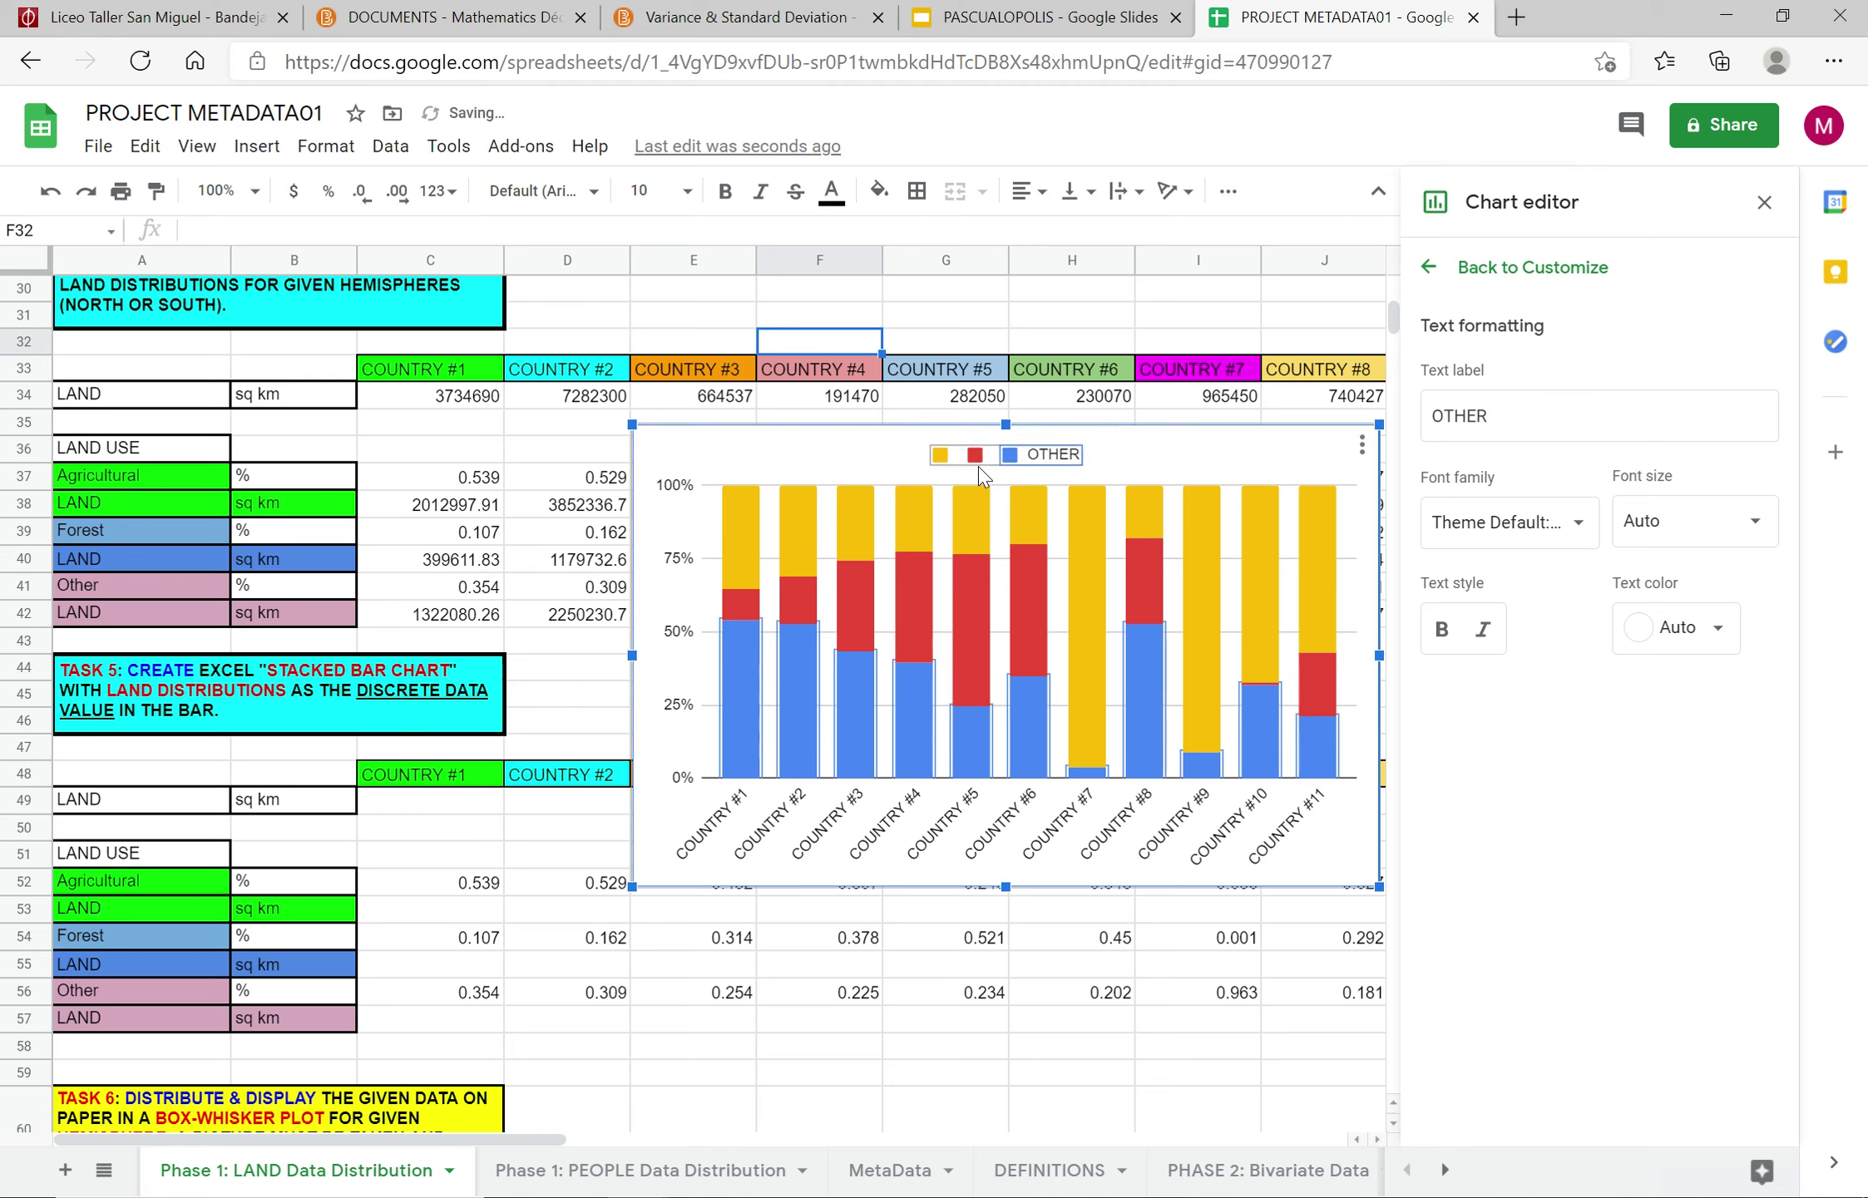
Step: Label the blue series AGRICULTURE and the red series FOREST in the legend
double_click(1043, 457)
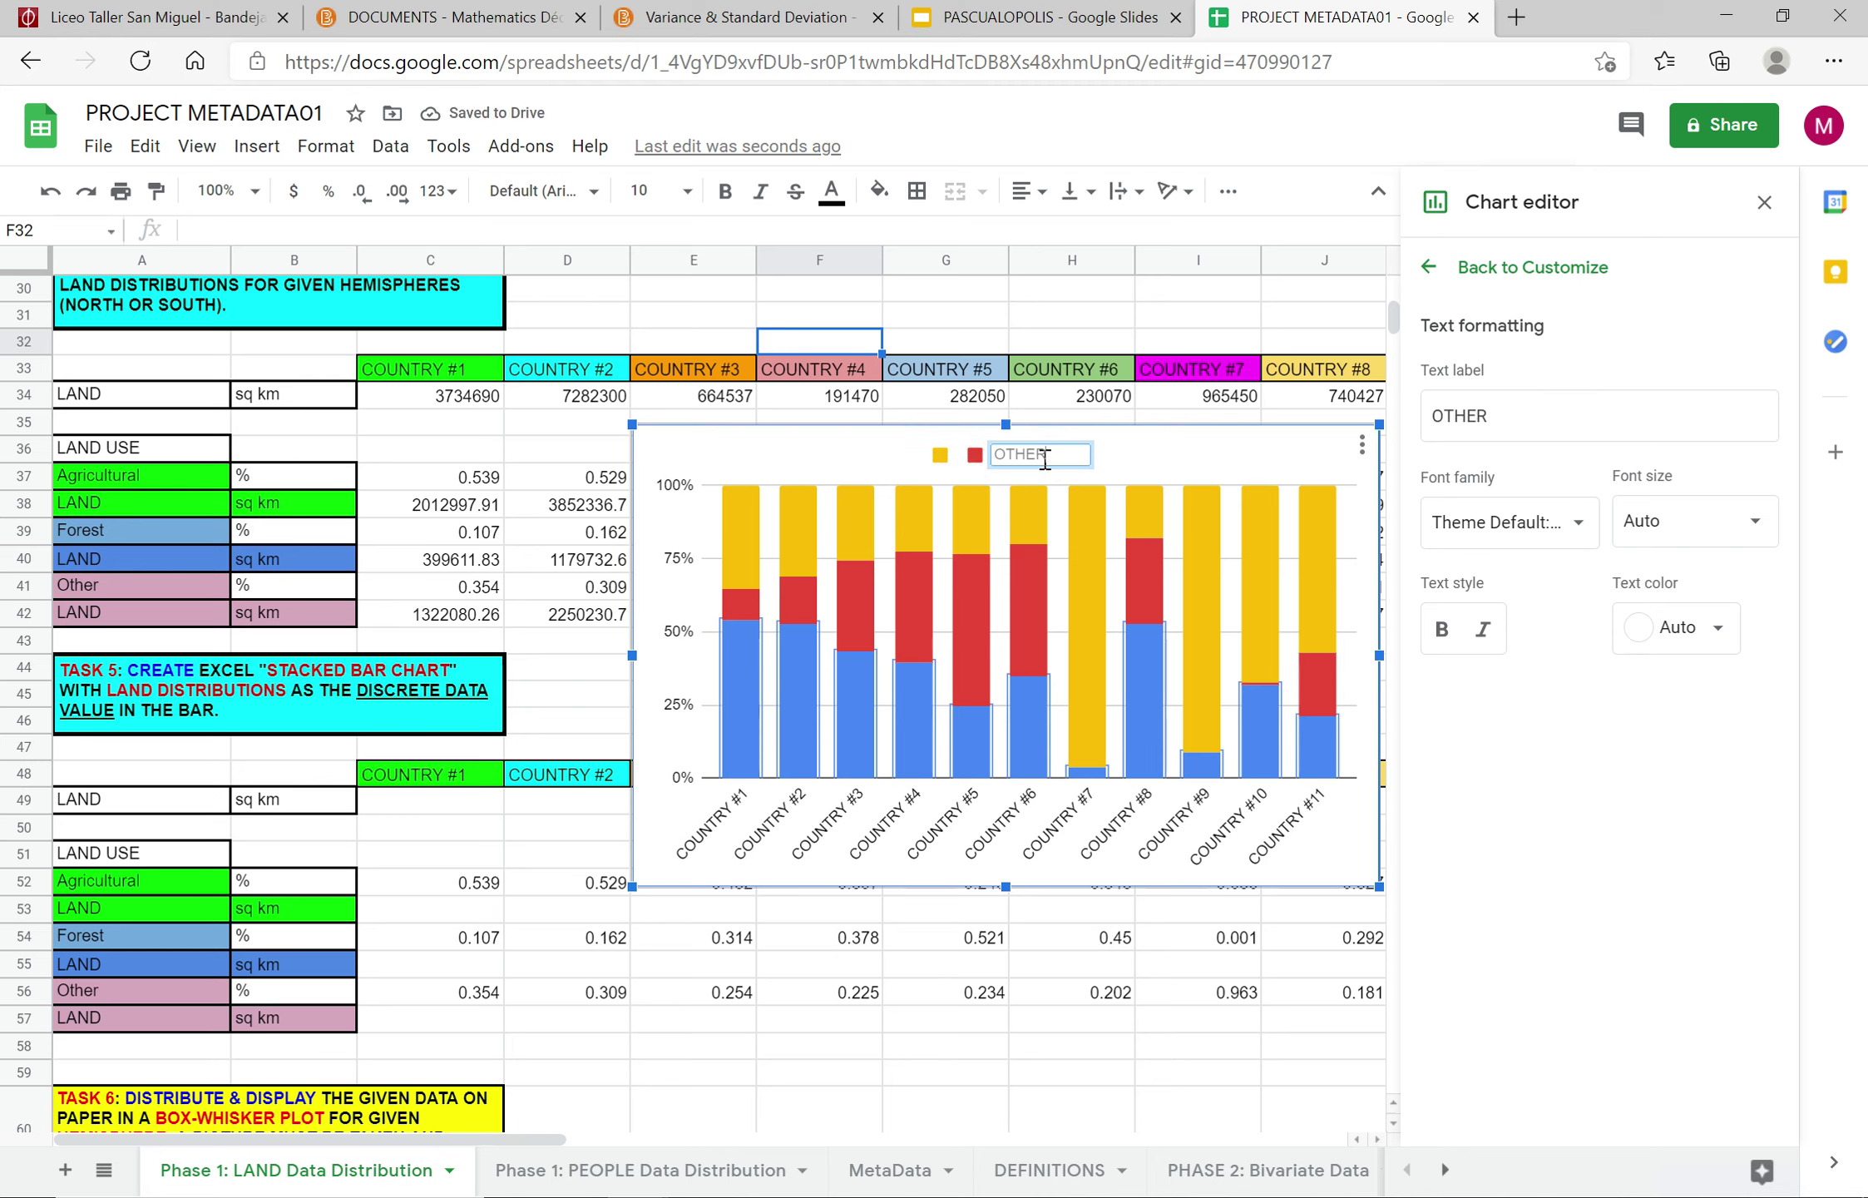
type("LANGRICULTURE")
key("Return")
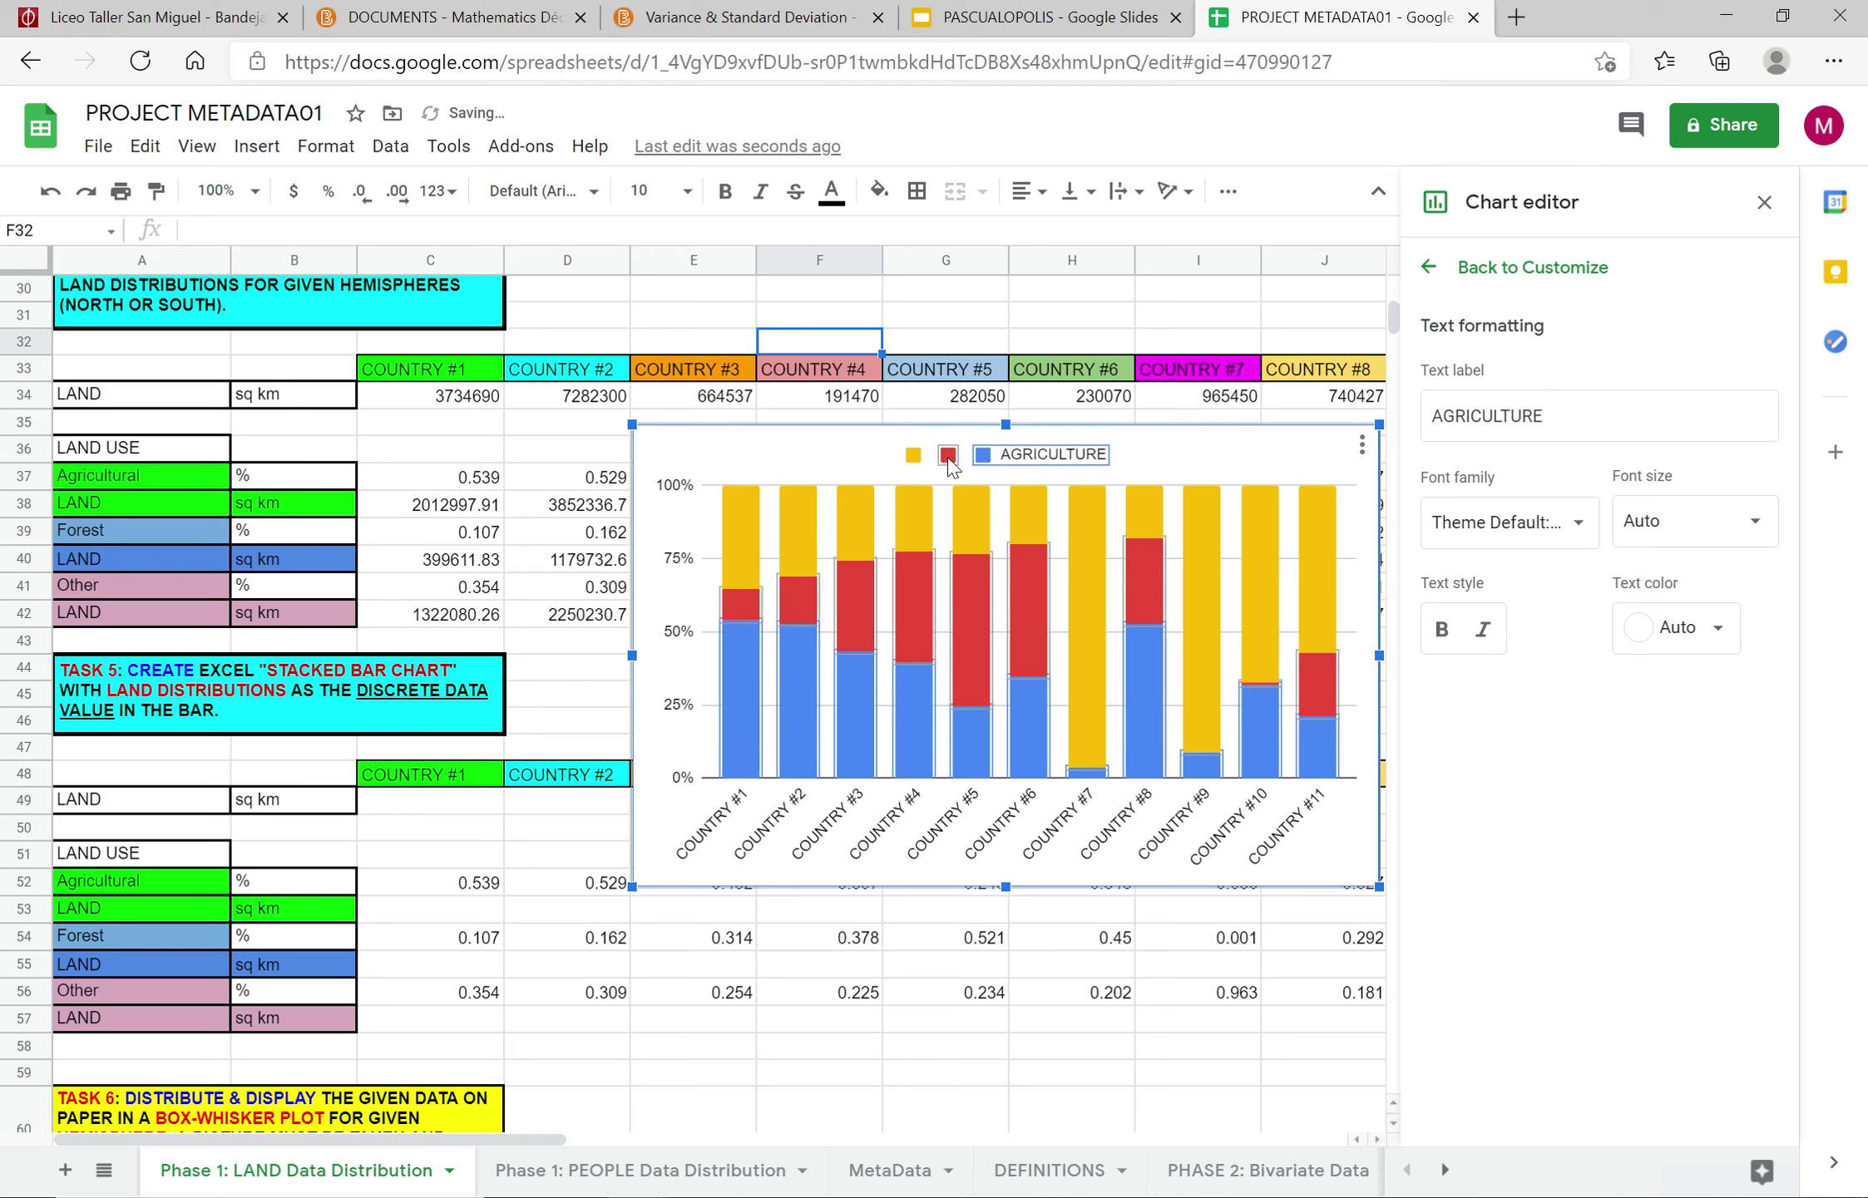
double_click(949, 457)
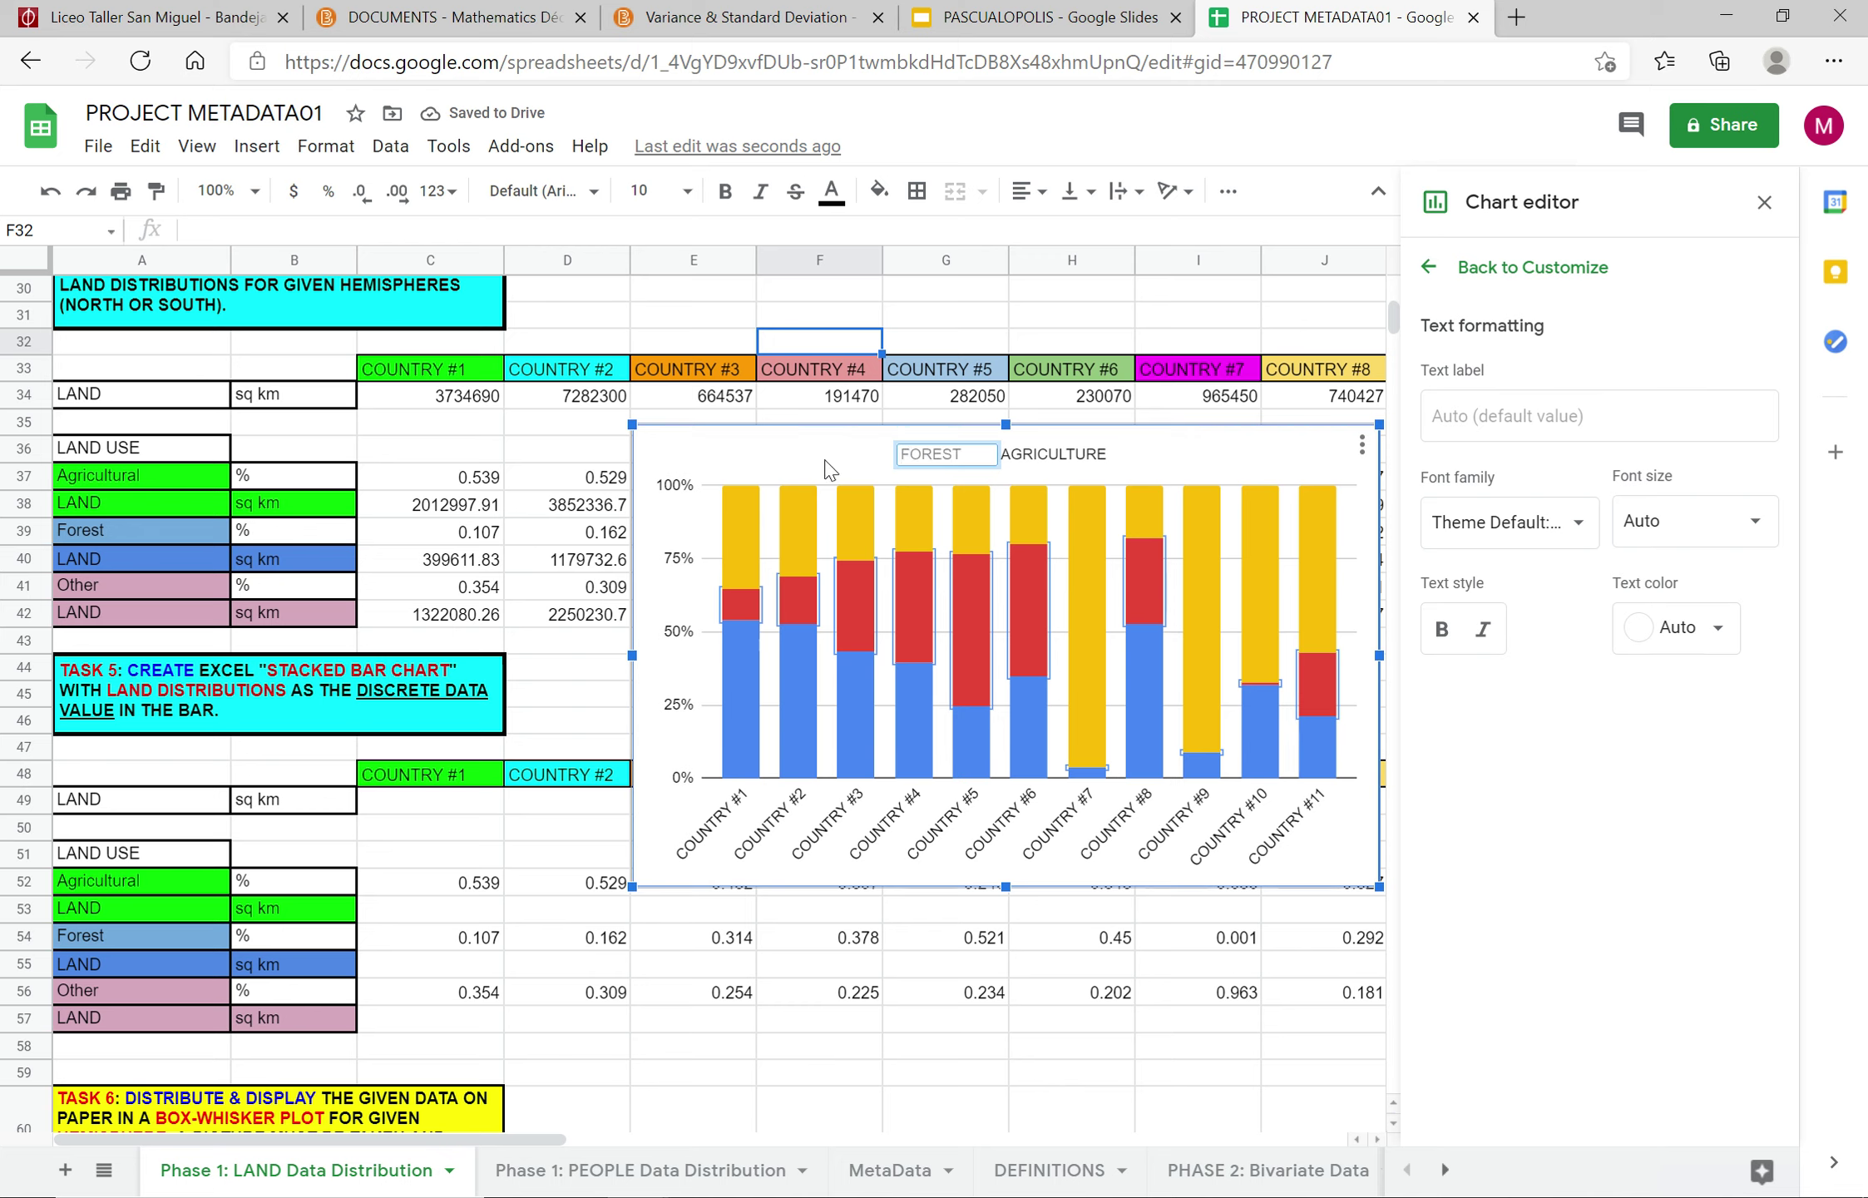
left_click(871, 470)
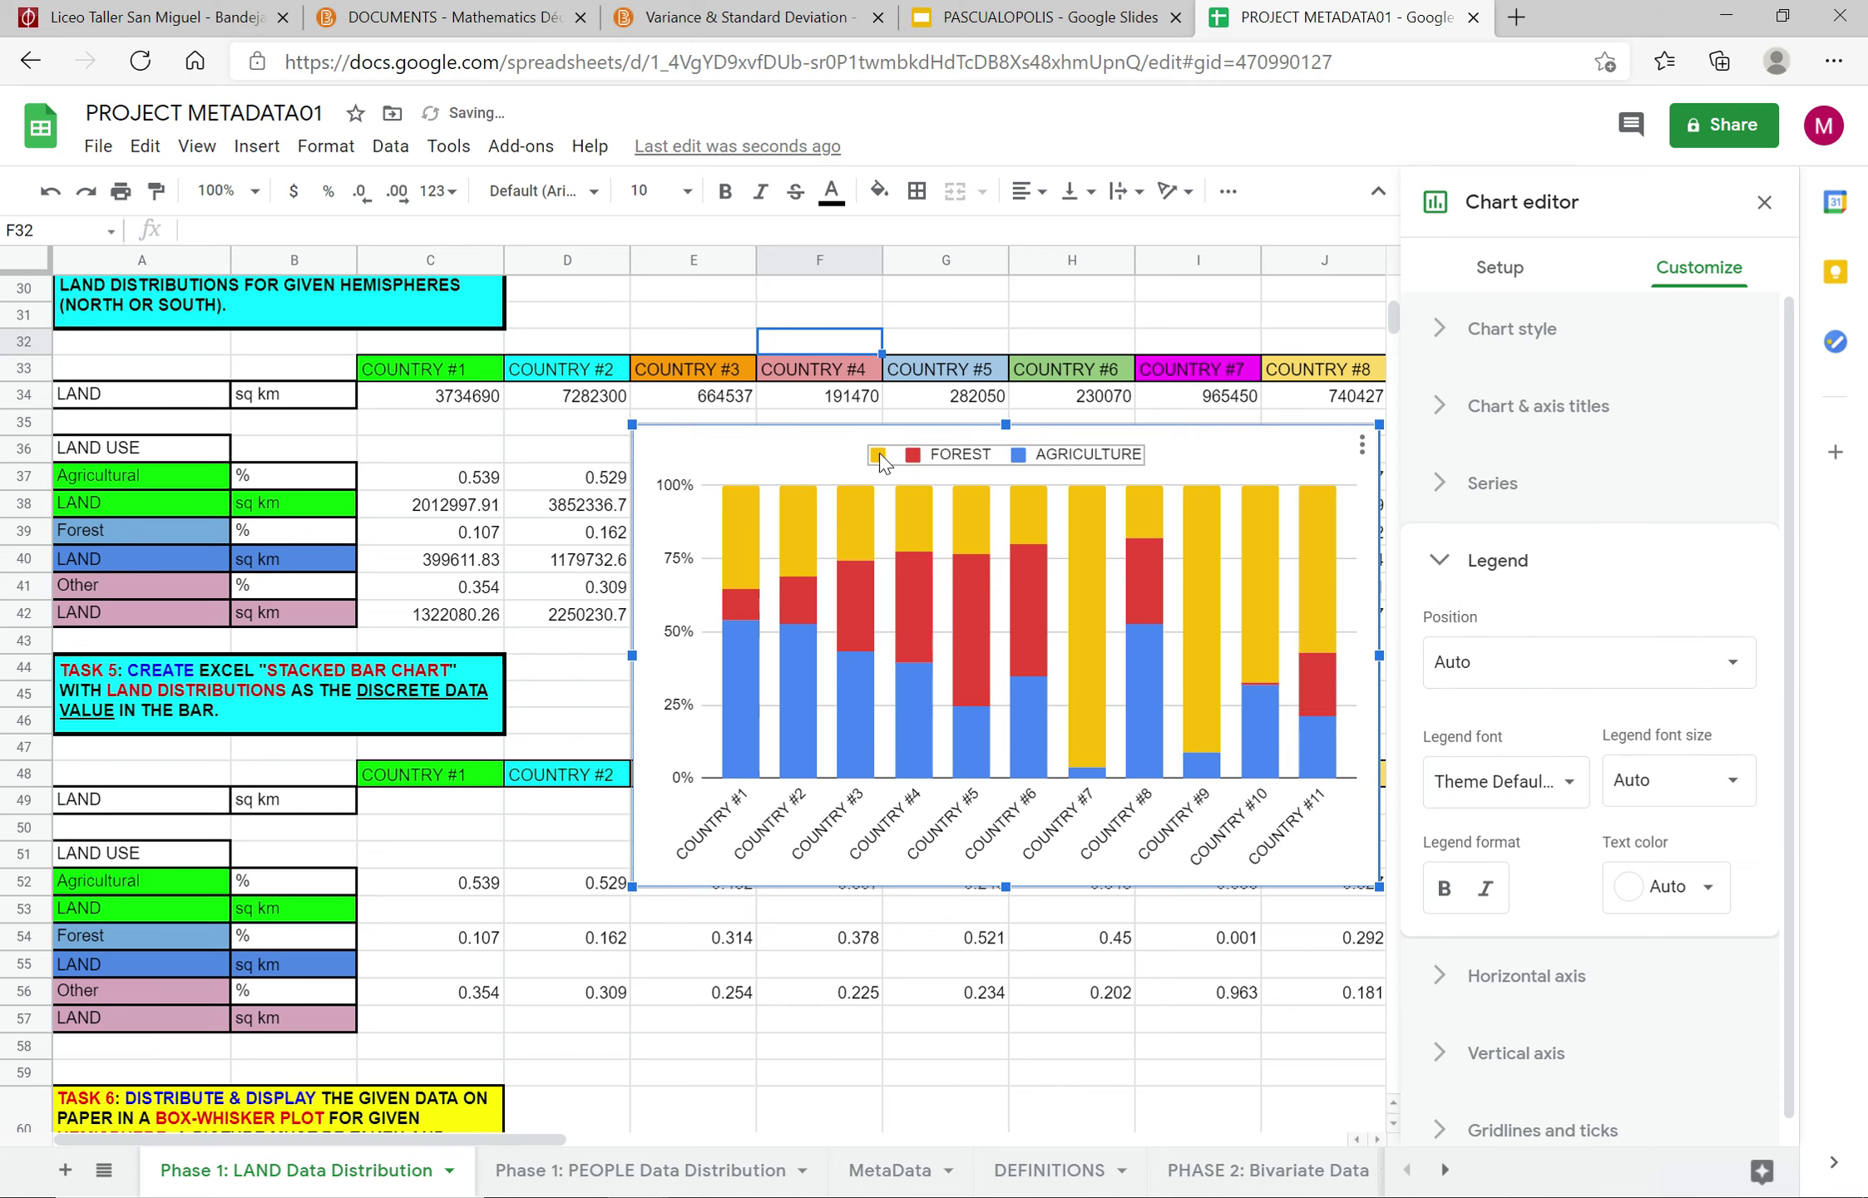
Step: Label the yellow series OTHER and close the chart editor
double_click(880, 454)
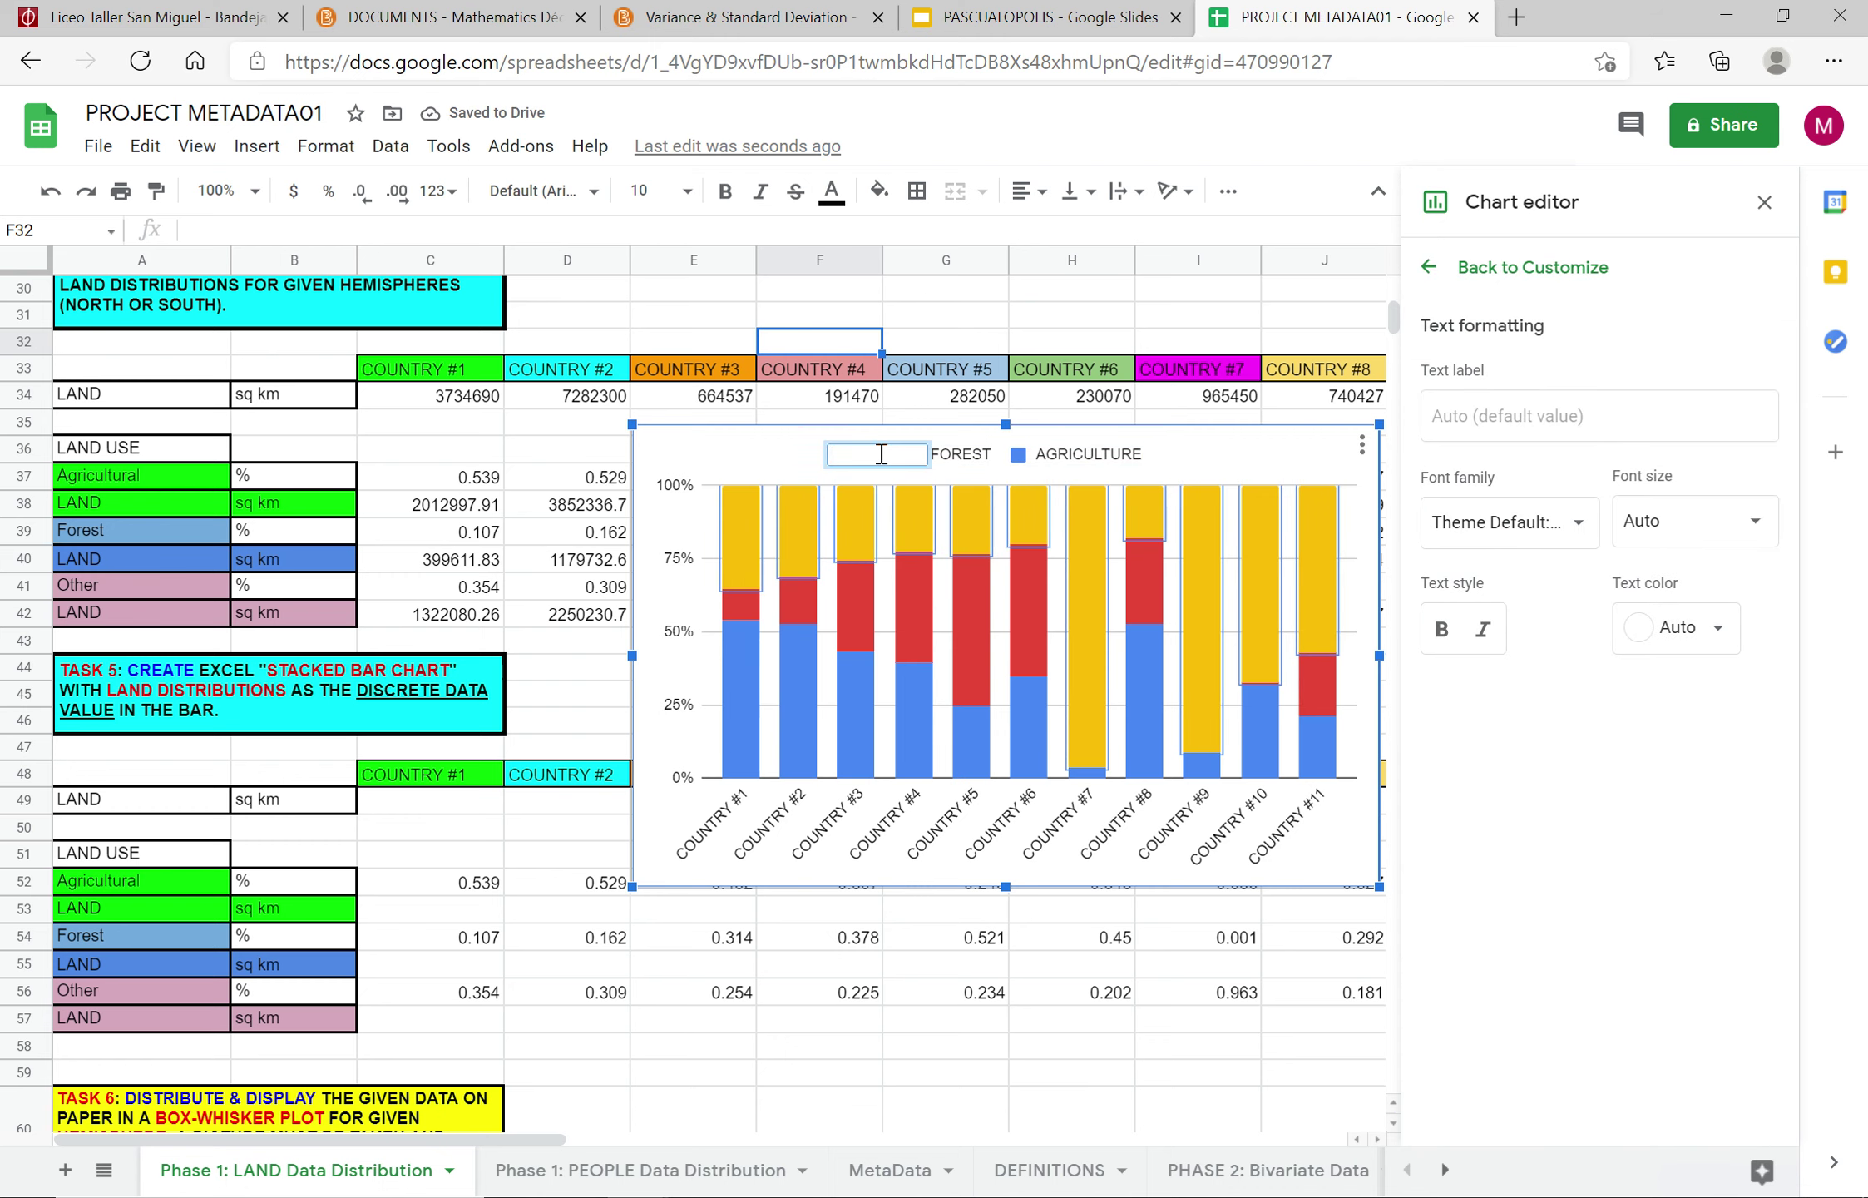
type("OTHER")
key("Return")
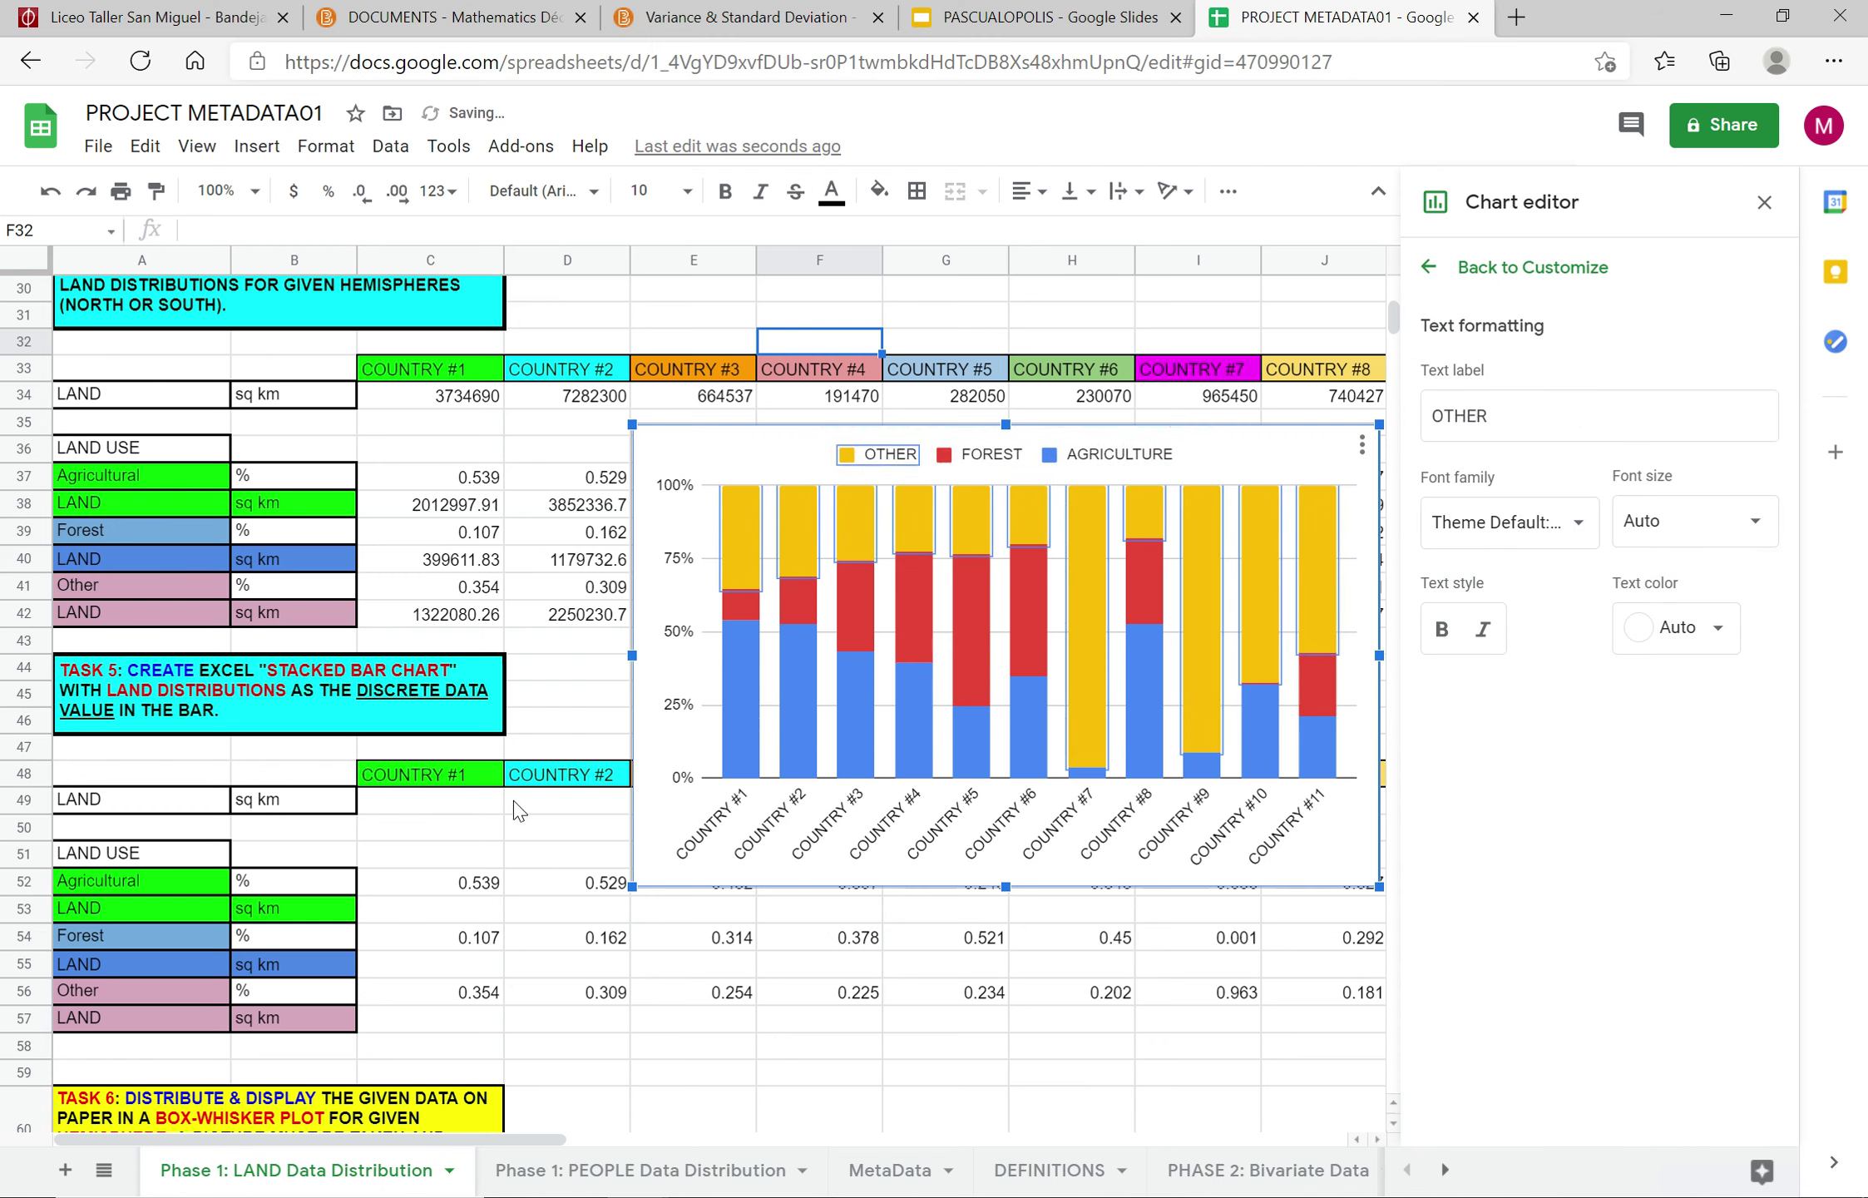
left_click(429, 692)
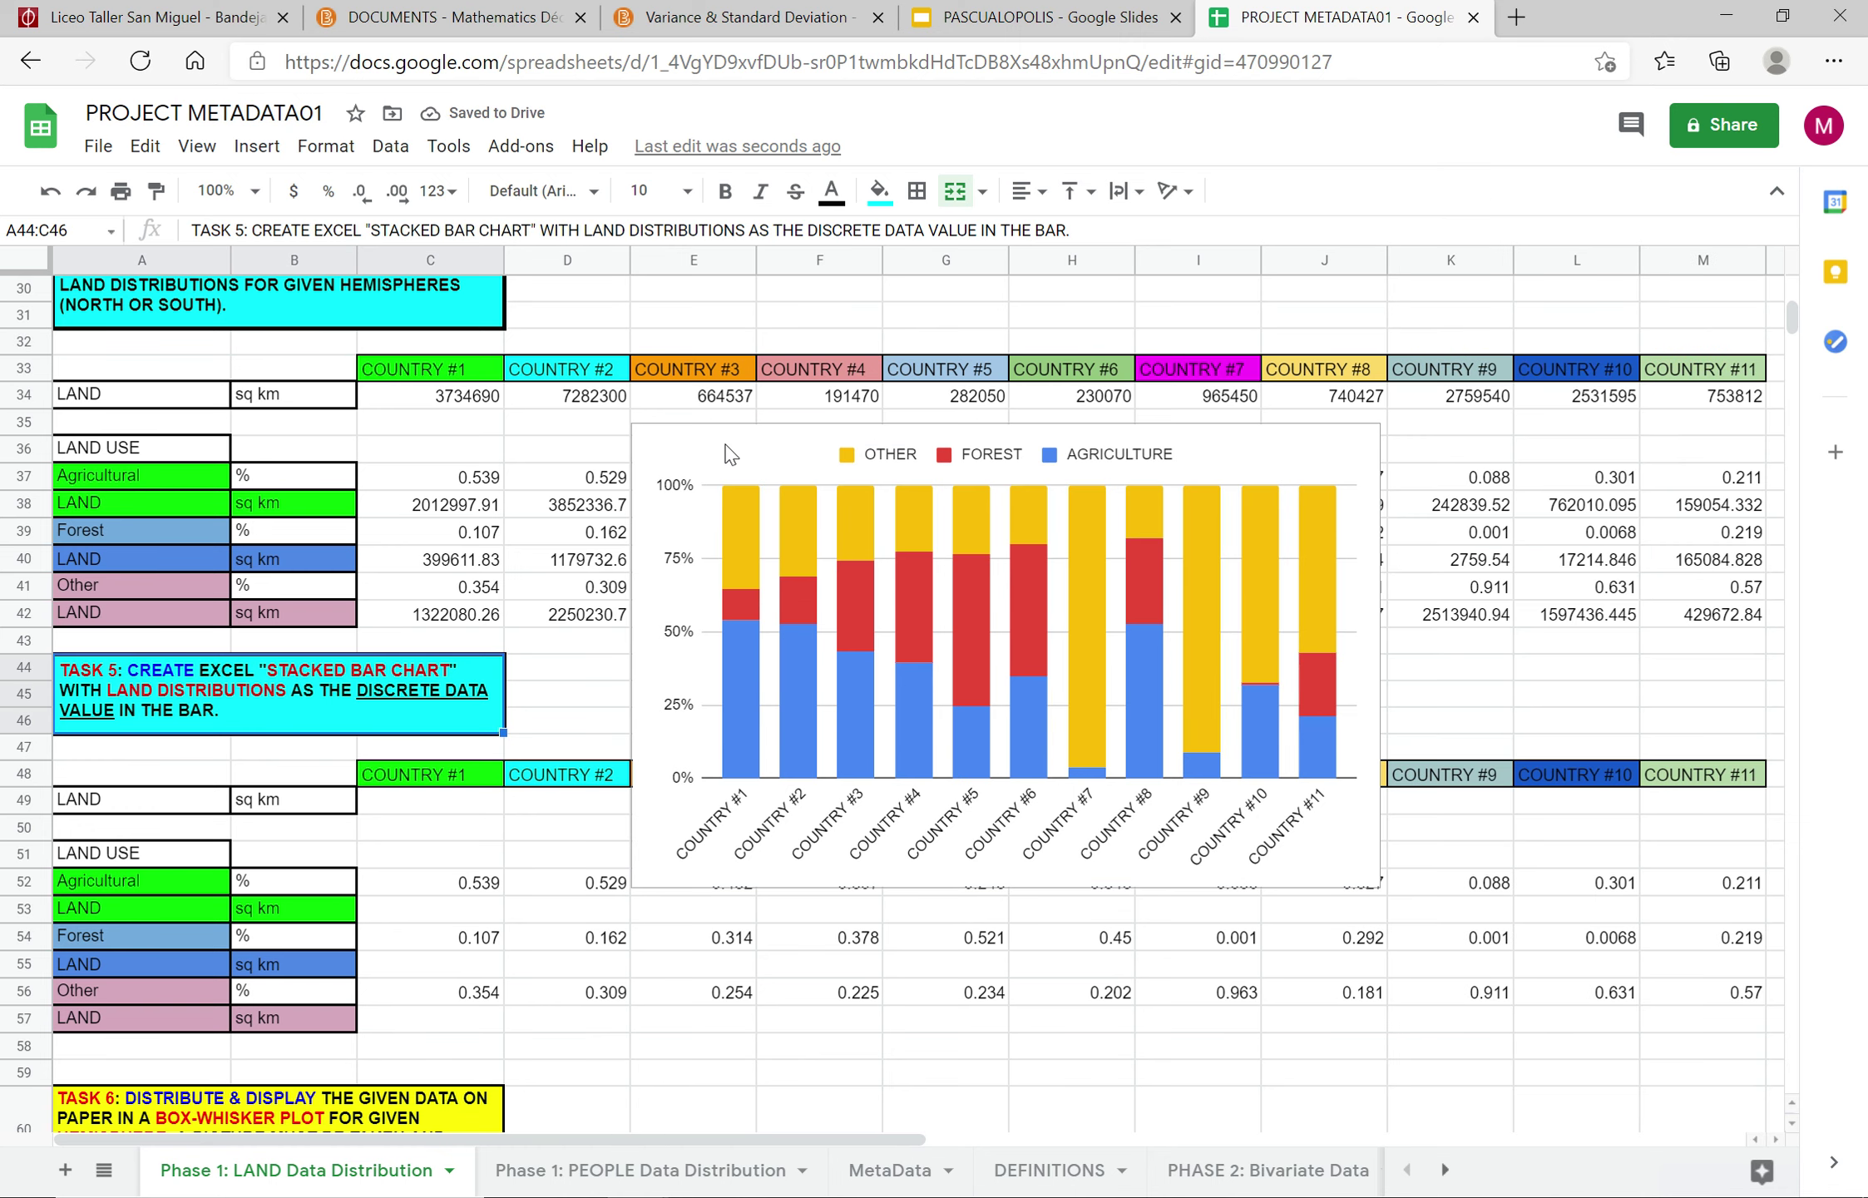
Step: Copy the land-use chart and switch to the PASCUALOPOLIS presentation
left_click(742, 480)
right_click(743, 476)
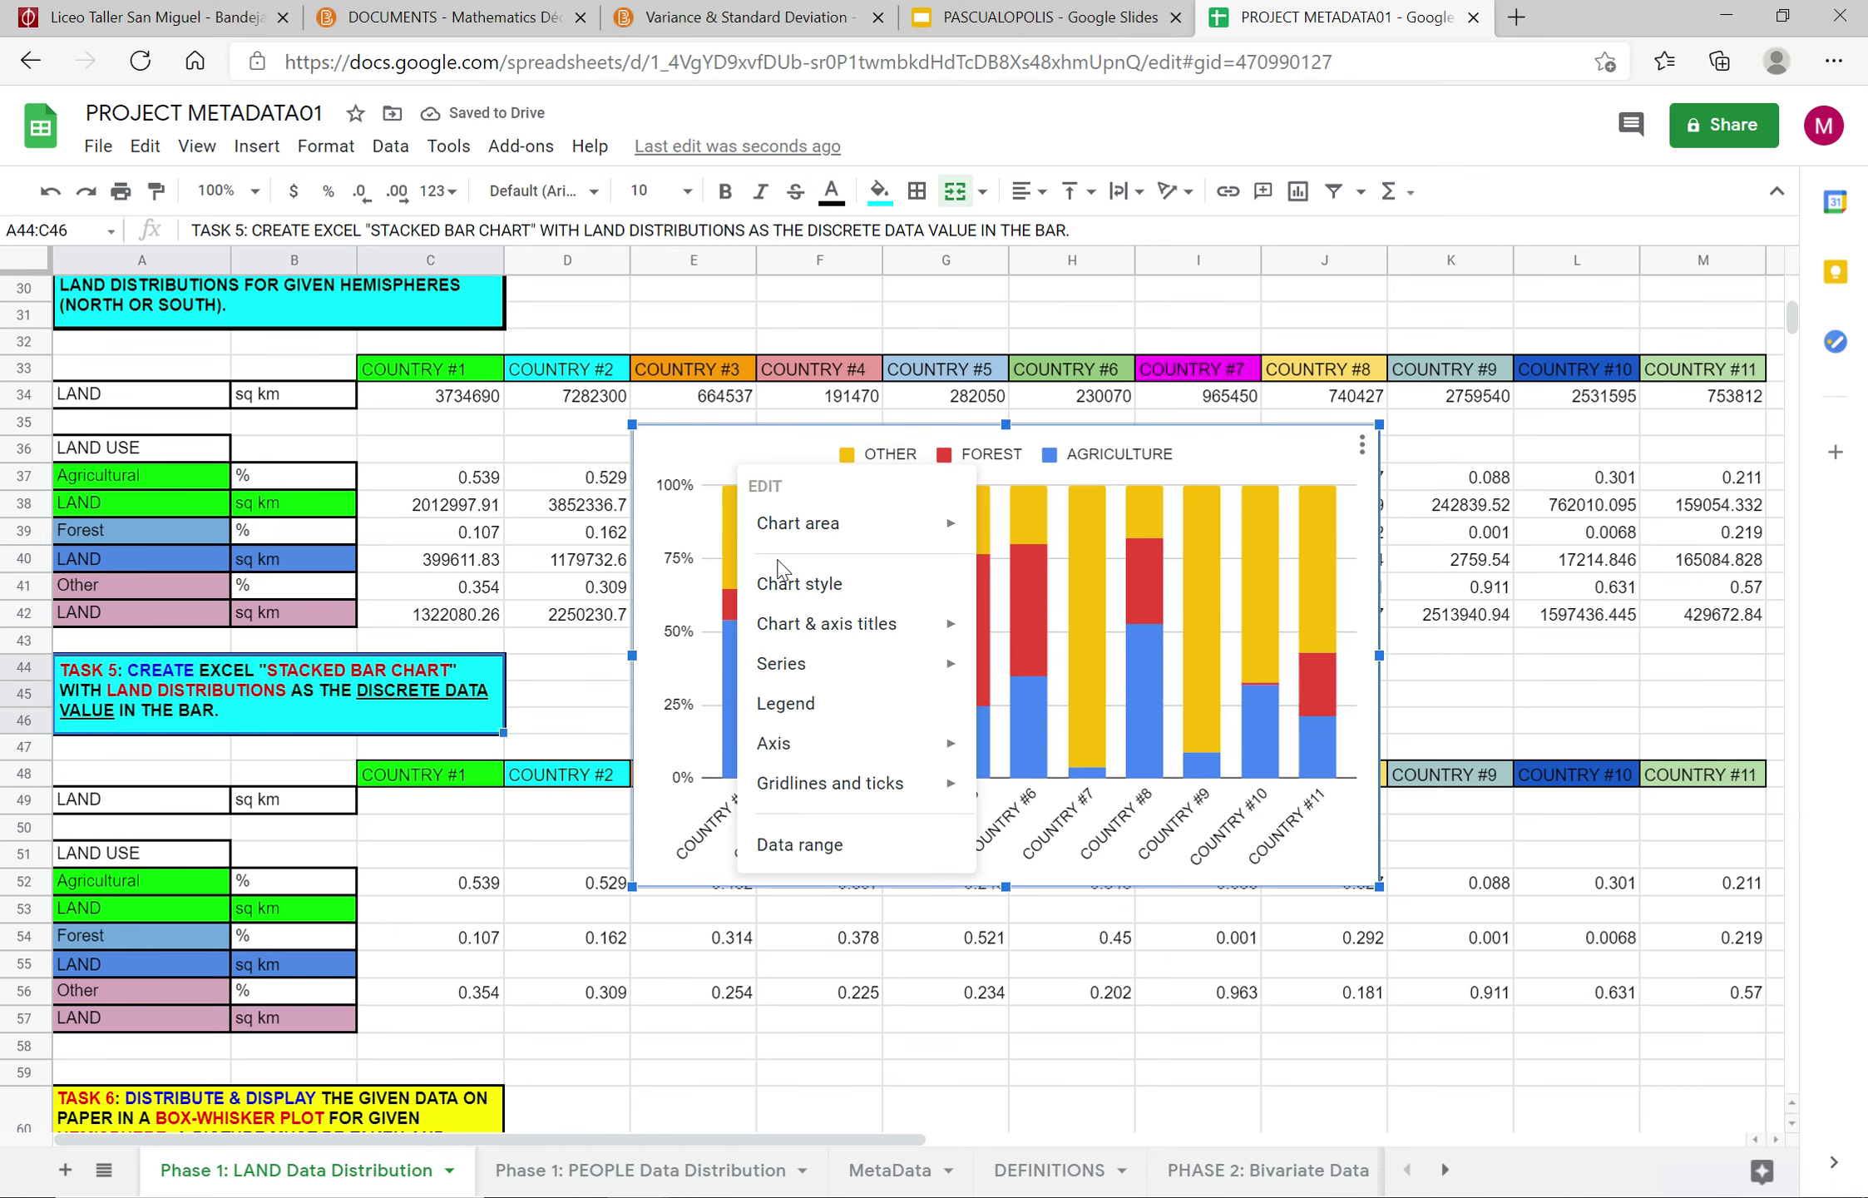
left_click(678, 477)
left_click(1081, 25)
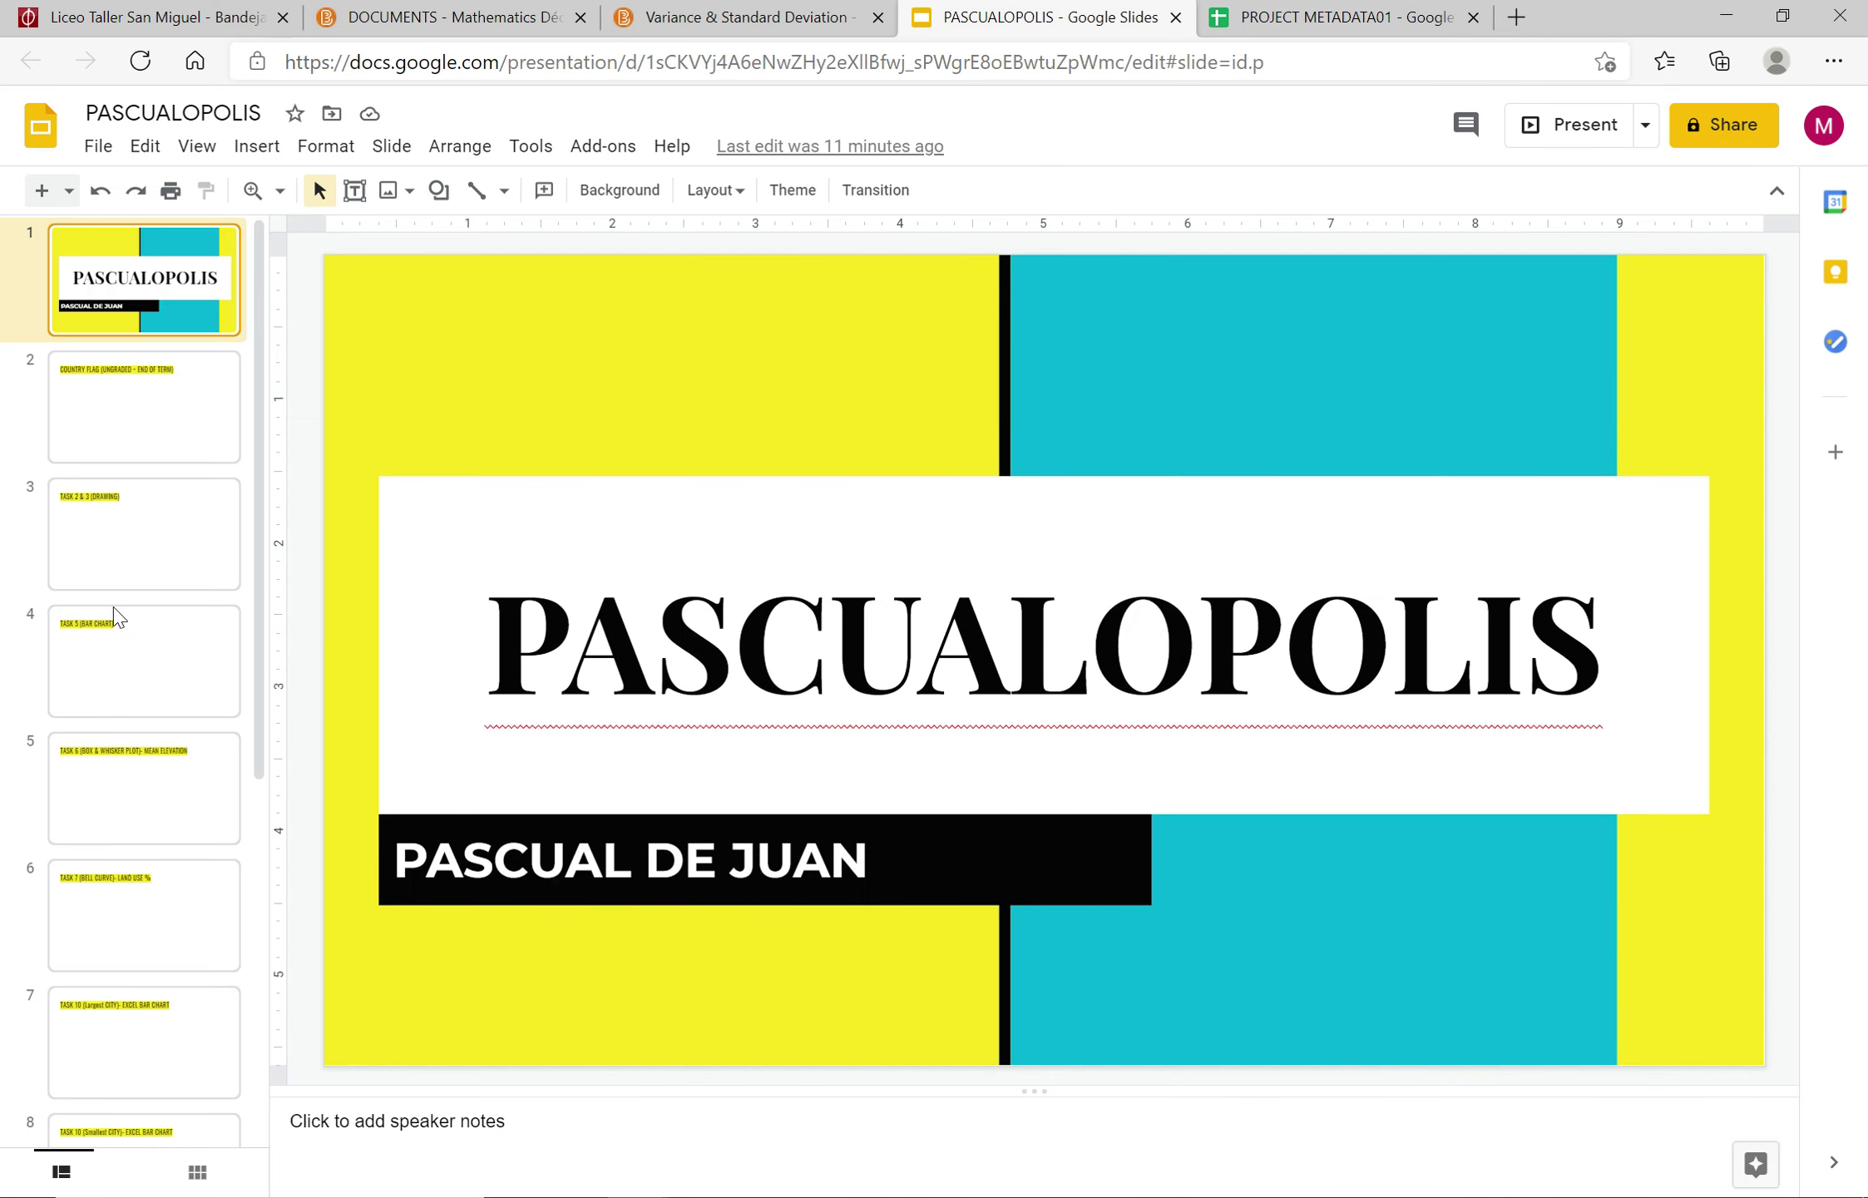
Step: Paste the chart unlinked onto the TASK 5 (BAR CHART) slide, shrinking it below the title
left_click(149, 701)
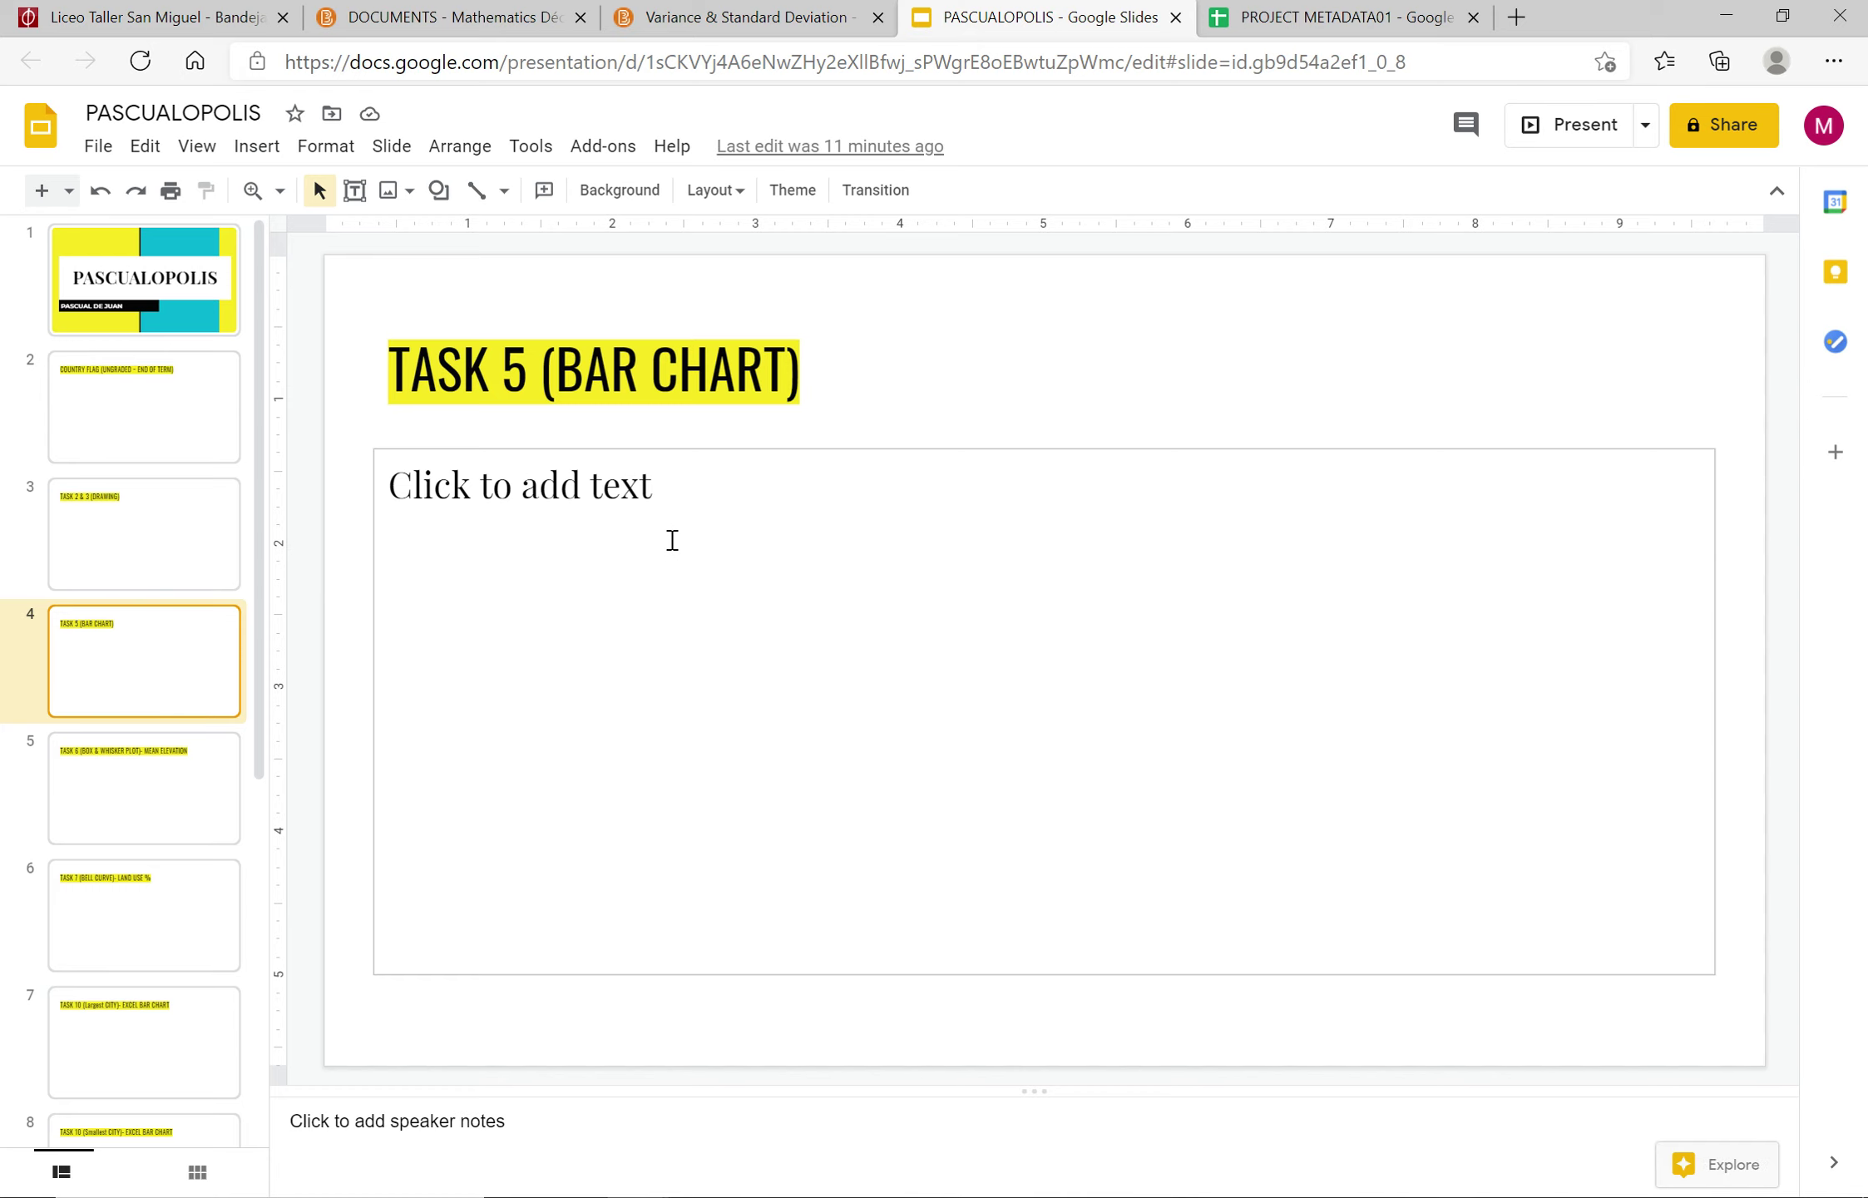
left_click(711, 506)
key("ctrl+v")
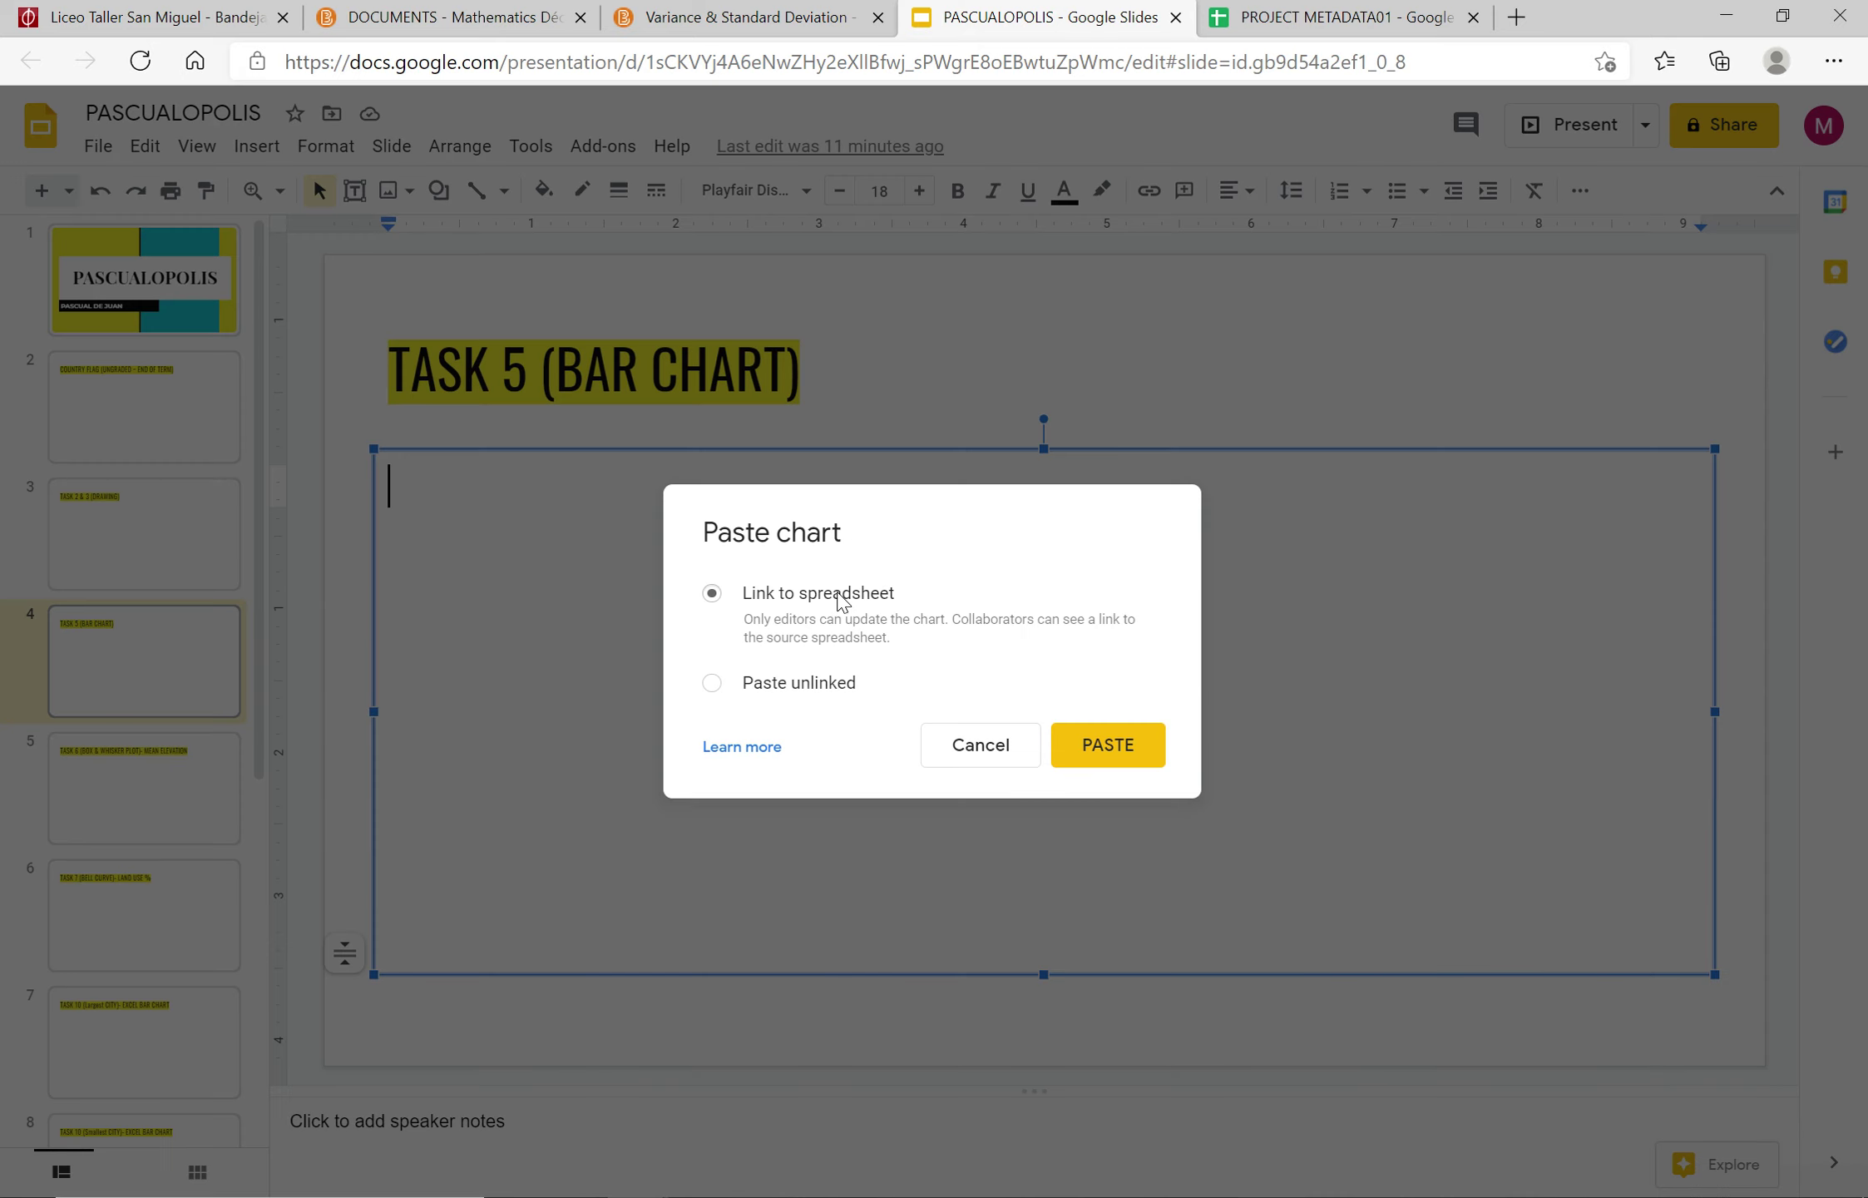
left_click(775, 695)
left_click(1104, 742)
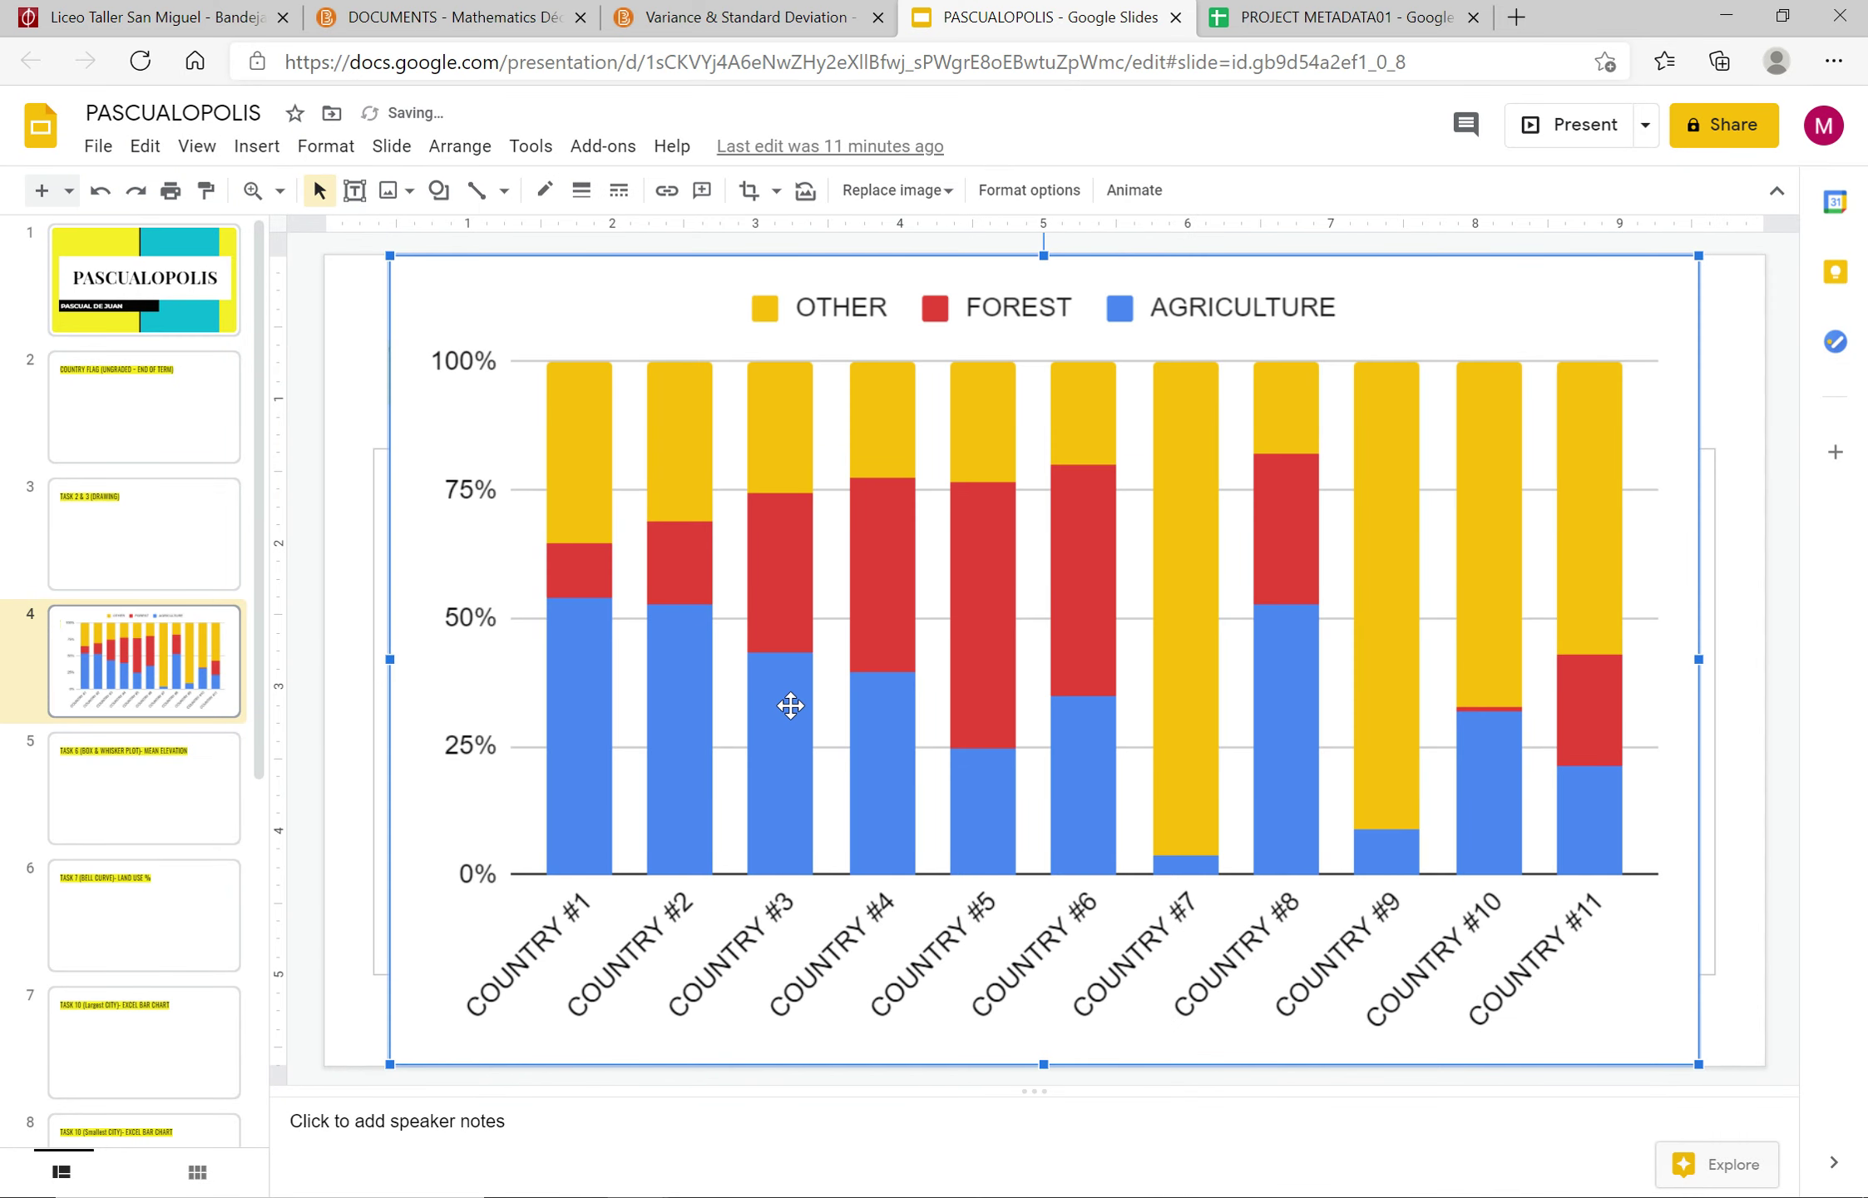
left_click_drag(386, 253, 641, 487)
left_click_drag(751, 450, 873, 462)
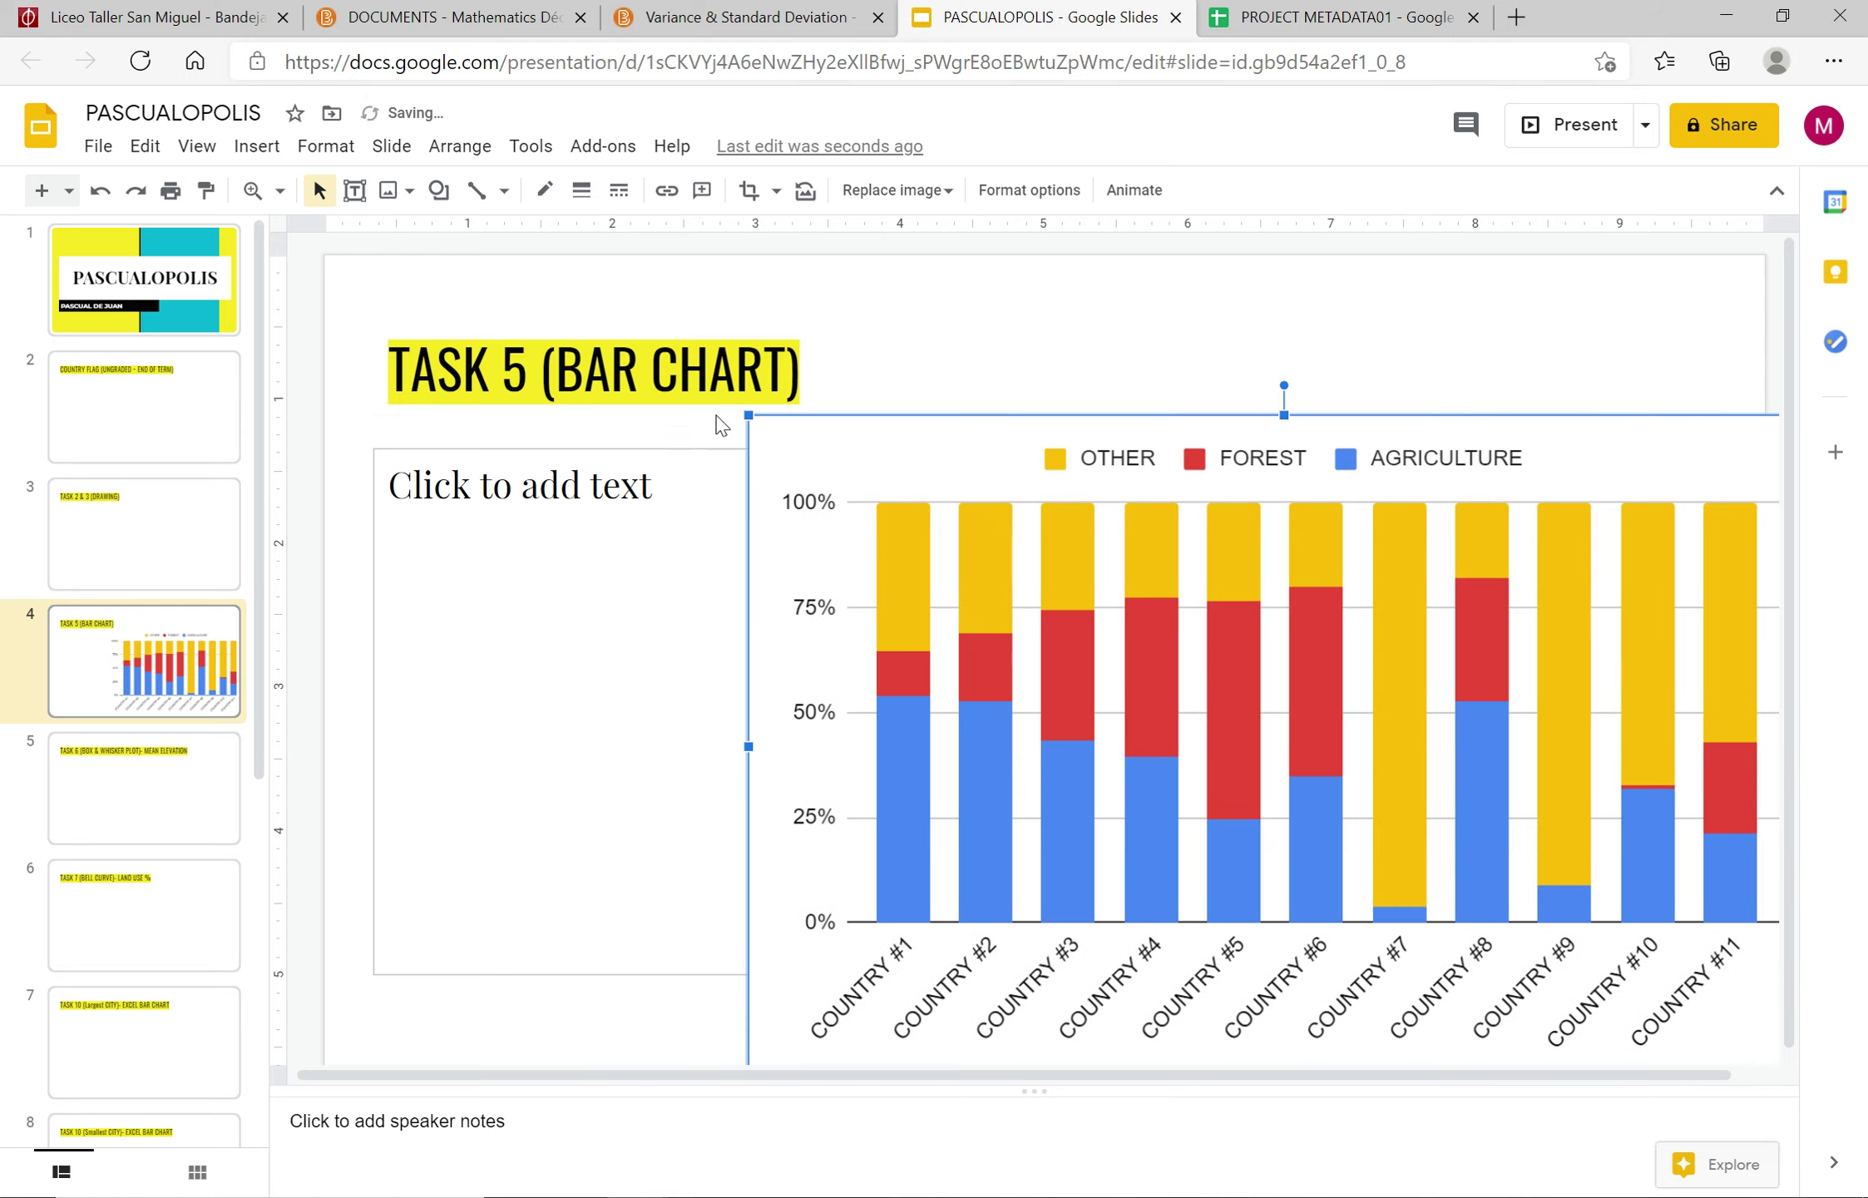
left_click(1285, 18)
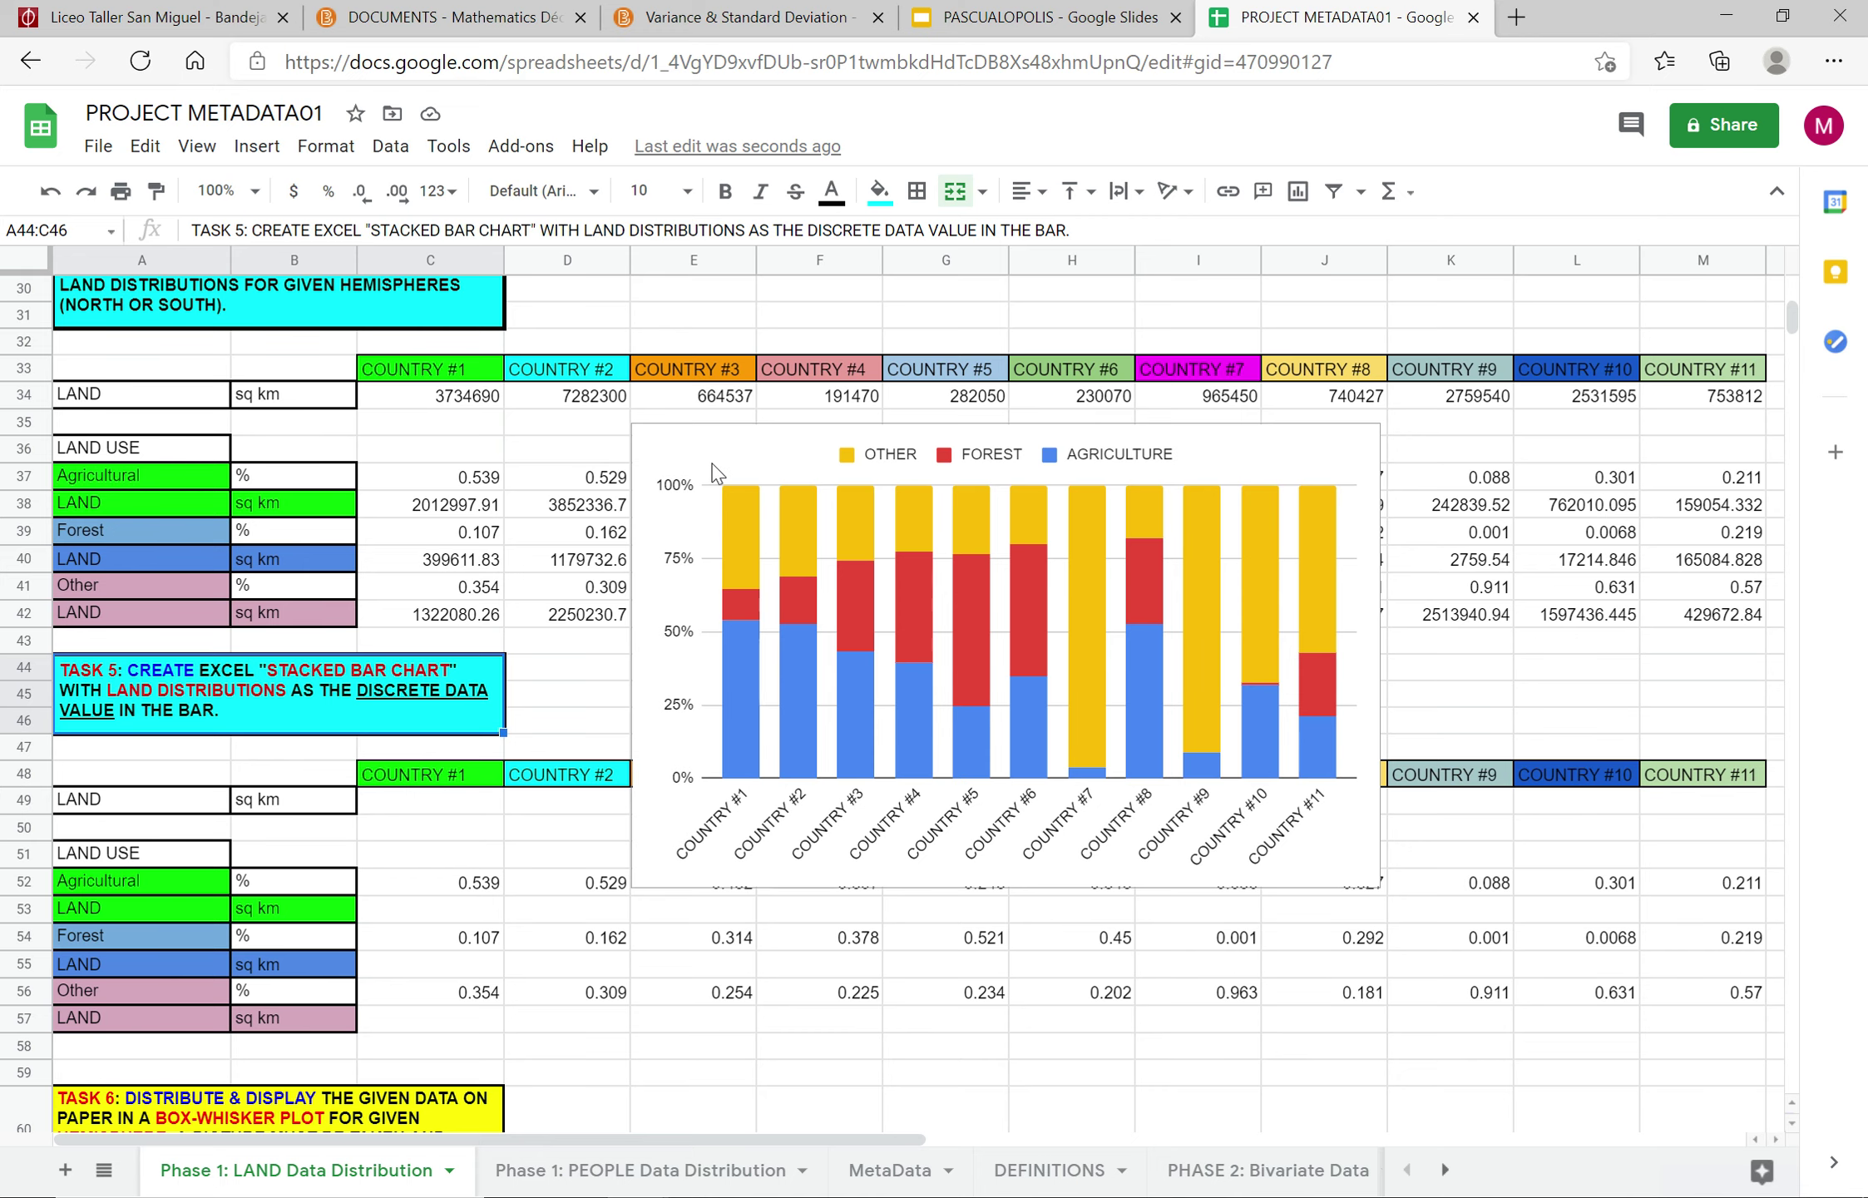
Step: Delete the stacked bar chart from the sheet and bring up the TASK 6 instruction cell A60
left_click(716, 473)
key("Delete")
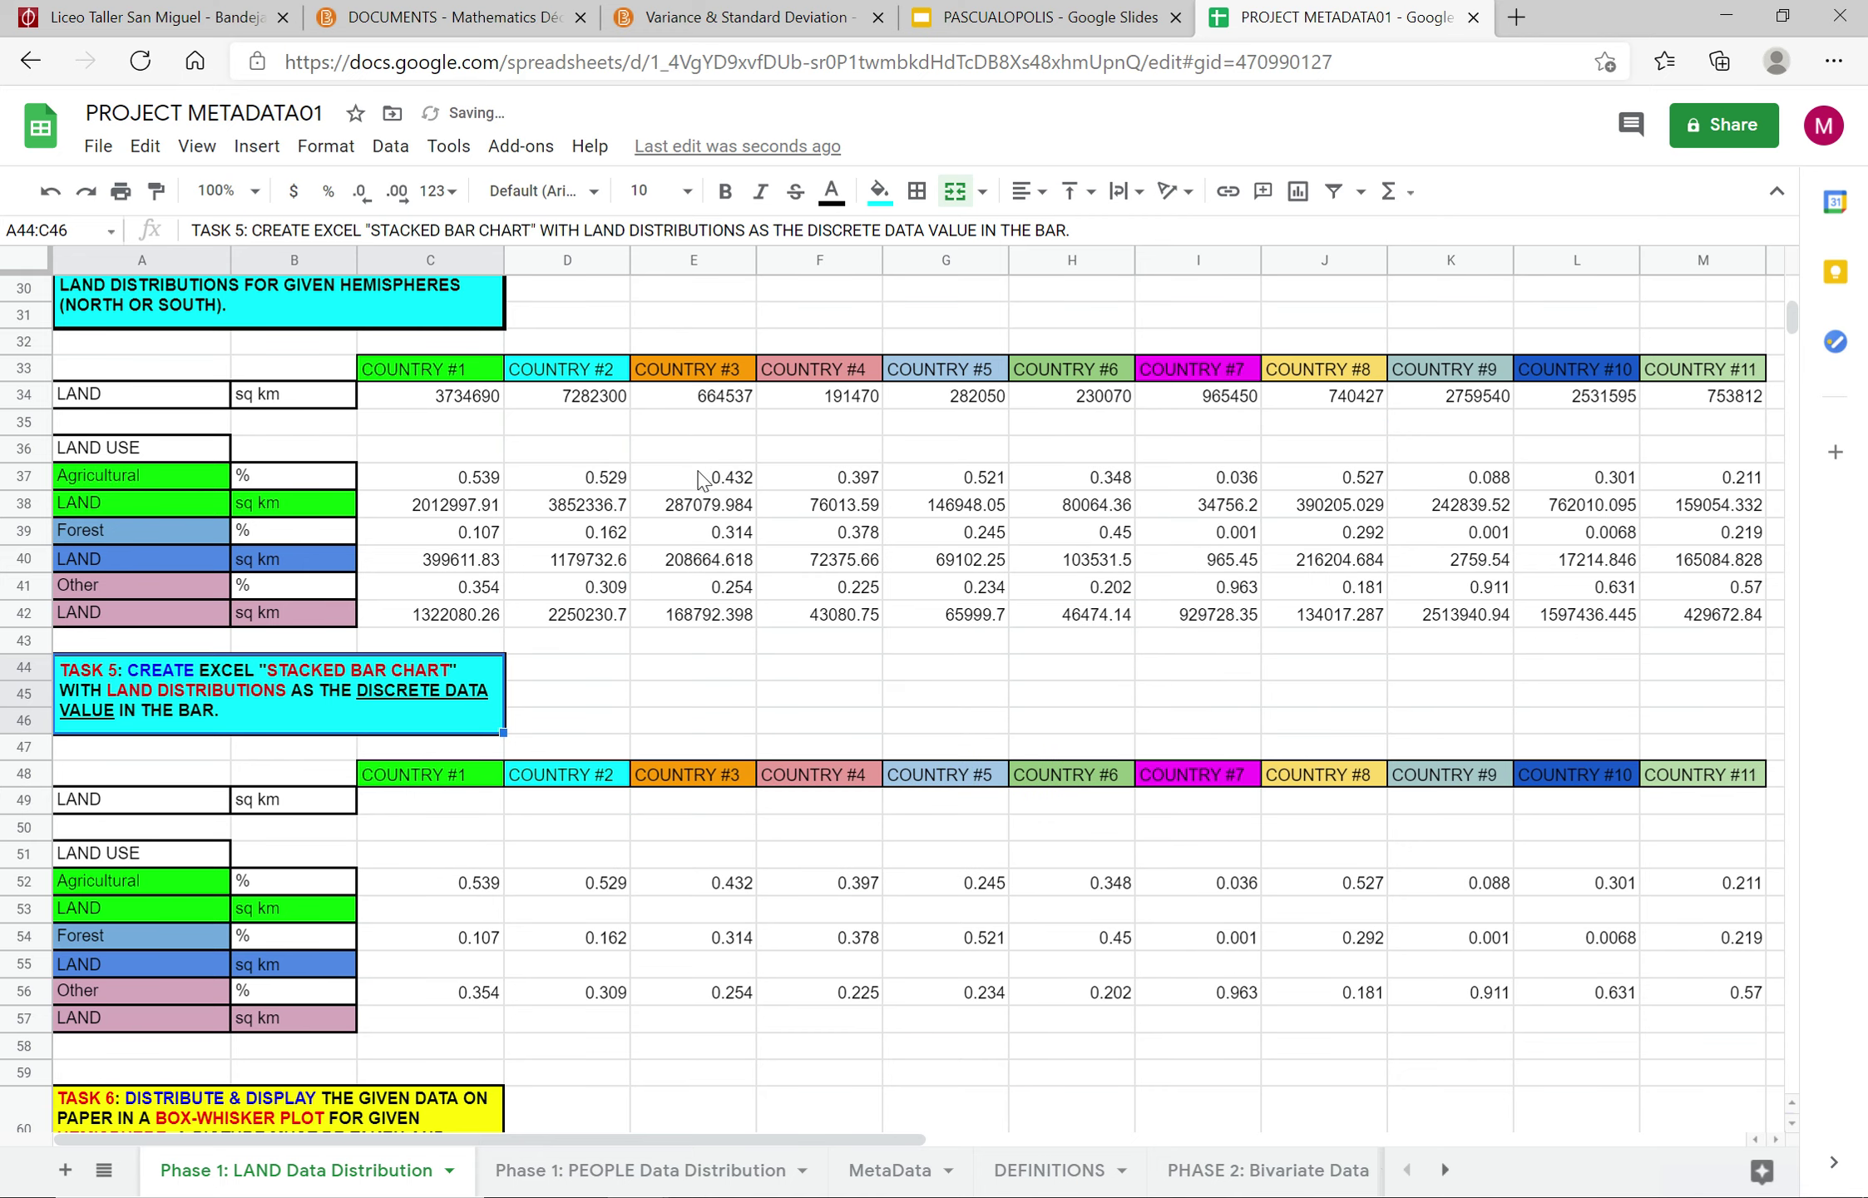
left_click(226, 746)
scroll(306, 770, "down", 3)
scroll(306, 769, "down", 5)
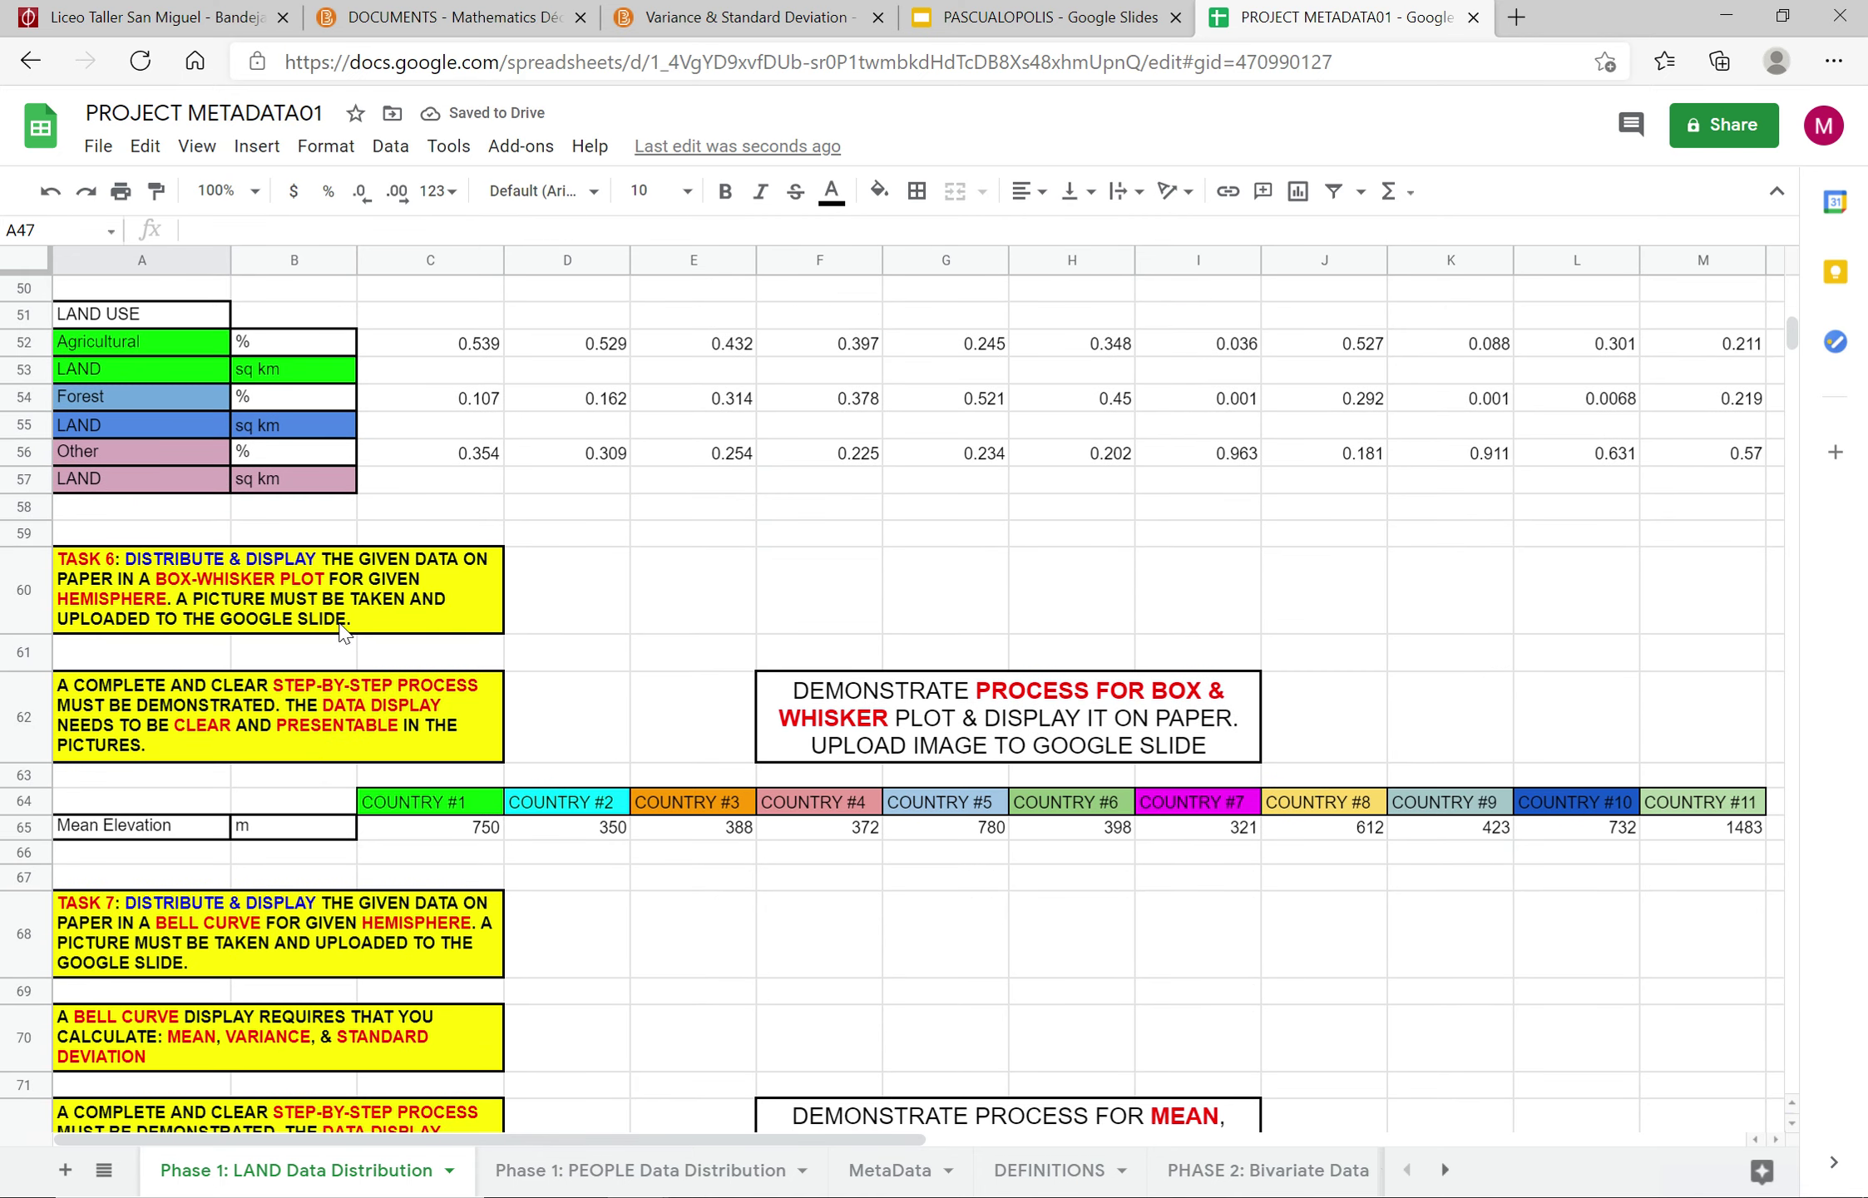
left_click(188, 607)
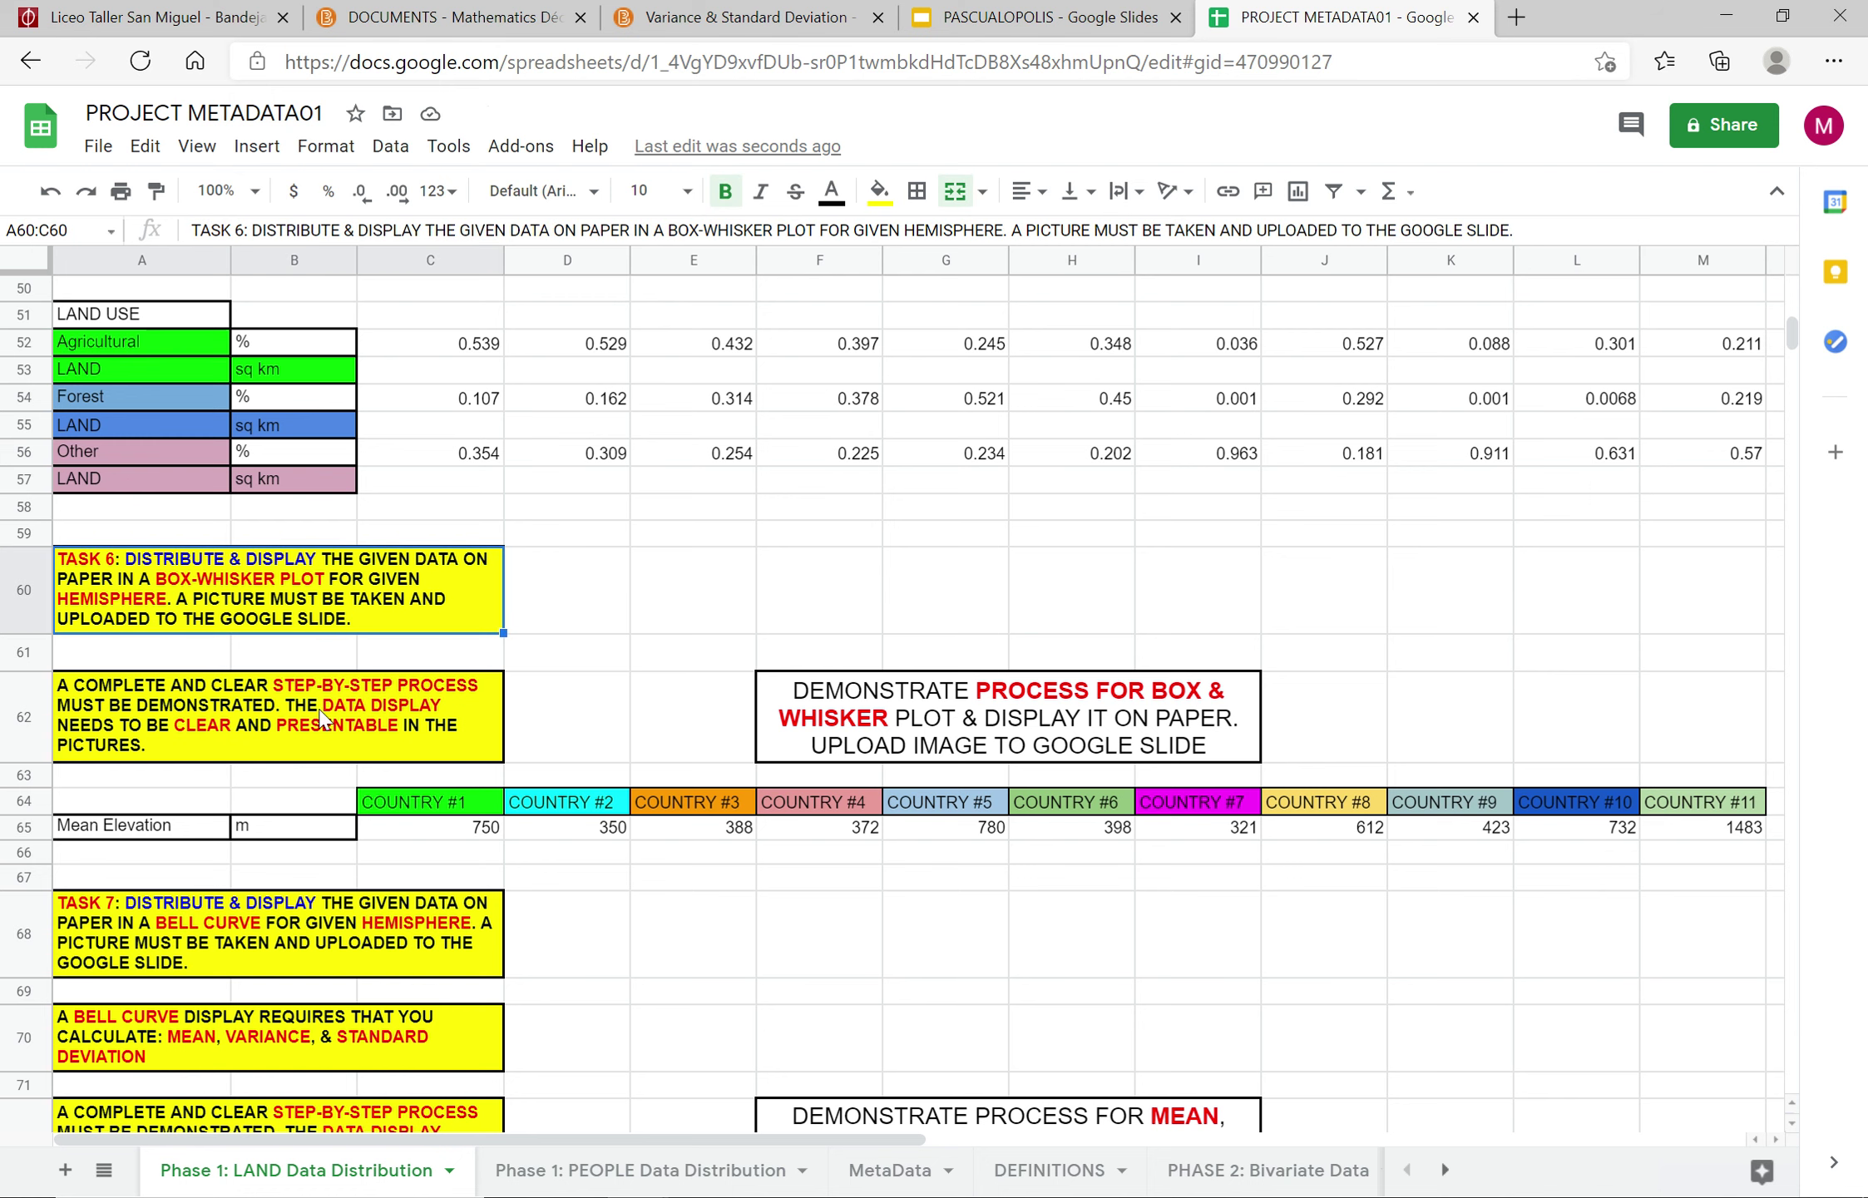
Step: Compute MIN and MAX of the mean elevations C65:M65 in F68 and G68
left_click(806, 938)
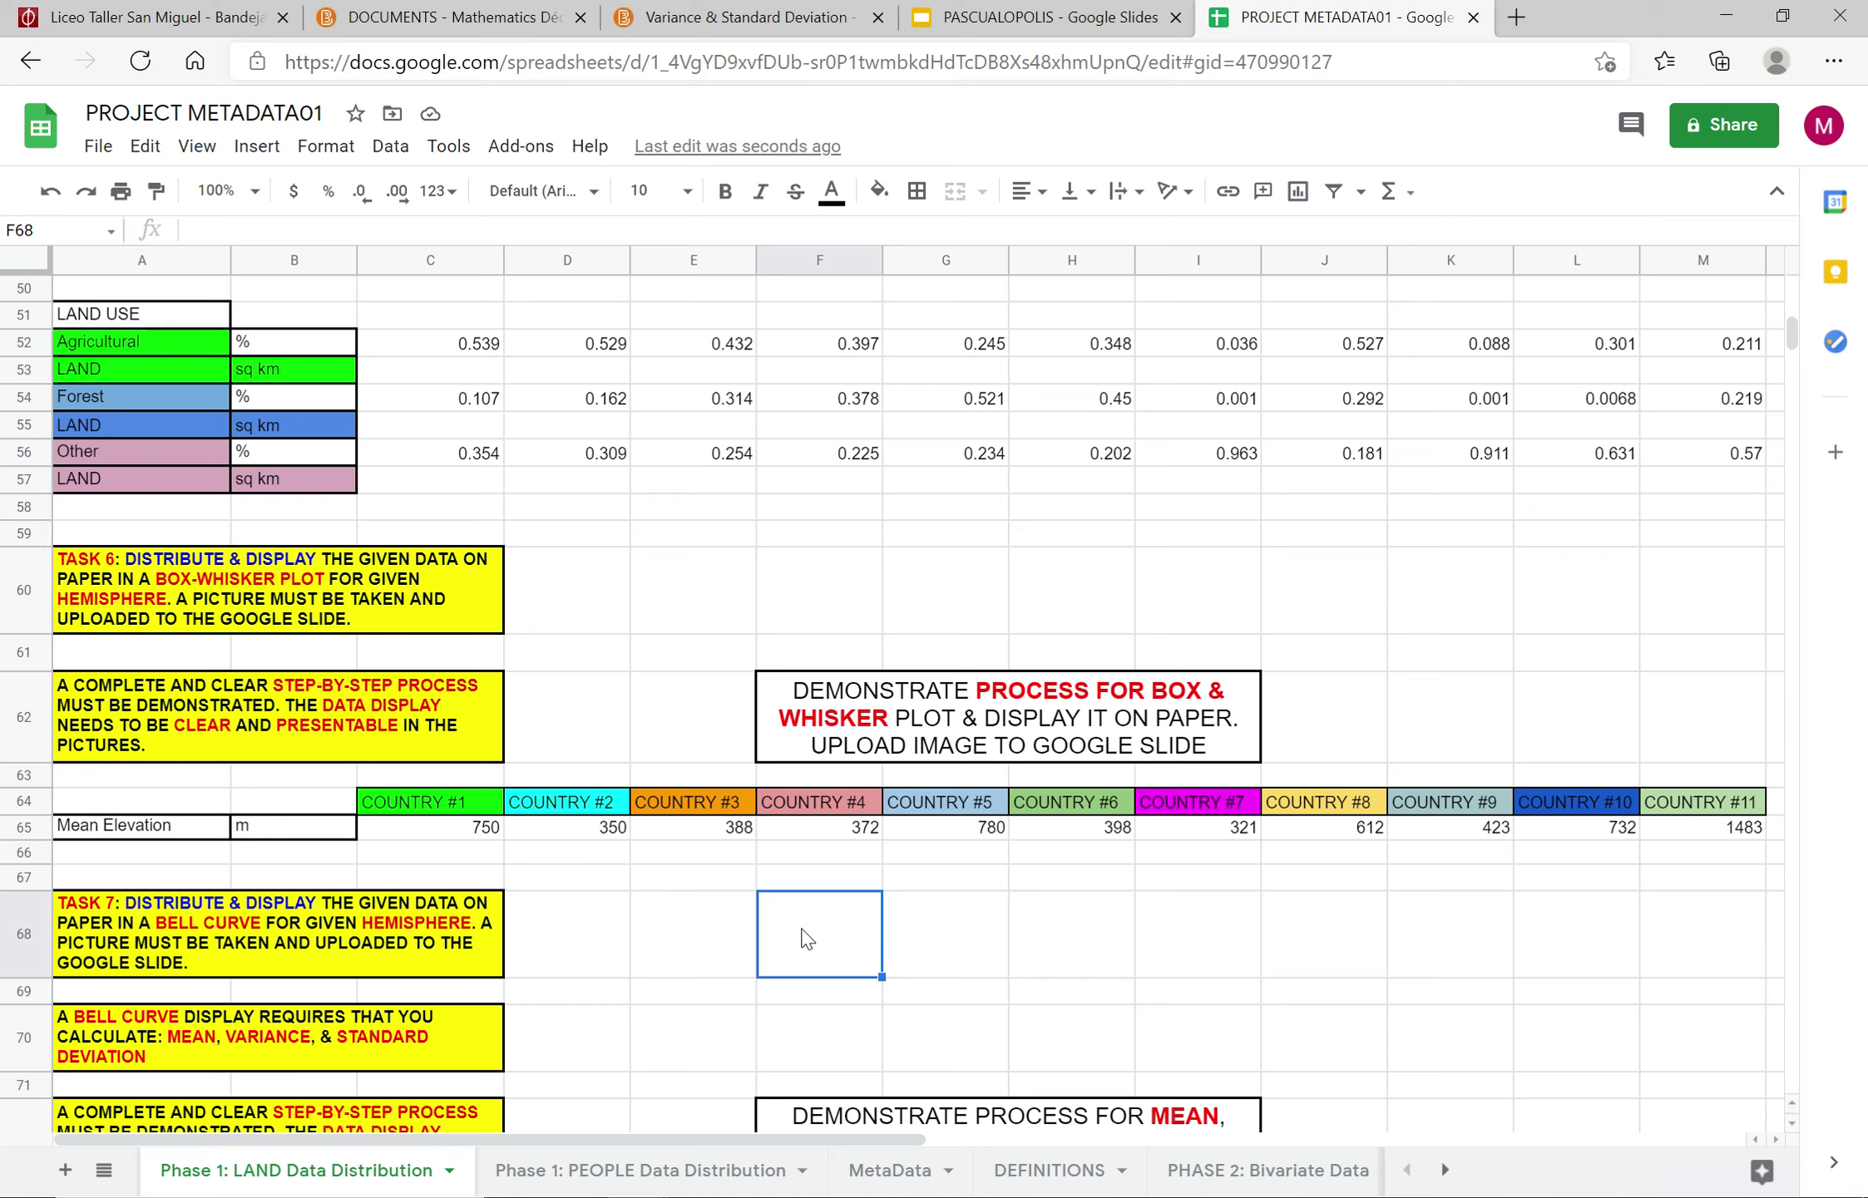
type("=min")
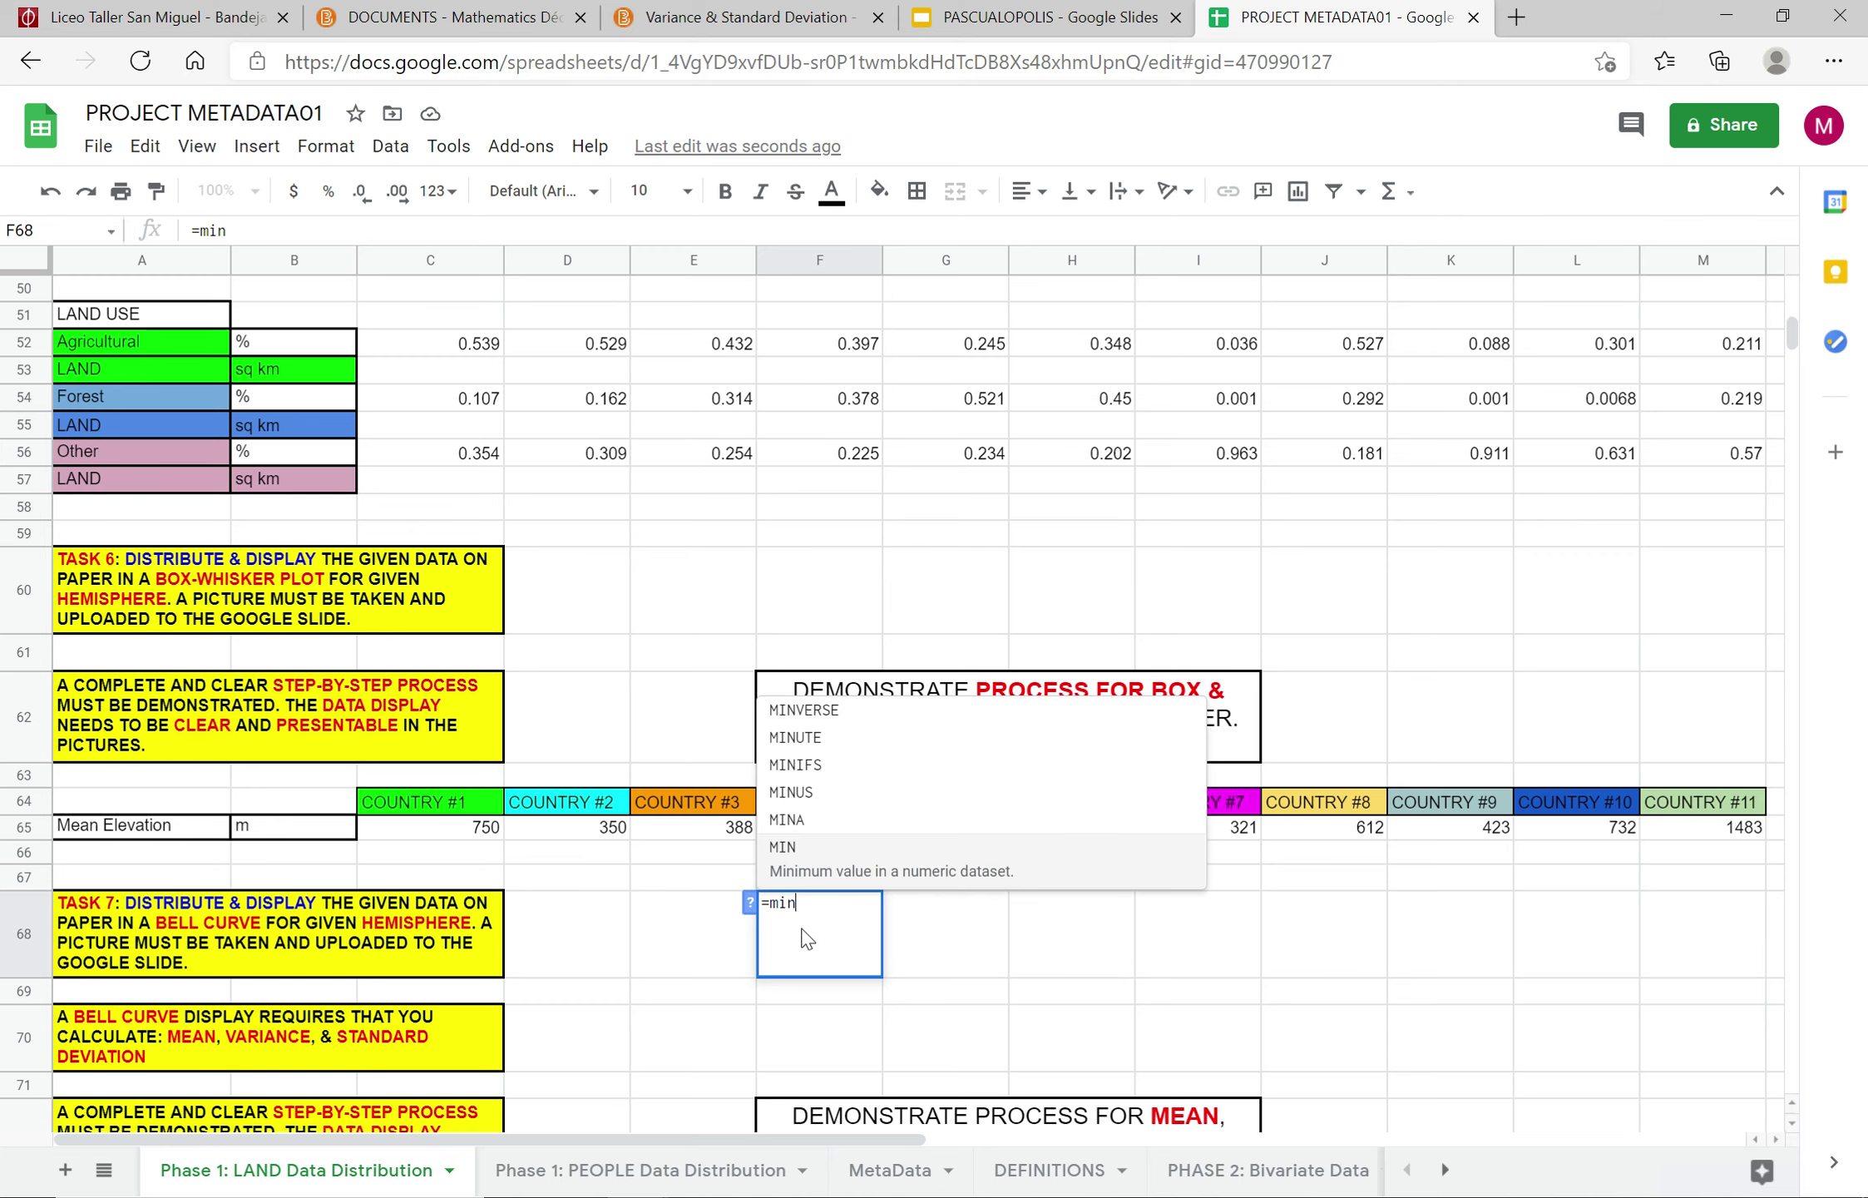
type("(")
left_click_drag(424, 829, 1726, 840)
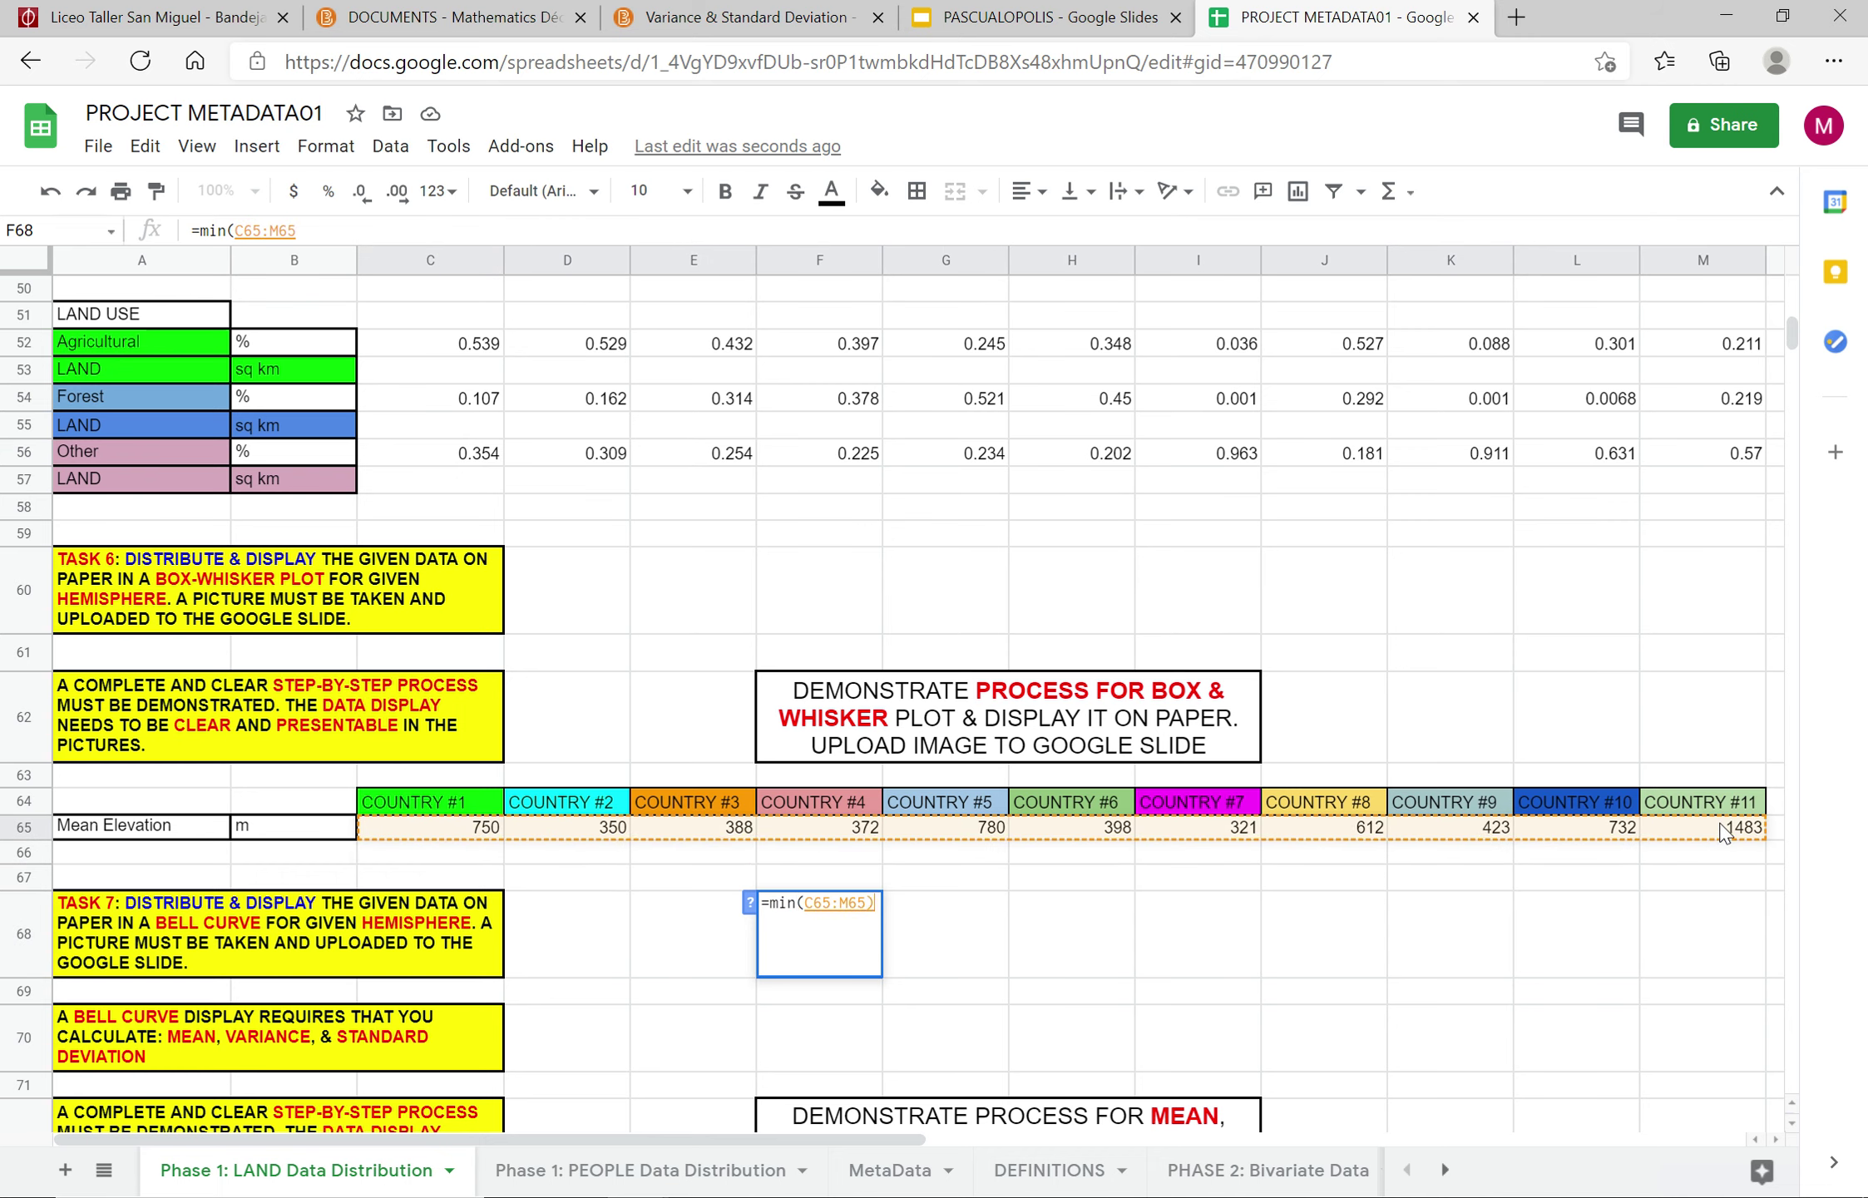
key("Return")
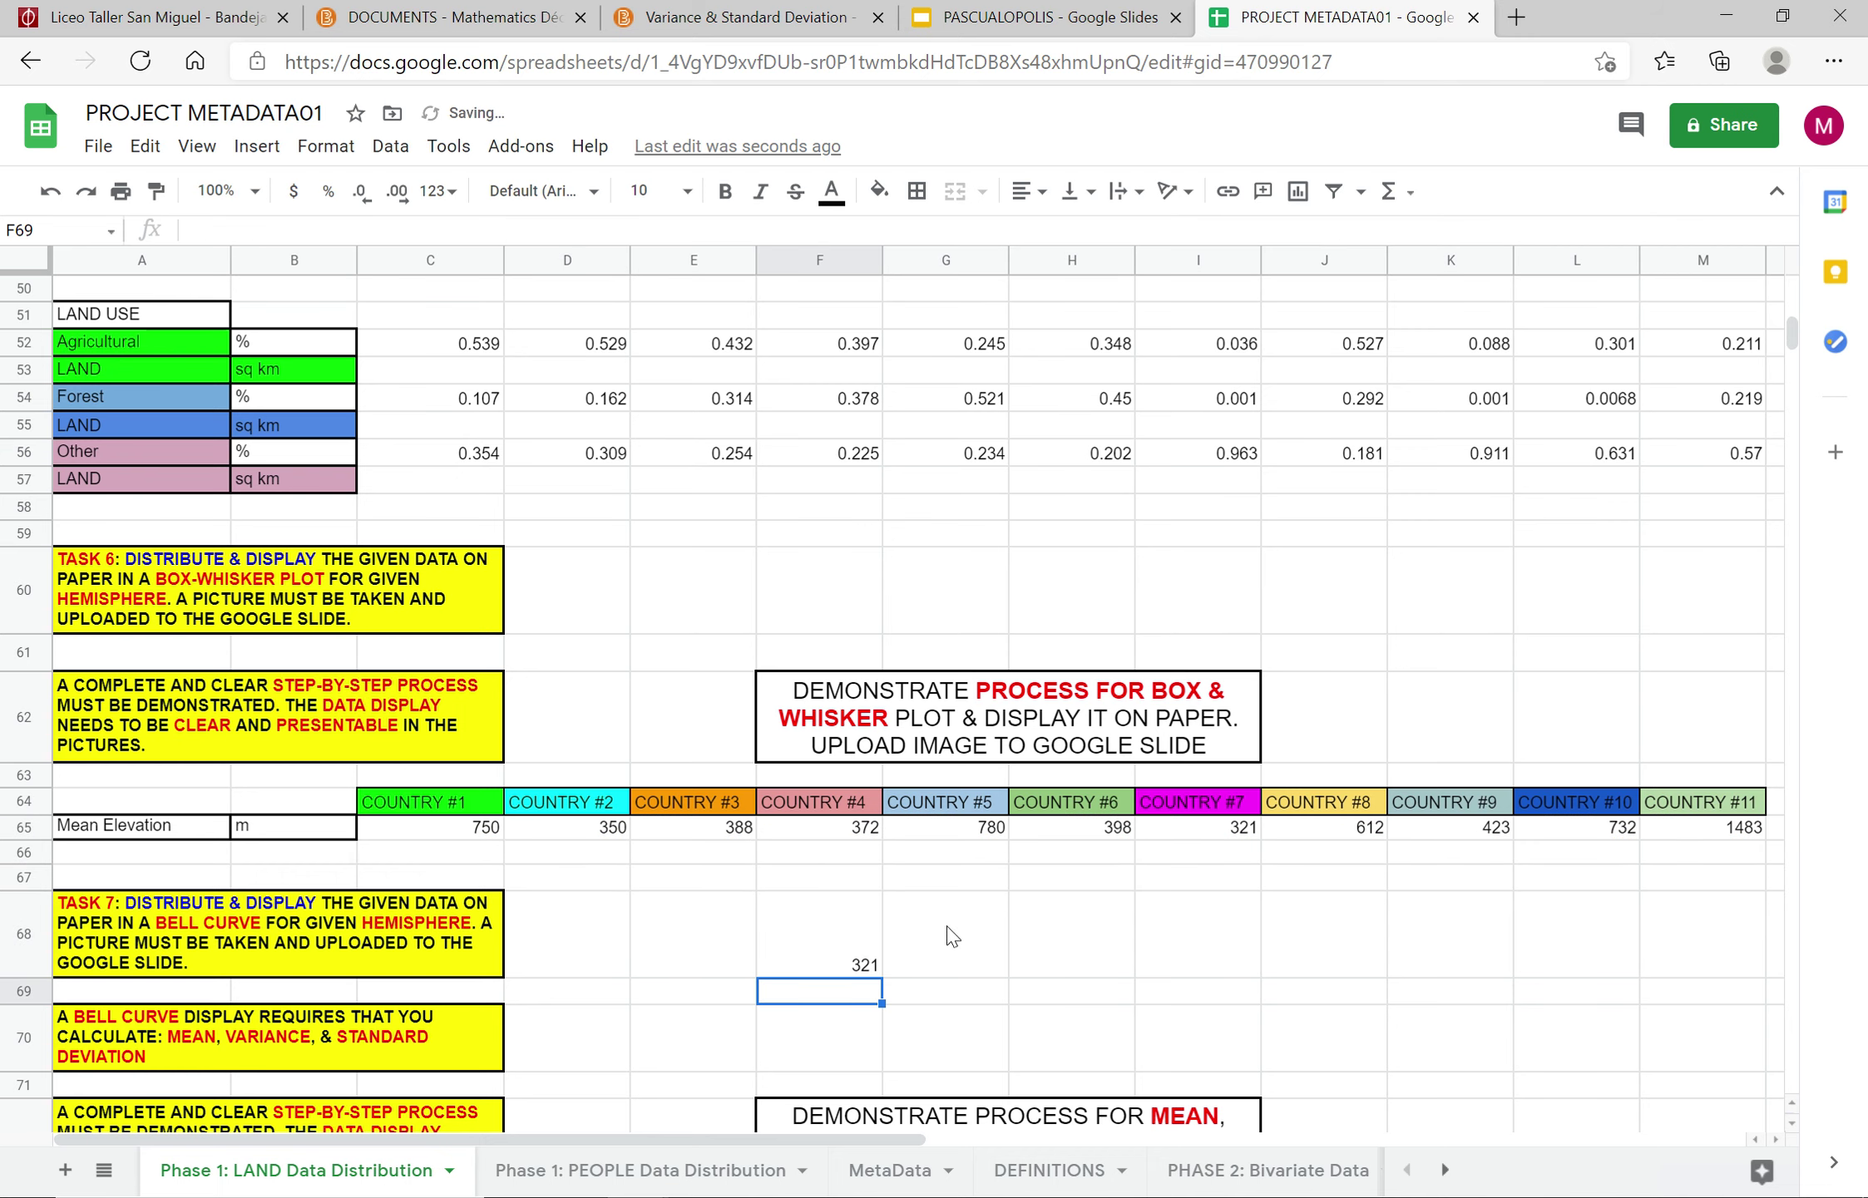
left_click(952, 936)
type("=MA")
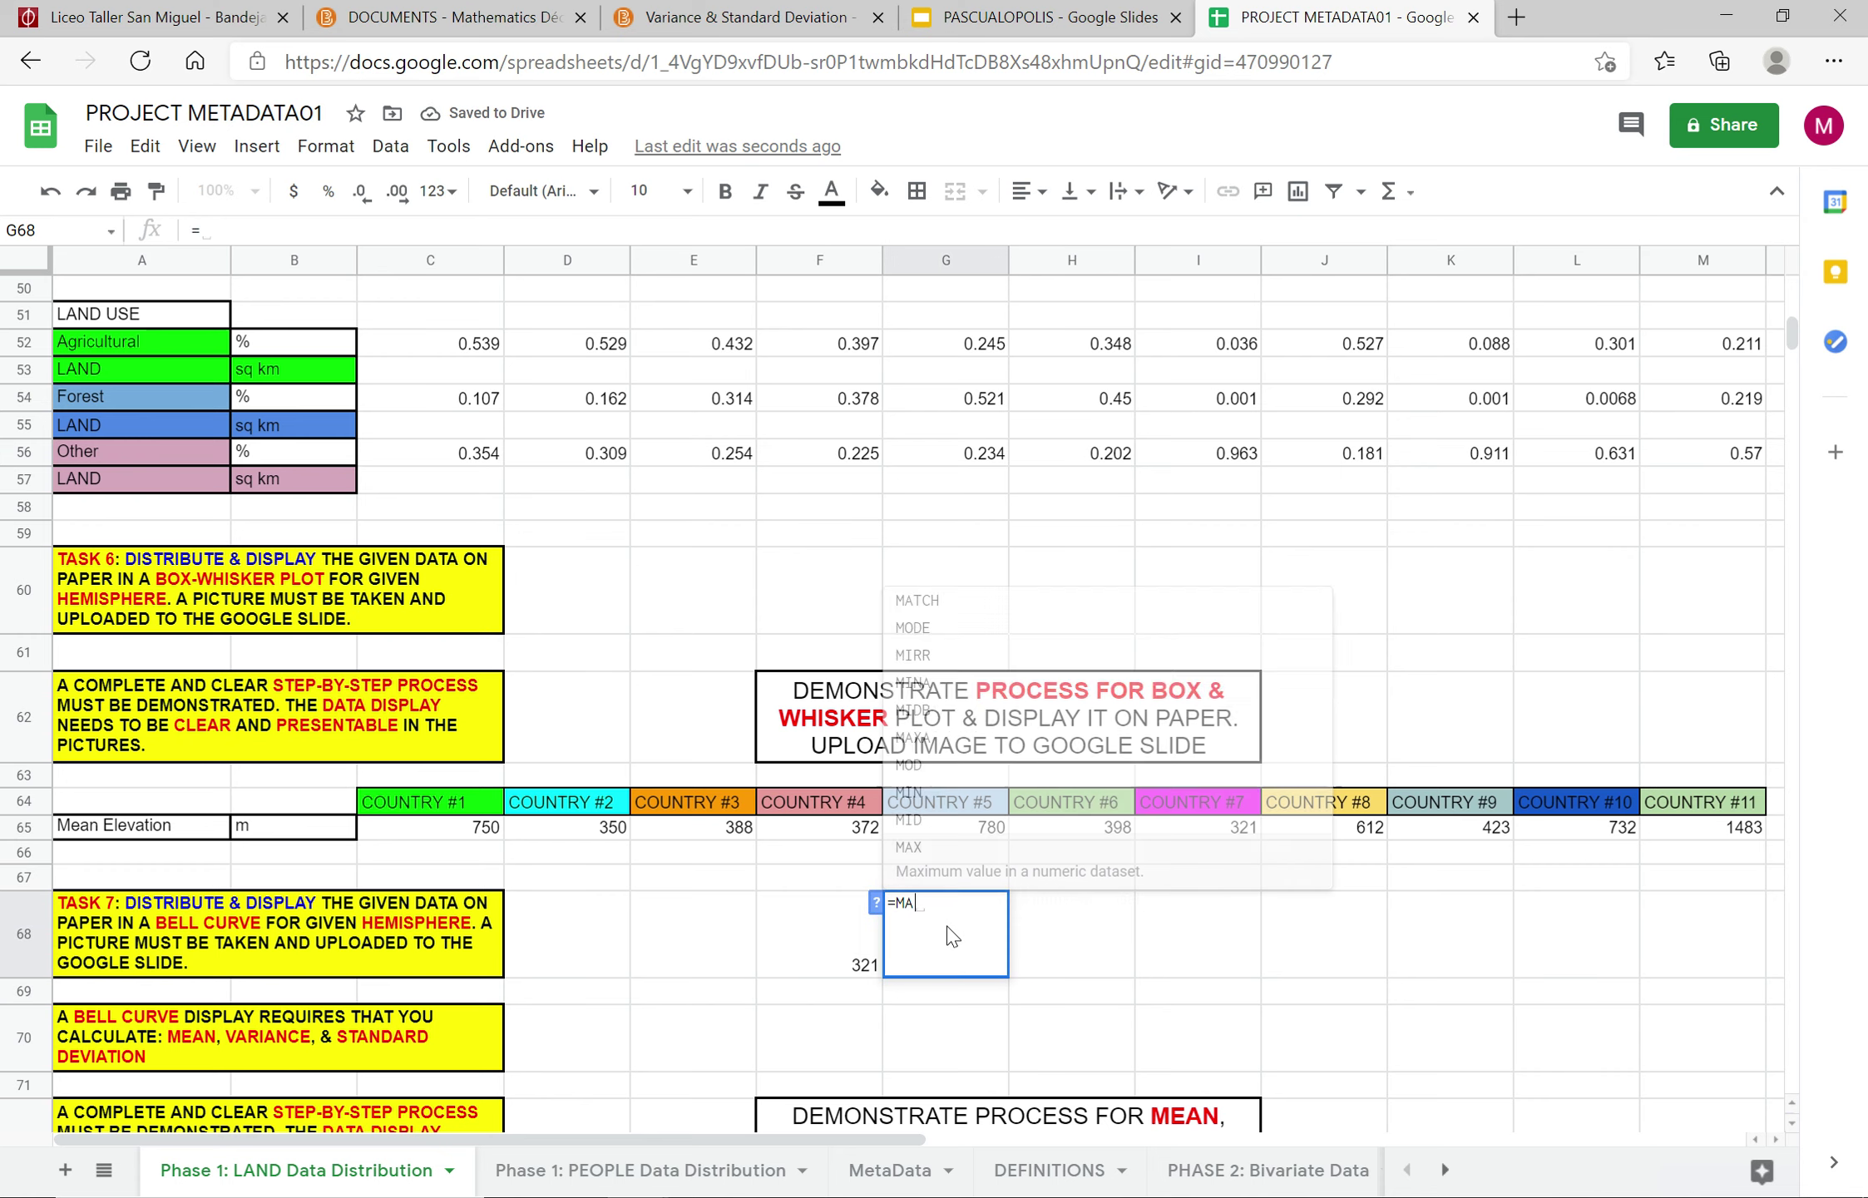
type("X(")
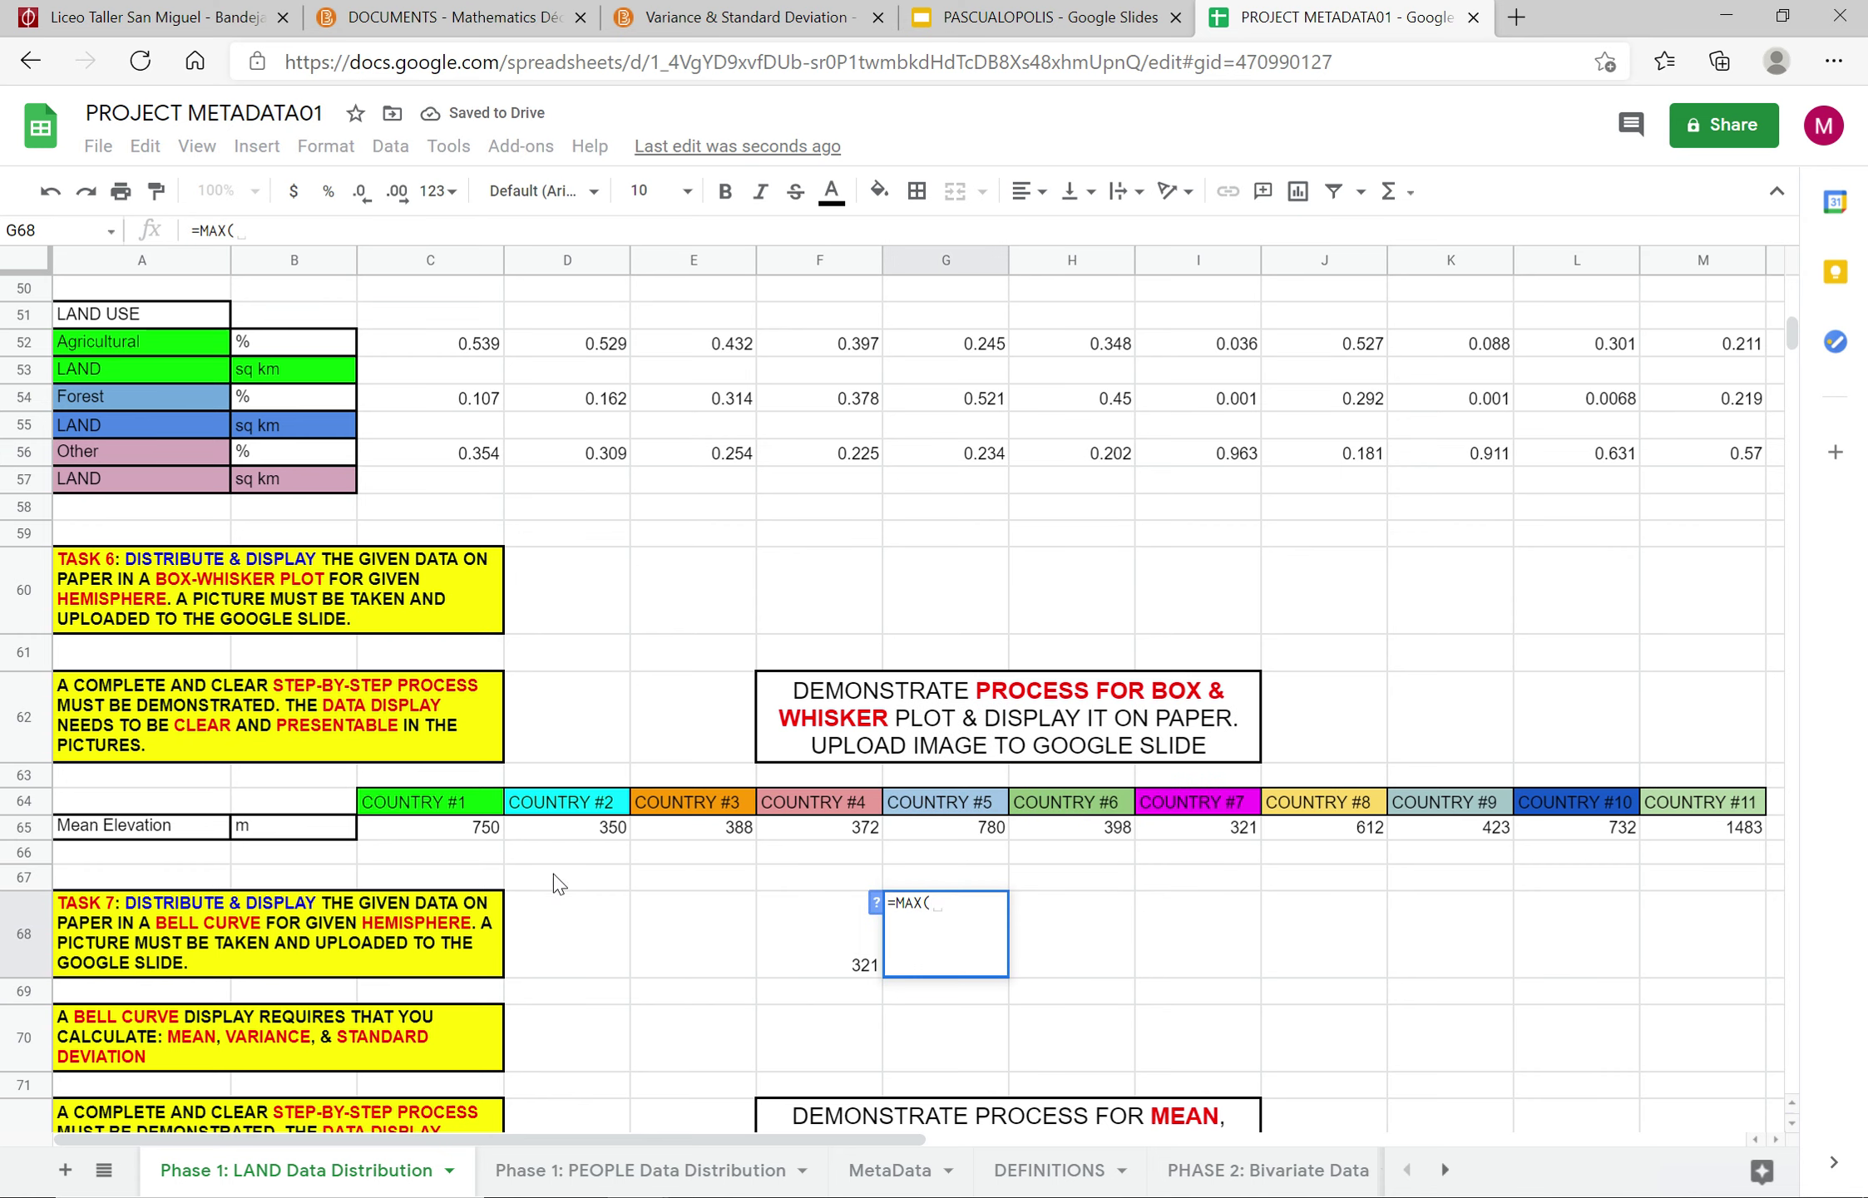
left_click_drag(437, 830, 1700, 830)
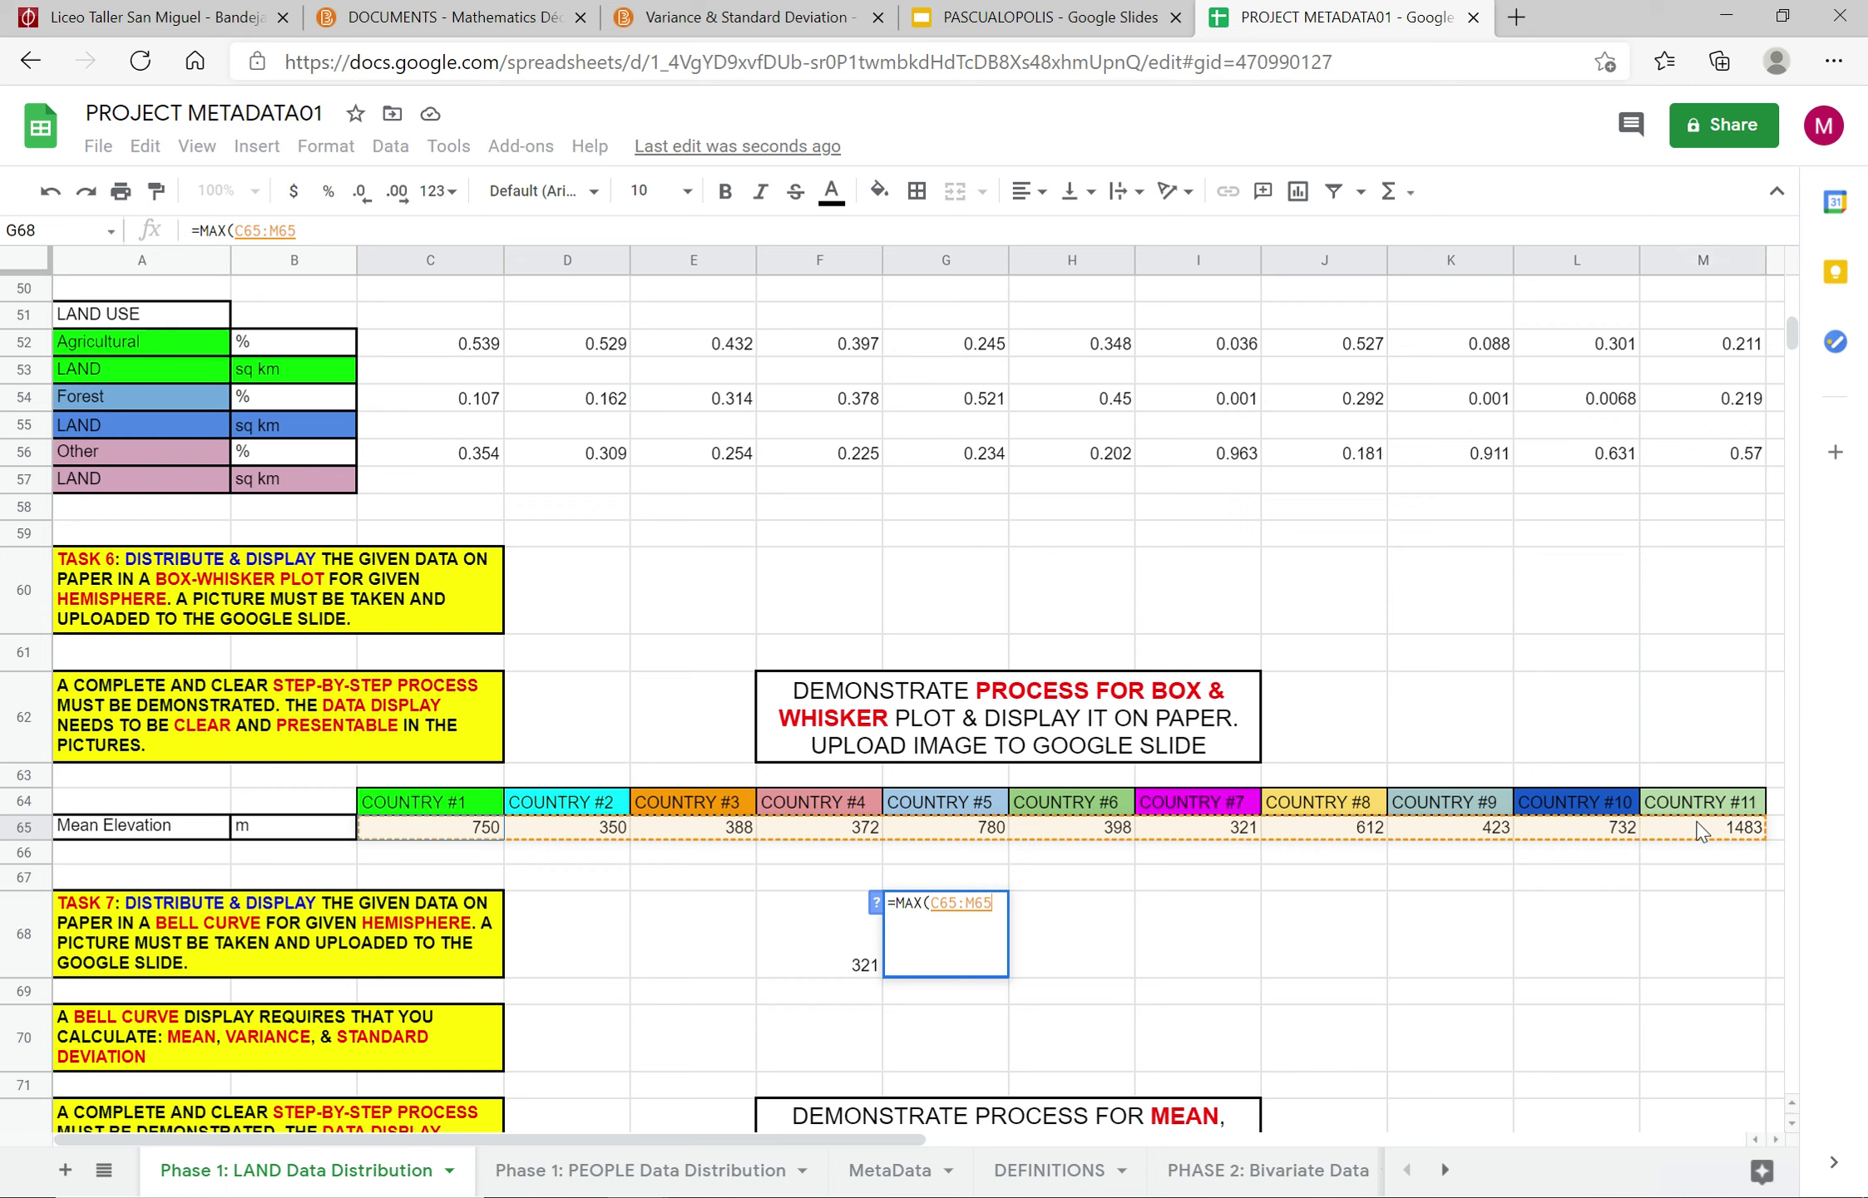
key("Return")
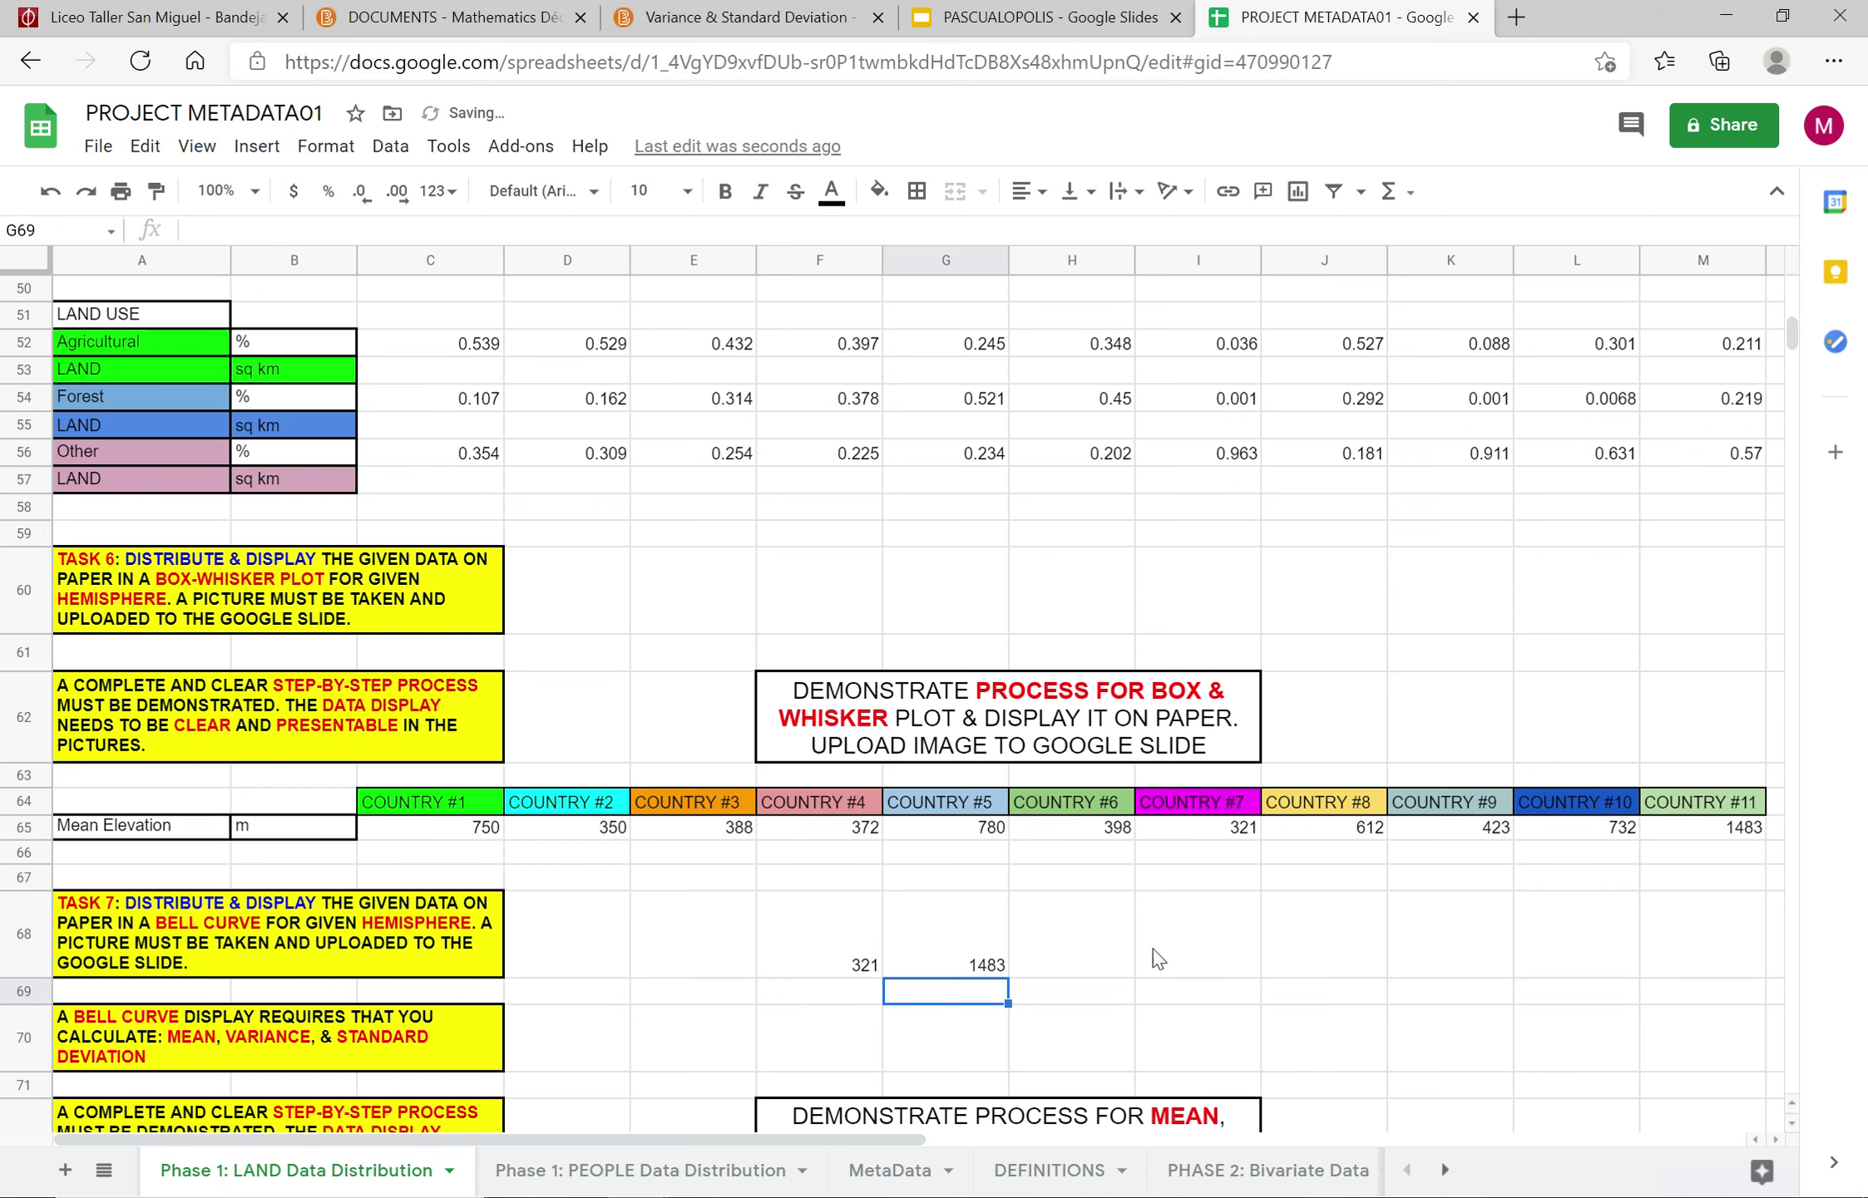
Step: Label F67:I67 with the headings MIN, MAX, LOW Q and HIGH Q
left_click(840, 870)
type("M")
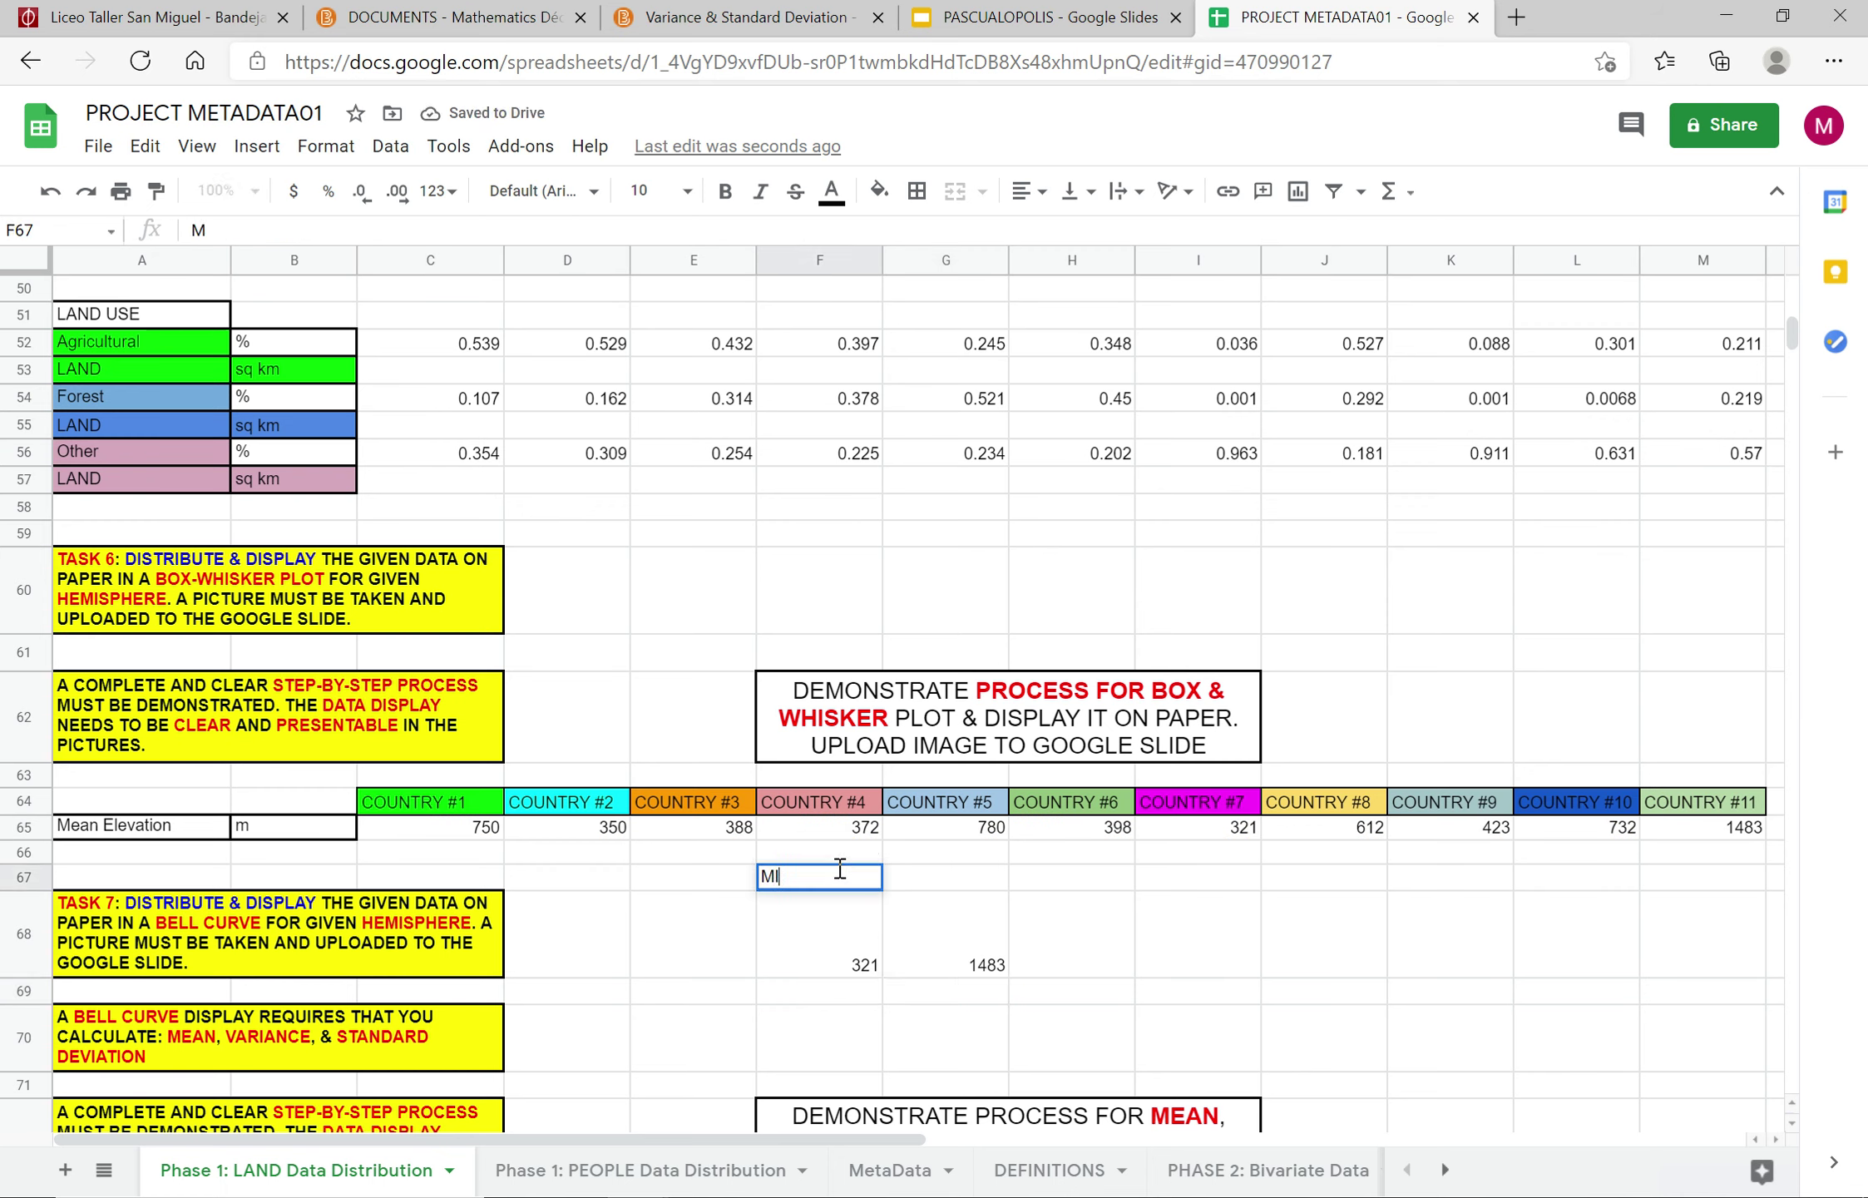
type("IN")
key("Tab")
type("MA")
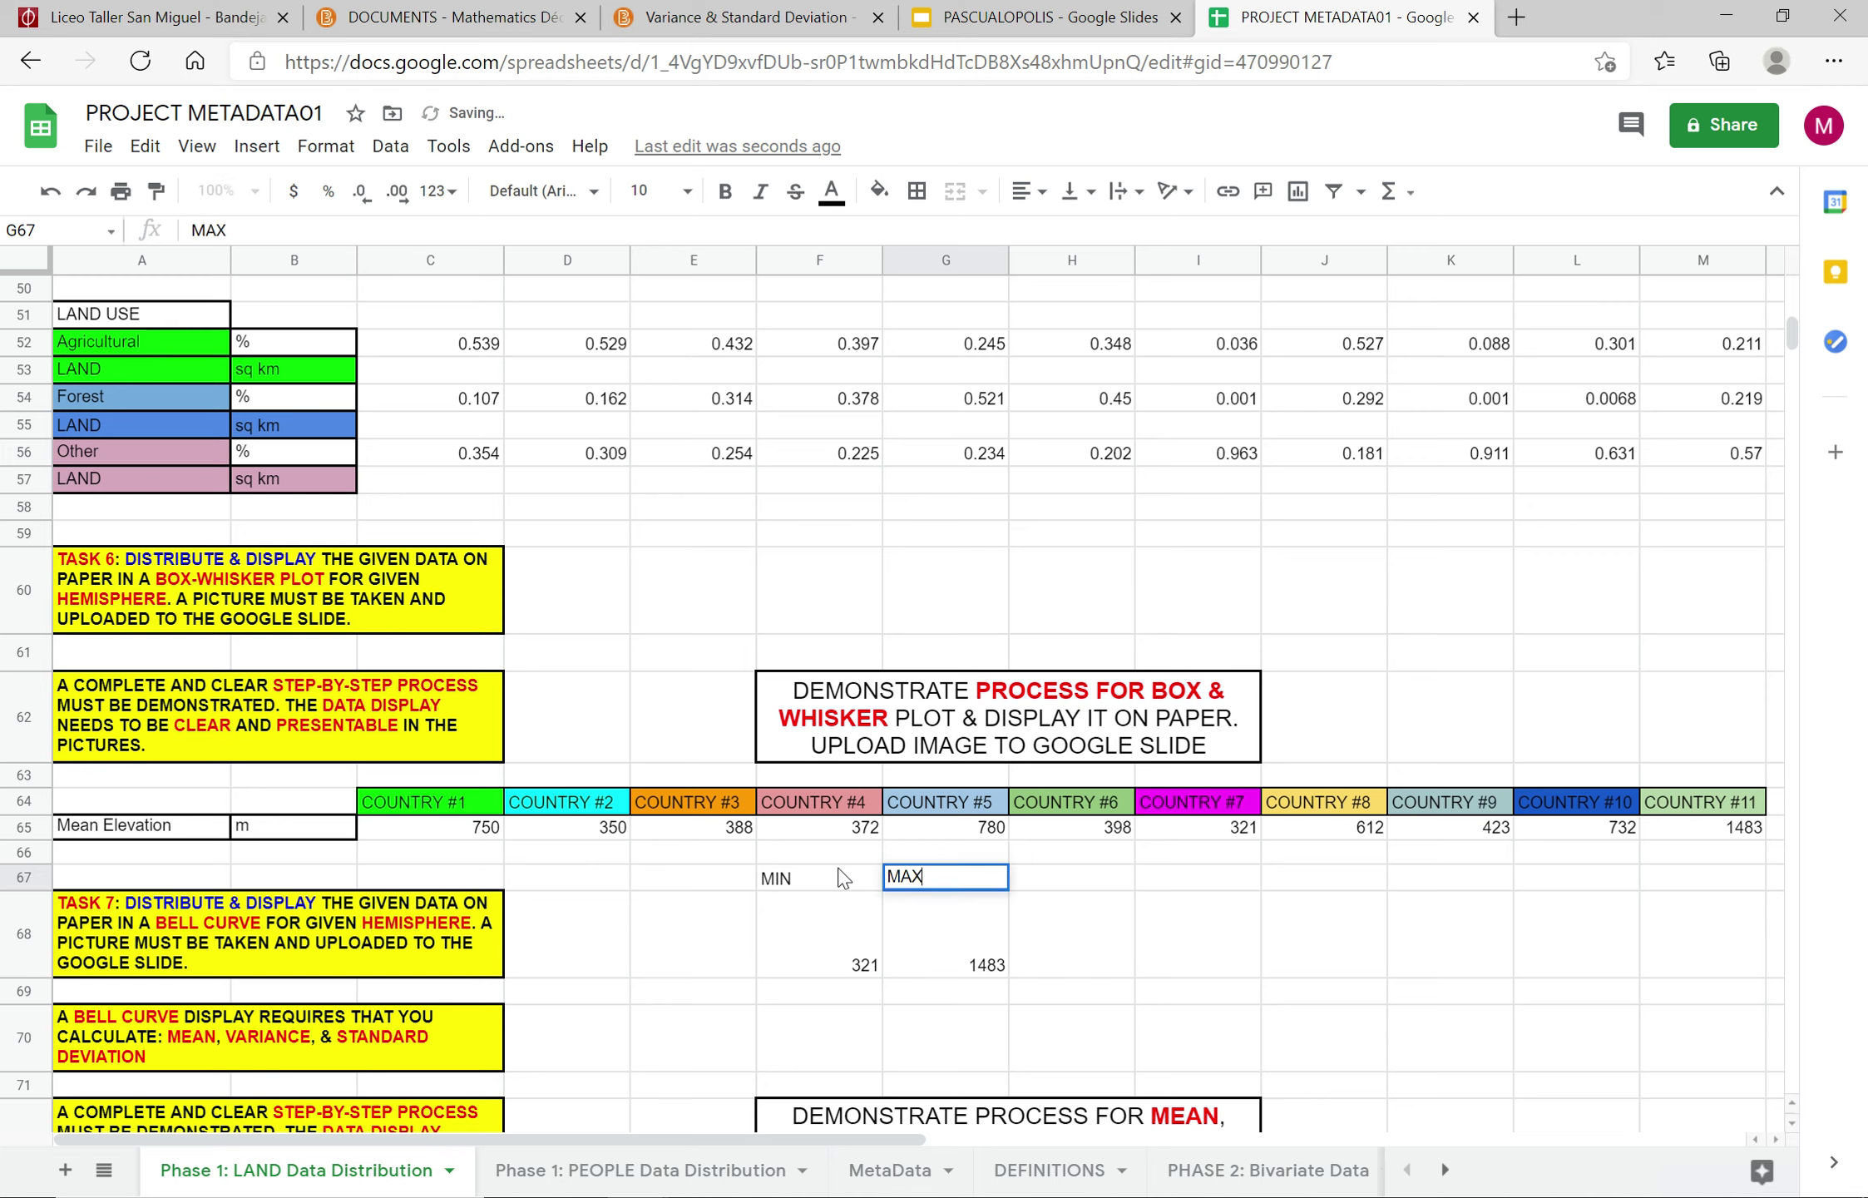
key("Tab")
type("L")
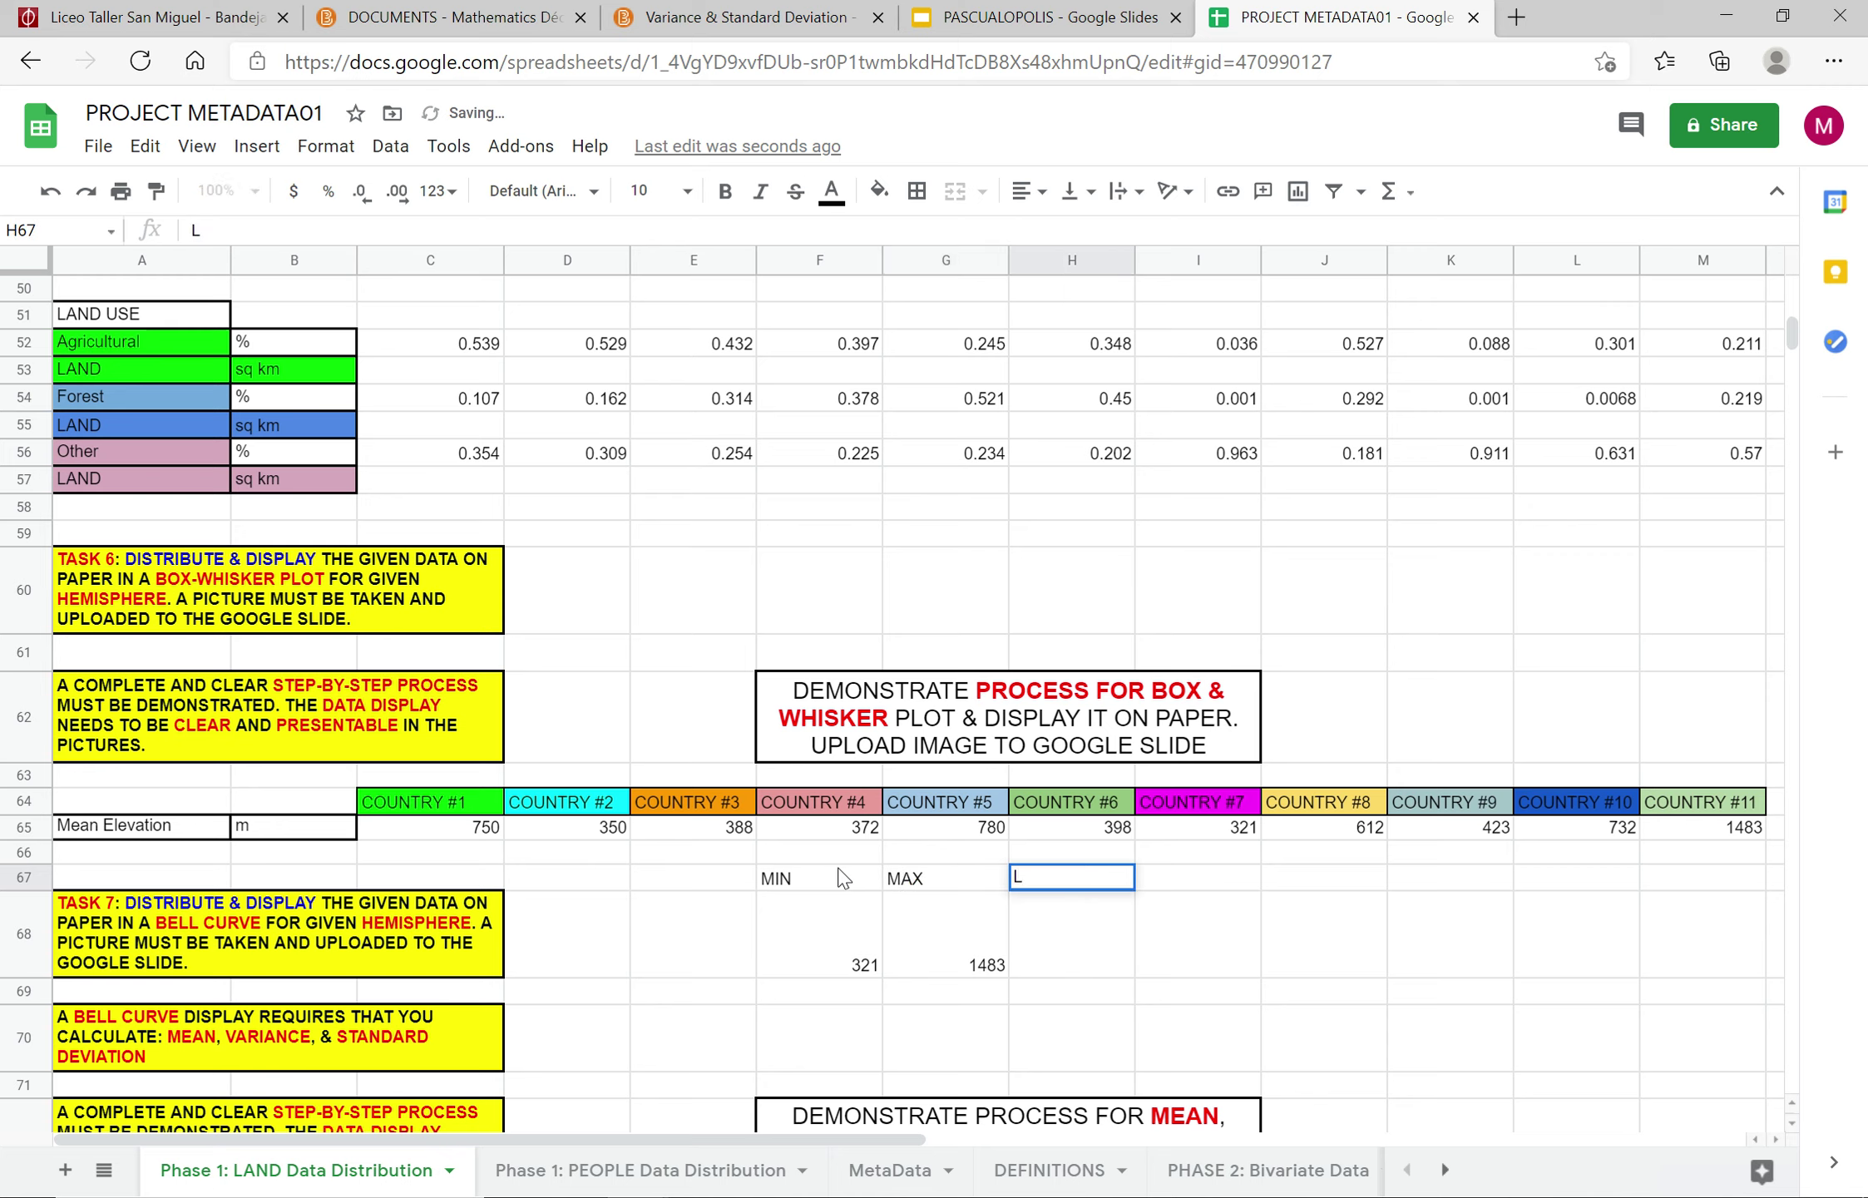
type("OW")
key("Tab")
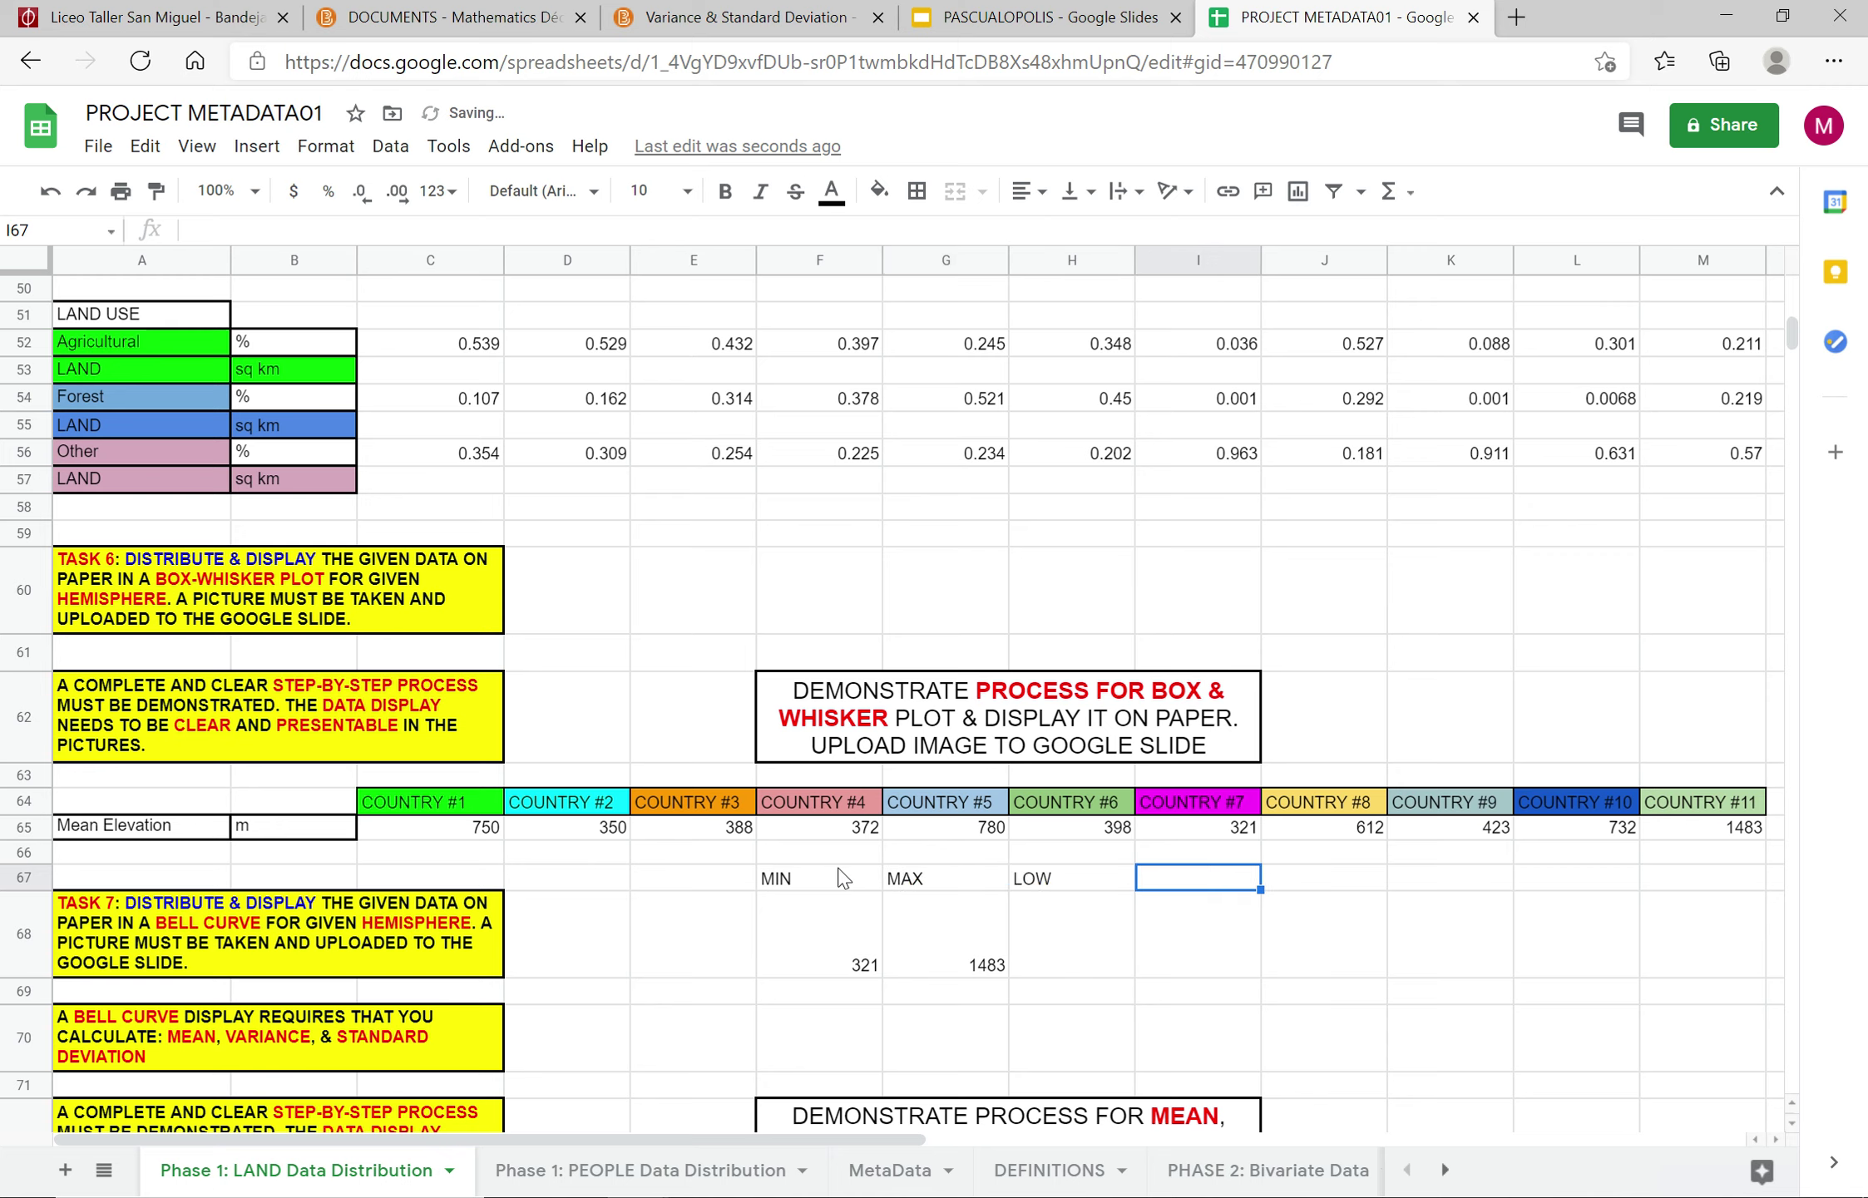
left_click(1092, 873)
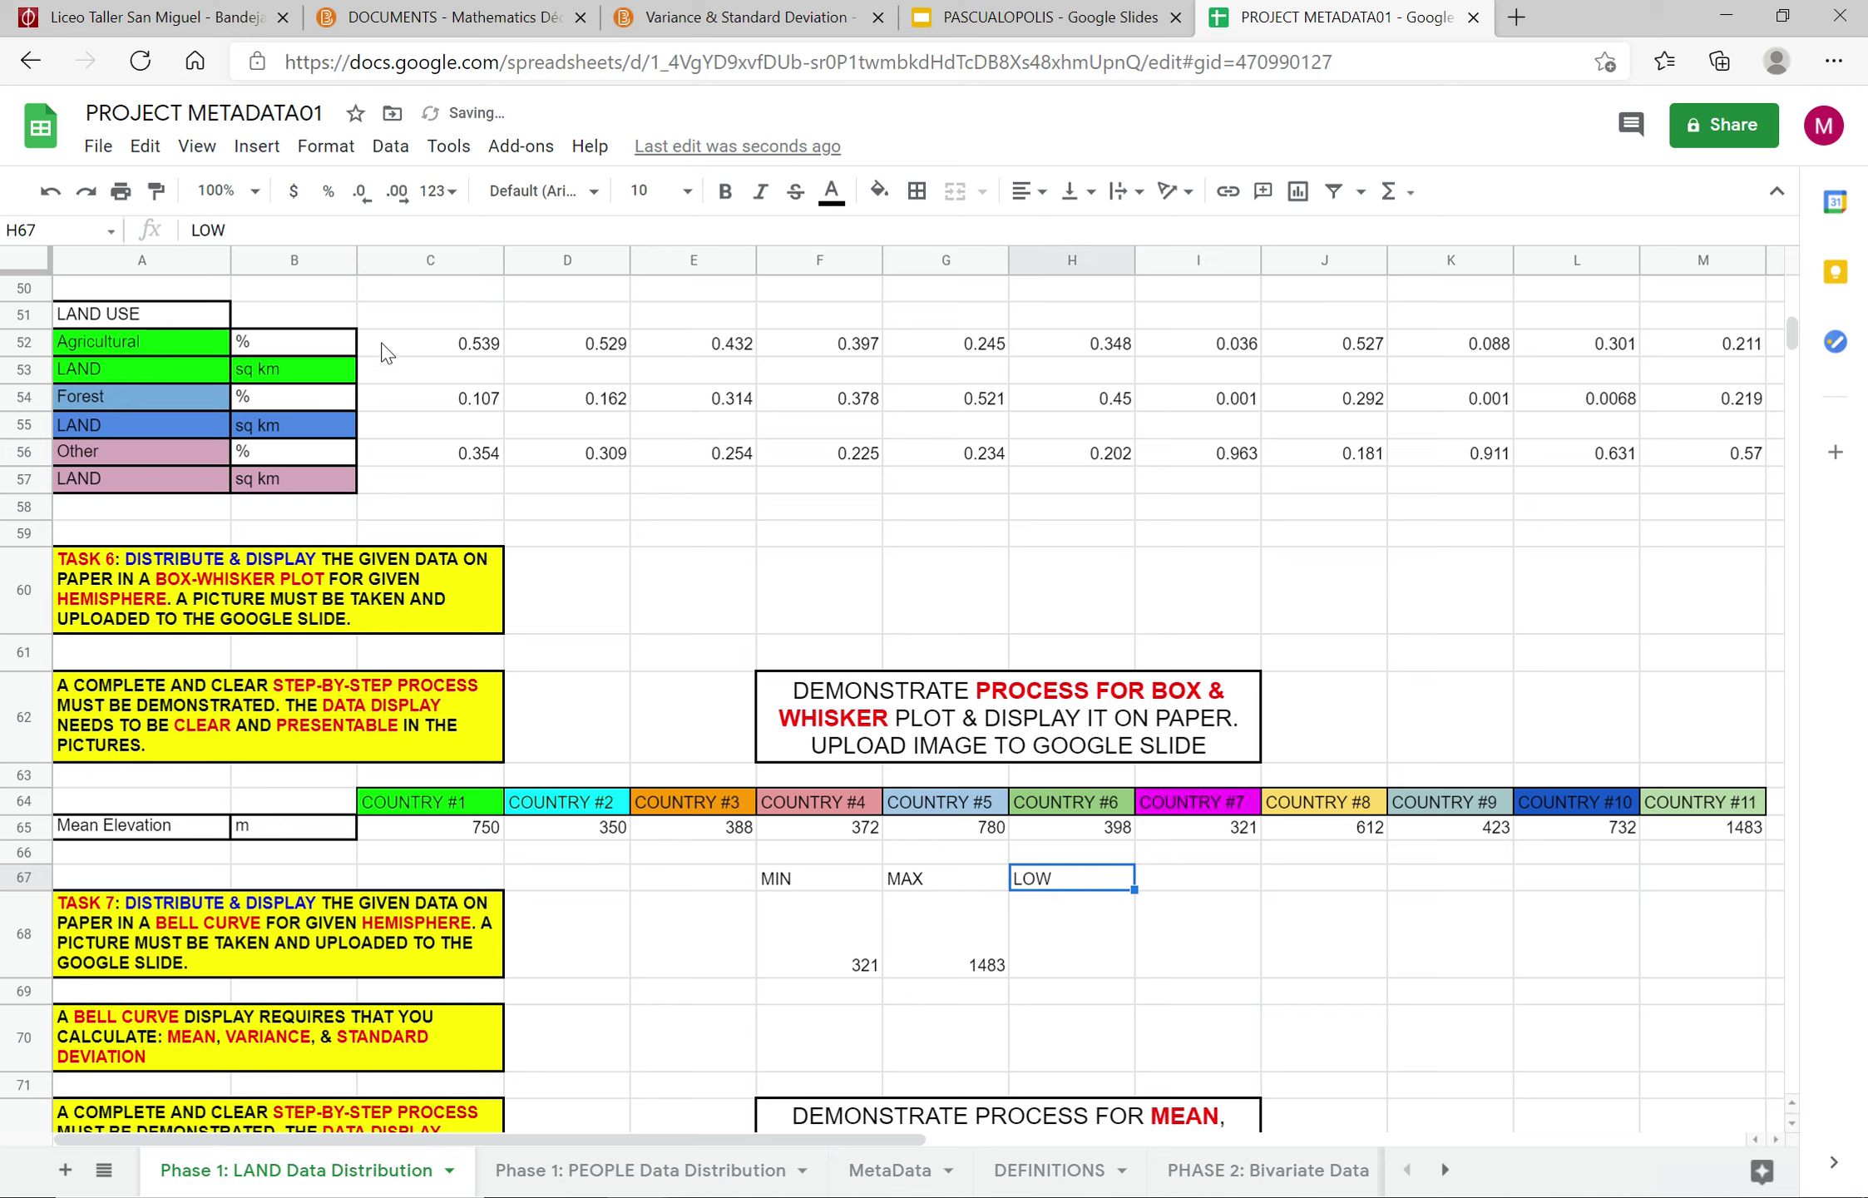
left_click(300, 233)
type("Q")
key("Tab")
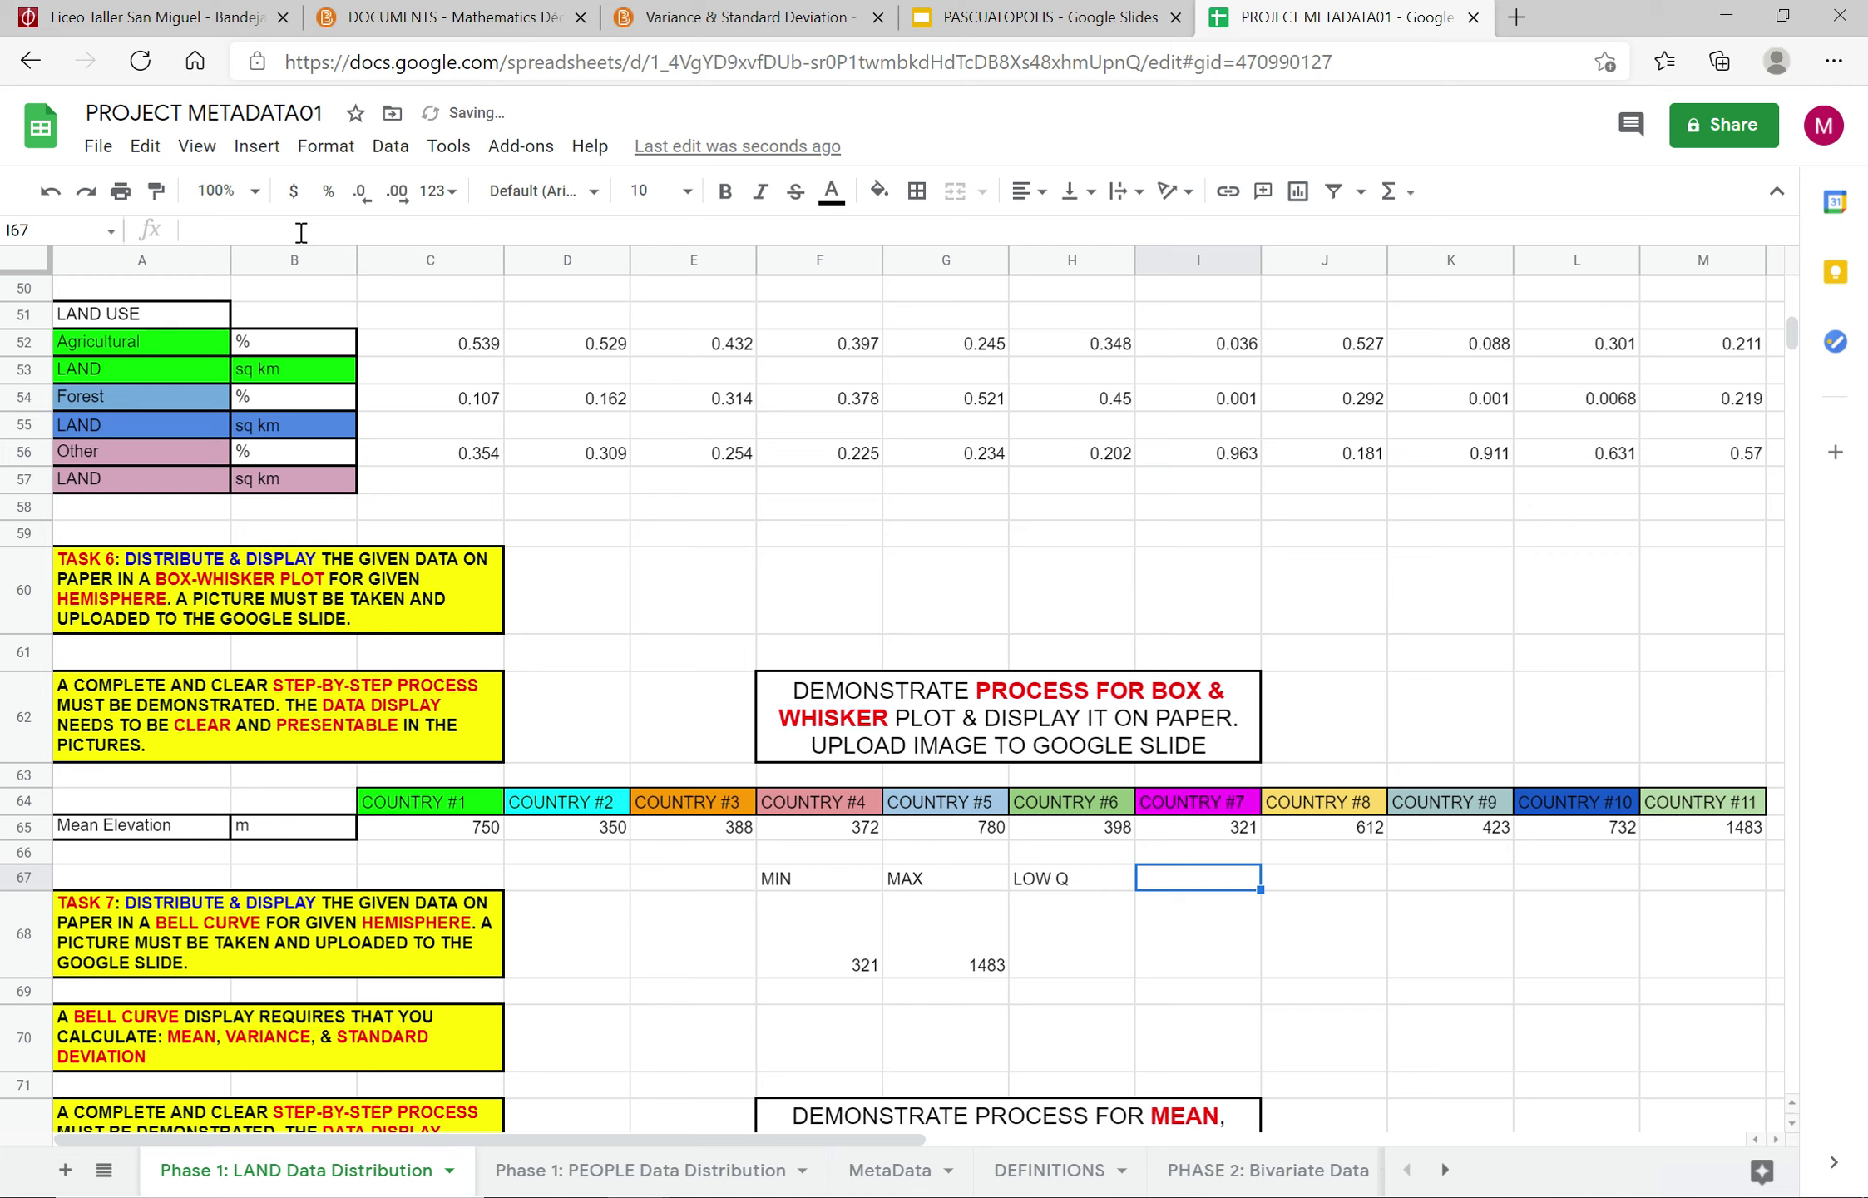
type("HIGH Q")
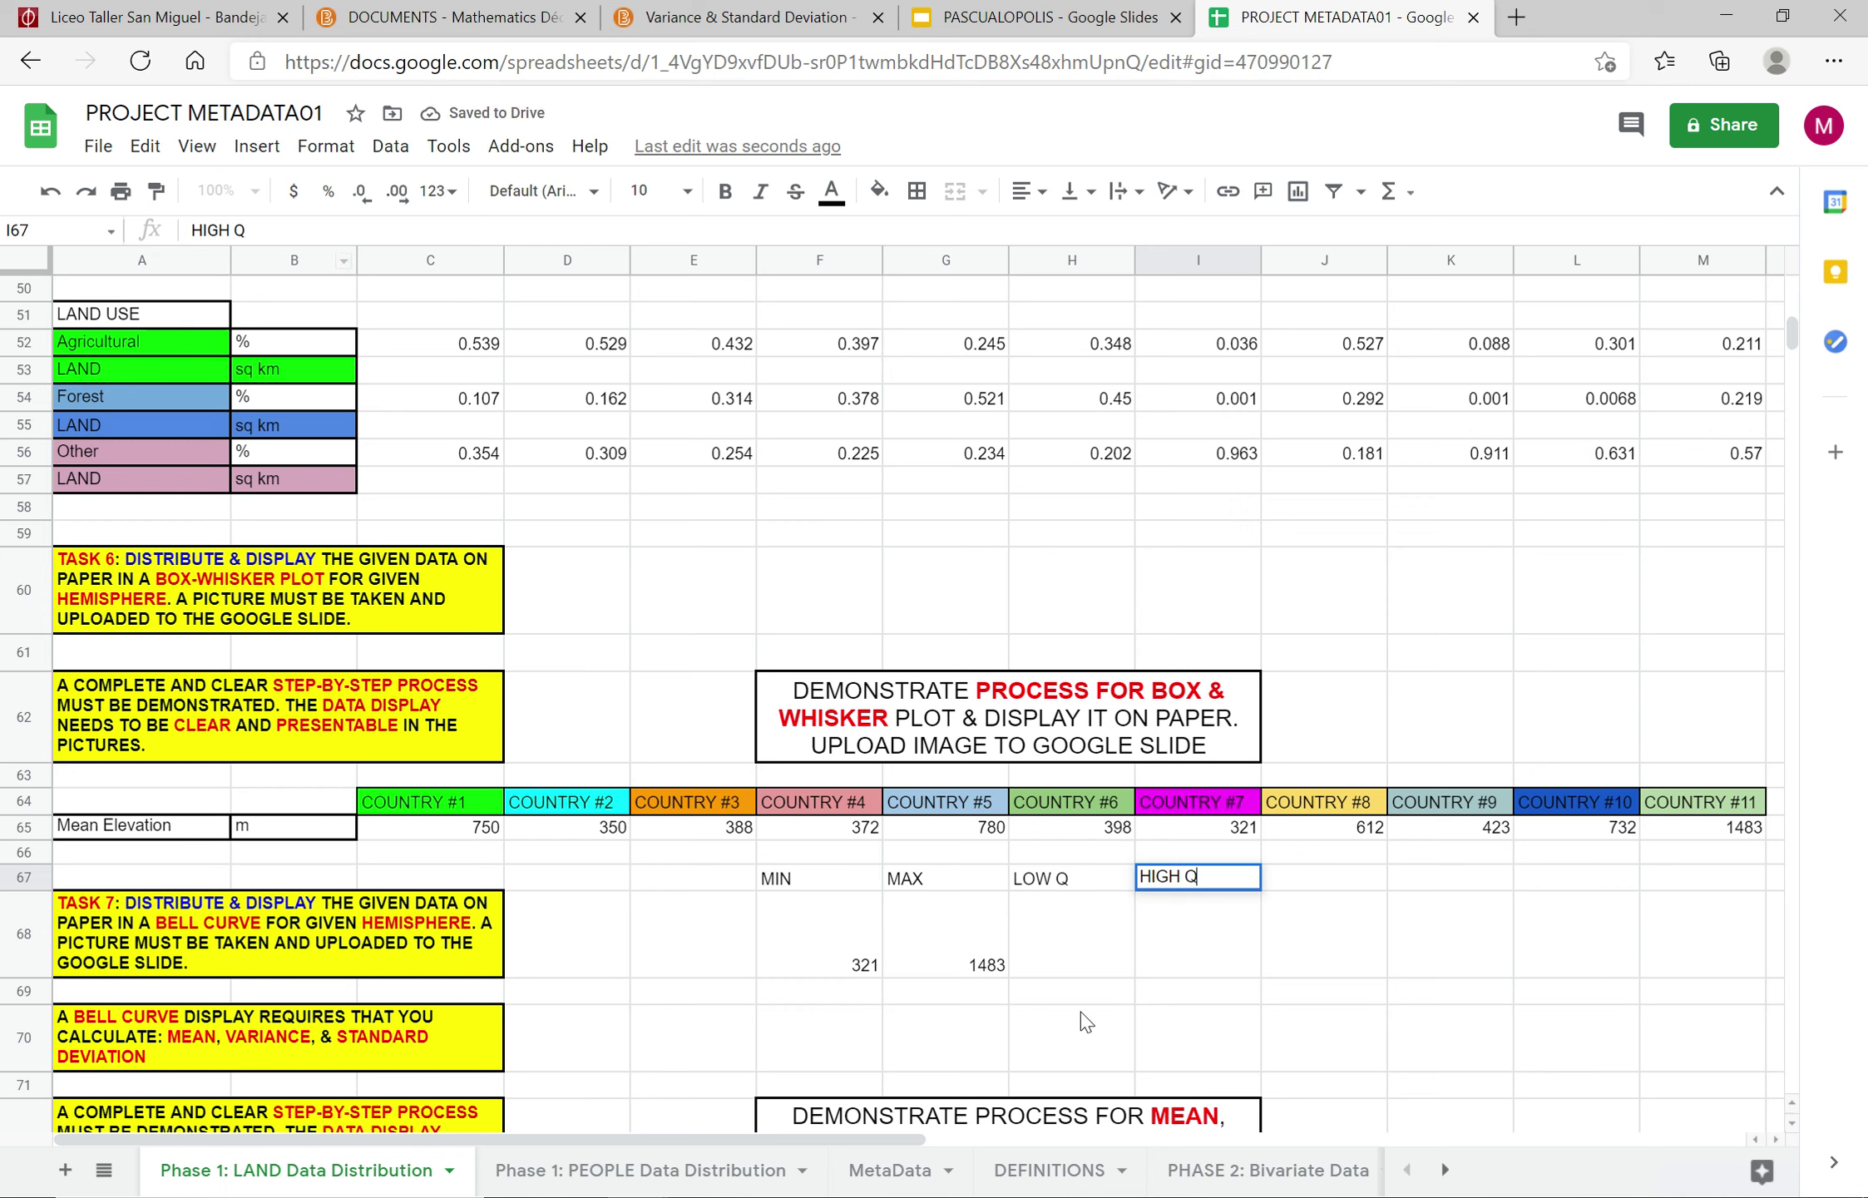
Step: Enter =QUARTILE(C65:M65,1) in H68 for the lower quartile
left_click(1072, 950)
type("=quartile")
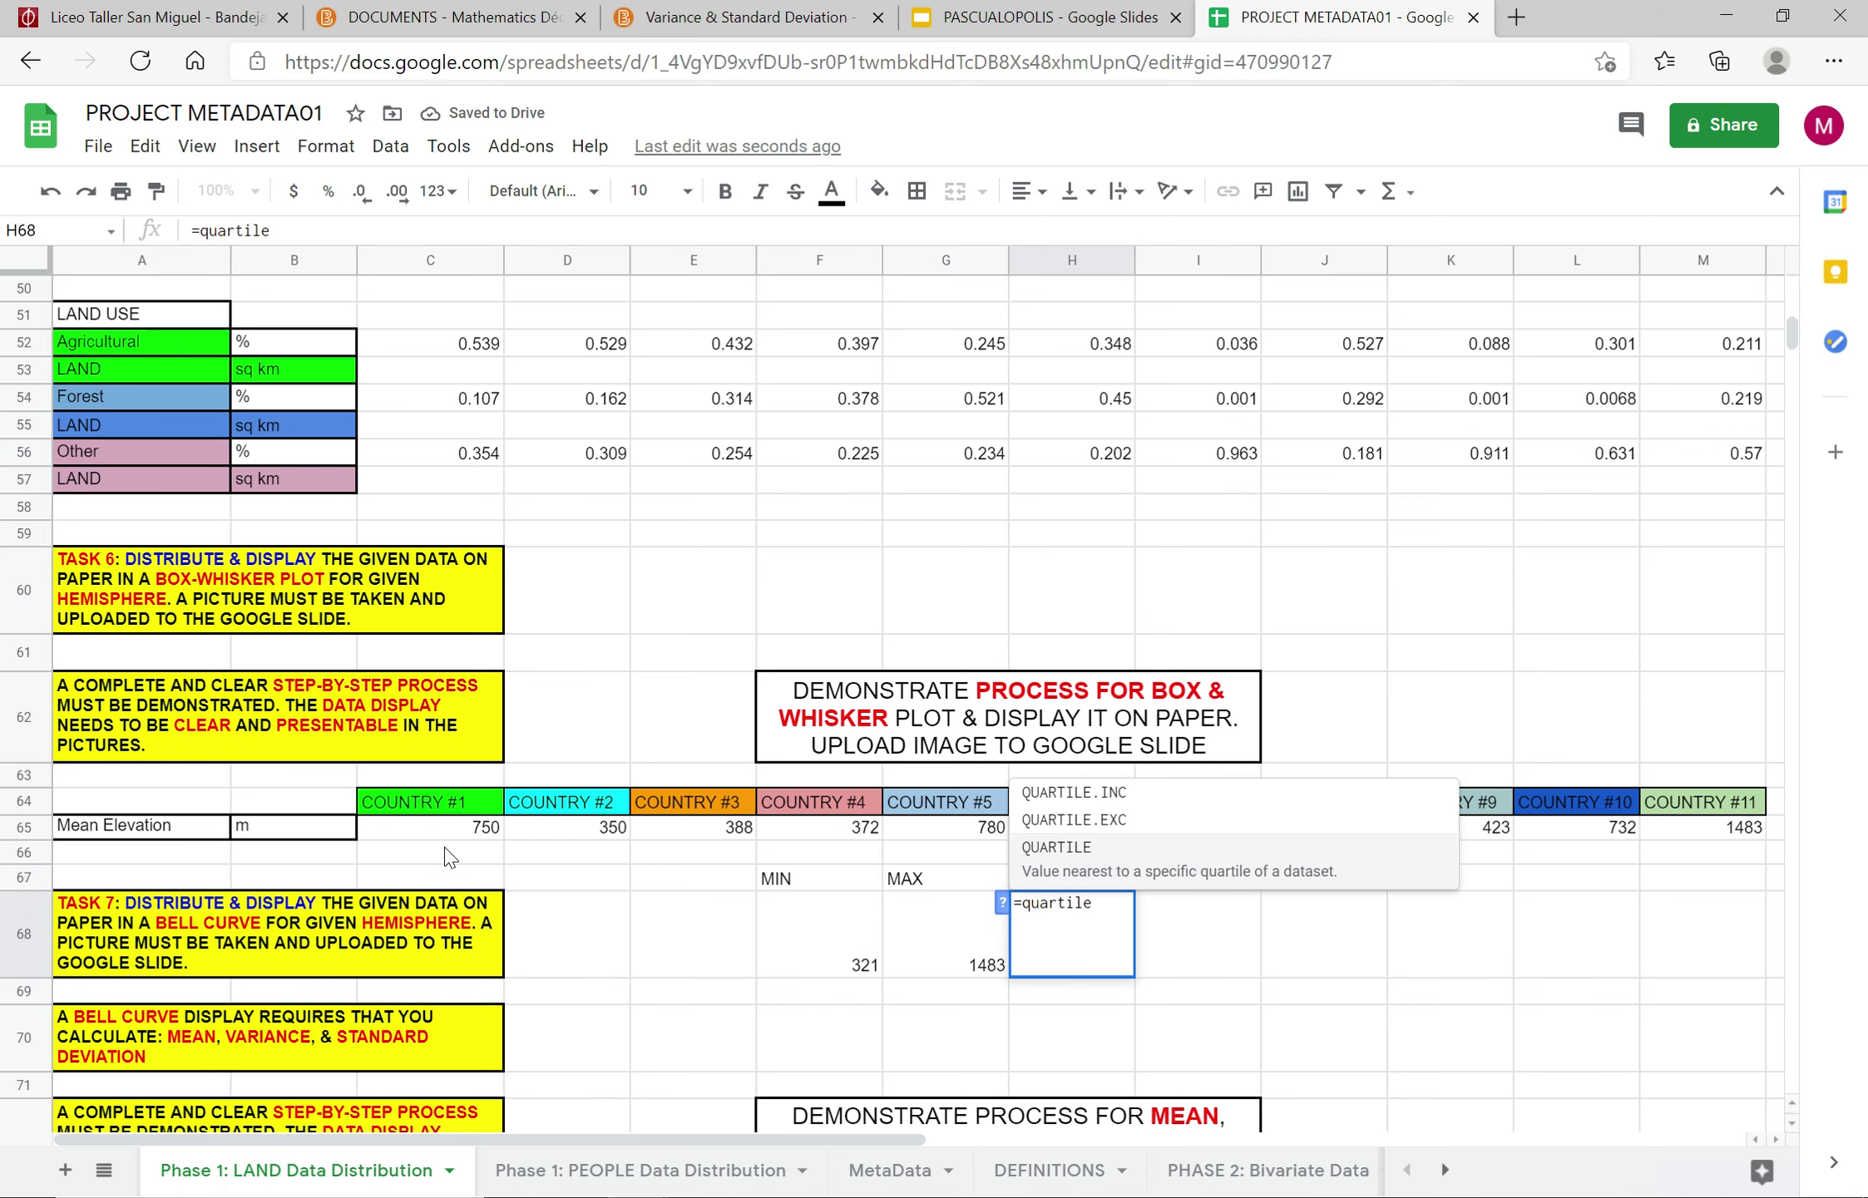
left_click_drag(449, 827, 1100, 865)
left_click_drag(1385, 848, 1697, 803)
left_click(1084, 933)
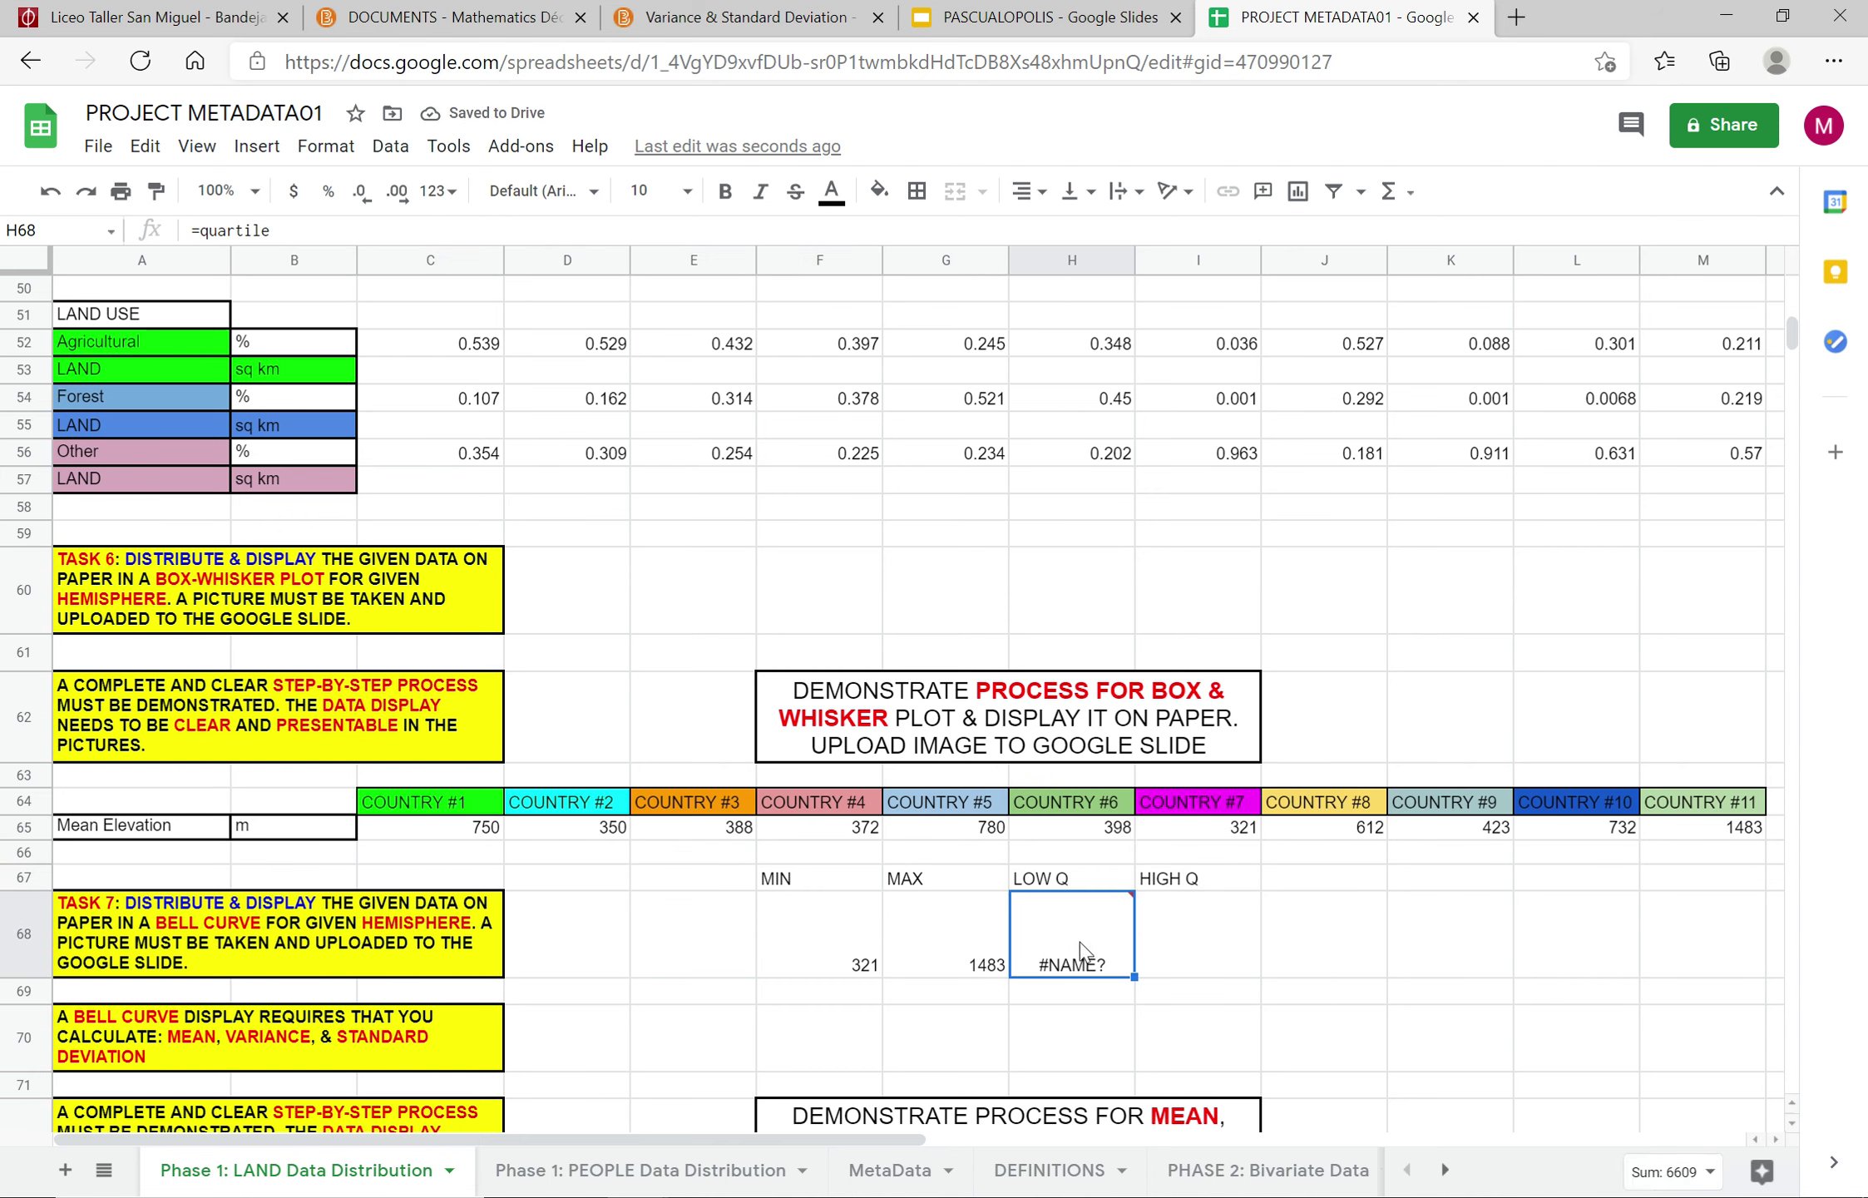
left_click(293, 230)
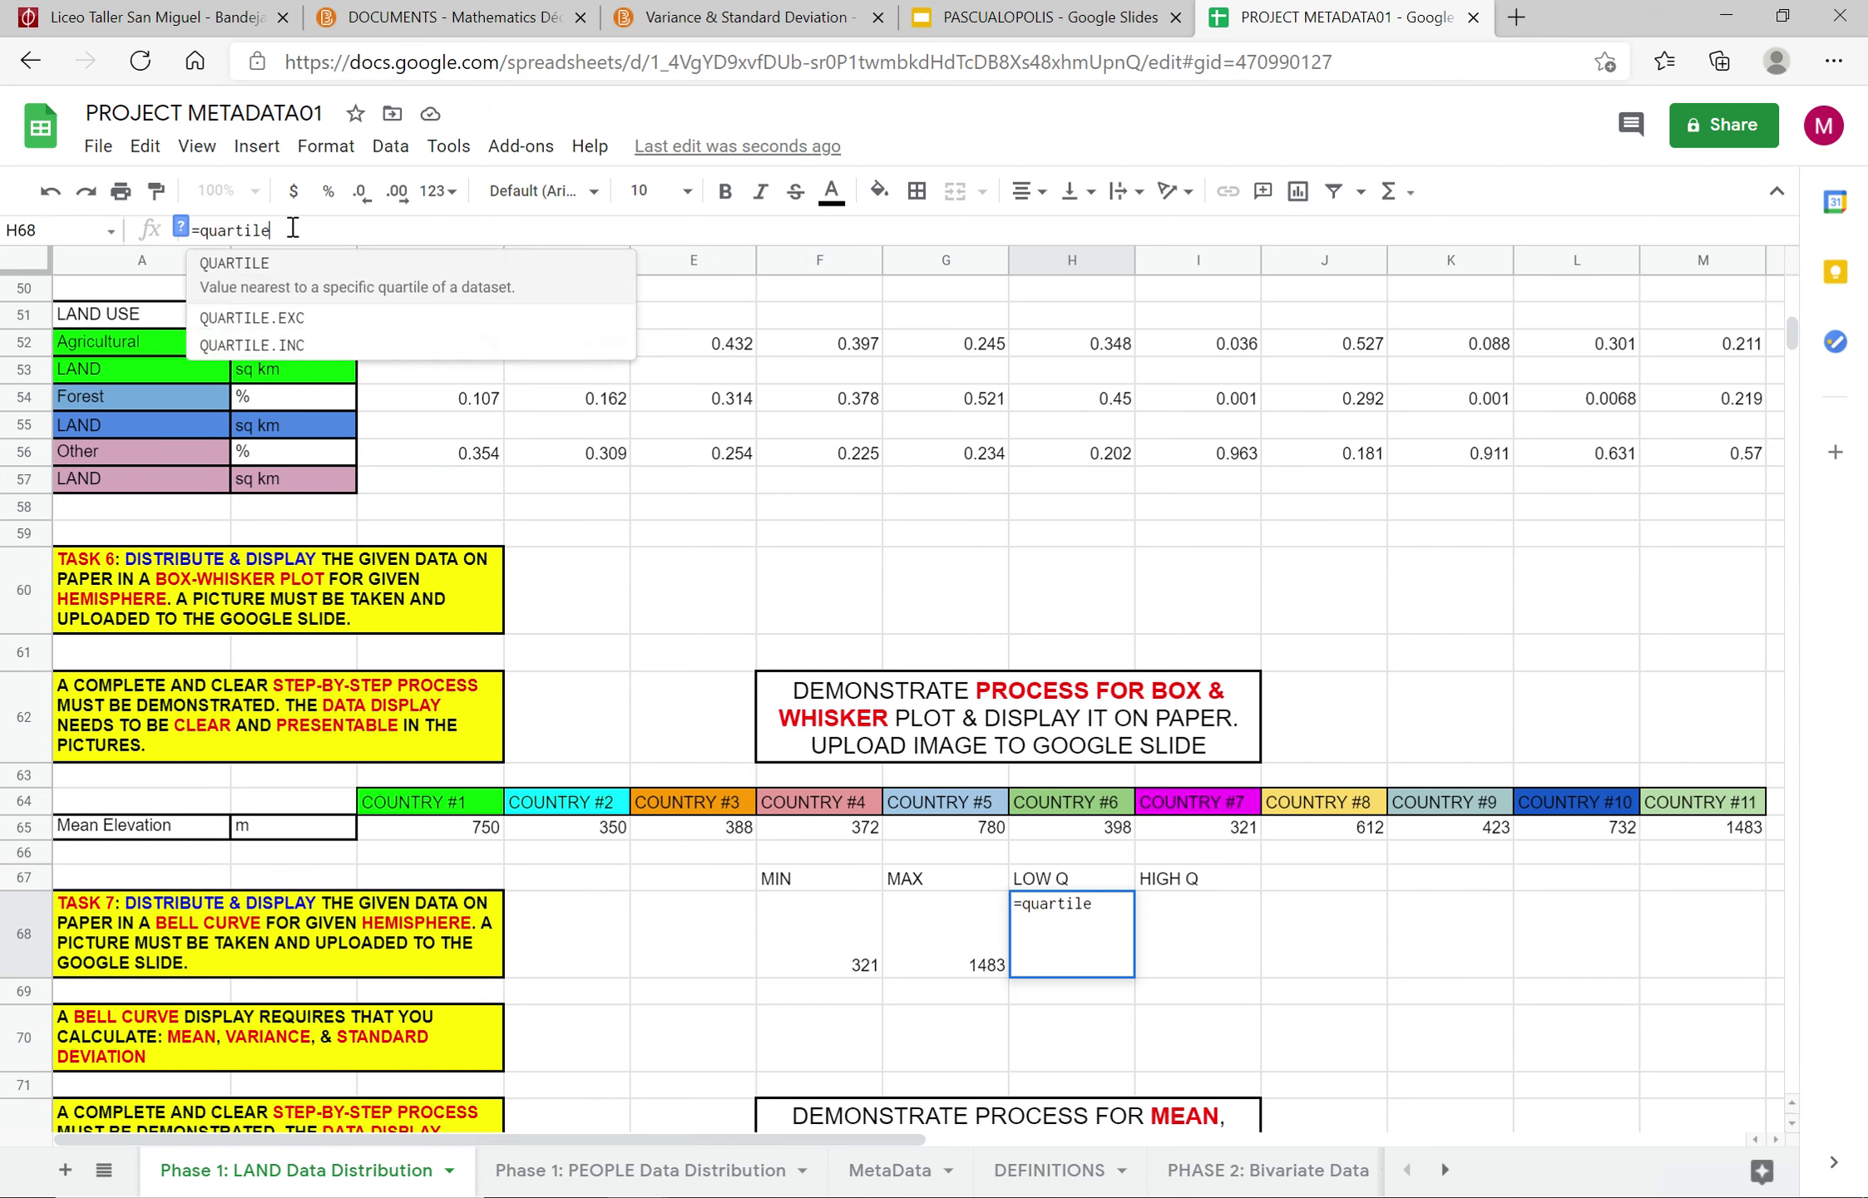
type("(")
left_click_drag(449, 831, 1696, 828)
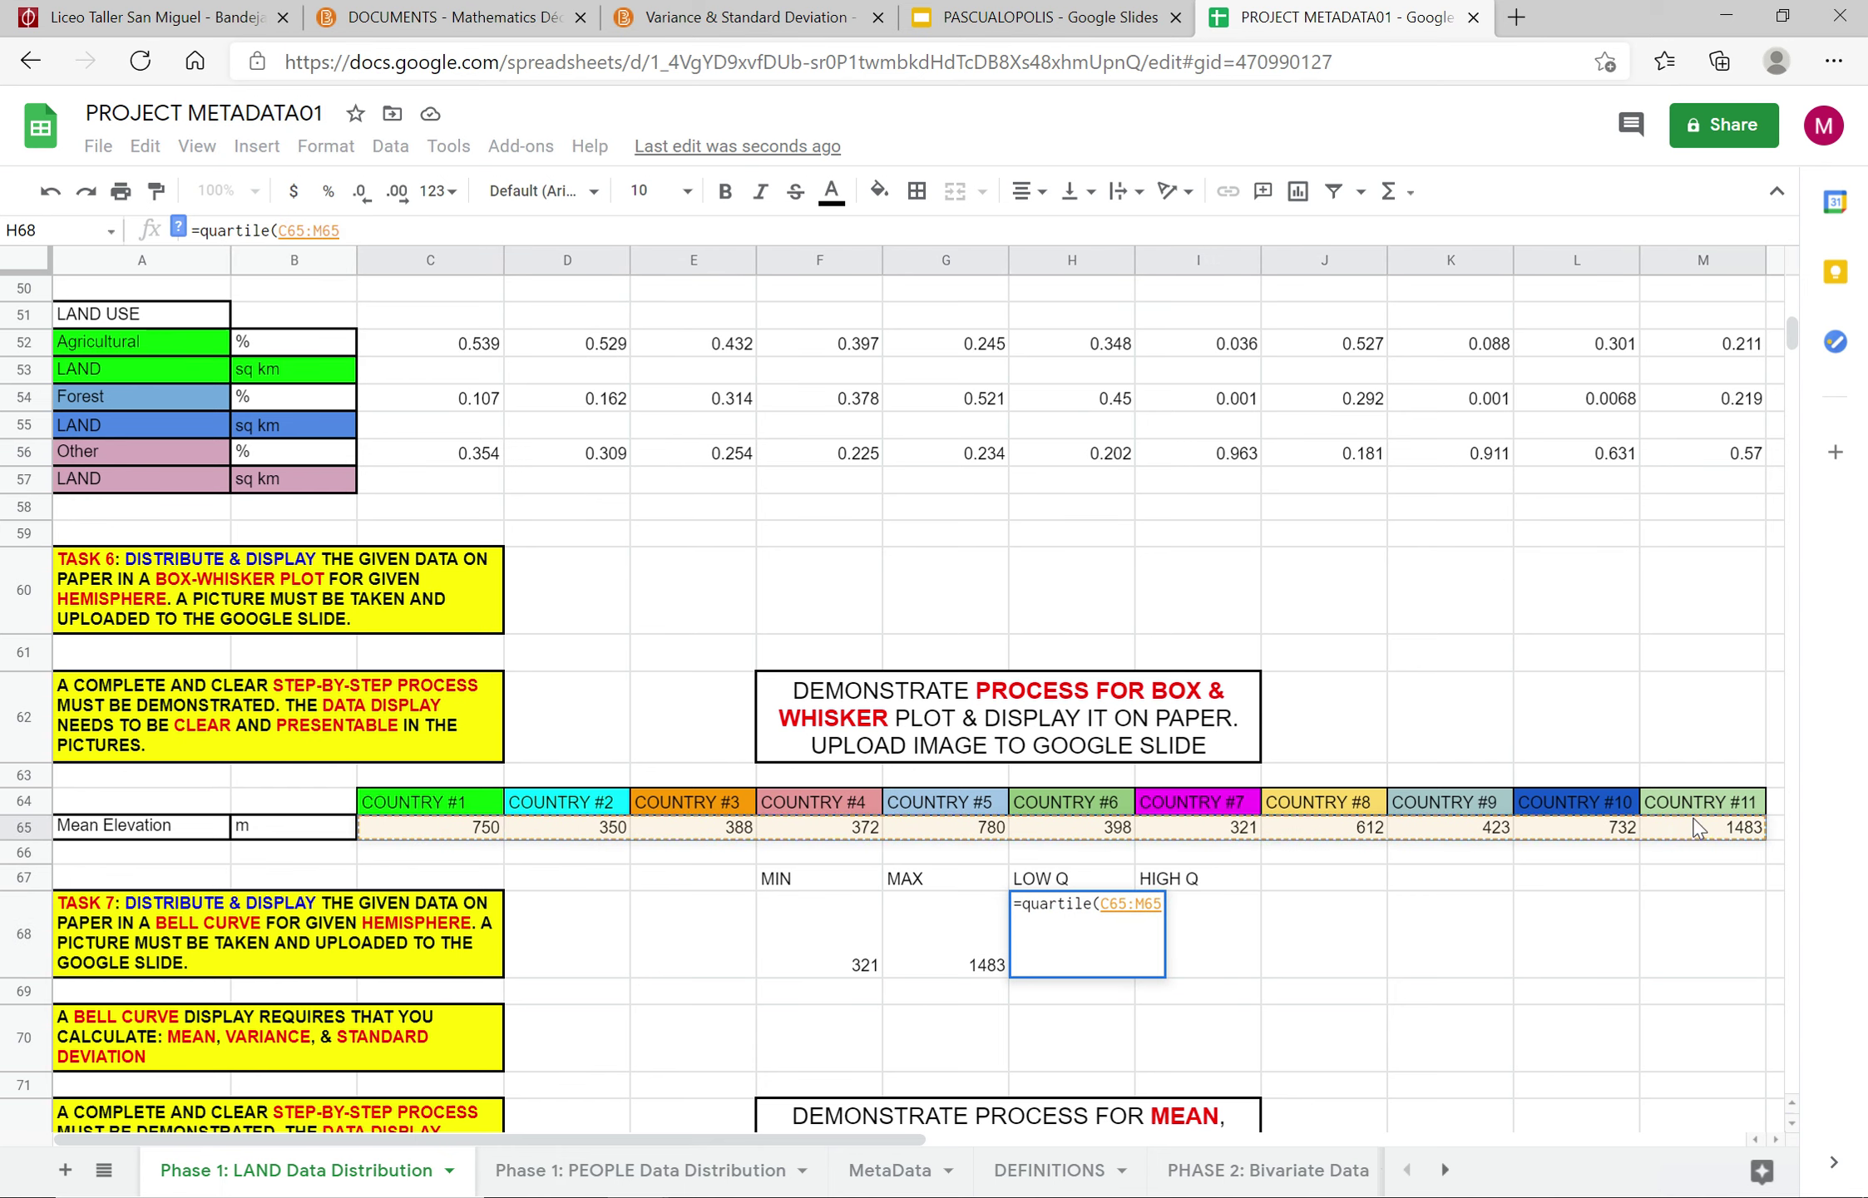
type(",1")
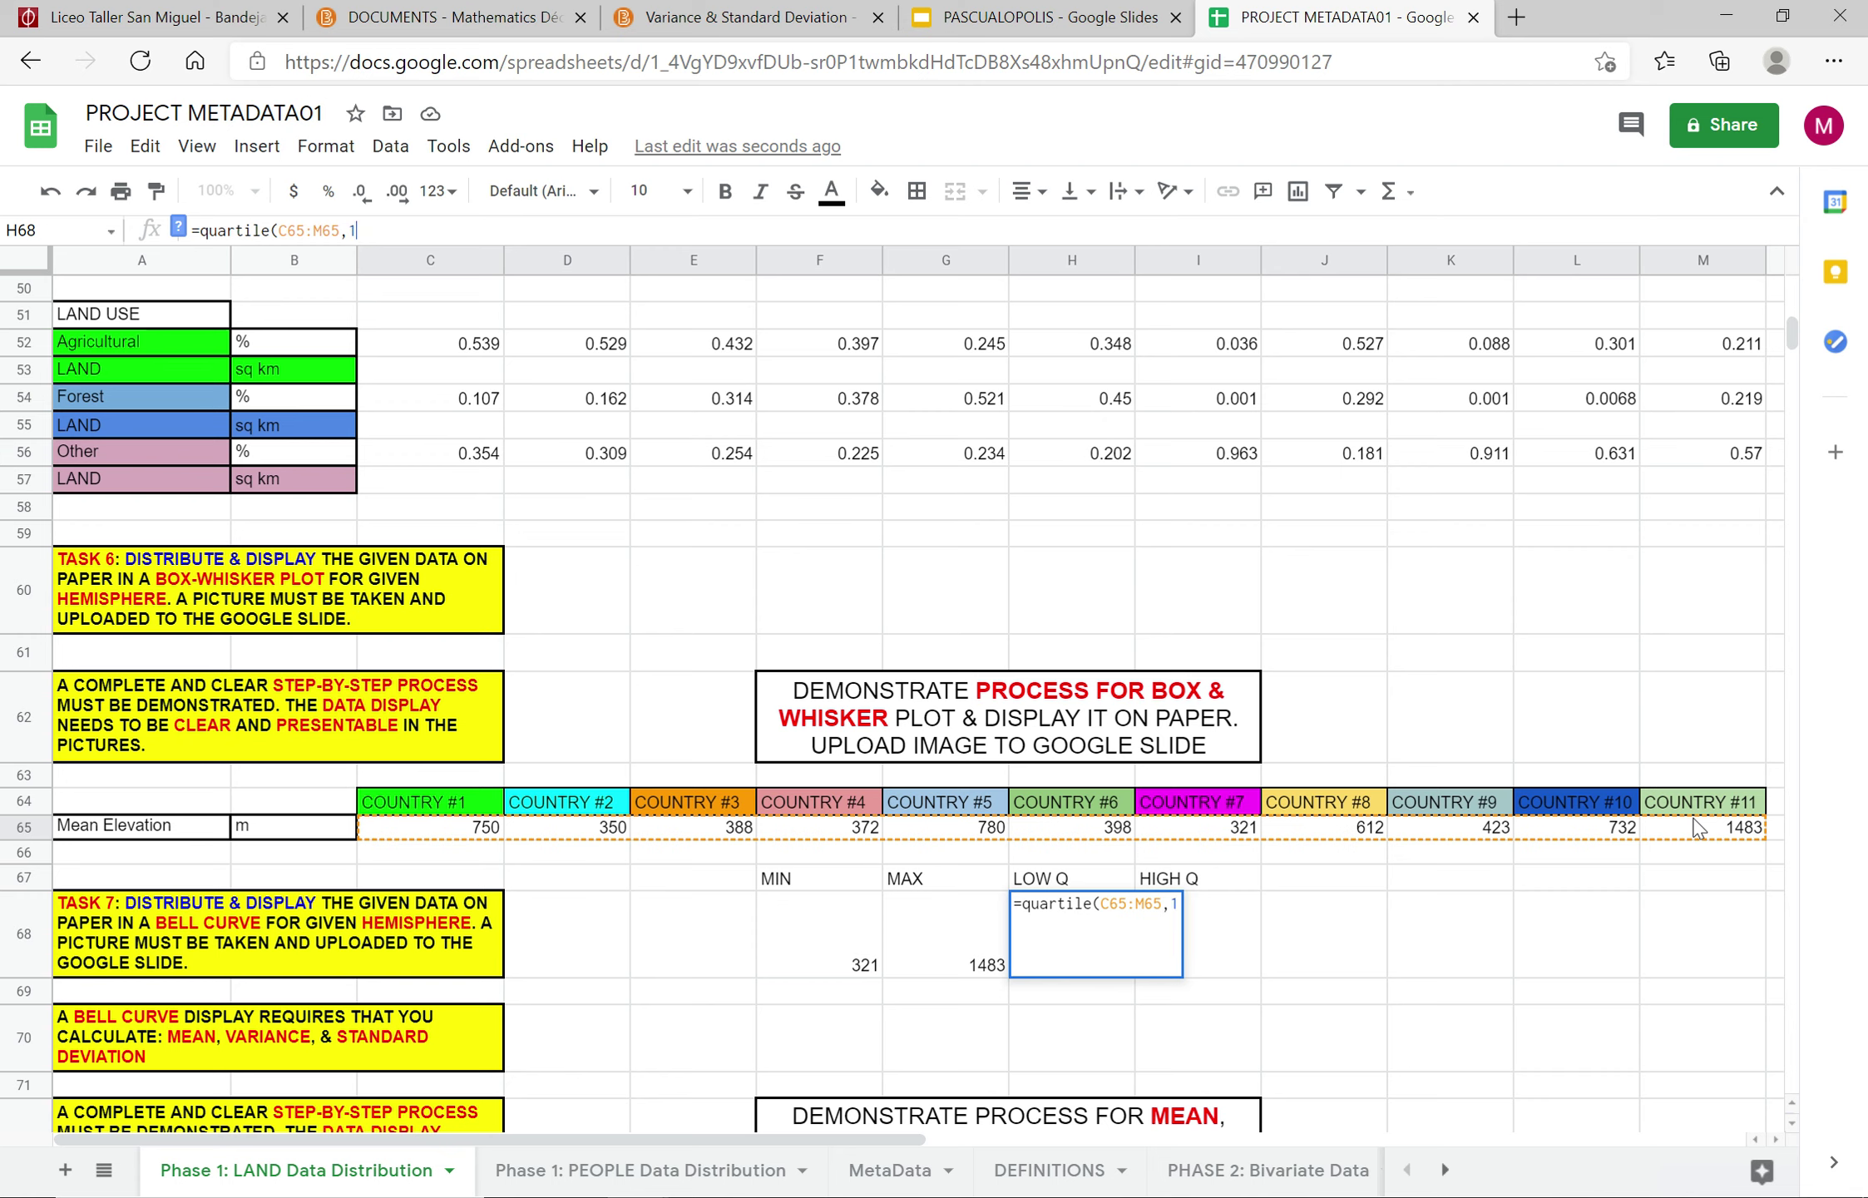
type(")")
key("Return")
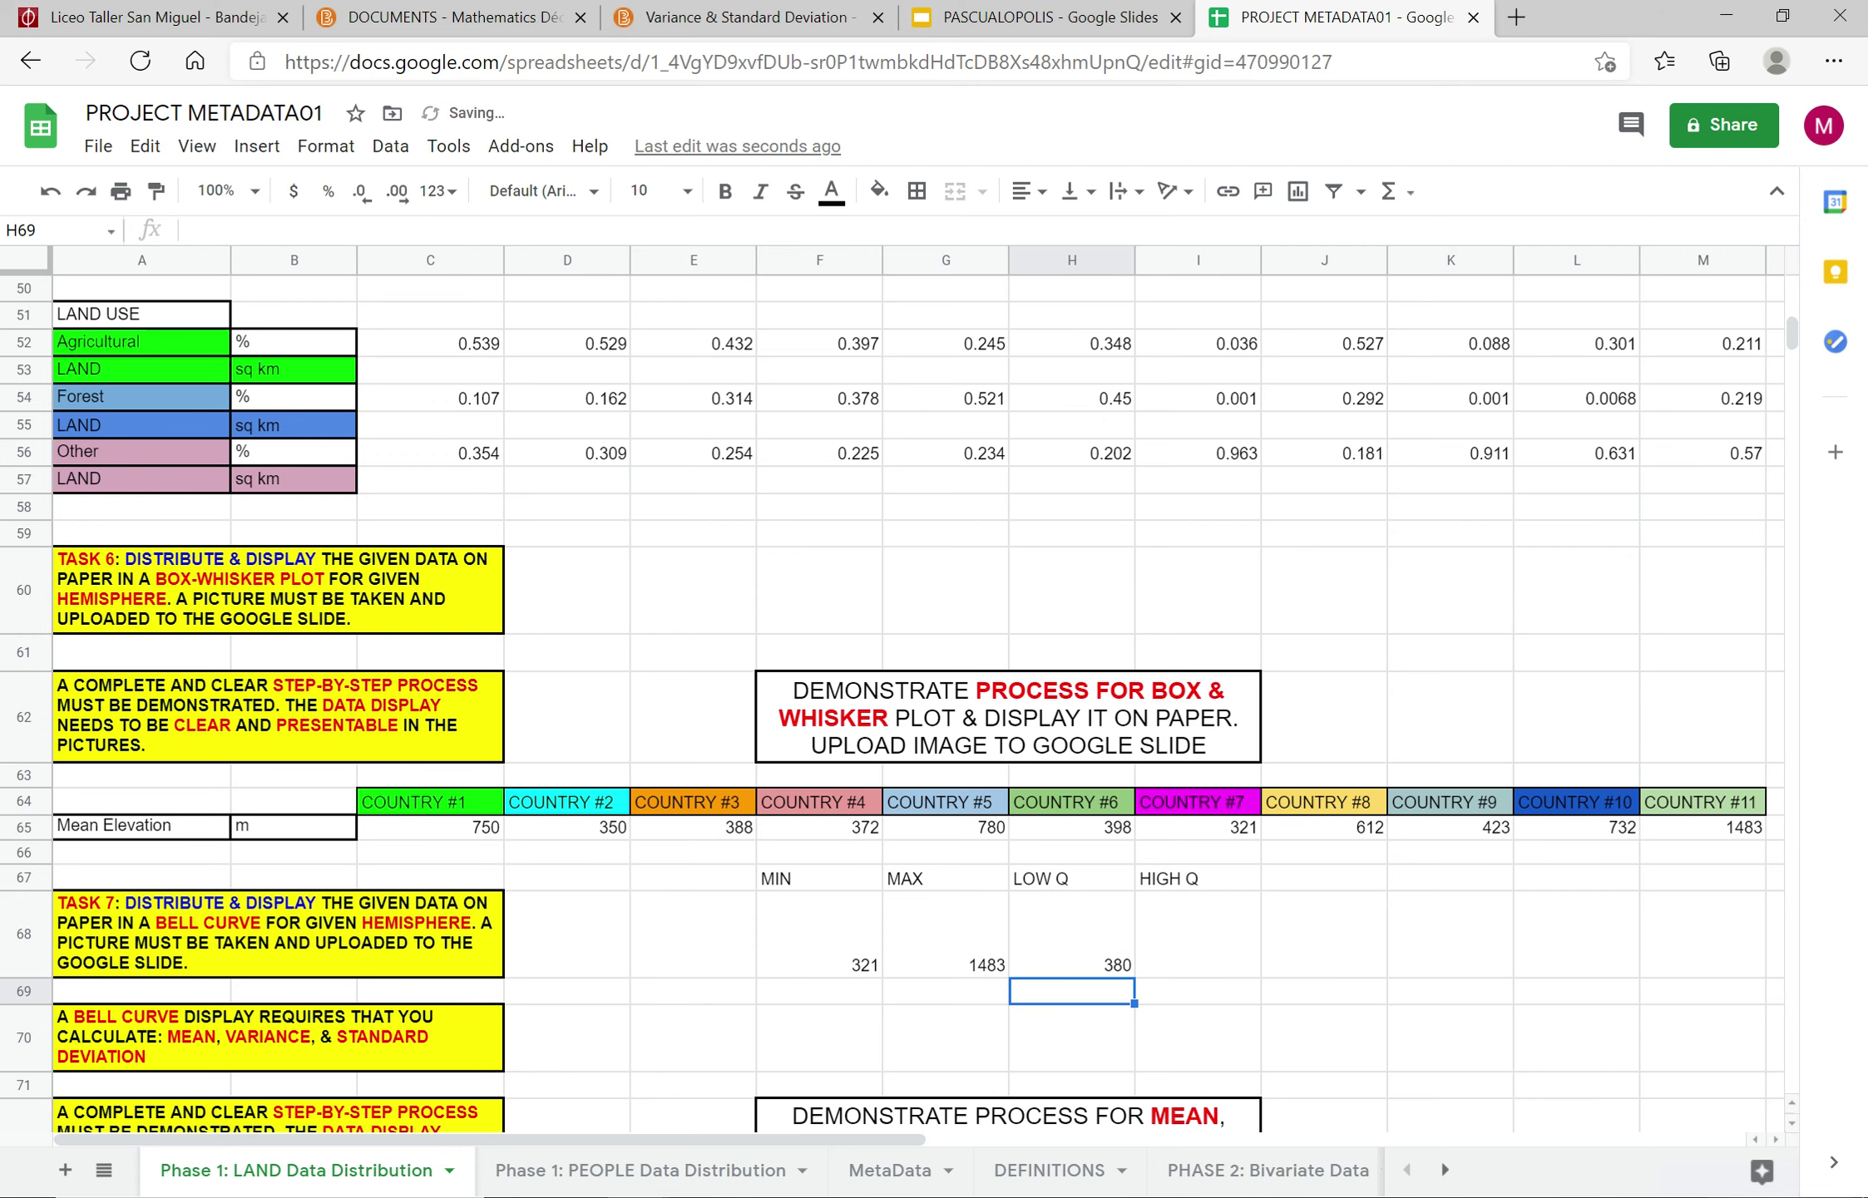
Step: Enter =QUARTILE(C65:M65,3) in I68 for the upper quartile, 741
left_click(1194, 938)
type("=quartile")
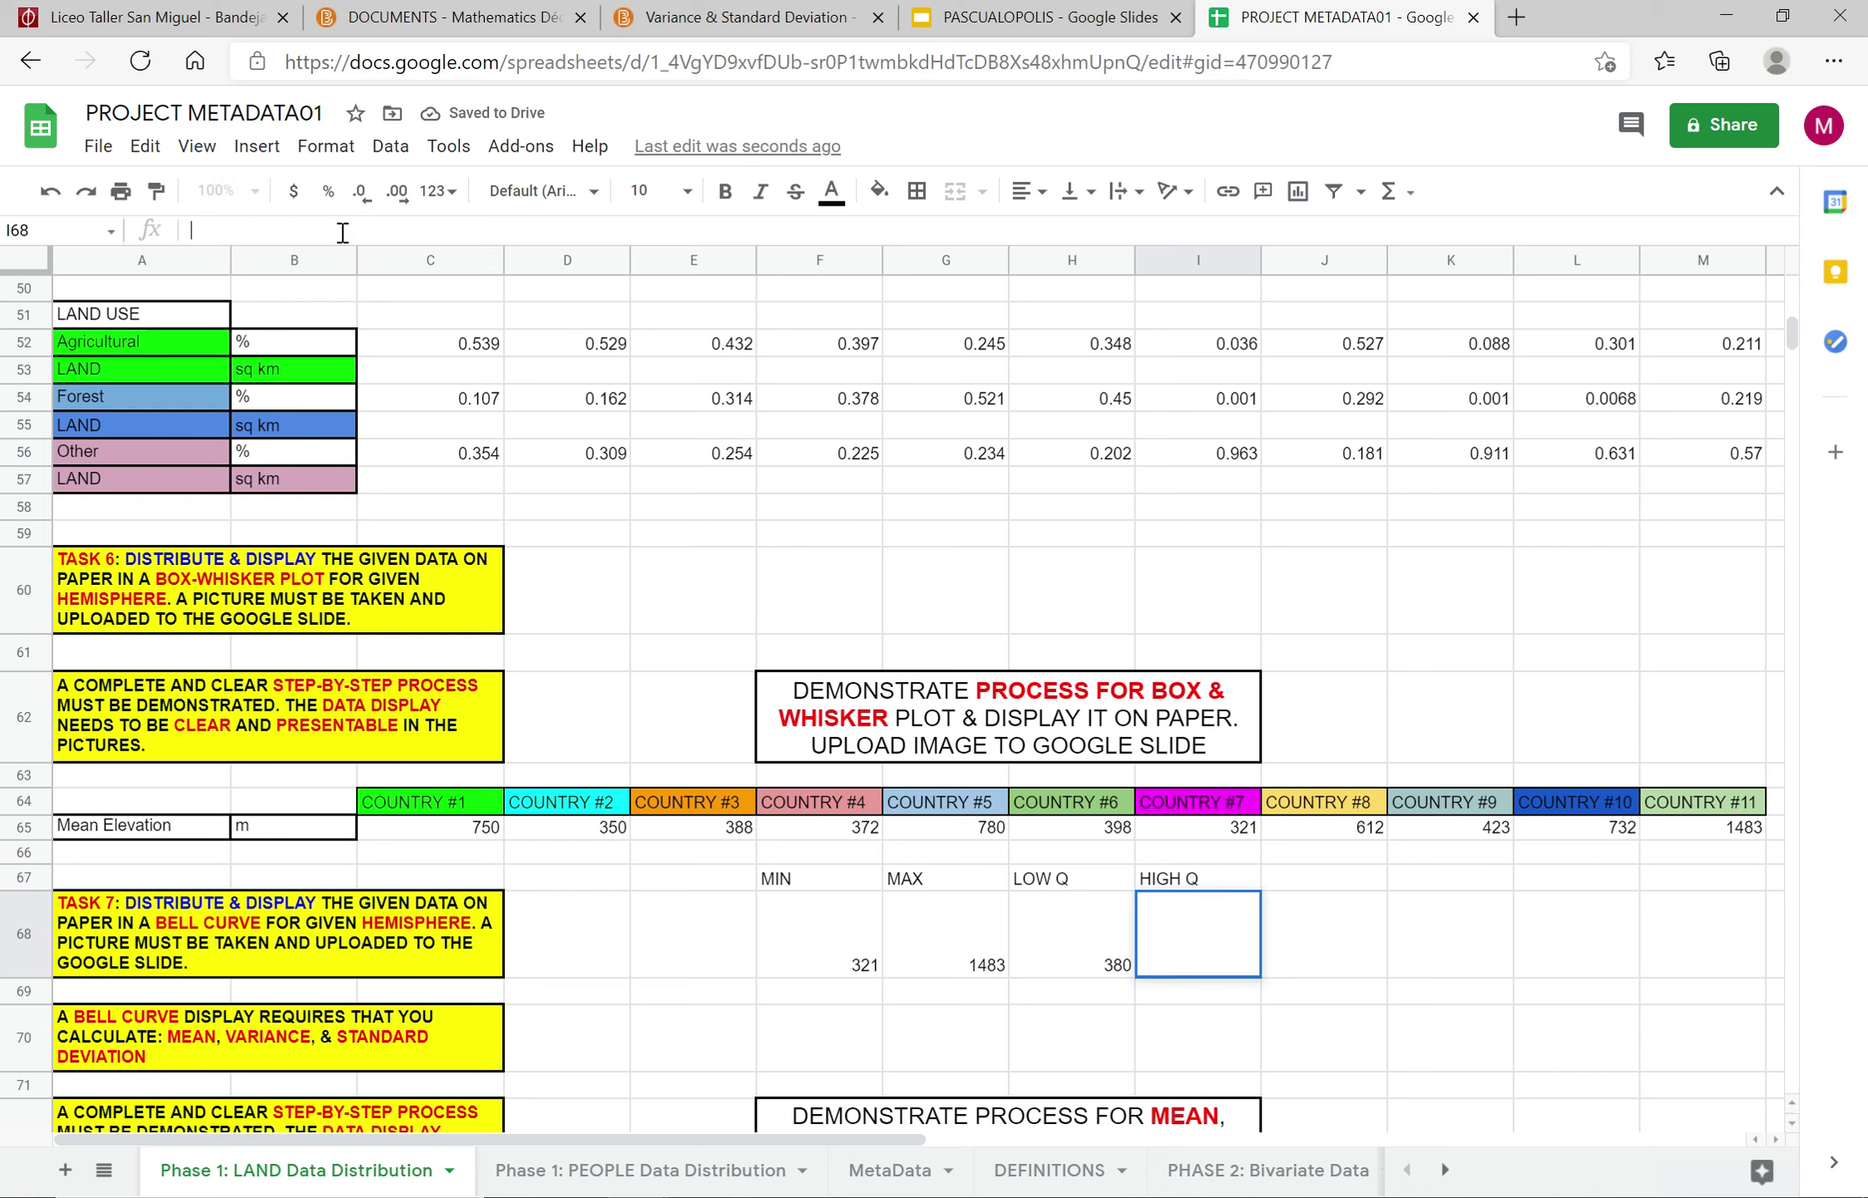
type("(")
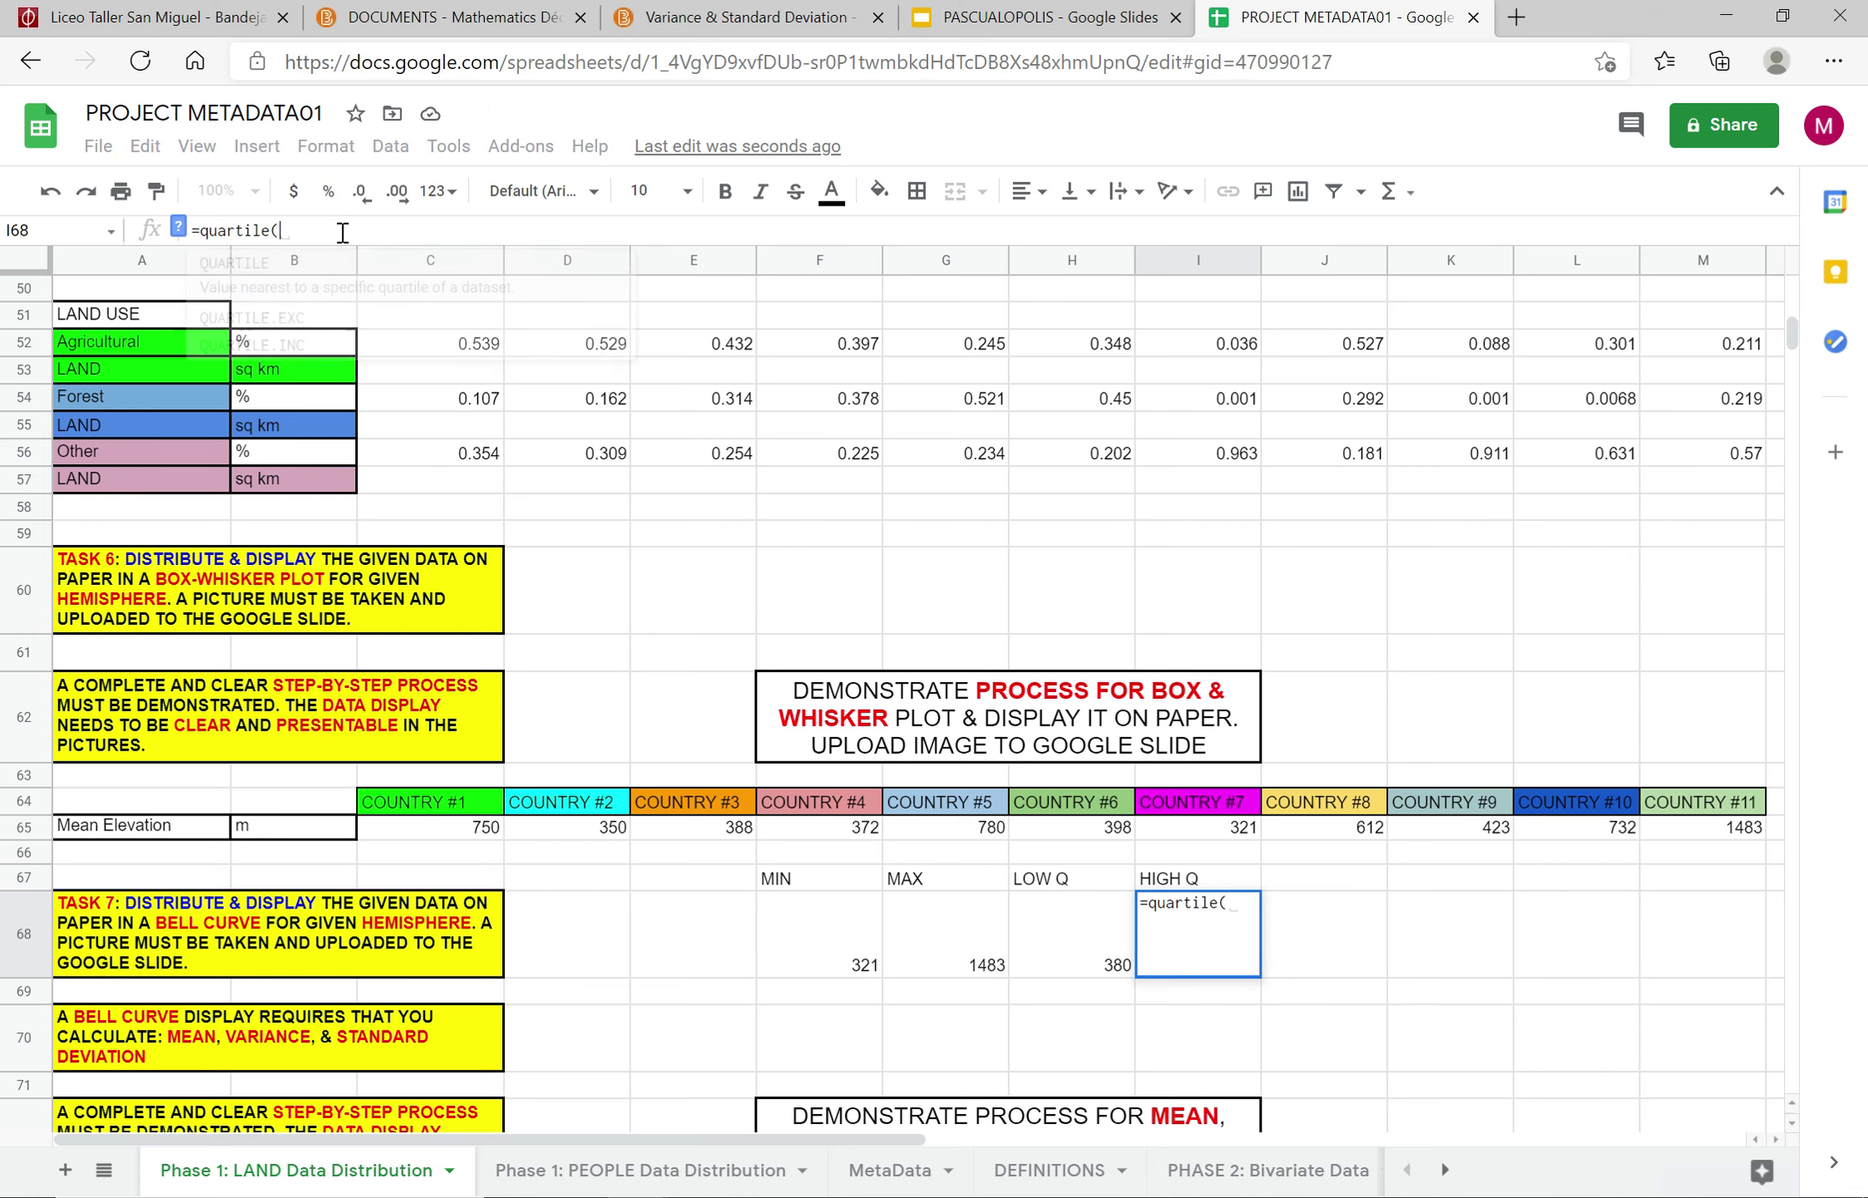
left_click(470, 828)
left_click_drag(470, 828, 1663, 829)
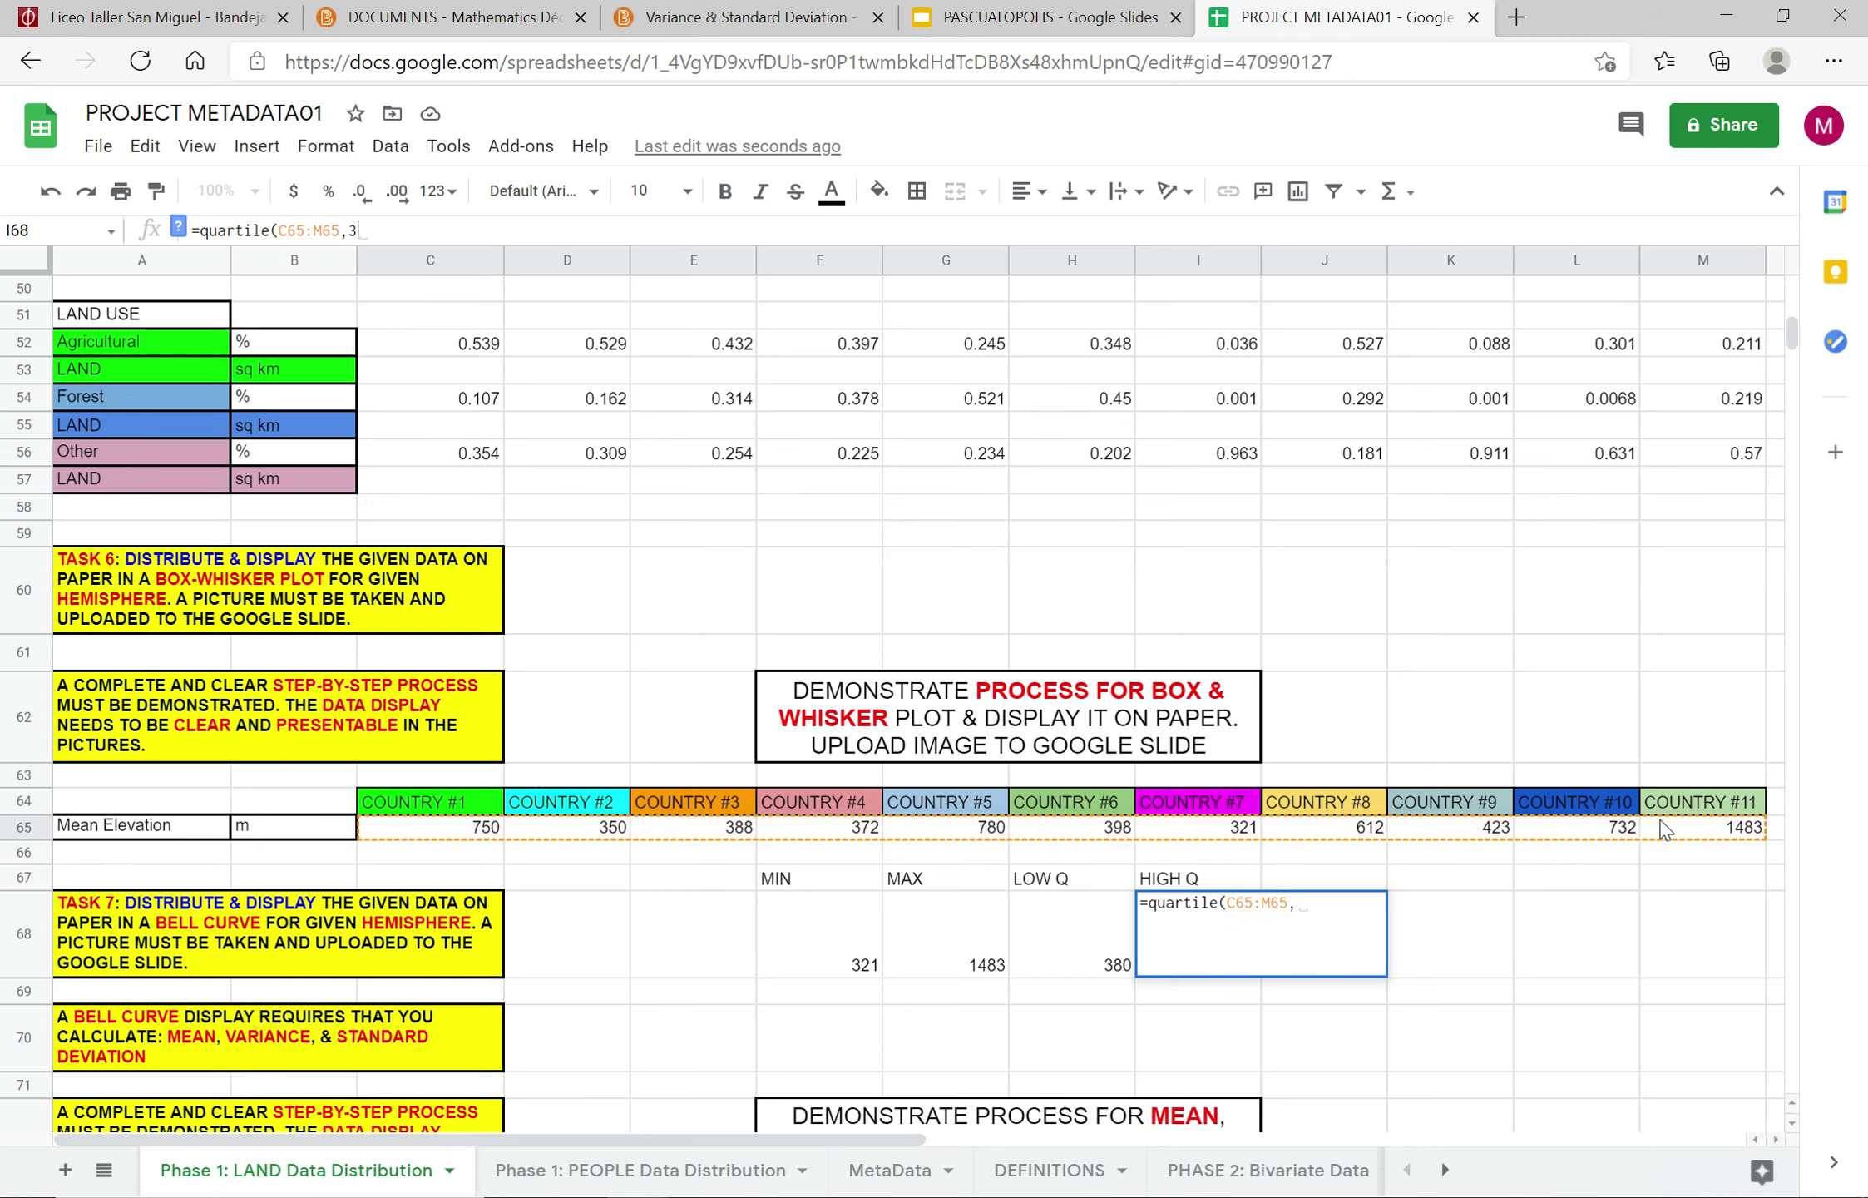
type(",3)")
key("Return")
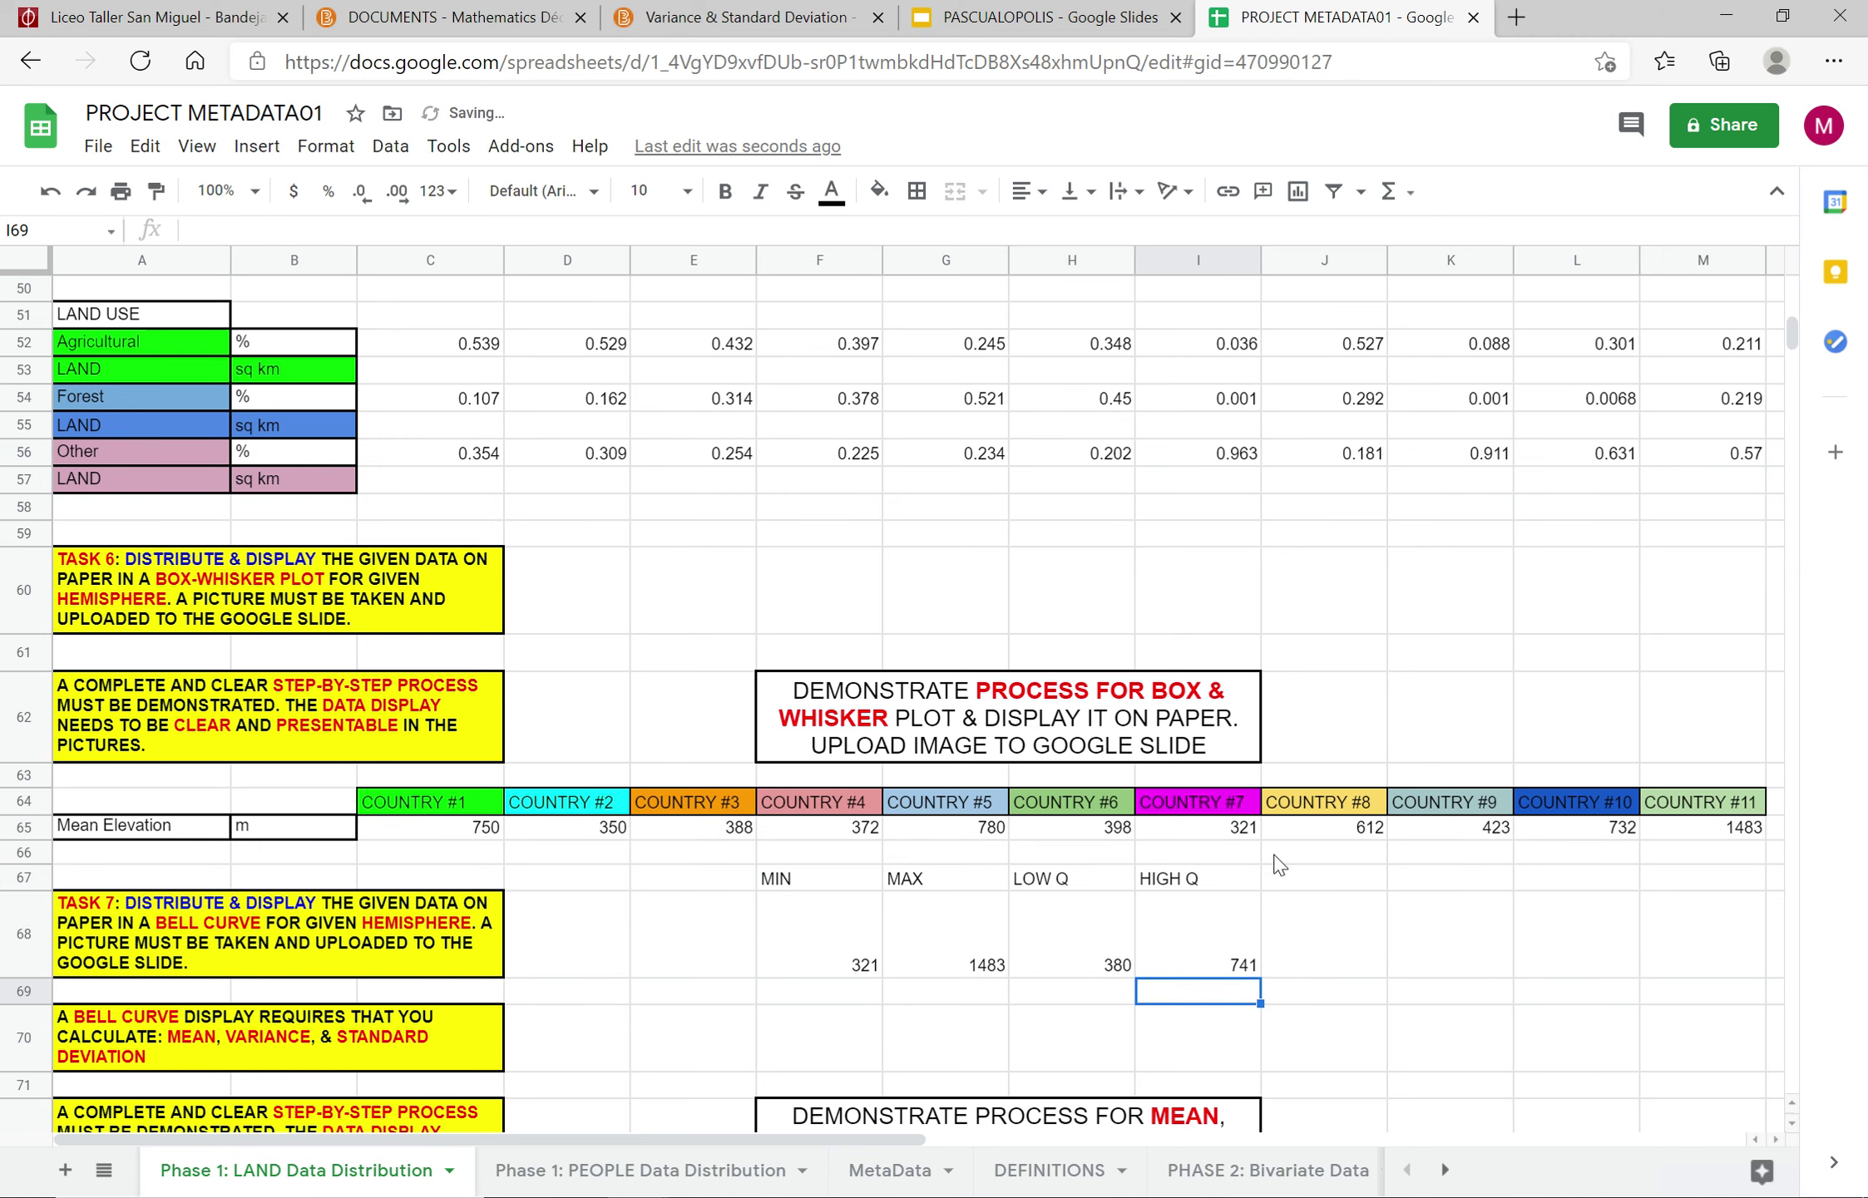
Step: Add a MEDIAN heading in J67 and =MEDIAN(C65:M65) below it, giving 423
left_click(1316, 879)
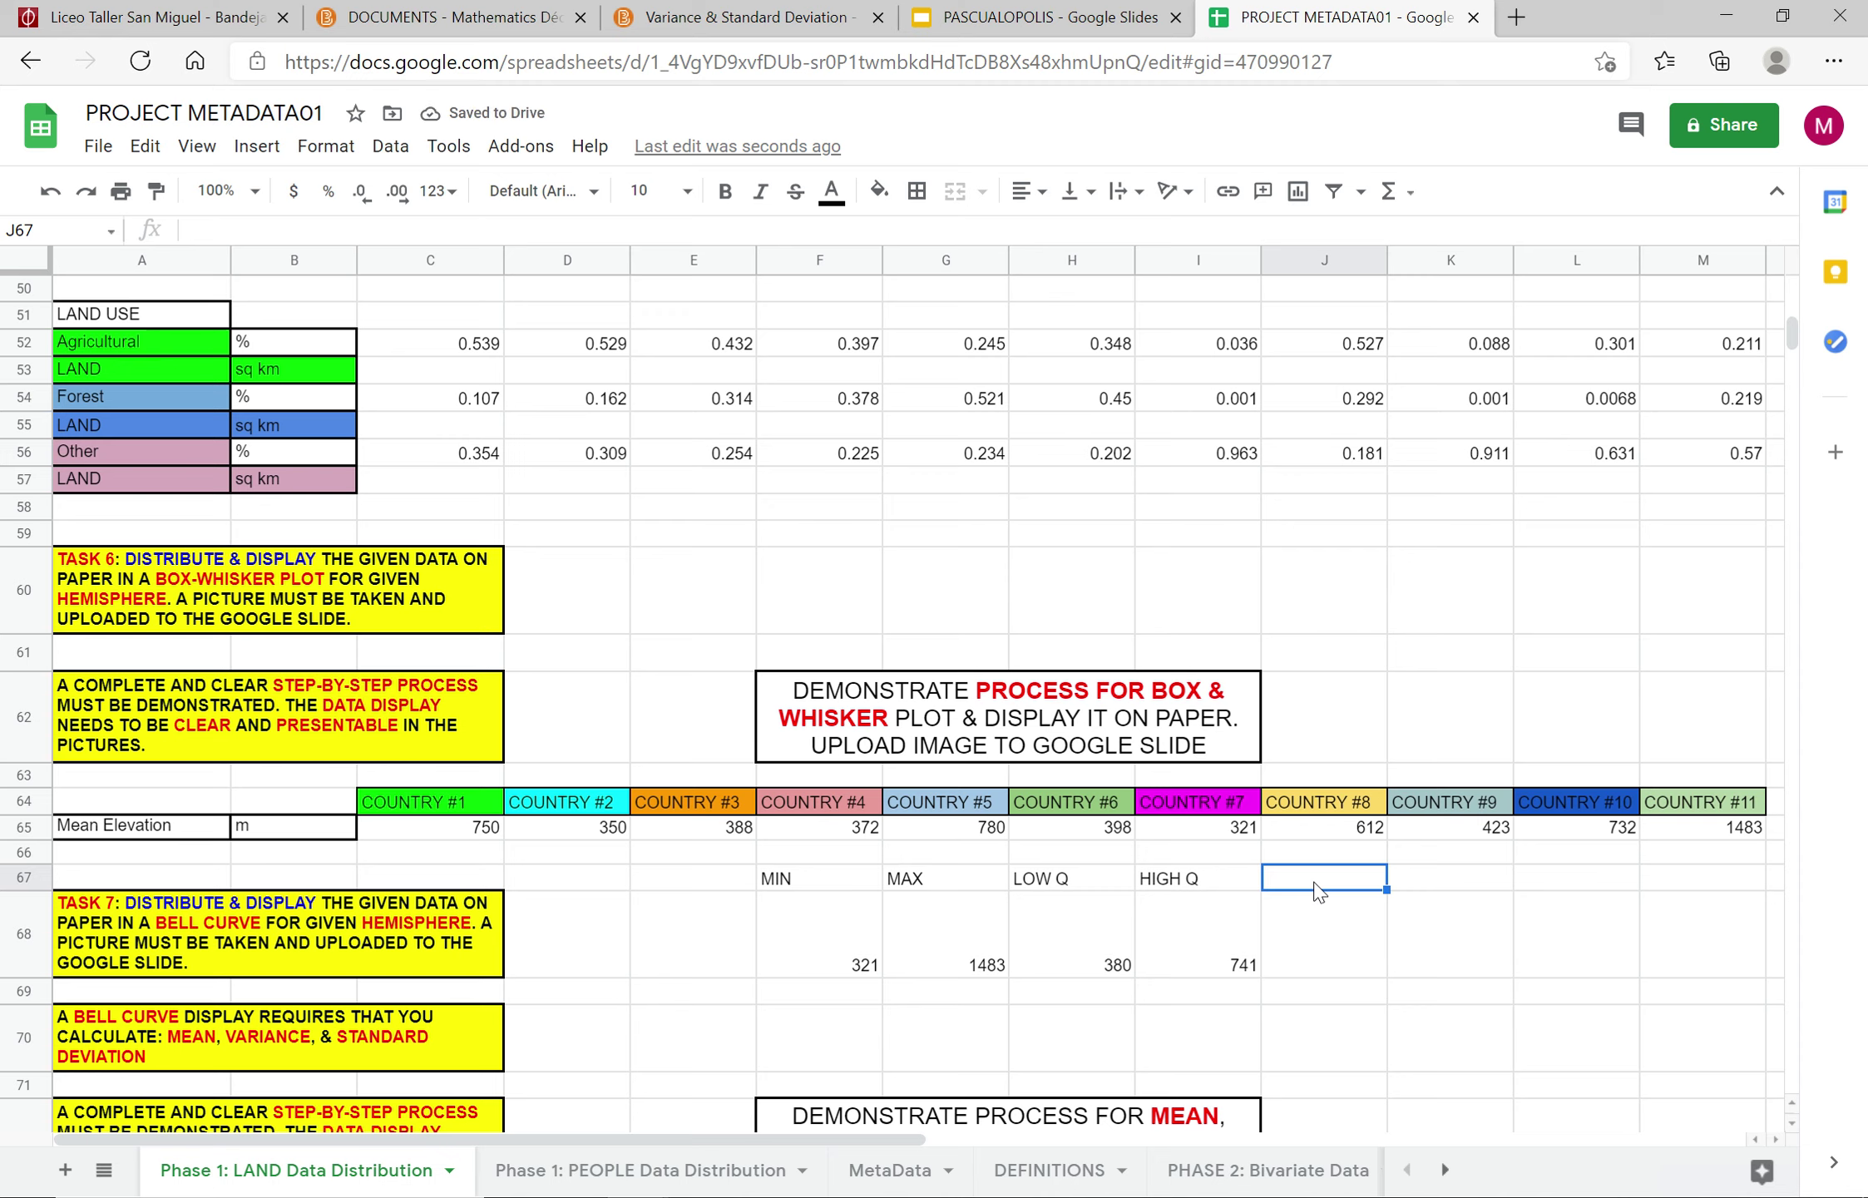
type("MEDIA")
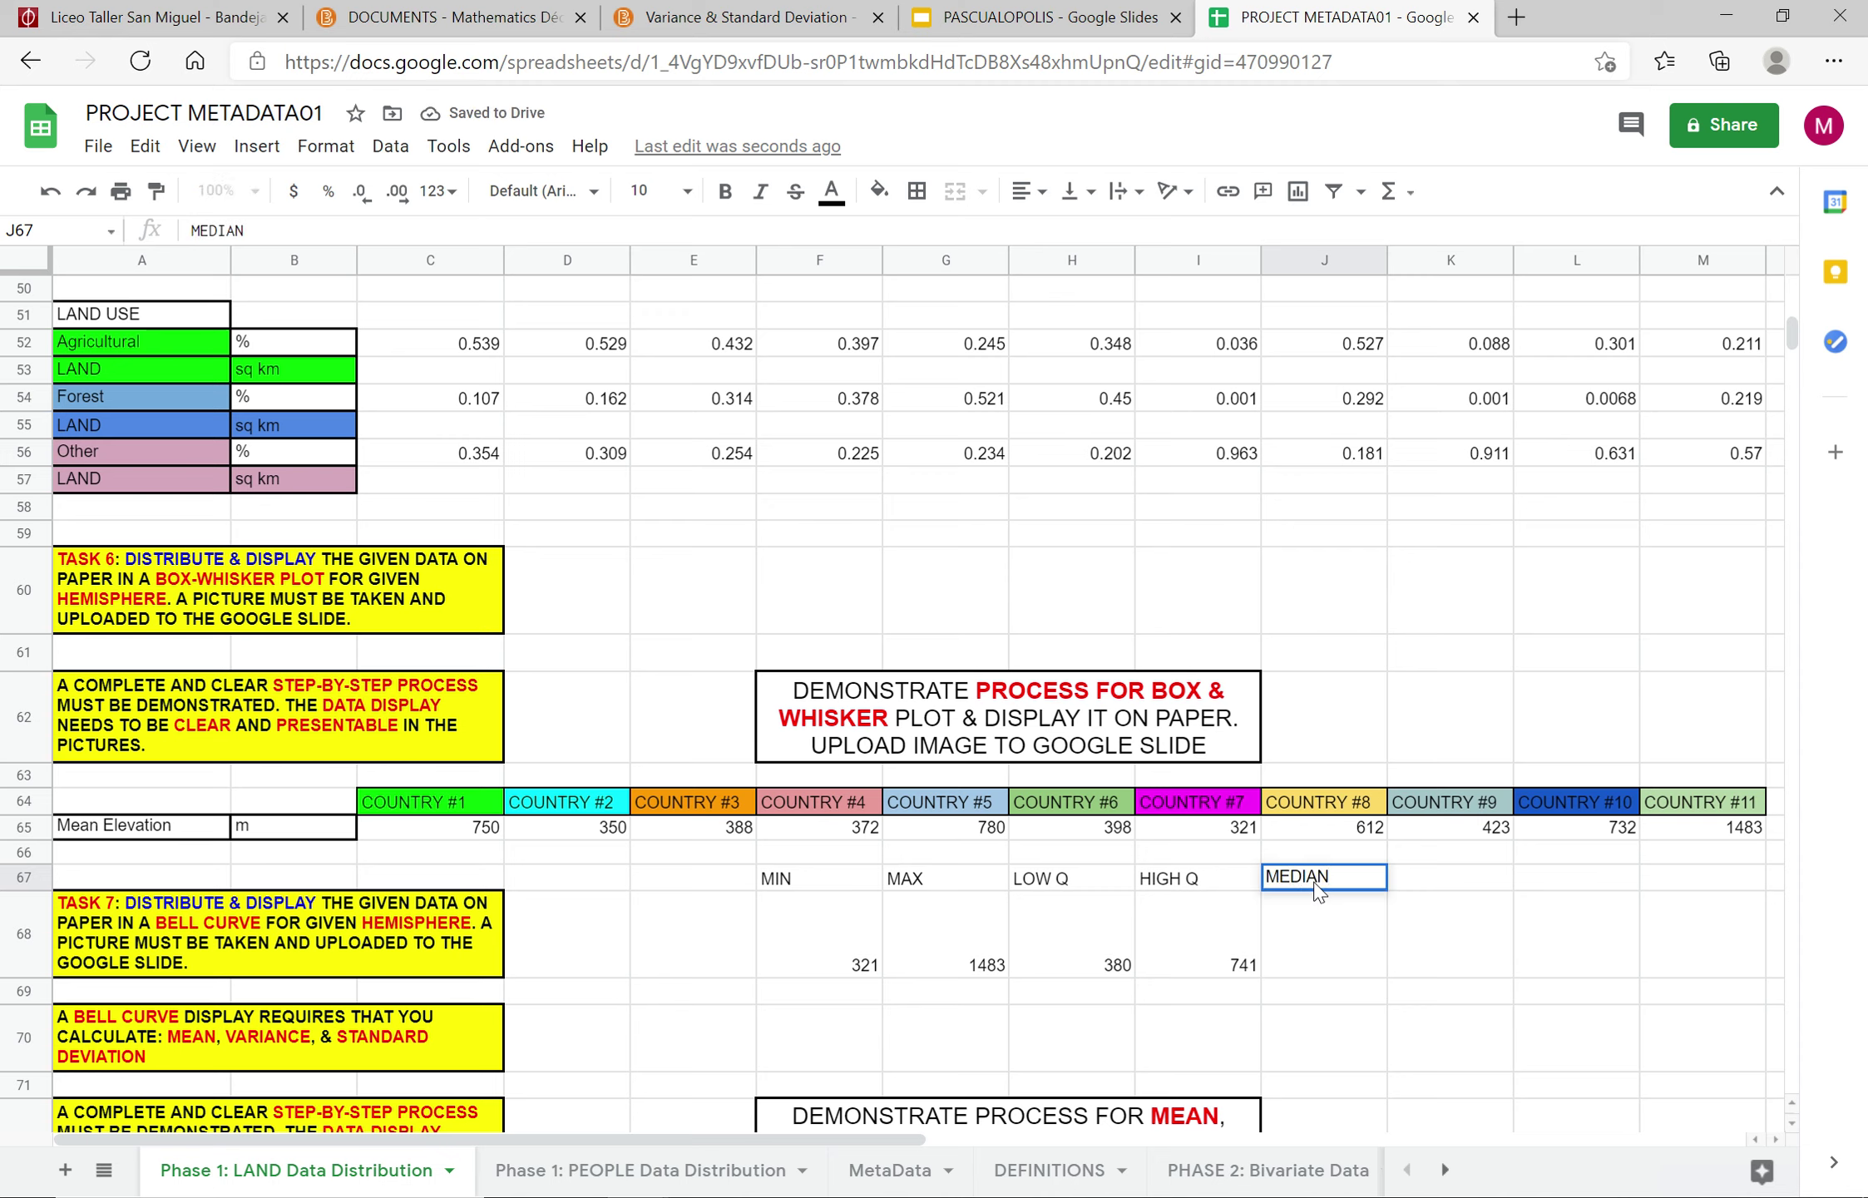
type("N")
key("Return")
left_click(502, 233)
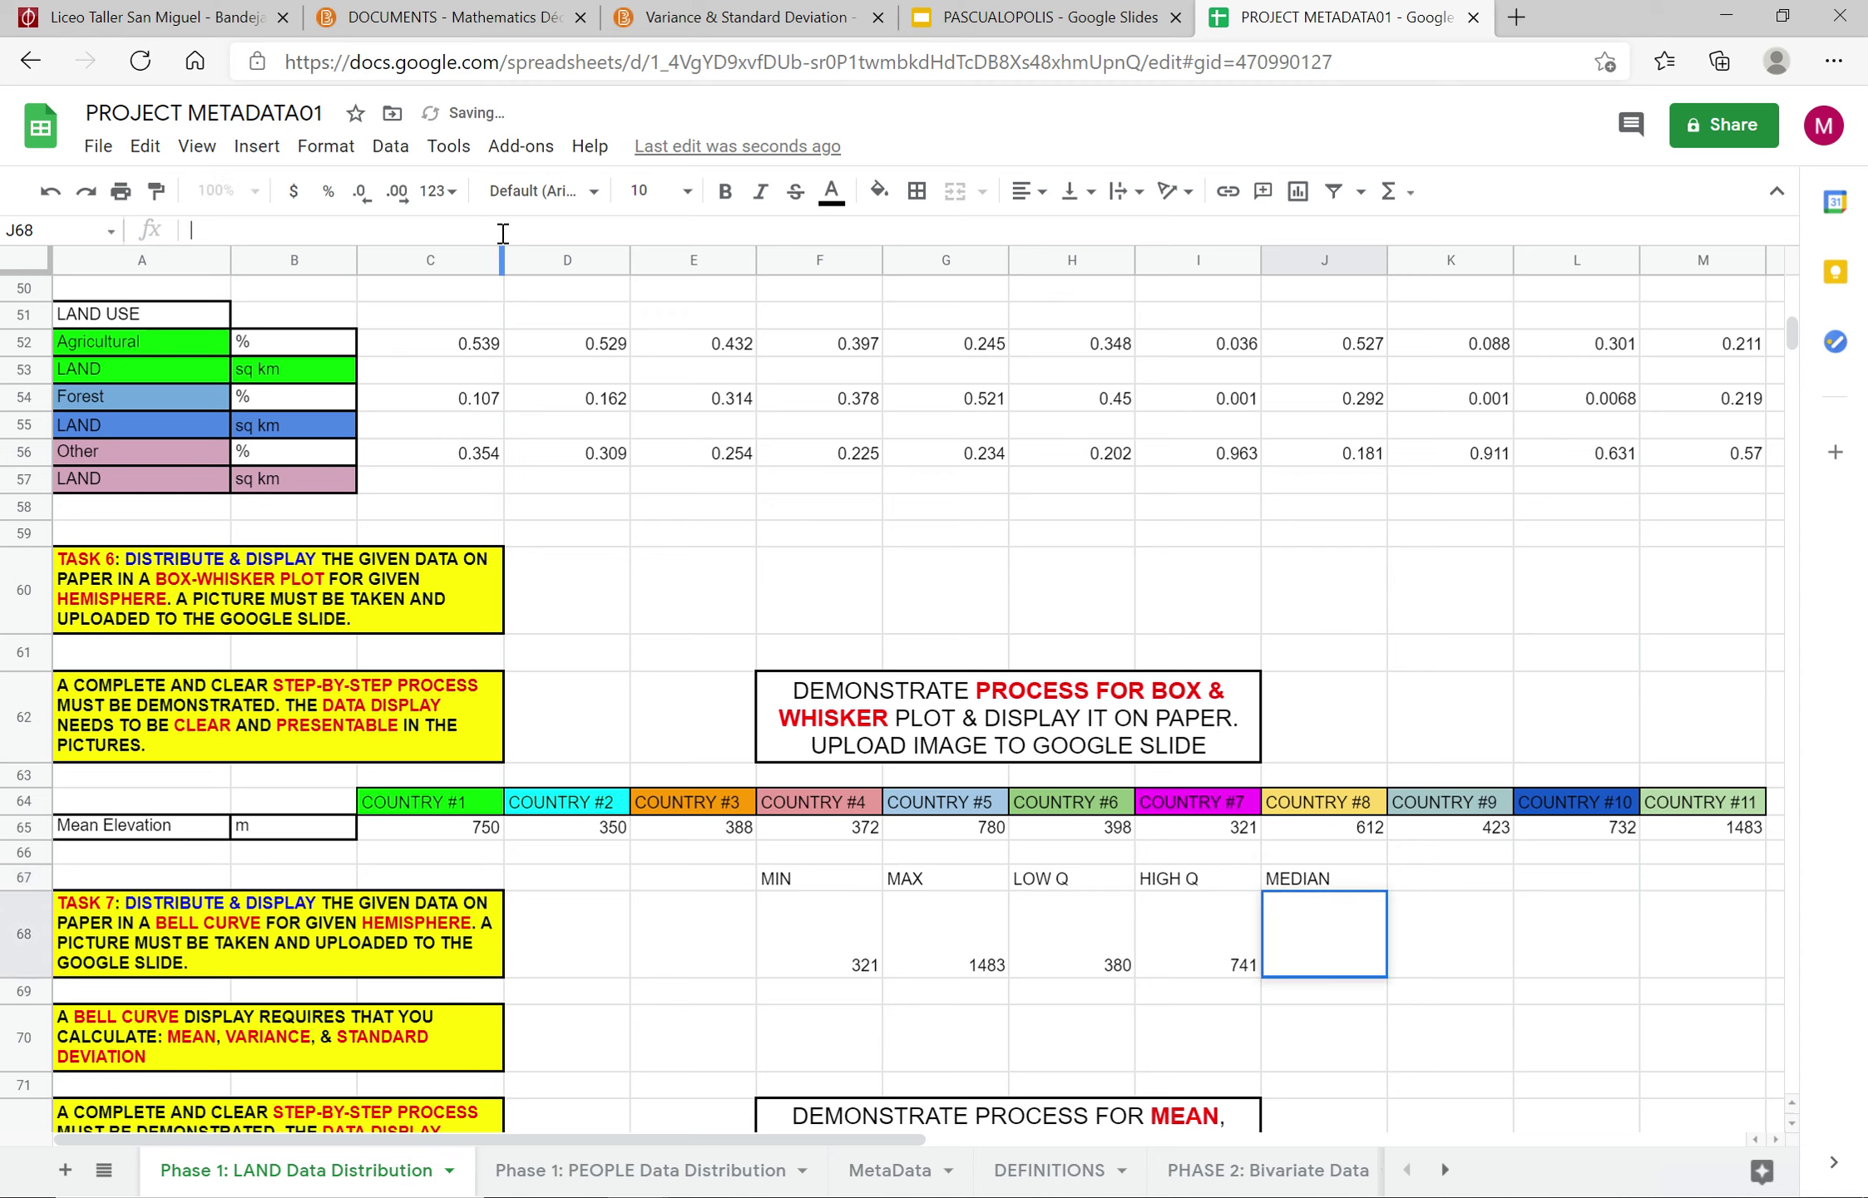
type("=MEDIAN(")
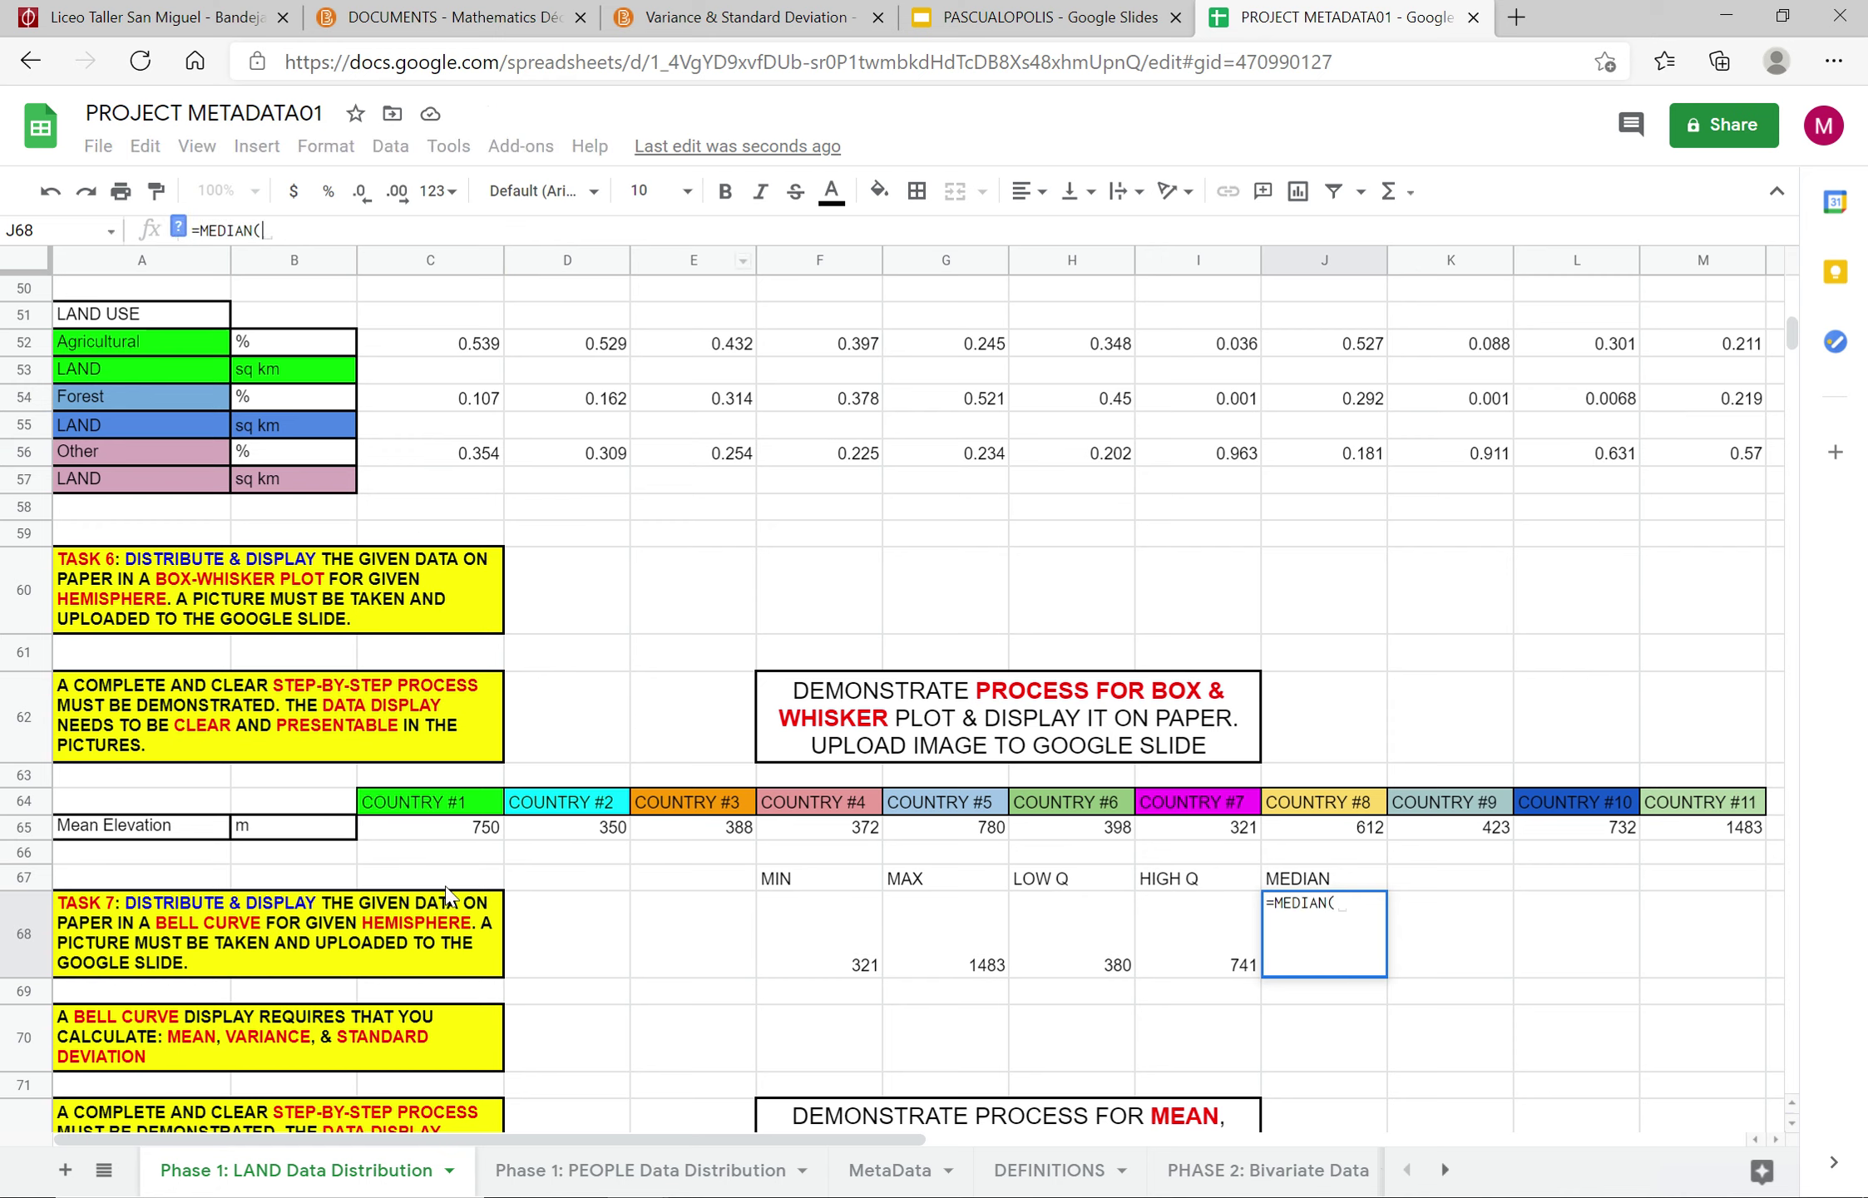
left_click_drag(463, 831, 1711, 827)
key("Return")
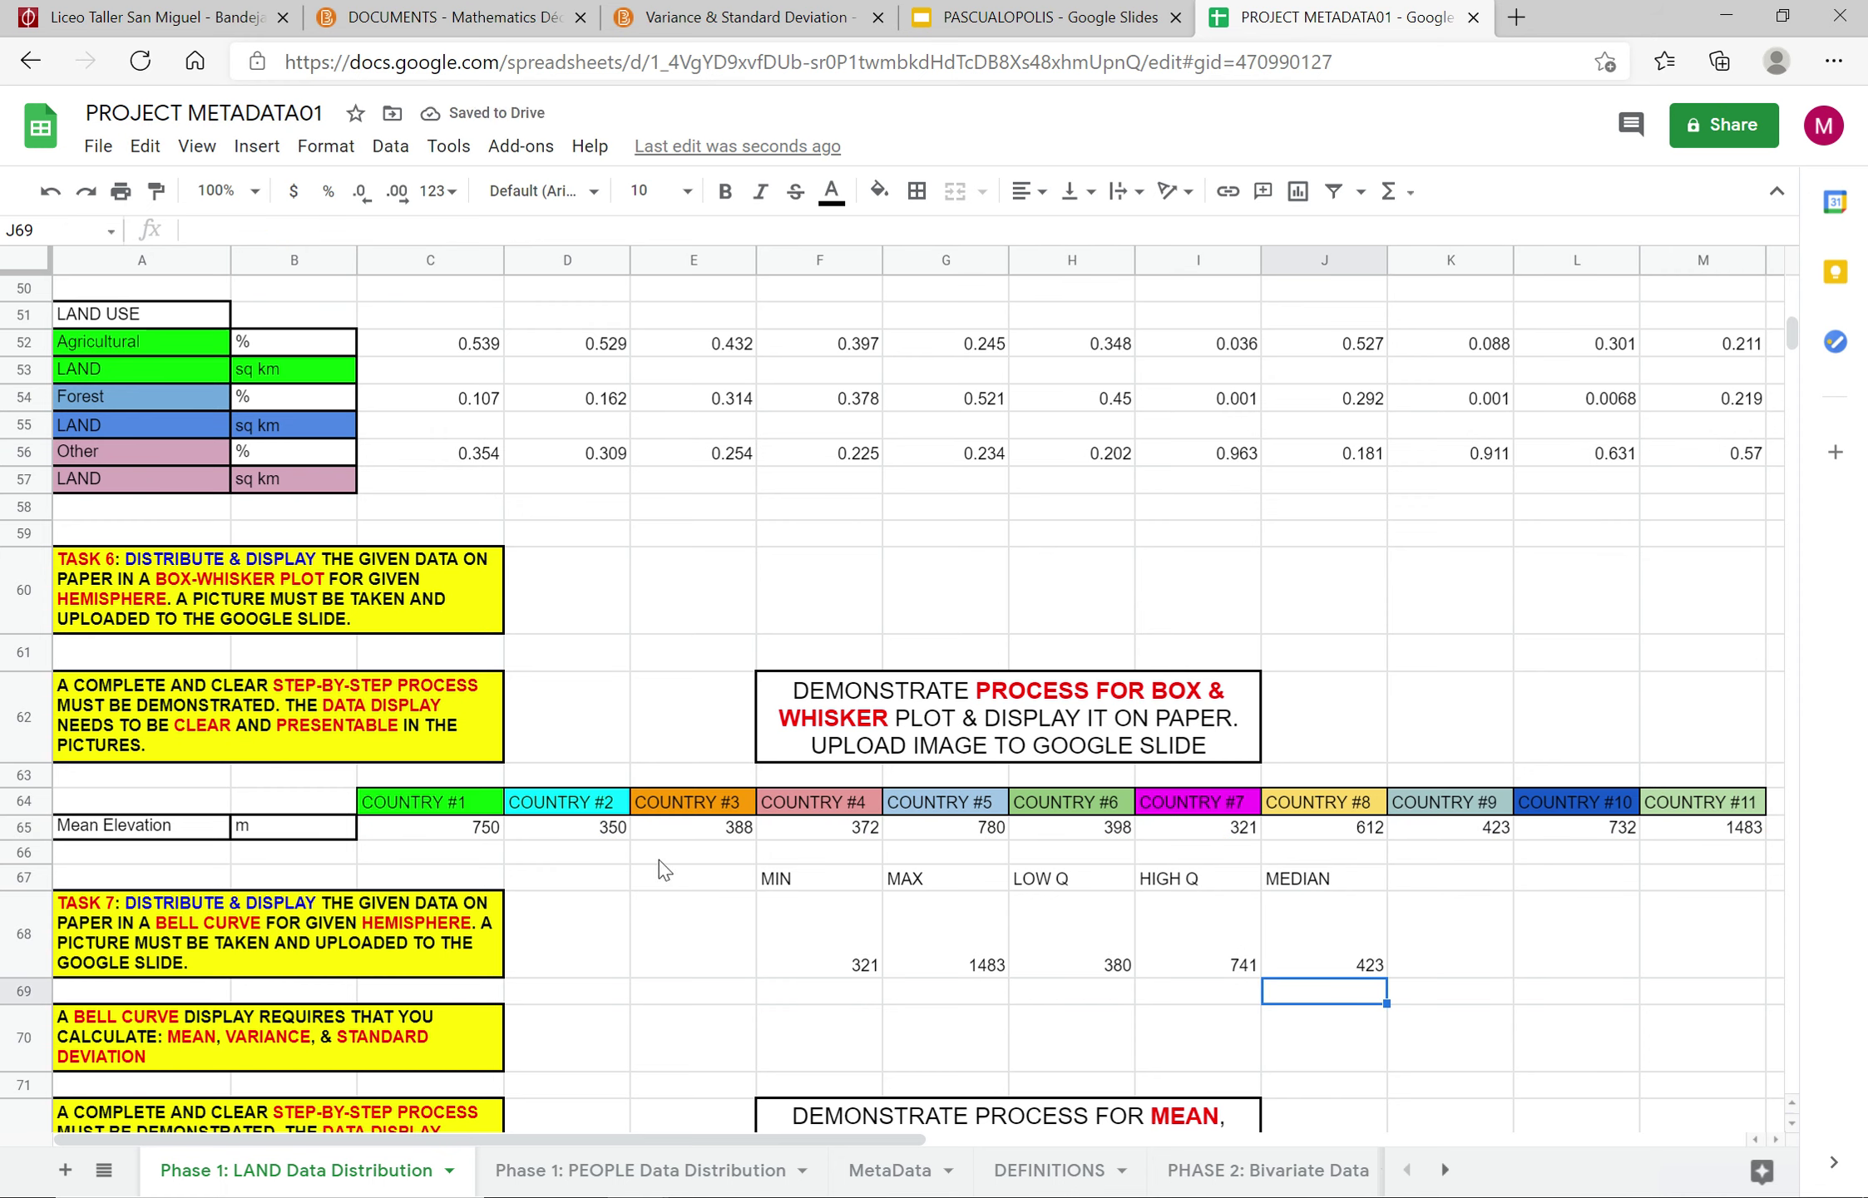
left_click_drag(658, 860, 705, 883)
Step: Read the Task 6 and Task 3 instructions, then switch to the PASCUALOPOLIS presentation
left_click(289, 570)
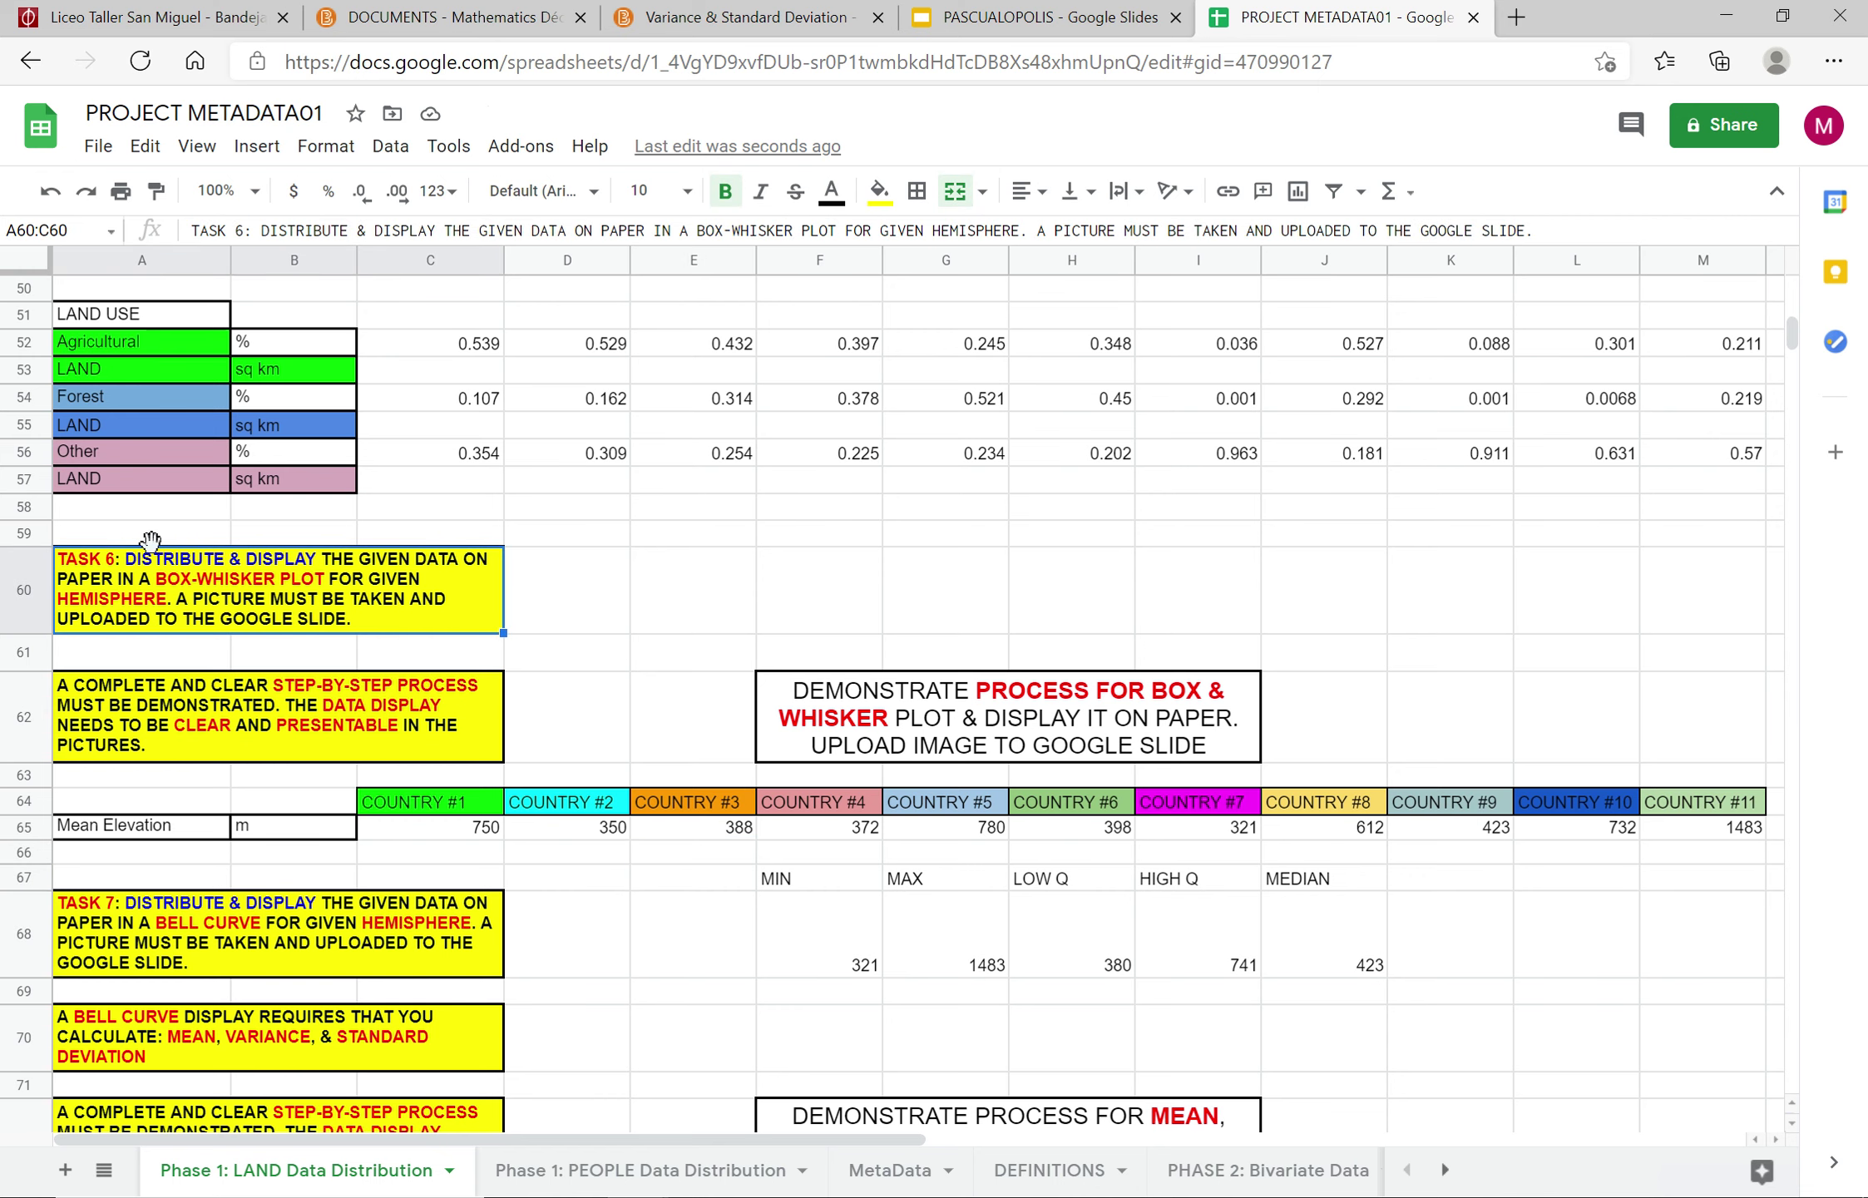
scroll(169, 891, "down", 2)
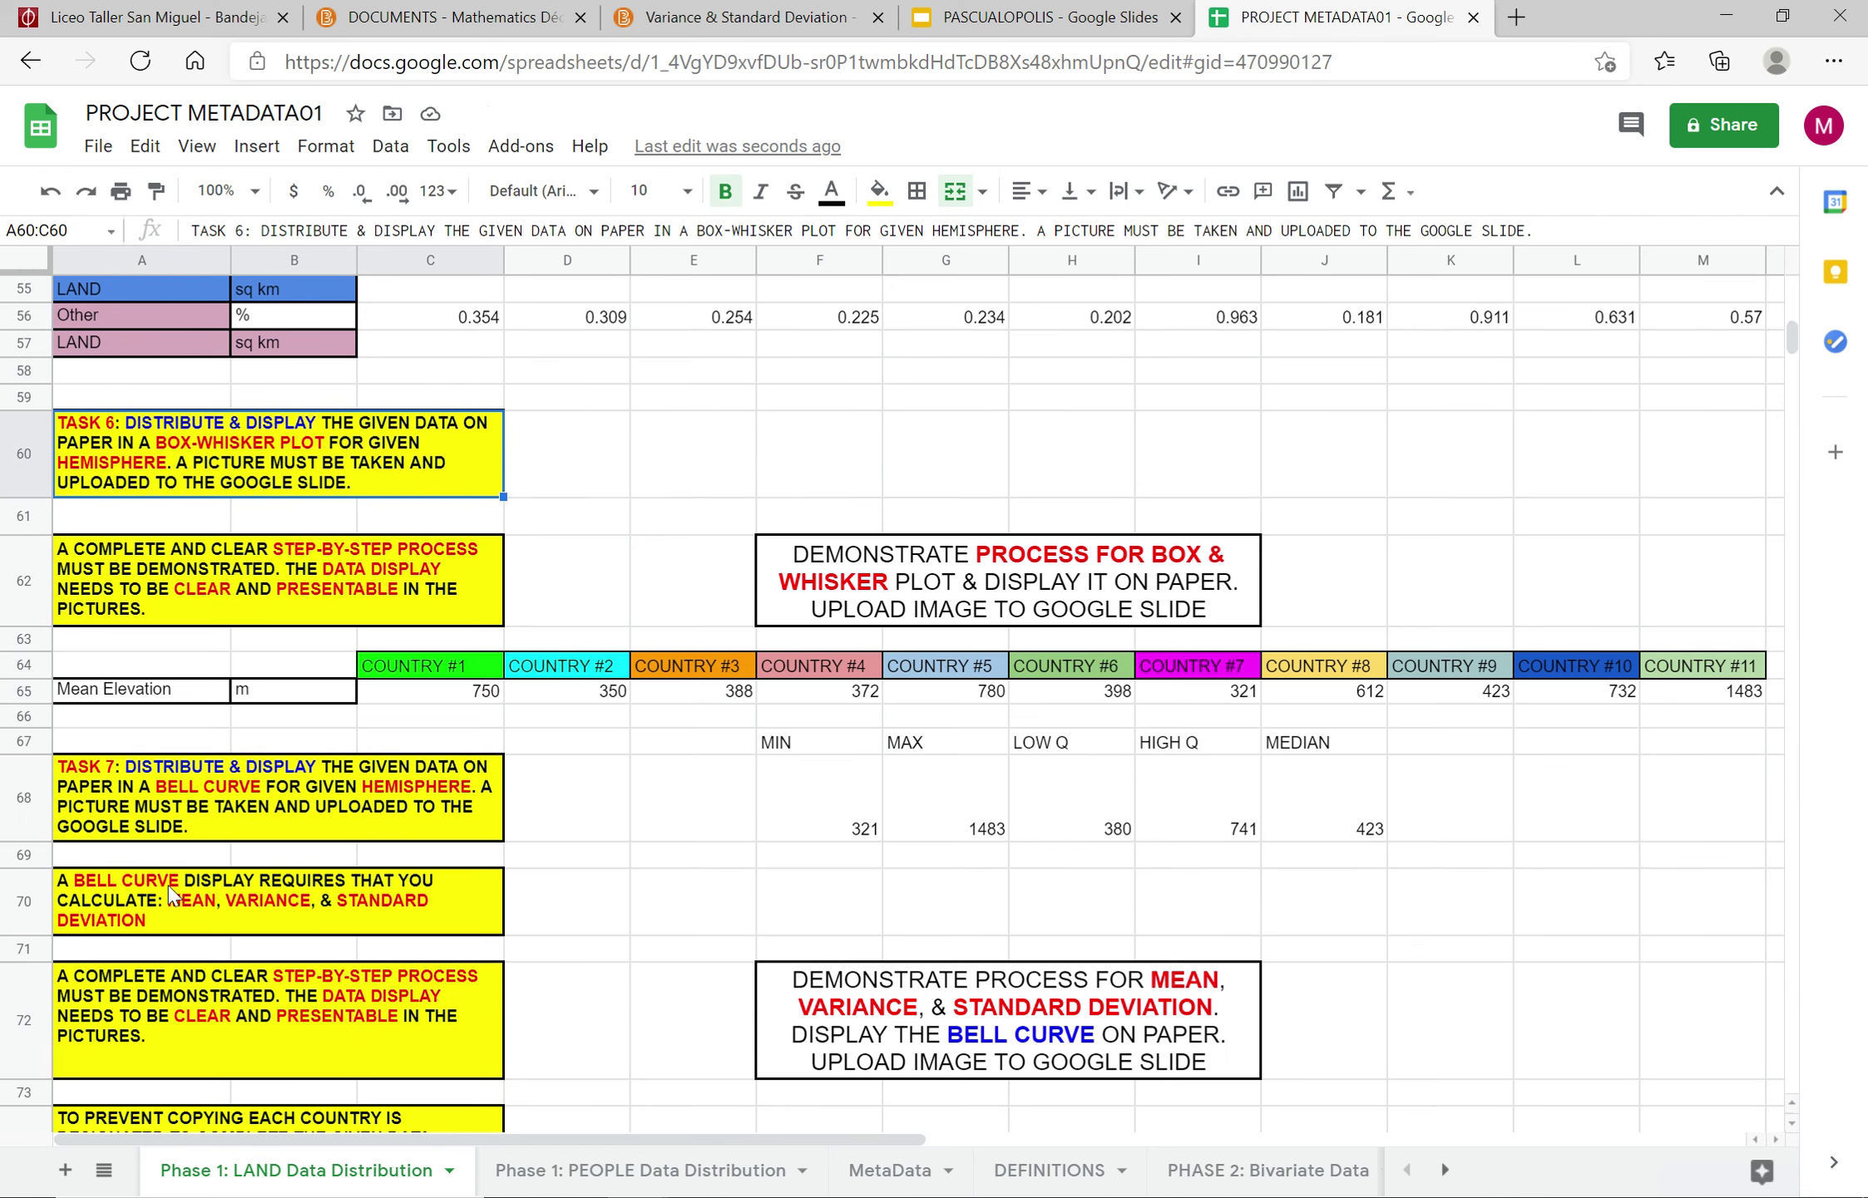
scroll(202, 802, "up", 15)
scroll(202, 803, "up", 2)
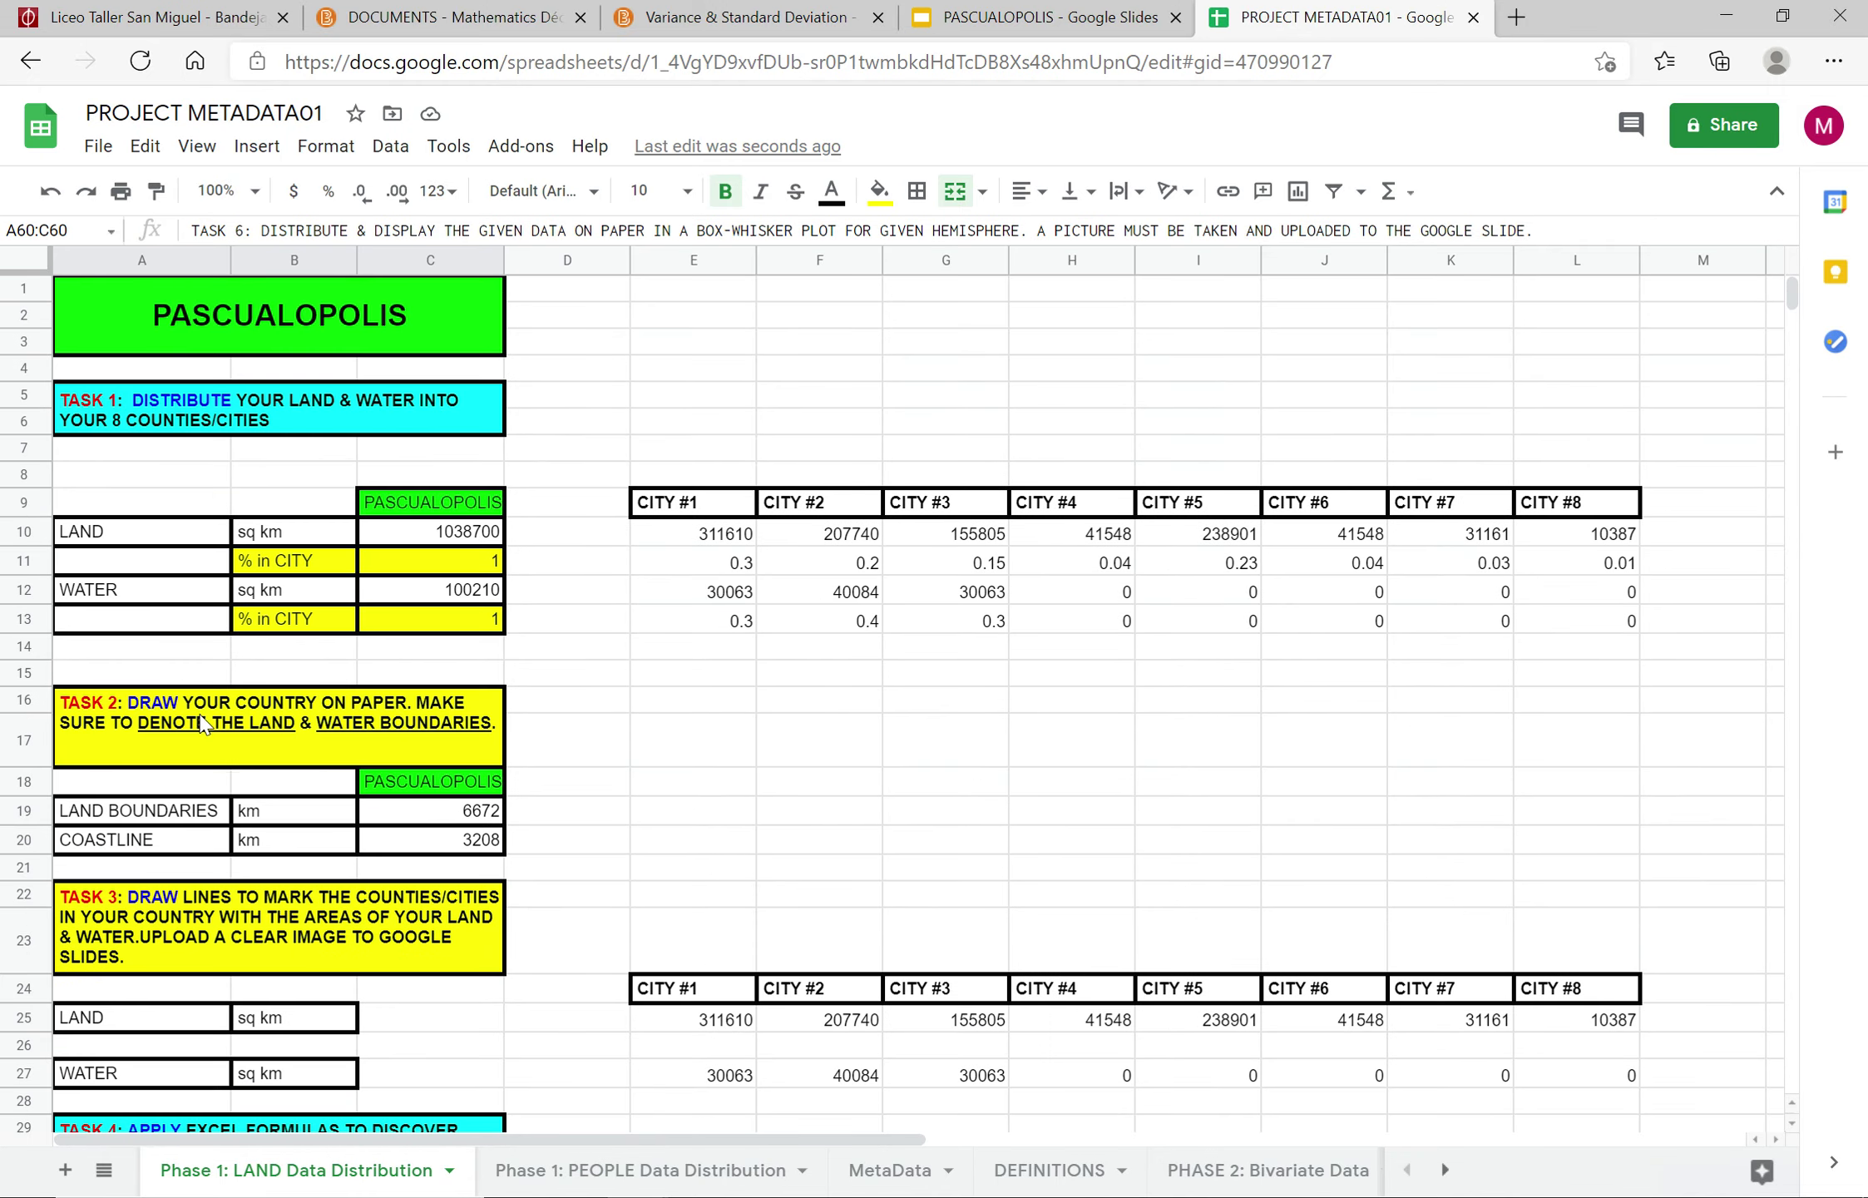
left_click(201, 675)
left_click(169, 942)
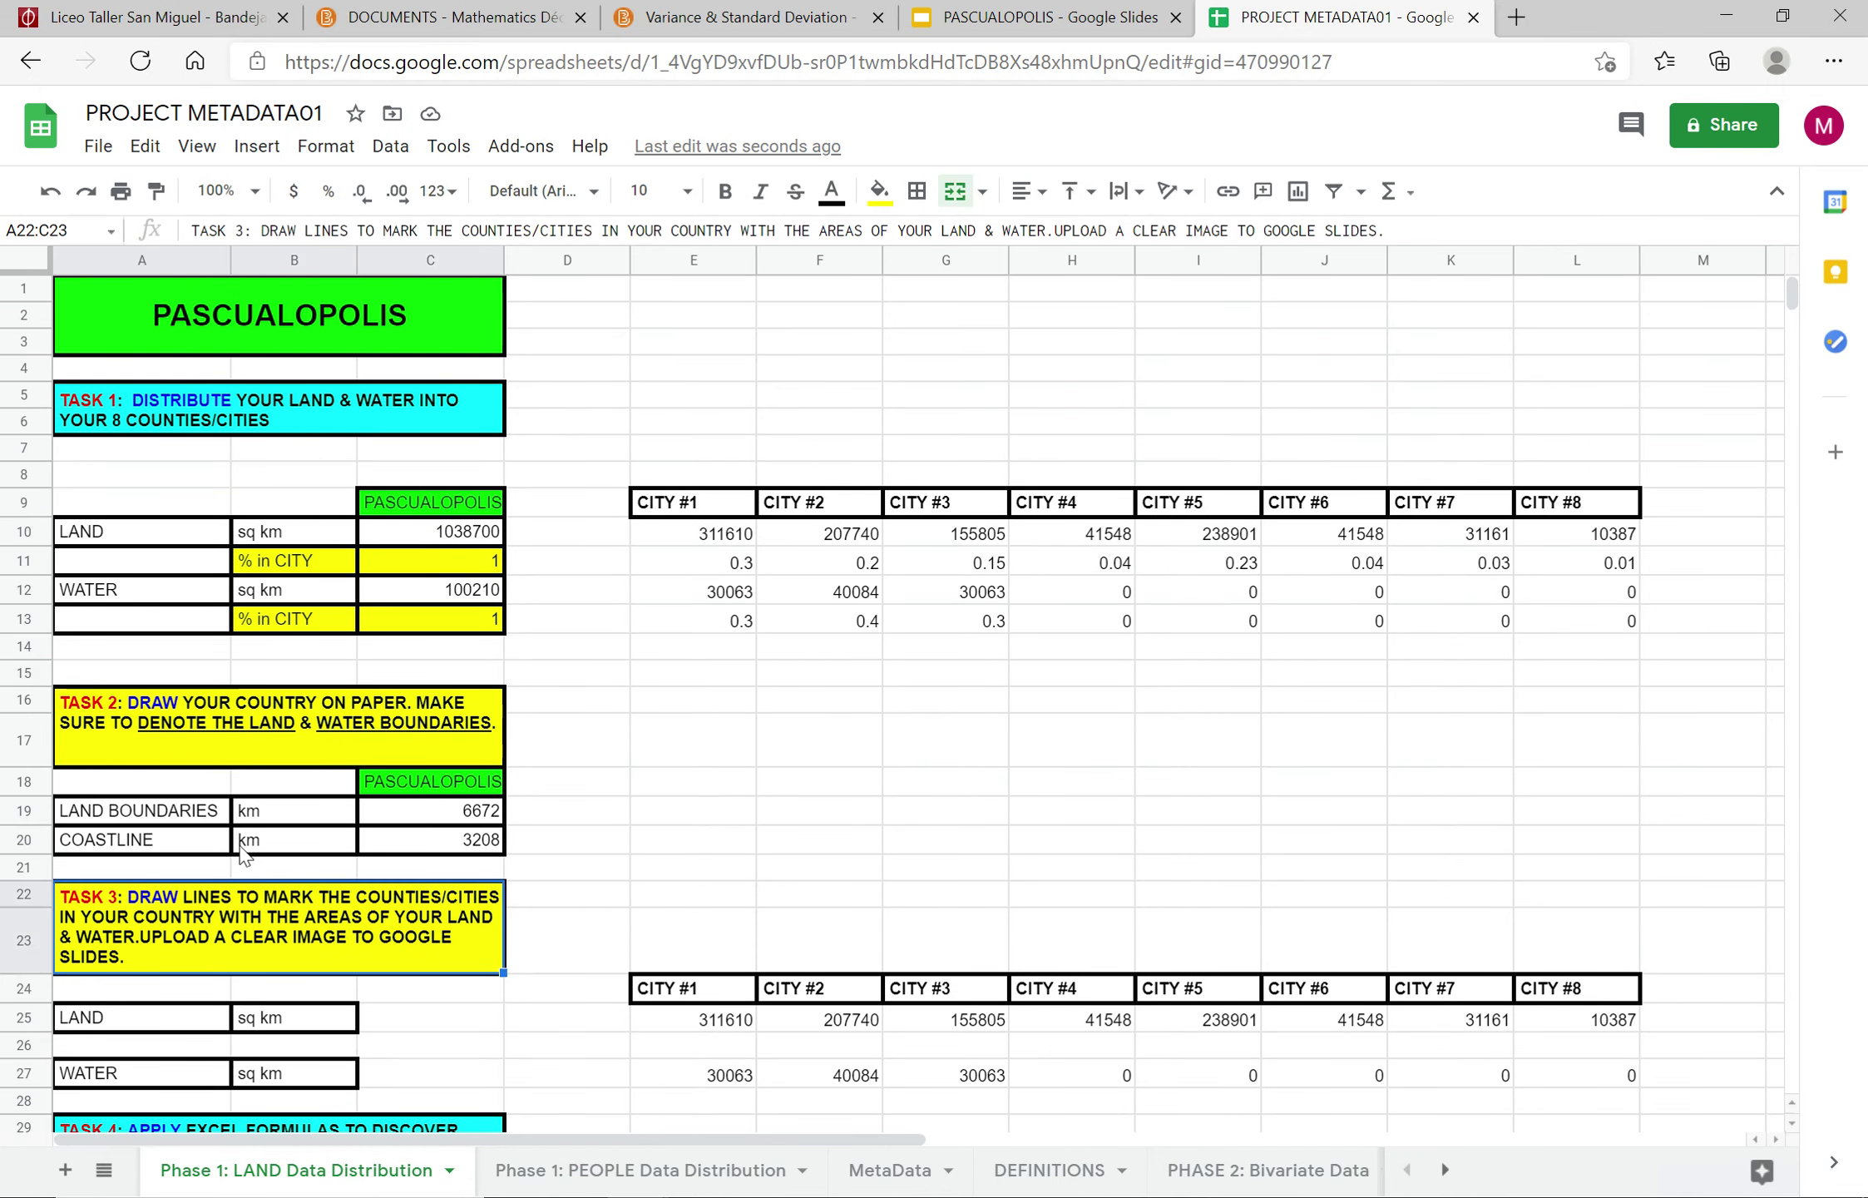
scroll(247, 844, "down", 15)
scroll(247, 844, "down", 2)
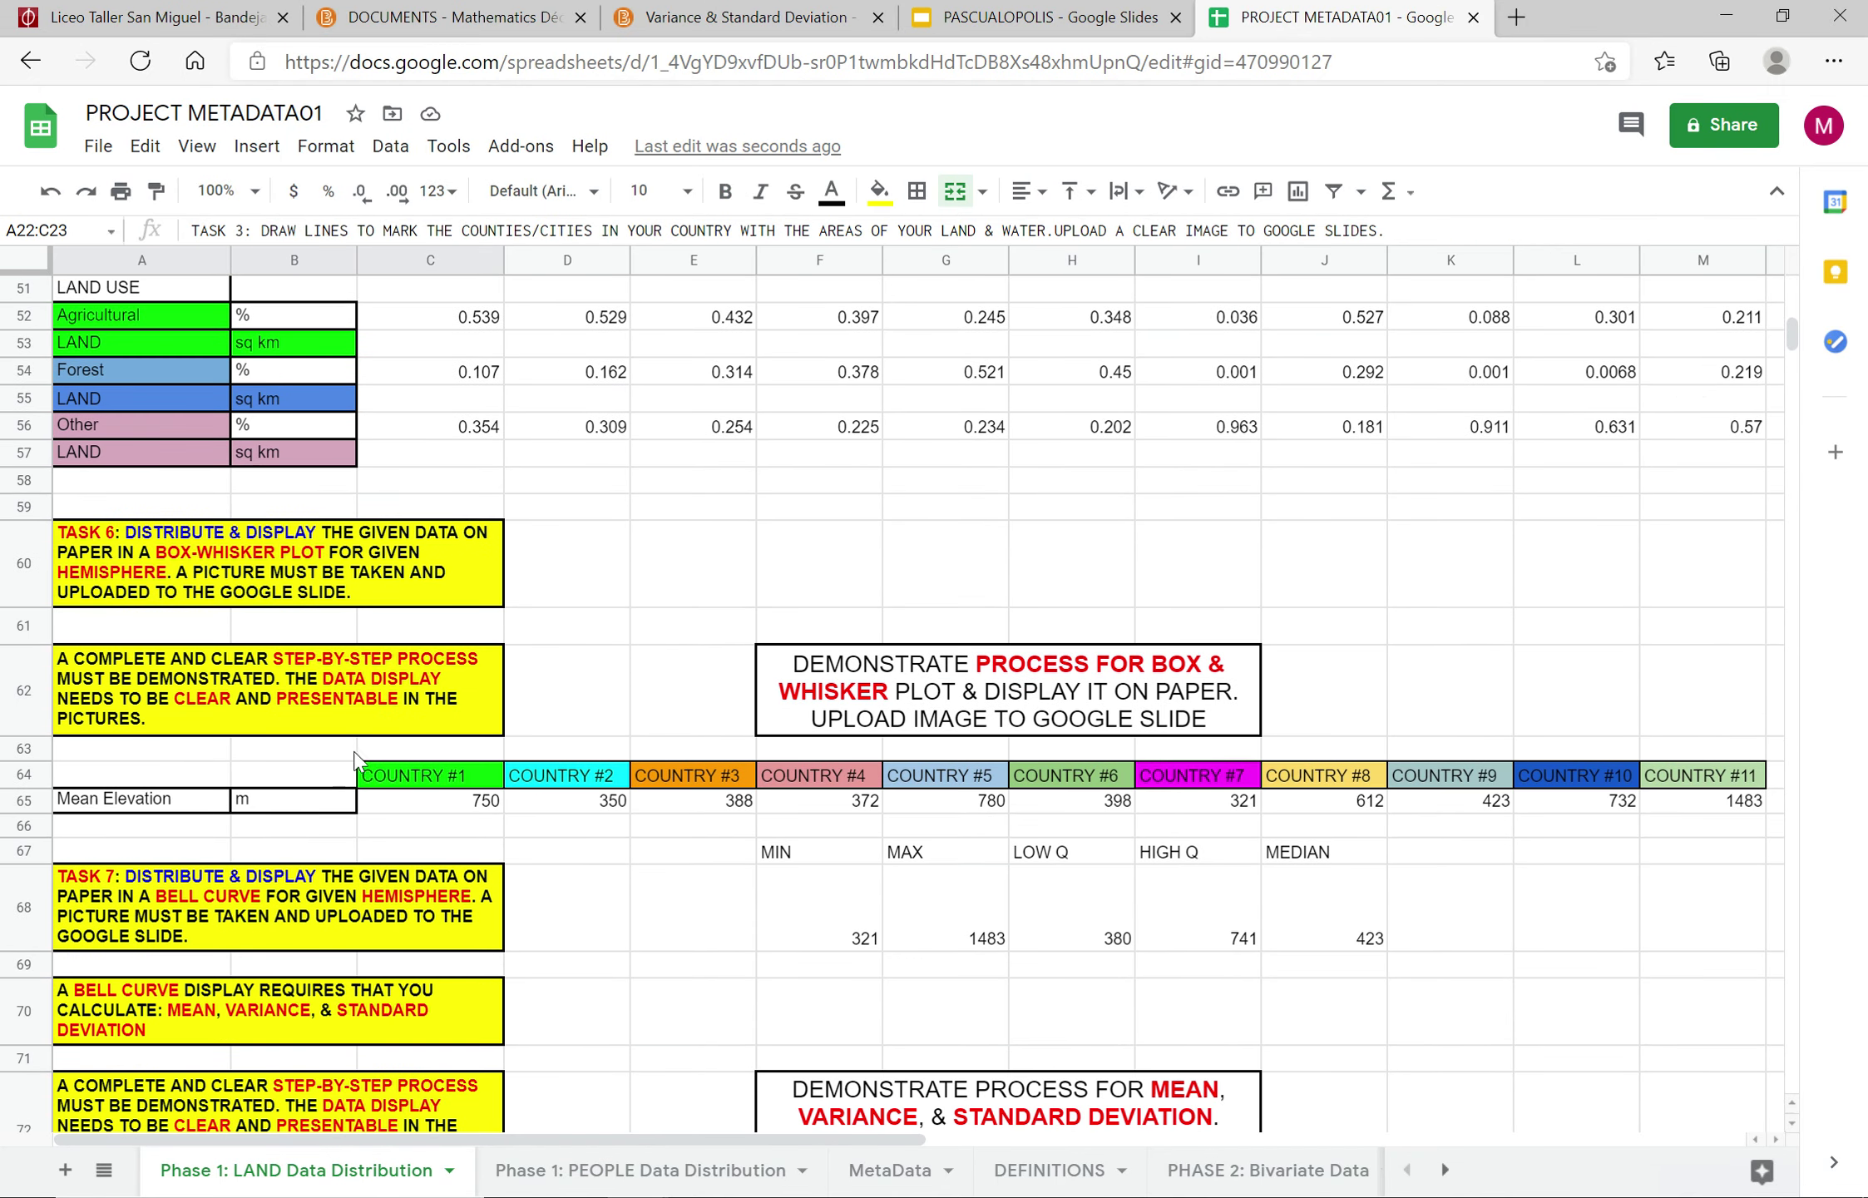
left_click(1012, 18)
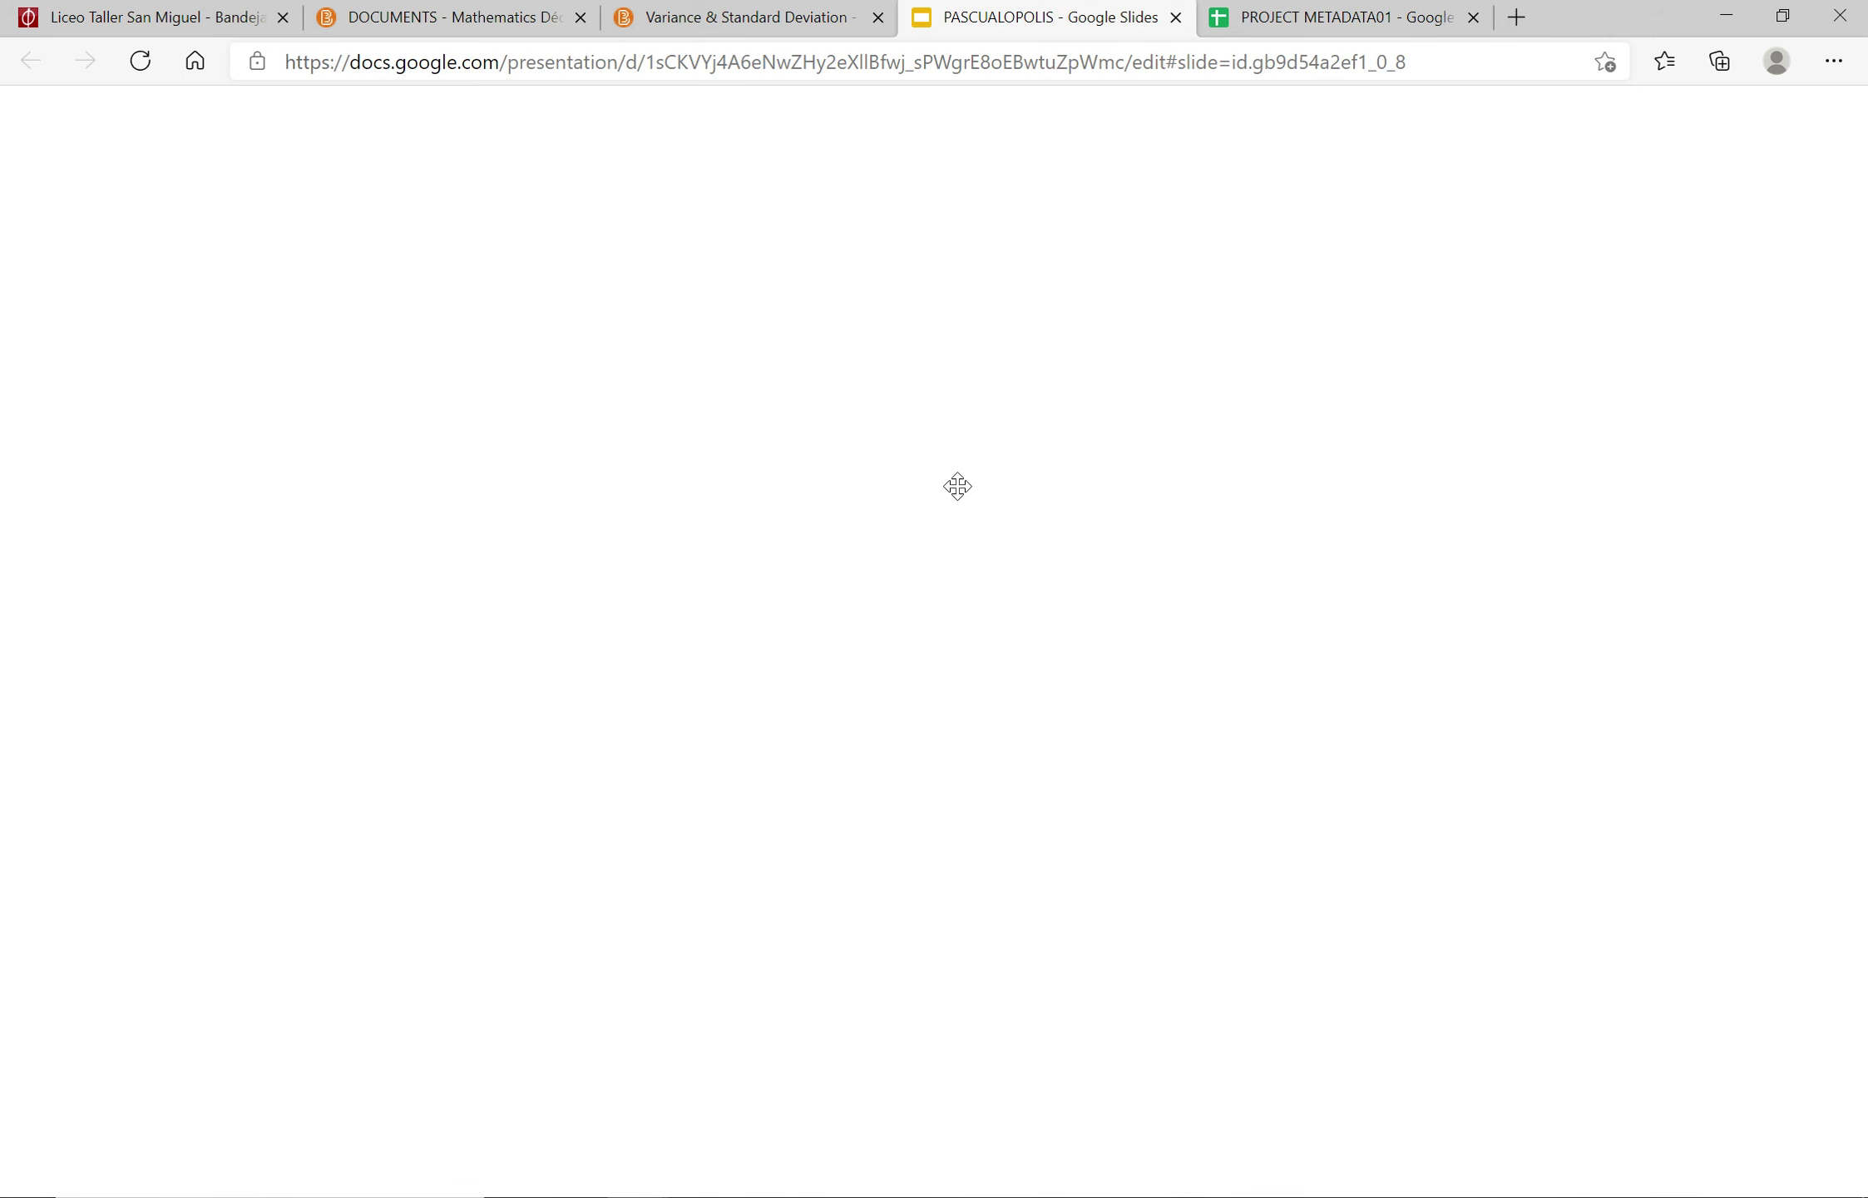
Step: Browse the flag, Task 2 & 3 drawing and Task 6 box-and-whisker slides, then return to PROJECT METADATA01
left_click(97, 405)
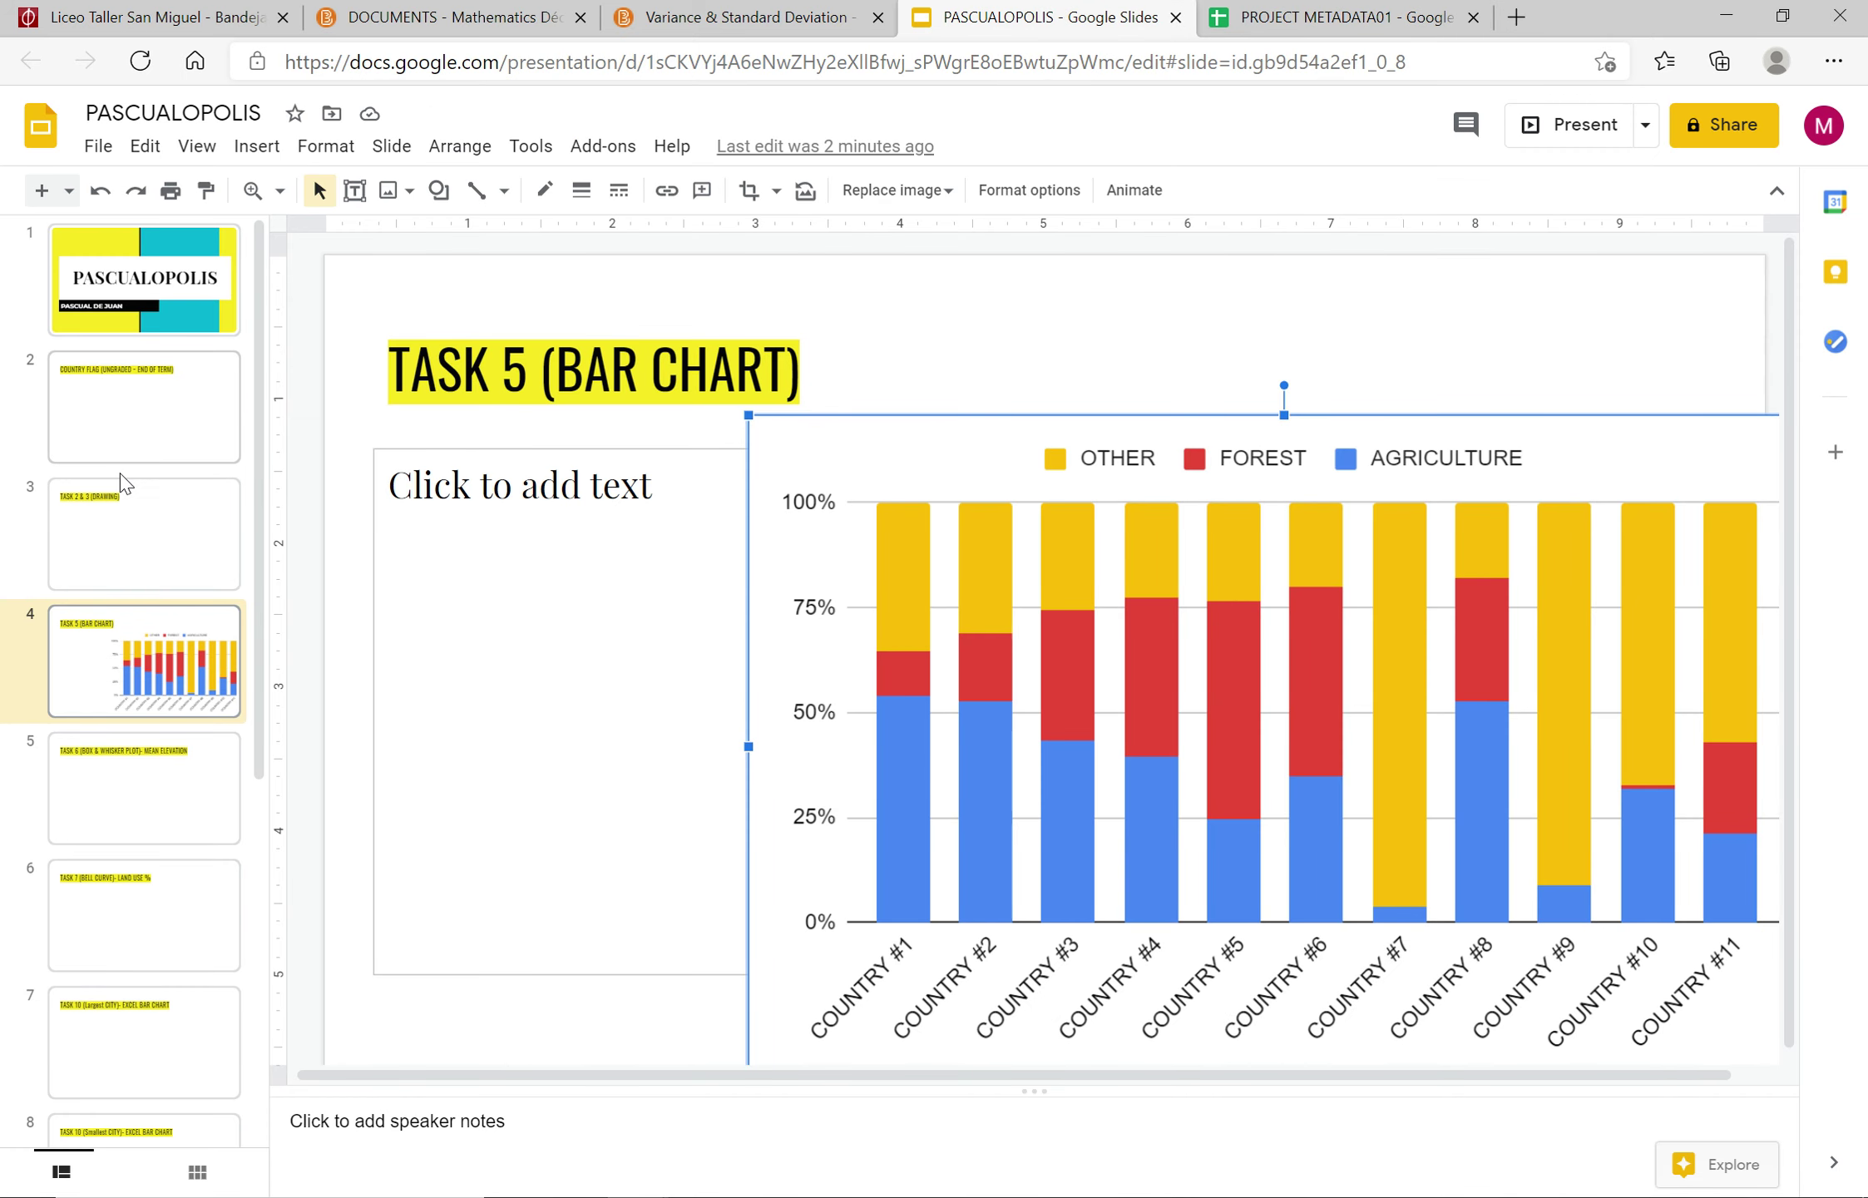
left_click(137, 570)
left_click(122, 847)
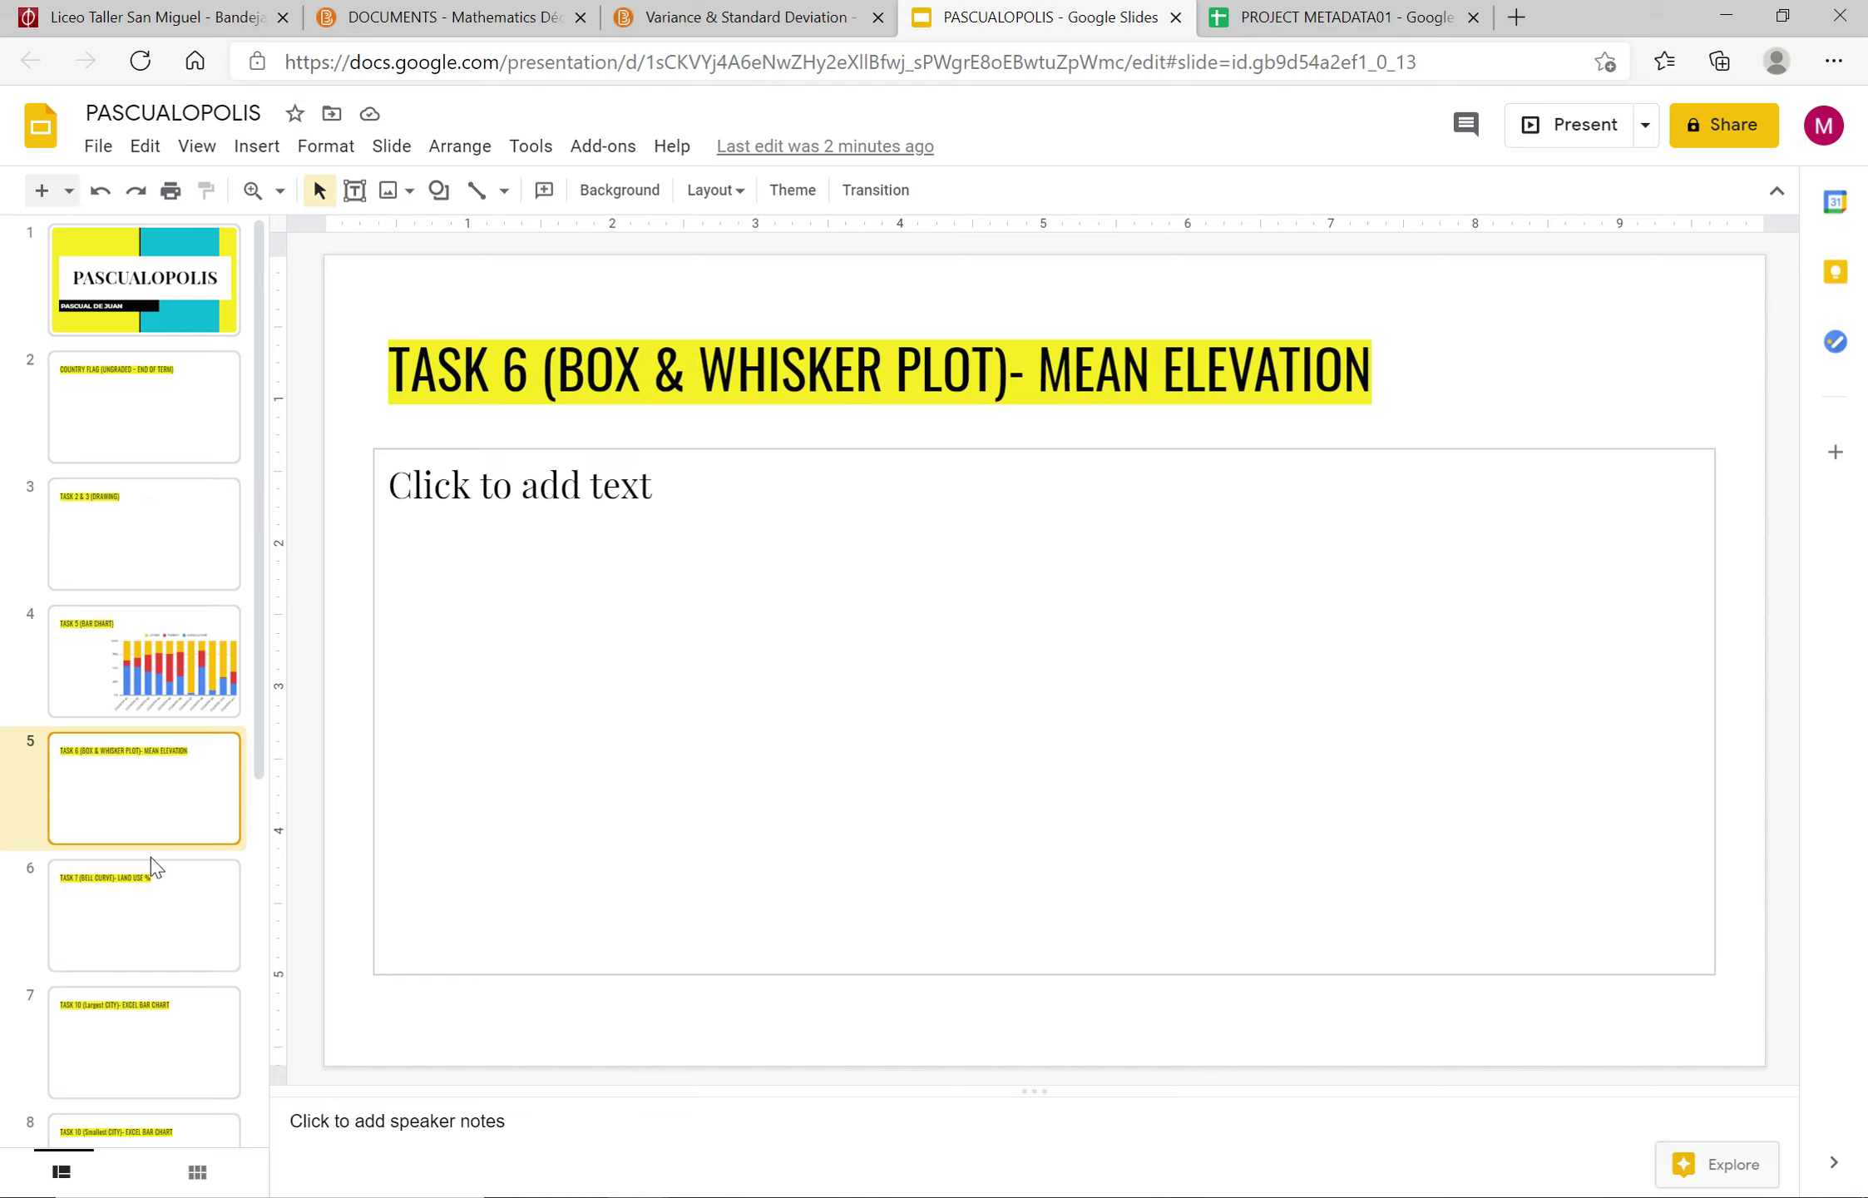
left_click(145, 400)
left_click(127, 578)
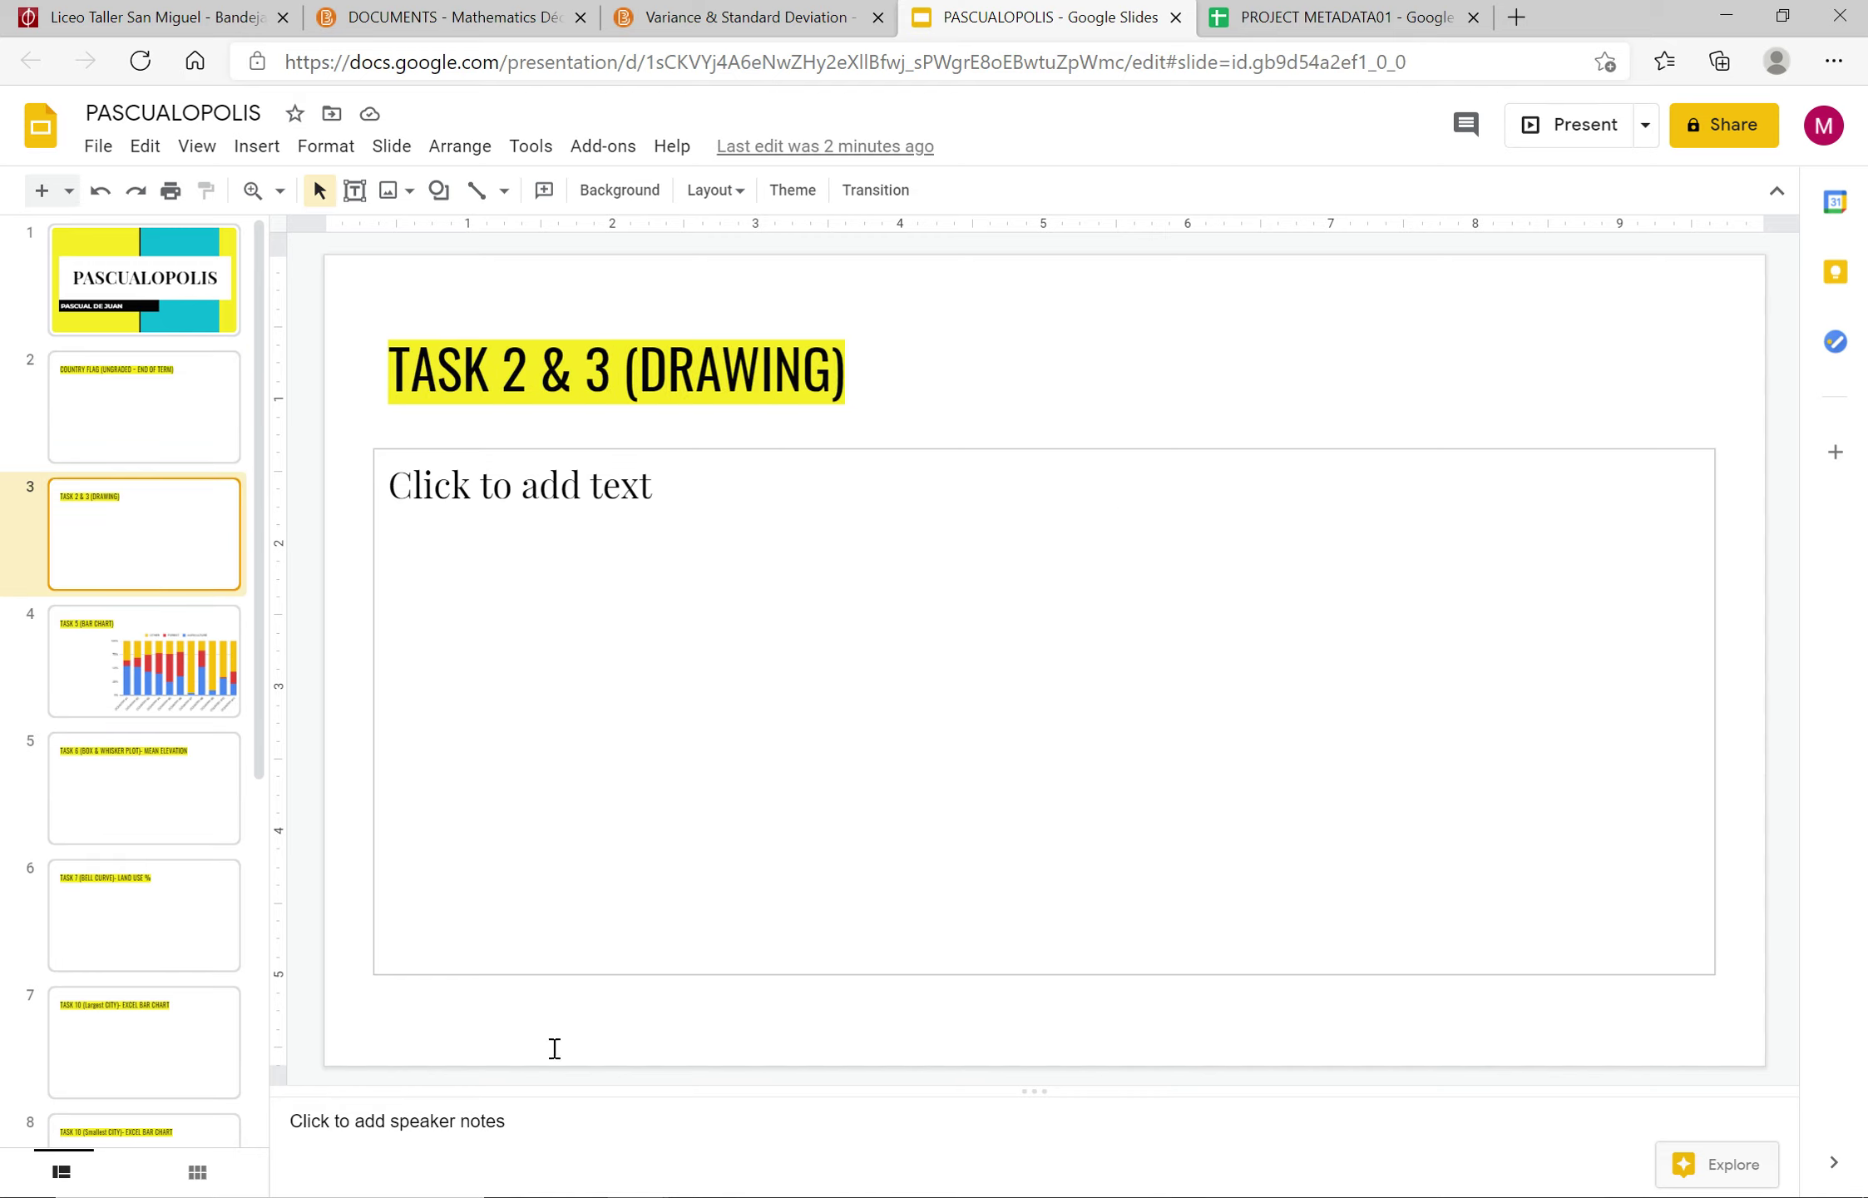
left_click(144, 820)
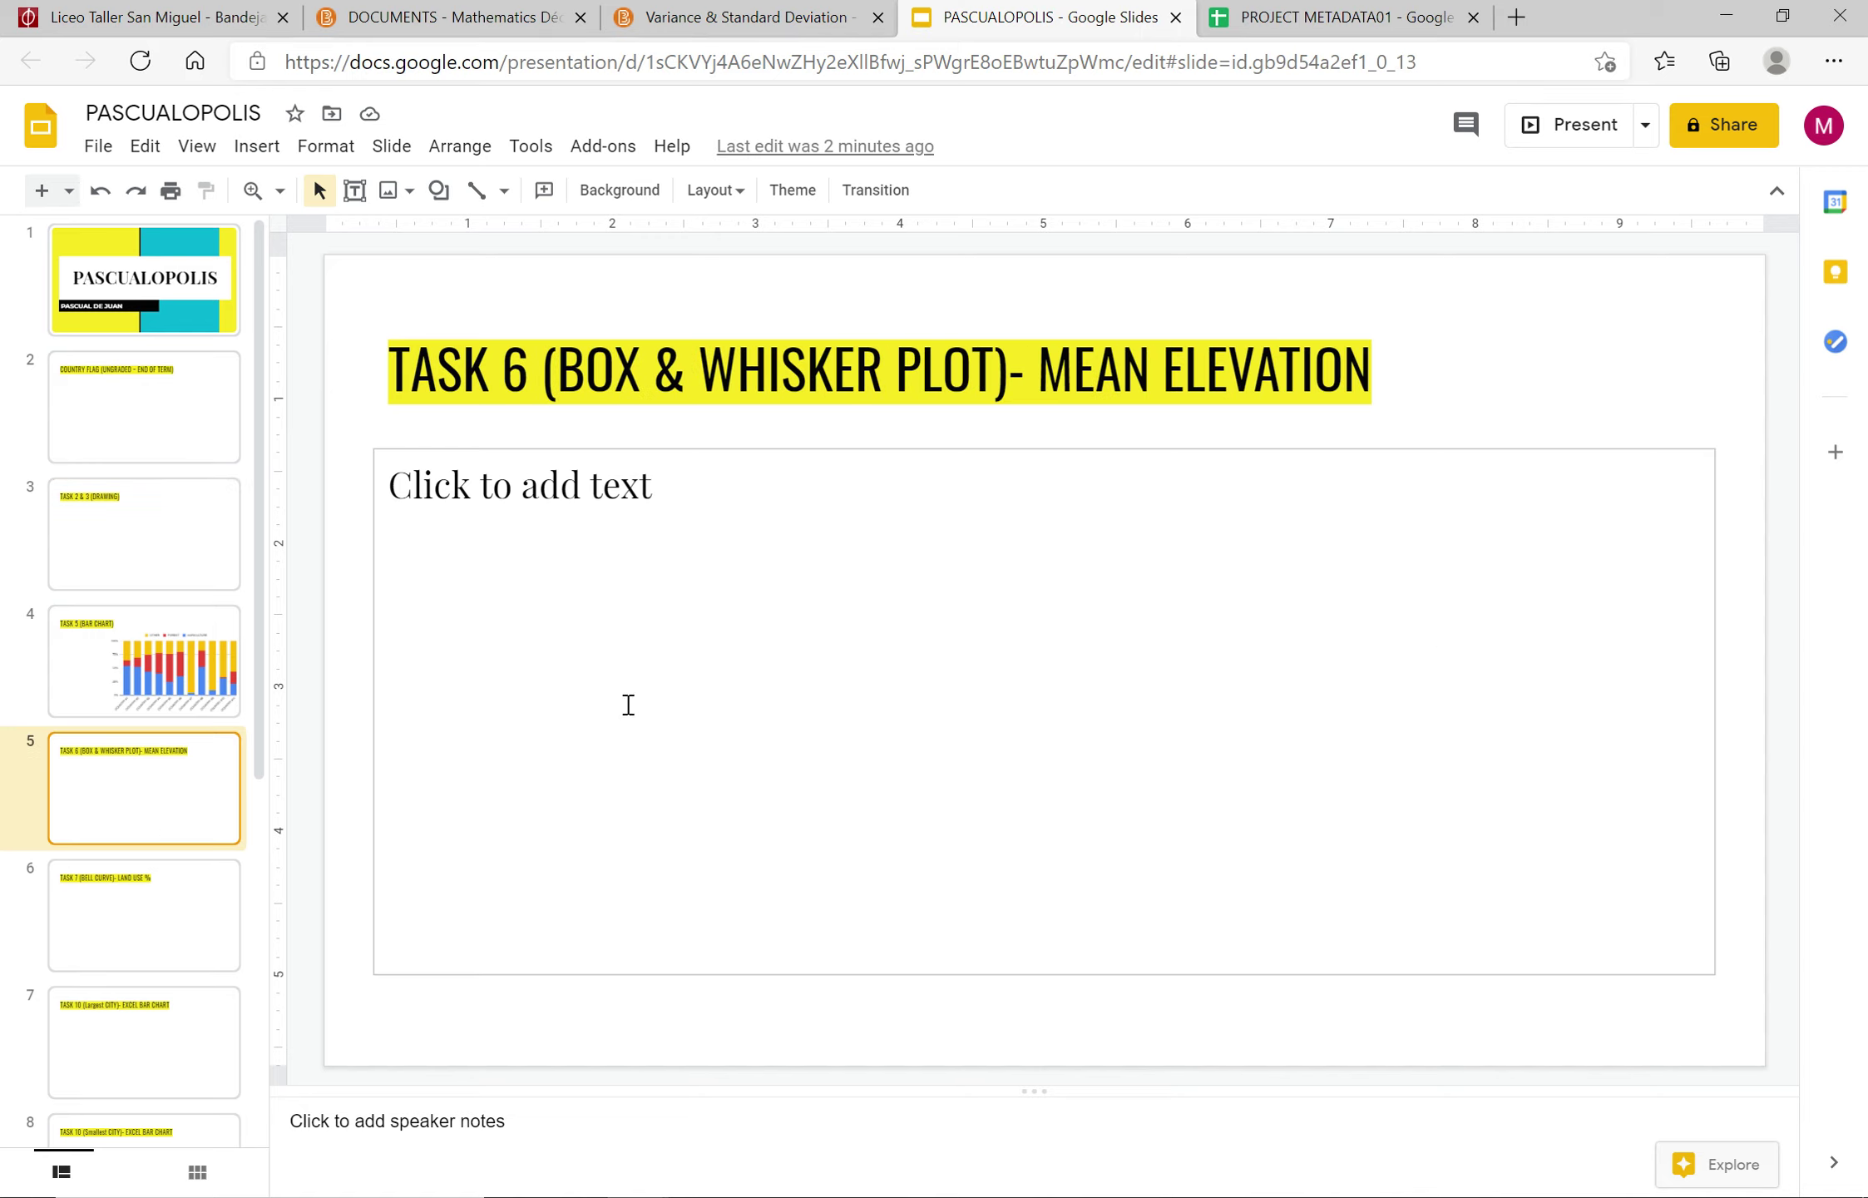
left_click(1304, 23)
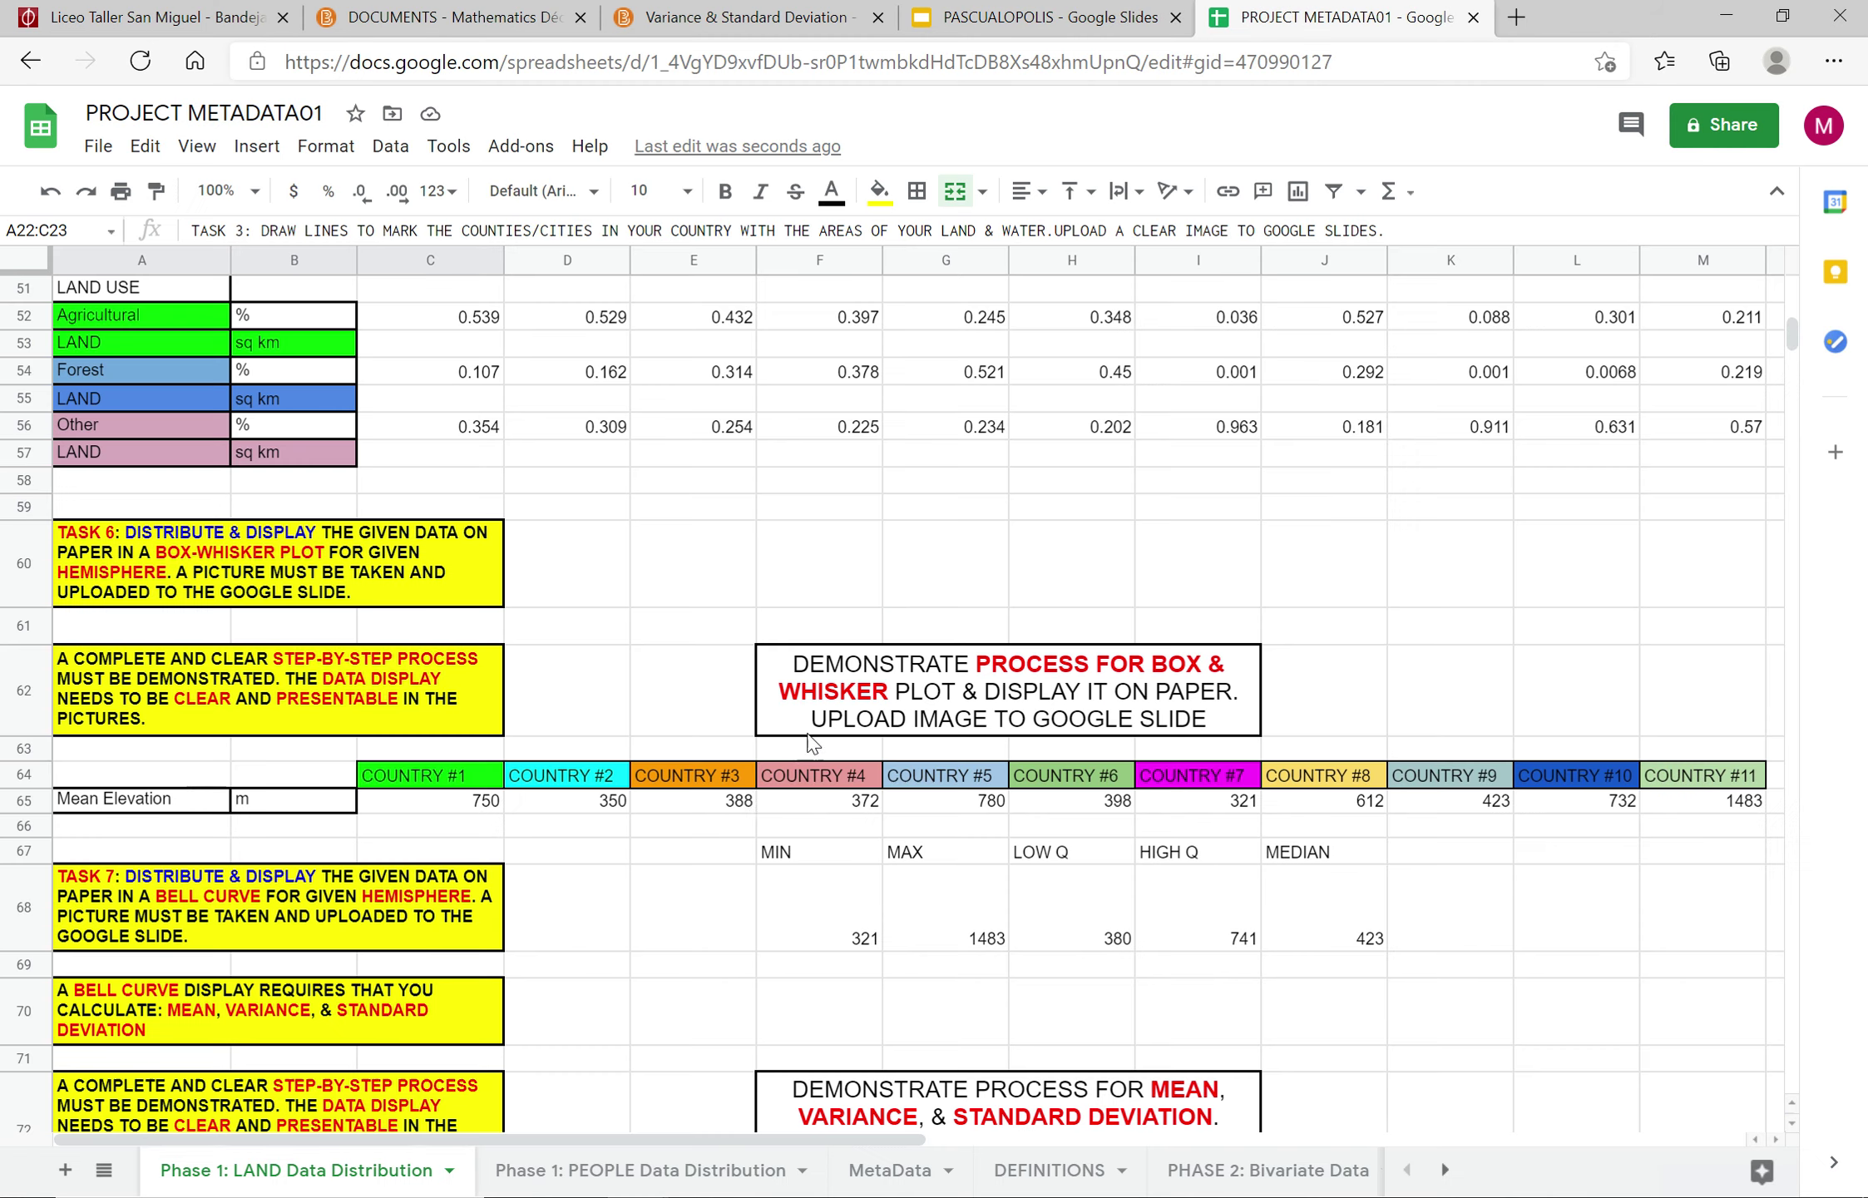
Step: Select the box-plot stats block, then scroll down toward the bell-curve task
left_click(703, 850)
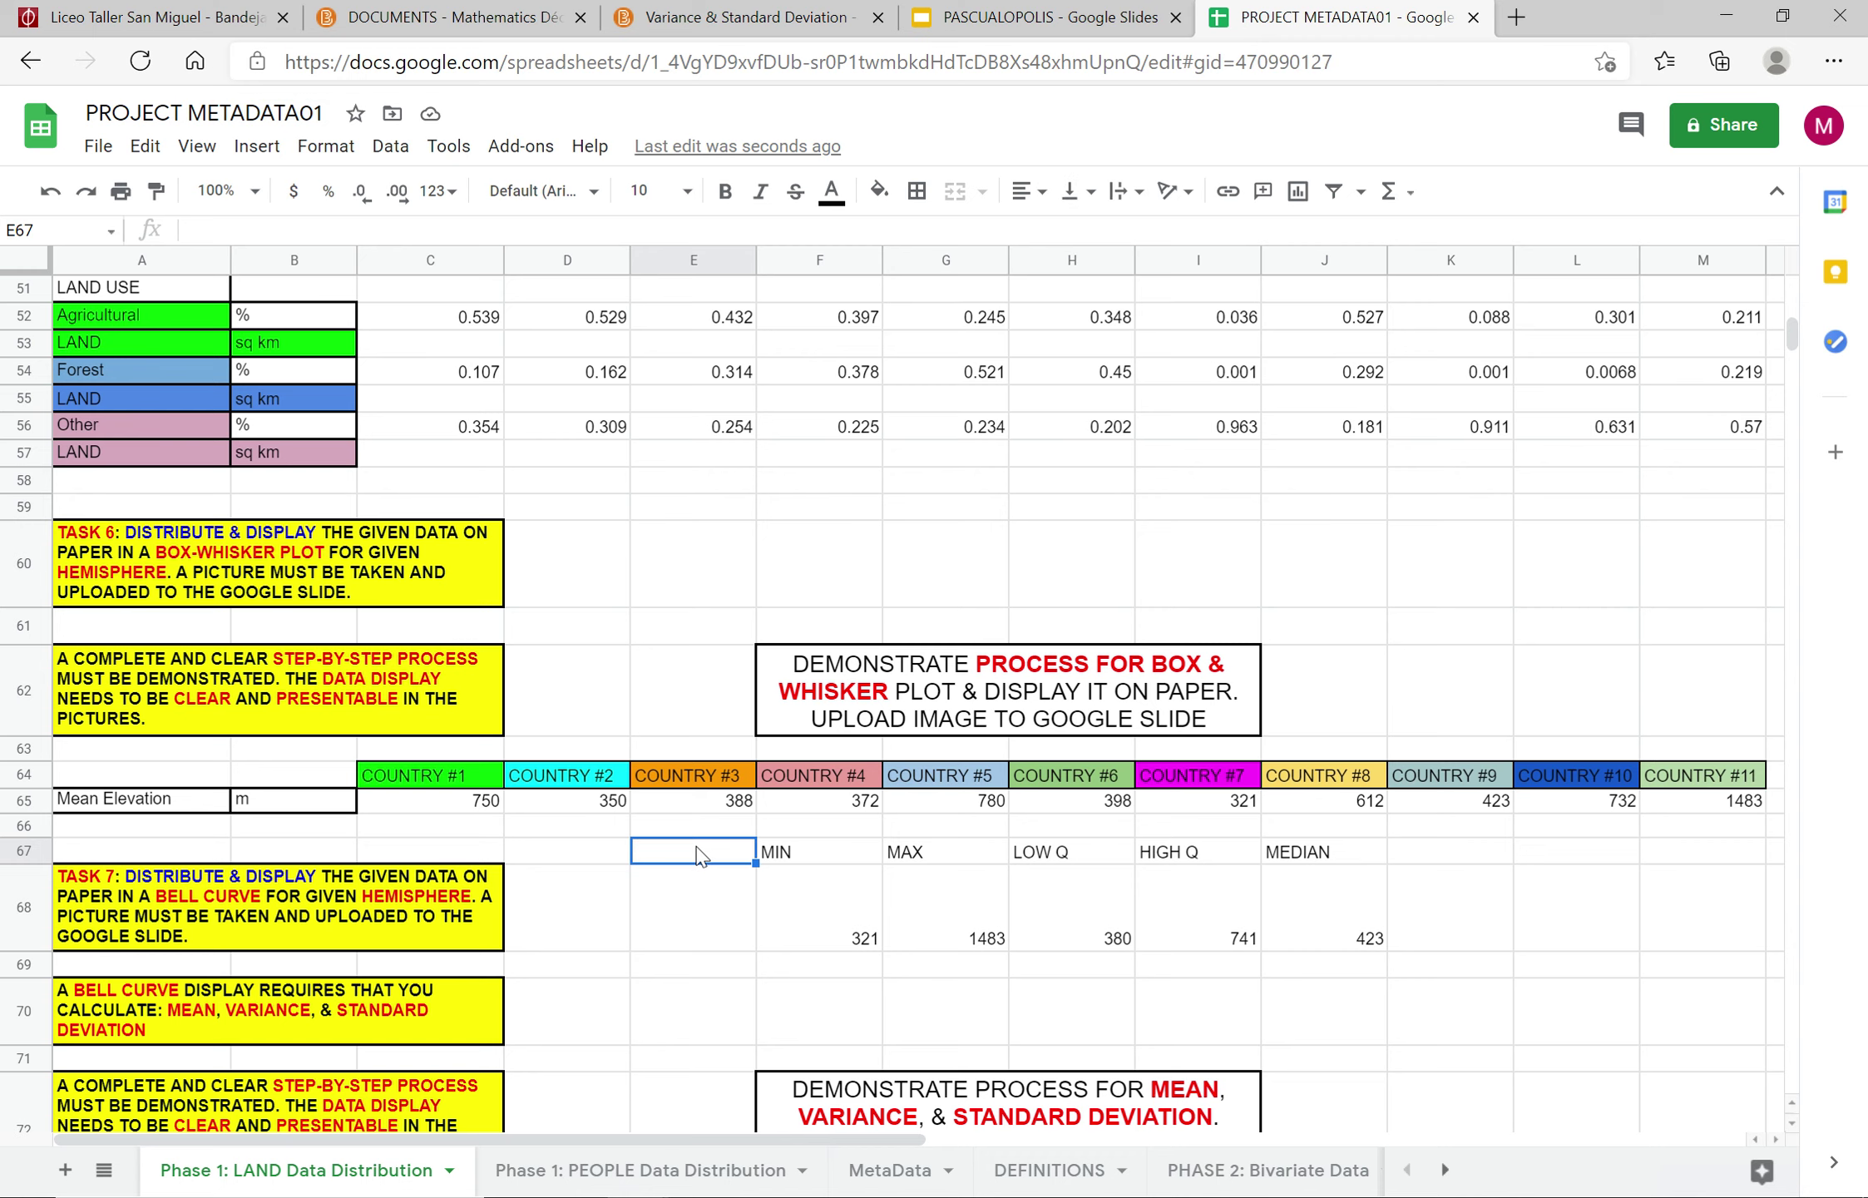
key("shift+Right")
key("shift+Right")
key("shift+Right")
key("shift+Right")
key("shift+Right")
key("shift+Down")
key("shift+Down")
key("shift+Down")
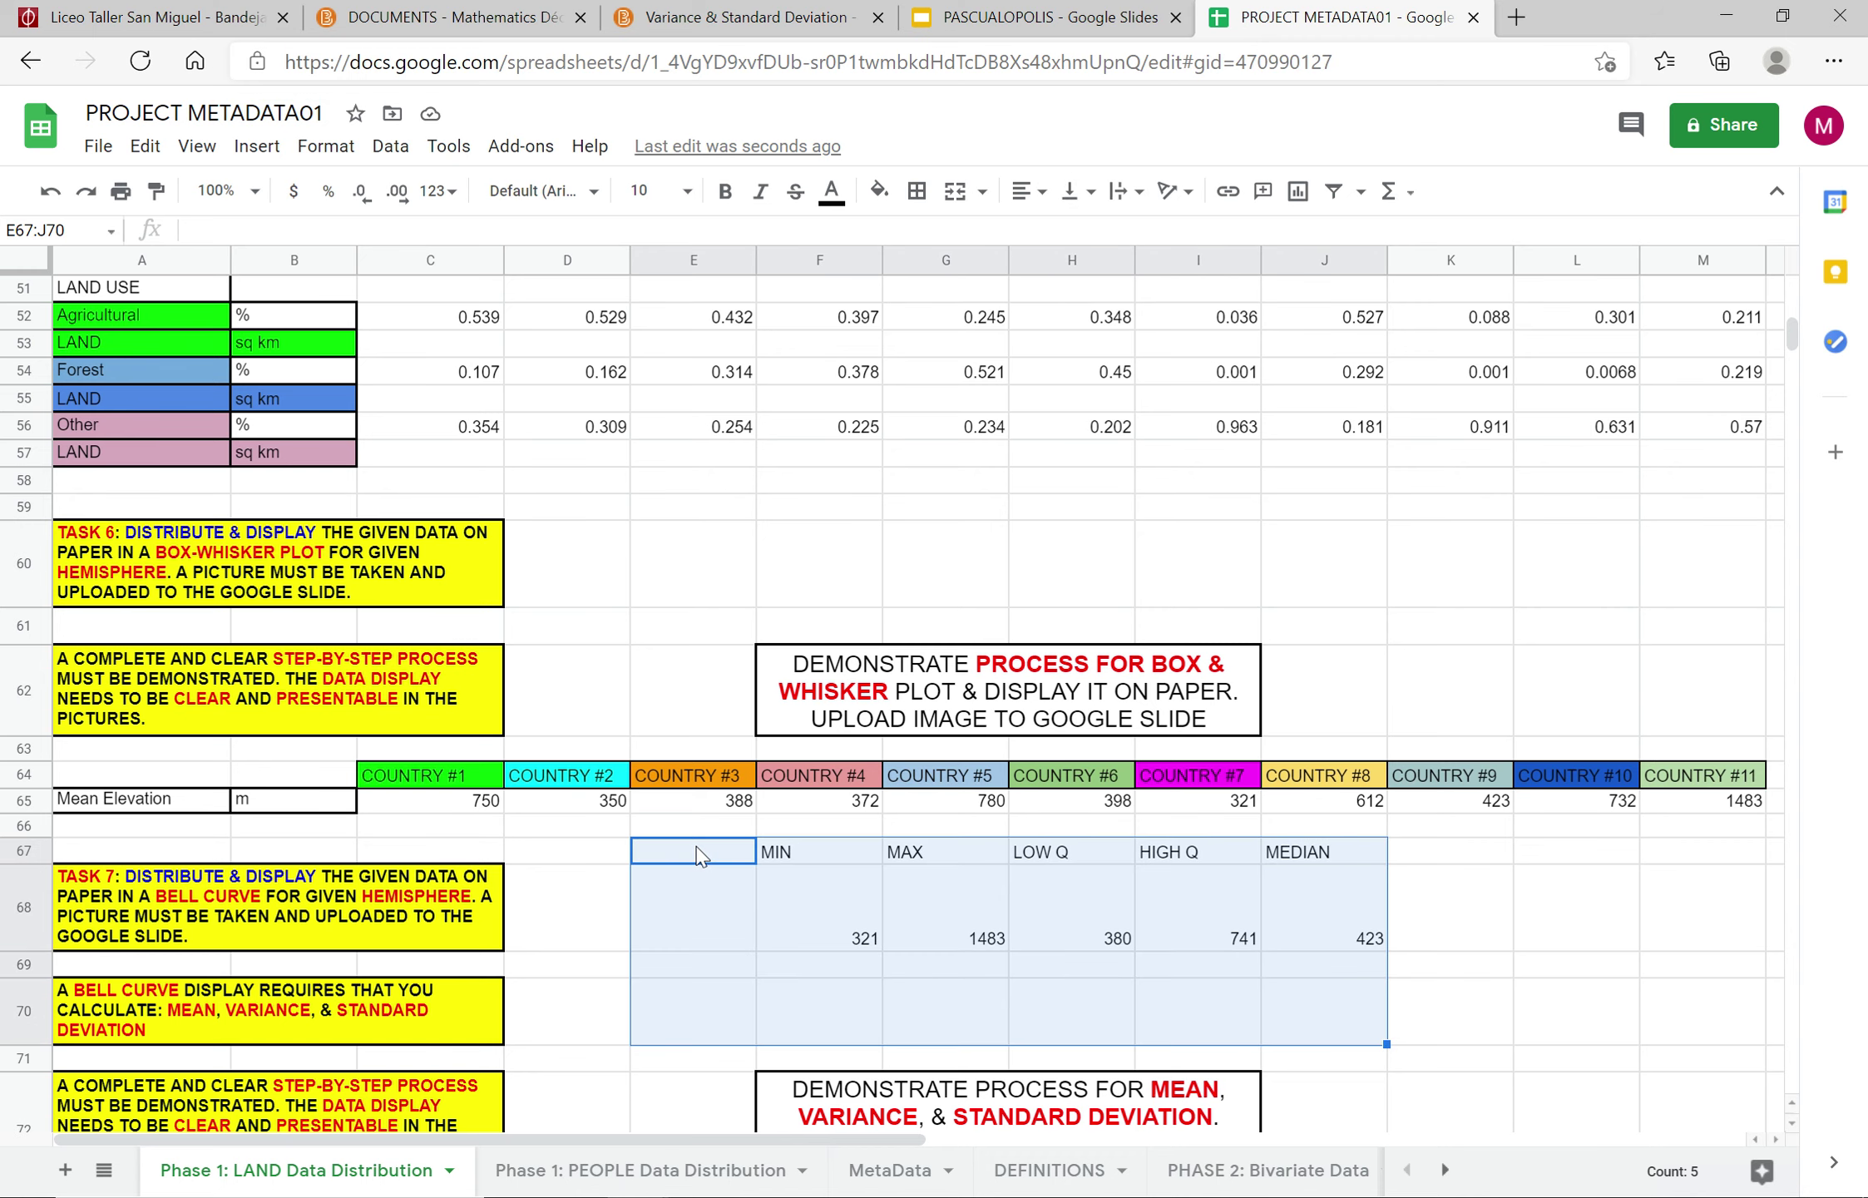
left_click(1427, 540)
scroll(533, 722, "down", 5)
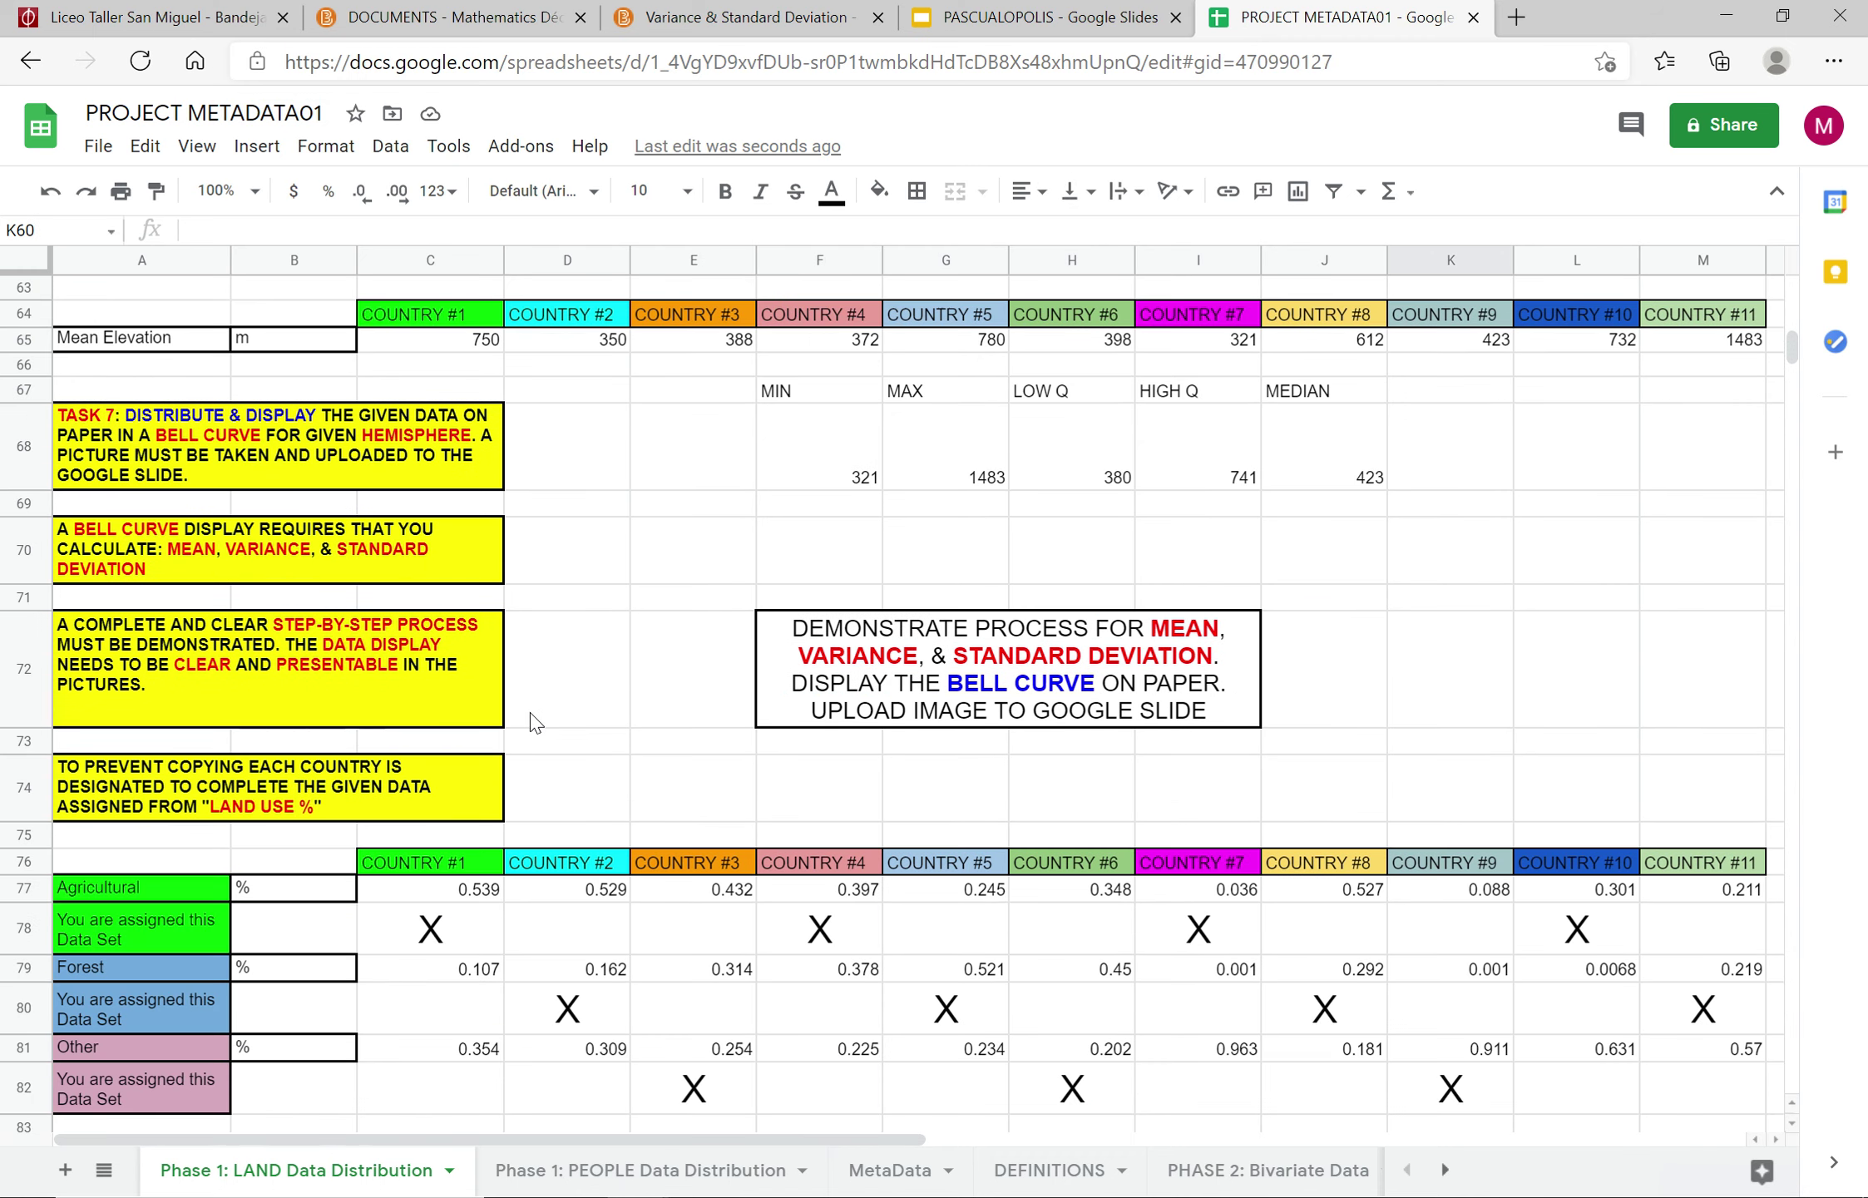
left_click(774, 790)
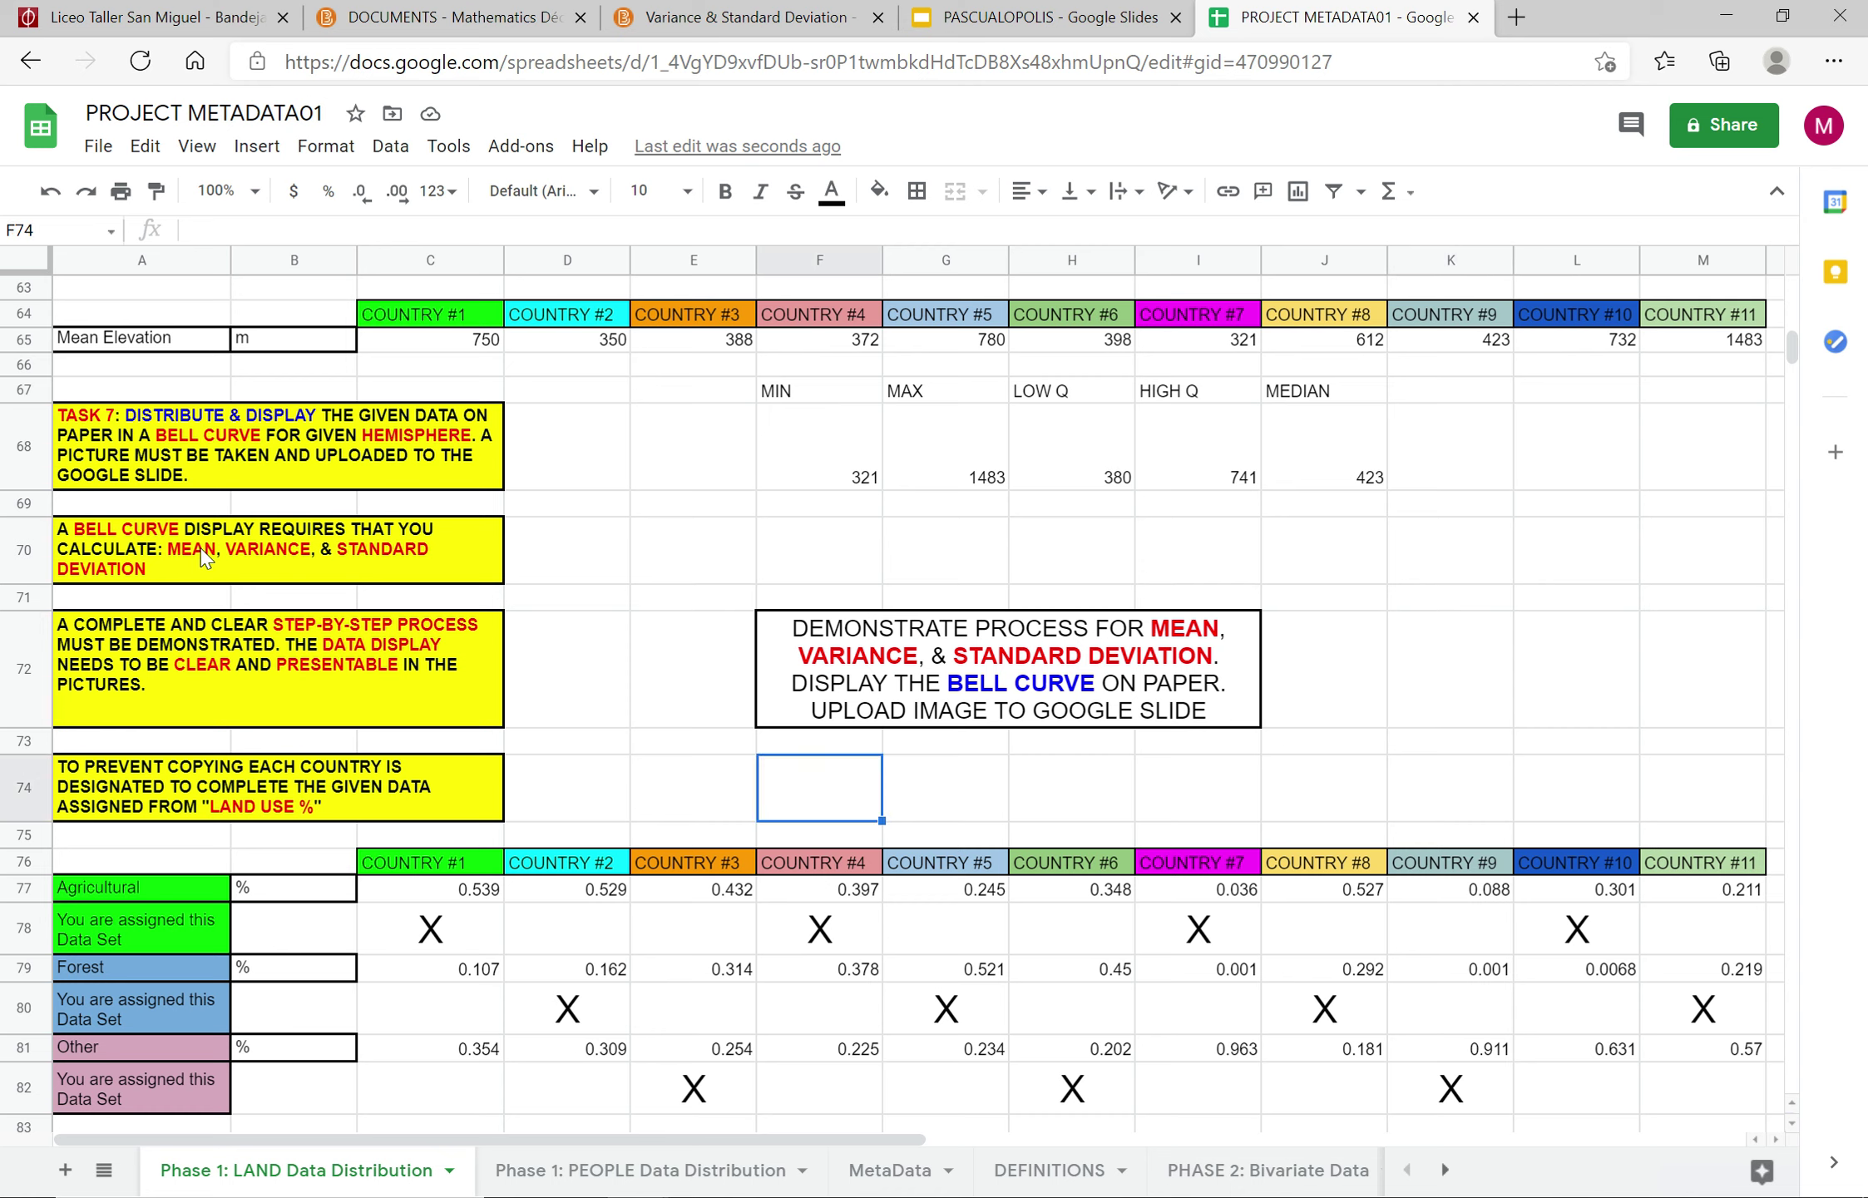
Step: Try a STDEV formula over the eleven Agricultural percentages, then delete it
left_click(326, 568)
left_click(1361, 687)
left_click(1550, 709)
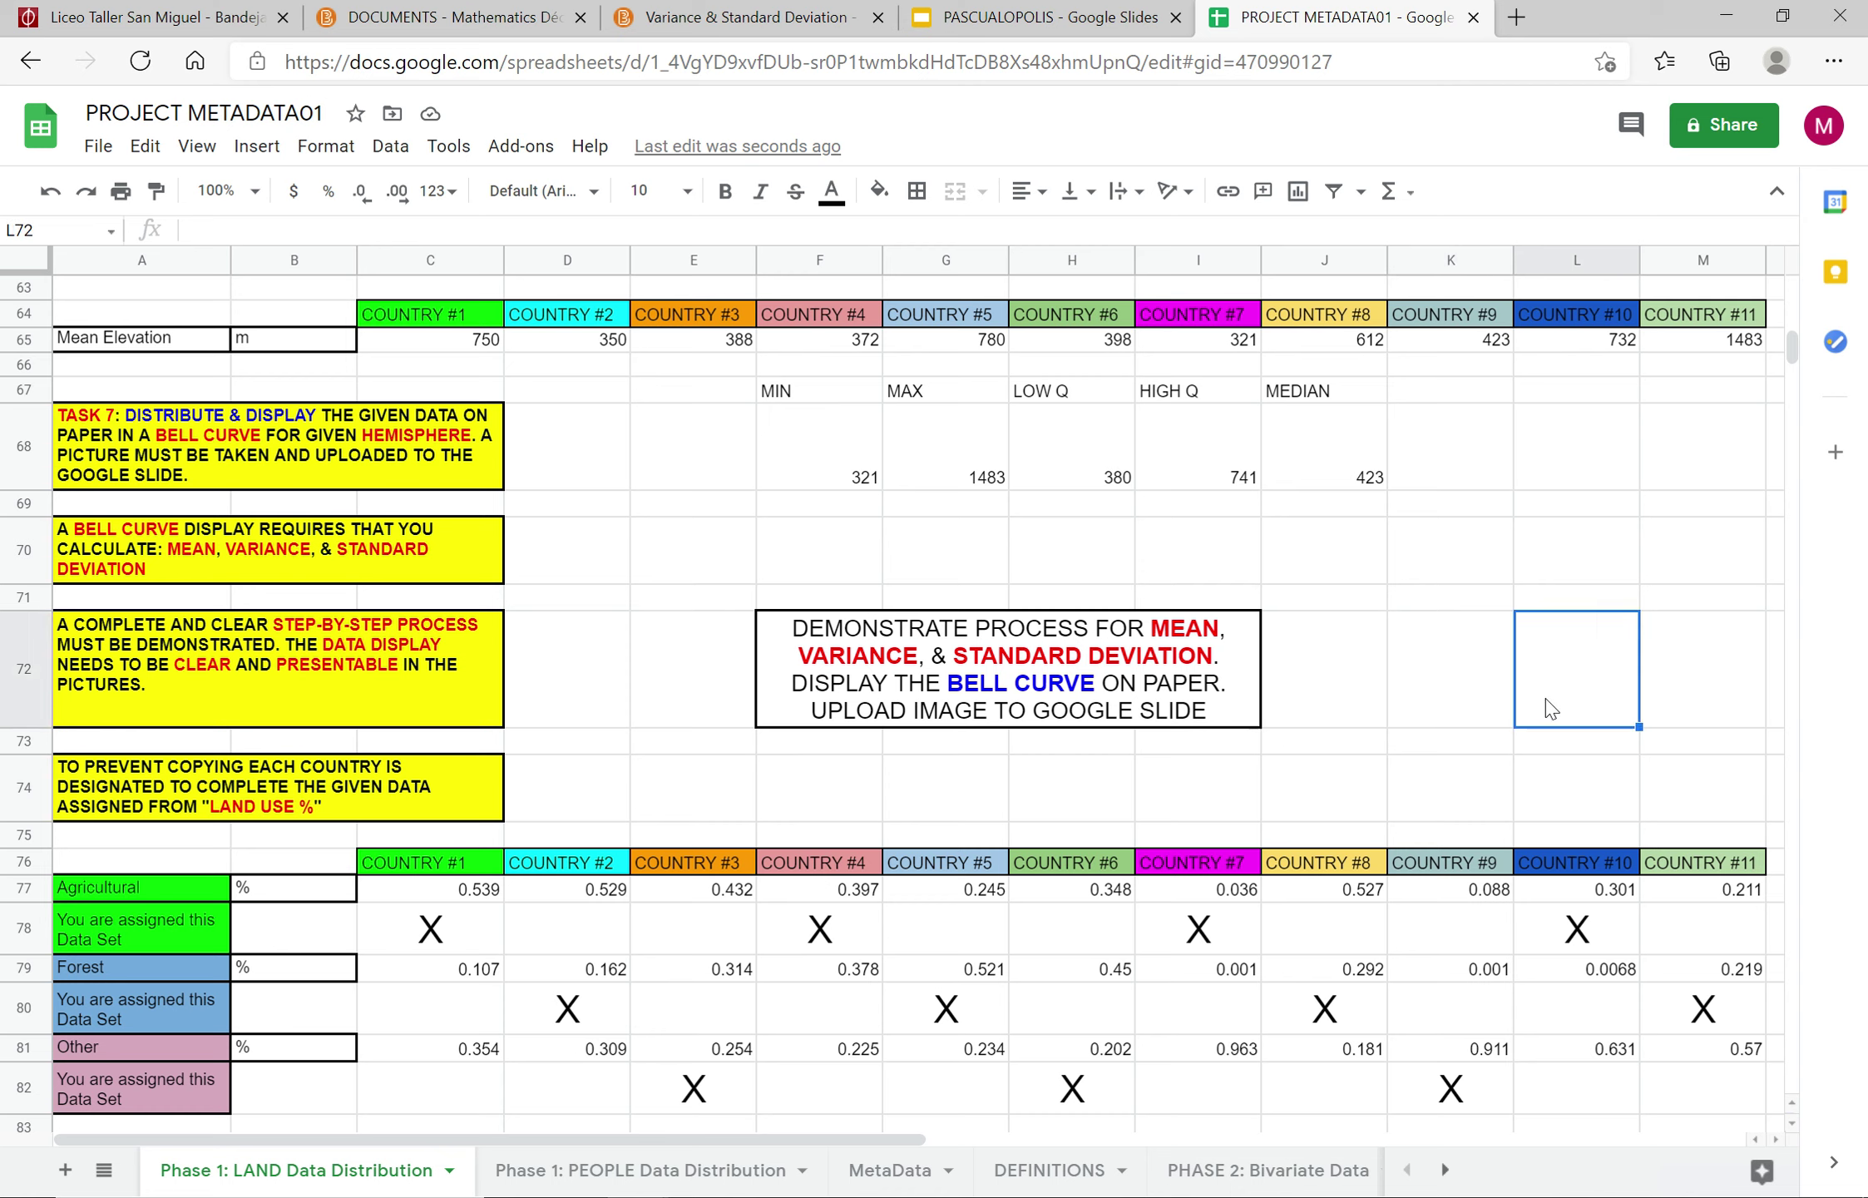
type("=STAN")
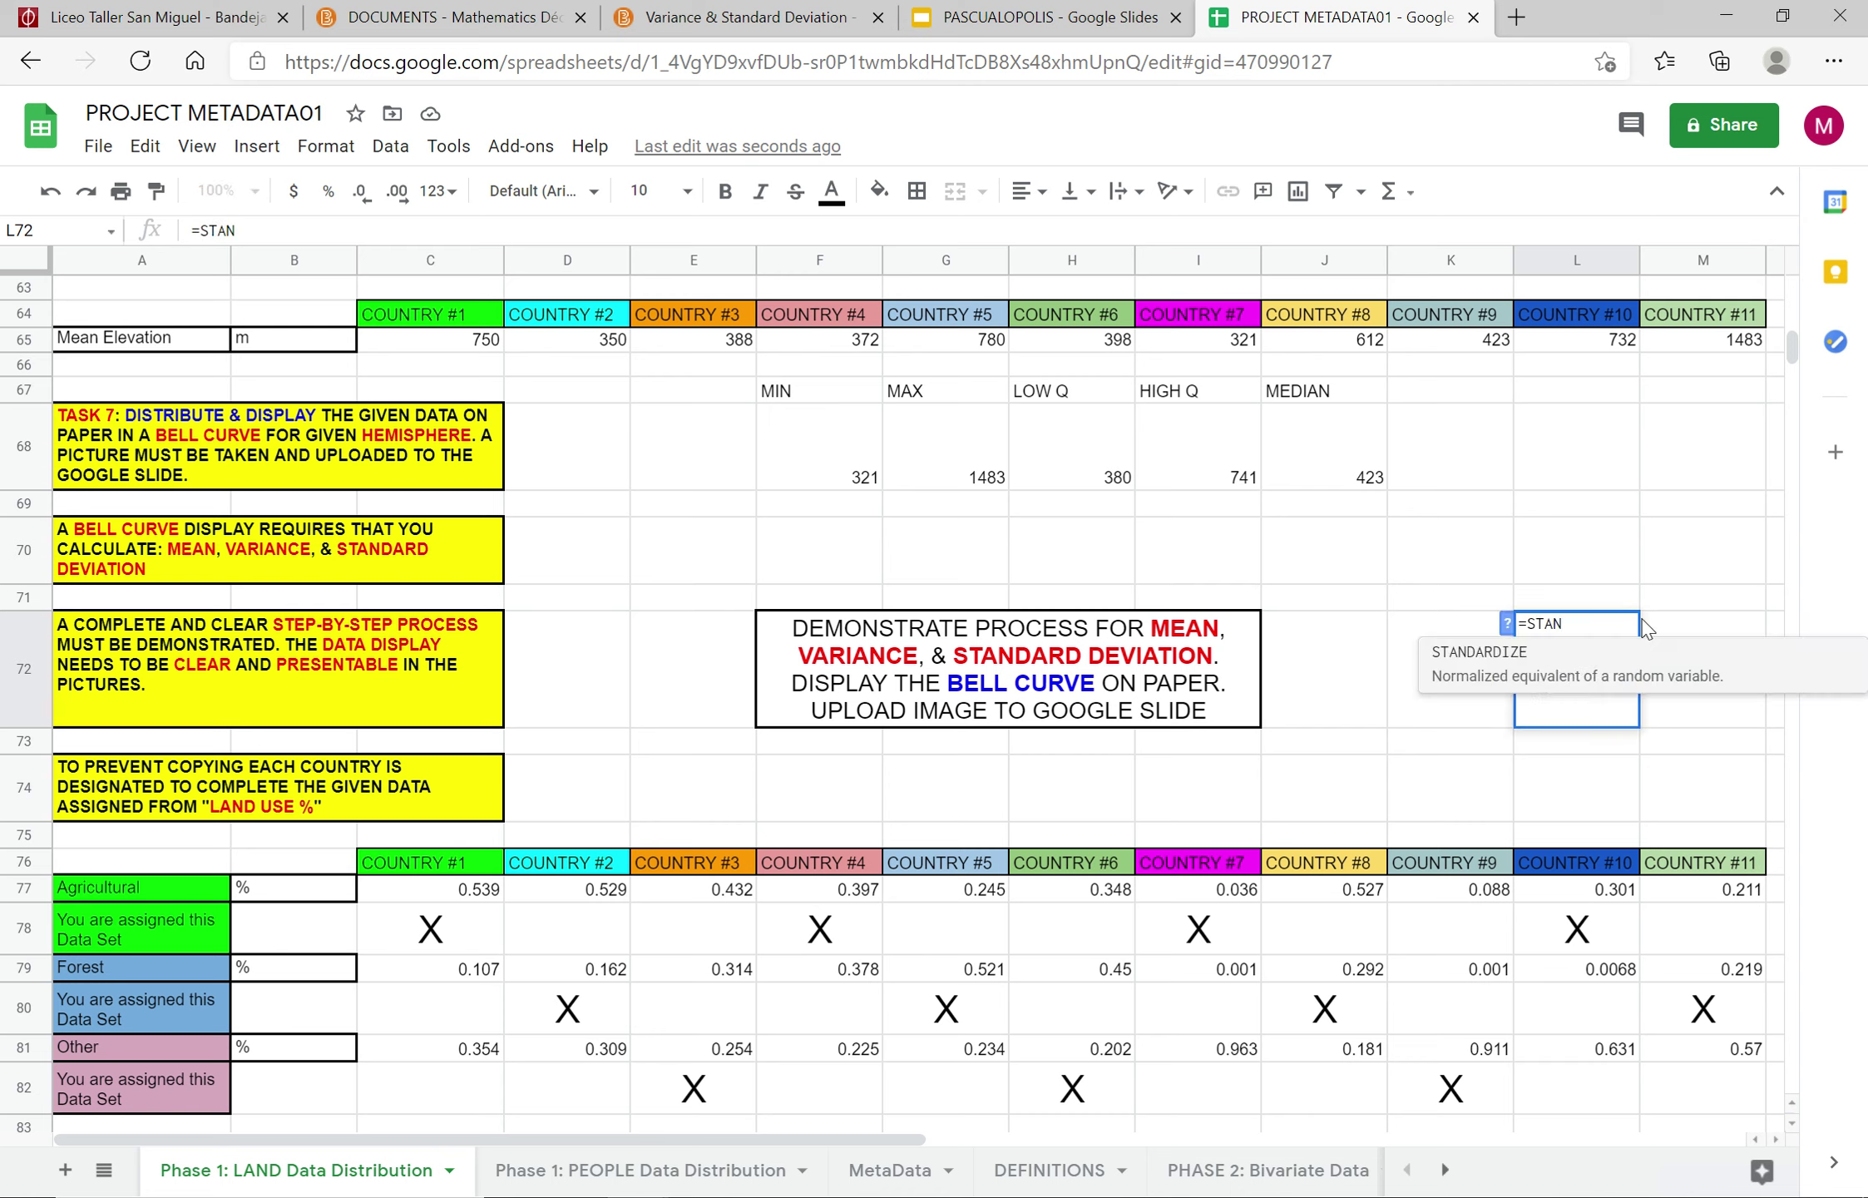
key("BackSpace")
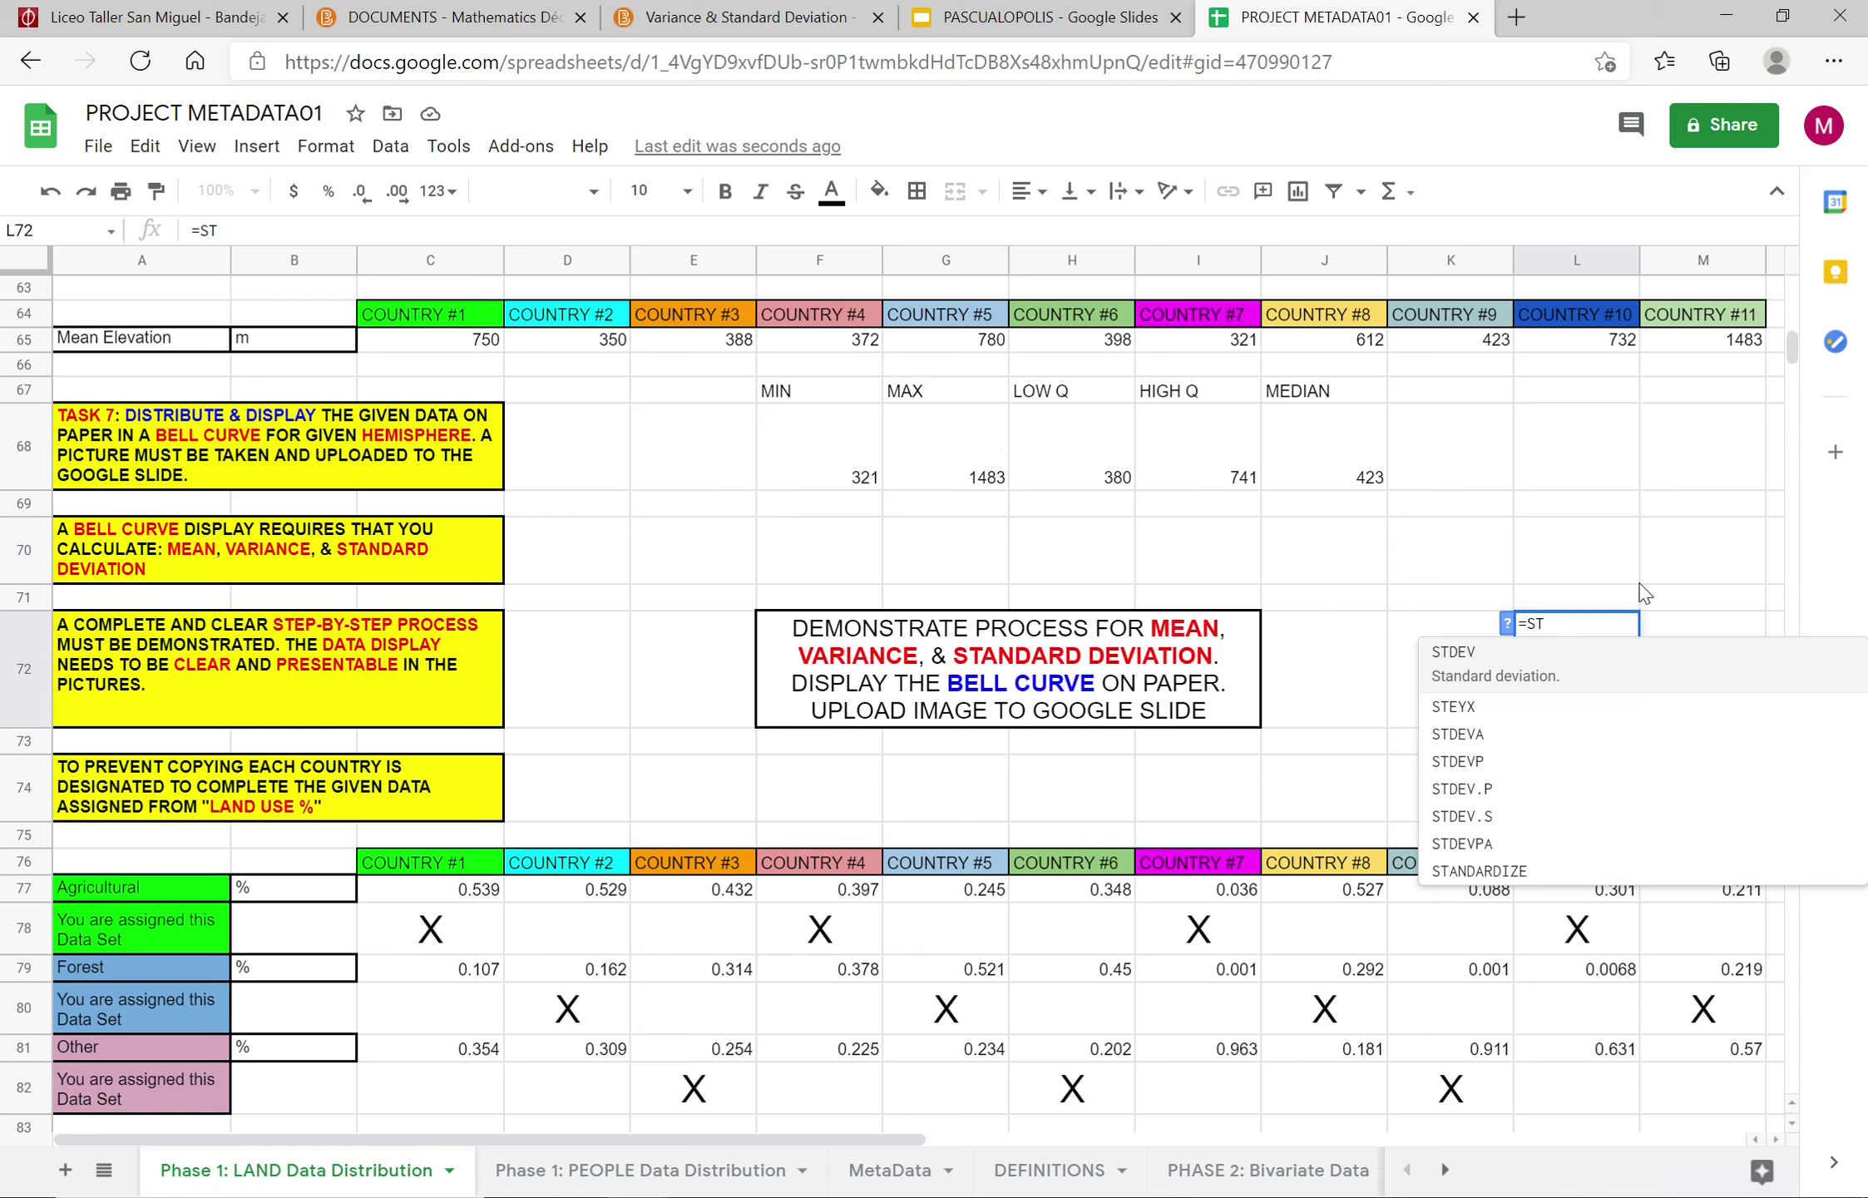
left_click(1733, 670)
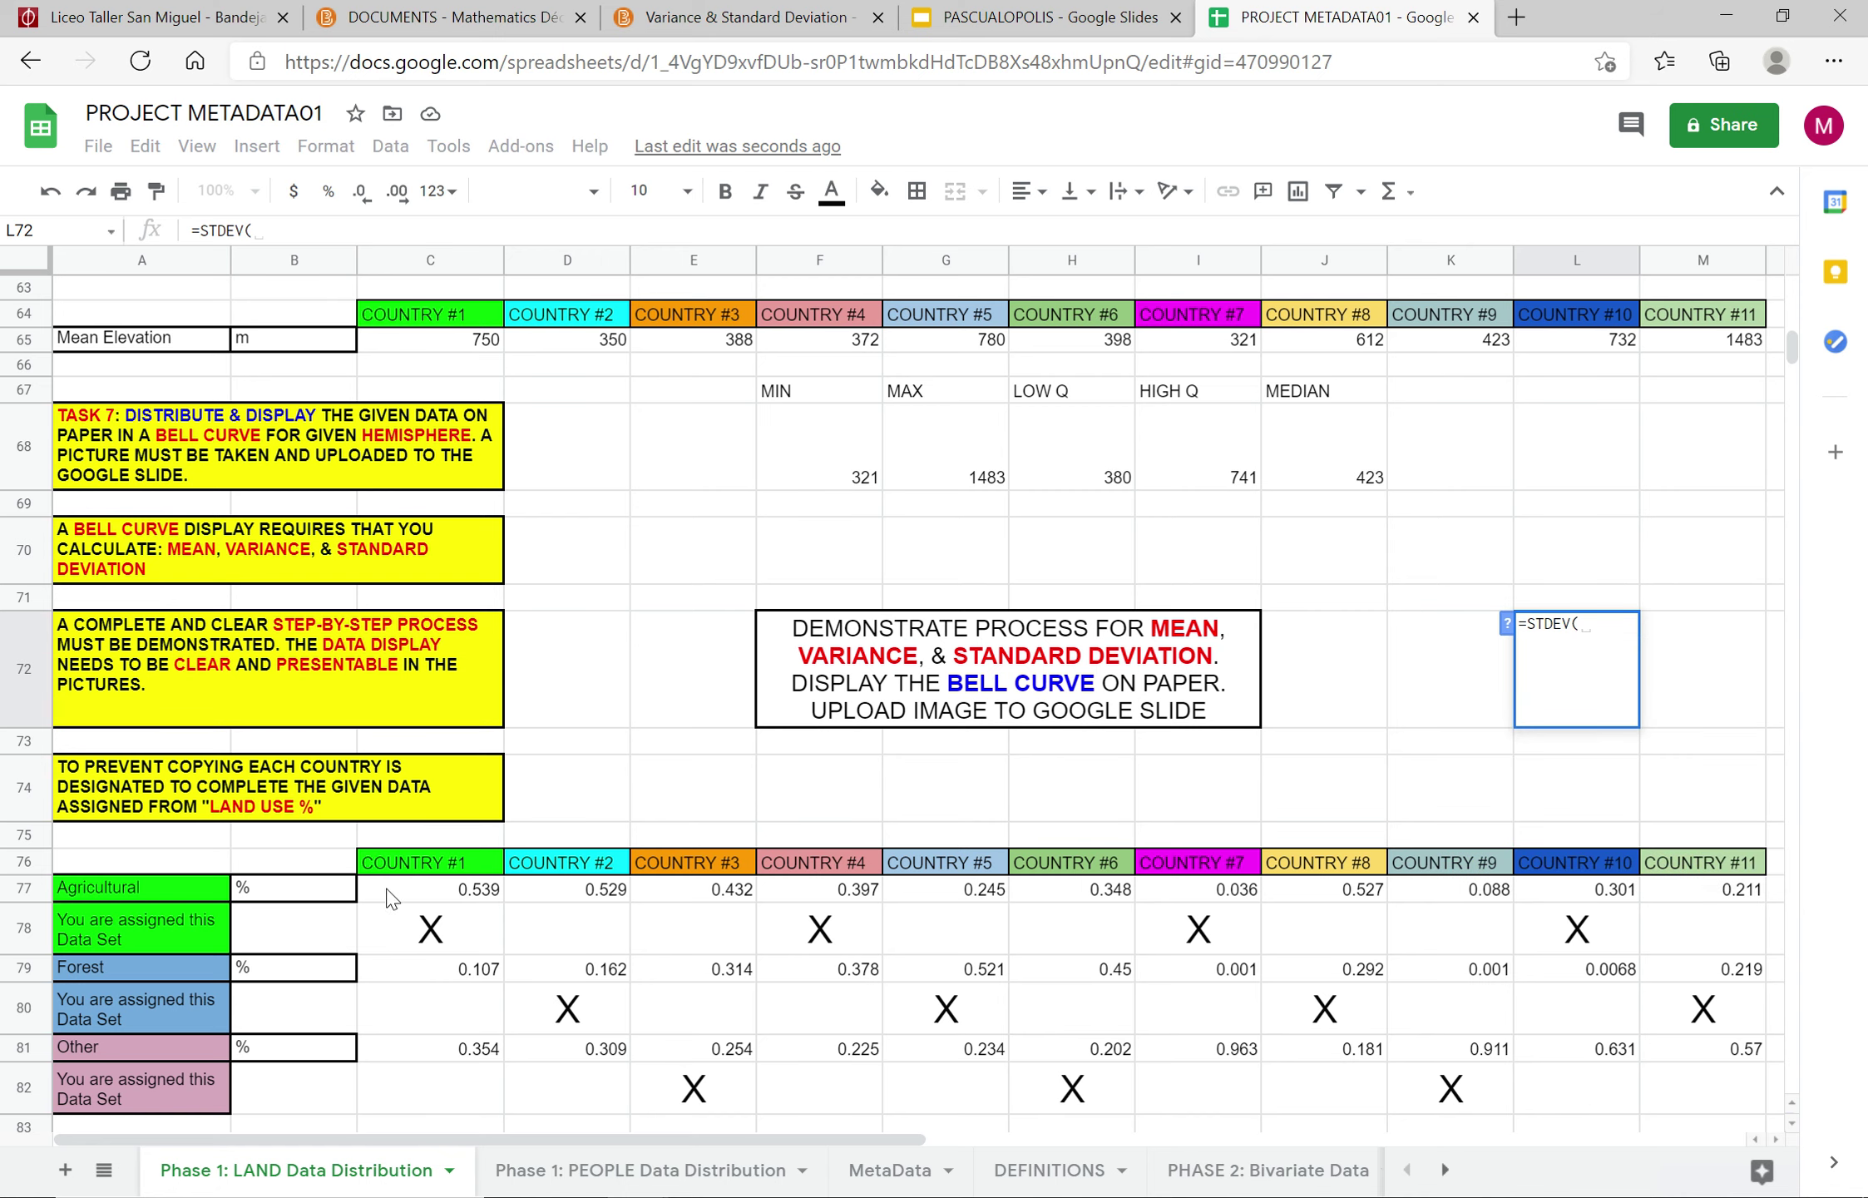
left_click_drag(395, 896, 1339, 891)
left_click_drag(1667, 898, 1729, 898)
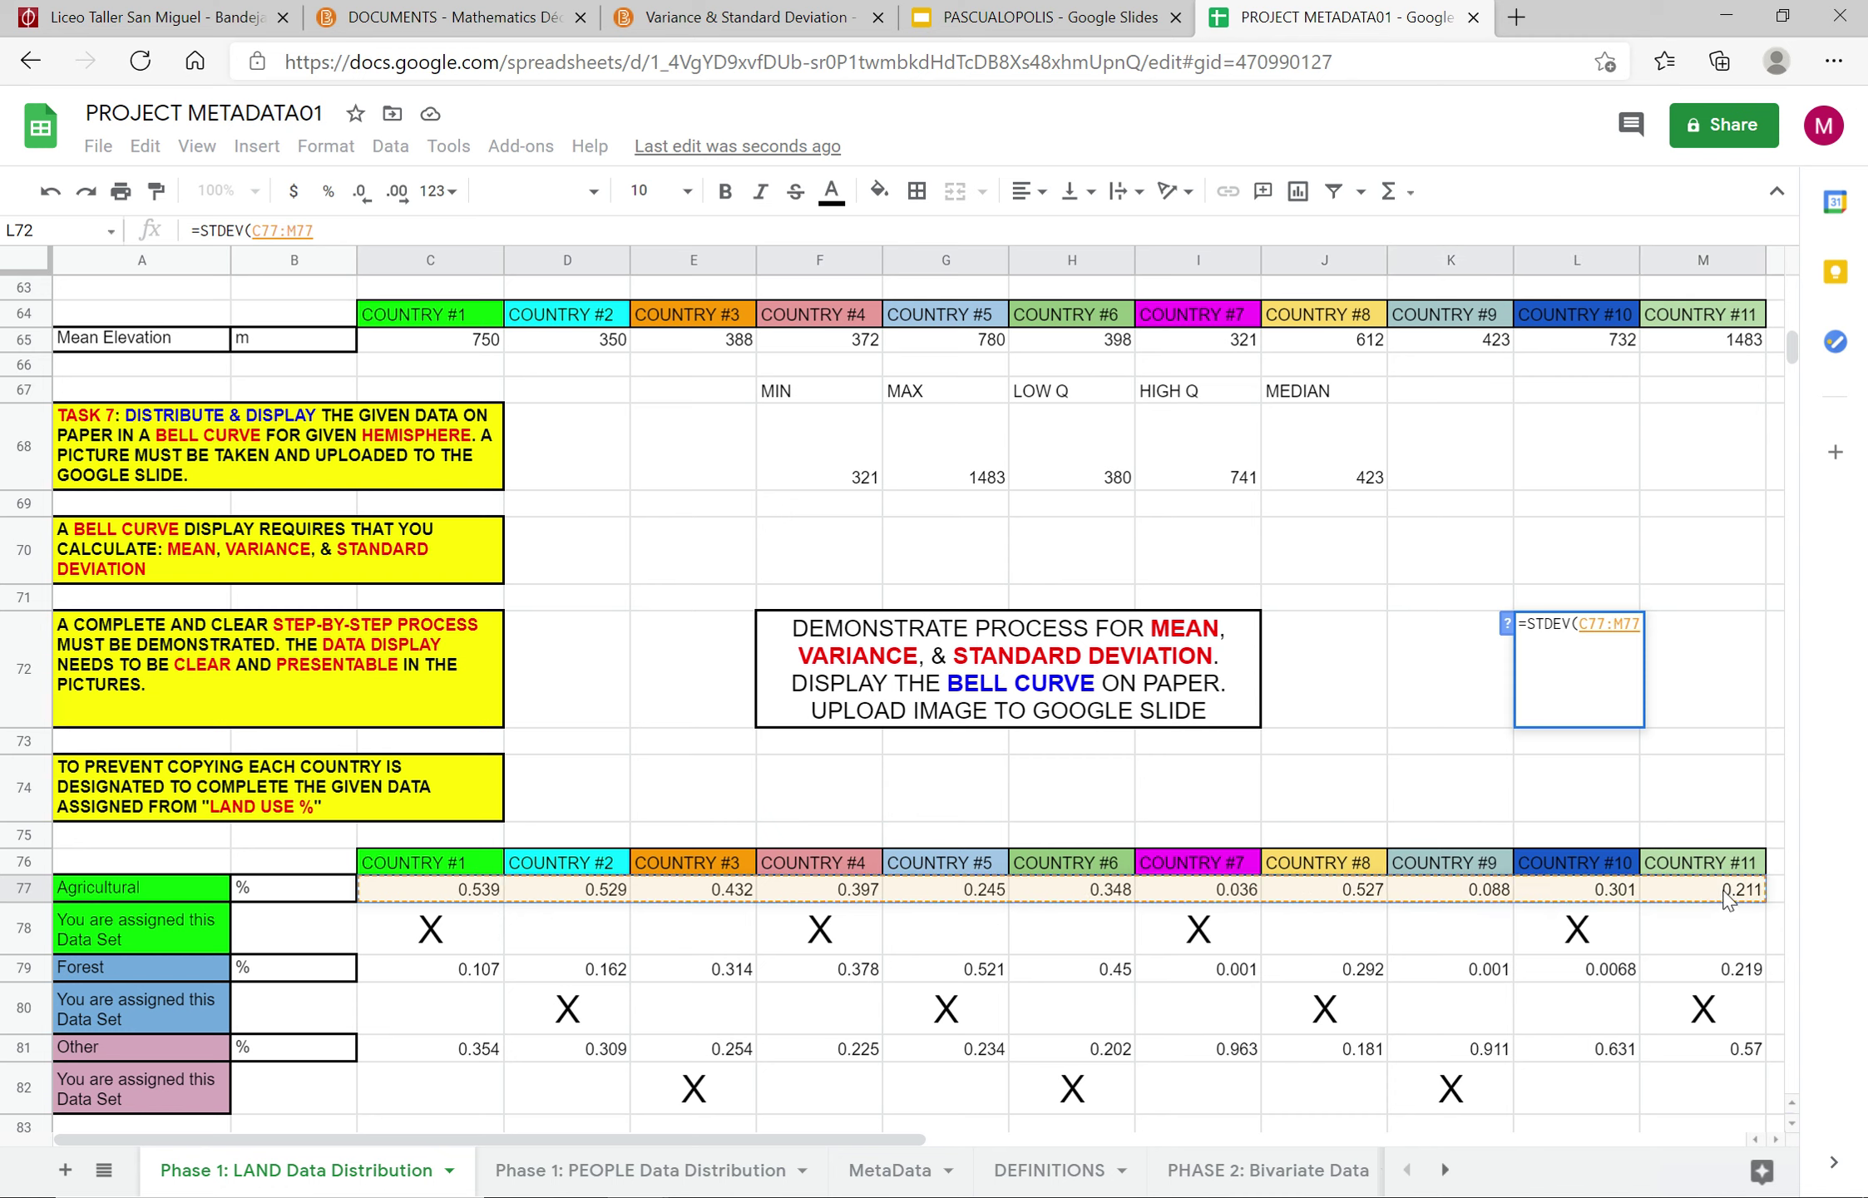
key("Return")
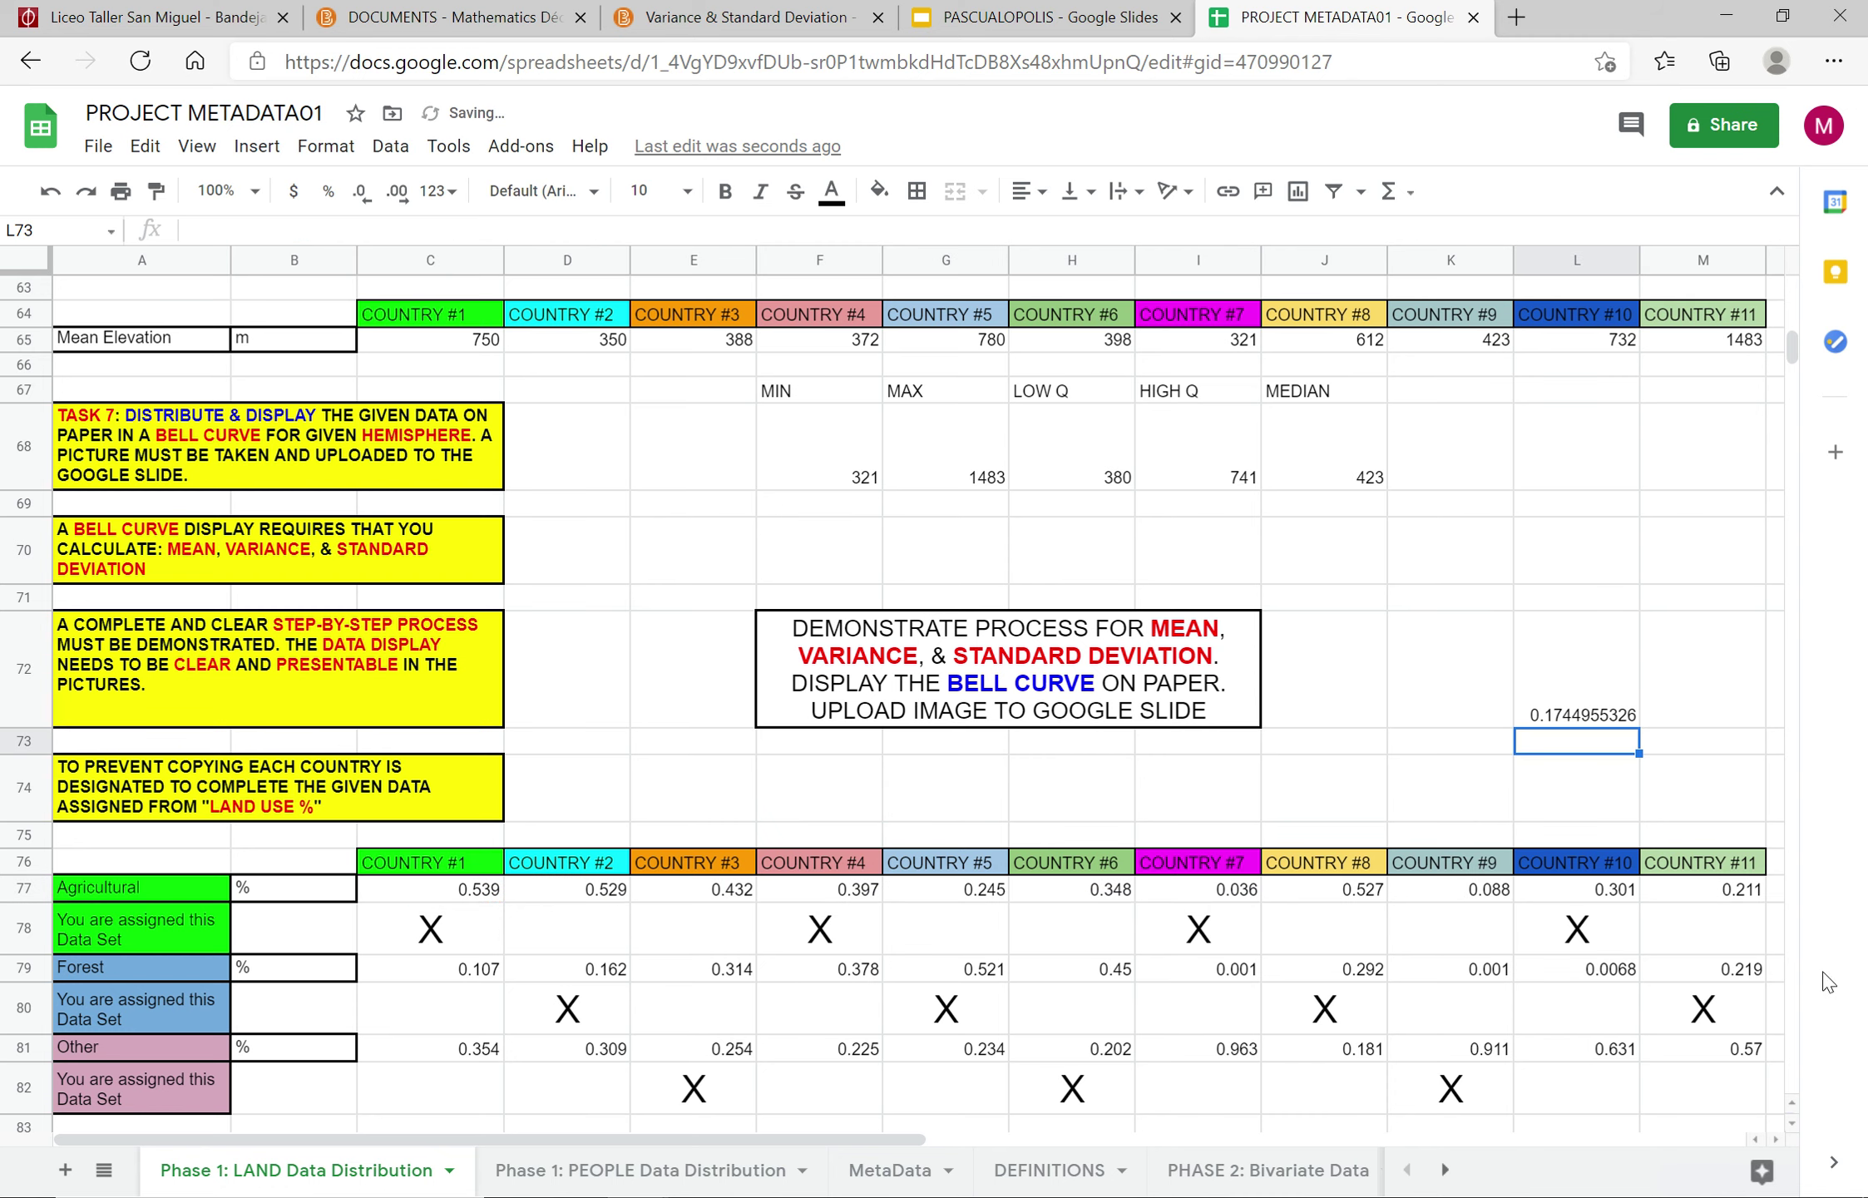
left_click(1599, 698)
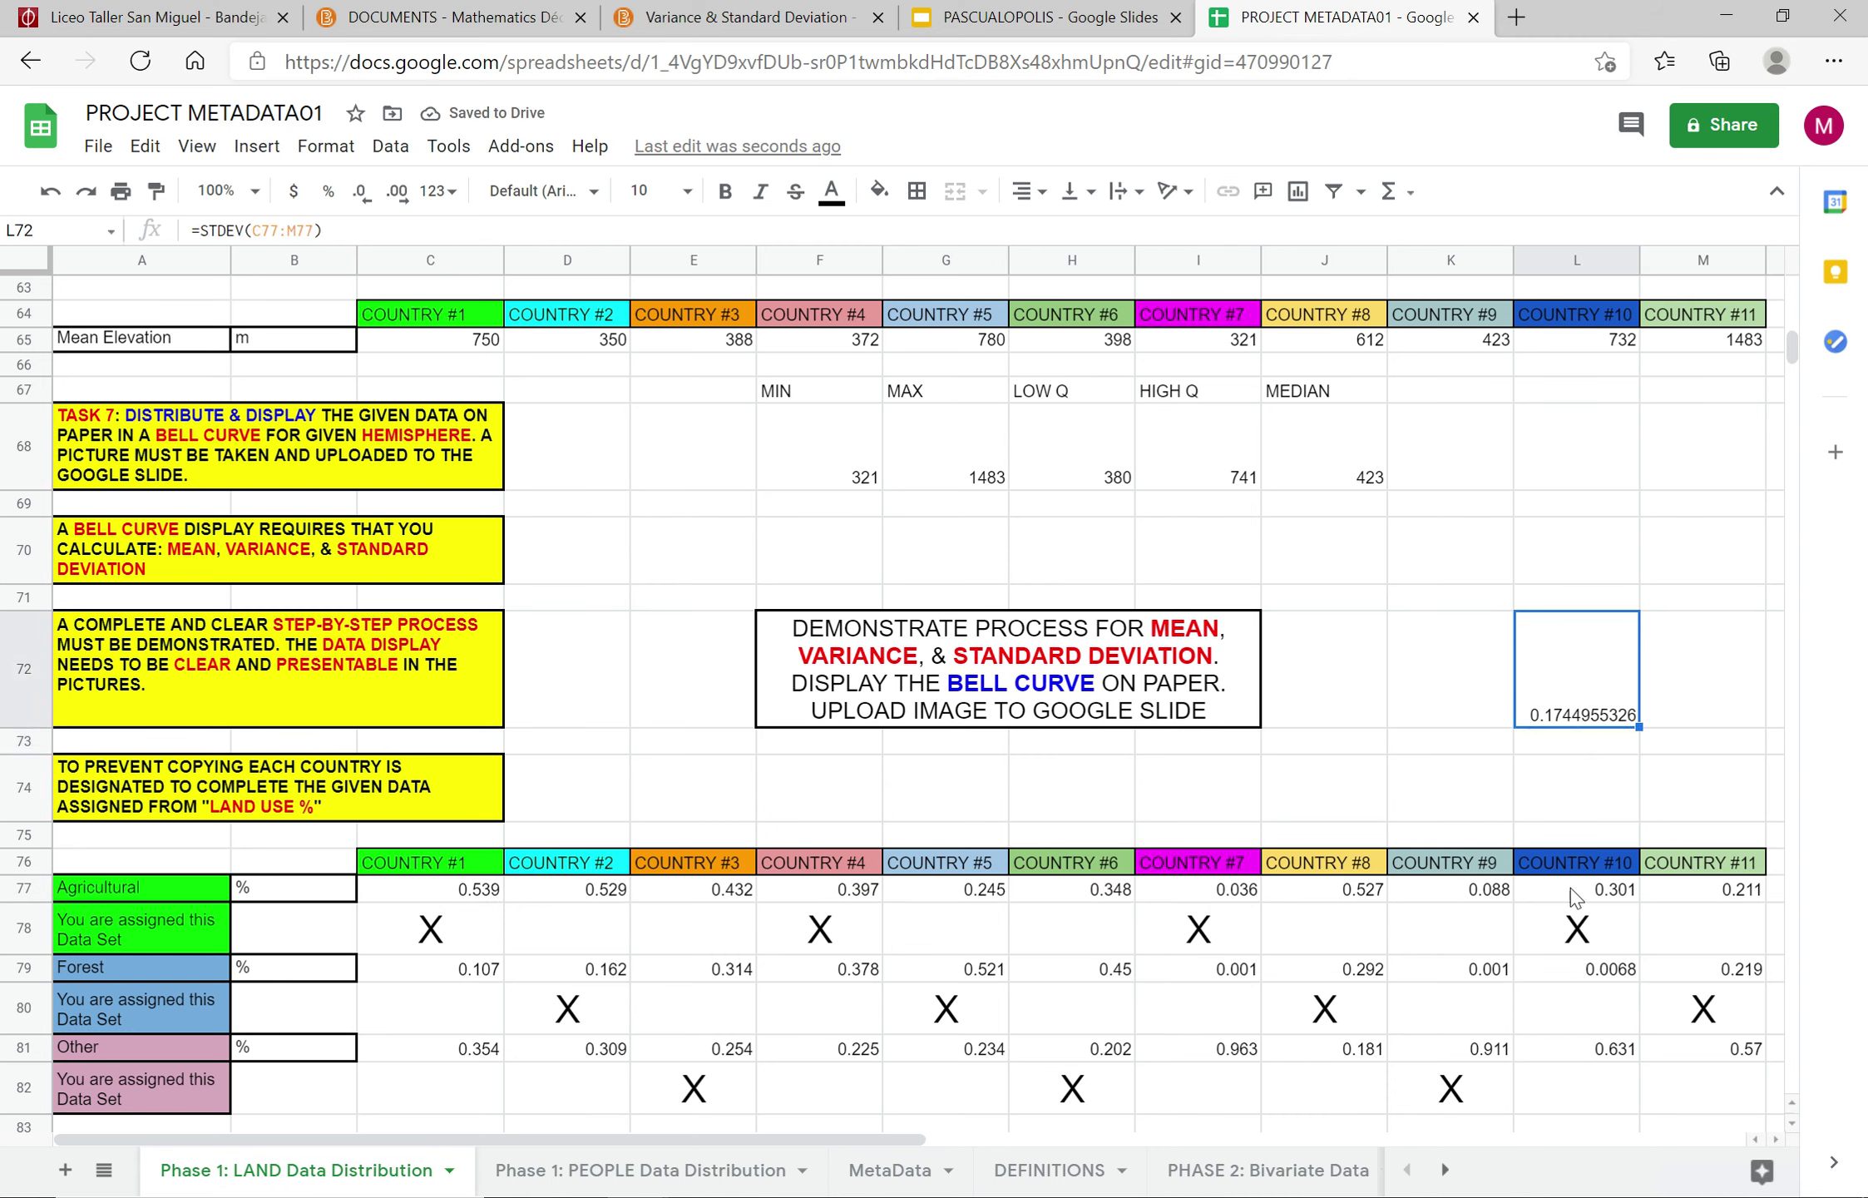
key("Delete")
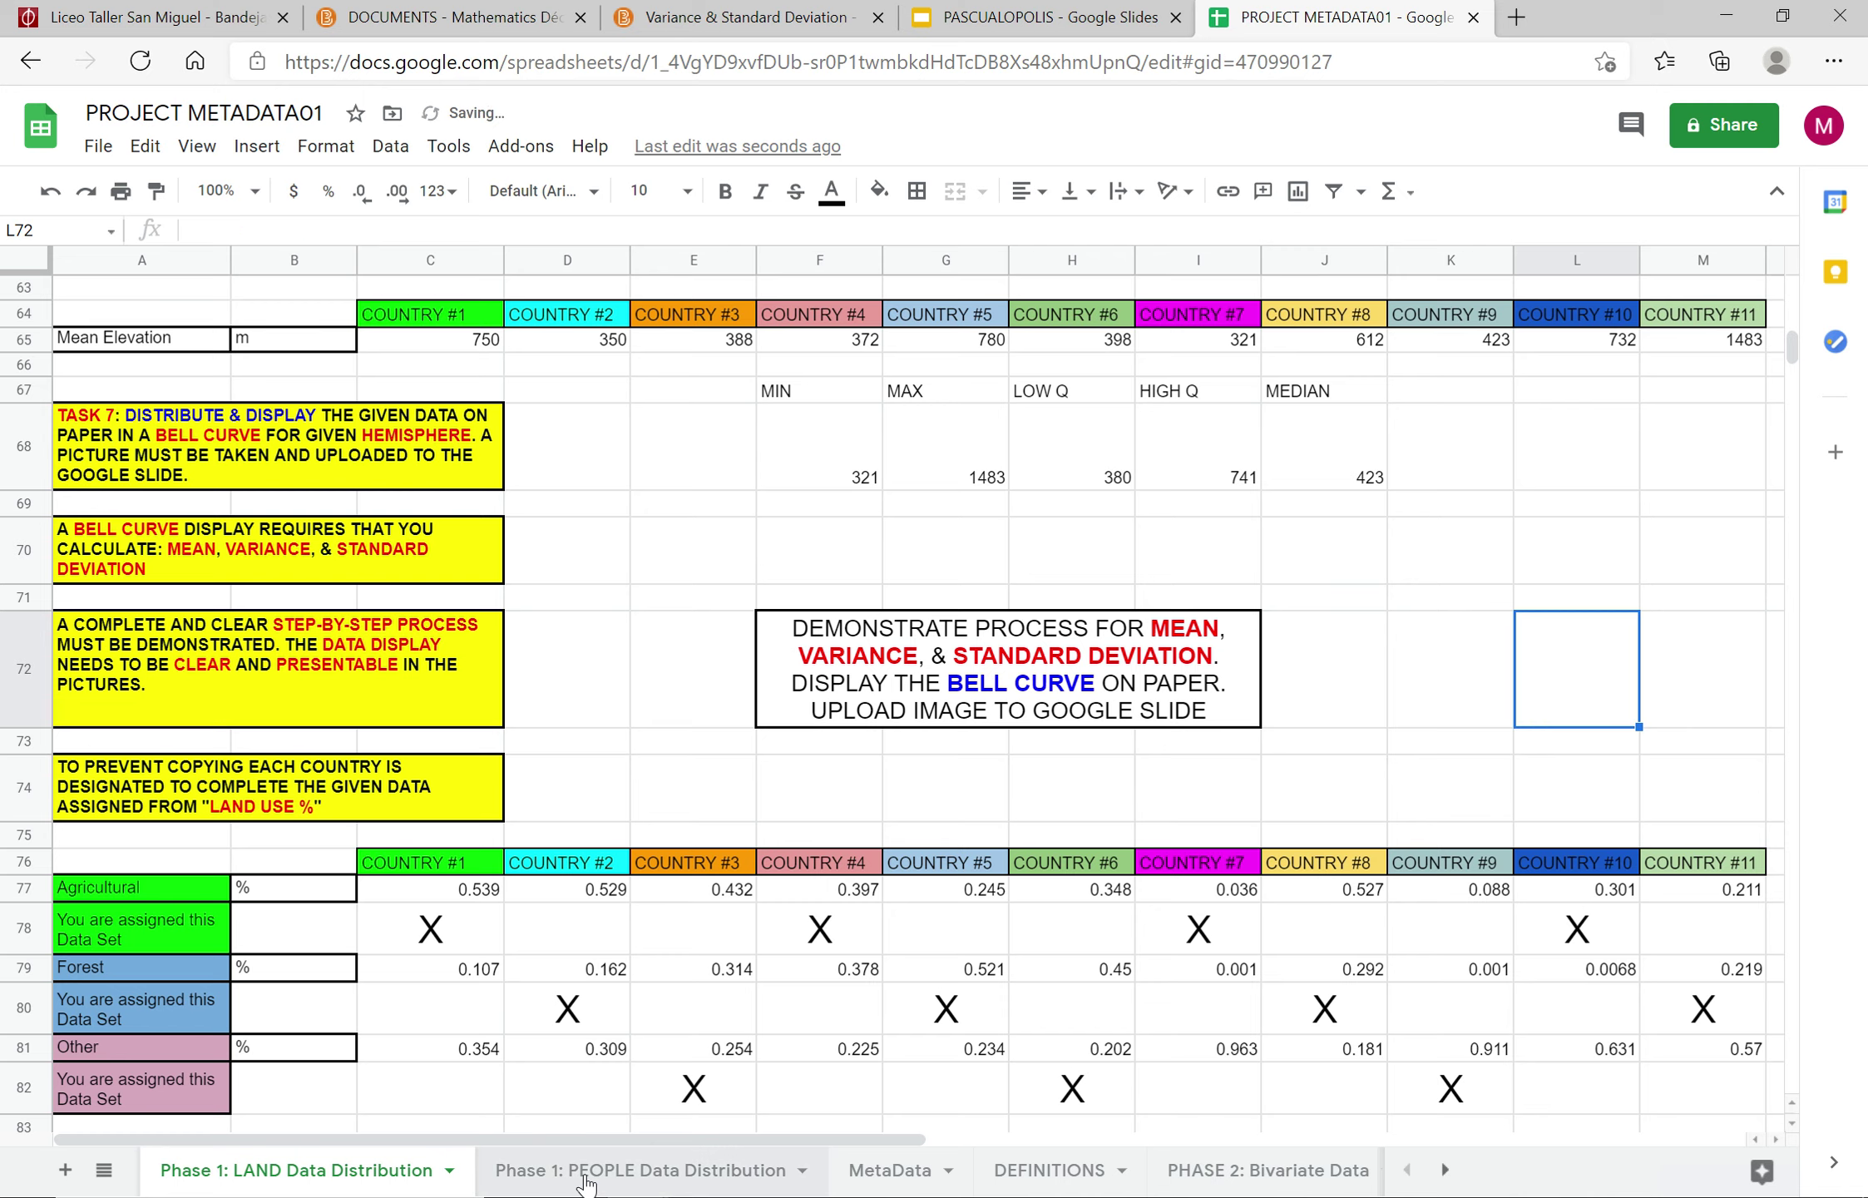
scroll(504, 549, "down", 4)
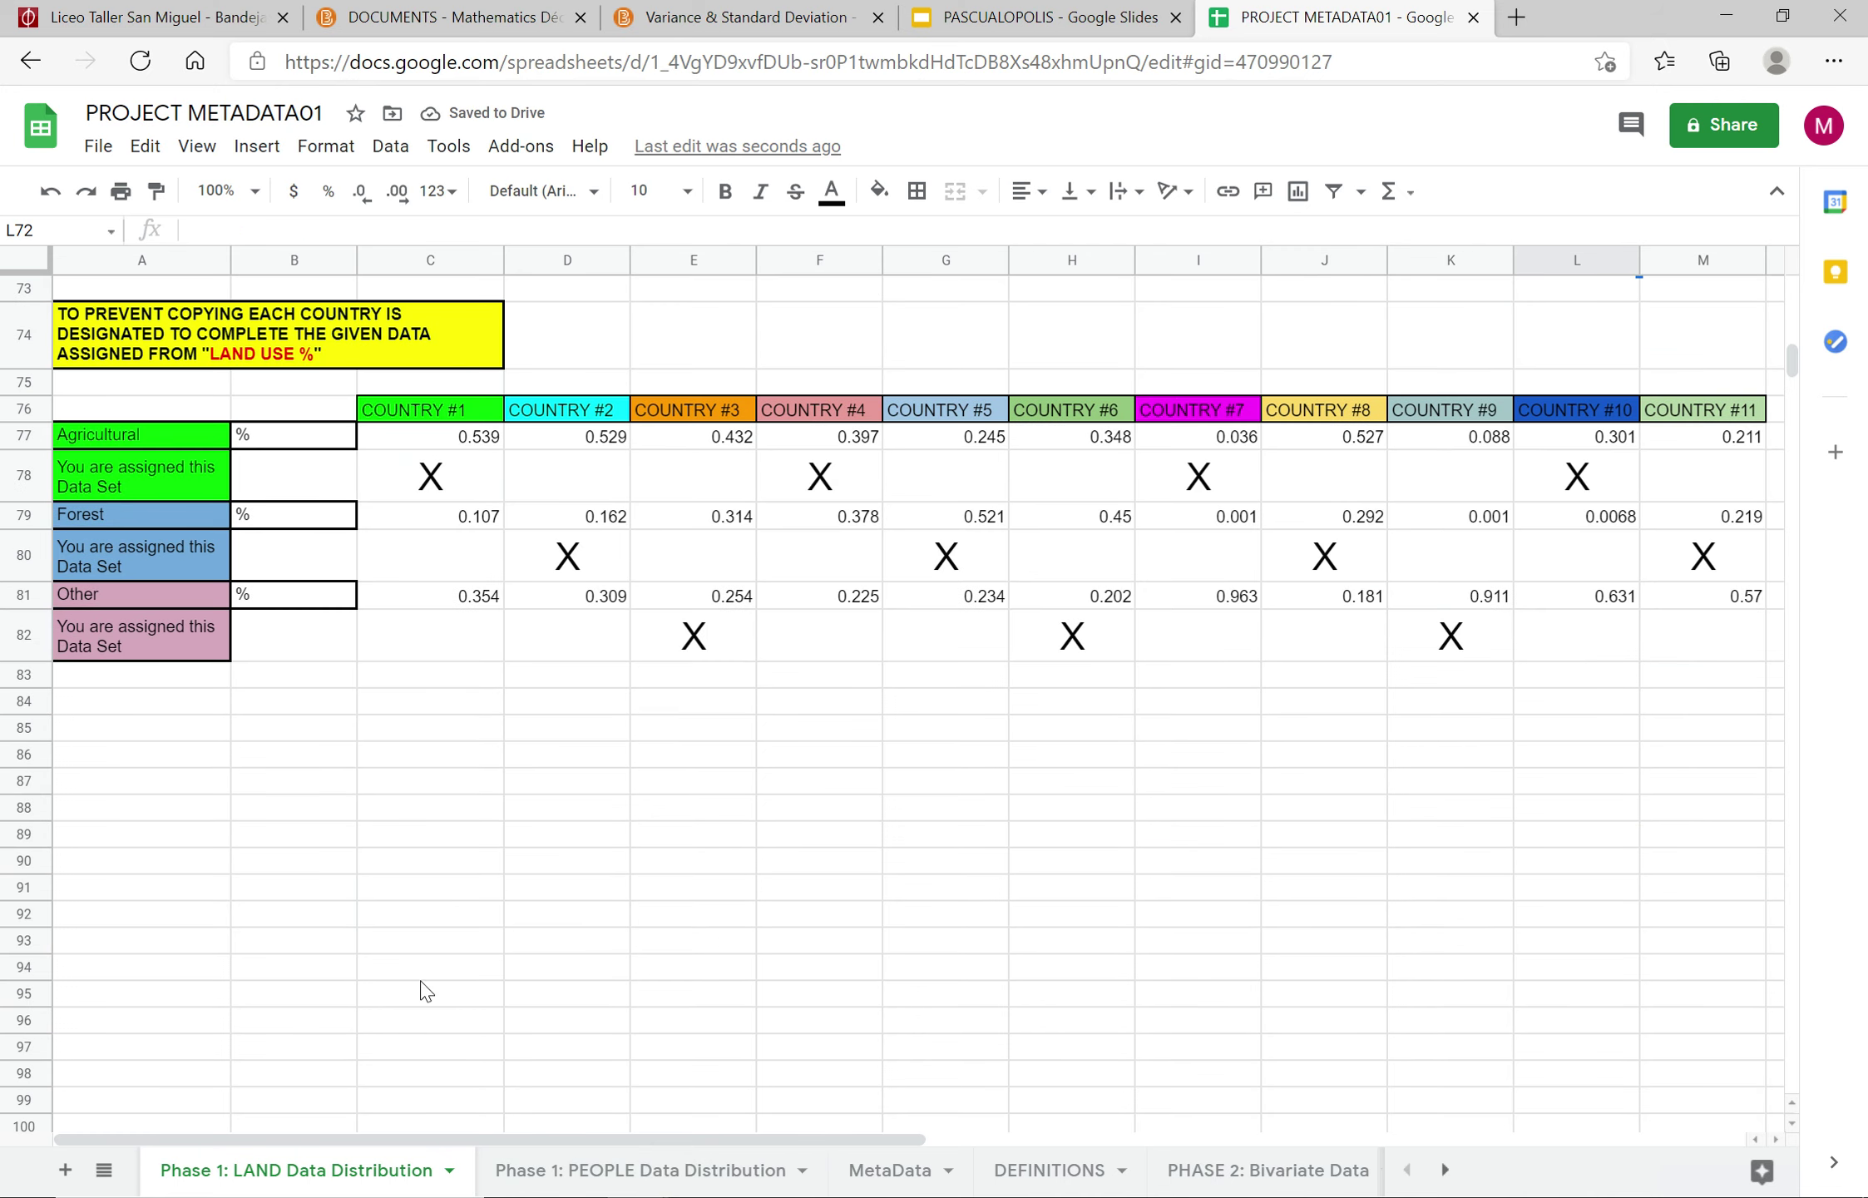
Step: On the PEOPLE Data Distribution sheet, compute the 0-14 total as 50355650 × its percentage
left_click(594, 1170)
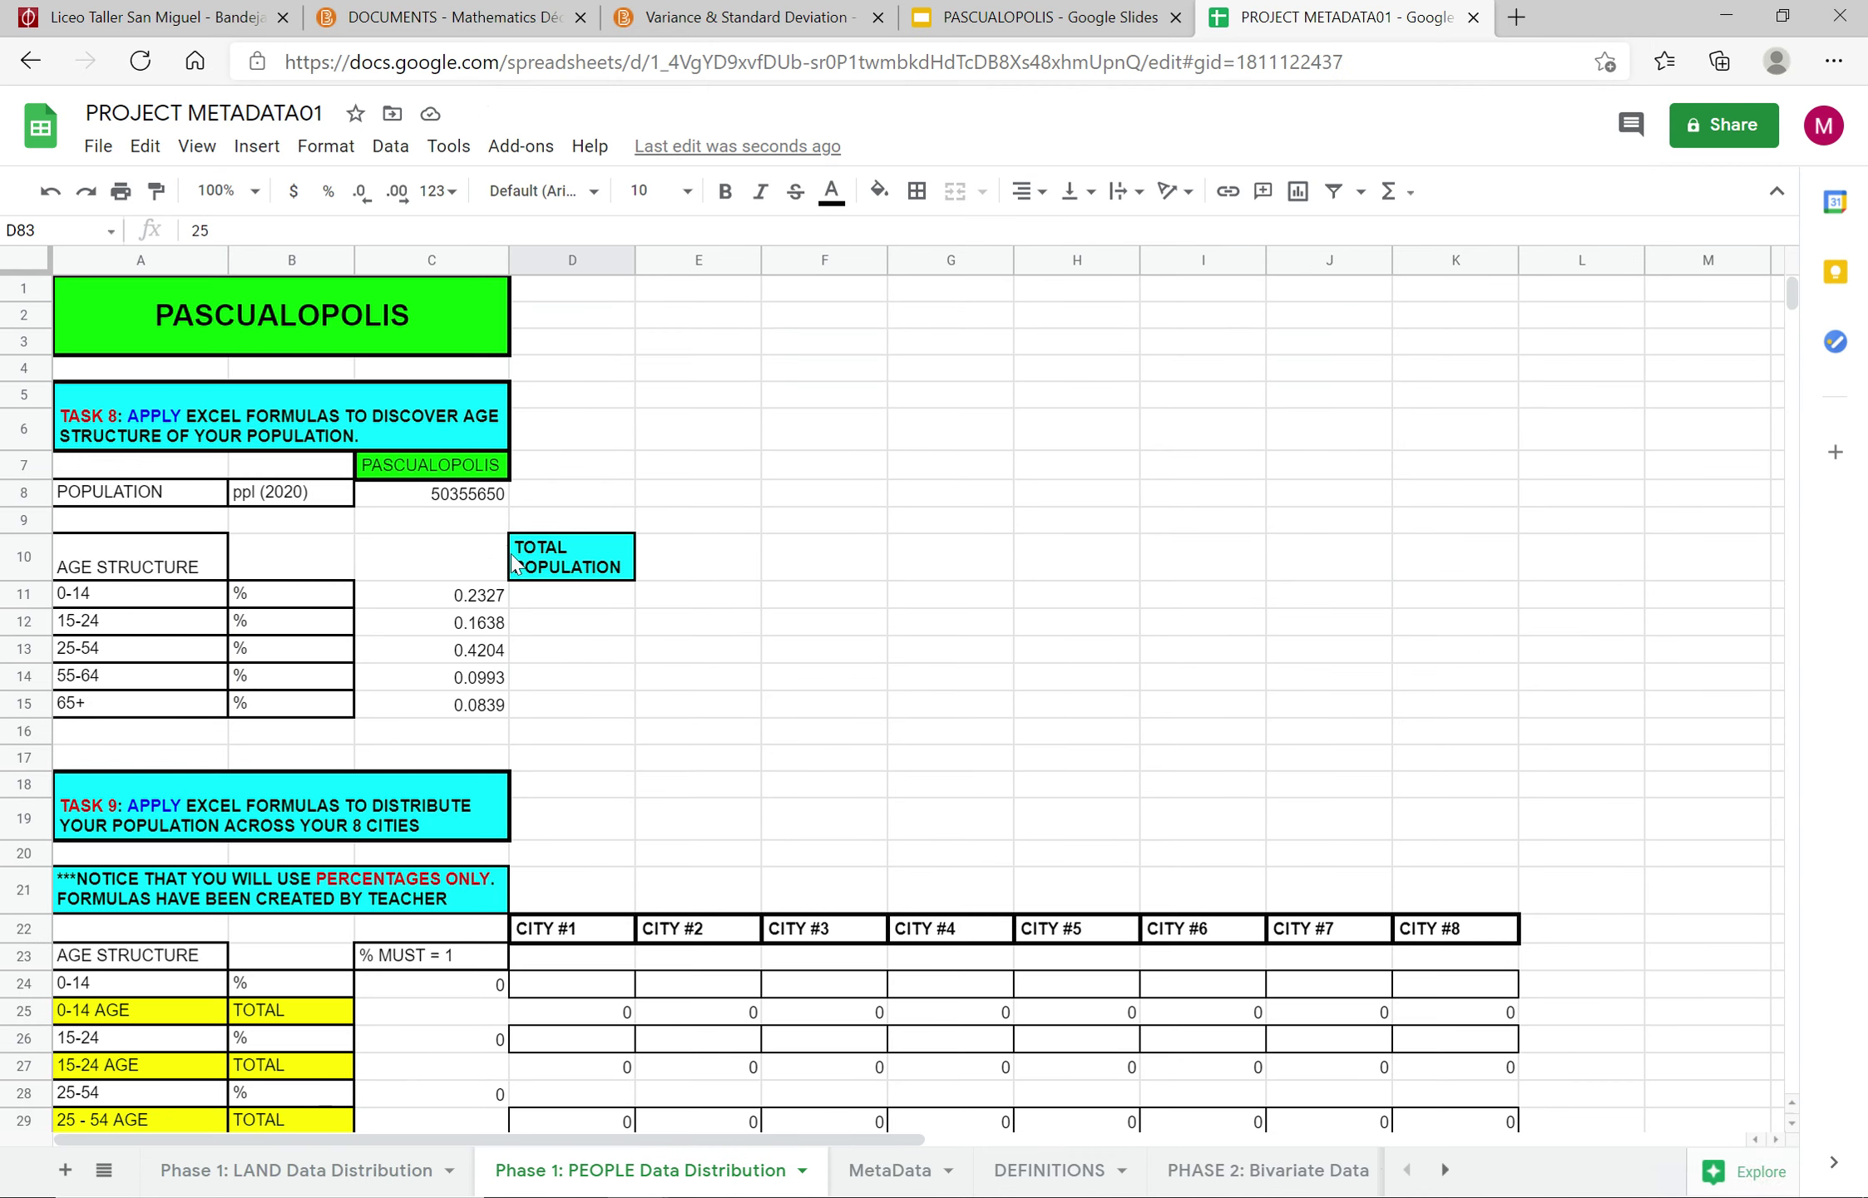
left_click(572, 597)
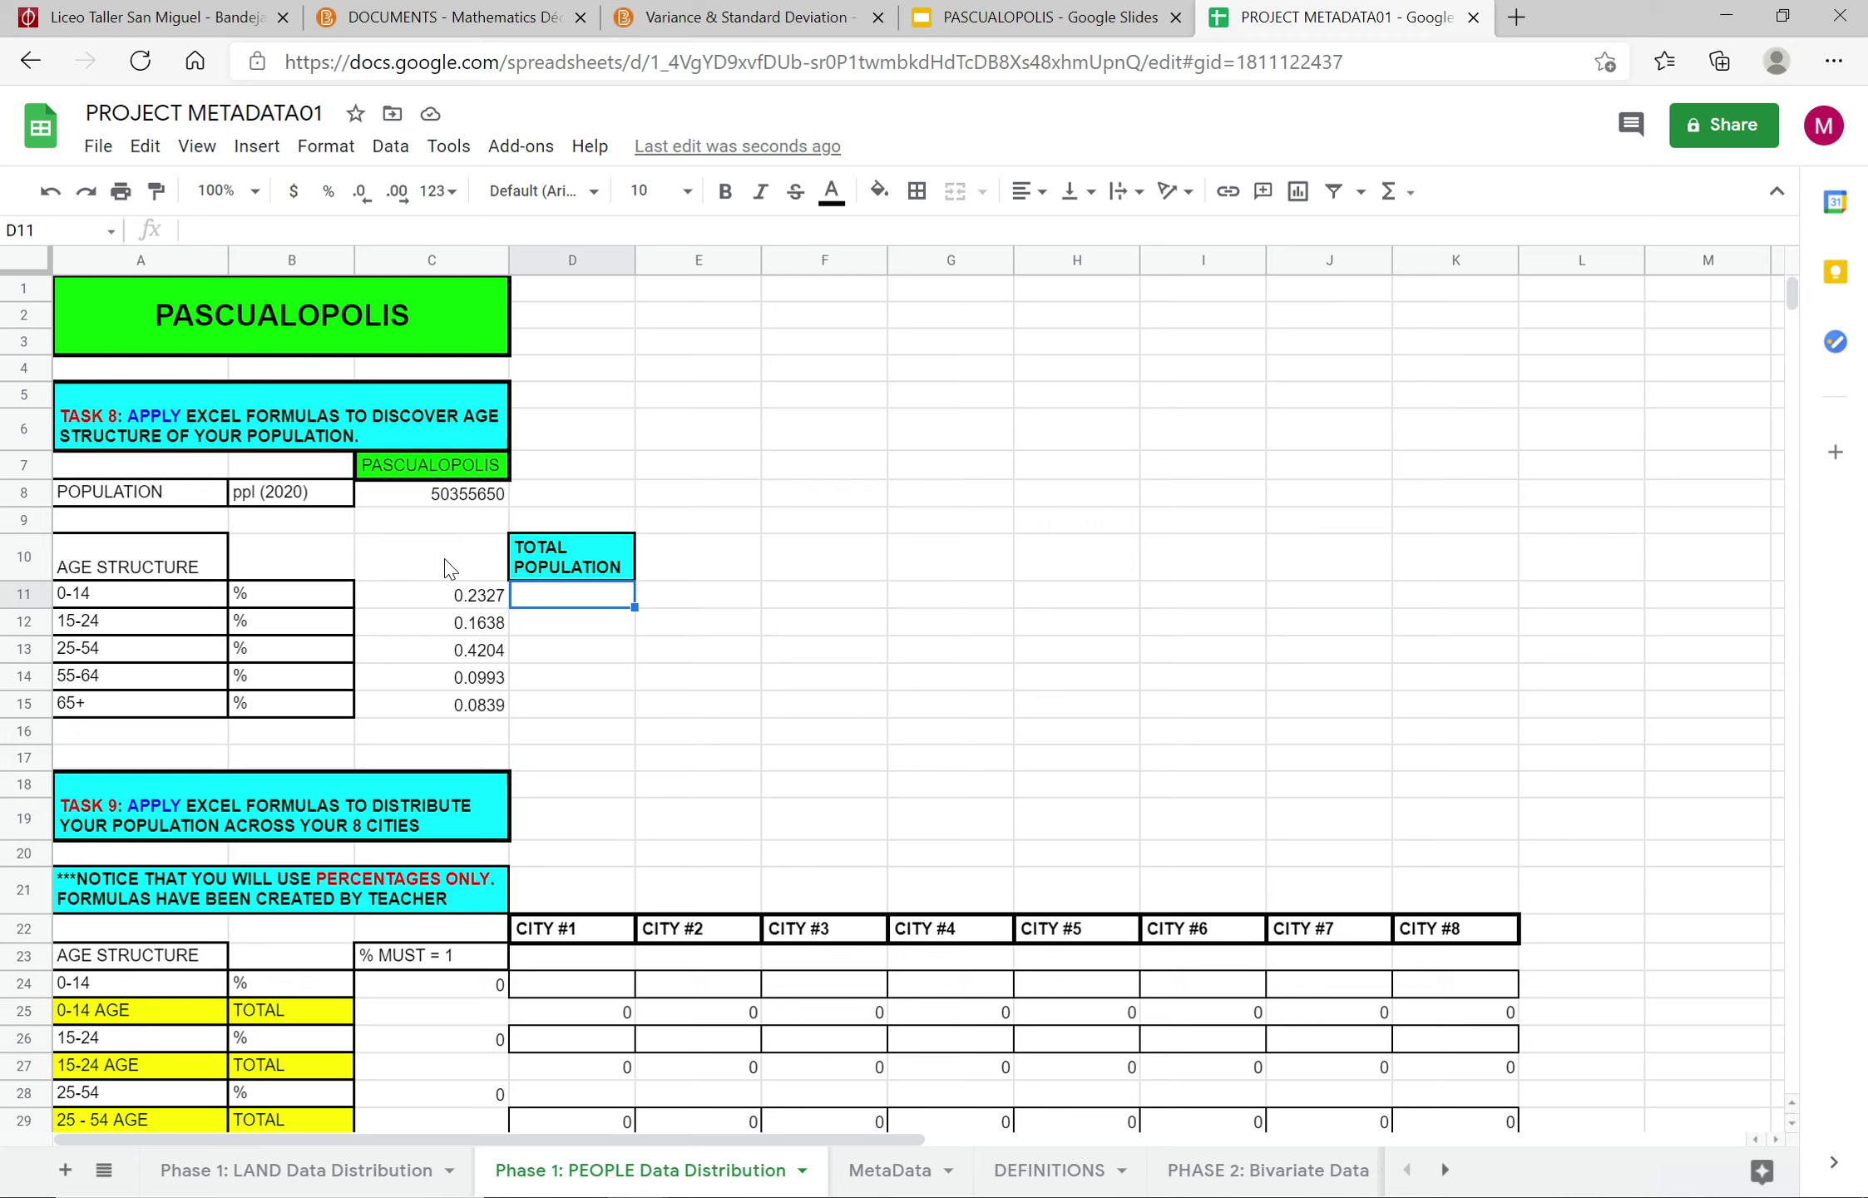
type("=")
left_click(433, 591)
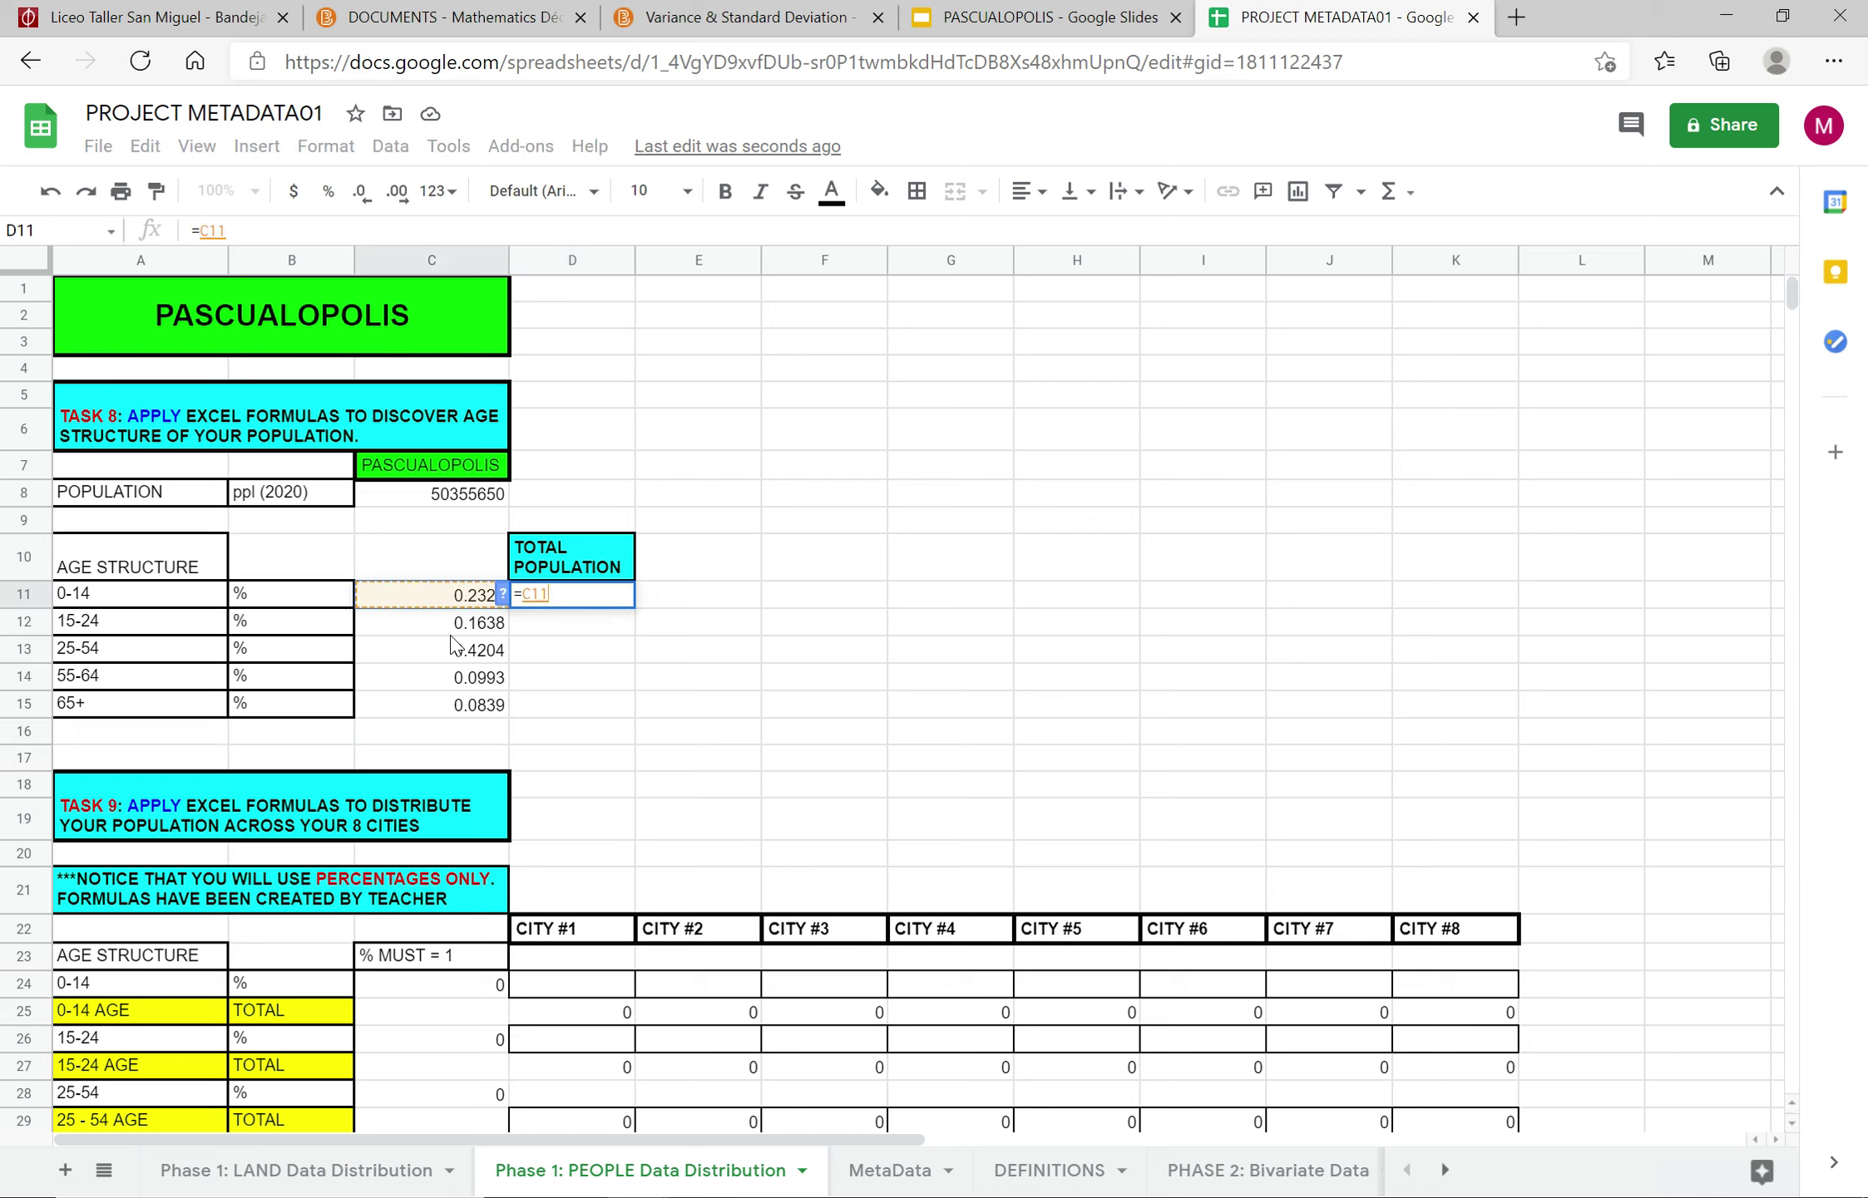
left_click(481, 495)
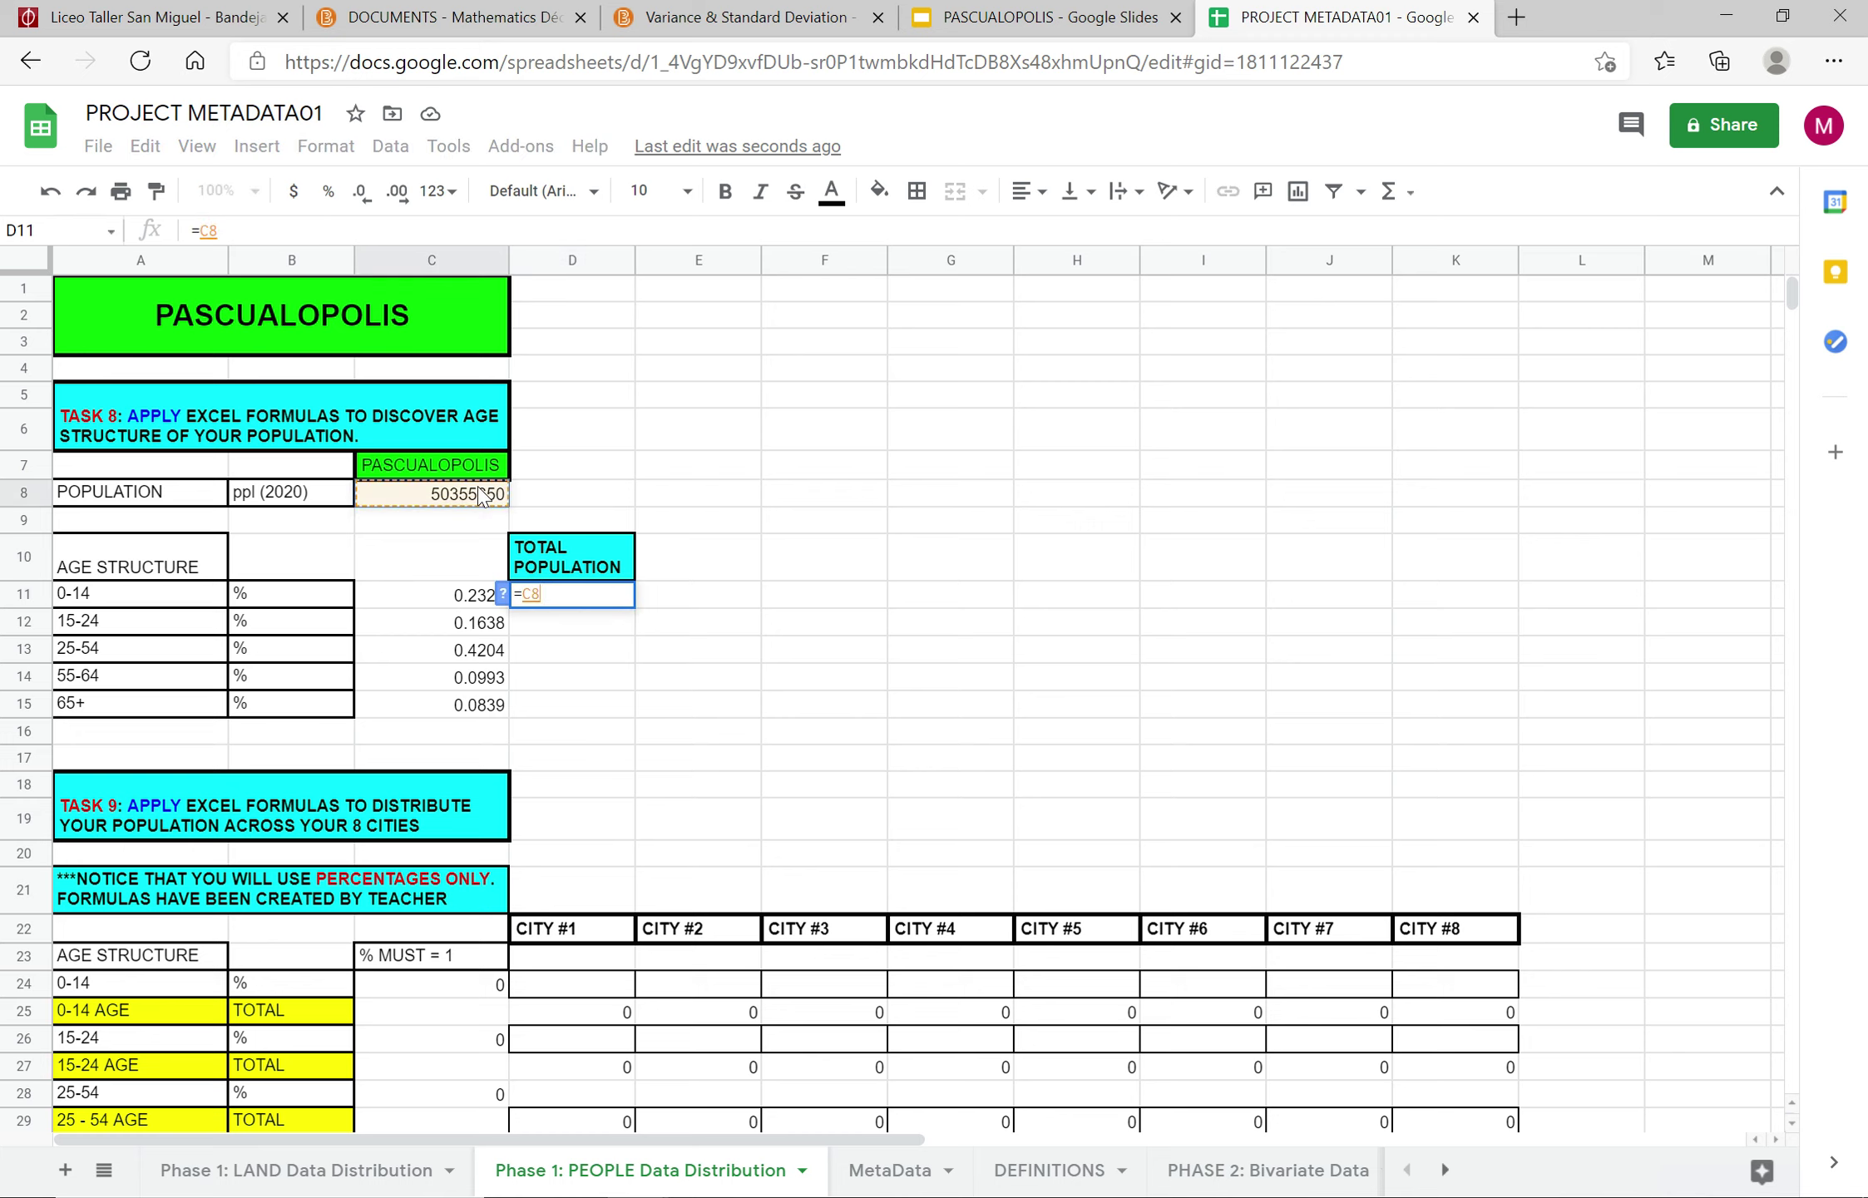
type("*")
left_click(456, 601)
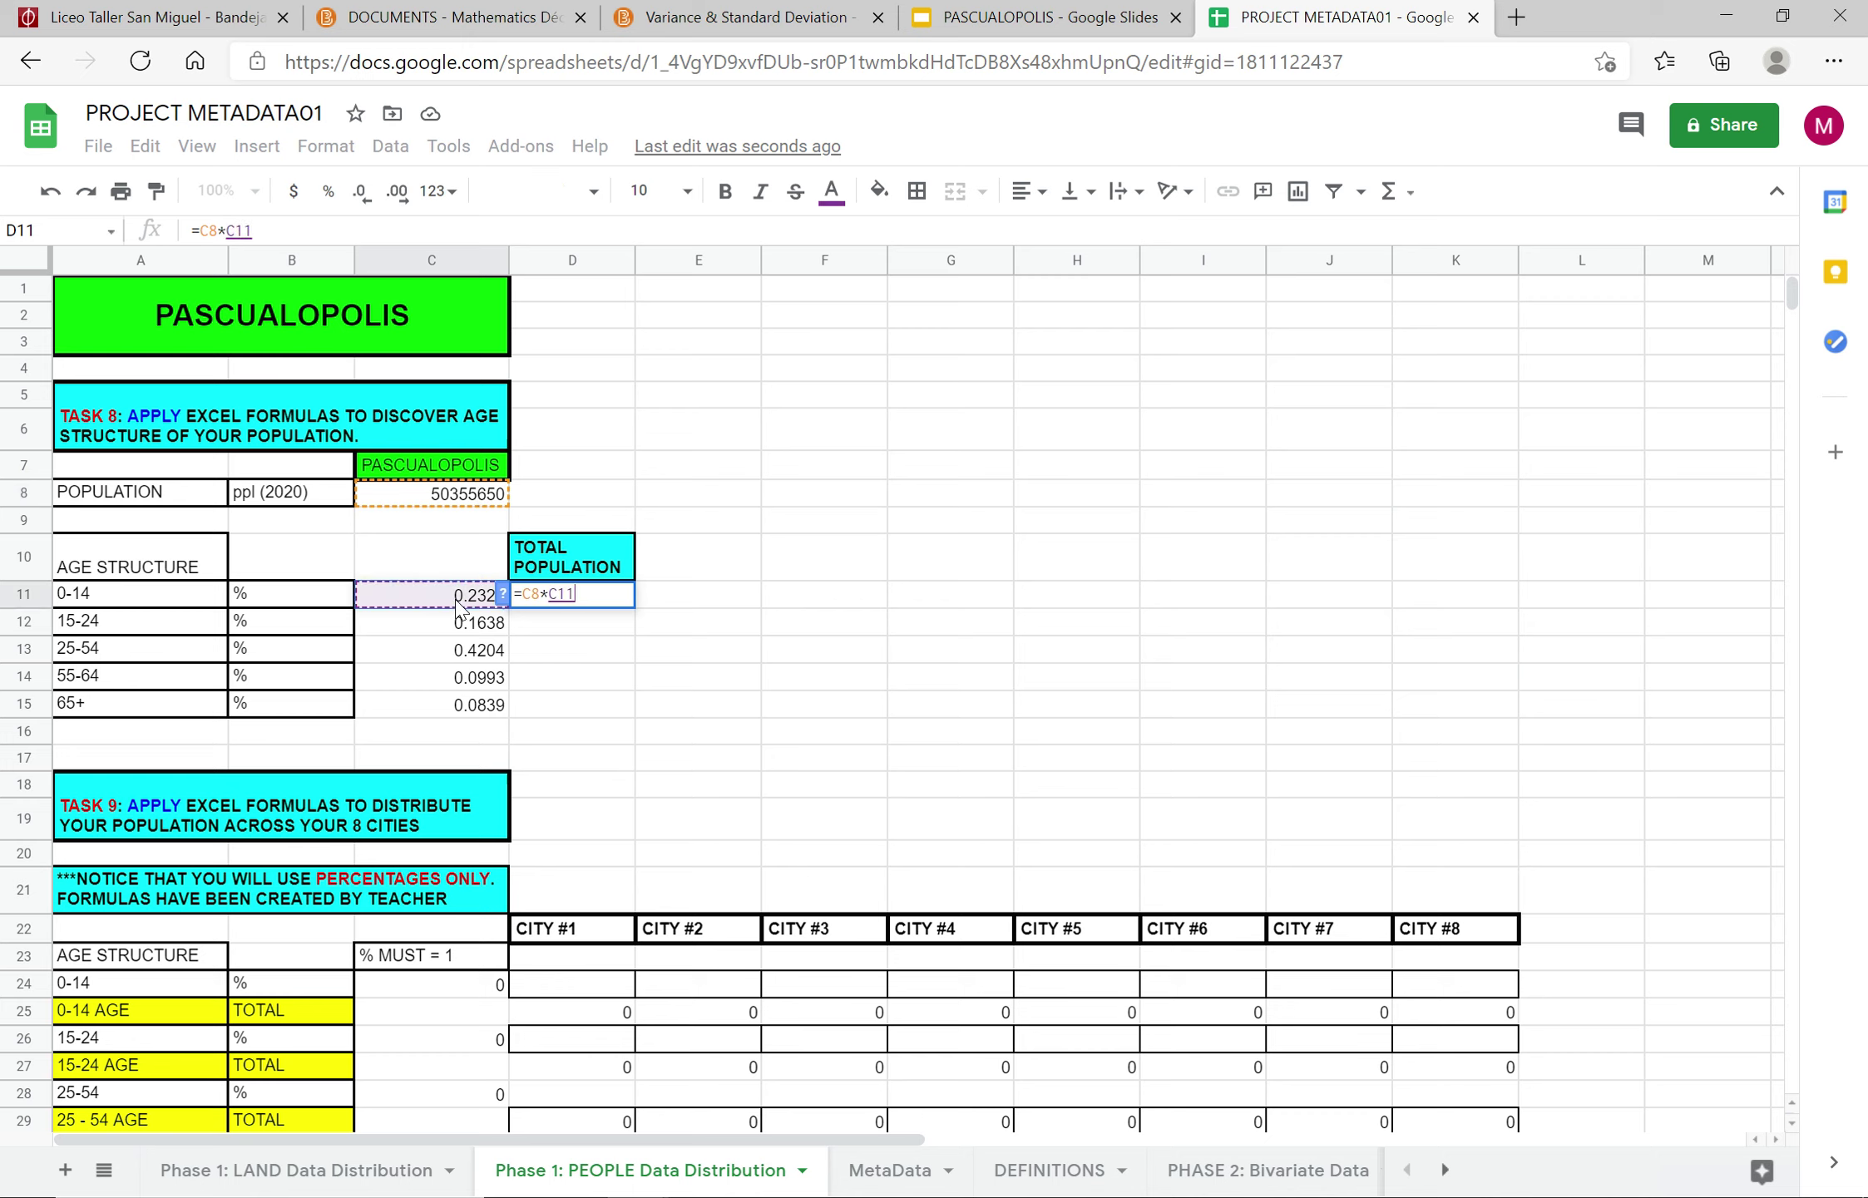
key("Return")
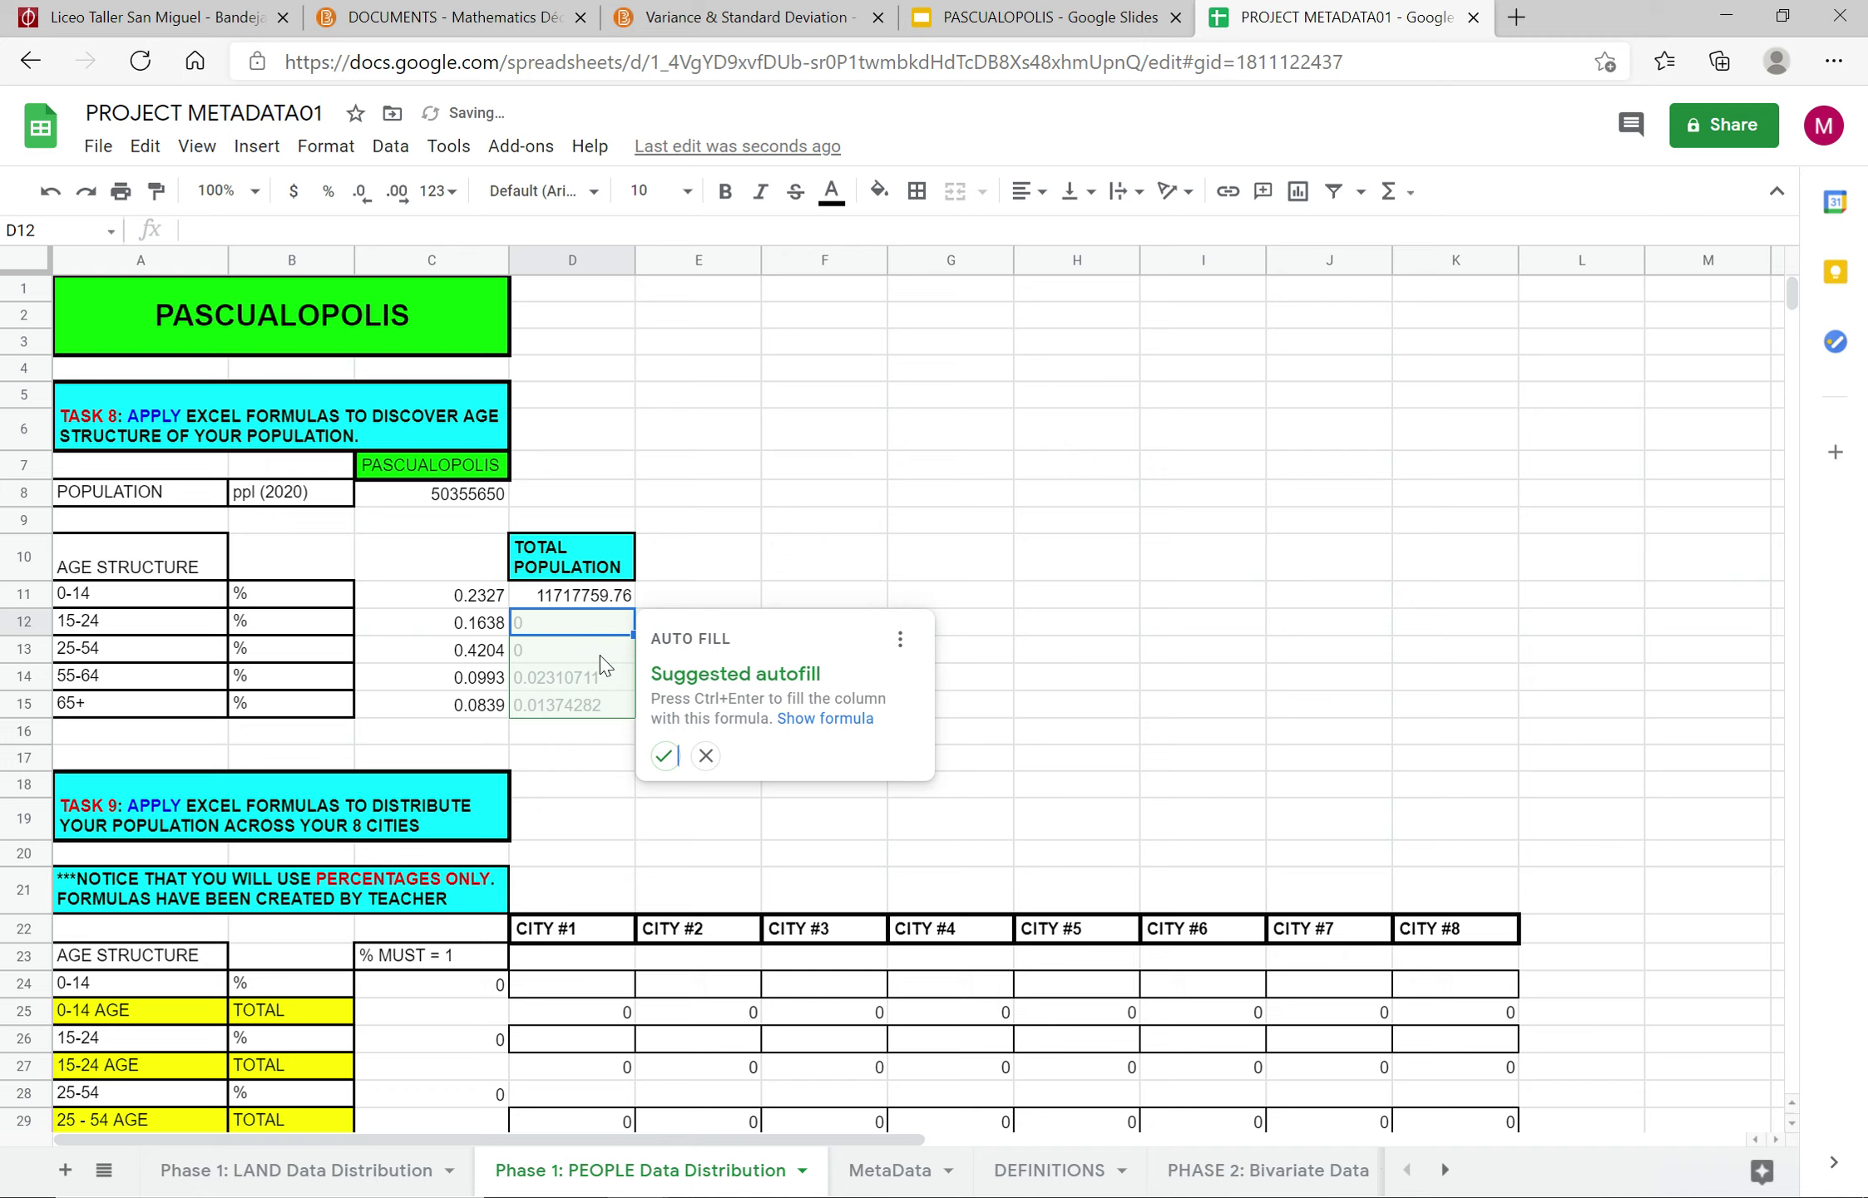
left_click(479, 629)
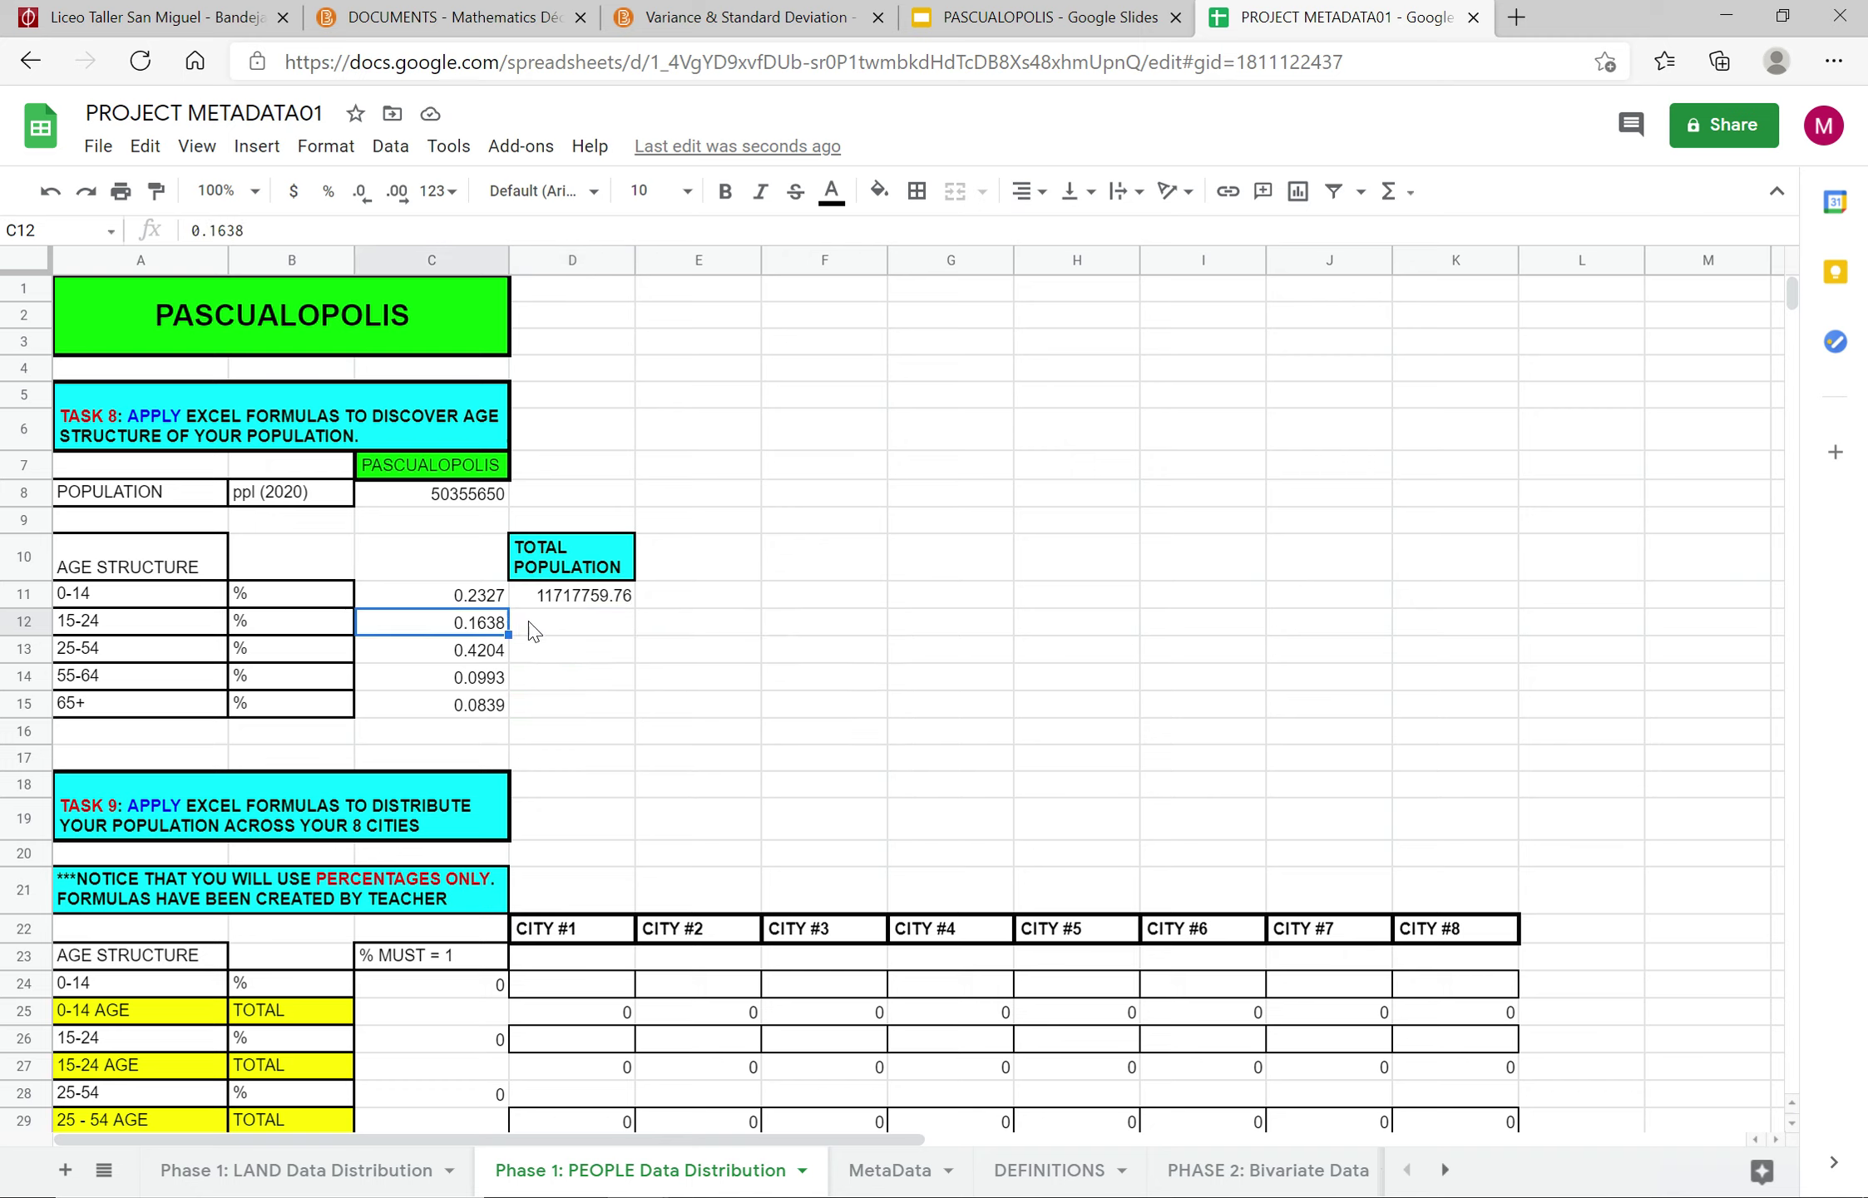
Step: Enter the 15-24 total as its percentage × $C$8 and fill it down to 65+
left_click(571, 632)
type("=")
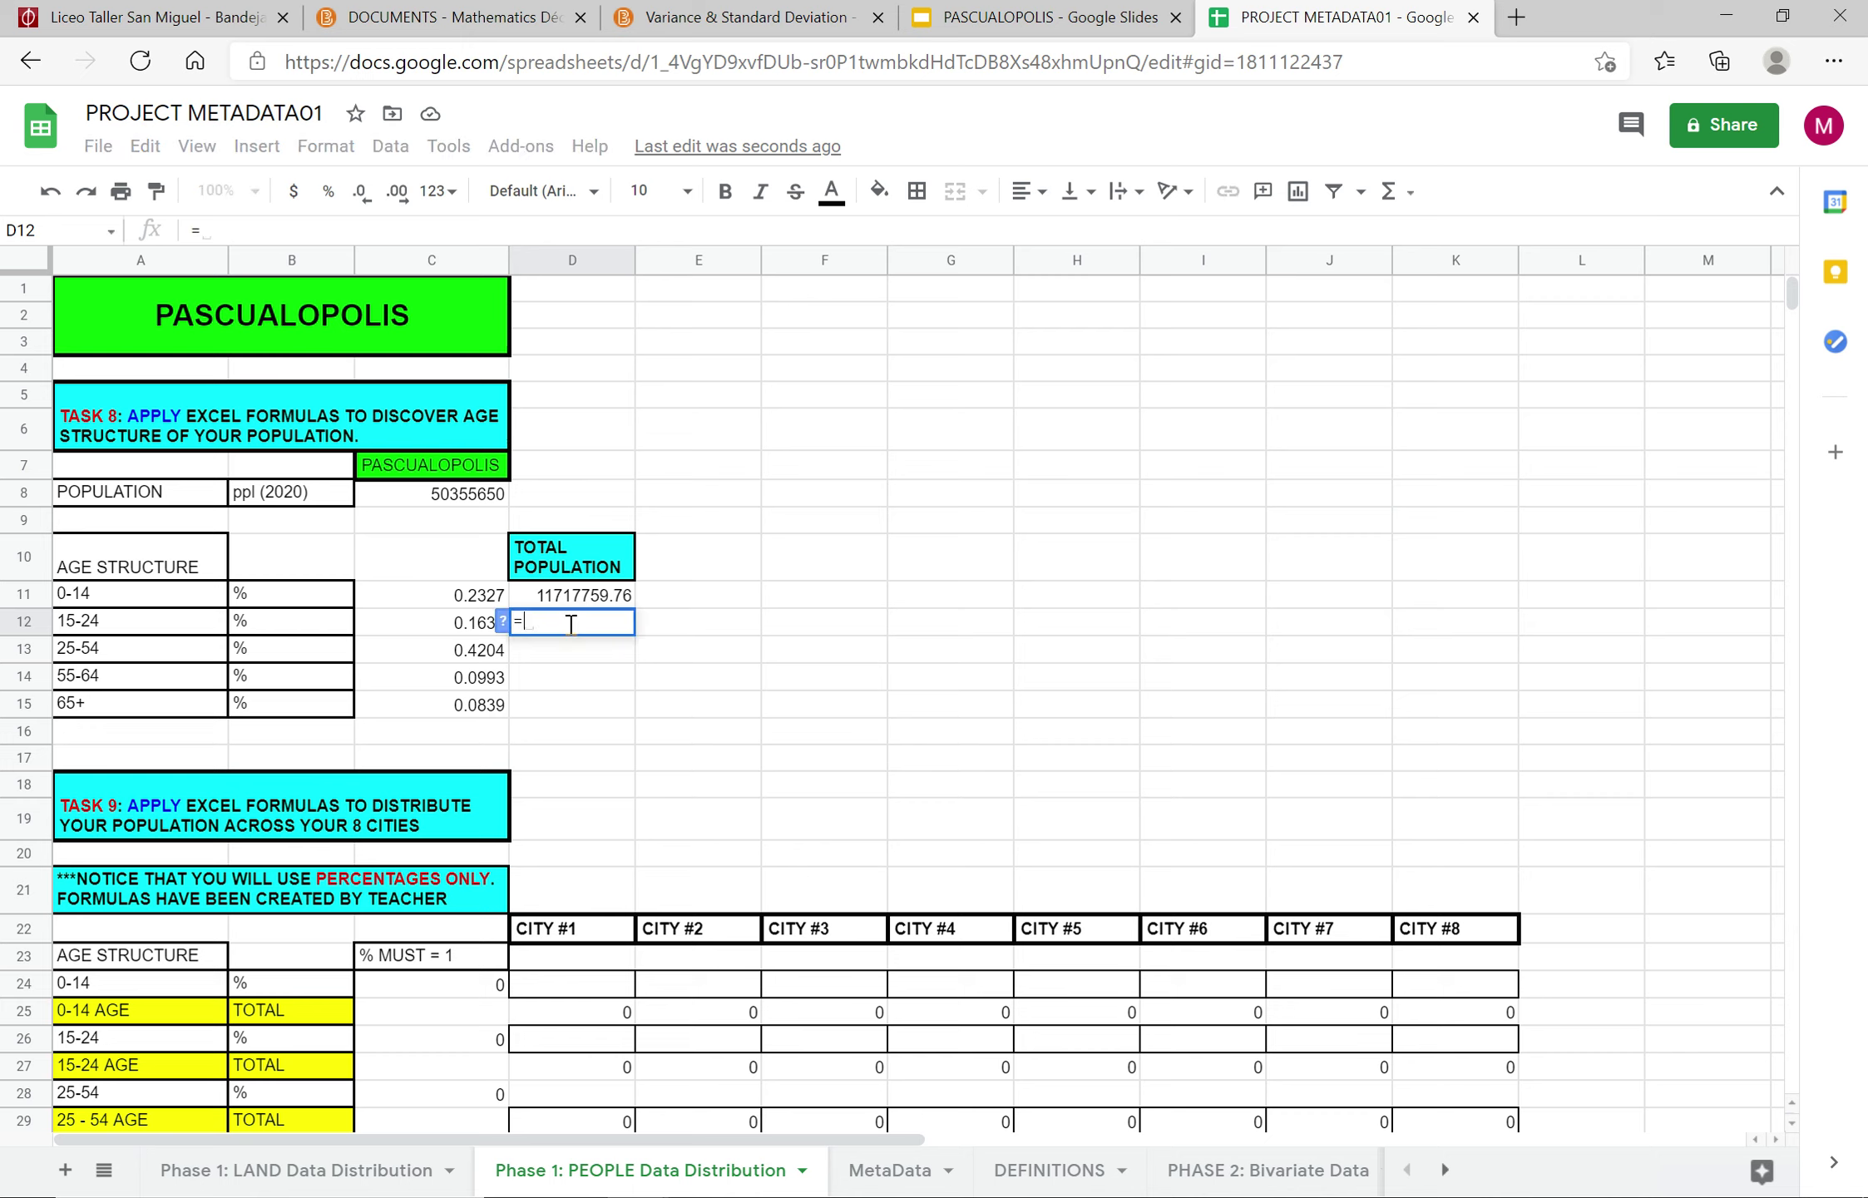
left_click(458, 632)
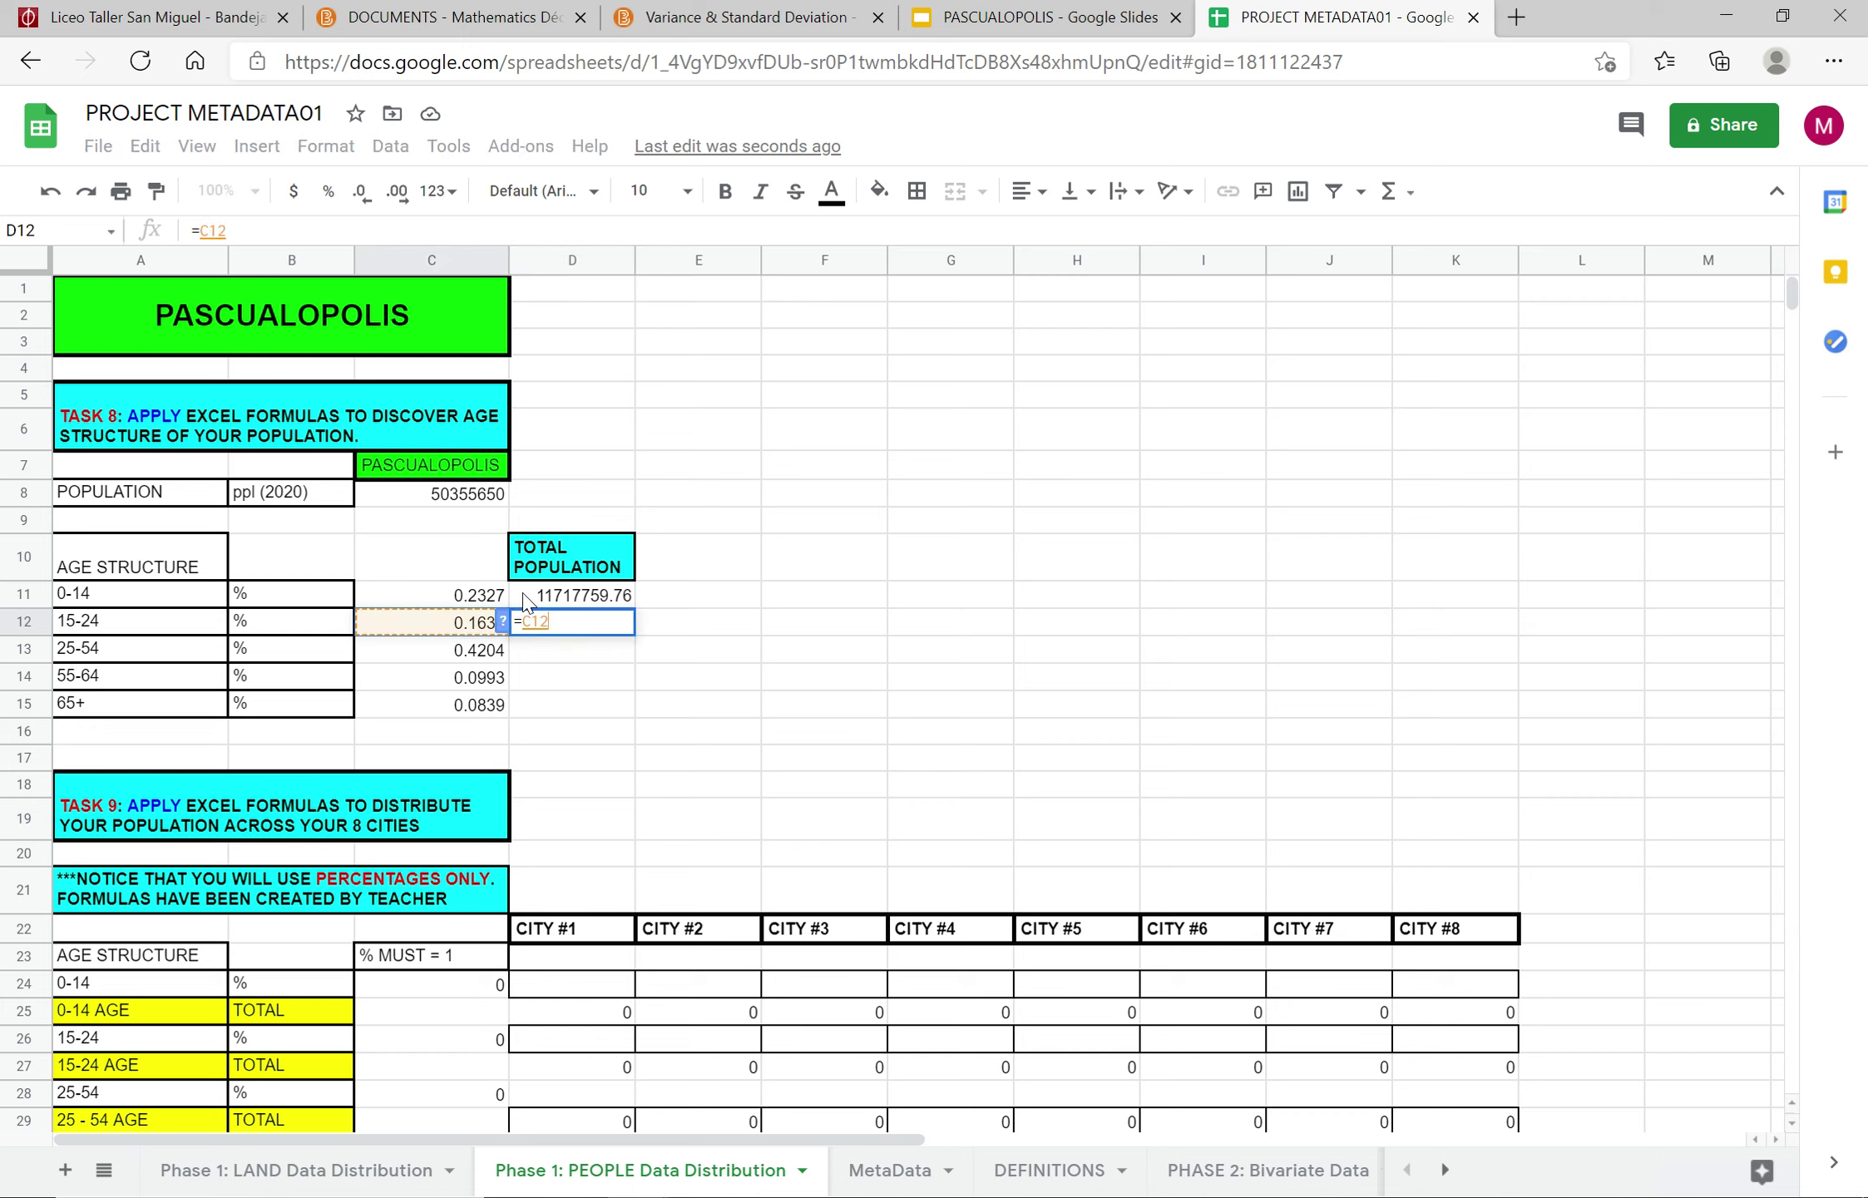
type("*$")
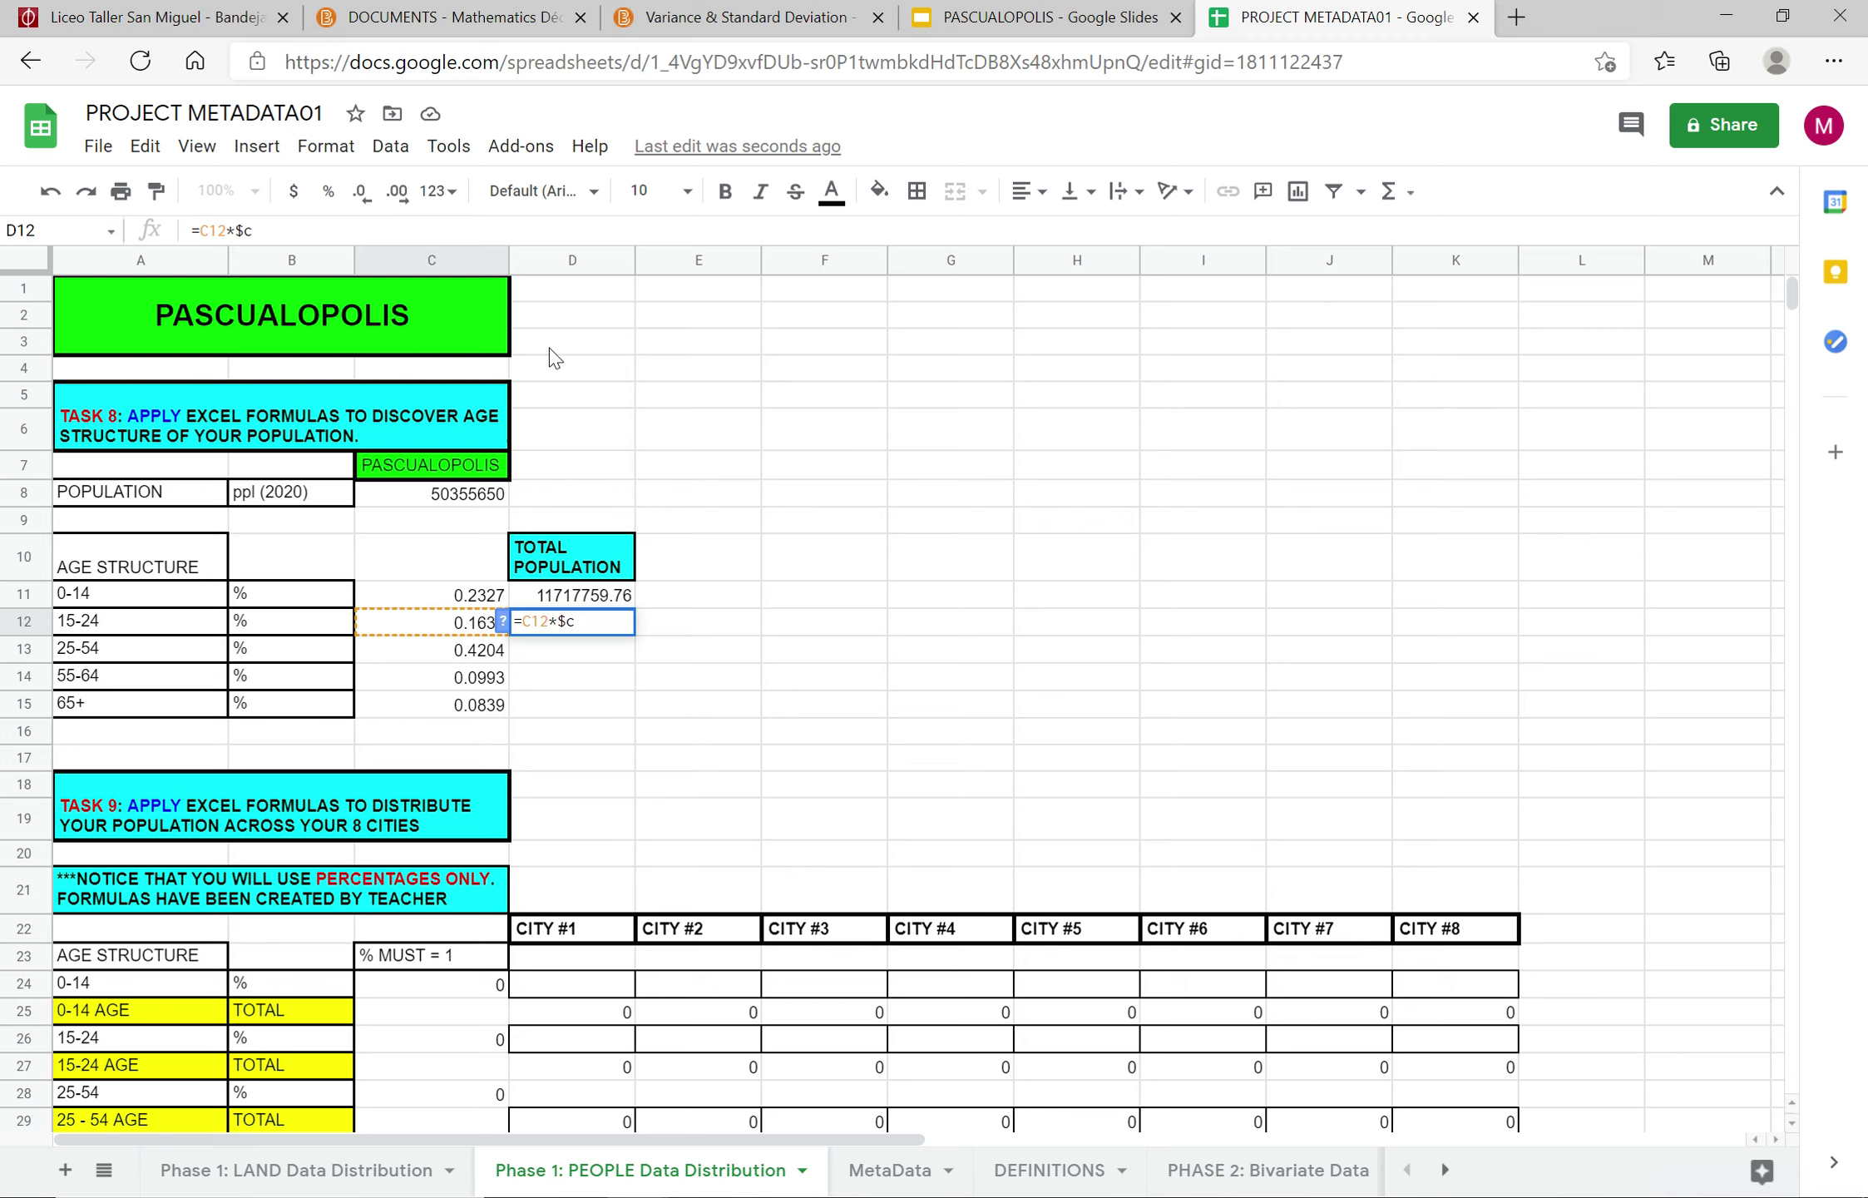
type("c$8")
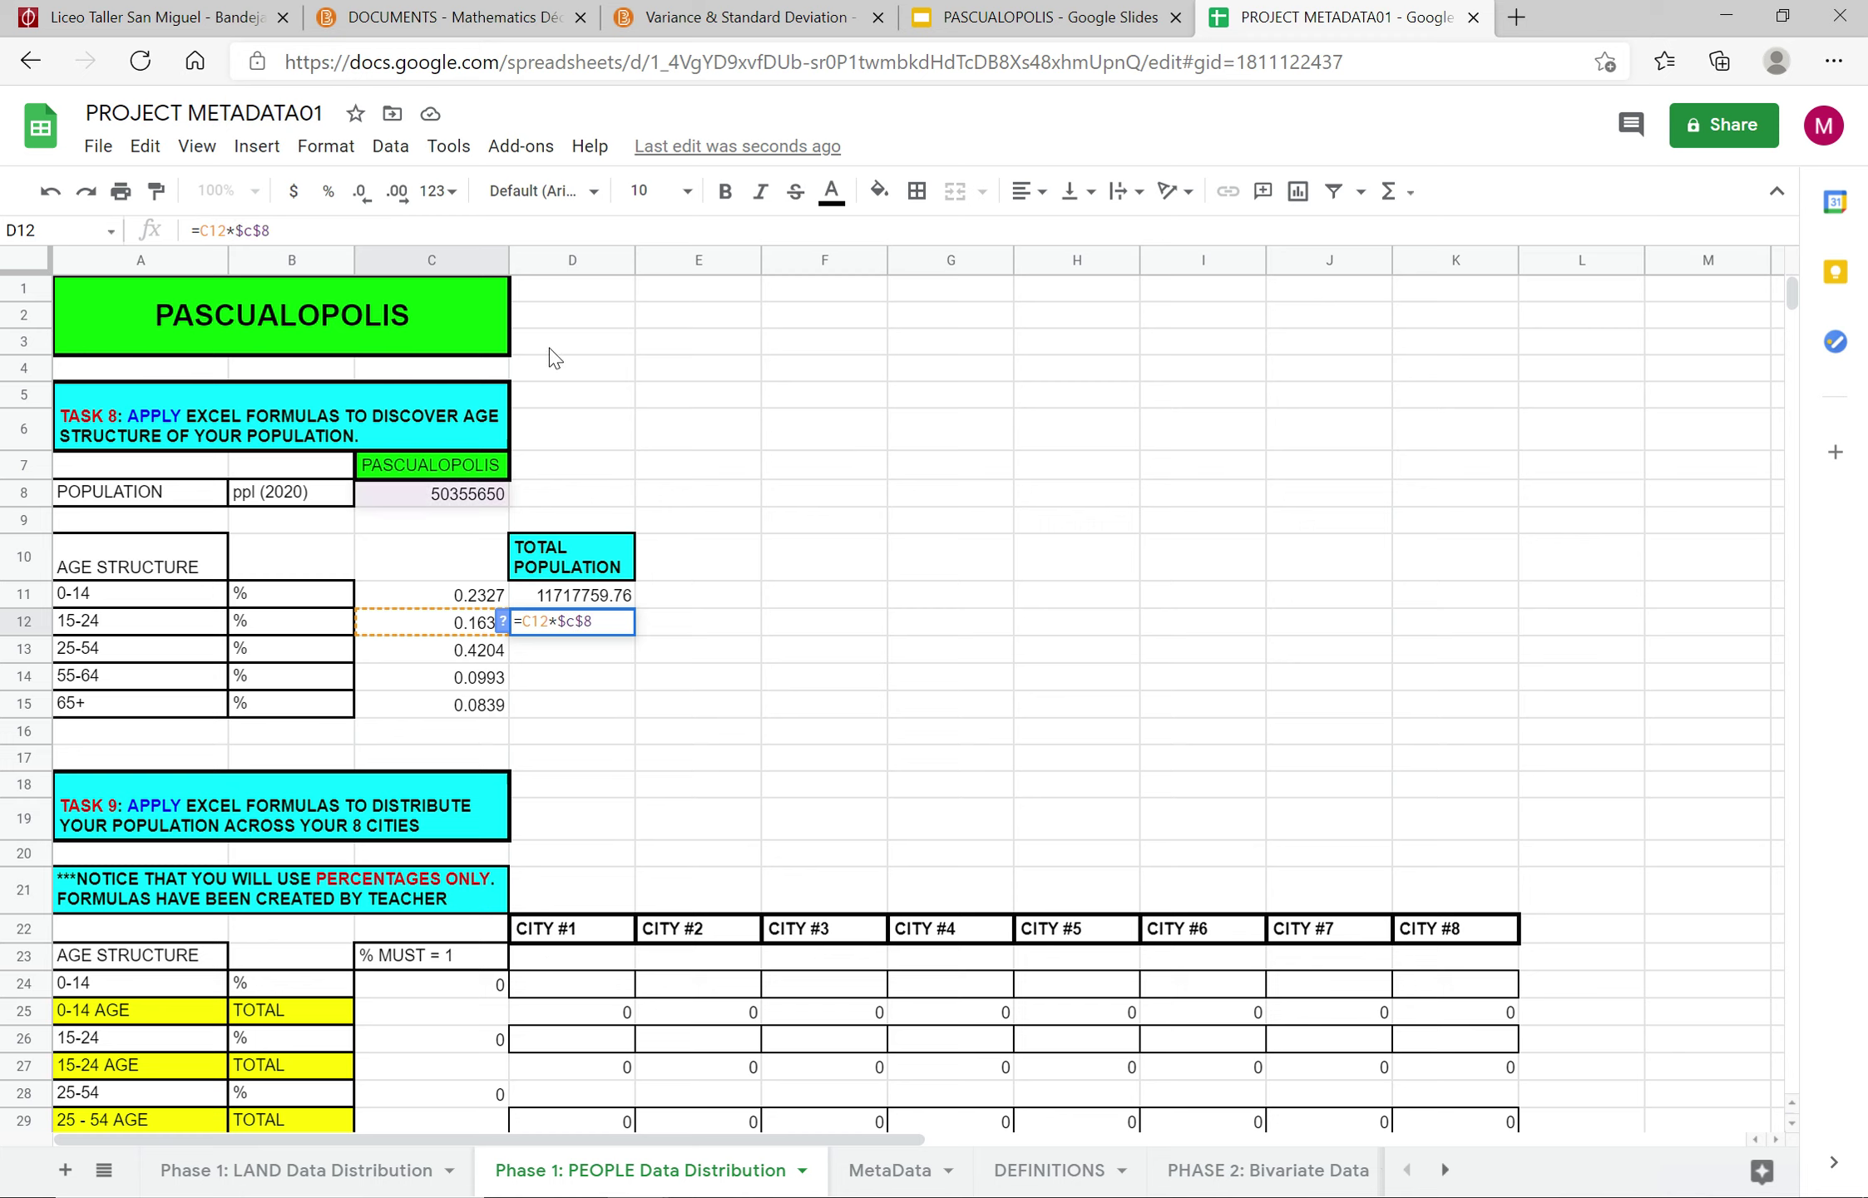
key("Return")
left_click(567, 622)
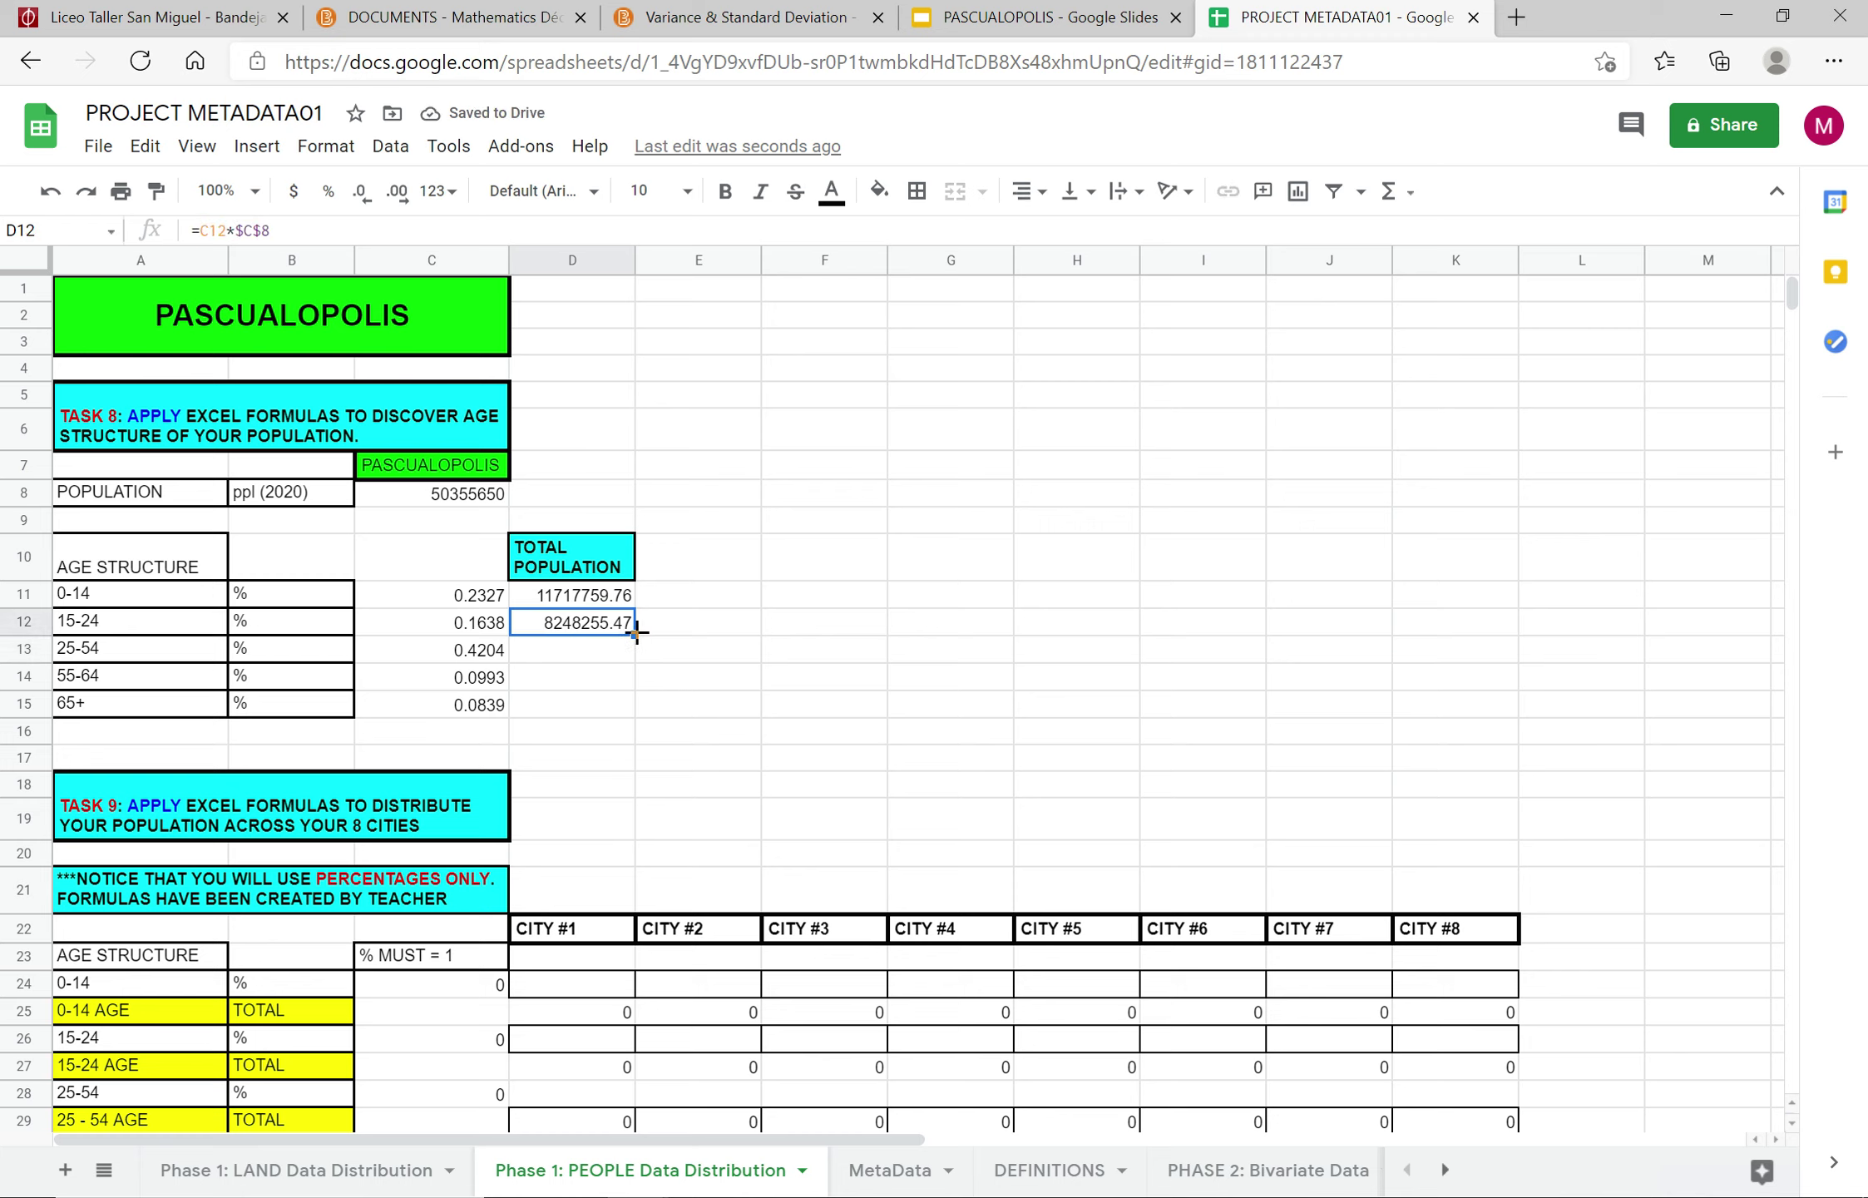
left_click_drag(634, 633, 880, 646)
left_click(877, 647)
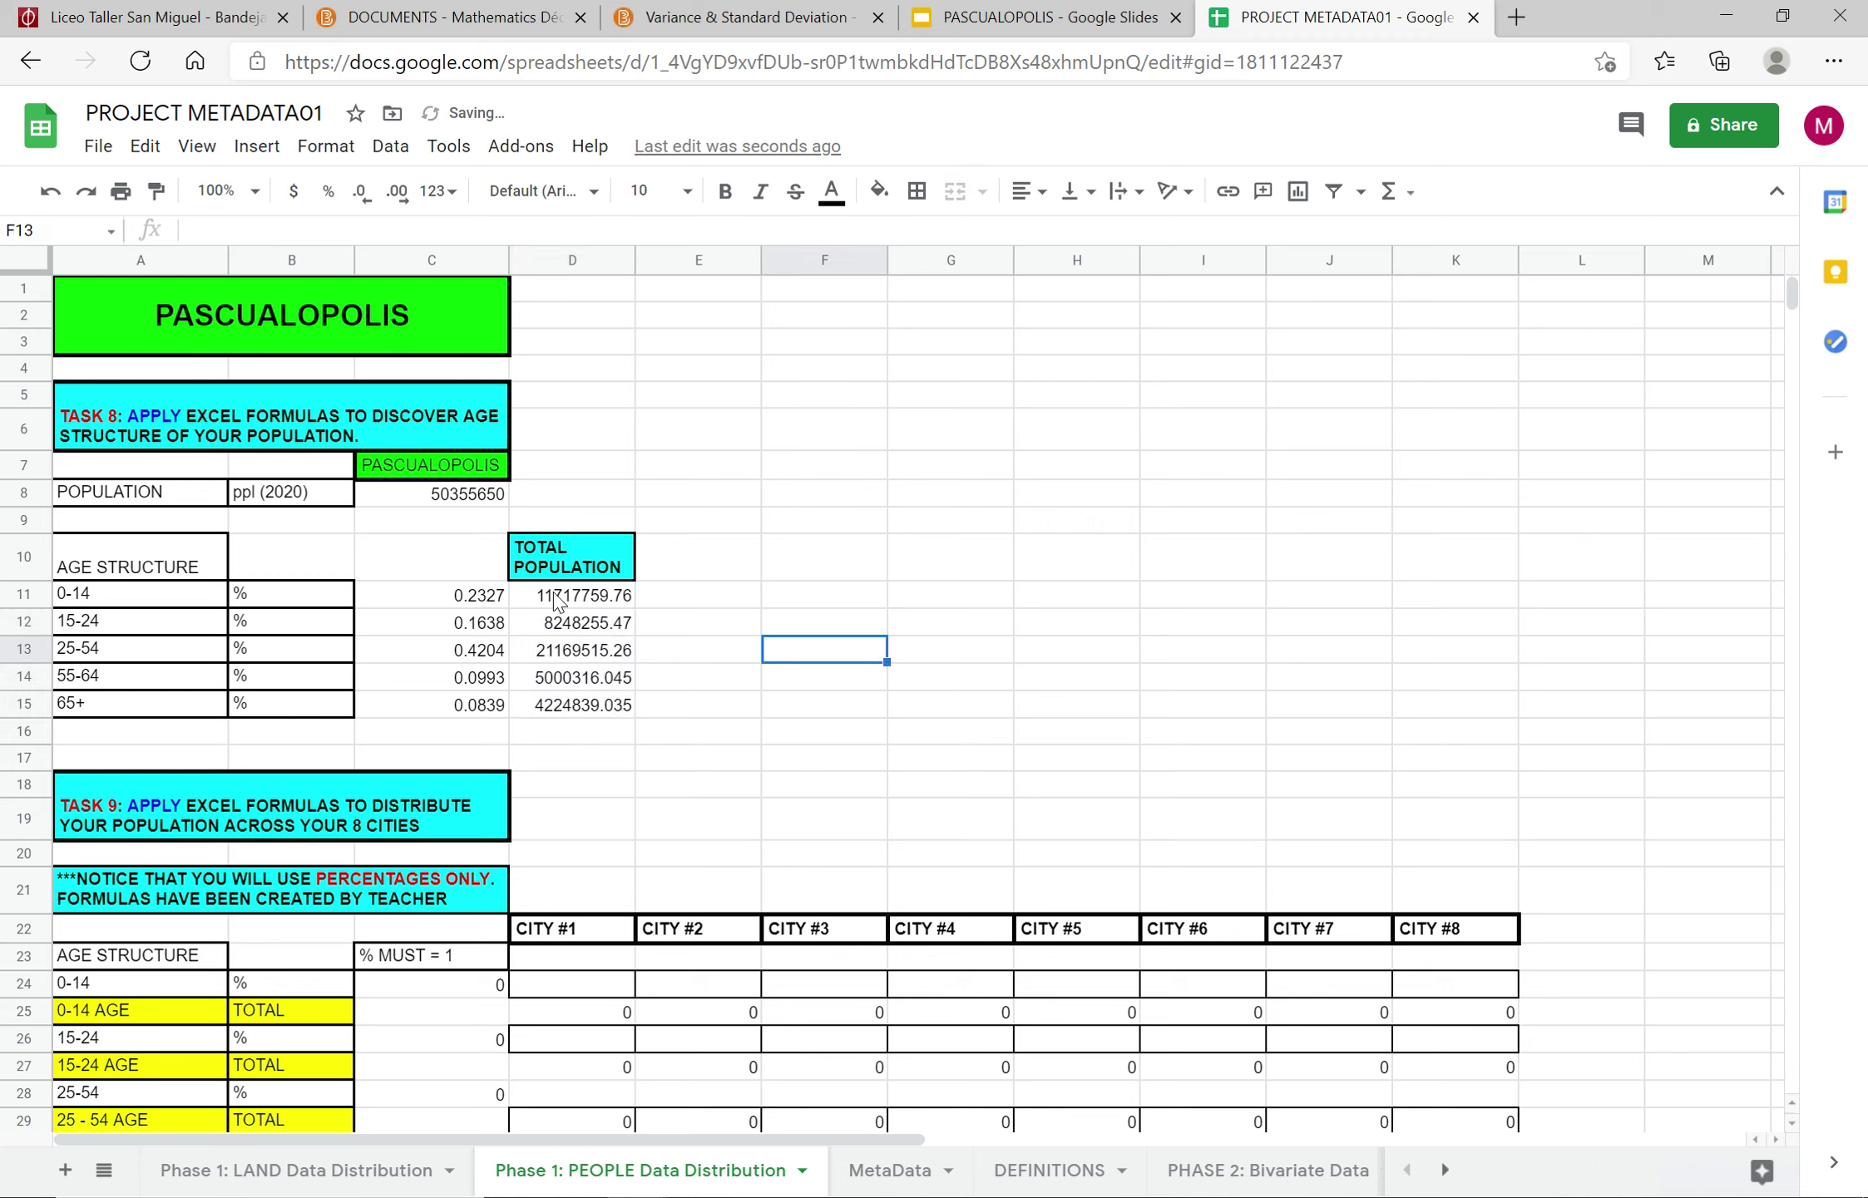
Step: Round the five age-group totals to whole numbers by decreasing decimals twice
left_click(555, 598)
key("shift+Down")
key("shift+Down")
key("shift+Down")
key("shift+Down")
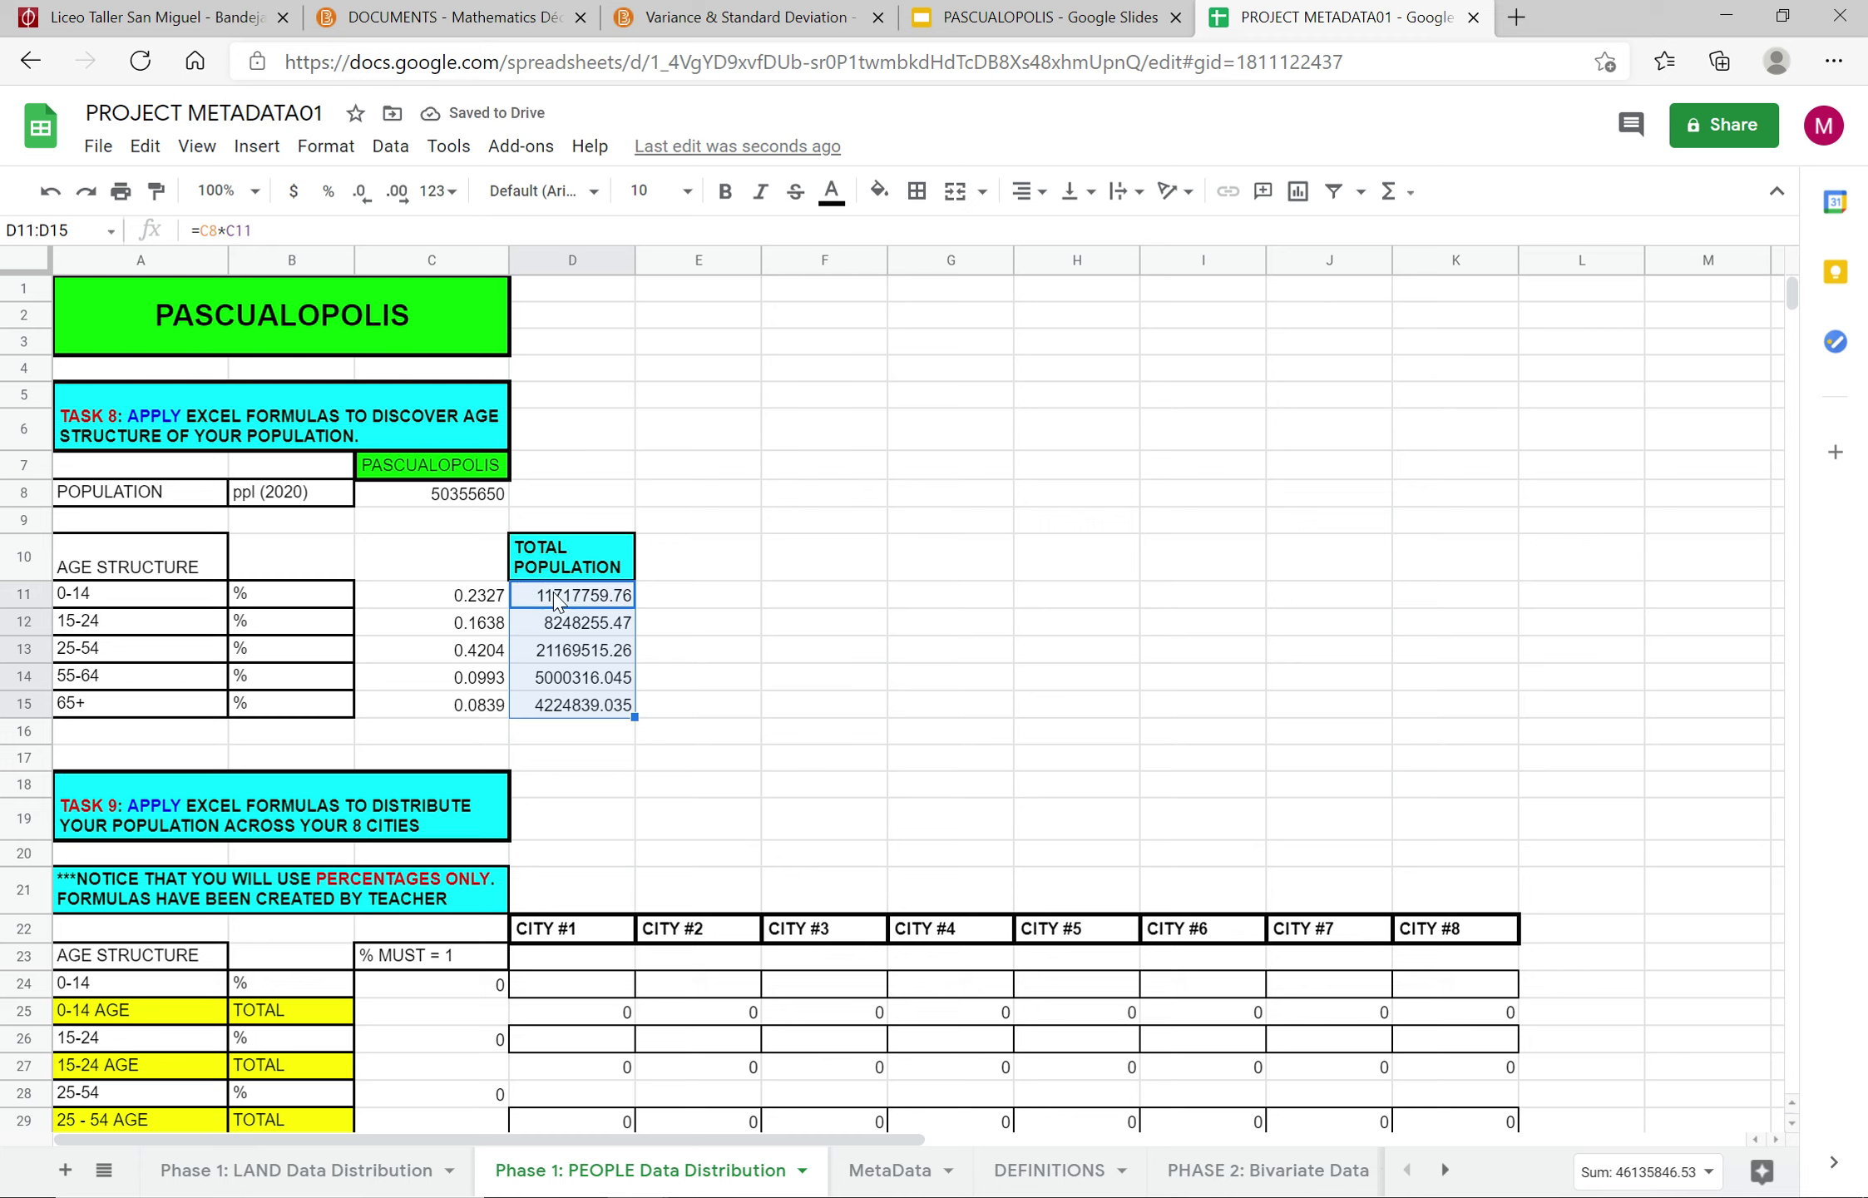
left_click(632, 626)
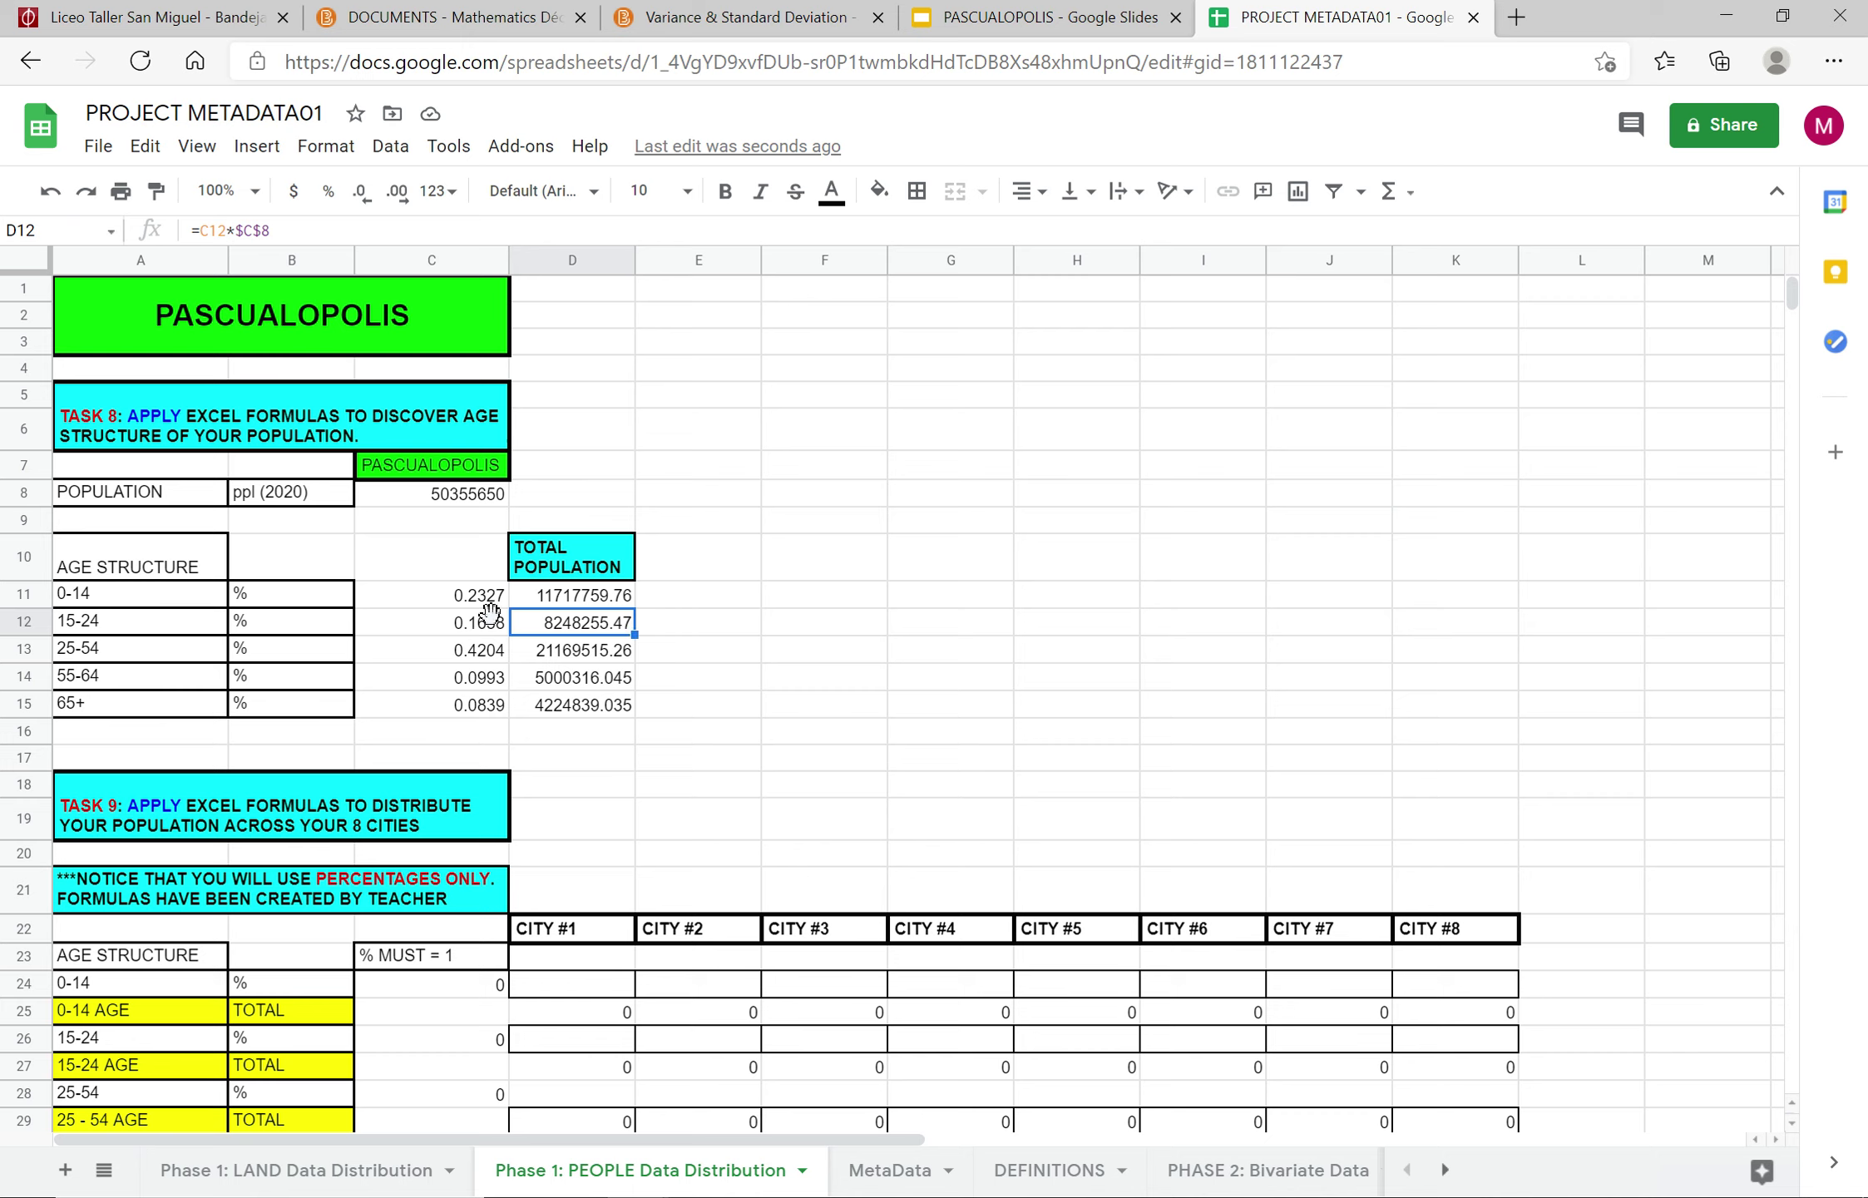
left_click(598, 600)
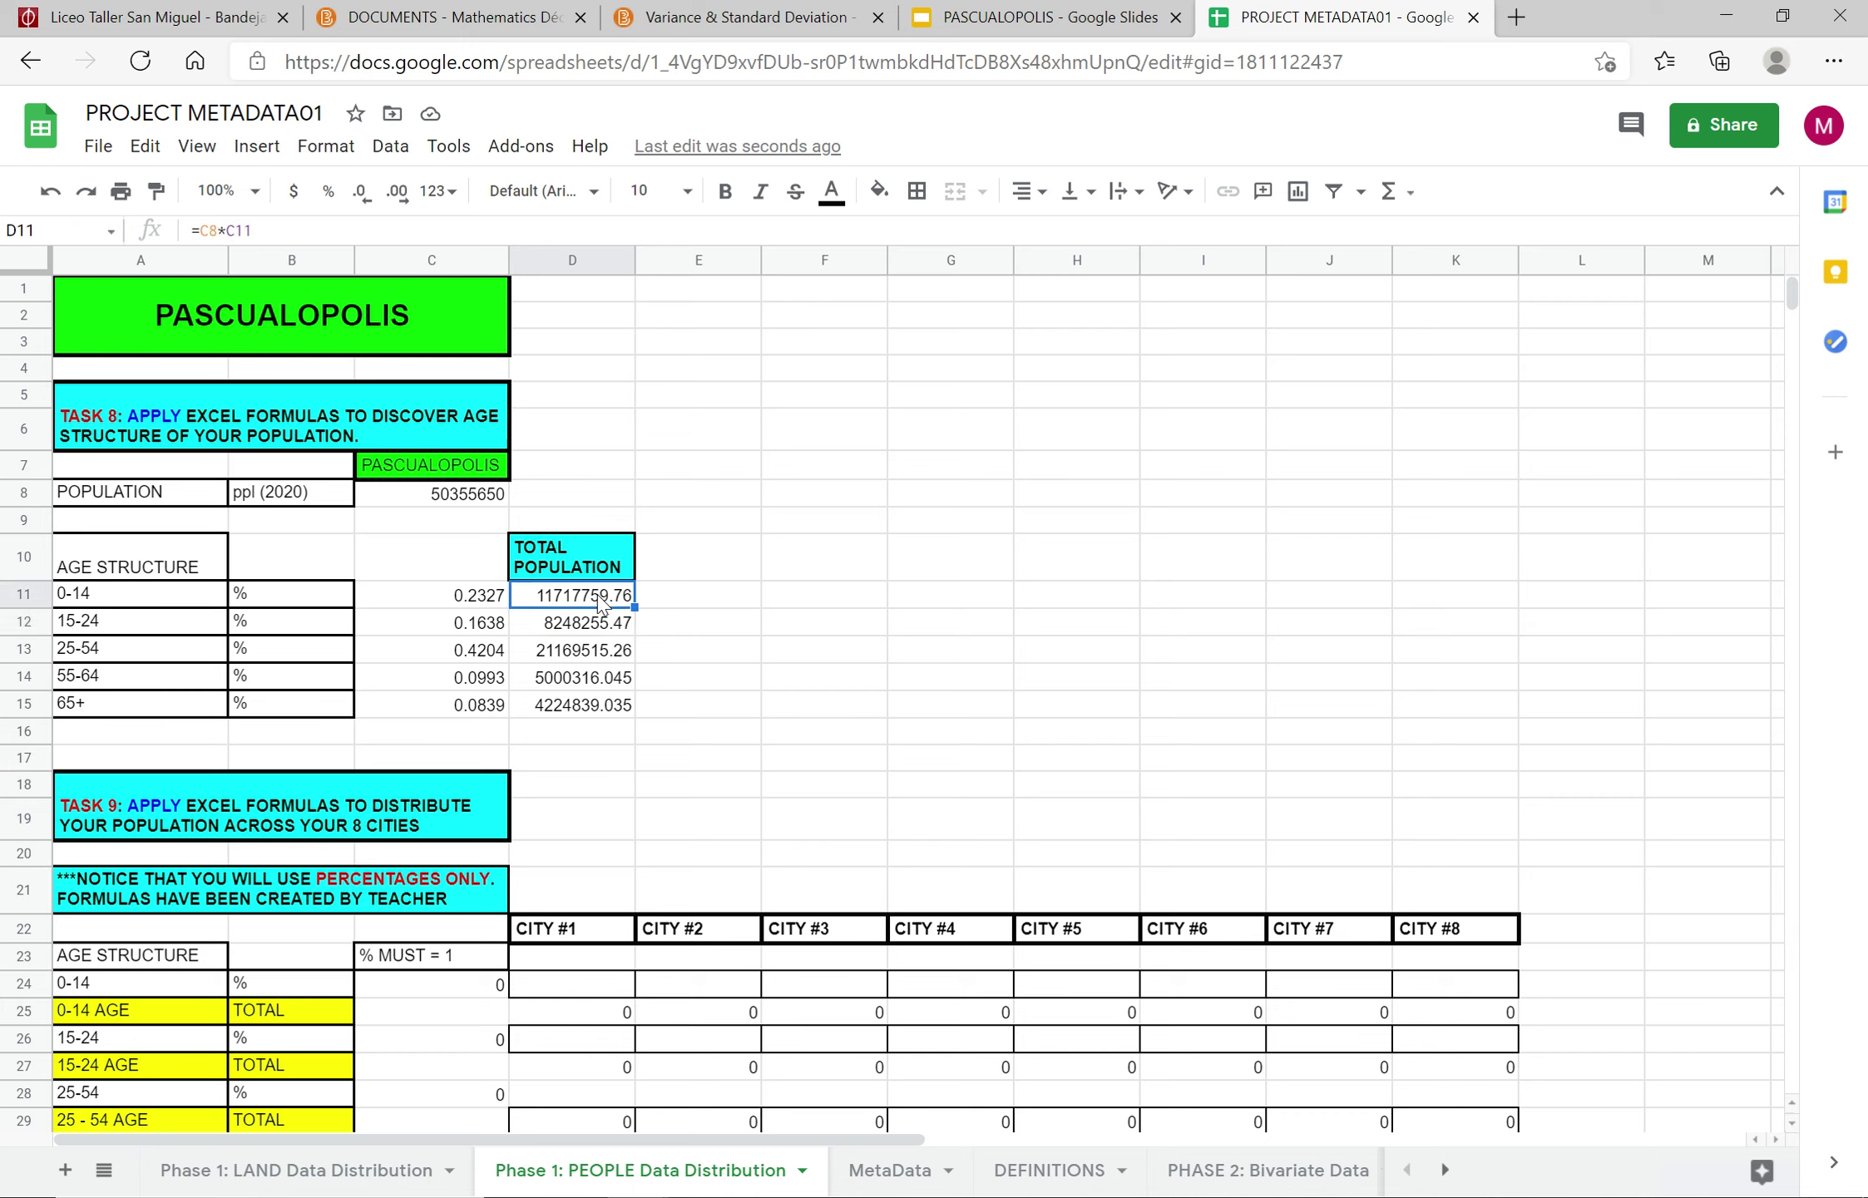
key("shift+Down")
key("shift+Down")
key("shift+Down")
key("shift+Down")
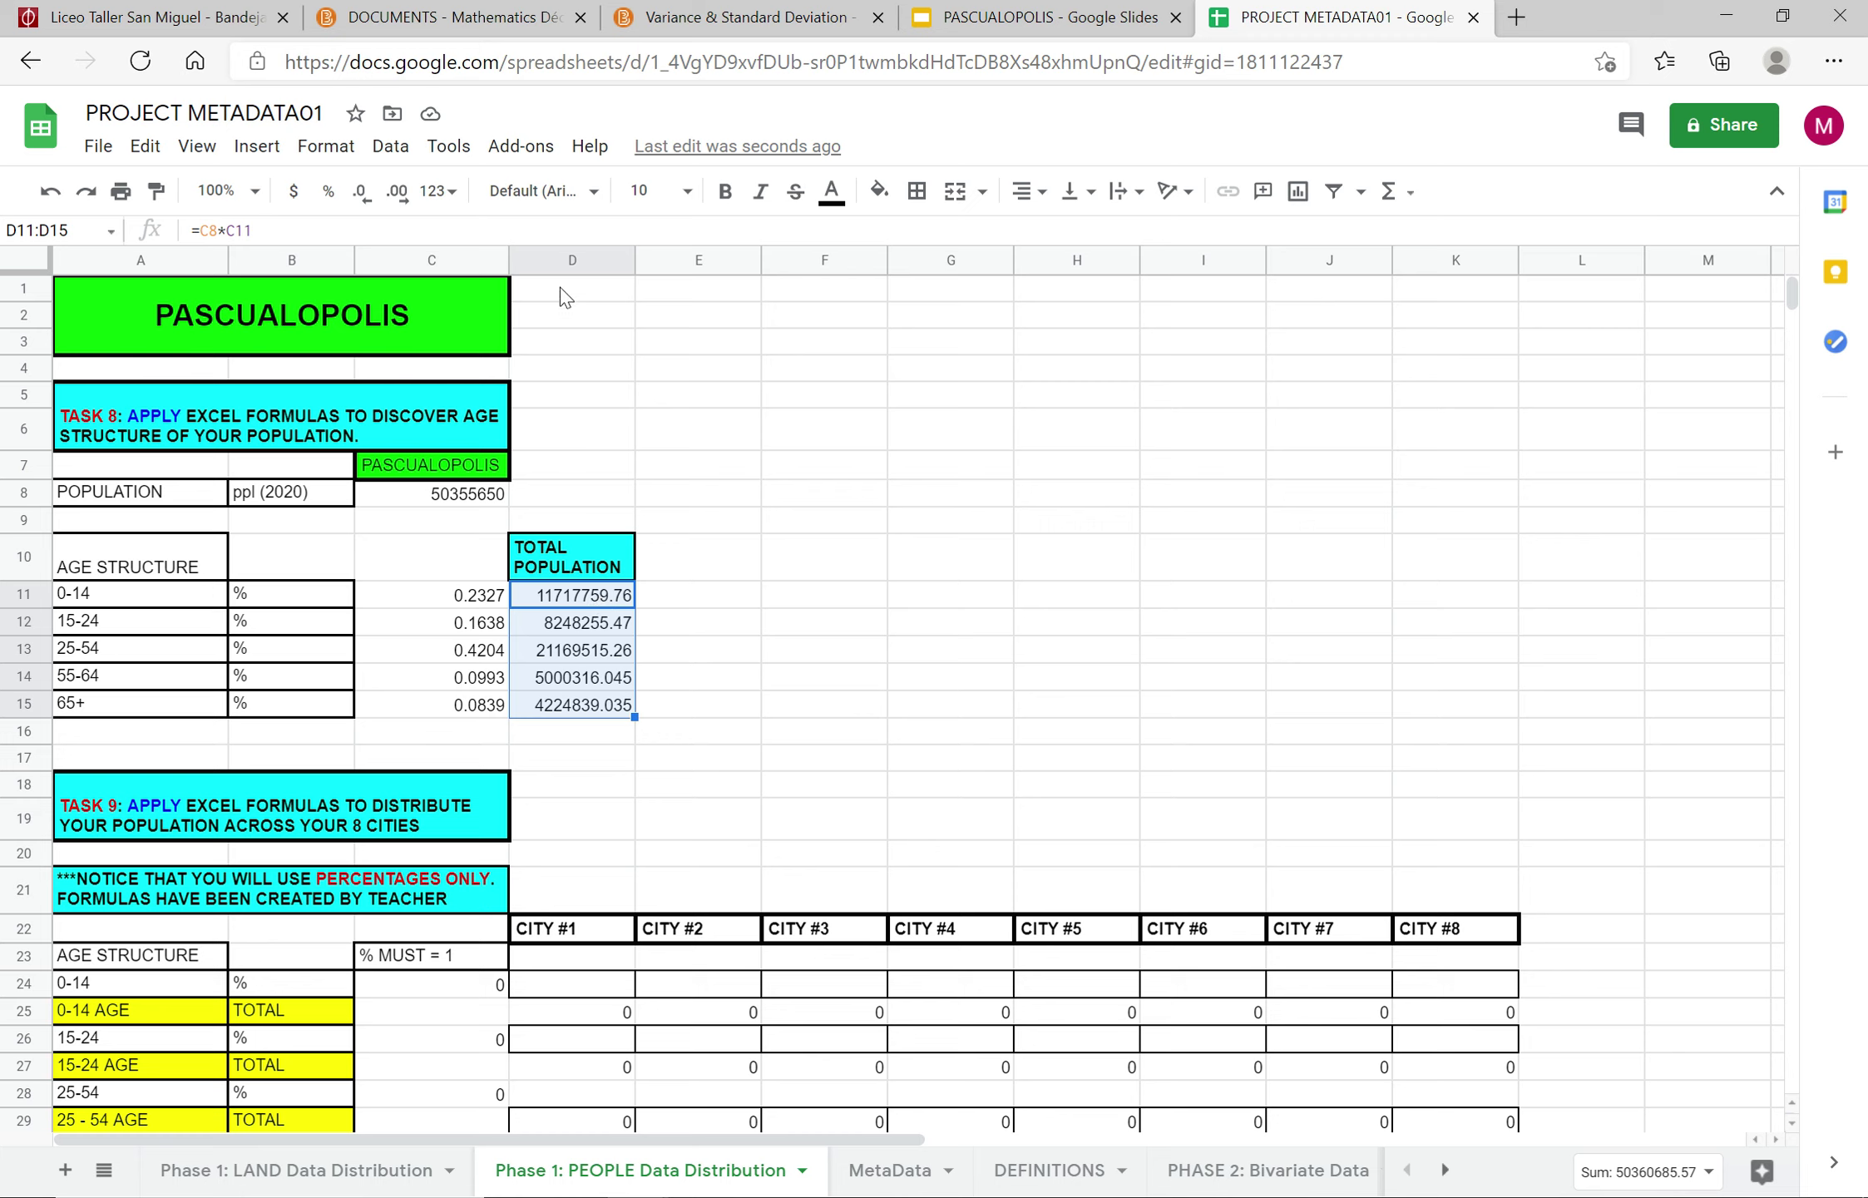
left_click(361, 193)
left_click(361, 192)
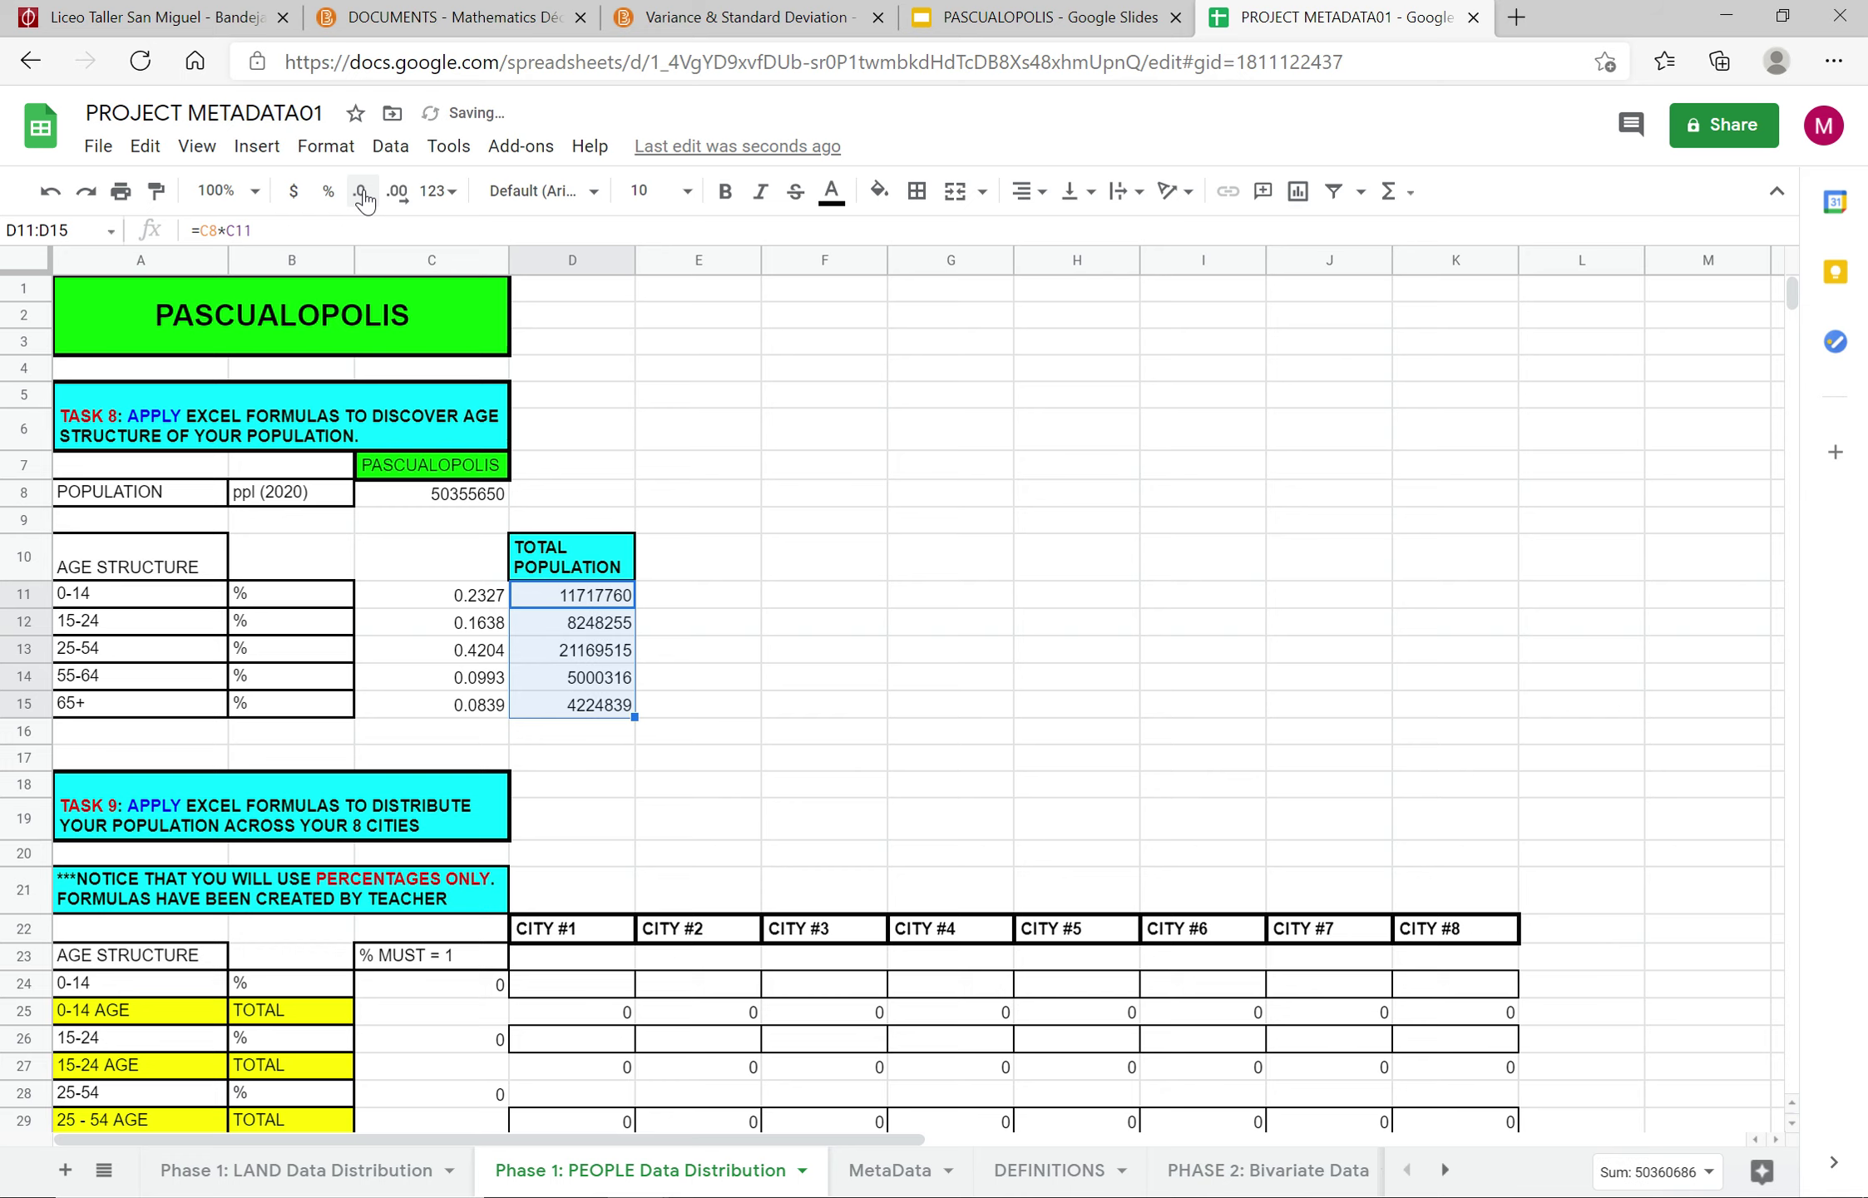
left_click(793, 574)
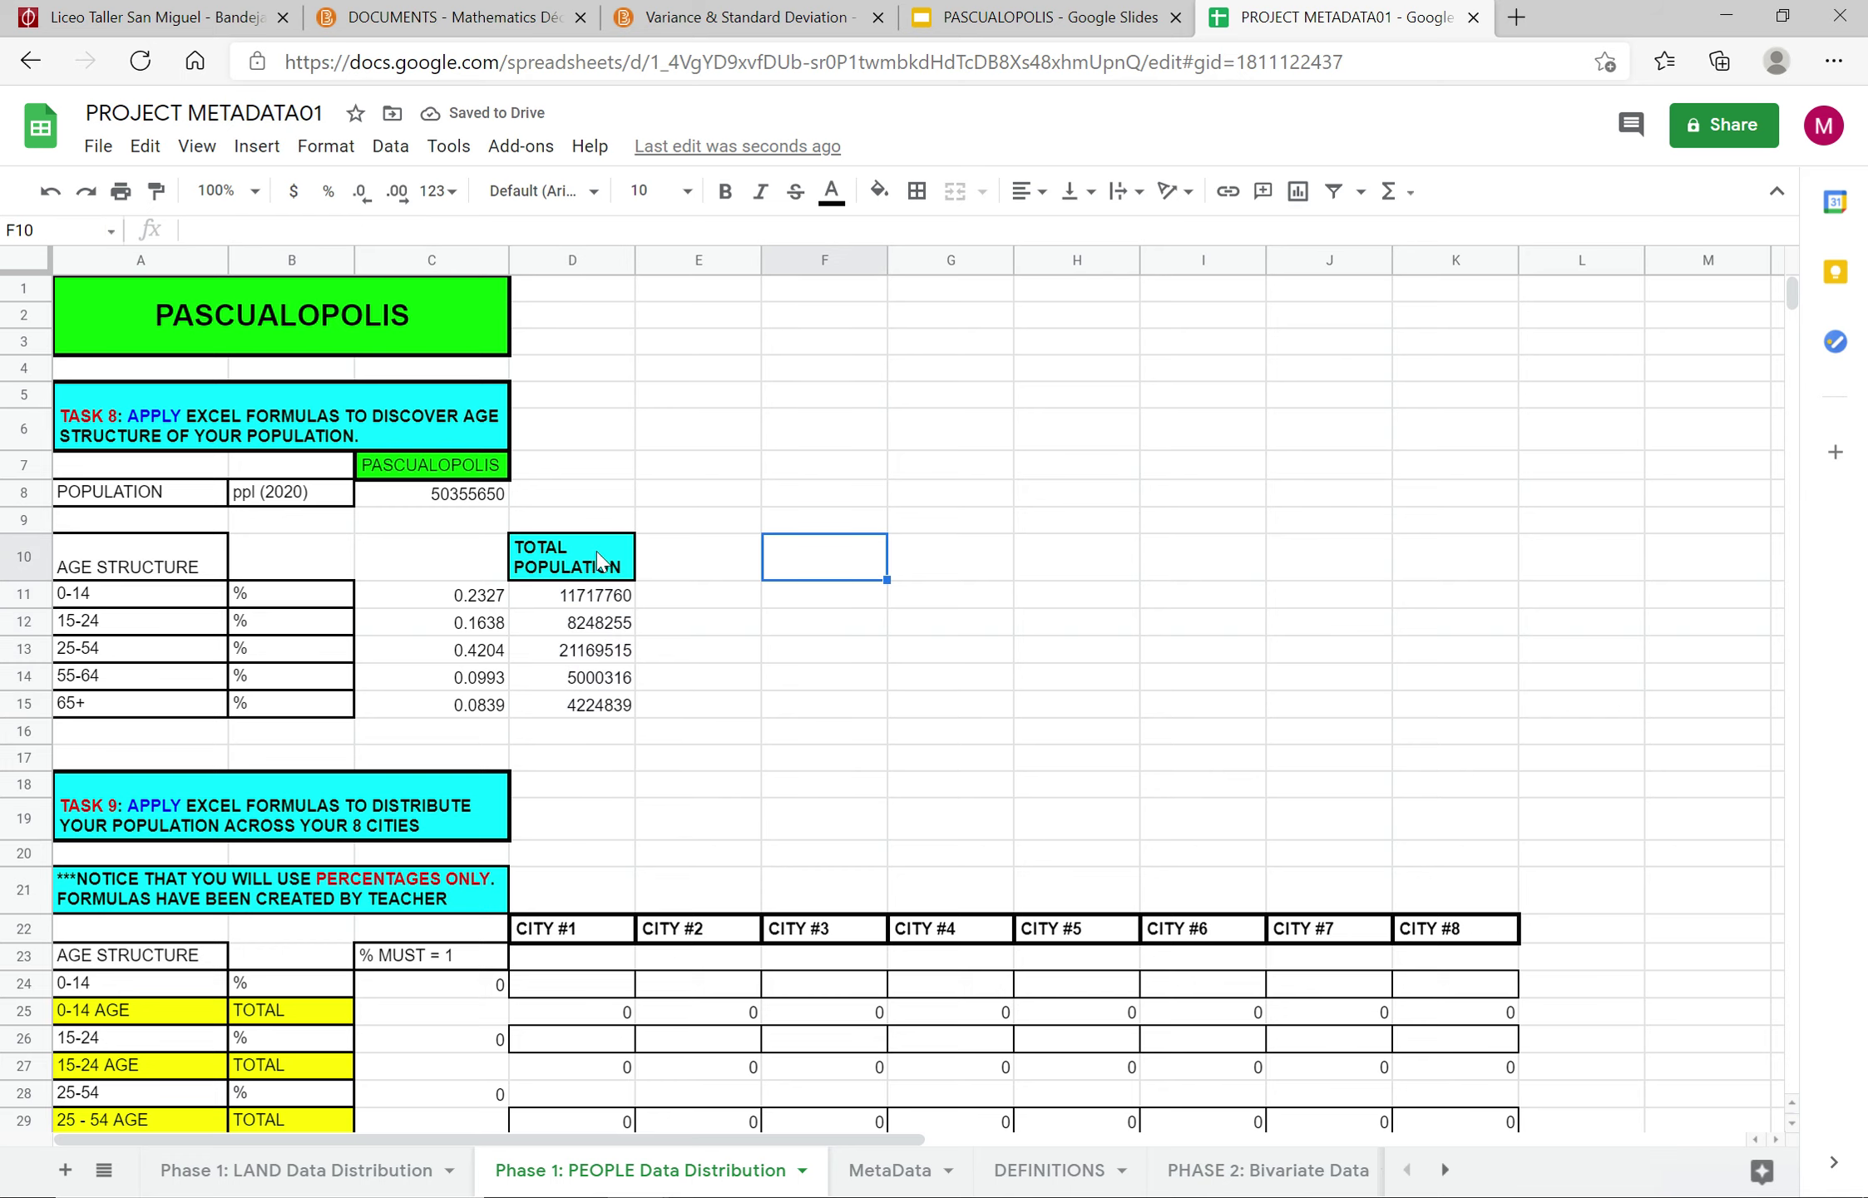
Step: Enter 0-14 shares of 0.12, 0.2, 0.3 and 0.12 for Cities #1–#4
scroll(778, 689, "down", 3)
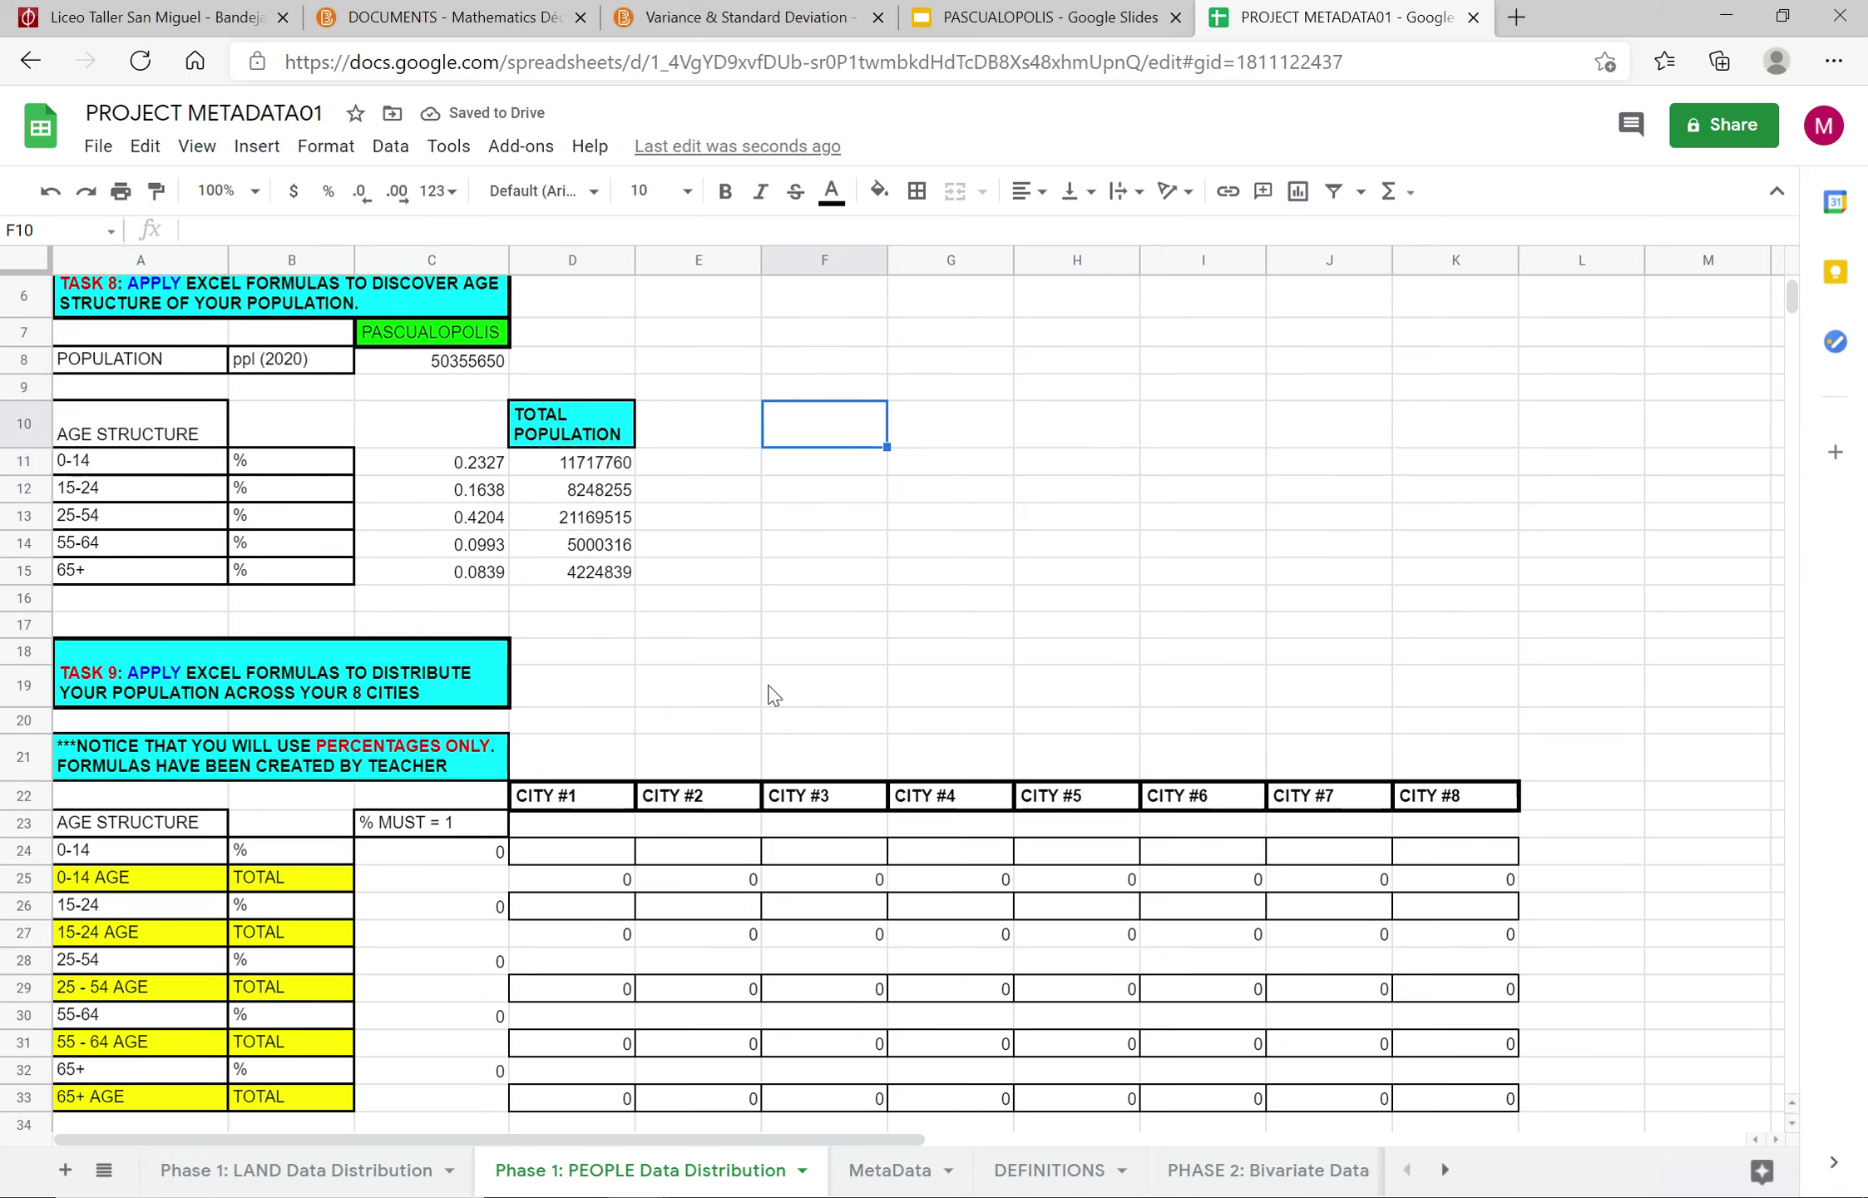
left_click(345, 877)
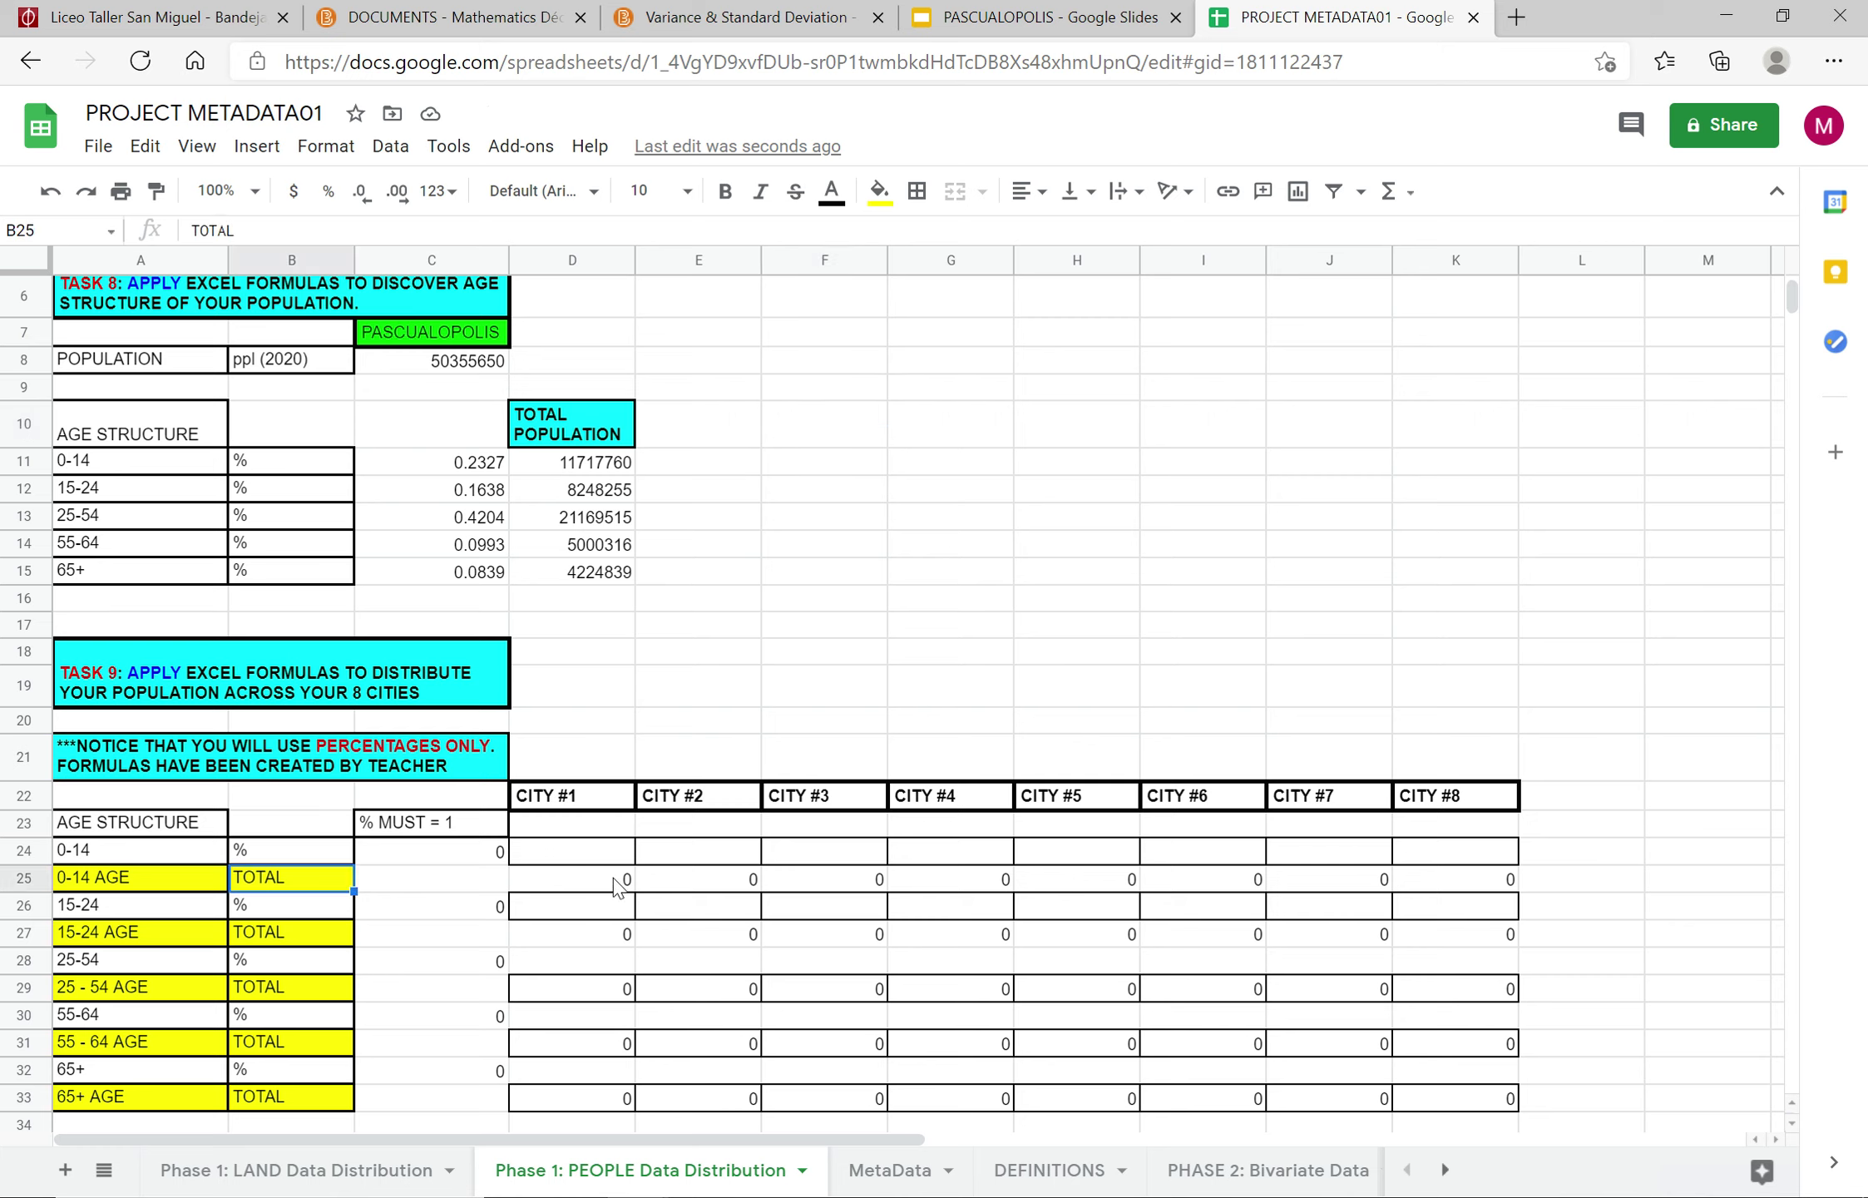
left_click(587, 857)
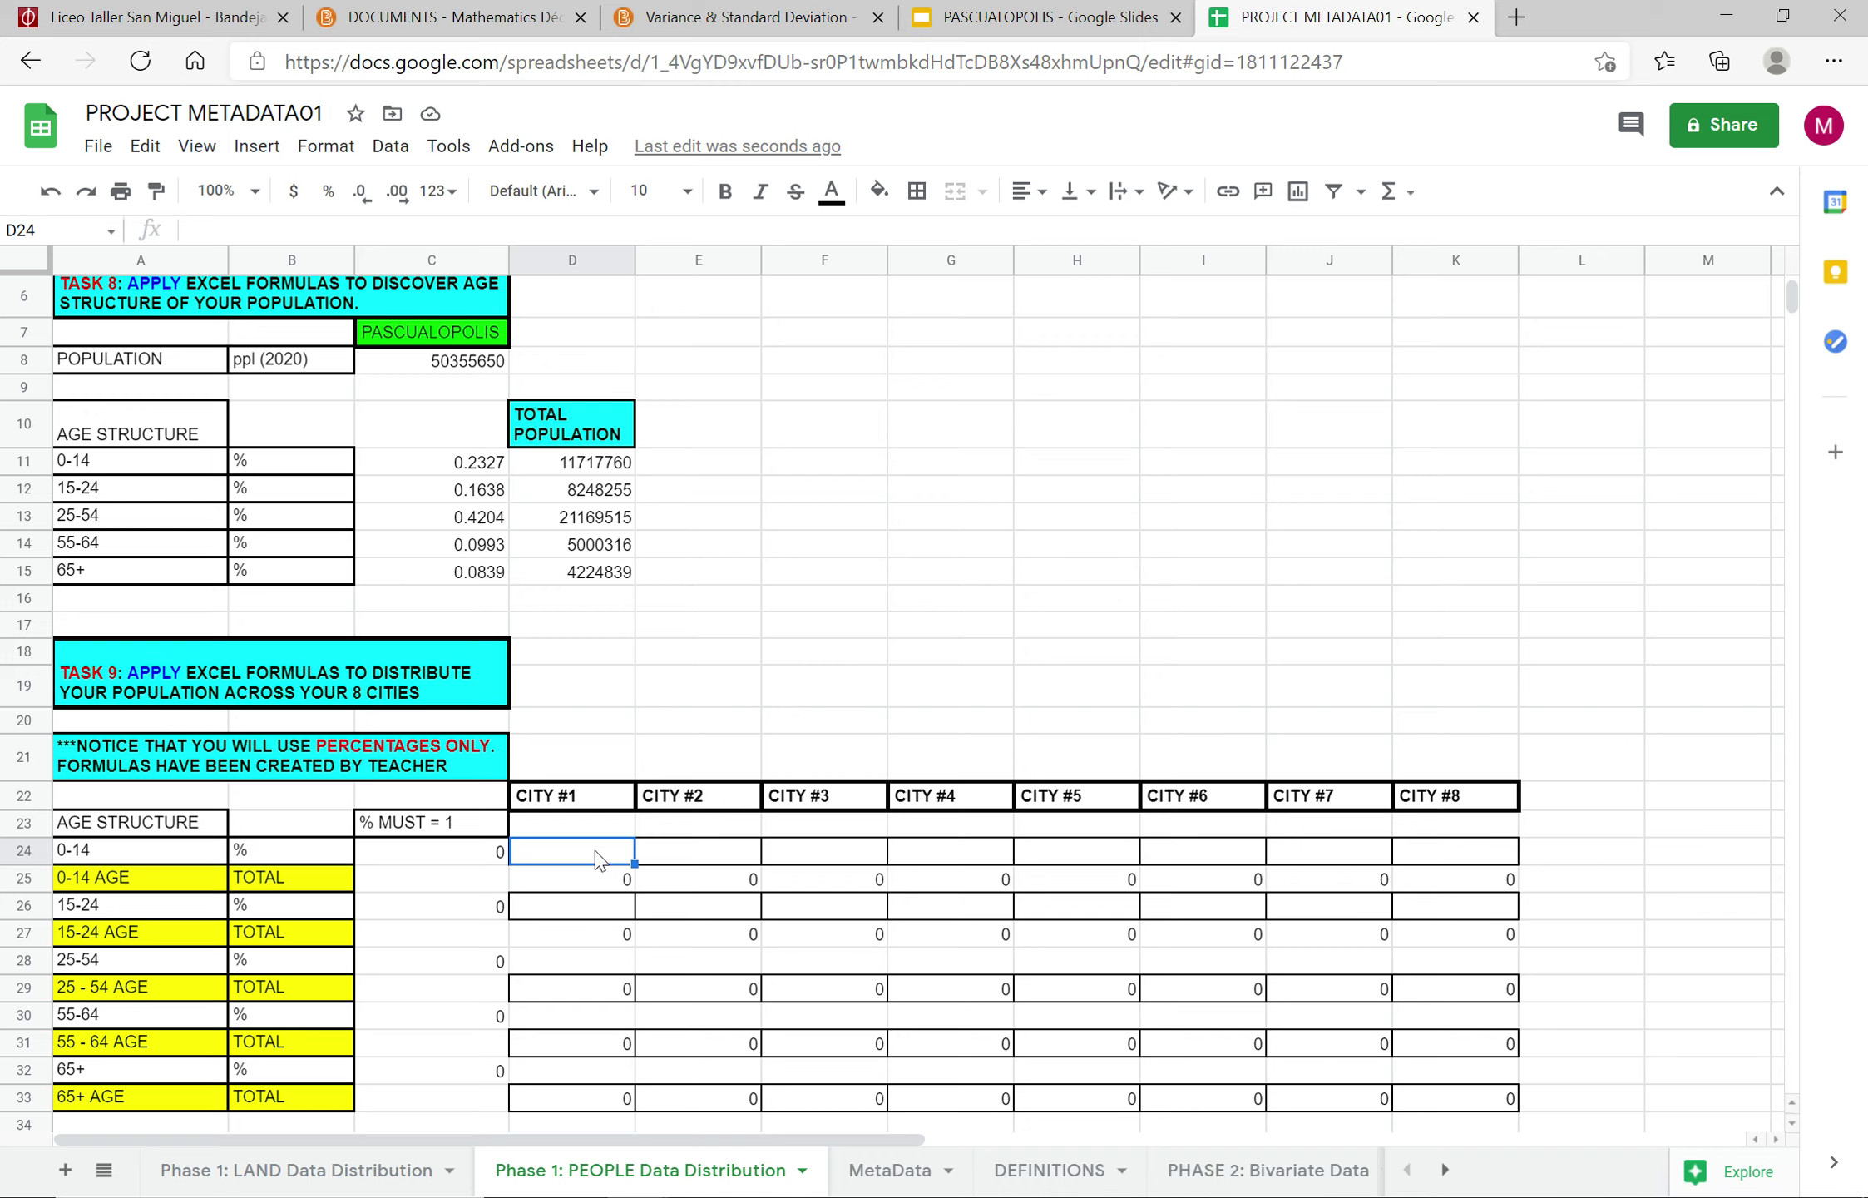
type("0.12")
key("Tab")
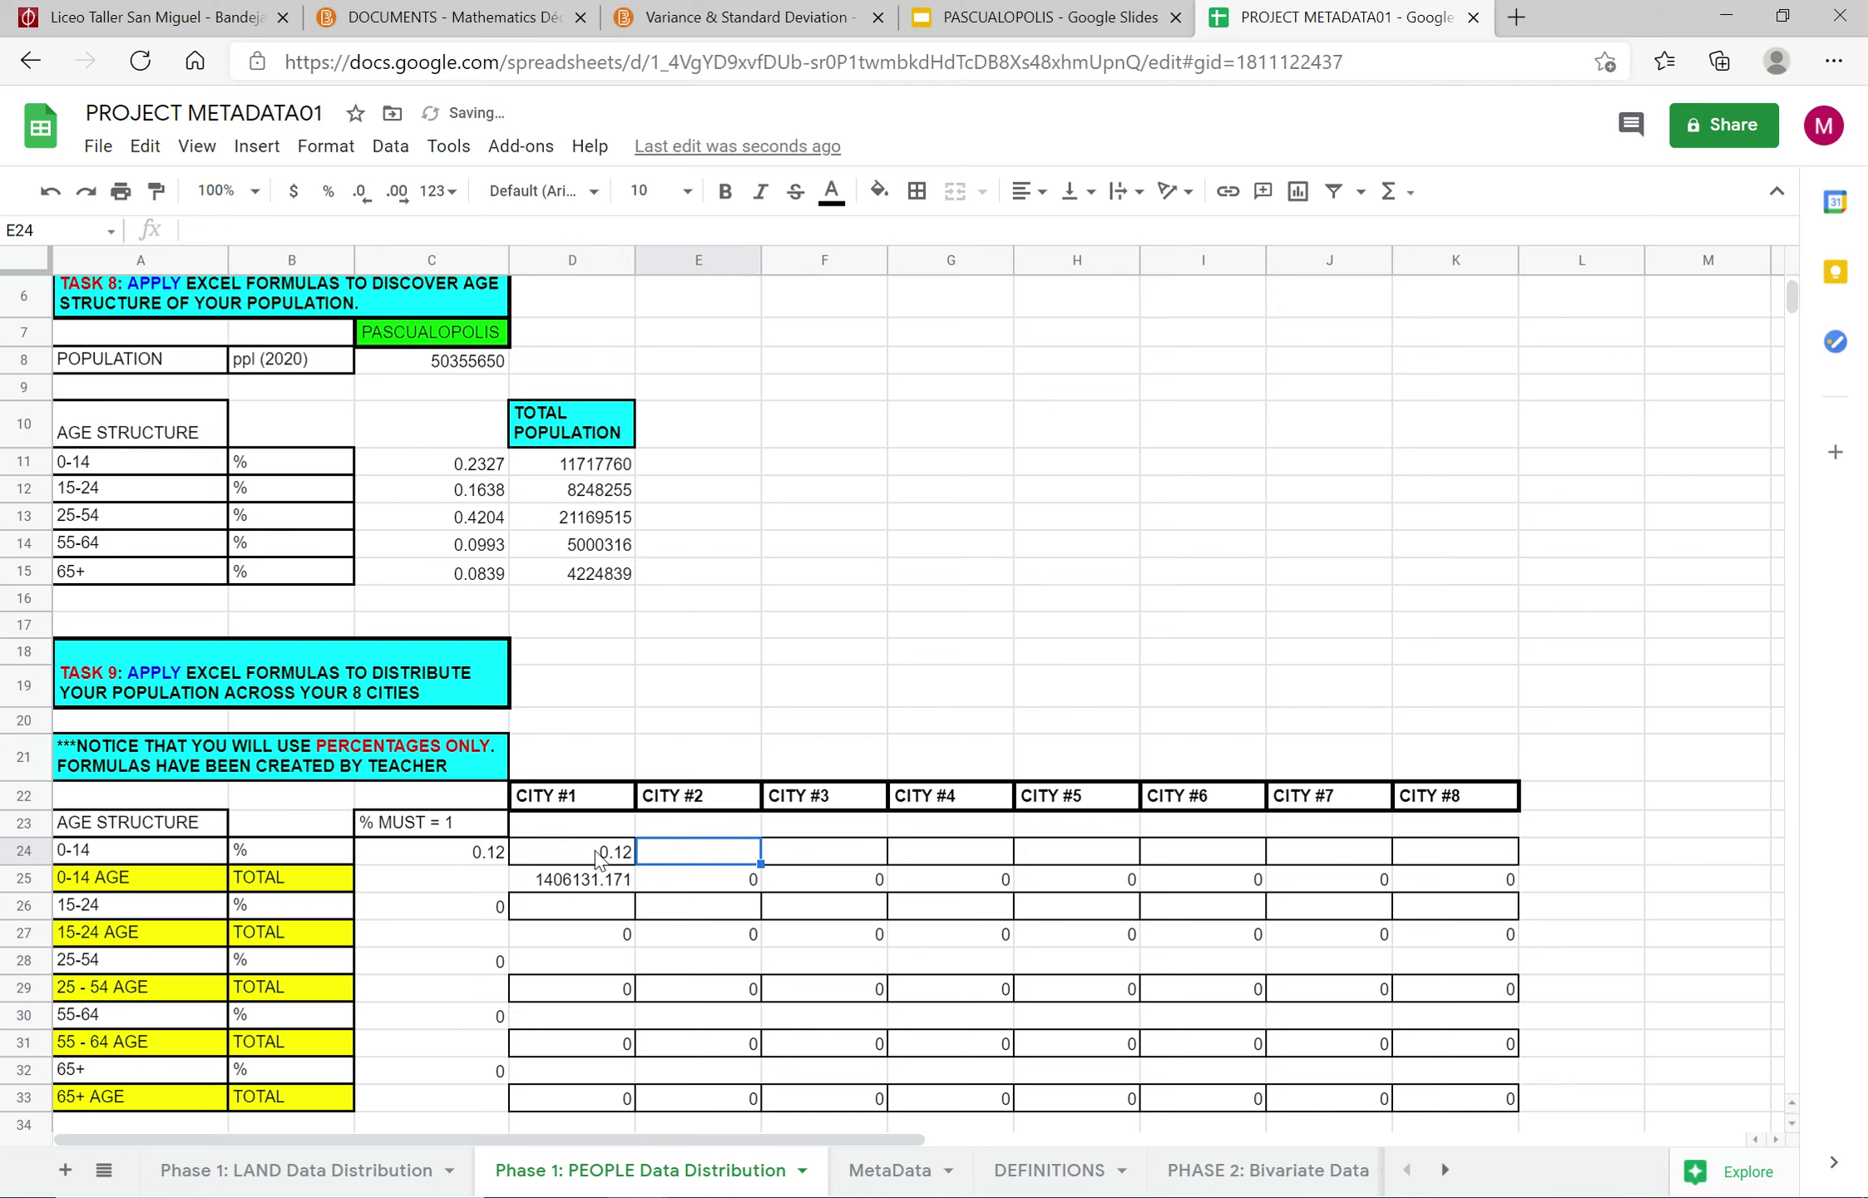
type("0.2")
key("Tab")
type("0")
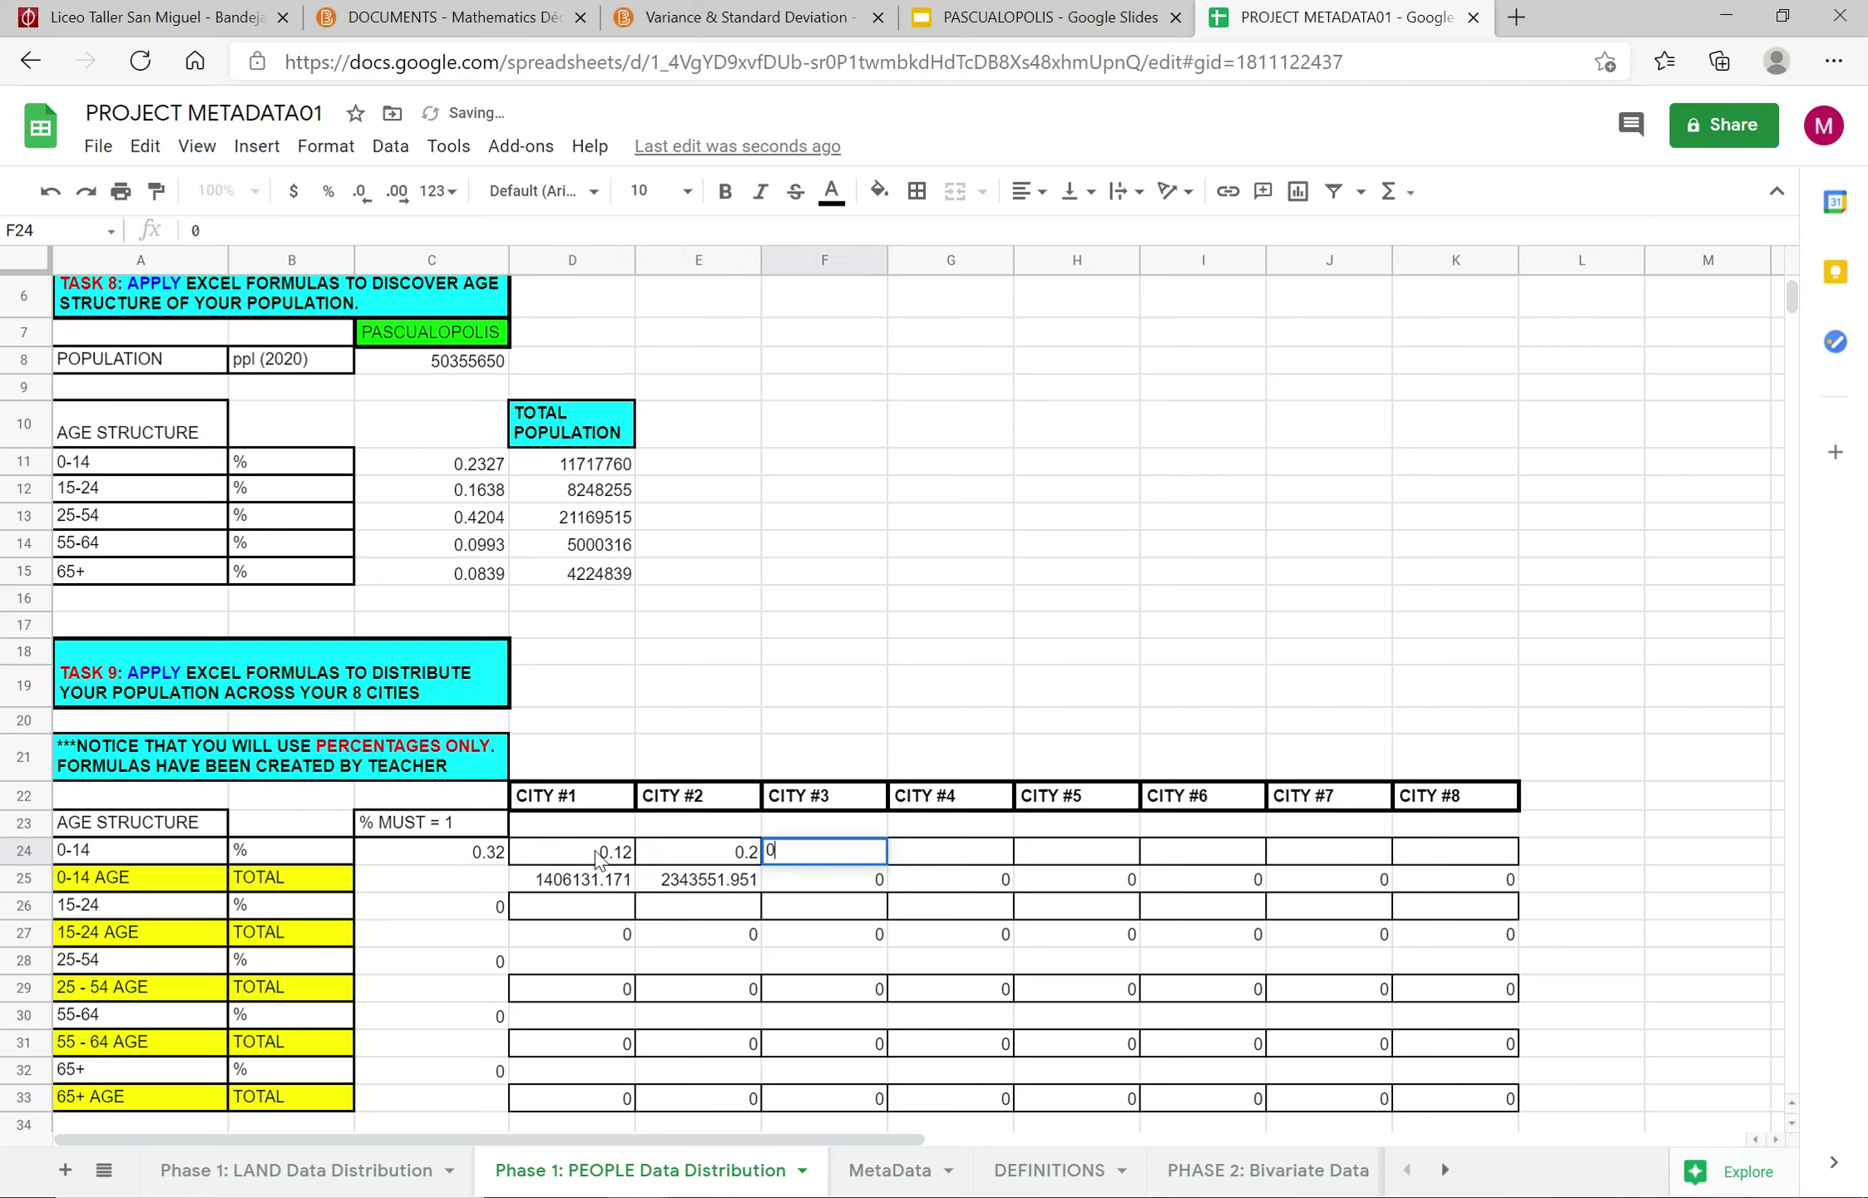
type(".3")
key("Tab")
type("0.12")
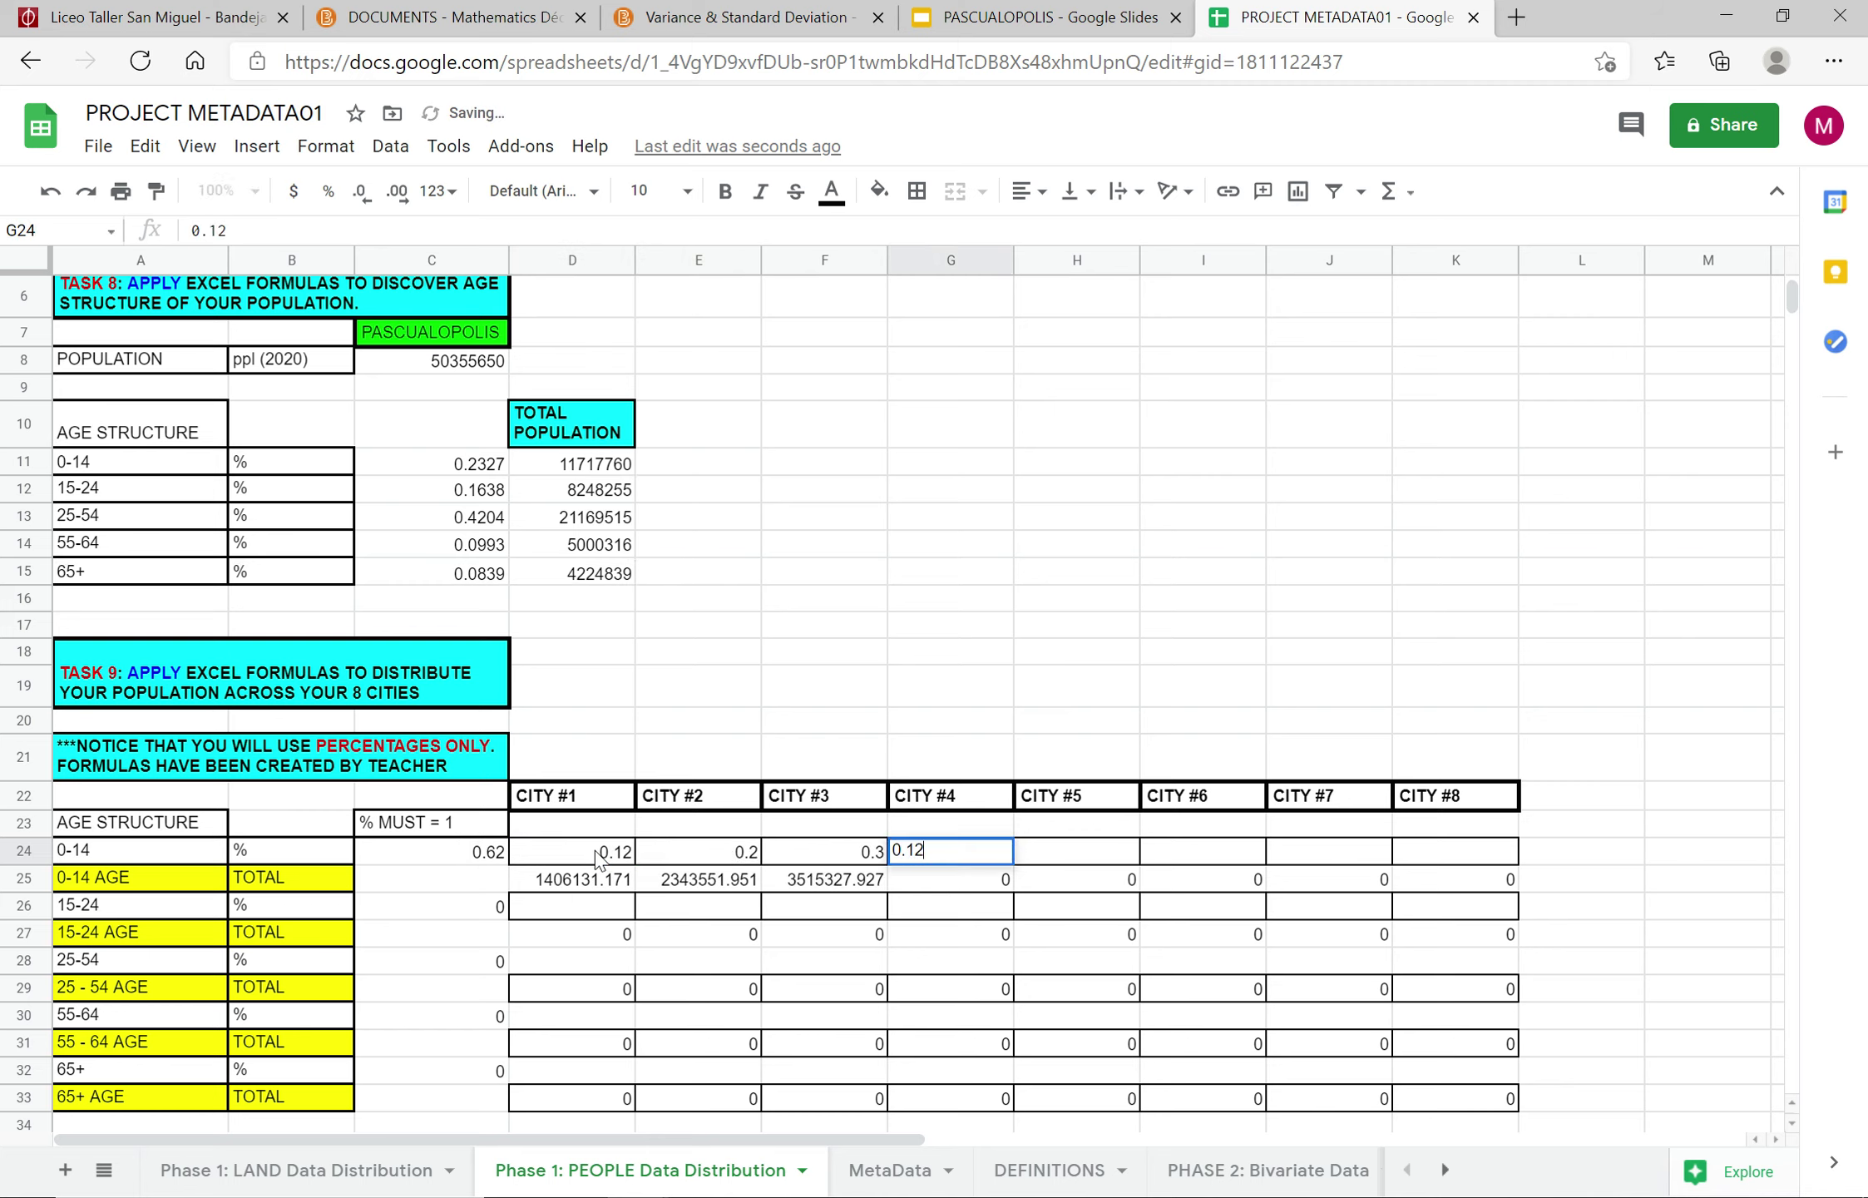
key("Tab")
Step: Enter 0.08, 0.08, 0.05 and 0.05 for Cities #5–#8 so the shares total 1
type("0.")
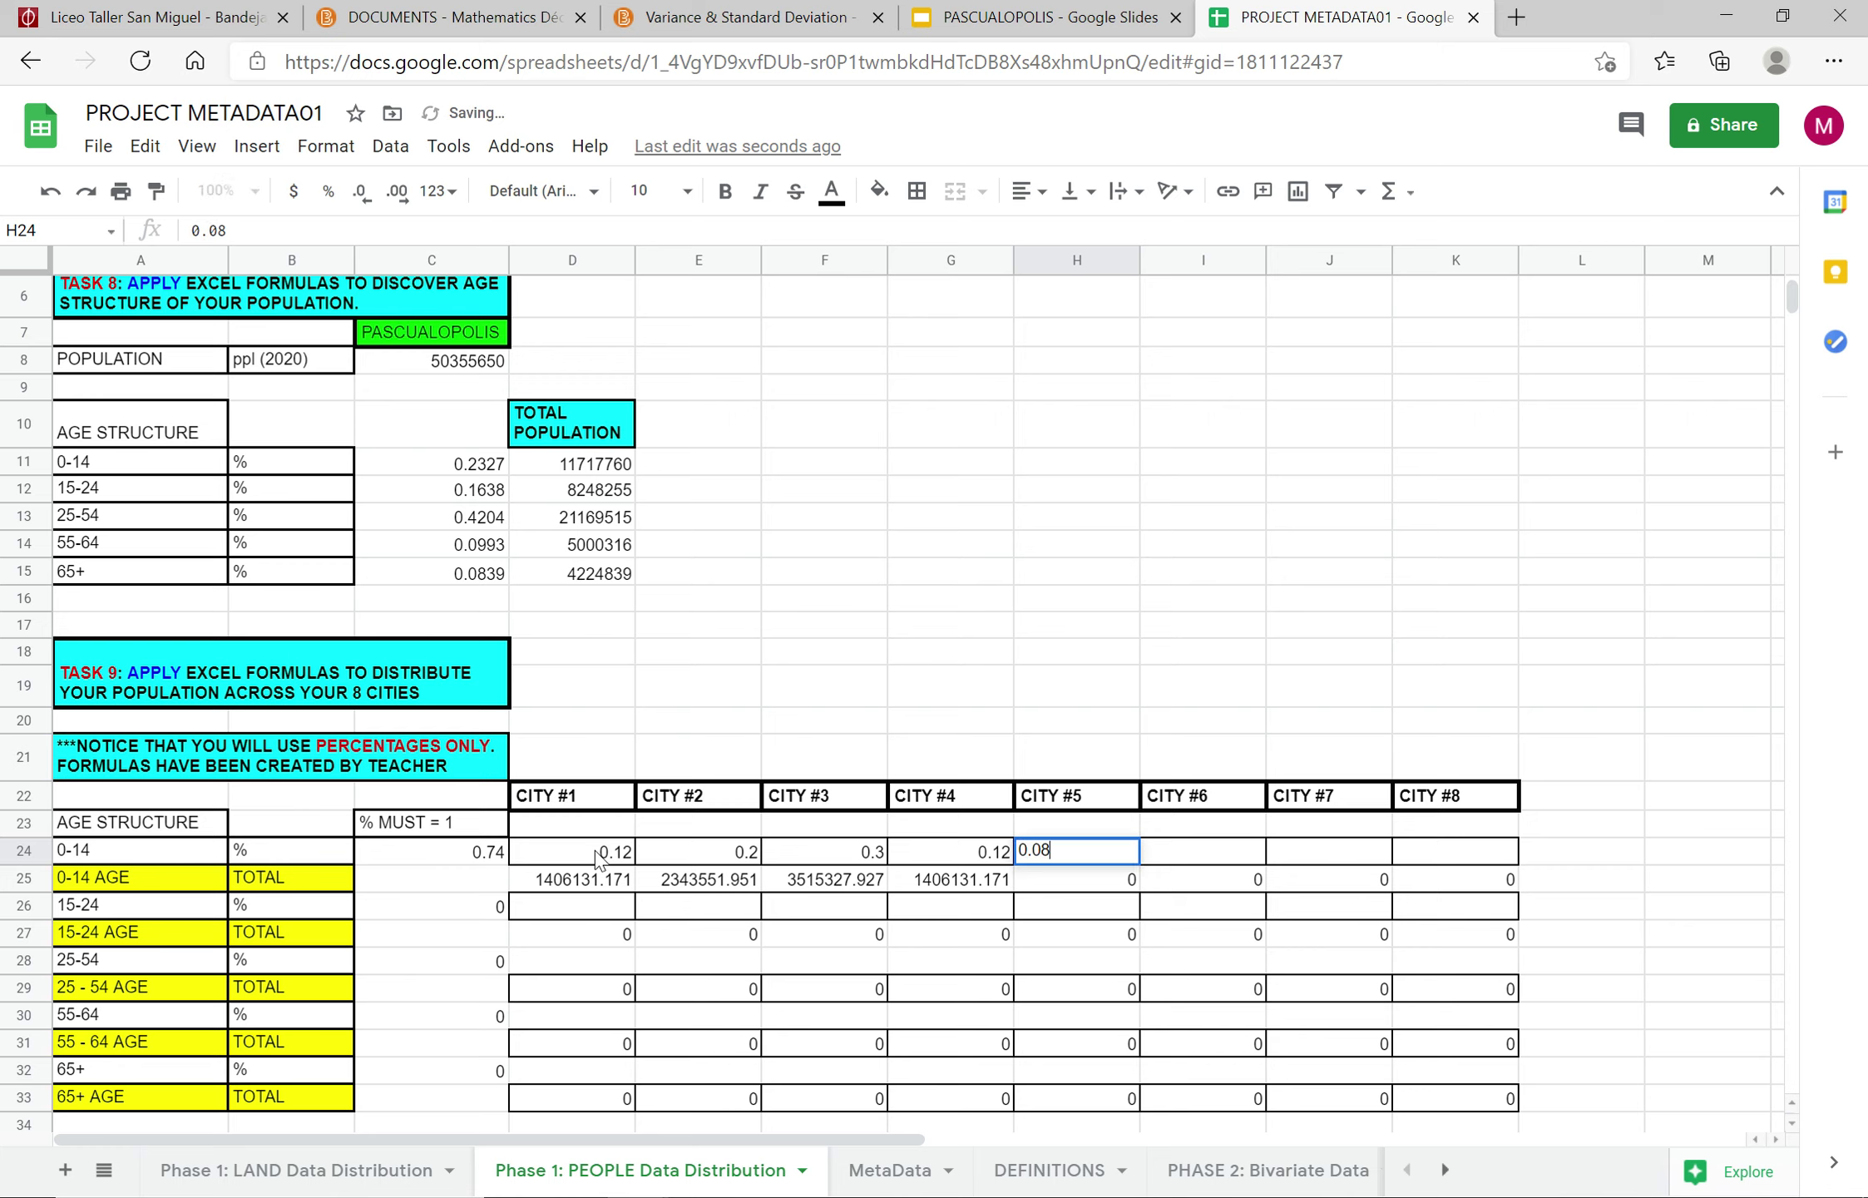
key("Tab")
type("0")
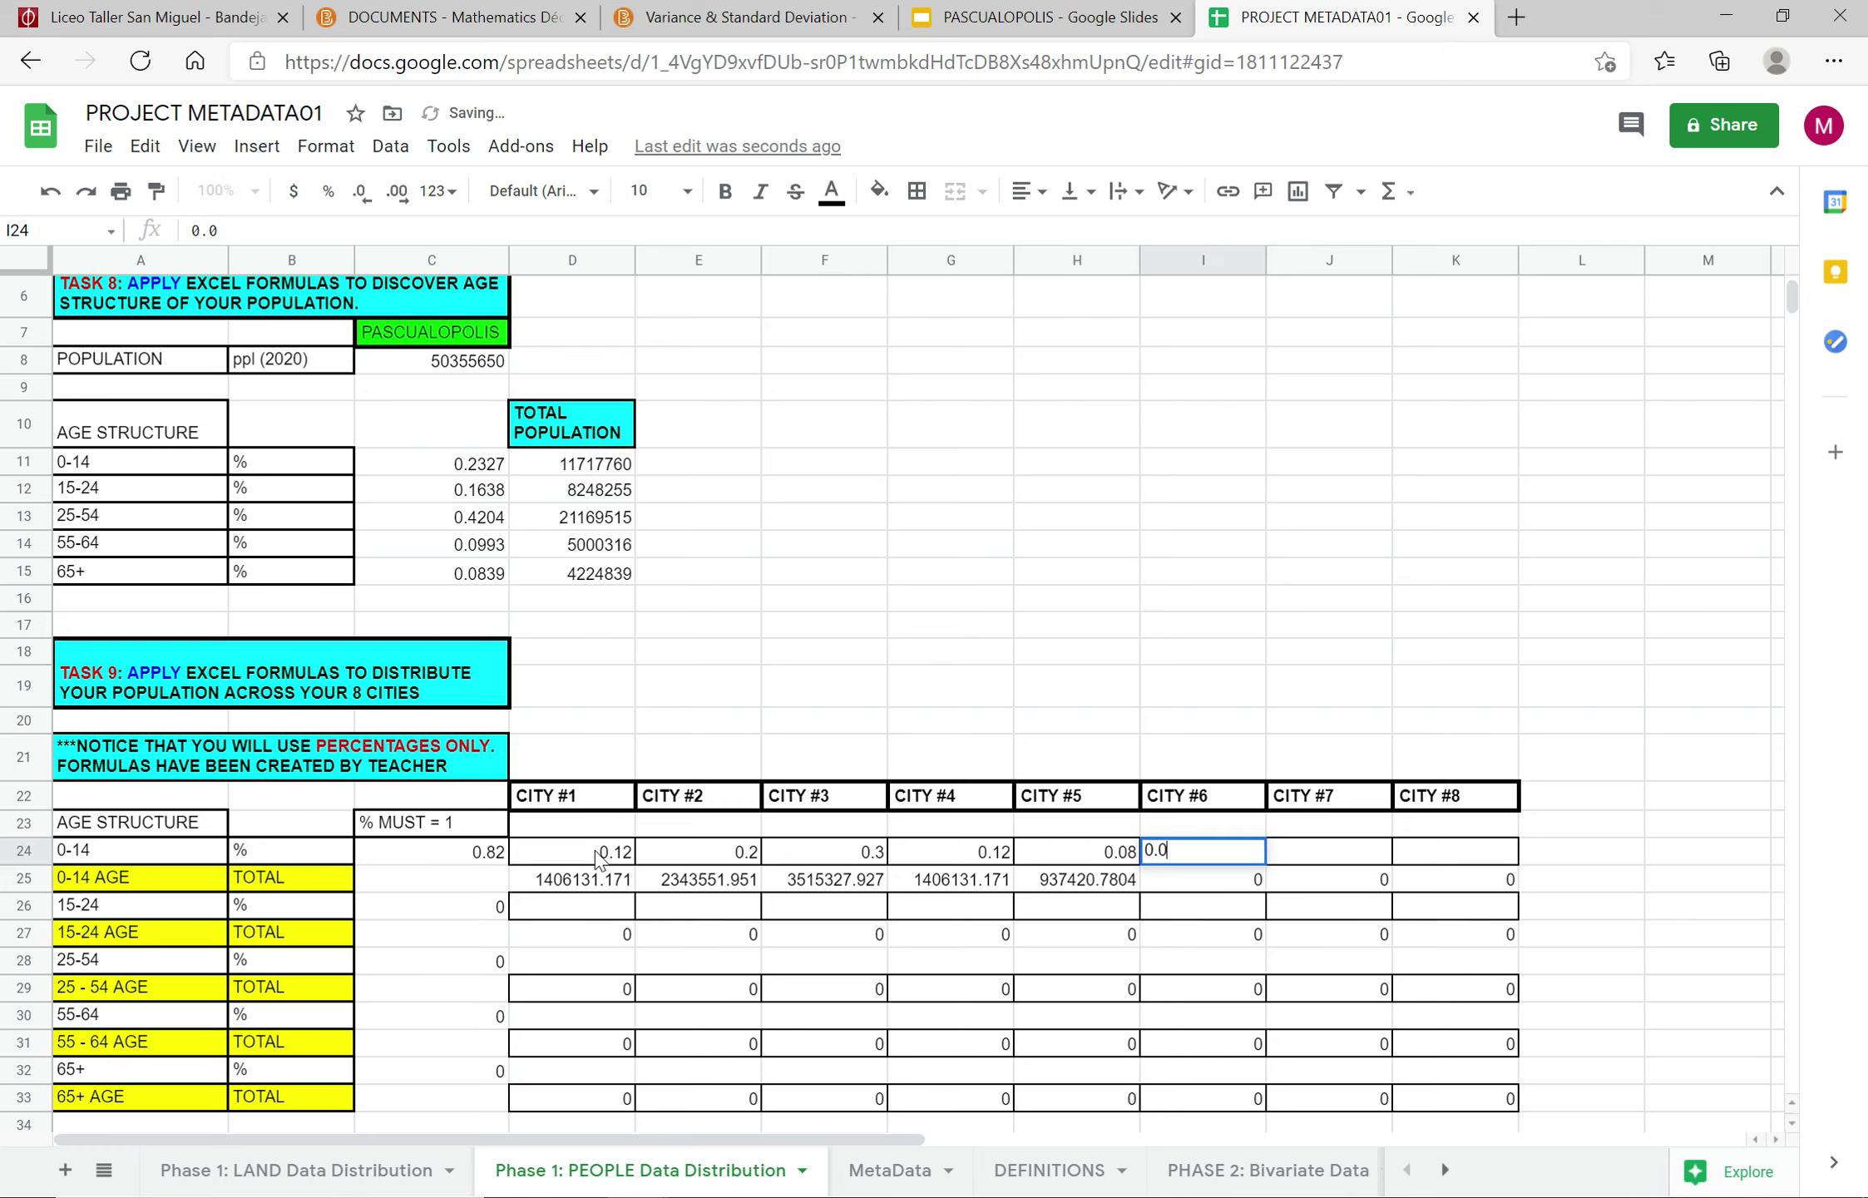
type(".08")
key("Tab")
type("0.")
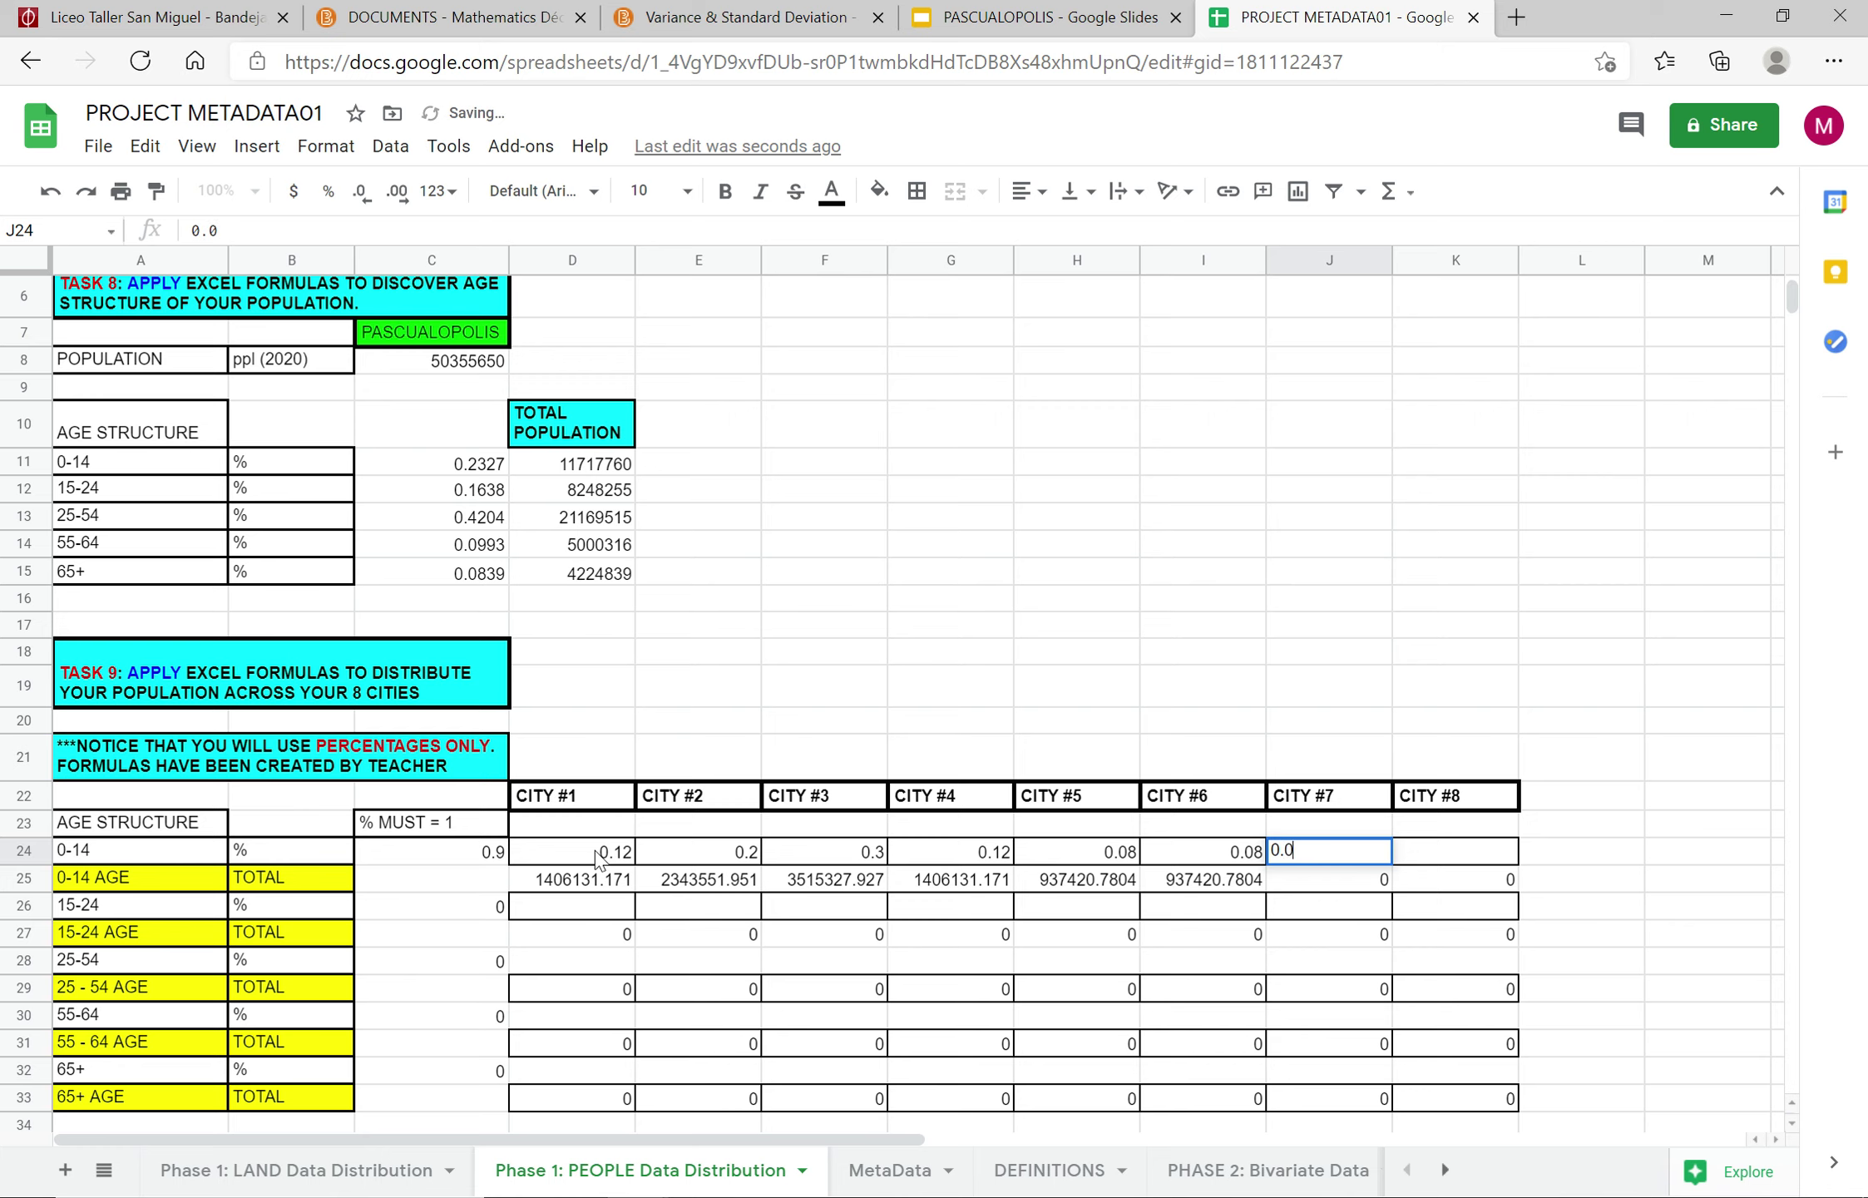
type("05")
key("Tab")
type("0.")
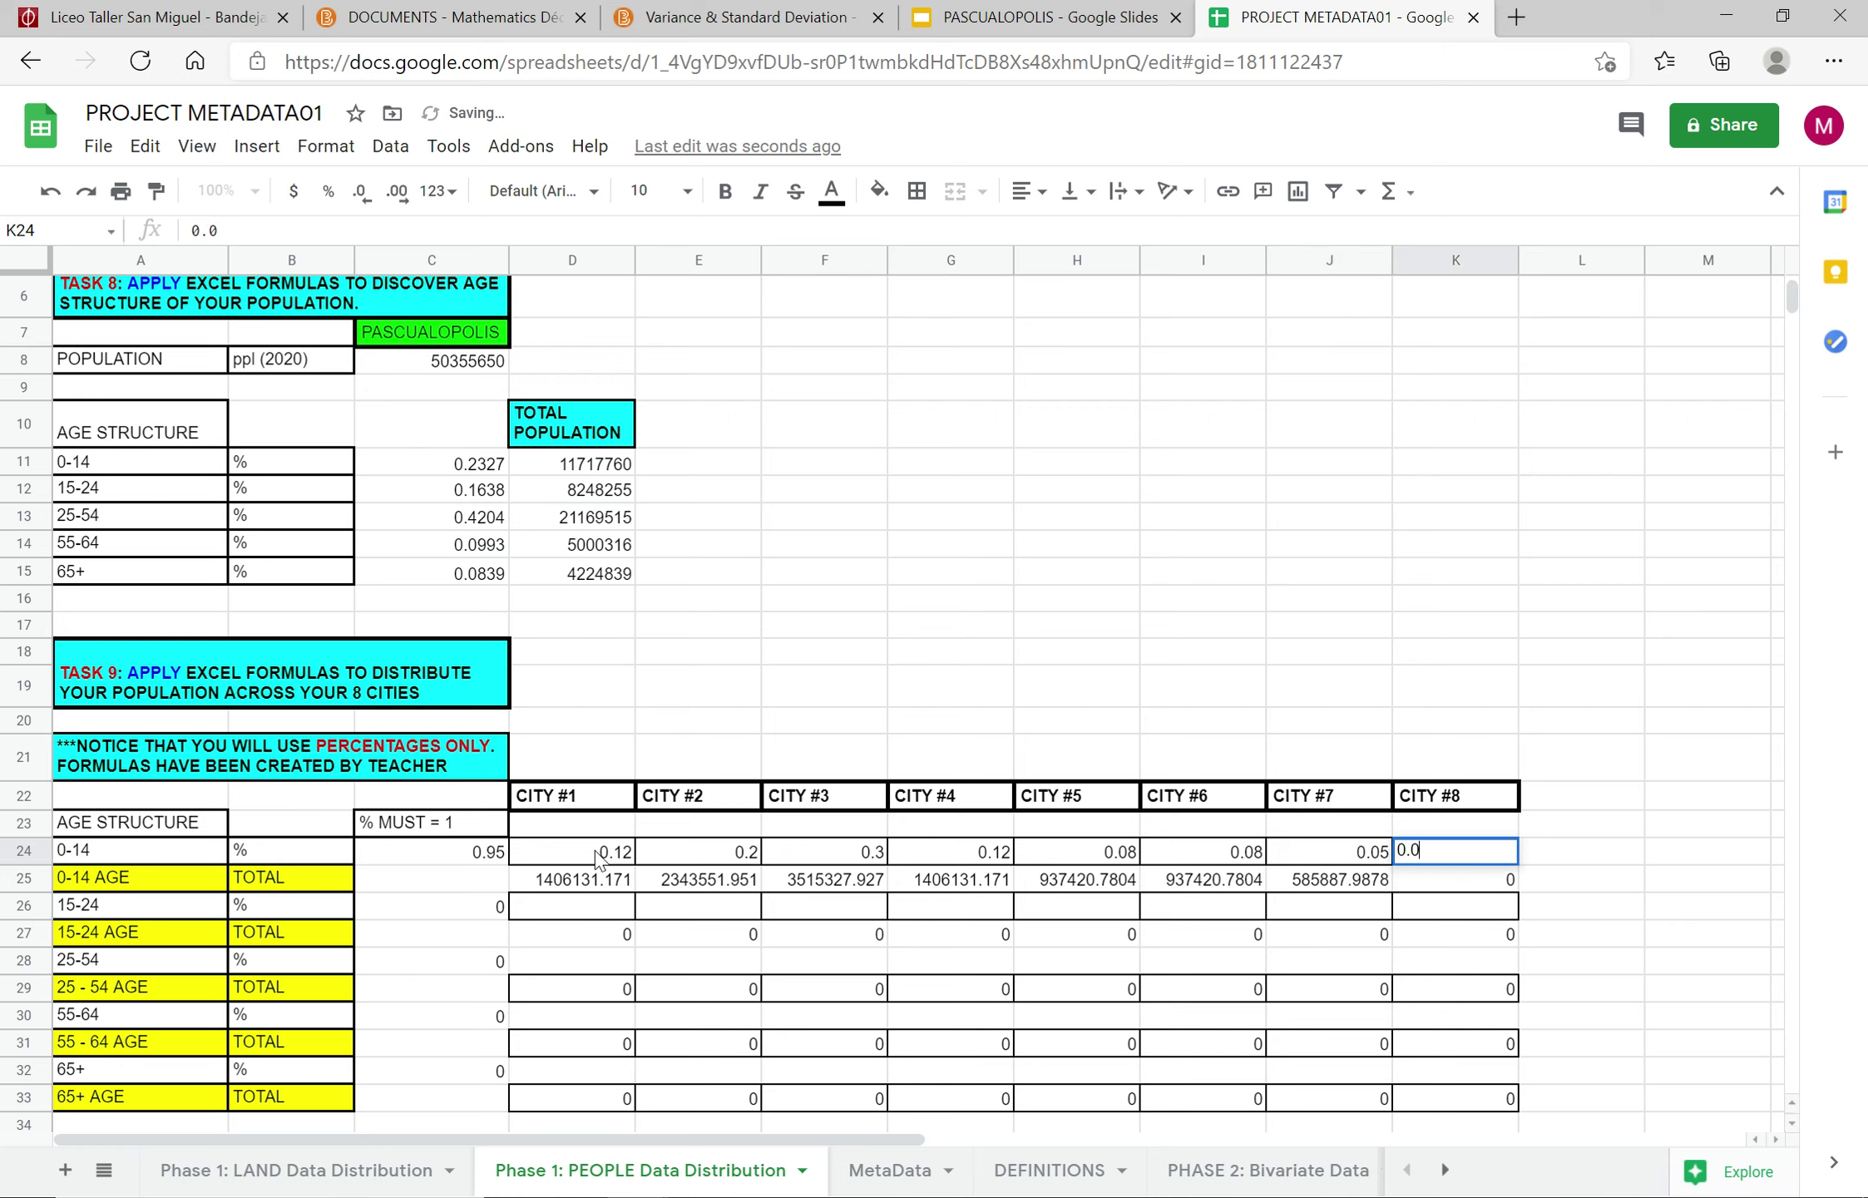
left_click(1252, 643)
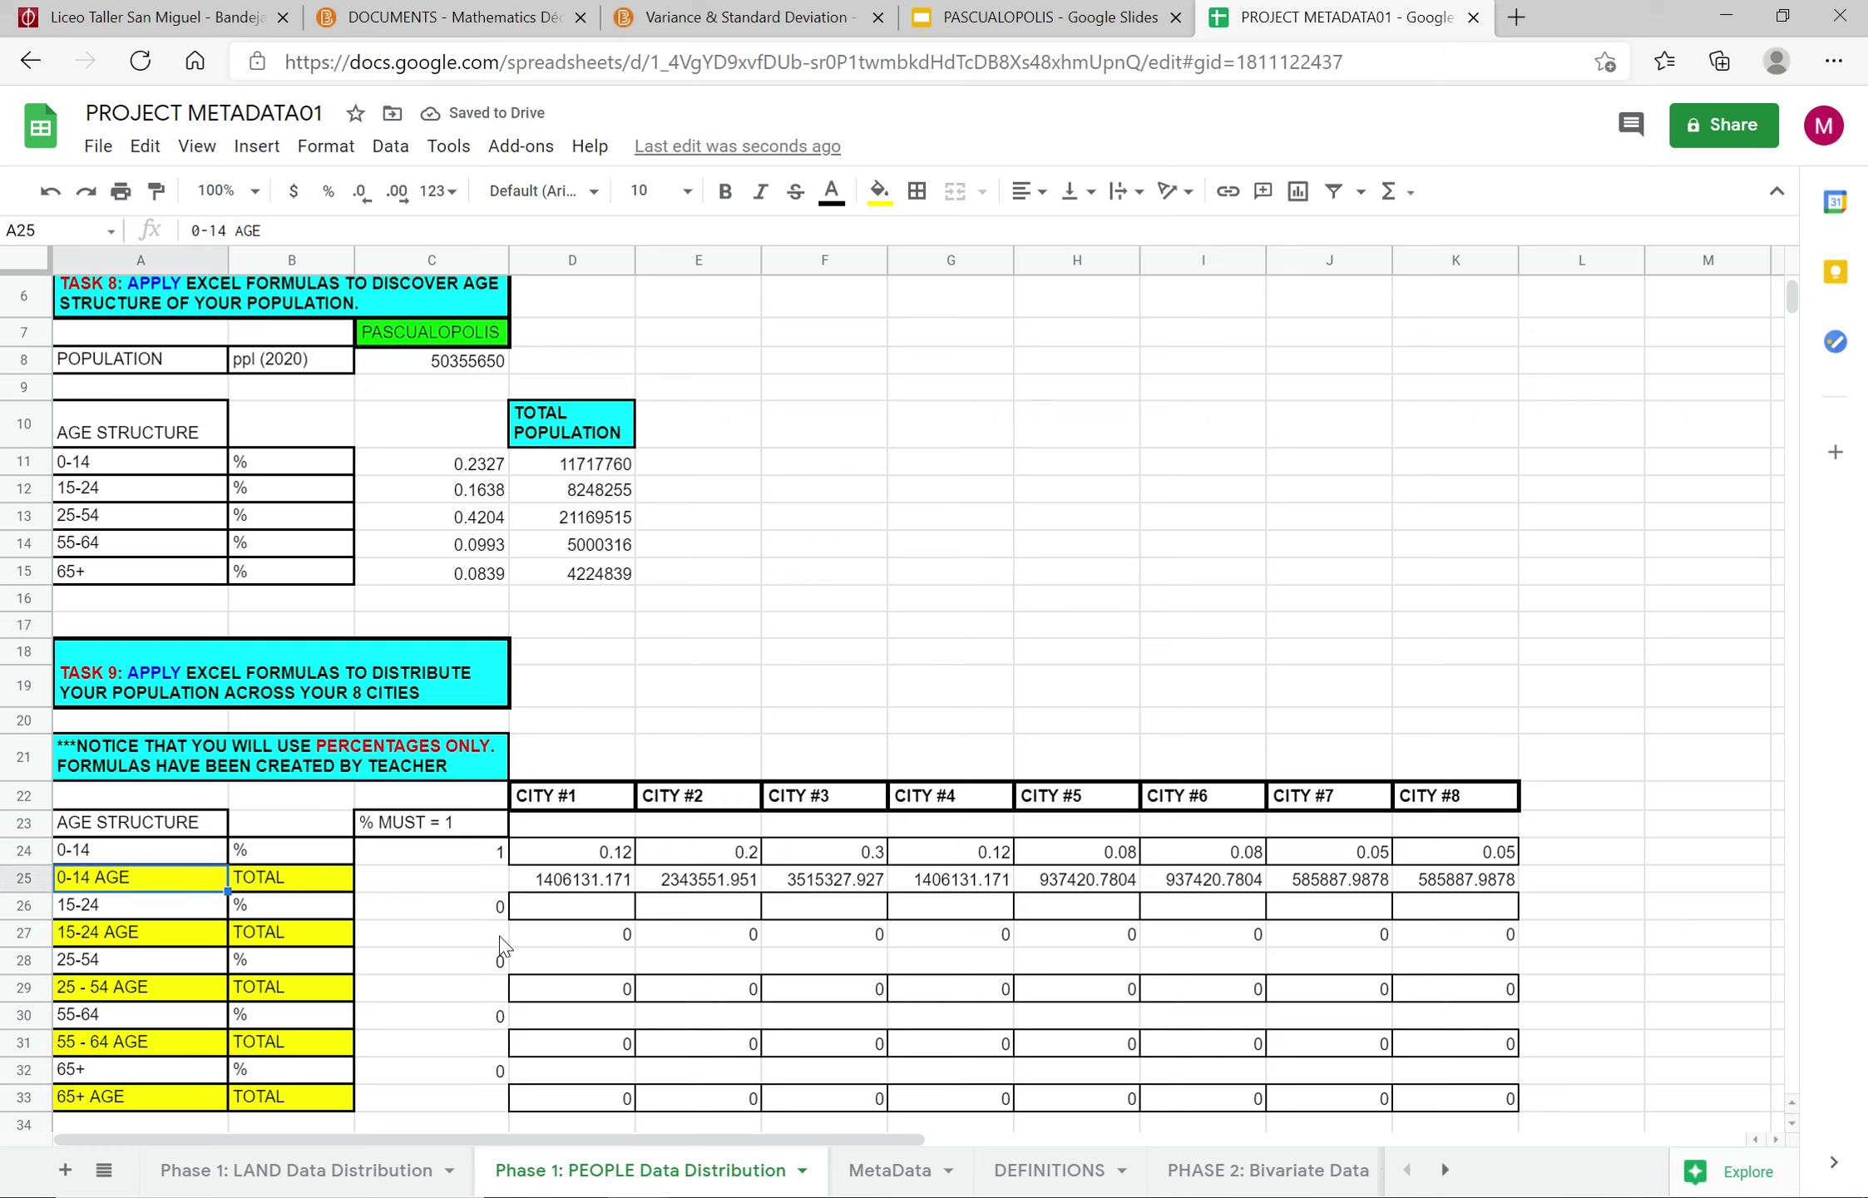
Step: Enter the 15-24 shares for Cities #1–#4 in D26:G26, with 0.16, 0.18 and 0.2 for Cities #2–#4
left_click(545, 938)
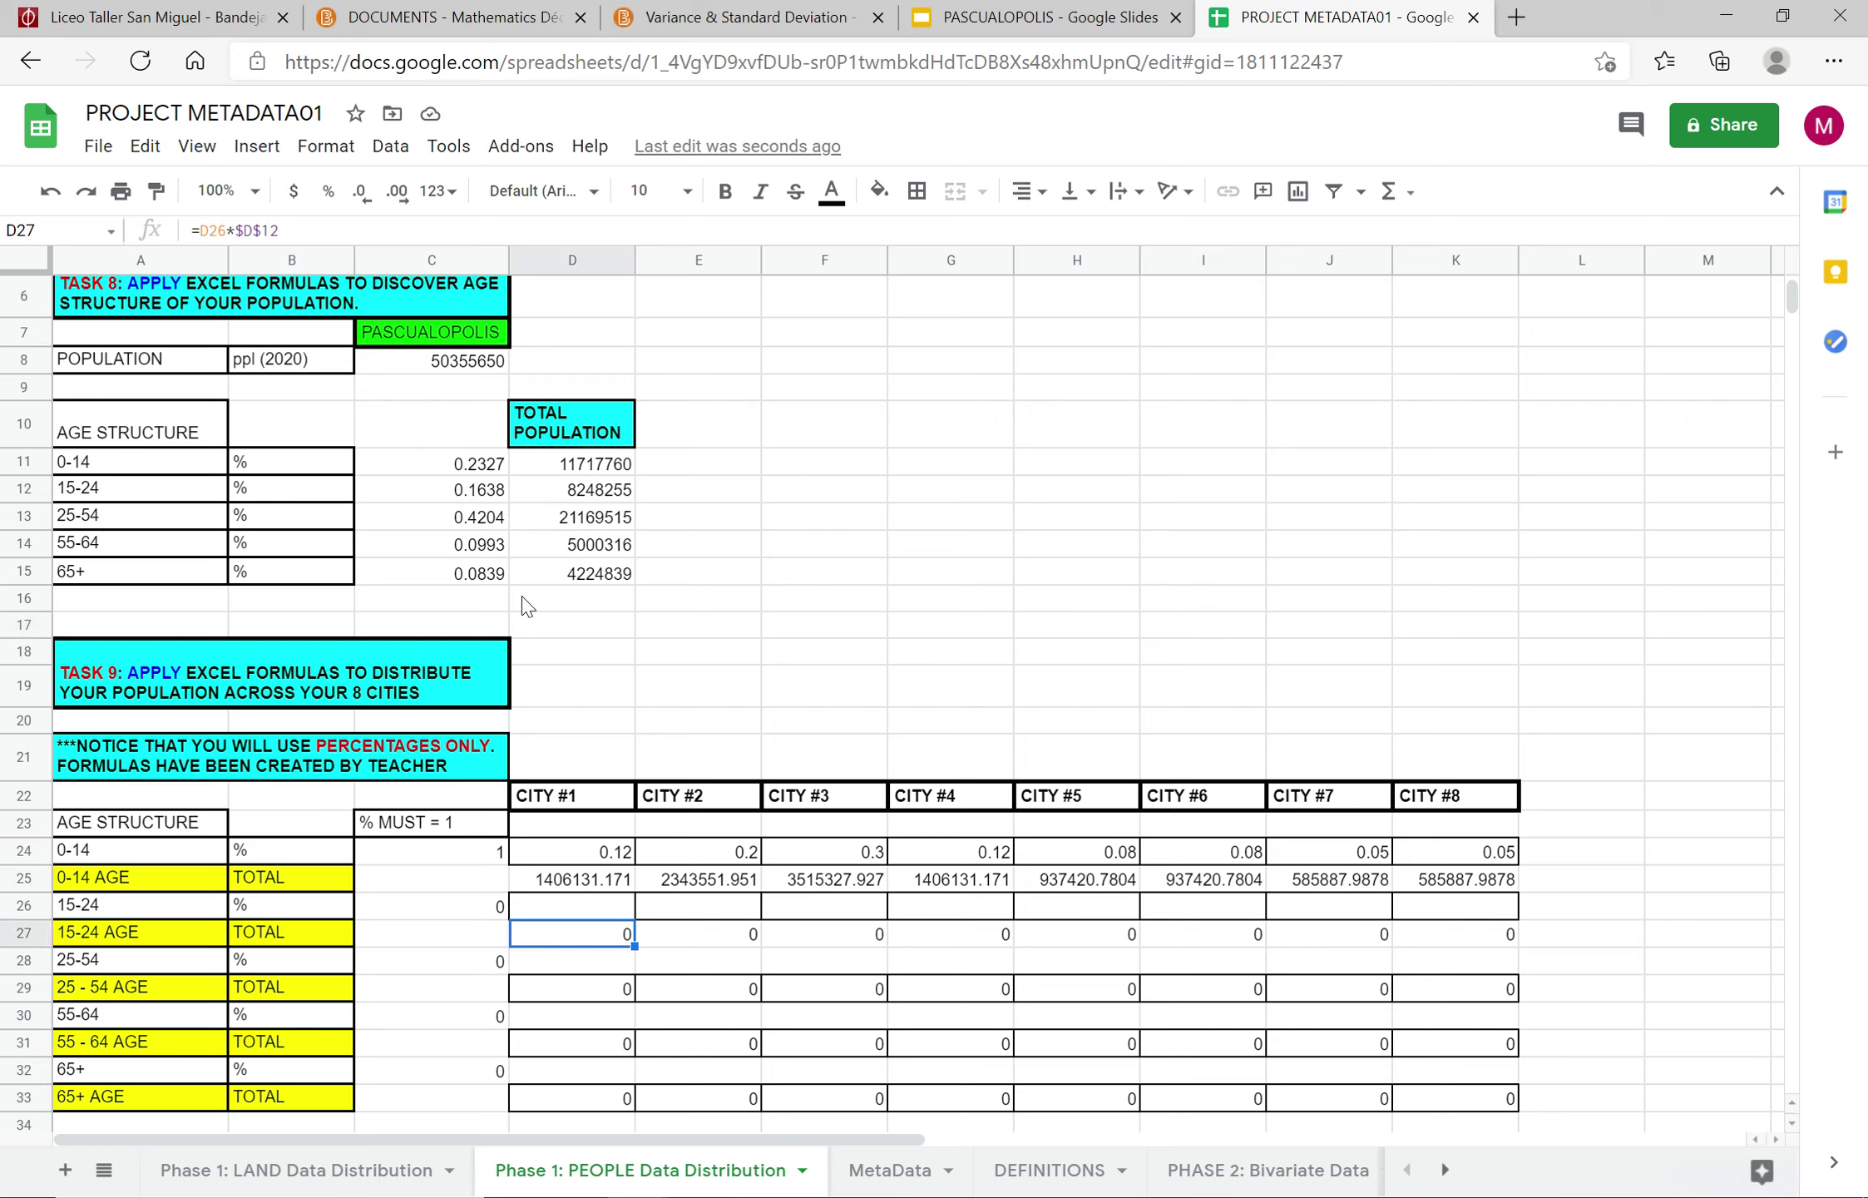
left_click(598, 908)
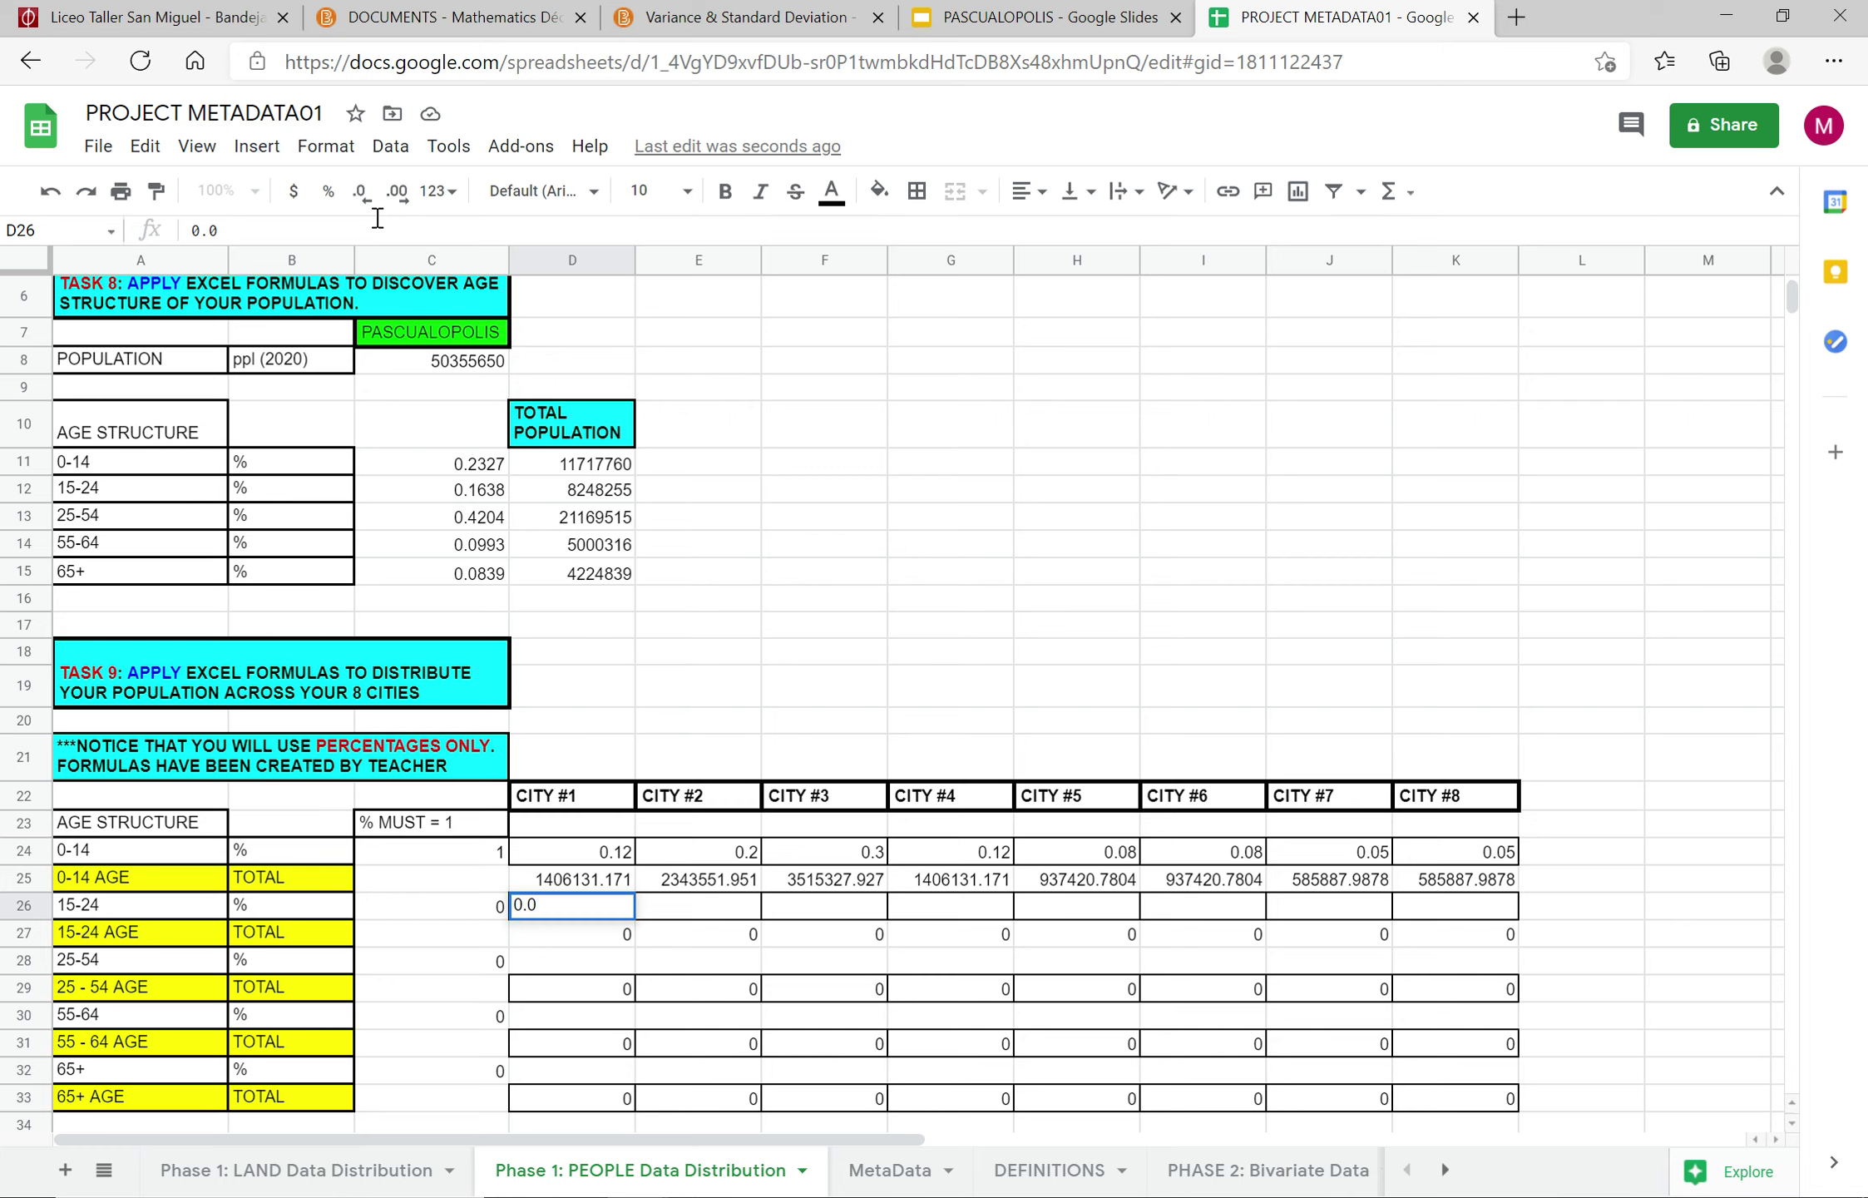
key("Tab")
type("0.1")
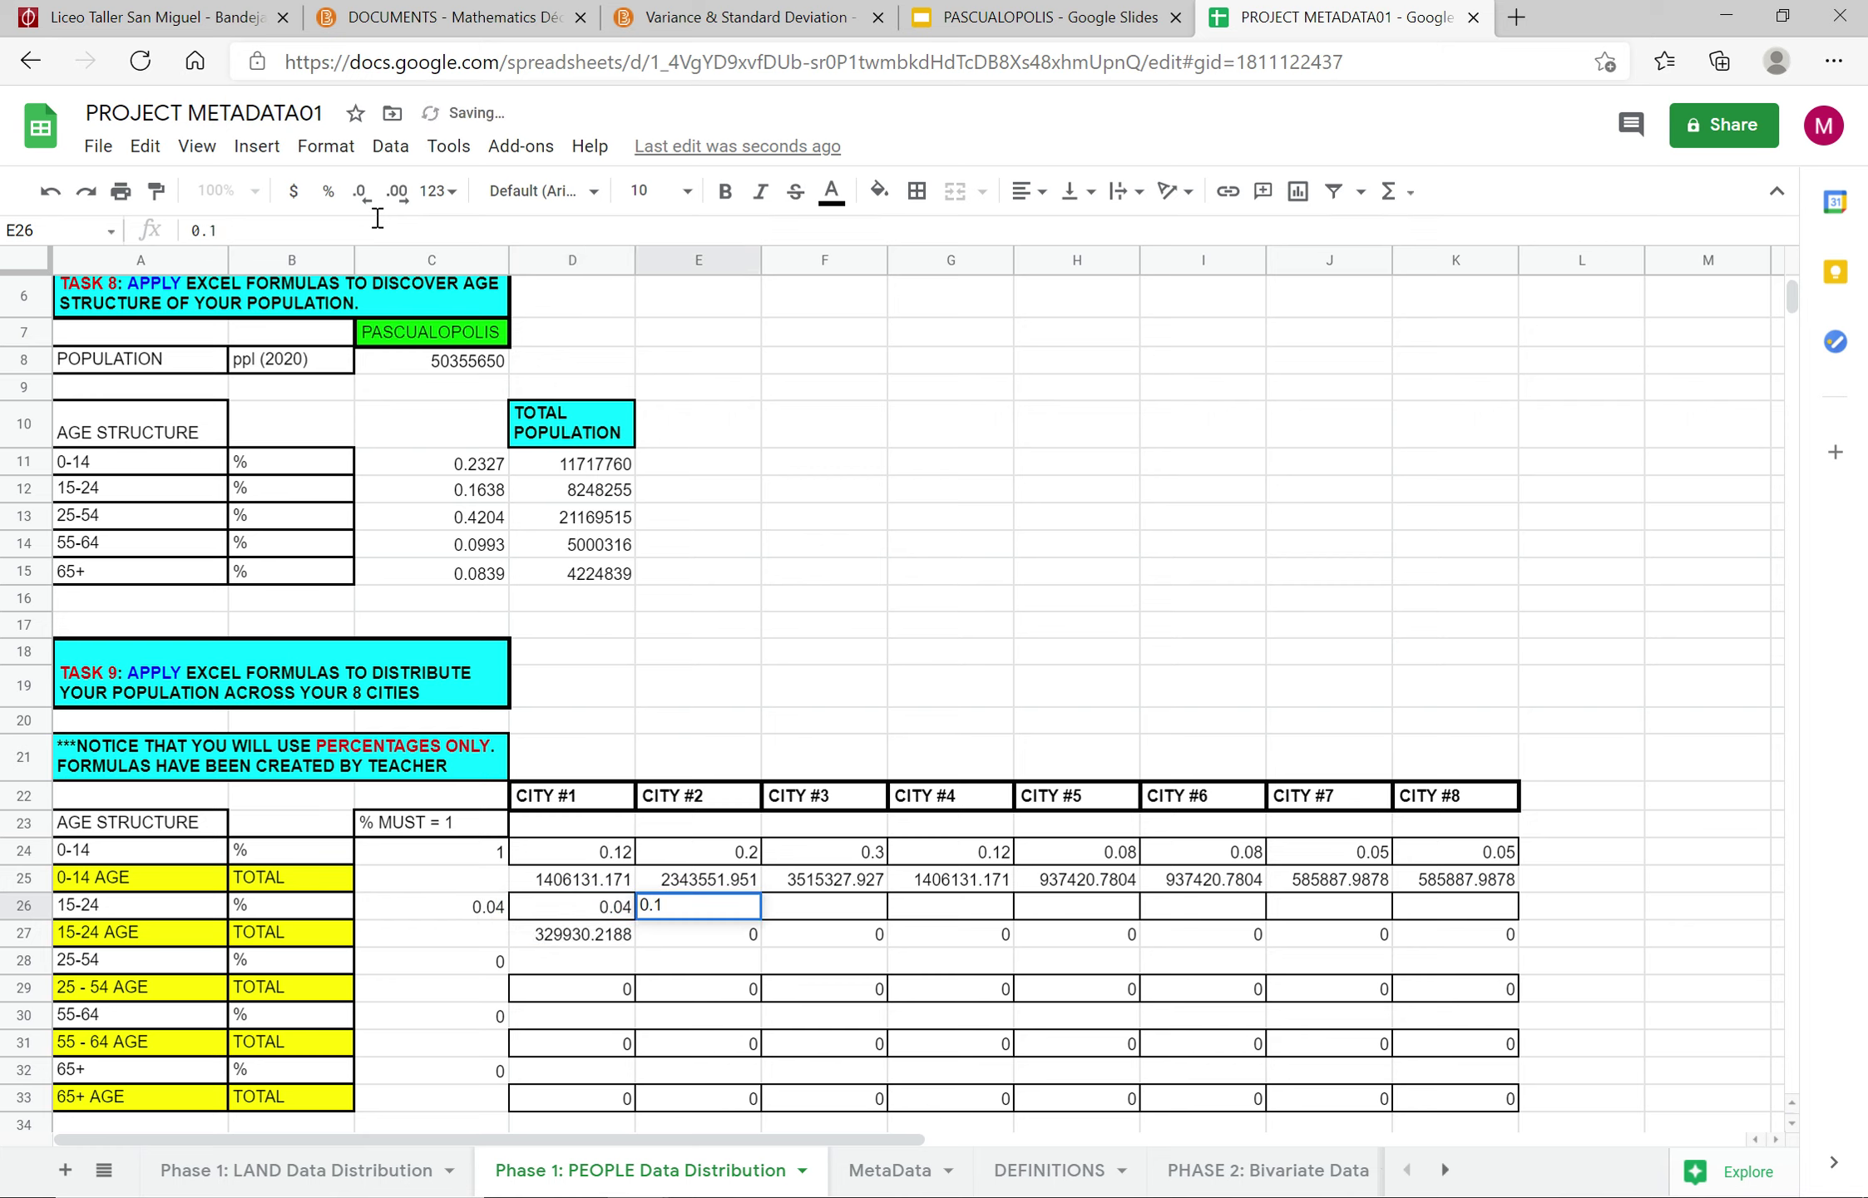
key("Tab")
type("0.")
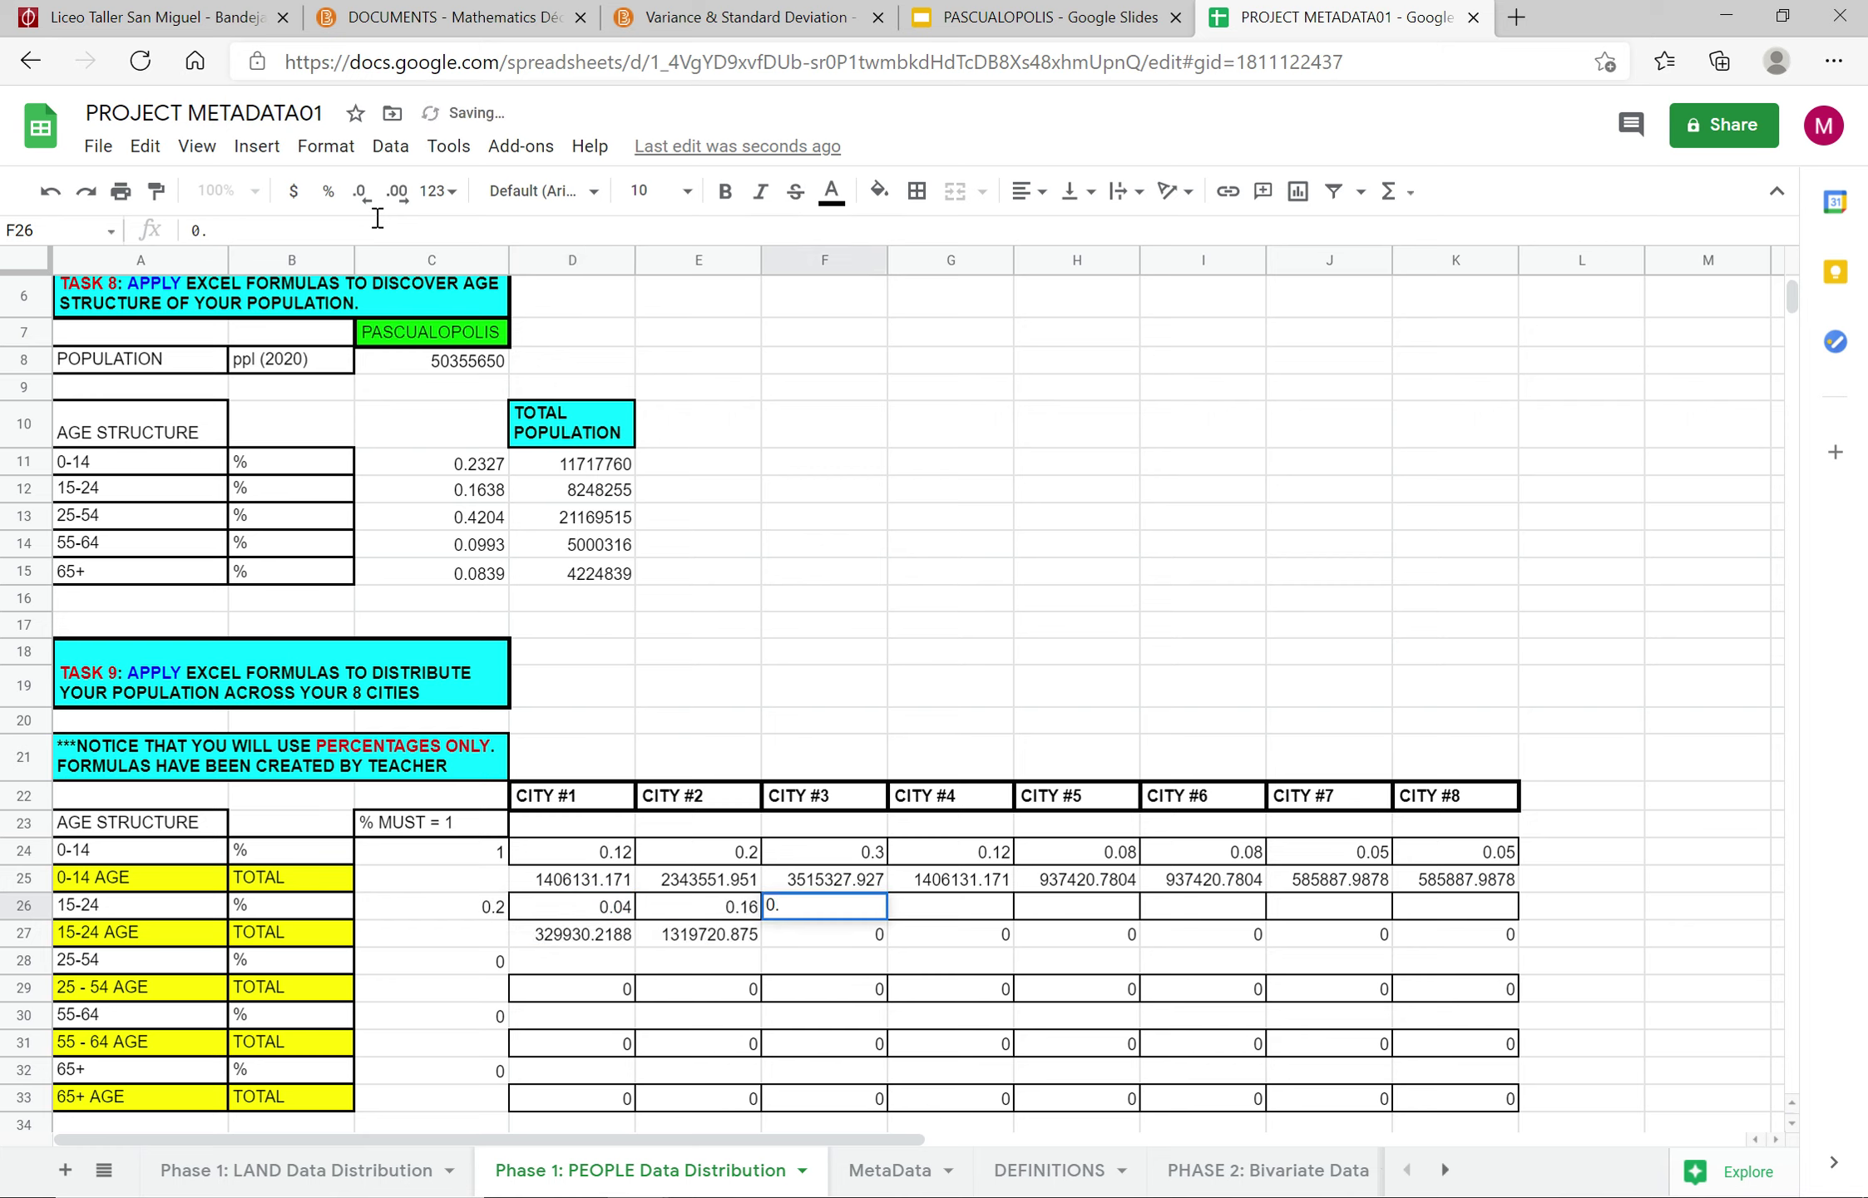
key("Tab")
type("0")
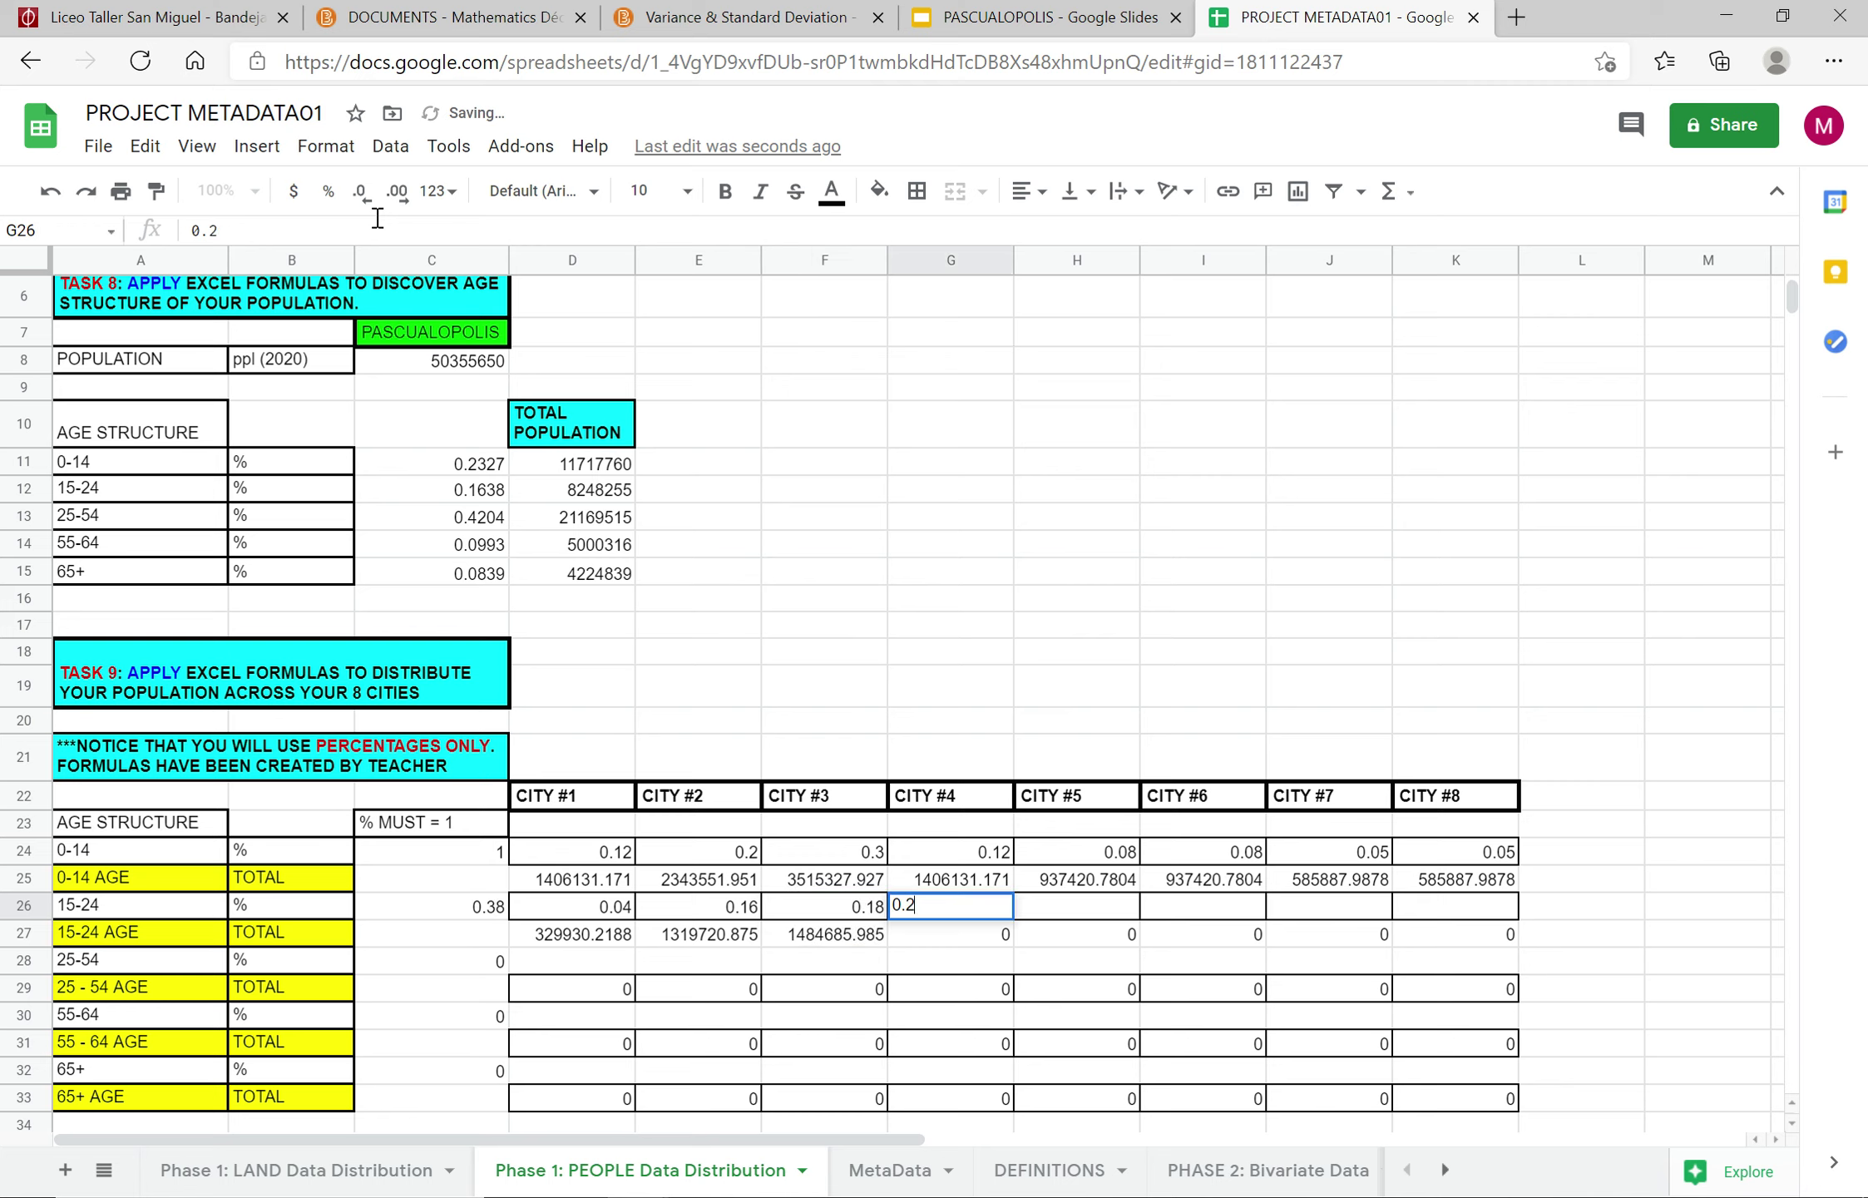
key("Tab")
Step: Enter the 15-24 shares for Cities #5–#8: 0.3, 0.02, 0.04 and 0.04
type("0.3")
key("Tab")
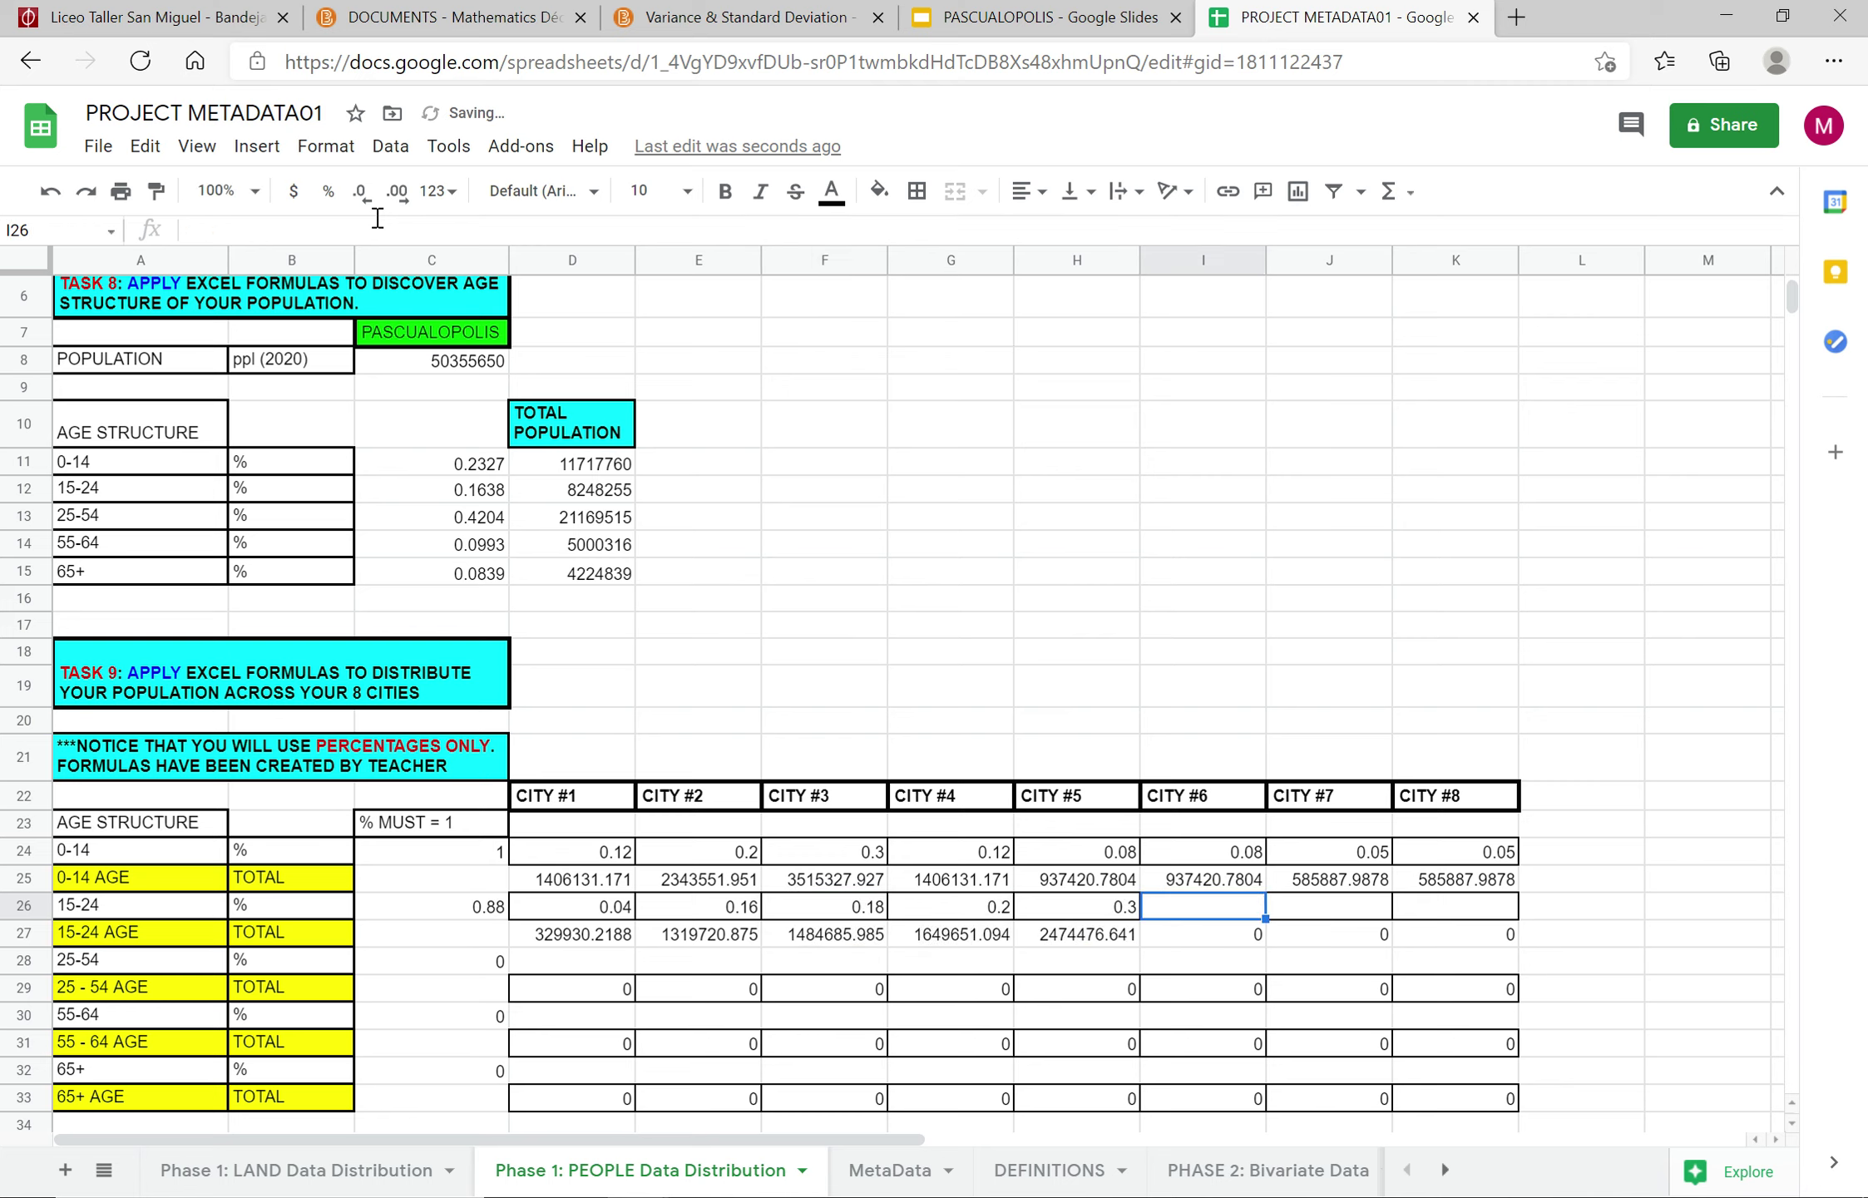
type("0.2")
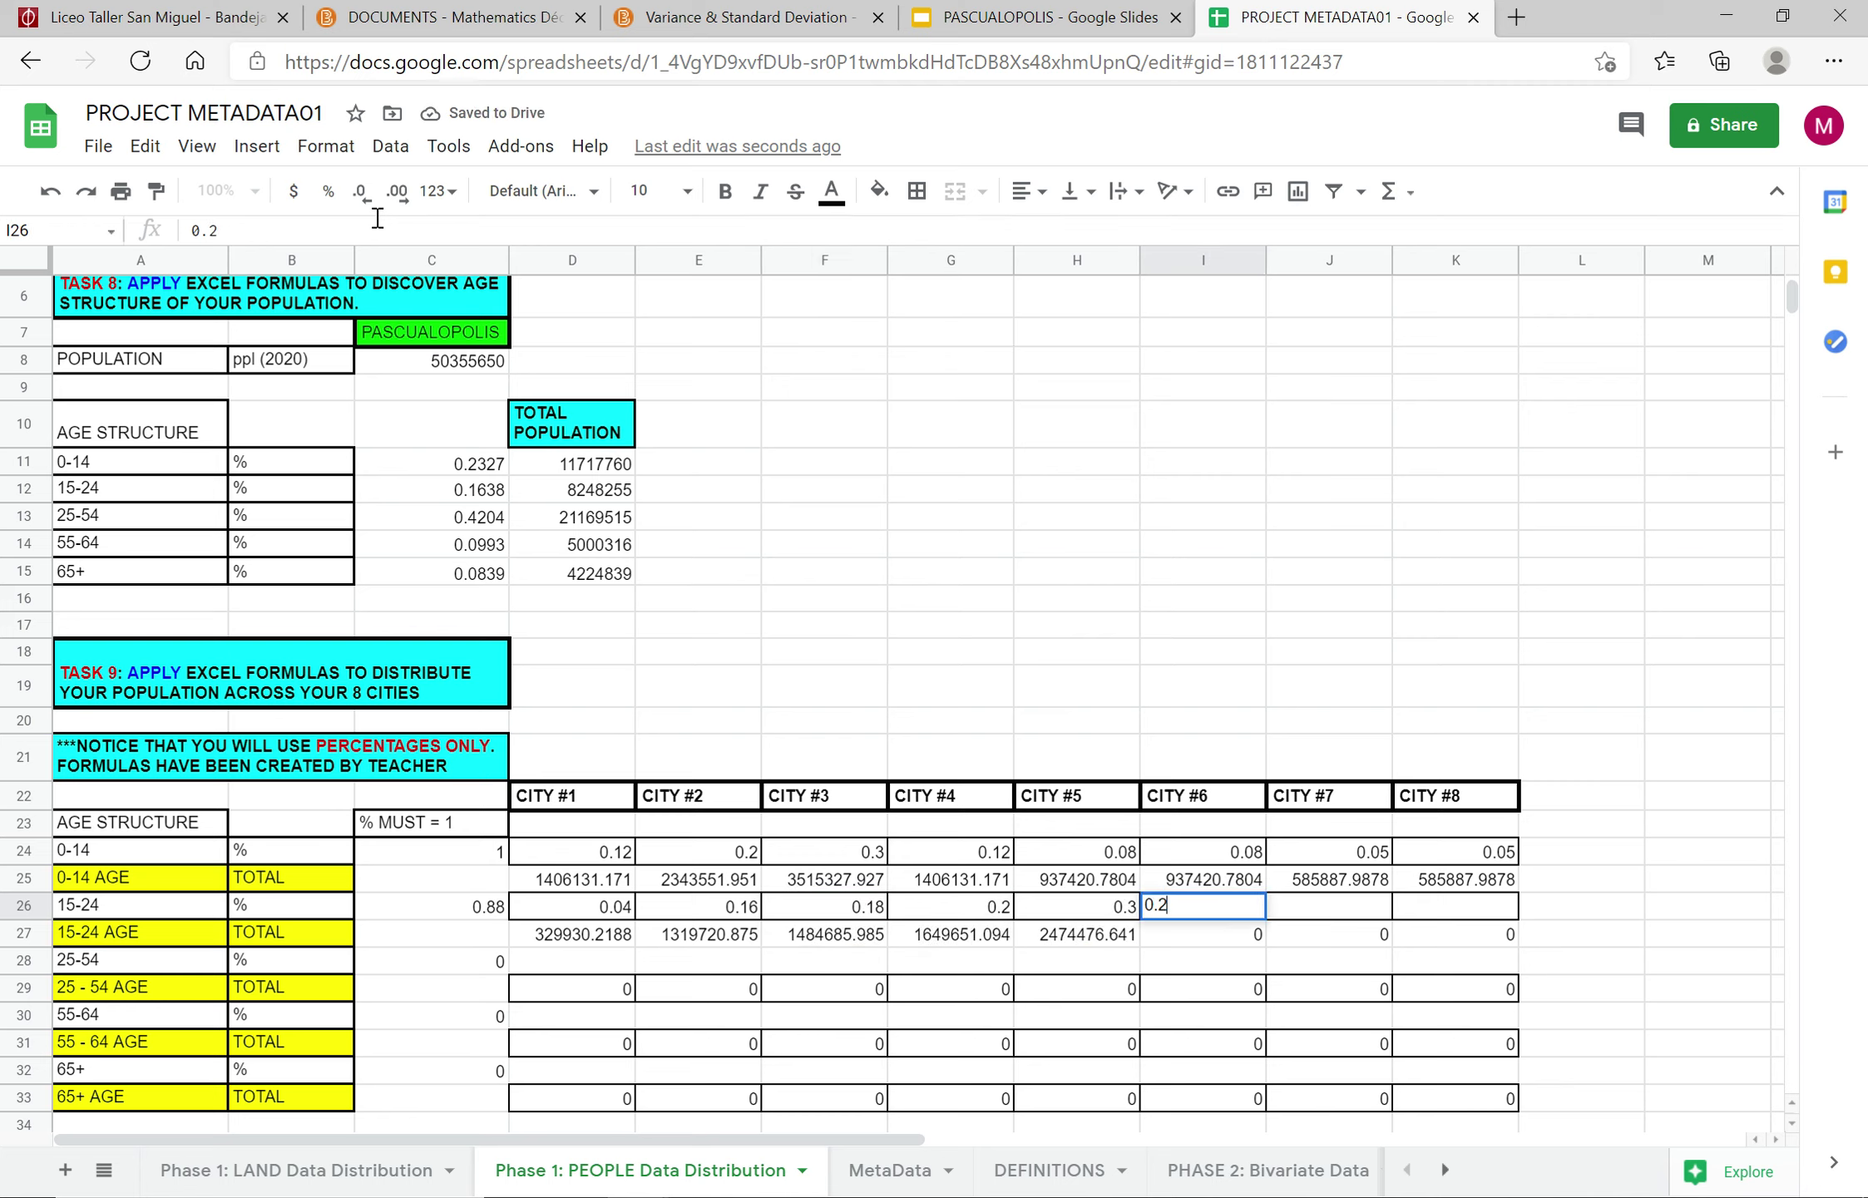
type("-2")
key("Tab")
type("0.0")
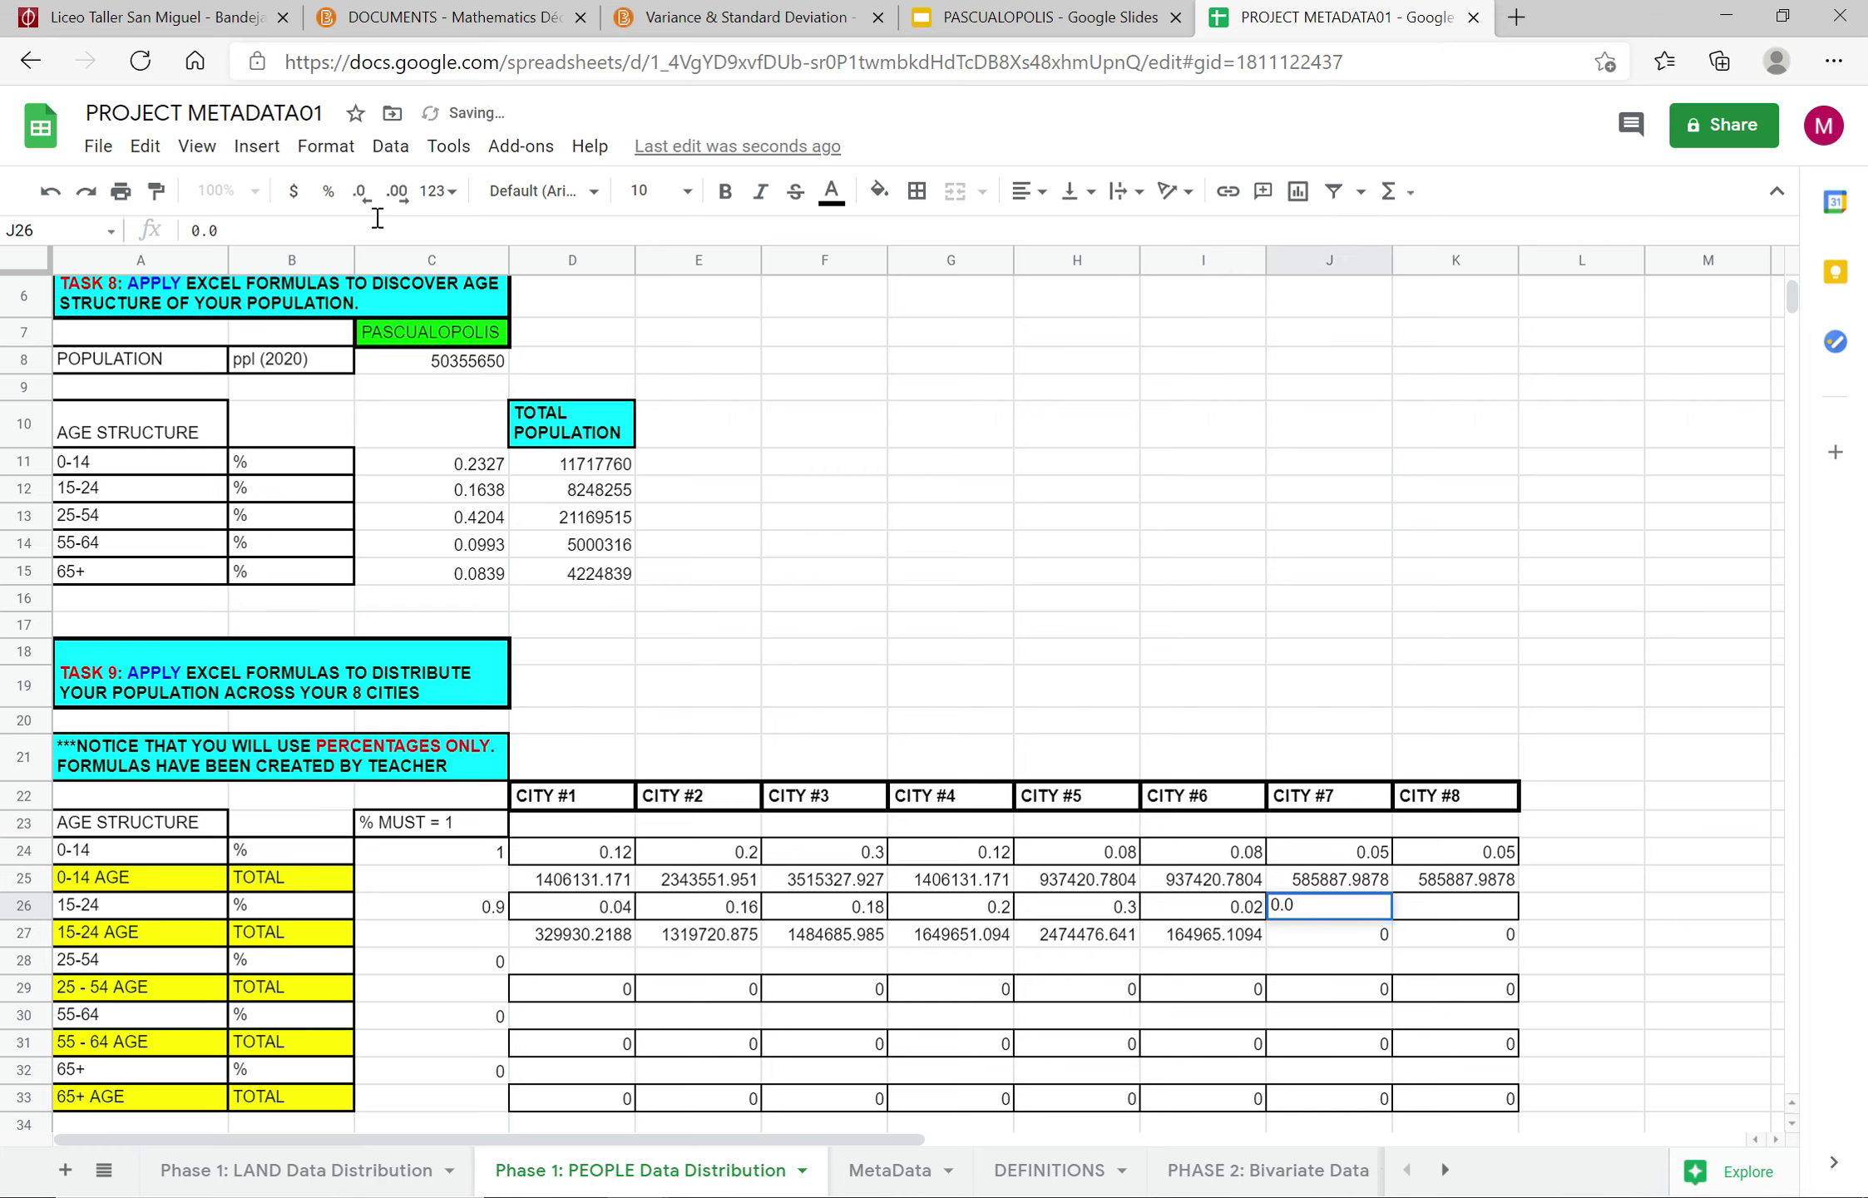
key("Tab")
type("0.")
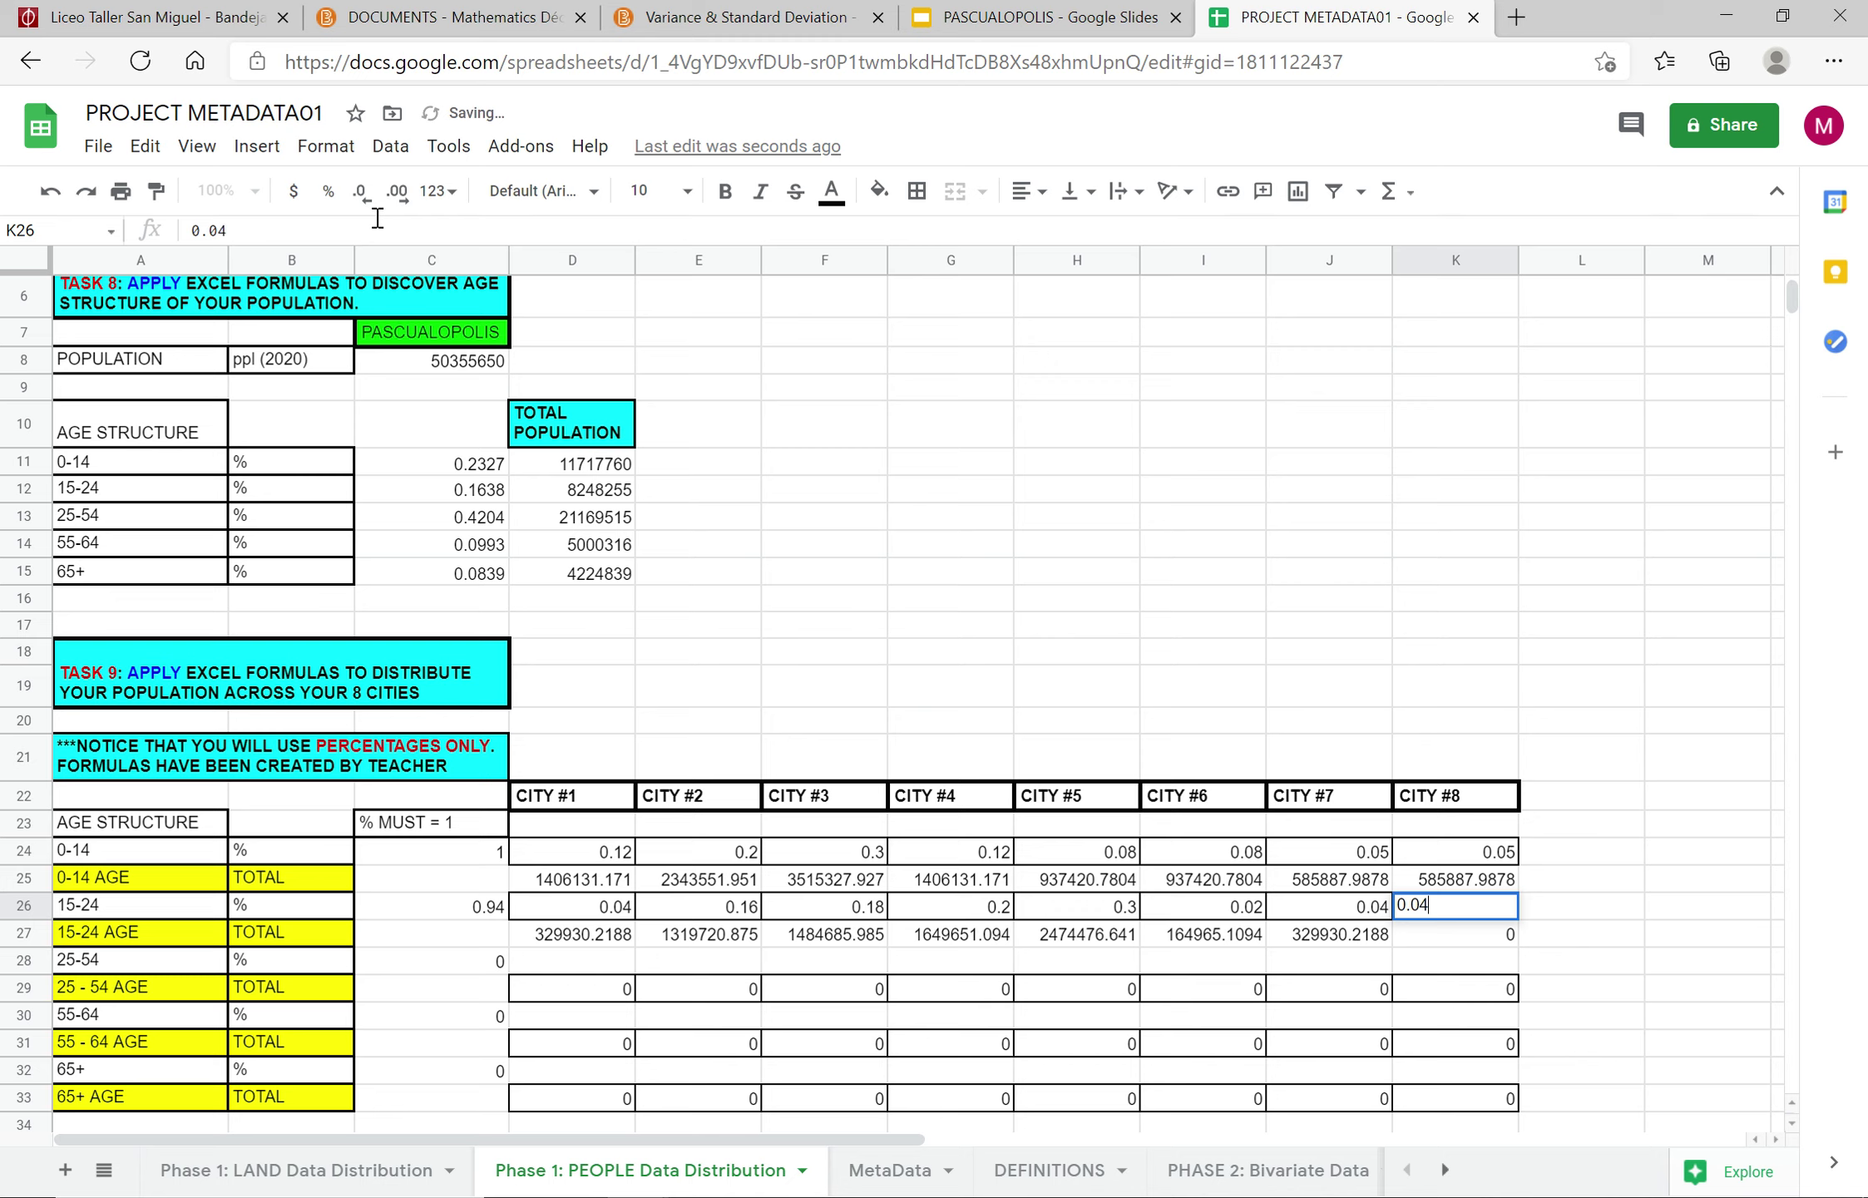
key("Tab")
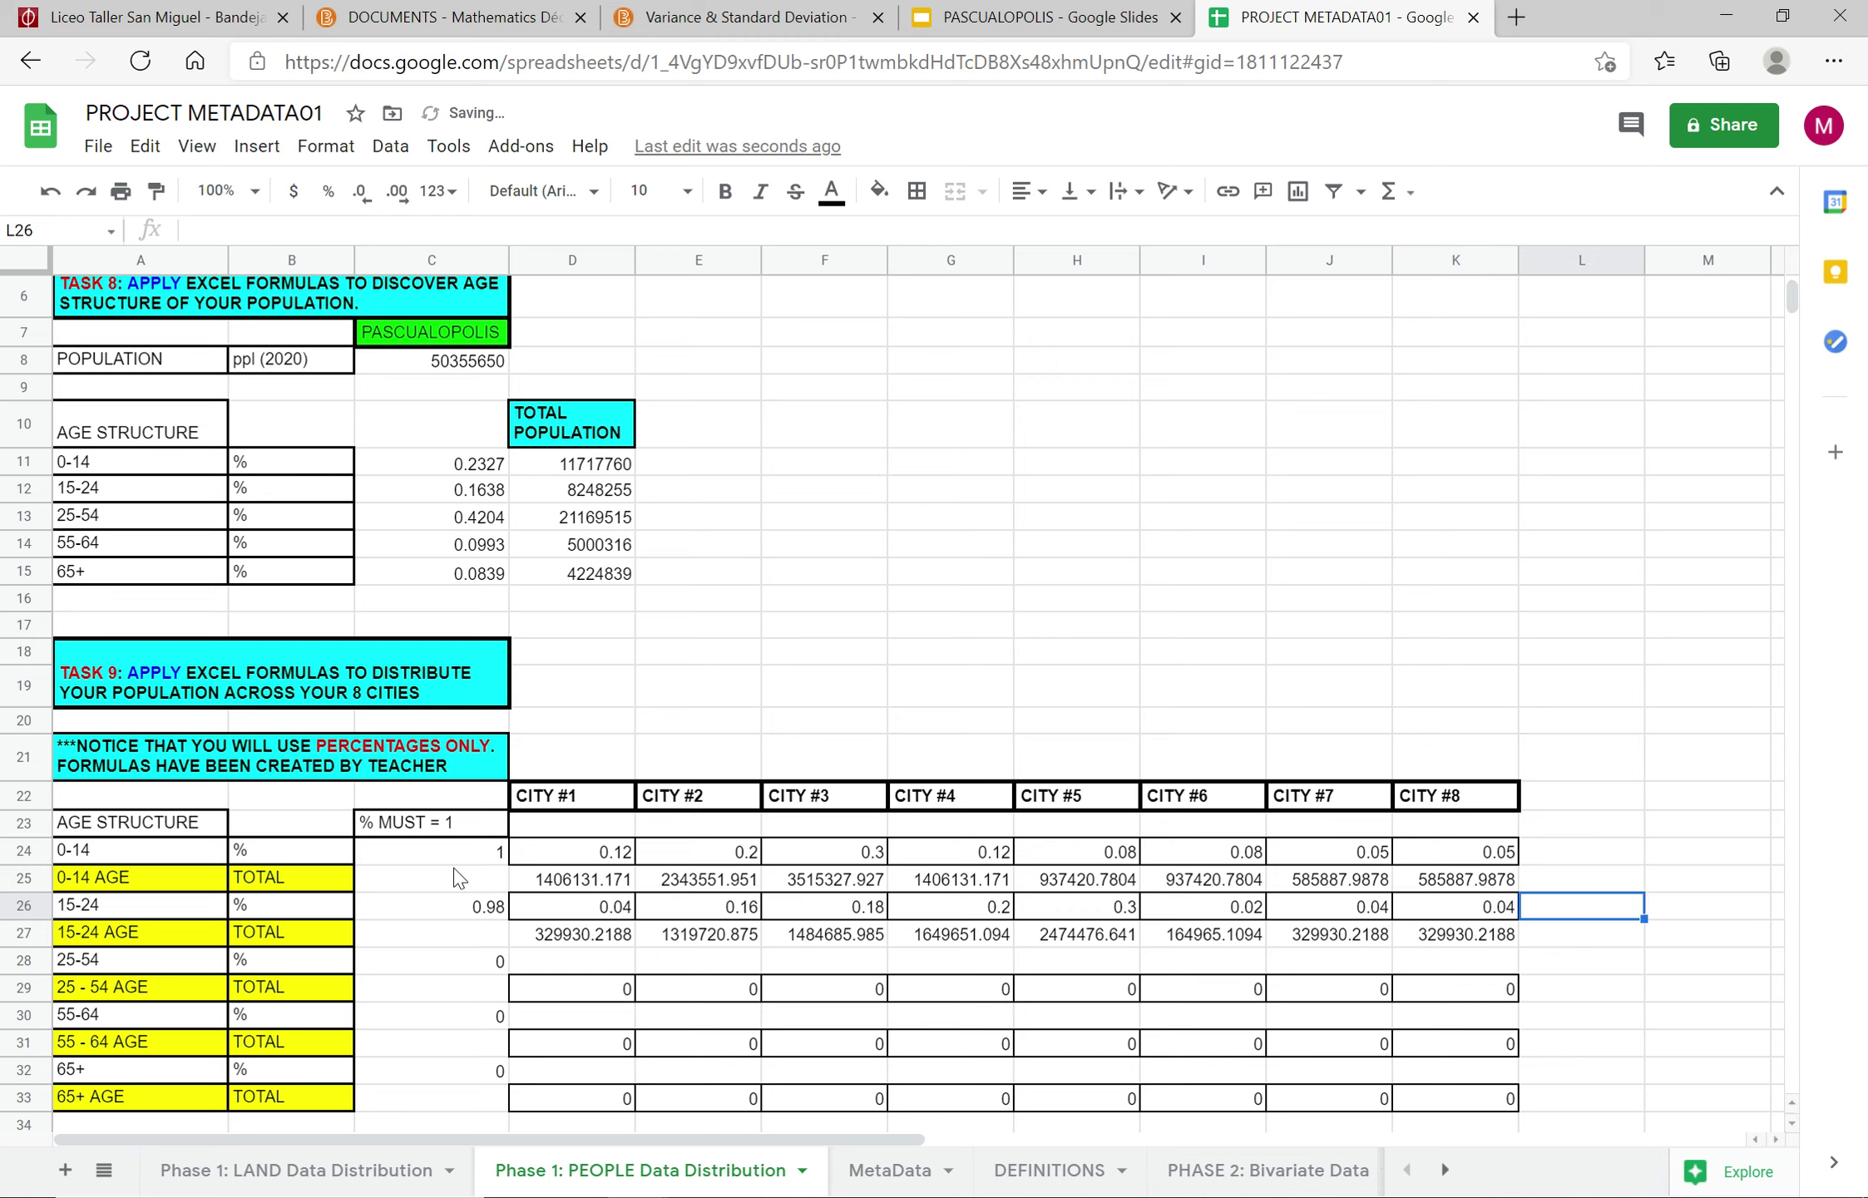
Step: Correct City #1's 15-24 share in D26 to 0.06 so C26's total equals 1
left_click(454, 903)
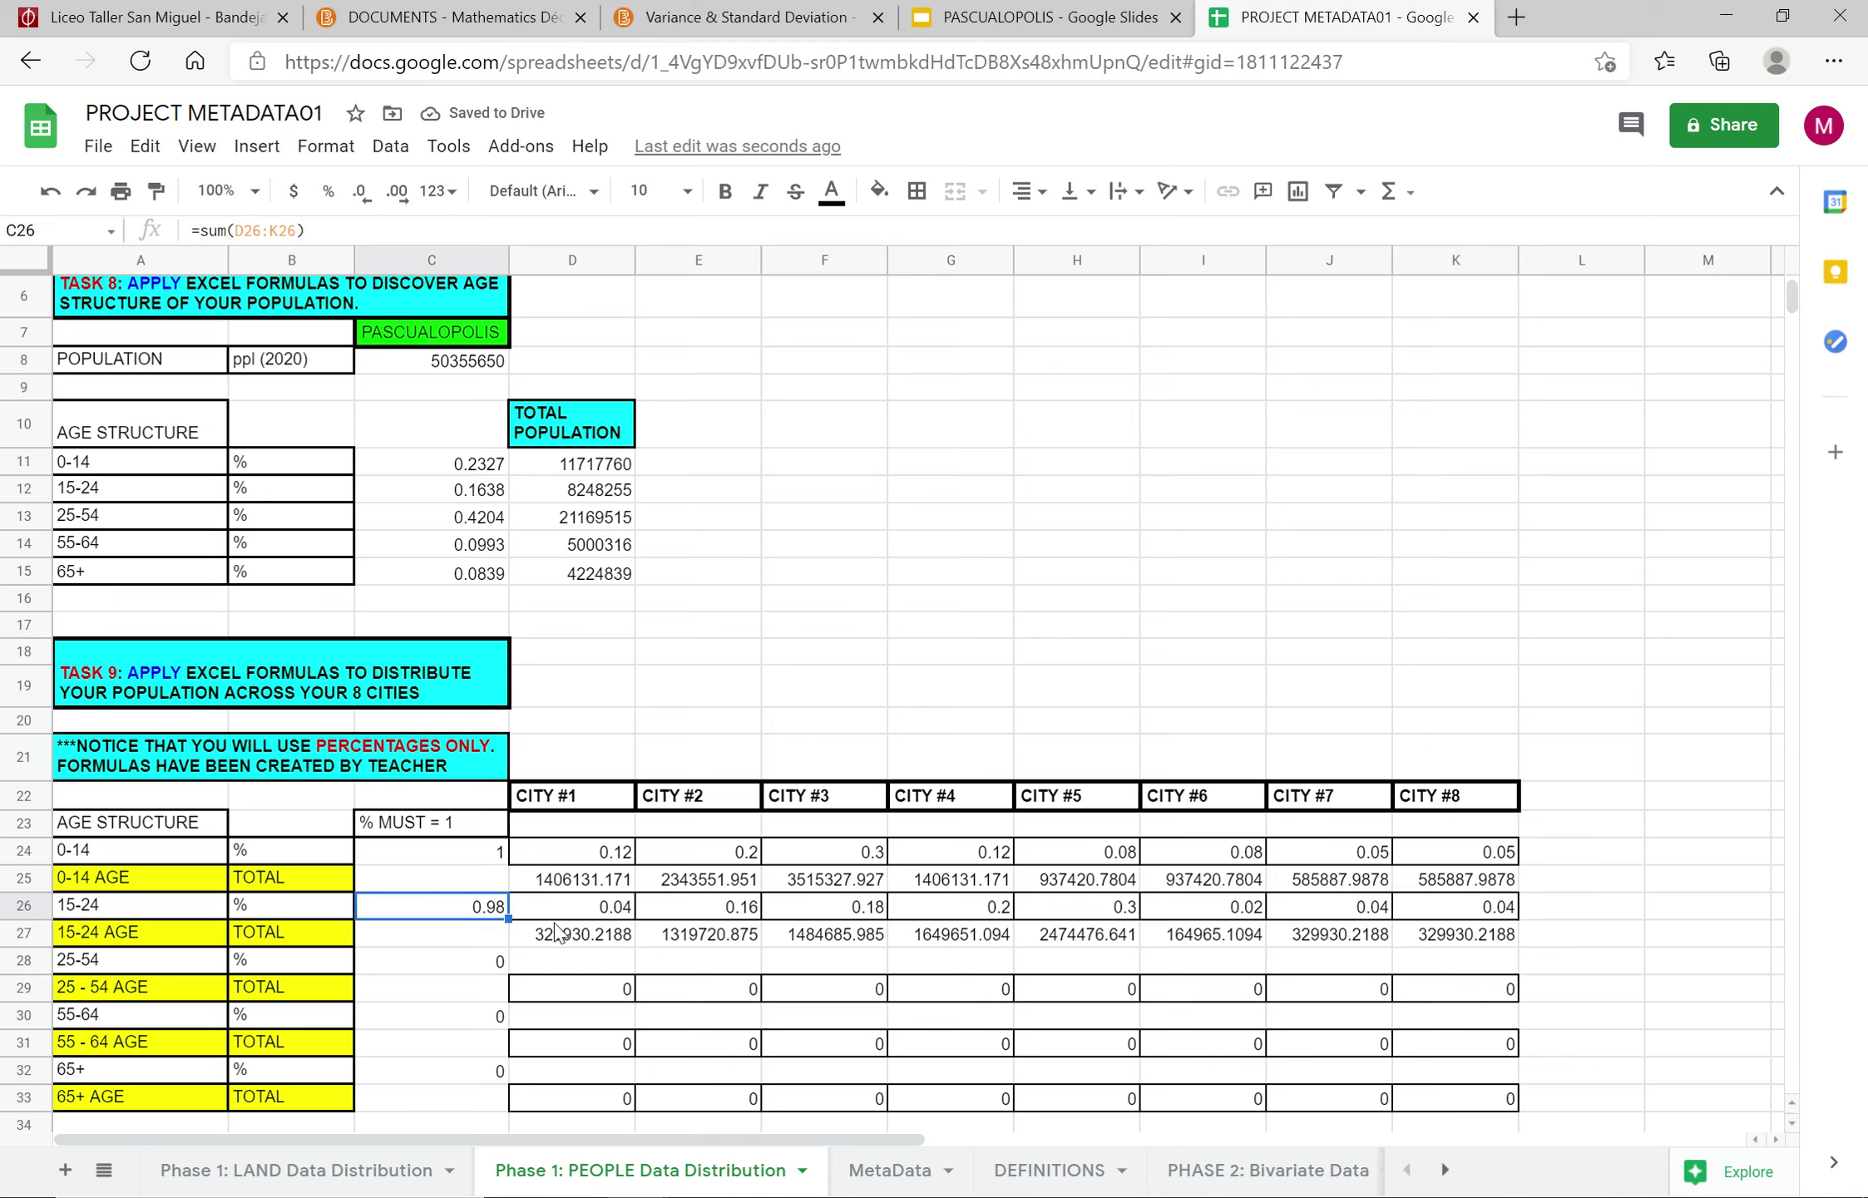
left_click(617, 910)
left_click(272, 222)
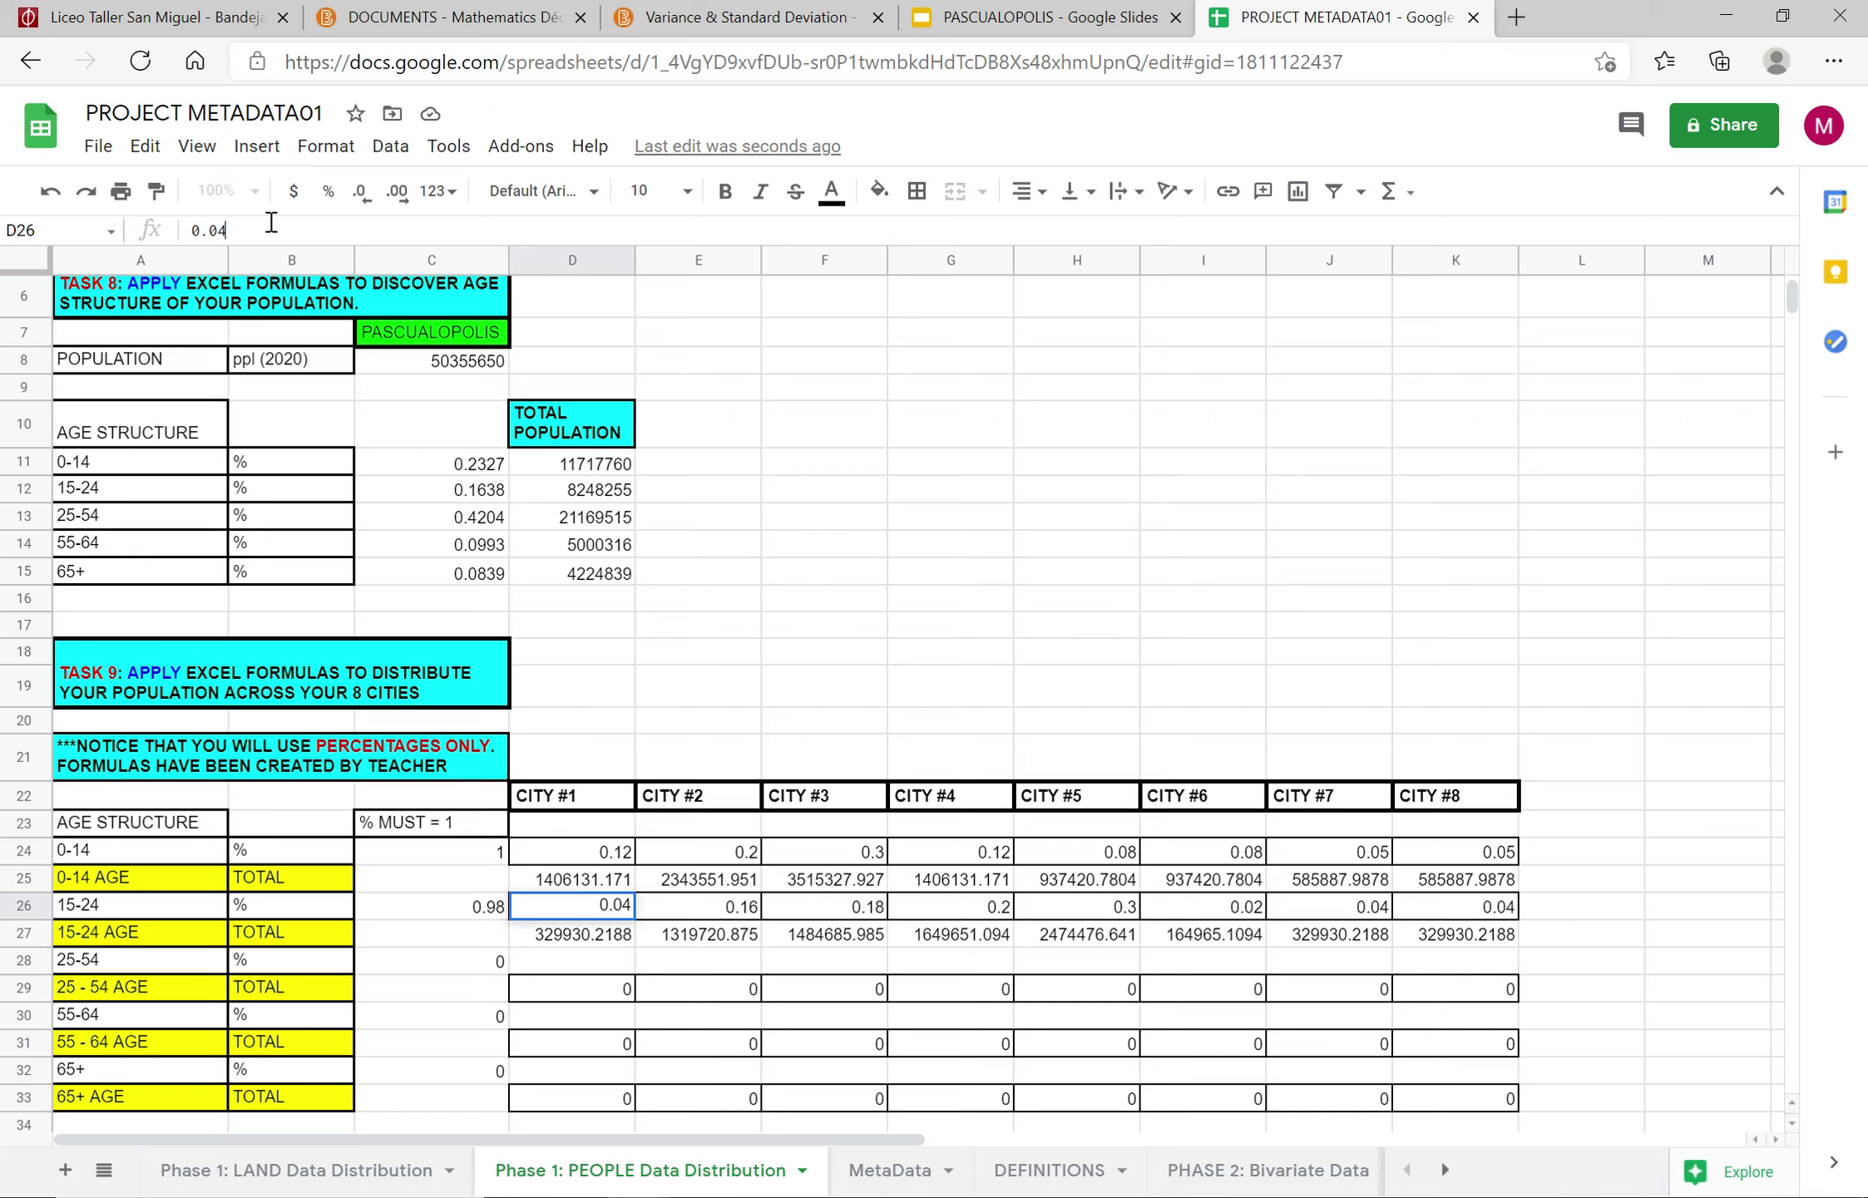
type("6")
key("Return")
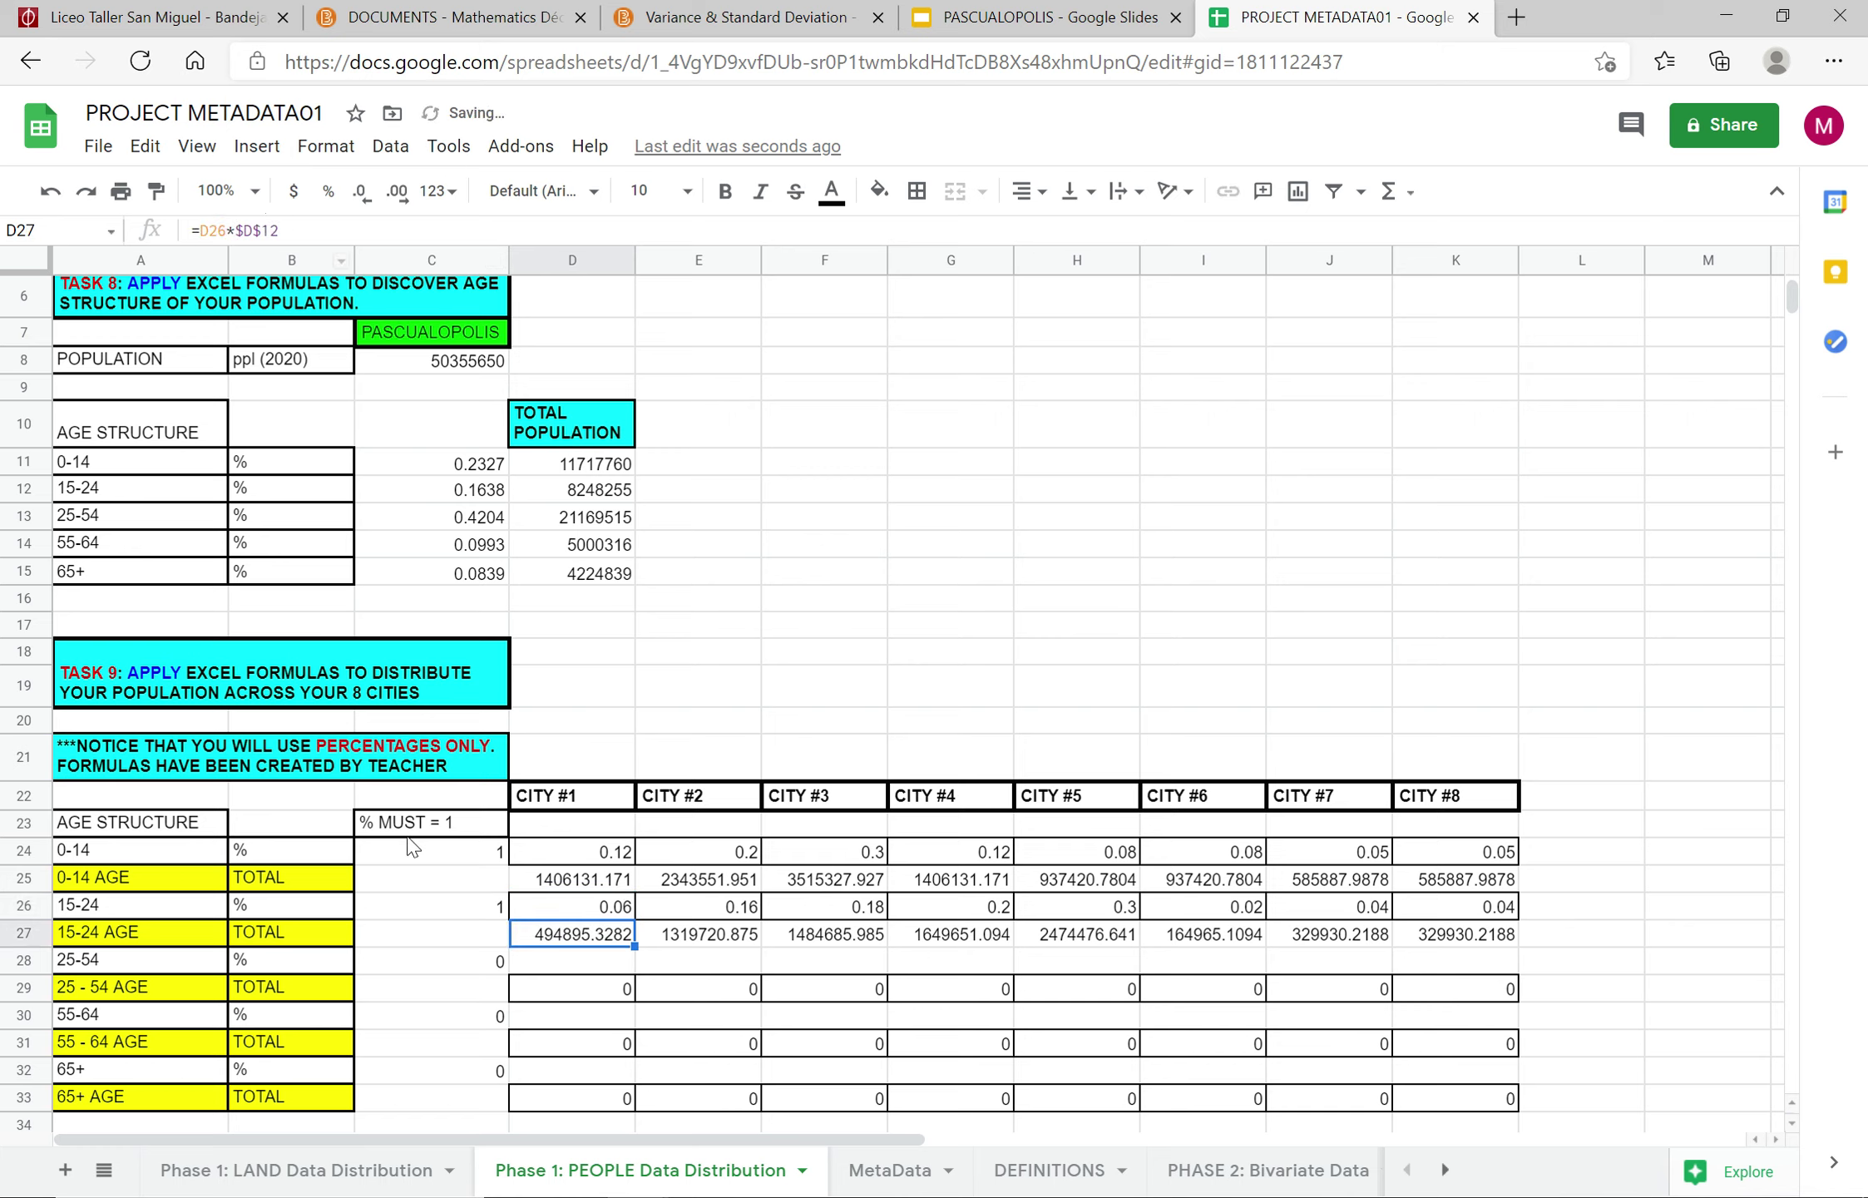
left_click(545, 965)
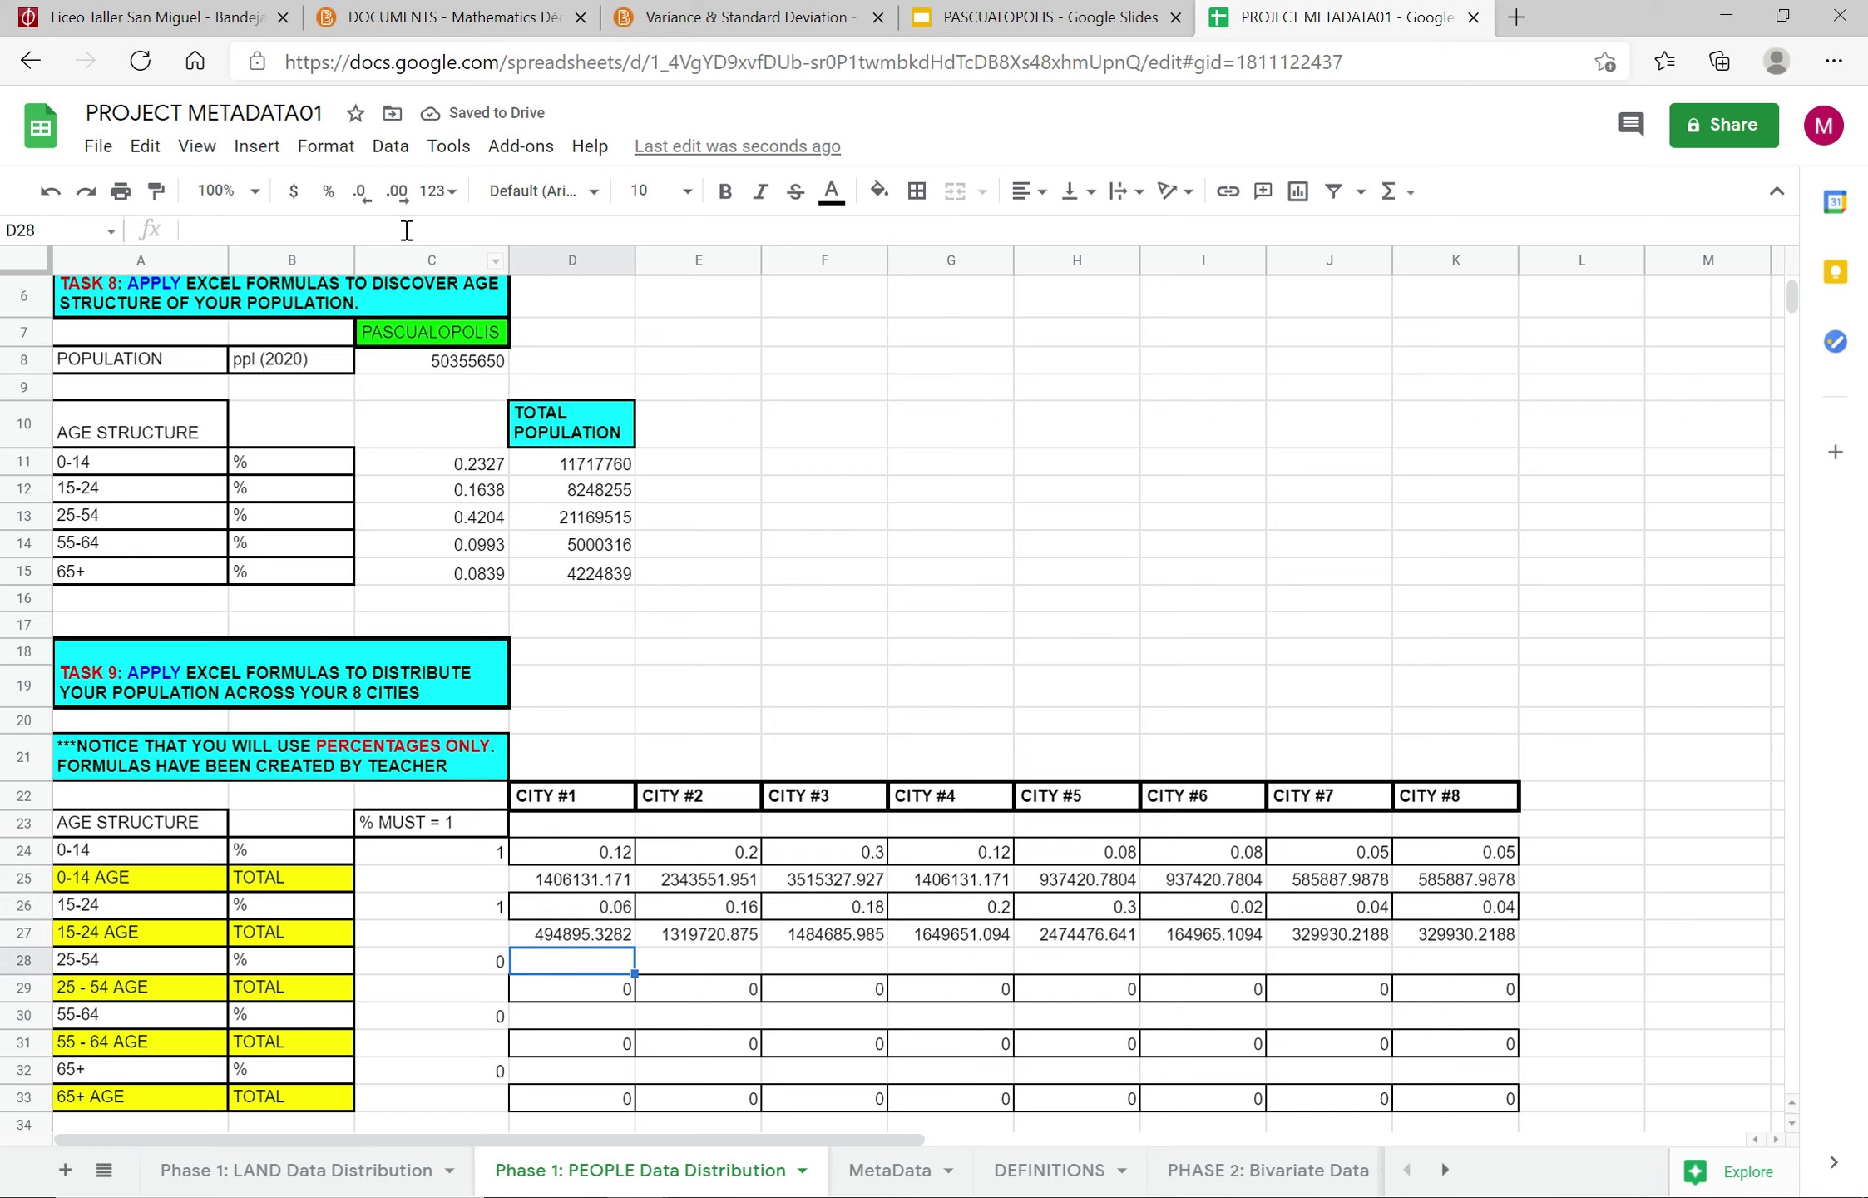
Step: Enter the 25-54 shares for Cities #1–#4 in row 28: 0.01, 0.1, 0.2, 0.3
left_click(461, 237)
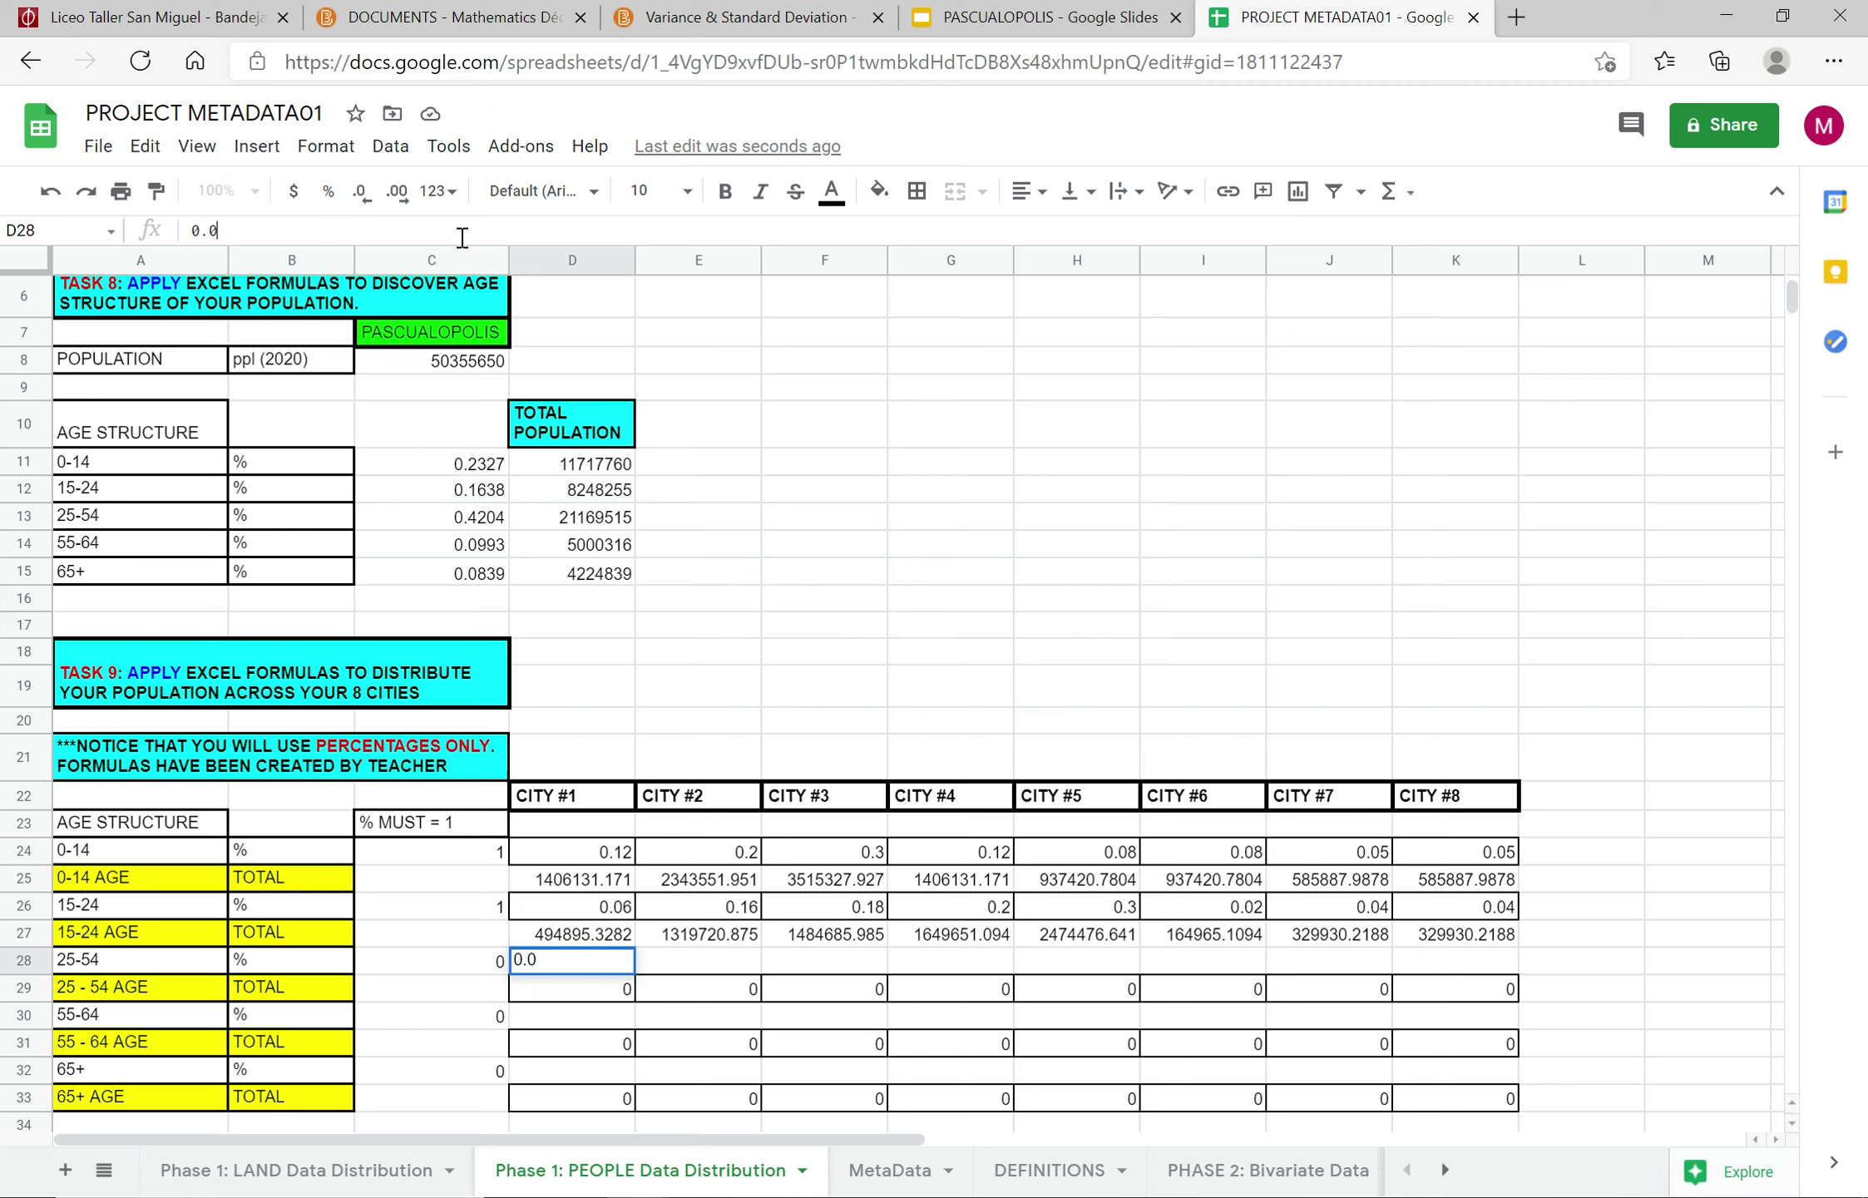
key("Tab")
type("0")
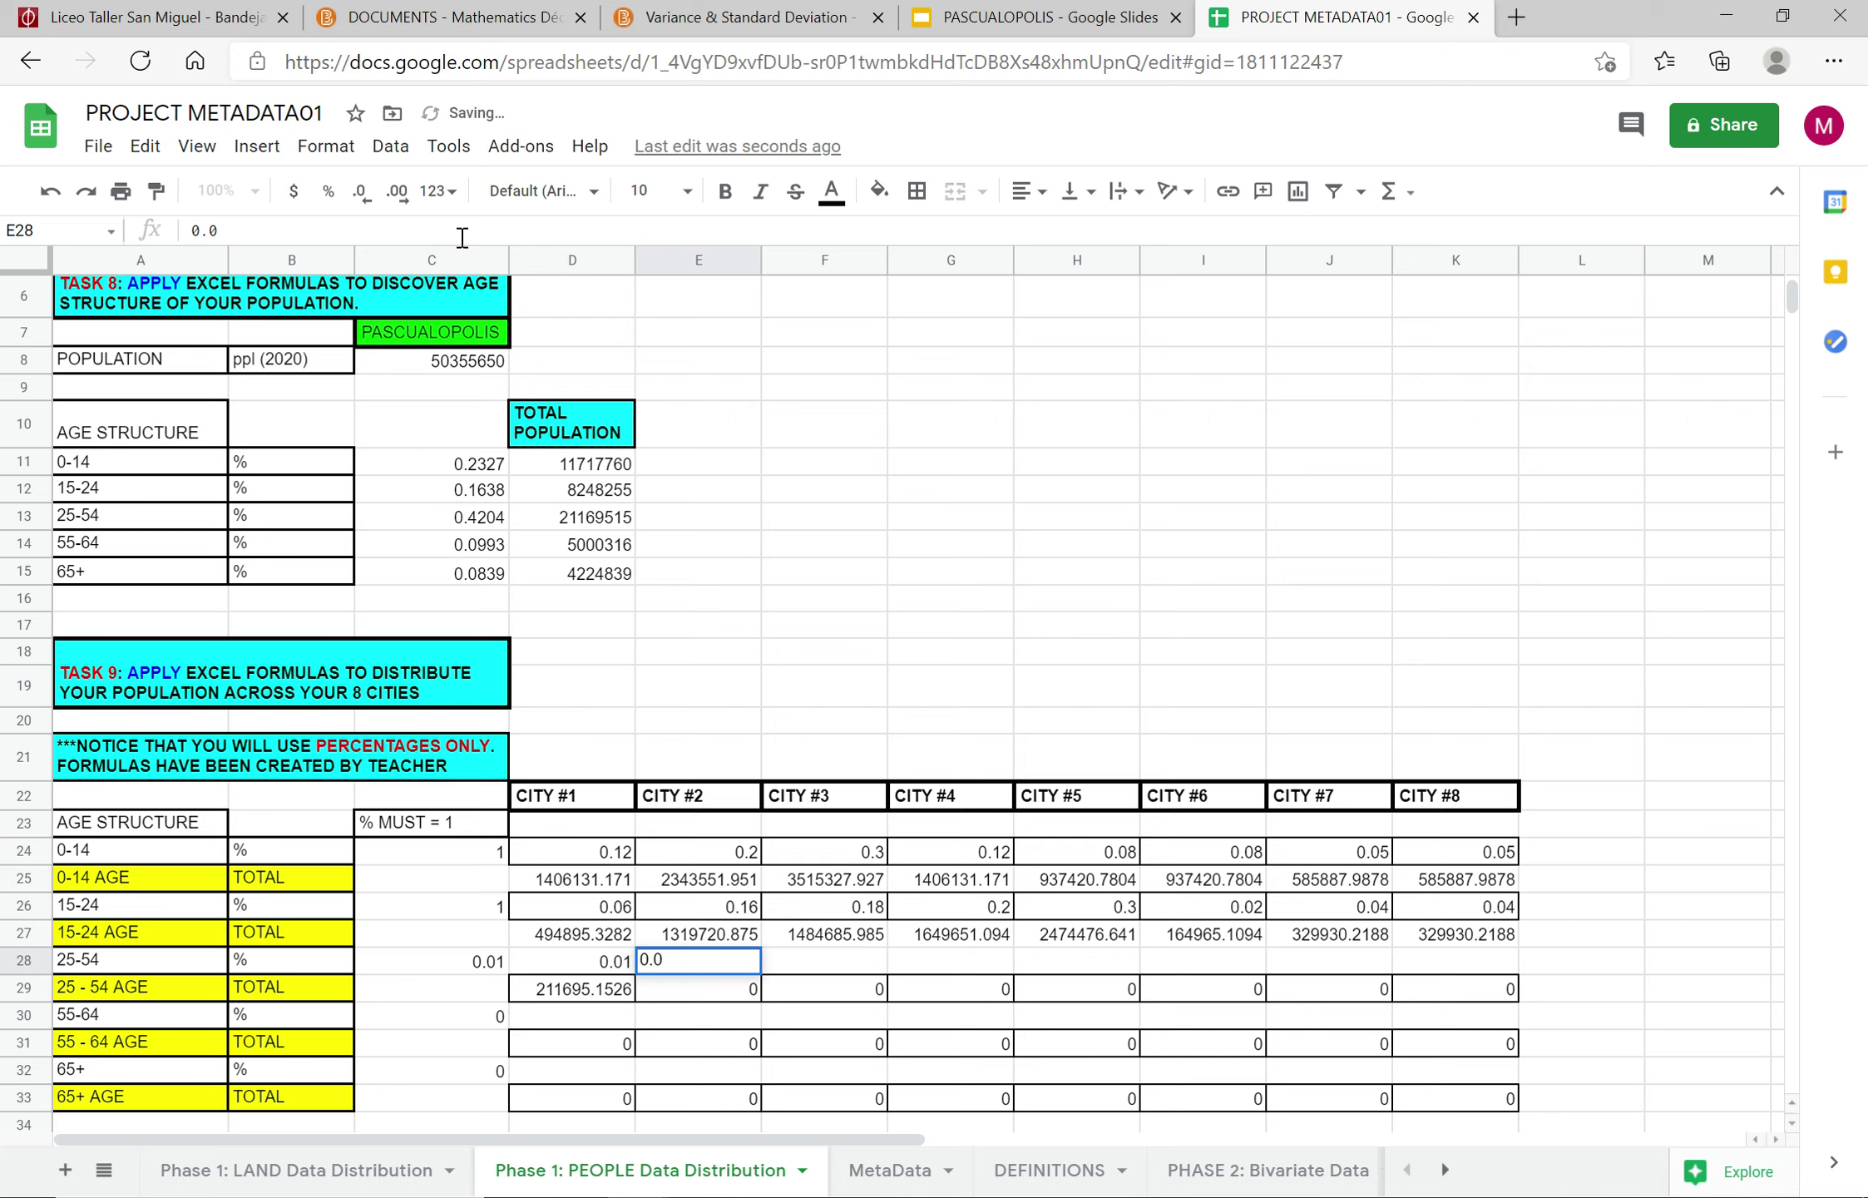
type(".1")
key("Tab")
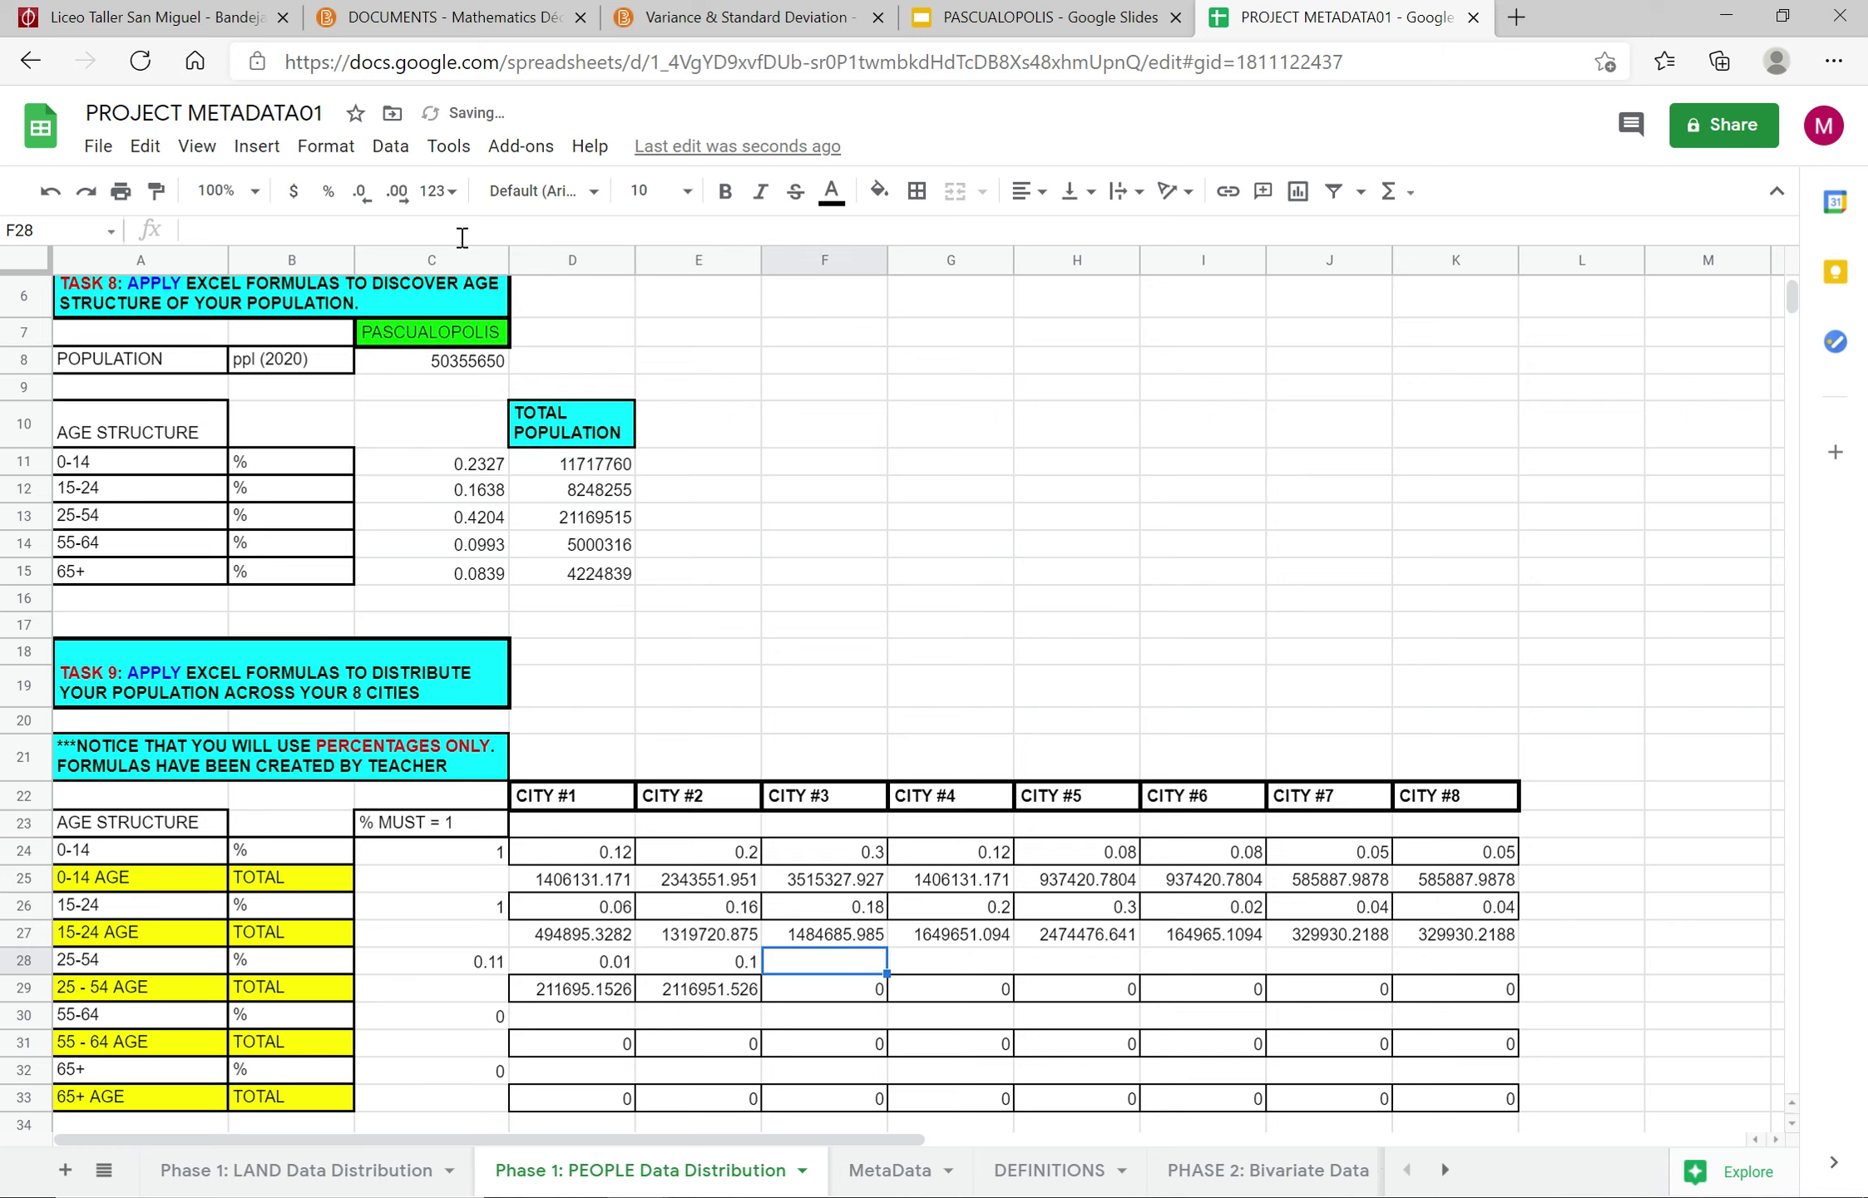
type("0.2")
key("Tab")
type("0.3")
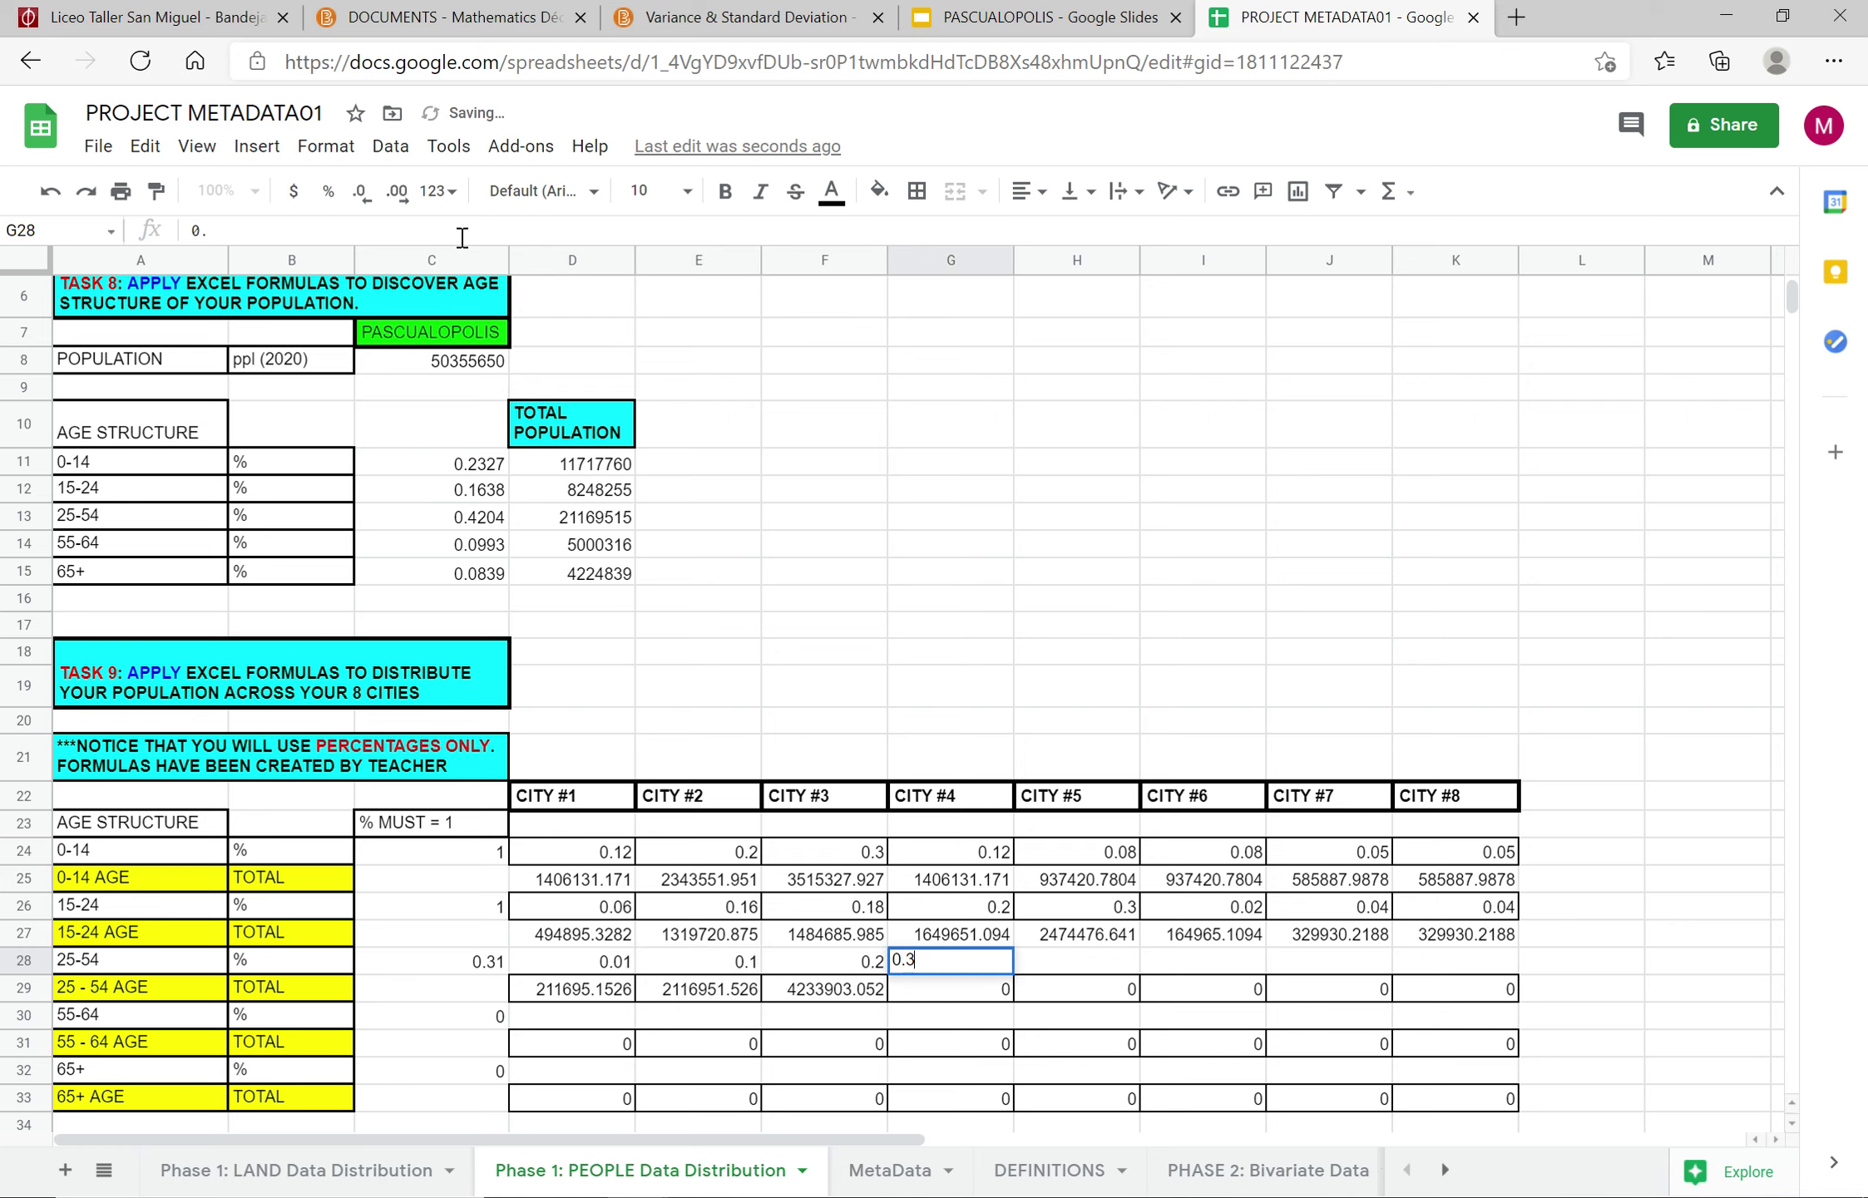
key("Tab")
Step: Enter the 25-54 shares for Cities #5–#8: 0.08, 0.04, 0.09, 0.18, bringing C28 to 1
type("0")
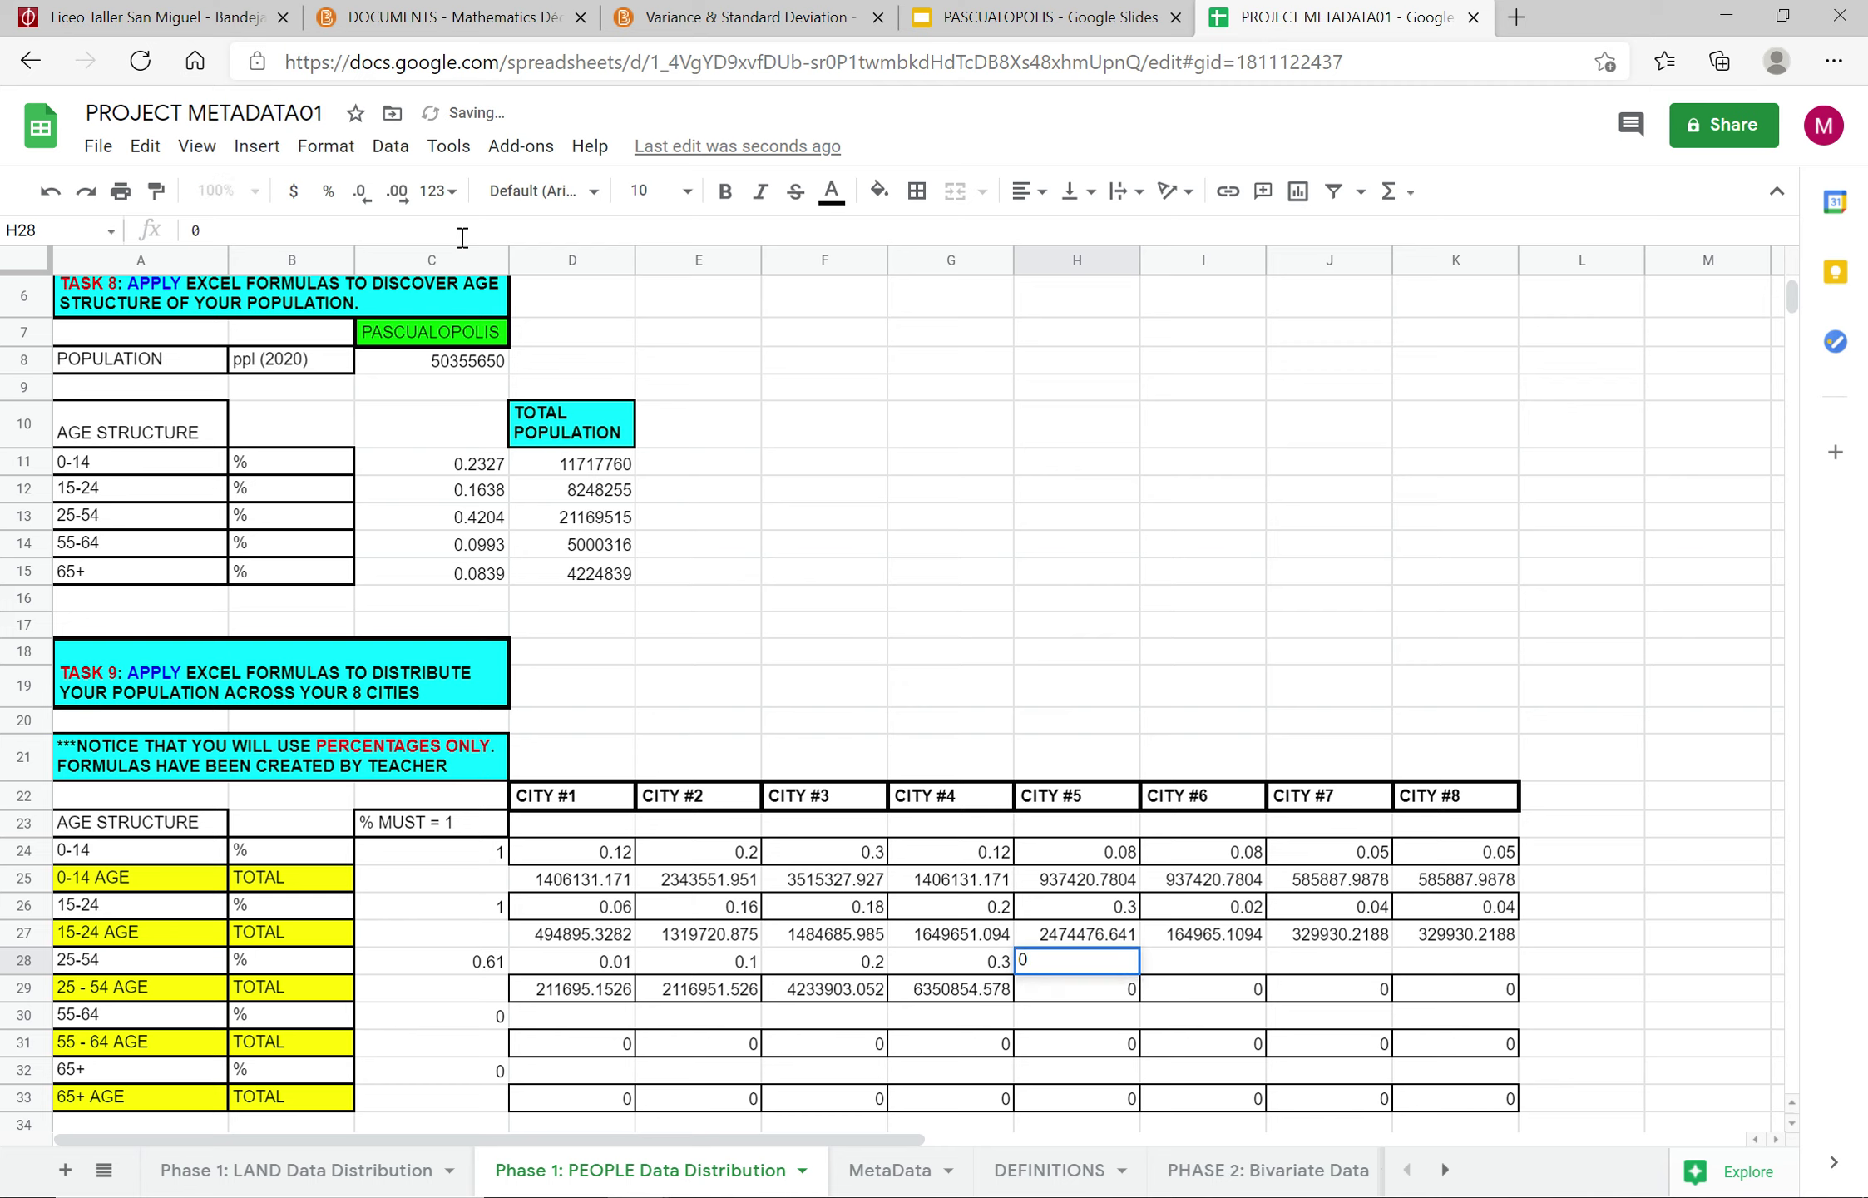
type(".08")
key("Tab")
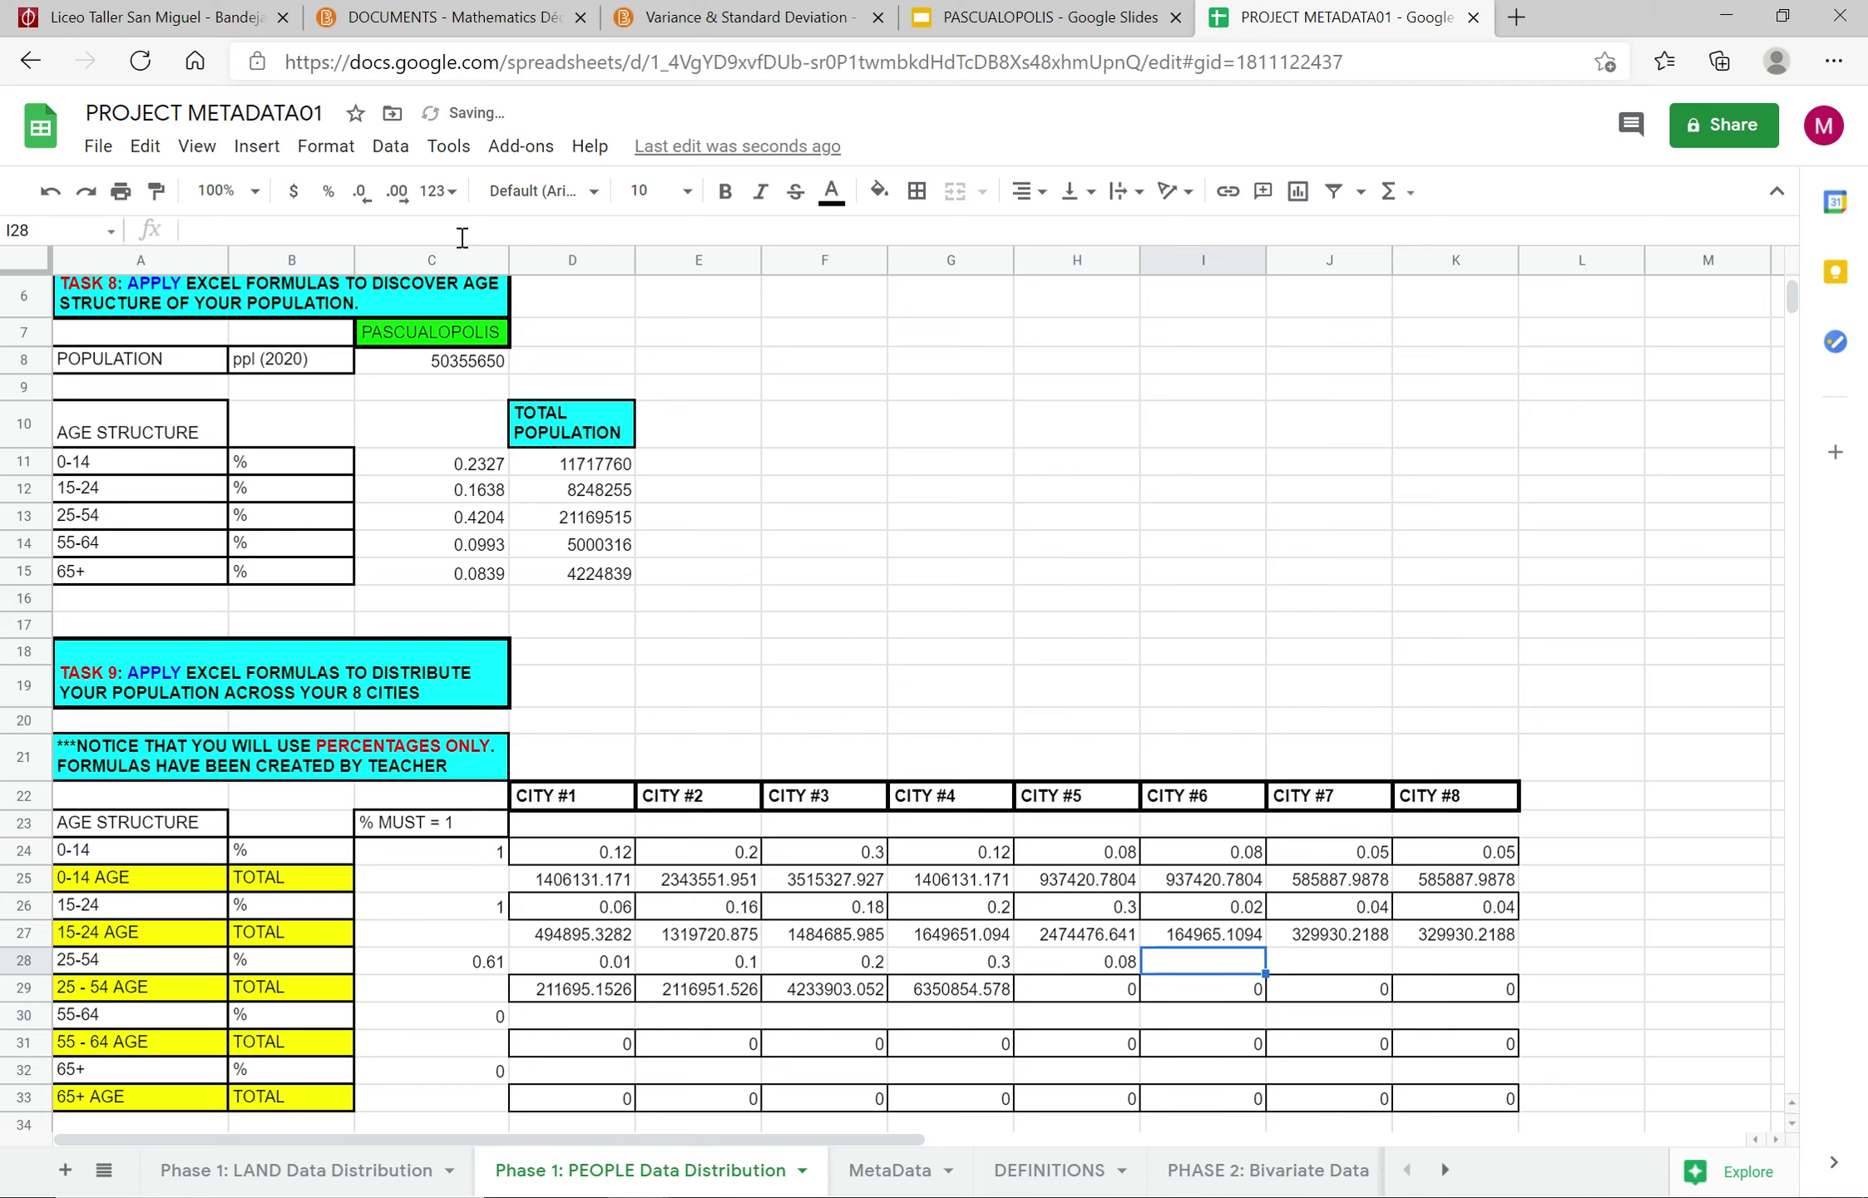
type("0.04")
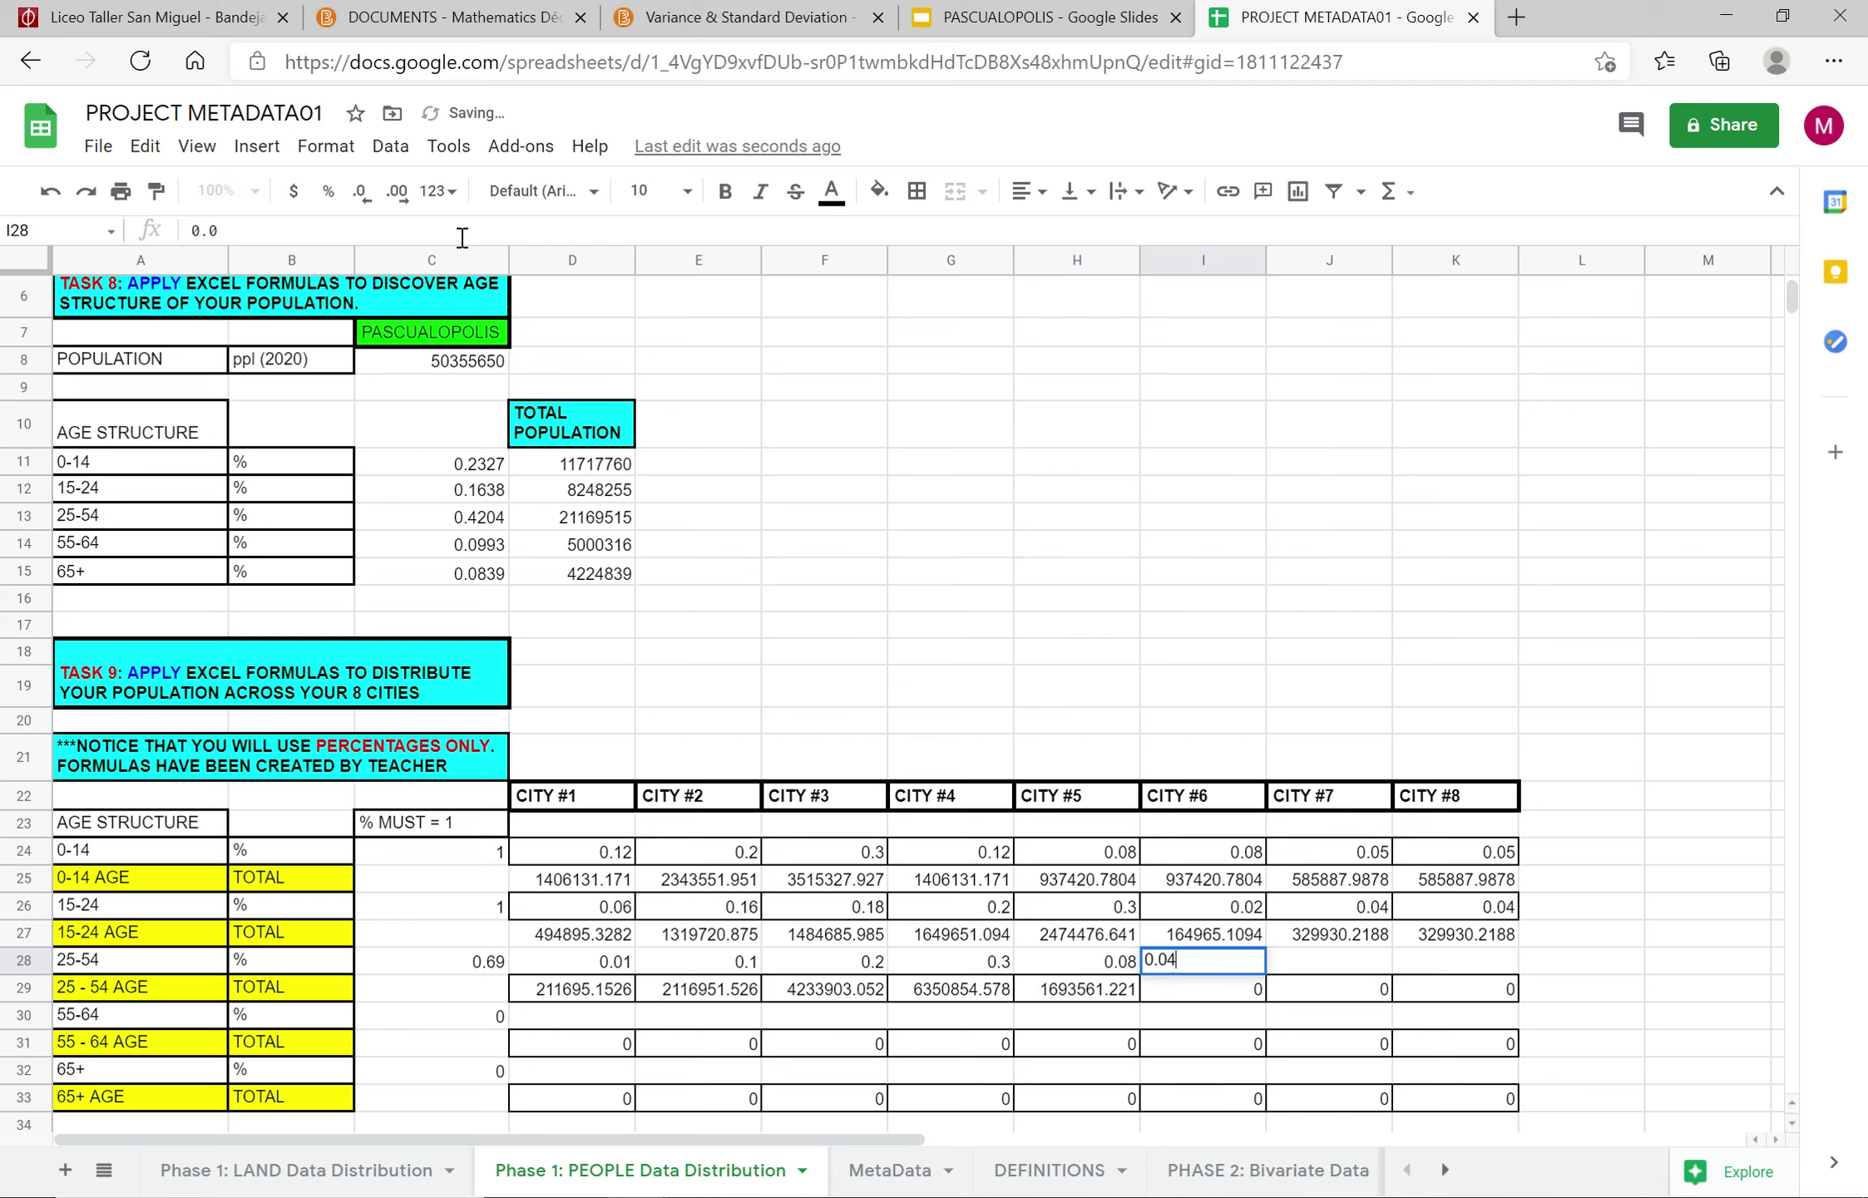
key("Tab")
type("0.")
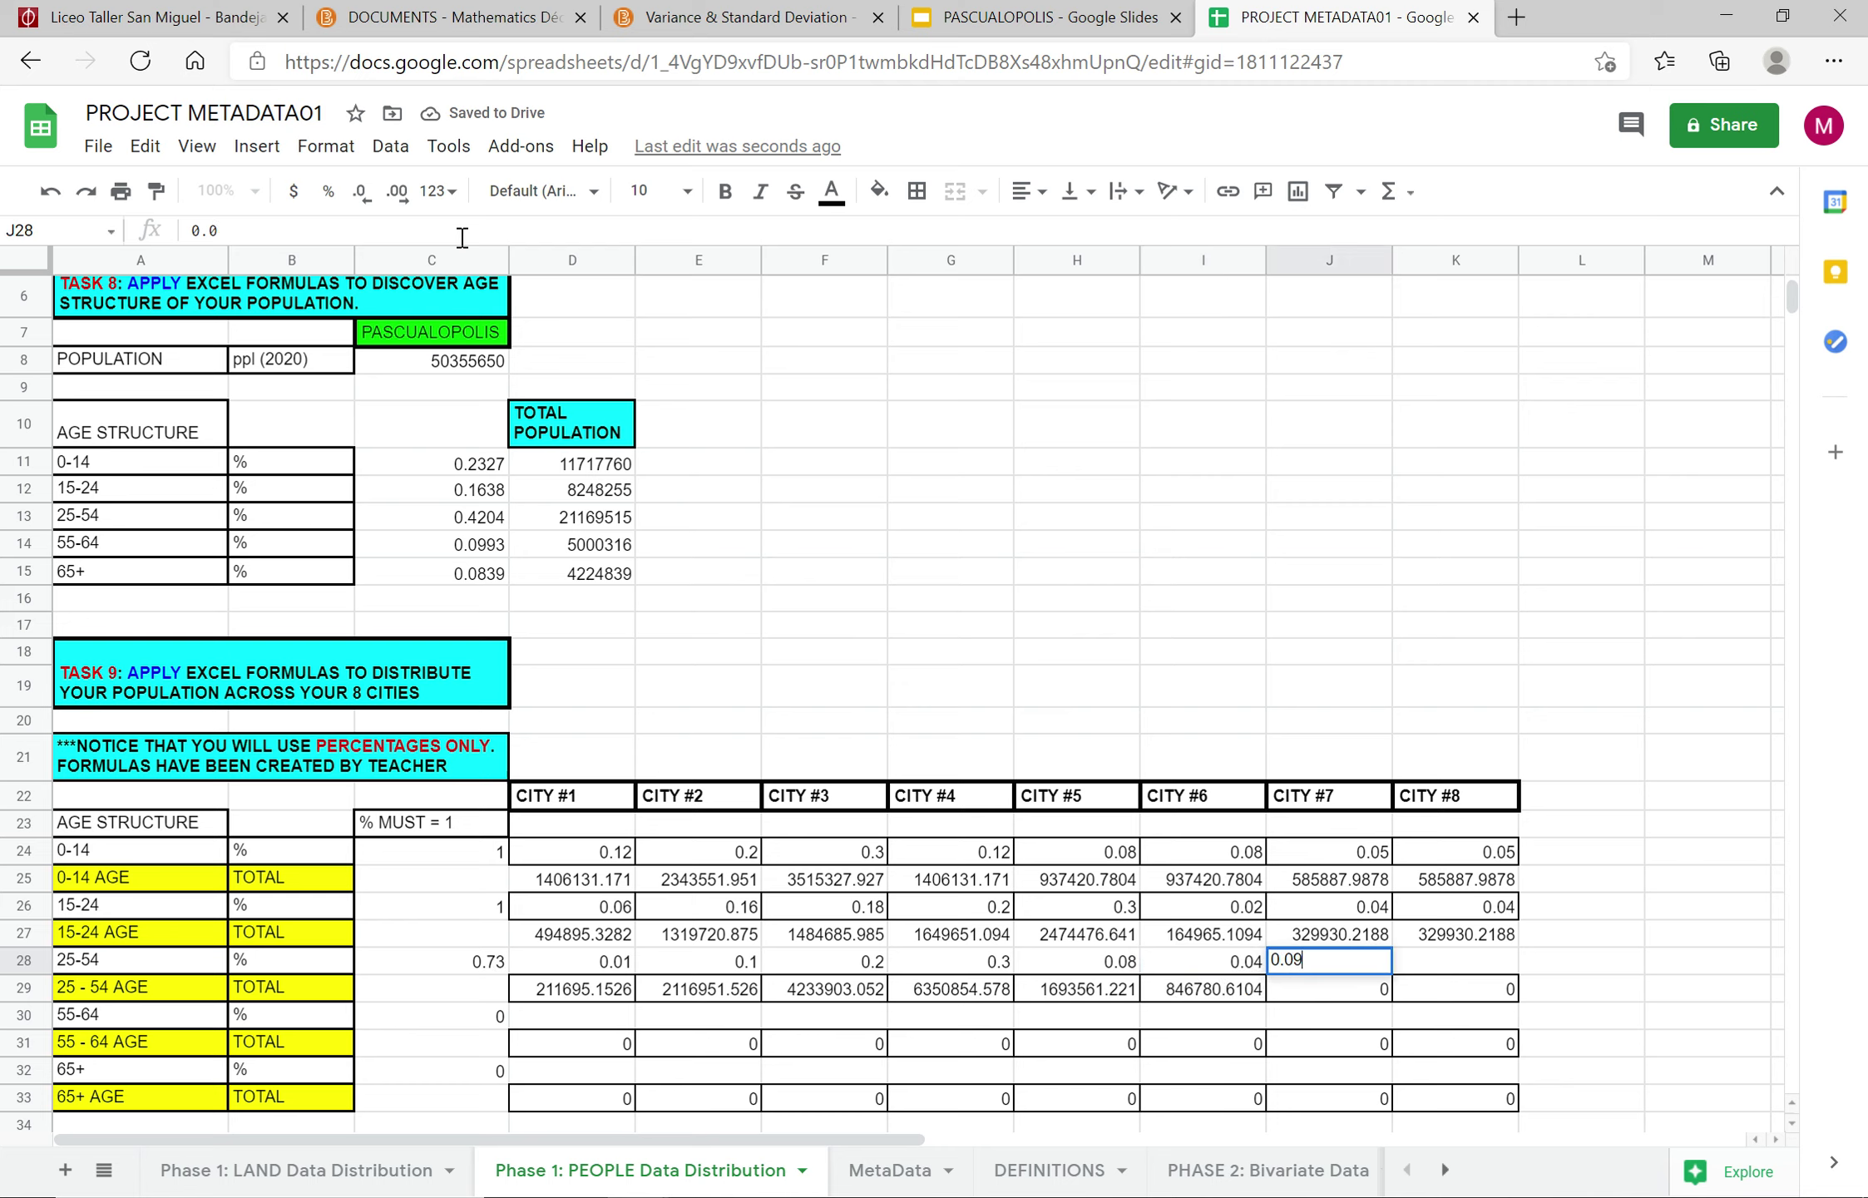
key("Tab")
type("0.")
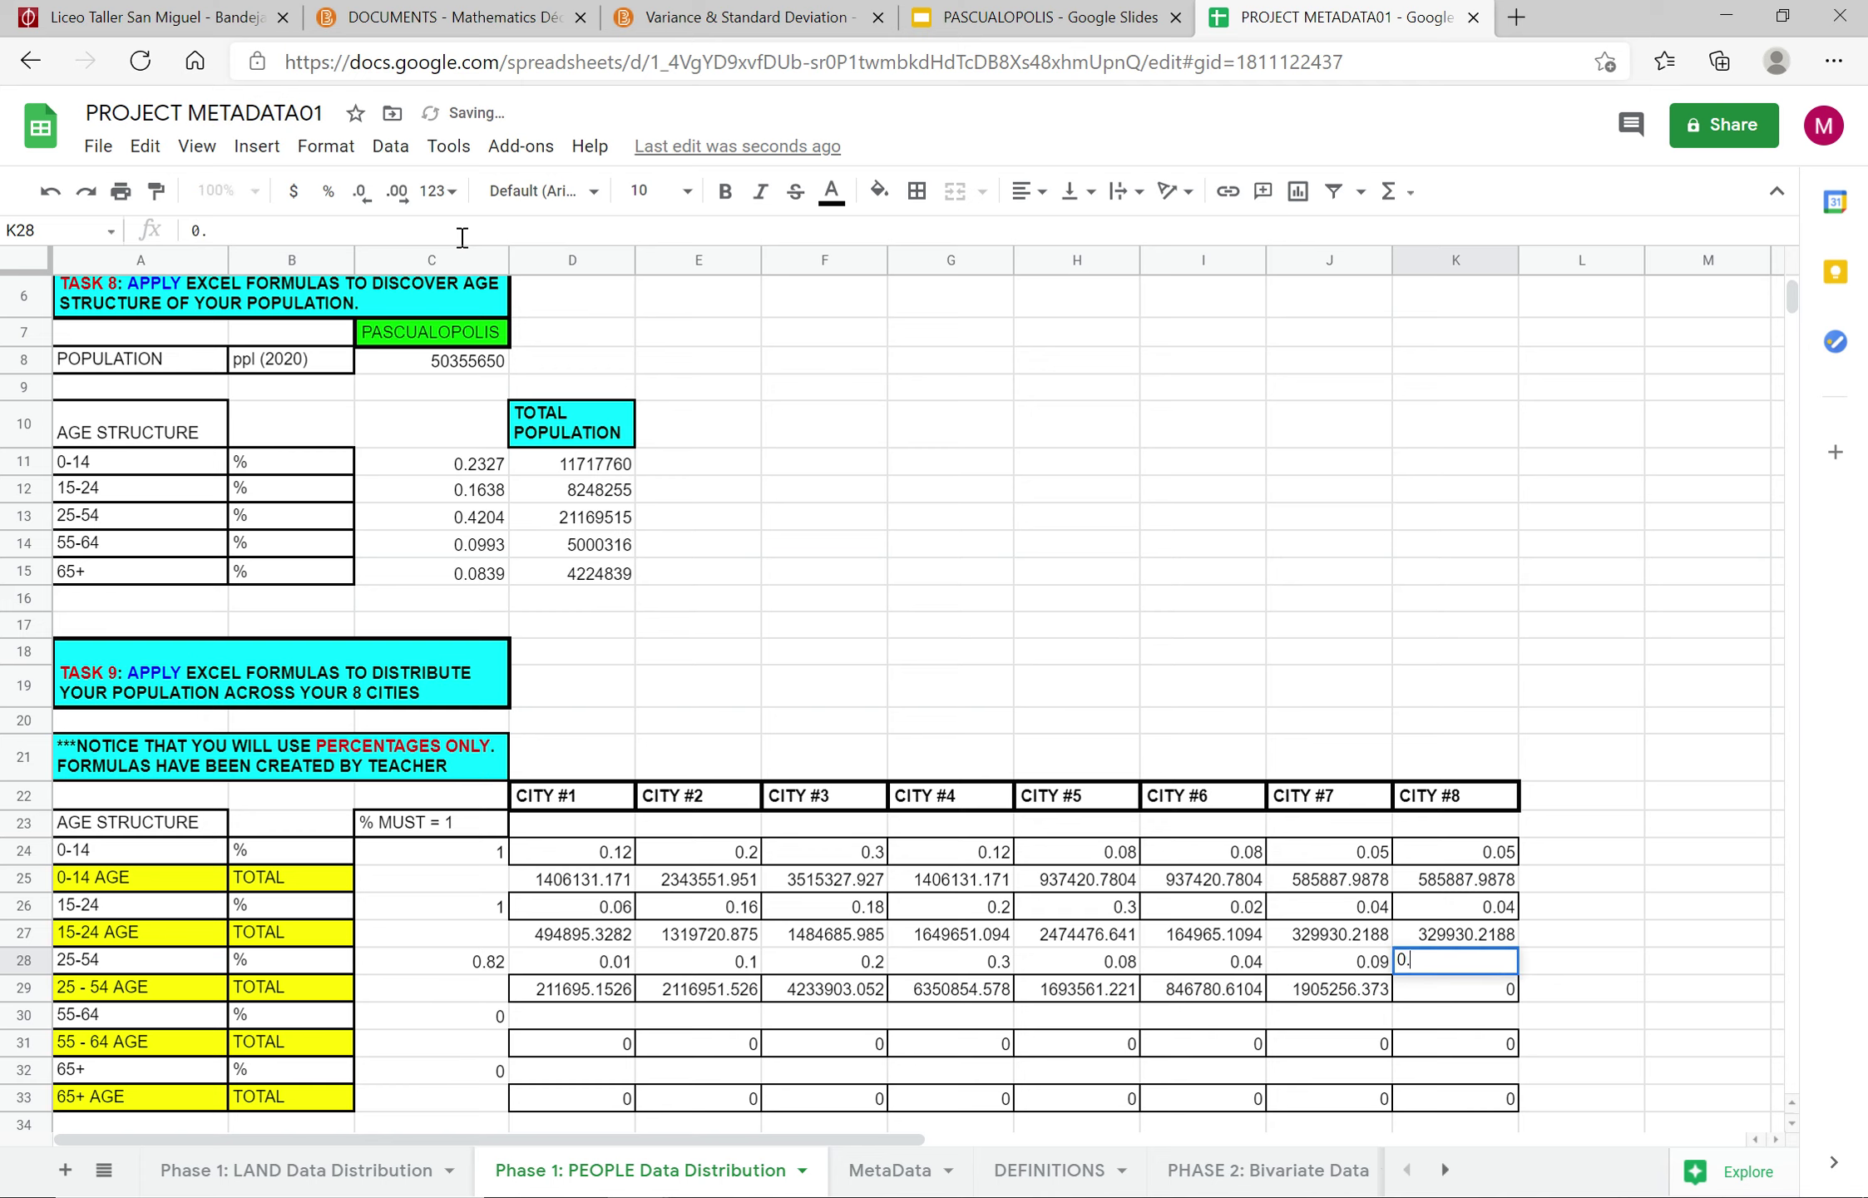
key("Tab")
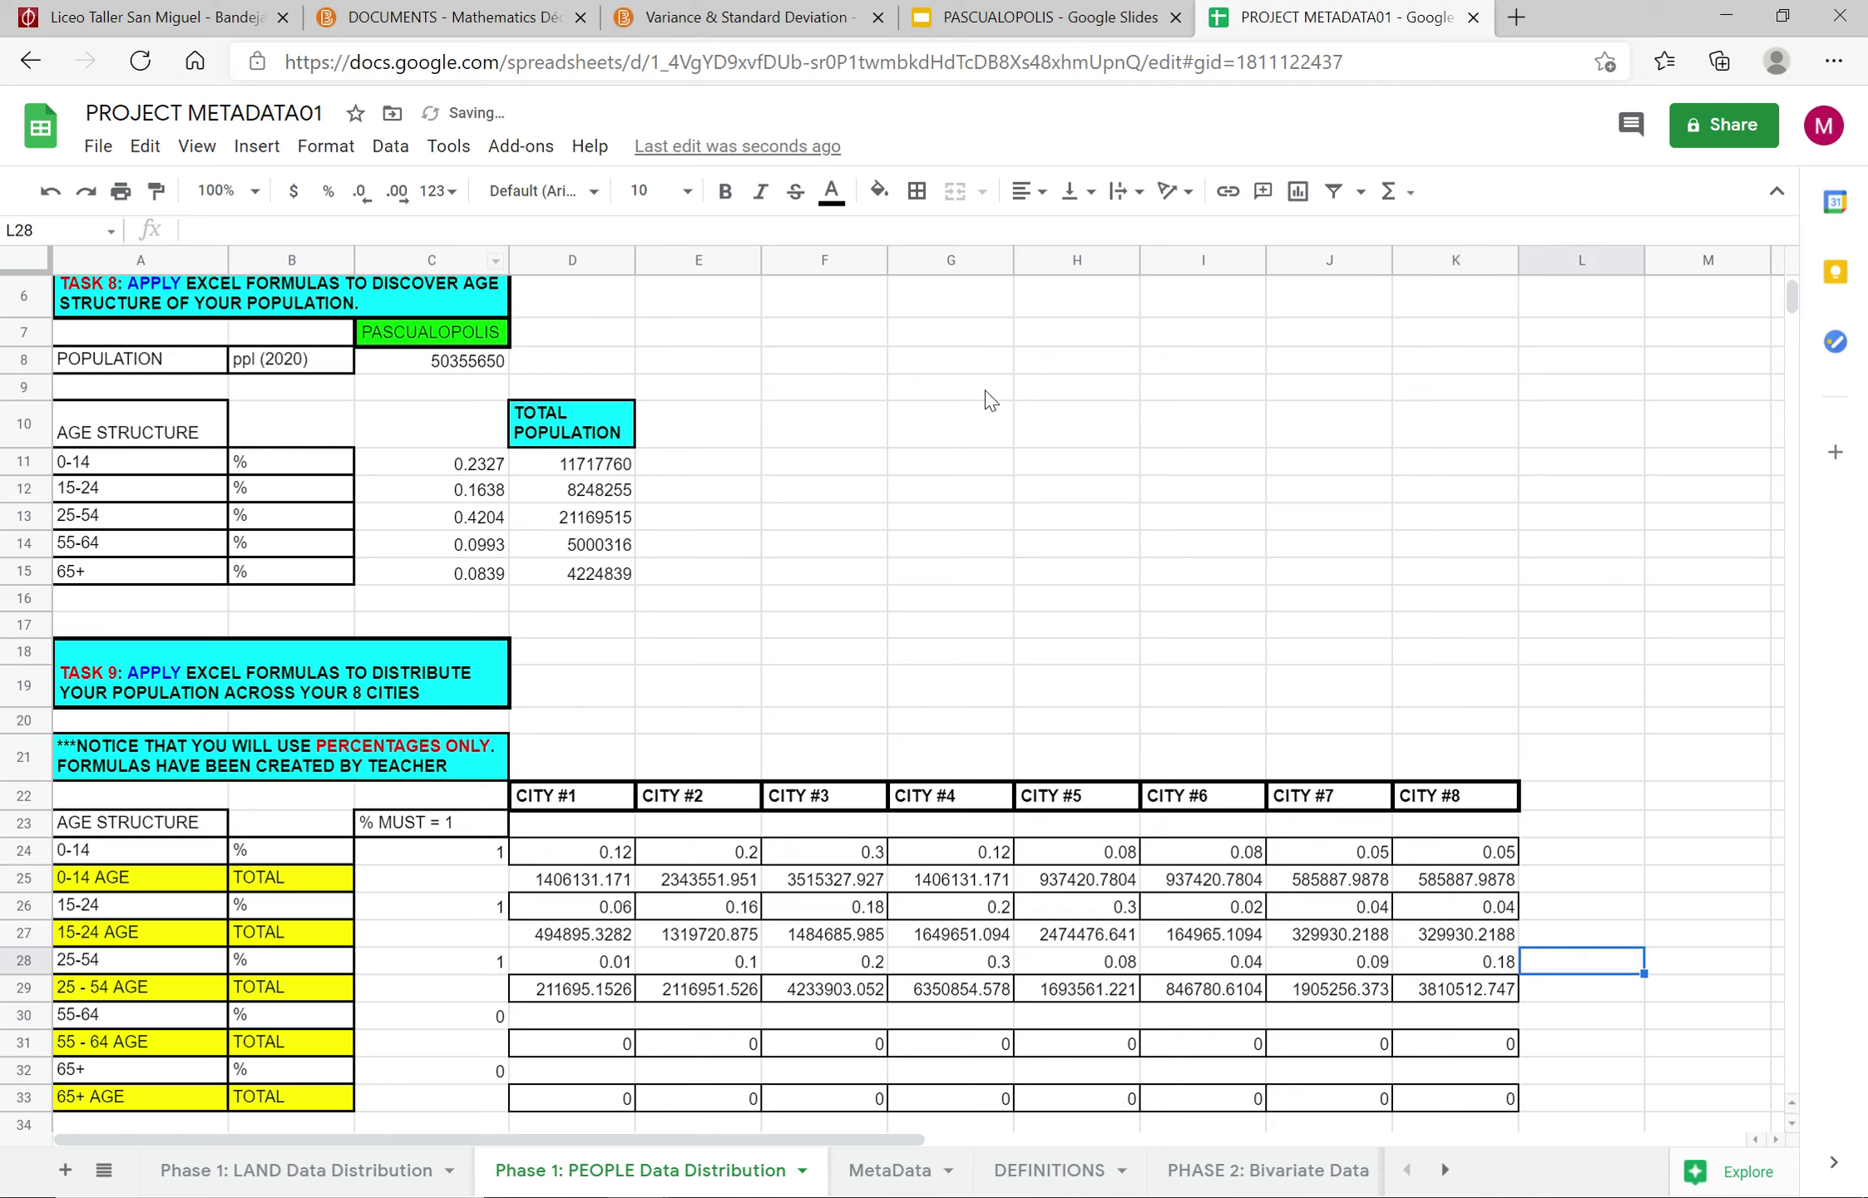
left_click(604, 1017)
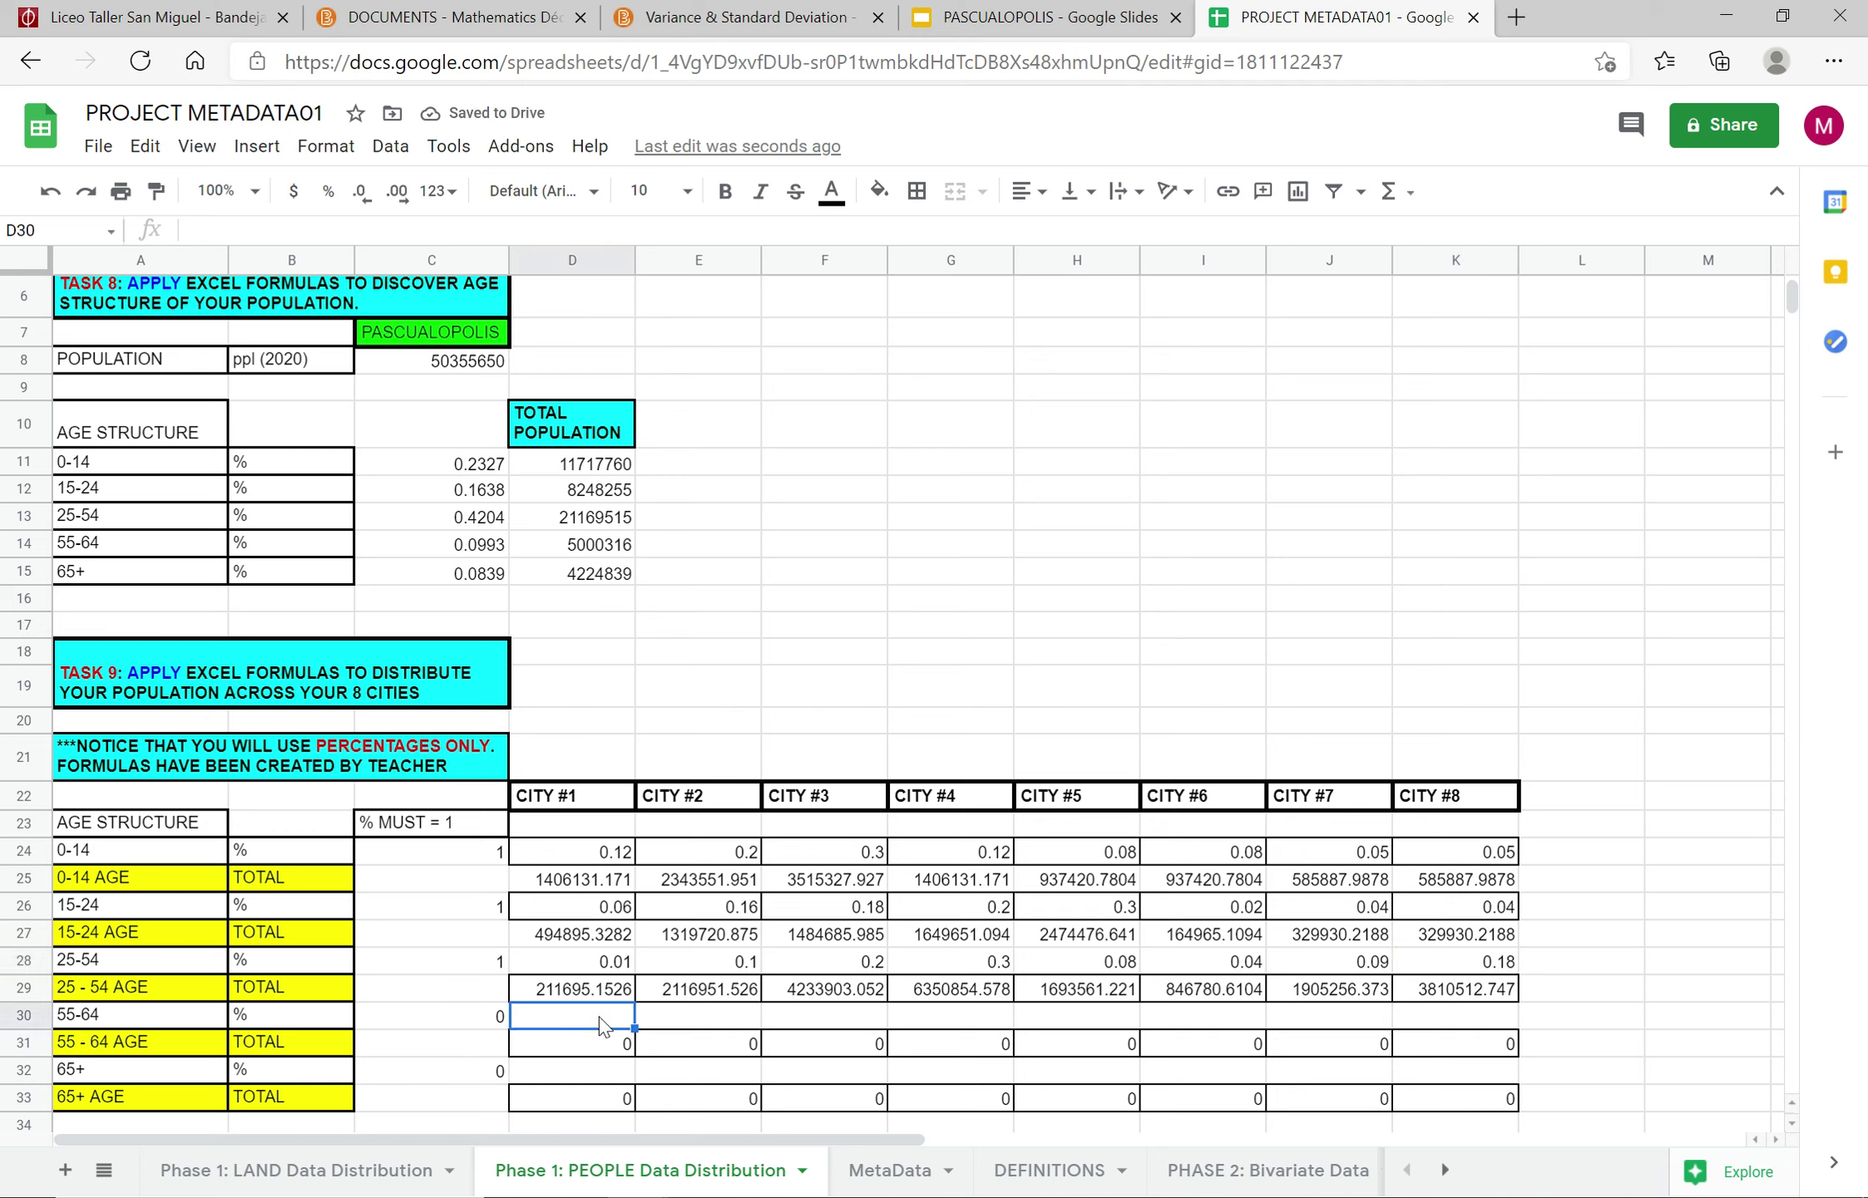
Step: Enter the 55-64 shares for Cities #1–#5 in row 30, starting 0.12, 0.12, 0.12, 0.2
left_click(430, 232)
type("0.")
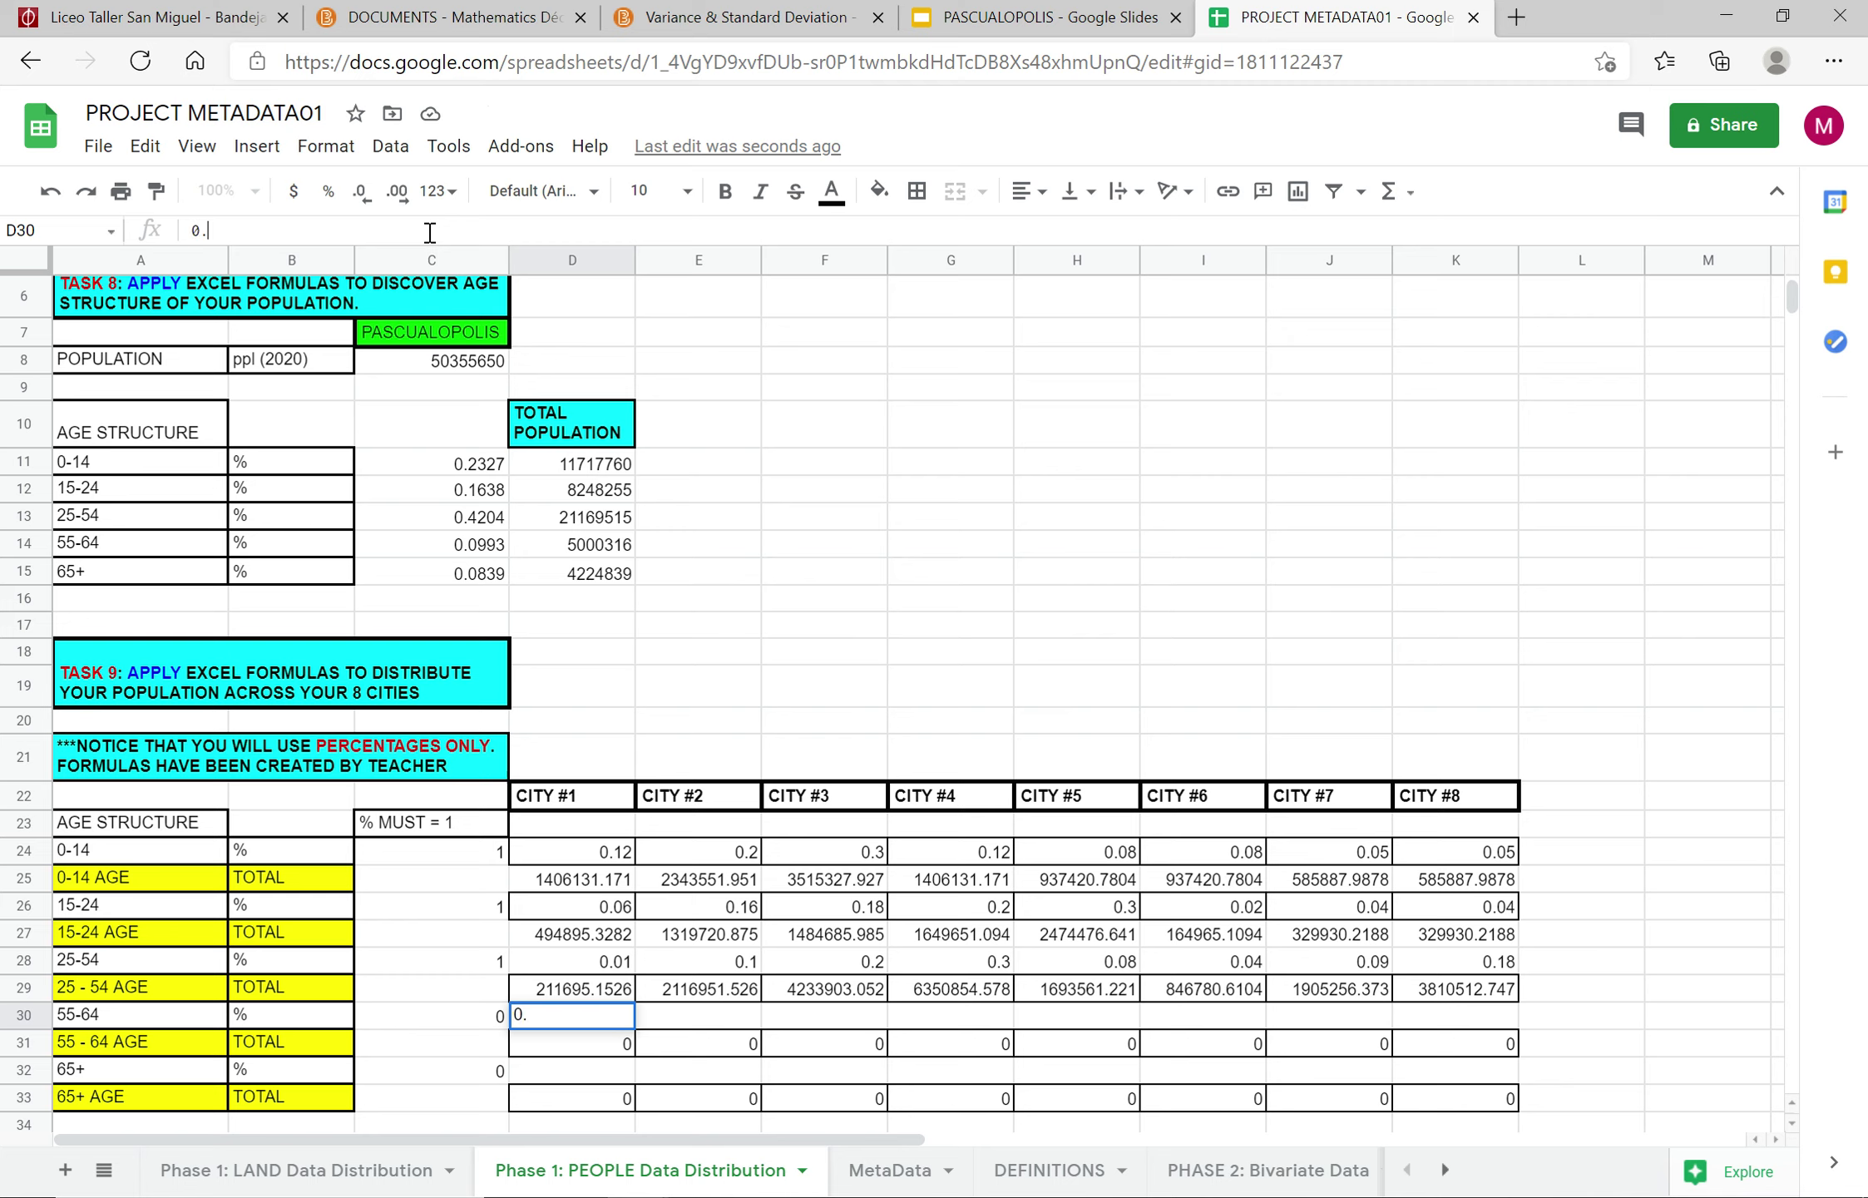
type("12")
key("Tab")
type("0")
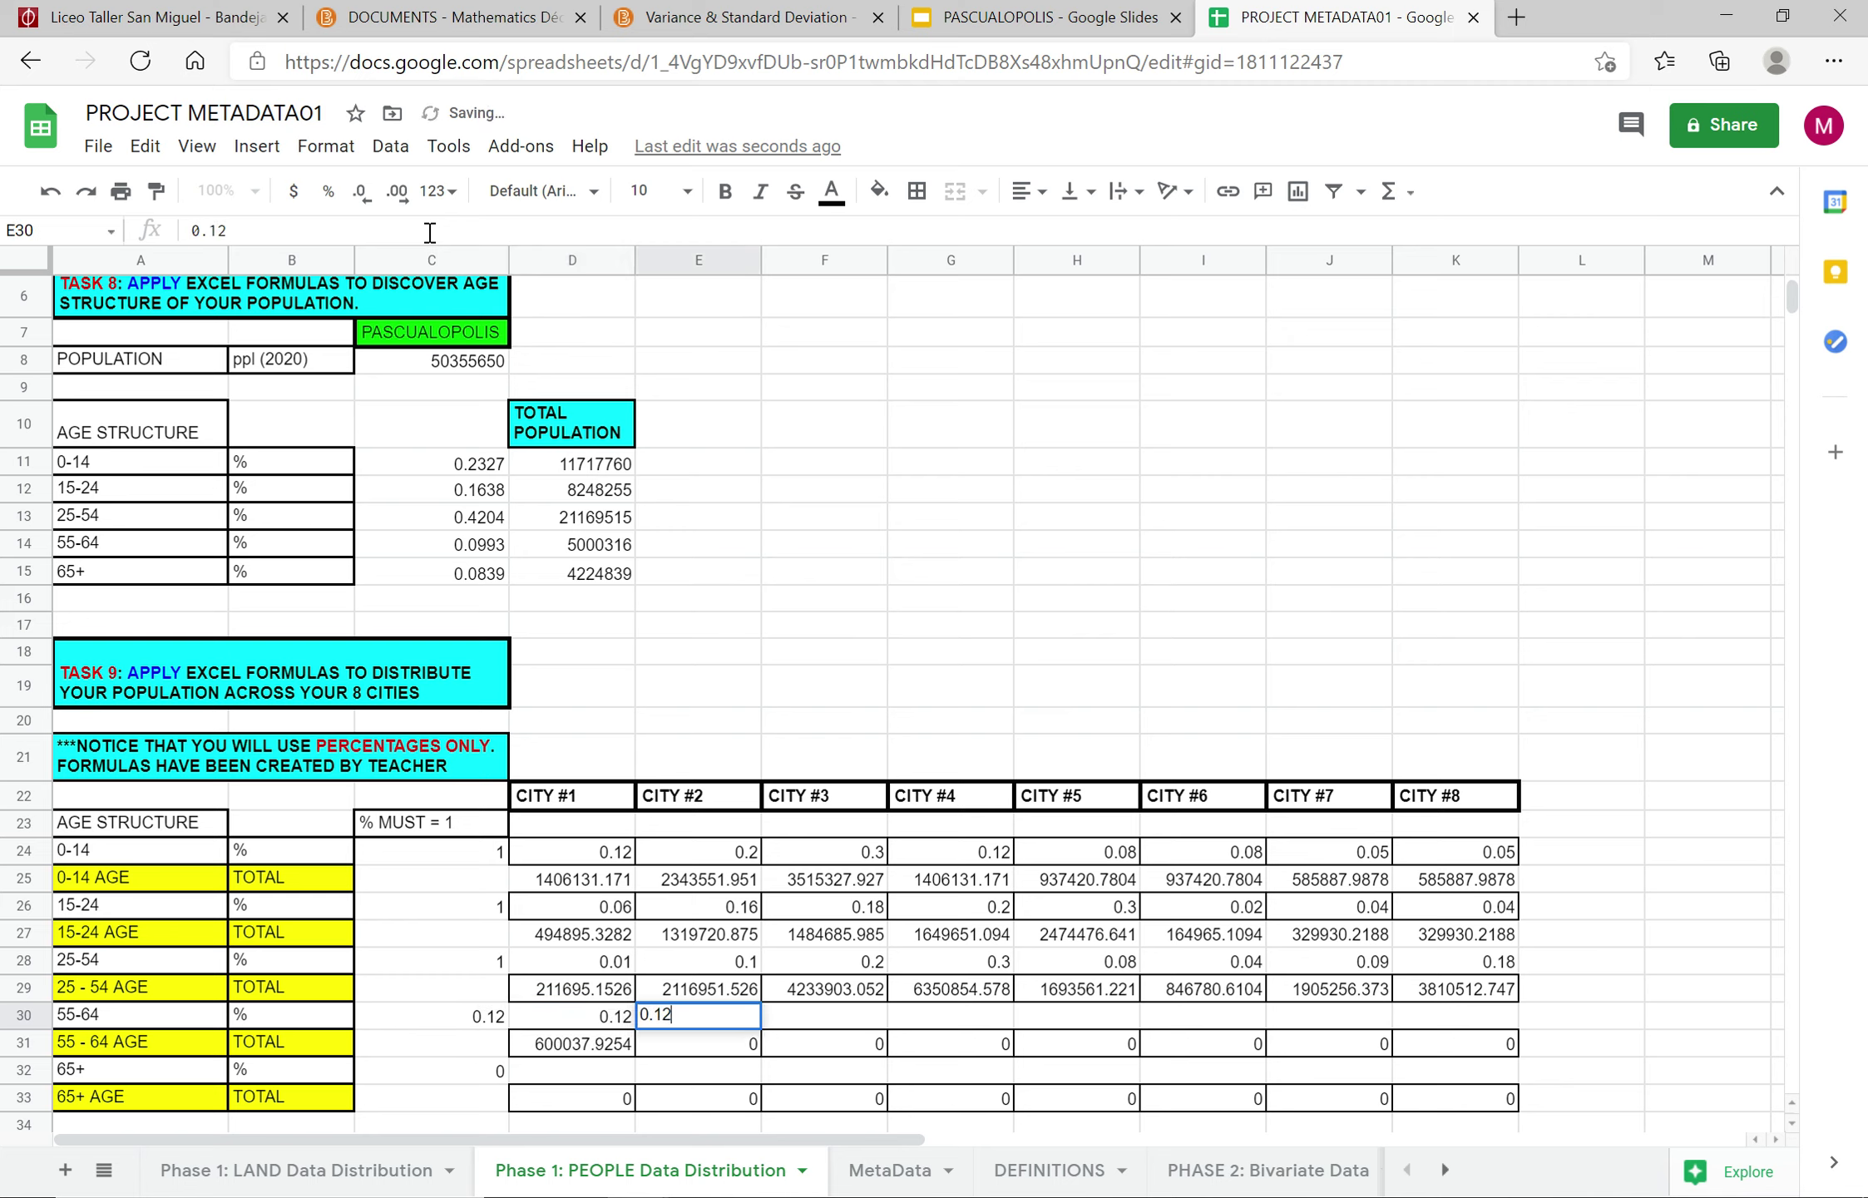
key("Tab")
type("0")
key("Tab")
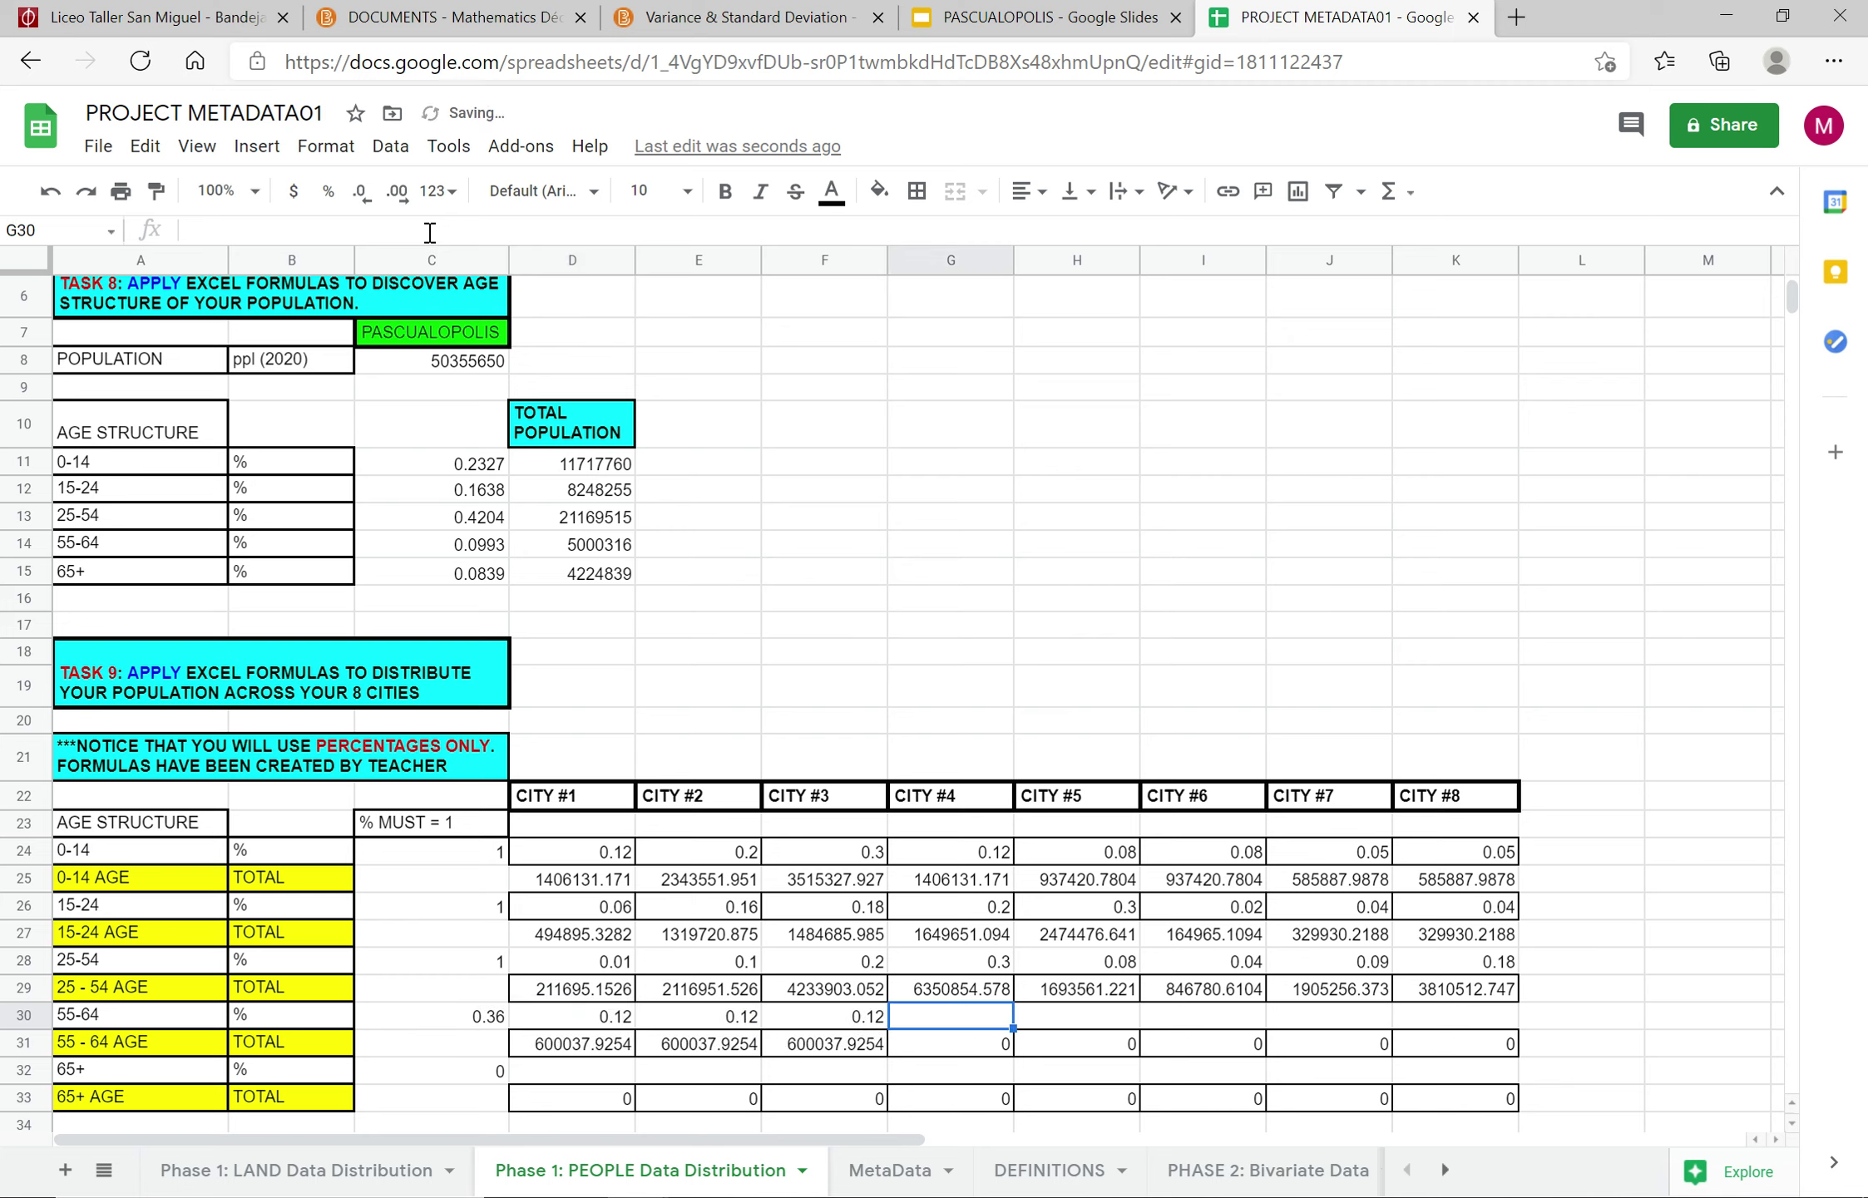
type("0.2")
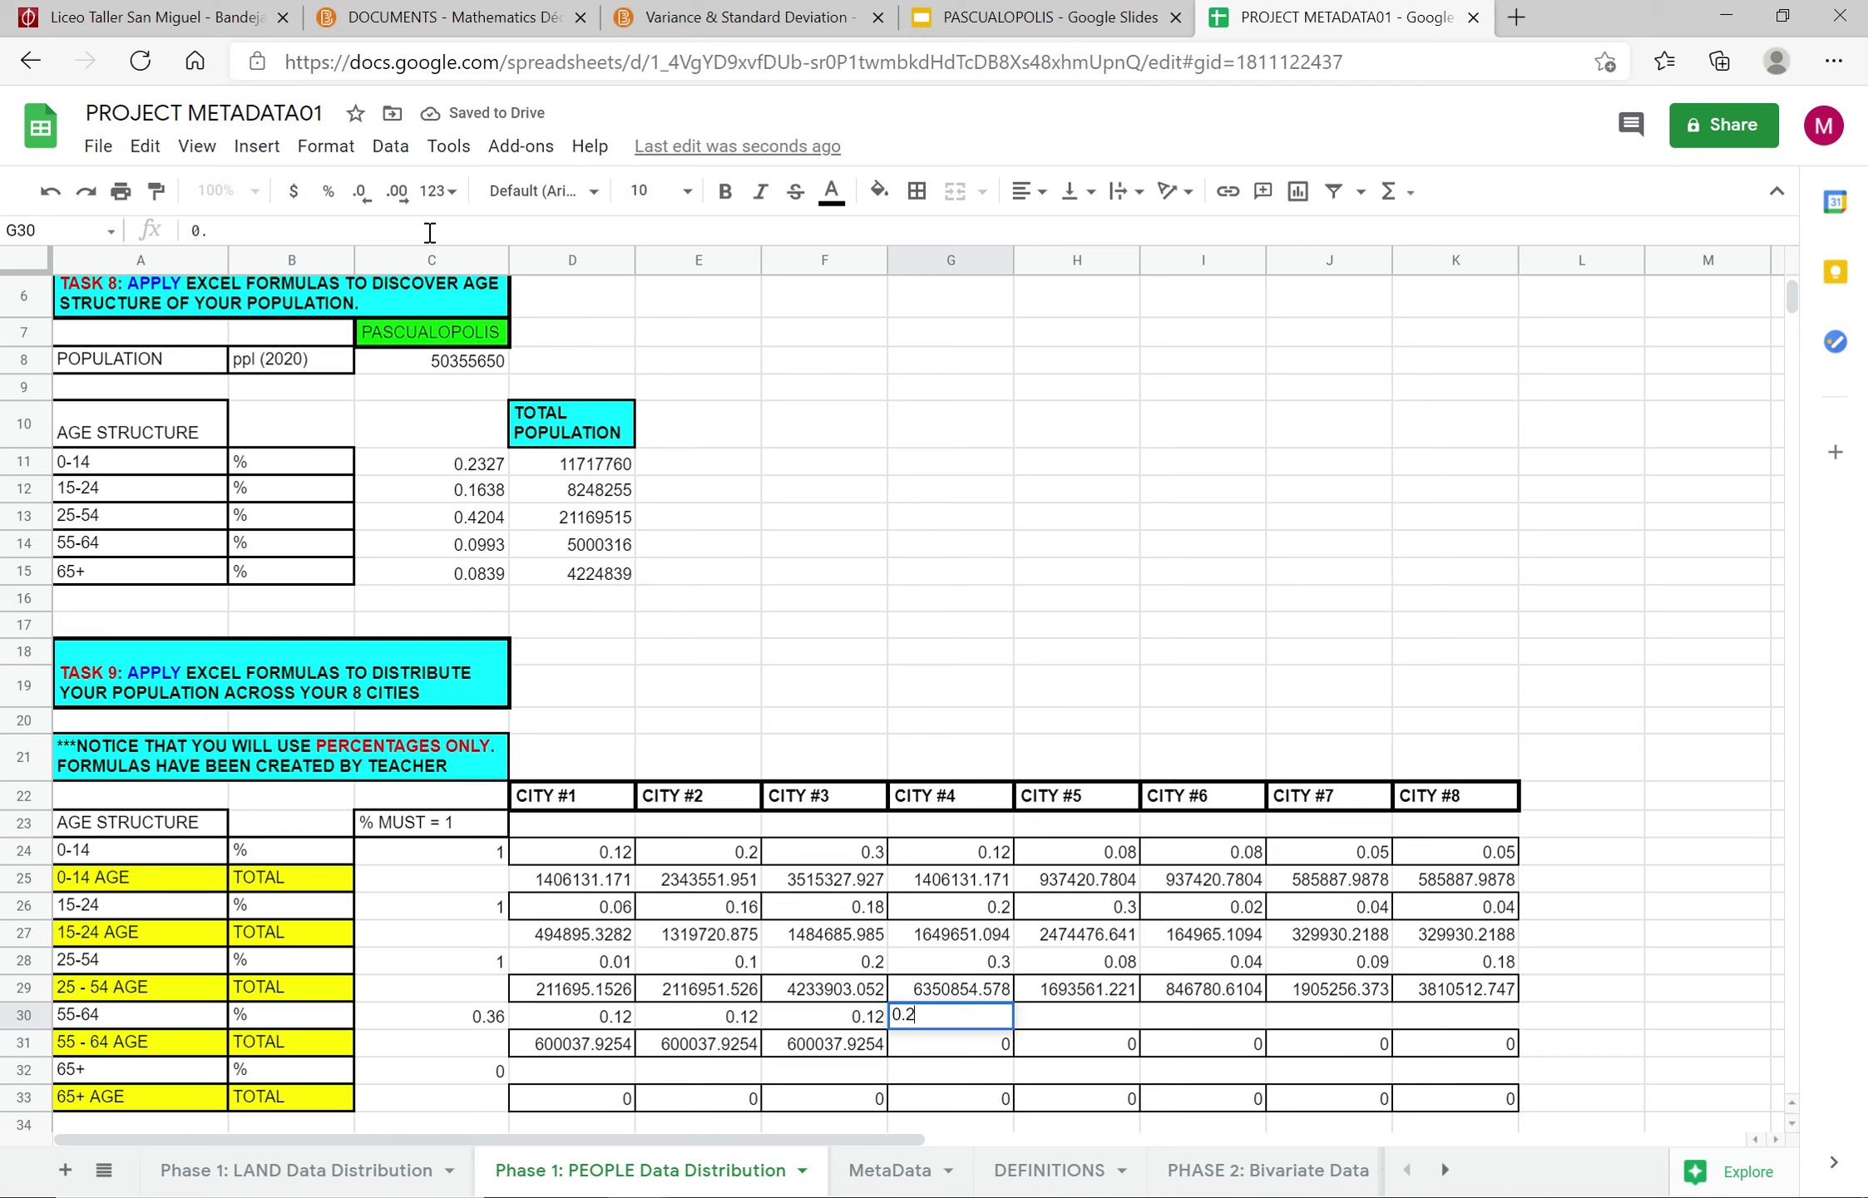
key("Tab")
type("0.")
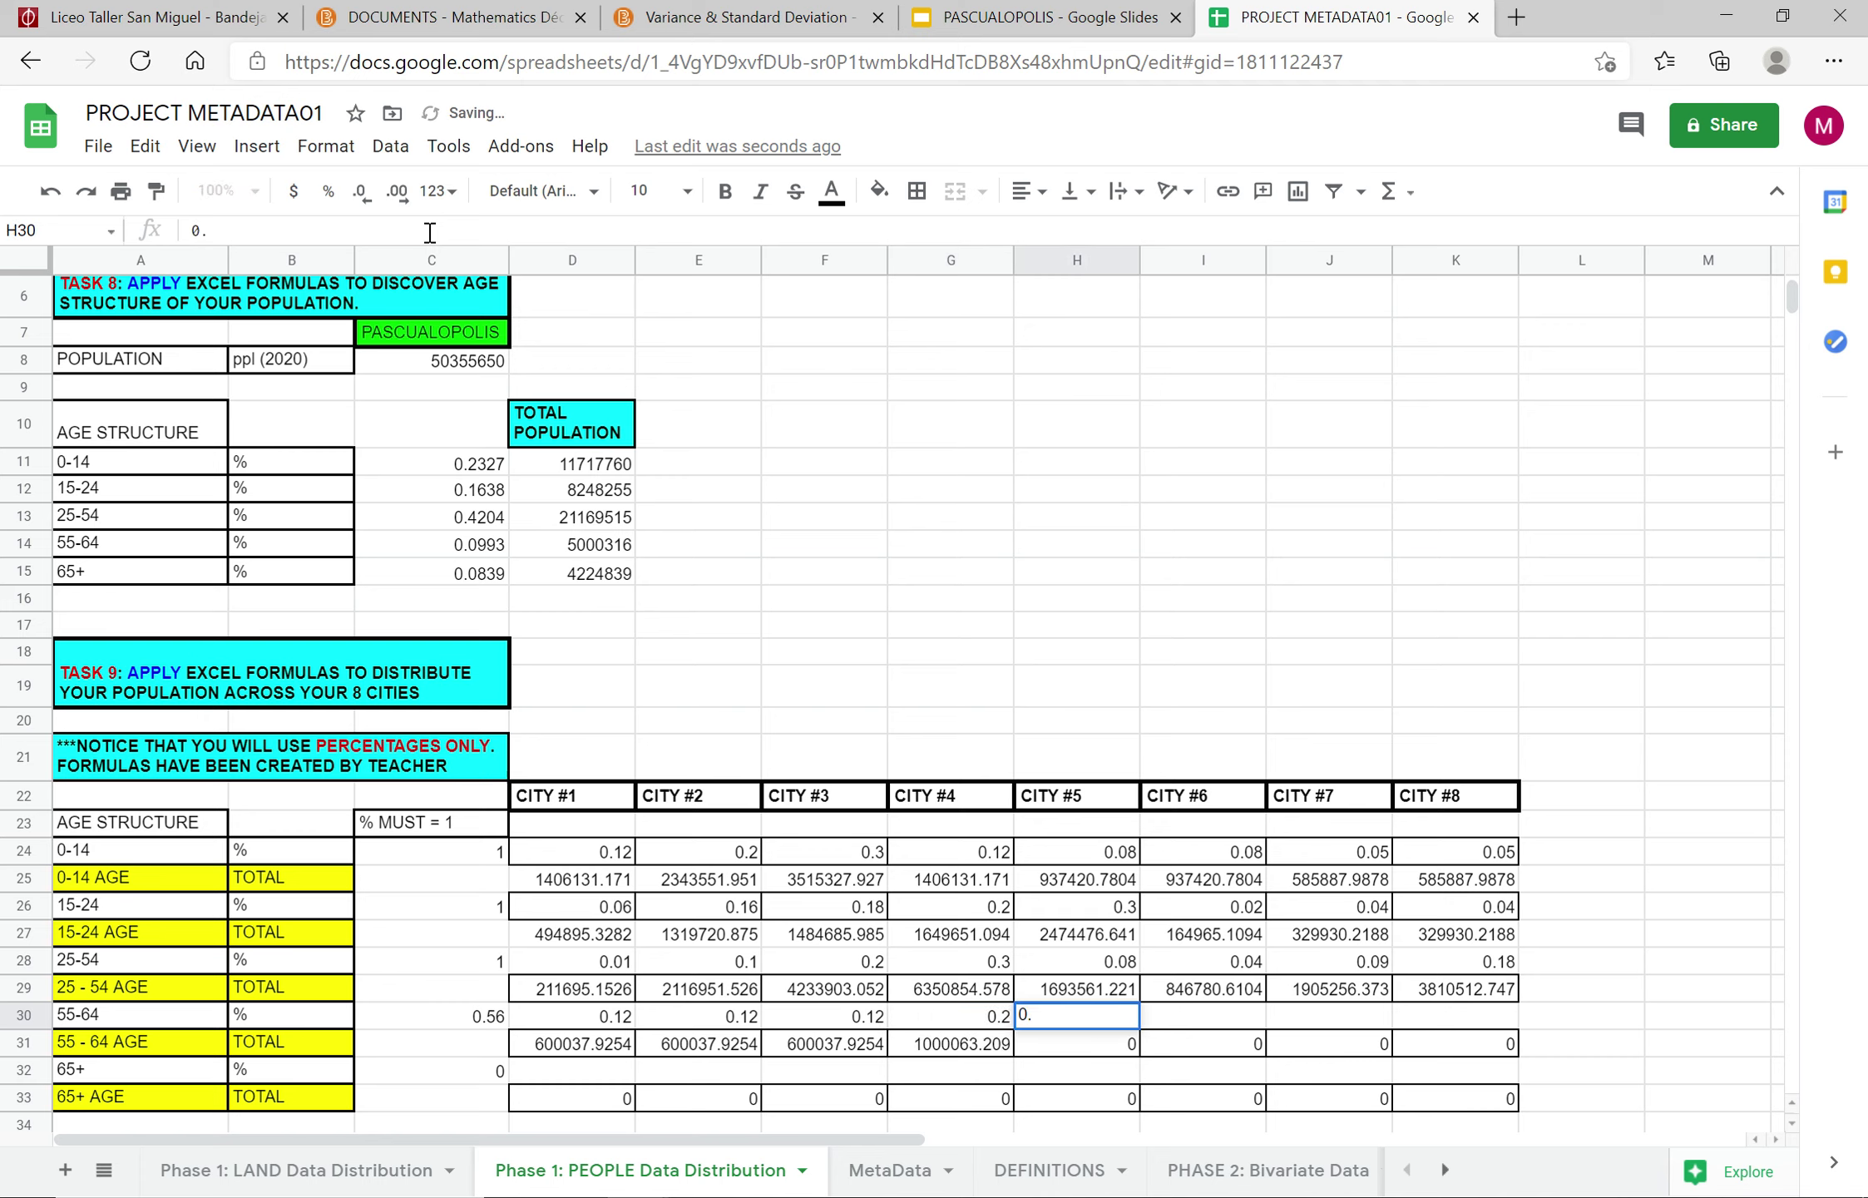
key("Tab")
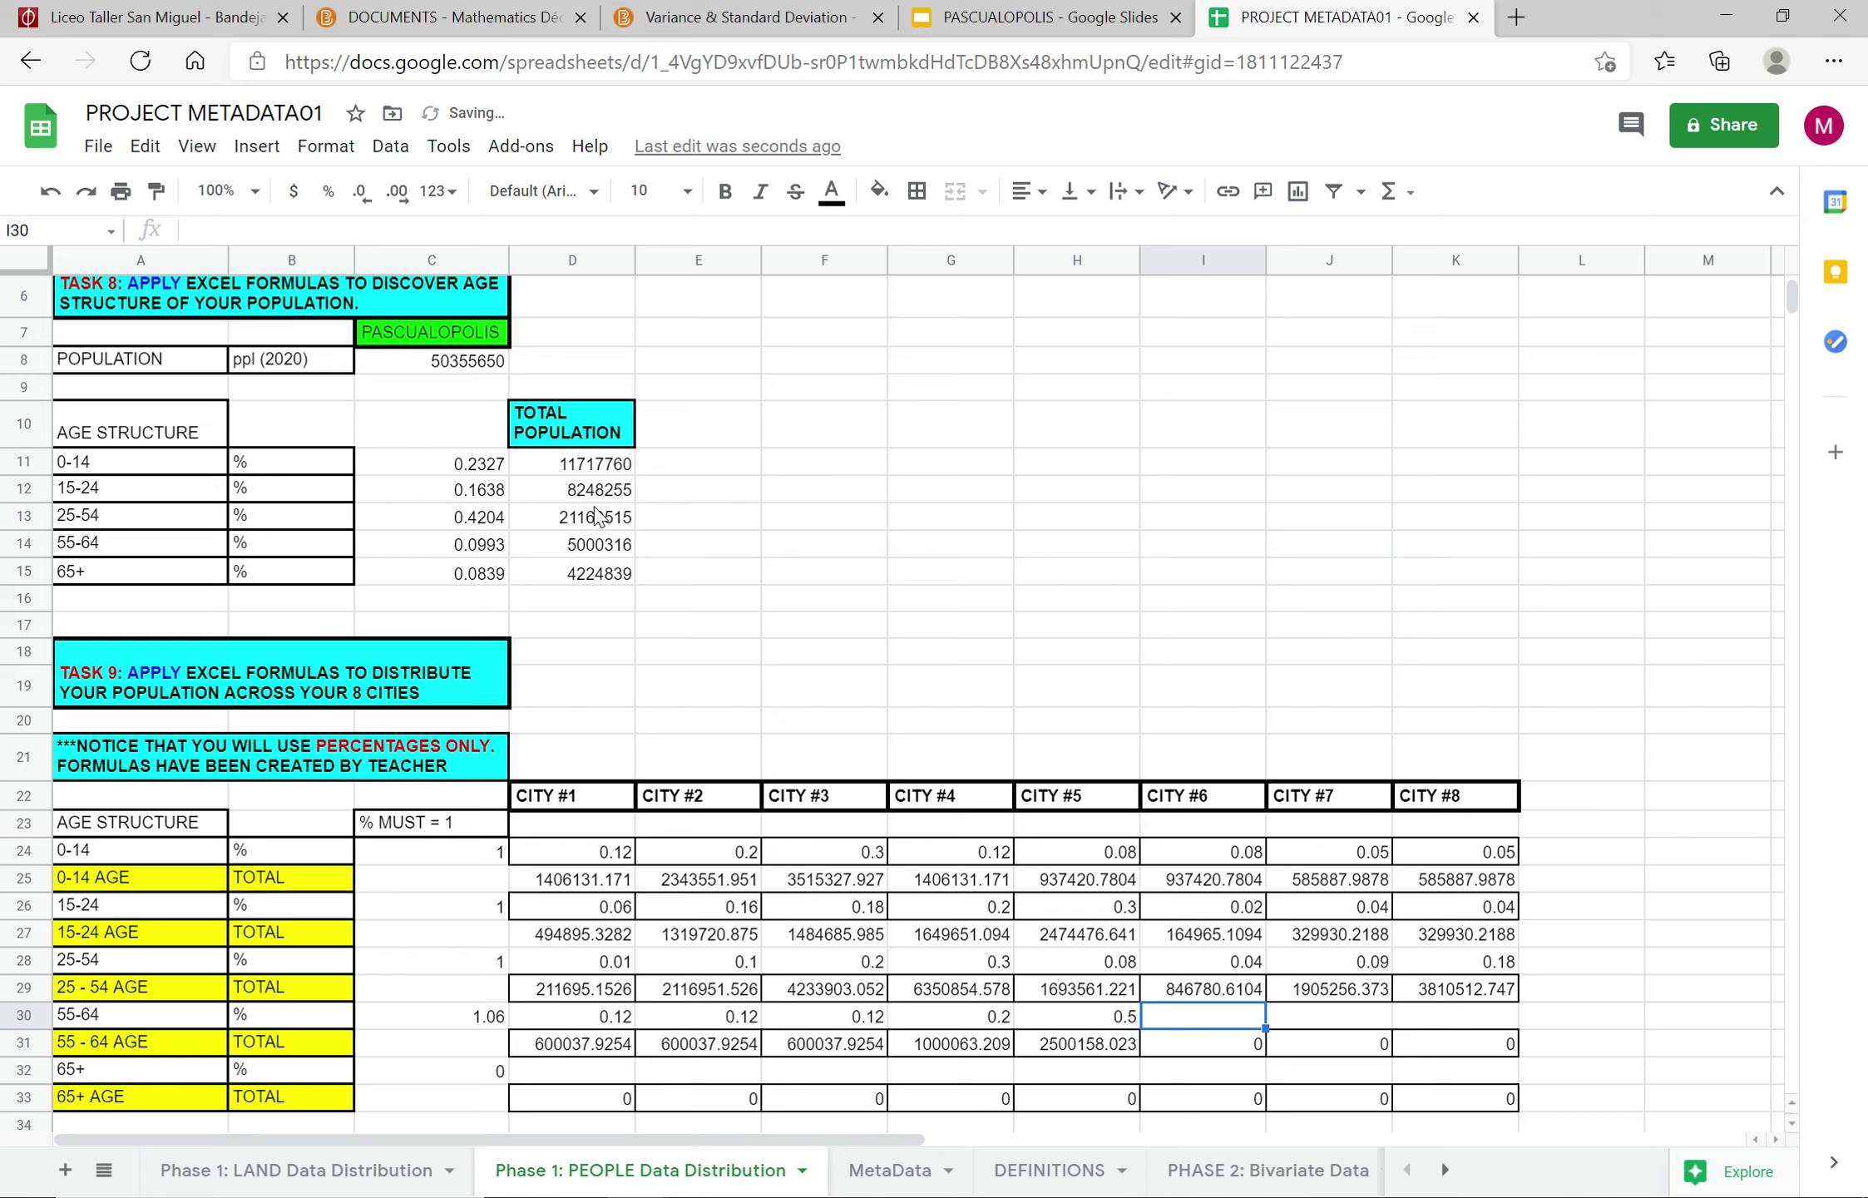
Step: Correct City #5's 55-64 share in H30 to 0.05
left_click(1087, 996)
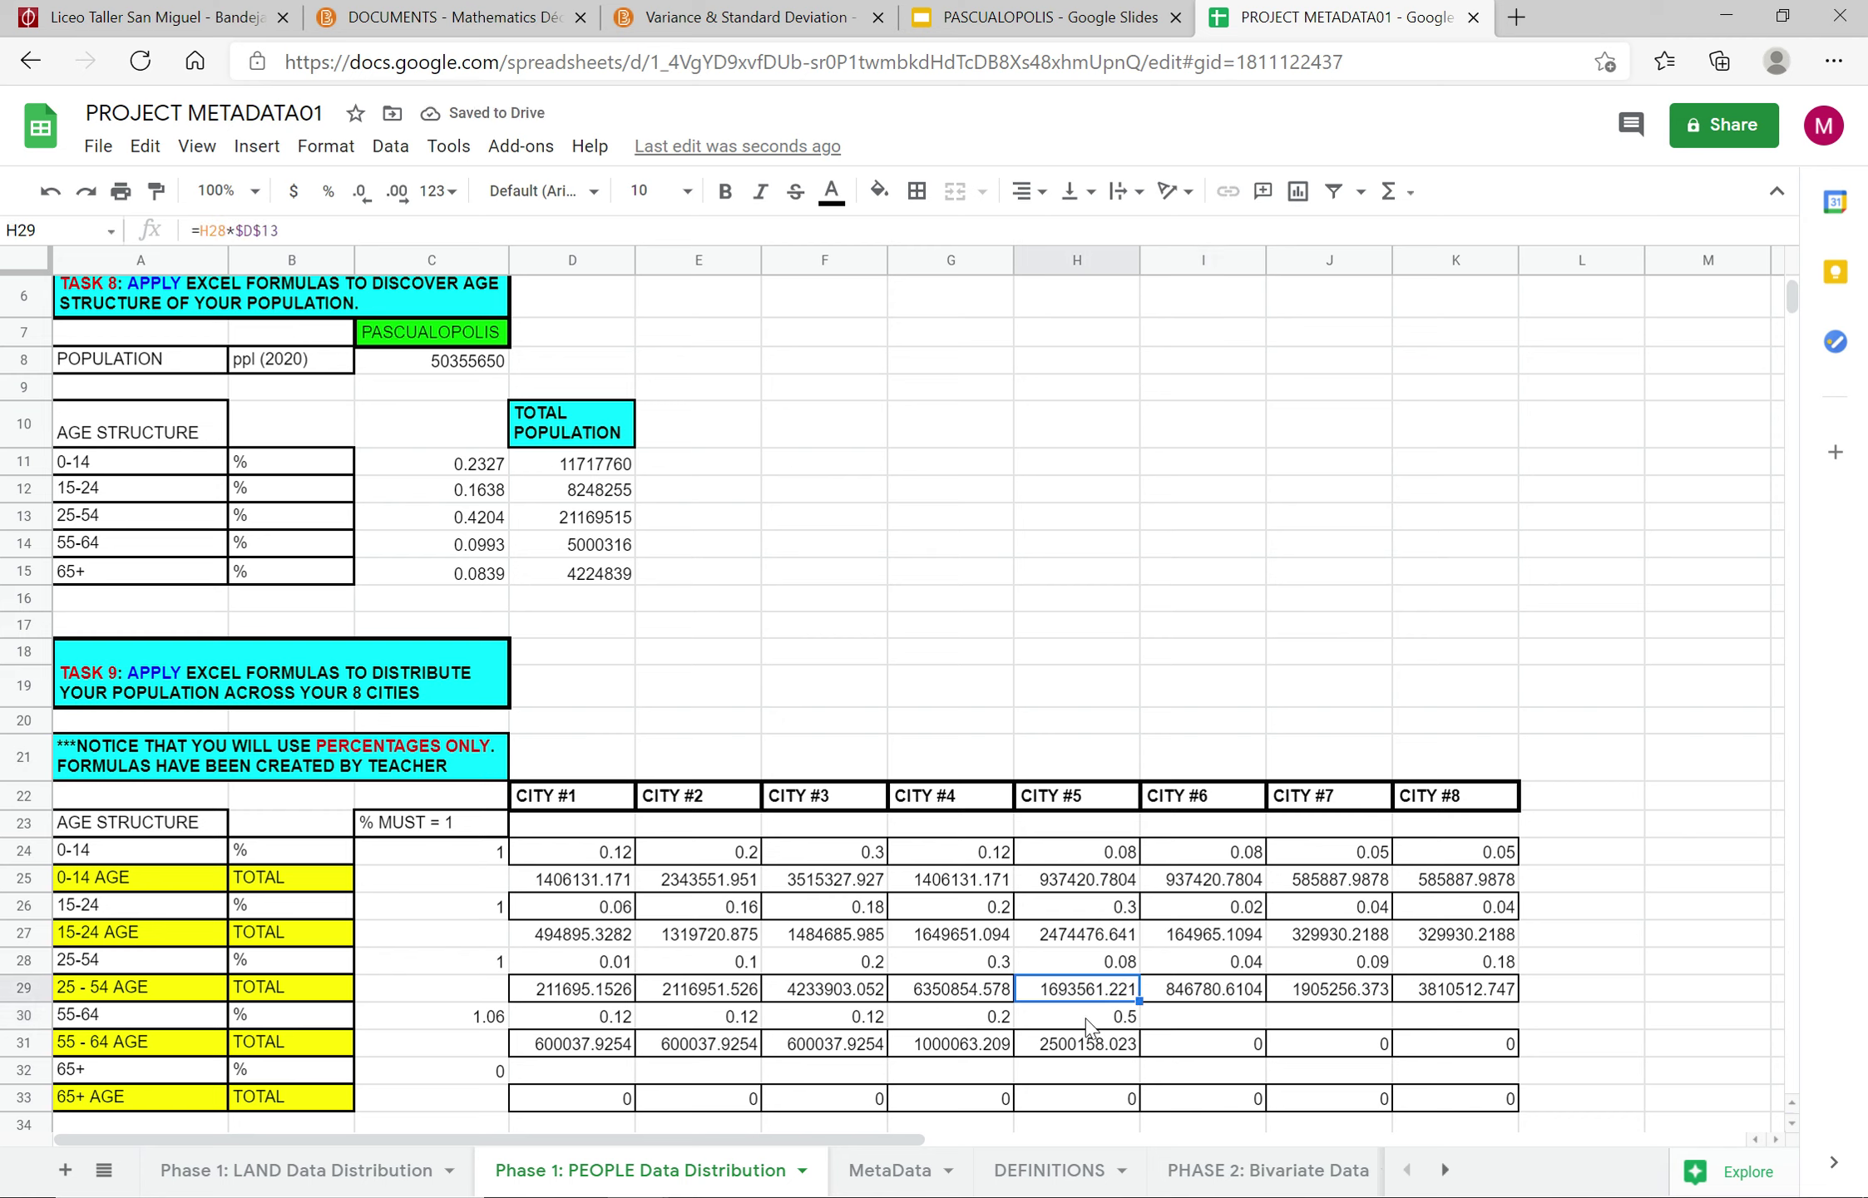
left_click(1086, 1020)
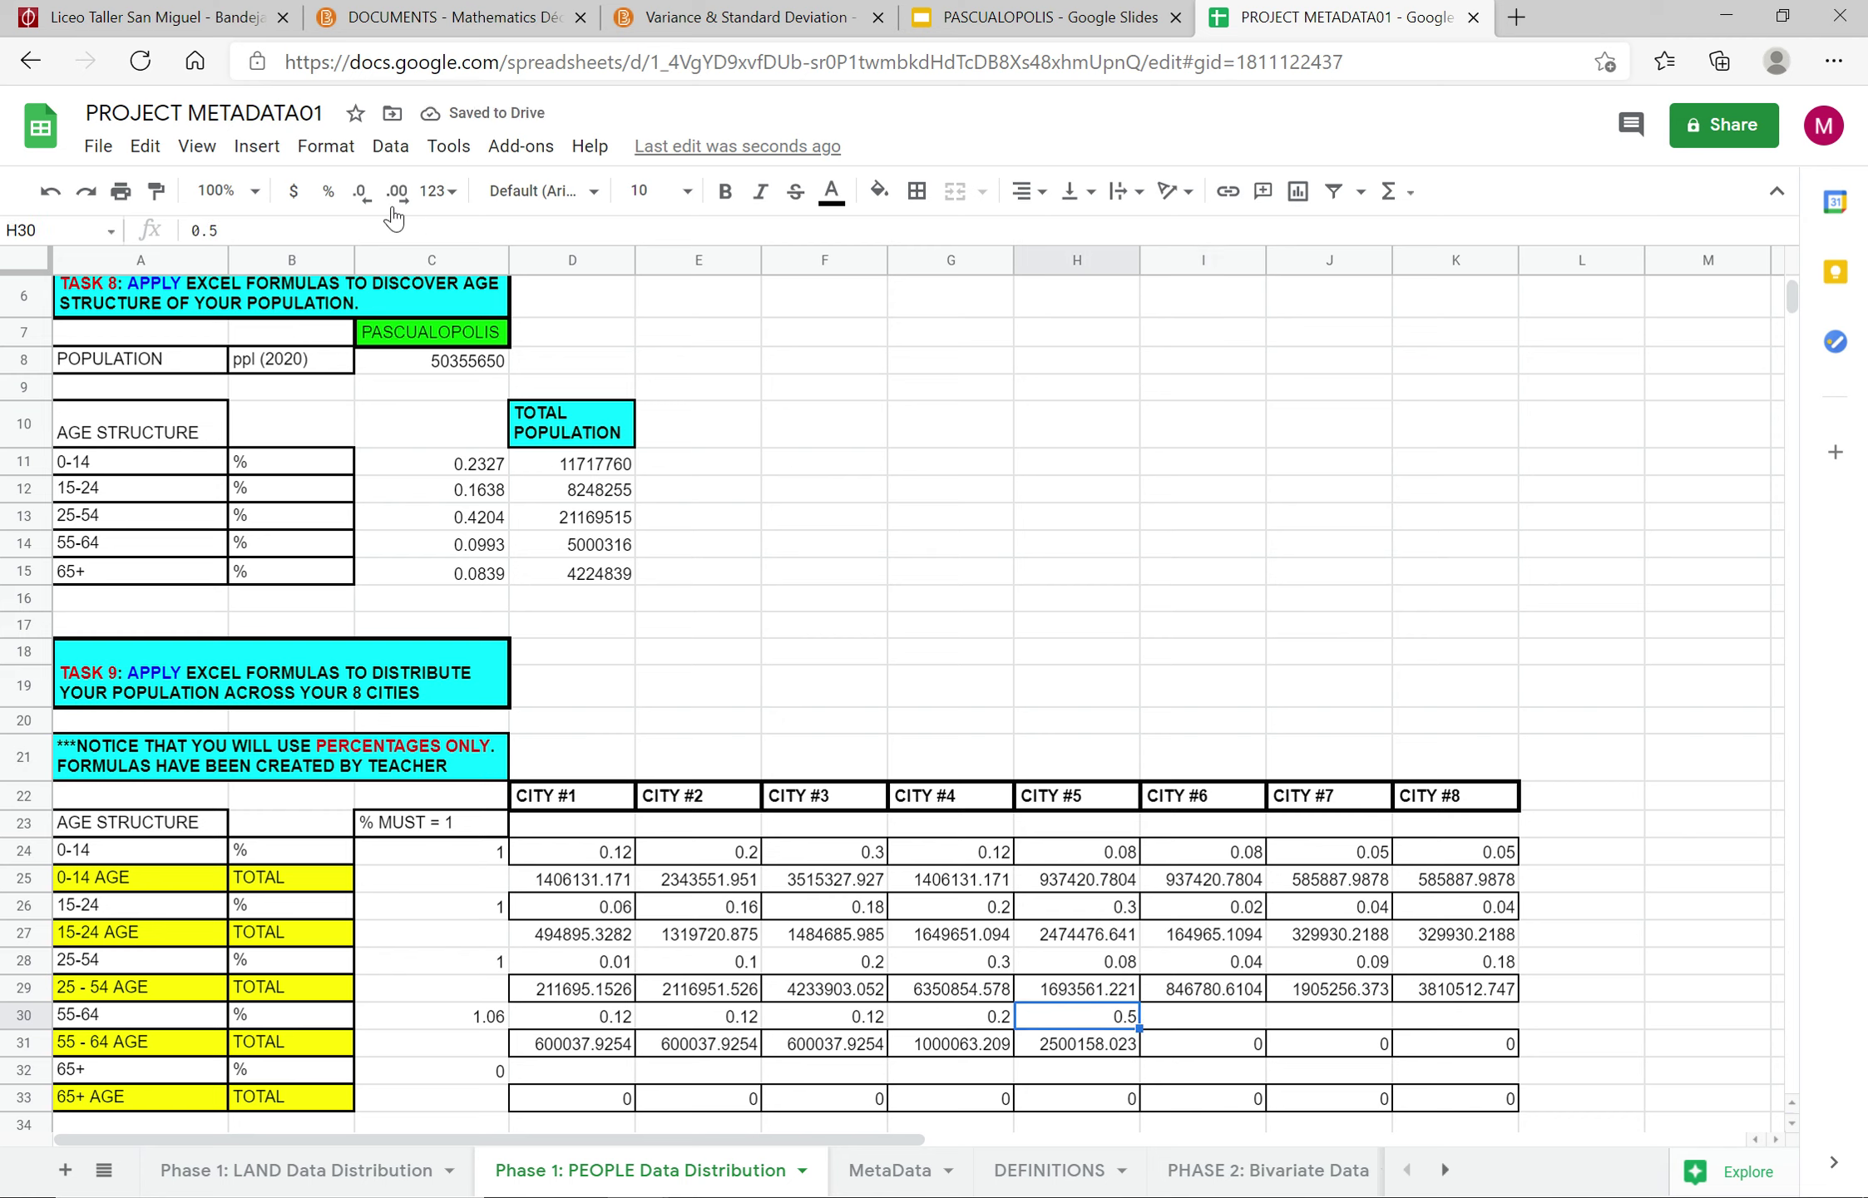
left_click(214, 225)
type("0")
key("Tab")
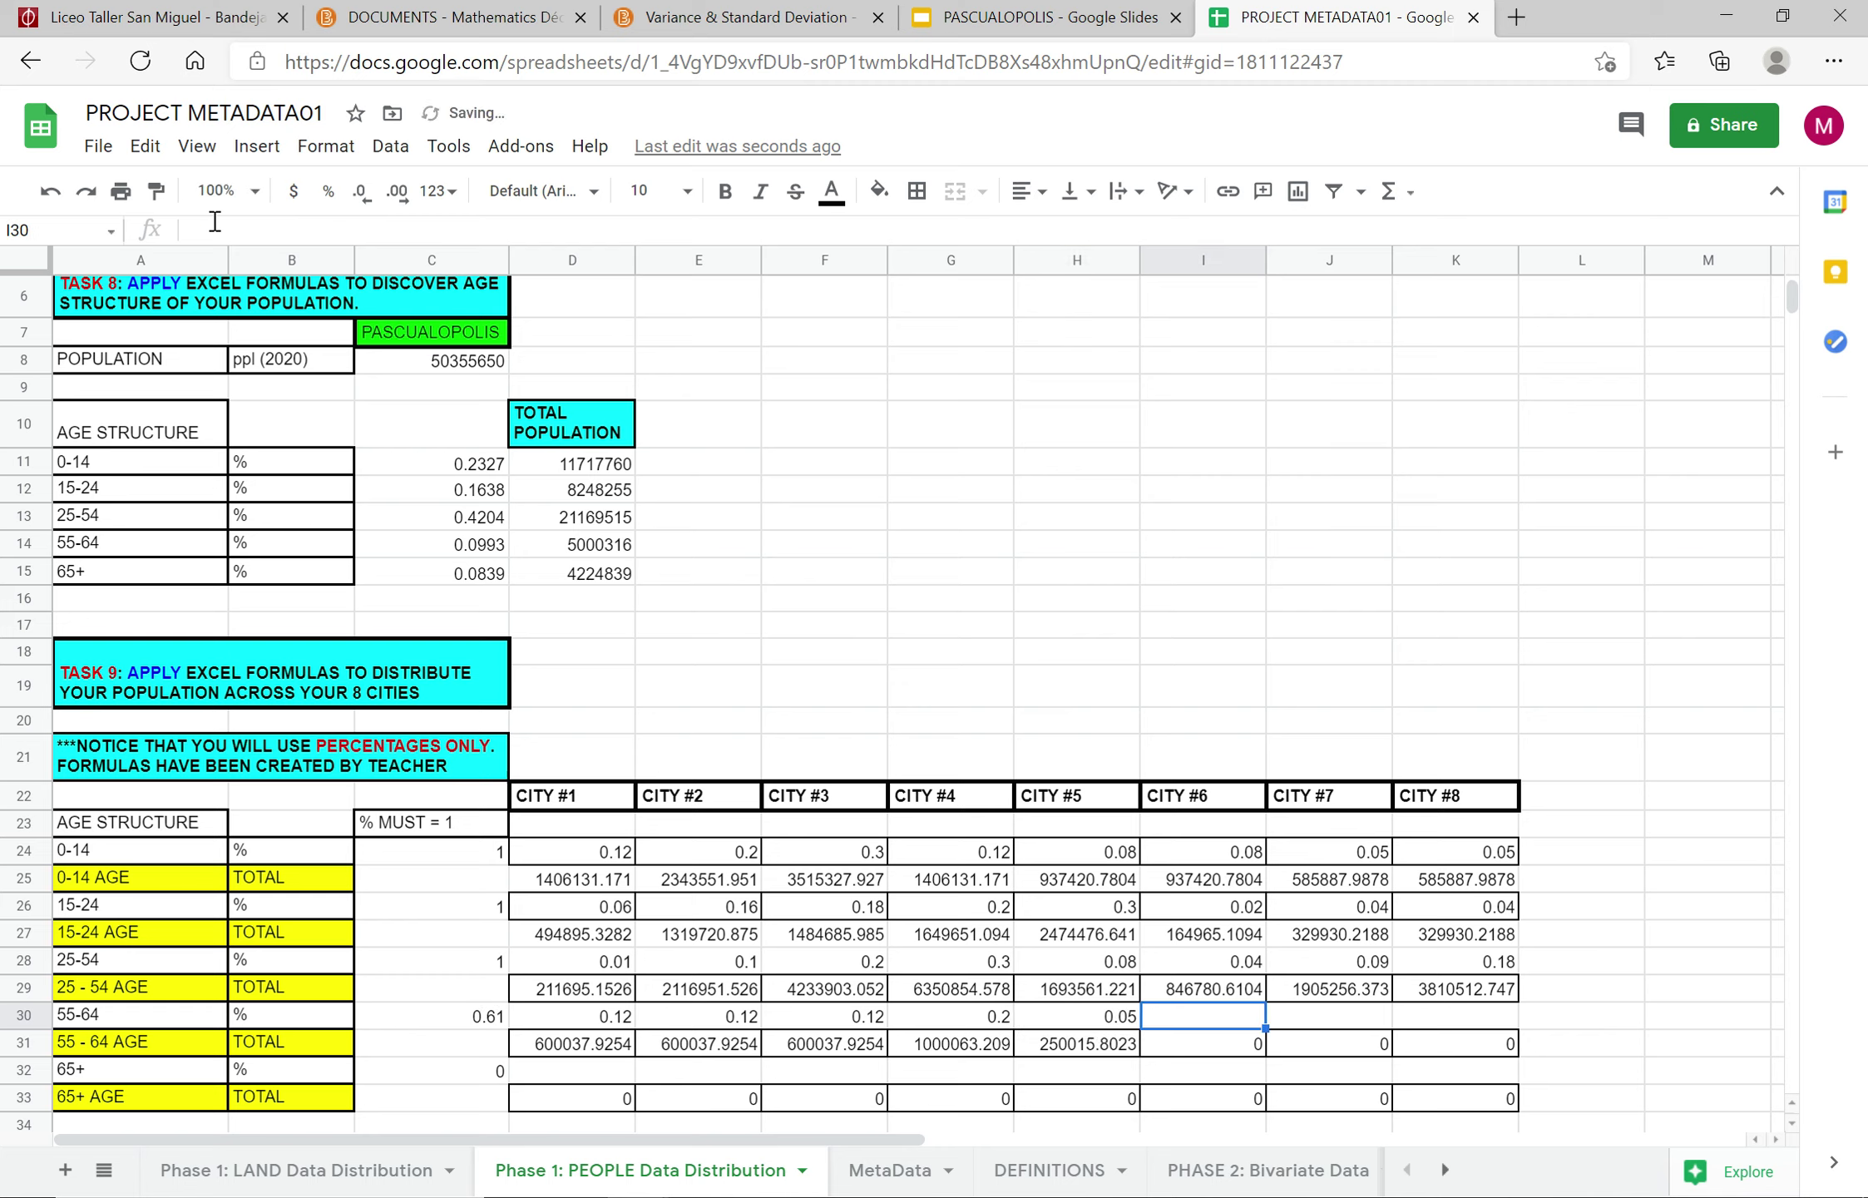
Step: Enter the 55-64 shares for Cities #6–#8: 0.04, 0.2, 0.15, totalling 1
type("0.4")
key("BackSpace")
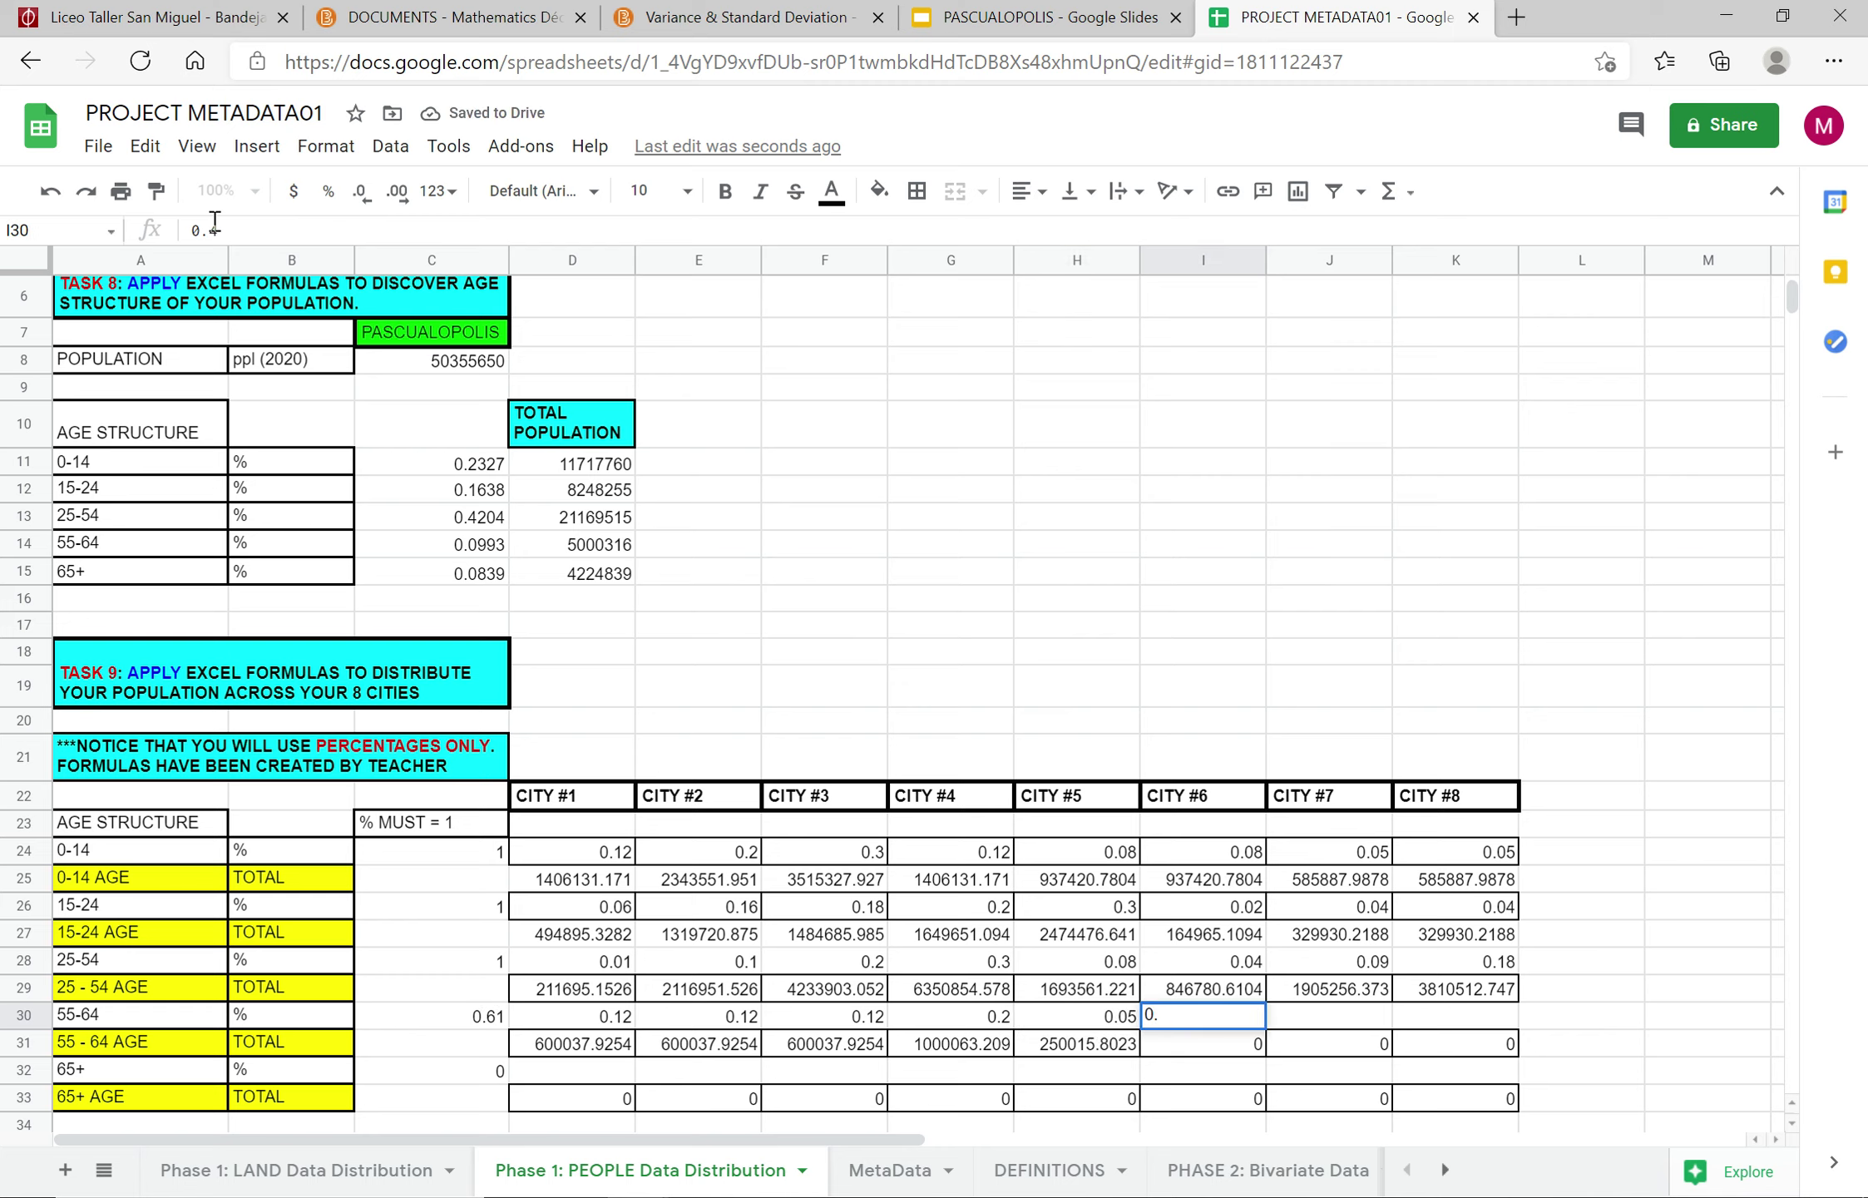
key("Tab")
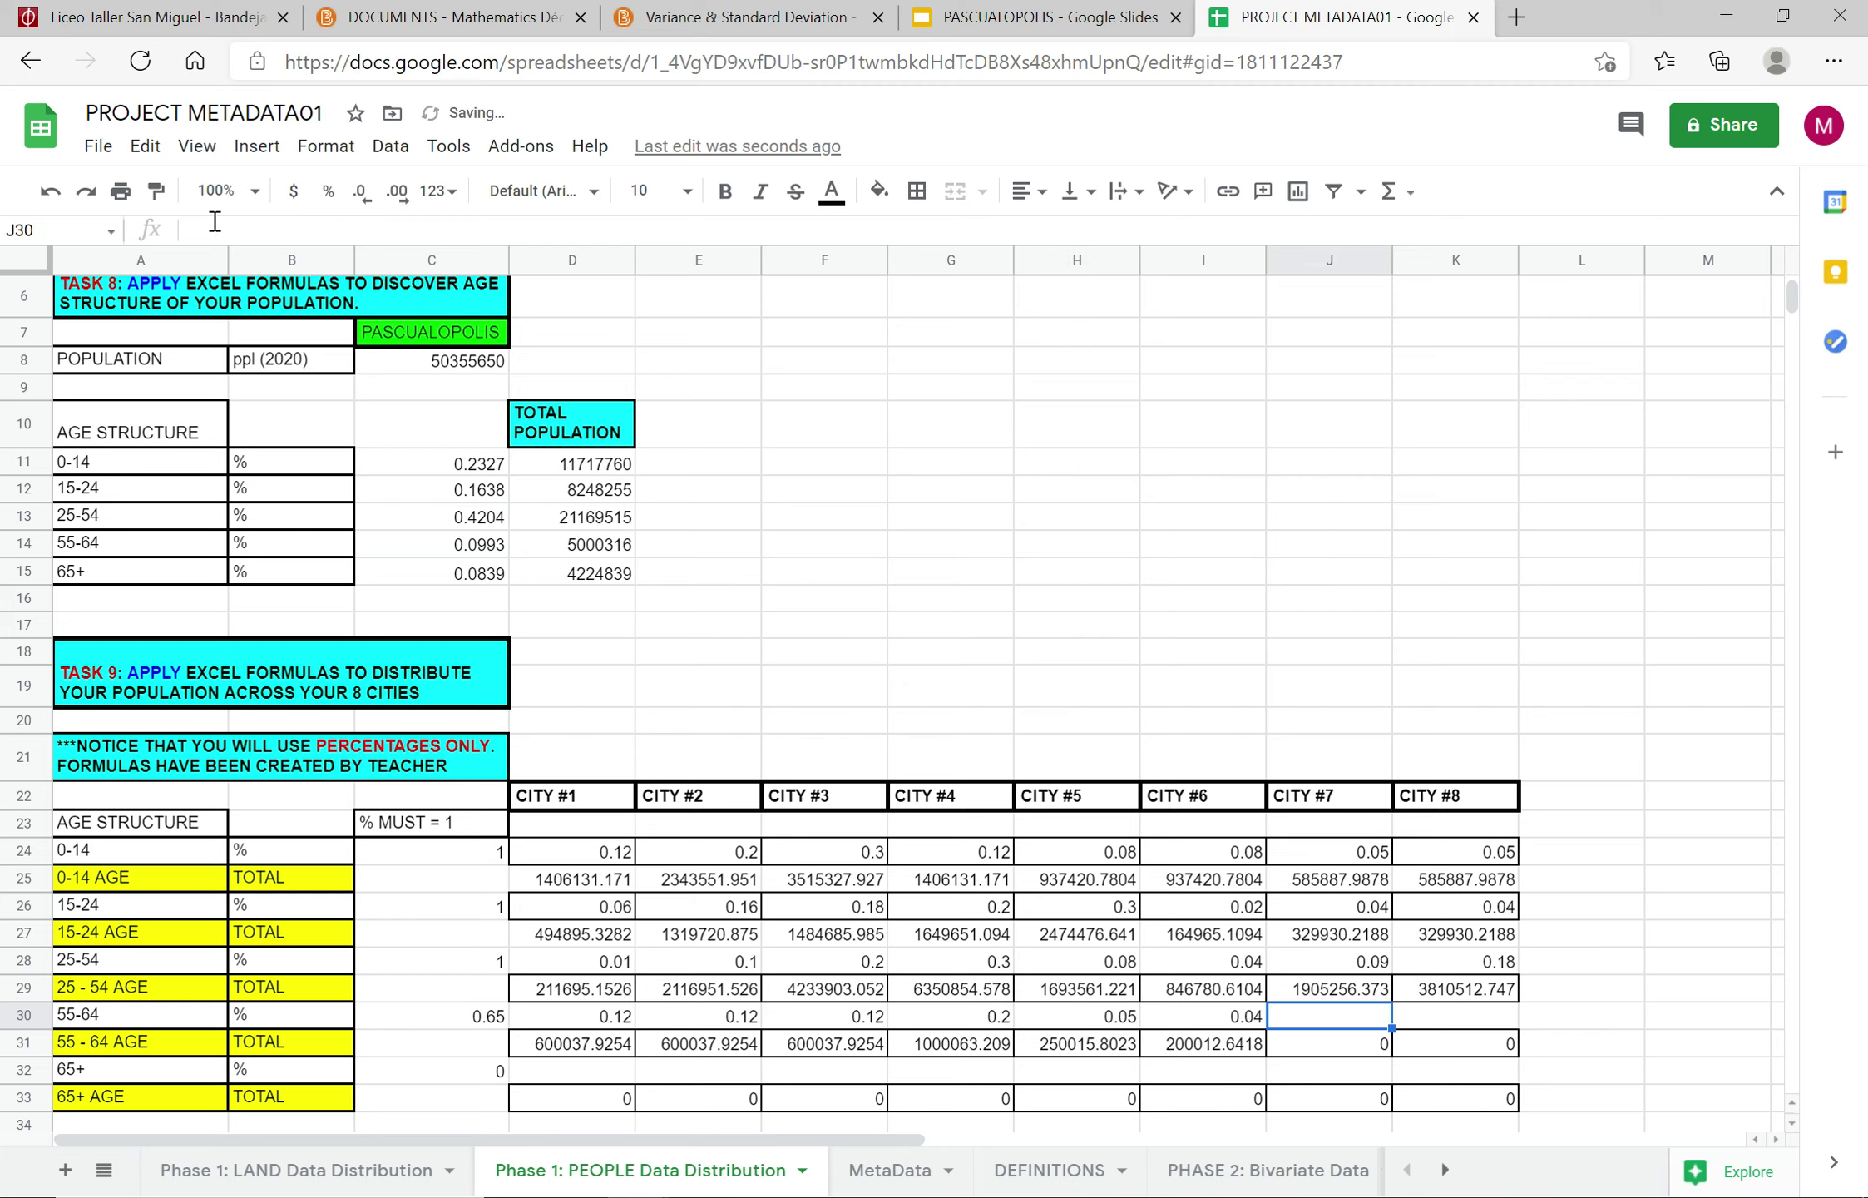
type("0.2")
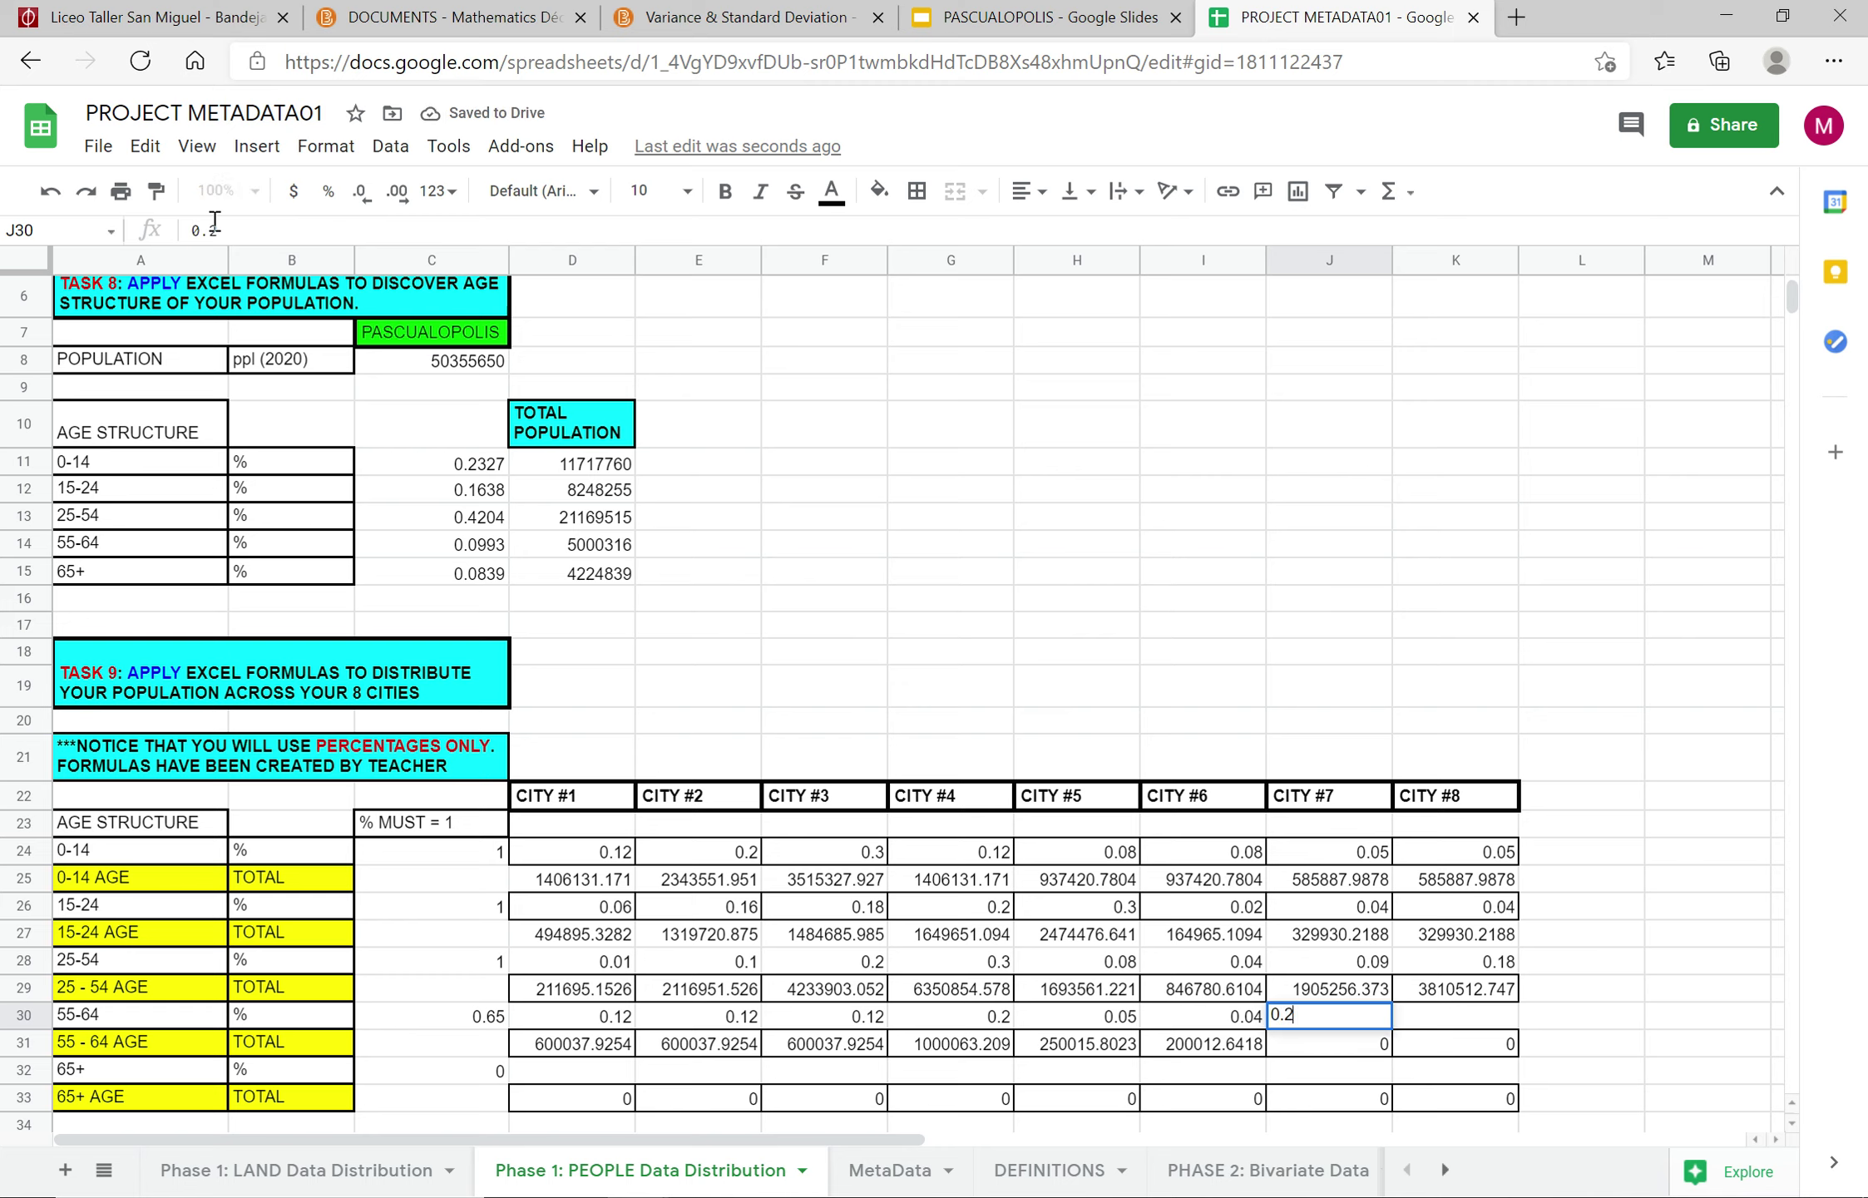
key("Tab")
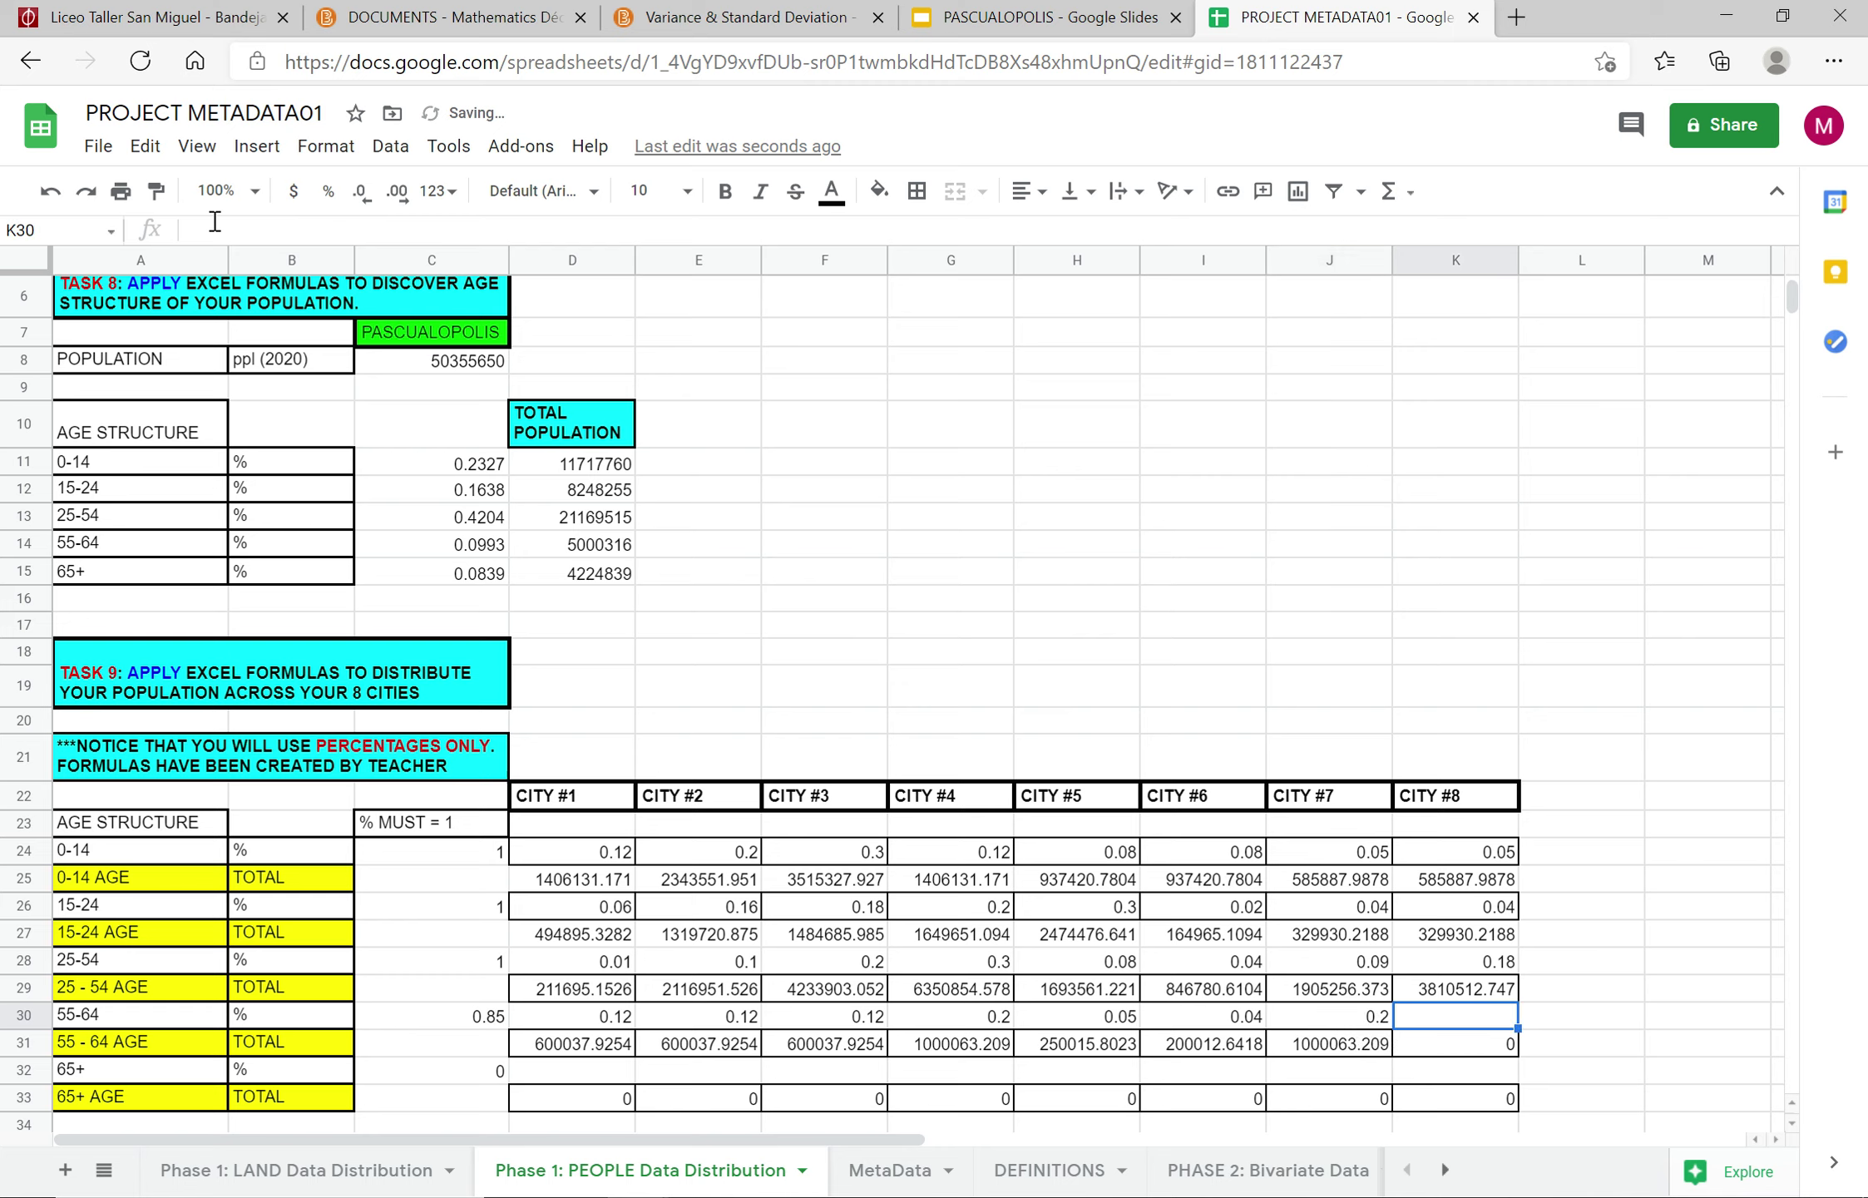
type("0.15")
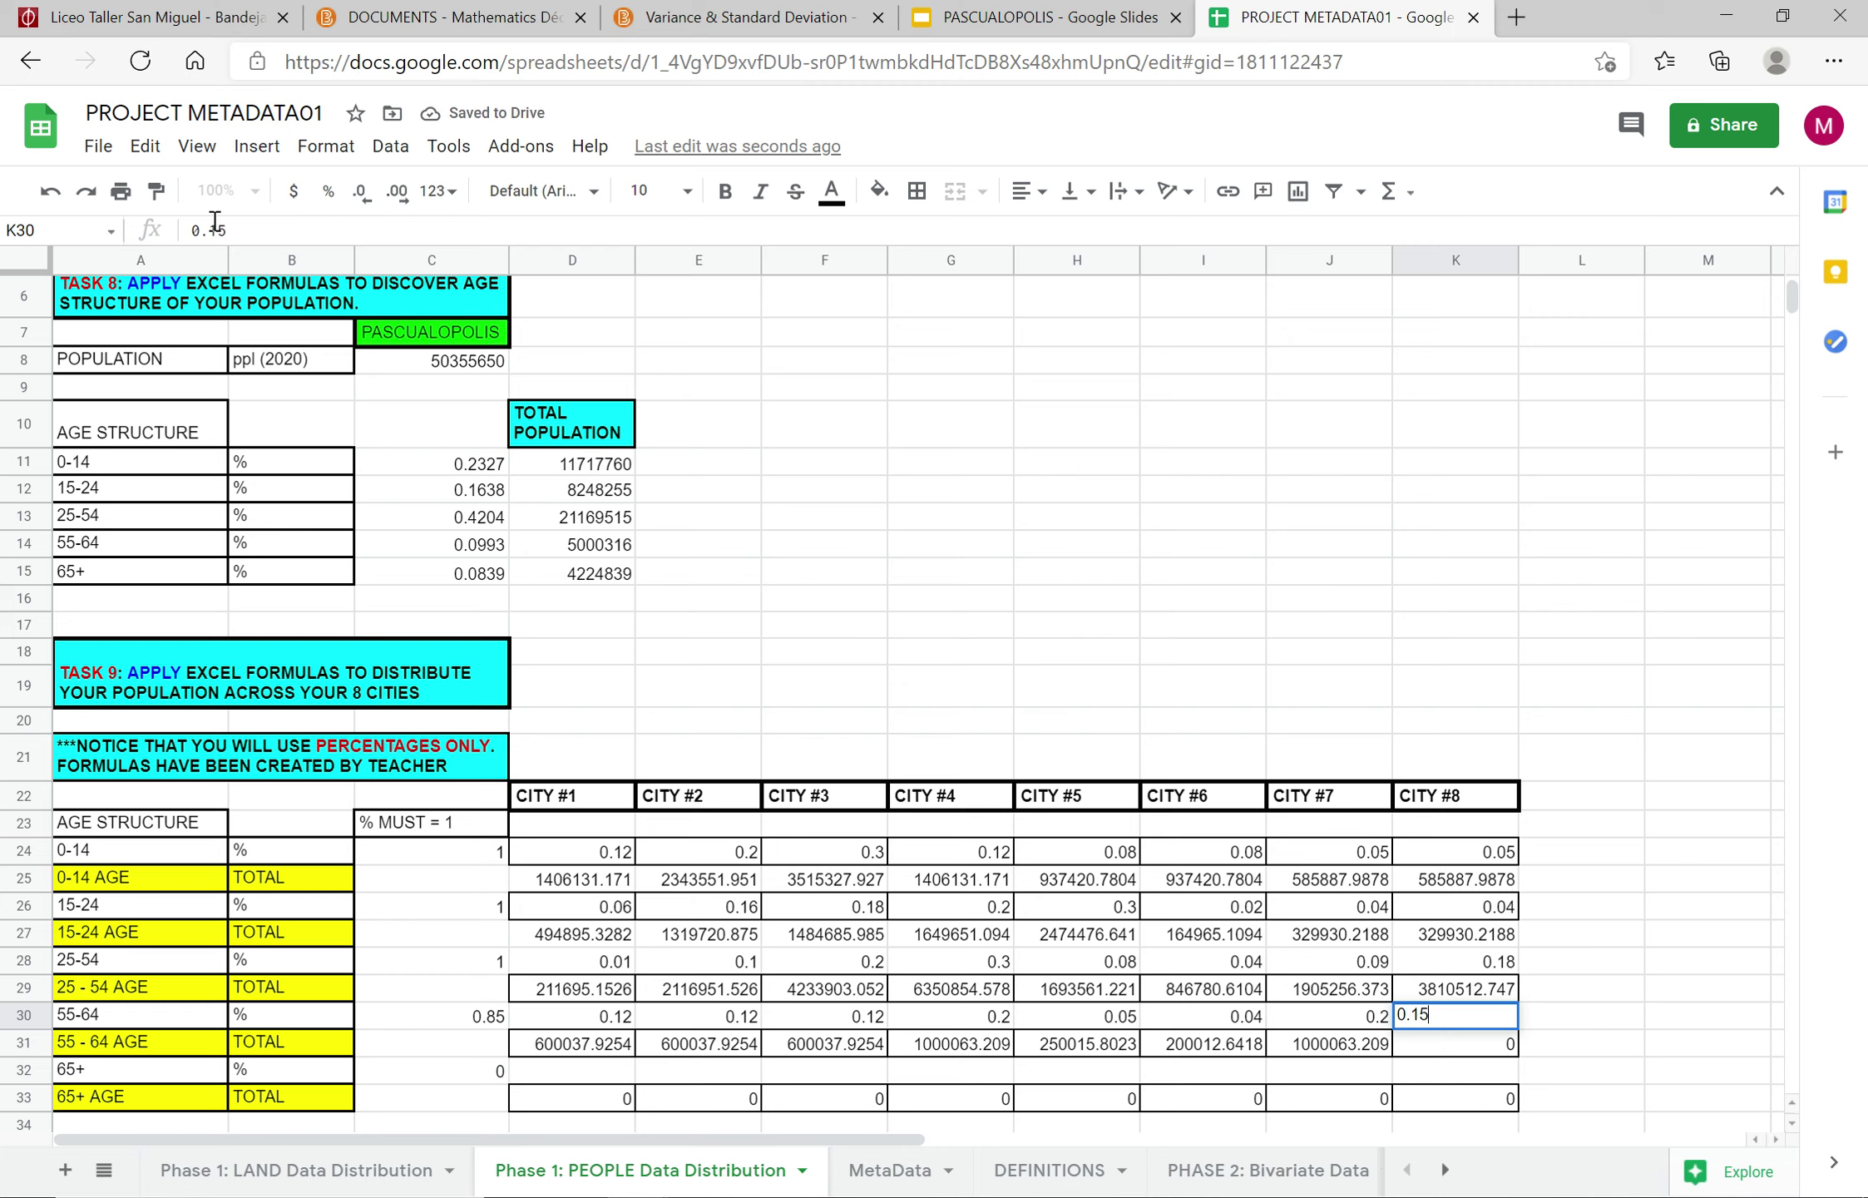
key("Return")
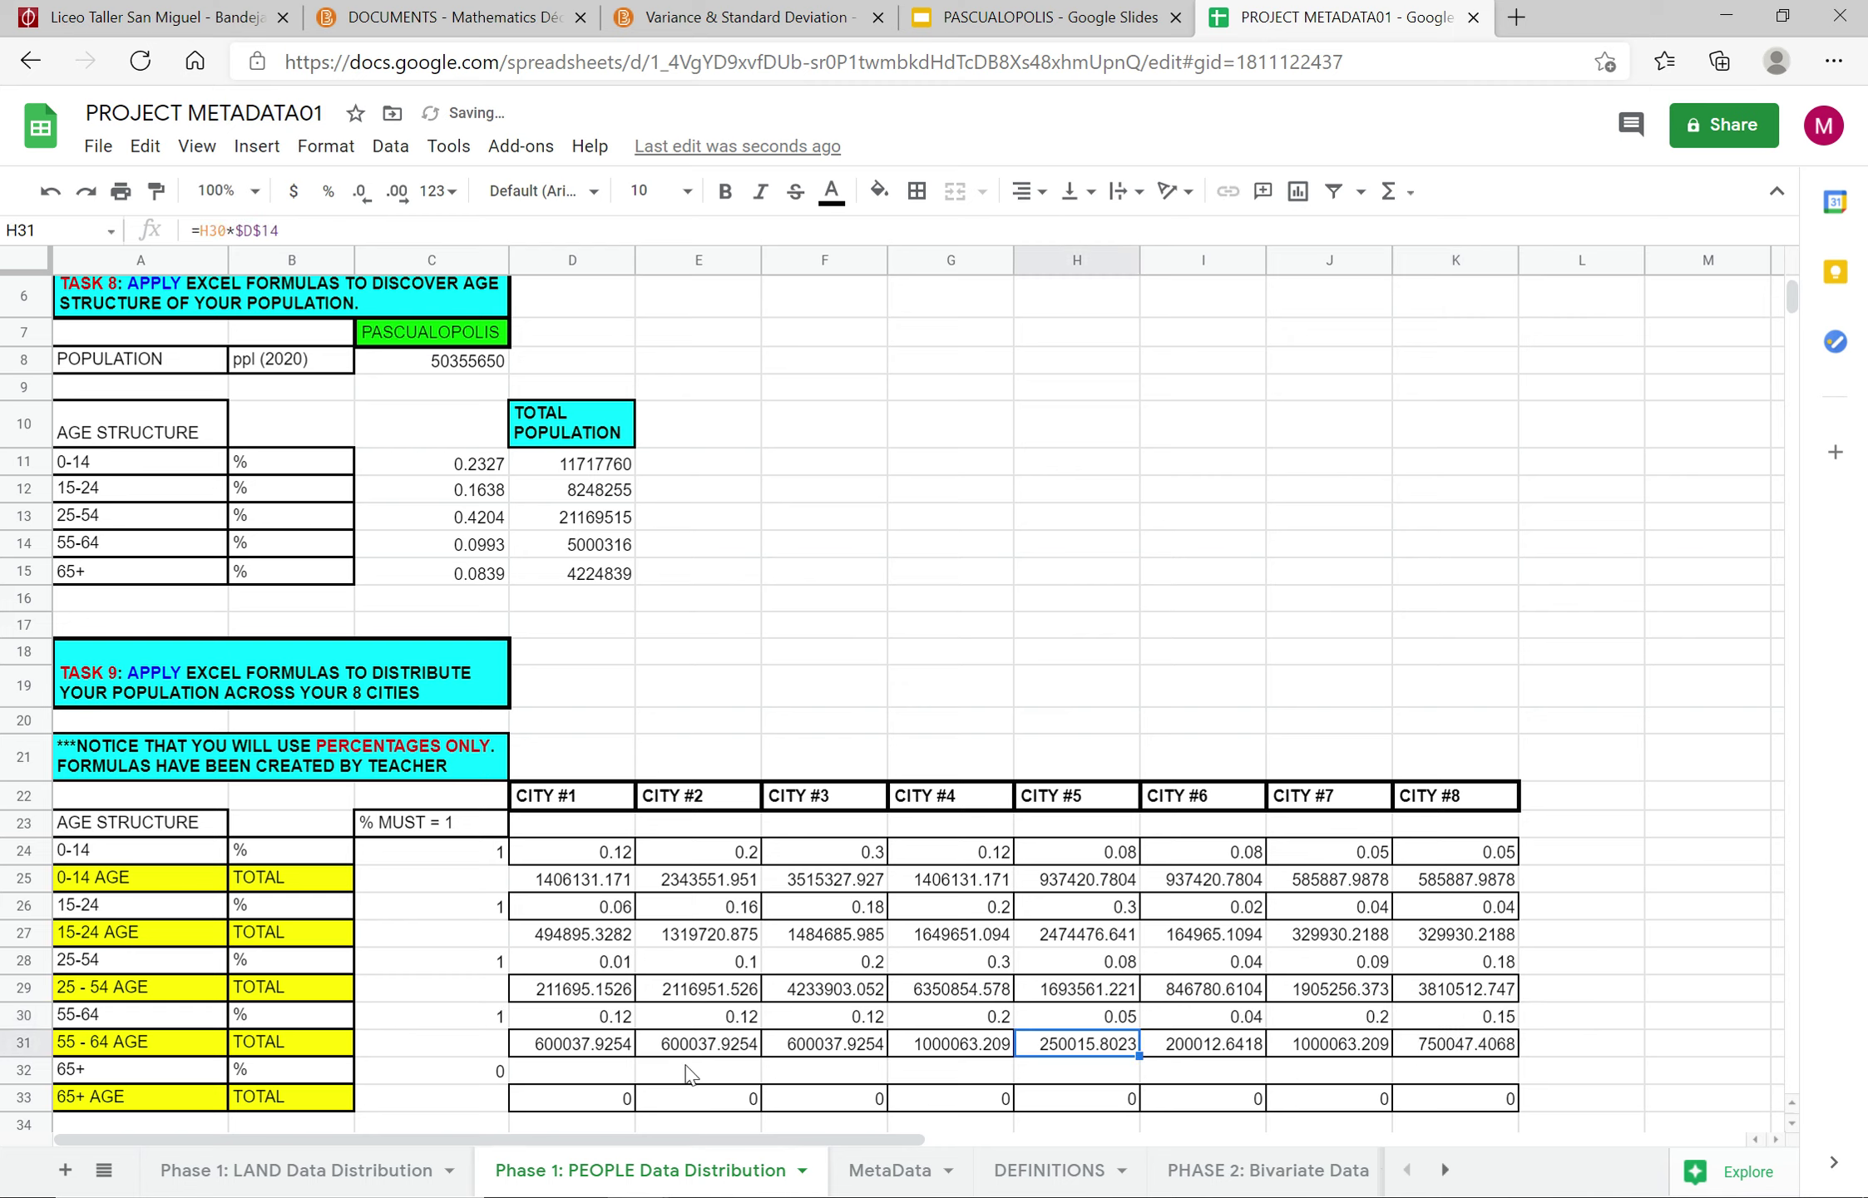
left_click(619, 1072)
Step: Enter the 65+ shares for Cities #1–#4 in row 32: 0.12, 0.04, 0.06, 0.08
left_click(389, 226)
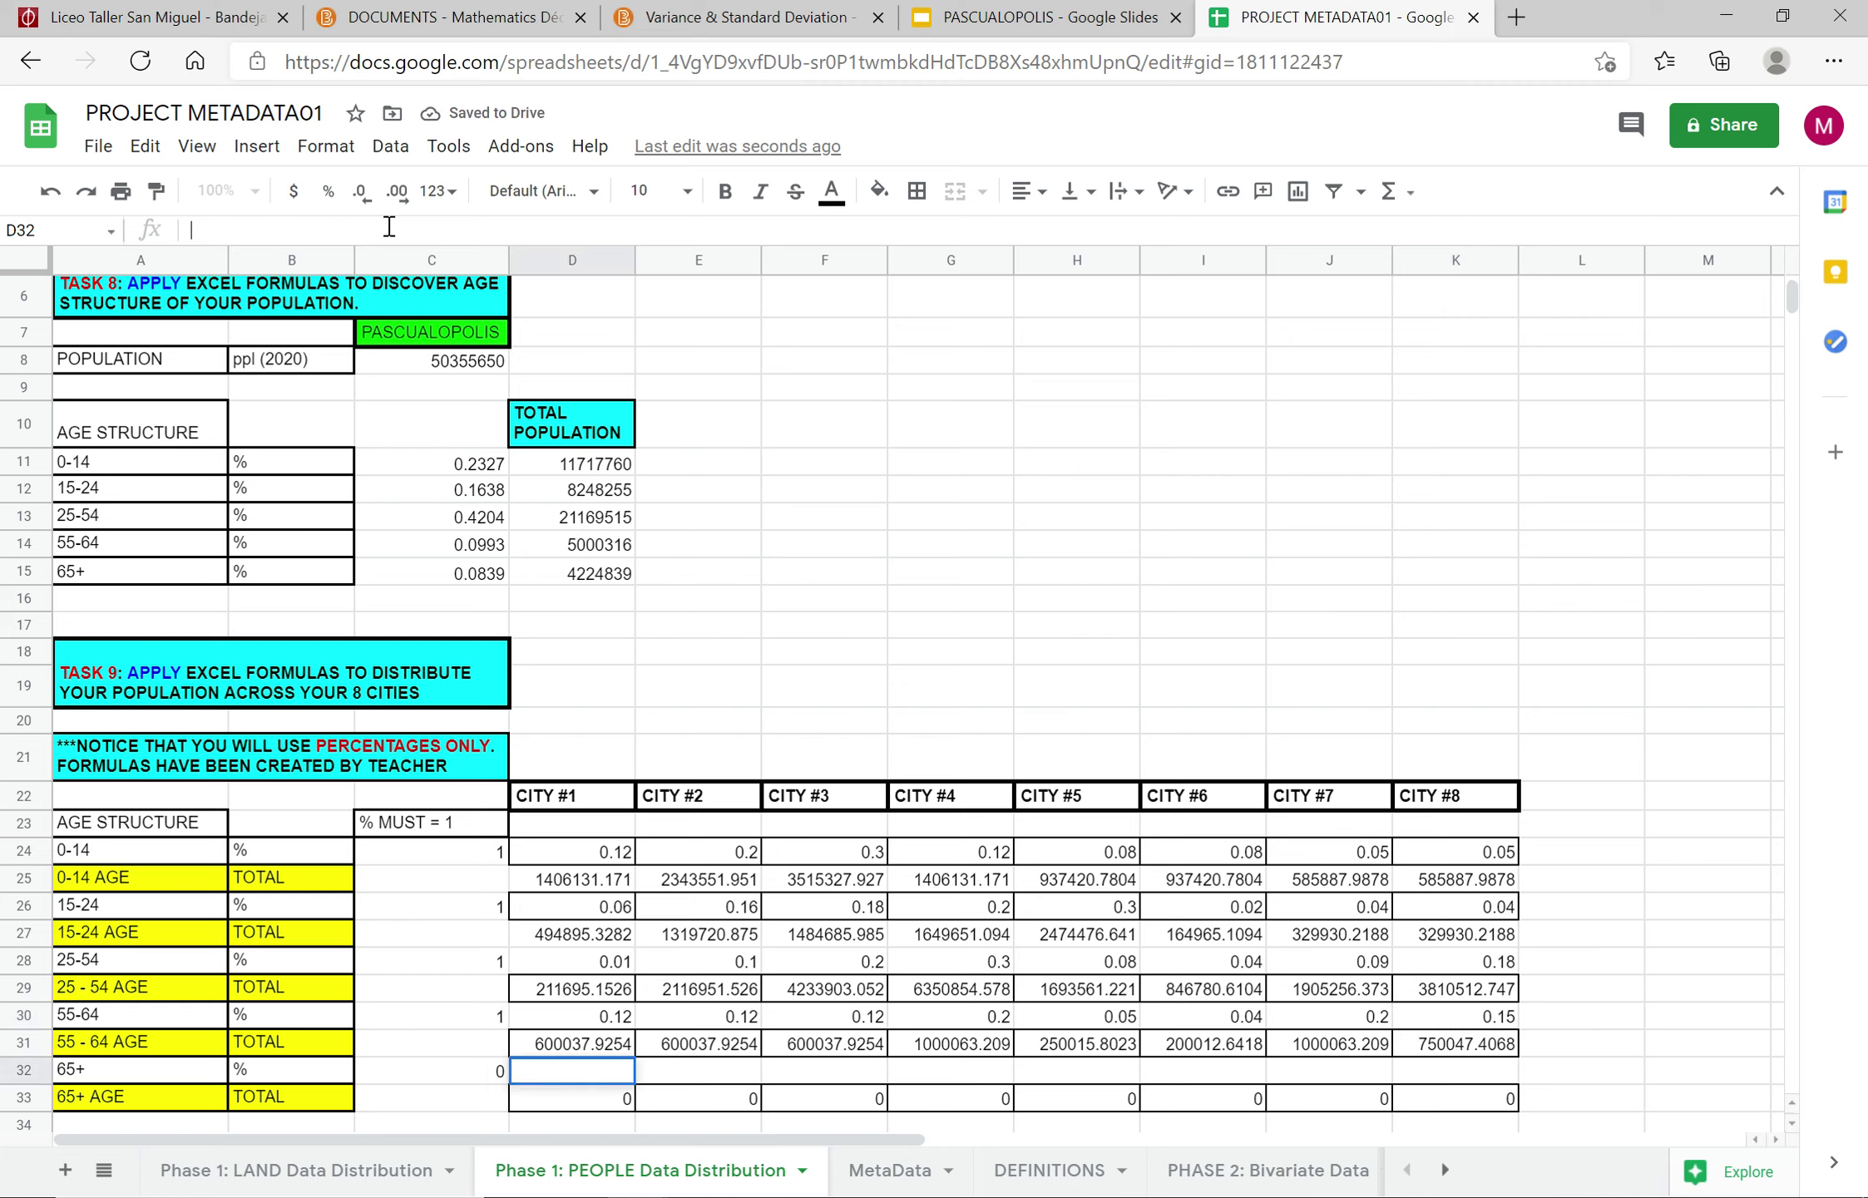
type("0.12")
key("Tab")
type("0.")
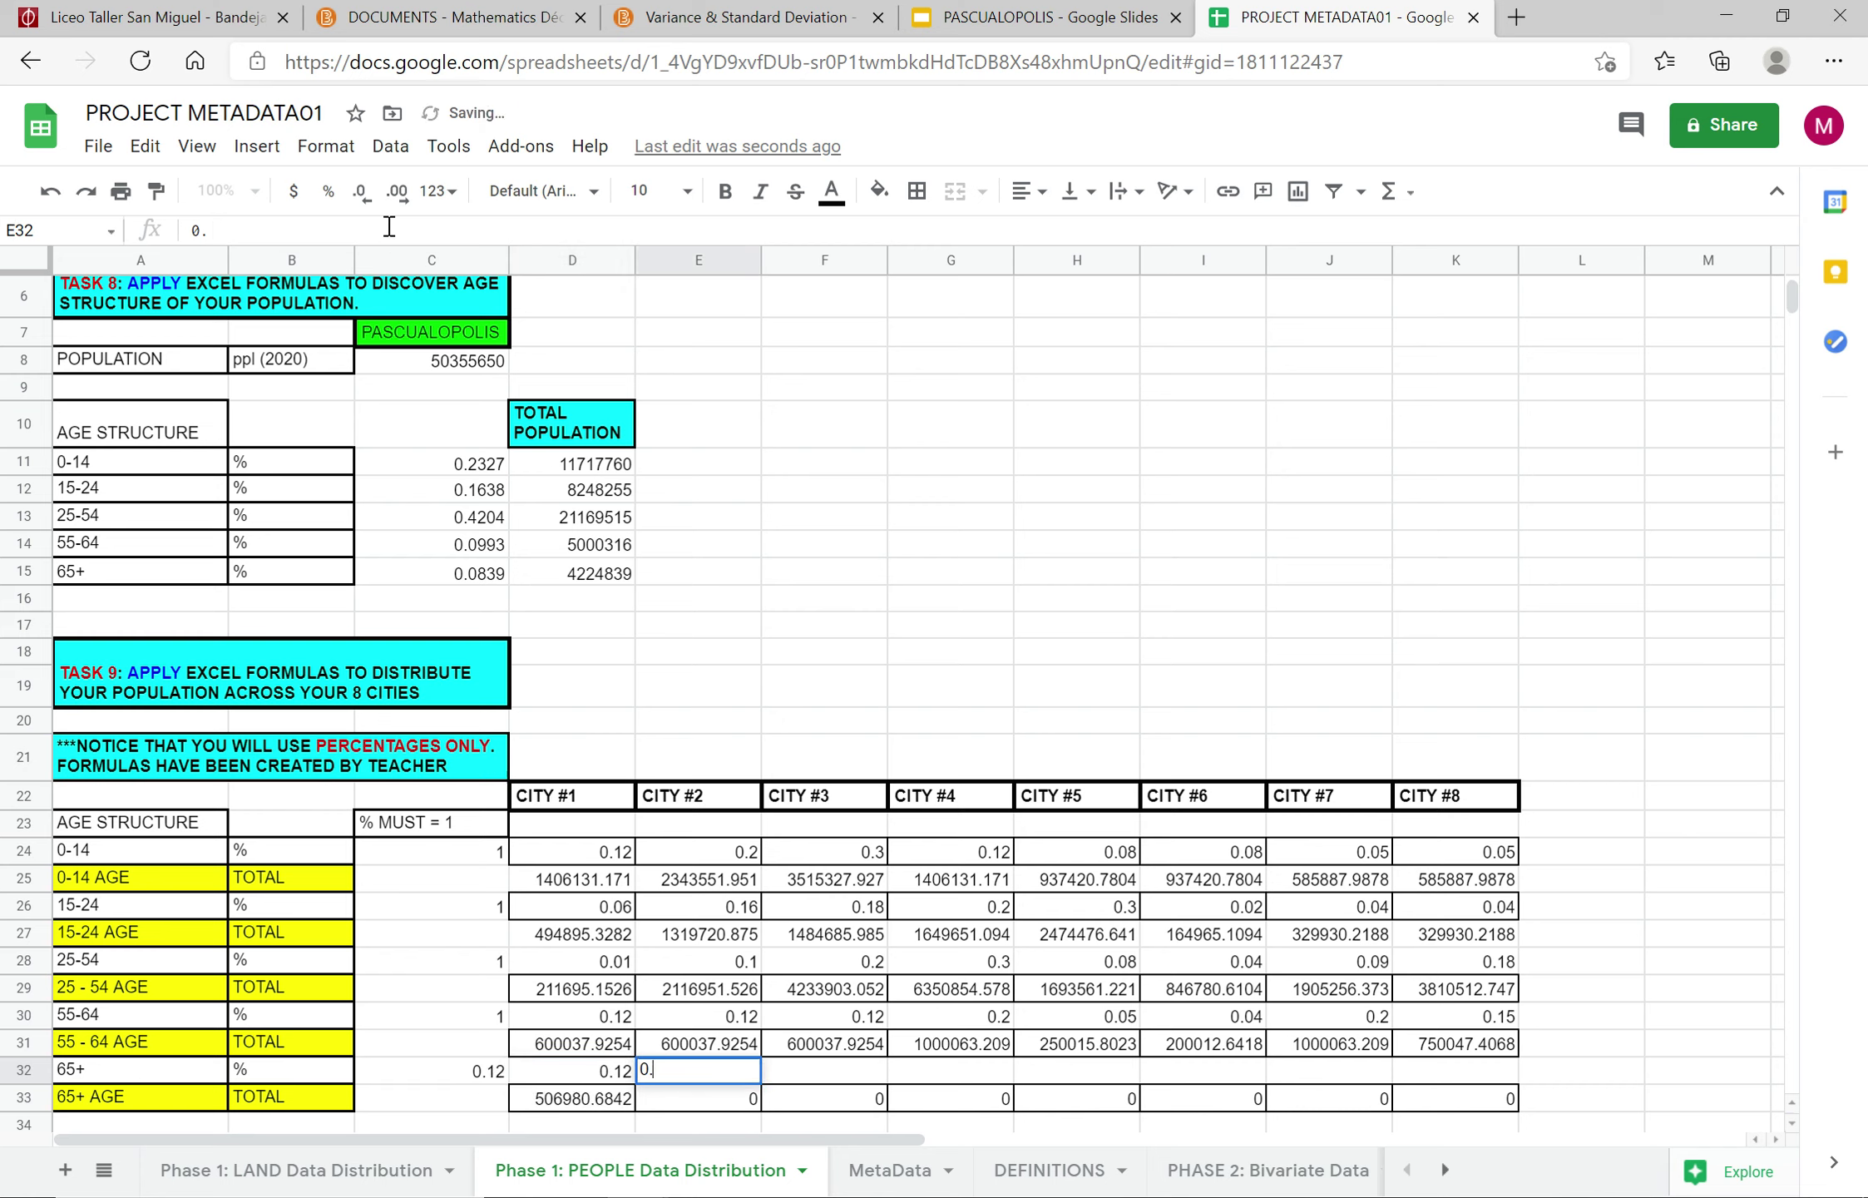
key("Tab")
type("0")
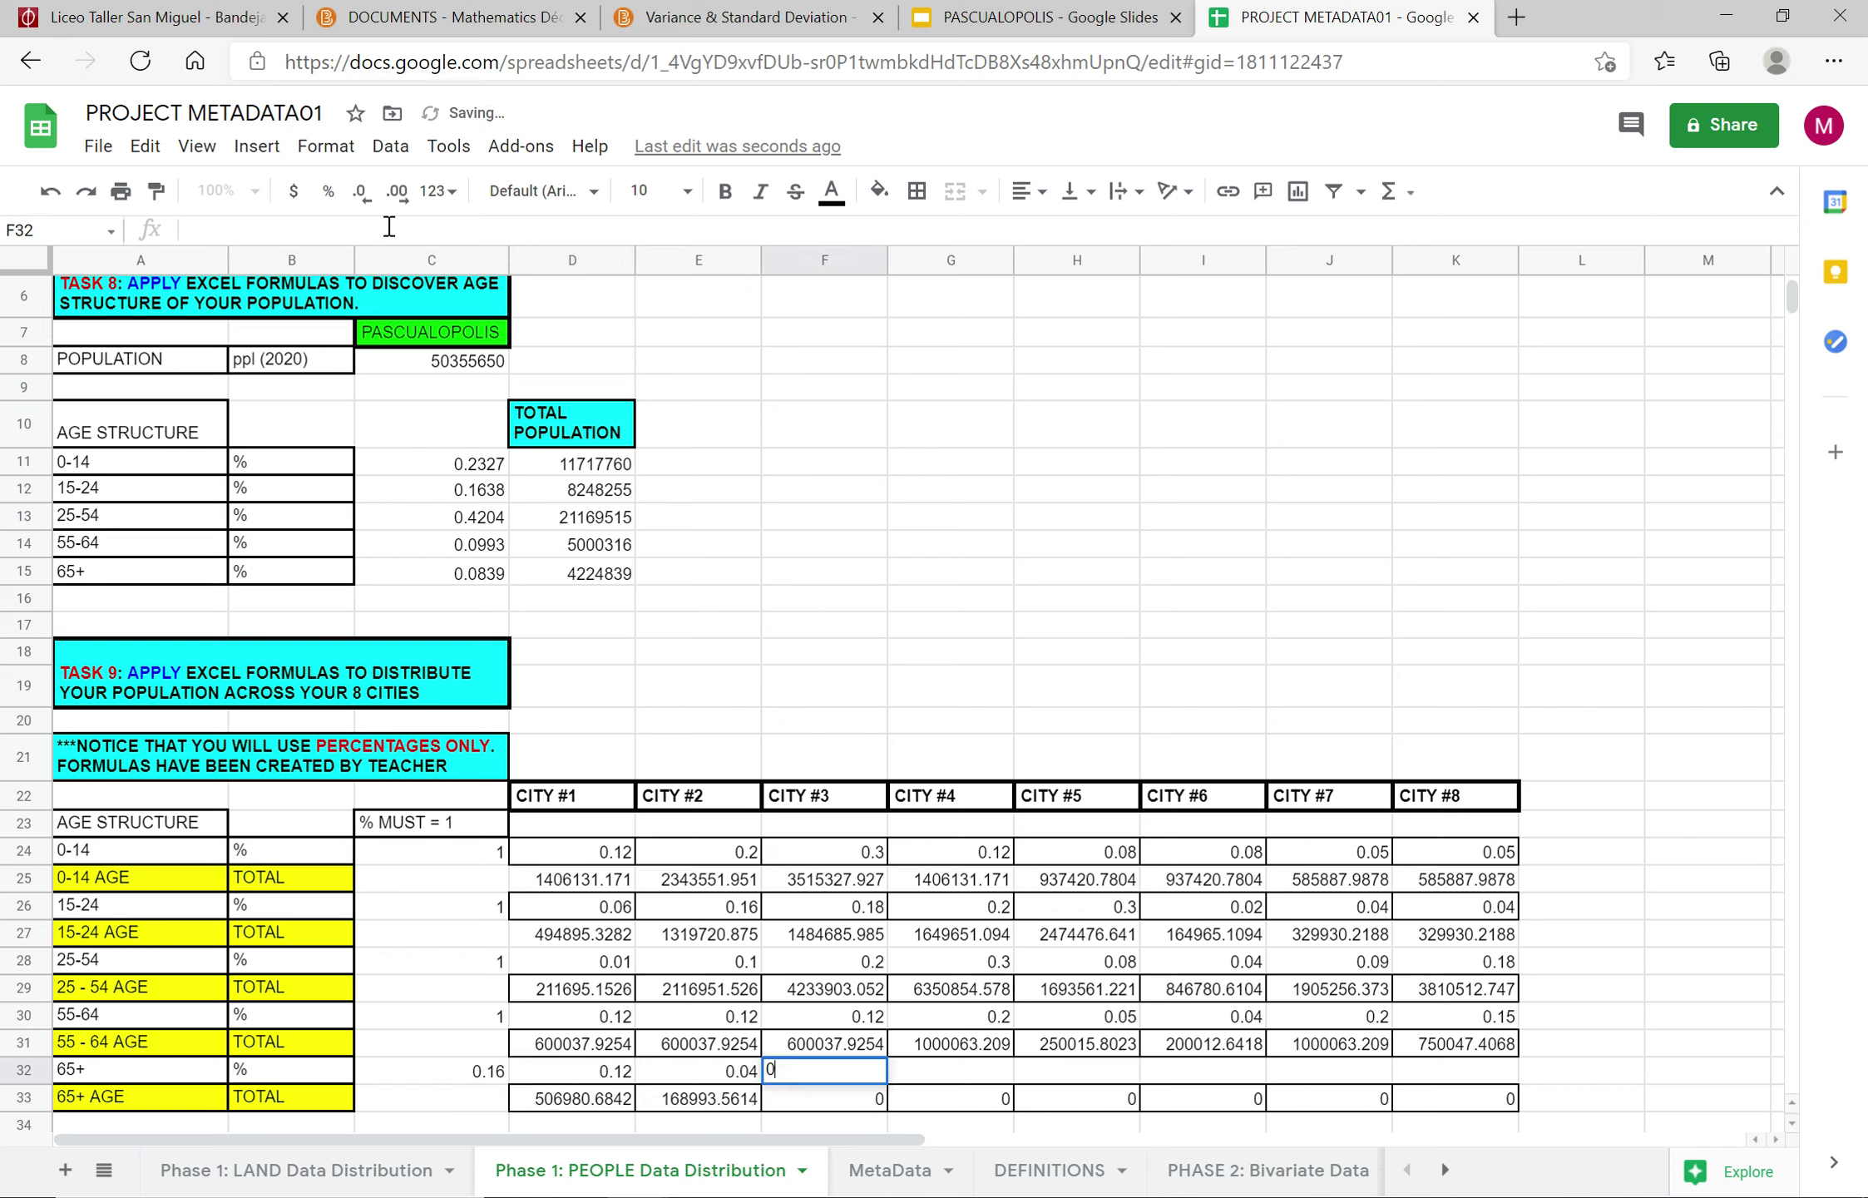
type(".06")
key("Tab")
type("0.0")
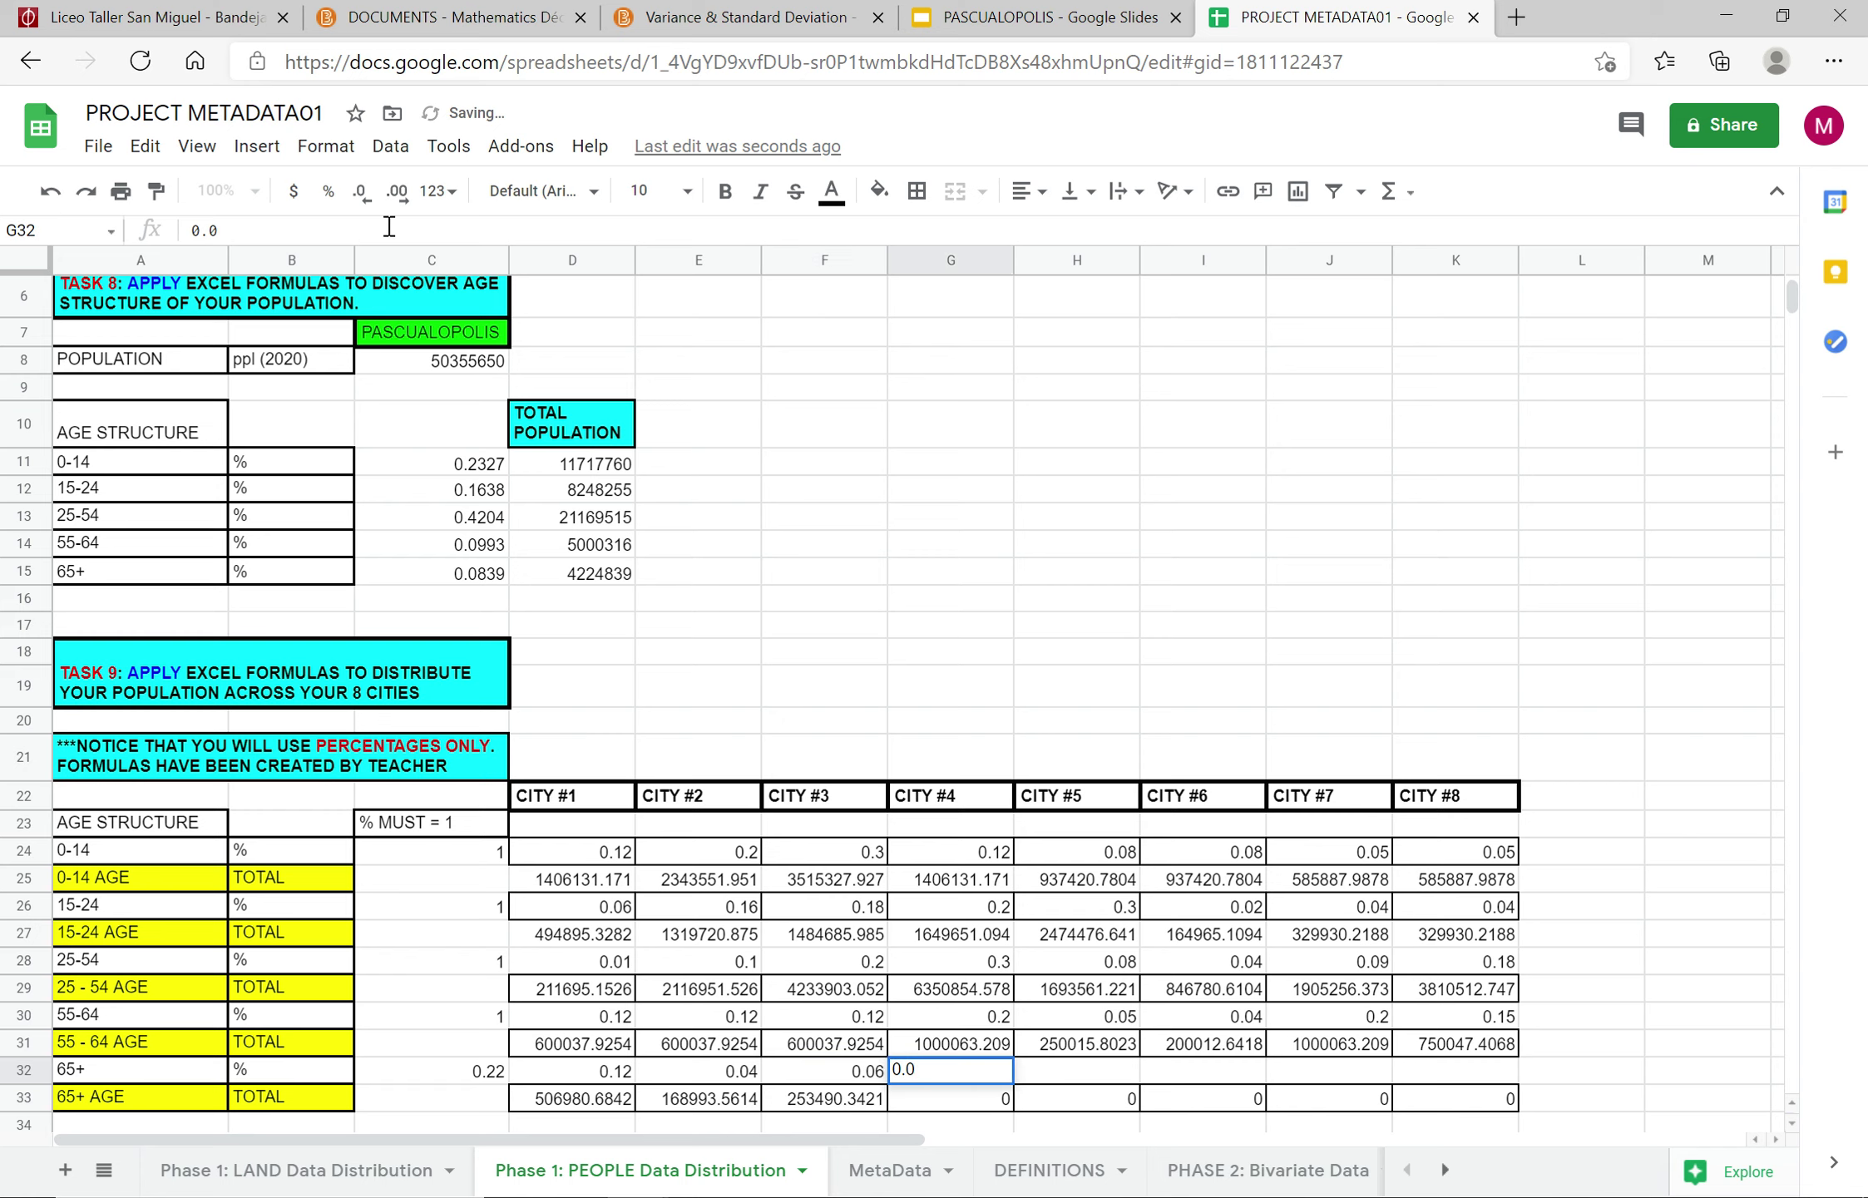
type("8")
key("Tab")
Step: Enter the 65+ shares for Cities #5–#8: 0.09, 0.1, 0.04, 0.47
type("0.09")
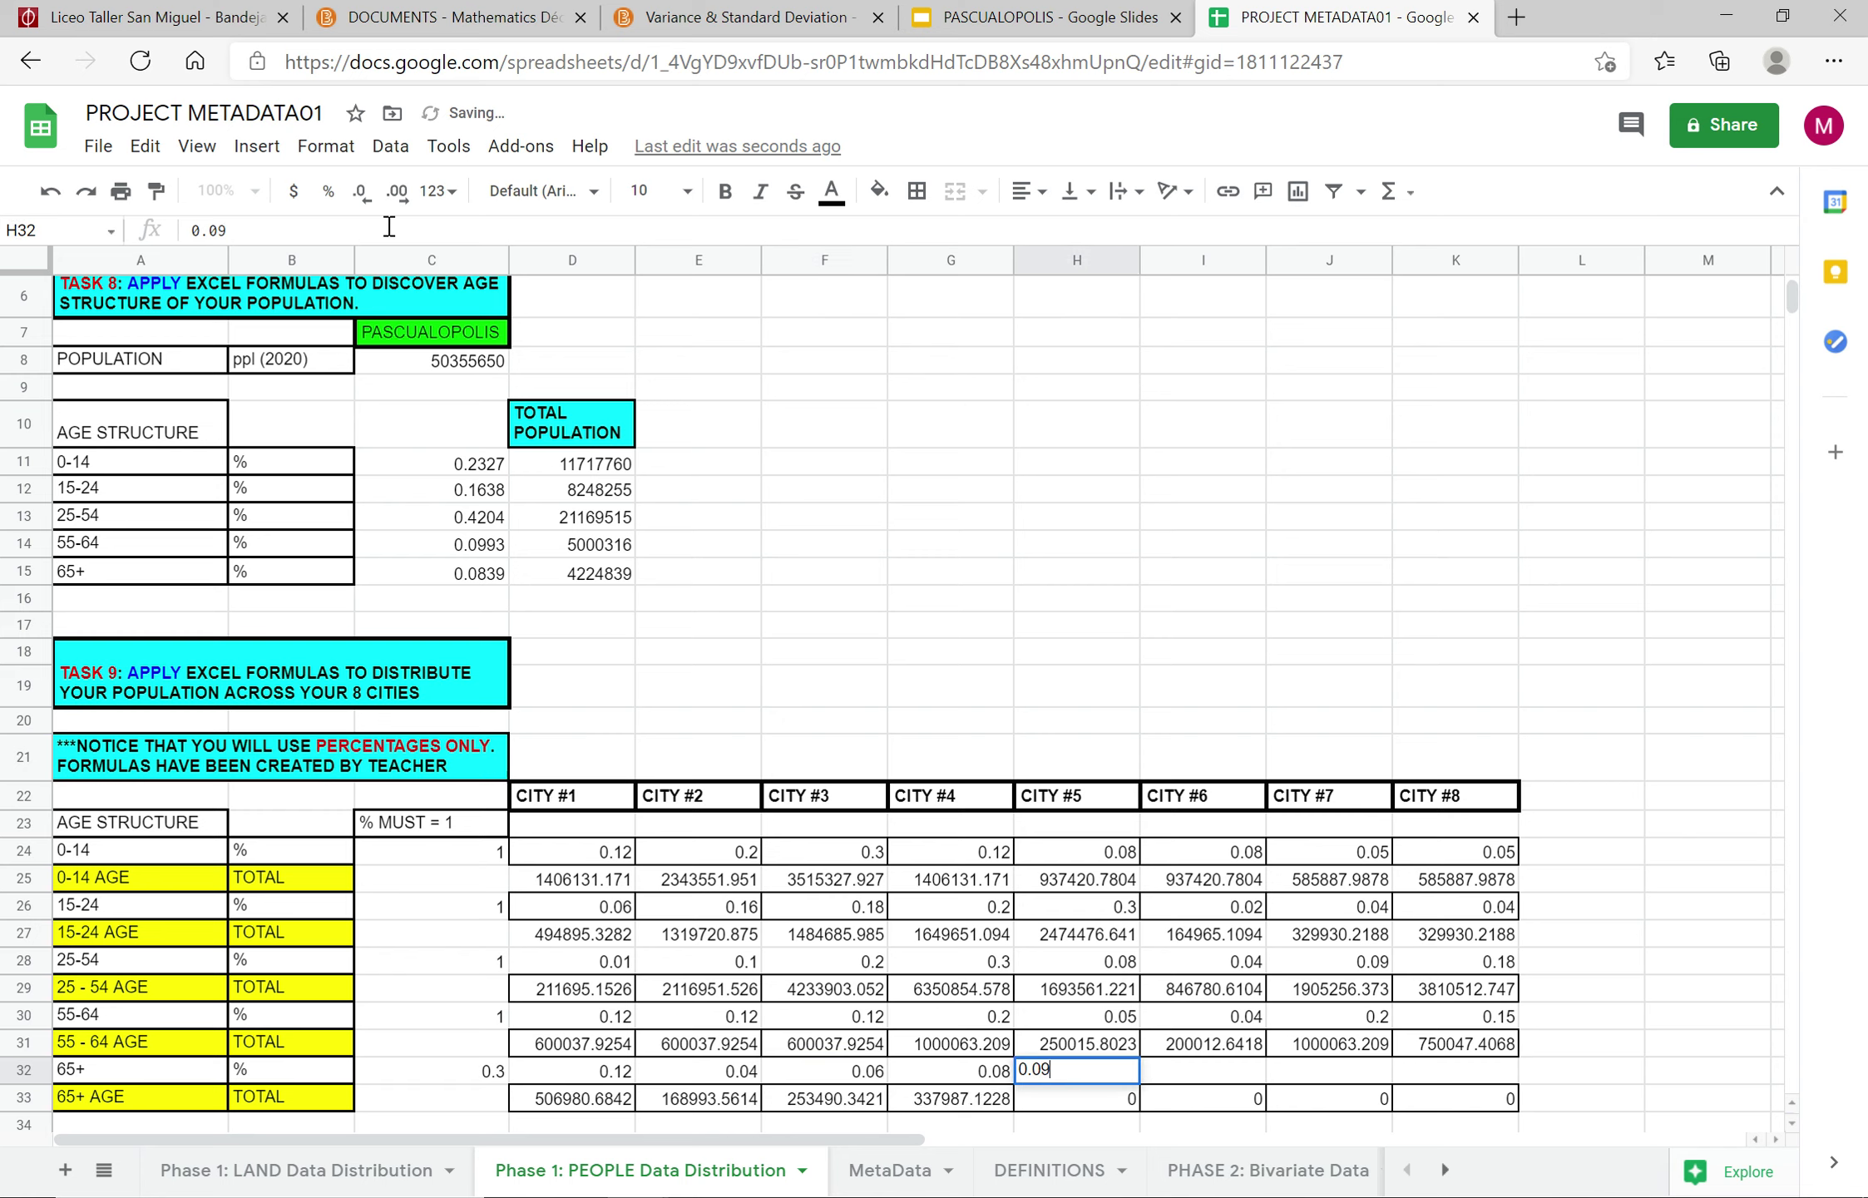
key("Tab")
type("0.1")
key("Tab")
type("0.")
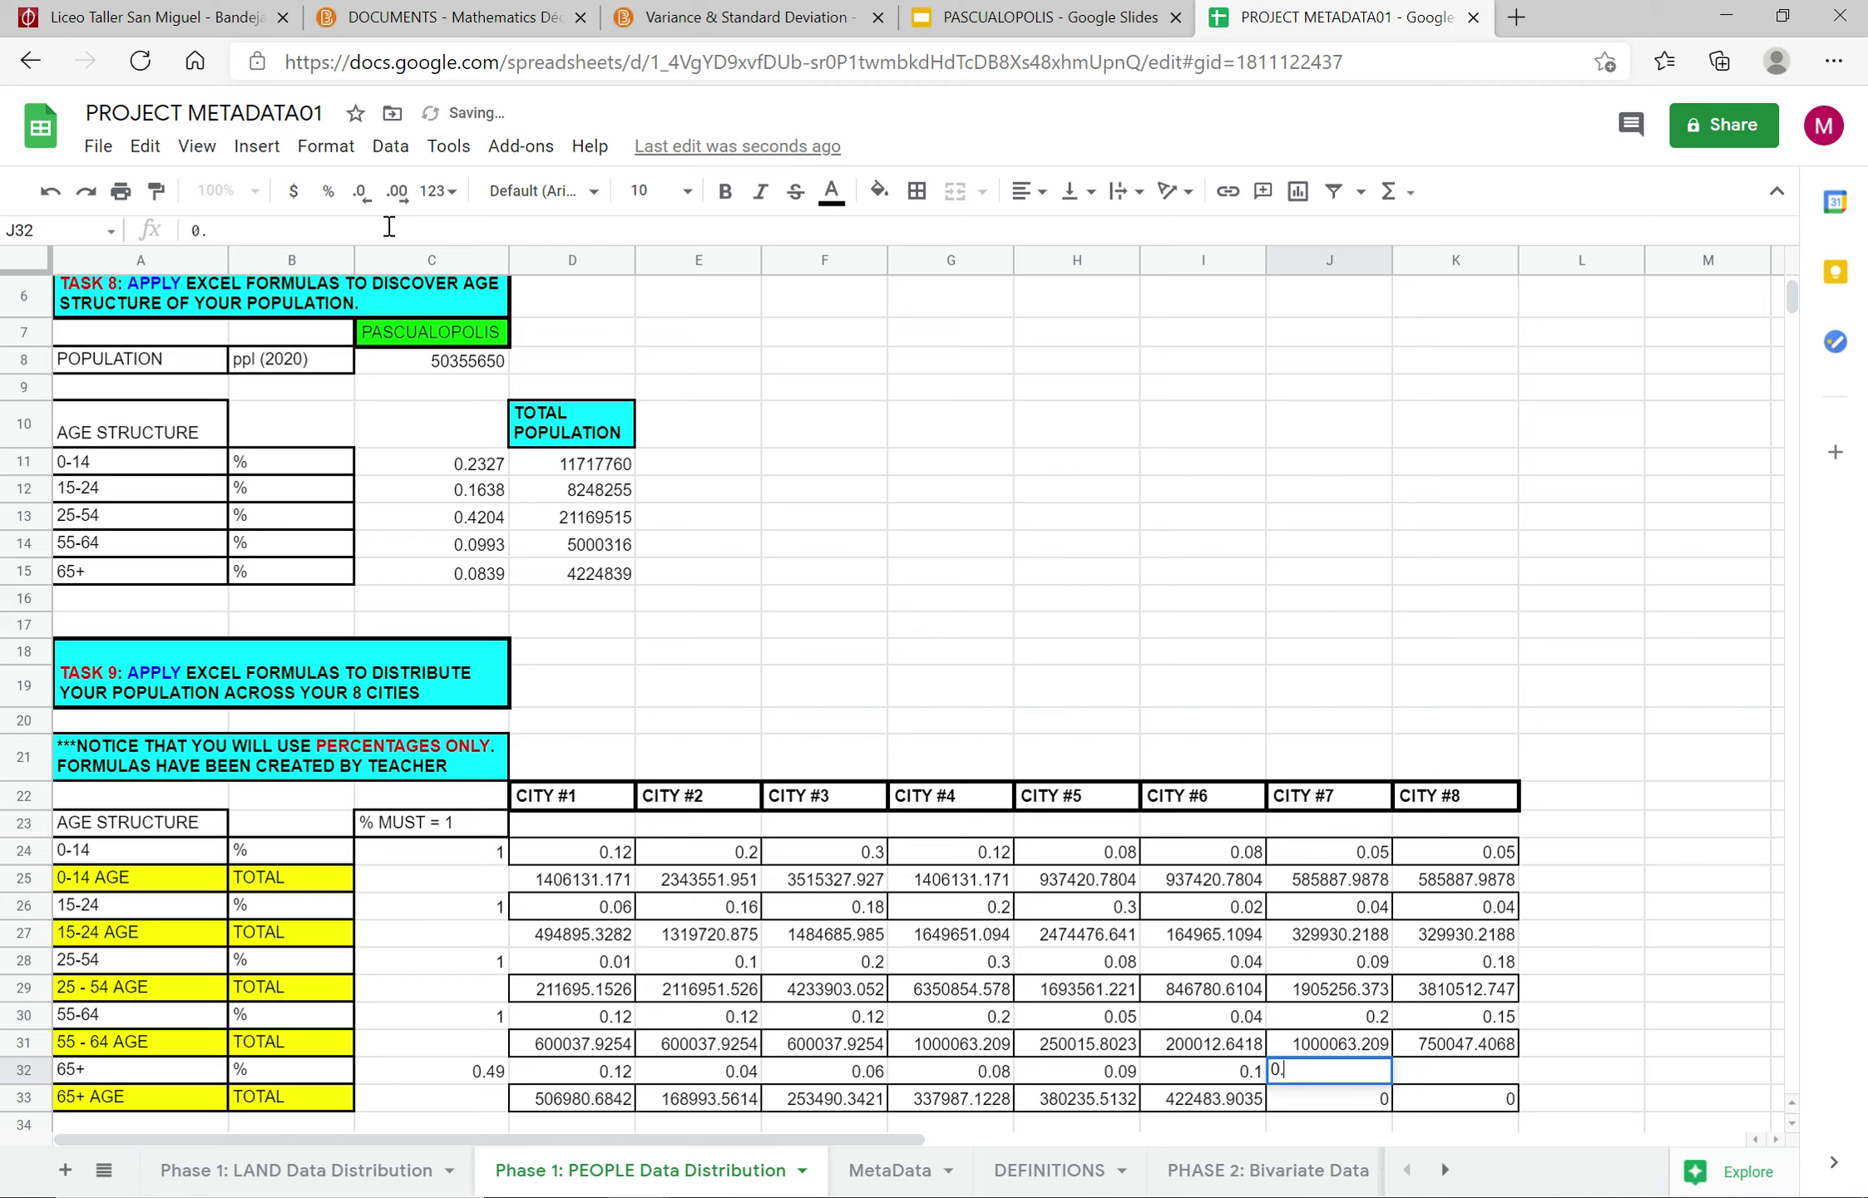
key("Tab")
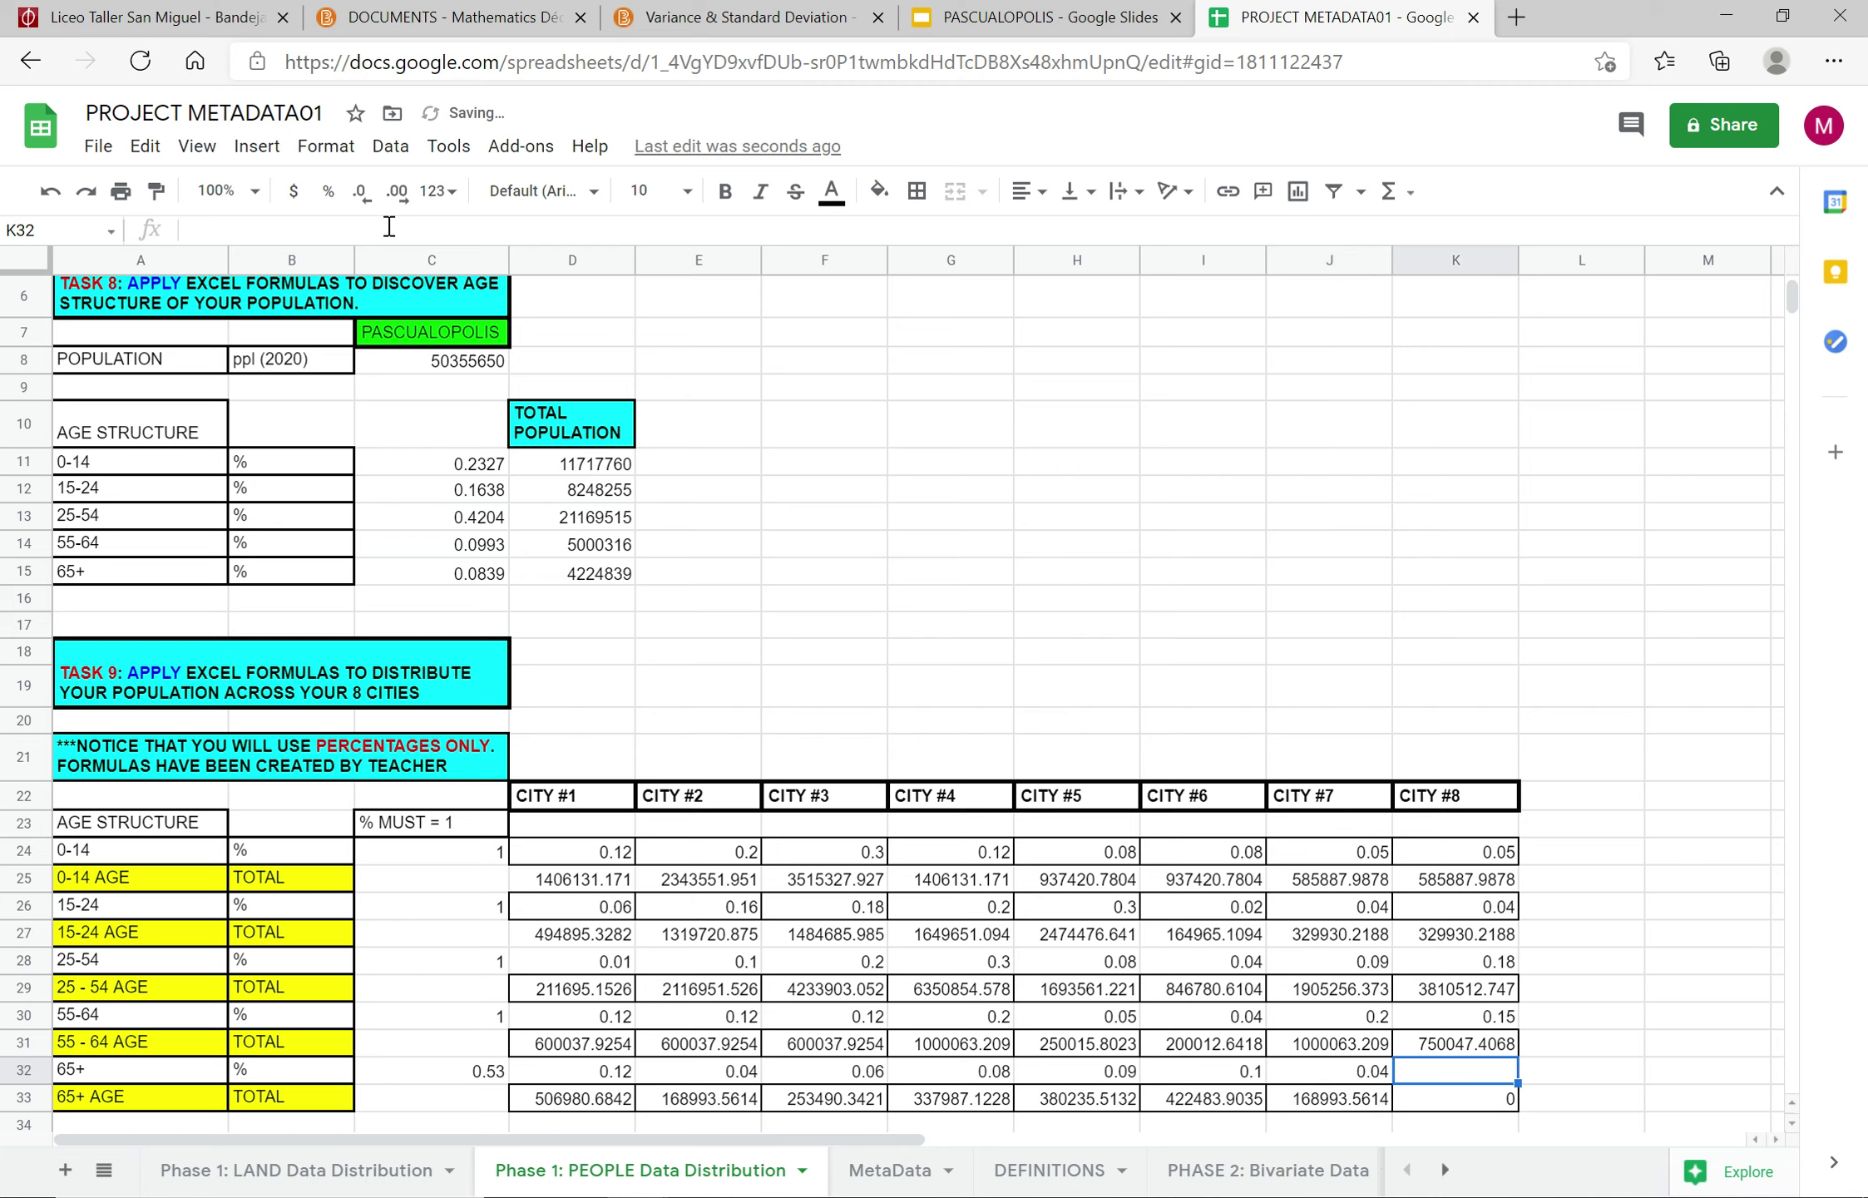
type("0.47")
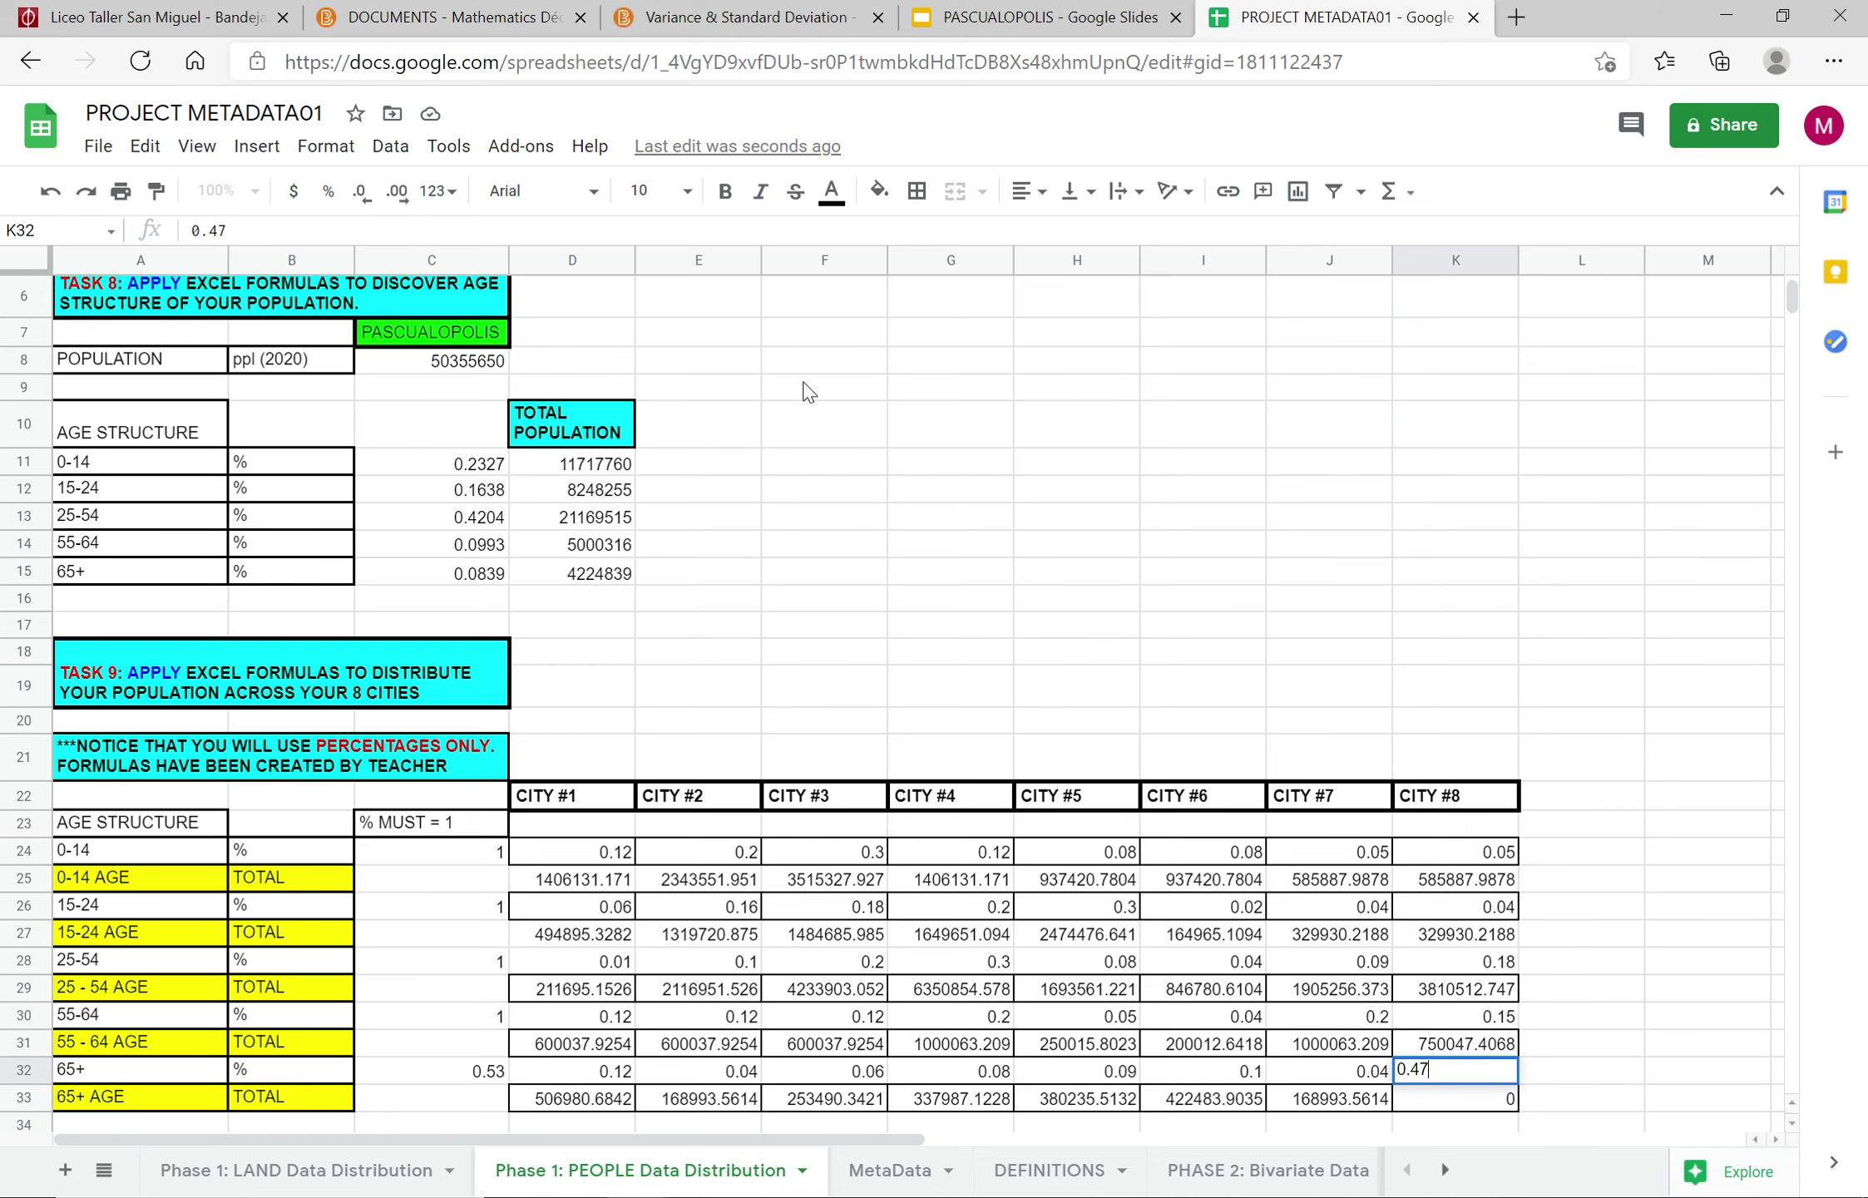
left_click(795, 388)
Step: Select the 65+ city totals in D33:K33 to confirm they sum to 4224839
scroll(1534, 732, "down", 2)
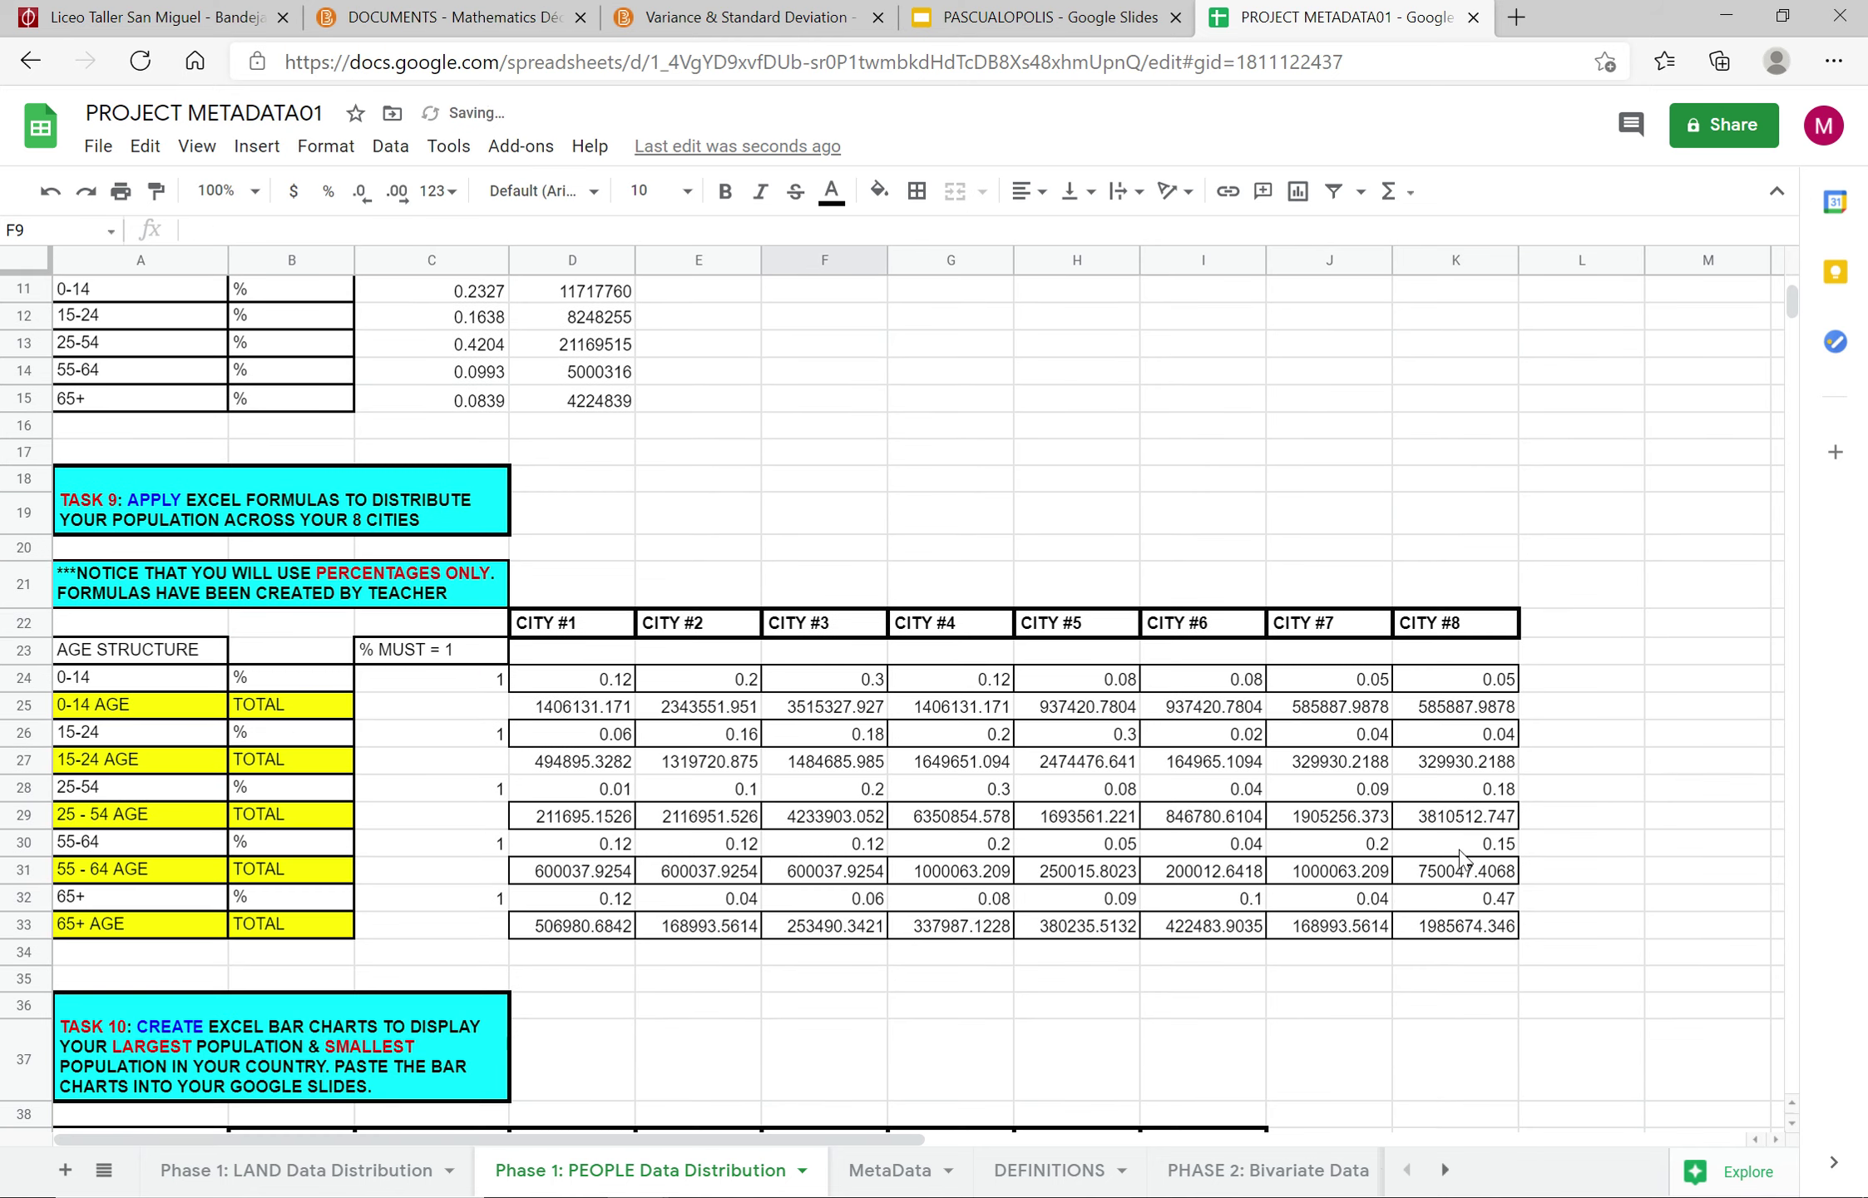
left_click(1477, 933)
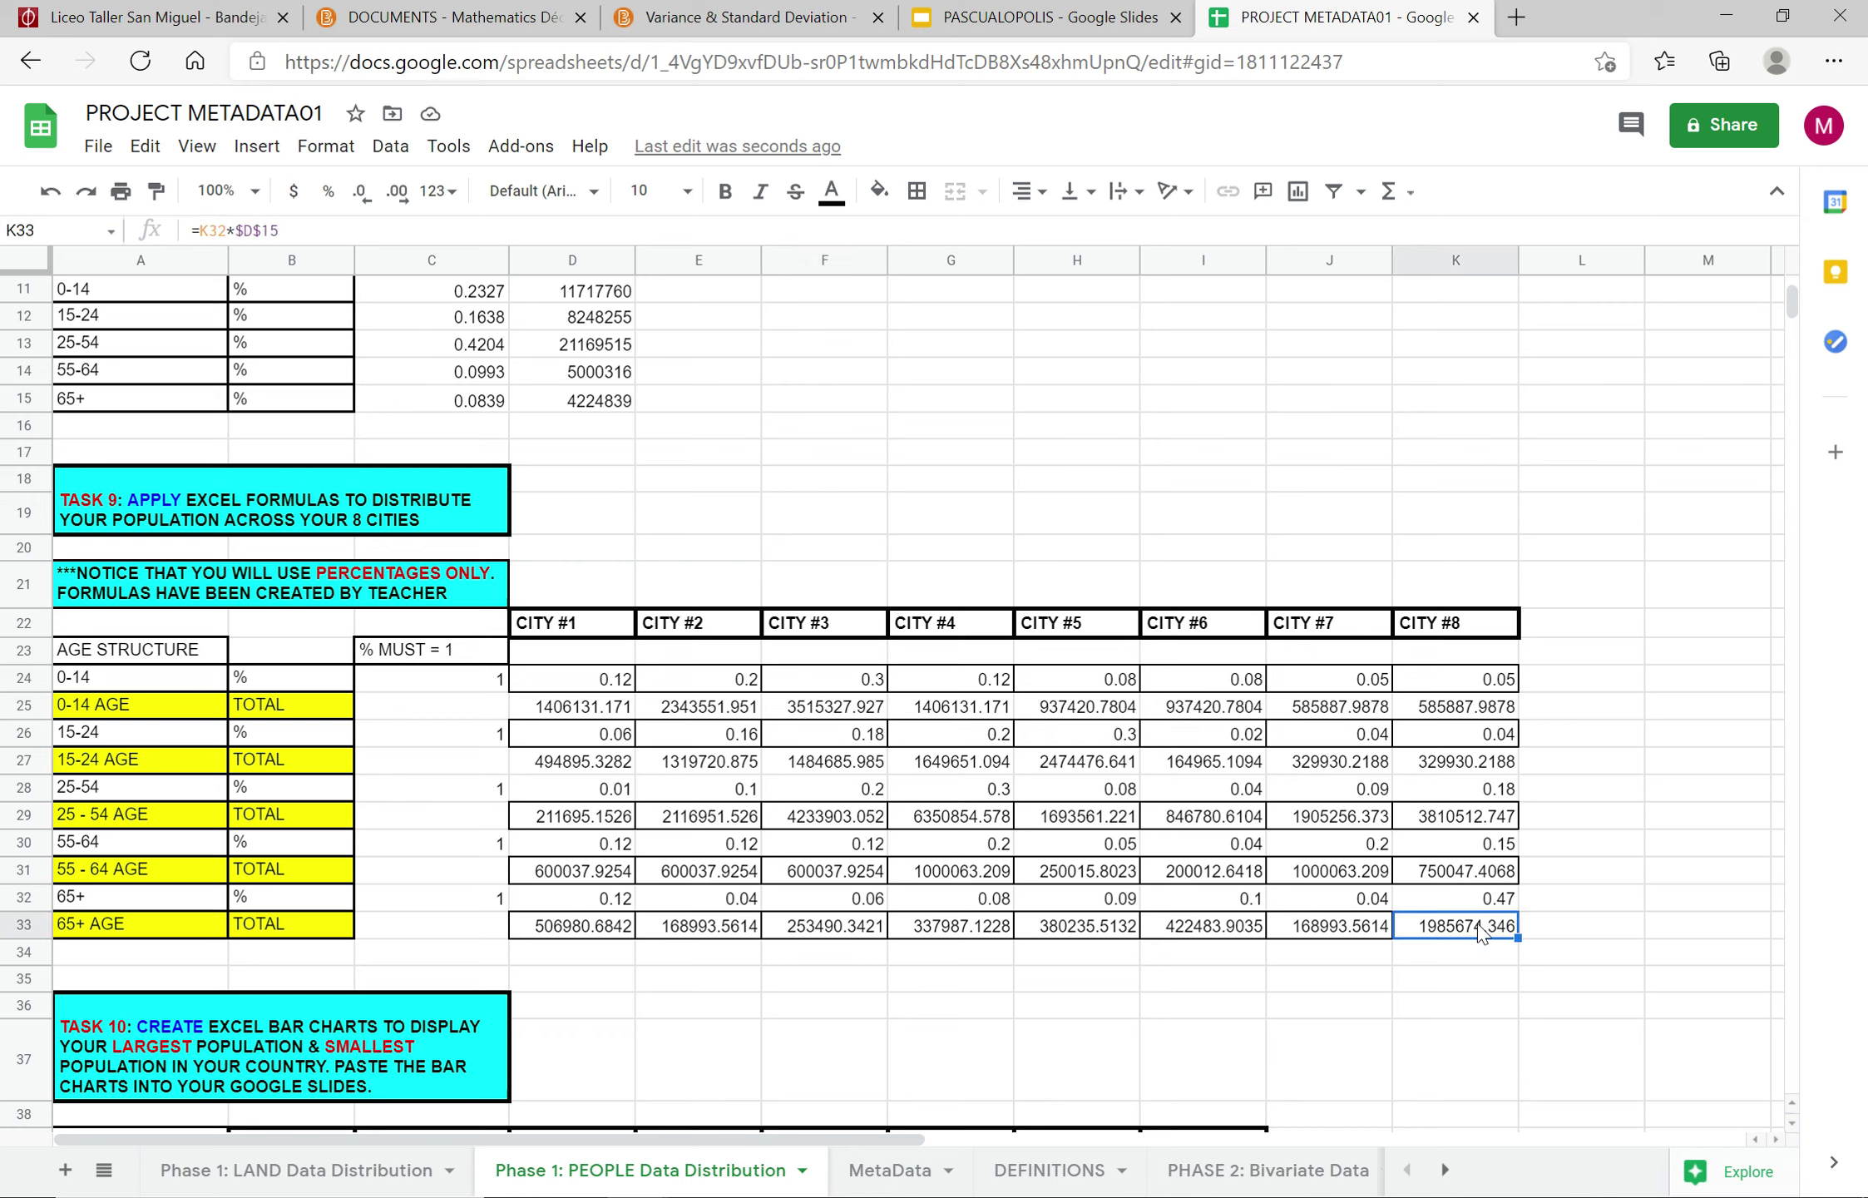
key("shift+Left")
key("shift+Left")
key("shift+Left")
key("shift+Left")
key("shift+Left")
key("shift+Left")
key("shift+Left")
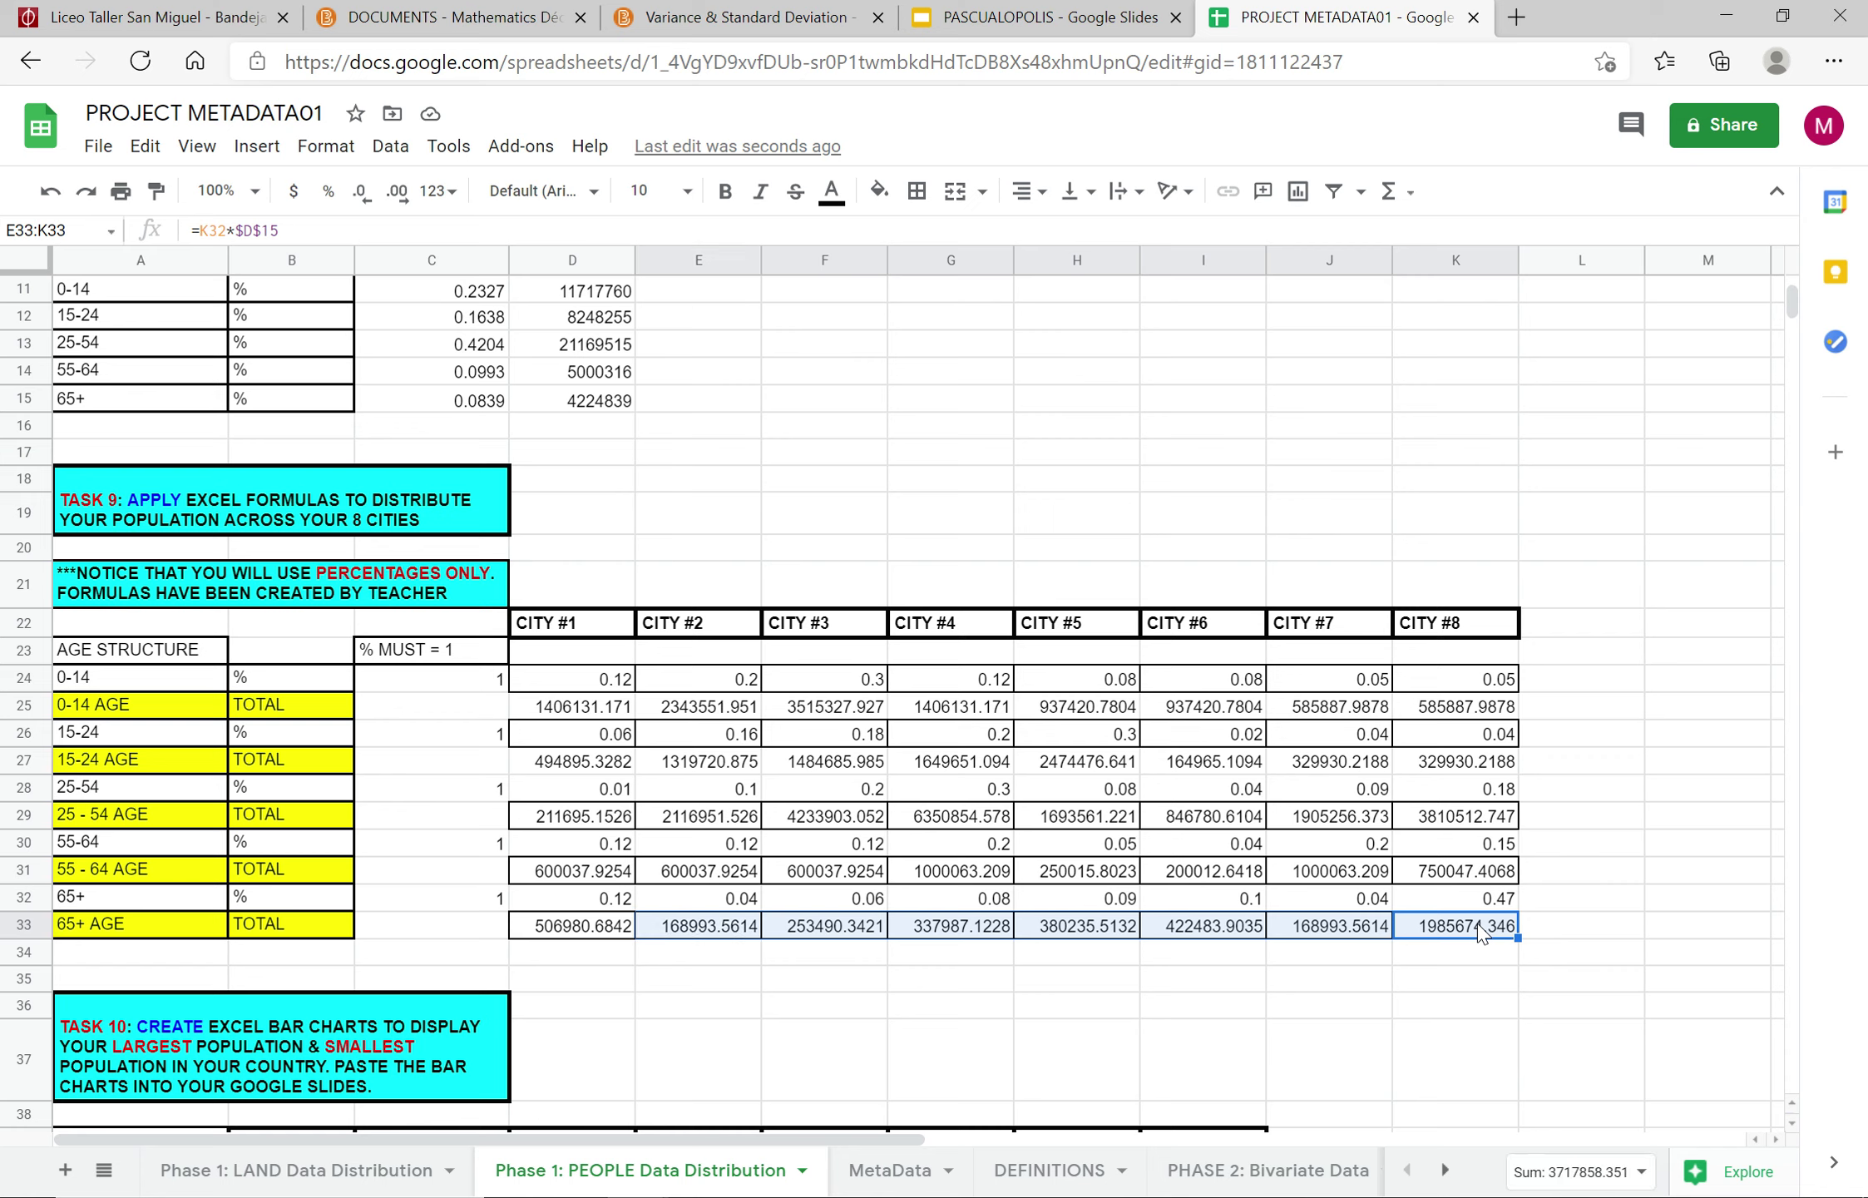
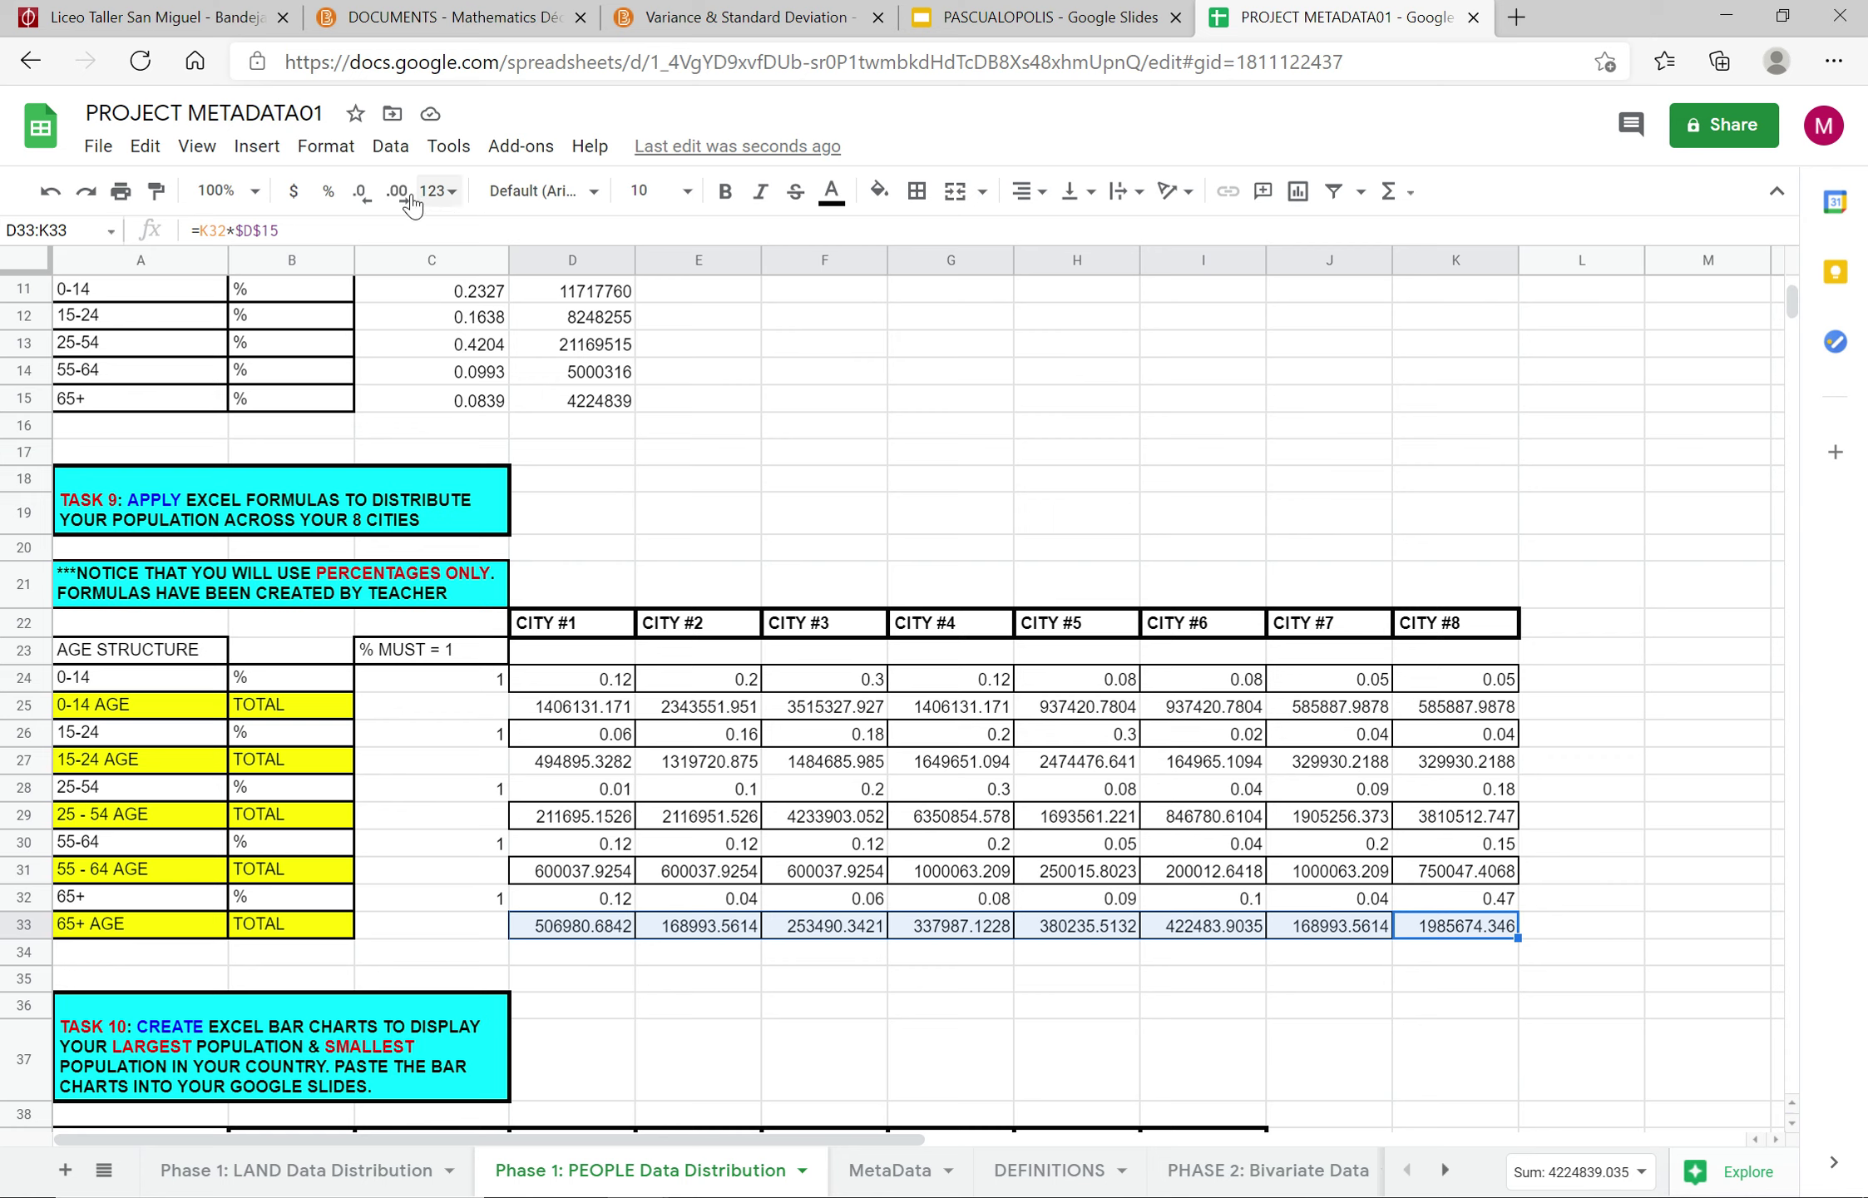
Step: Round the 65+ (row 33) and 55-64 (row 31) totals to whole numbers
left_click(360, 192)
left_click(360, 194)
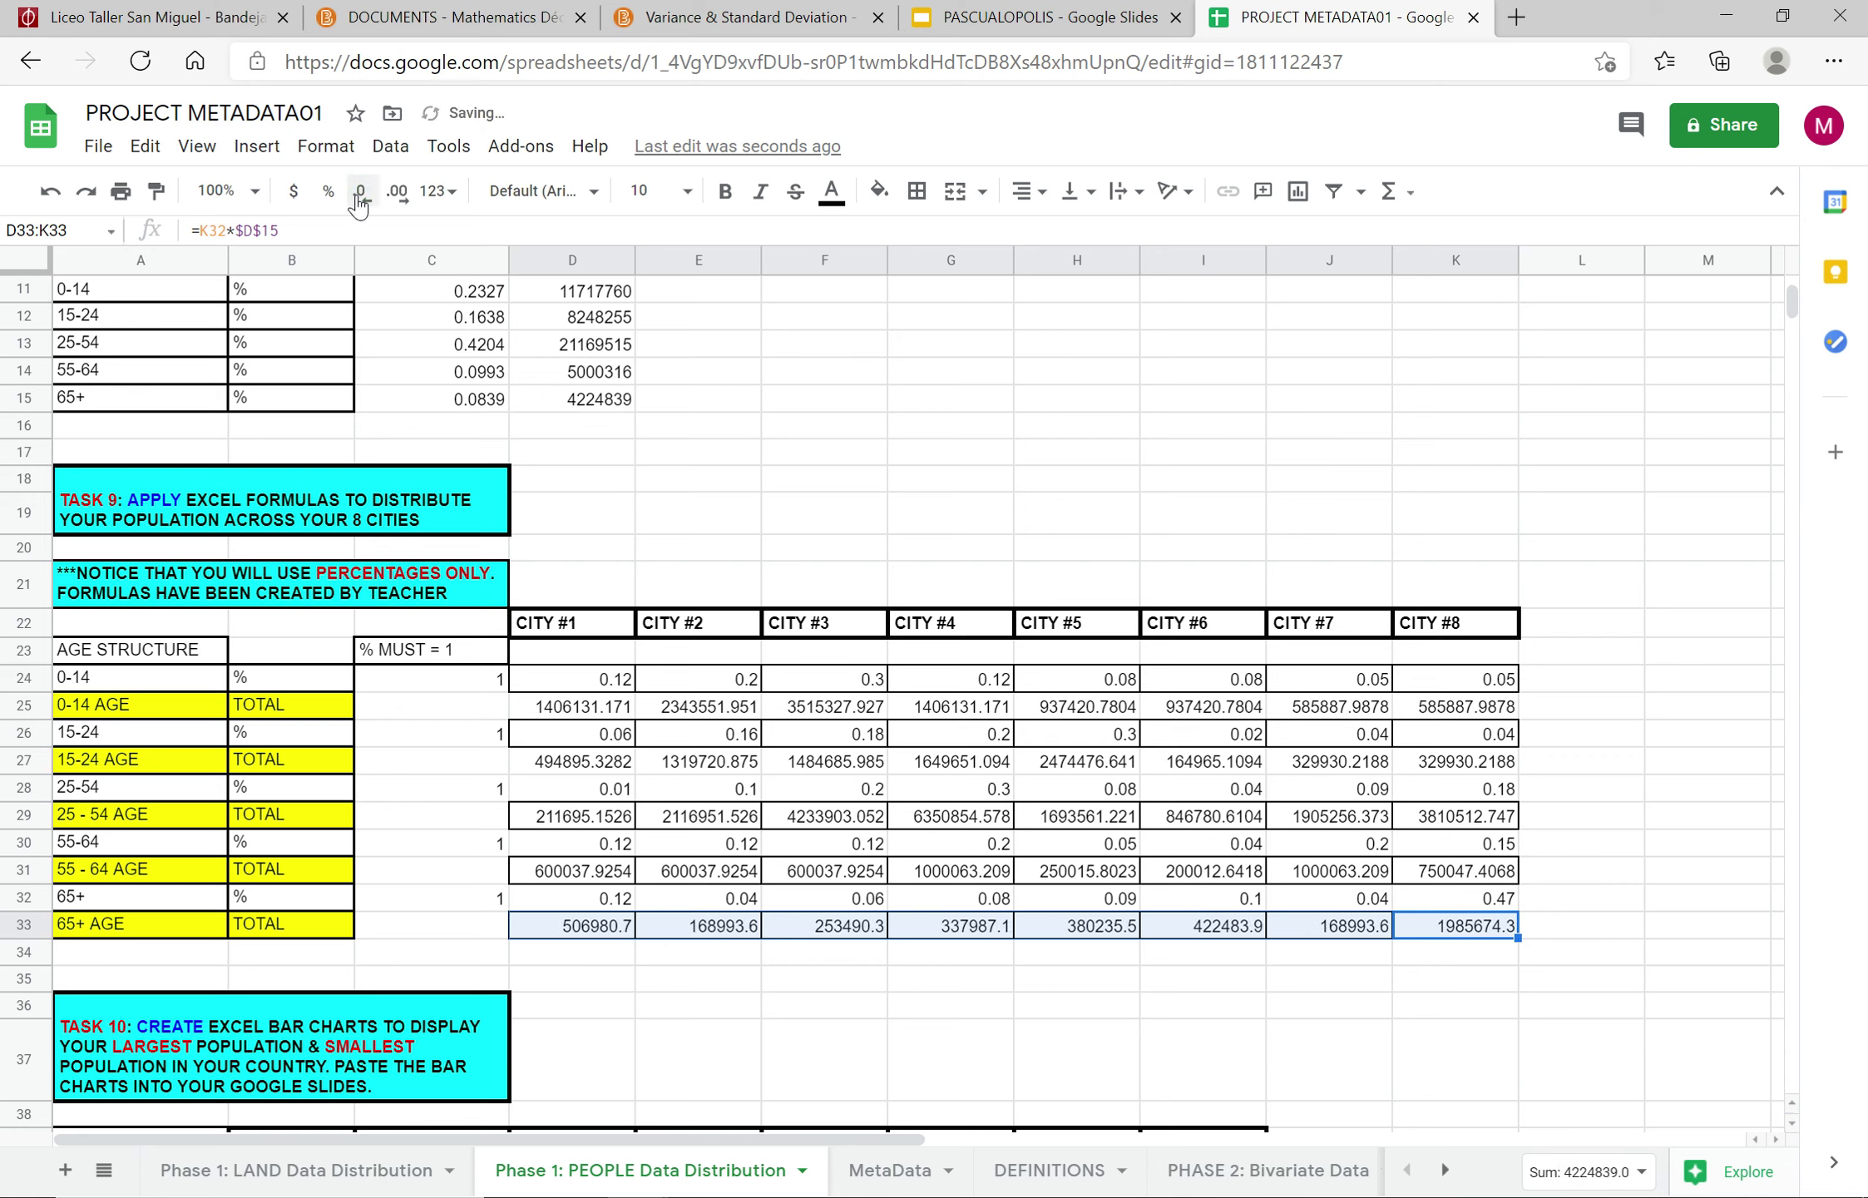
left_click(360, 194)
left_click(616, 873)
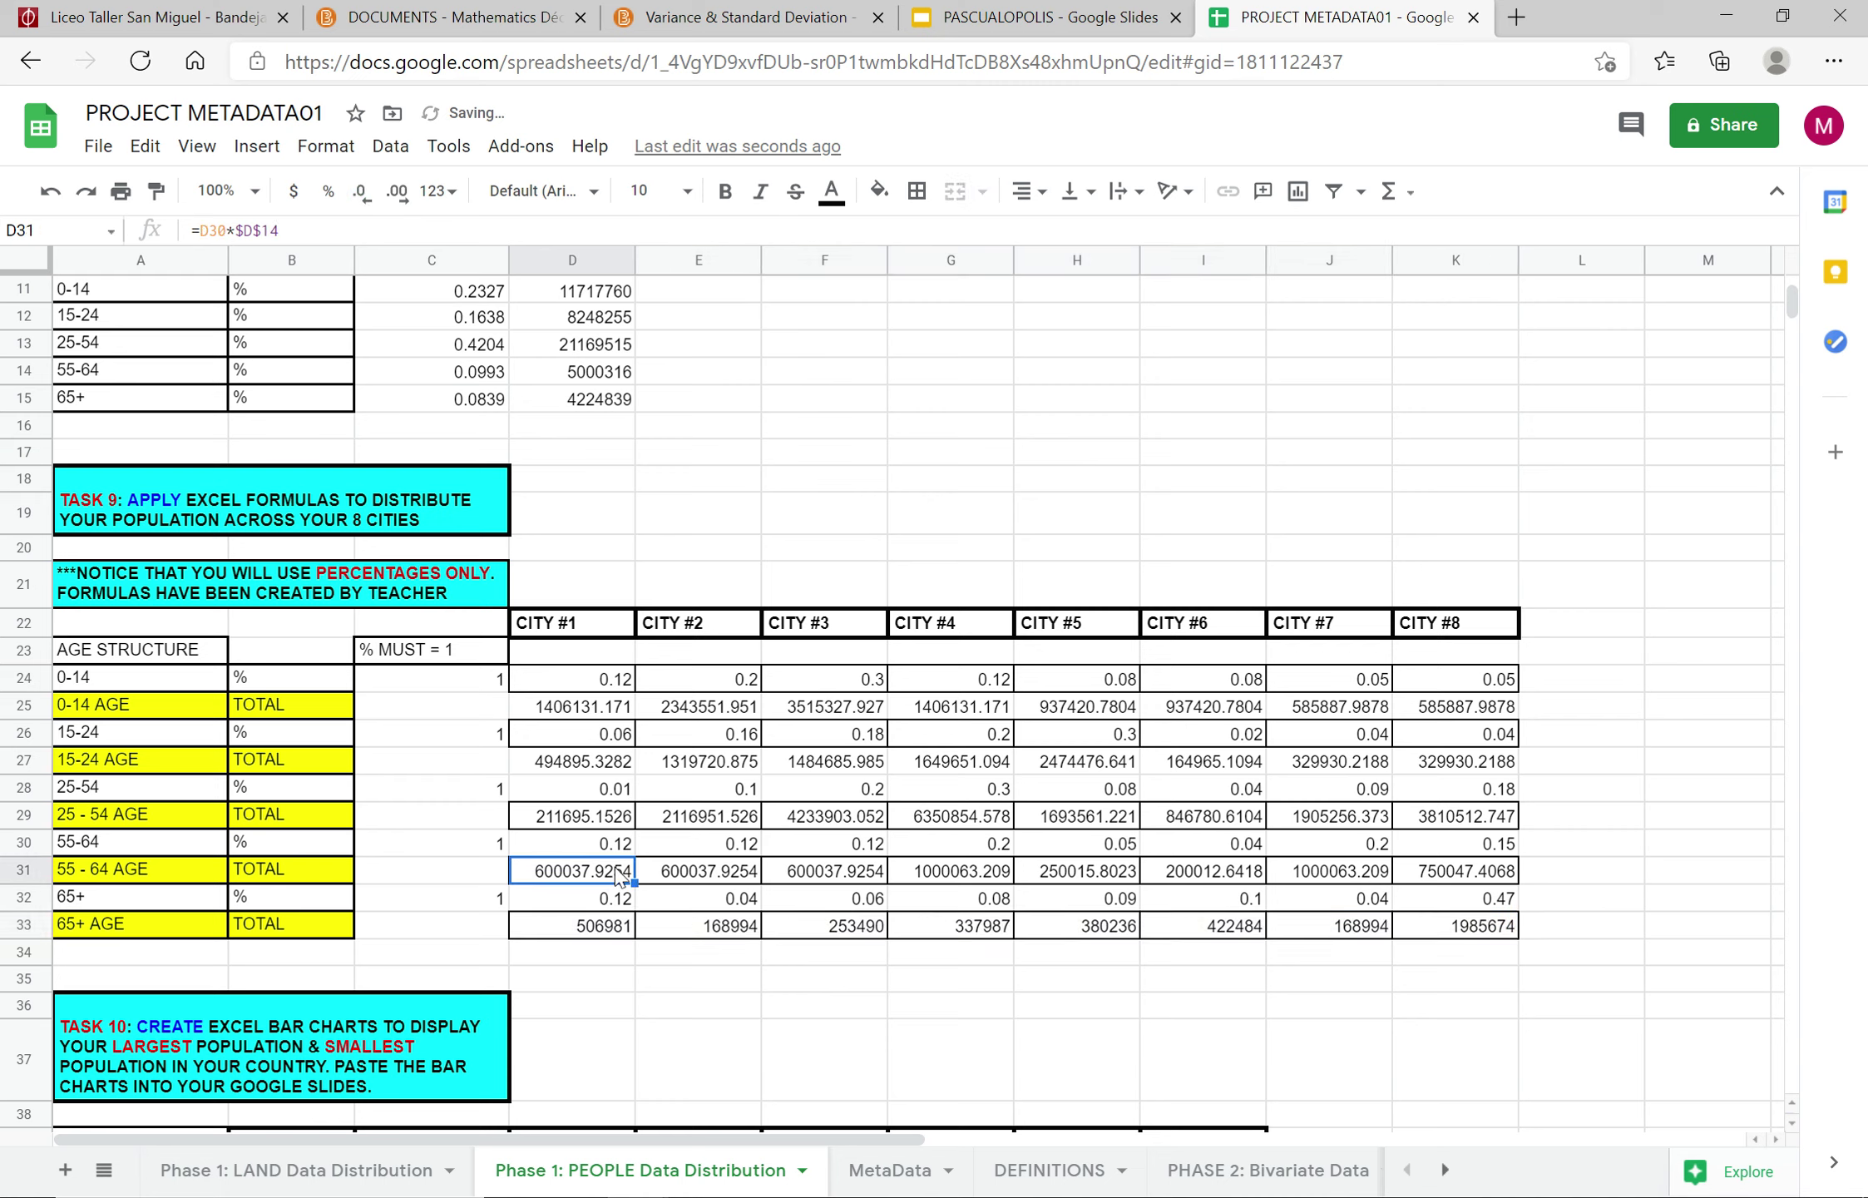
key("shift+Right")
key("shift+Right")
key("shift+Right")
key("shift+Right")
key("shift+Right")
key("shift+Right")
key("shift+Right")
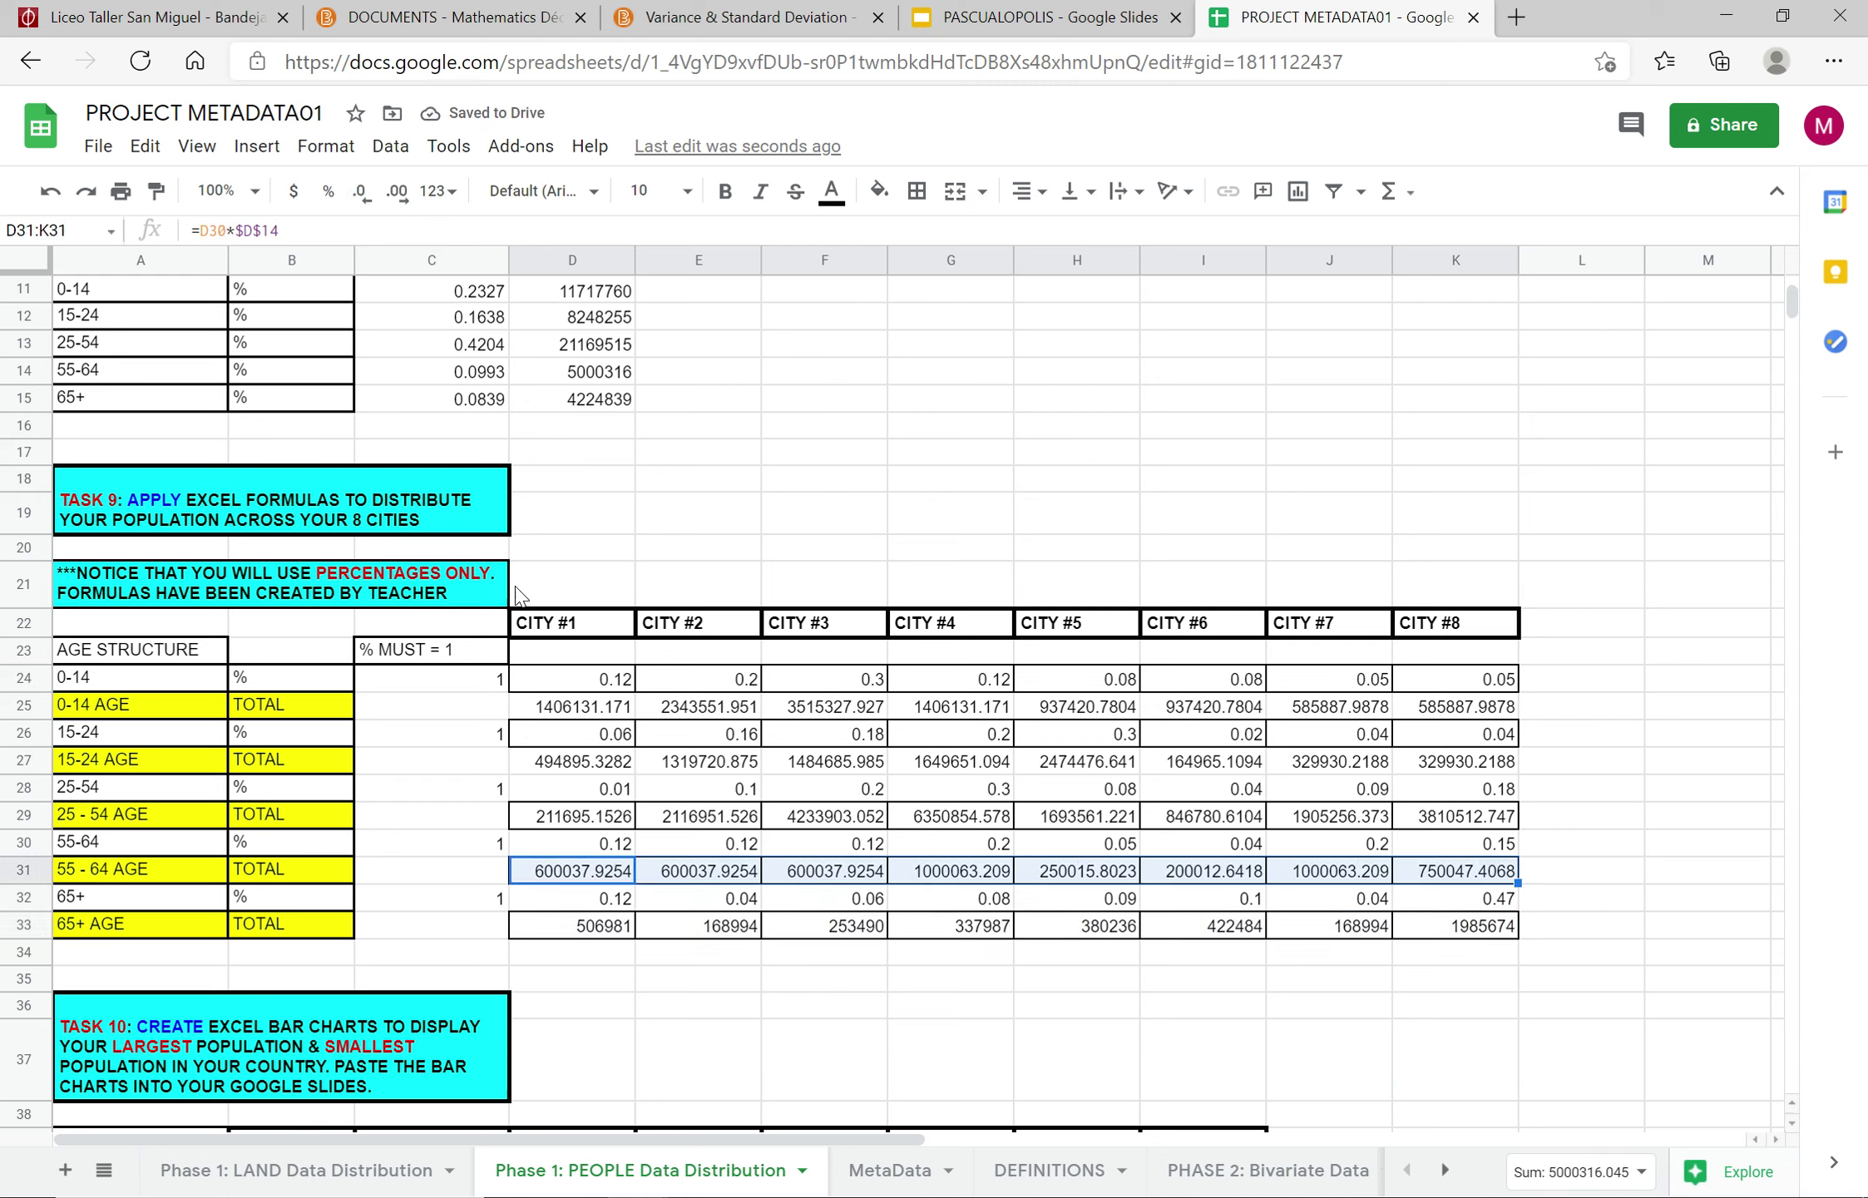
left_click(360, 194)
left_click(360, 194)
left_click(360, 194)
left_click(360, 194)
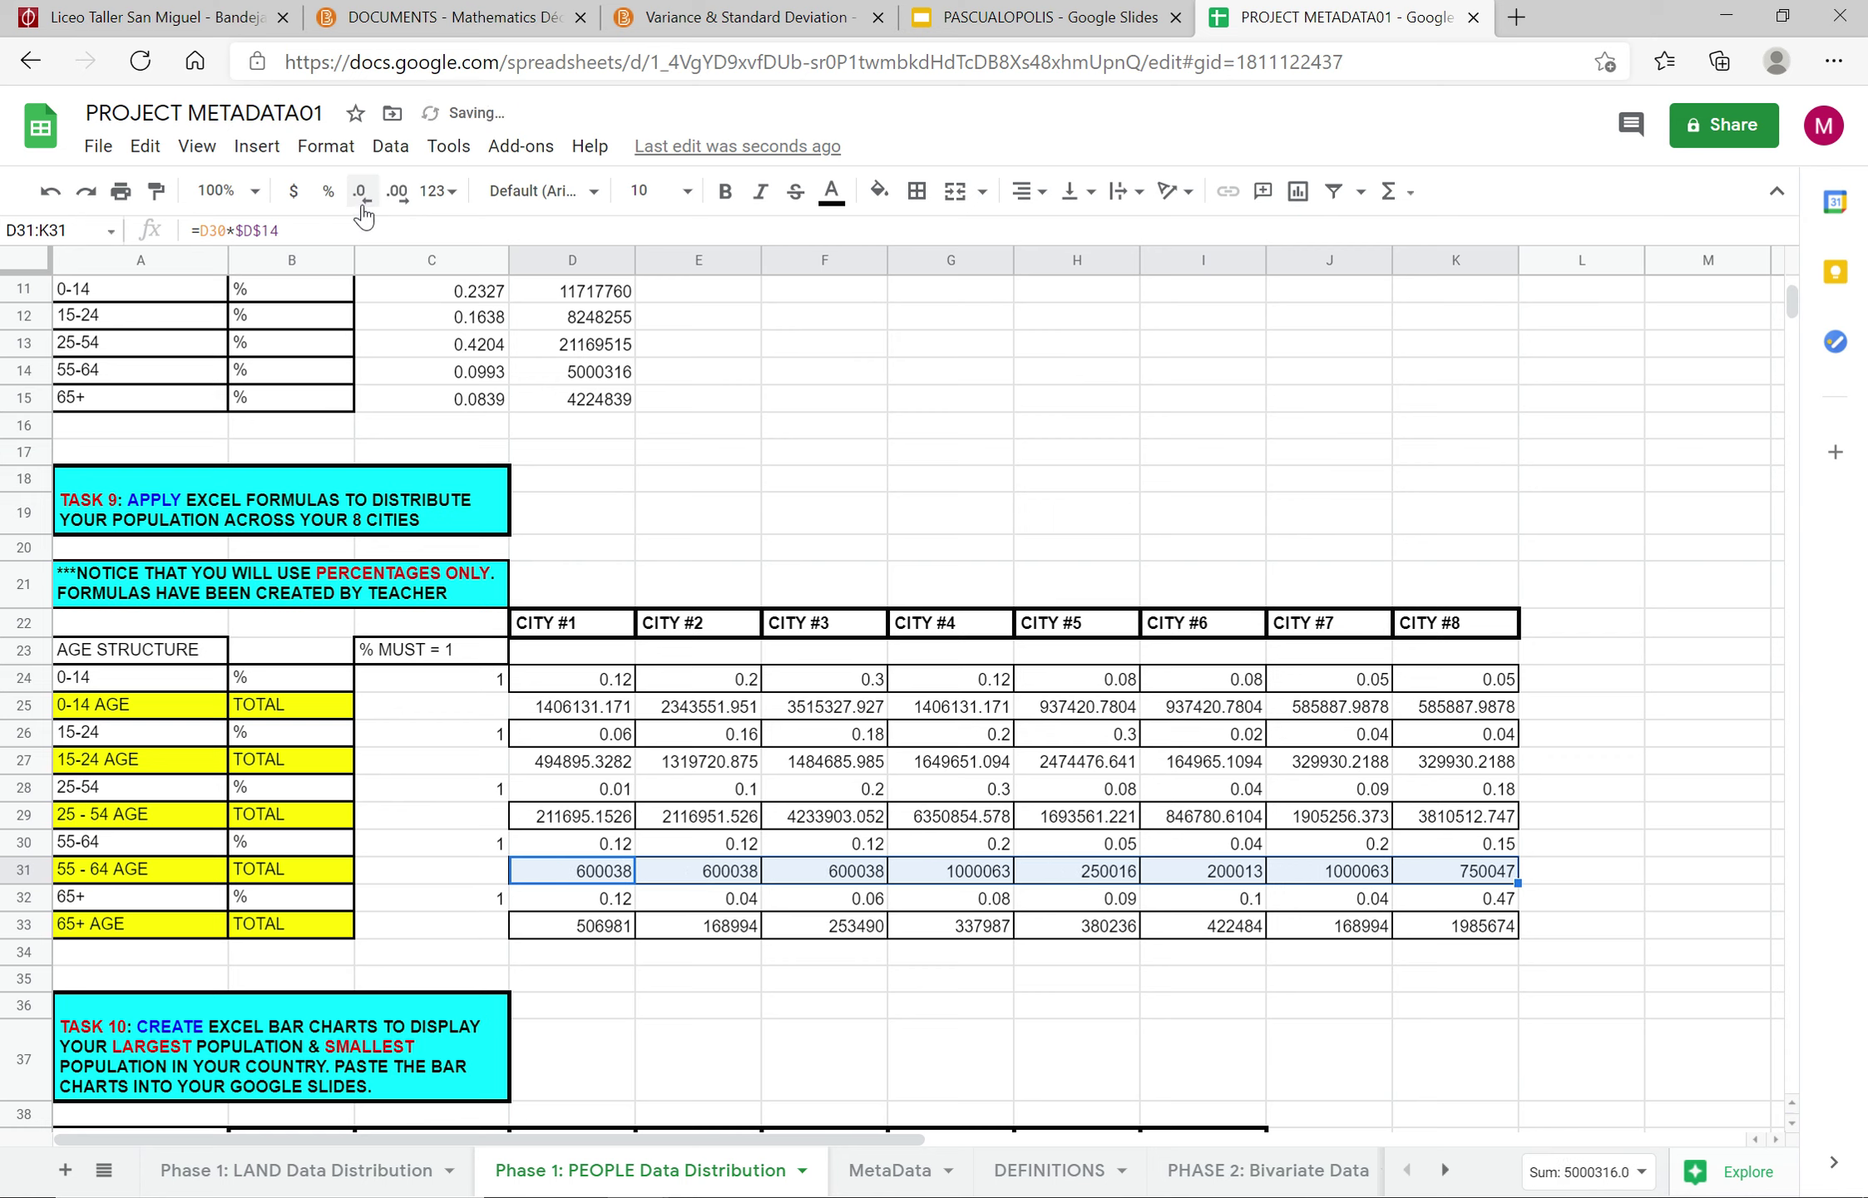
Step: Round the 25-54 (row 29) and 15-24 (row 27) totals to whole numbers
left_click(580, 819)
key("shift+Right")
key("shift+Right")
key("shift+Right")
key("shift+Right")
key("shift+Right")
key("shift+Right")
key("shift+Right")
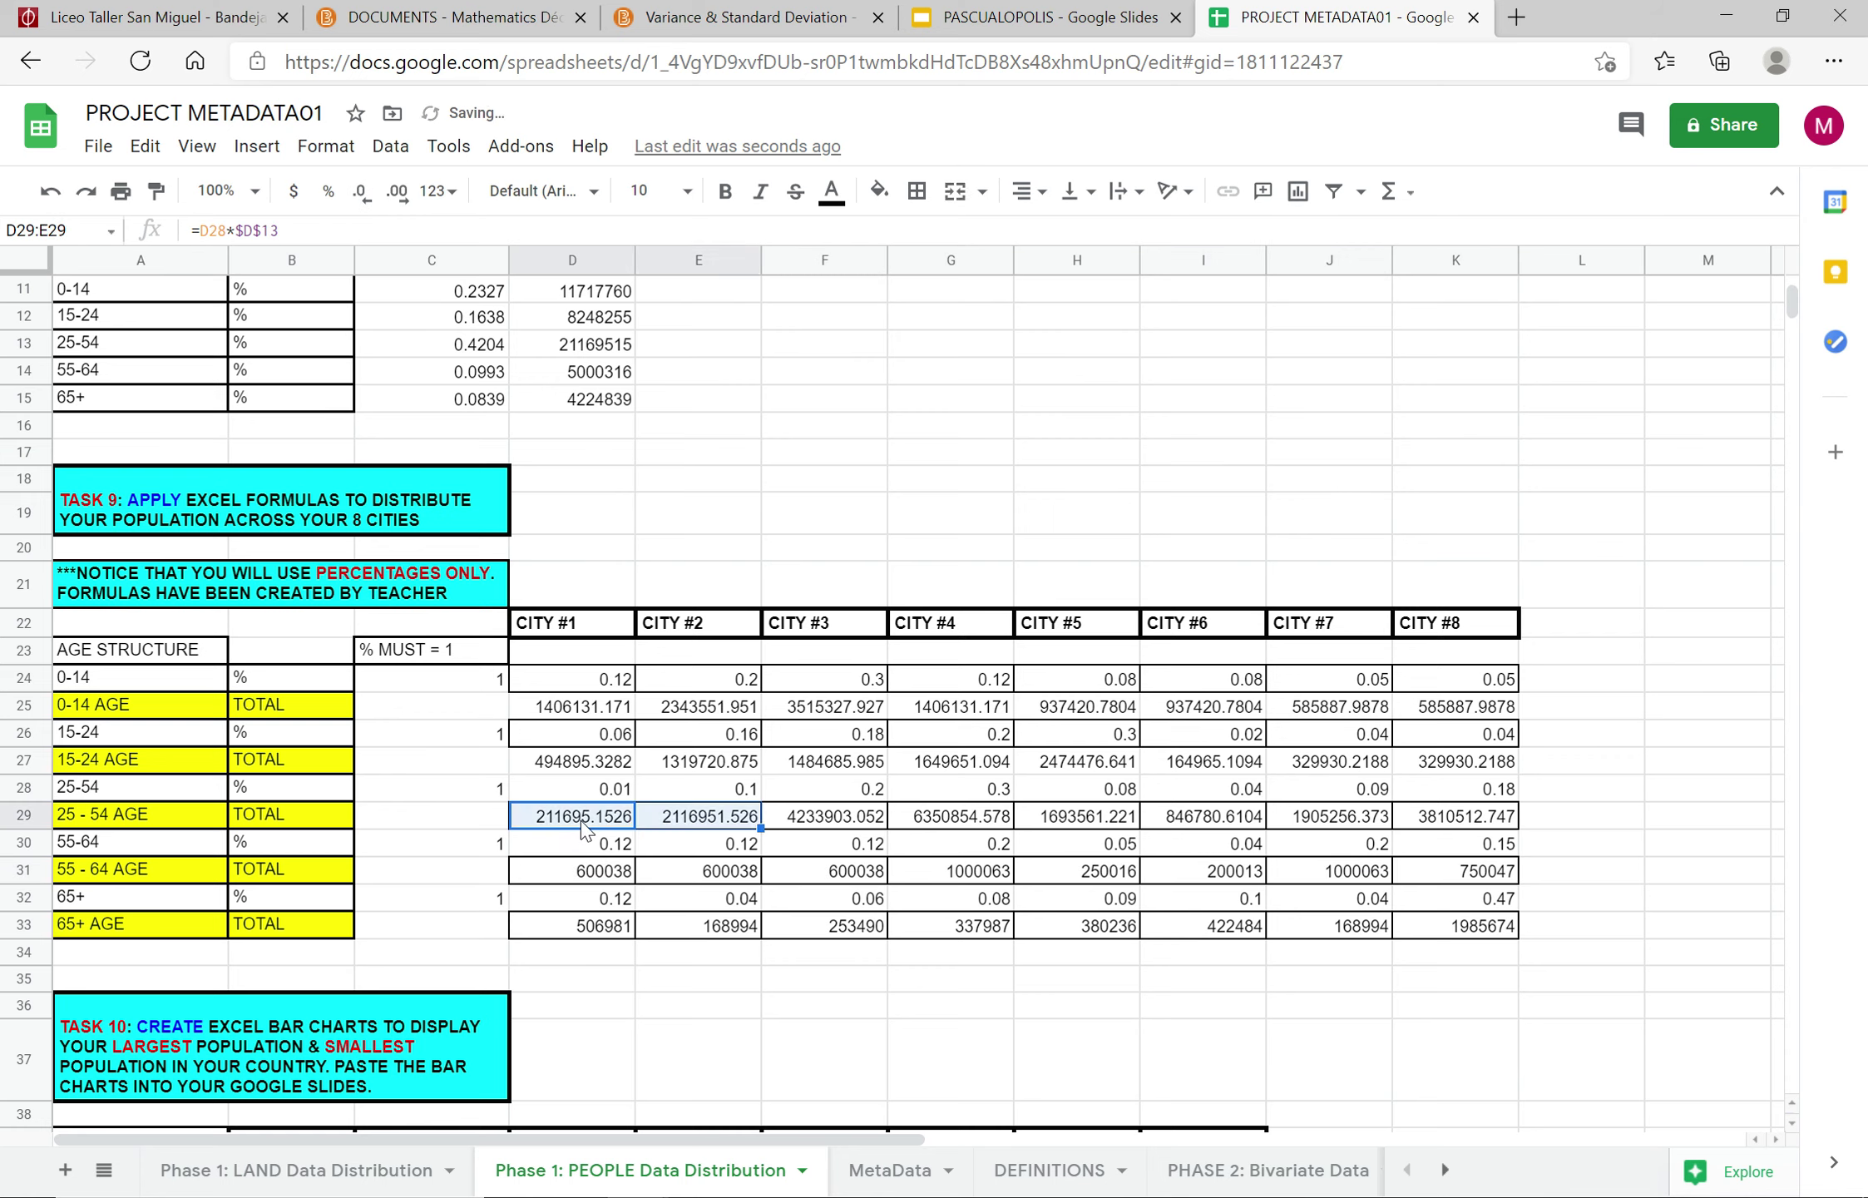
left_click(362, 194)
left_click(361, 194)
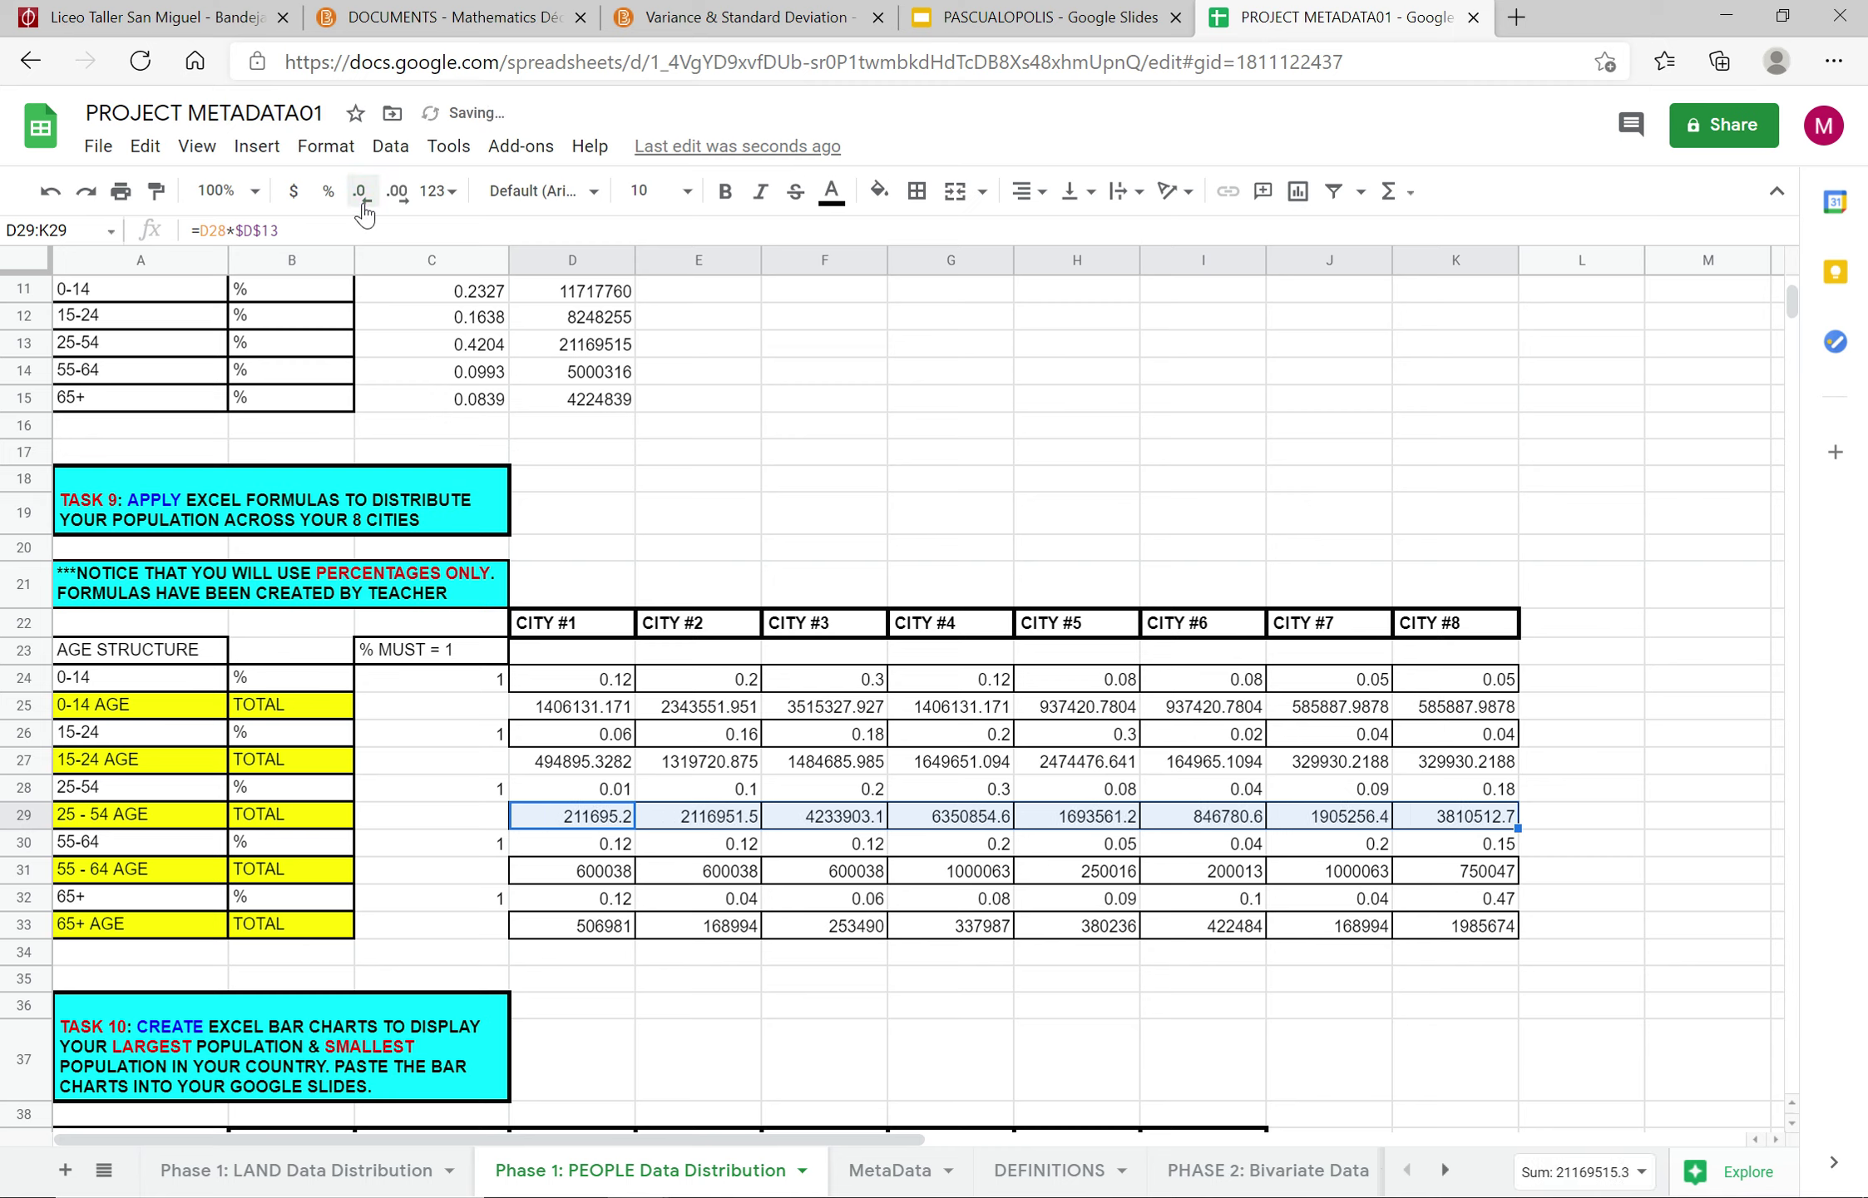
left_click(362, 204)
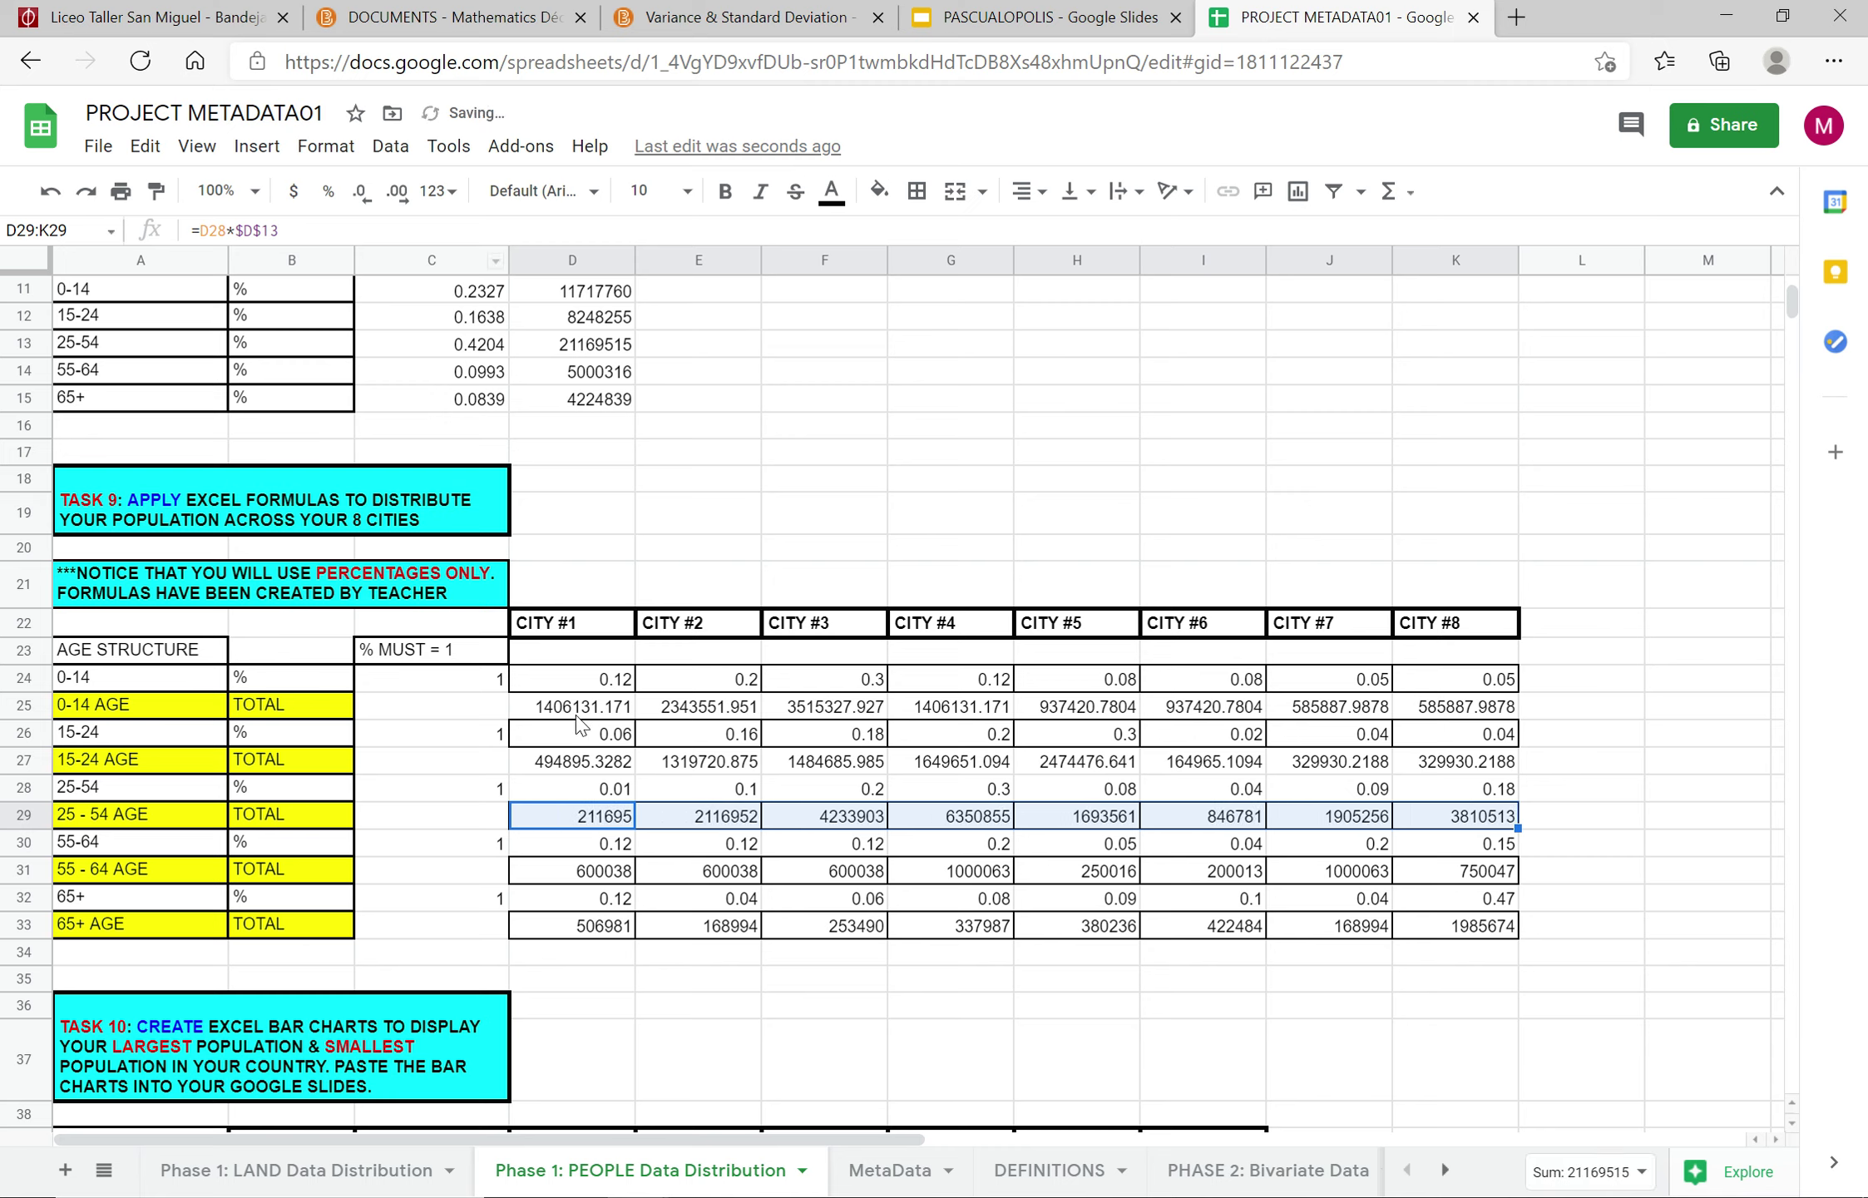
left_click(580, 769)
key("shift+Right")
key("shift+Right")
key("shift+Right")
key("shift+Right")
key("shift+Right")
key("shift+Right")
key("shift+Right")
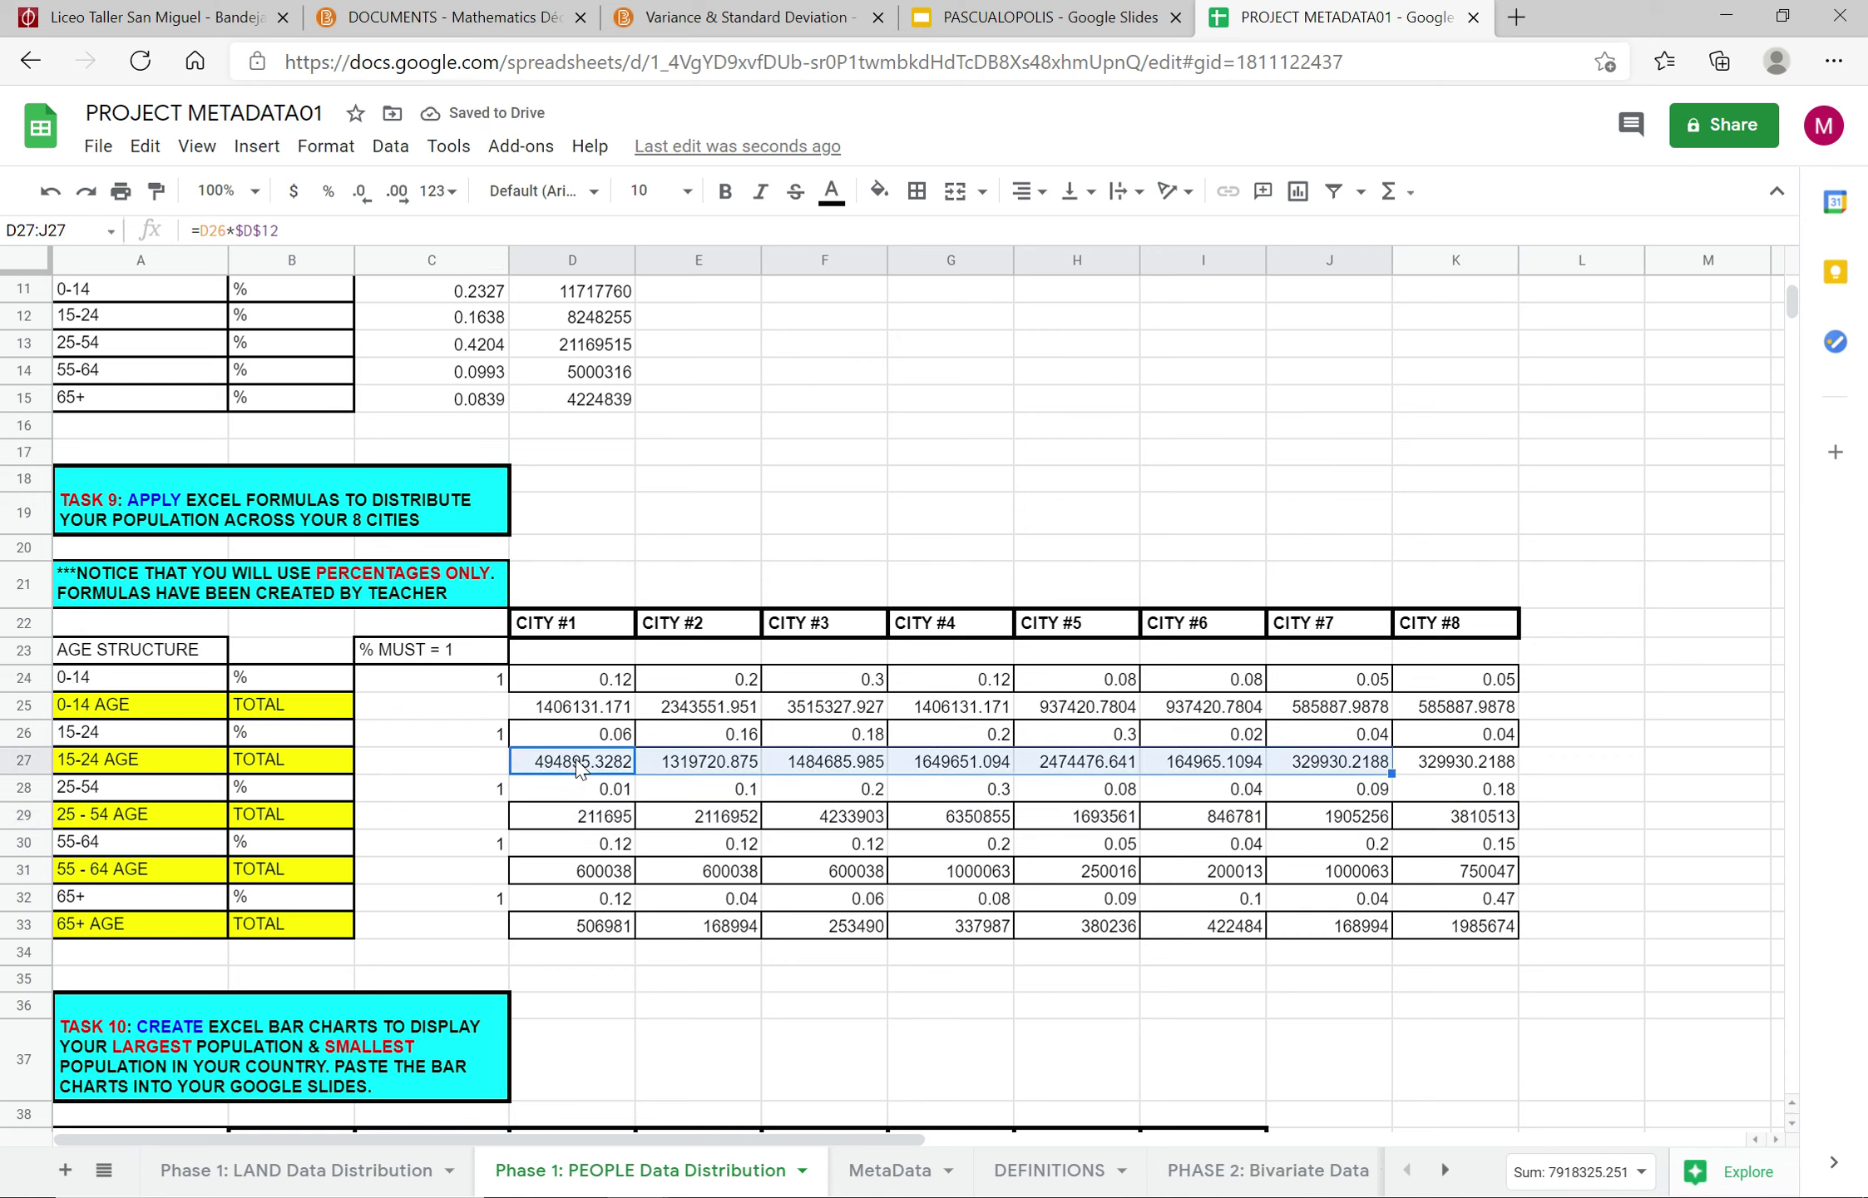
left_click(361, 194)
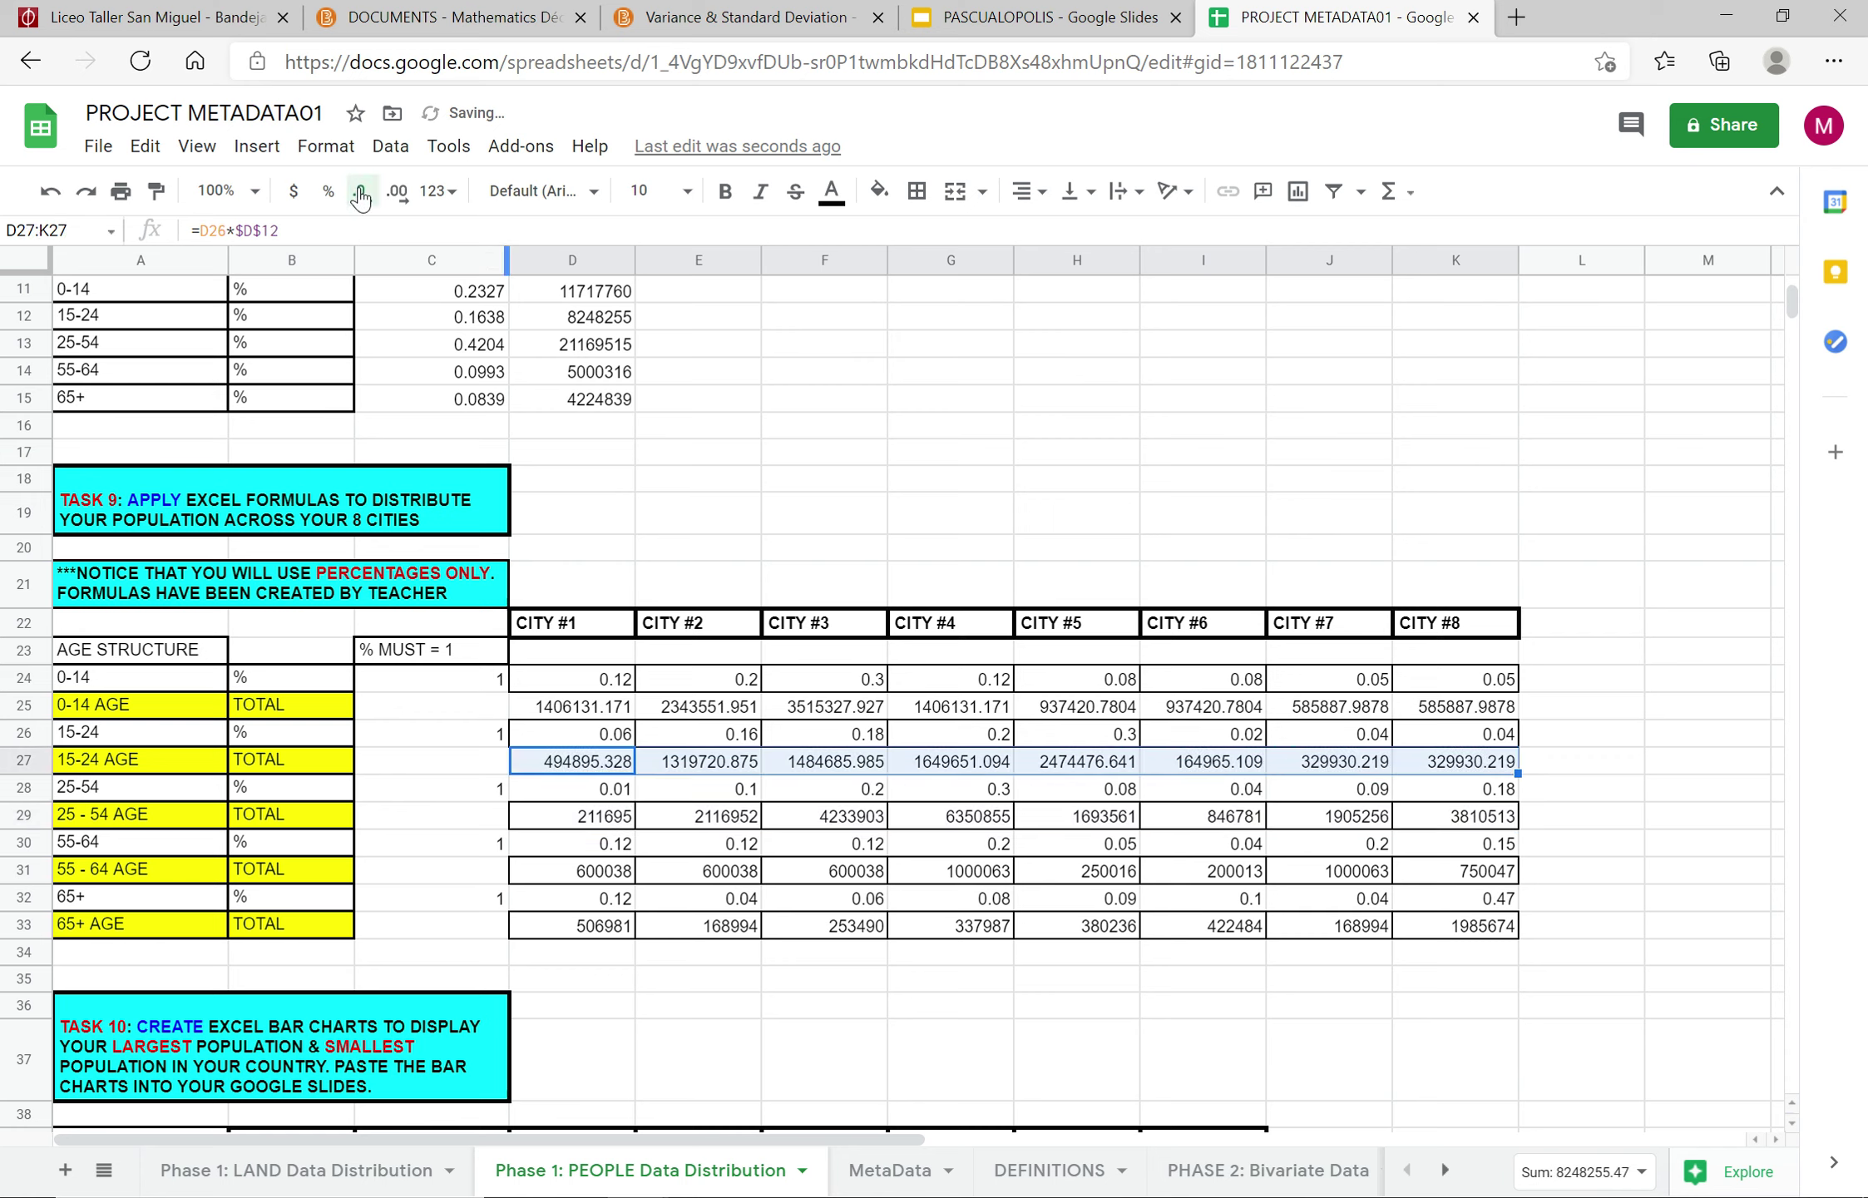
left_click(362, 193)
left_click(360, 196)
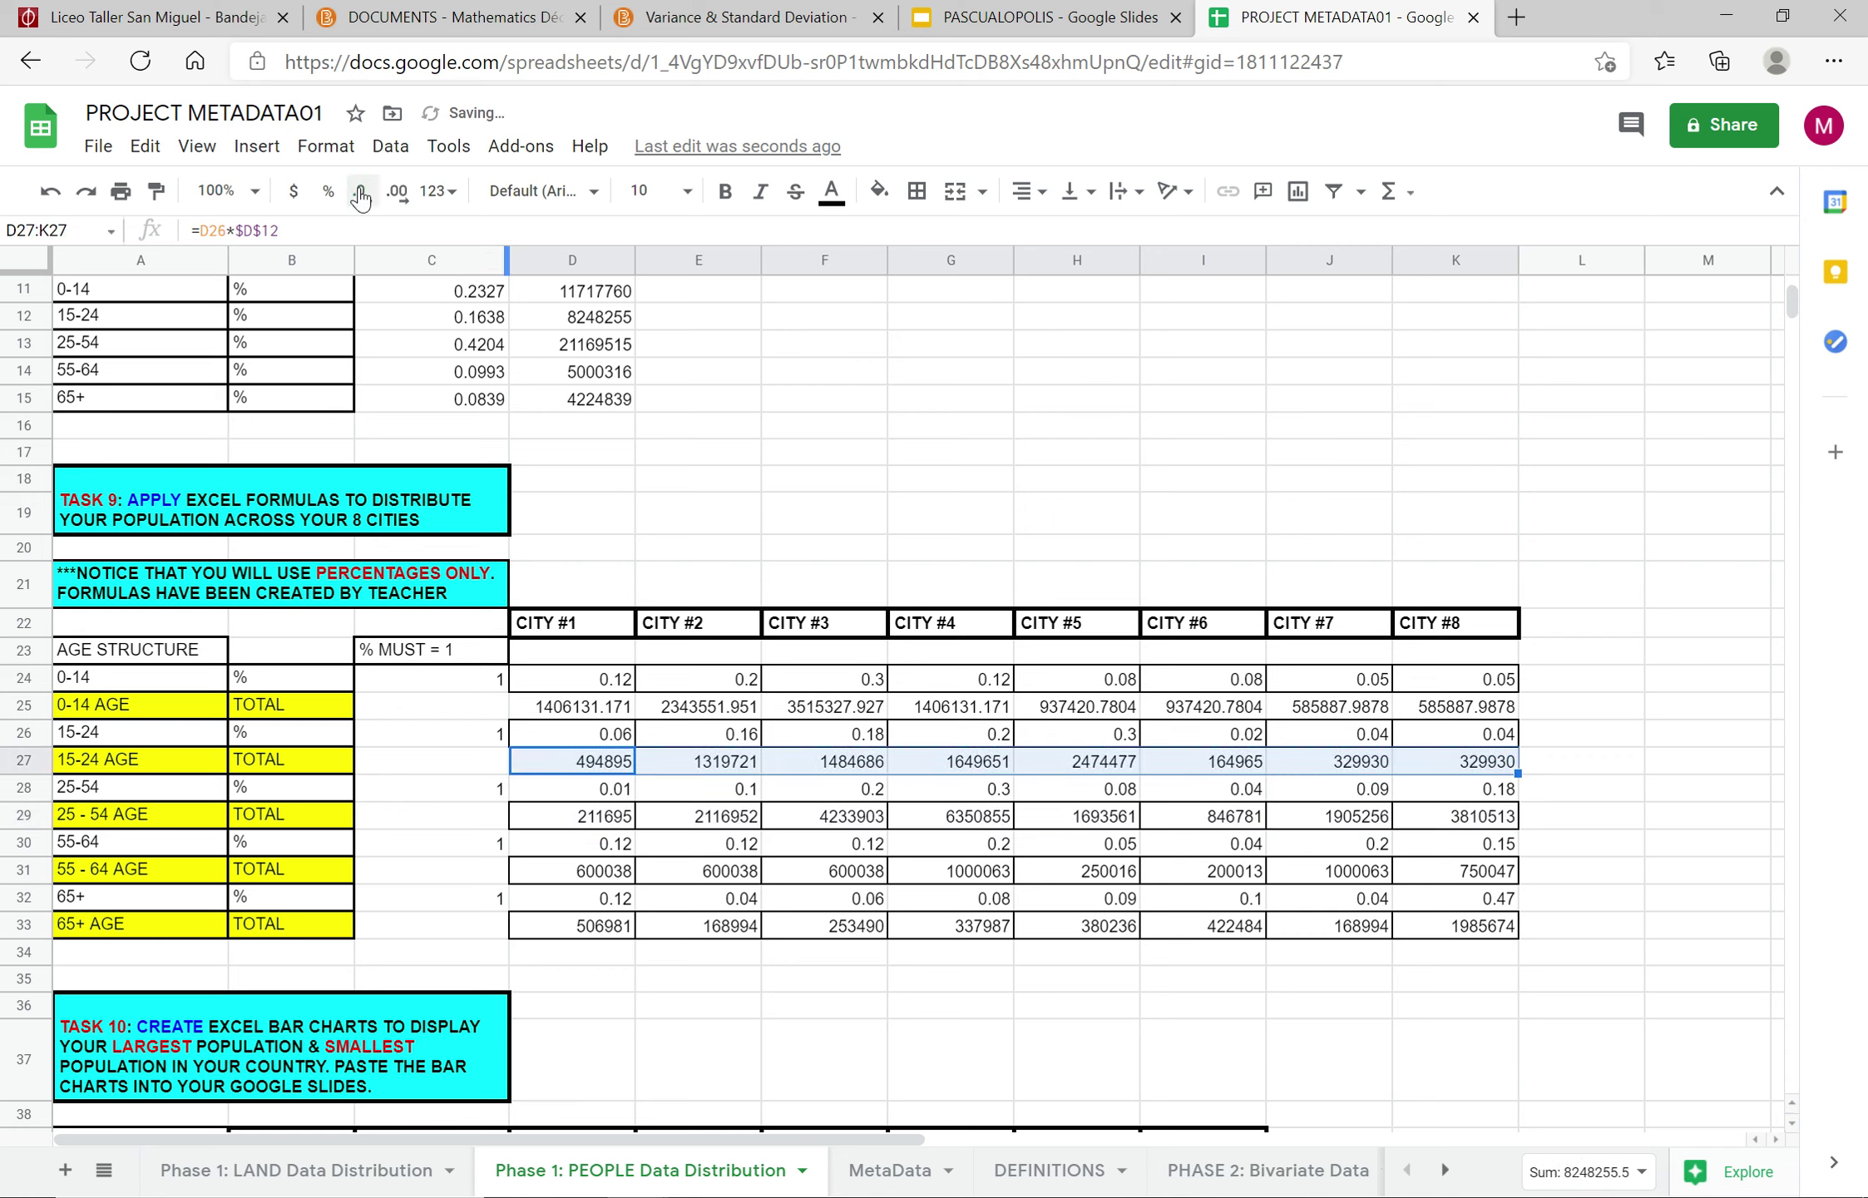
Step: Round the 0-14 totals in D25:K25 to whole numbers
left_click(616, 708)
key("shift+Right")
key("shift+Right")
key("shift+Right")
key("shift+Right")
key("shift+Right")
key("shift+Right")
key("shift+Right")
key("shift+Right")
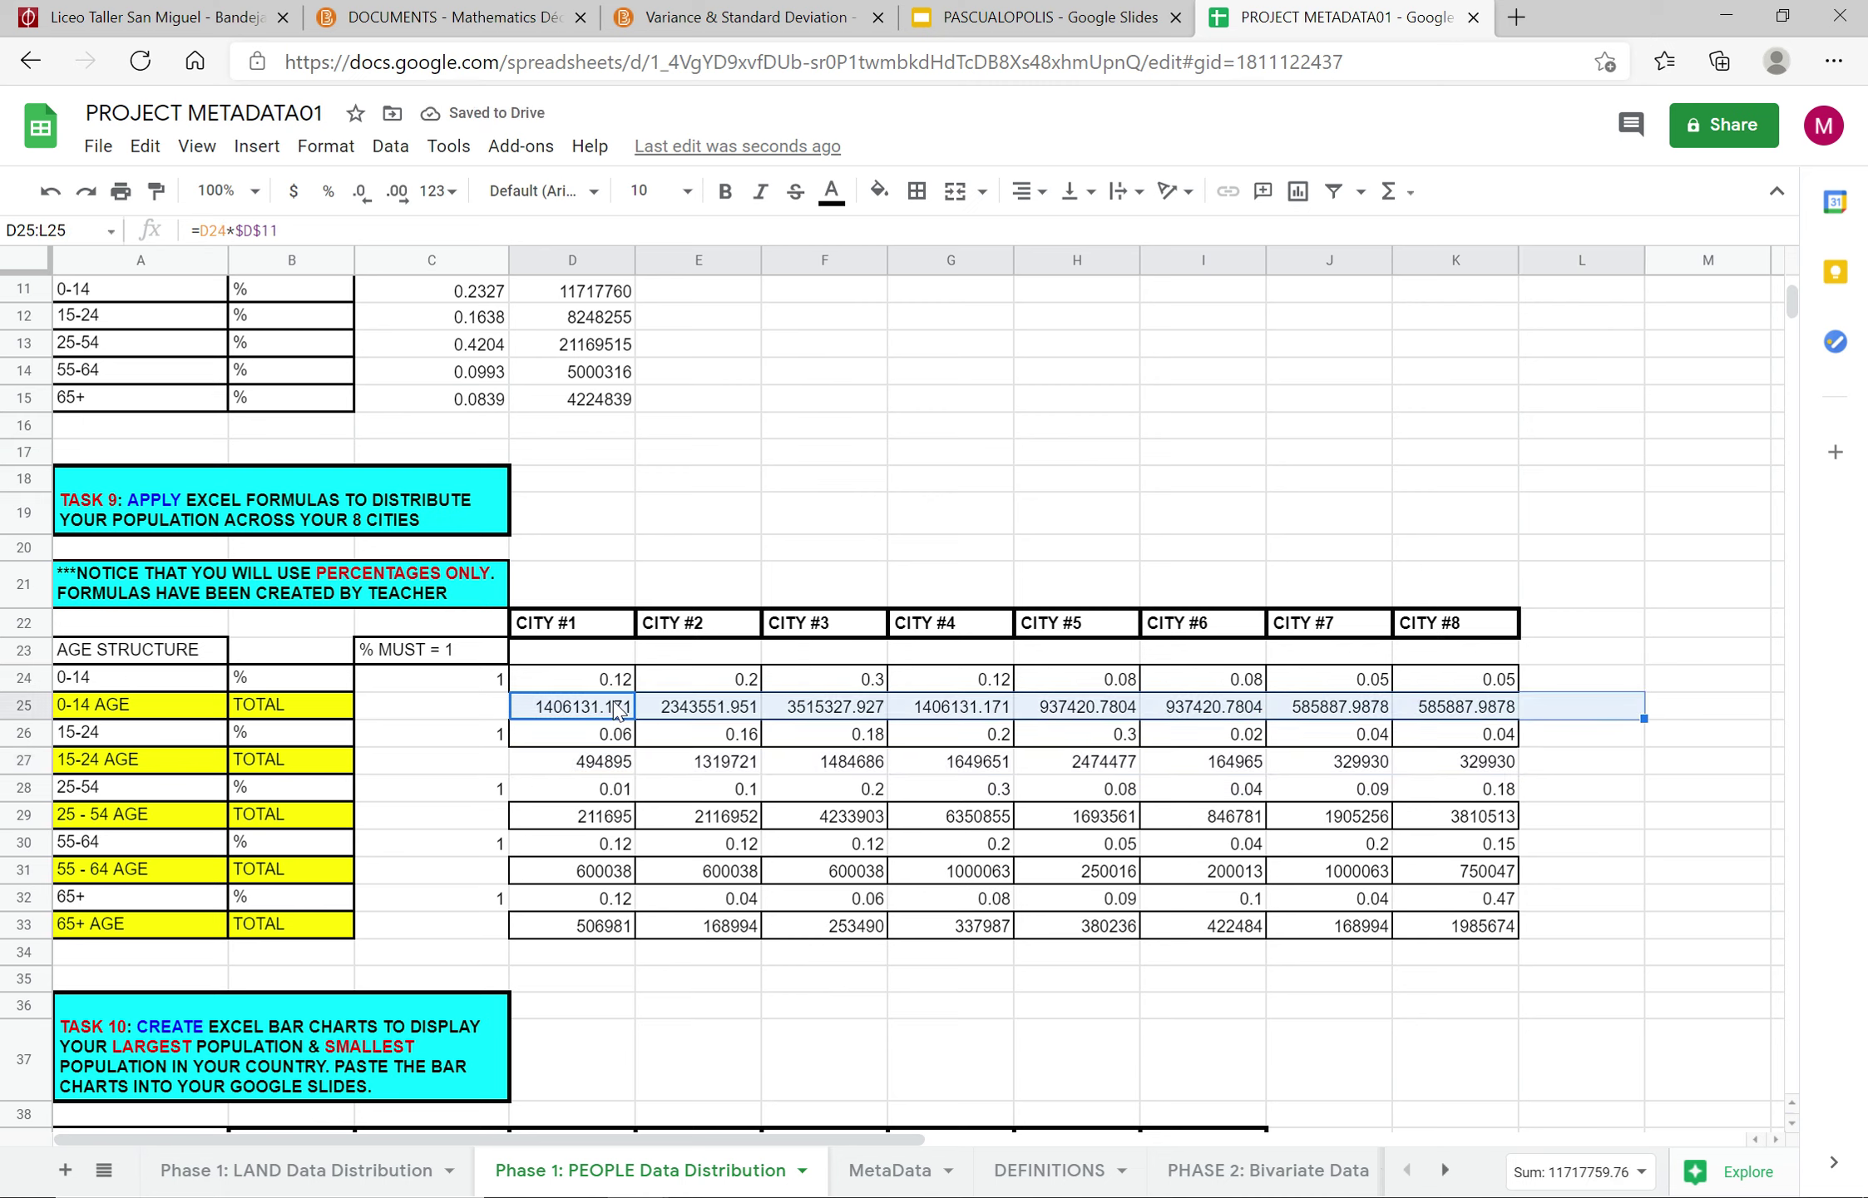
key("shift+Left")
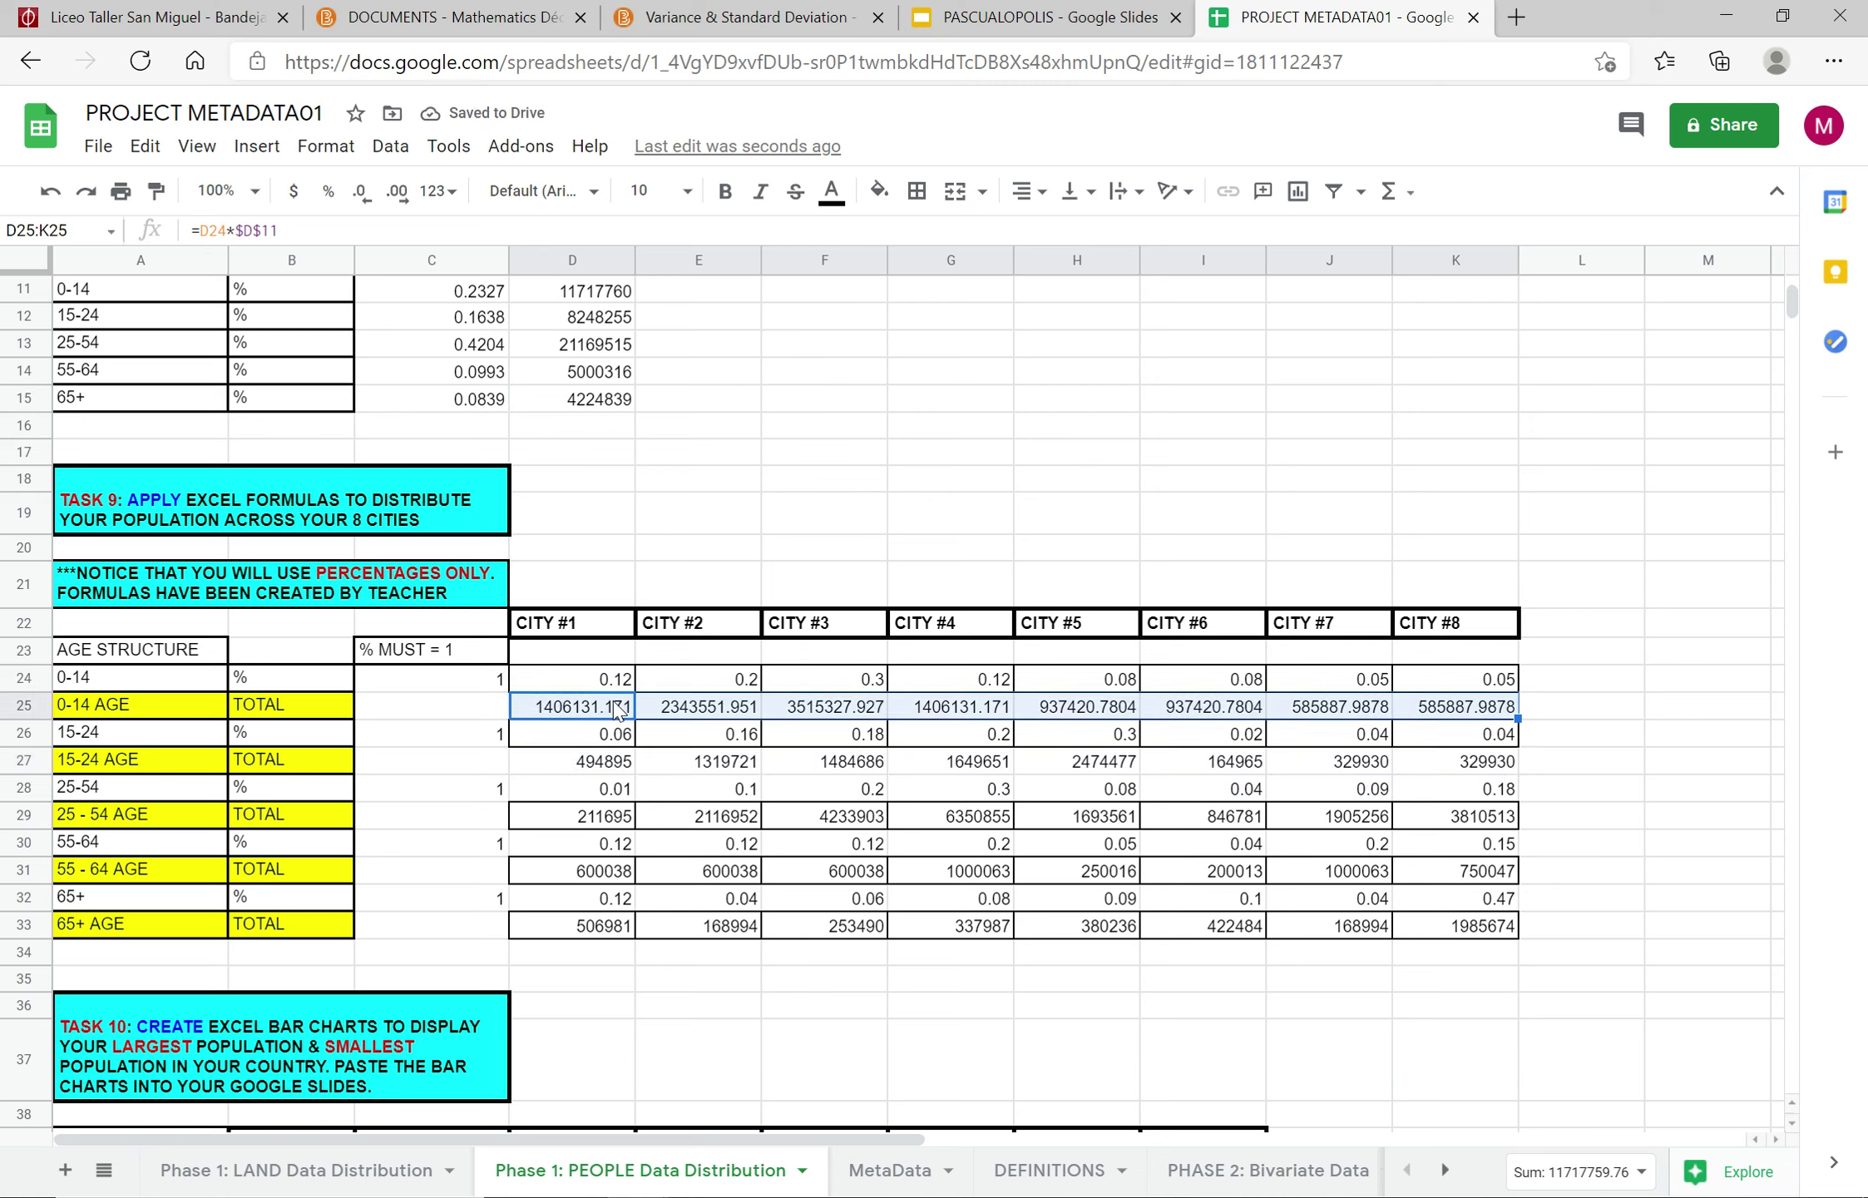
left_click(360, 193)
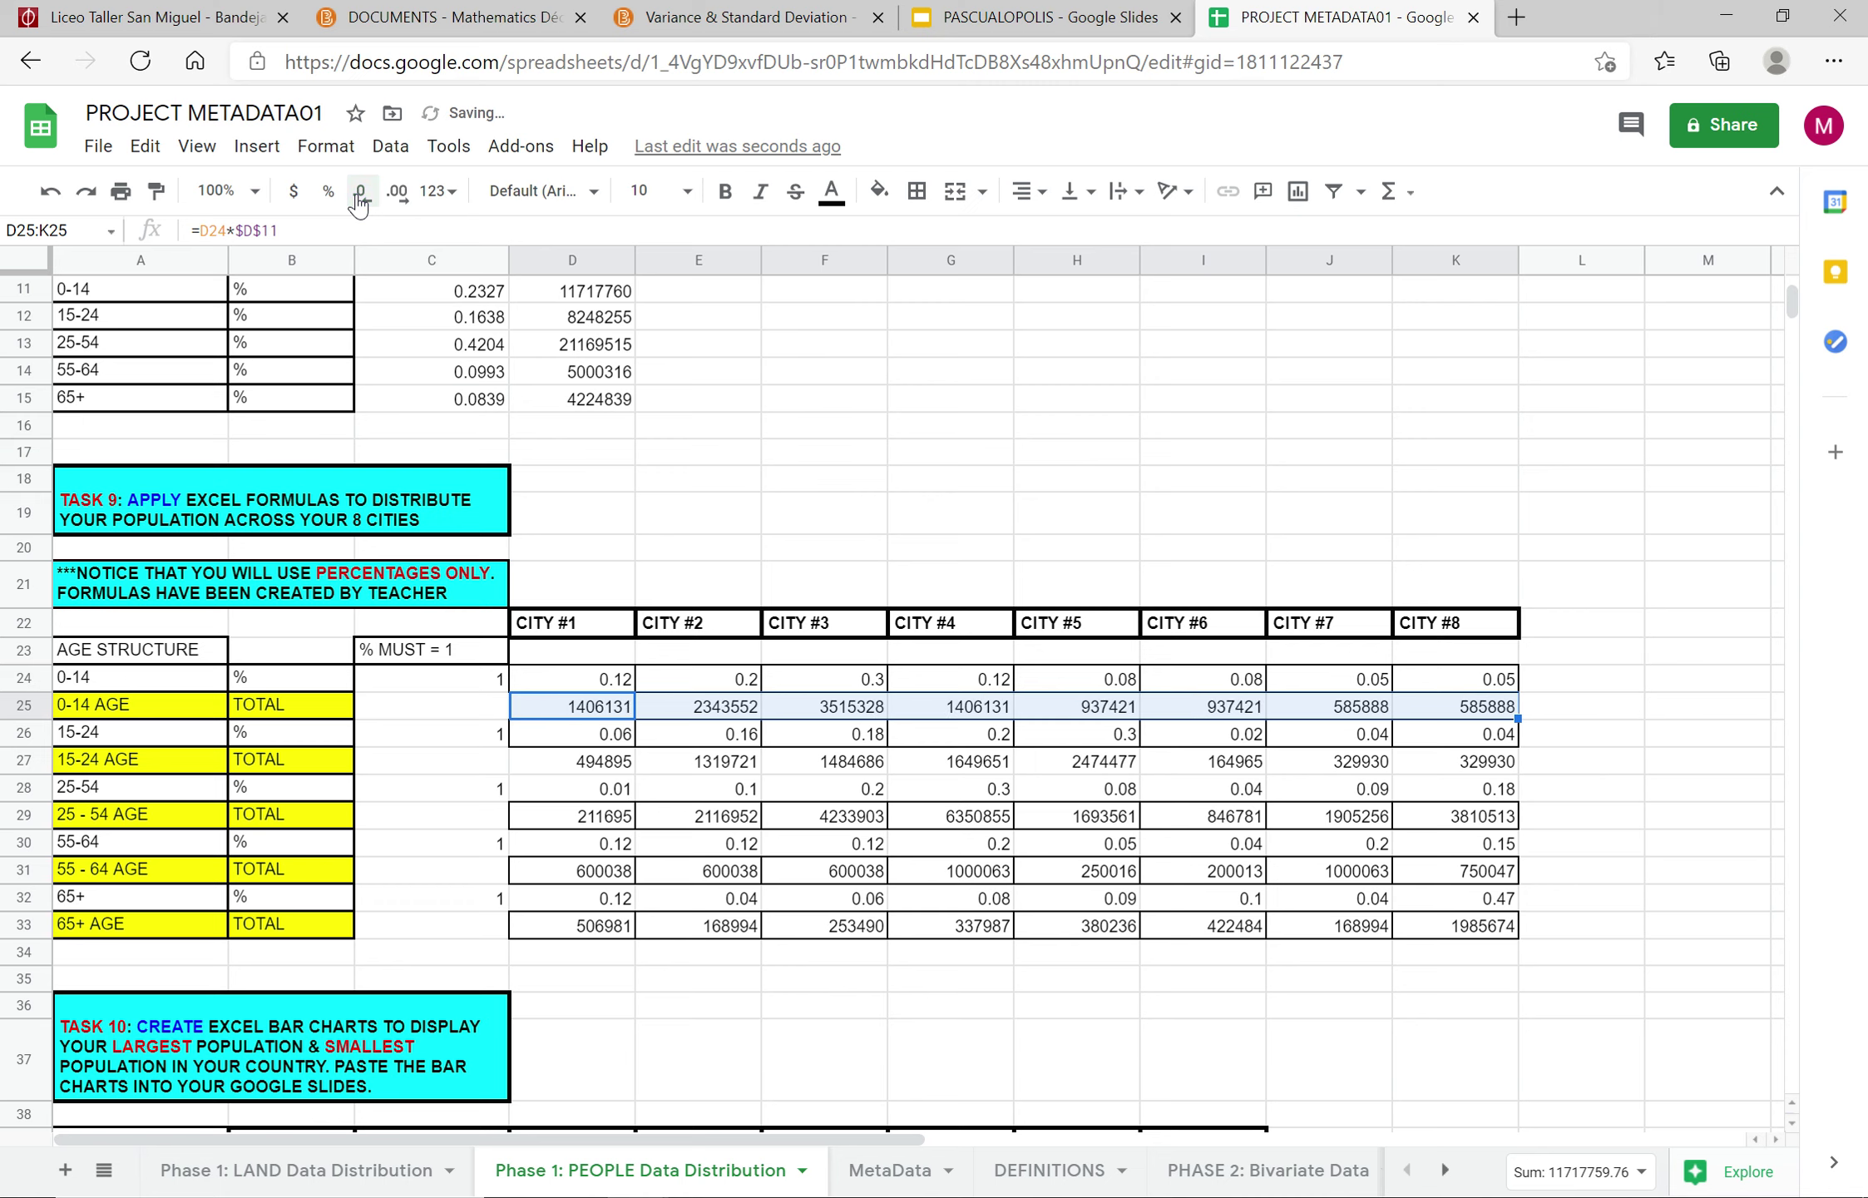
left_click(983, 509)
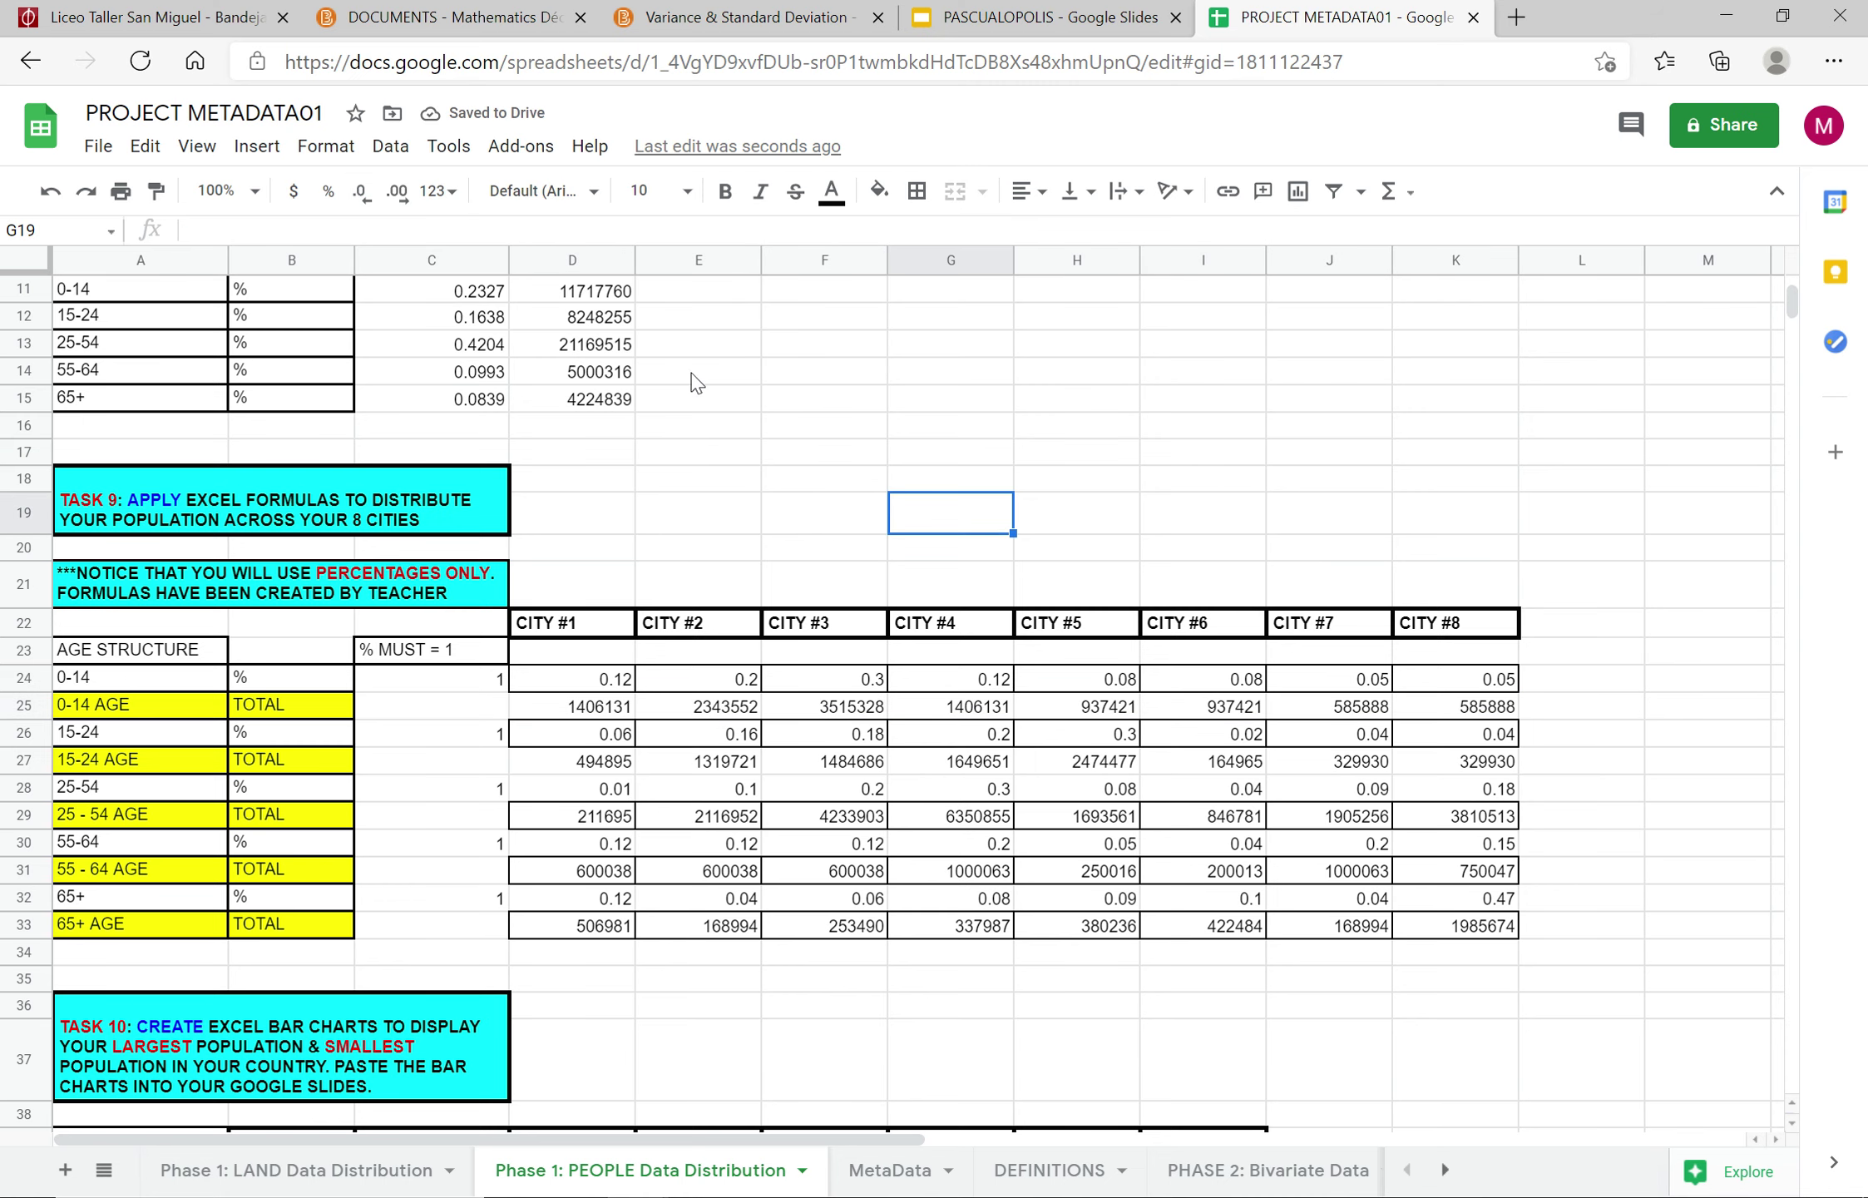
Step: Enter =SUM(B40:B44) in B45 and fill it across to I45, giving 3219740 for City #1
scroll(757, 711, "down", 5)
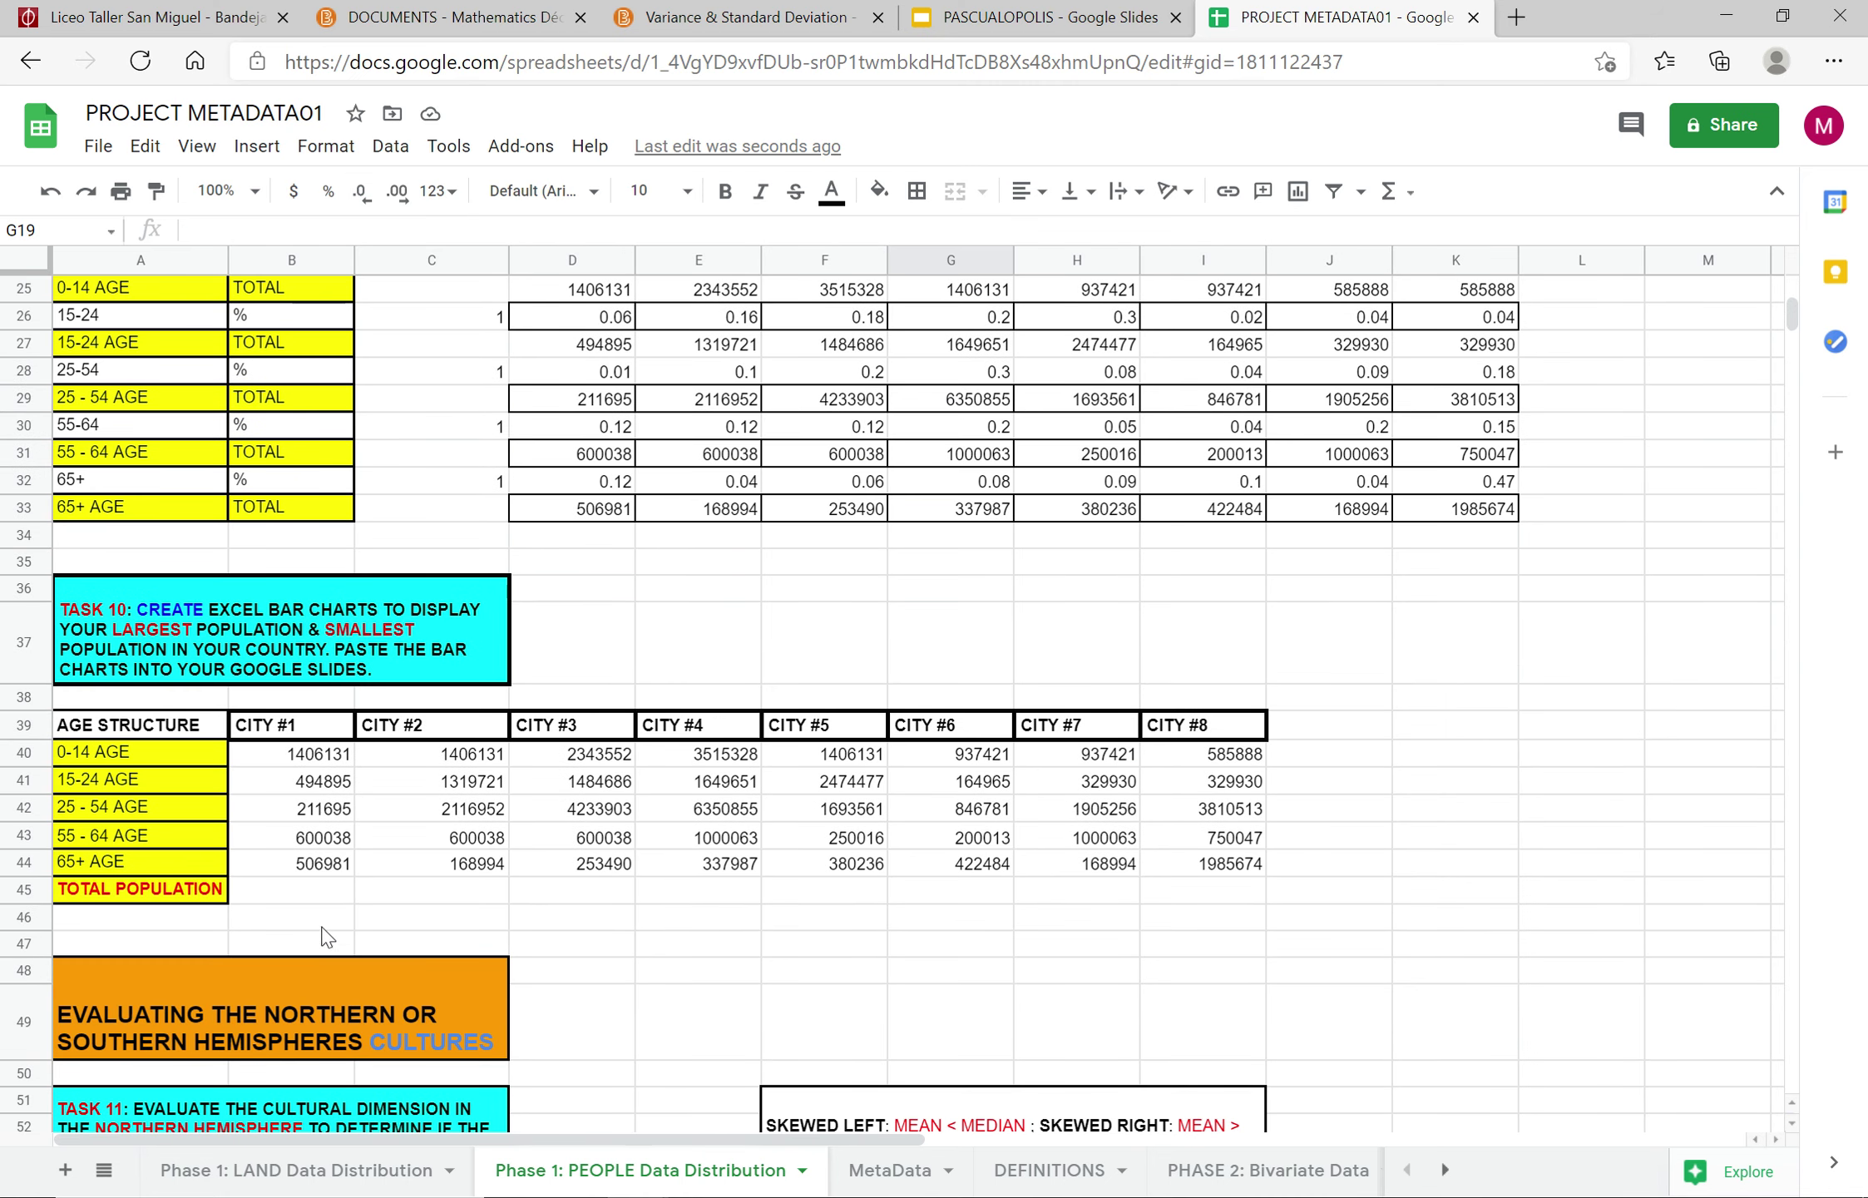
left_click(277, 893)
type("=")
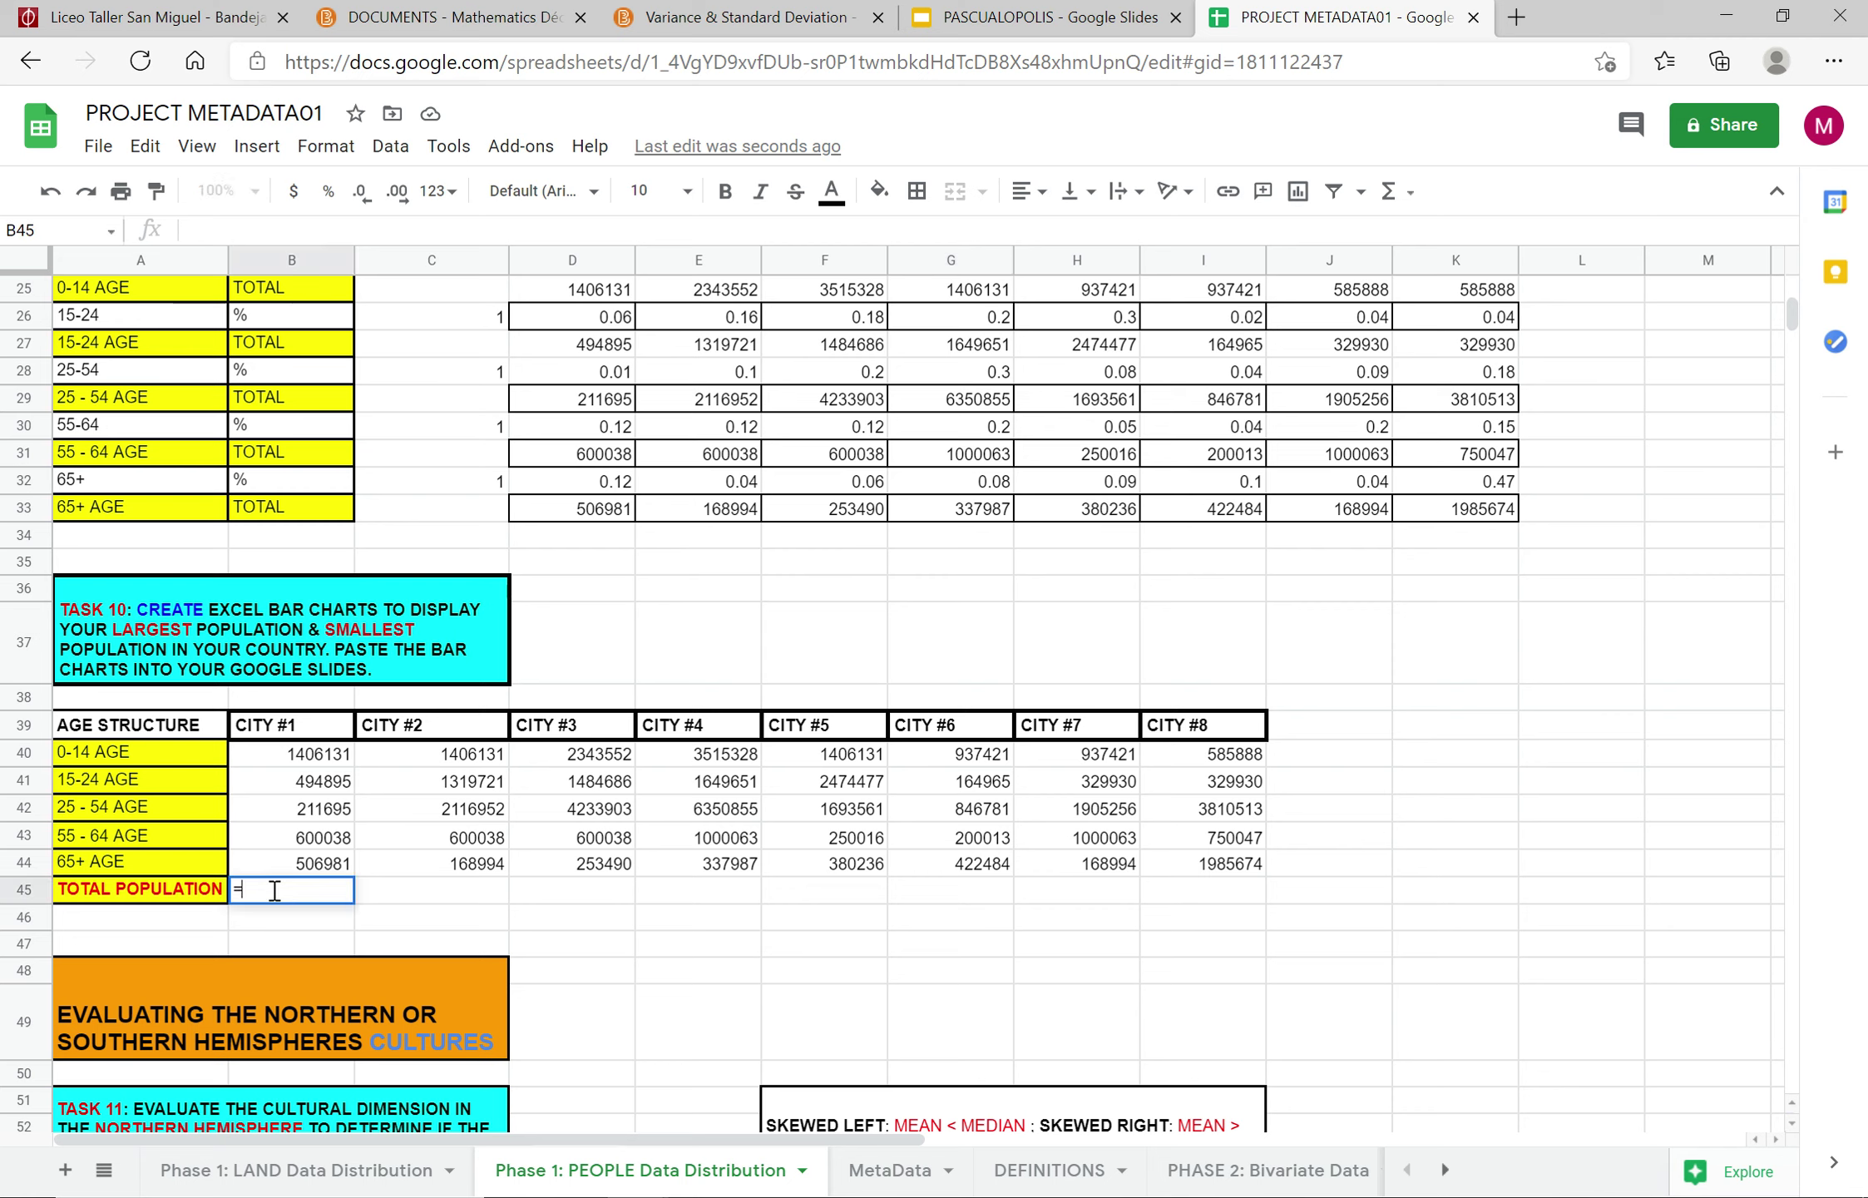
type("SUM(")
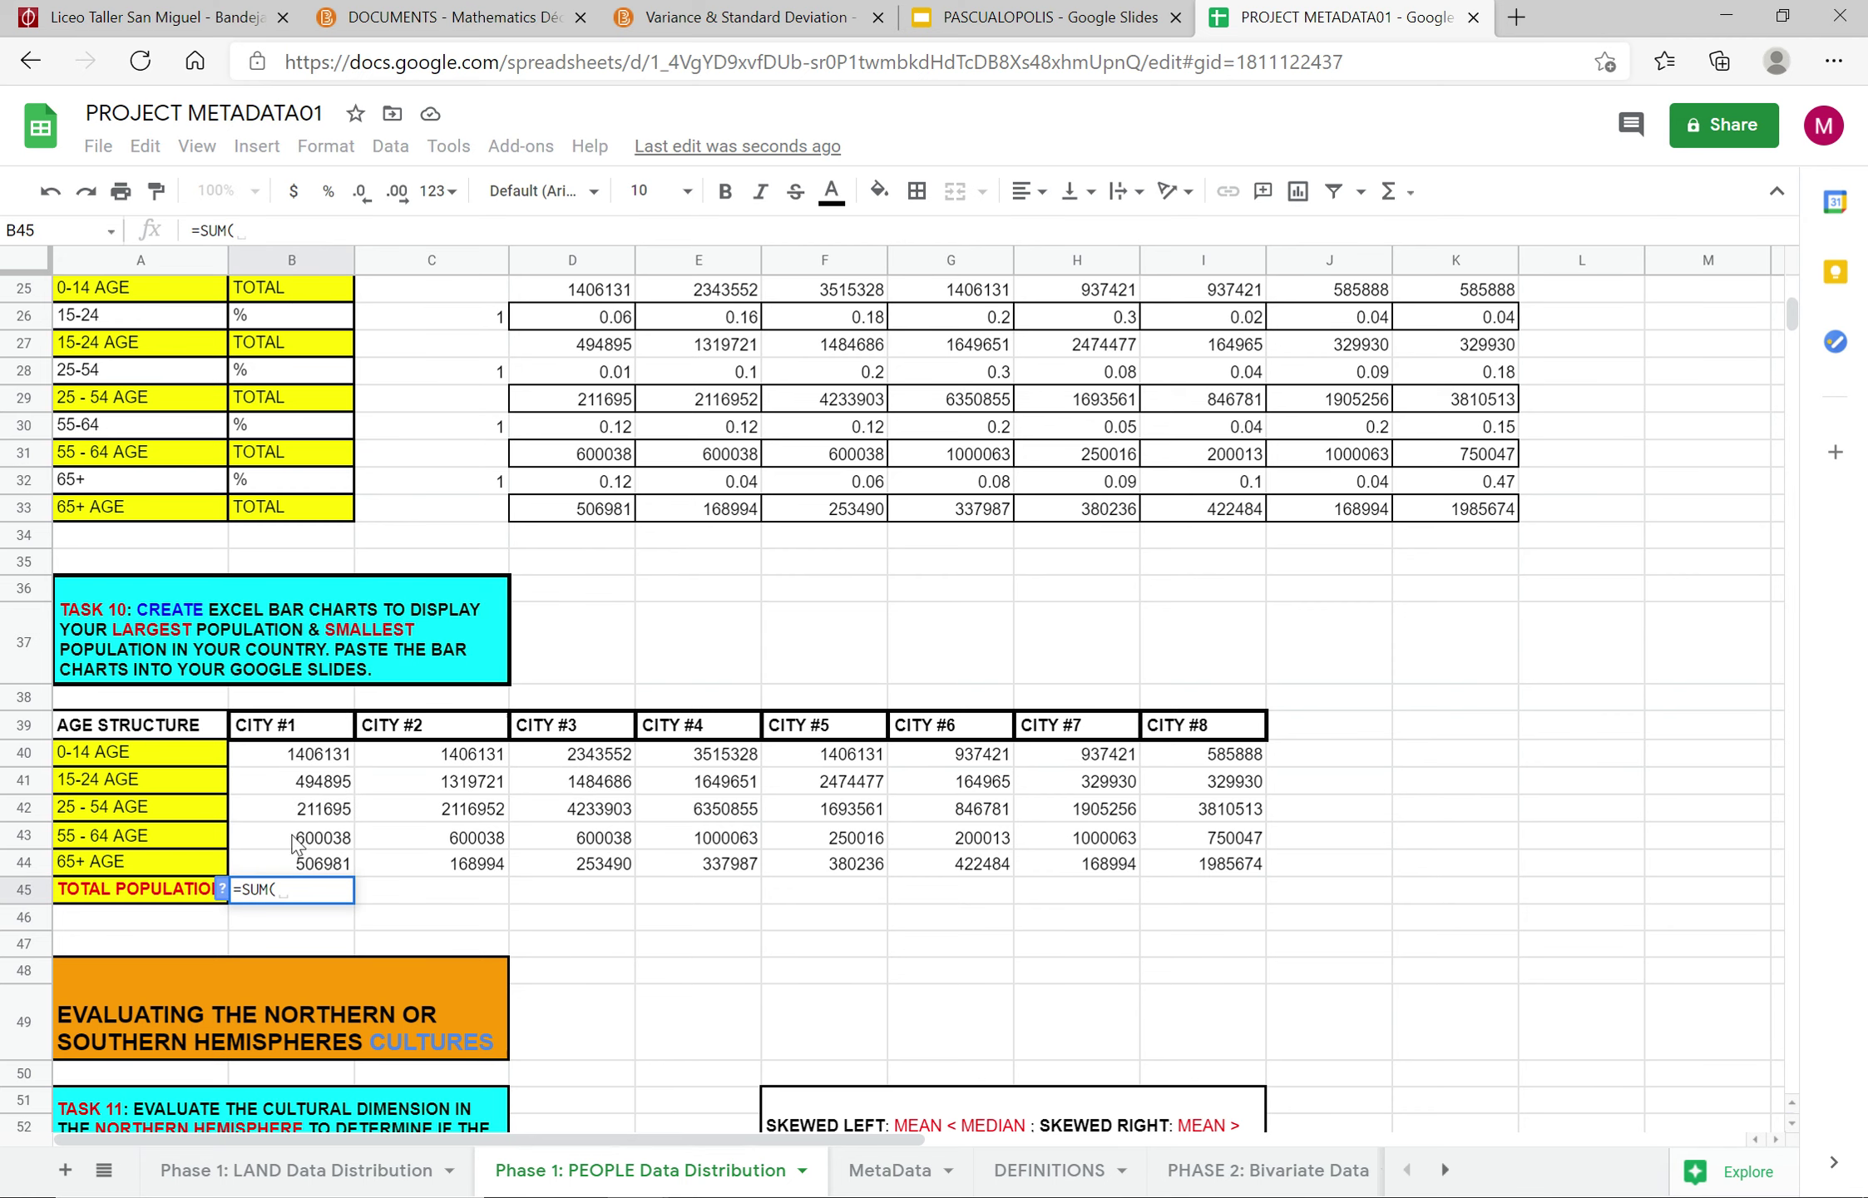
left_click_drag(325, 756, 319, 867)
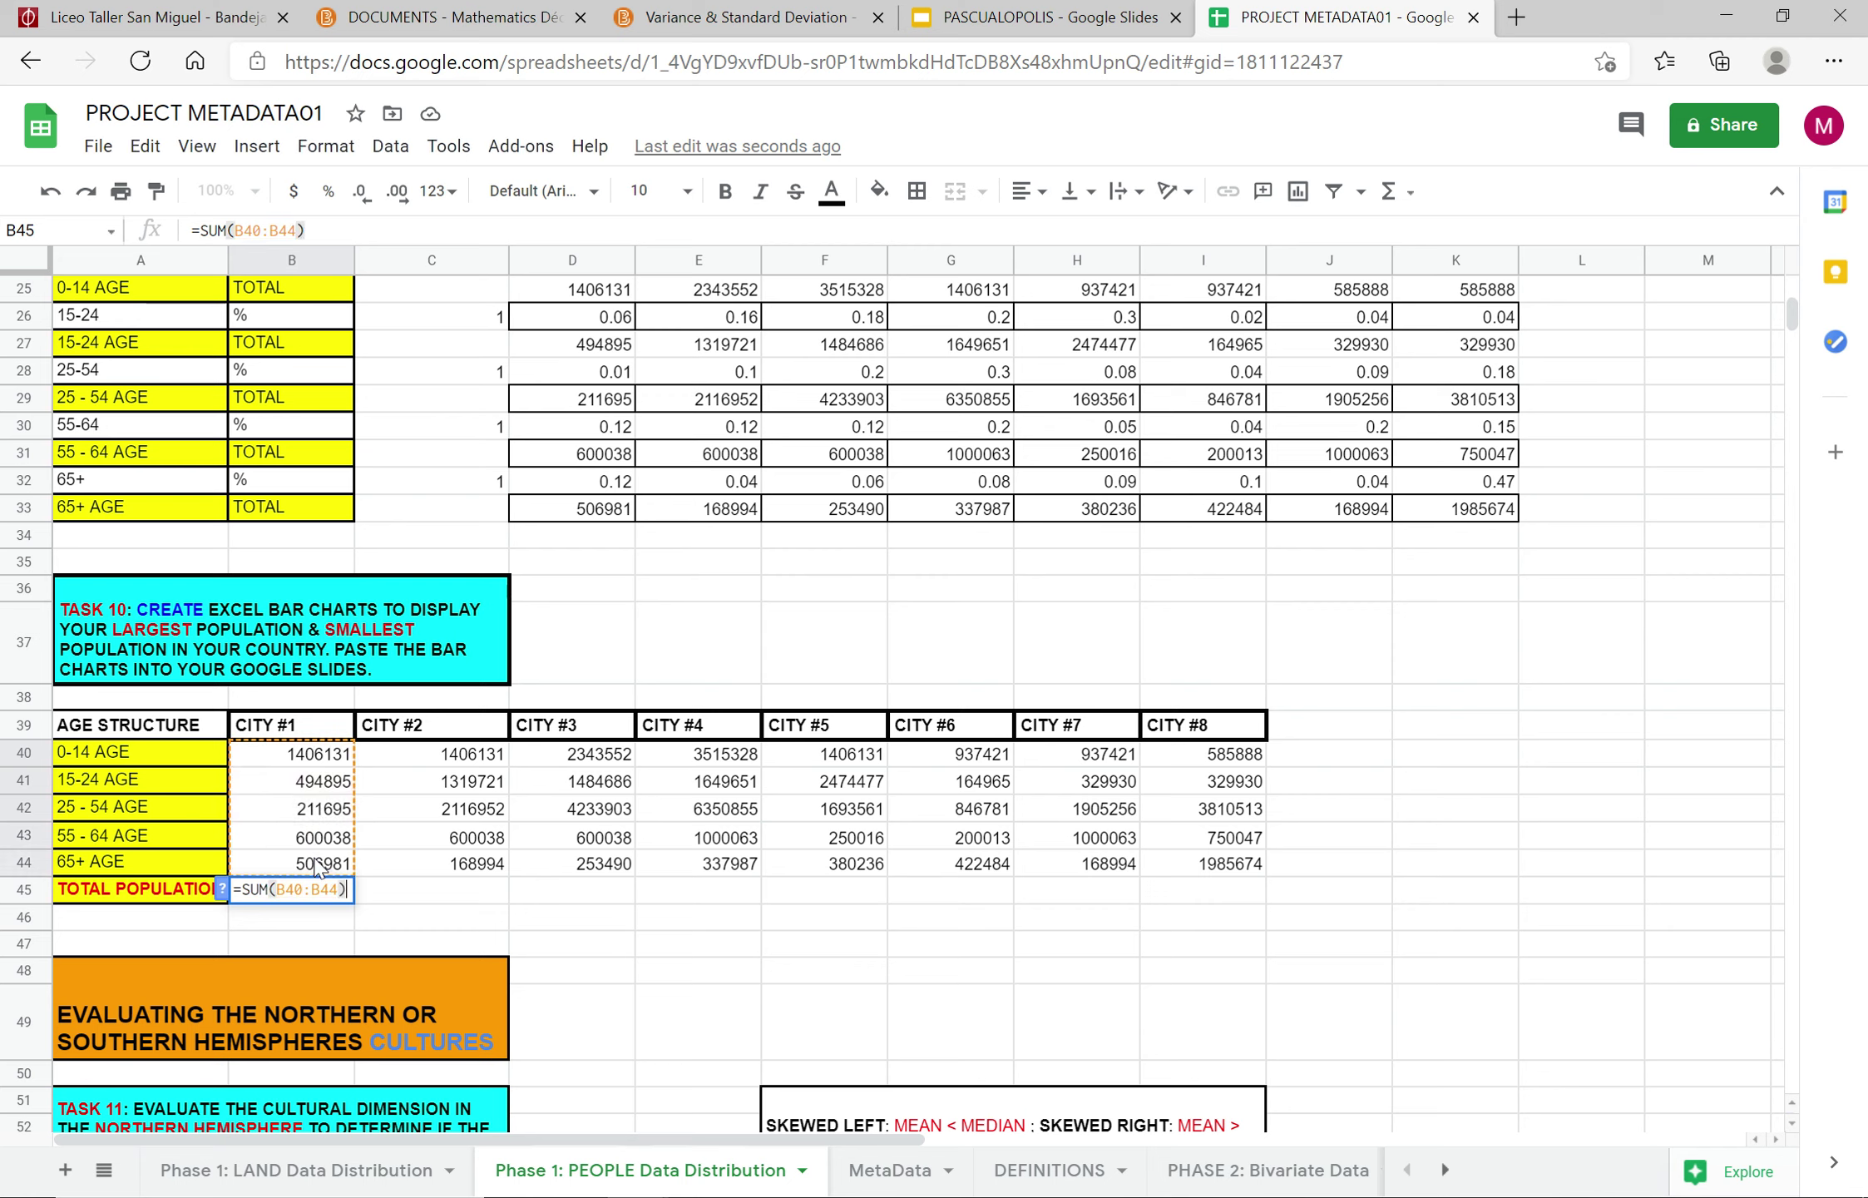
key("Return")
left_click(342, 897)
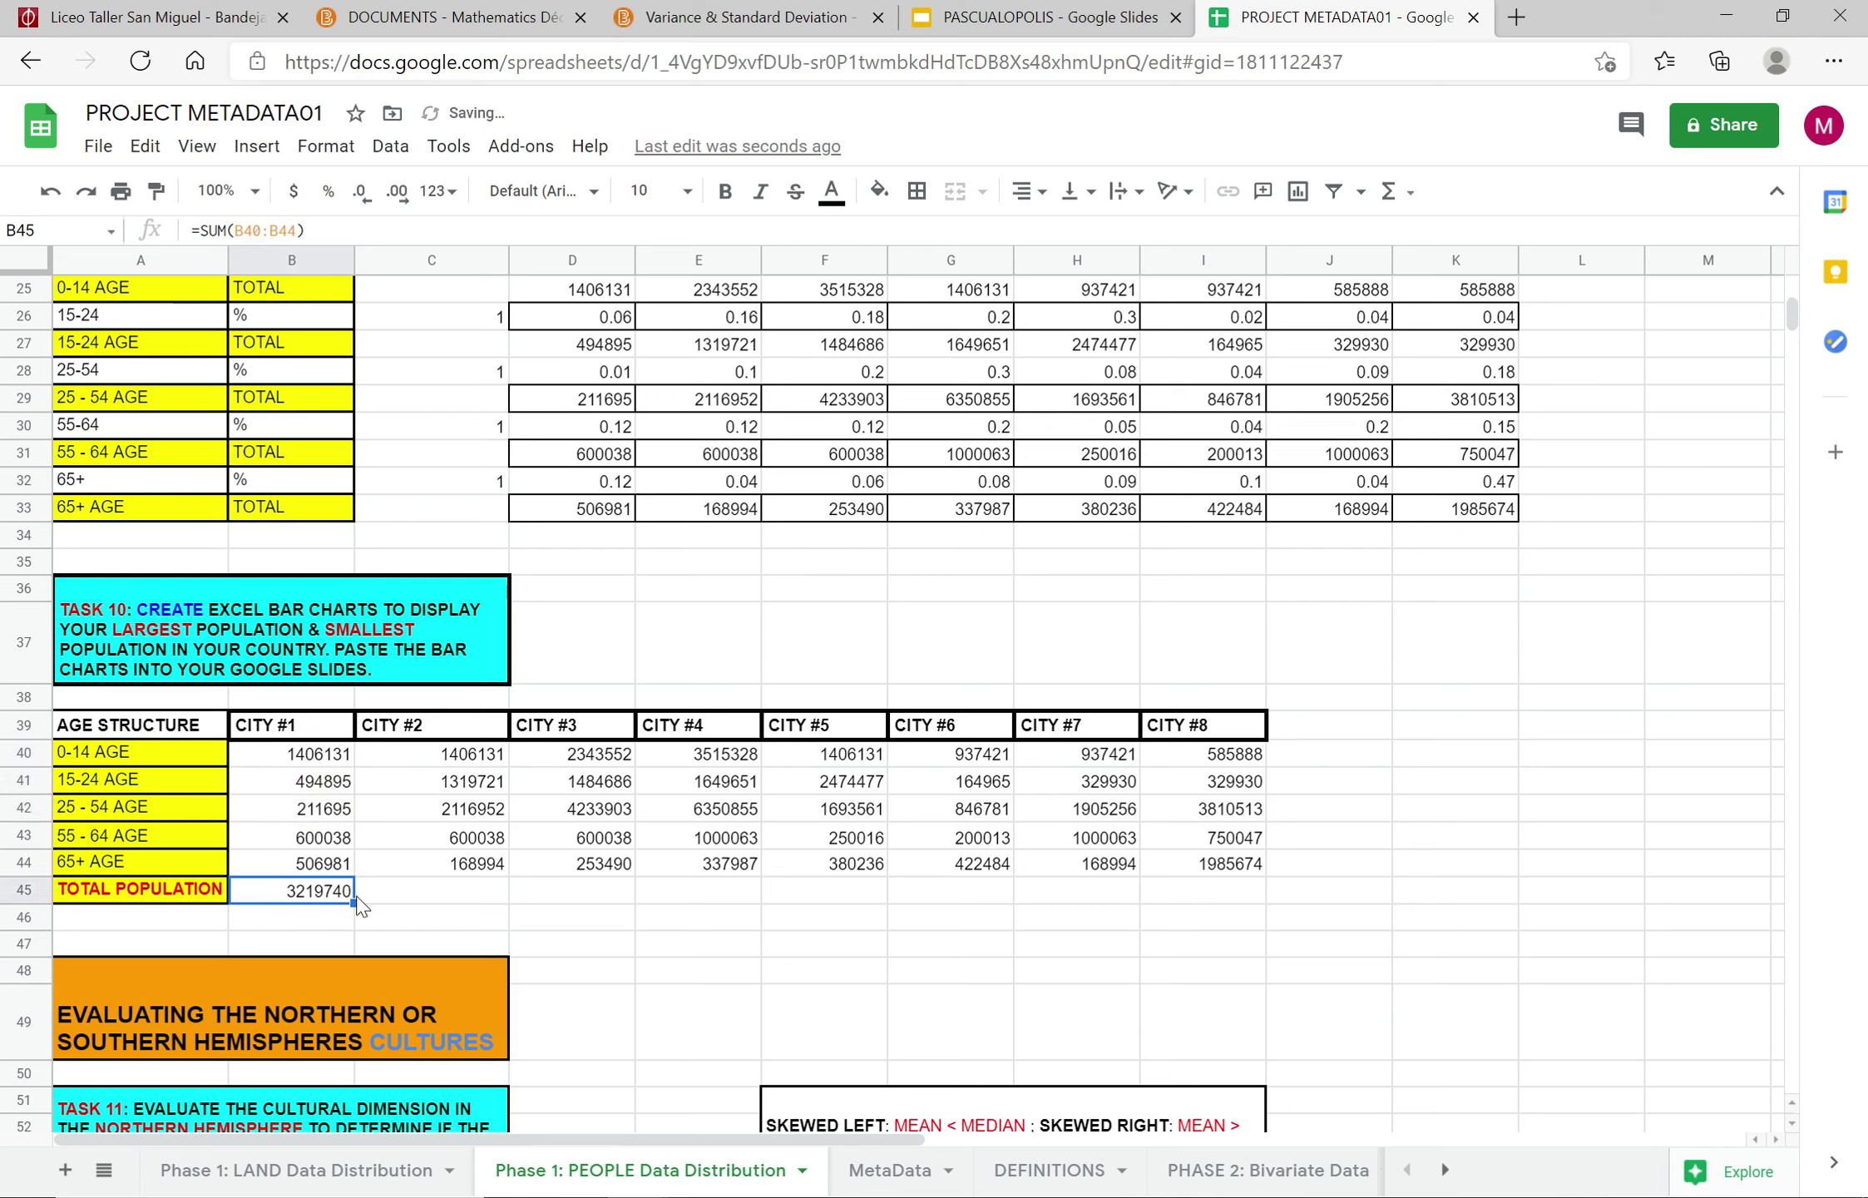
left_click_drag(353, 902, 1219, 894)
left_click(1500, 787)
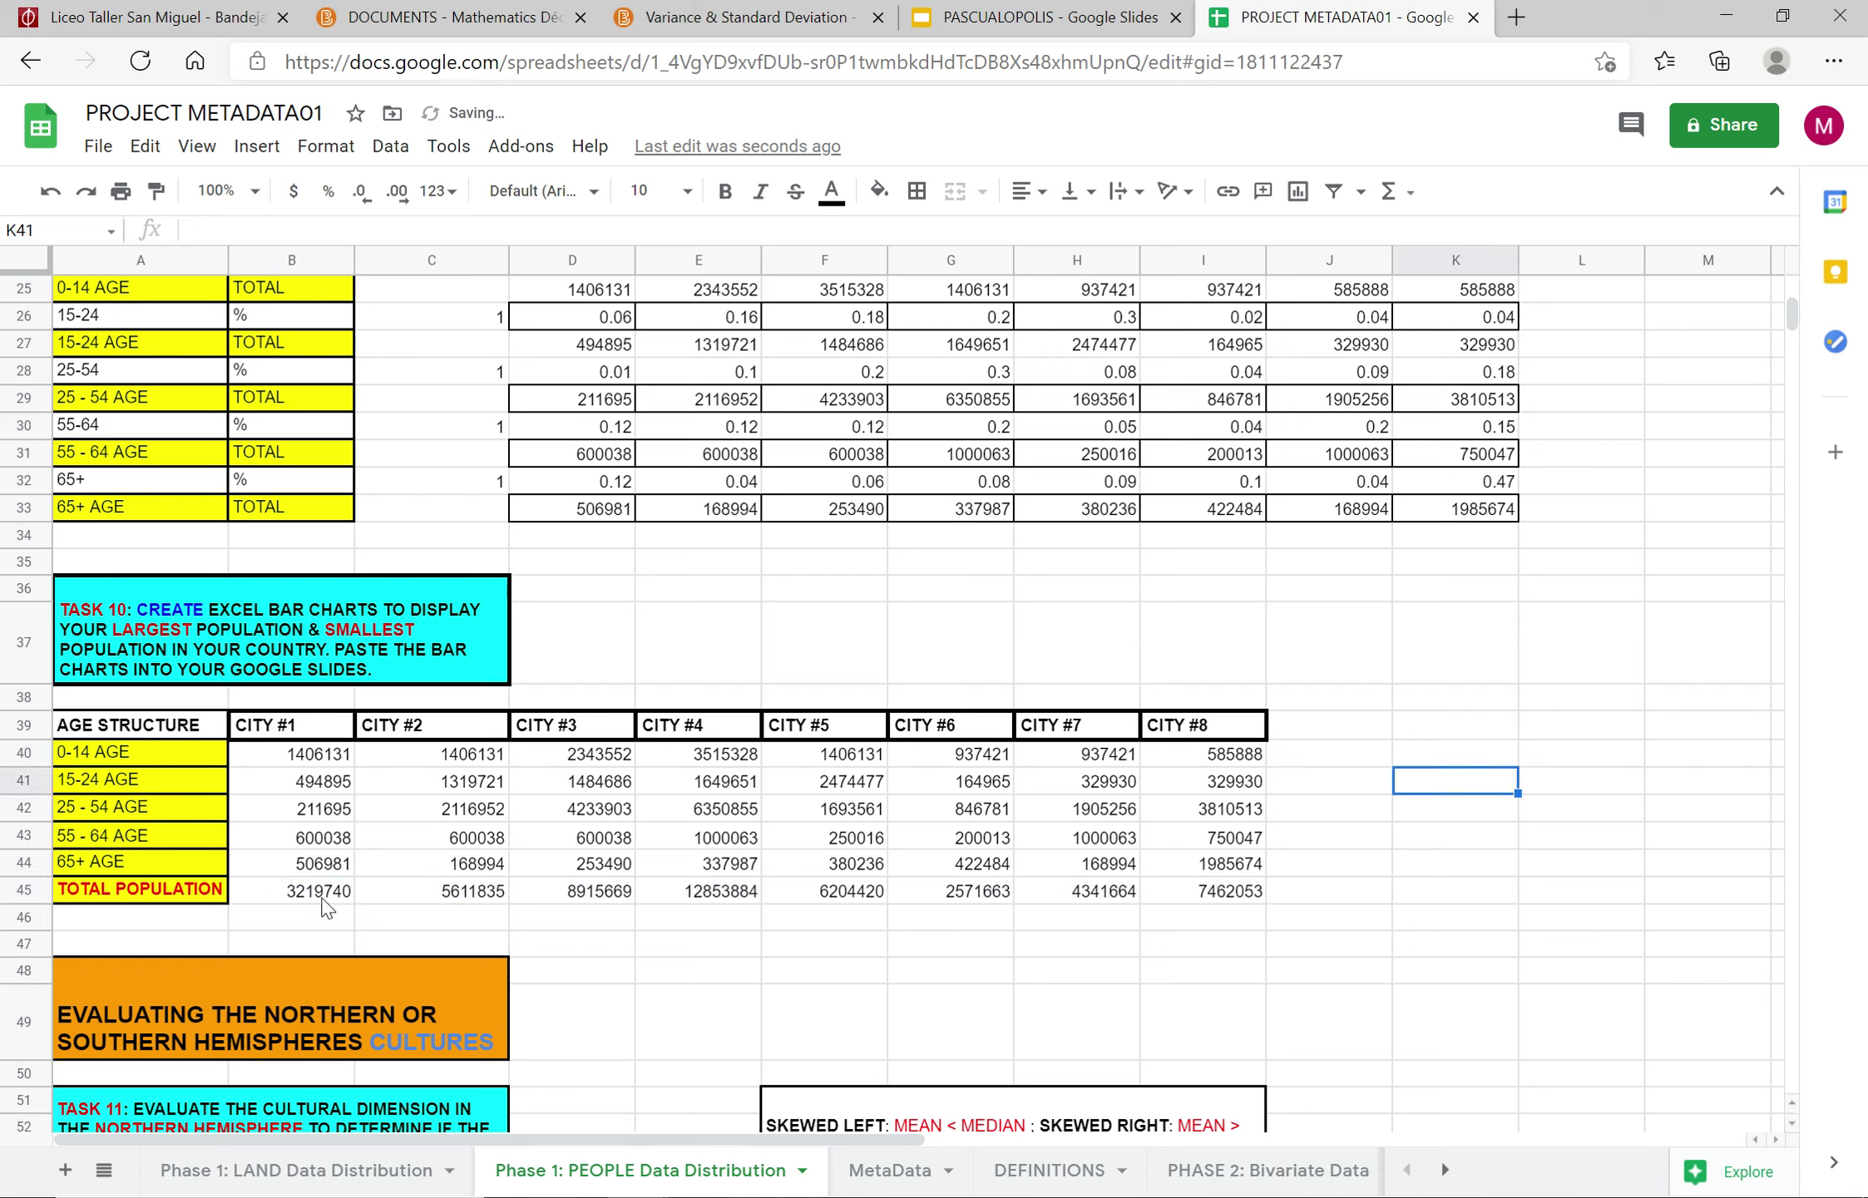
Step: Enter =MAX(B45:I45) in J46 to get the largest population, 12853884
left_click(1339, 920)
type("=max(")
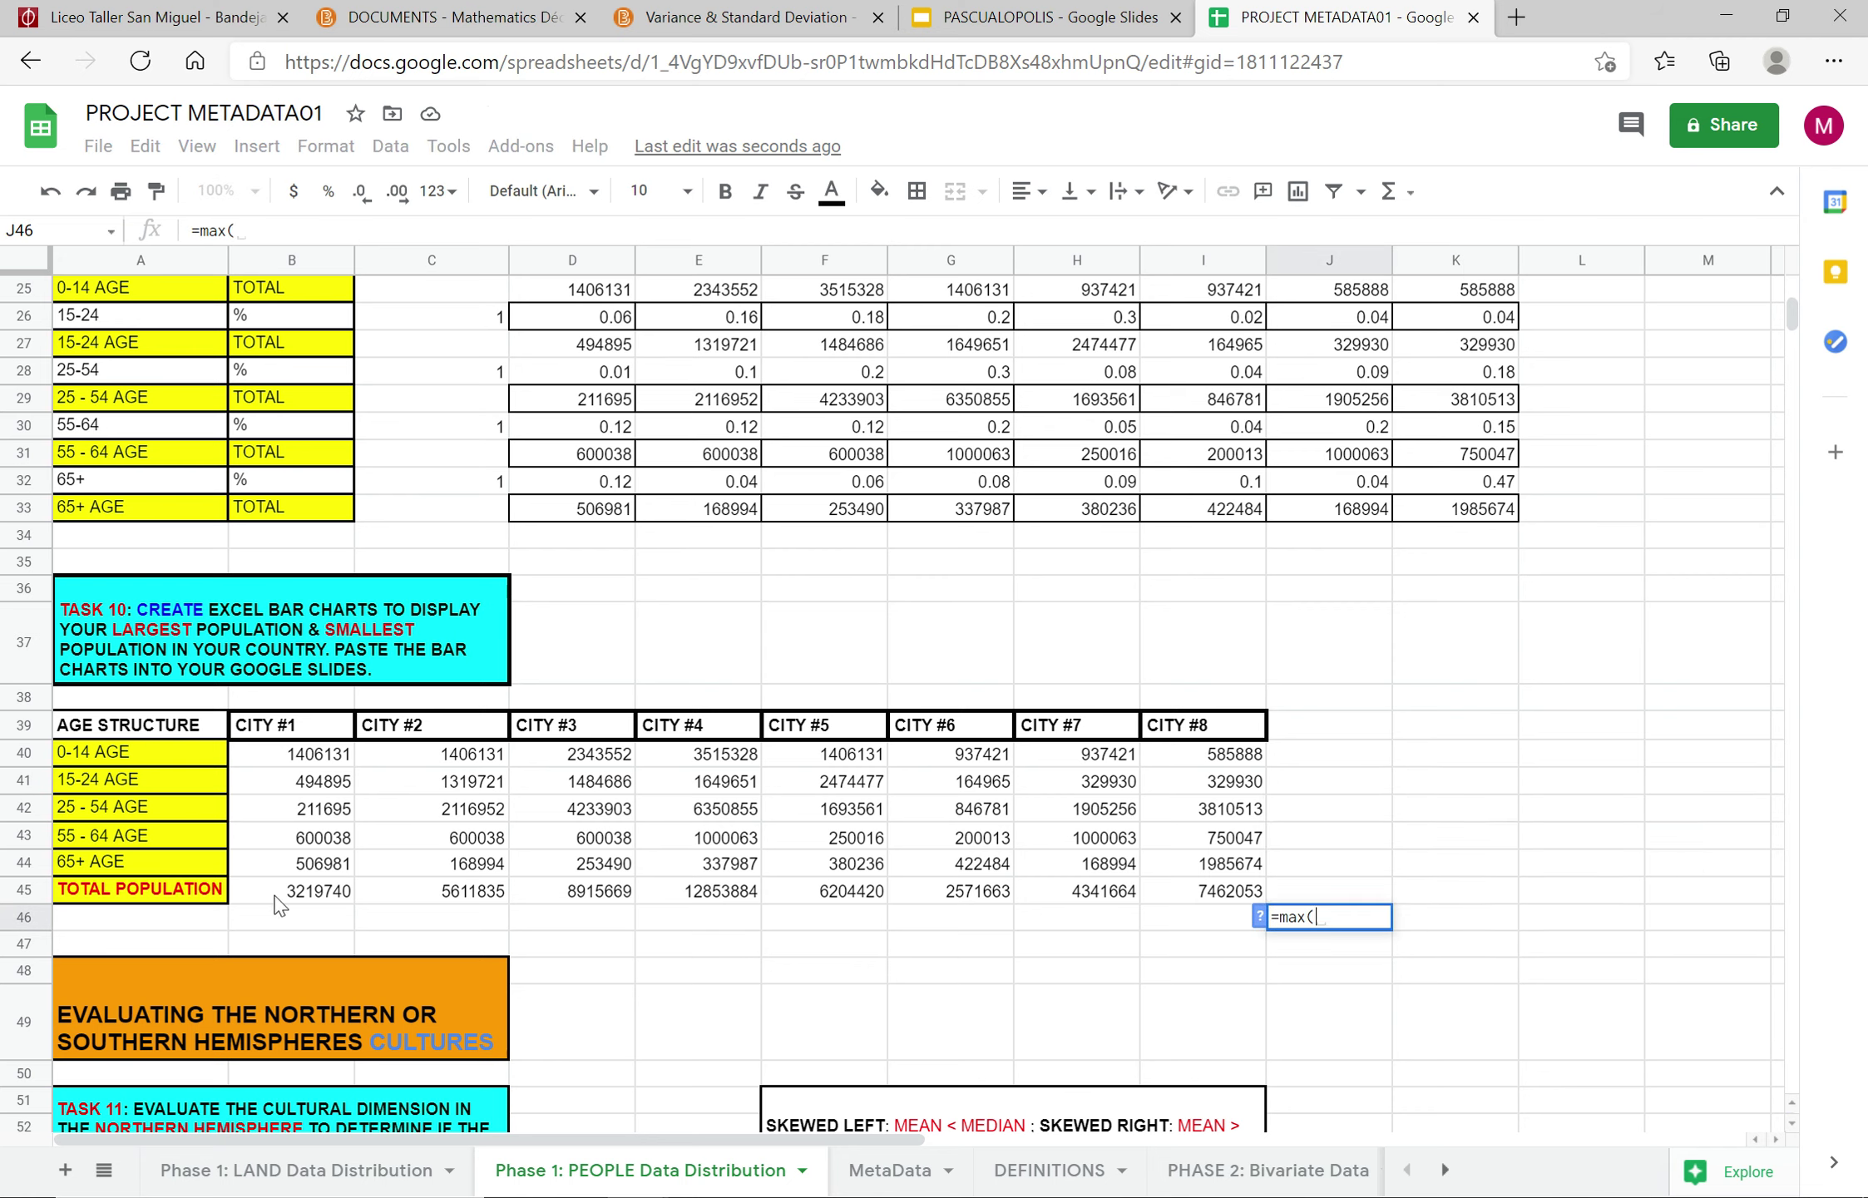
left_click_drag(275, 898, 1208, 894)
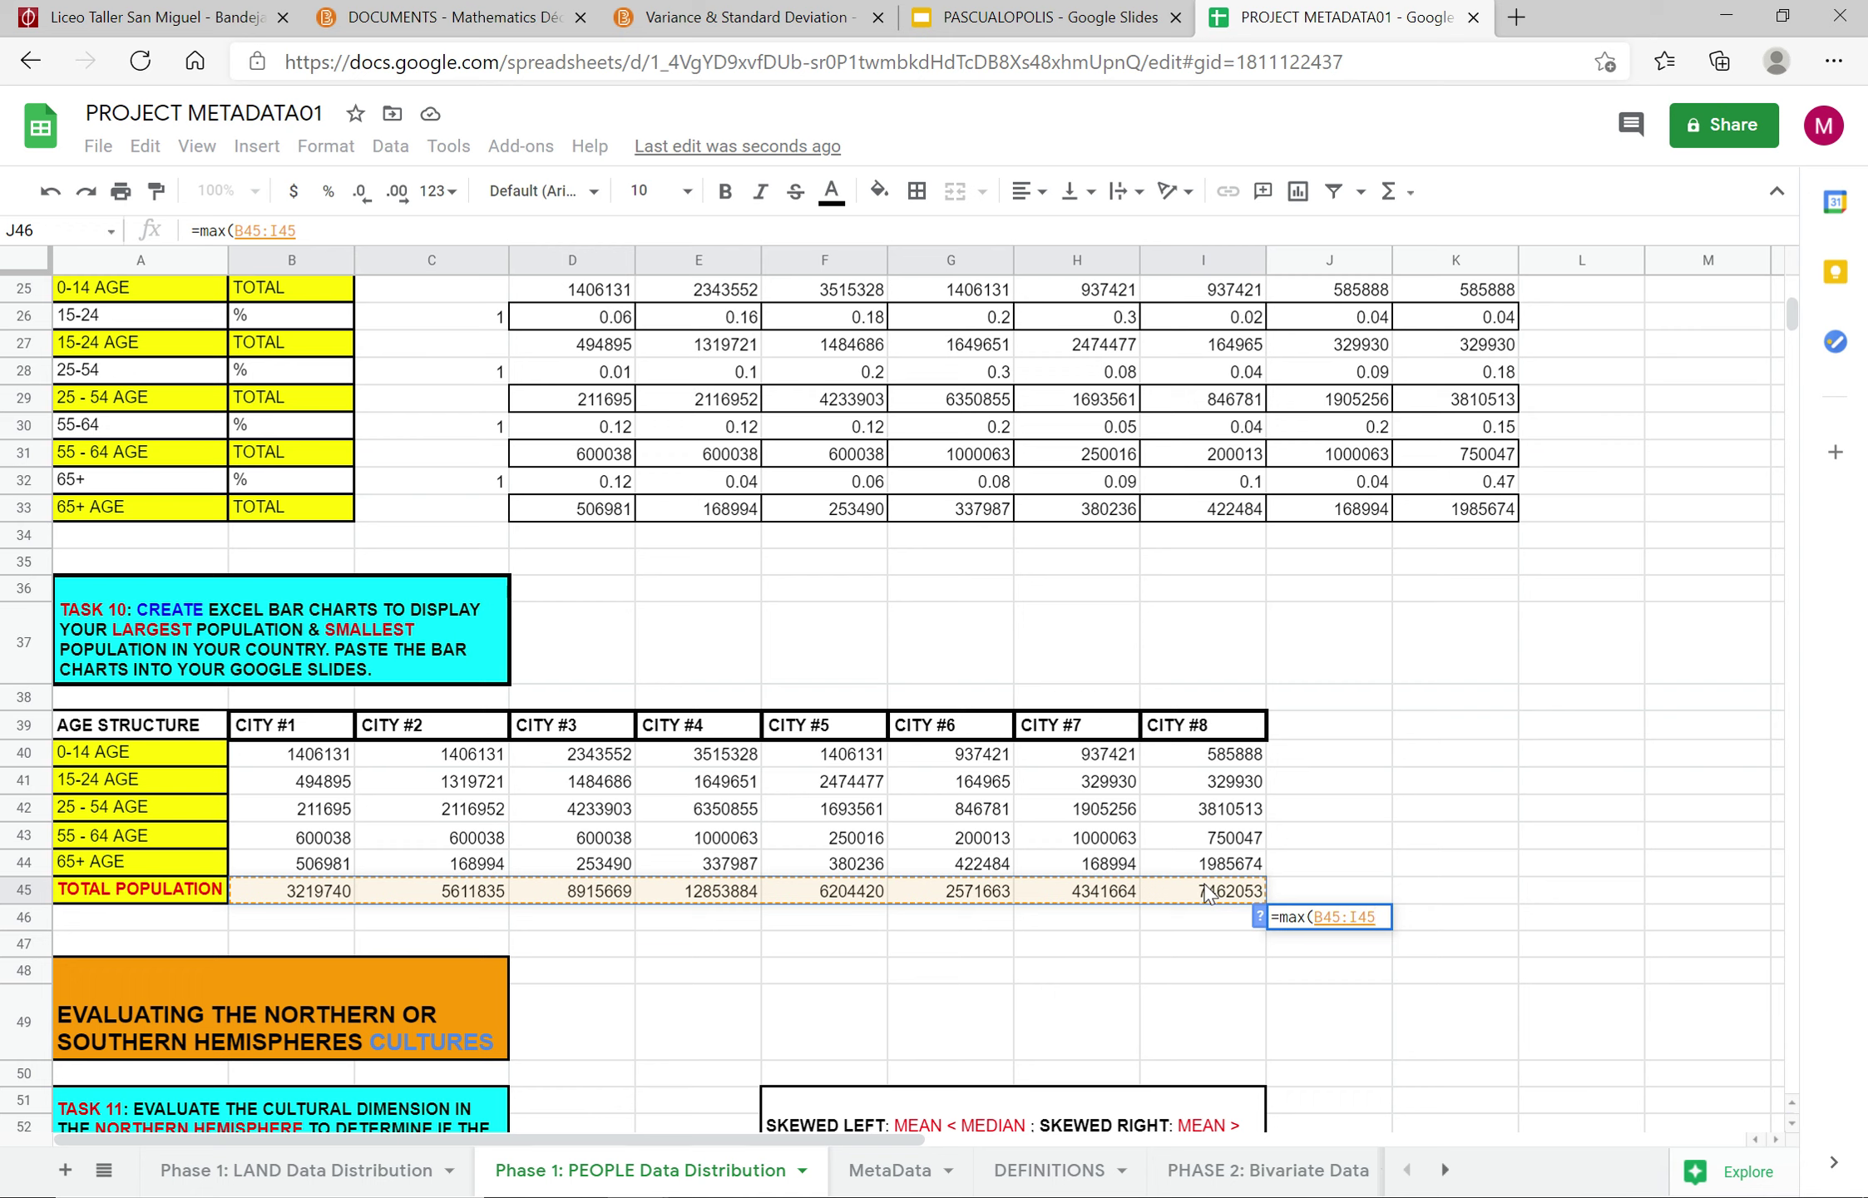
key("Return")
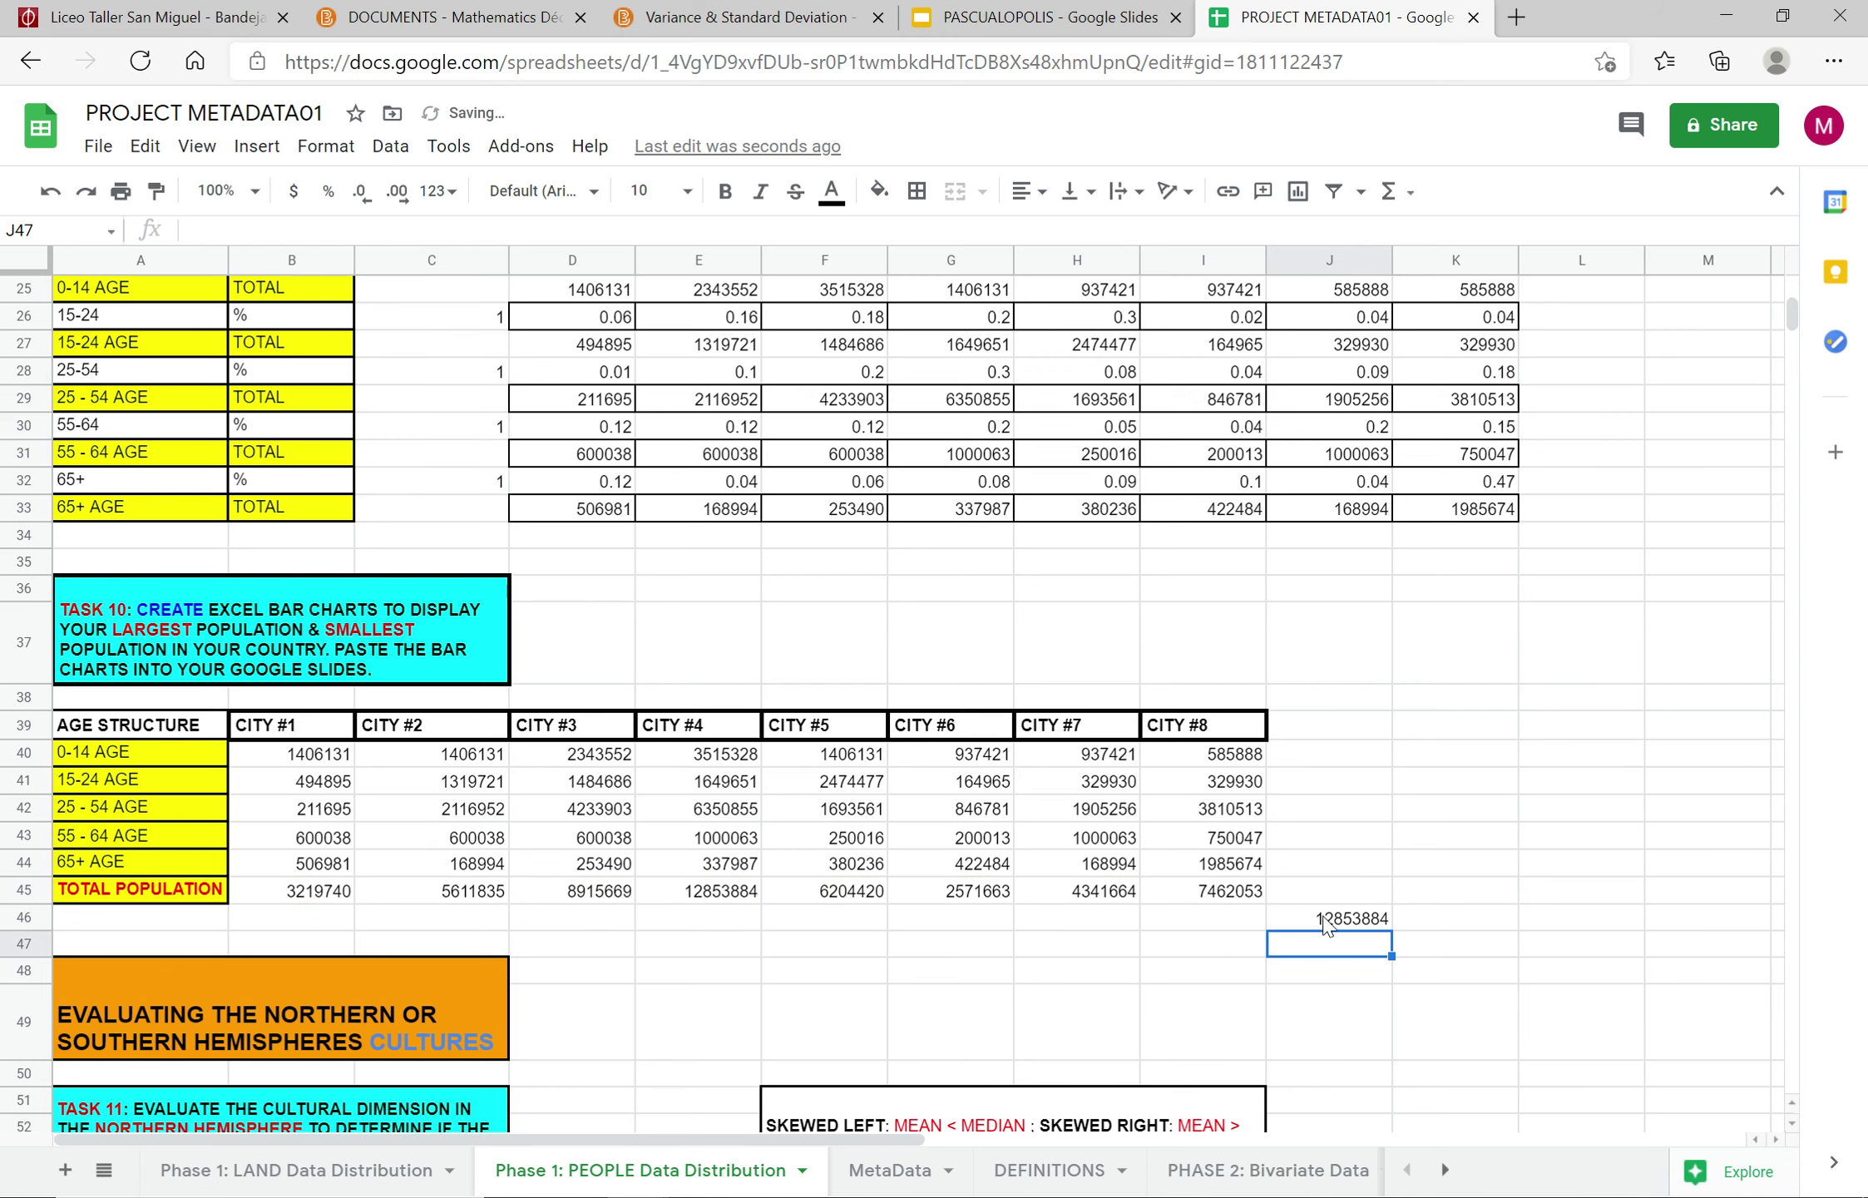
left_click(725, 891)
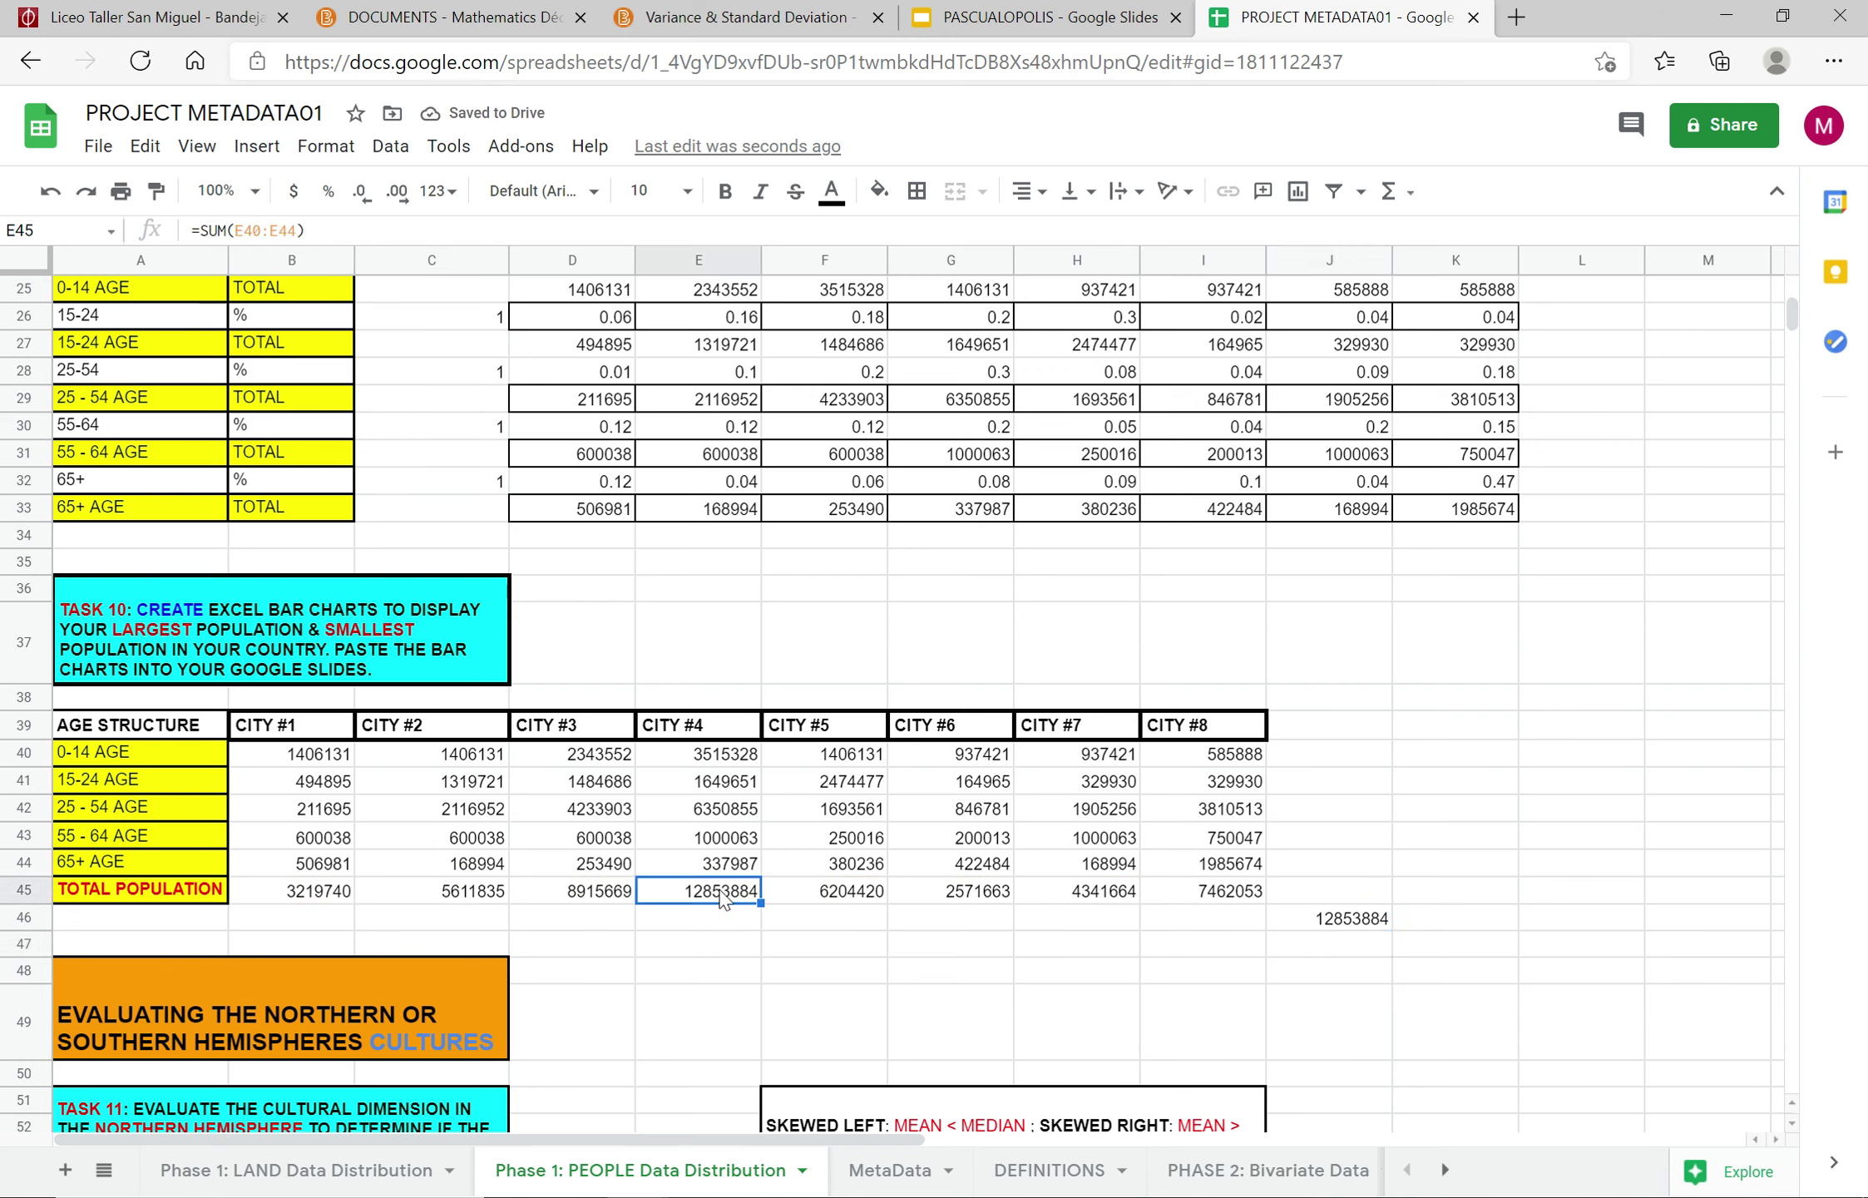
left_click(728, 726)
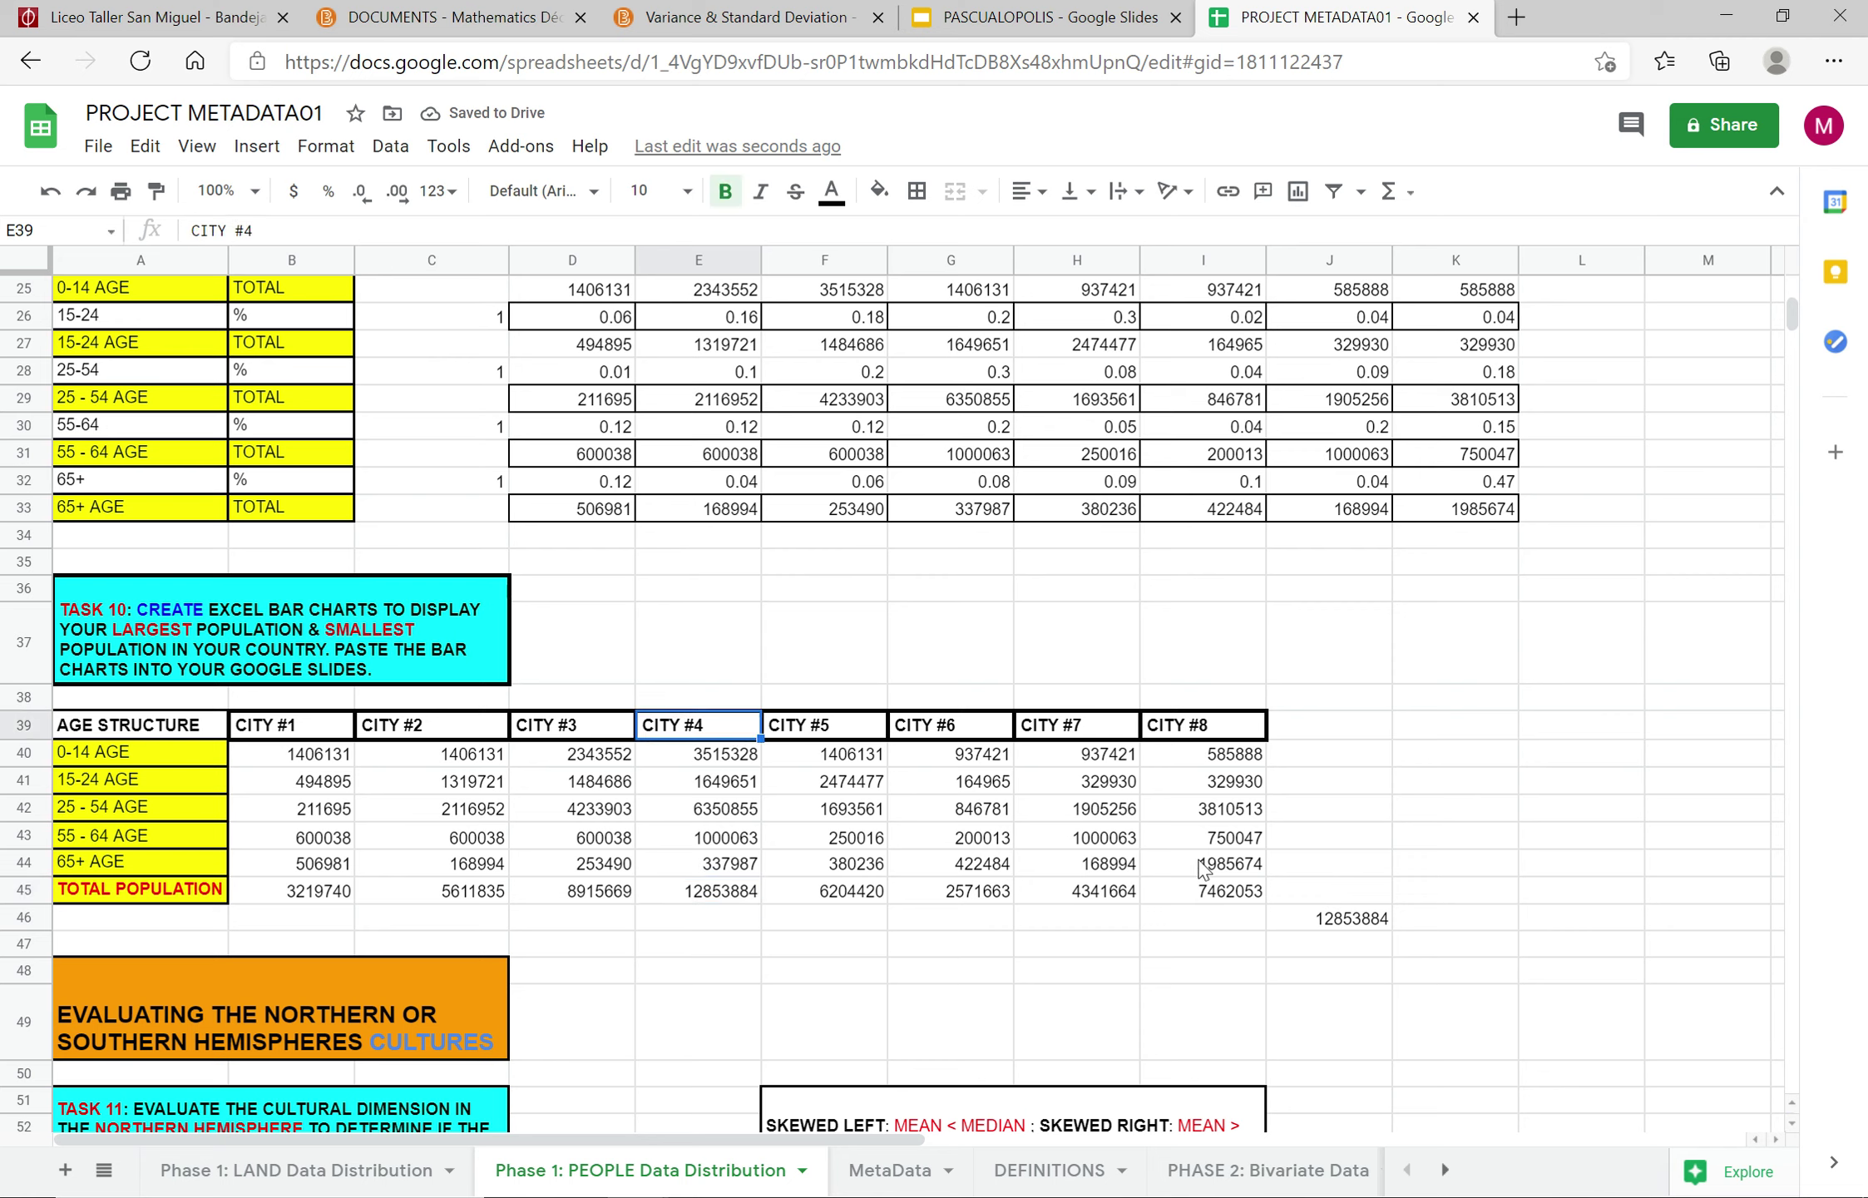
Step: Enter =MIN(B45:I45) in J47 for 2571663, identifying CITY #4 as largest and CITY #6 smallest
left_click(1322, 948)
type("=MIN")
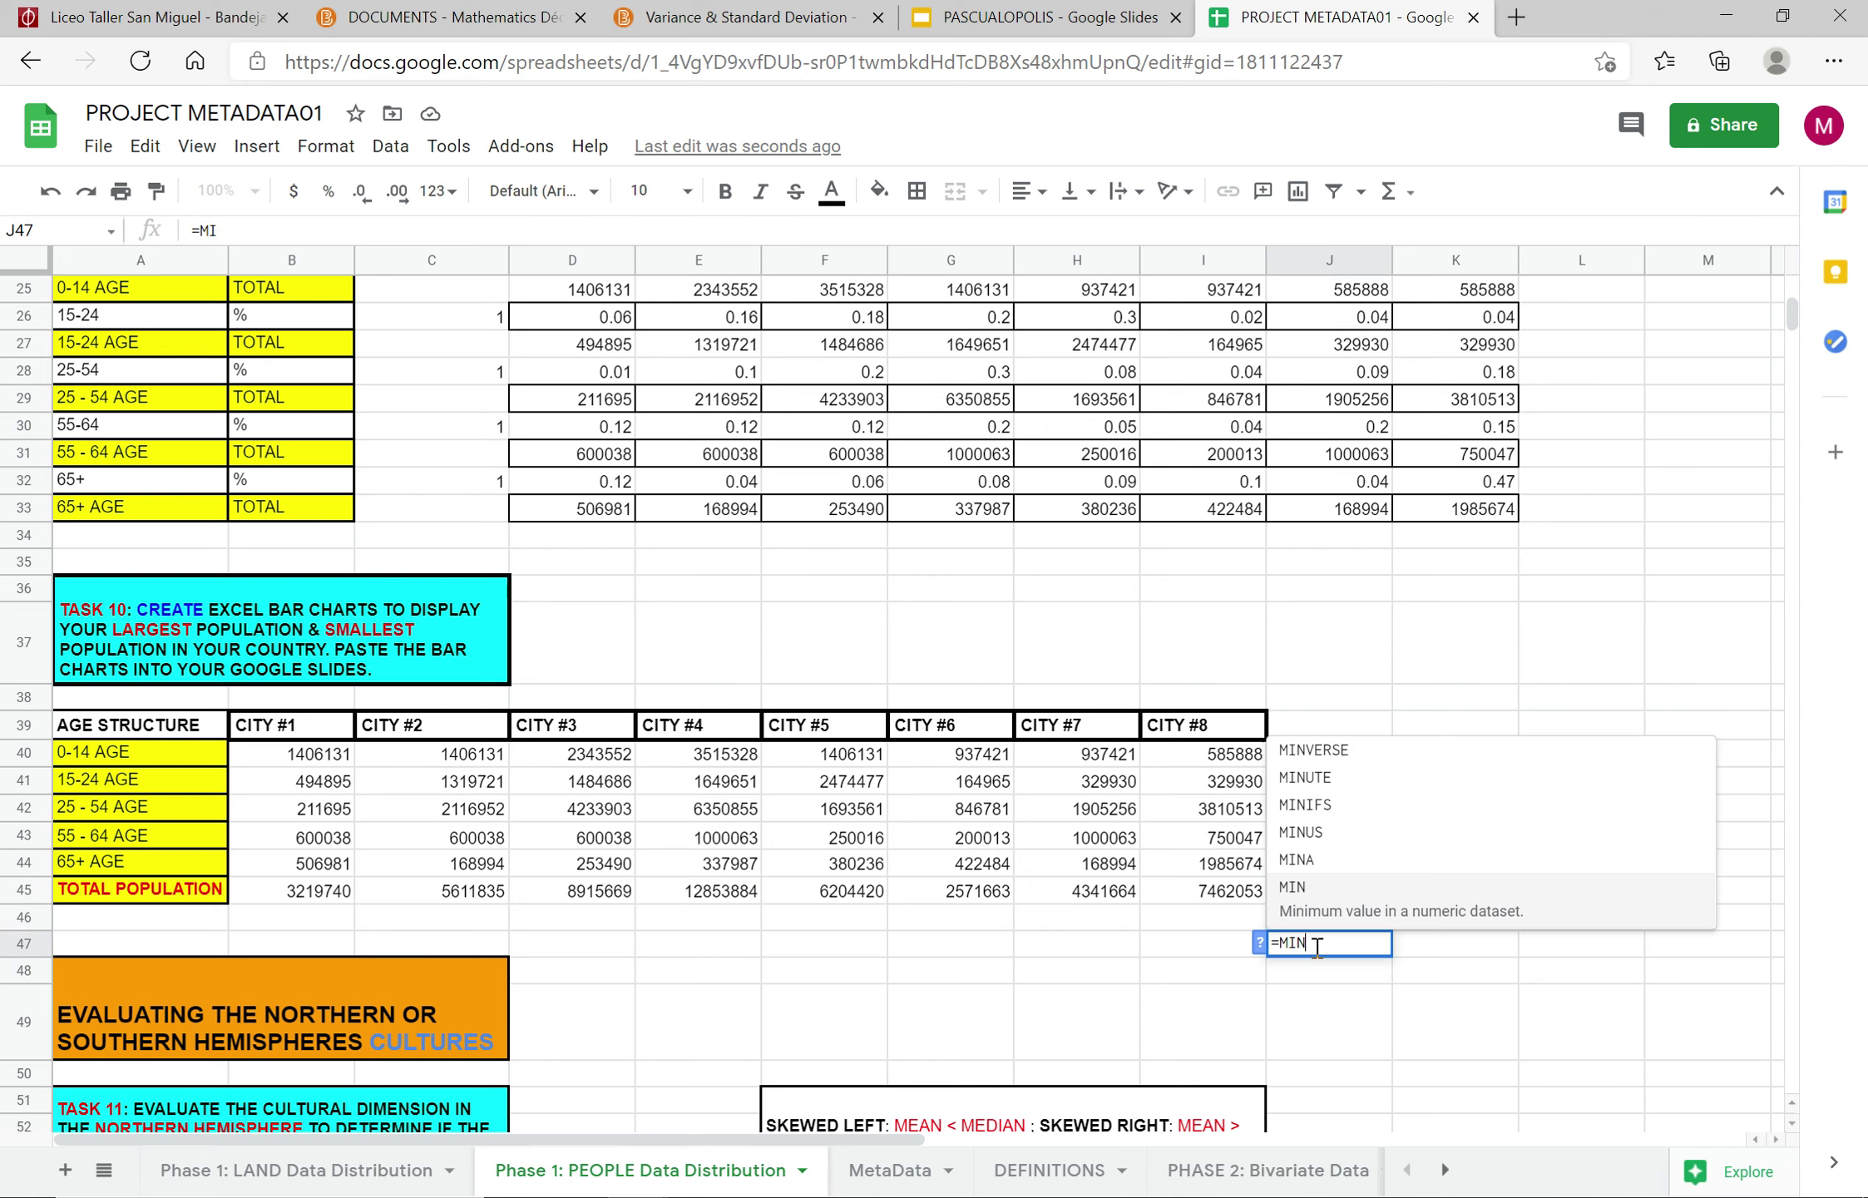
type("(")
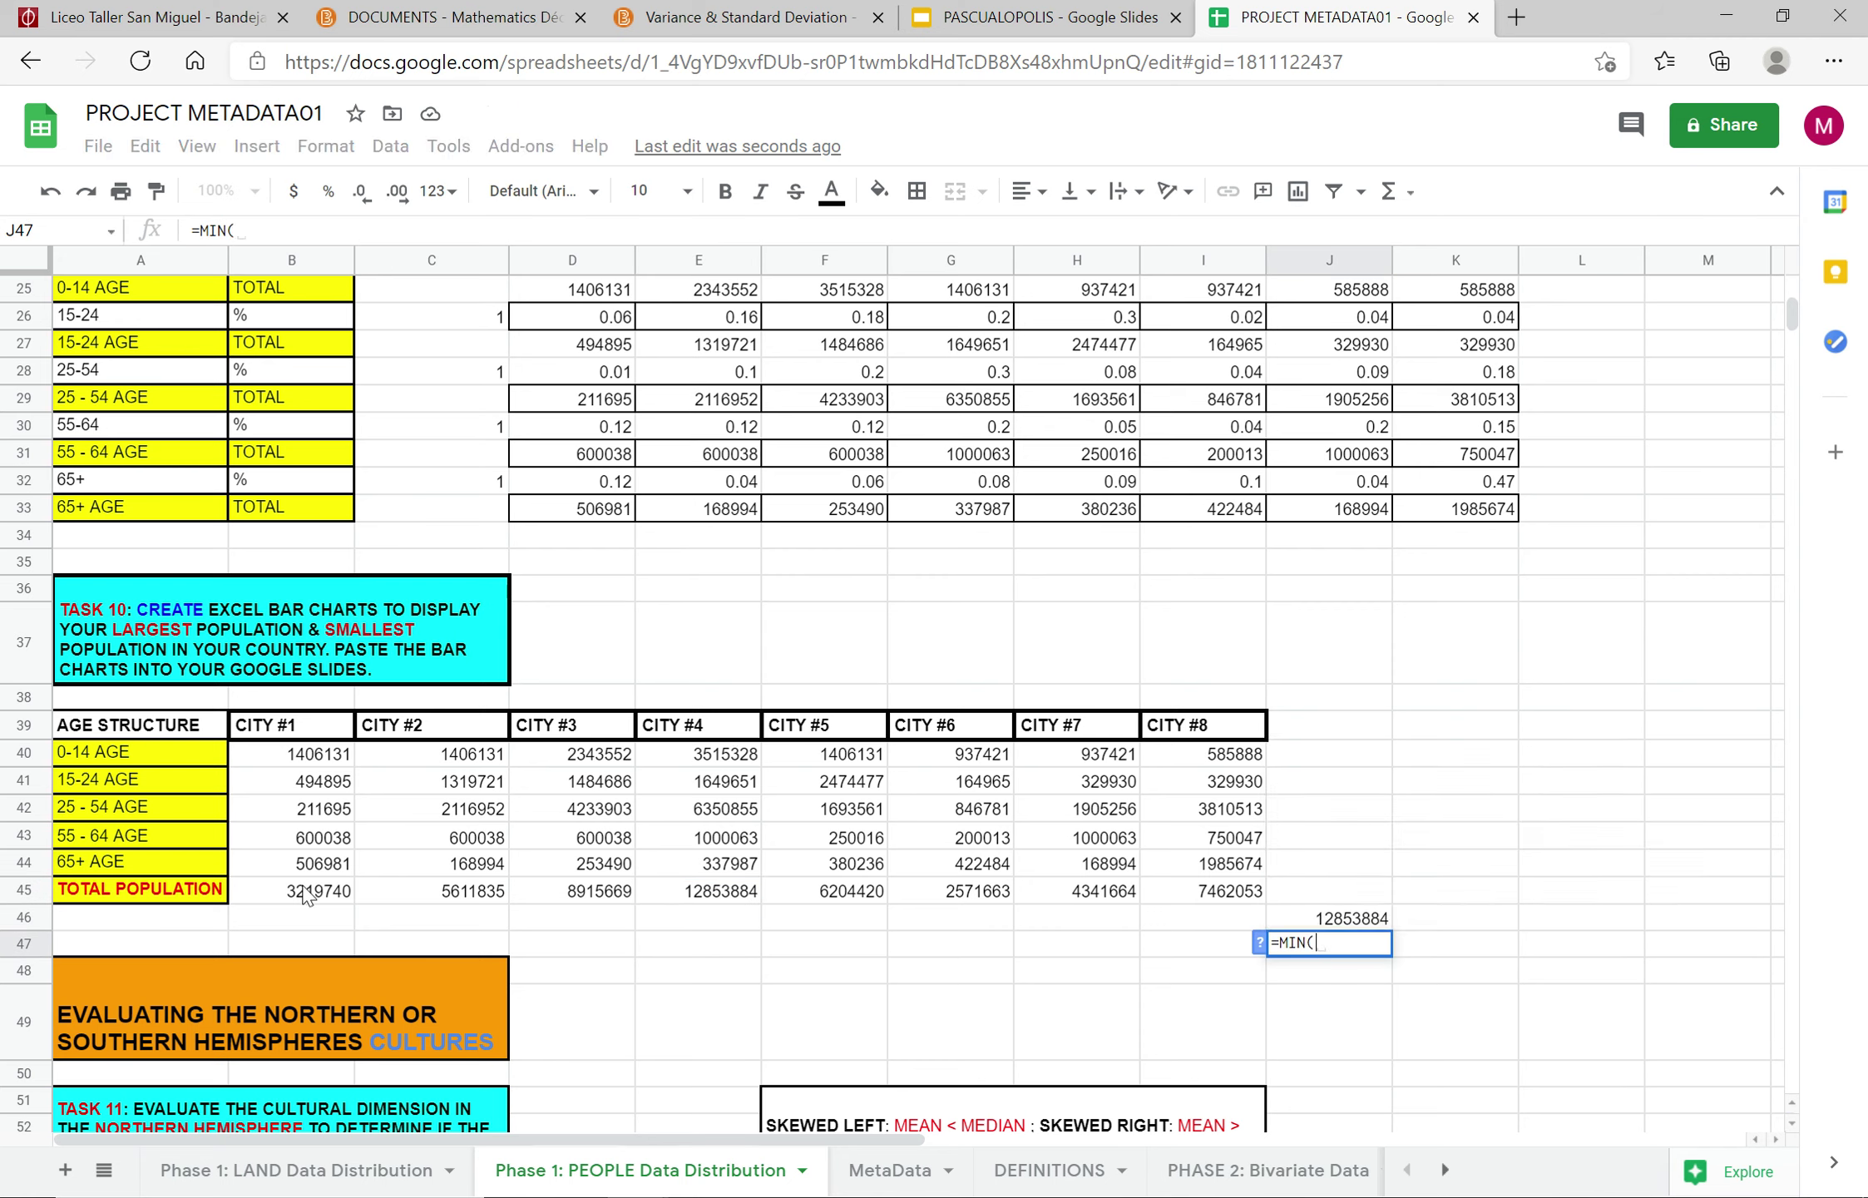
left_click_drag(312, 894, 1207, 907)
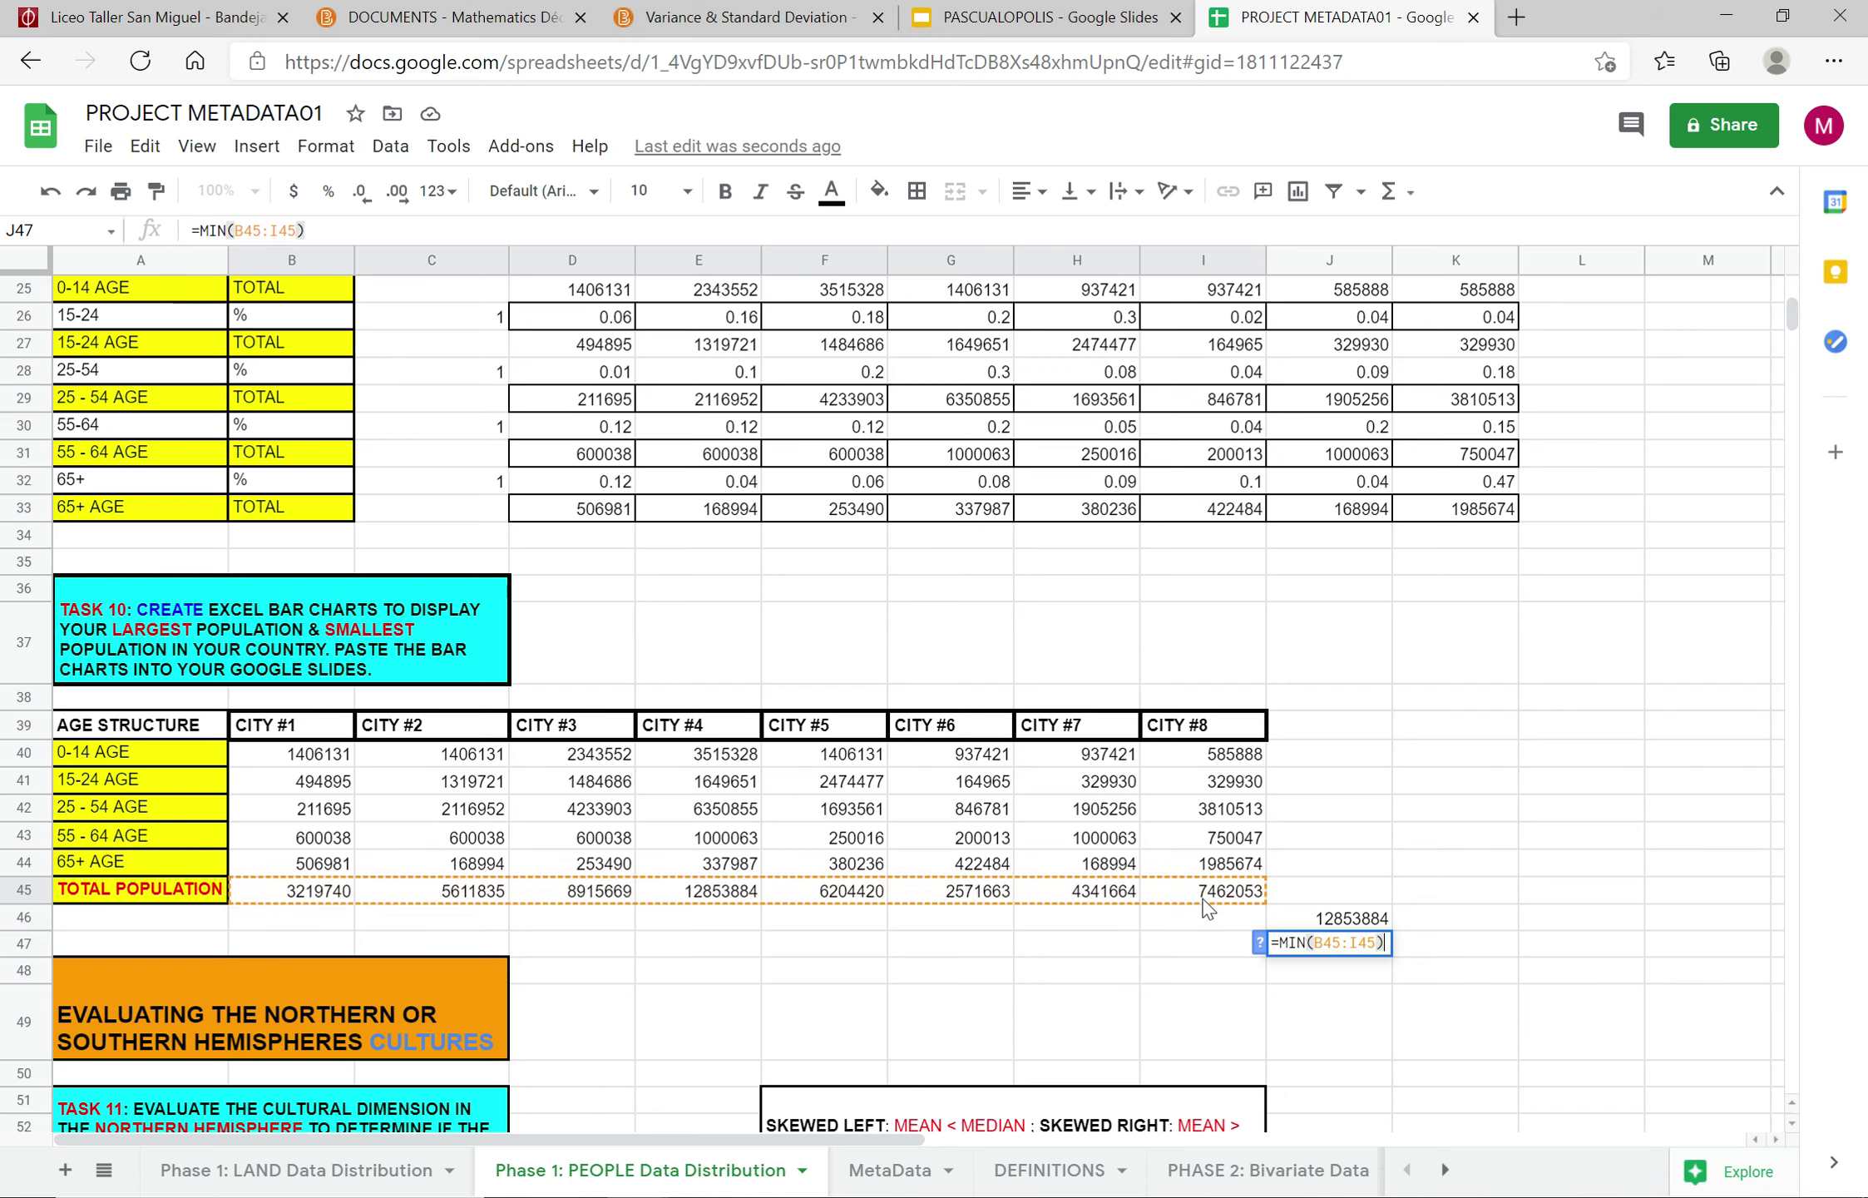
key("Return")
left_click(1368, 952)
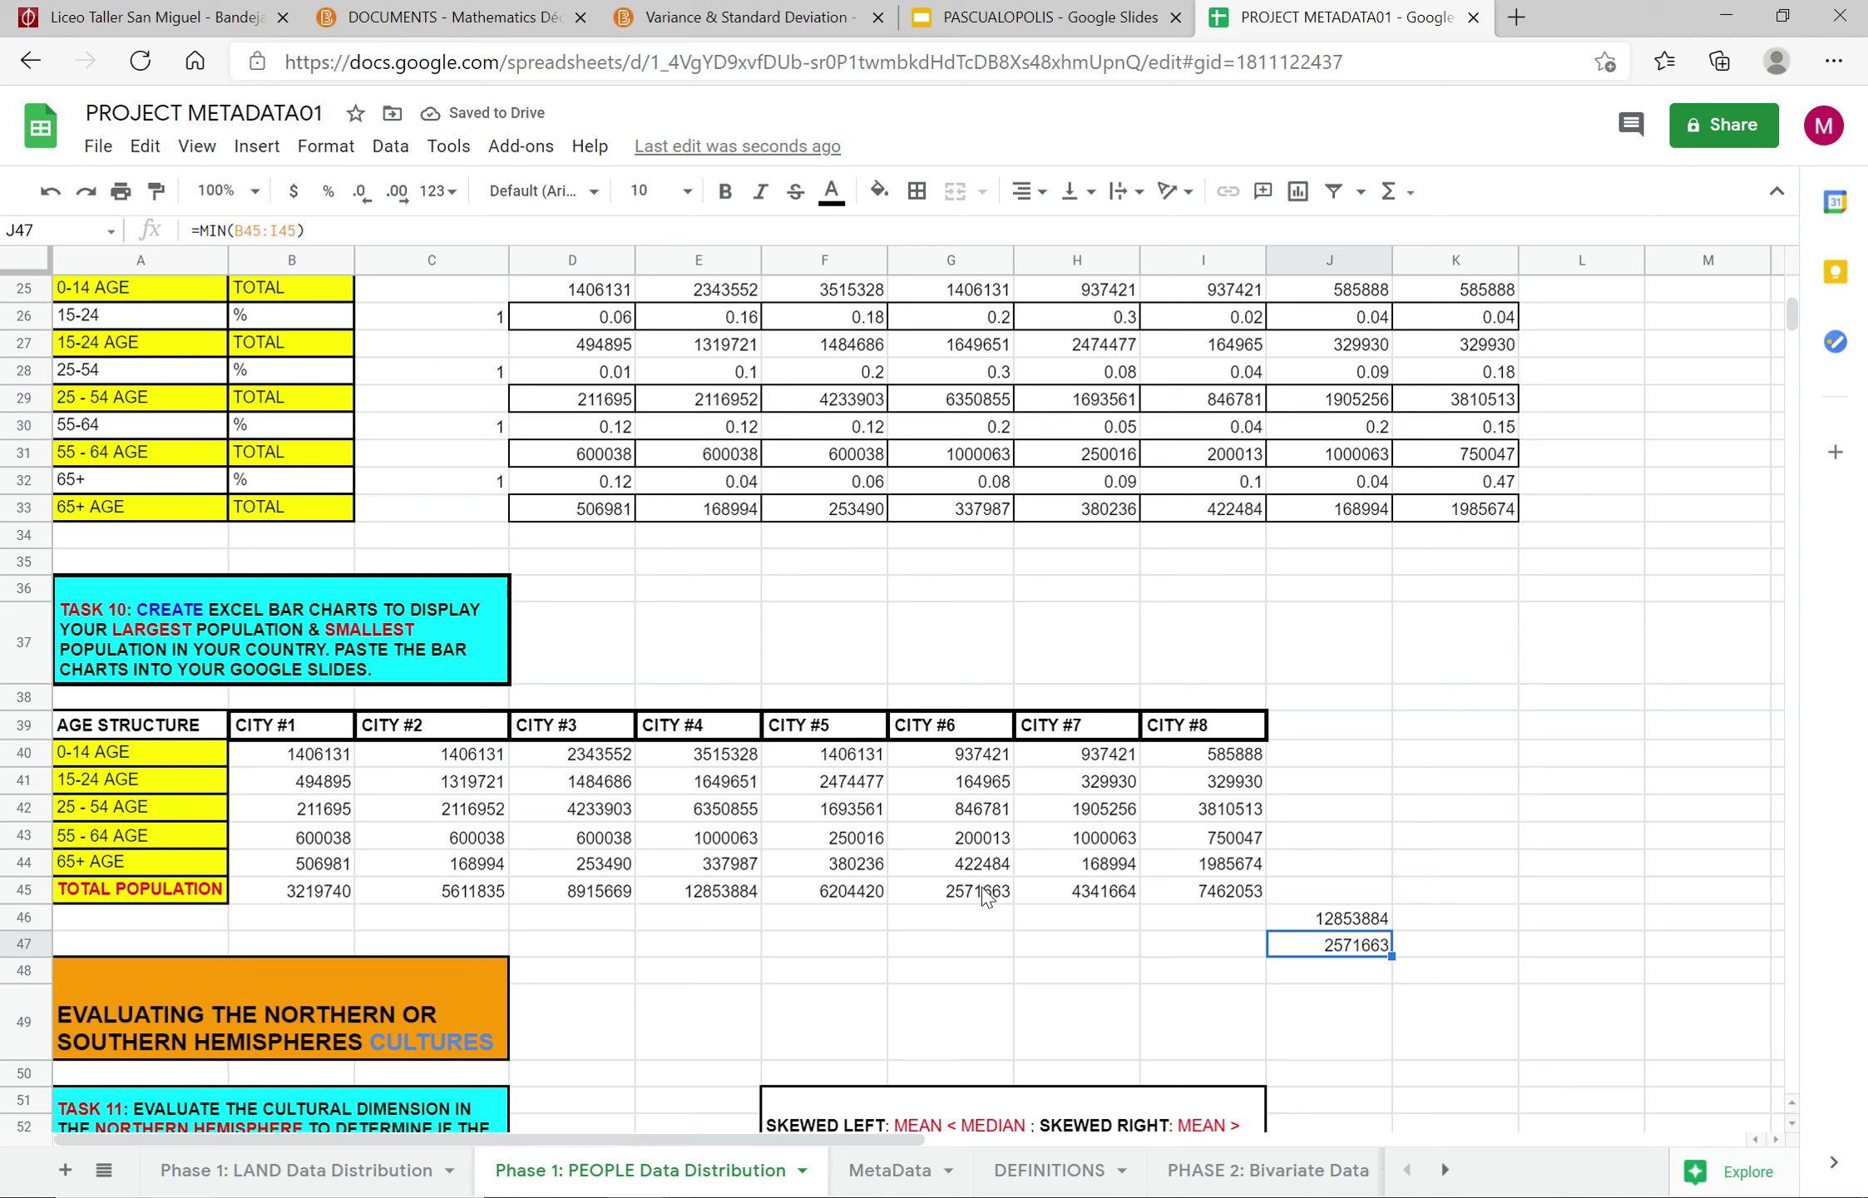
left_click(722, 742)
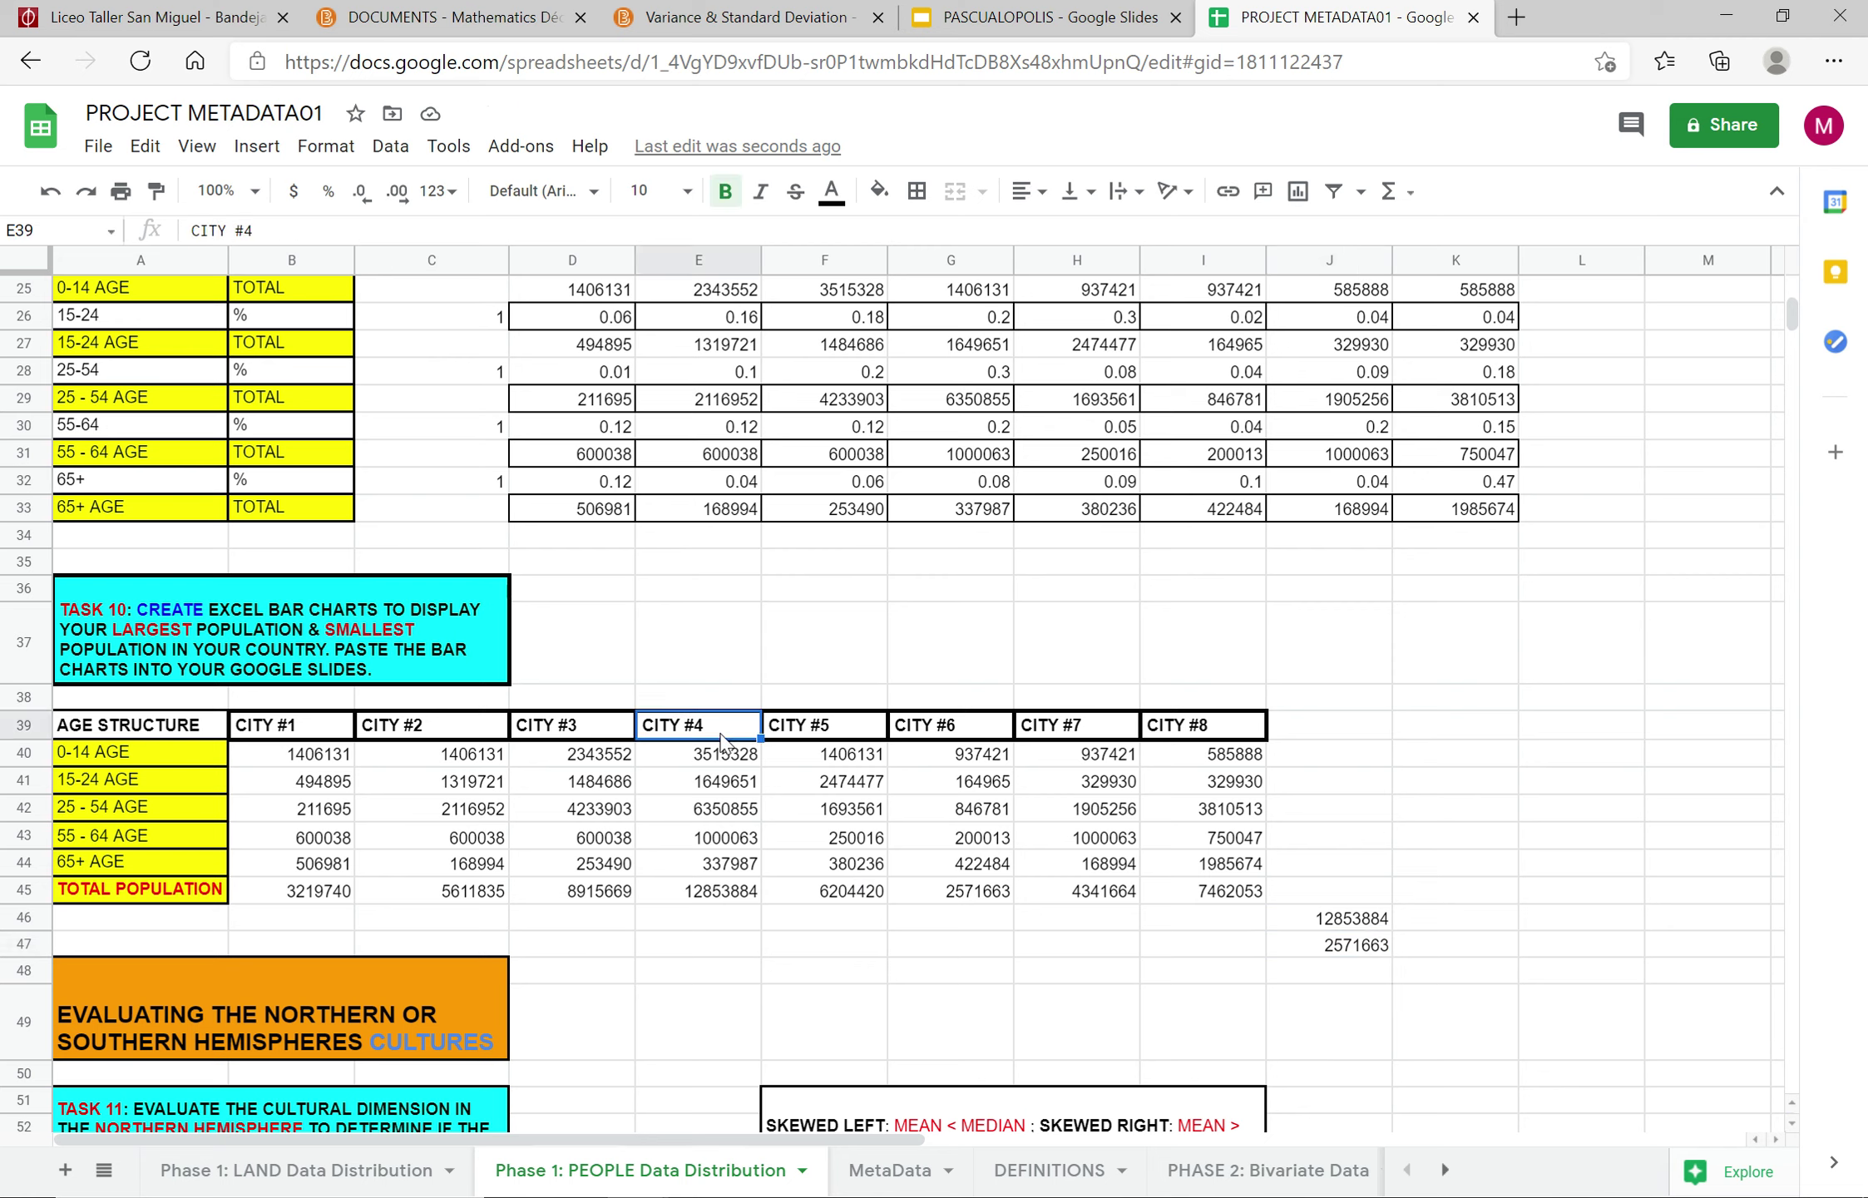
left_click(946, 732)
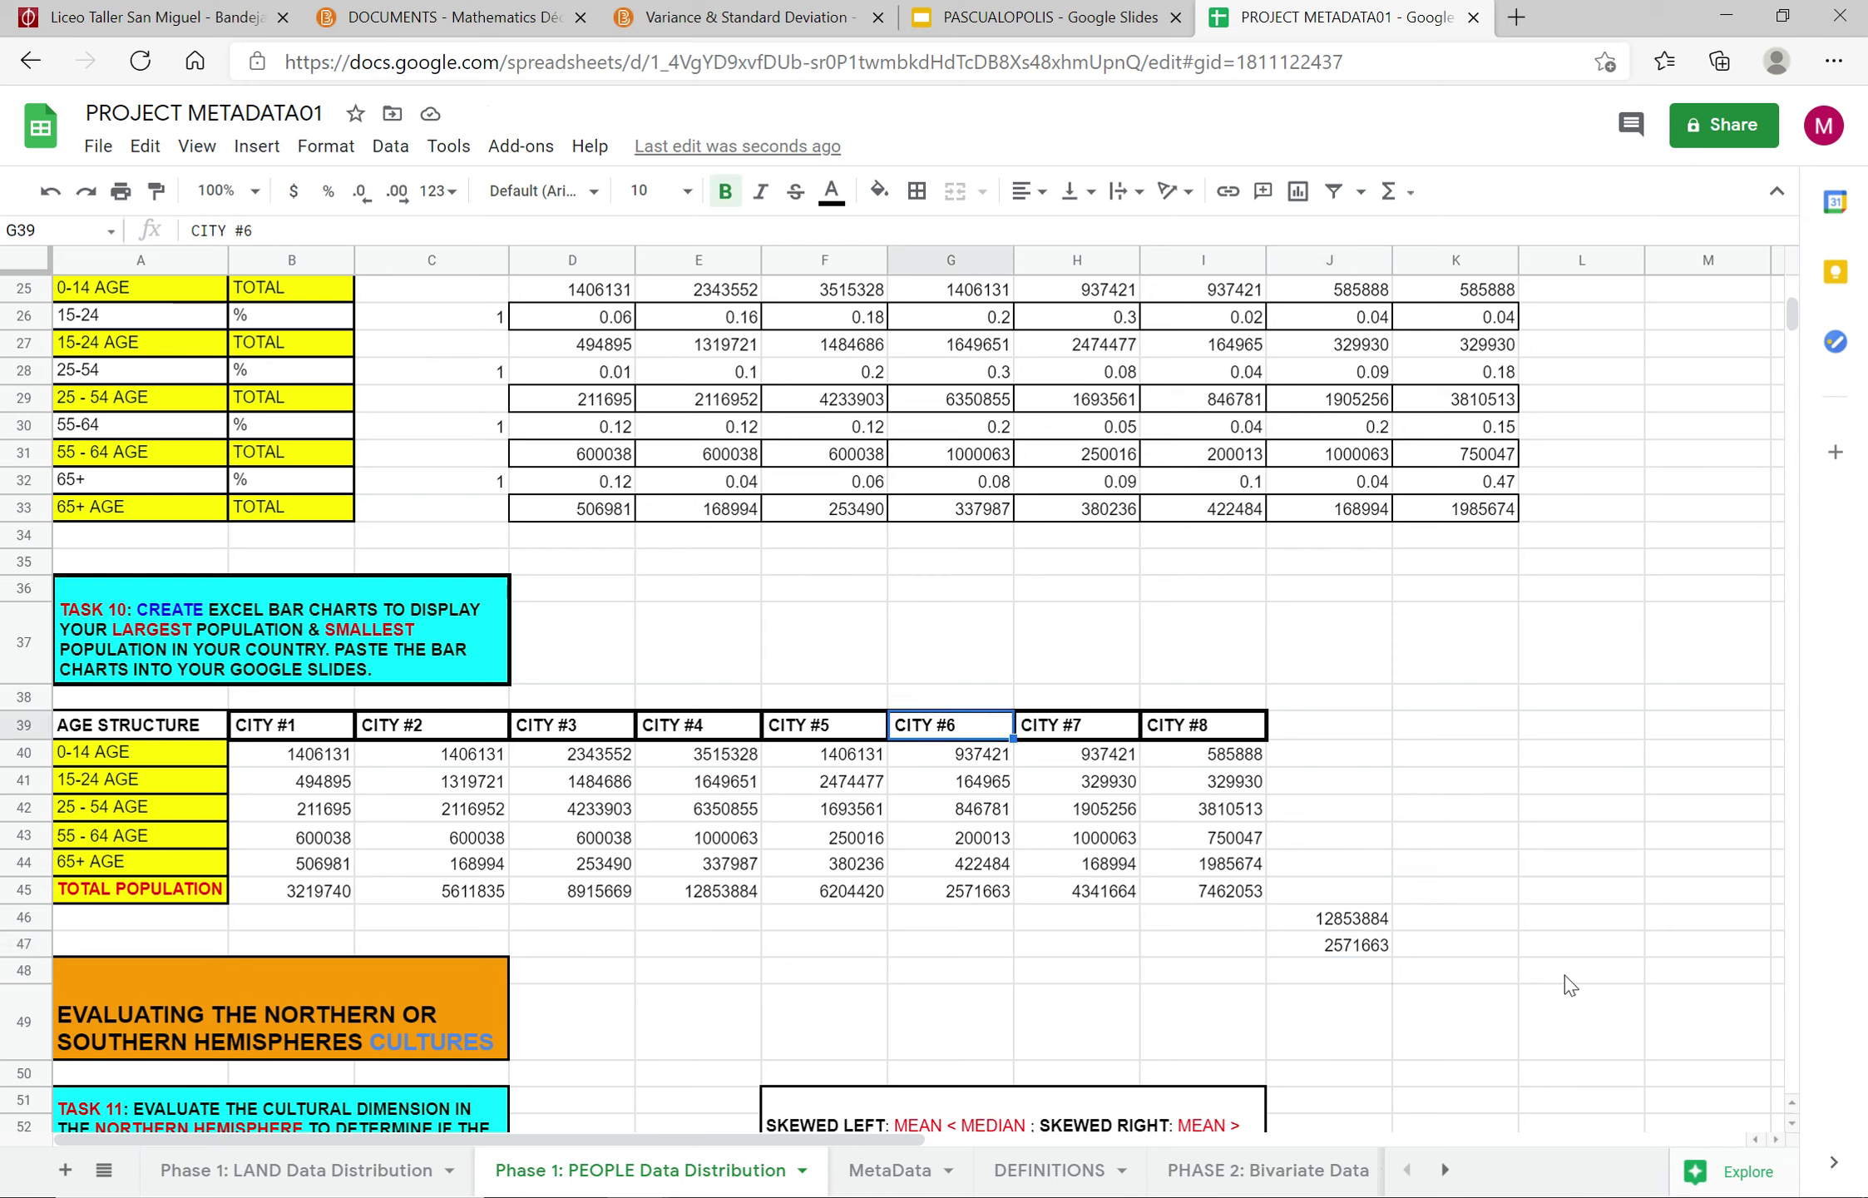
Step: Delete the stray numbers below the table and copy the CITY #4 column to L39
left_click_drag(1412, 894, 1214, 944)
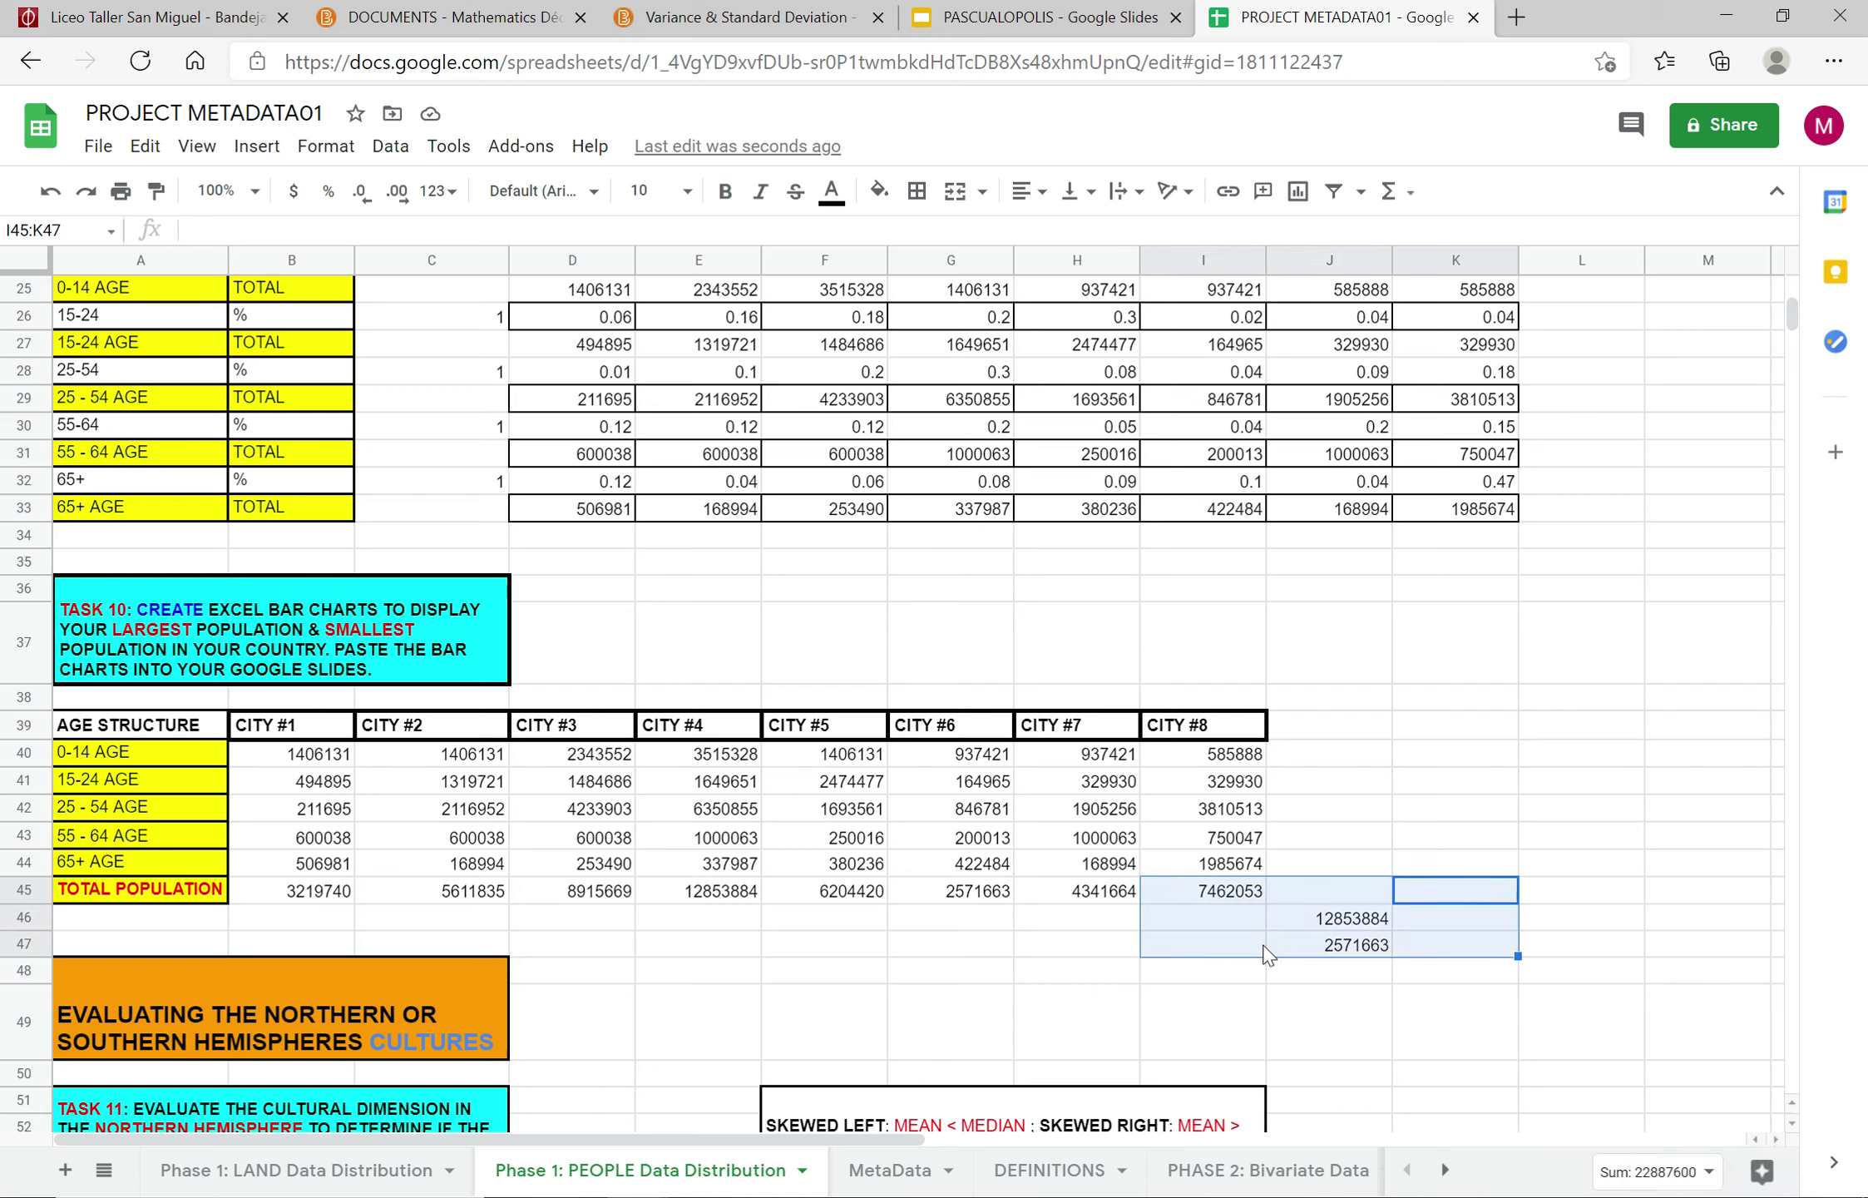
key("Delete")
left_click(733, 731)
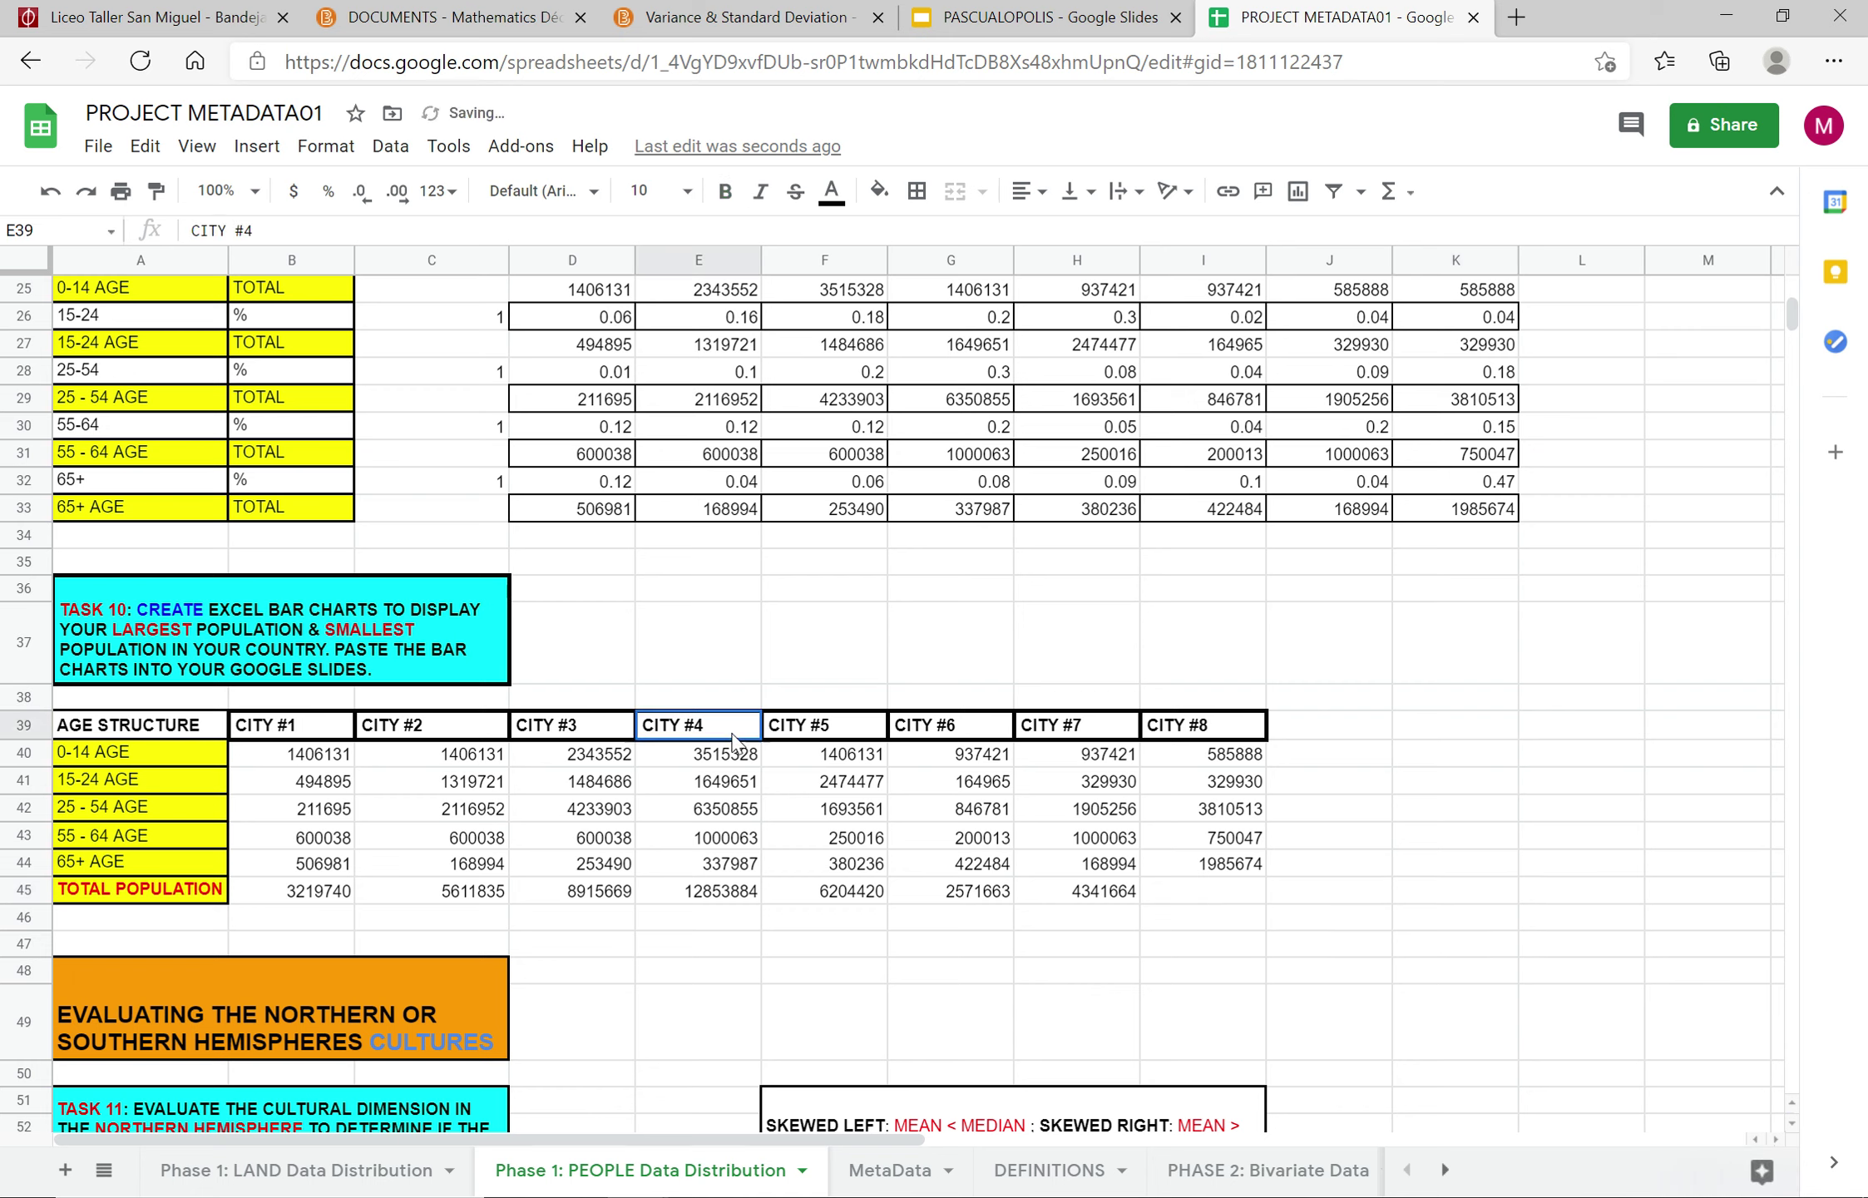
key("shift+Down")
key("shift+Down")
key("shift+Down")
key("shift+Down")
key("shift+Down")
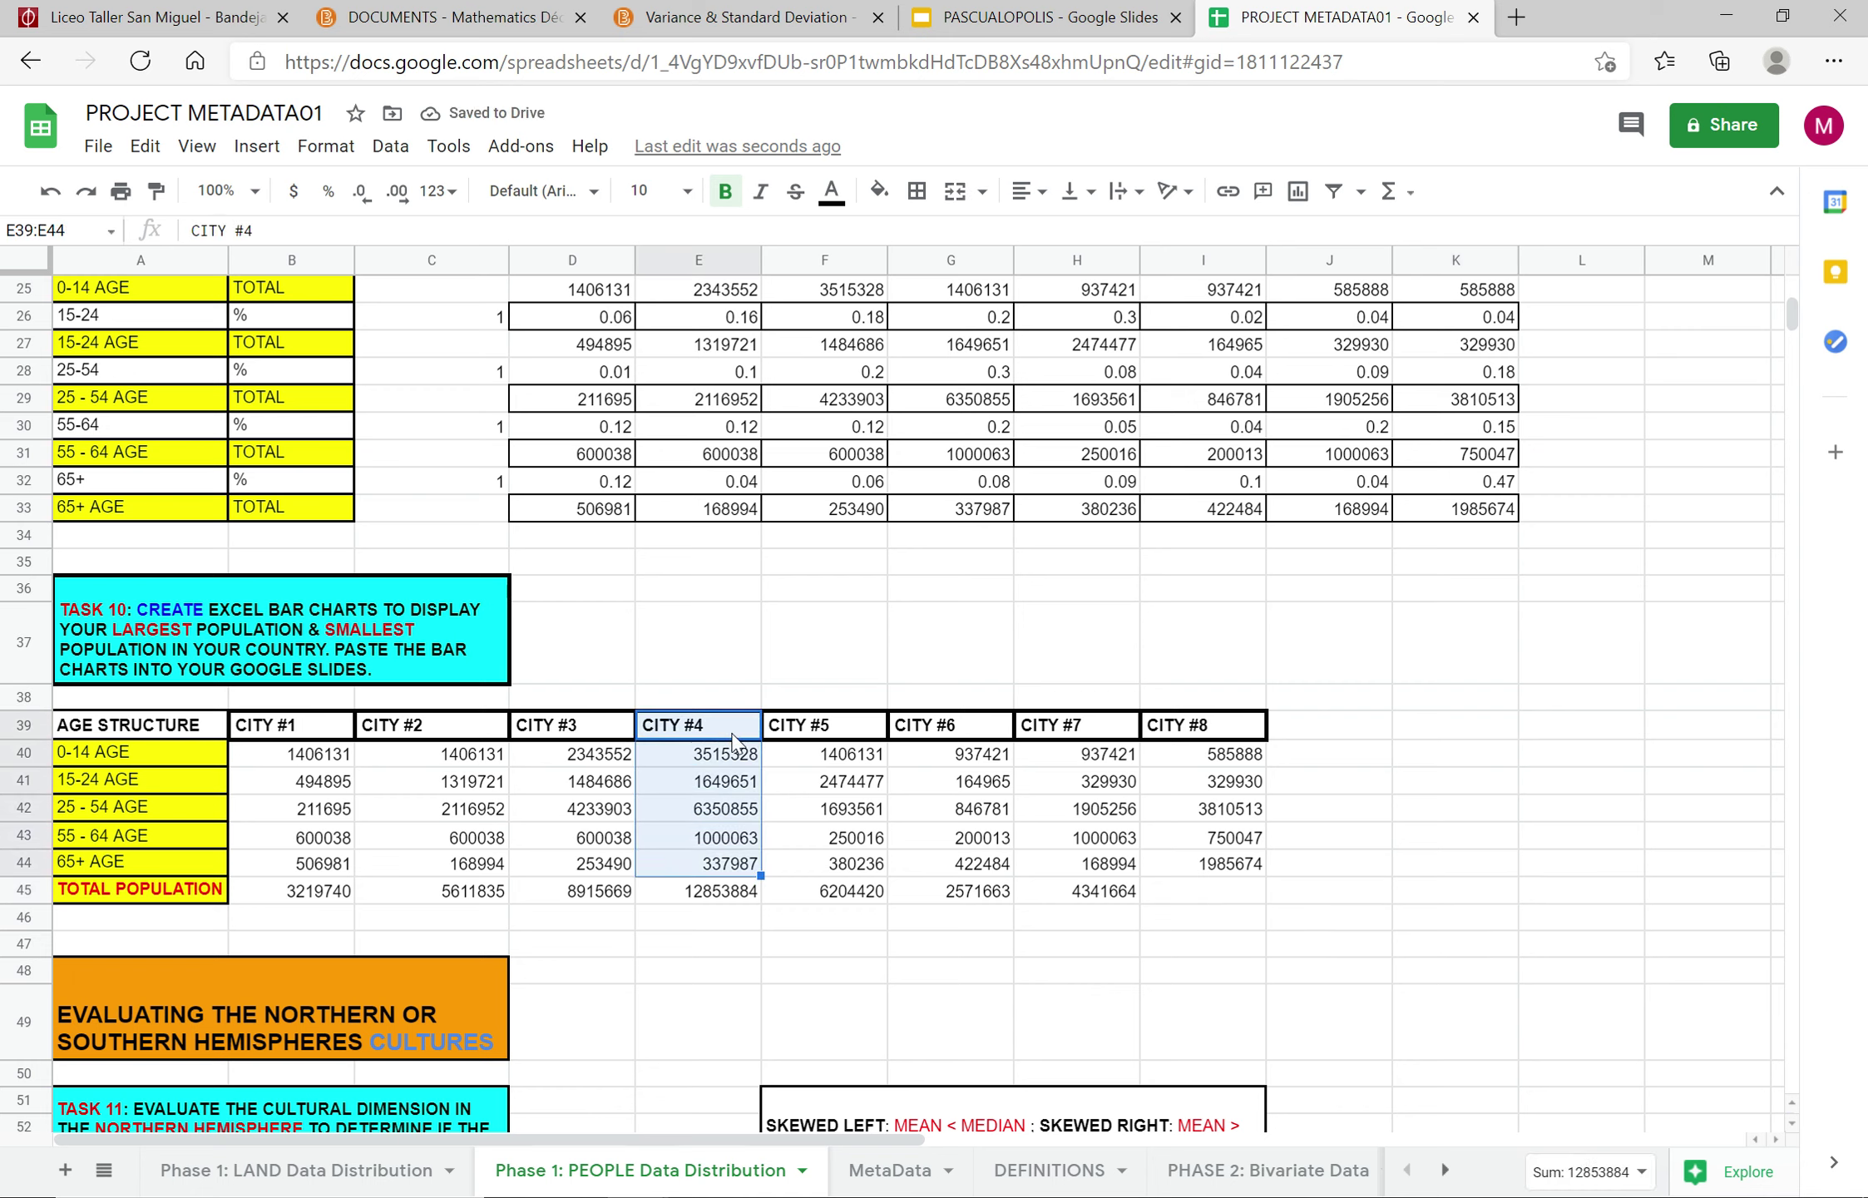
key("ctrl+c")
left_click(1611, 726)
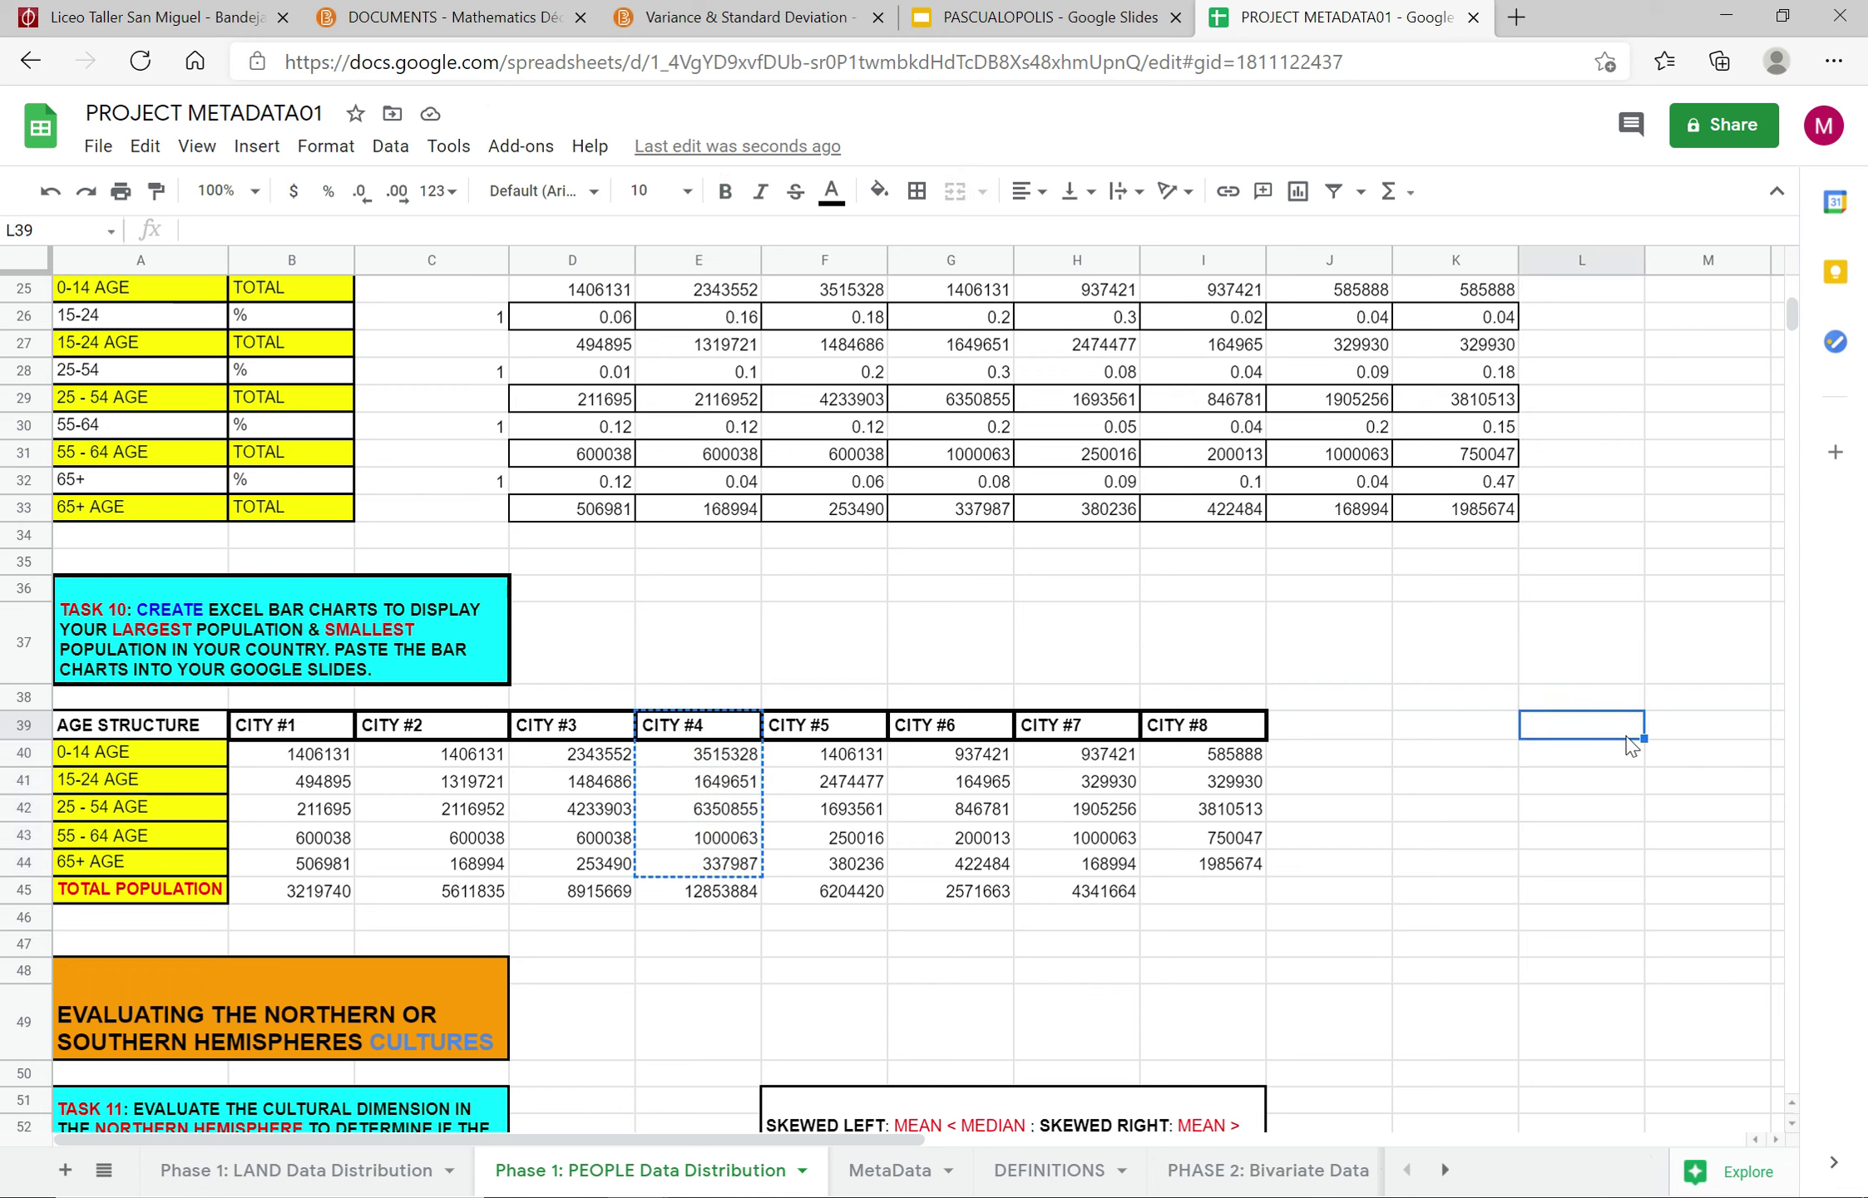
key("ctrl+v")
Step: Copy the AGE STRUCTURE labels into column K starting at K39
left_click(123, 729)
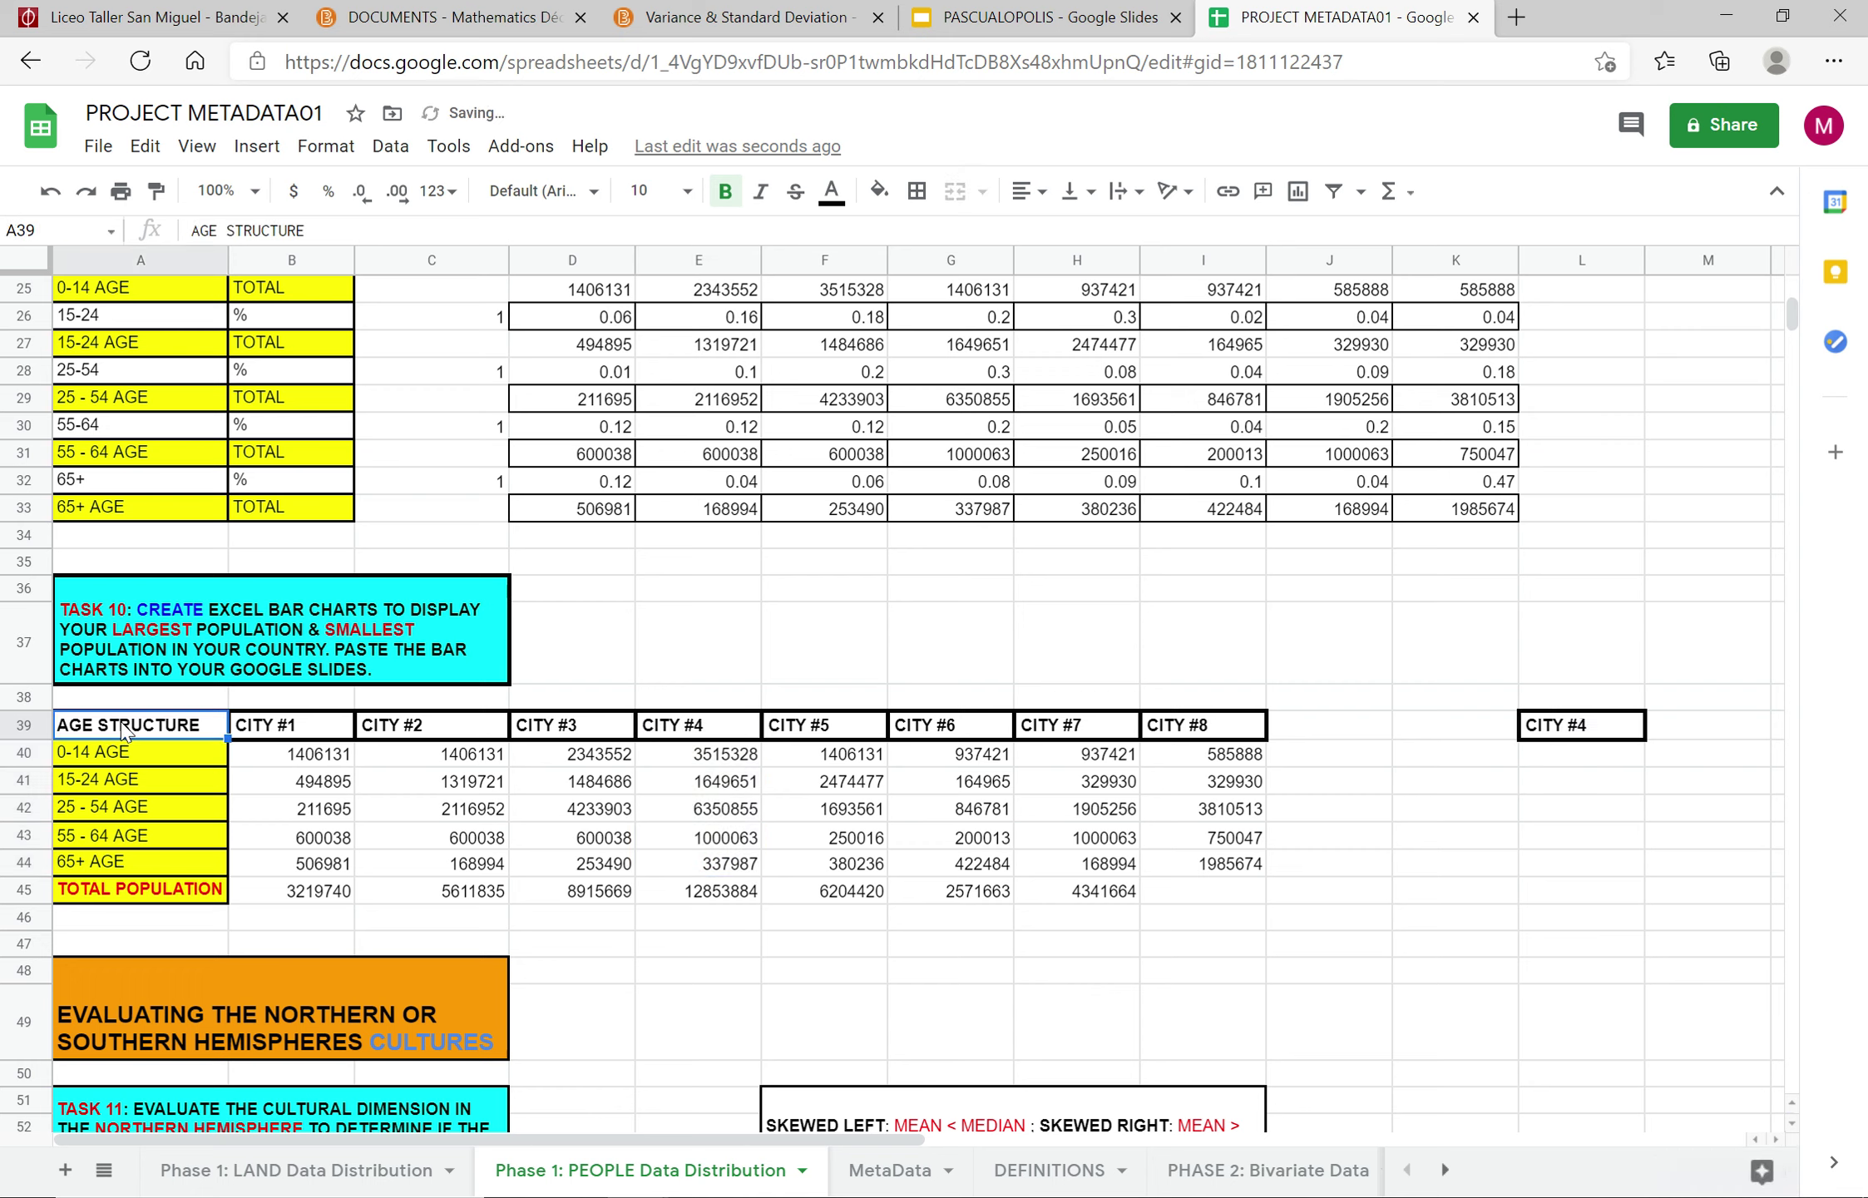
key("shift+Down")
key("shift+Down")
key("shift+Down")
key("shift+Down")
key("shift+Down")
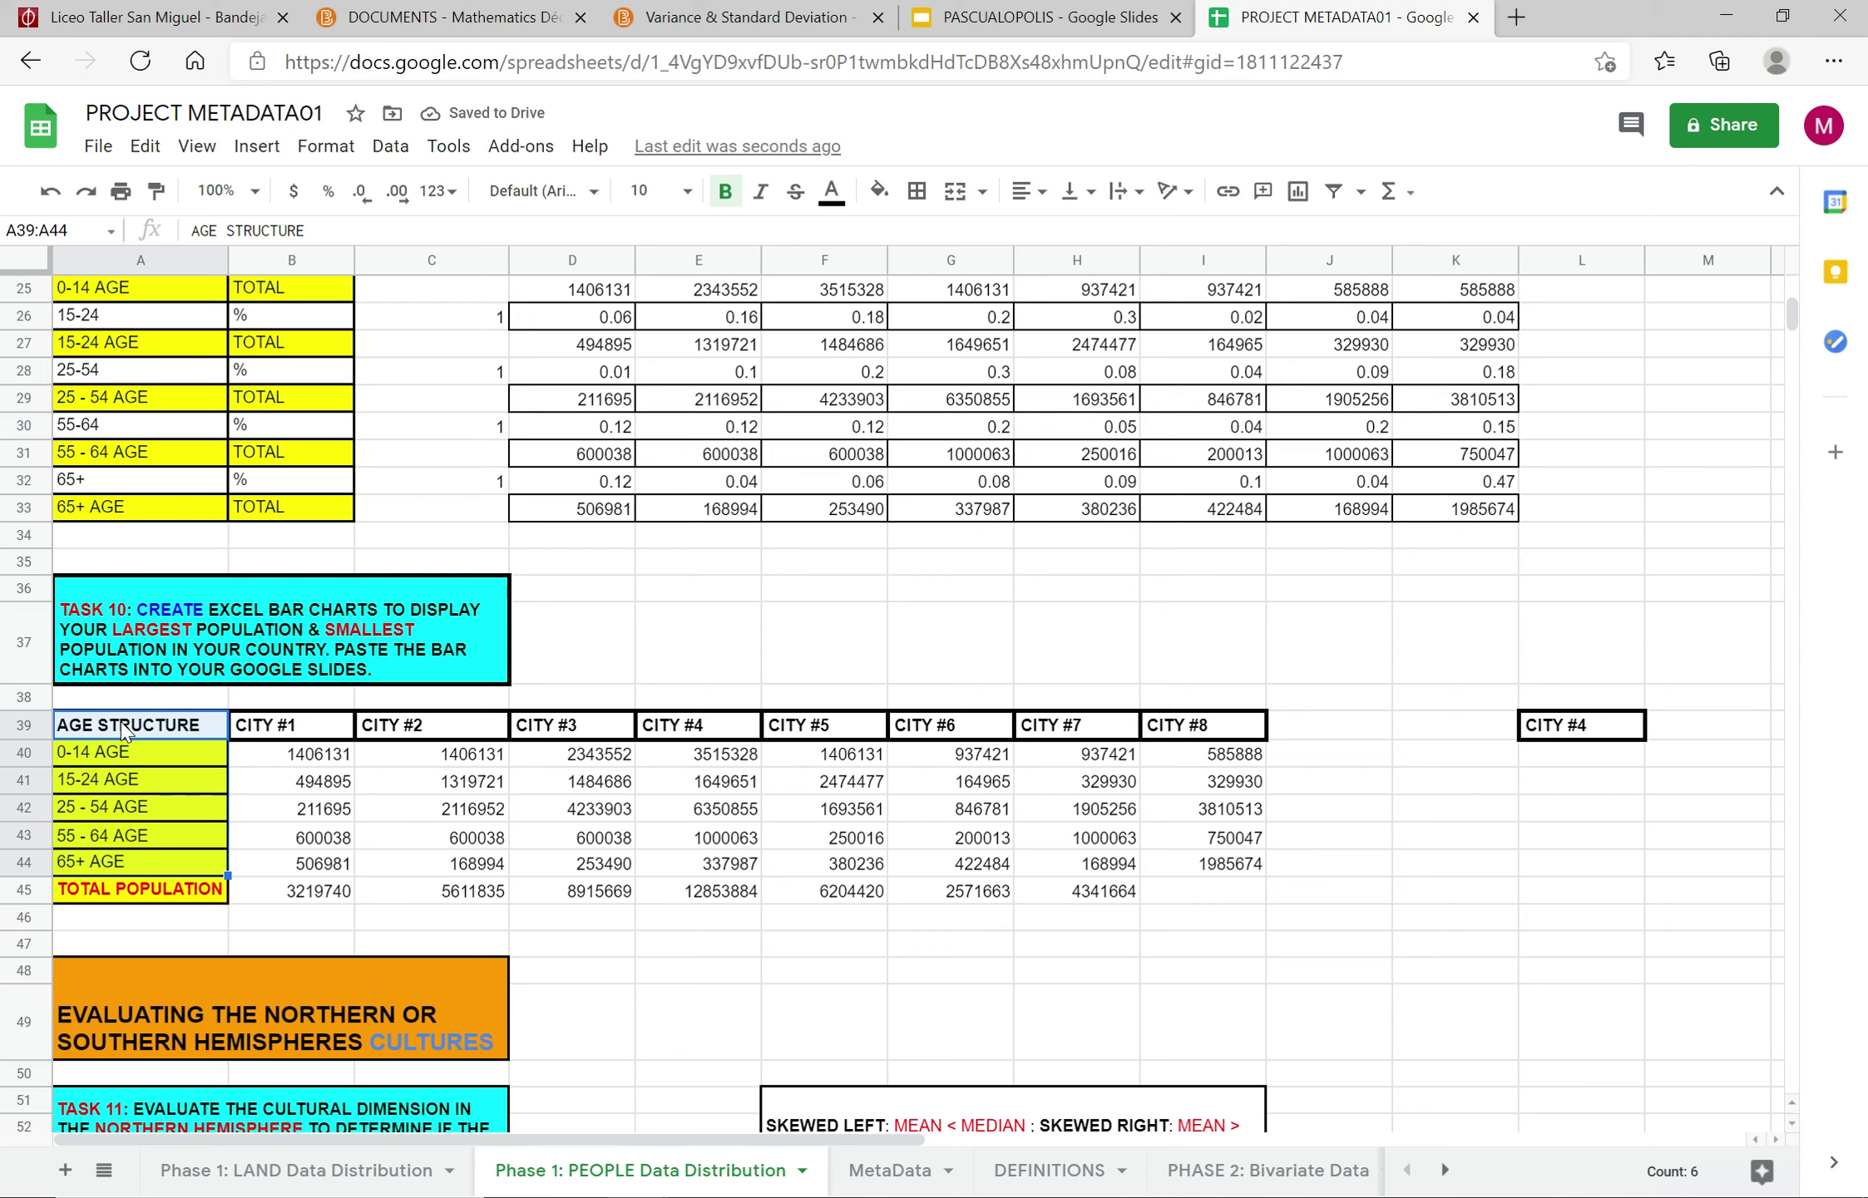
key("ctrl+c")
left_click(1483, 731)
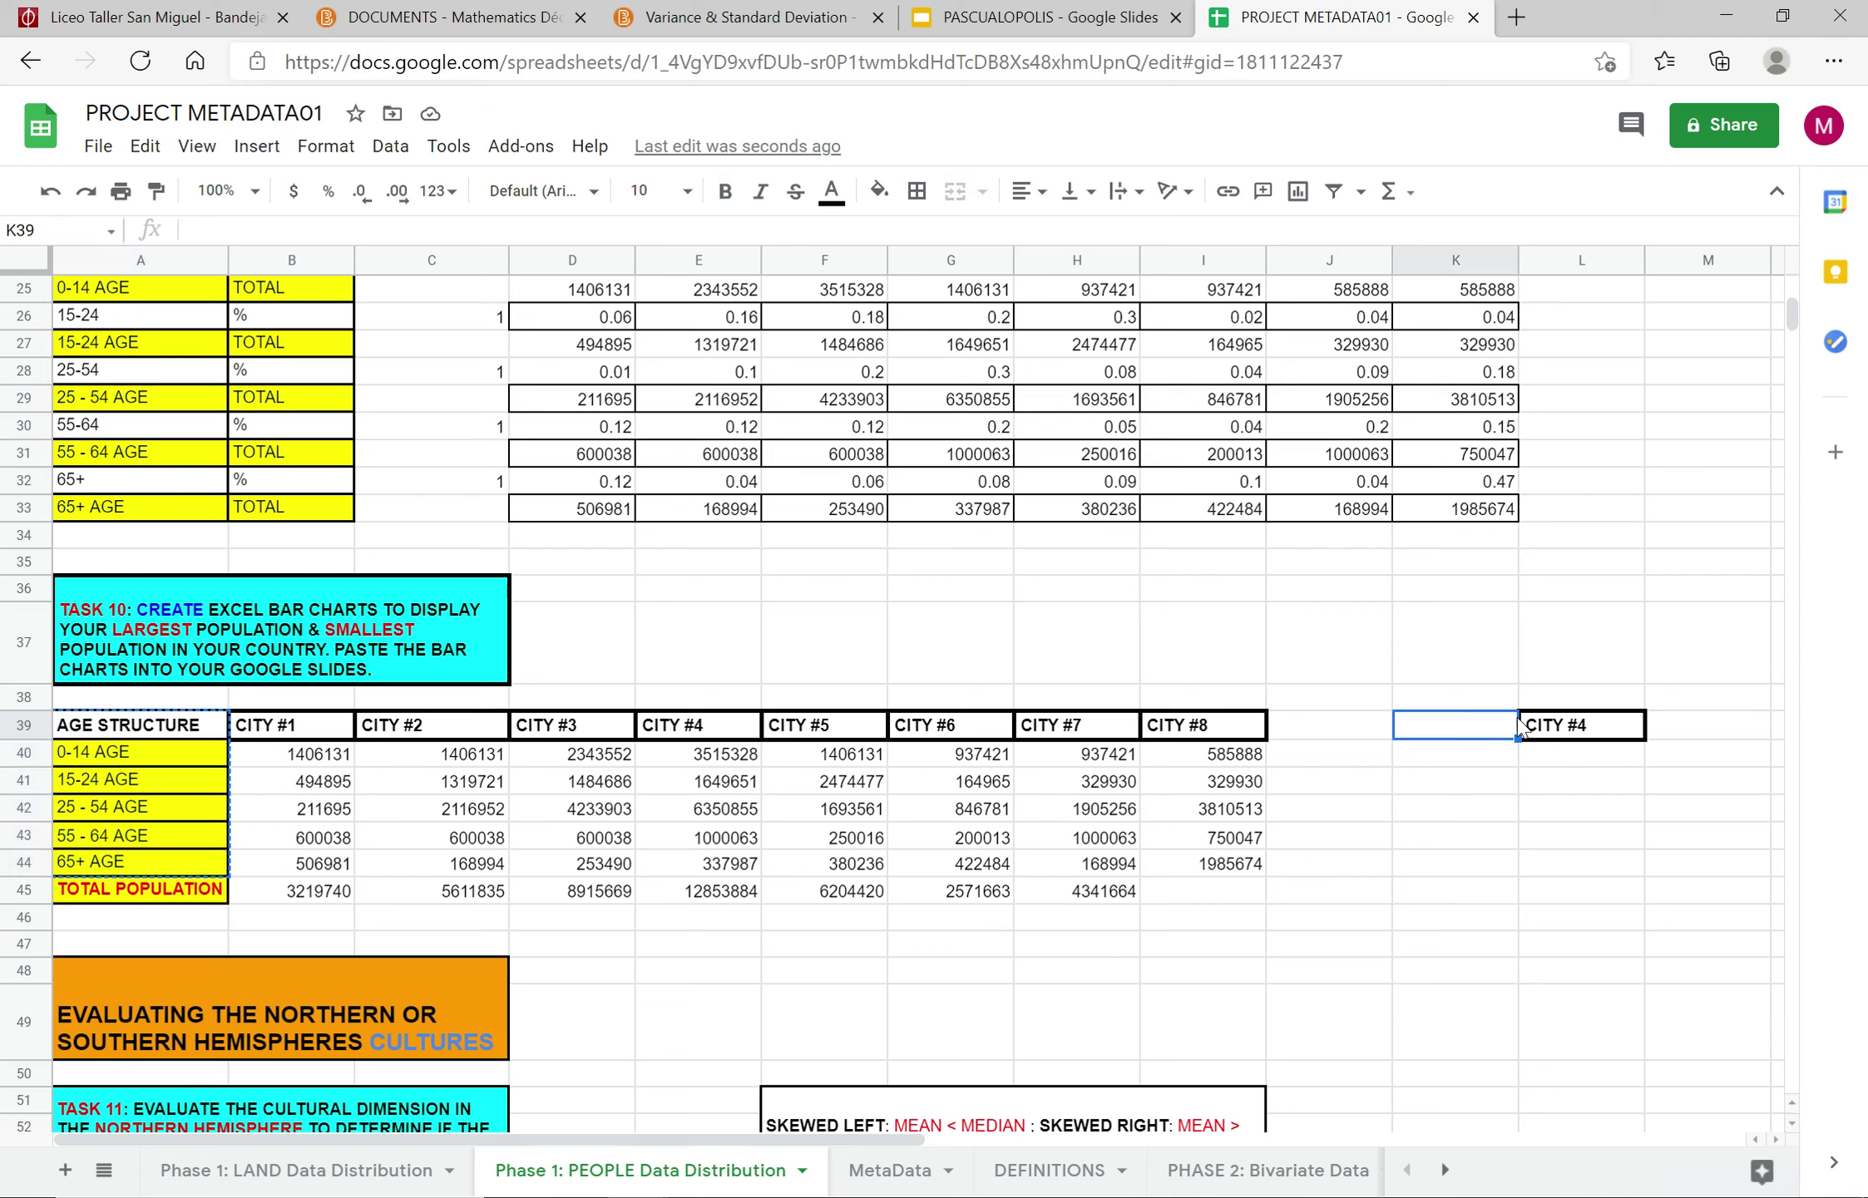
key("ctrl+v")
Step: Copy the CITY #4 population values into L40 of the side table
left_click(1572, 769)
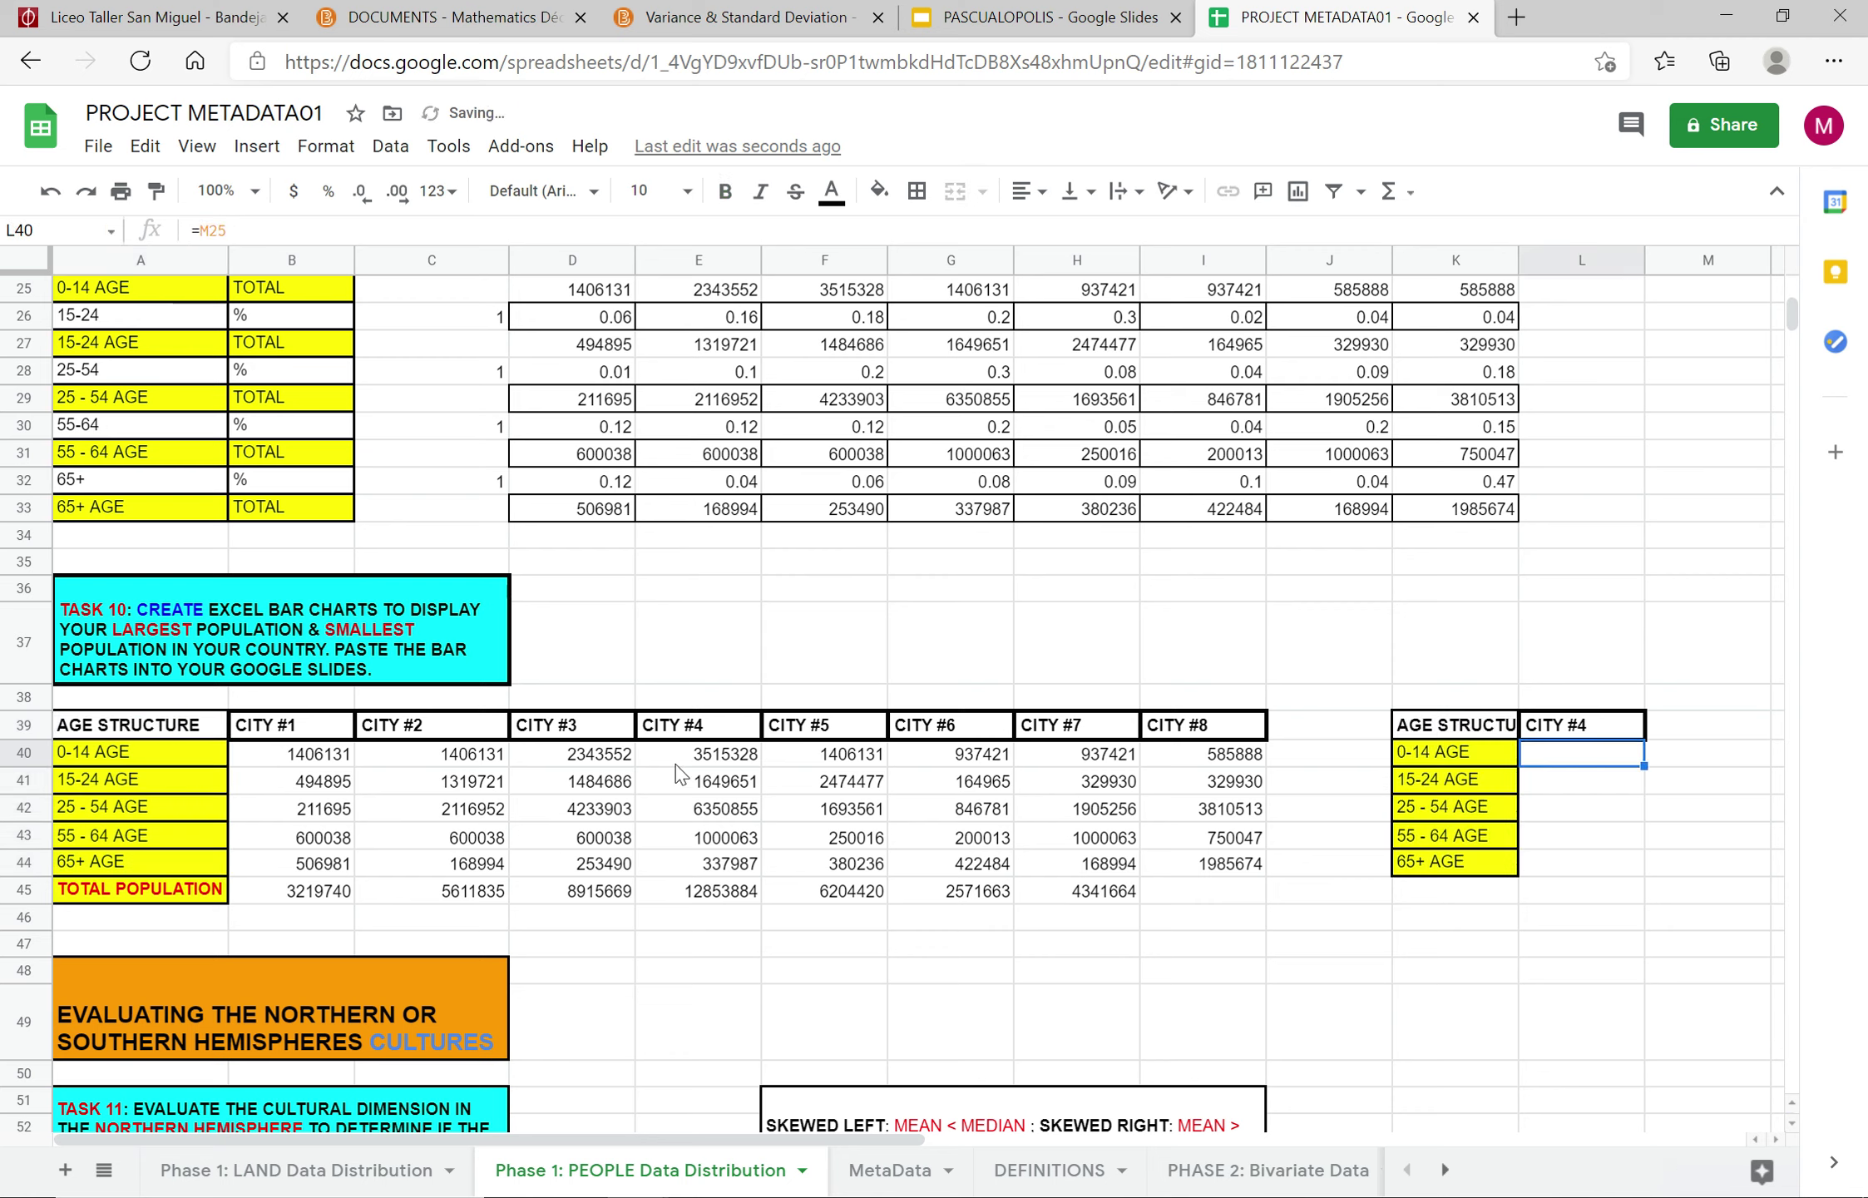
left_click(732, 757)
key("shift+Down")
key("shift+Down")
key("shift+Down")
key("shift+Down")
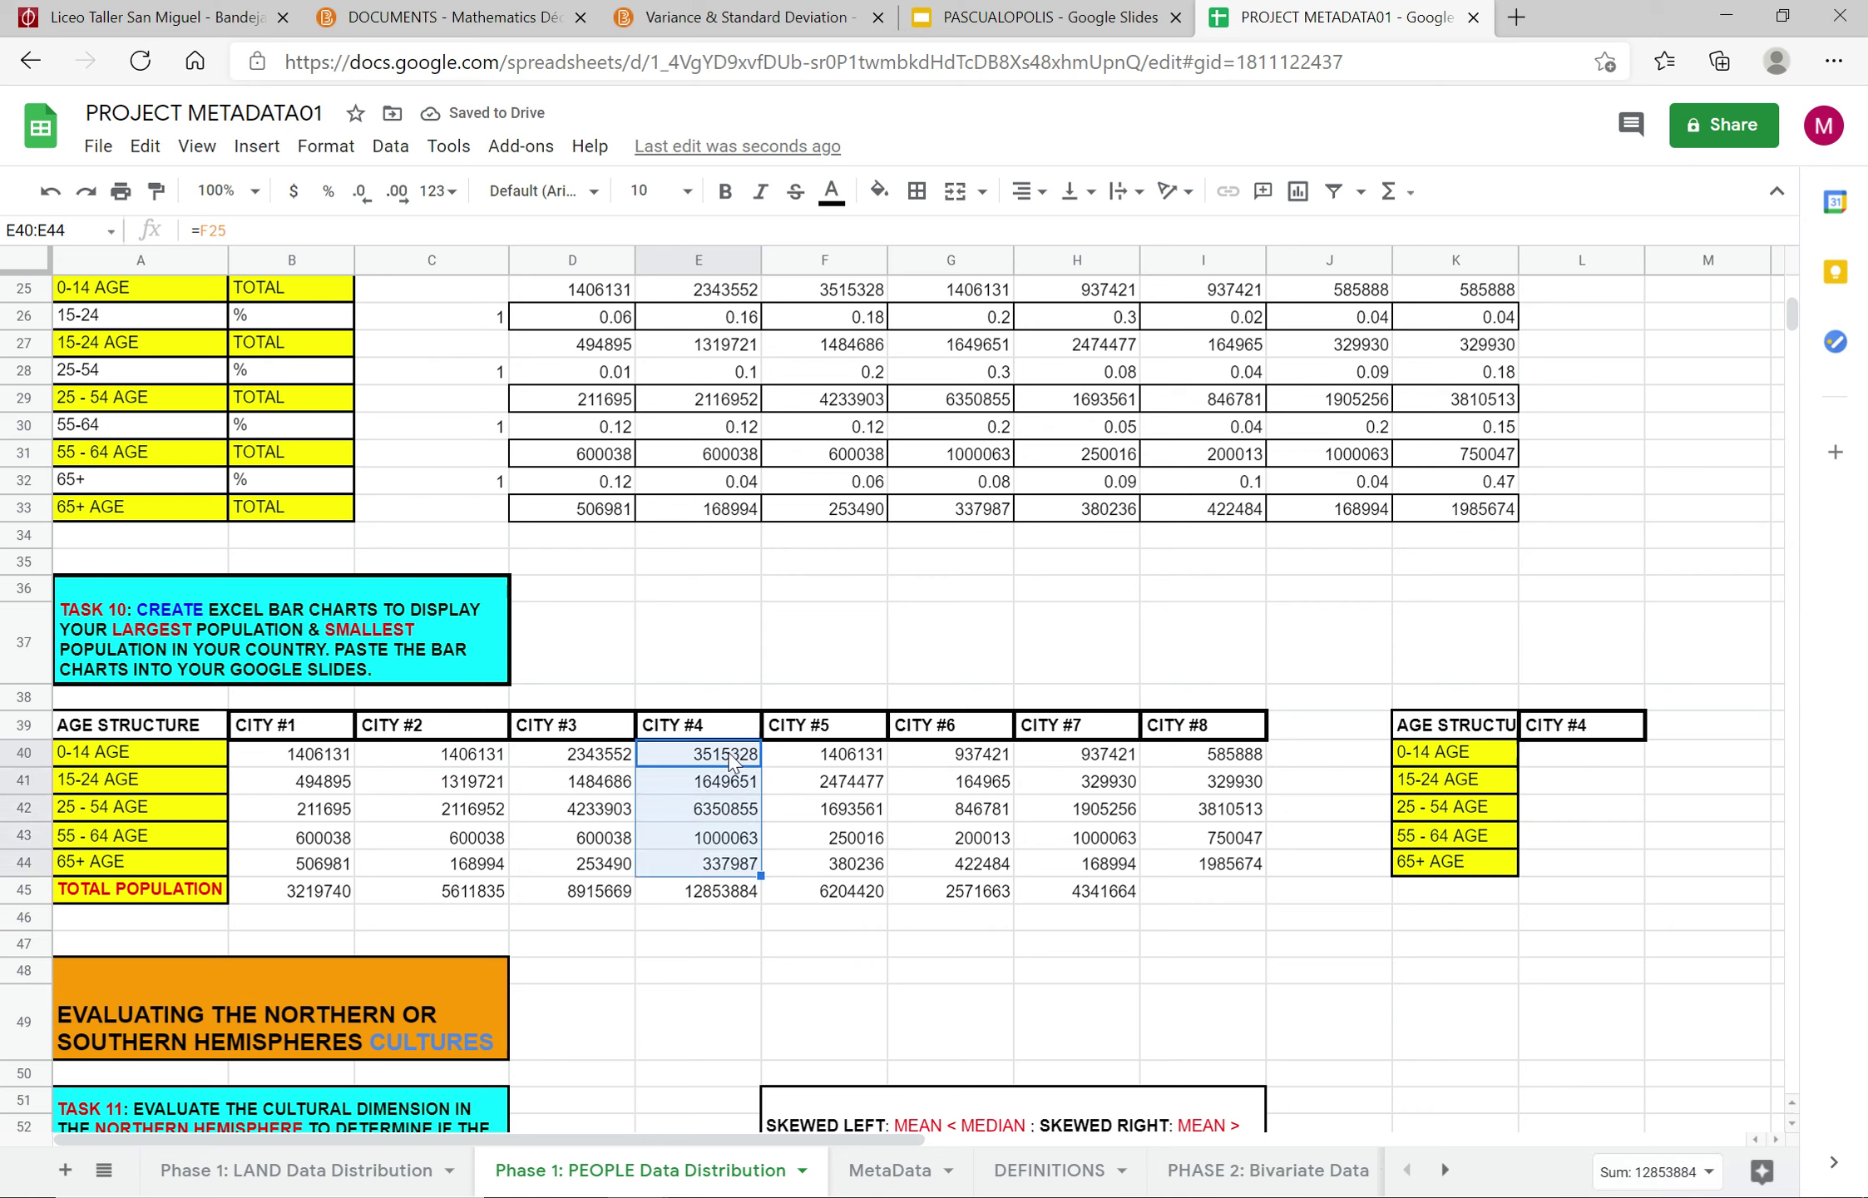
key("ctrl+c")
left_click(1595, 762)
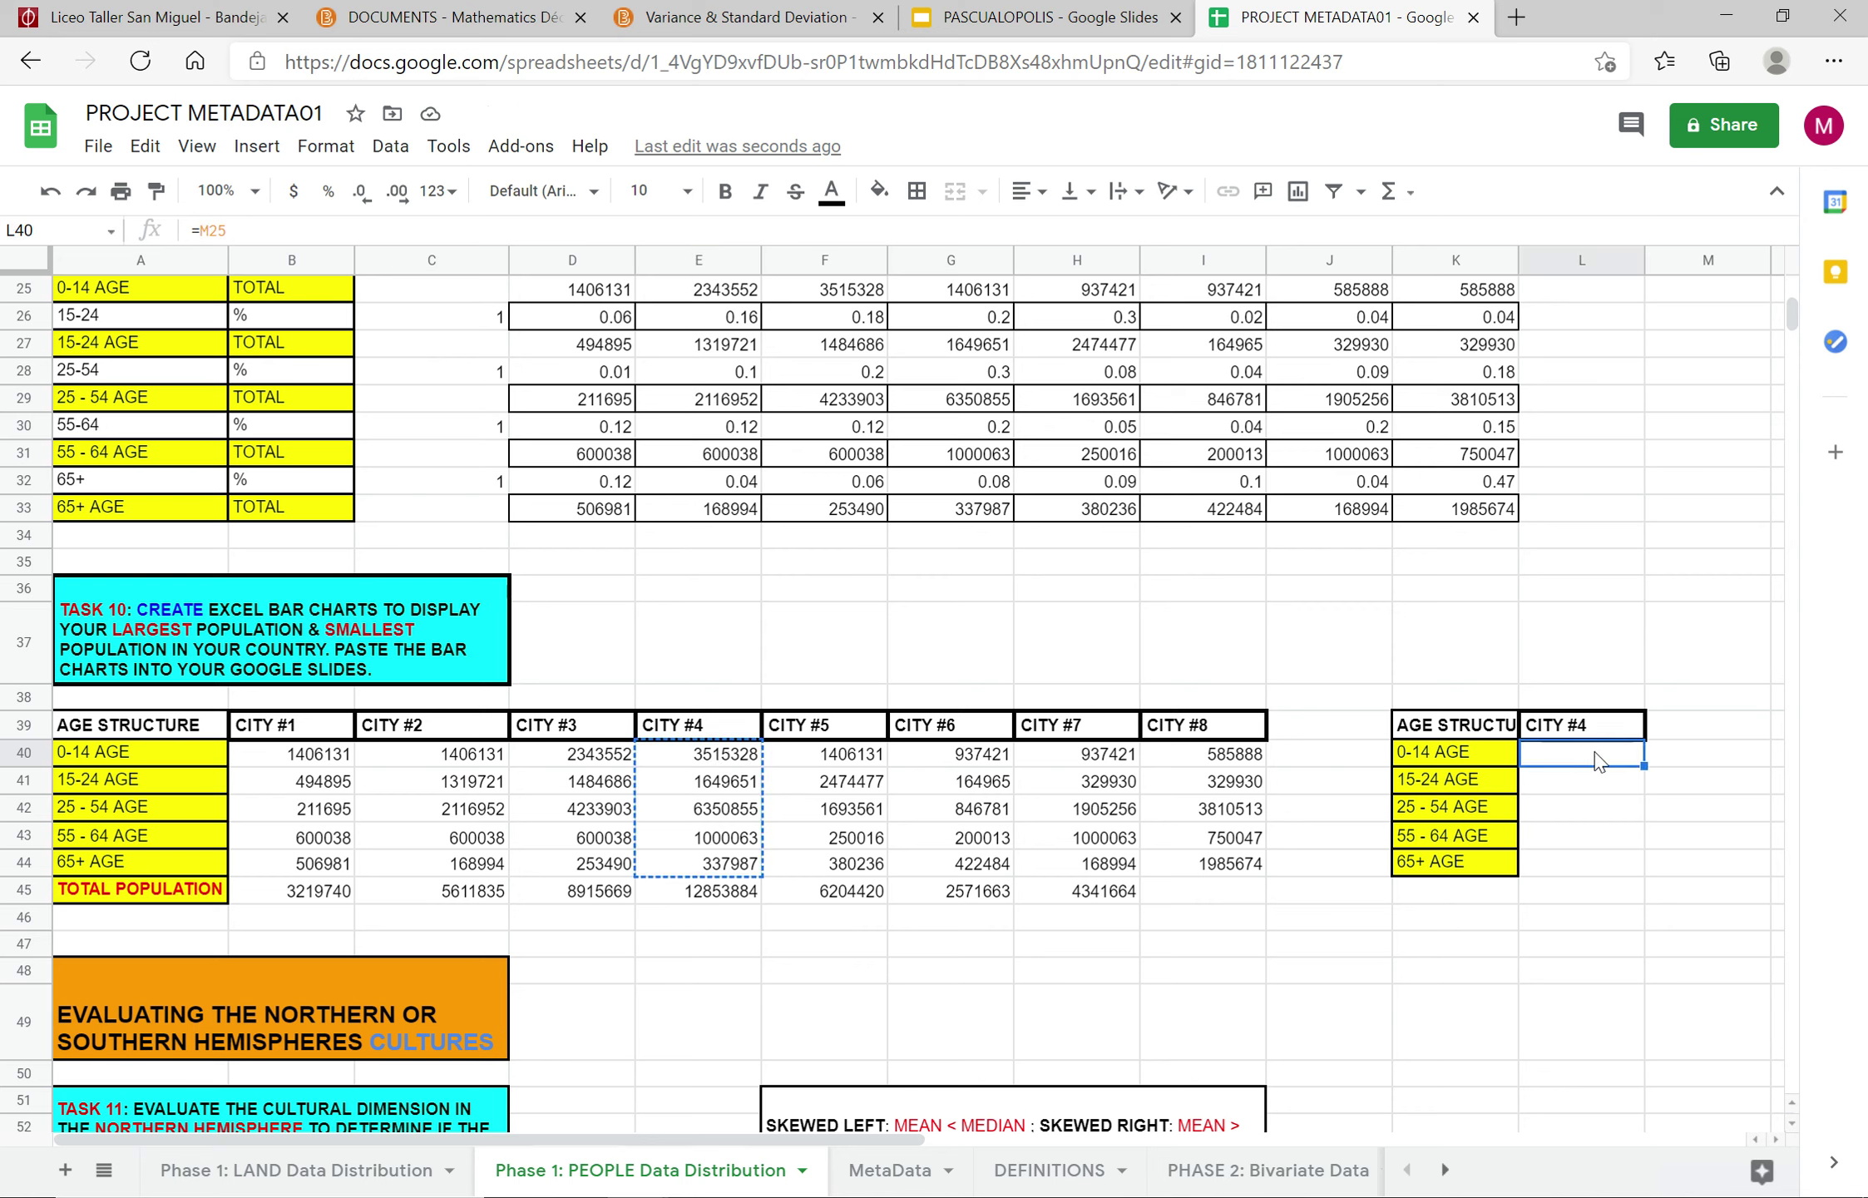
key("ctrl+v")
left_click(1710, 792)
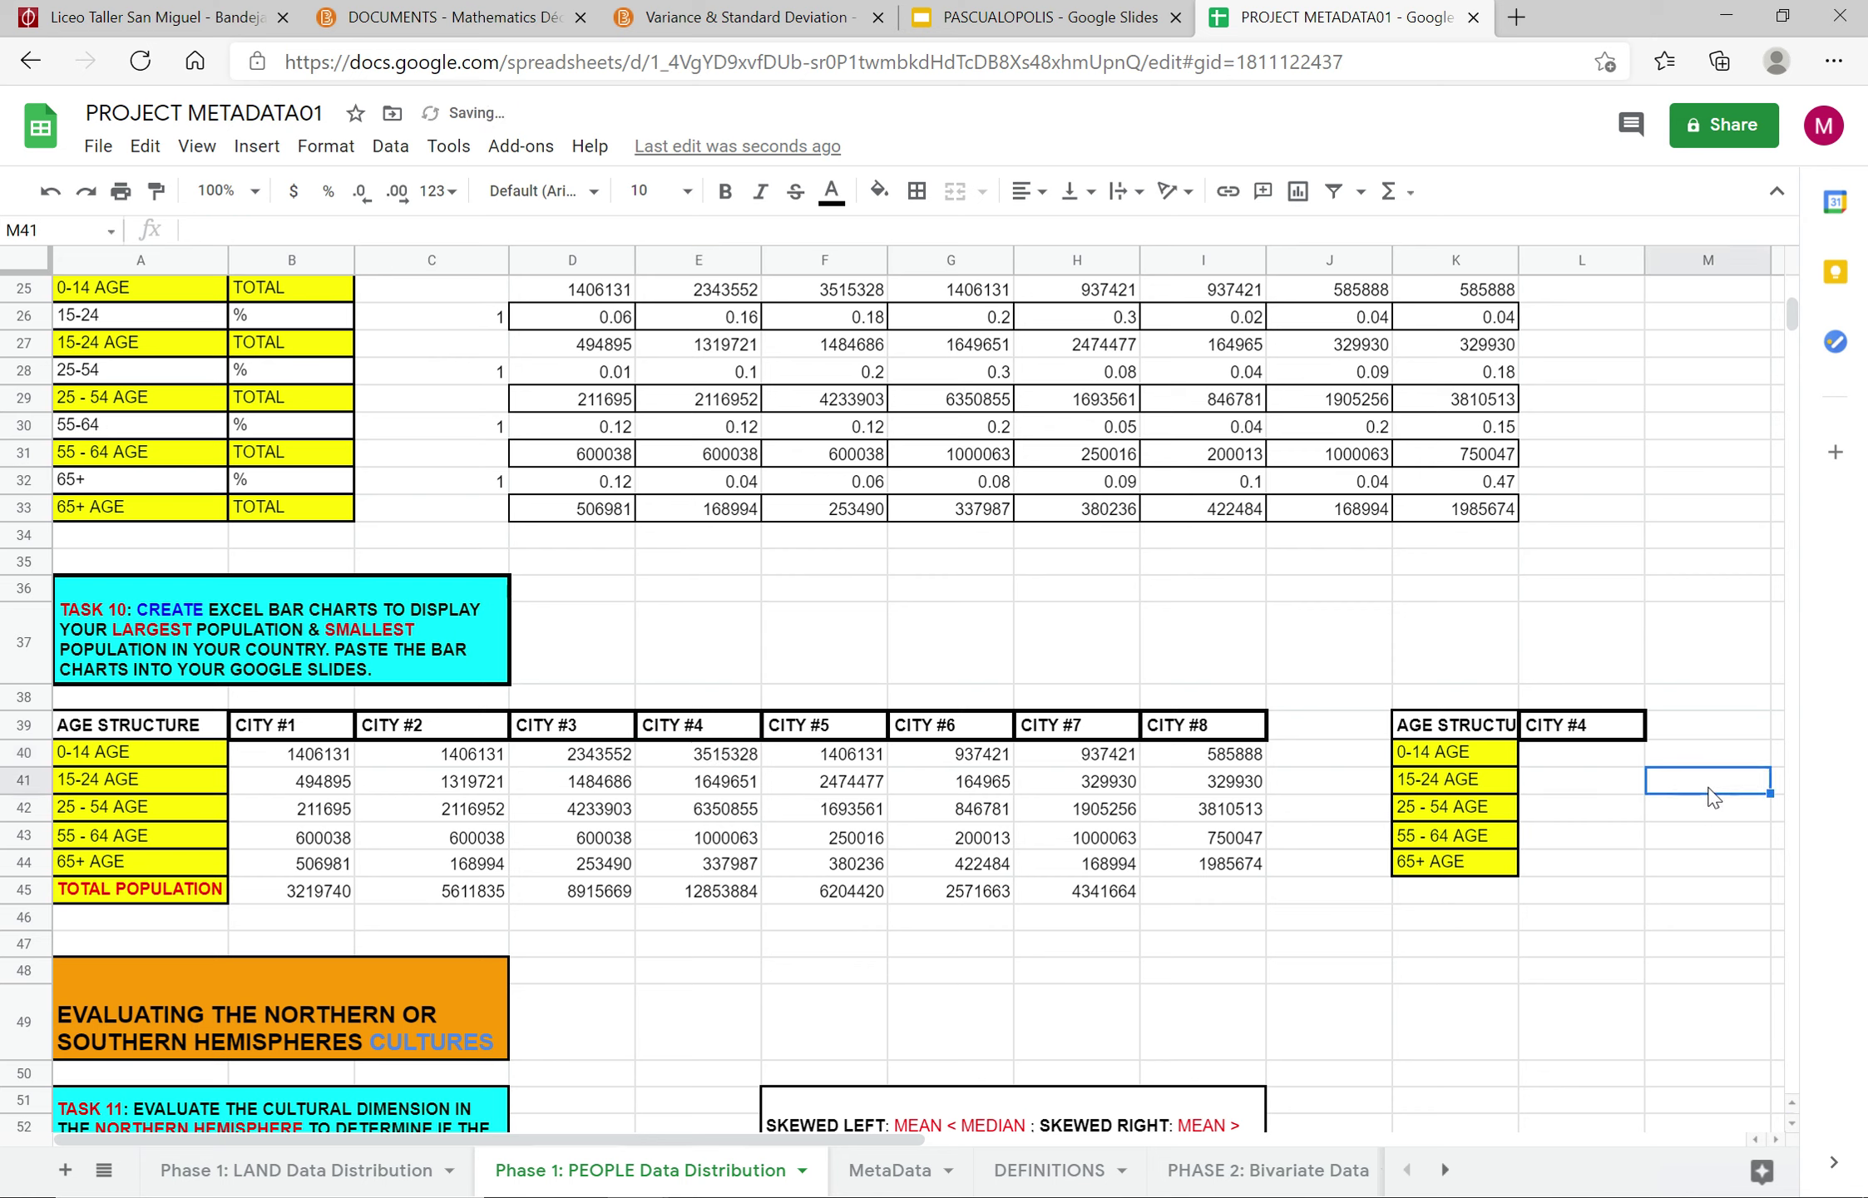
Step: Link L40:L42 to E40, E41 and E42, showing 3515328, 1649651 and 6350855
left_click(1580, 763)
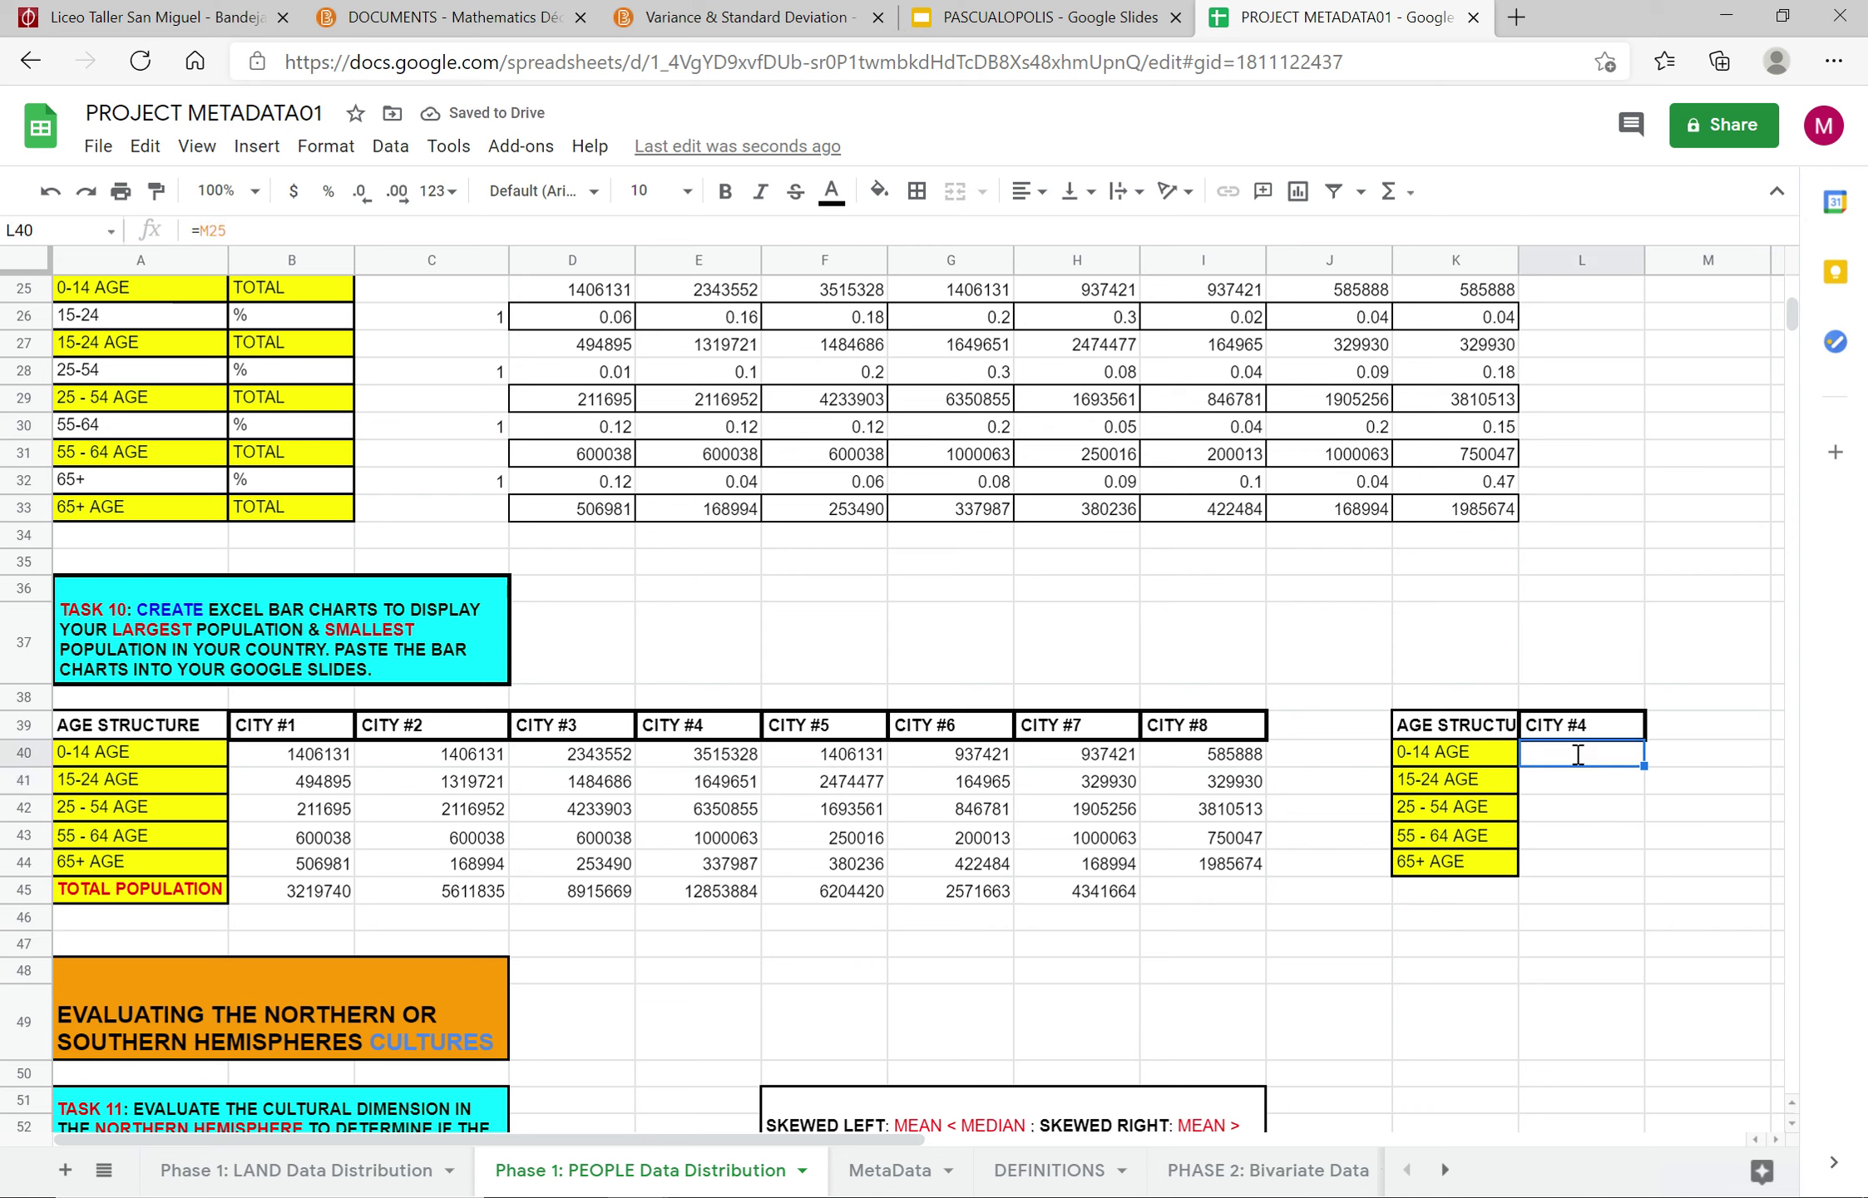
type("=")
left_click(705, 758)
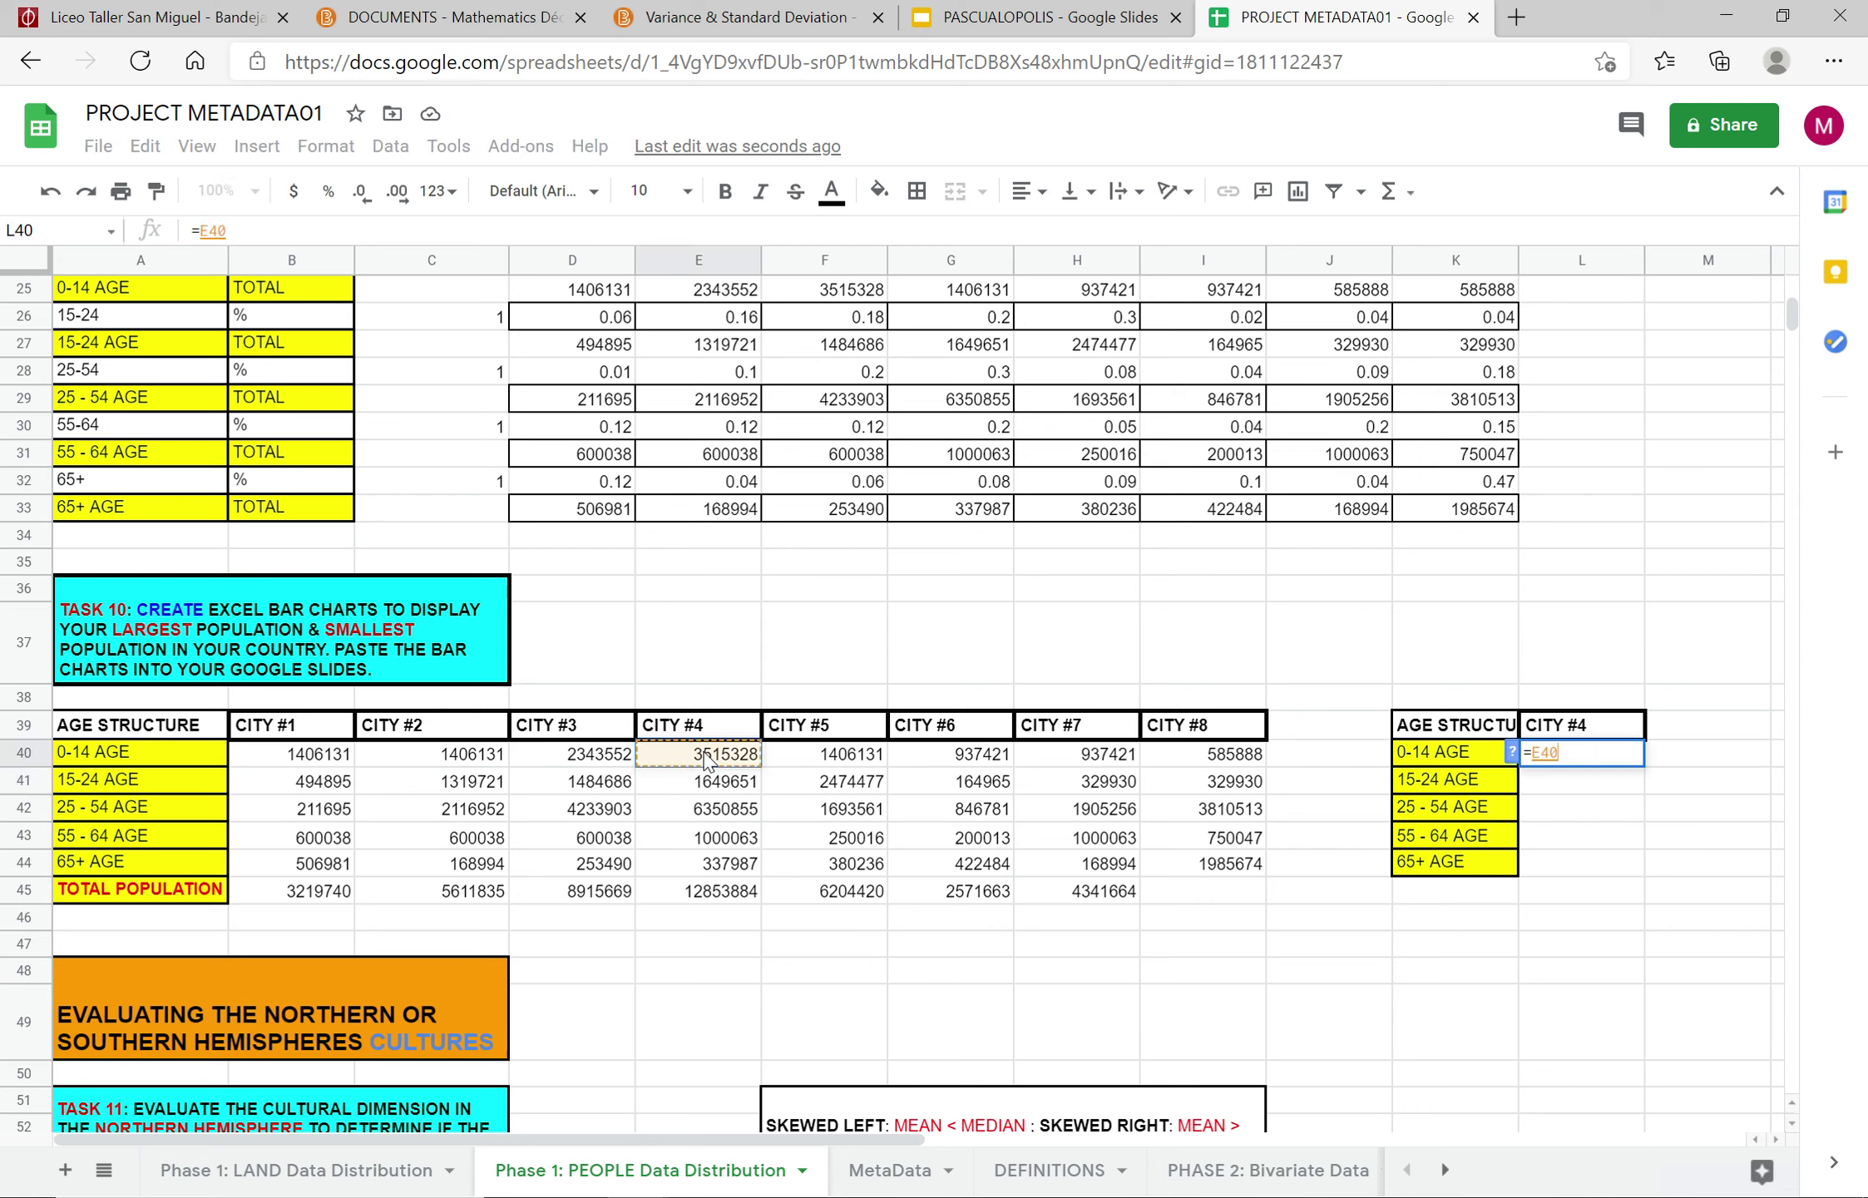
key("Return")
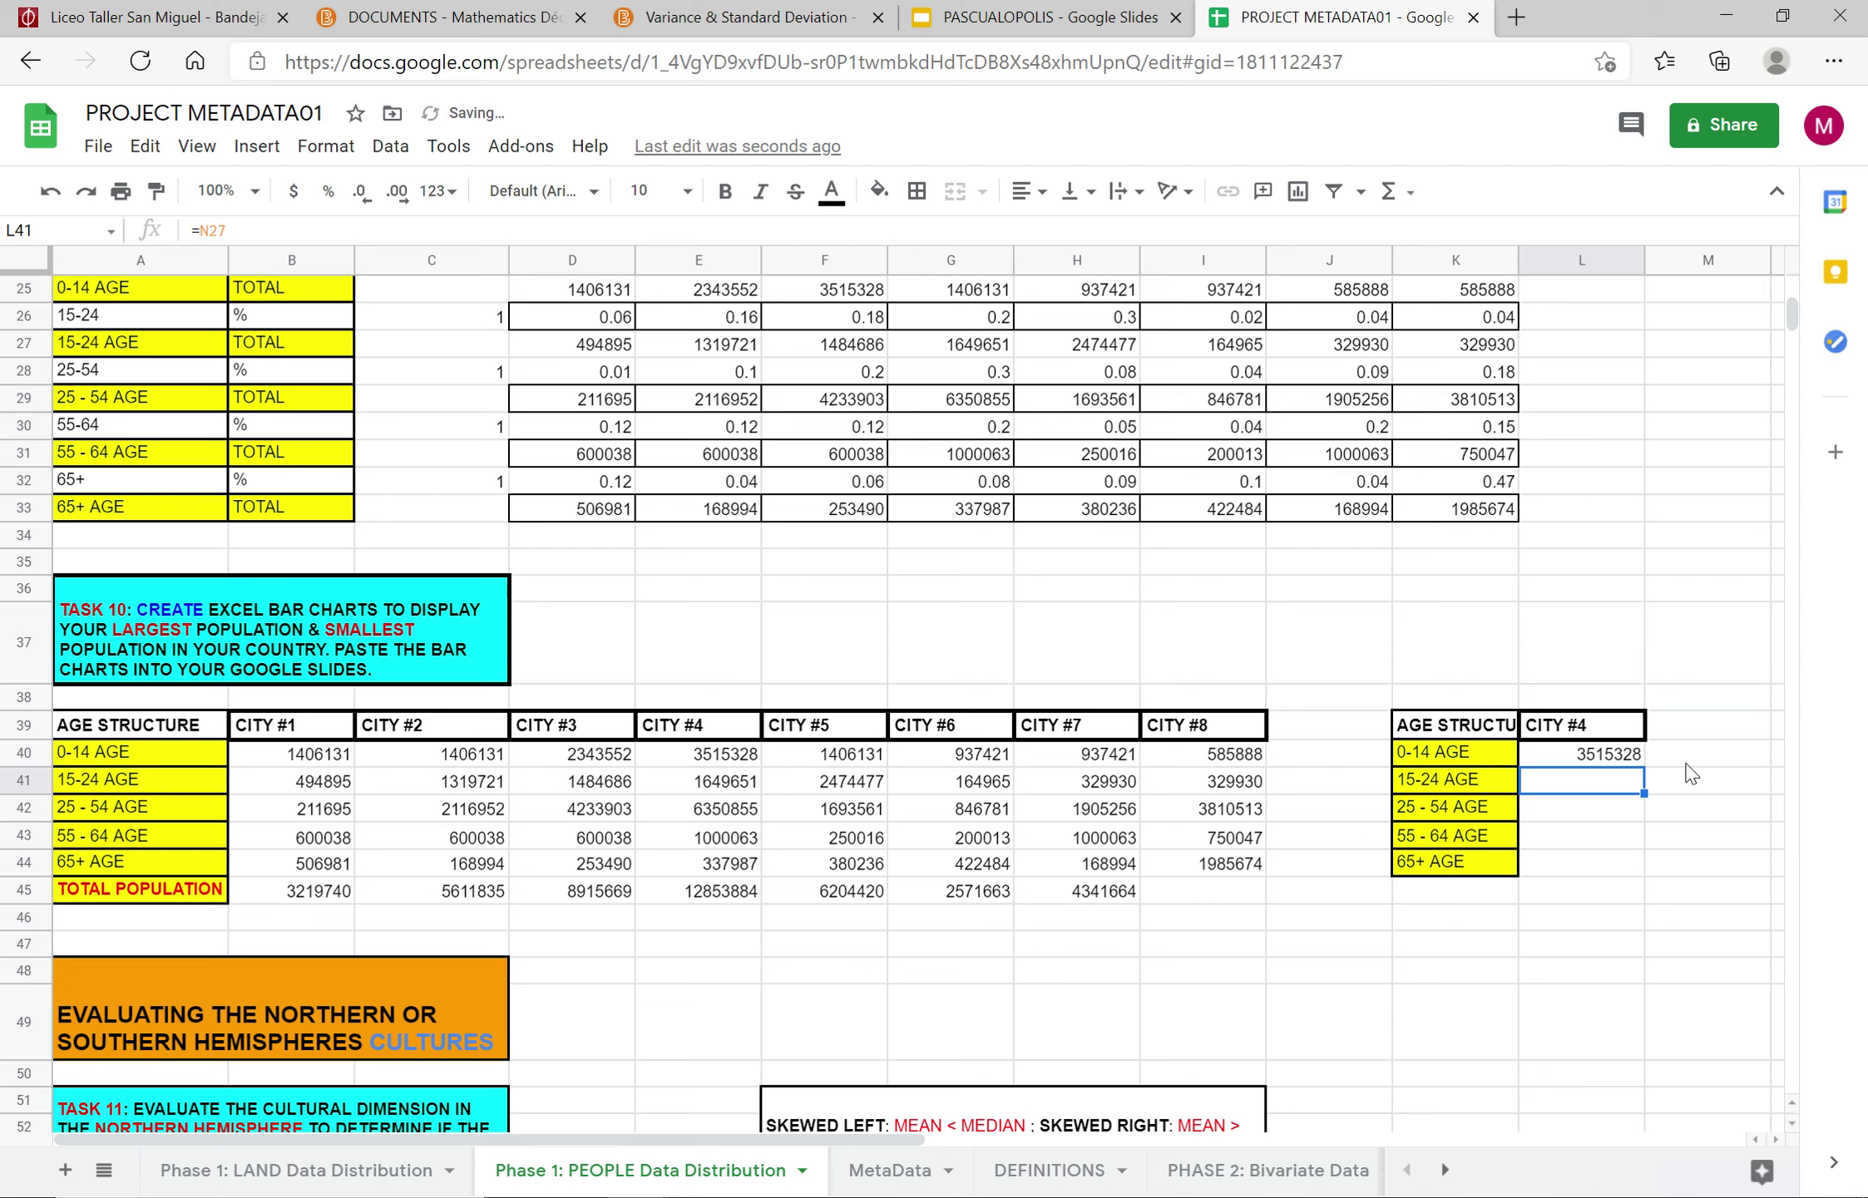
type("=")
left_click(730, 784)
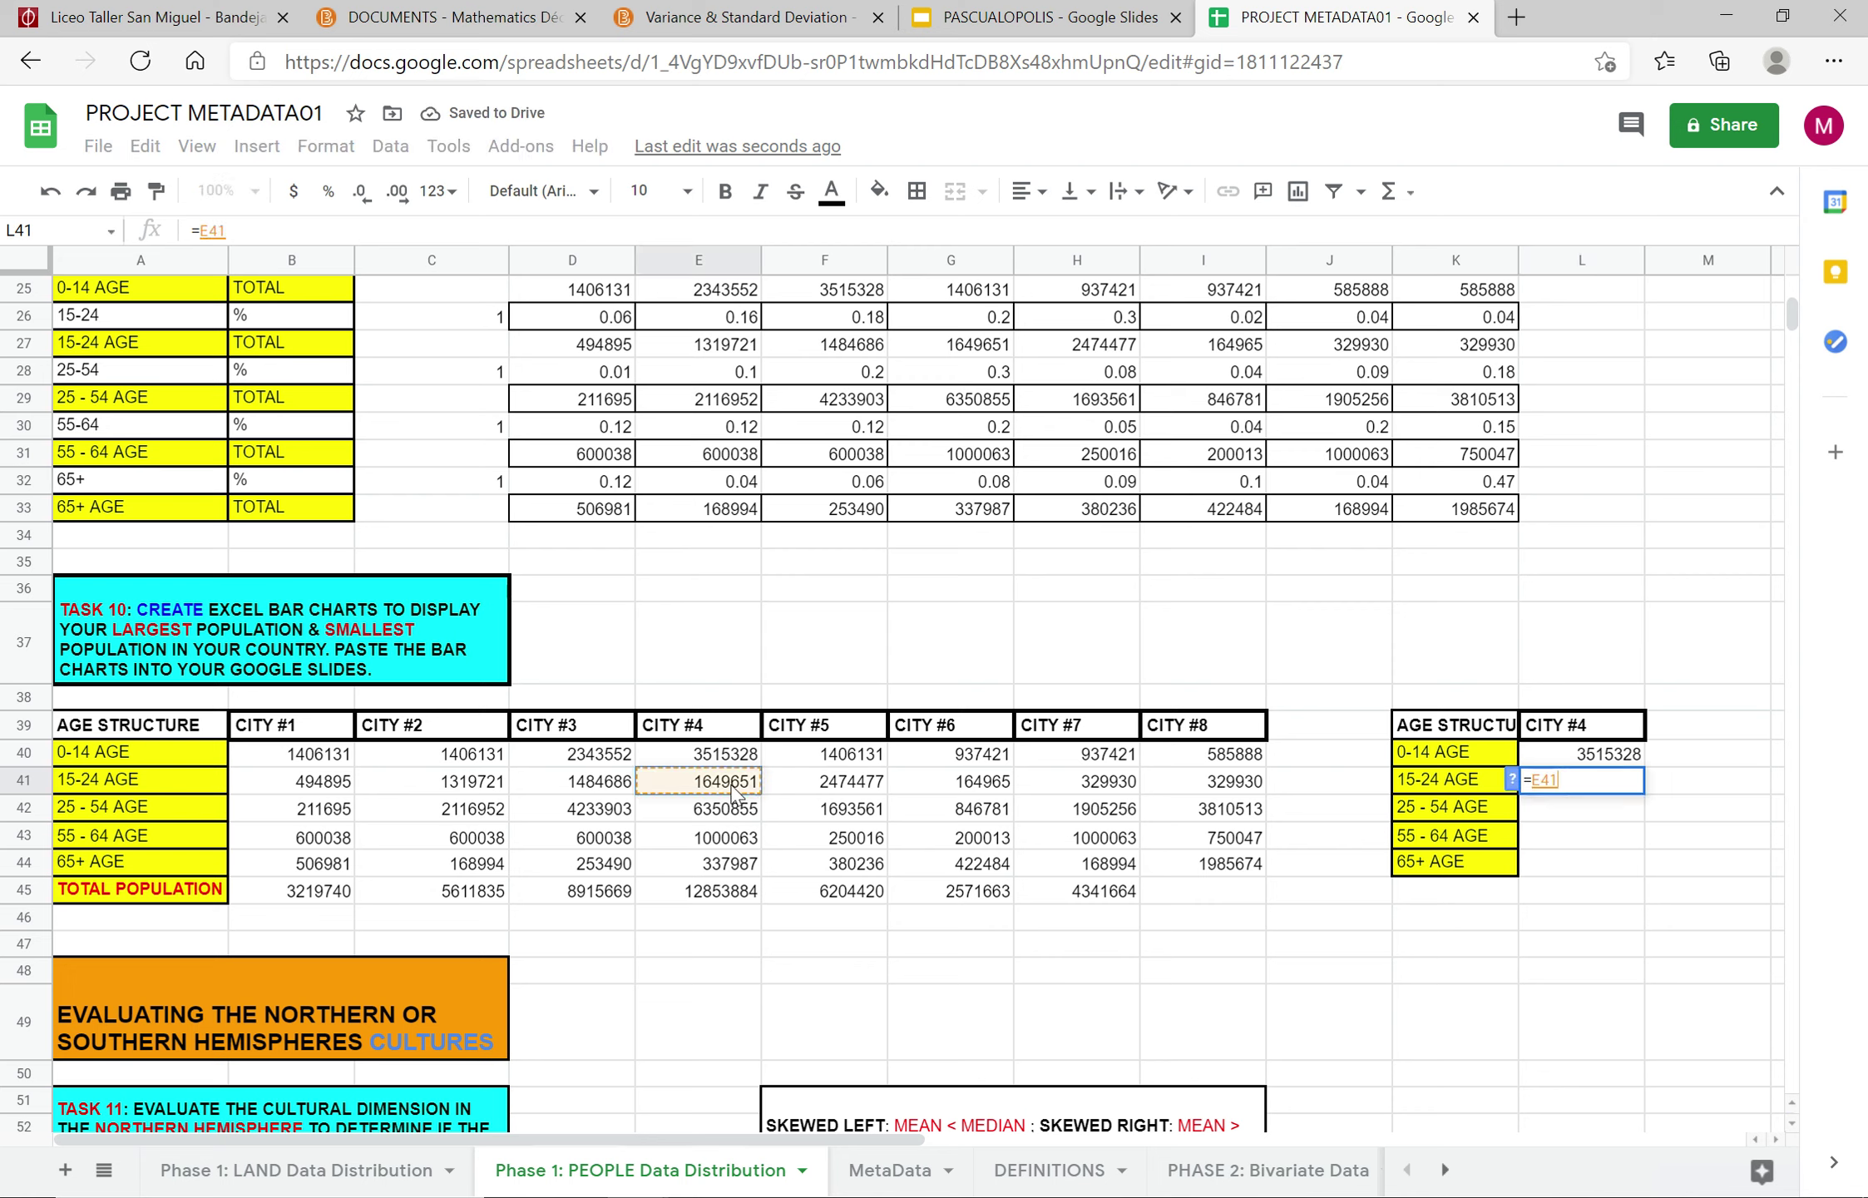
key("Return")
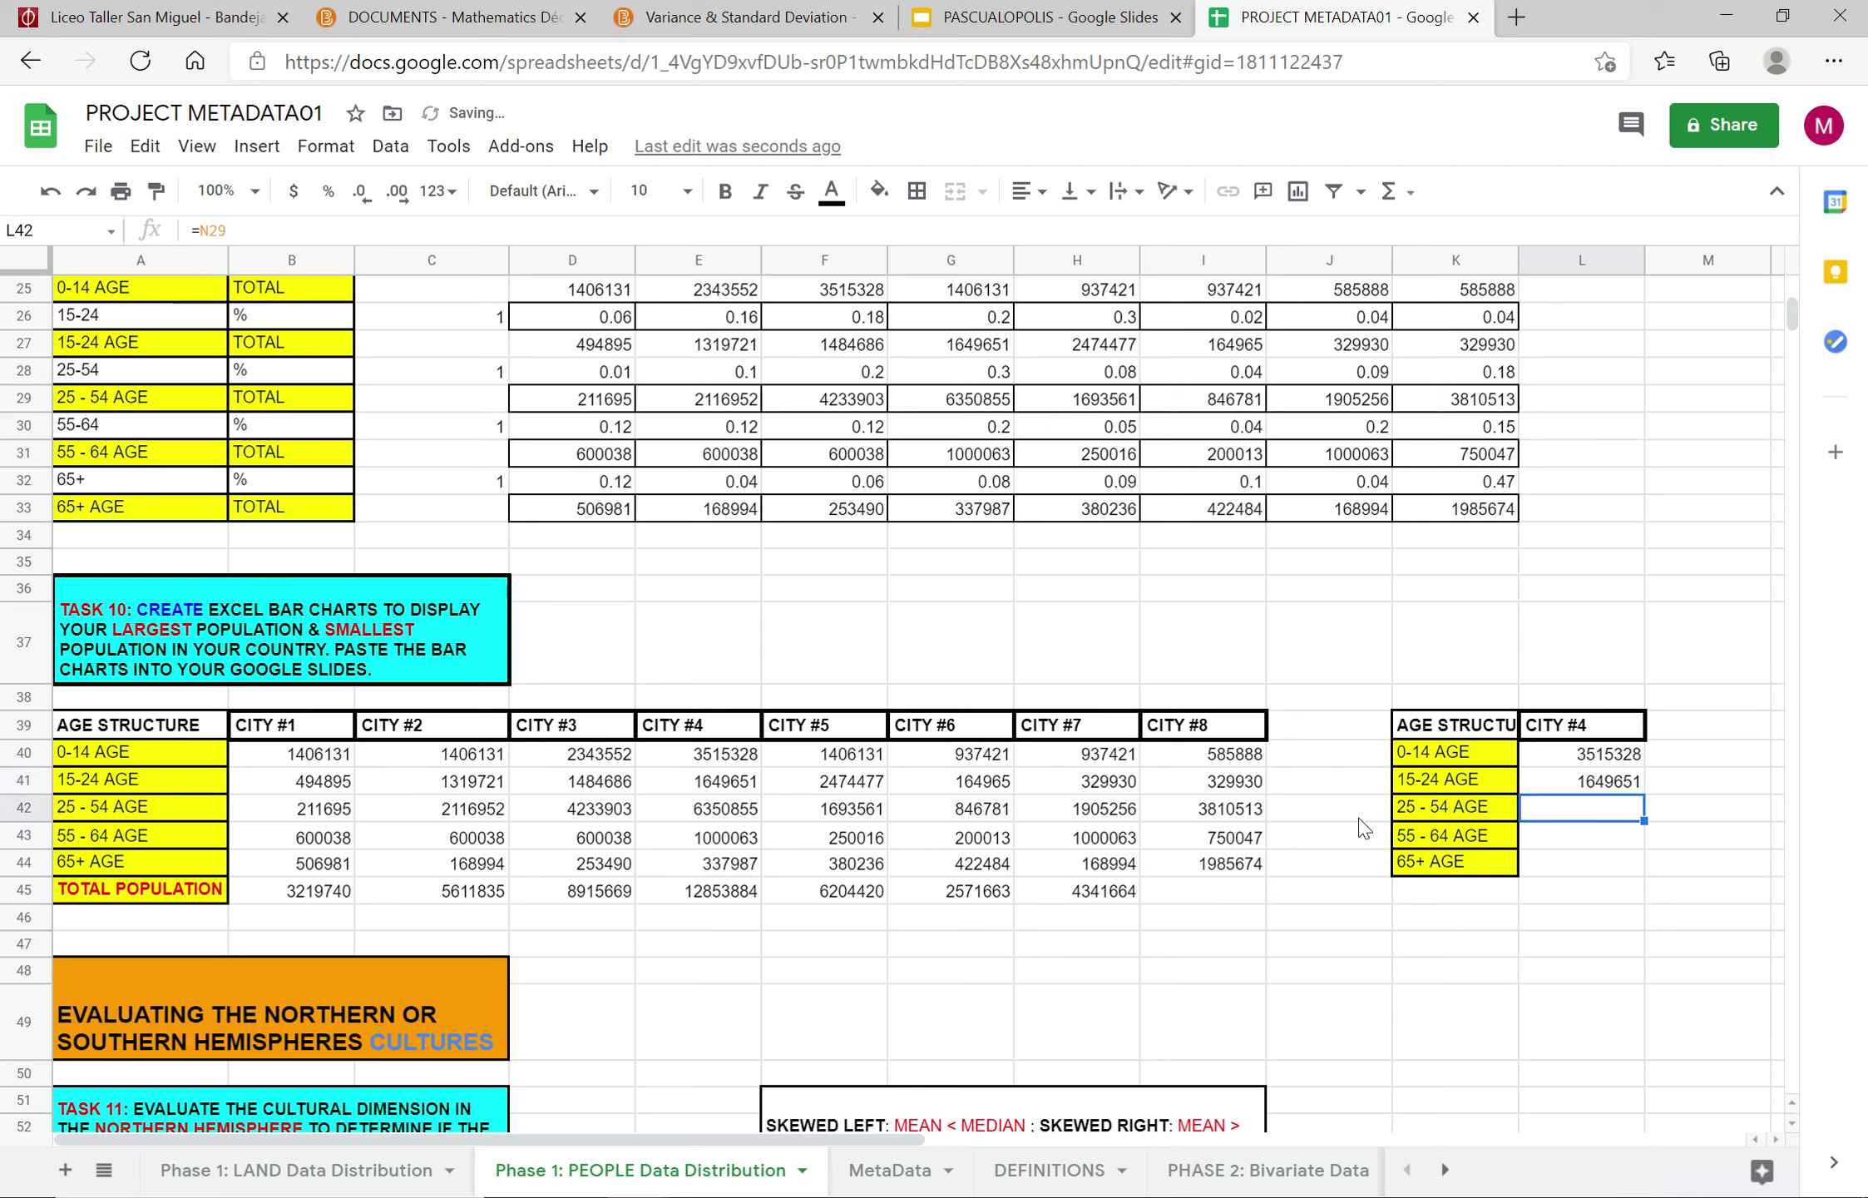
type("=")
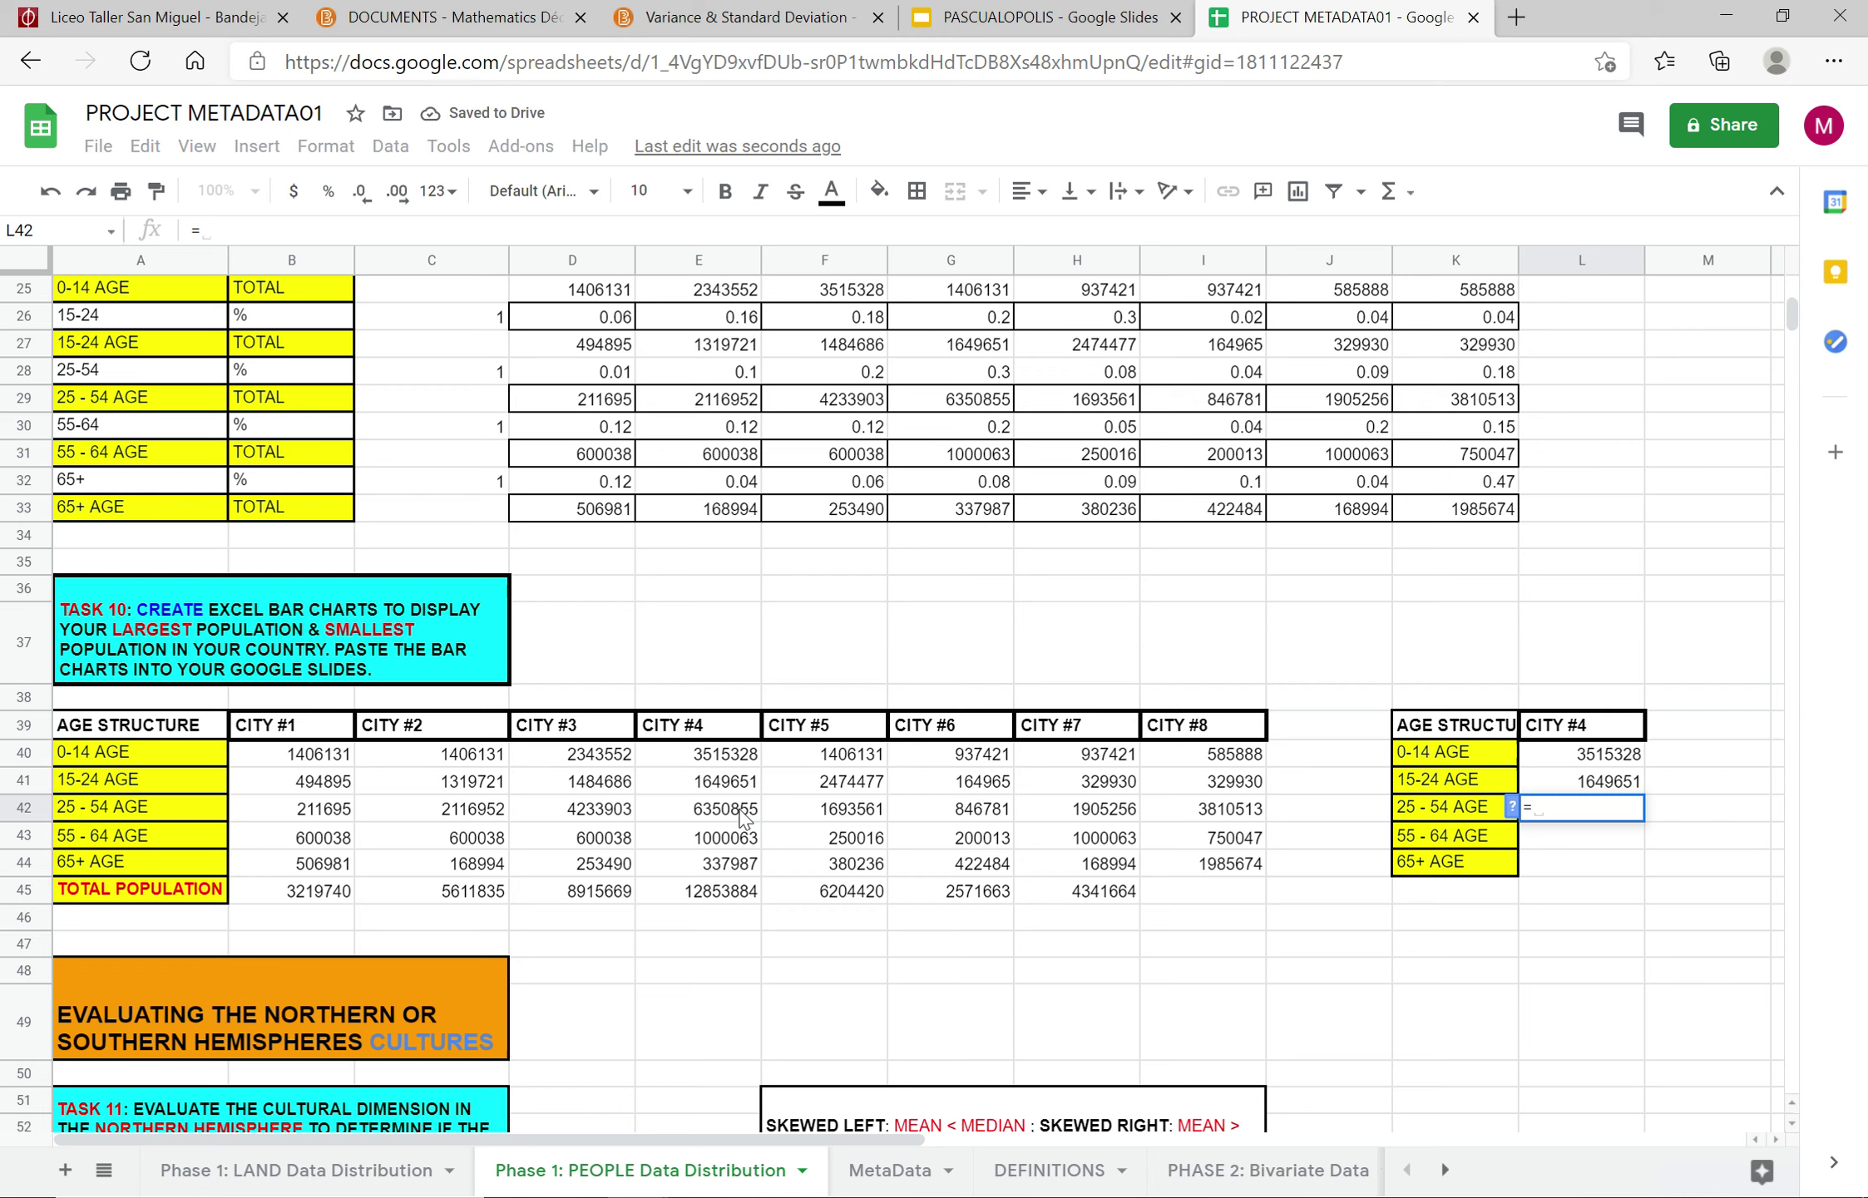
left_click(744, 818)
key("Return")
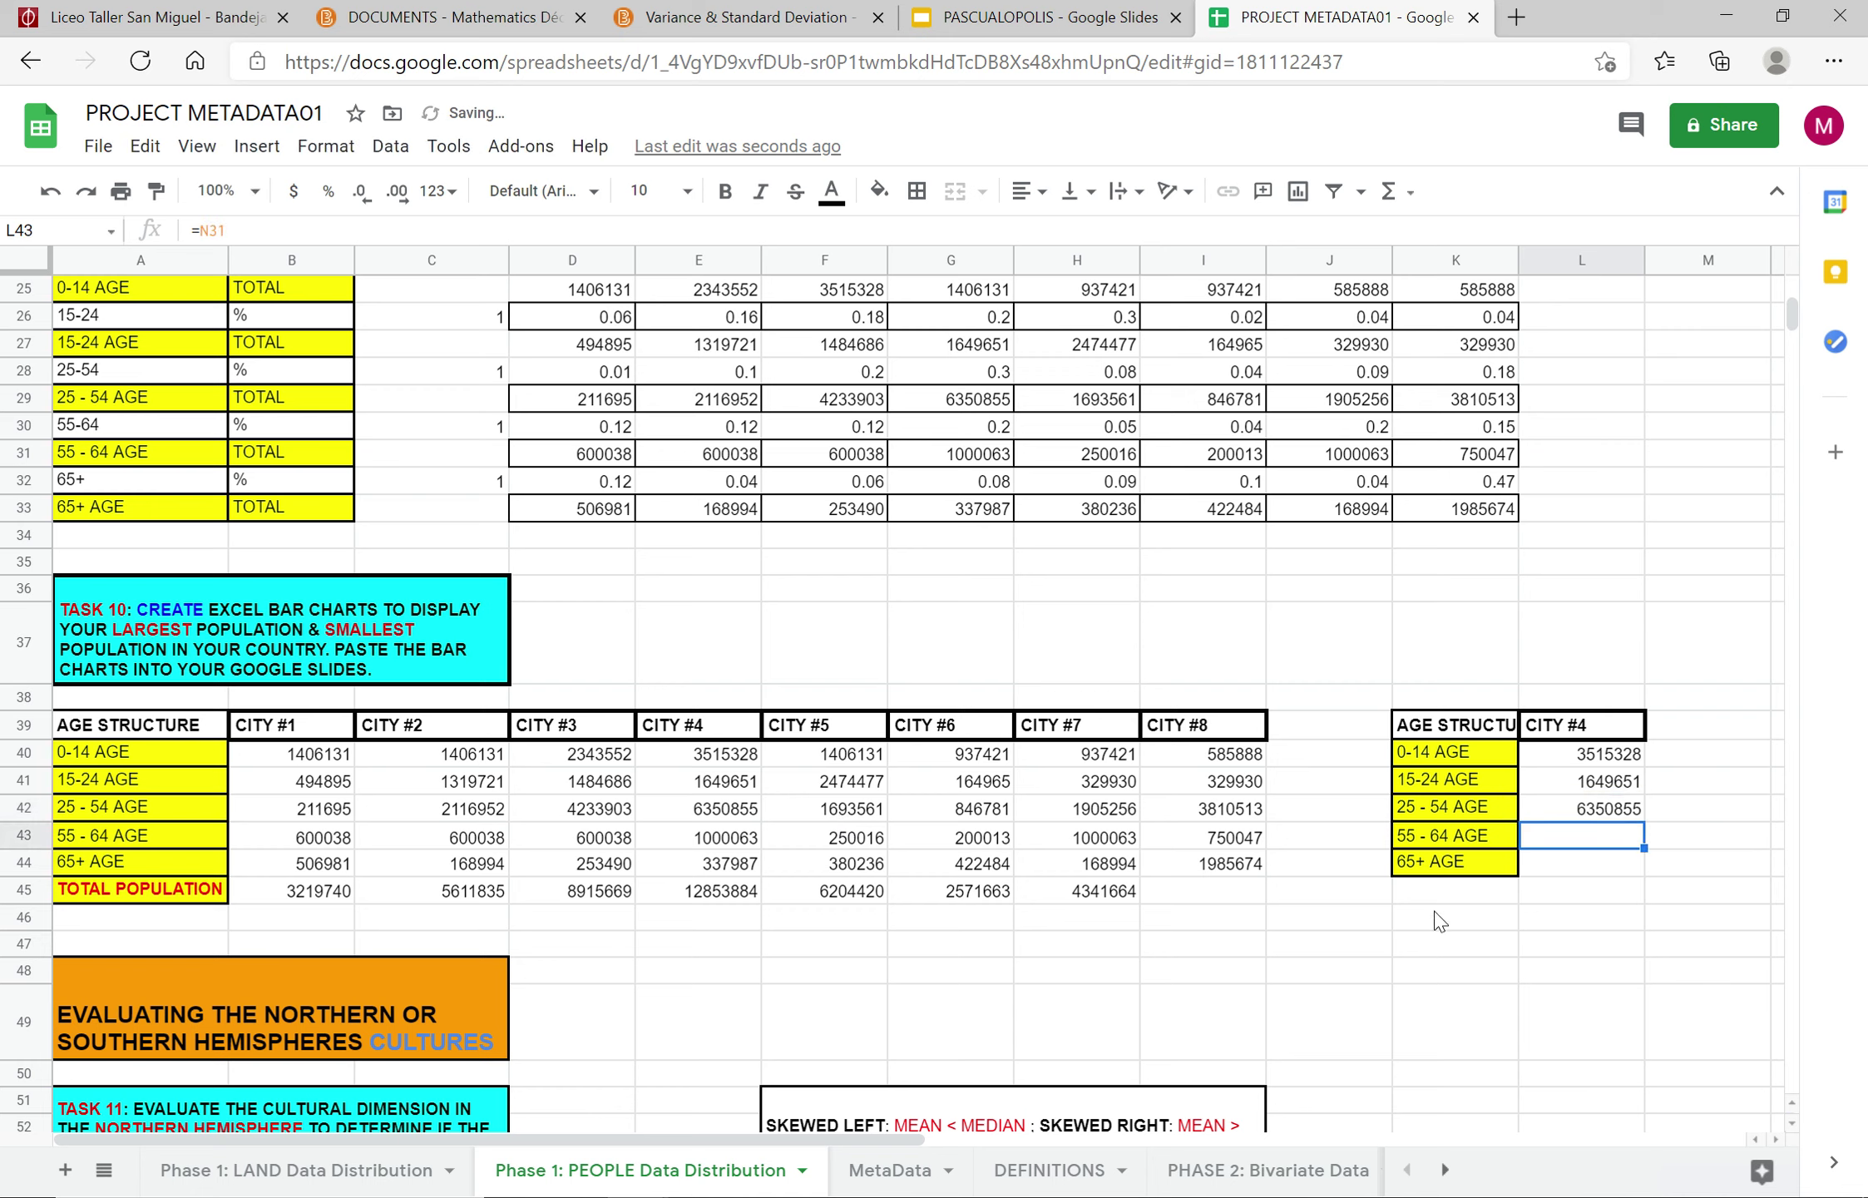
Step: Fill the formula down to L44 and select the finished K39:L44 side table
left_click(1590, 815)
left_click_drag(1645, 835, 1622, 920)
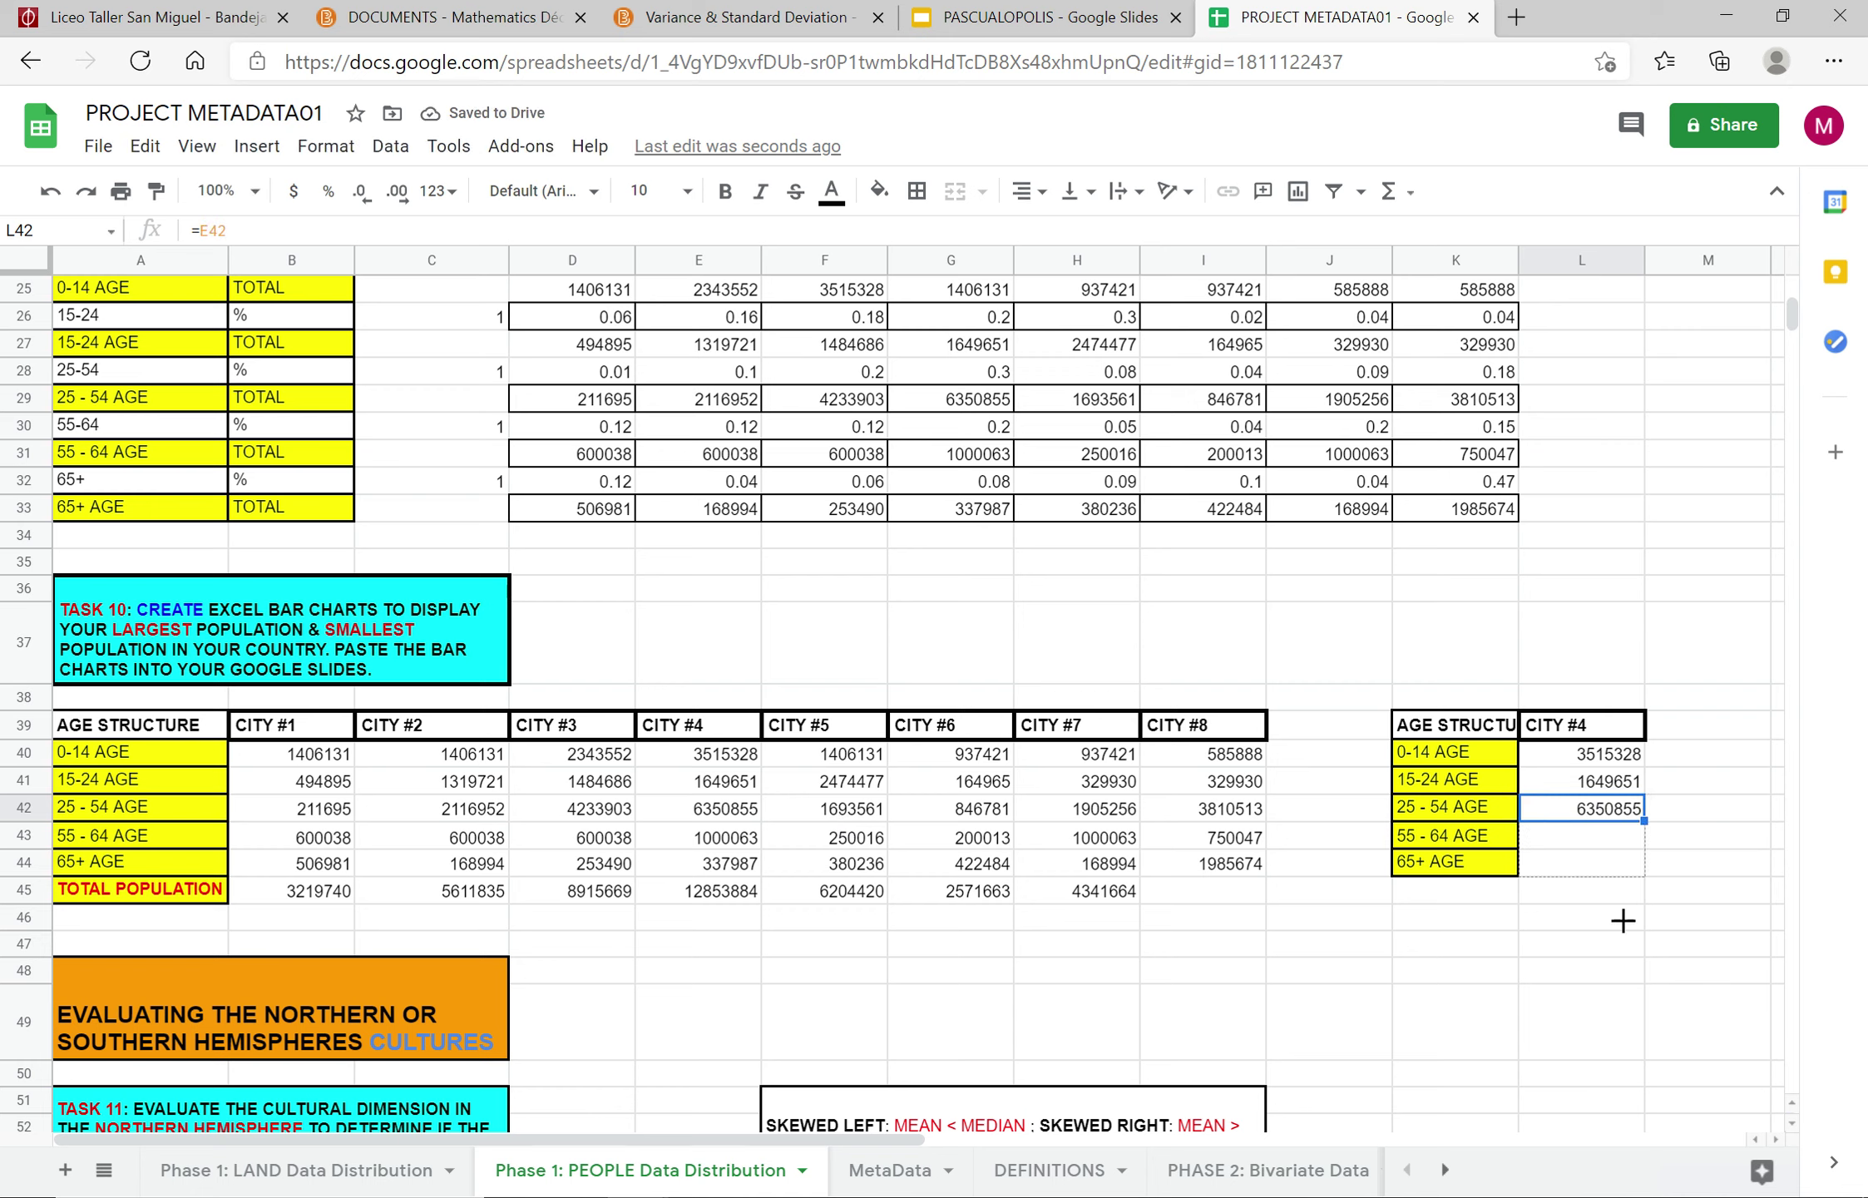
left_click_drag(1393, 974, 1393, 975)
left_click(1384, 897)
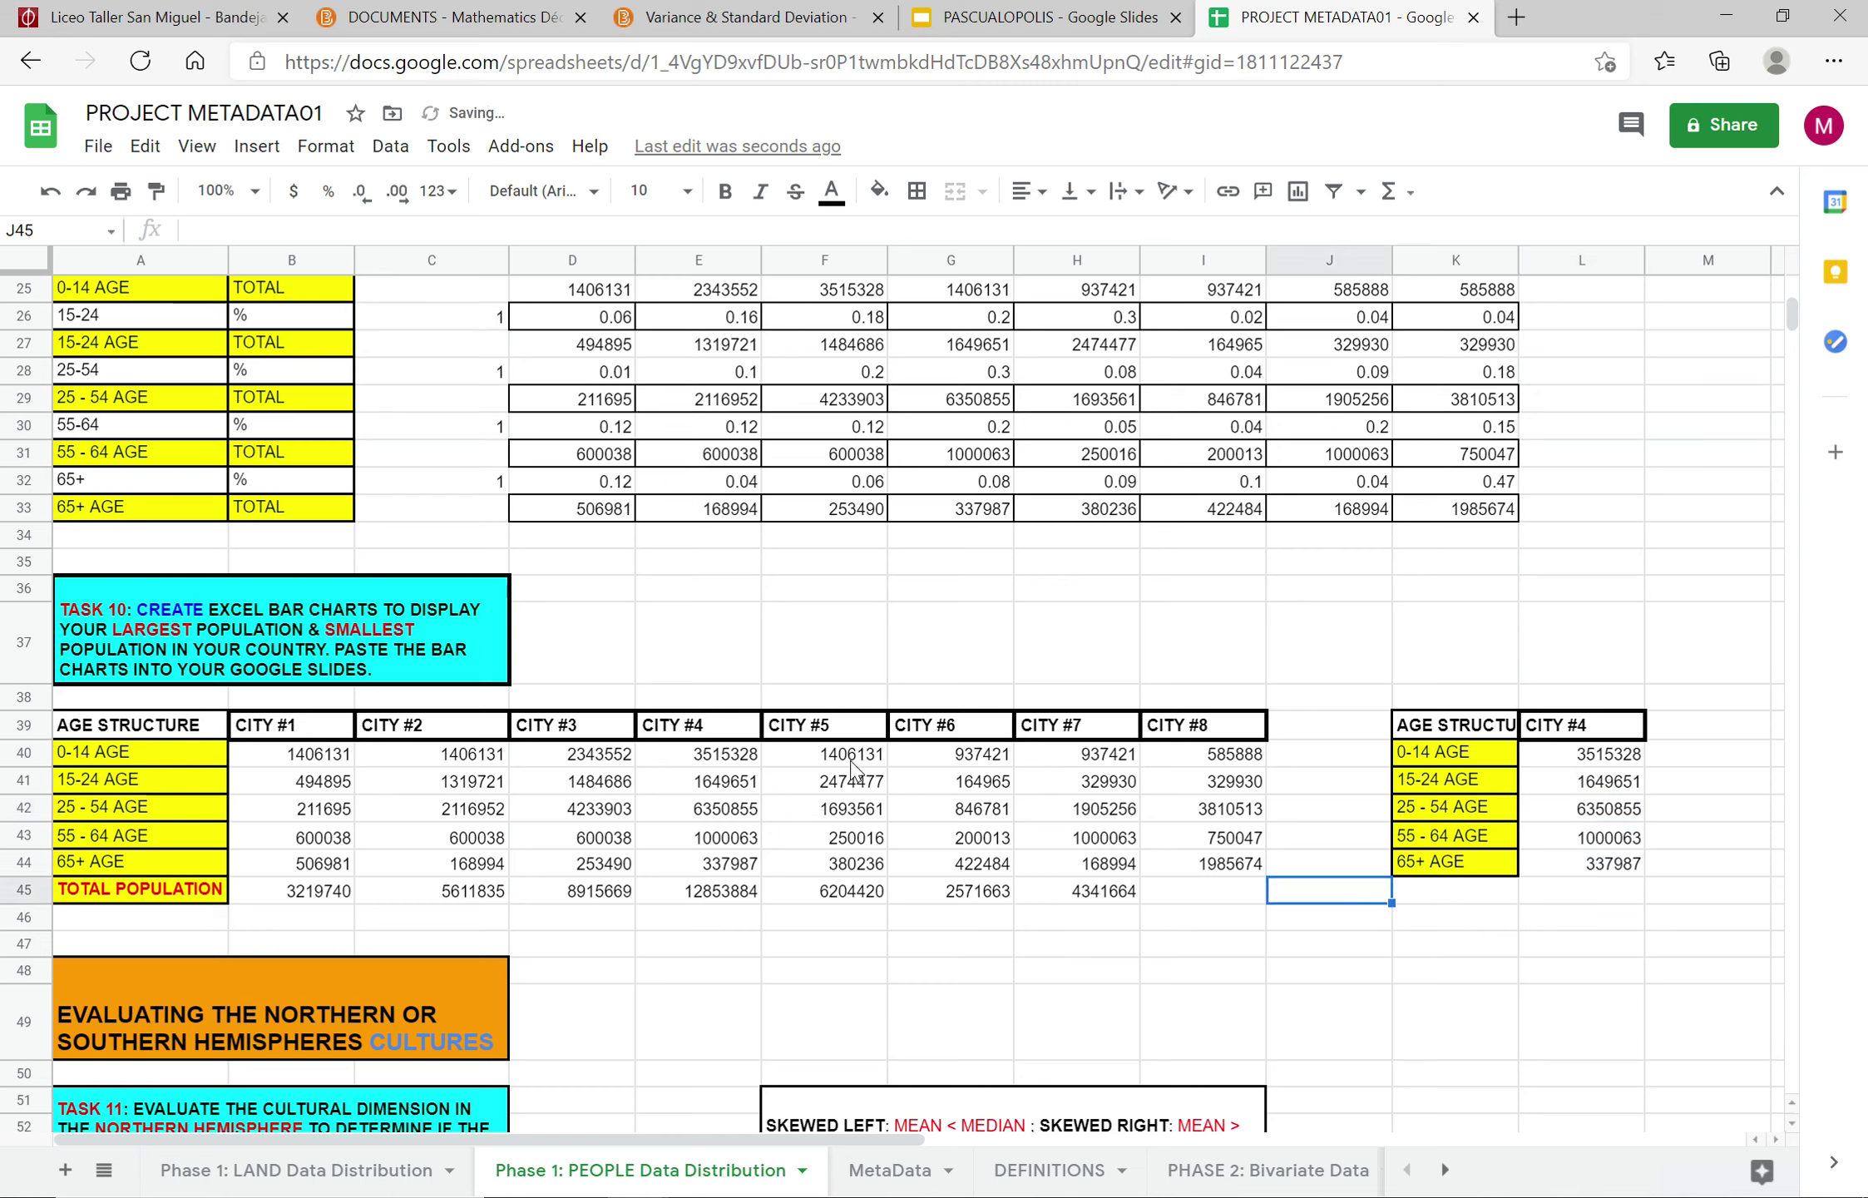
left_click(744, 865)
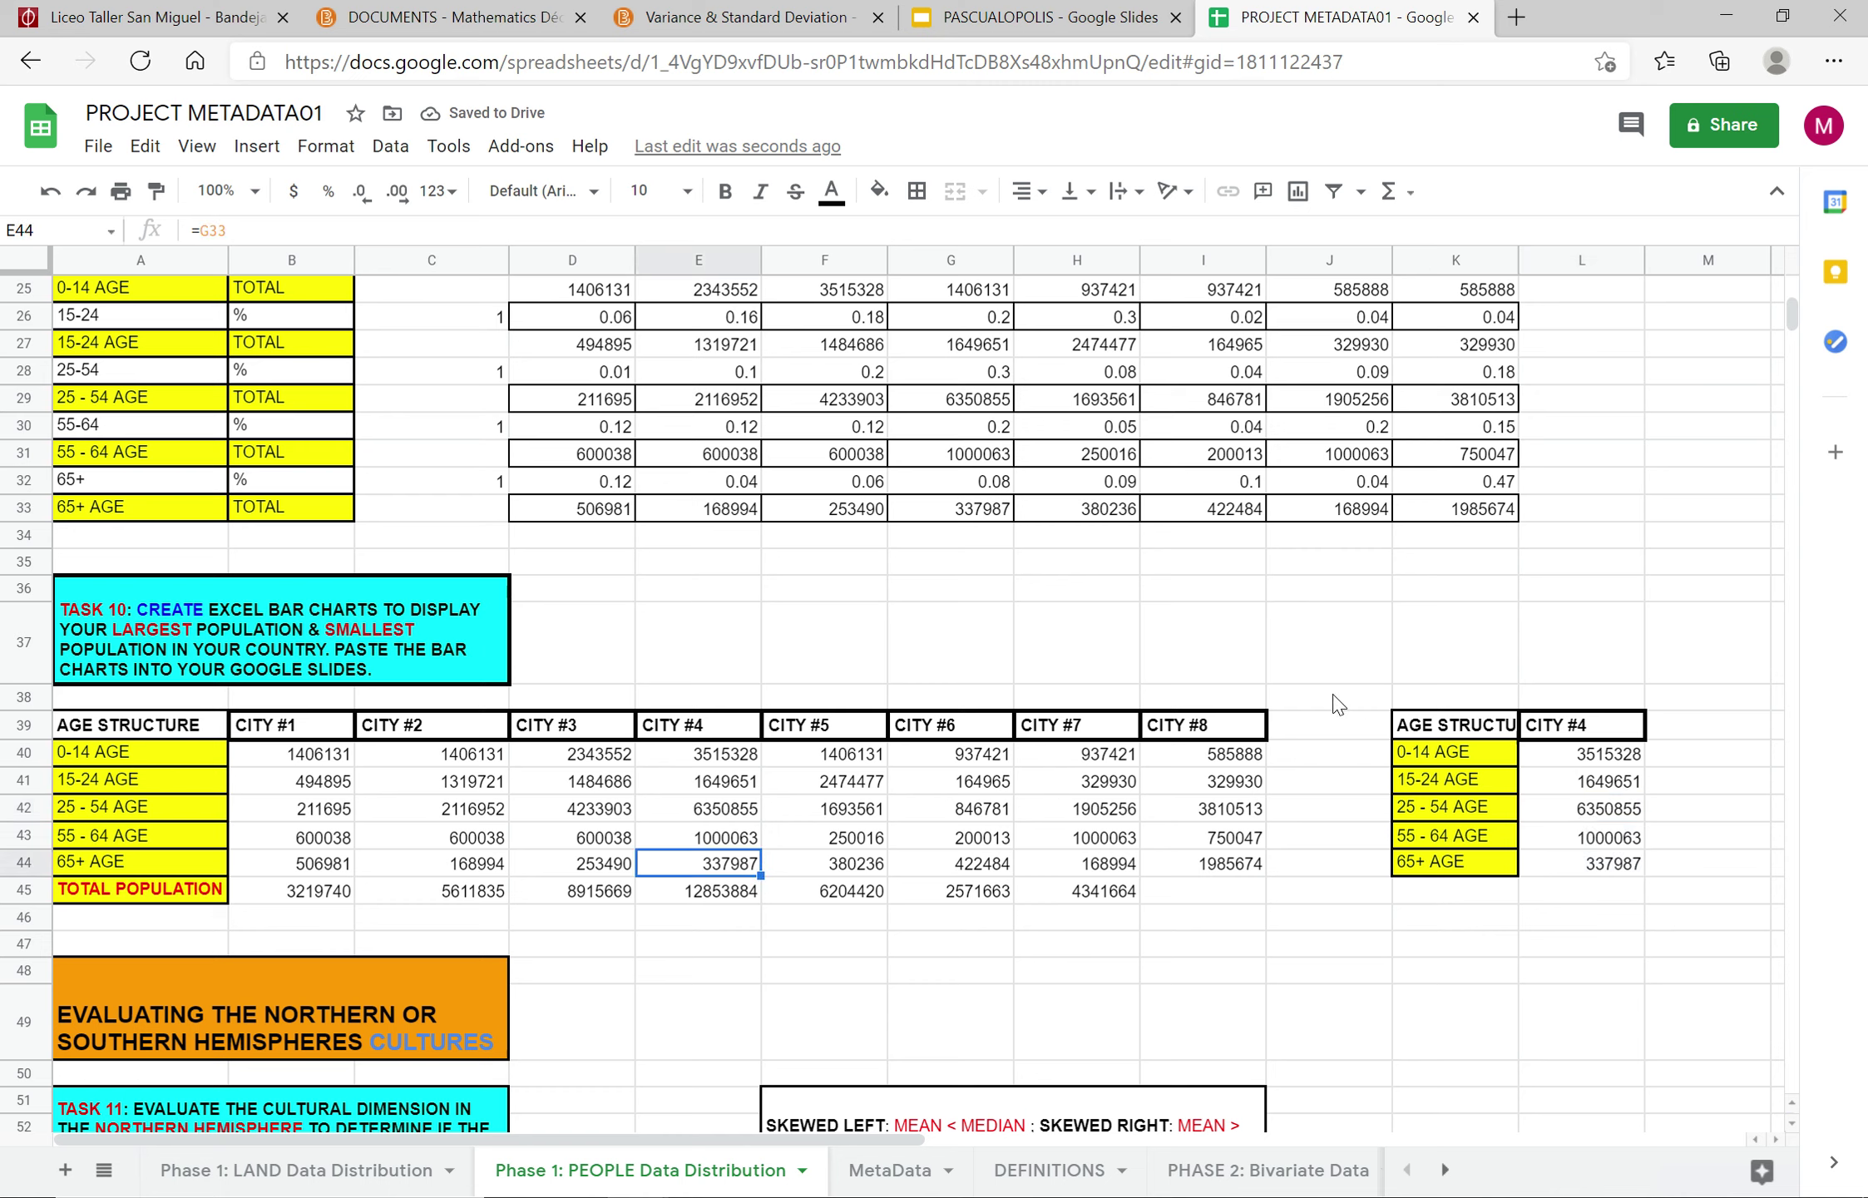
left_click_drag(1337, 702, 1625, 886)
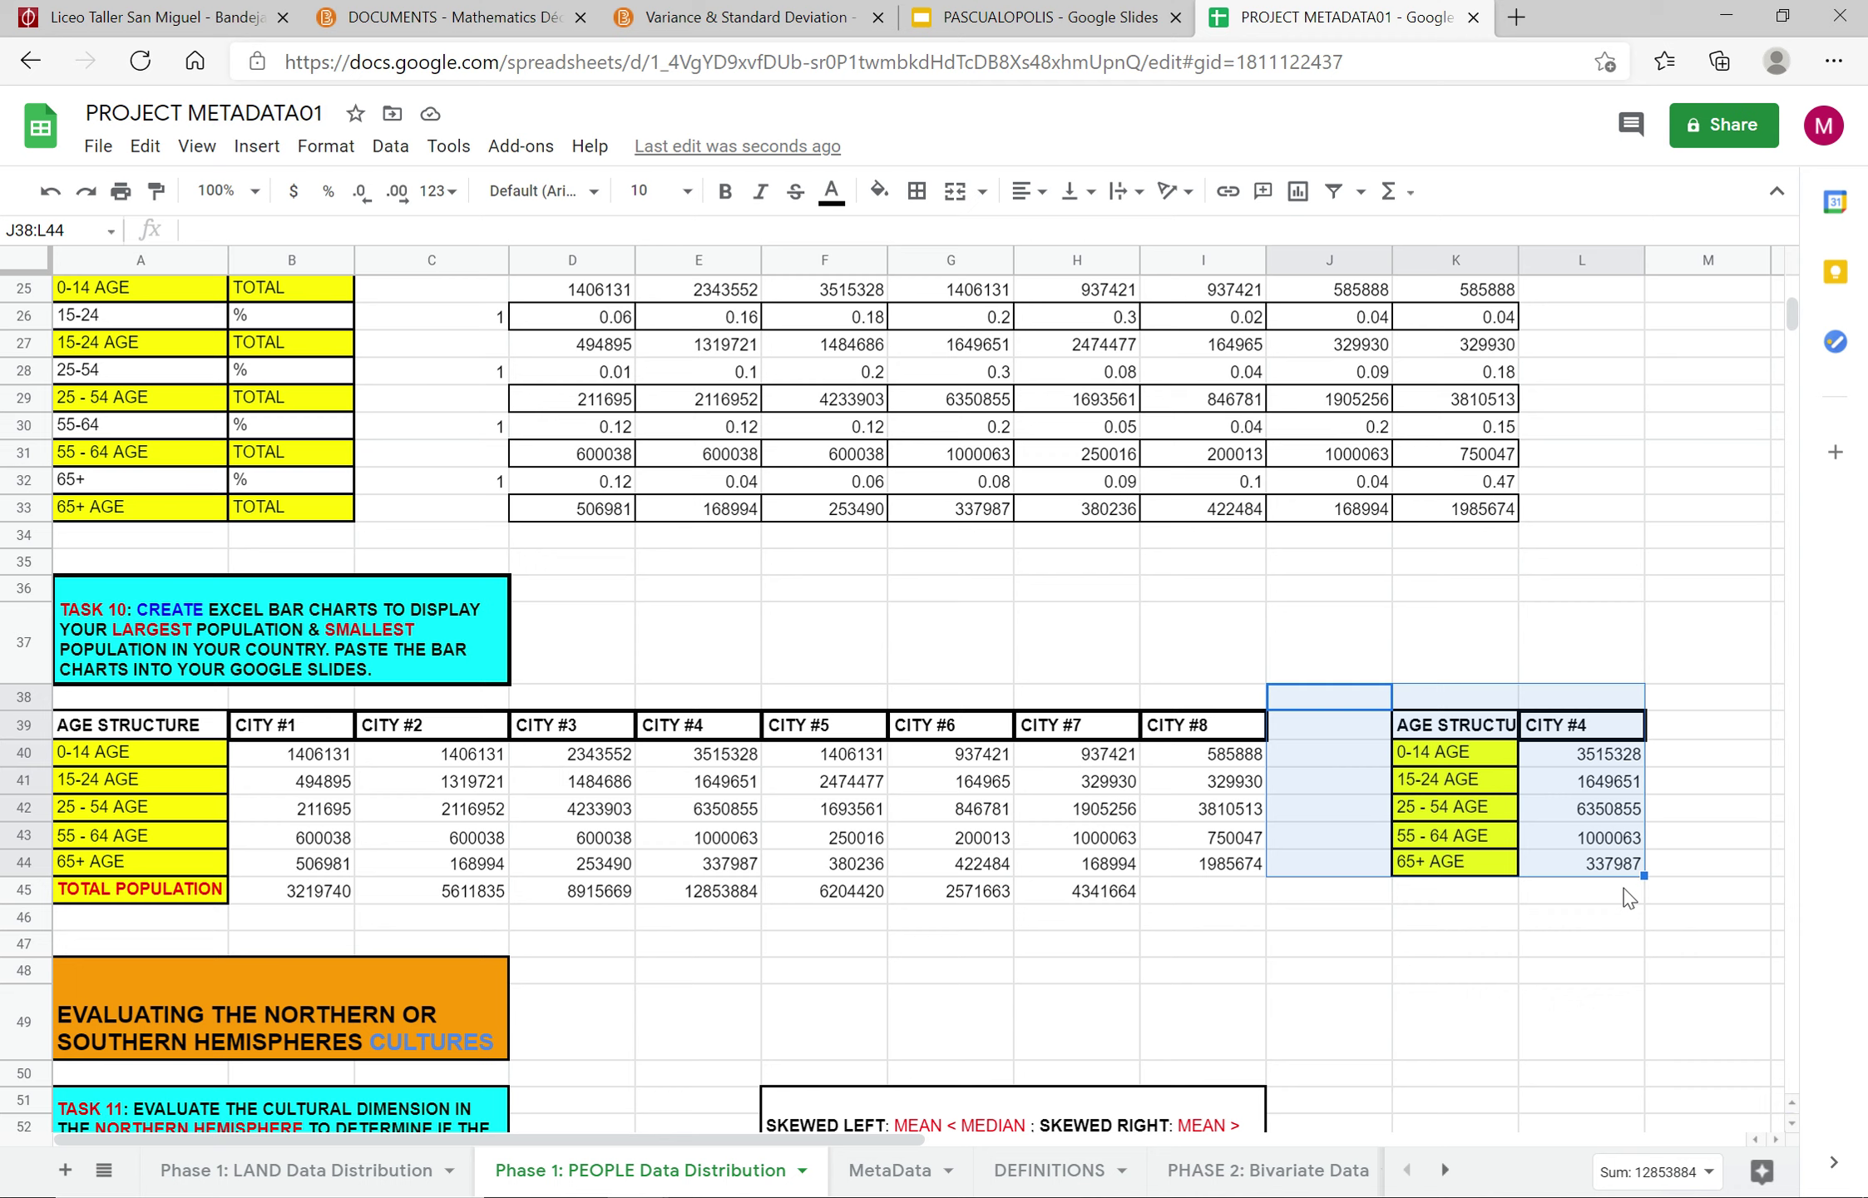
Step: Insert a chart of K39:L44 and move it over columns F–J
left_click(1457, 713)
left_click(1453, 729)
key("shift+Right")
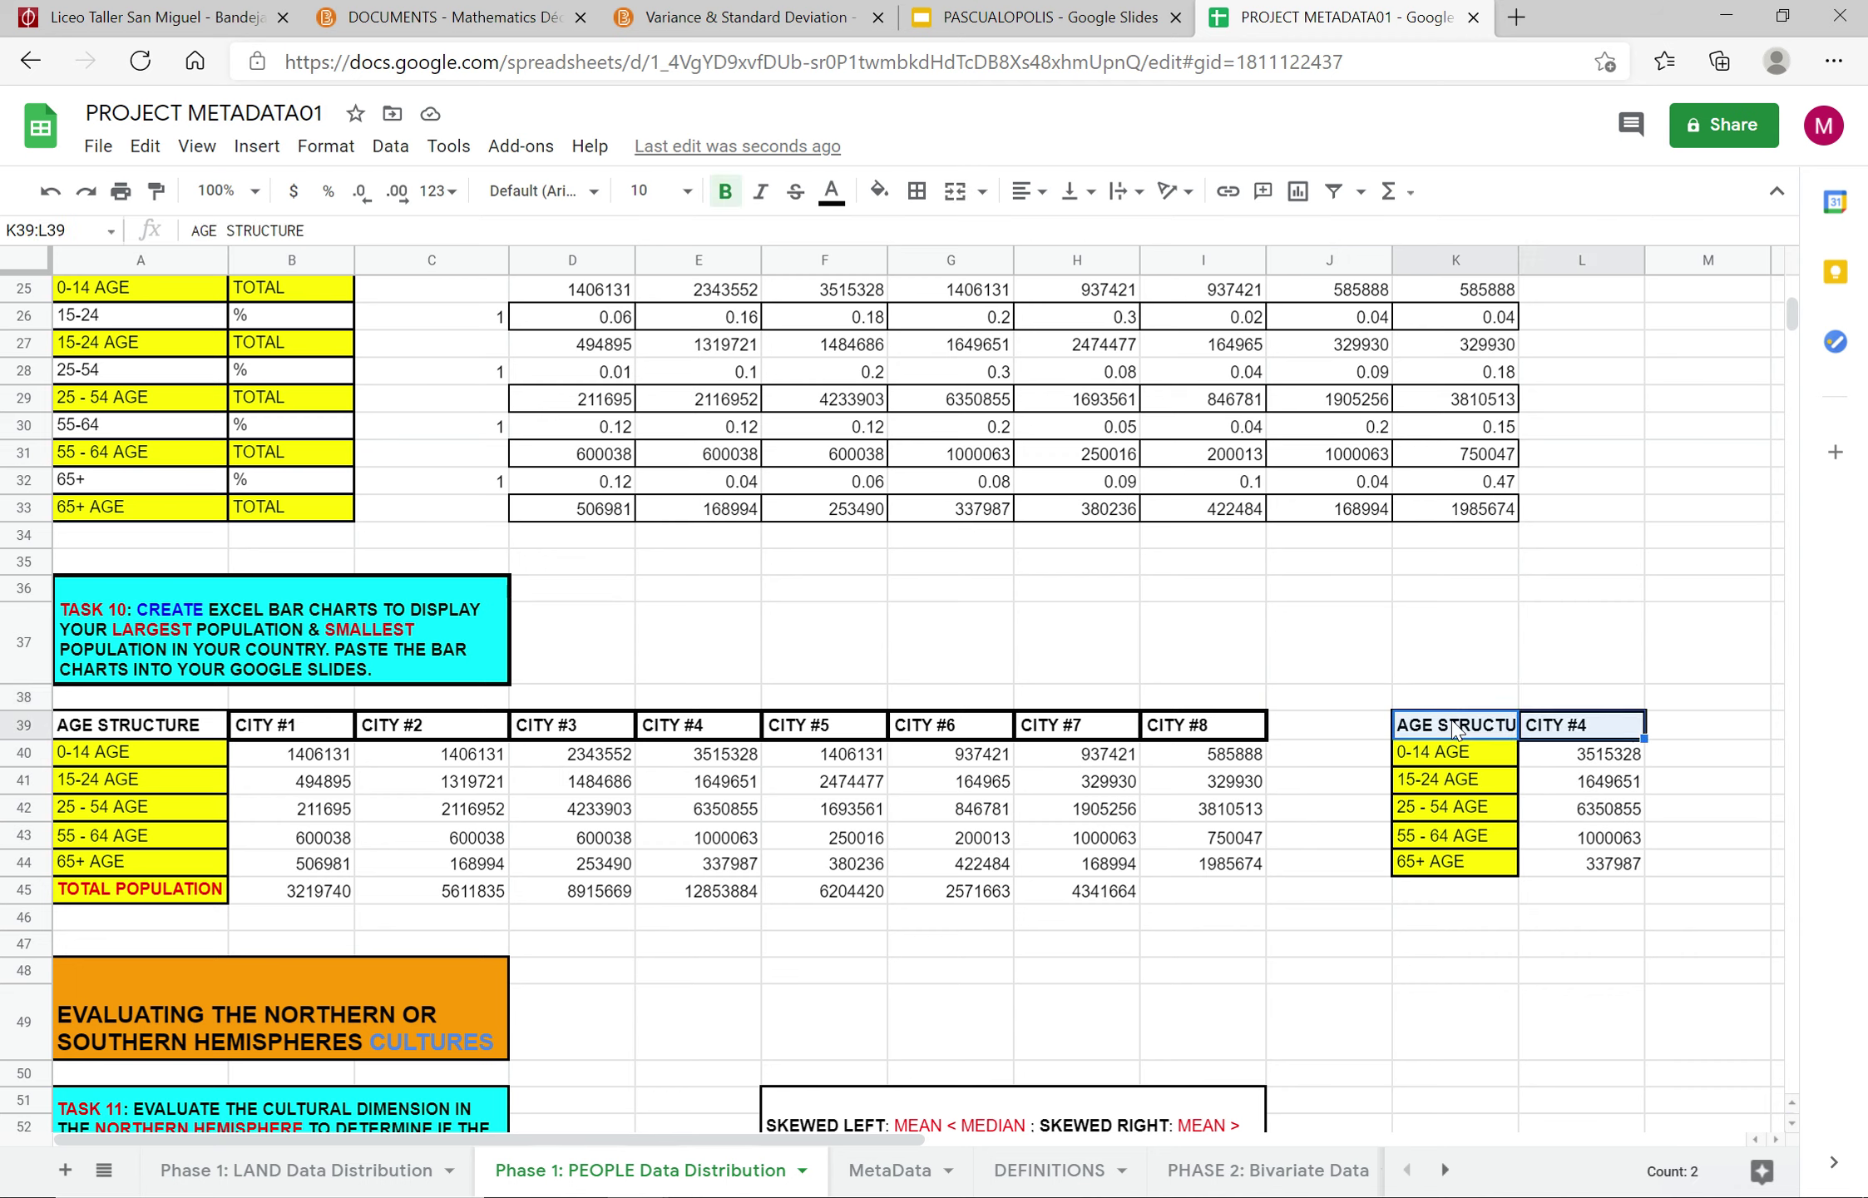
key("shift+Down")
key("shift+Down")
key("shift+Down")
key("shift+Down")
key("shift+Down")
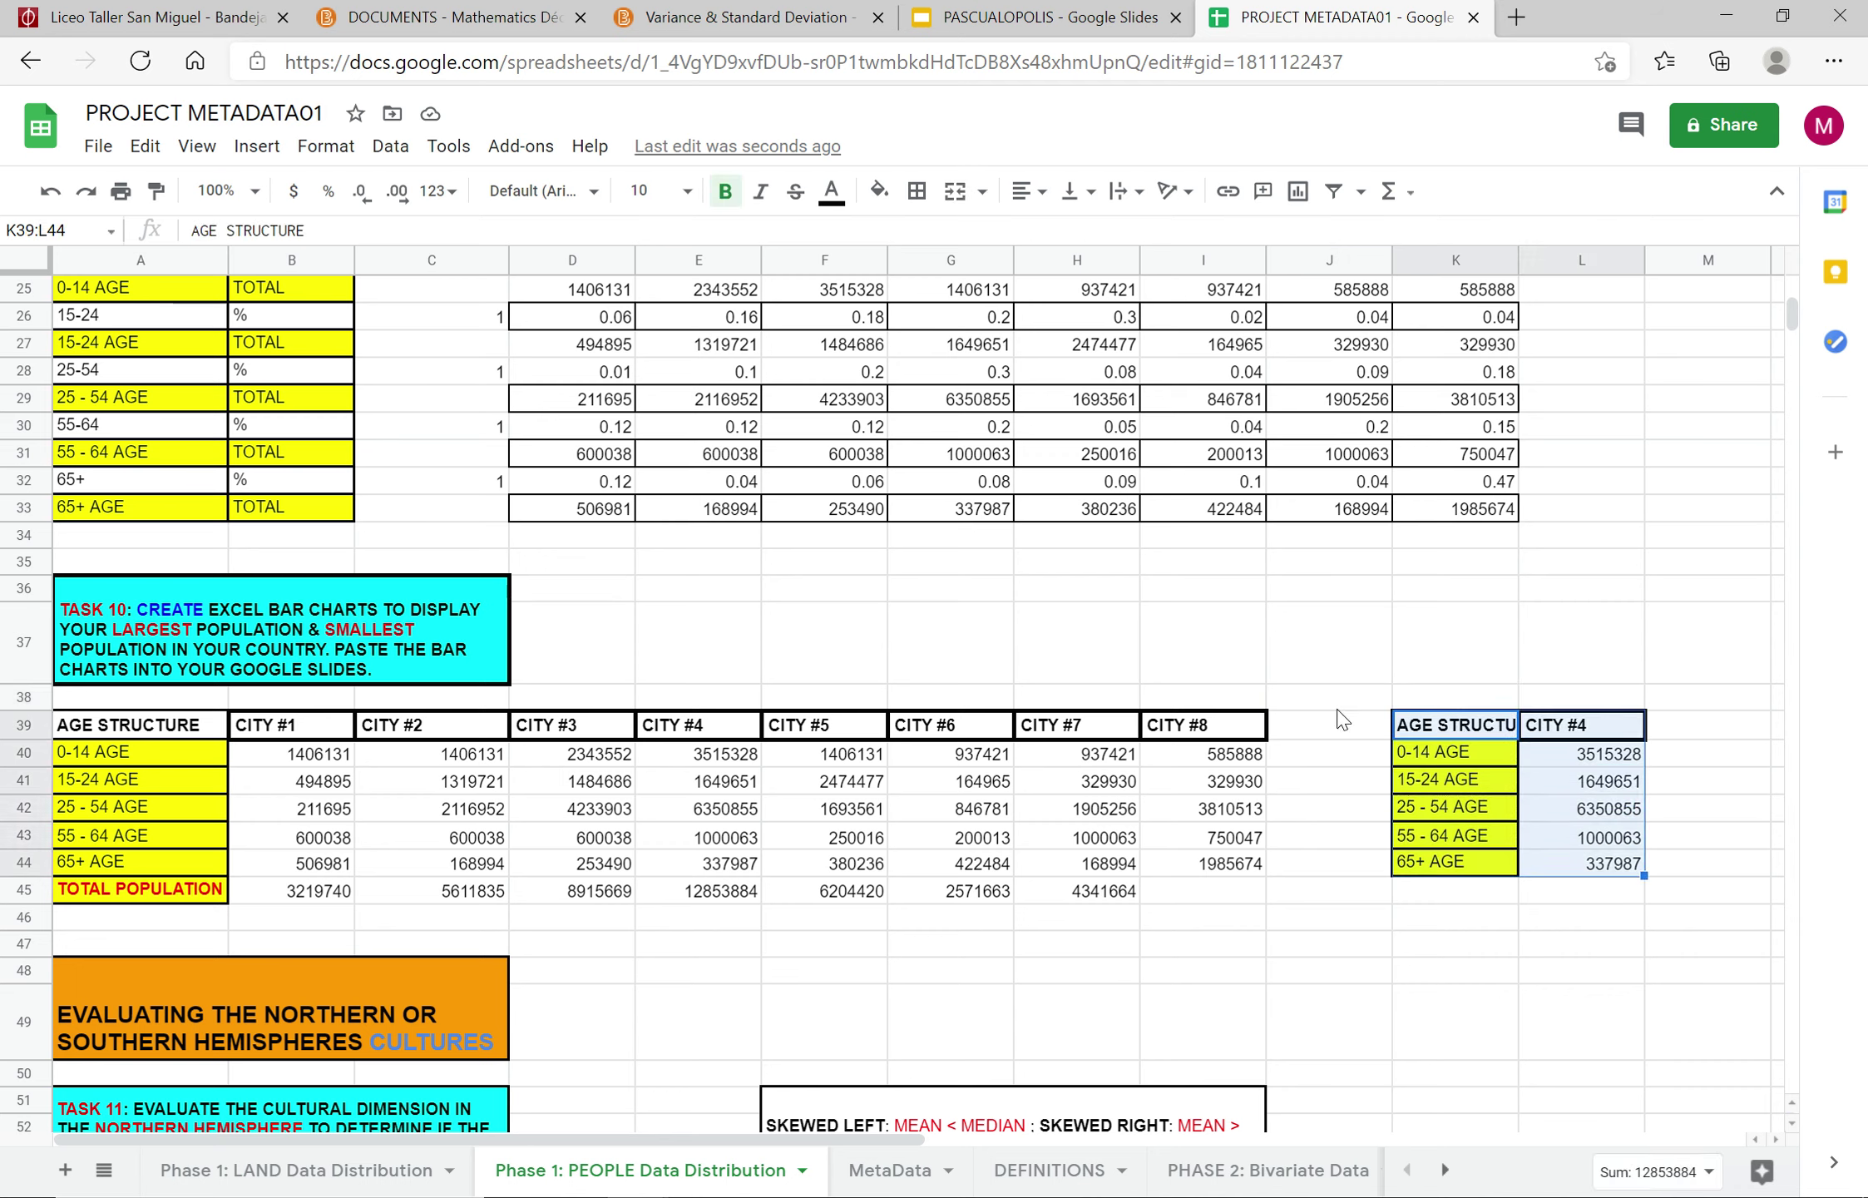
left_click(1298, 192)
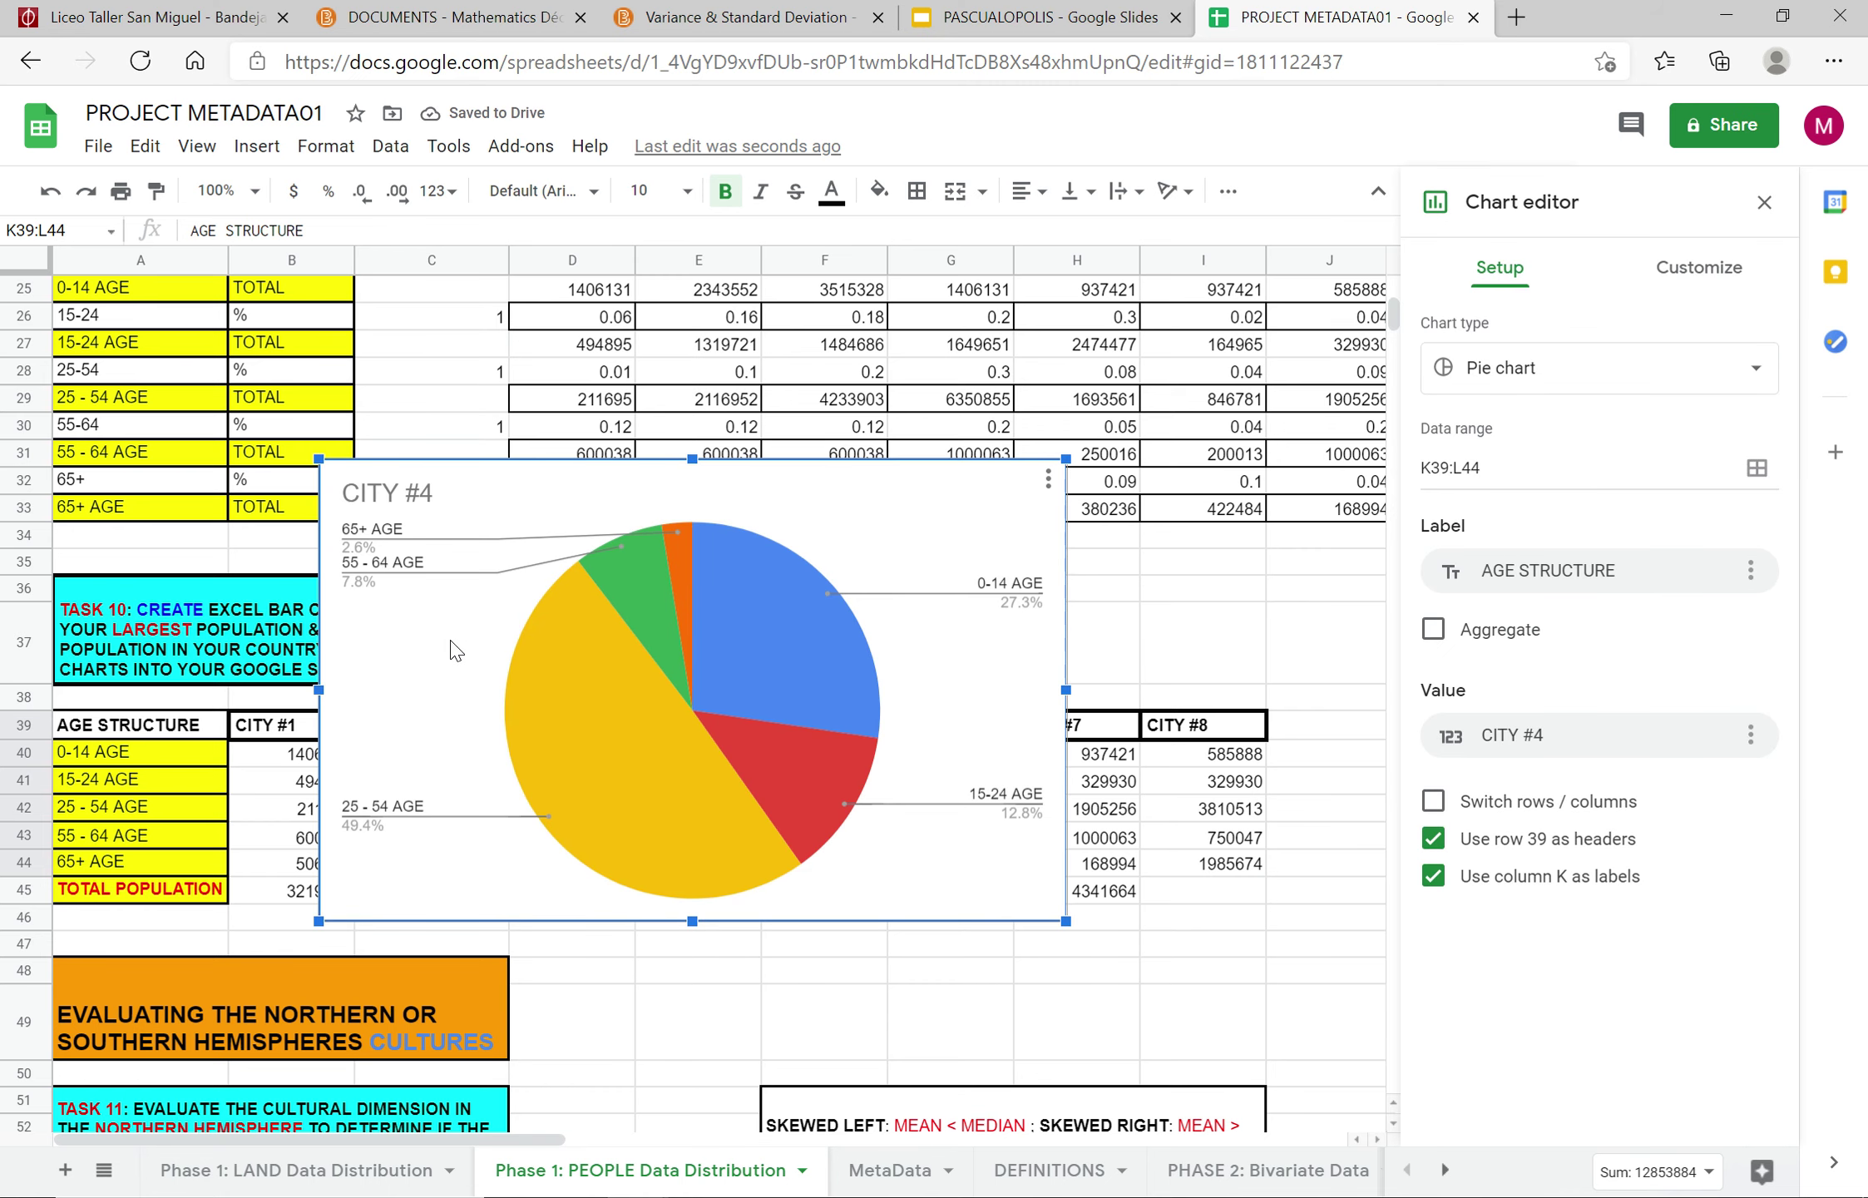
left_click_drag(944, 496, 1326, 525)
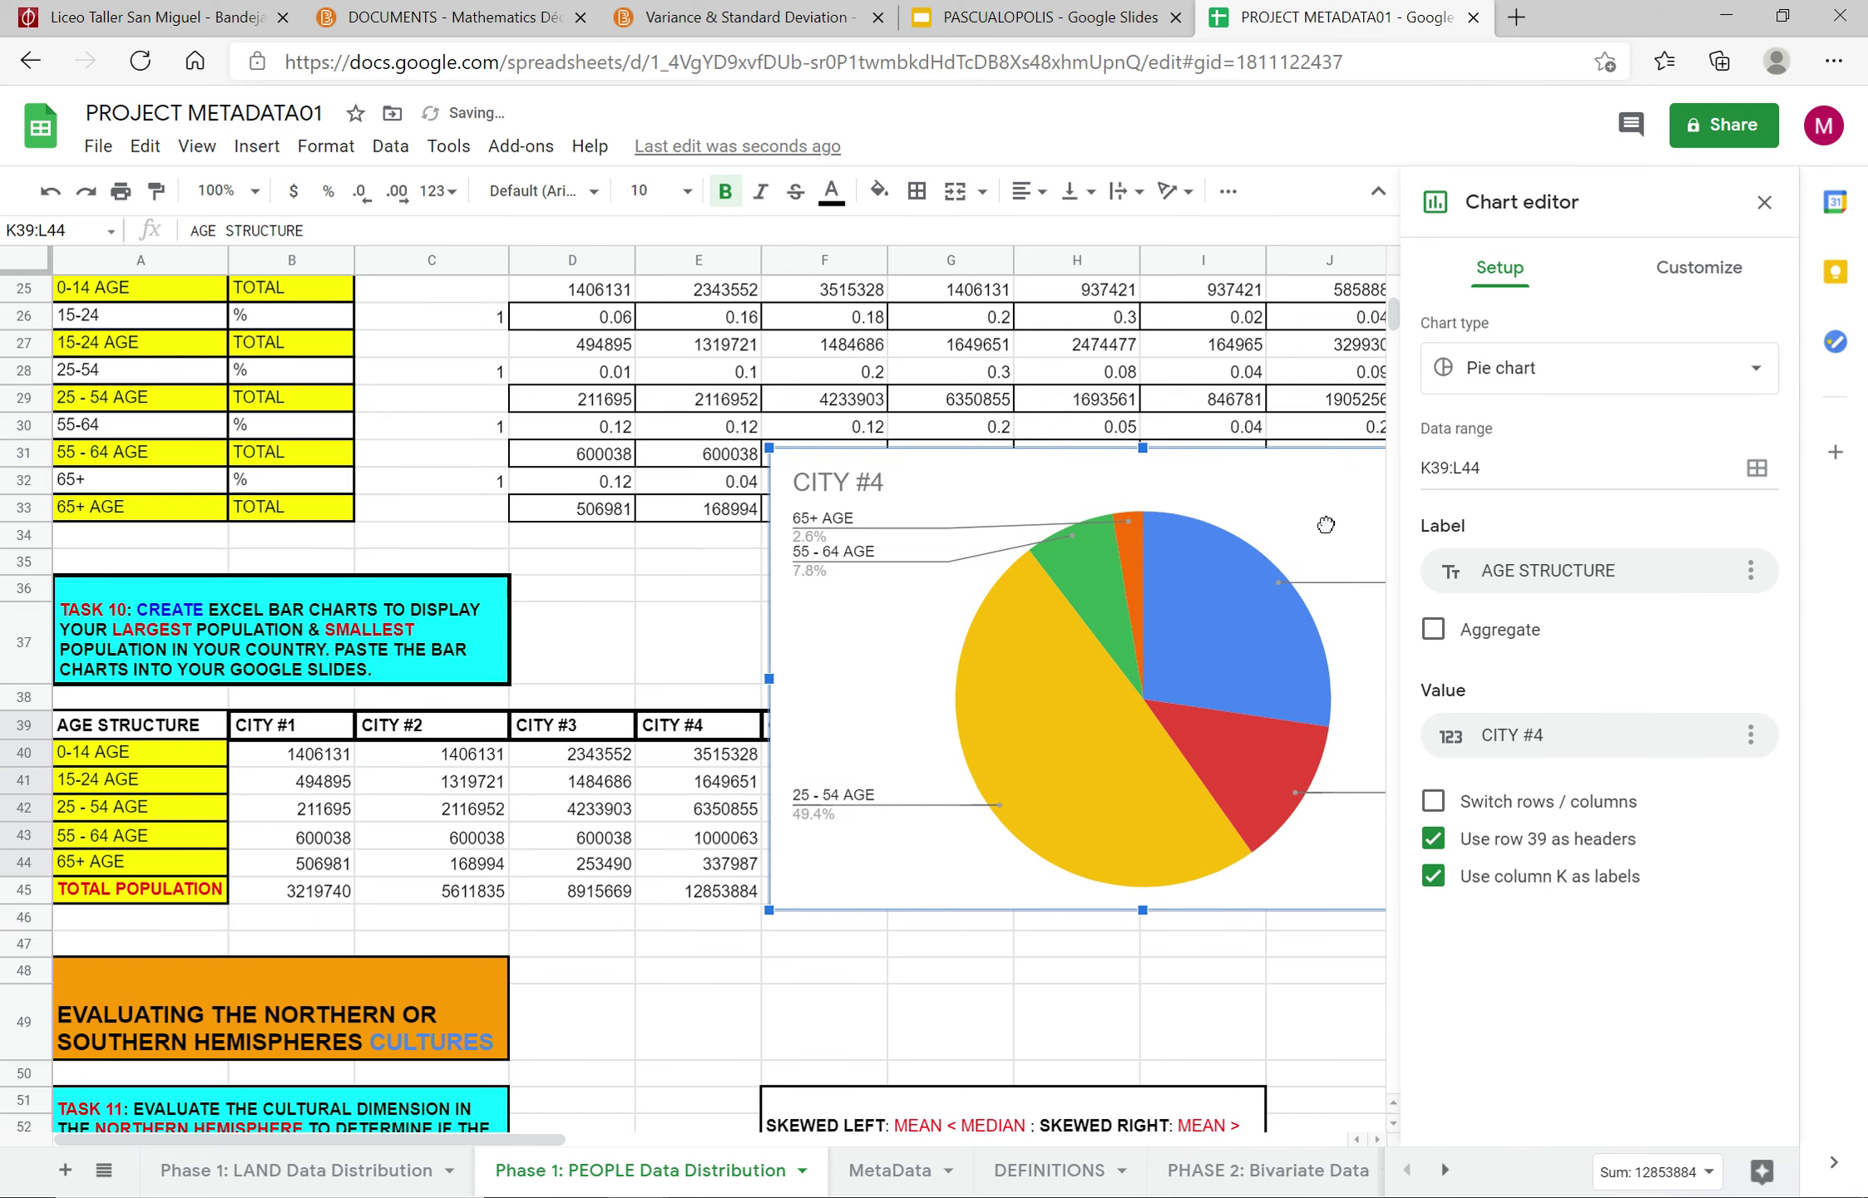
Step: Change the chart type from Pie chart to Column chart
left_click(1558, 381)
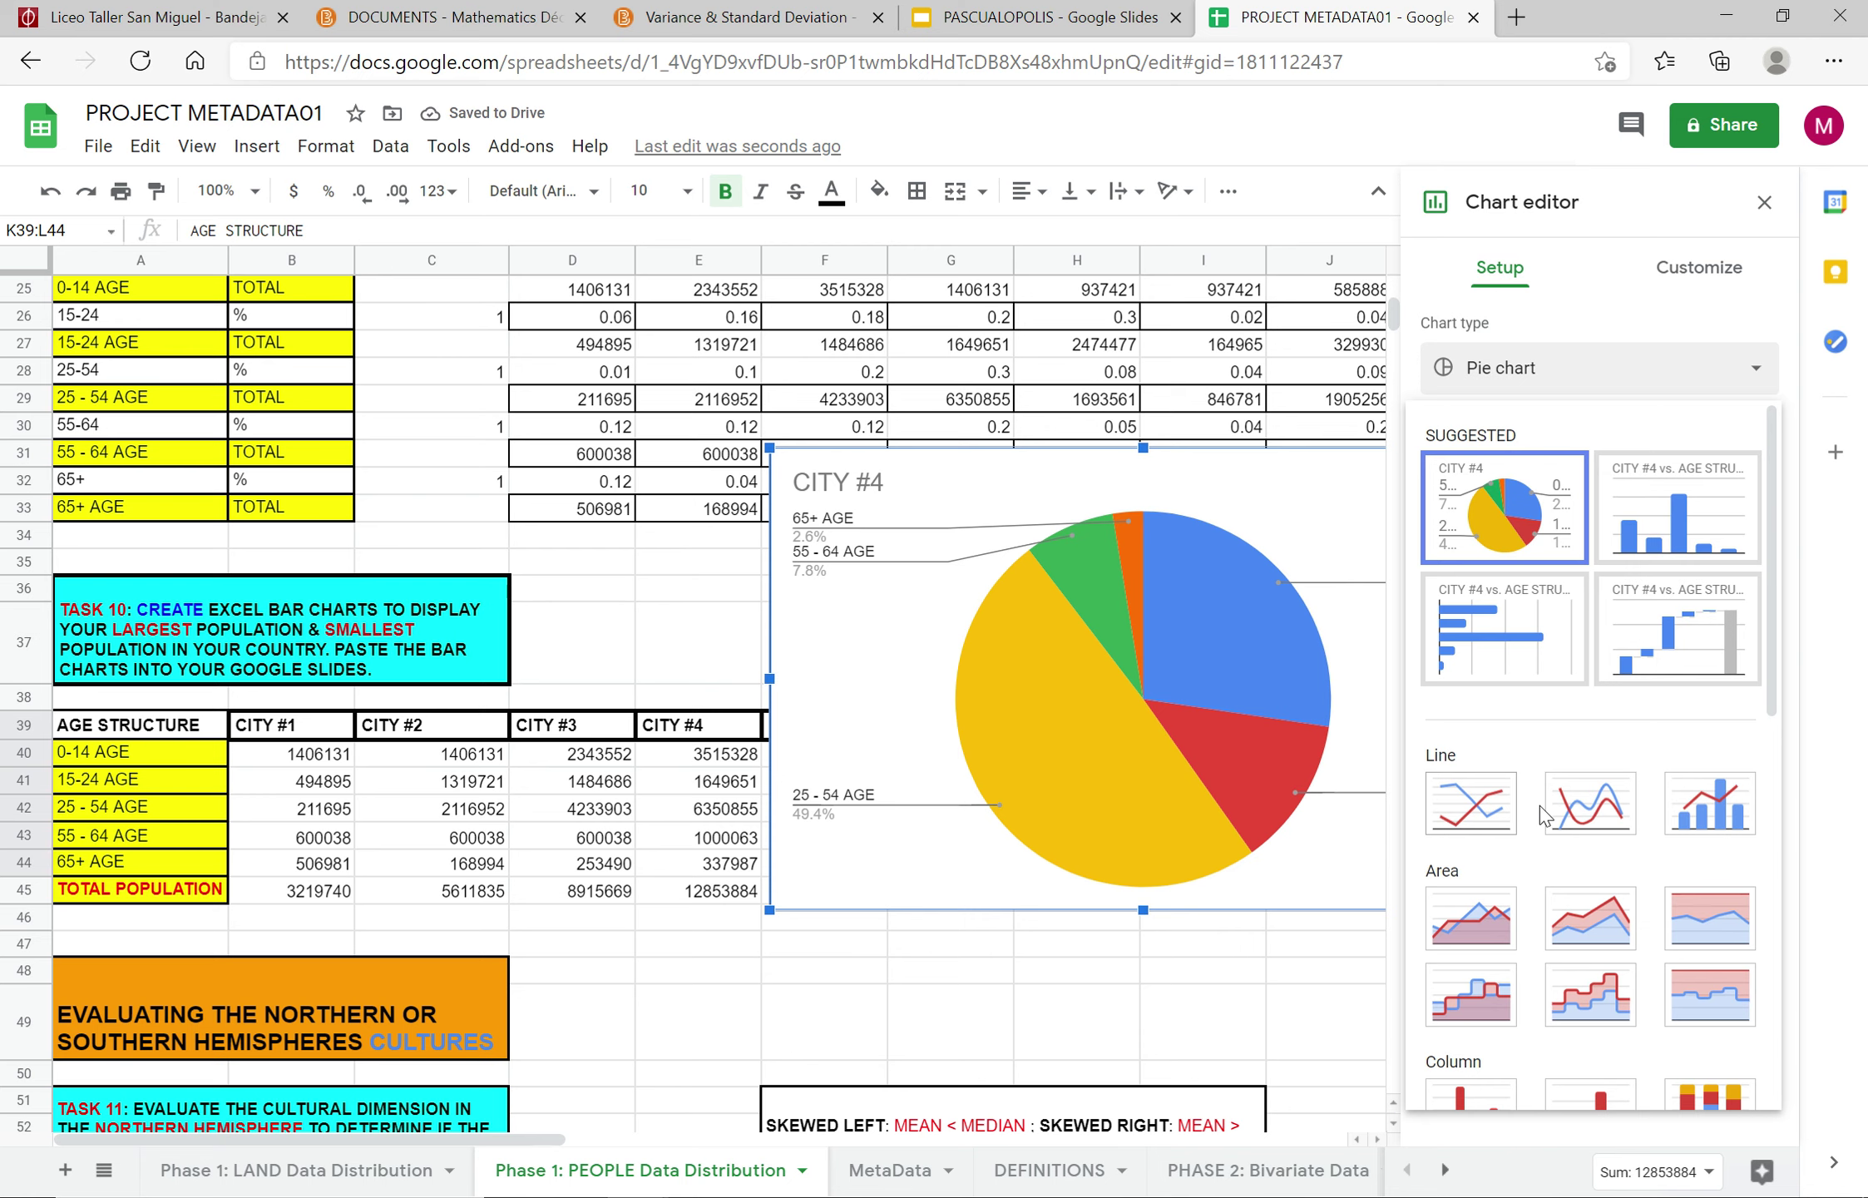
scroll(1539, 810, "down", 4)
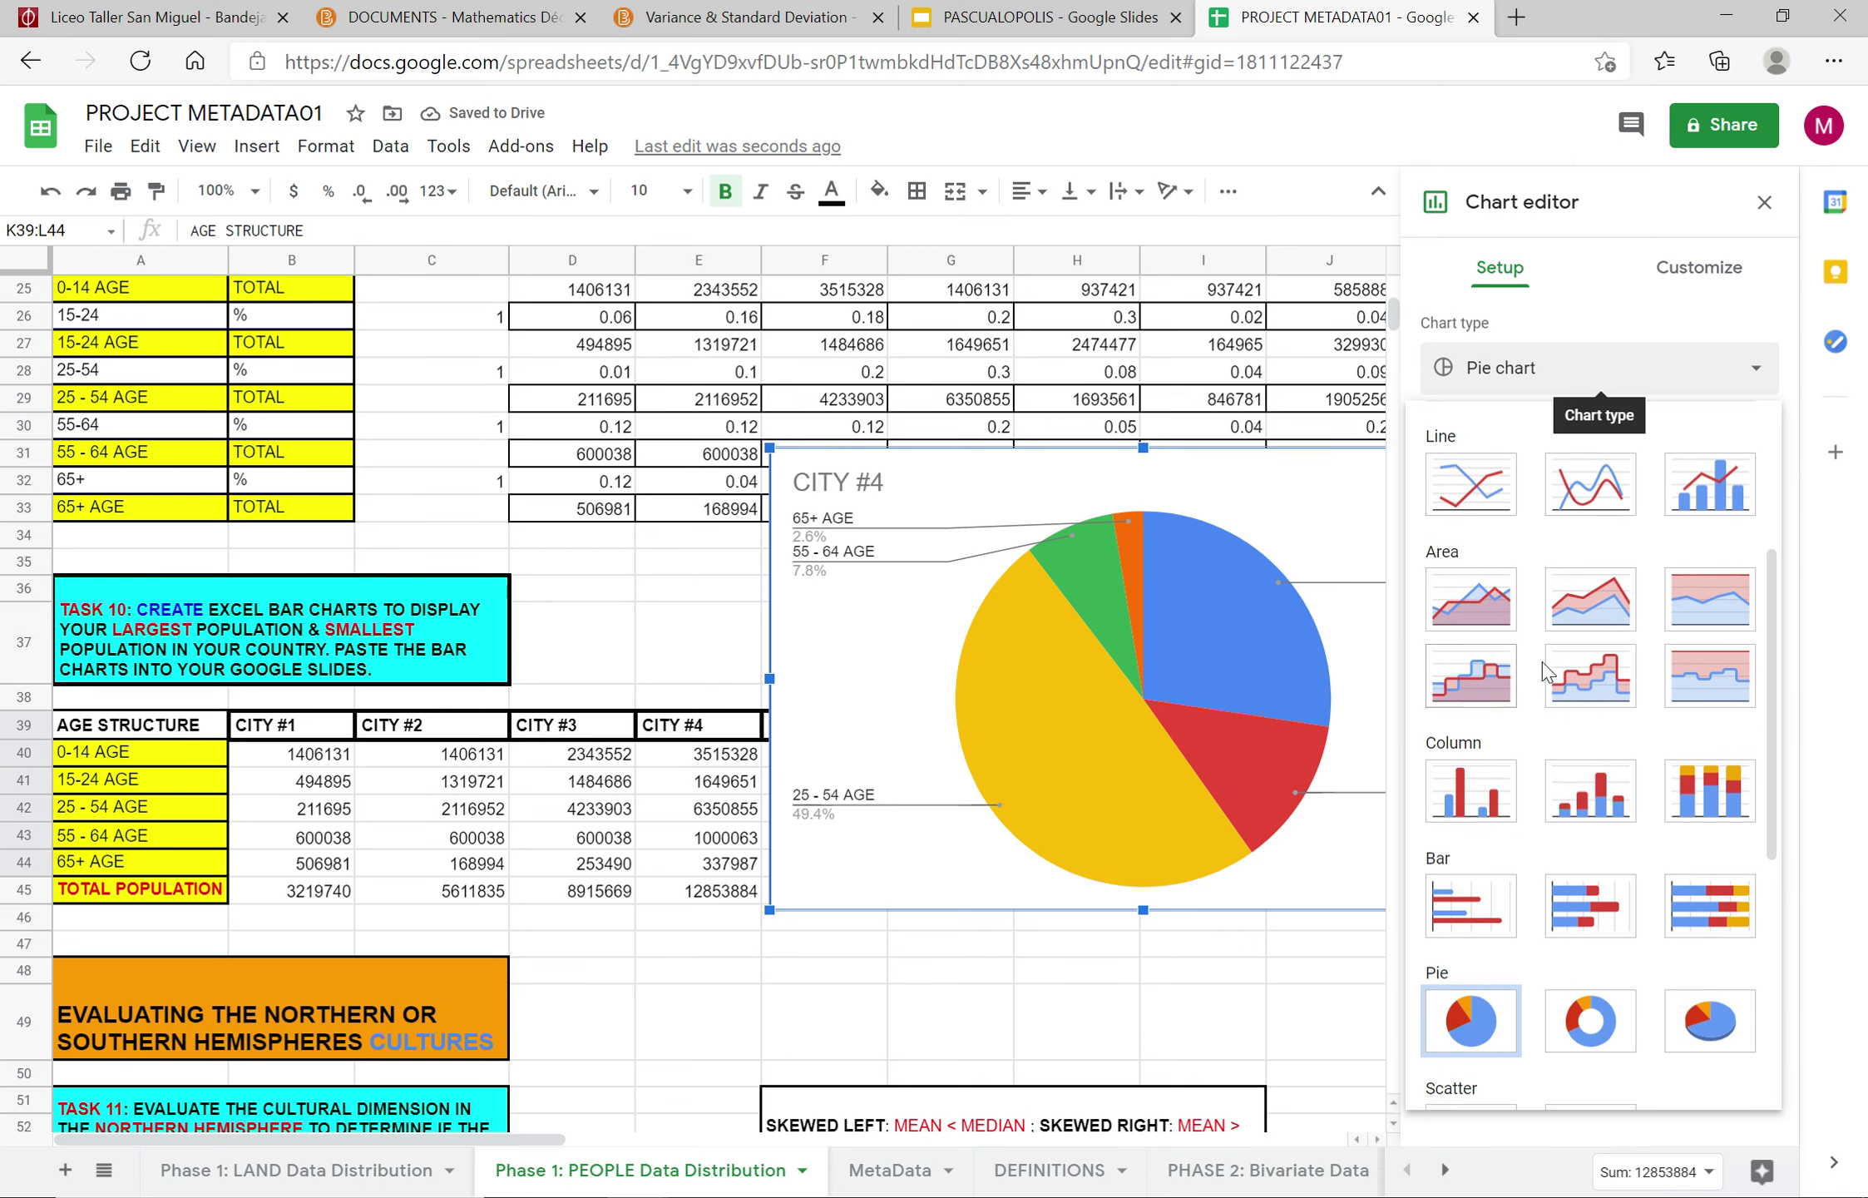
scroll(1543, 669, "up", 4)
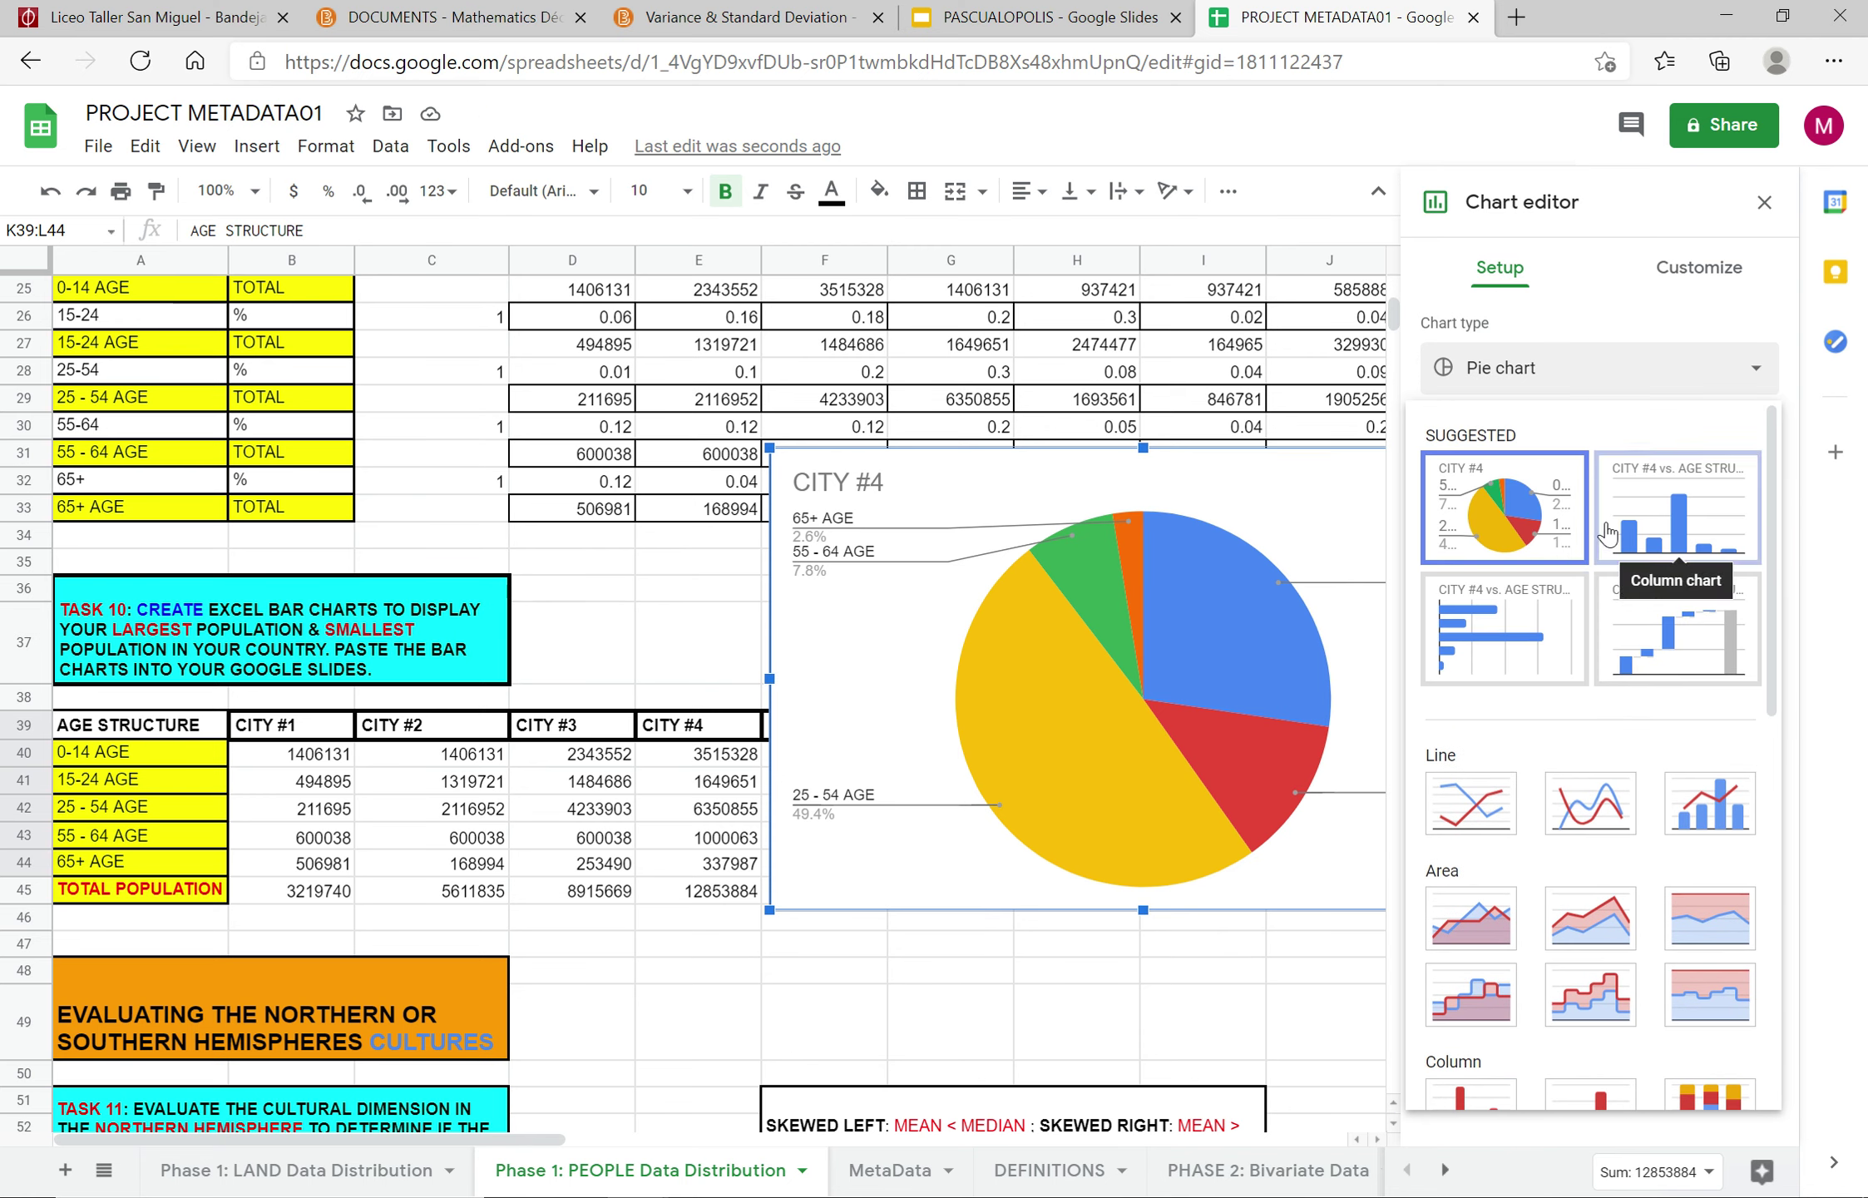
left_click(1632, 515)
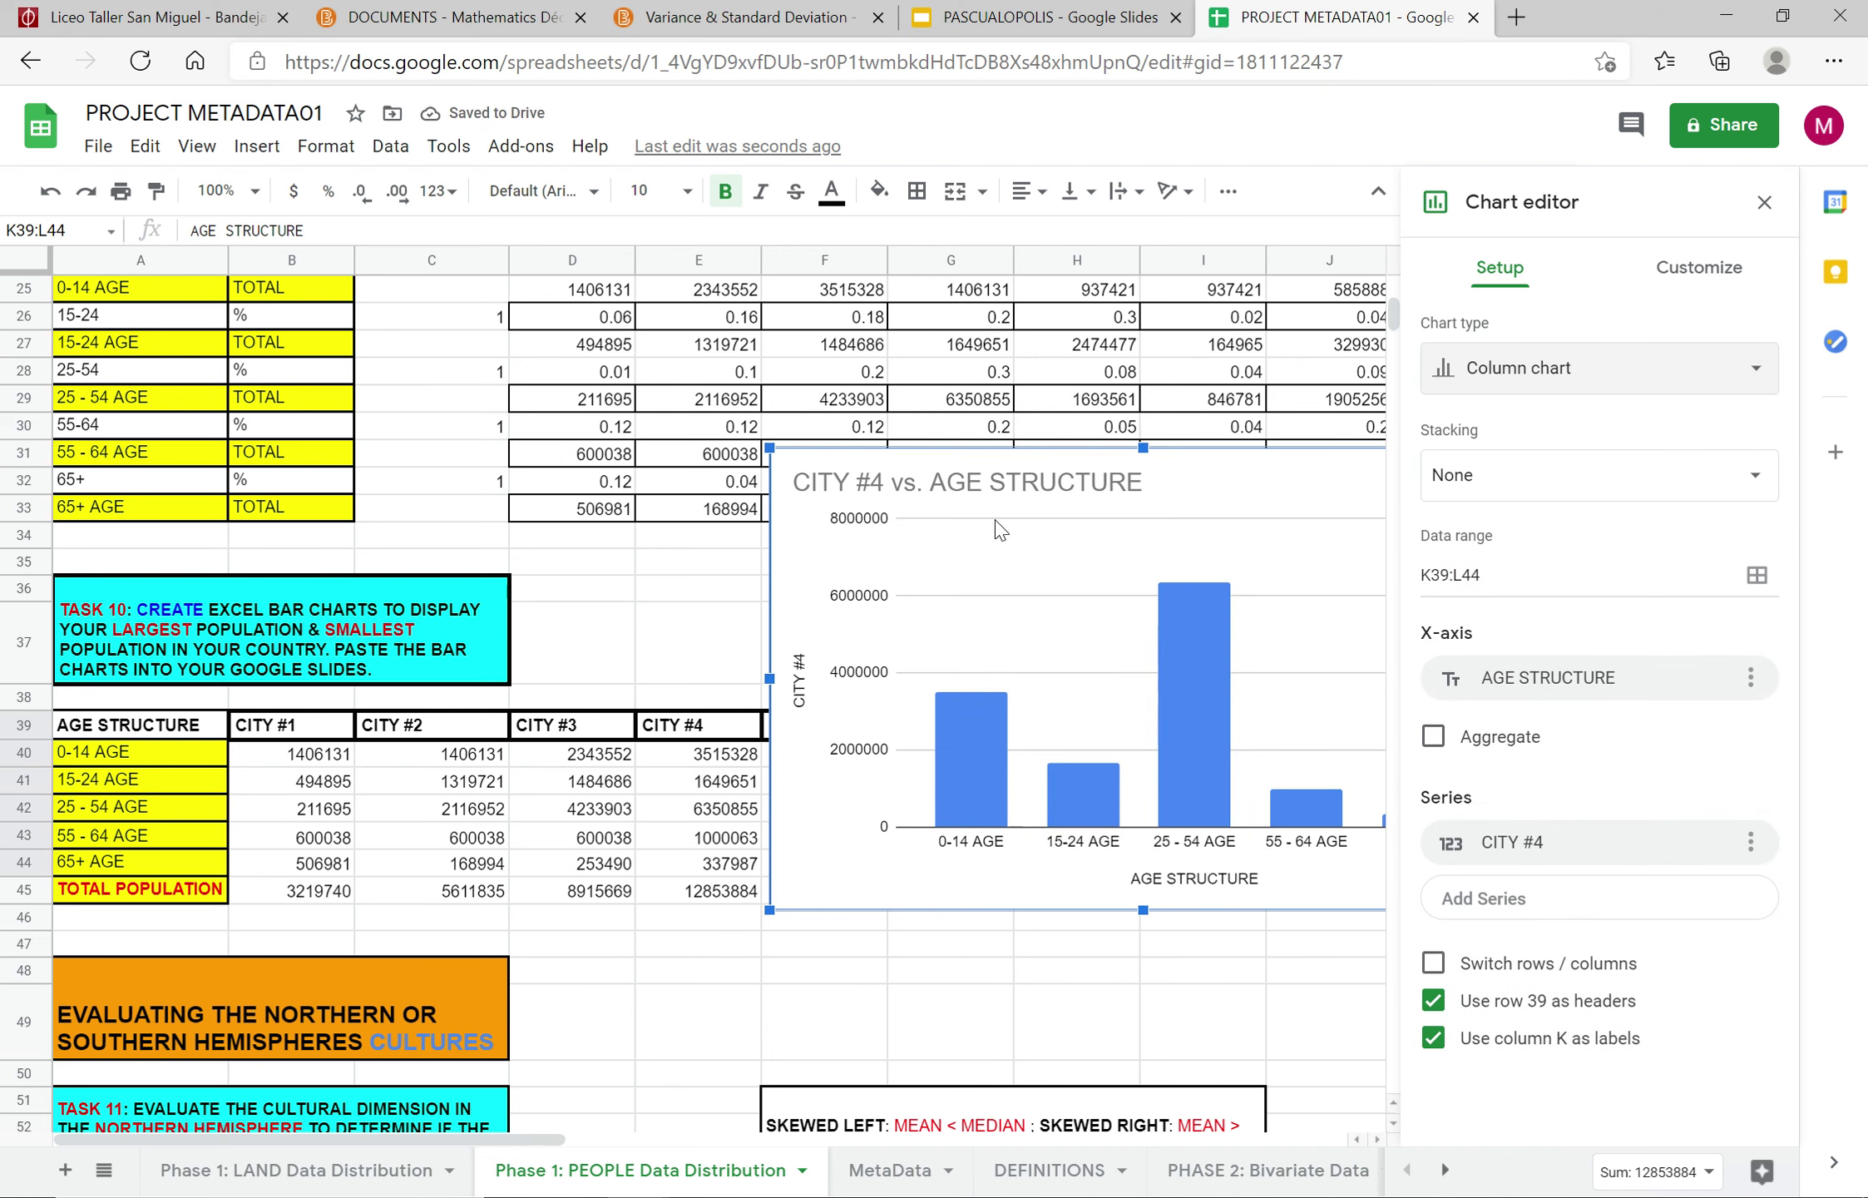
left_click(914, 489)
Step: Move the column chart left and delete 'vs.' from its title
left_click(1085, 484)
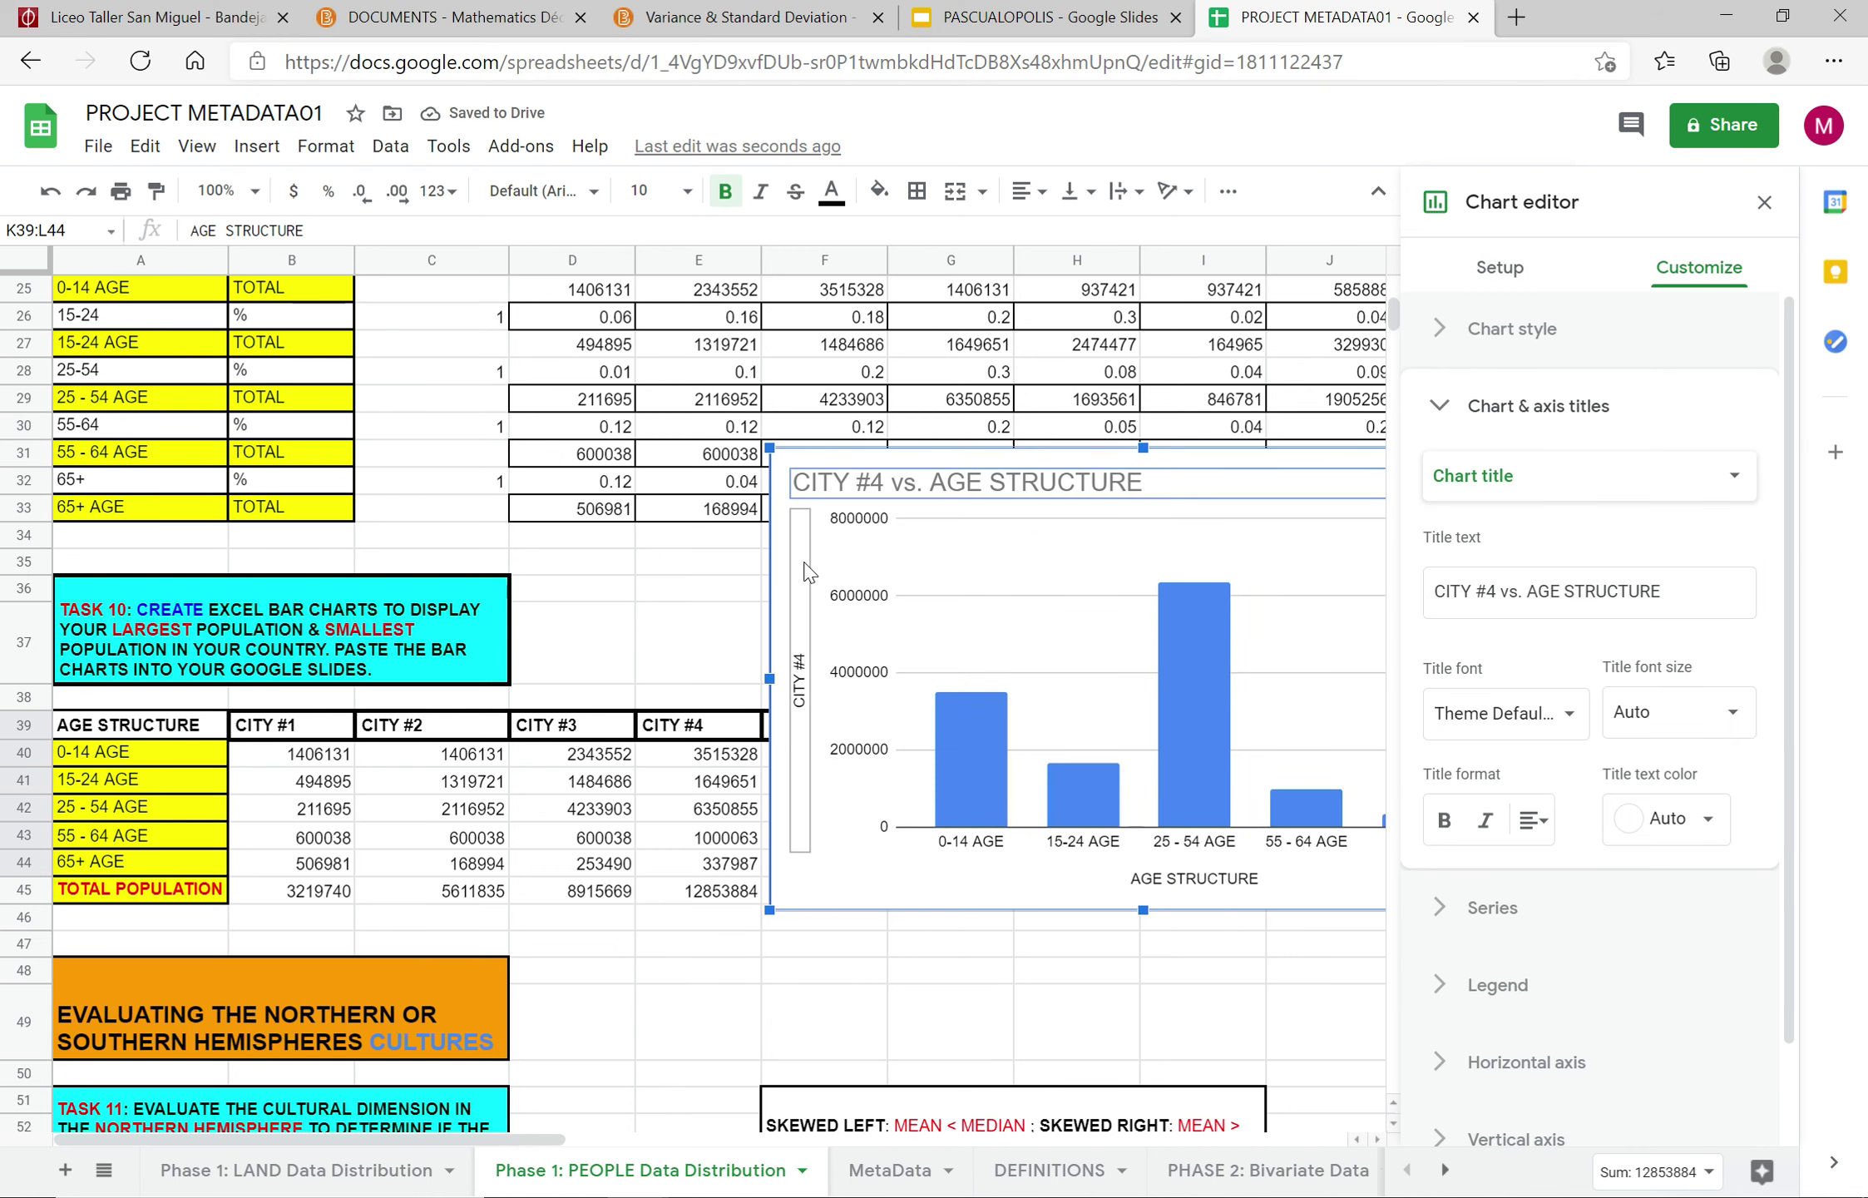
left_click_drag(1071, 576, 723, 563)
left_click(612, 485)
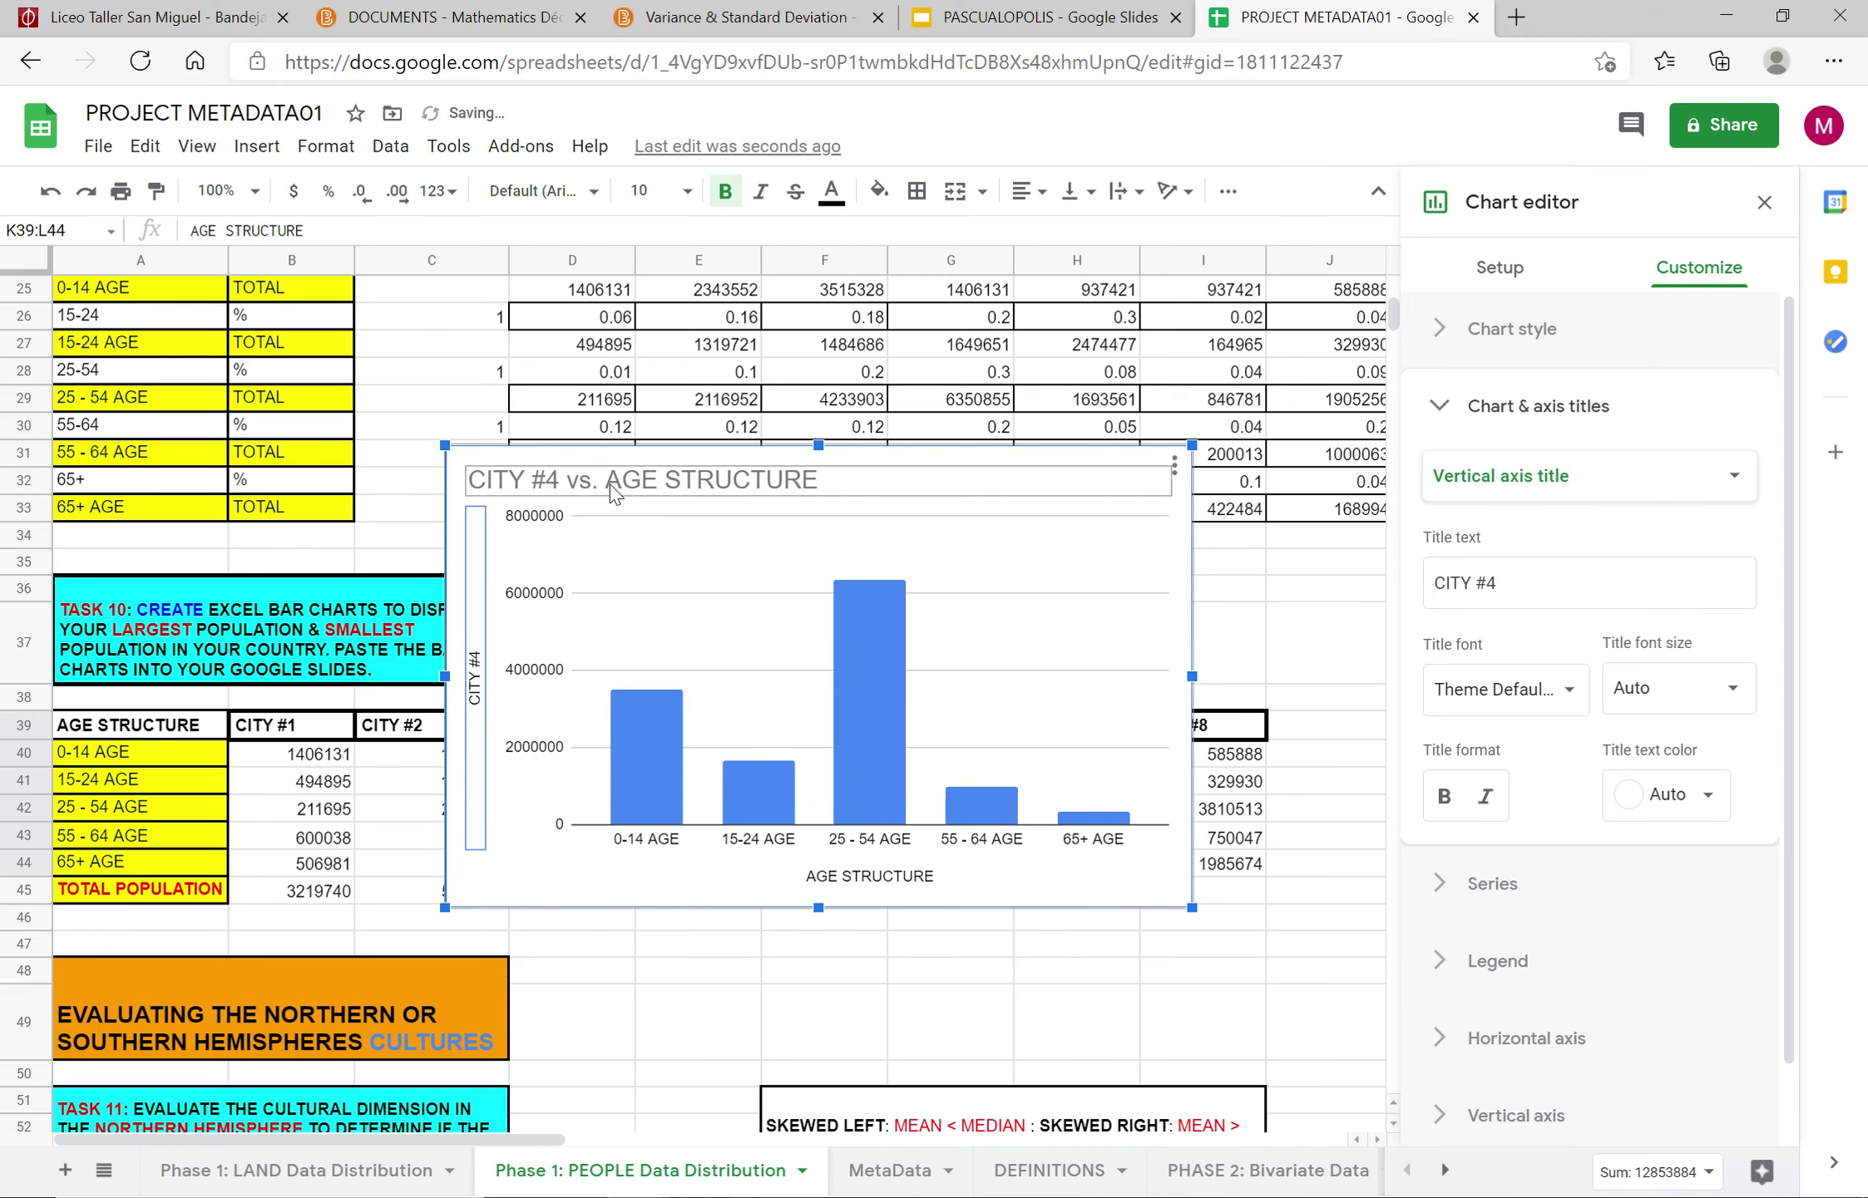
left_click(610, 483)
left_click(602, 483)
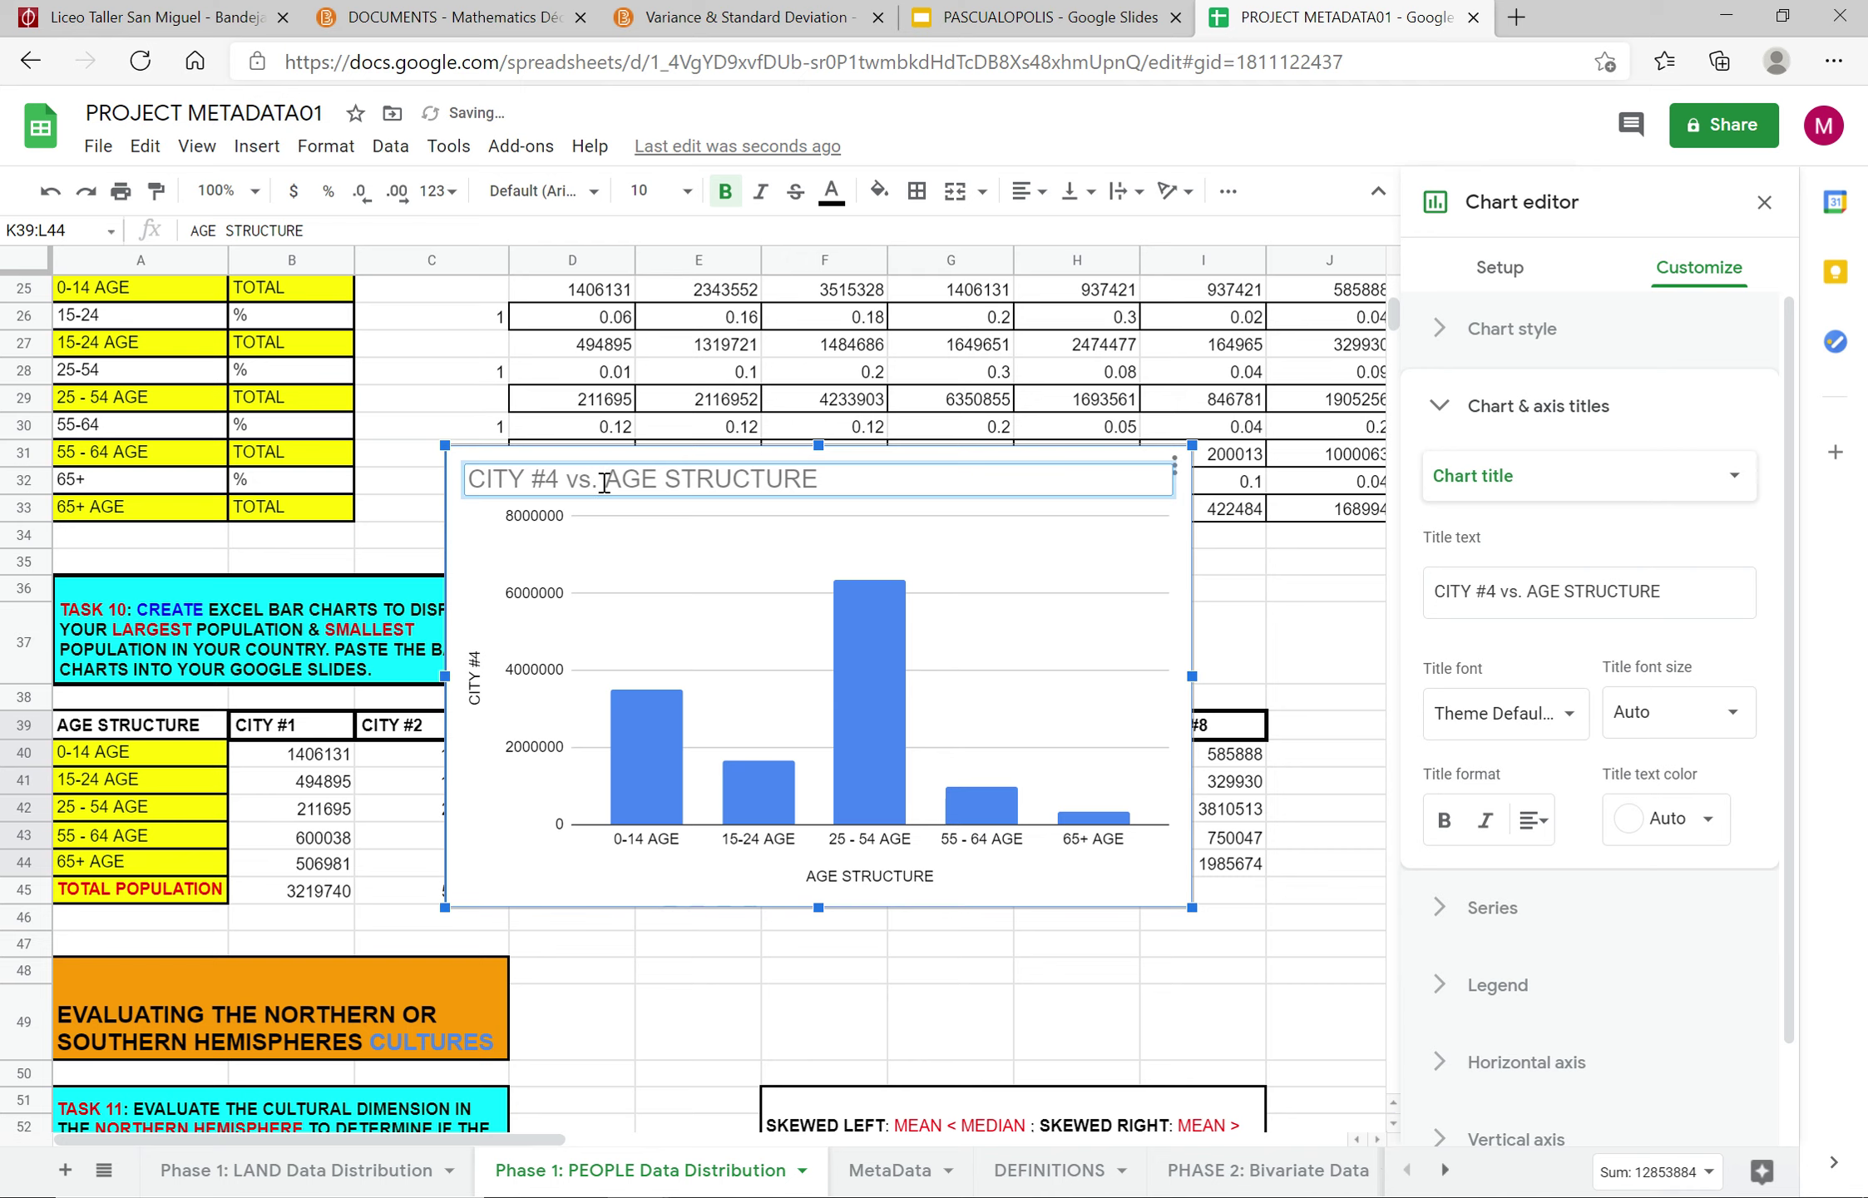
key("BackSpace")
key("BackSpace")
key("BackSpace")
key("BackSpace")
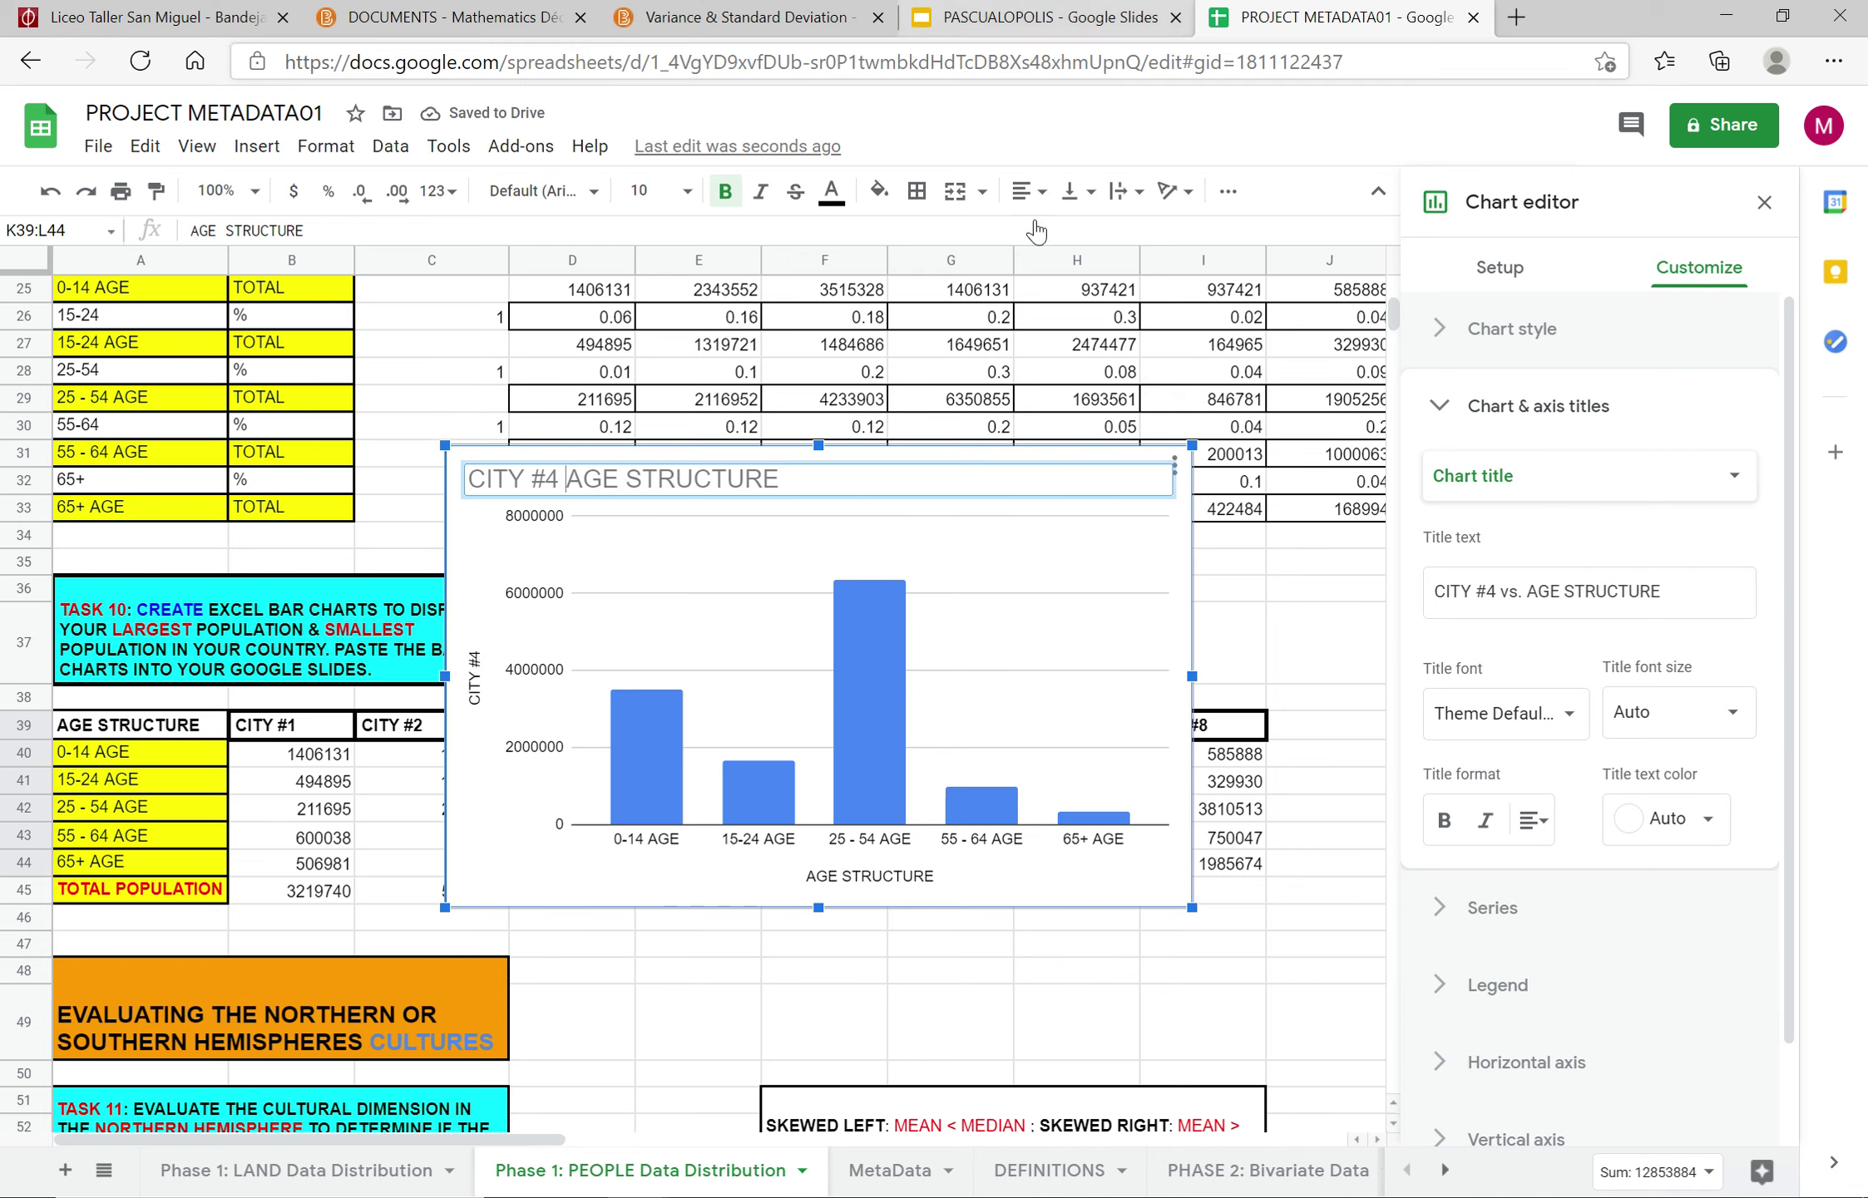
Step: Centre the title 'CITY #4 AGE STRUCTURE' by adding leading spaces
left_click(1028, 191)
left_click(1057, 236)
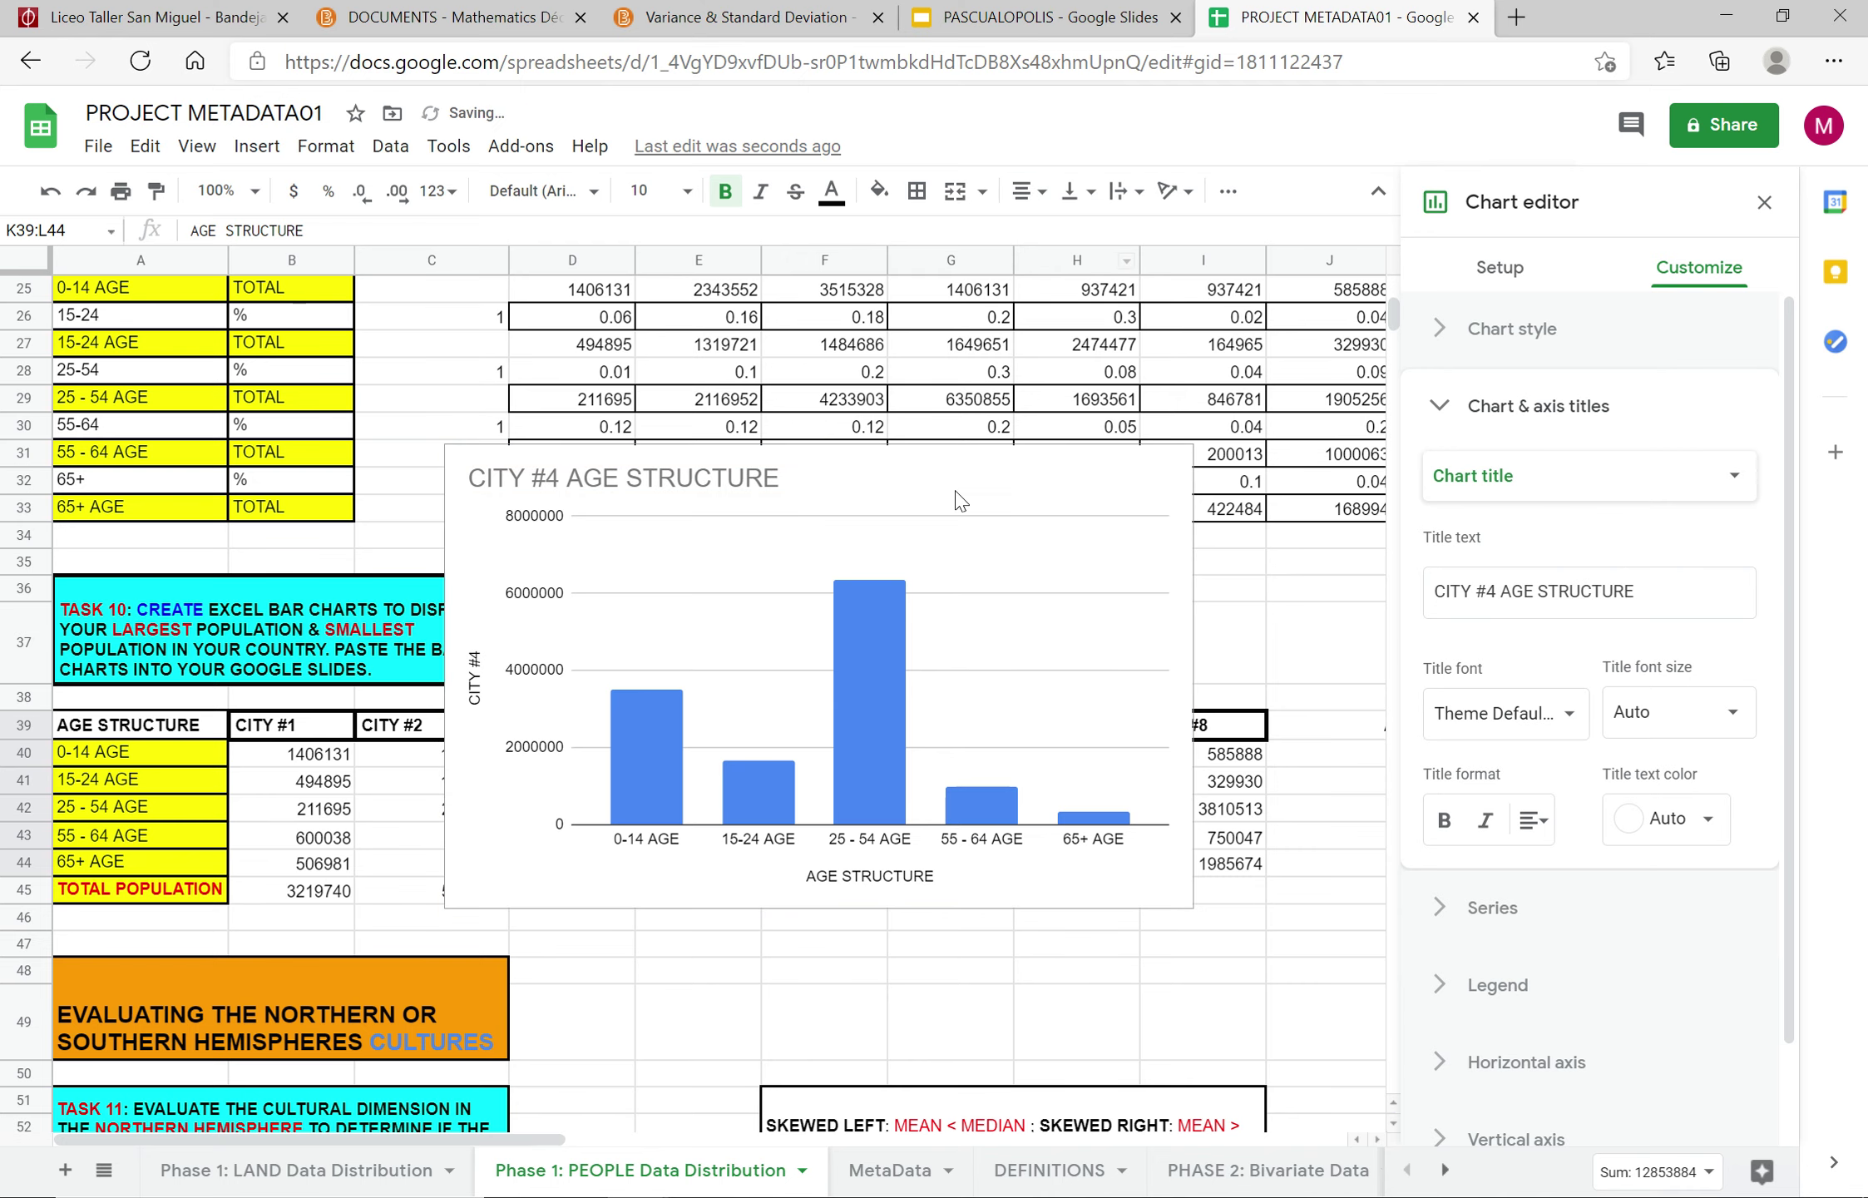
left_click(544, 497)
double_click(561, 483)
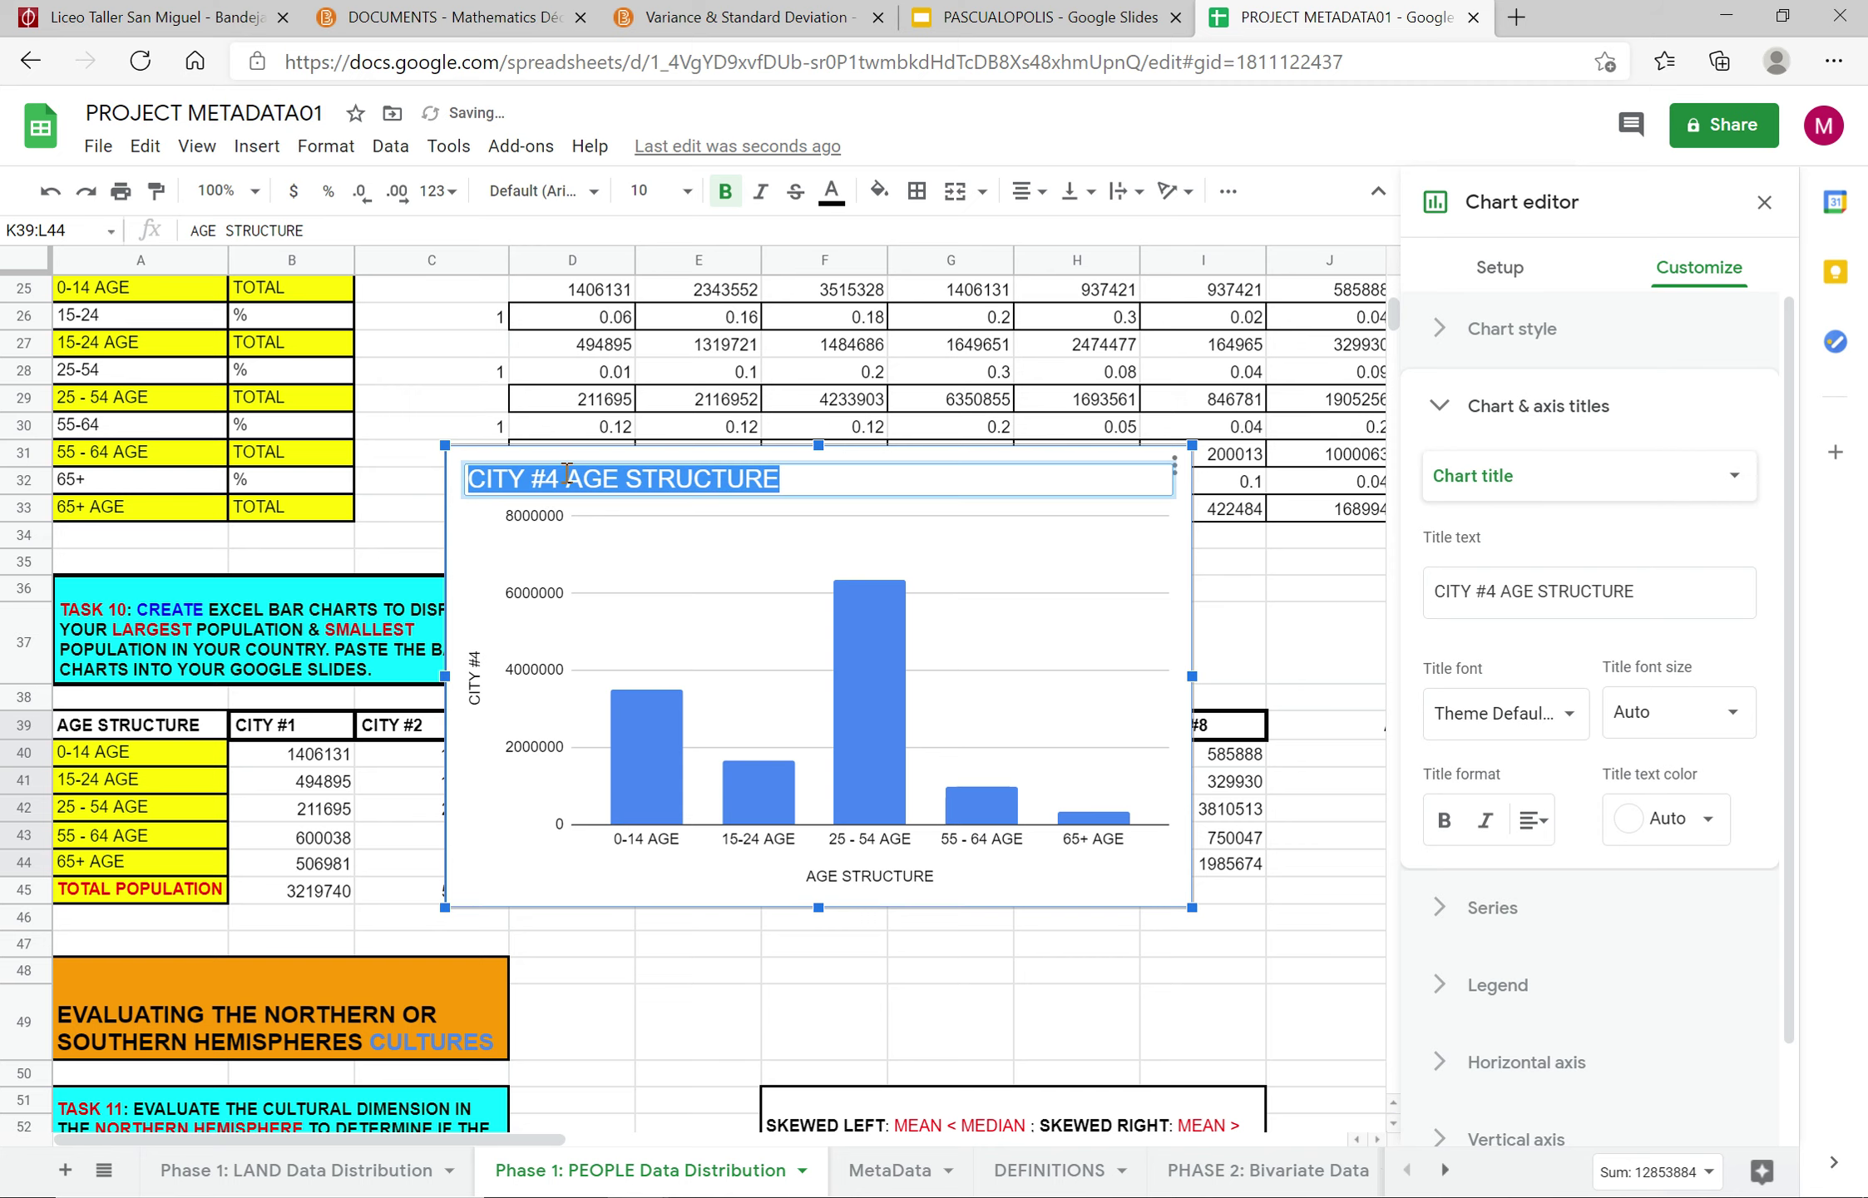
left_click(467, 486)
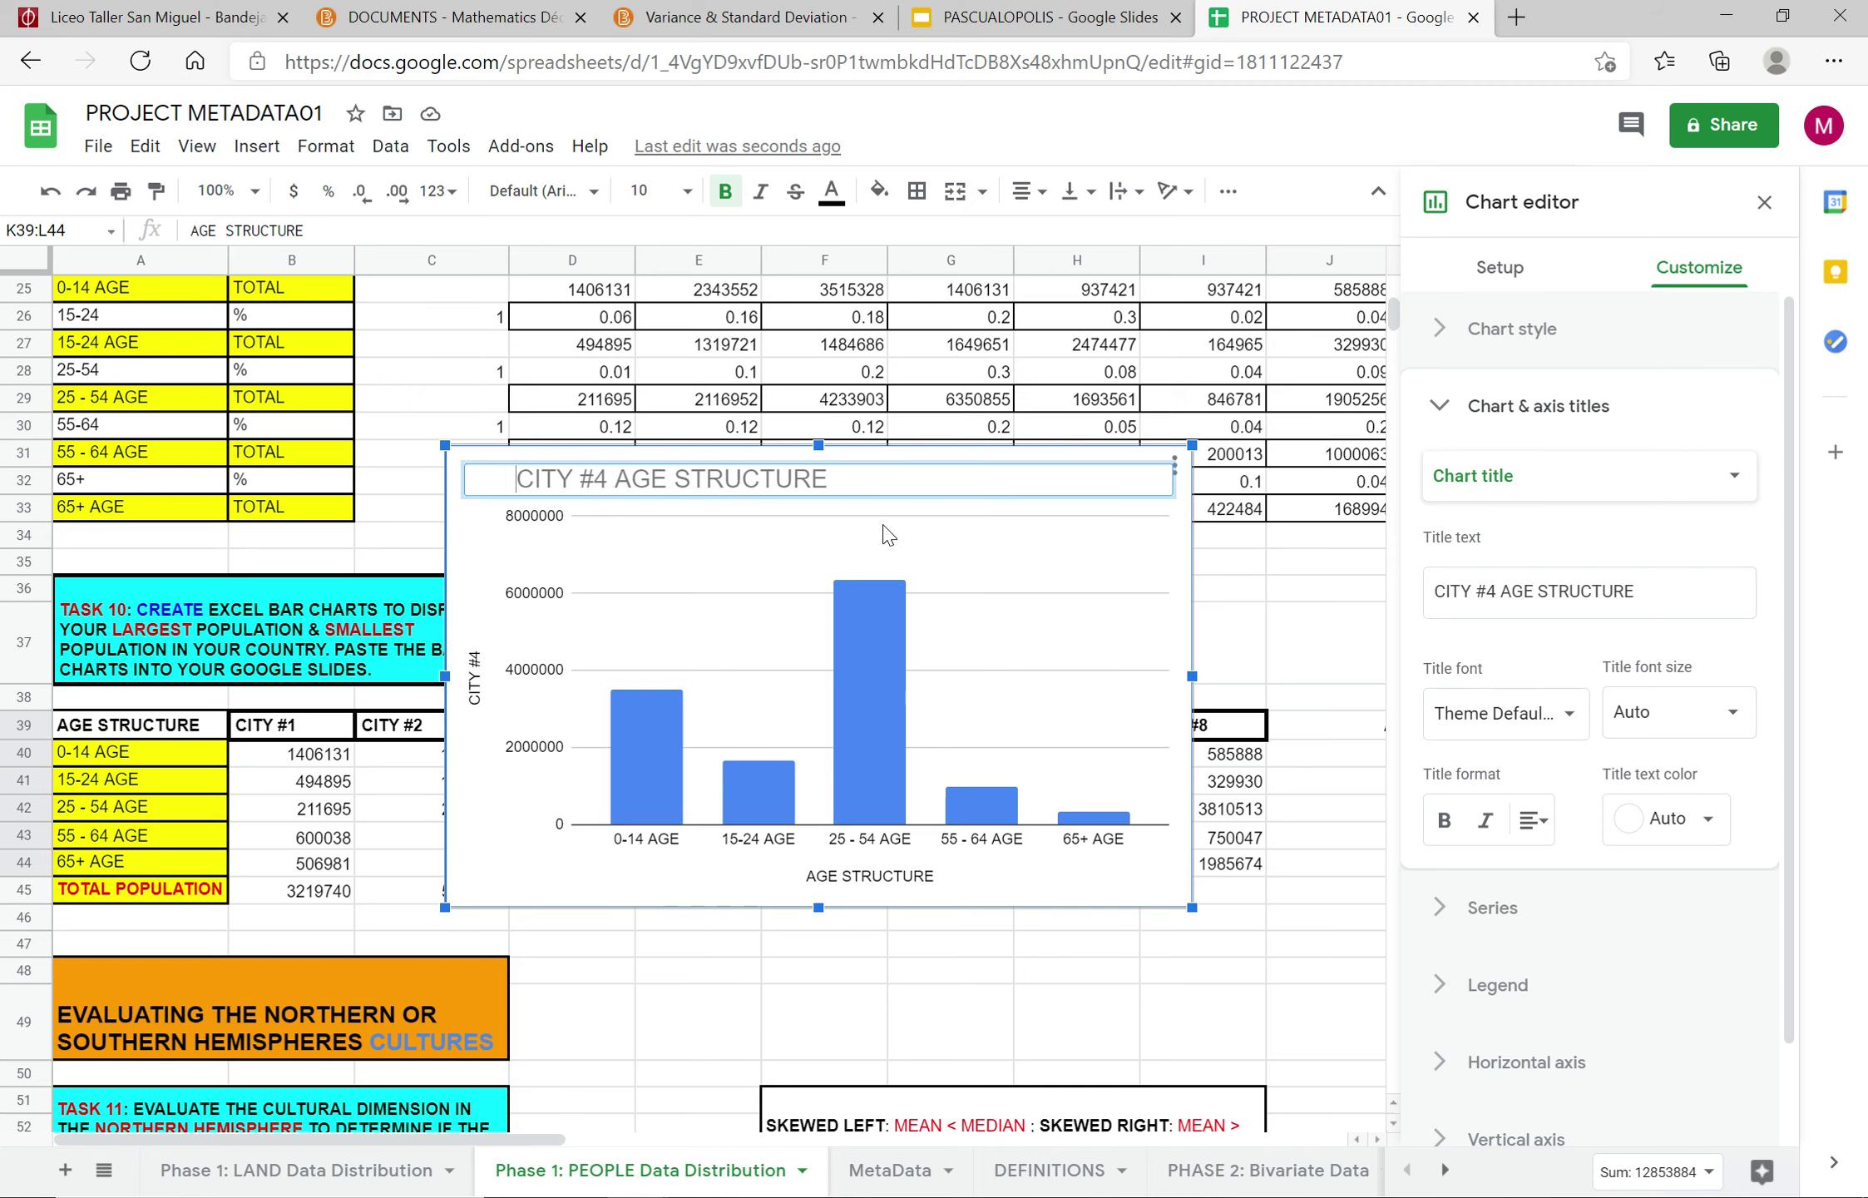
left_click(851, 623)
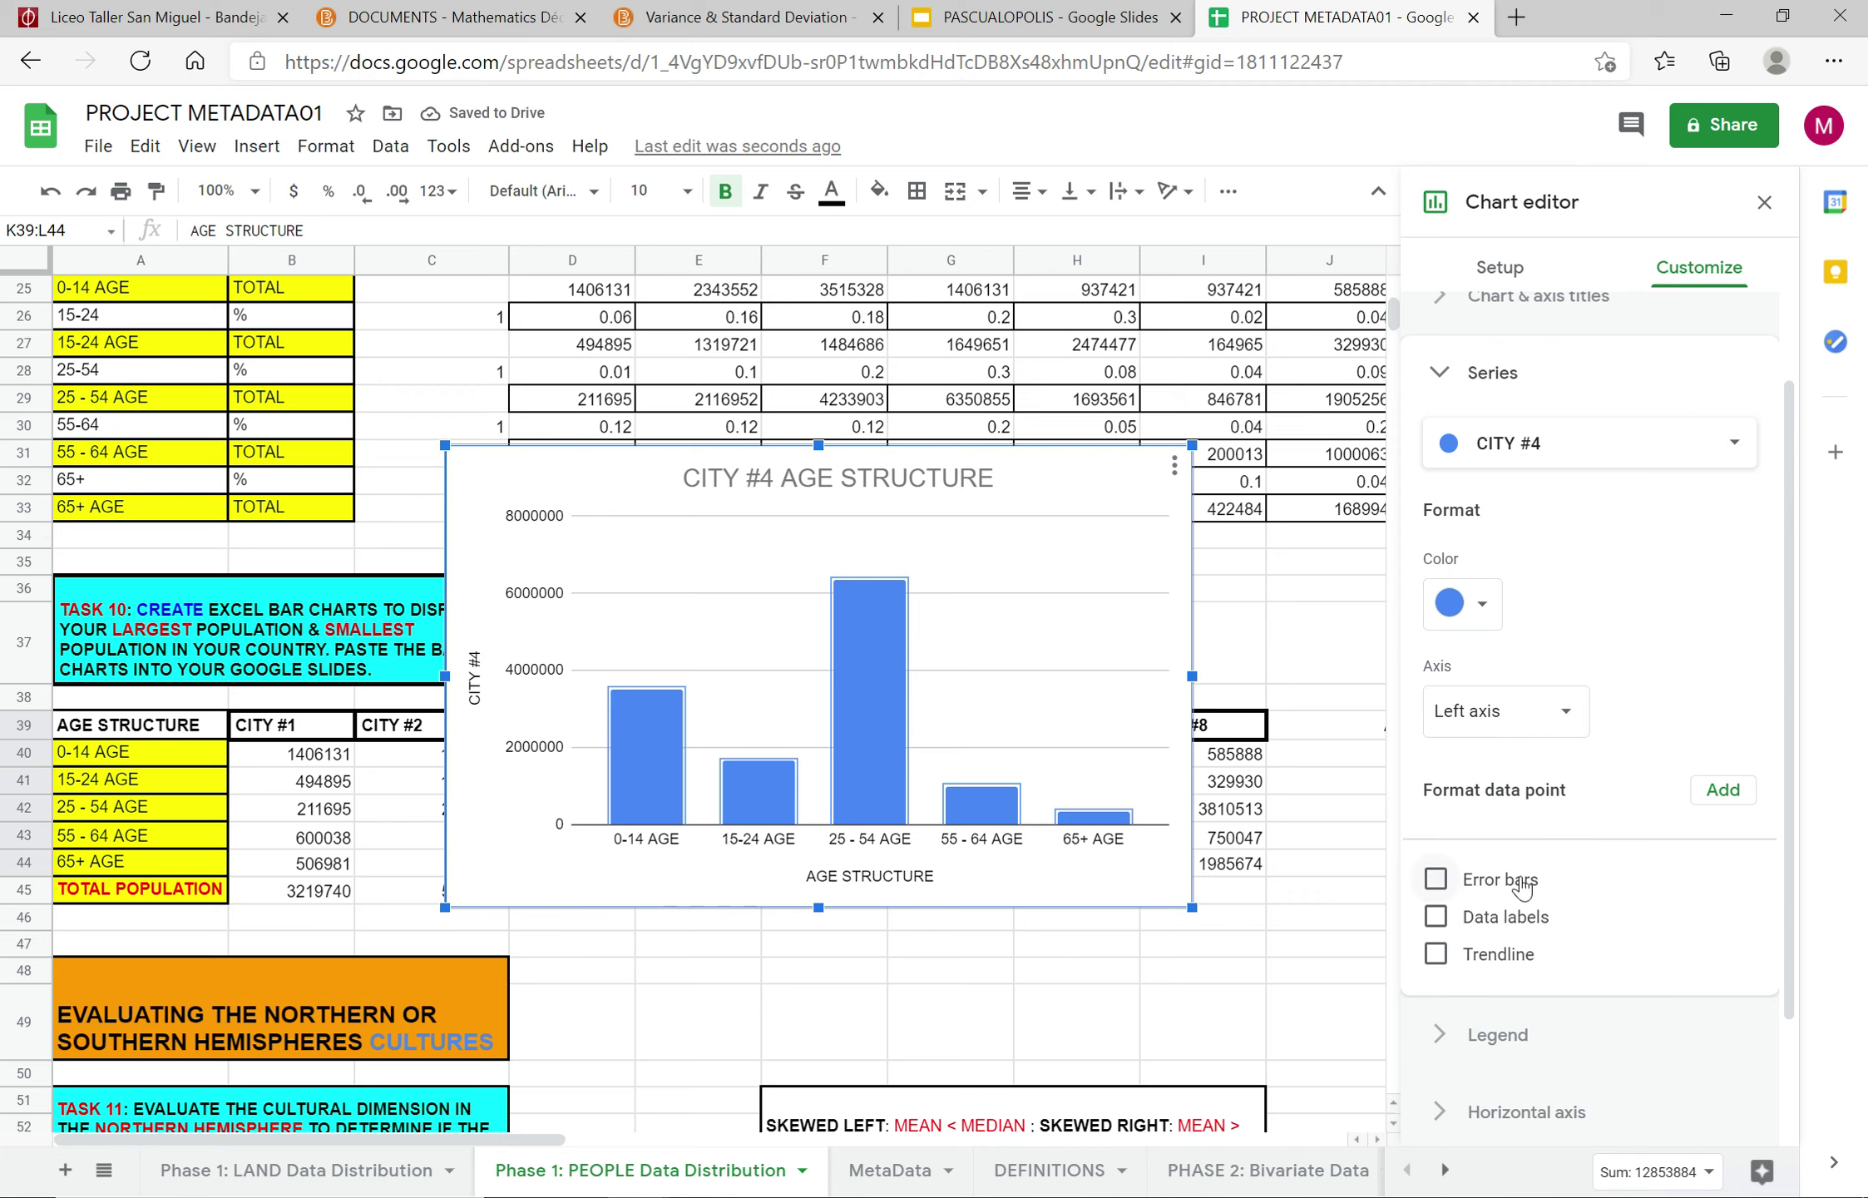
Step: Review the legend, chart and axis titles, gridlines and vertical axis settings in Customize
scroll(1509, 965, "down", 2)
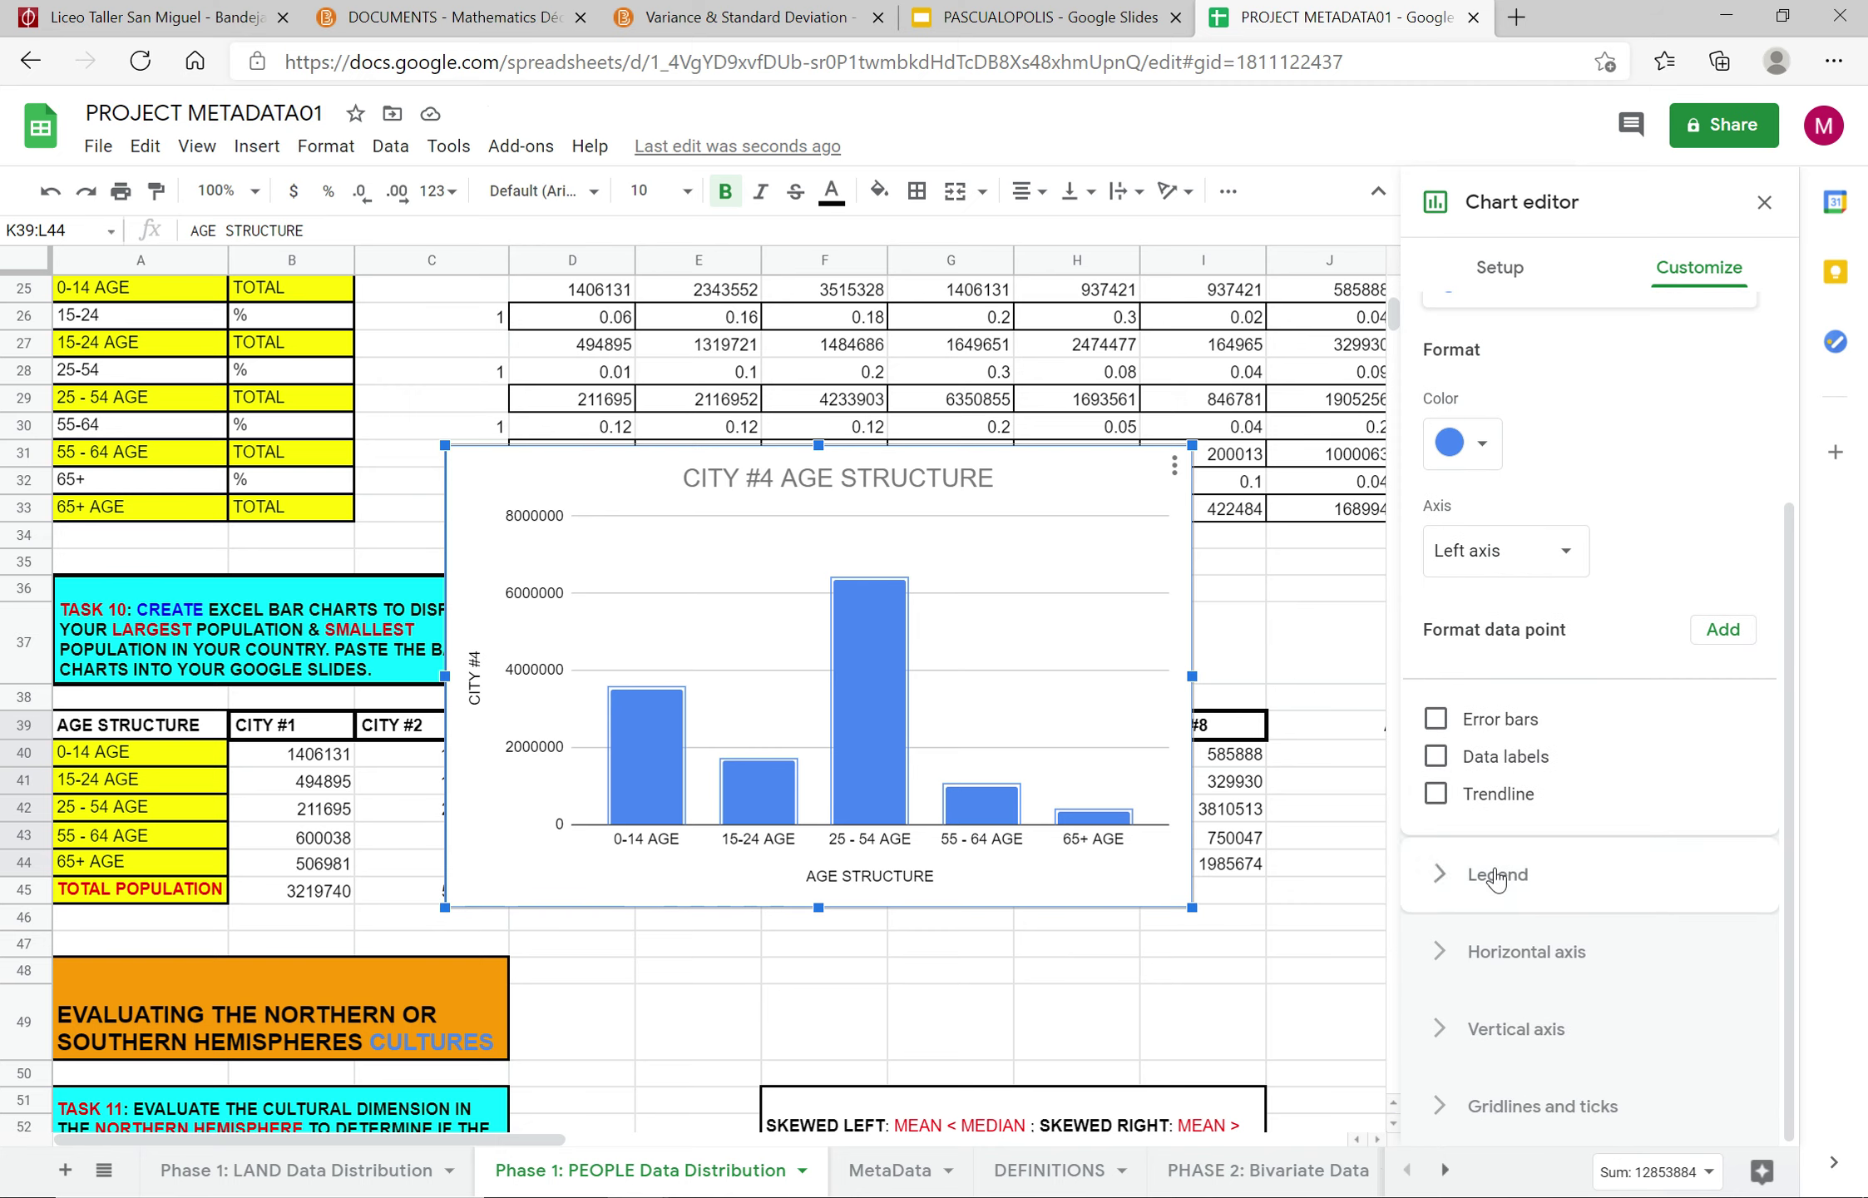
left_click(1497, 876)
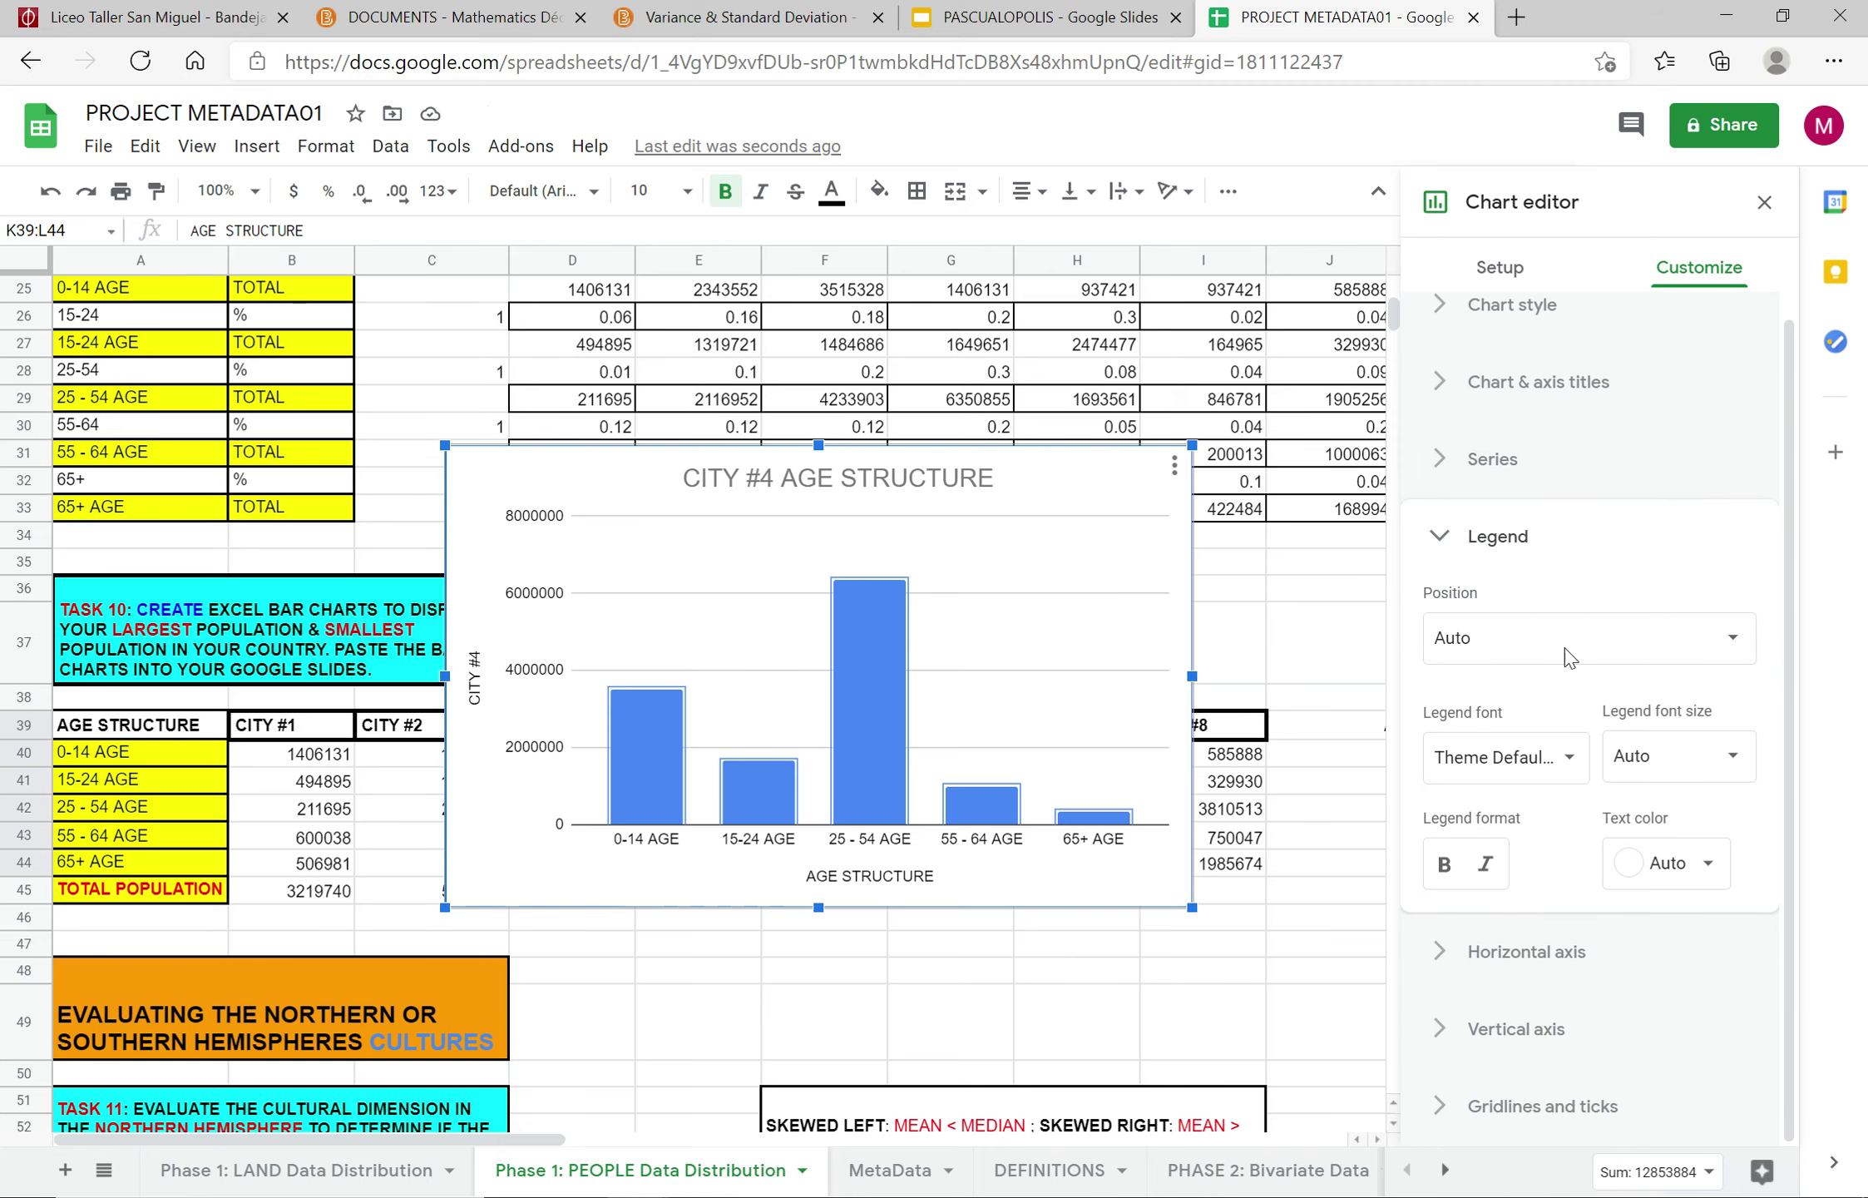
left_click(1465, 535)
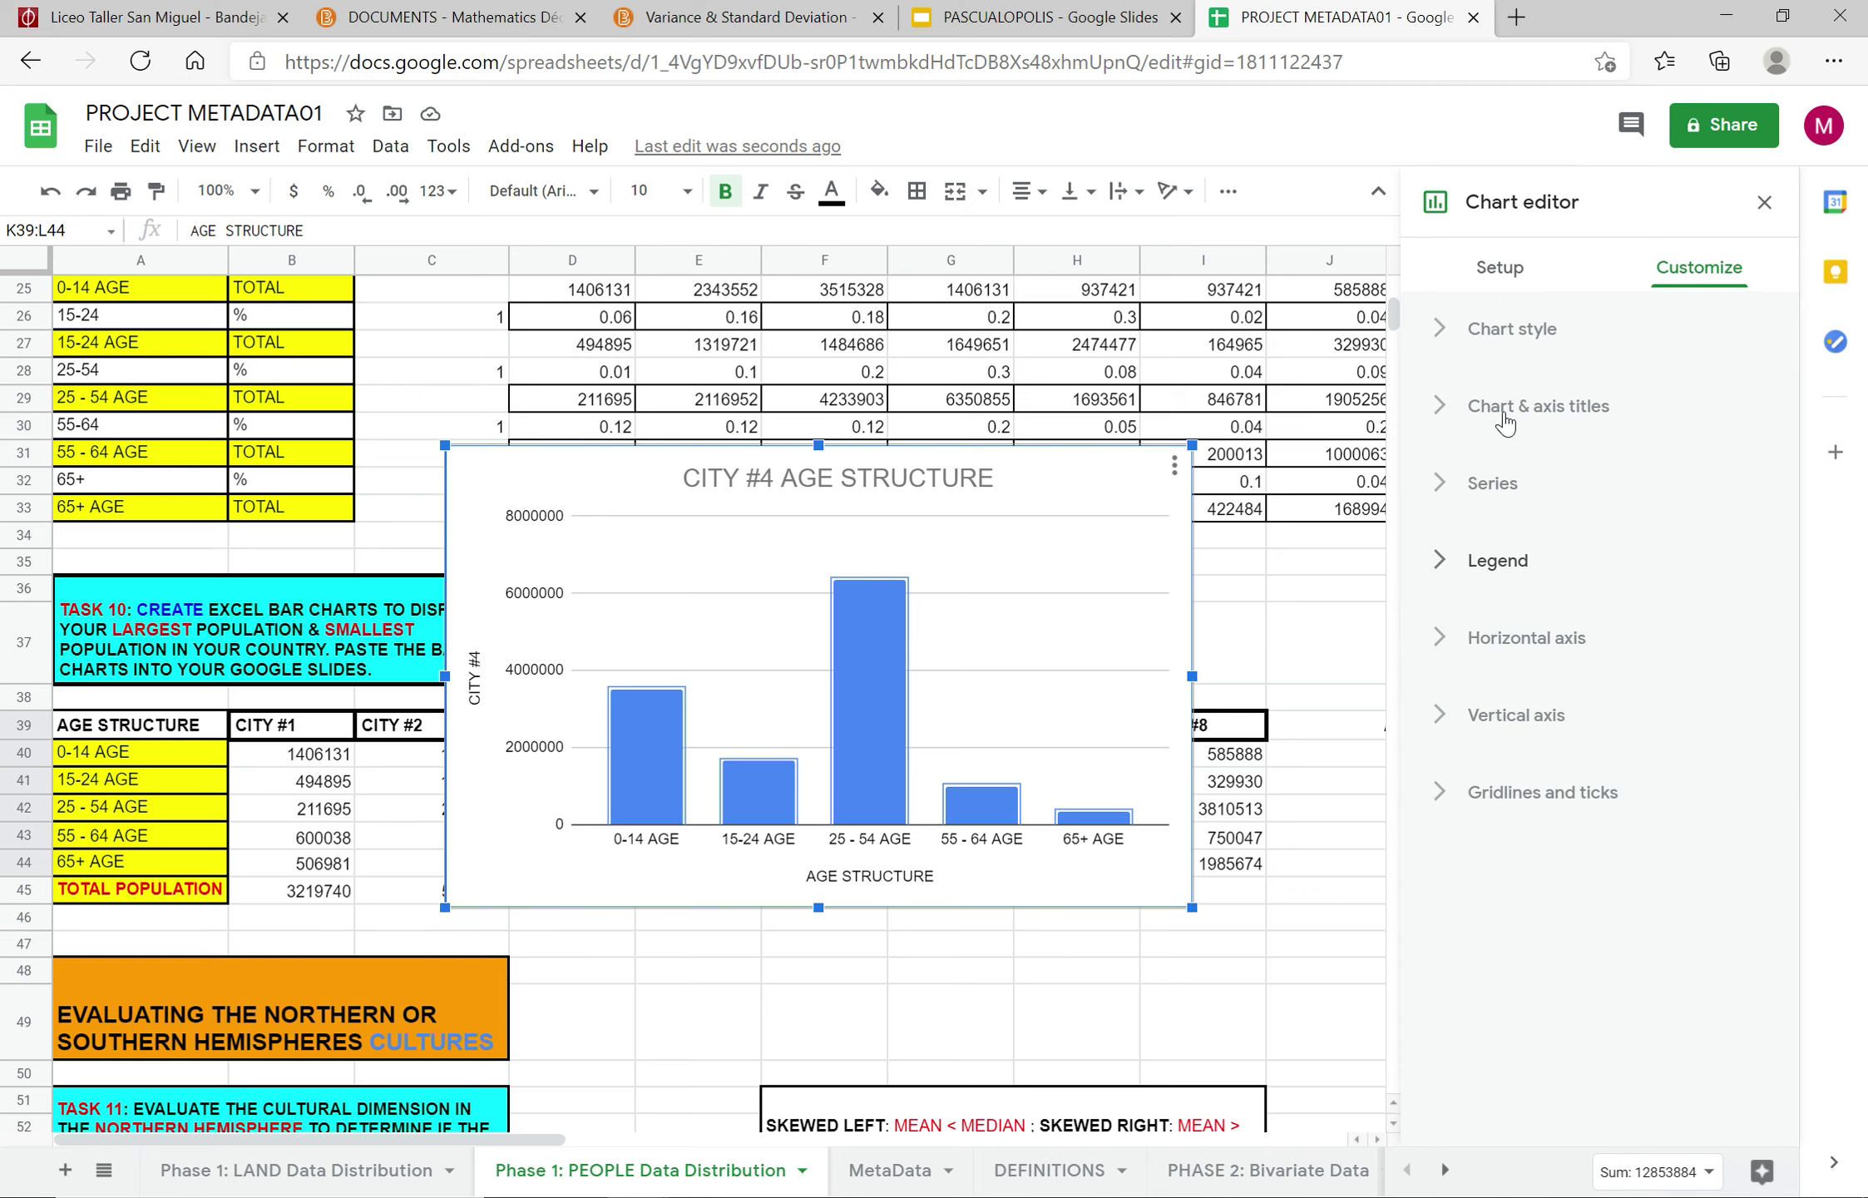
left_click(1499, 410)
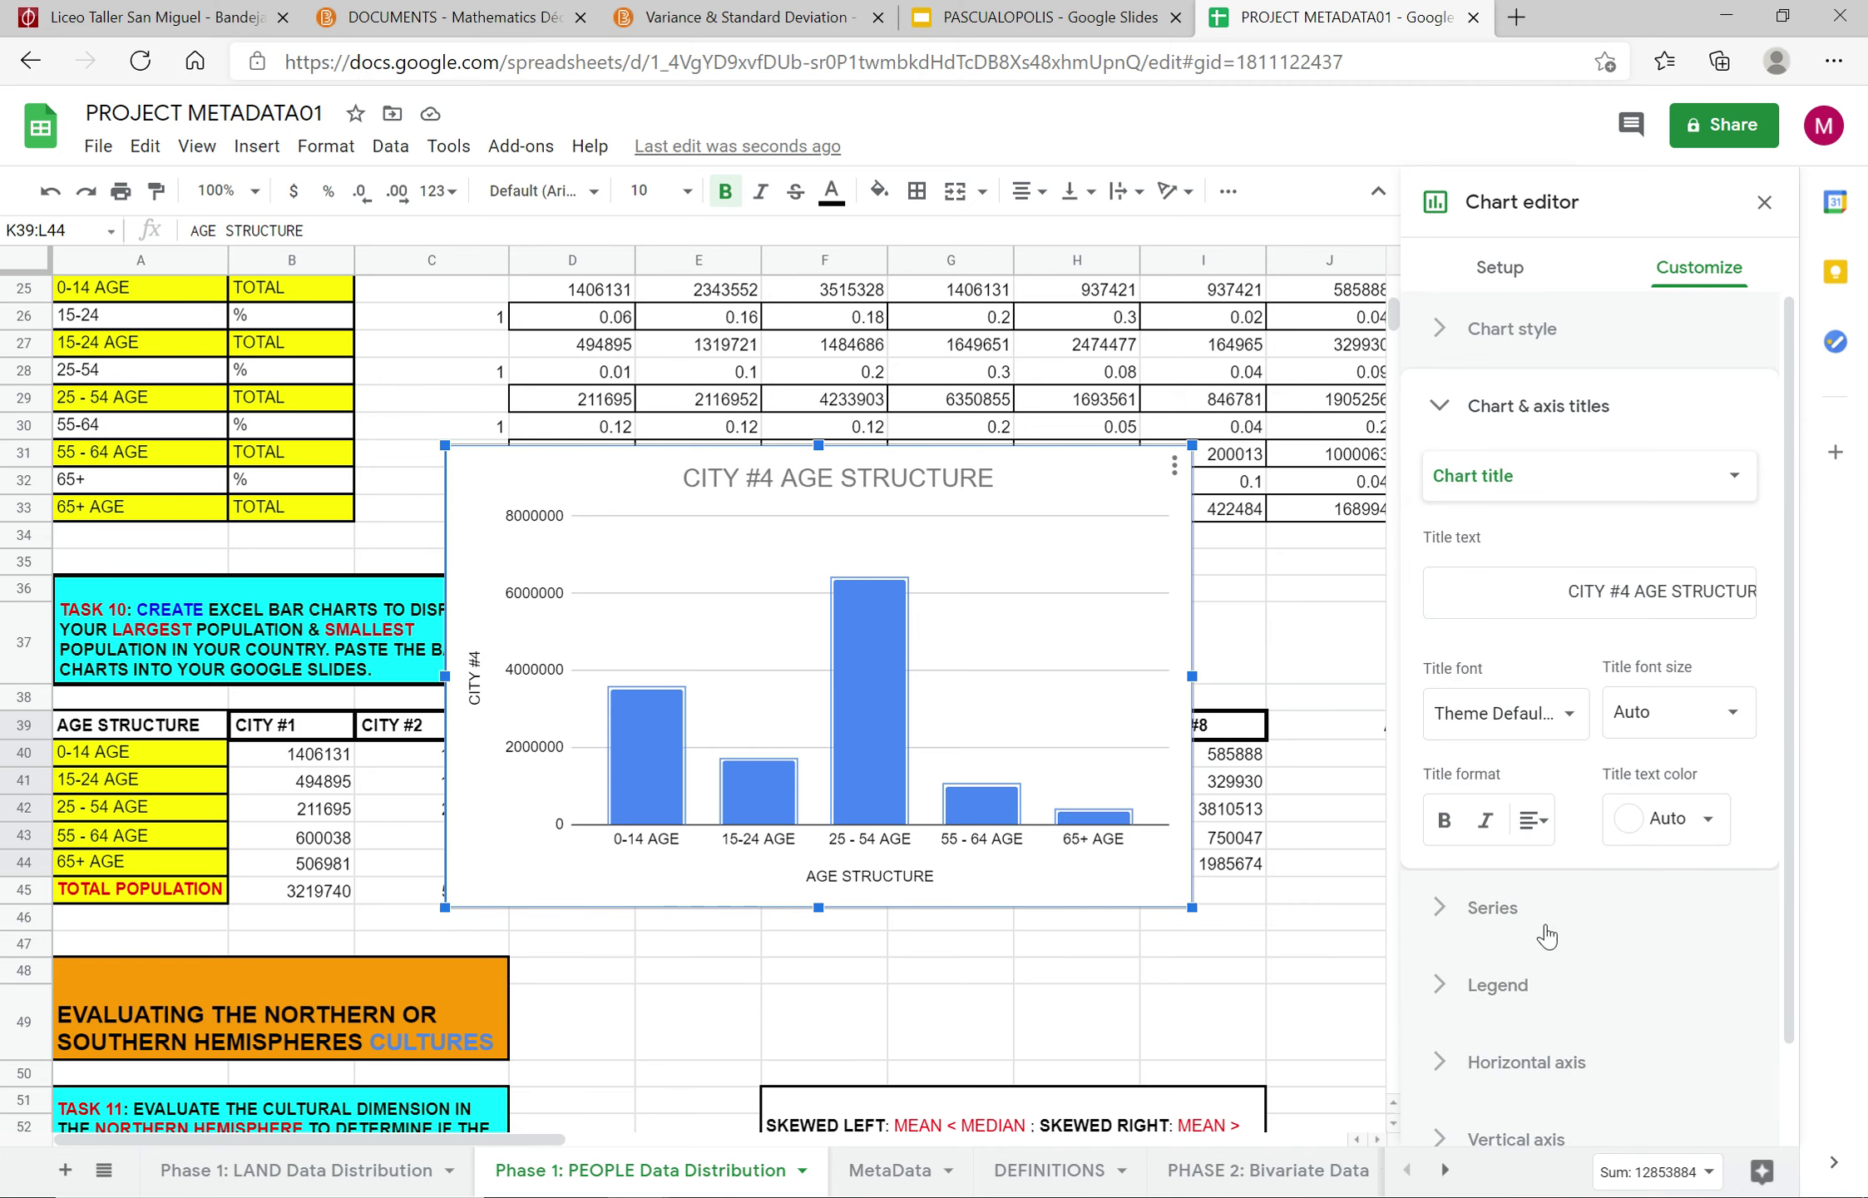
scroll(1547, 948, "down", 1)
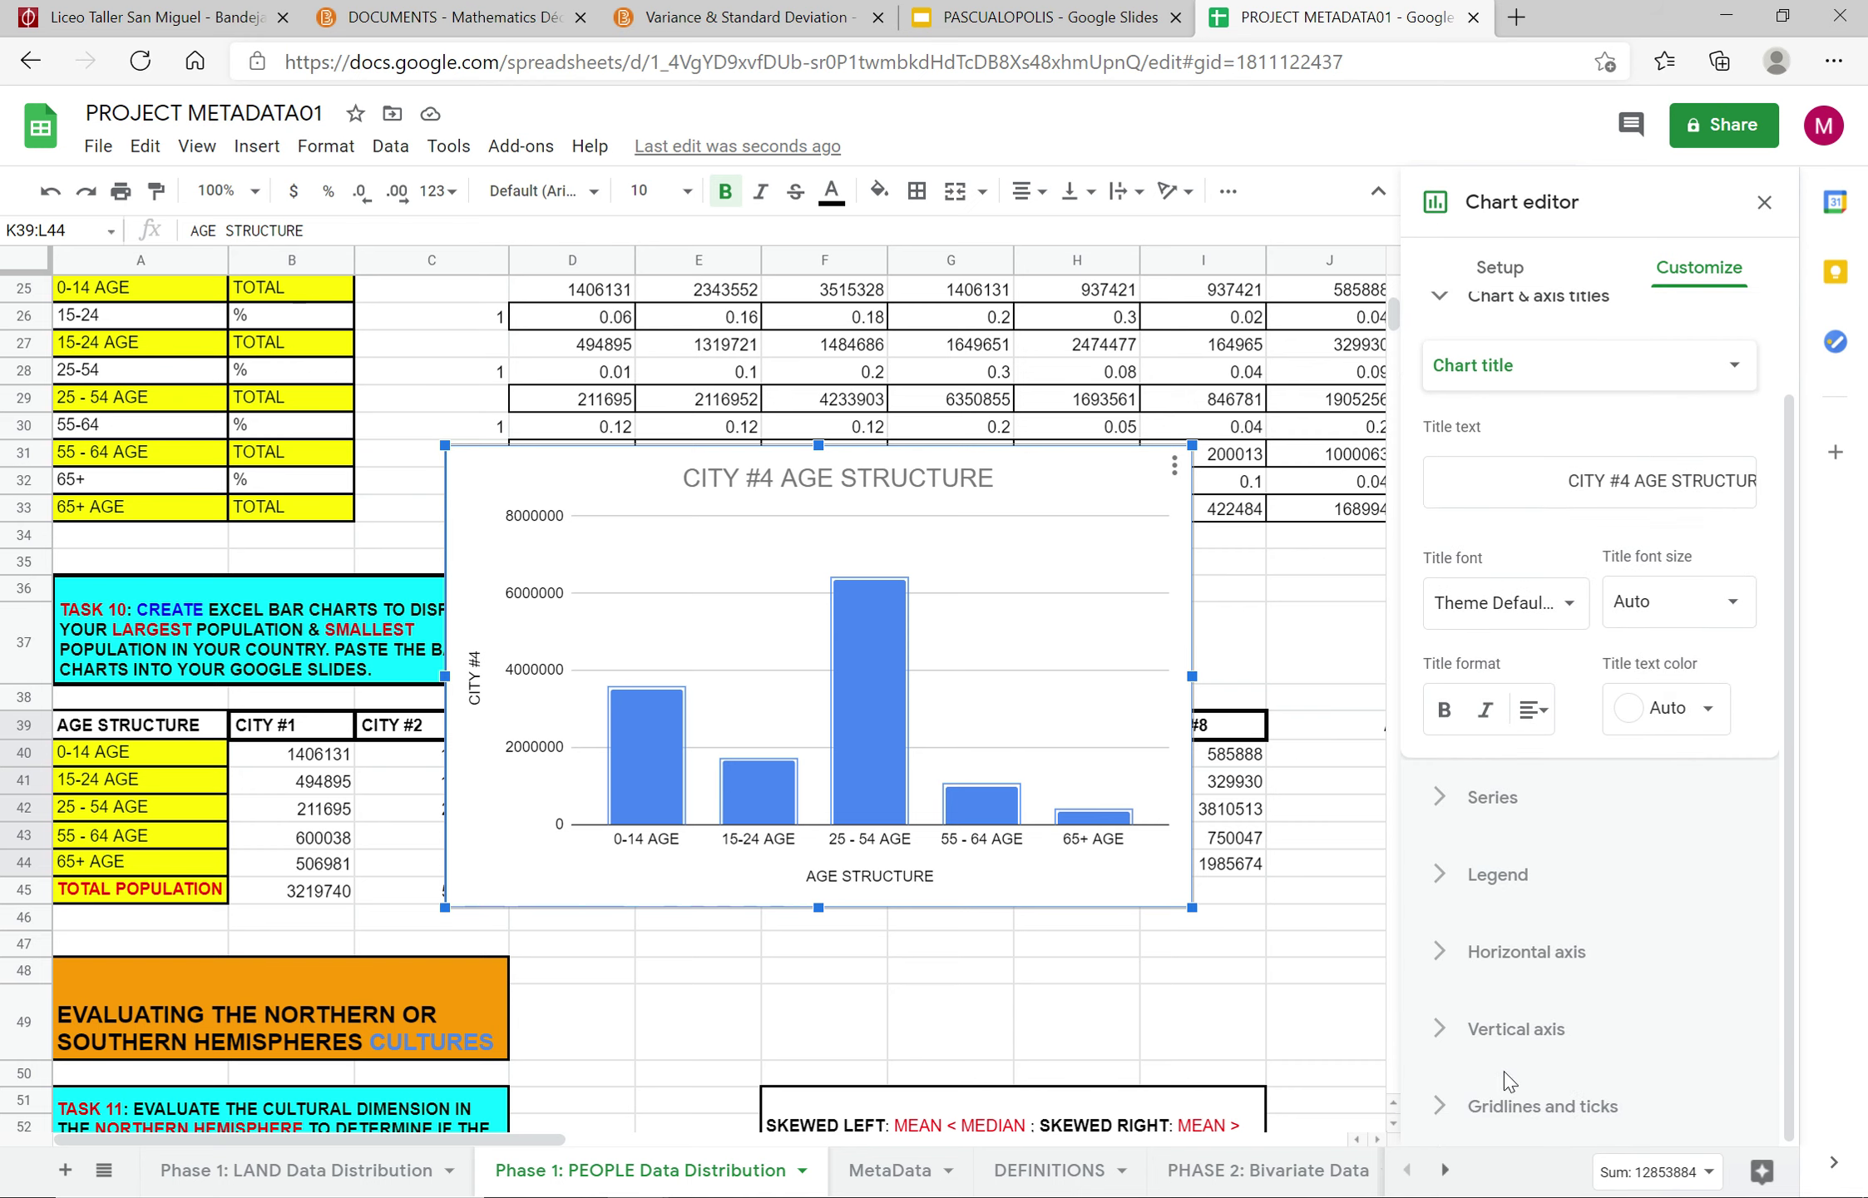
left_click(1505, 1107)
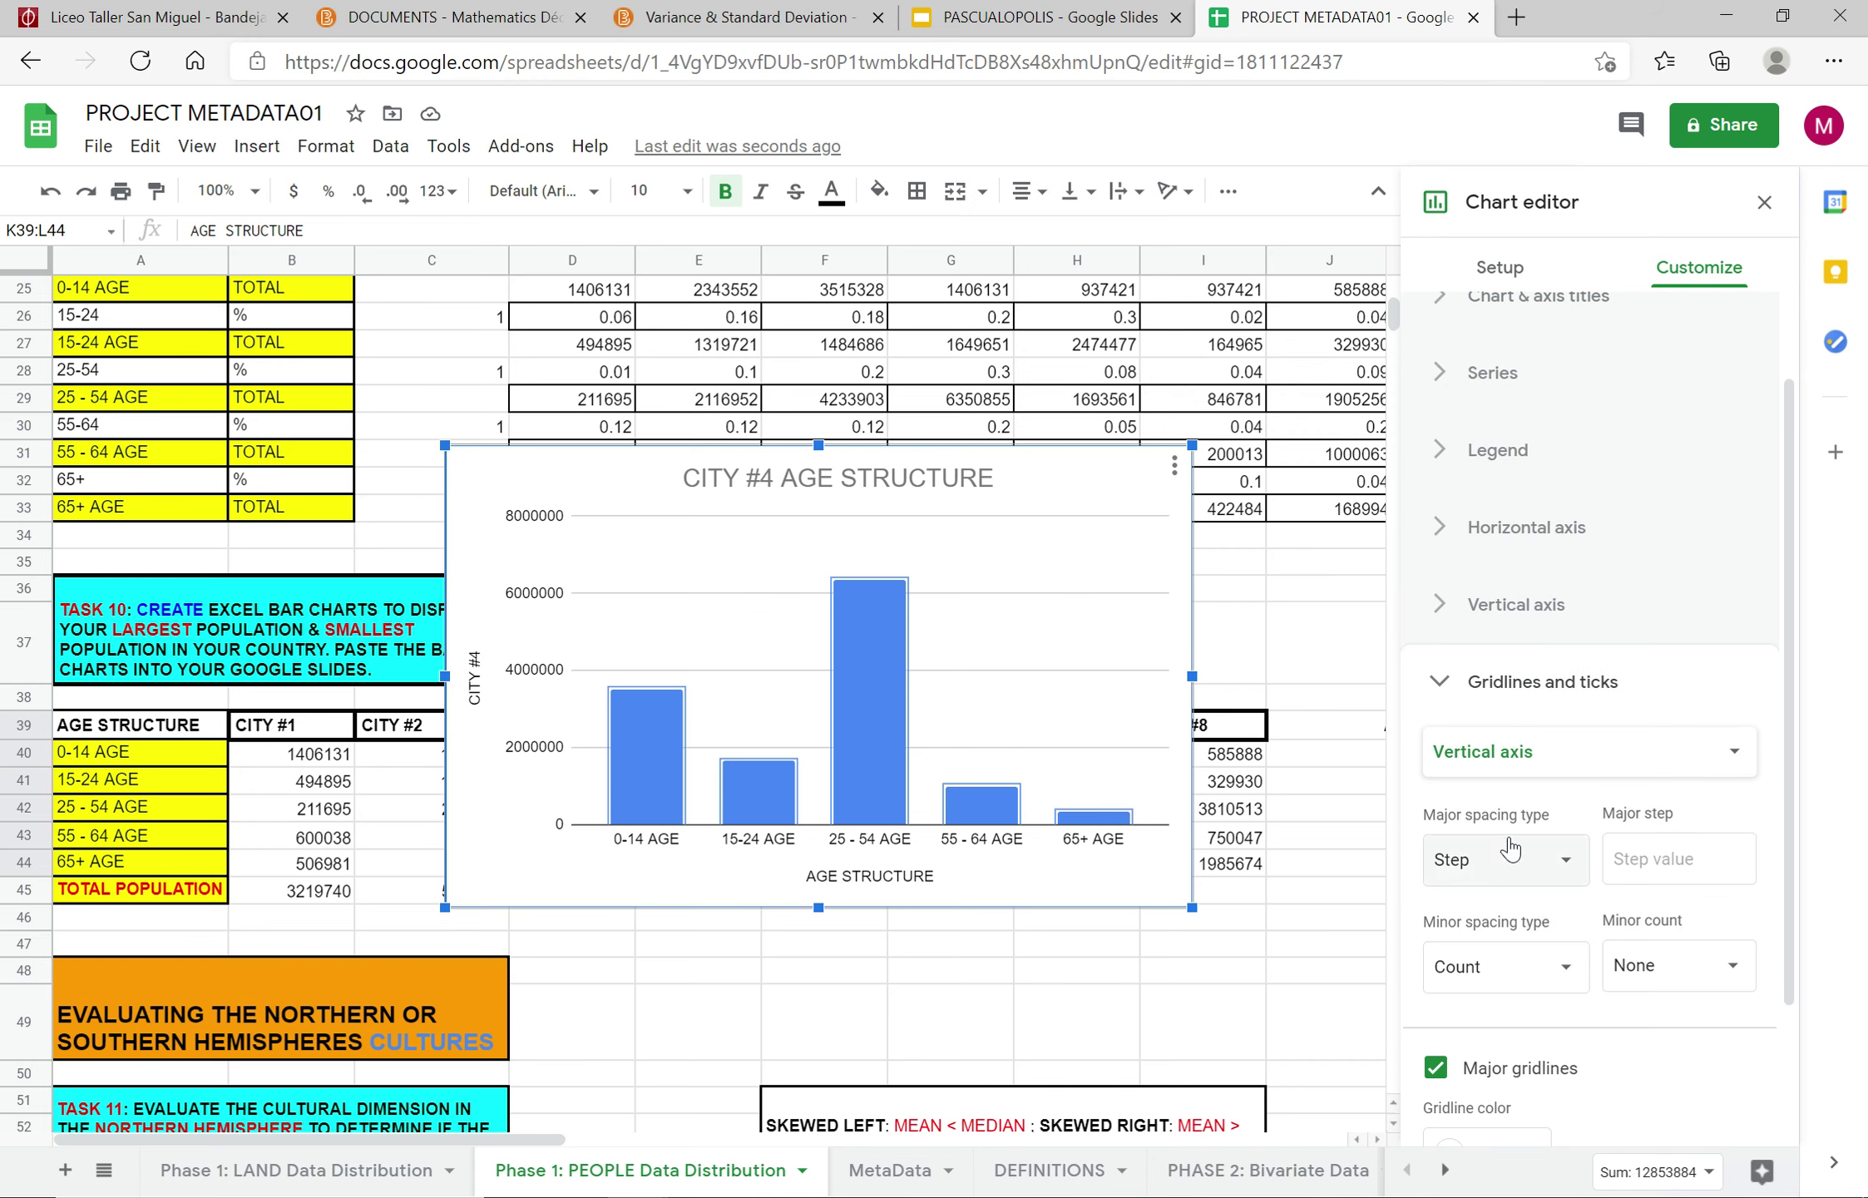
left_click(1536, 592)
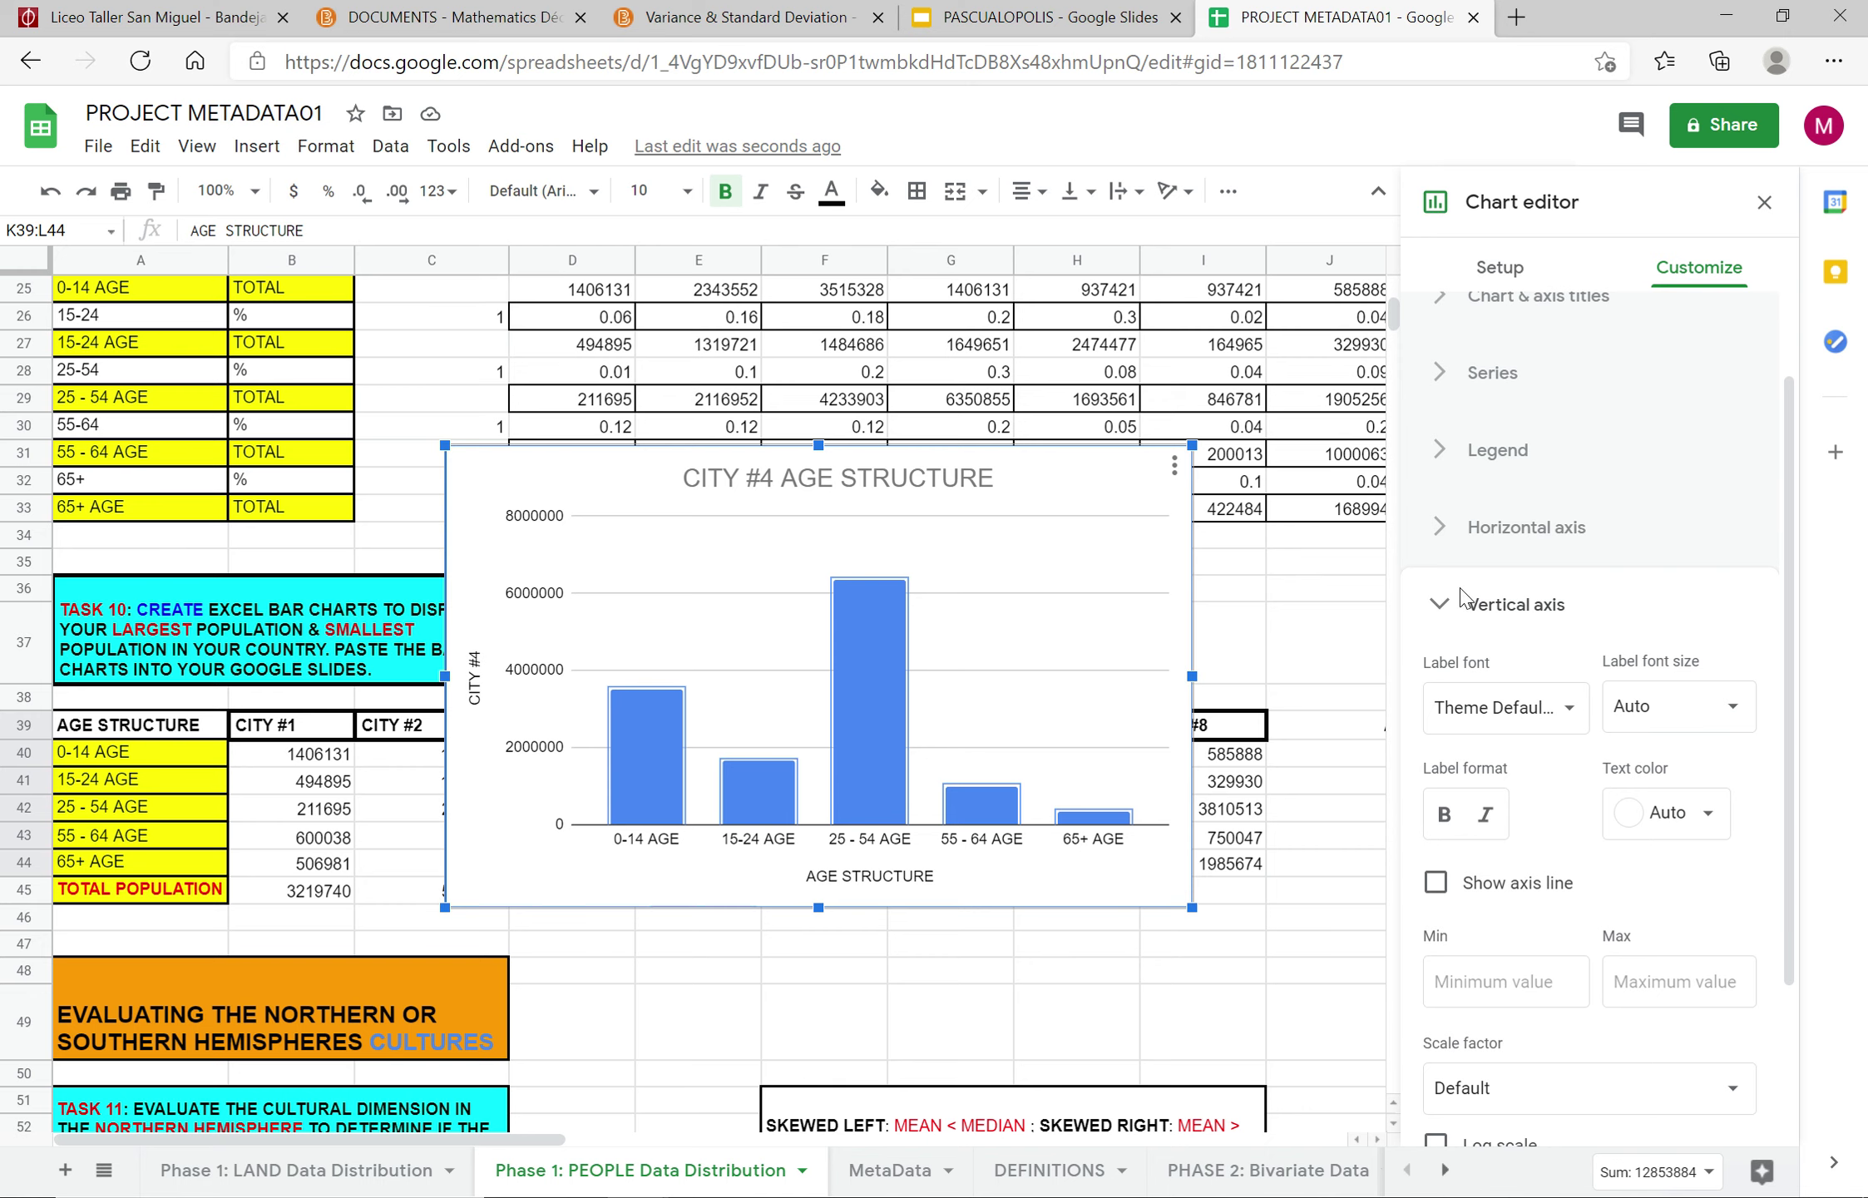
left_click(602, 511)
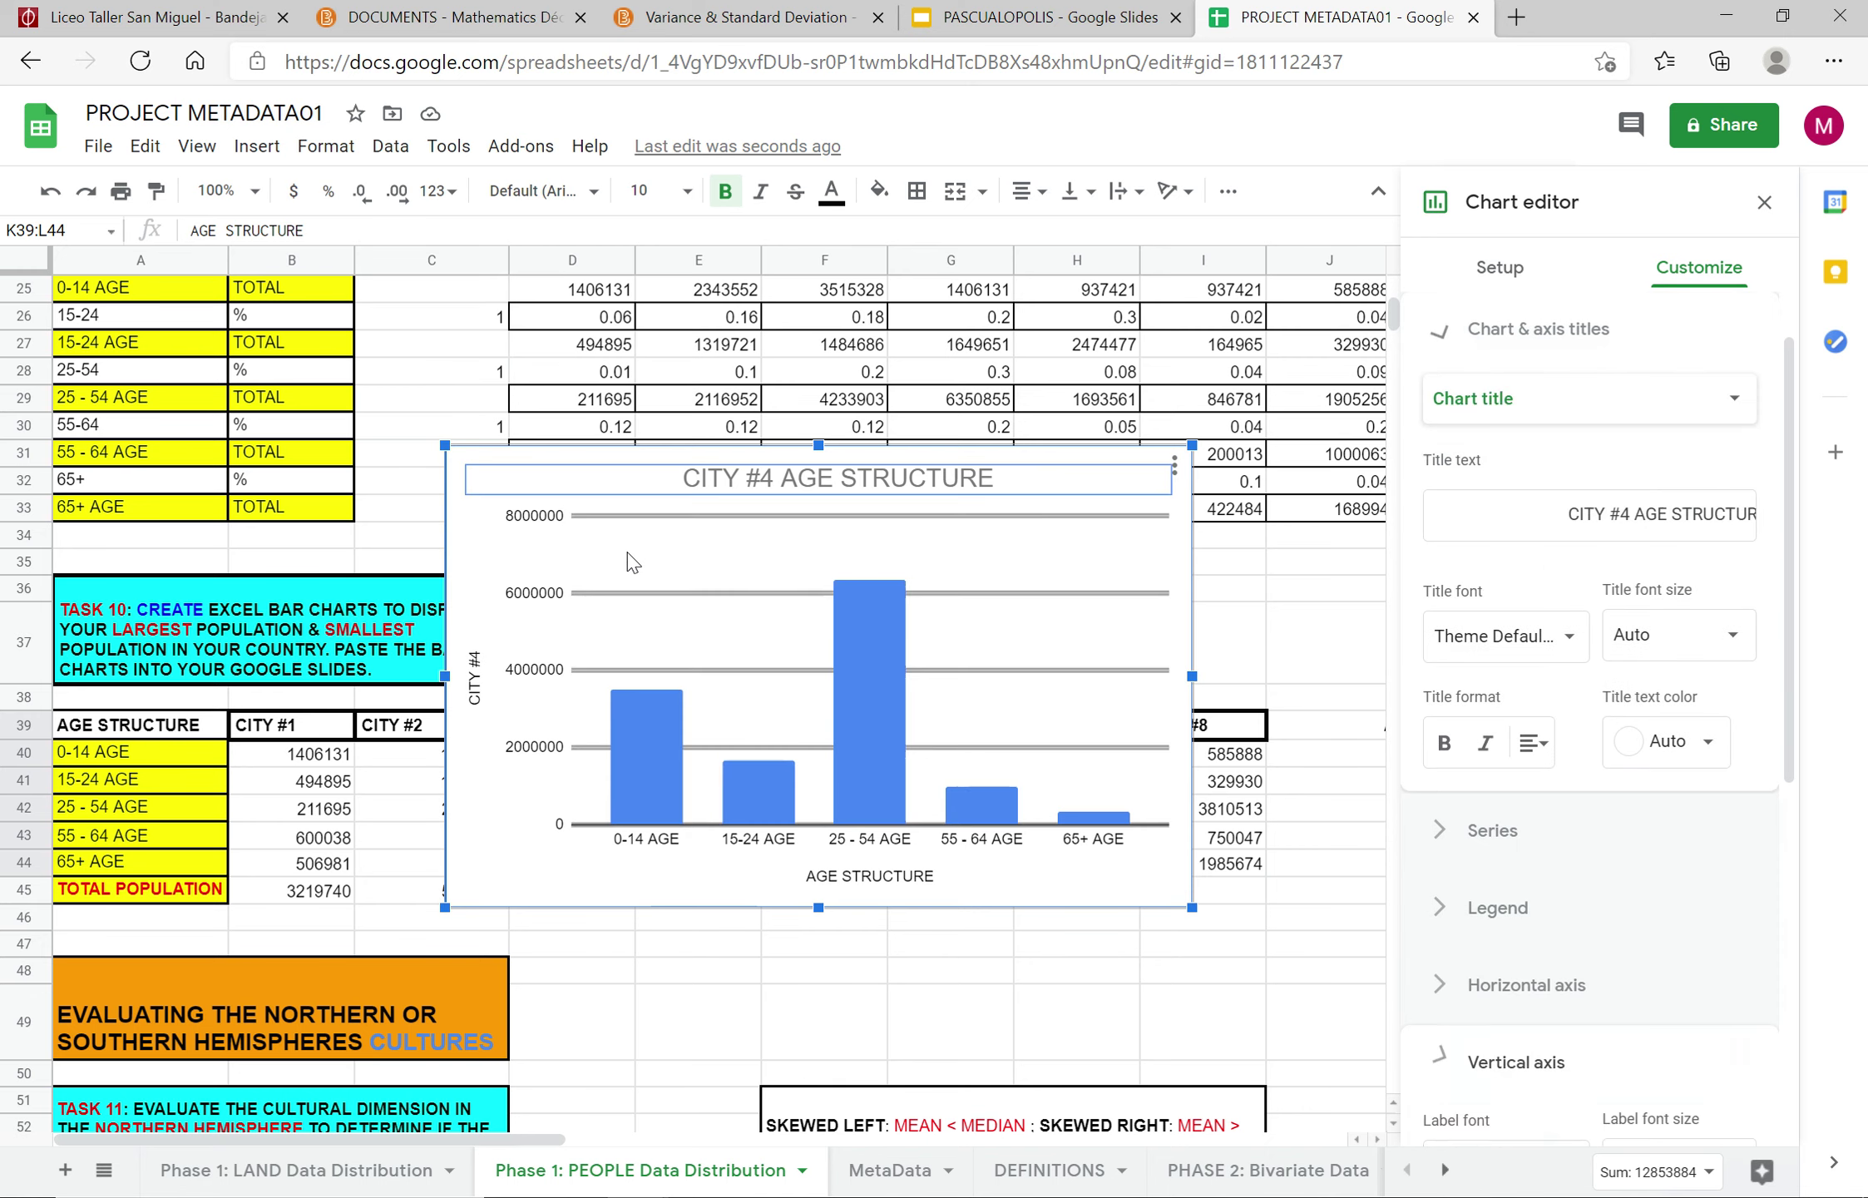
right_click(629, 562)
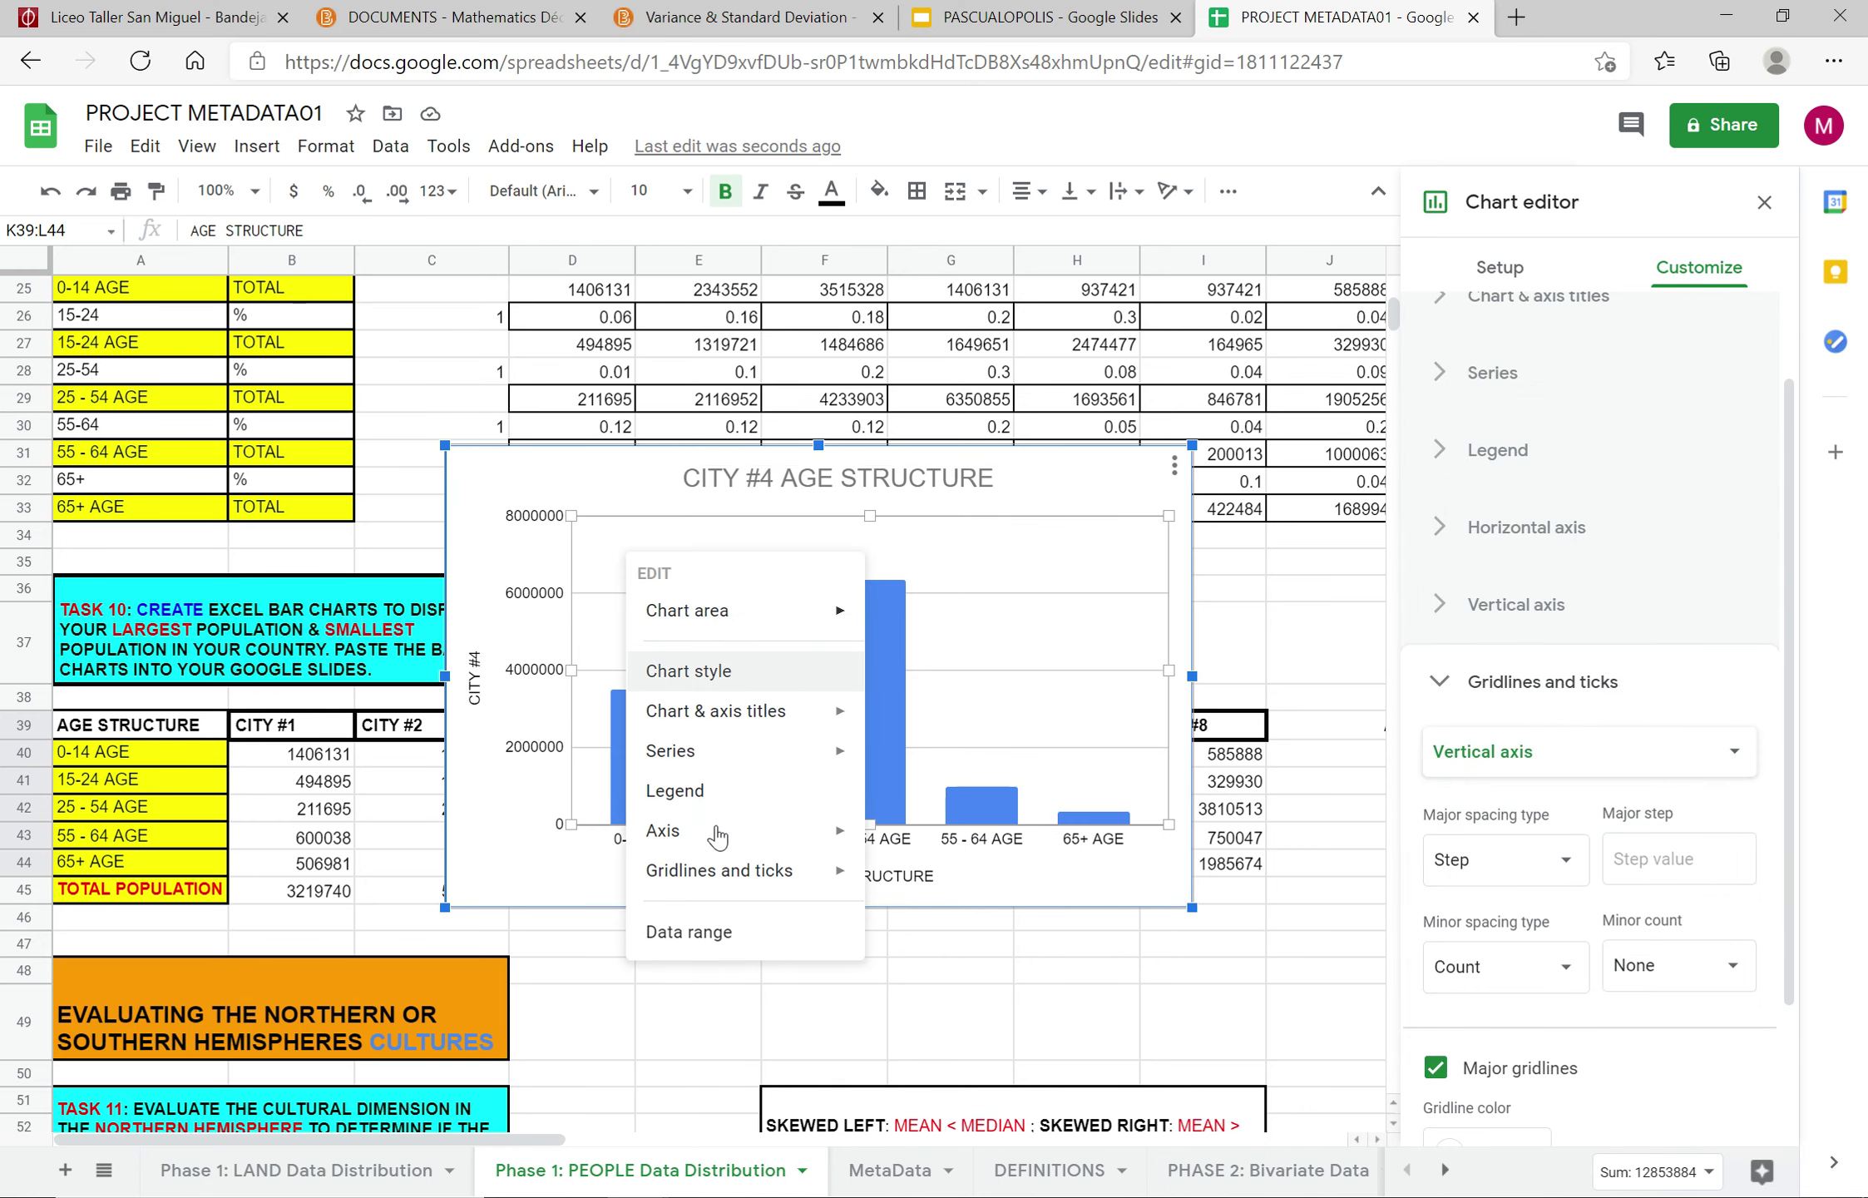
left_click(547, 494)
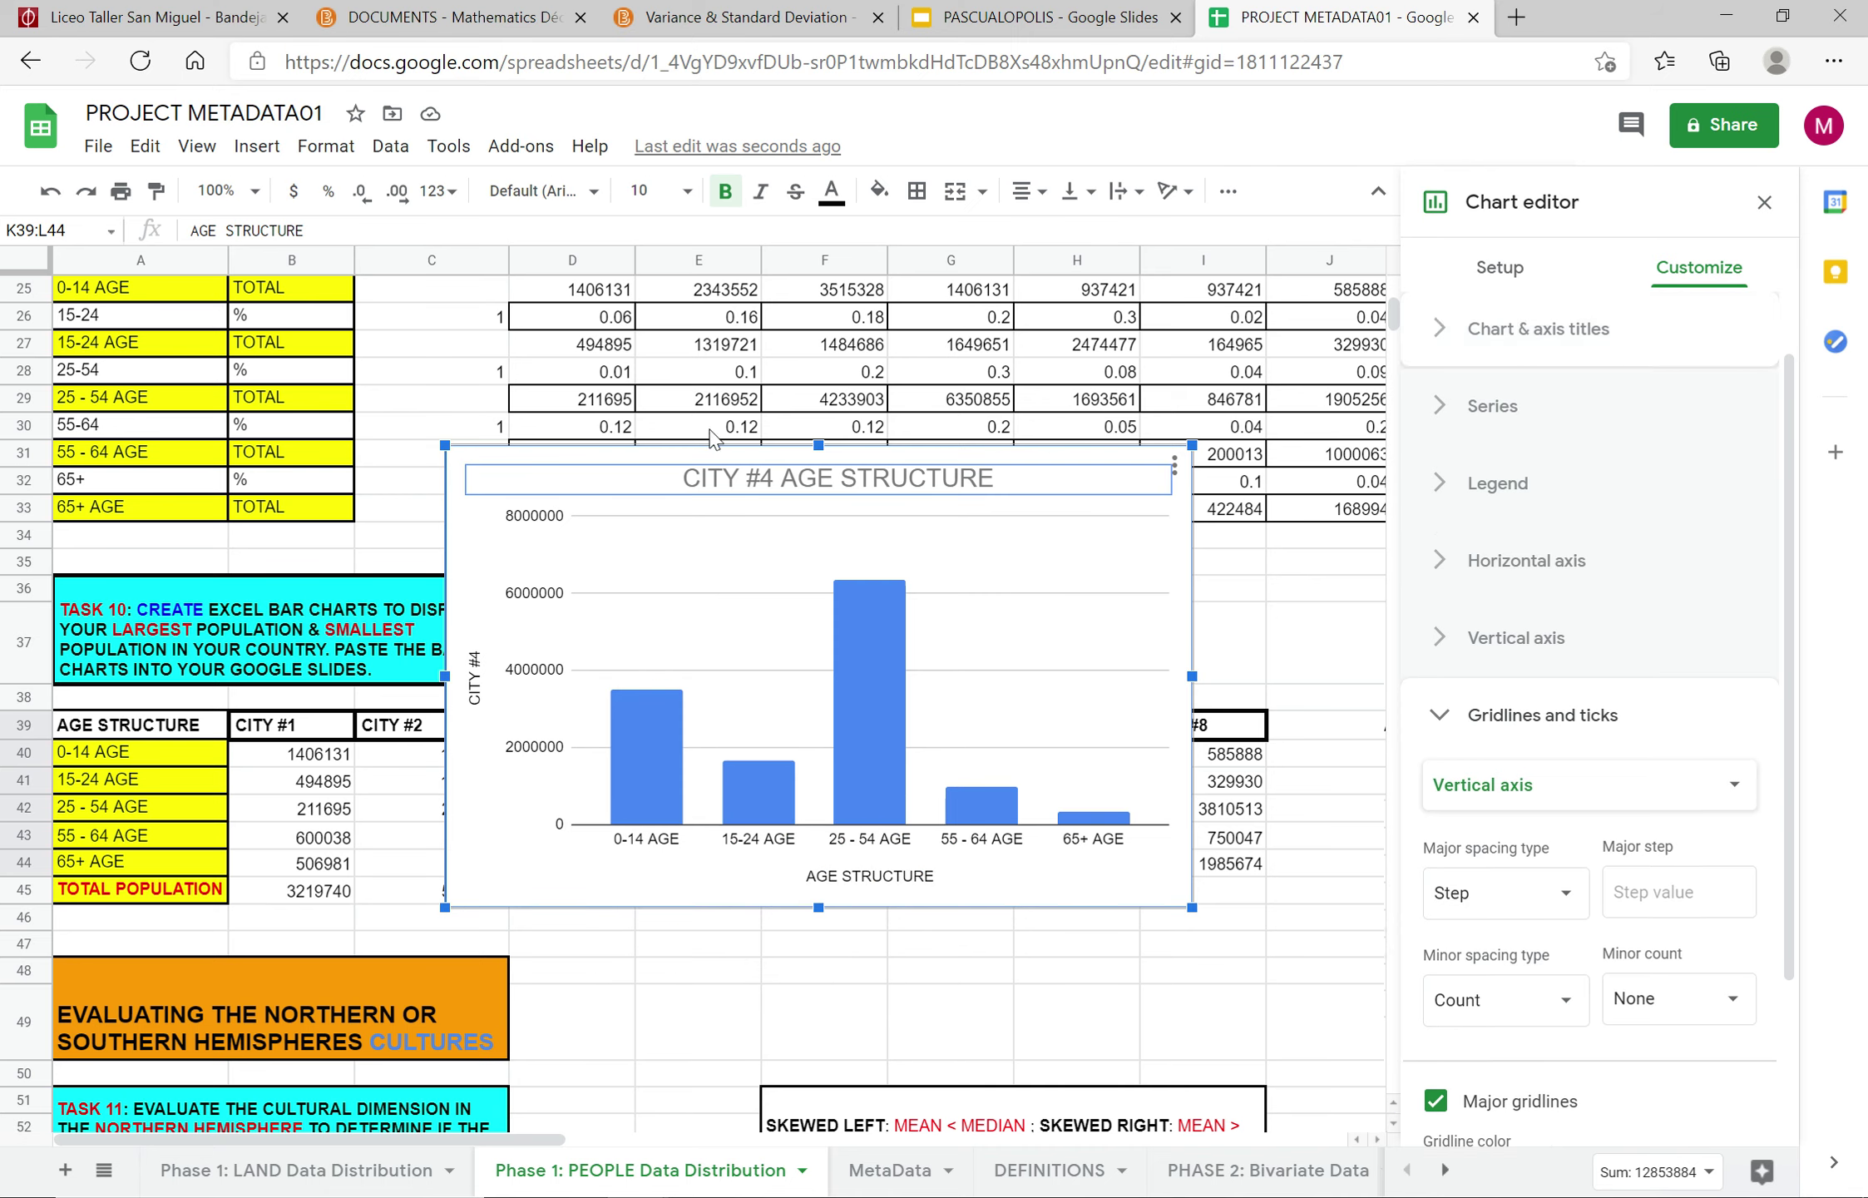
Step: Open the TASK 10 (Largest CITY) slide in PASCUALOPOLIS, pasting then undoing City #4 numbers
left_click(1013, 18)
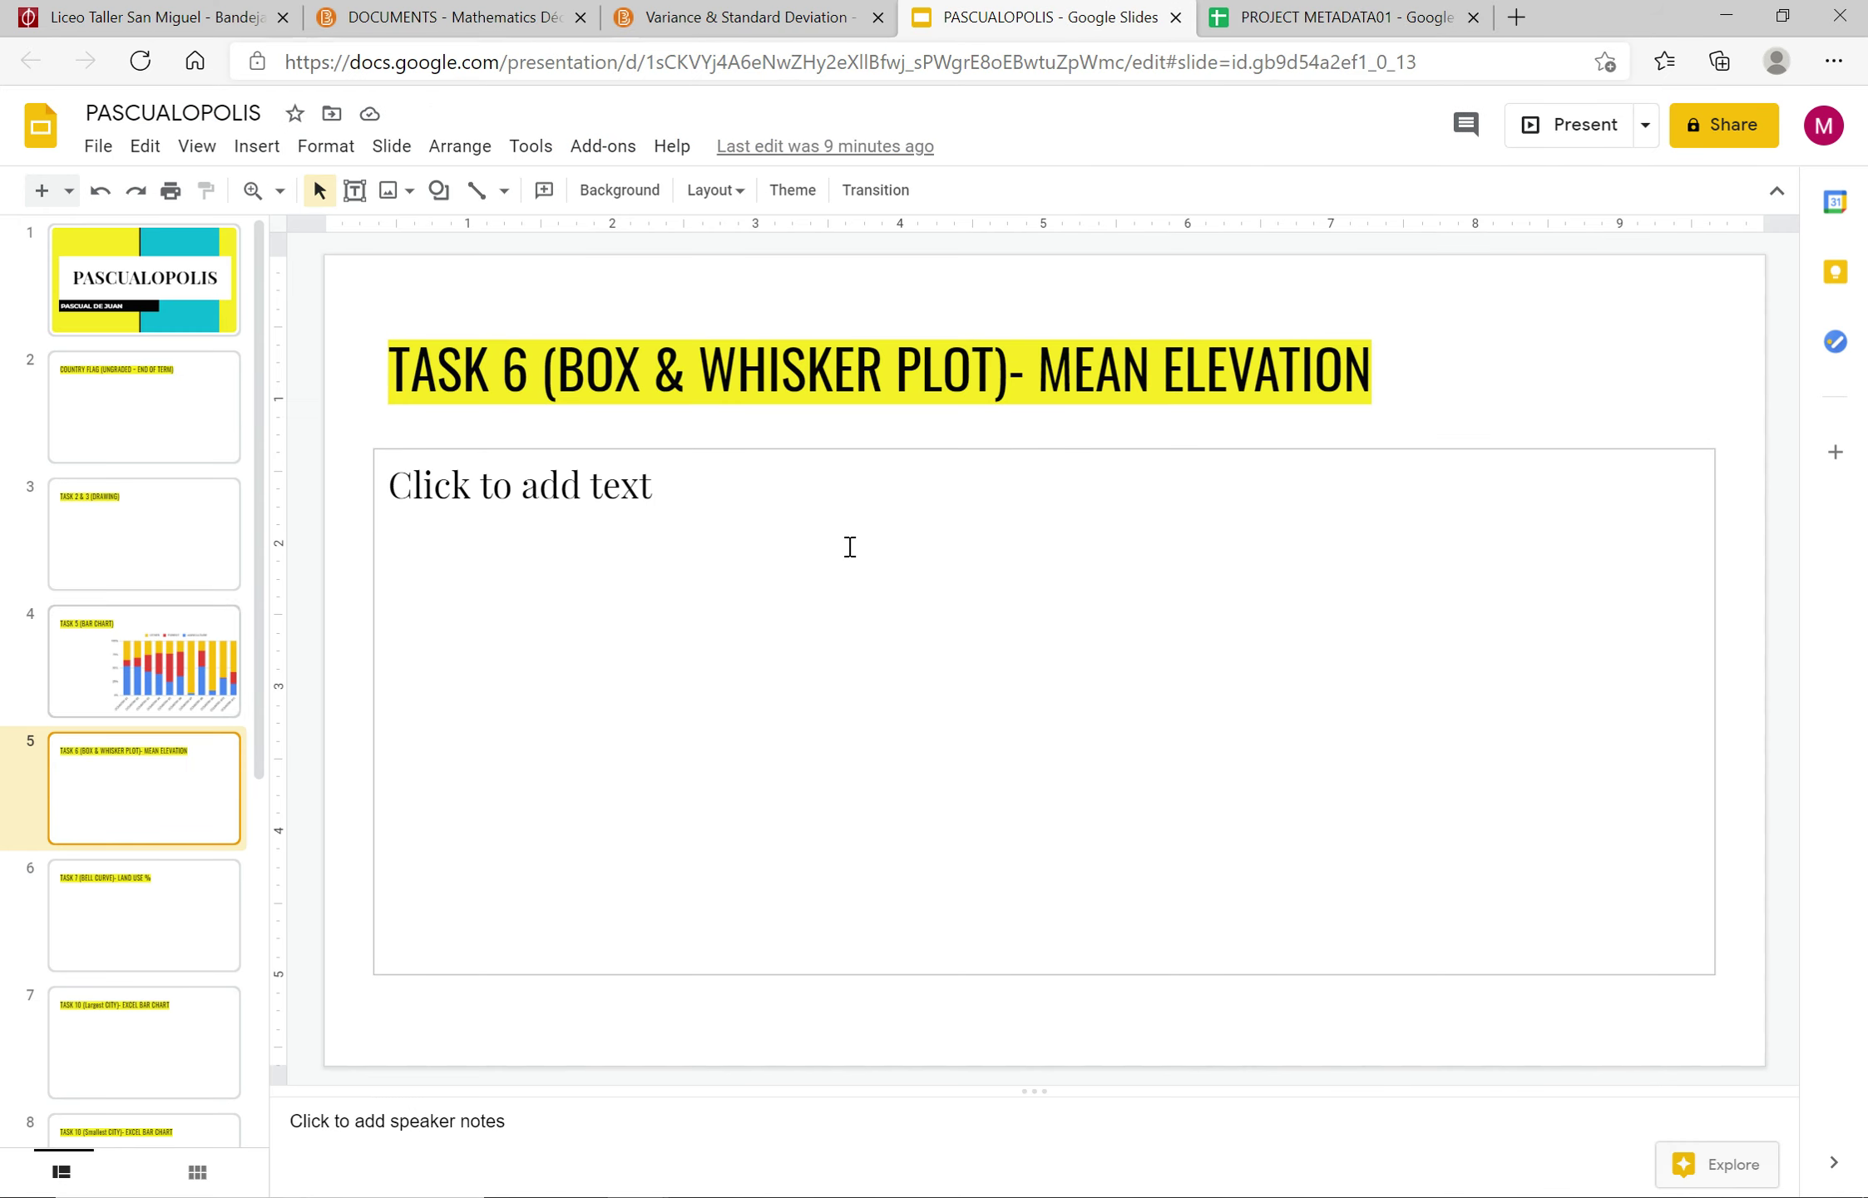
left_click(172, 930)
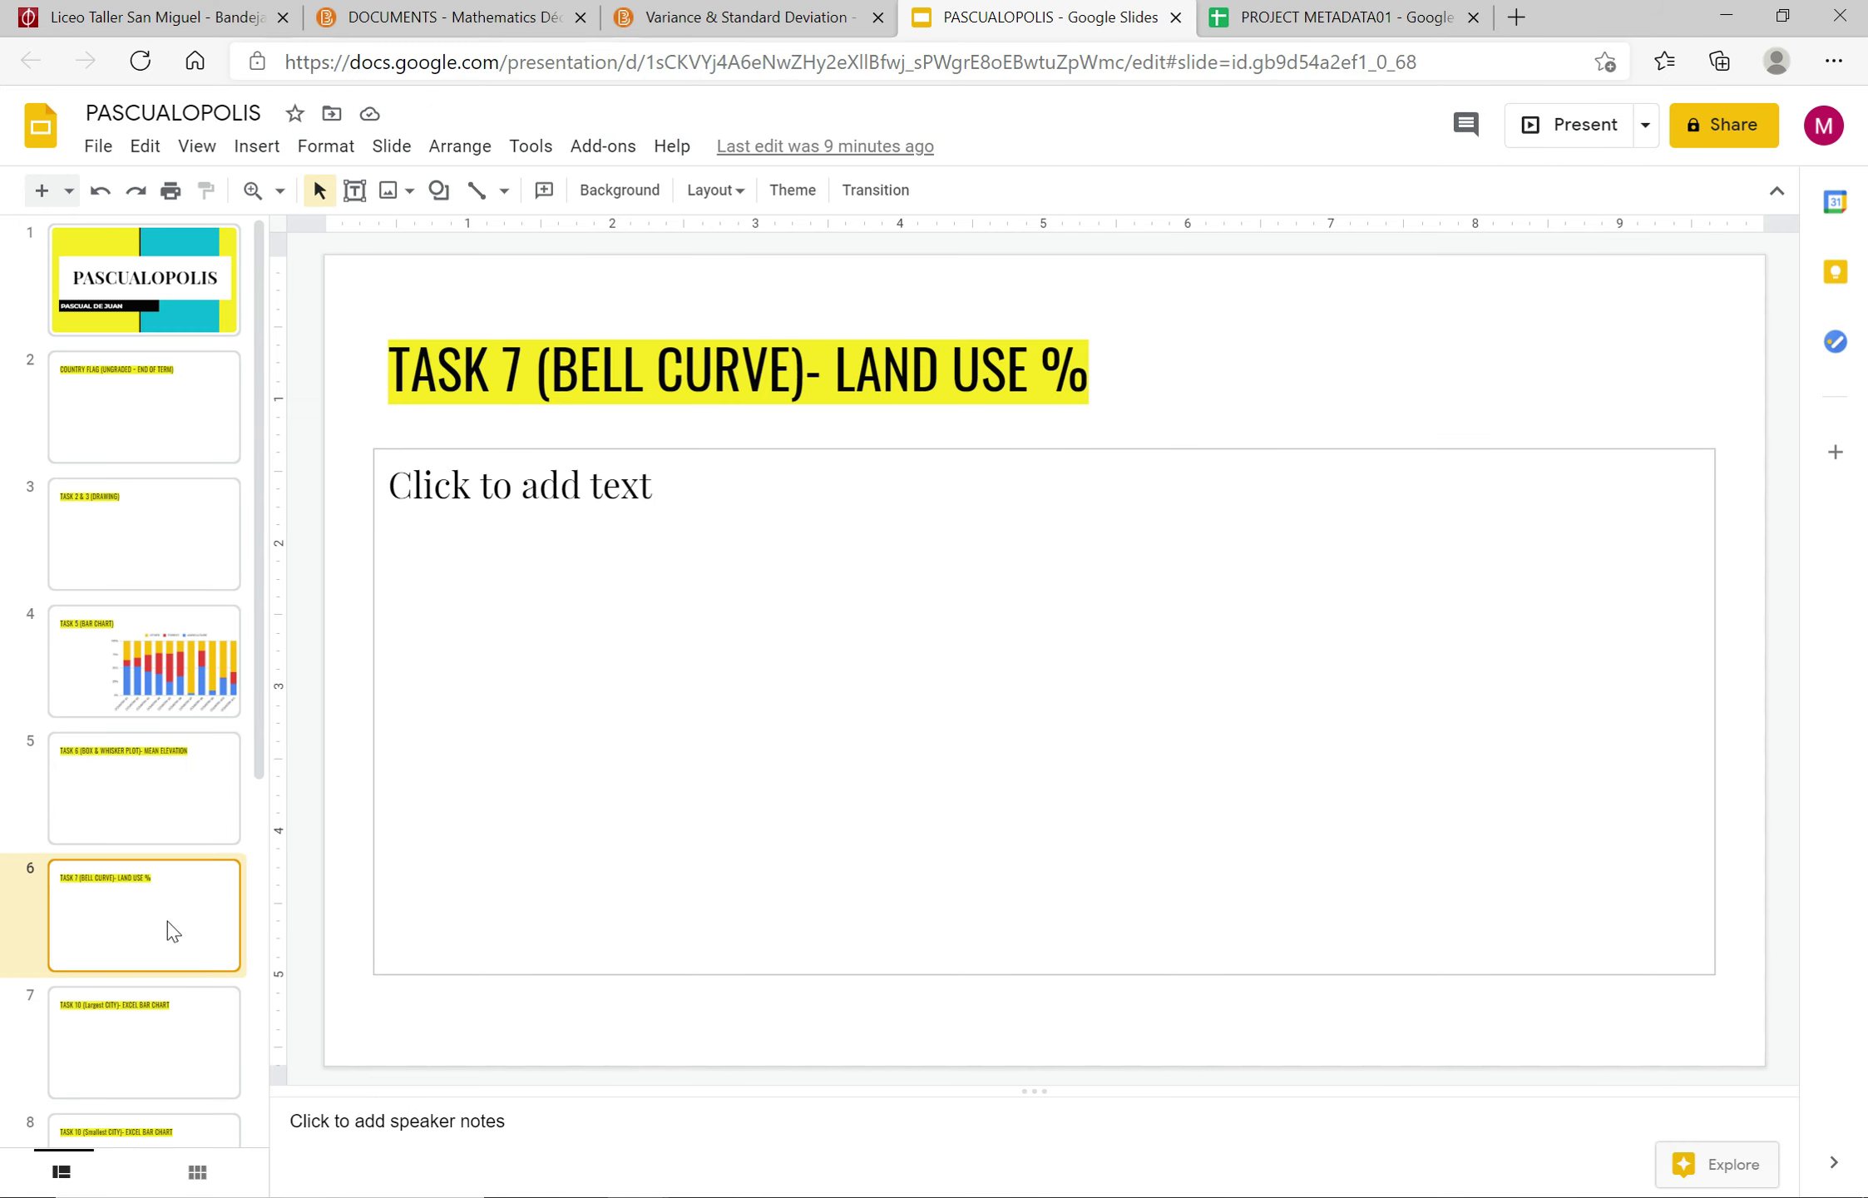
left_click(168, 1050)
left_click(784, 562)
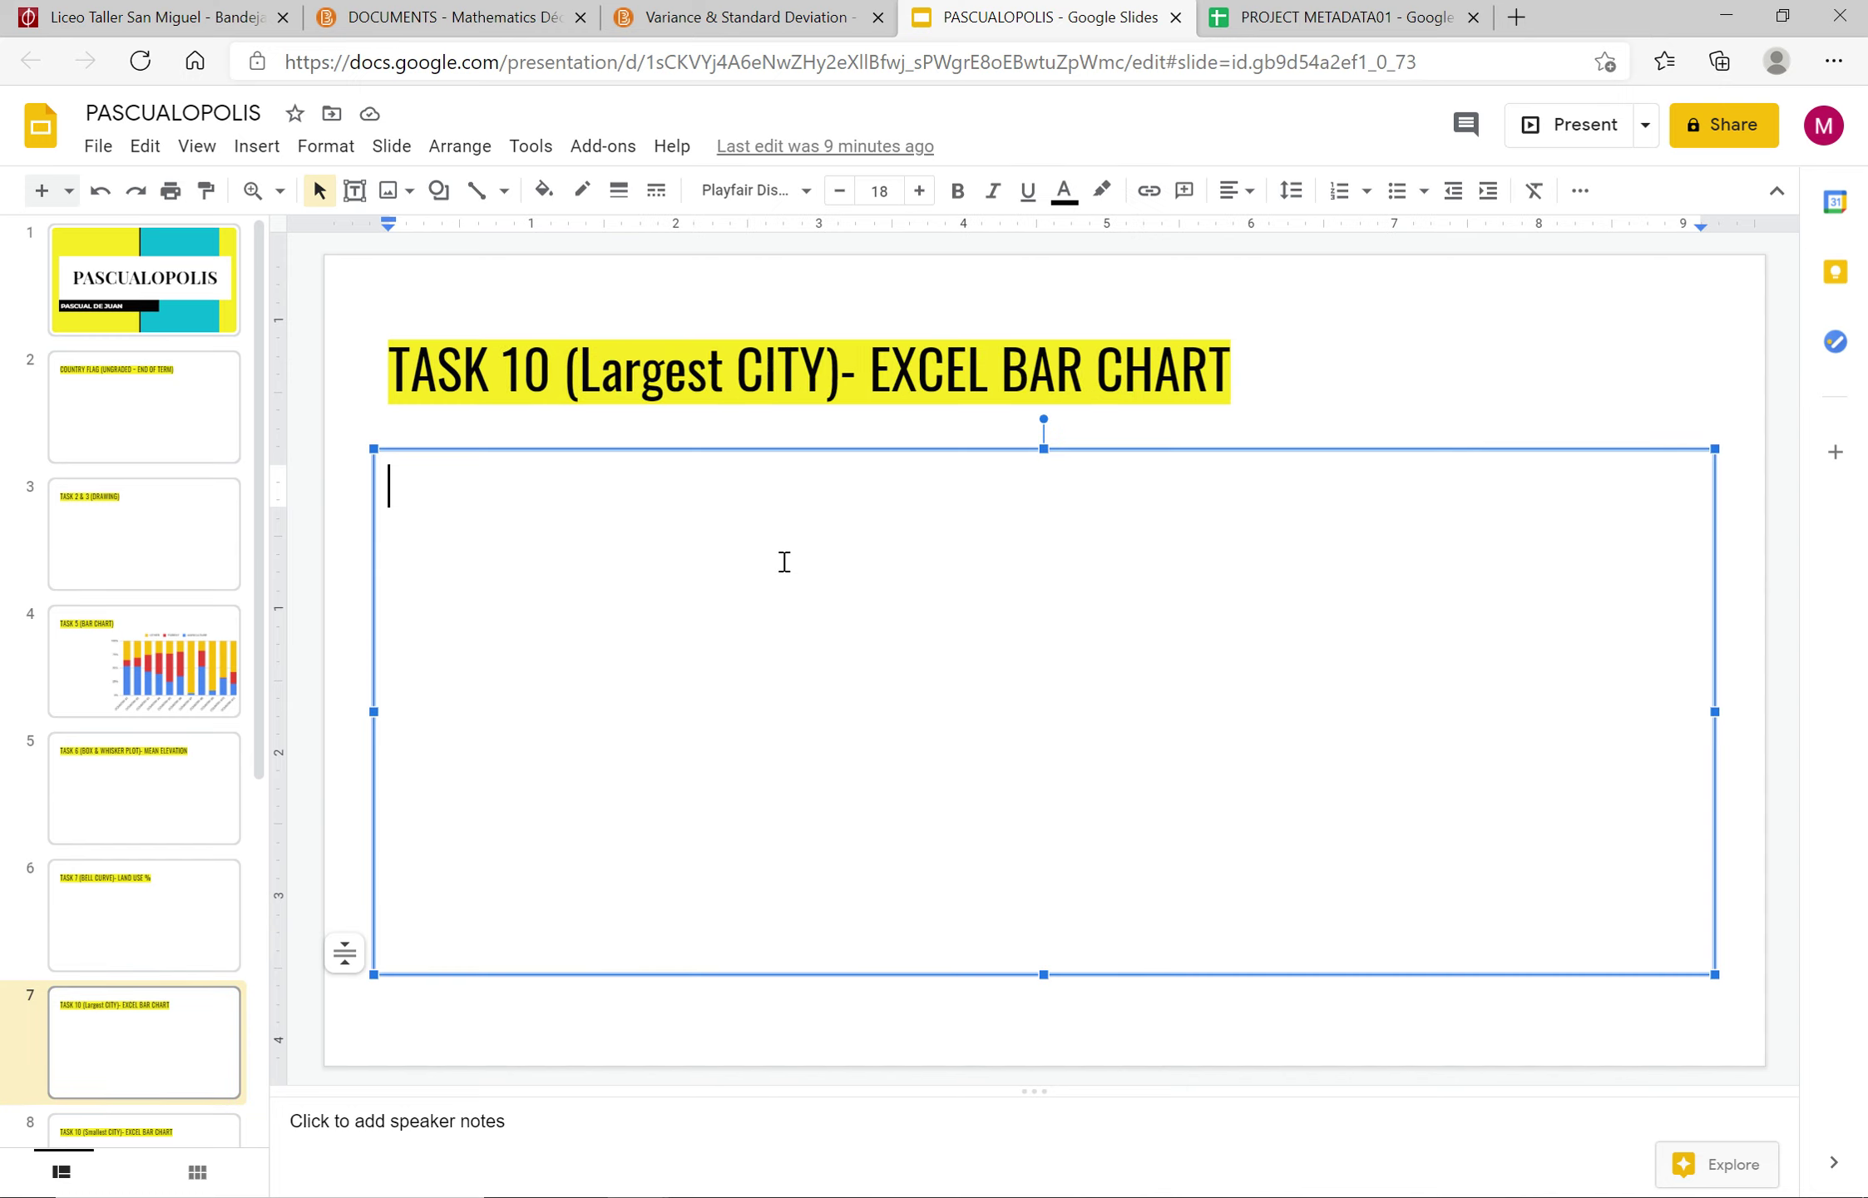
key("ctrl+v")
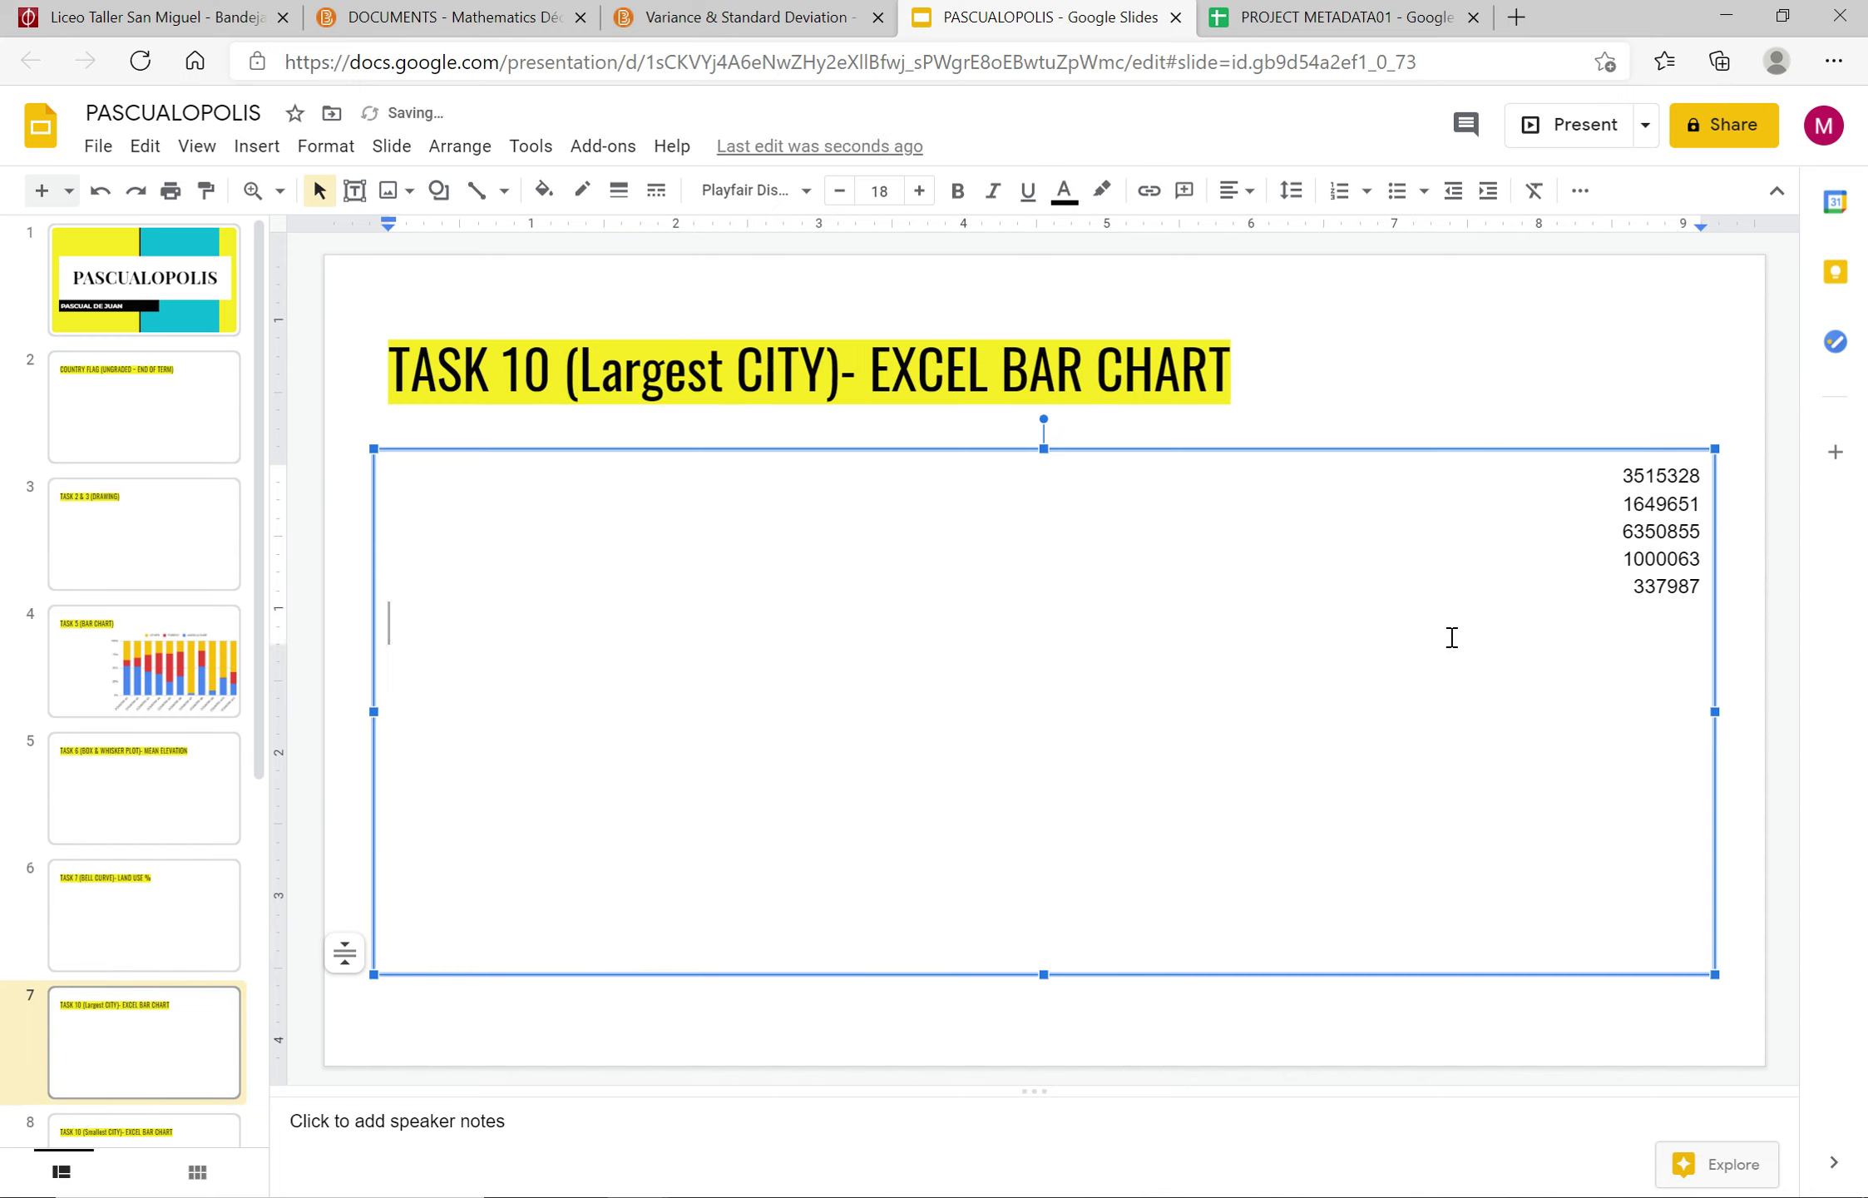
key("ctrl+z")
Step: Select and copy the CITY #4 AGE STRUCTURE chart in PROJECT METADATA01
left_click(1347, 10)
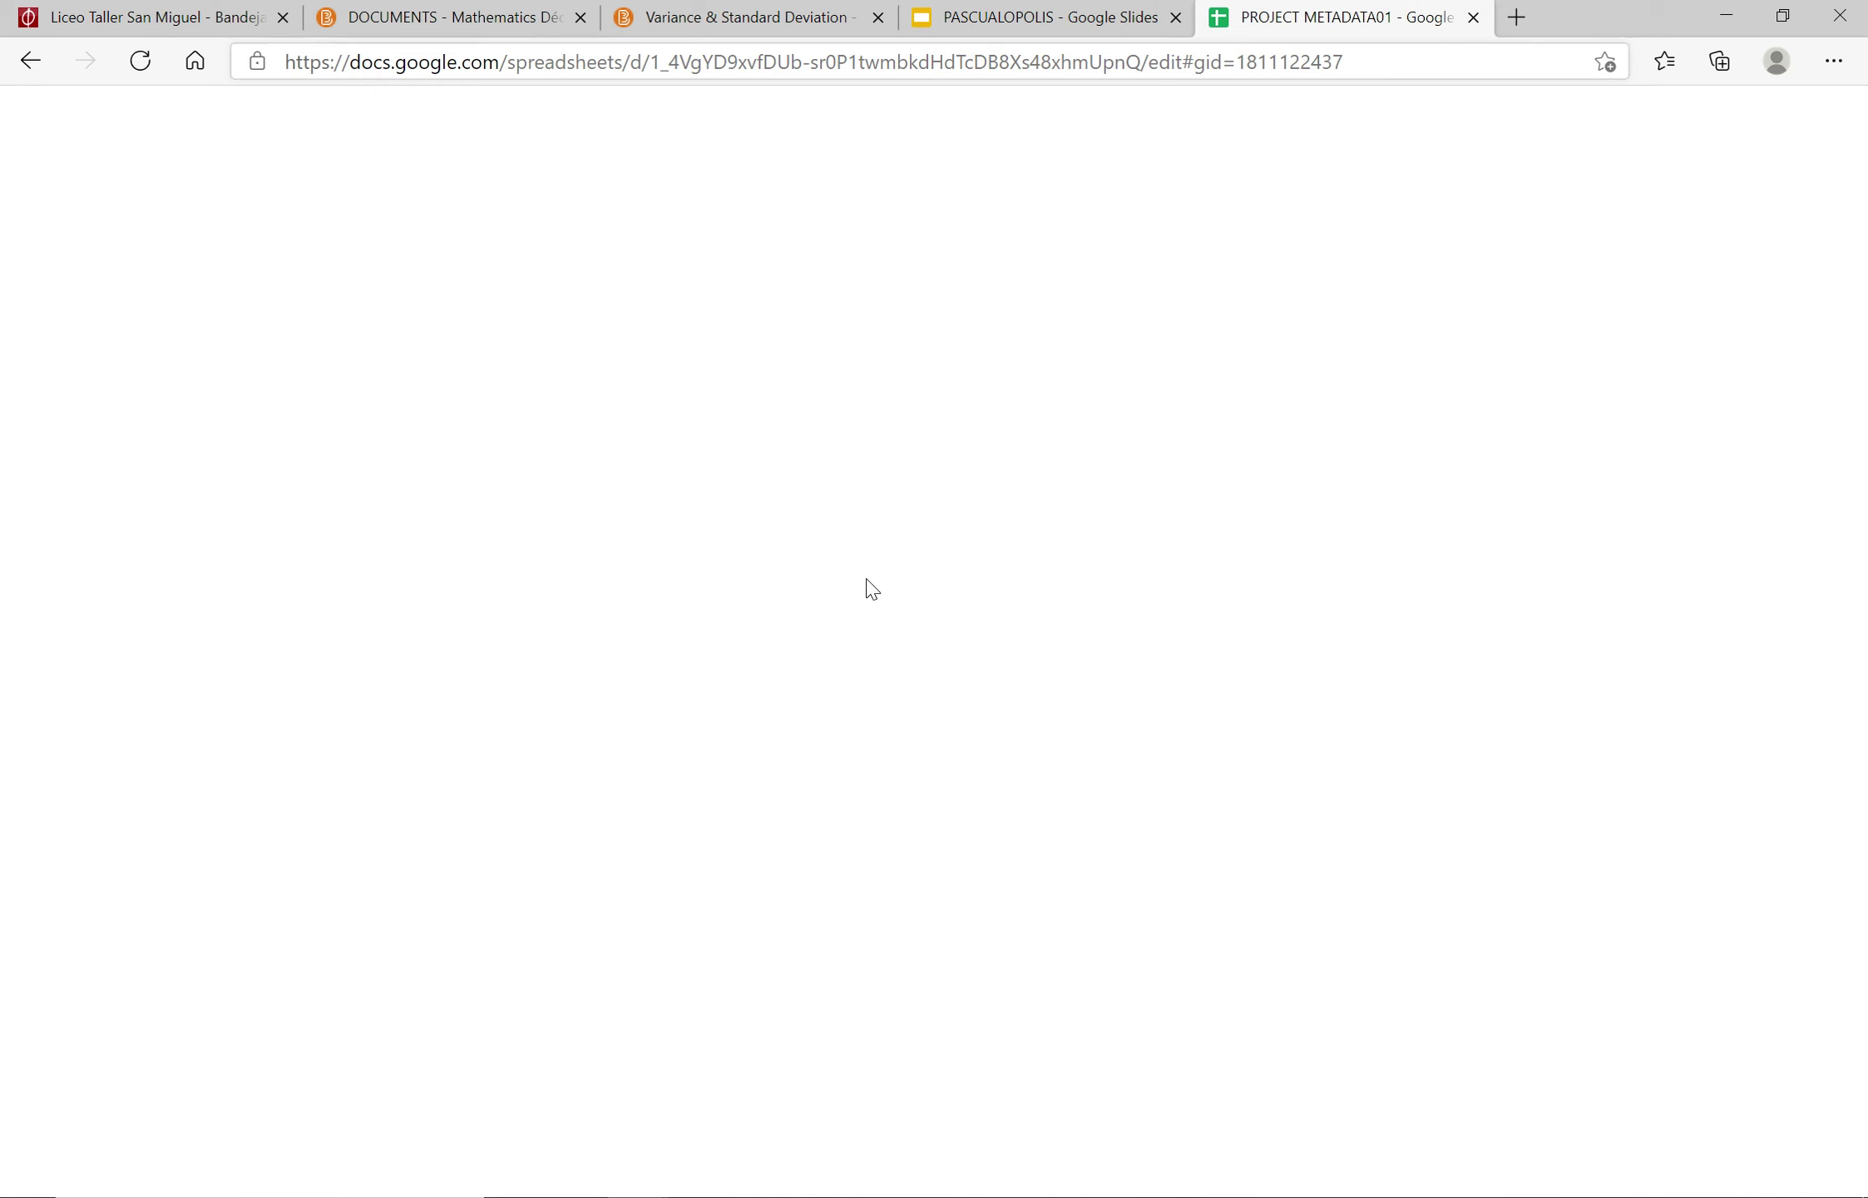
left_click(560, 492)
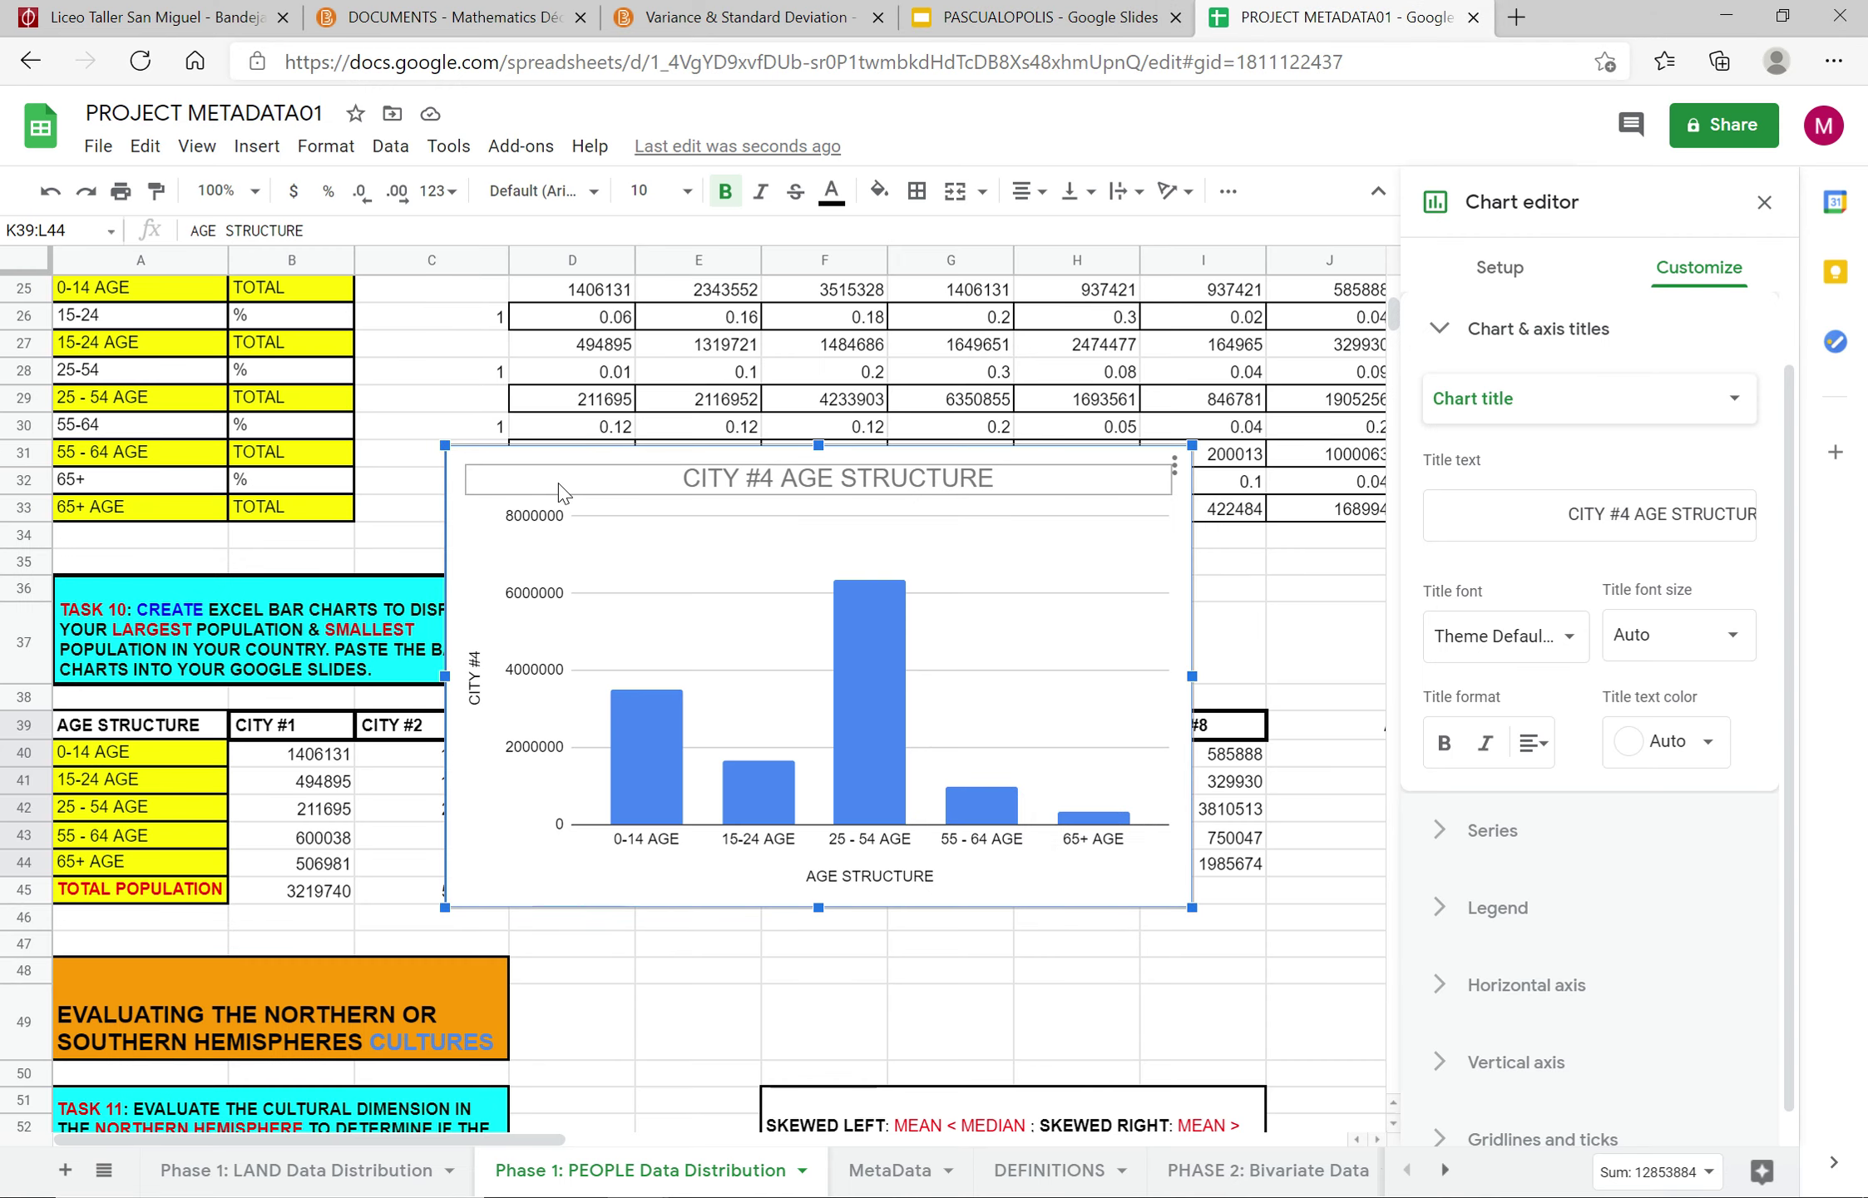
right_click(561, 493)
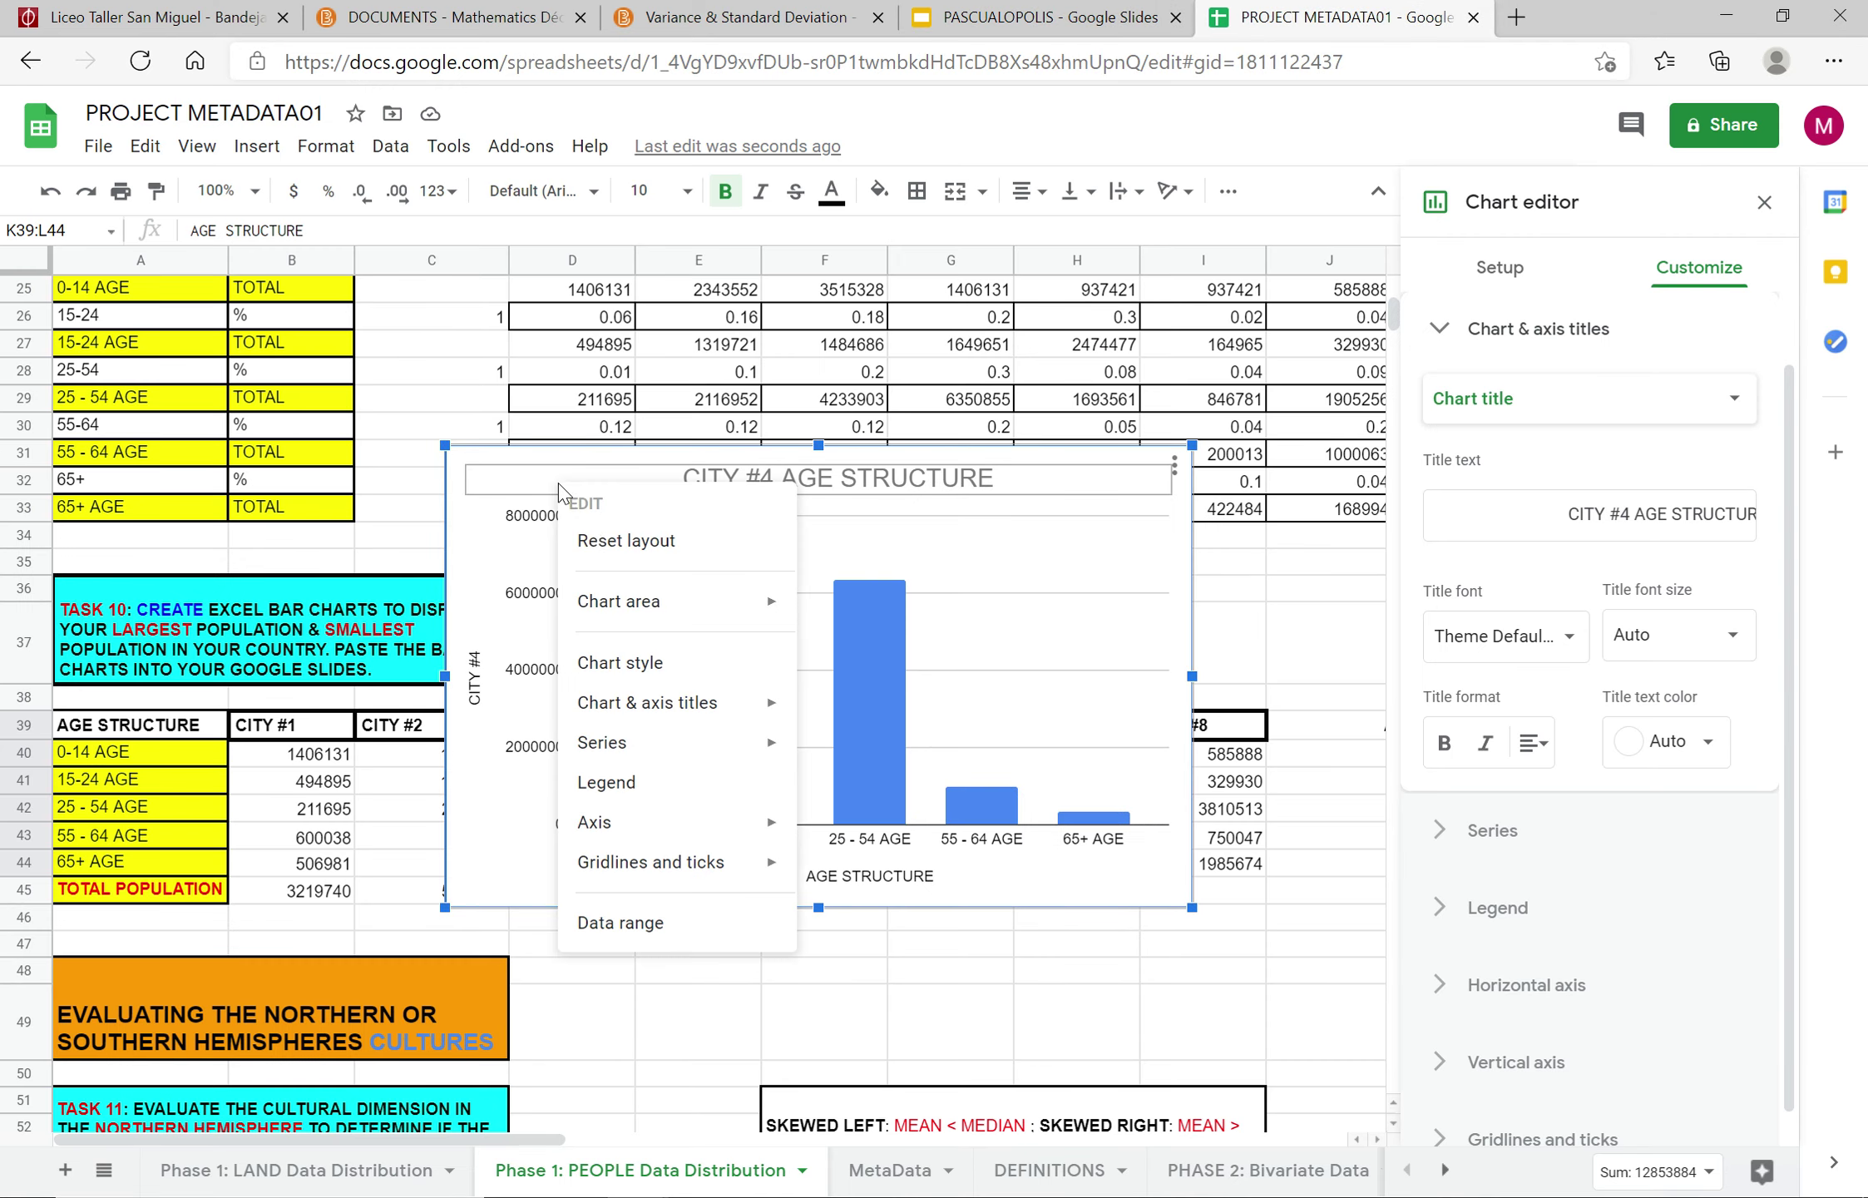
left_click(460, 496)
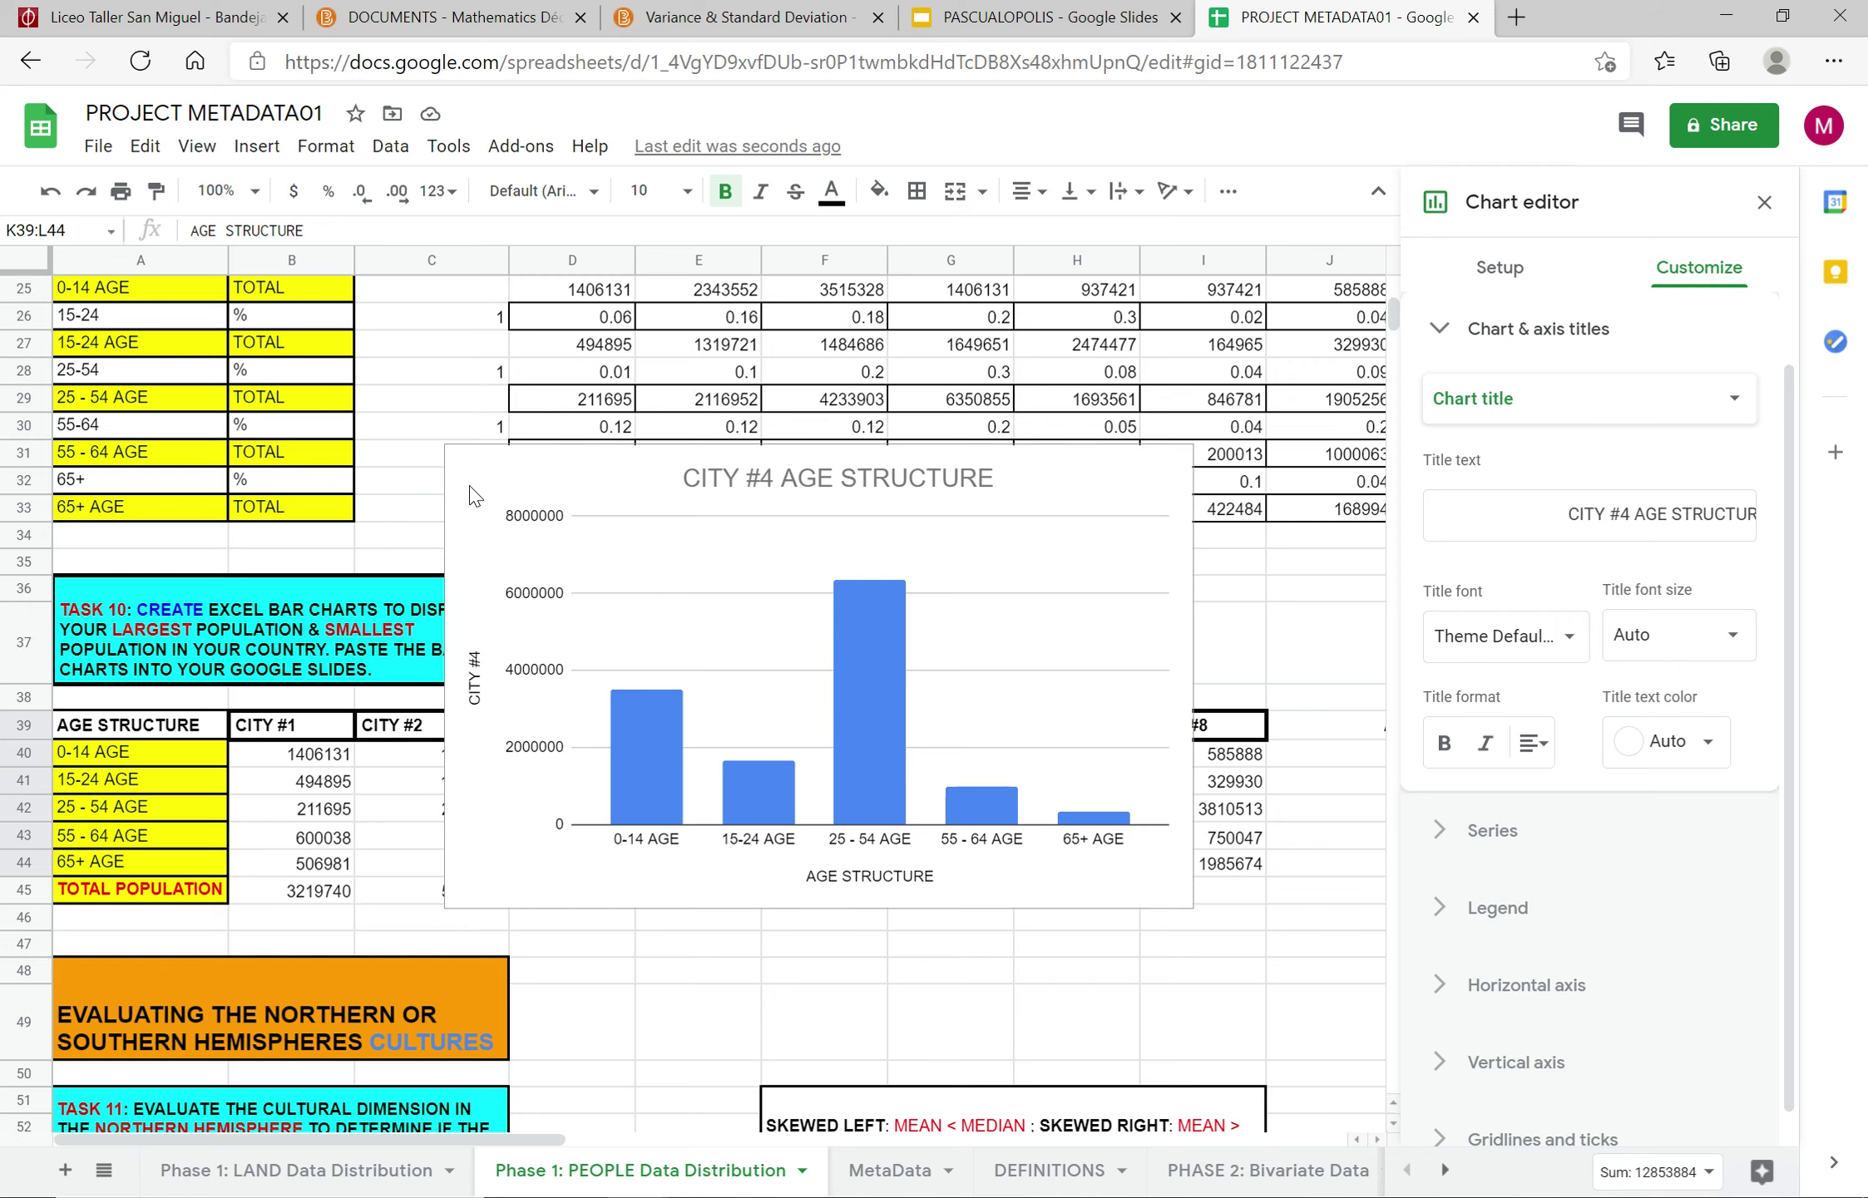
left_click(512, 493)
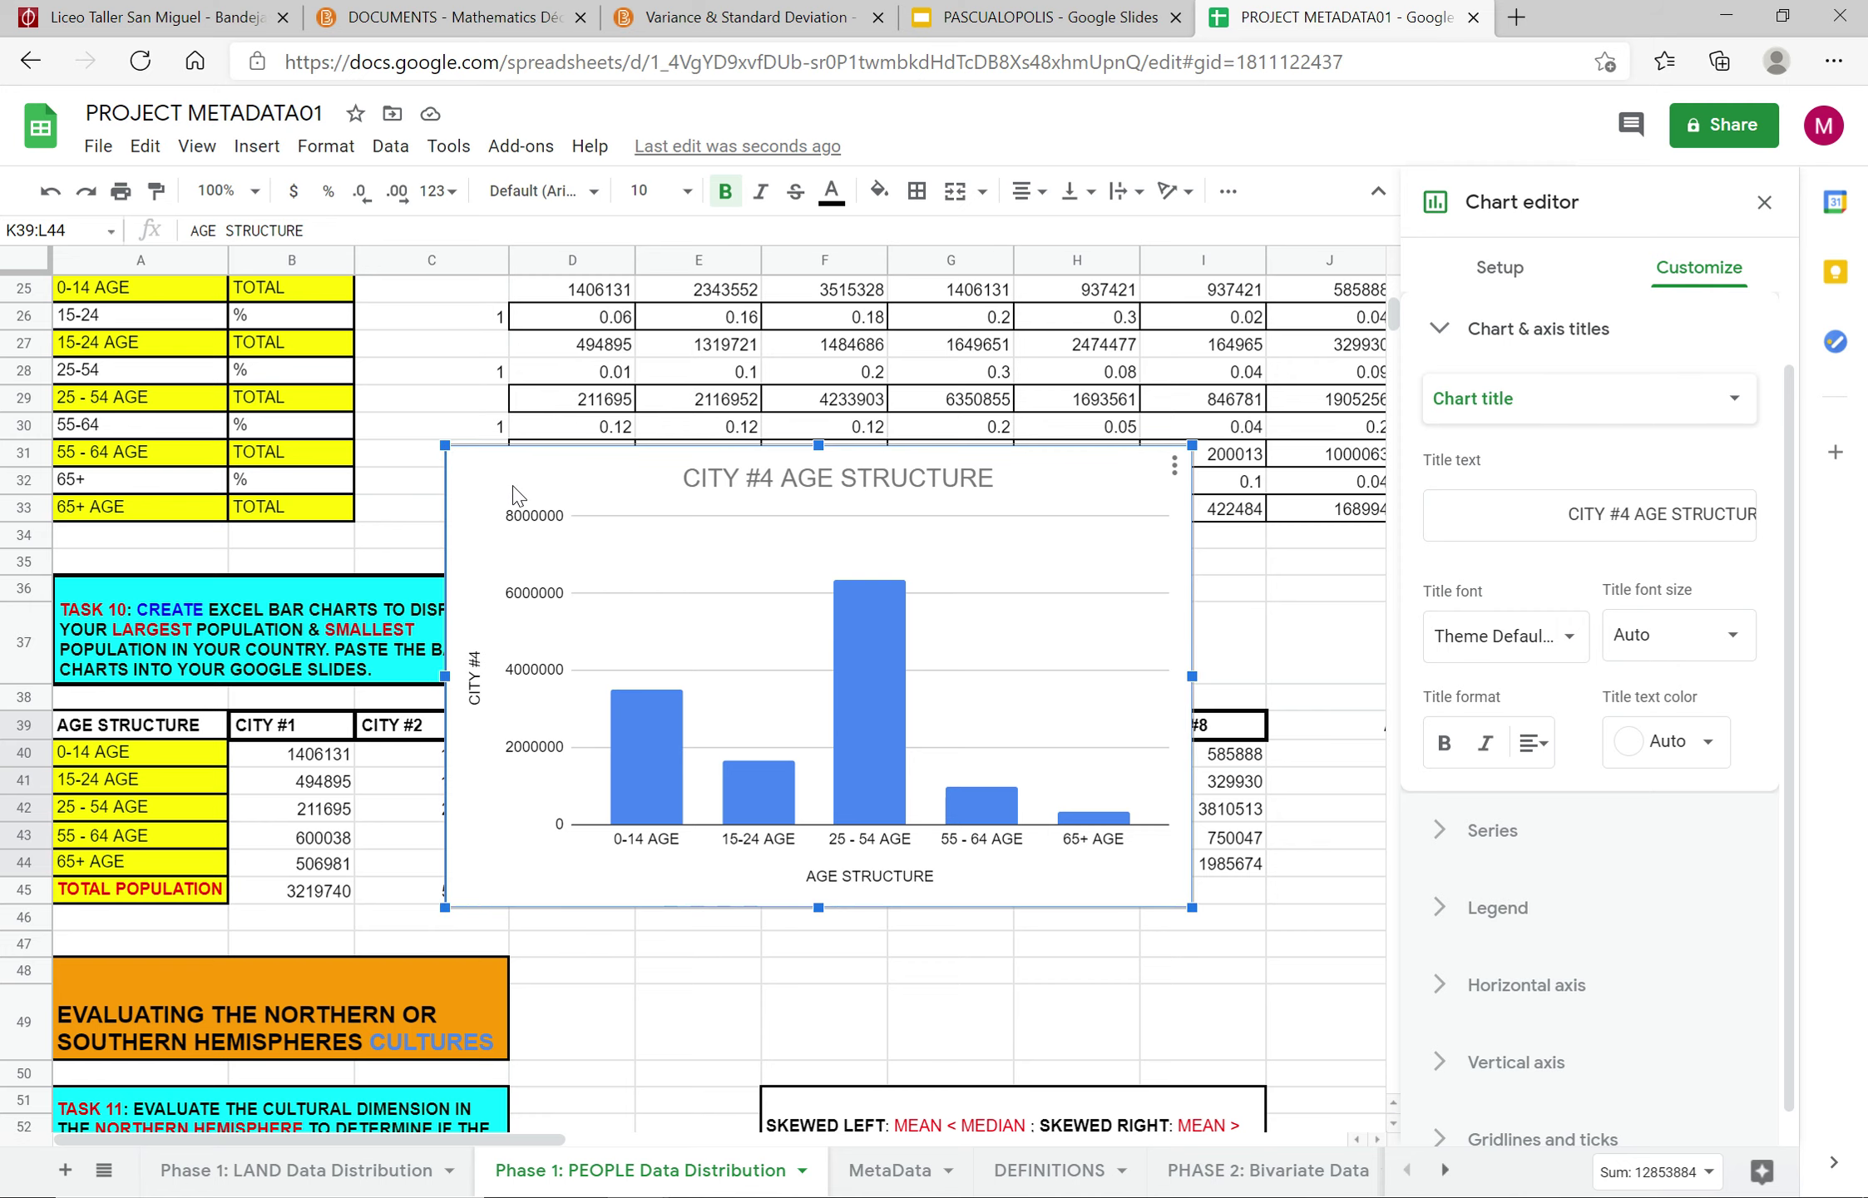
left_click(984, 19)
Step: Paste the chart unlinked on the TASK 10 slide and shrink it below the title
key("ctrl+v")
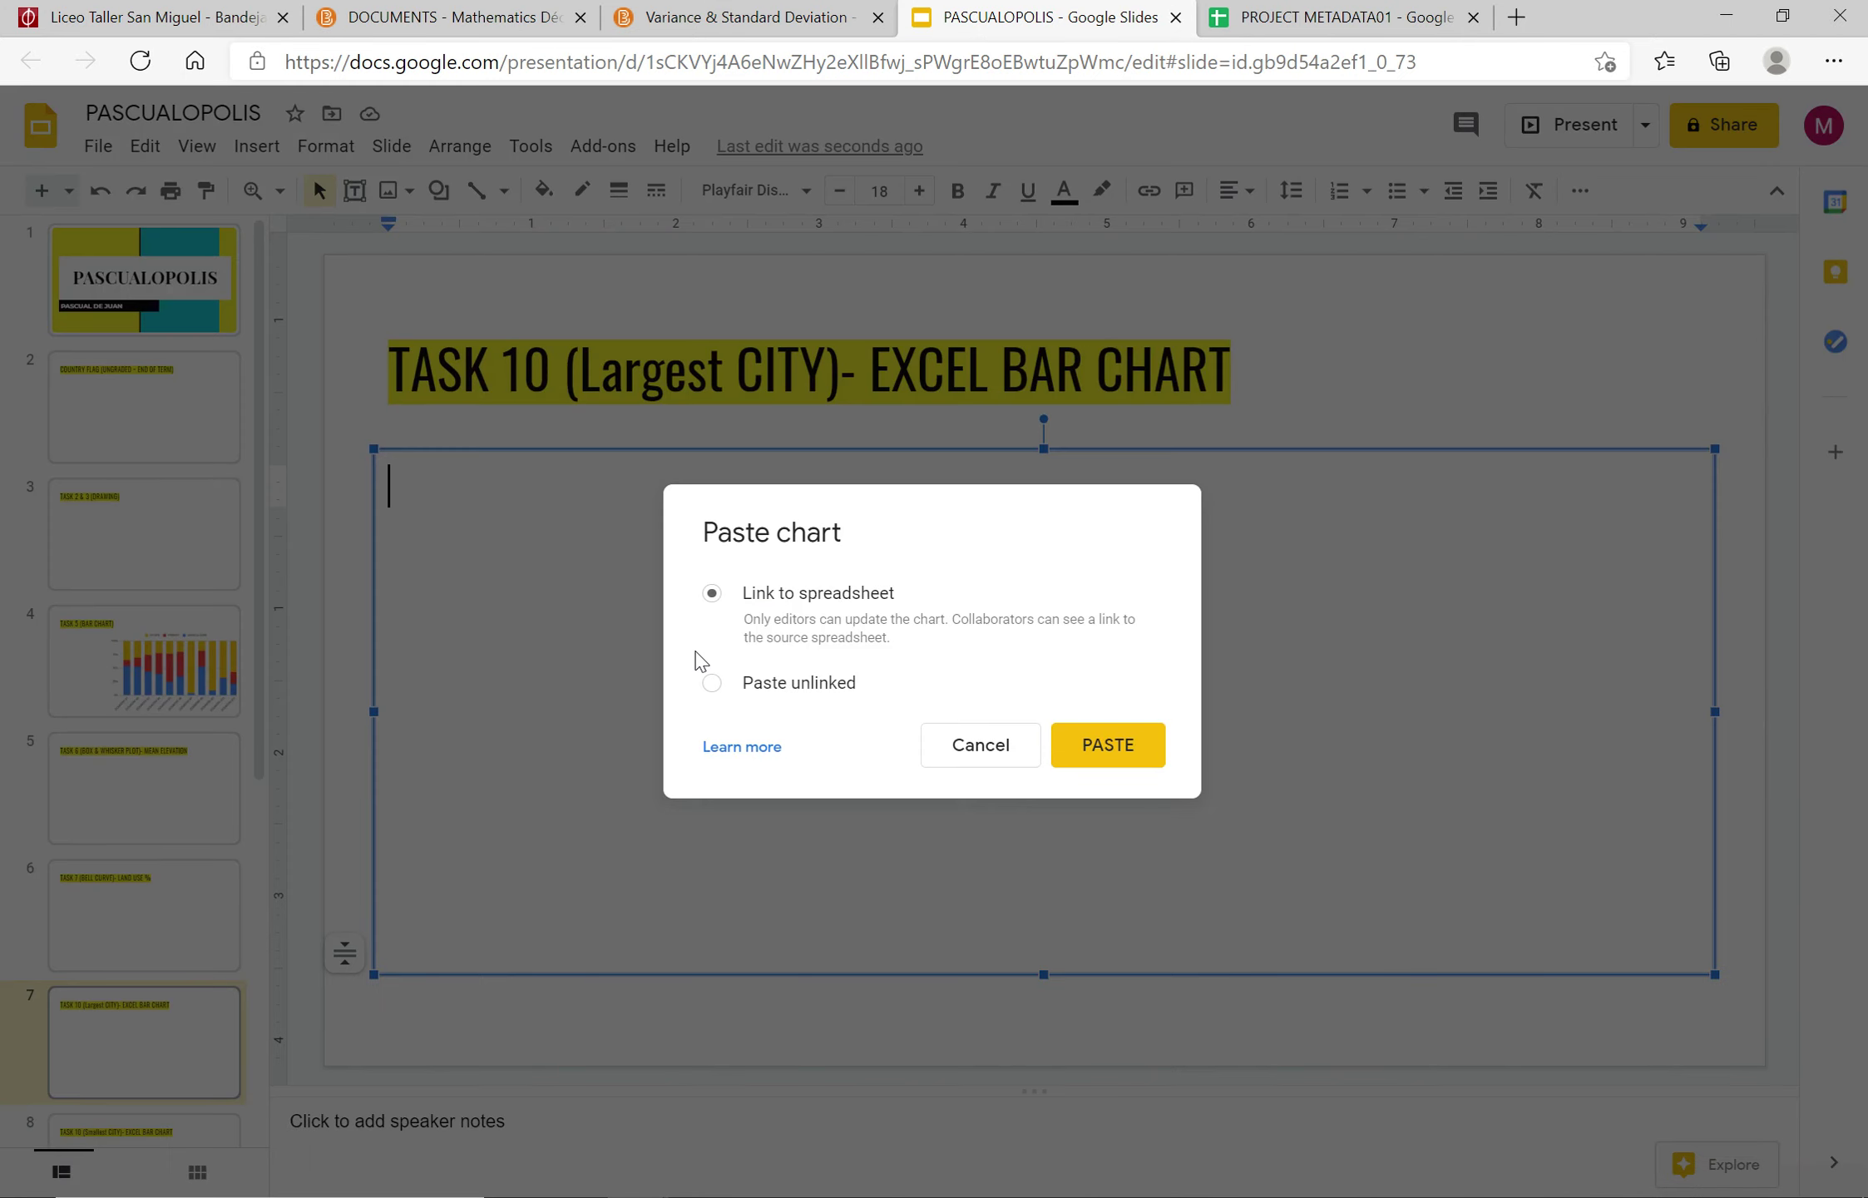
left_click(746, 696)
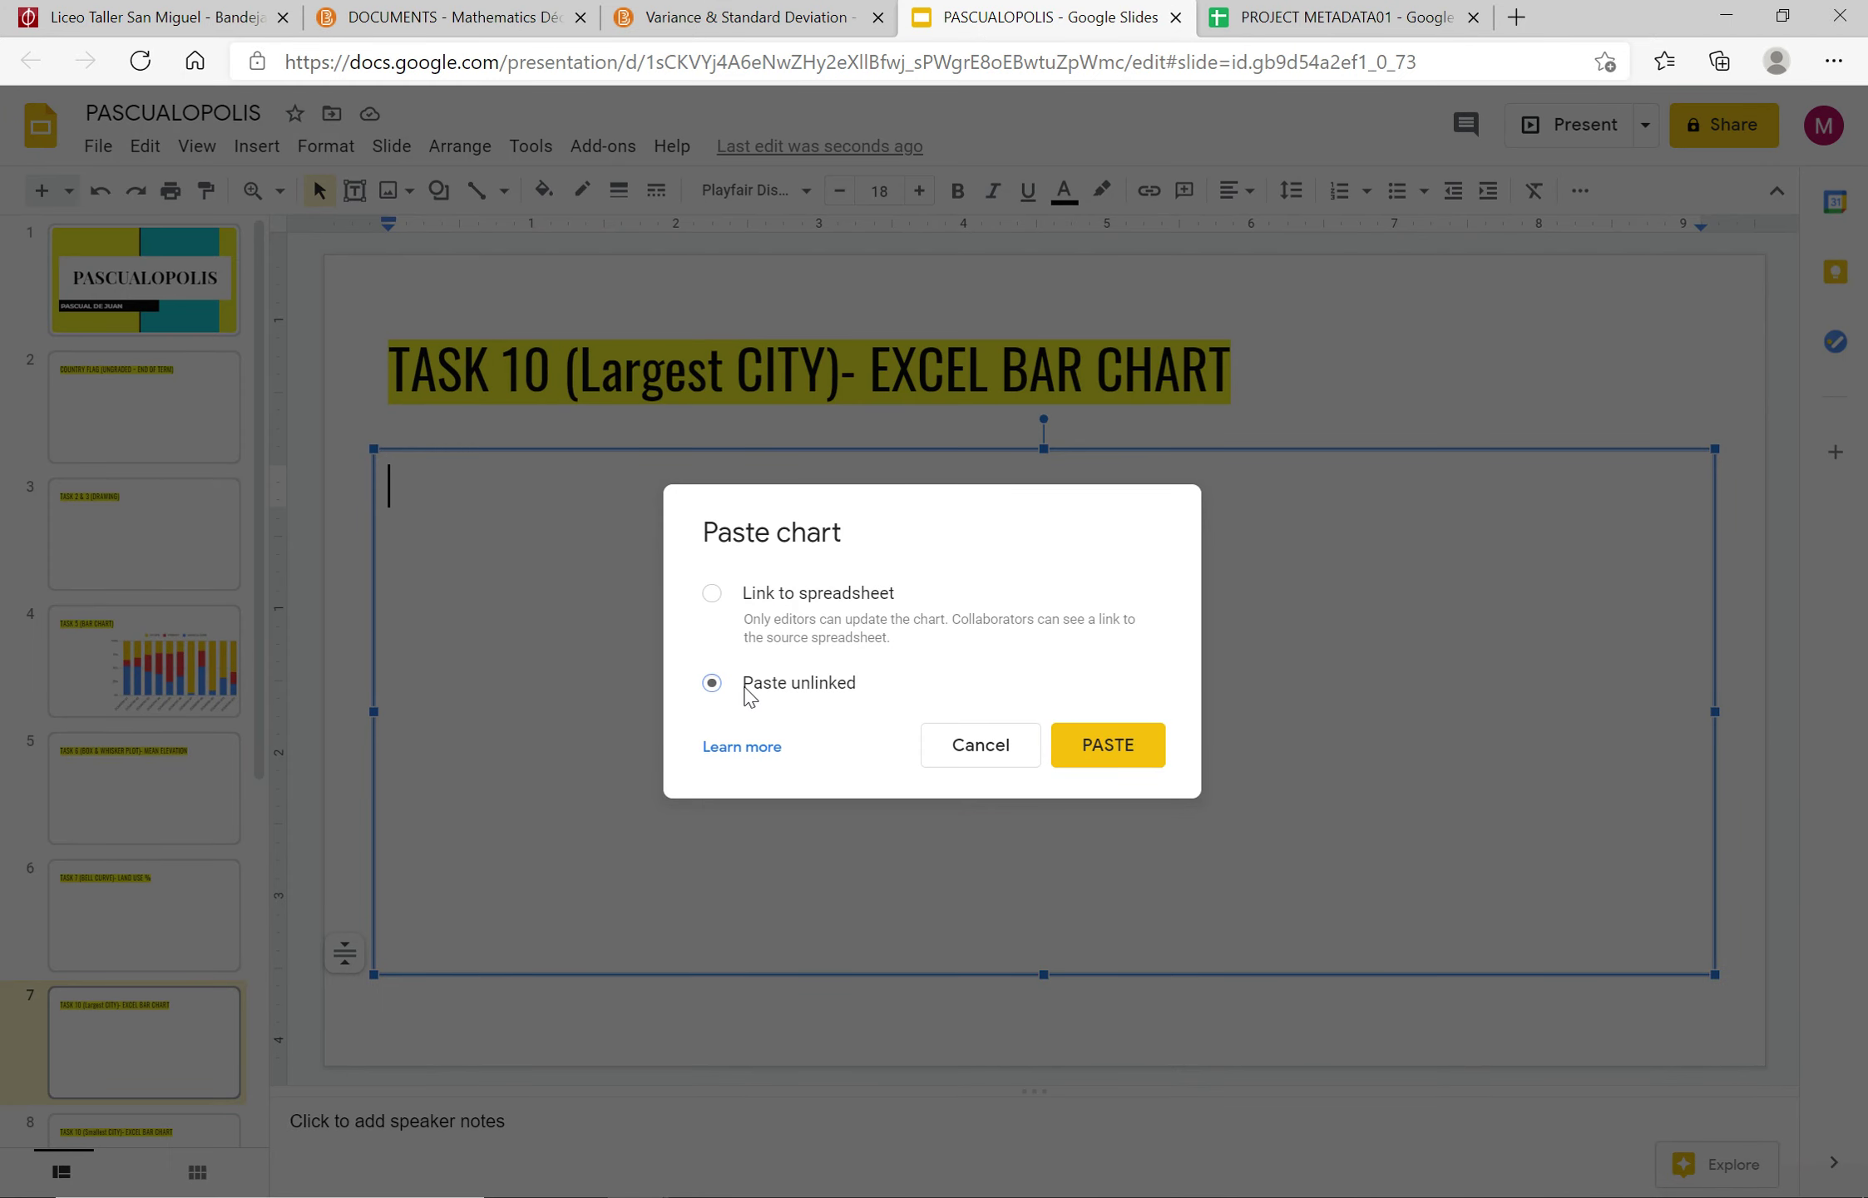
left_click(1129, 753)
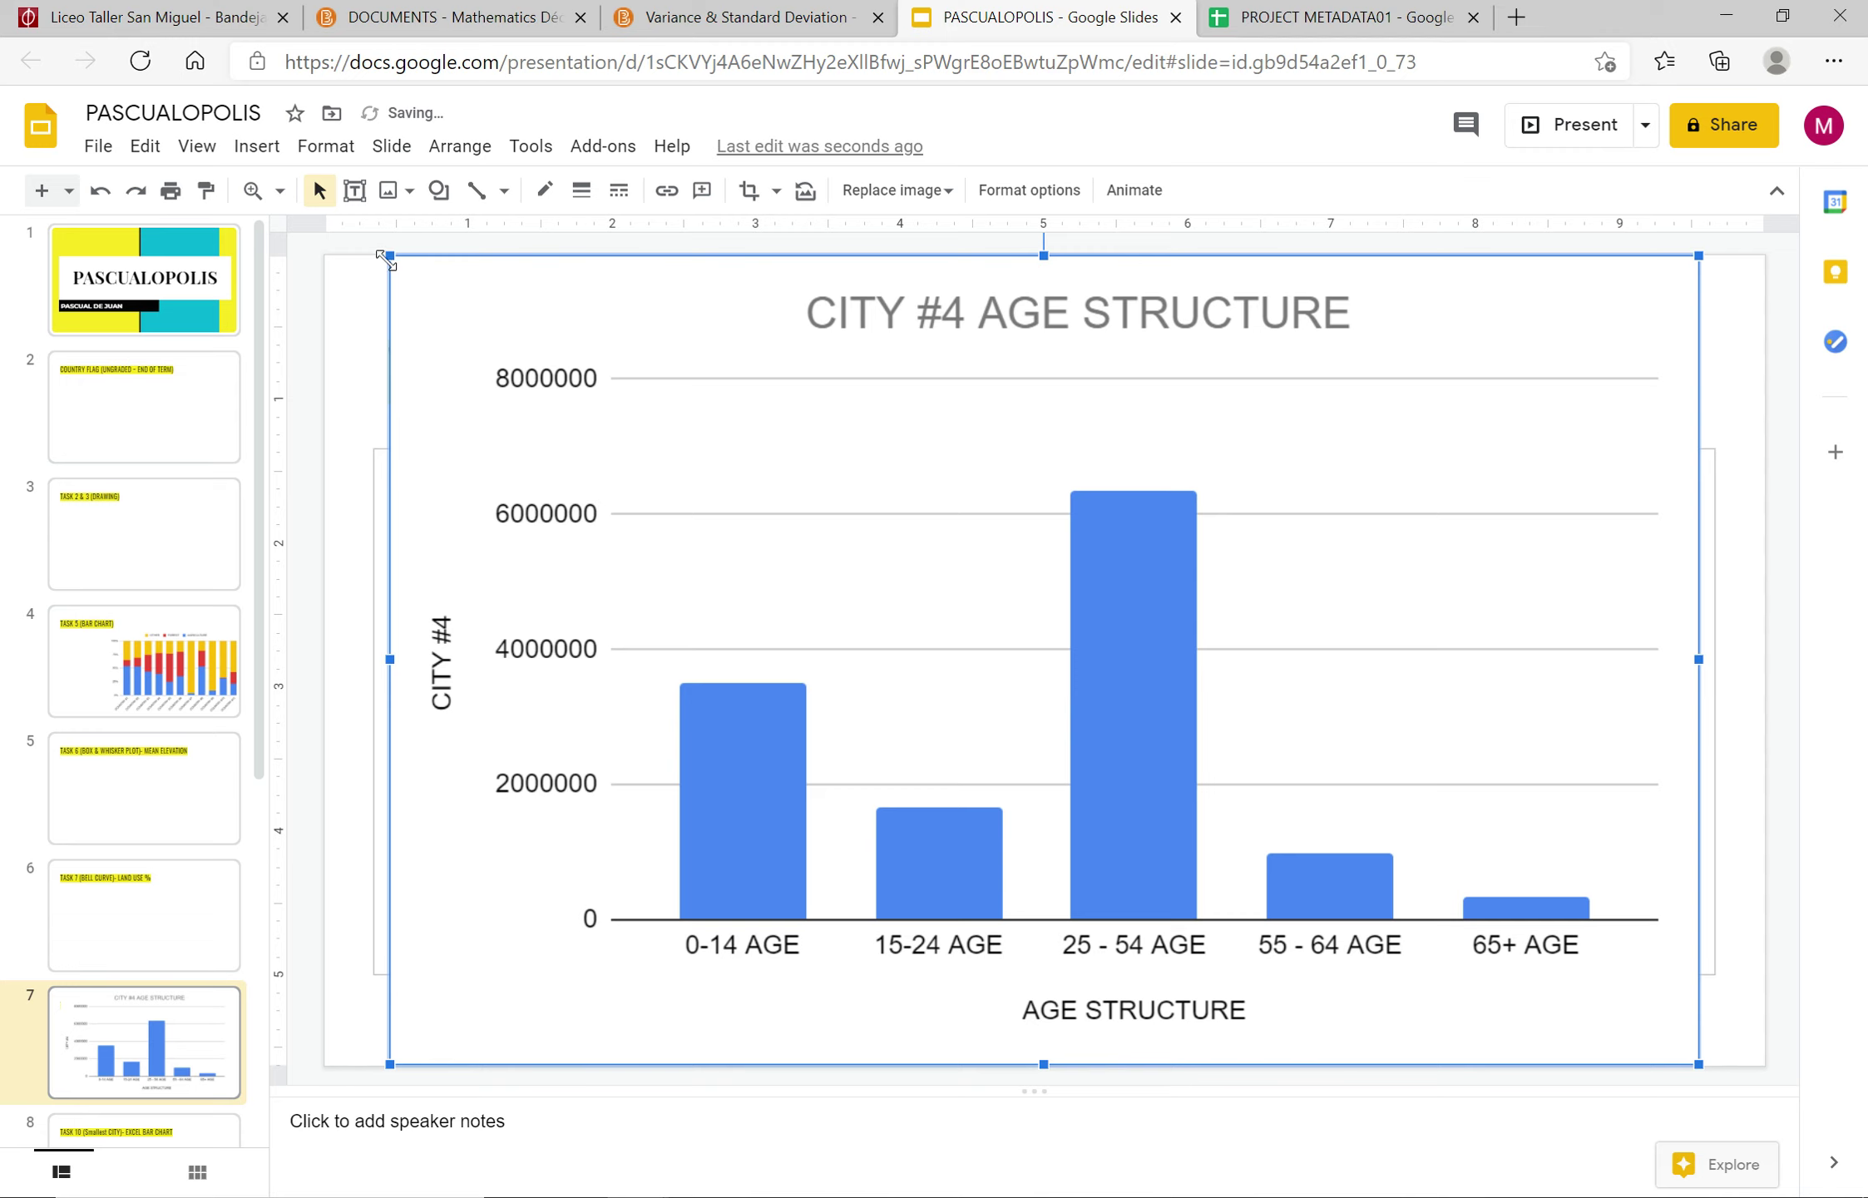
left_click_drag(537, 410, 736, 470)
left_click(1331, 17)
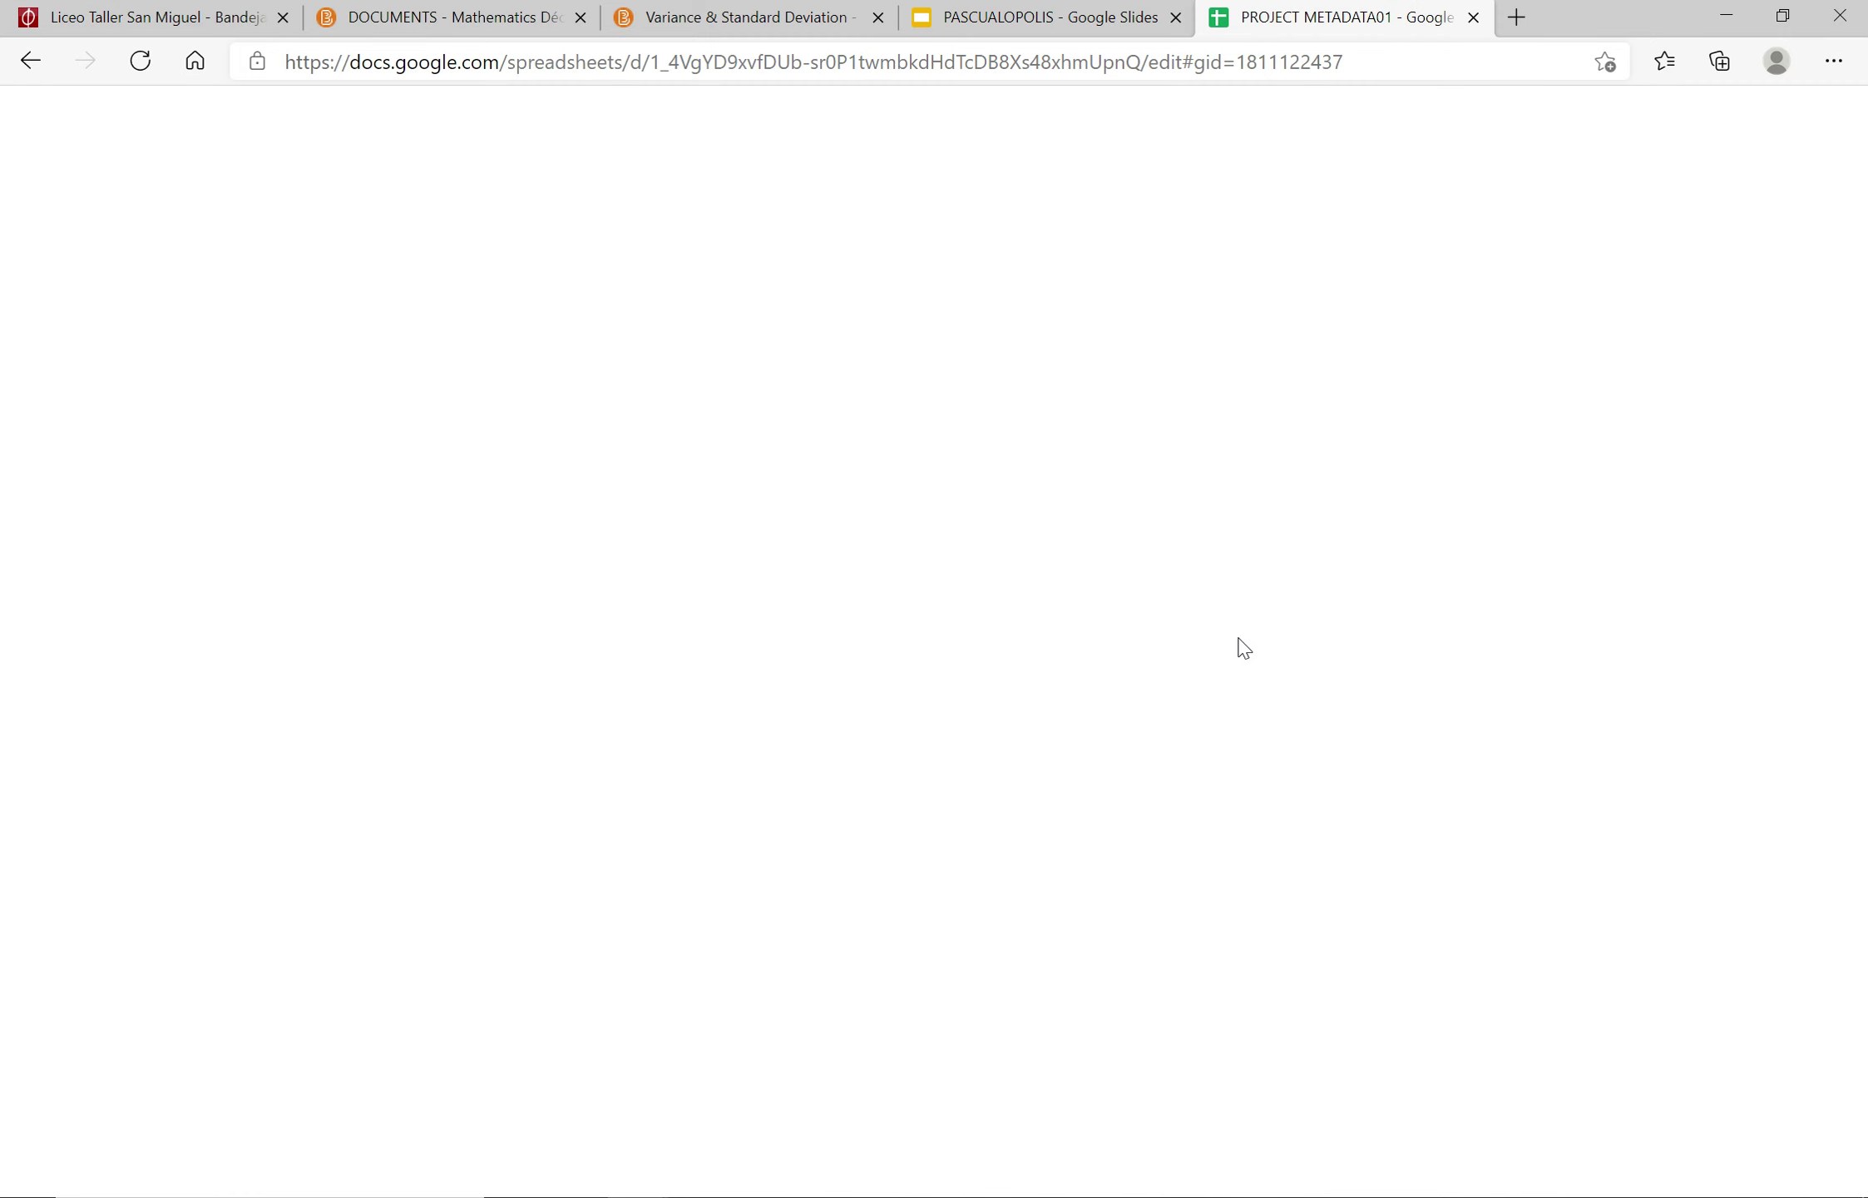
Step: Delete the old chart and paste CITY #6's column G39:G44 into the summary table at L39
left_click(511, 484)
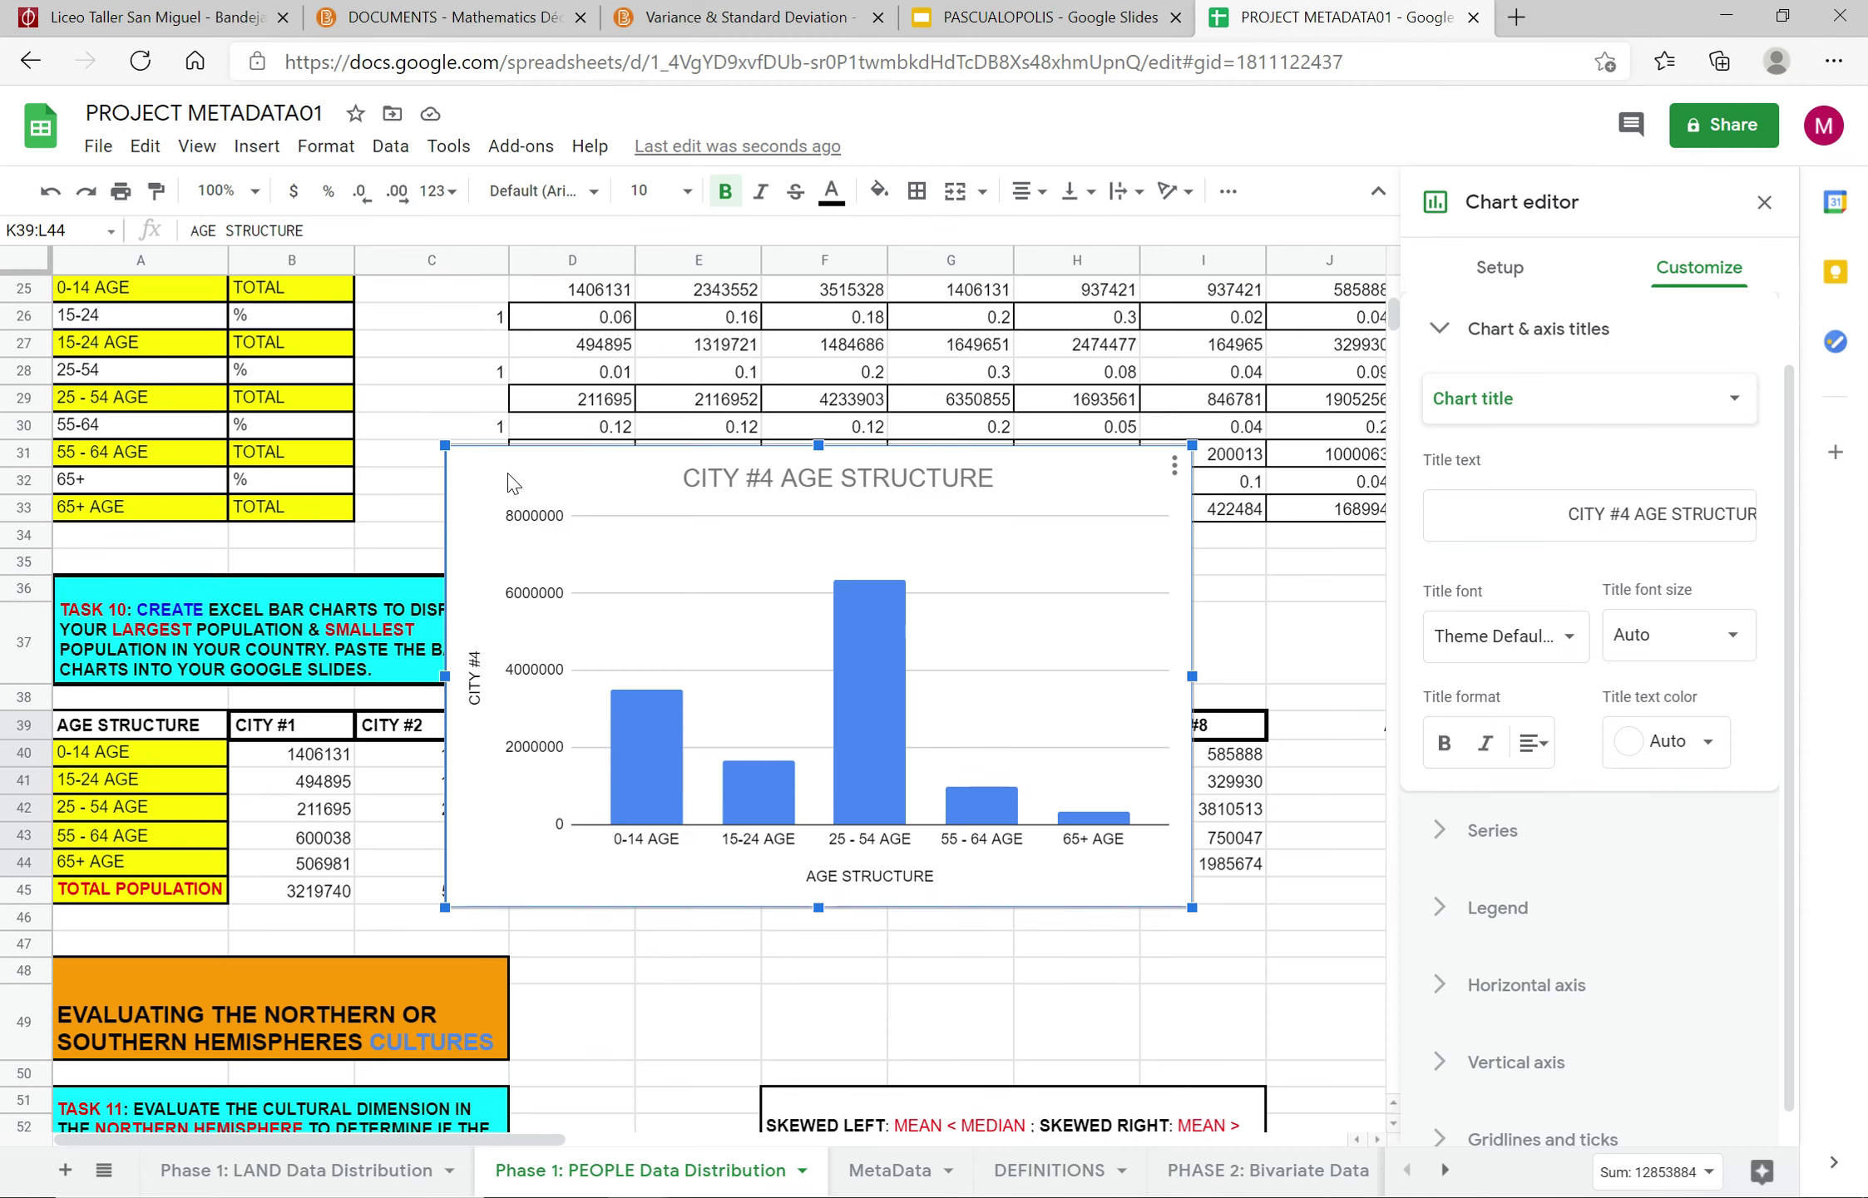
key("Delete")
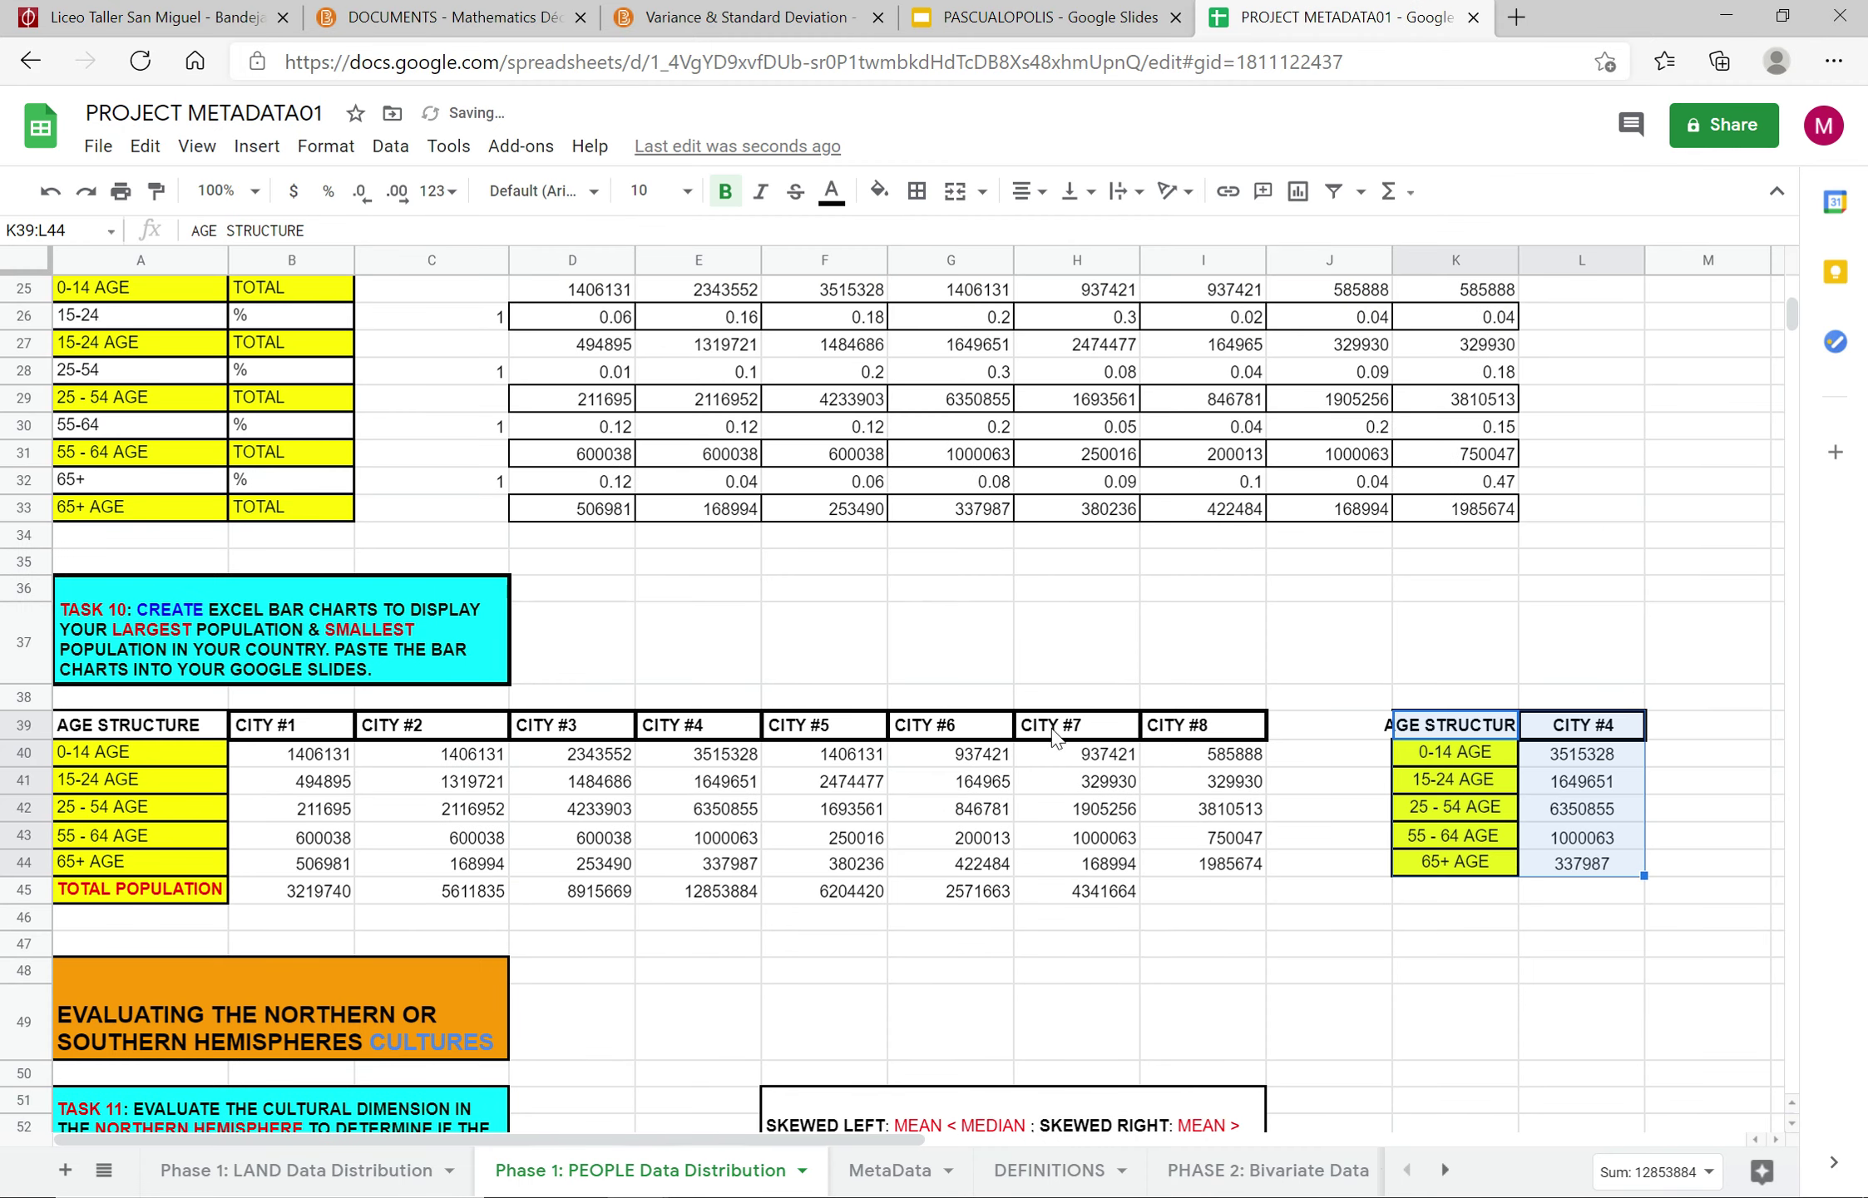
left_click(1640, 841)
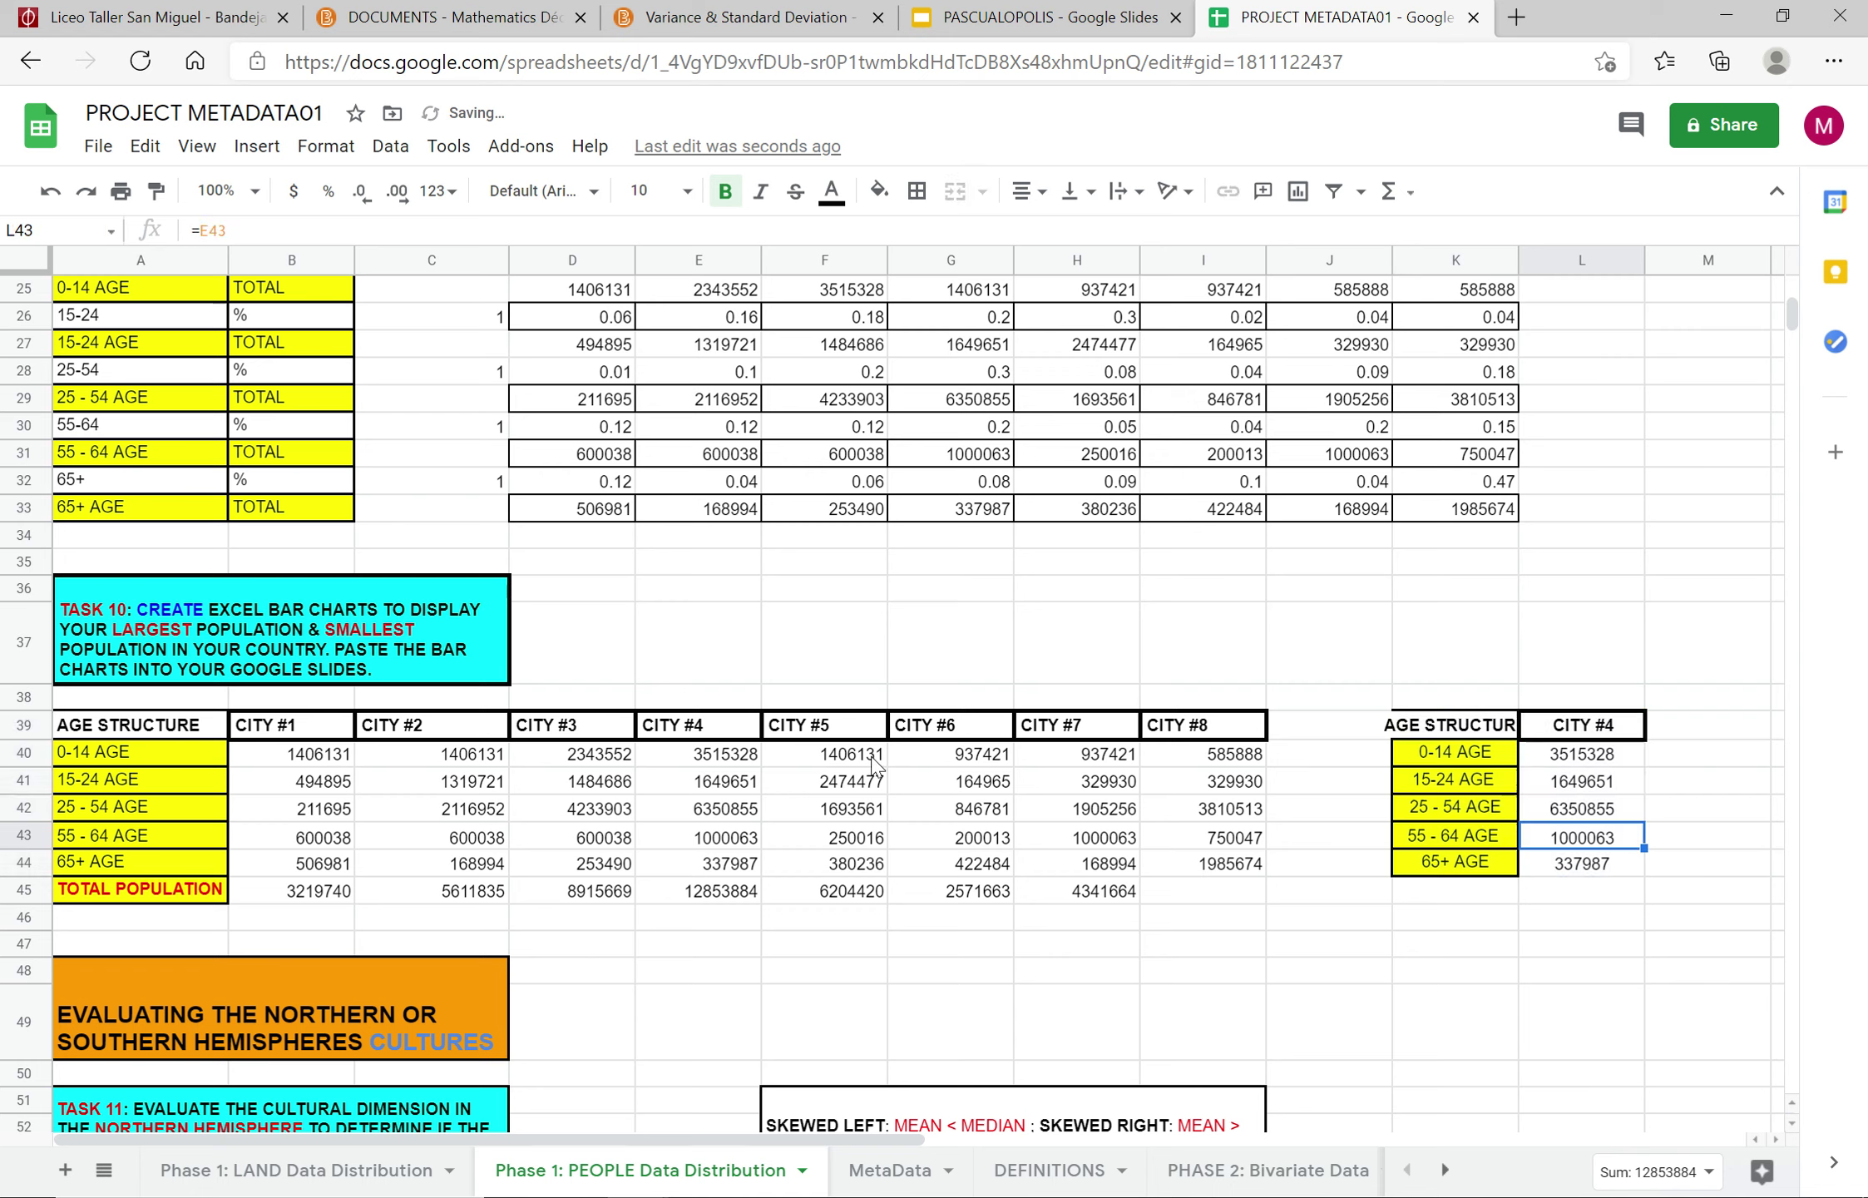
left_click(975, 731)
key("shift+Down")
key("shift+Down")
key("shift+Down")
key("shift+Down")
key("shift+Down")
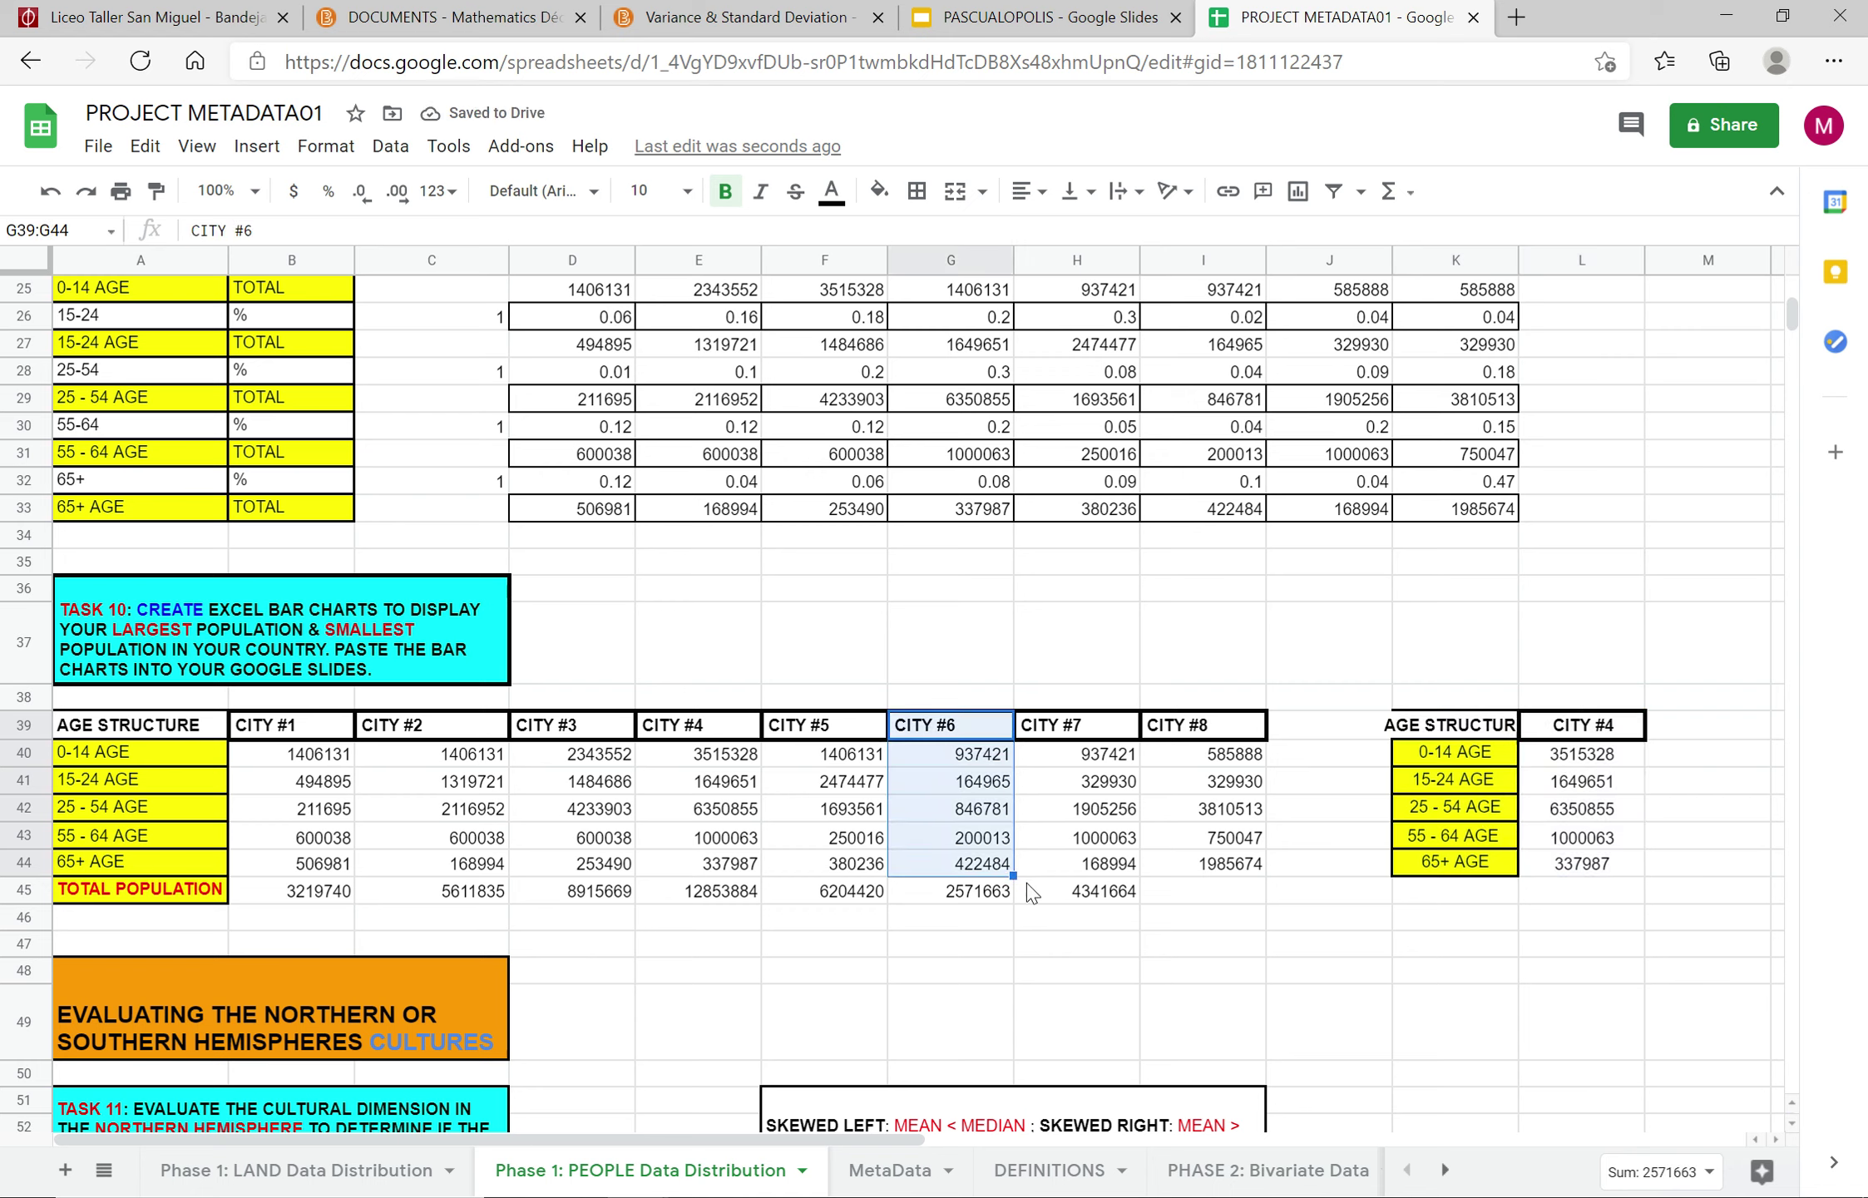
key("ctrl+c")
left_click(1604, 726)
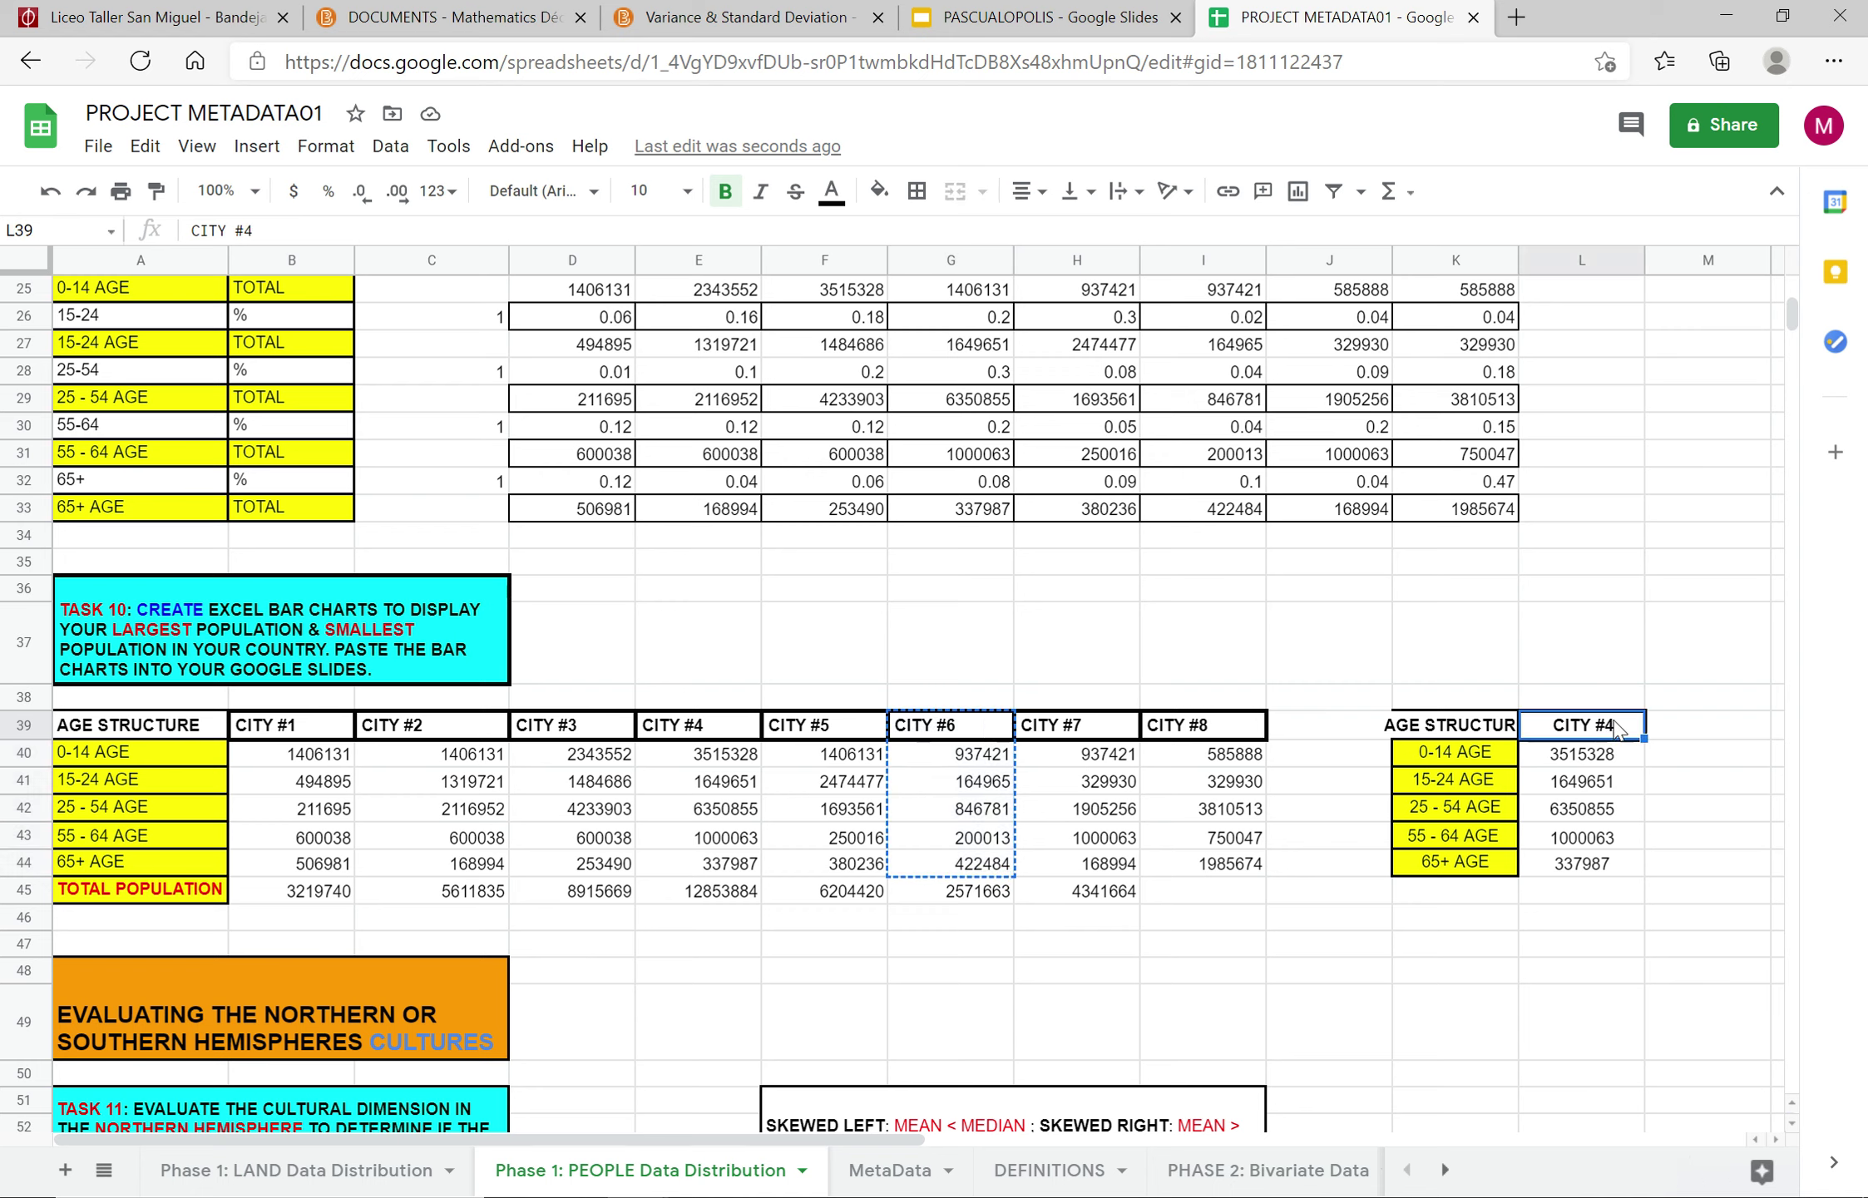
key("ctrl+v")
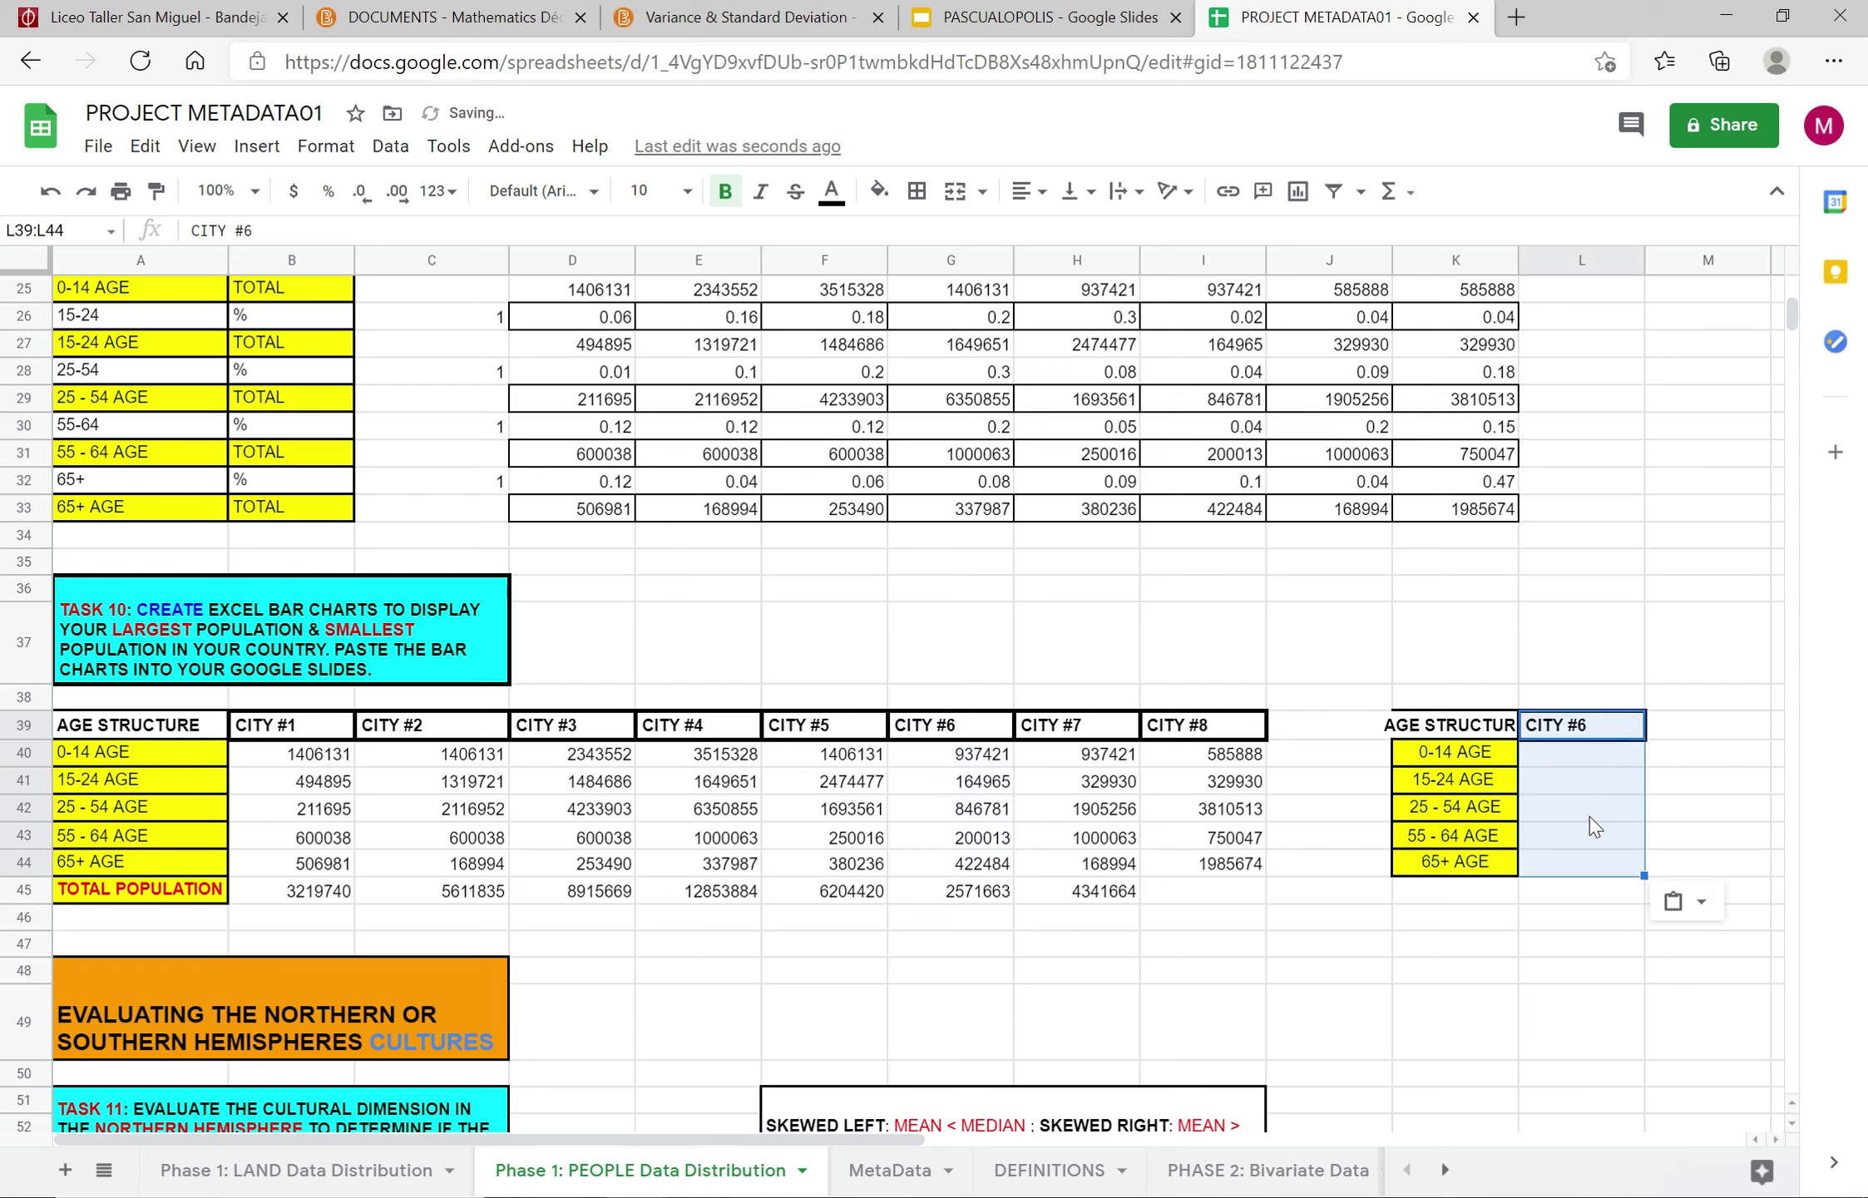
Step: Link the 0-14 and 15-24 AGE values to the main table with =G40 and =G41
left_click(1589, 816)
left_click(1598, 759)
type("=")
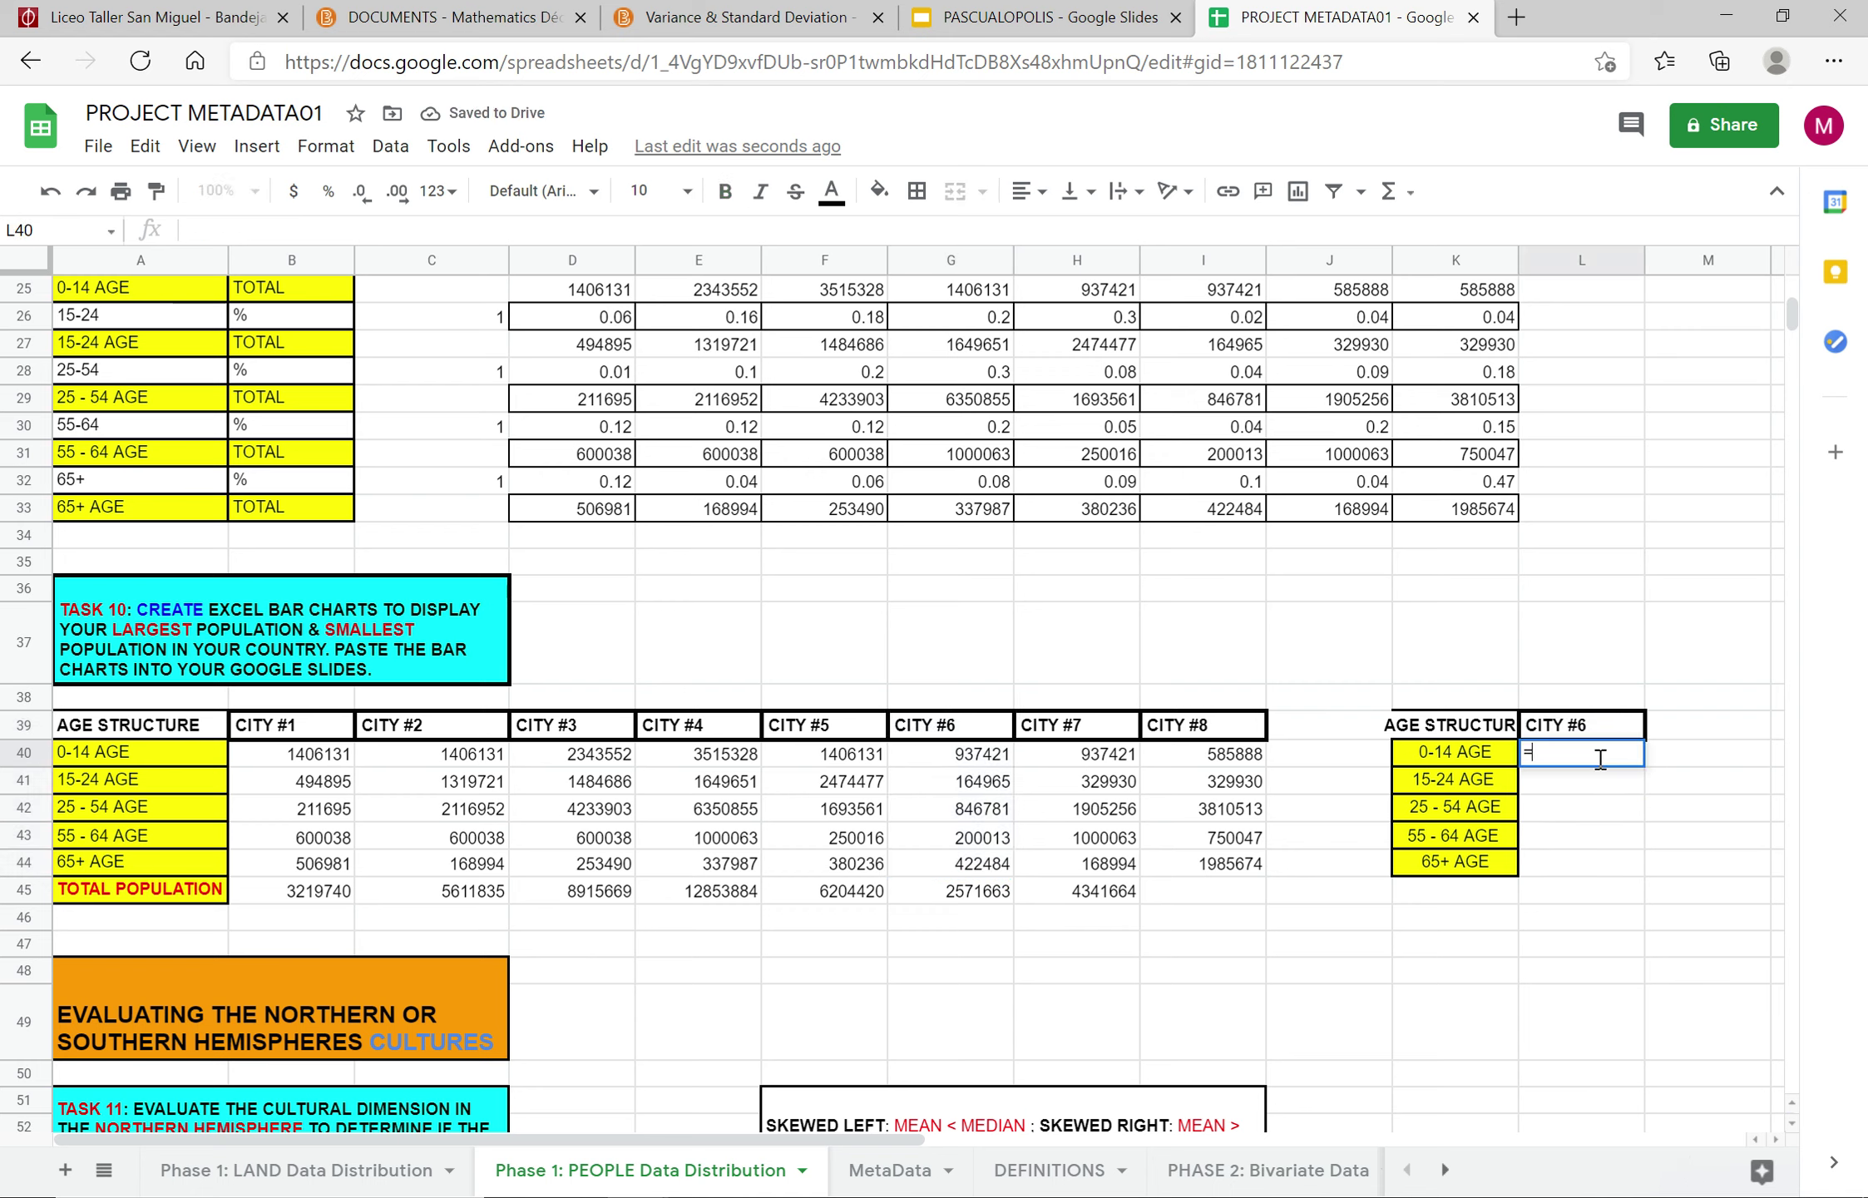
left_click(979, 757)
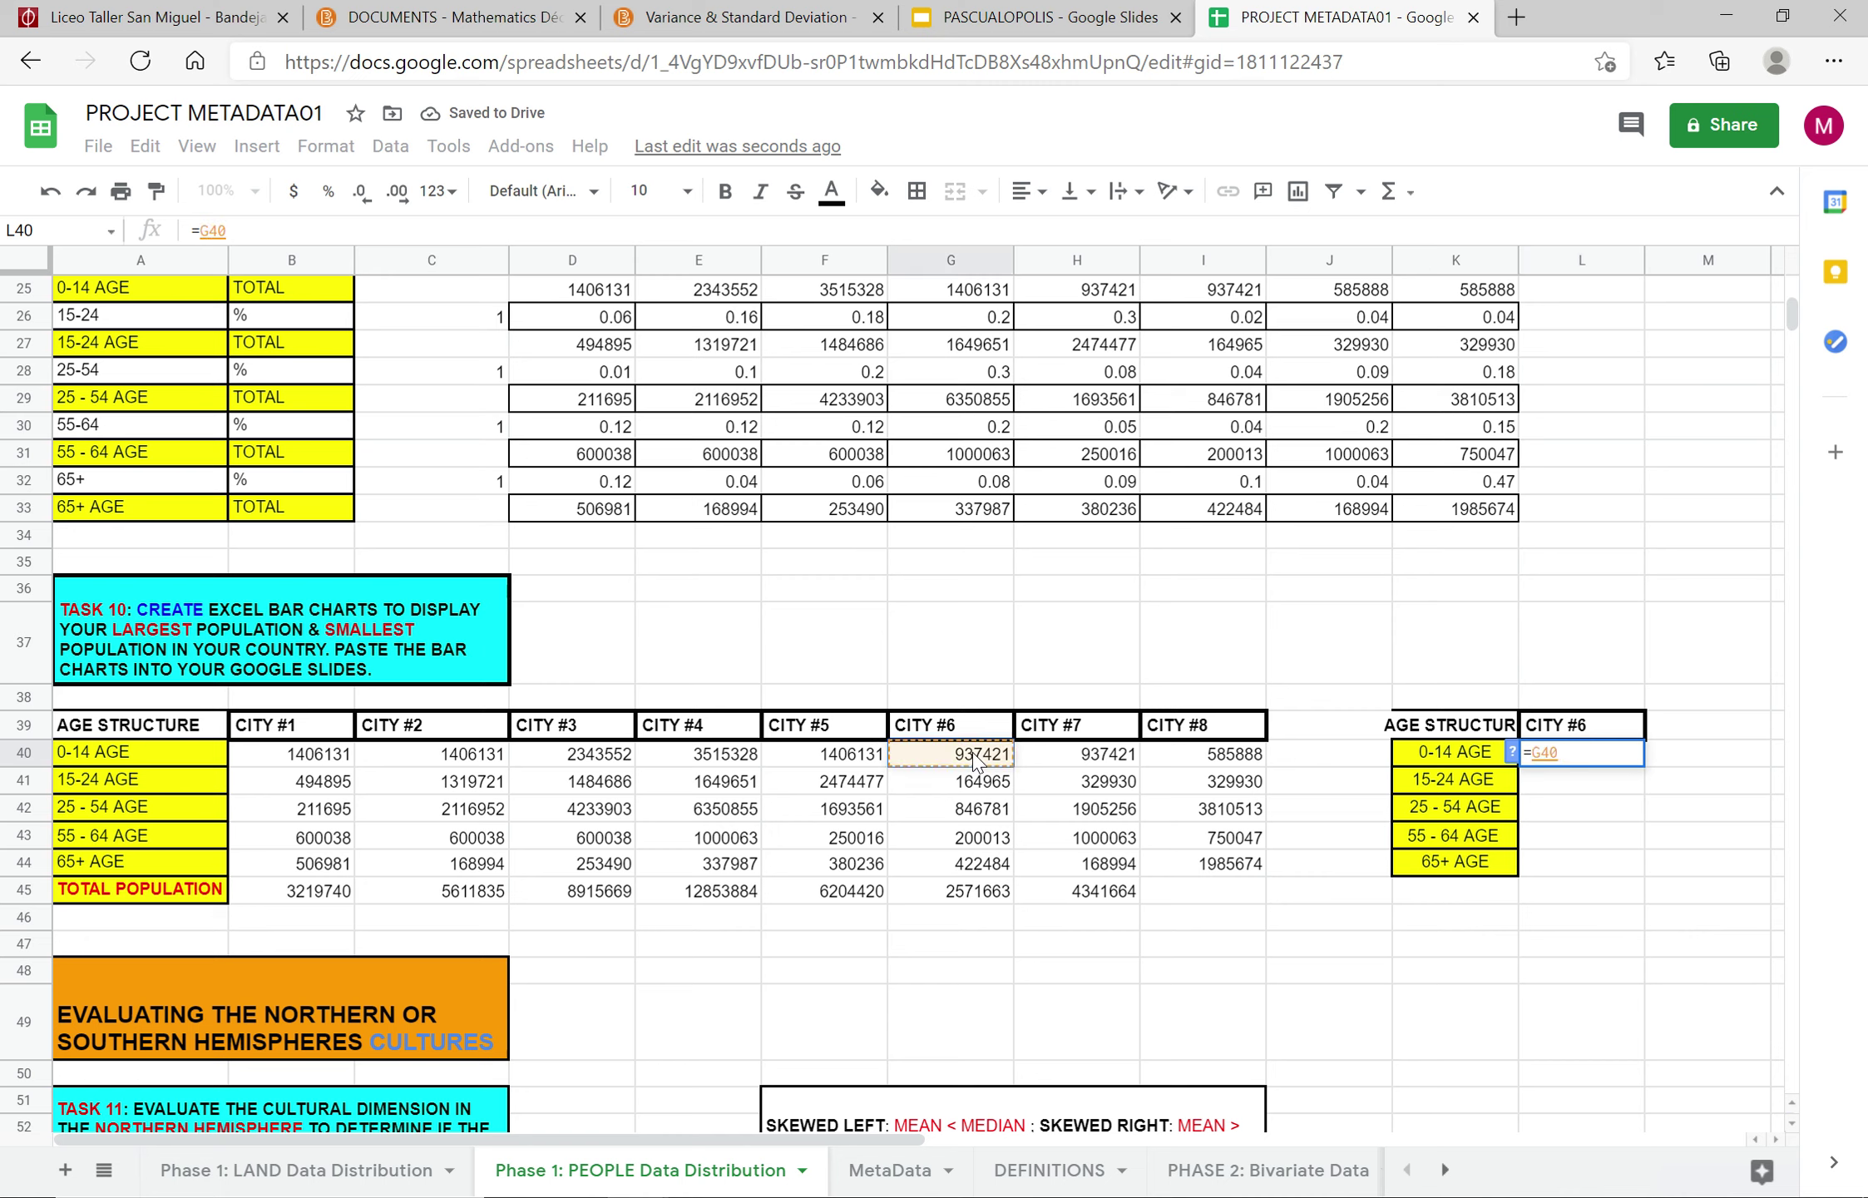
key("Return")
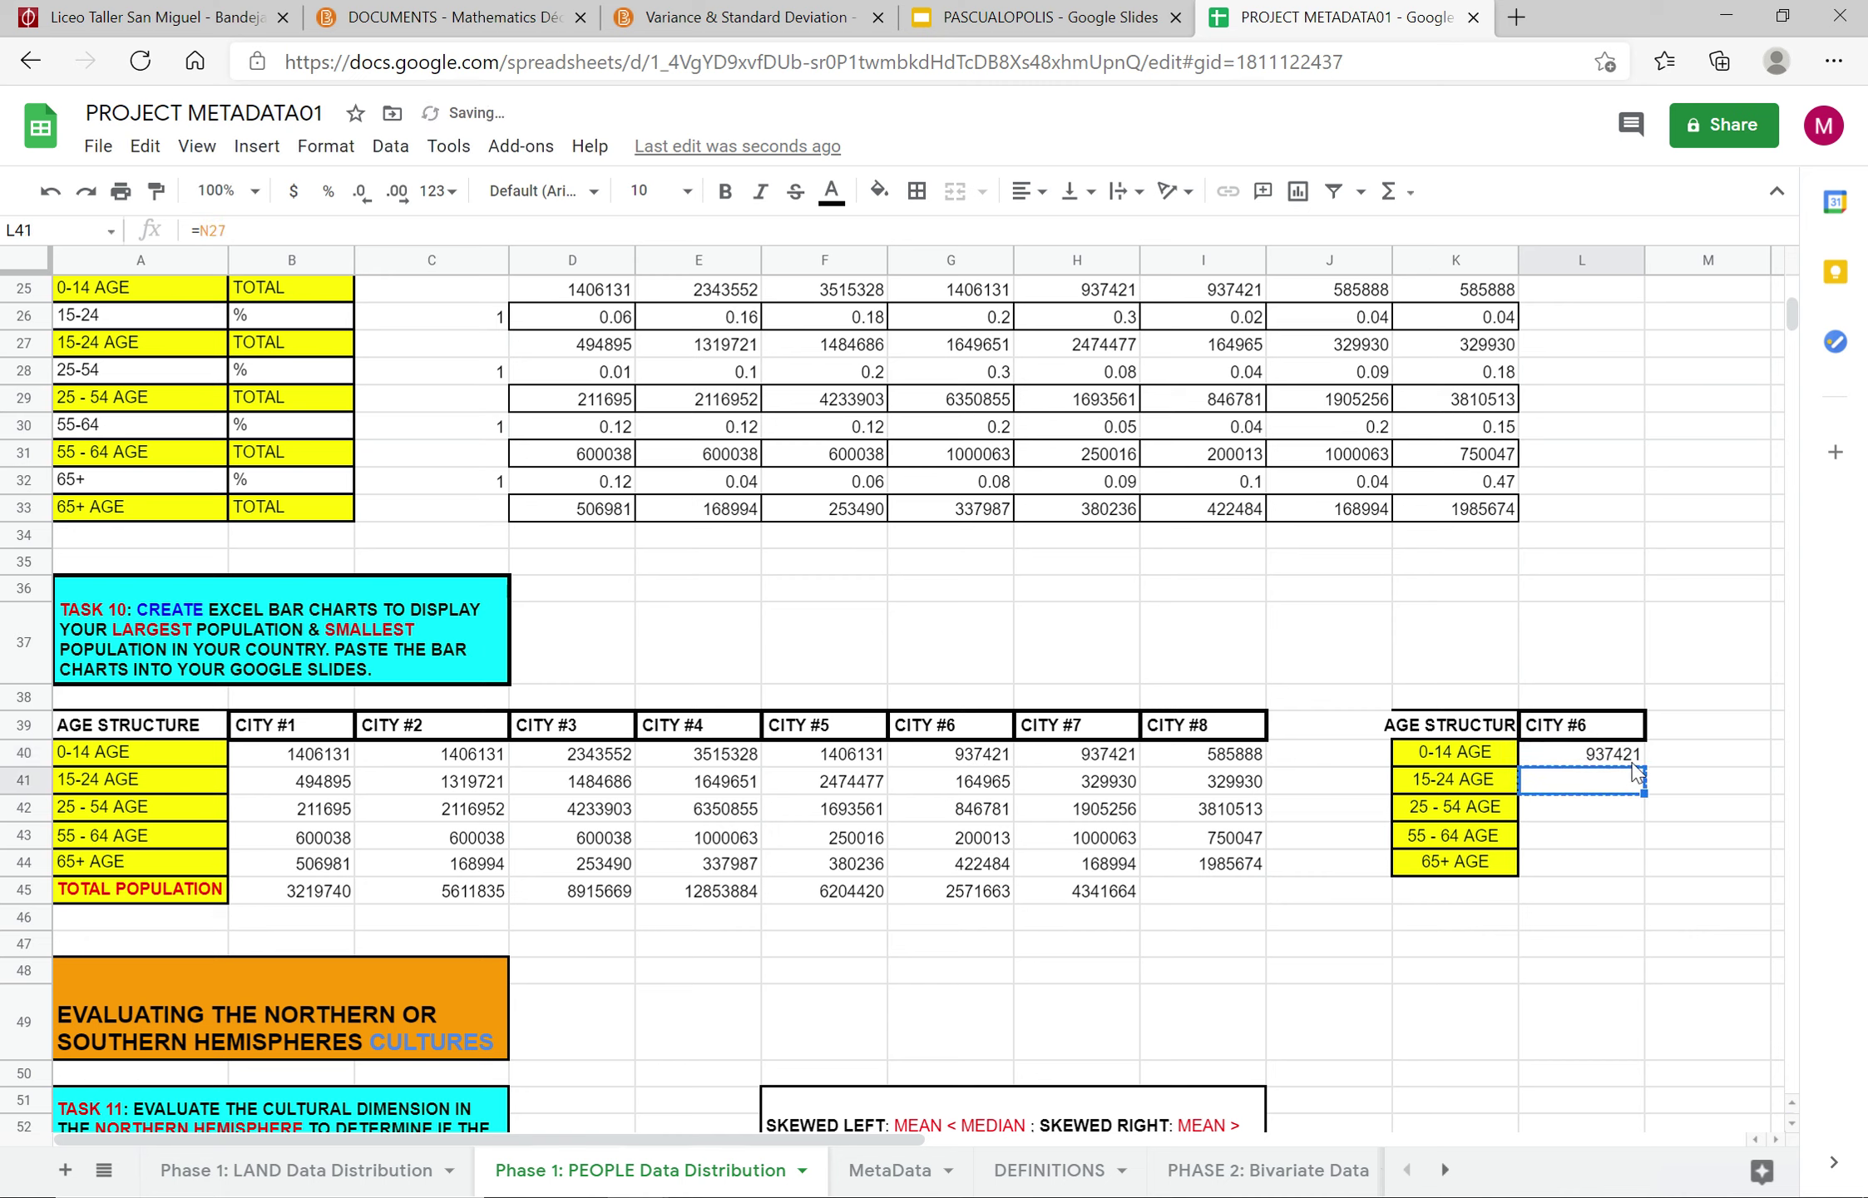
key("ctrl+z")
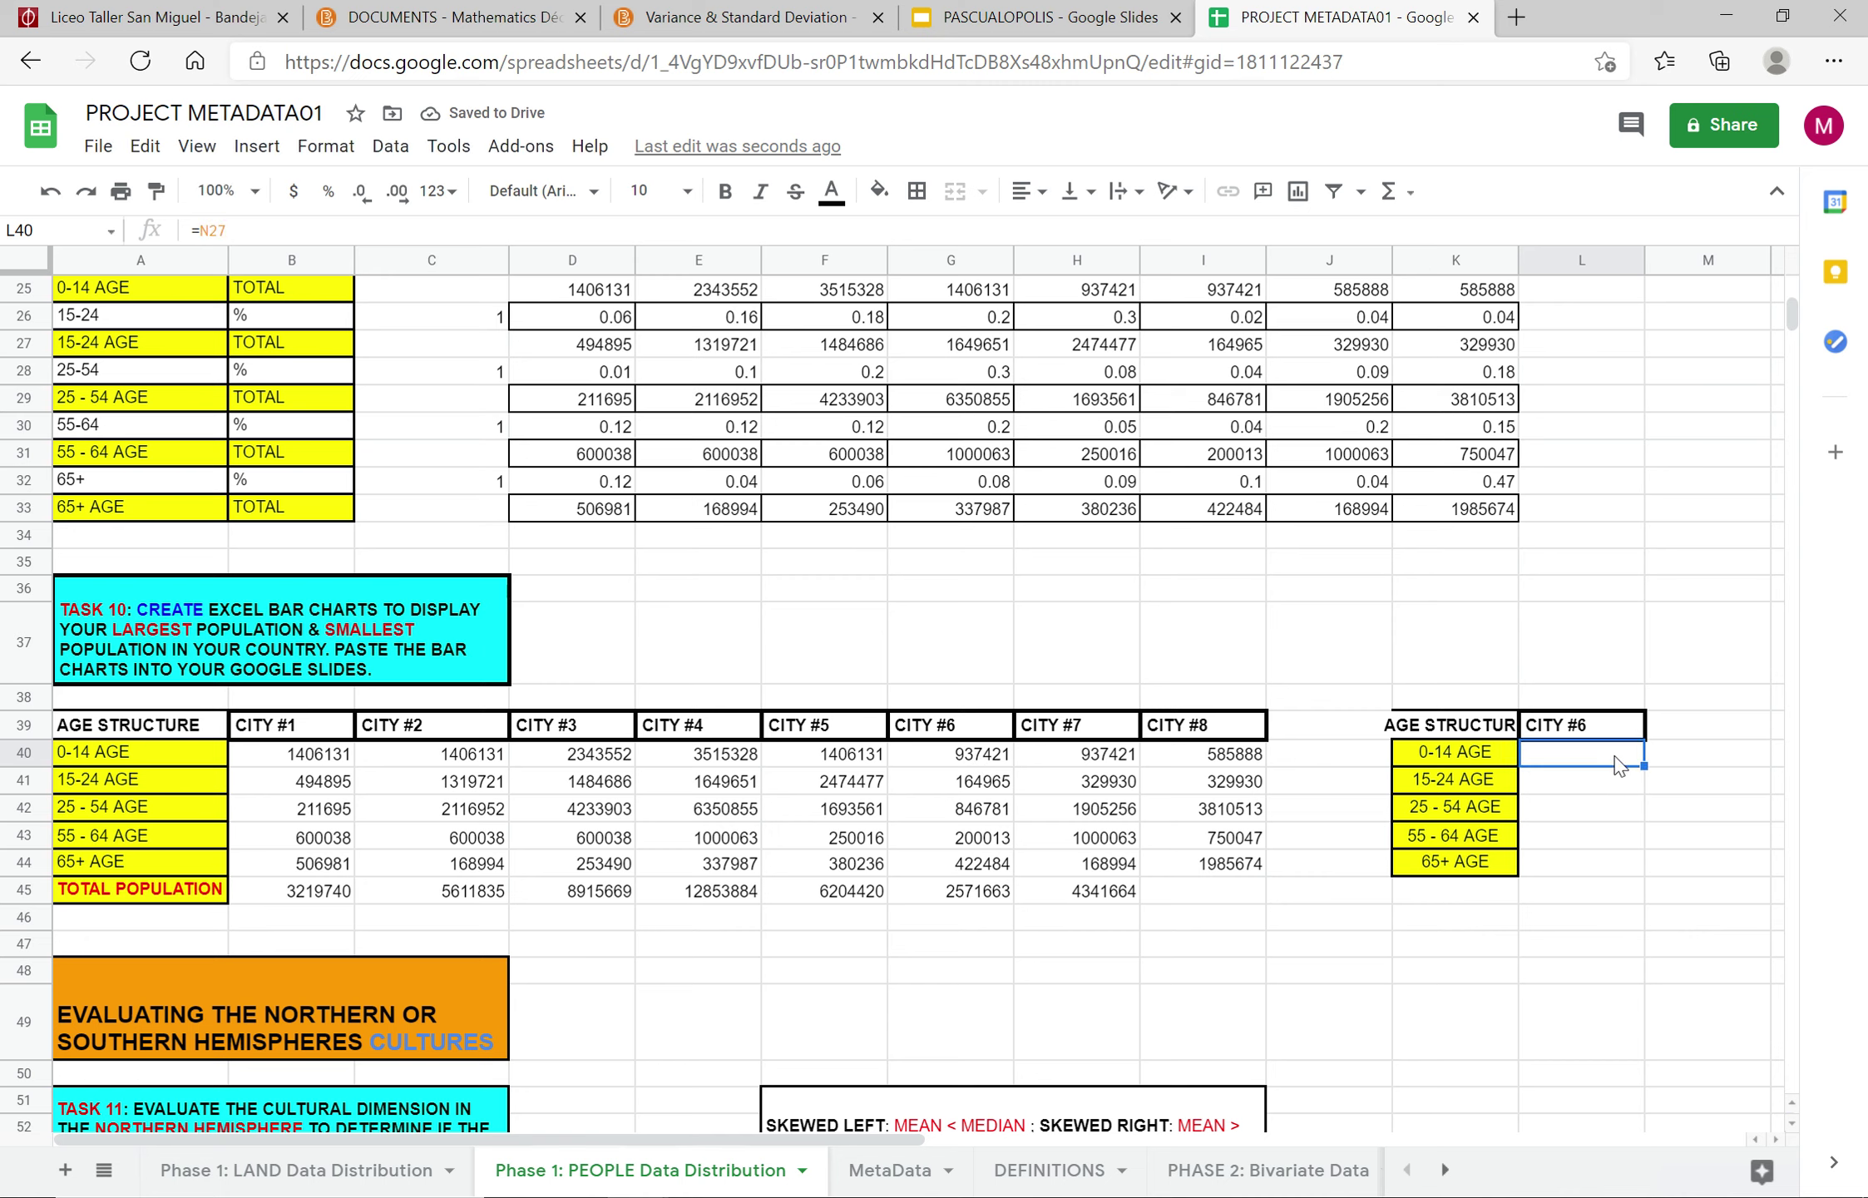
type("=")
left_click(967, 758)
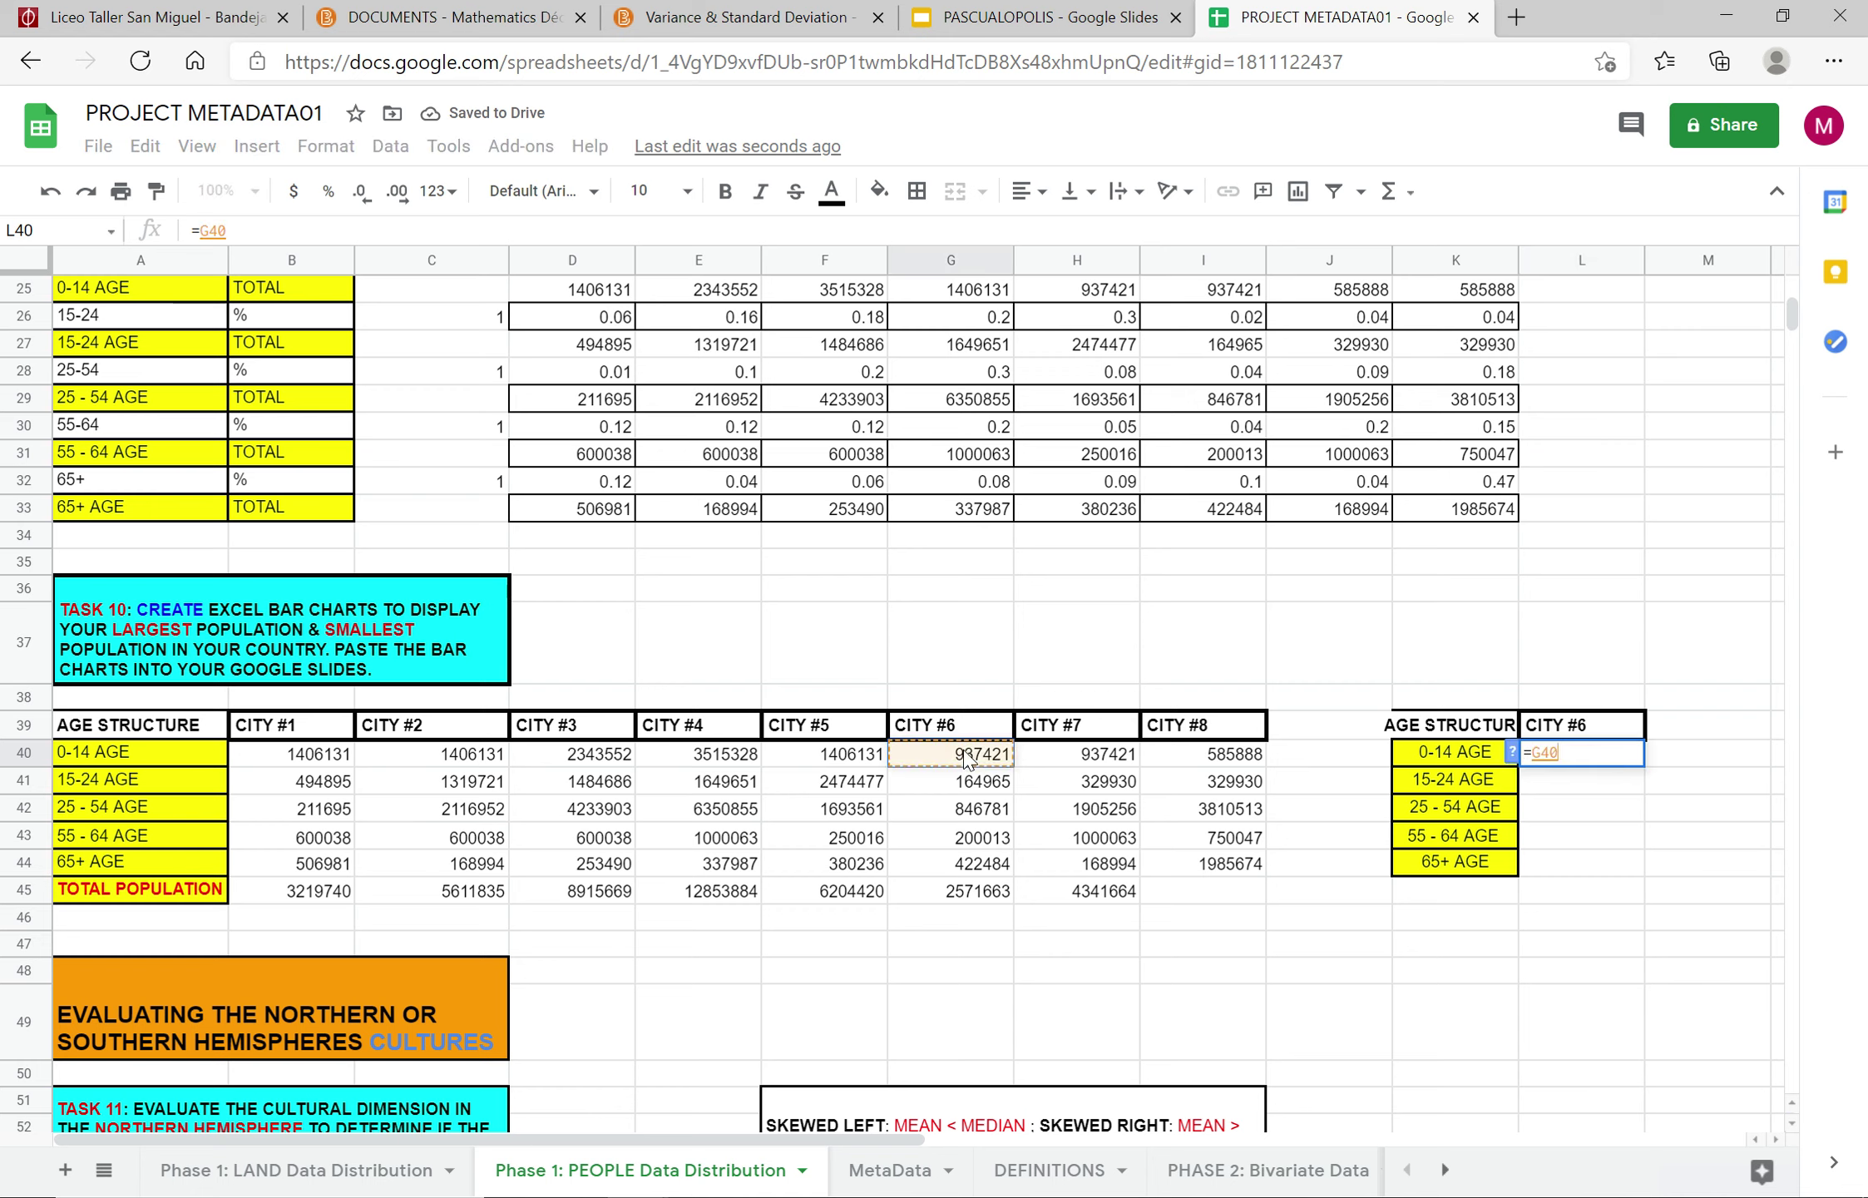
key("Return")
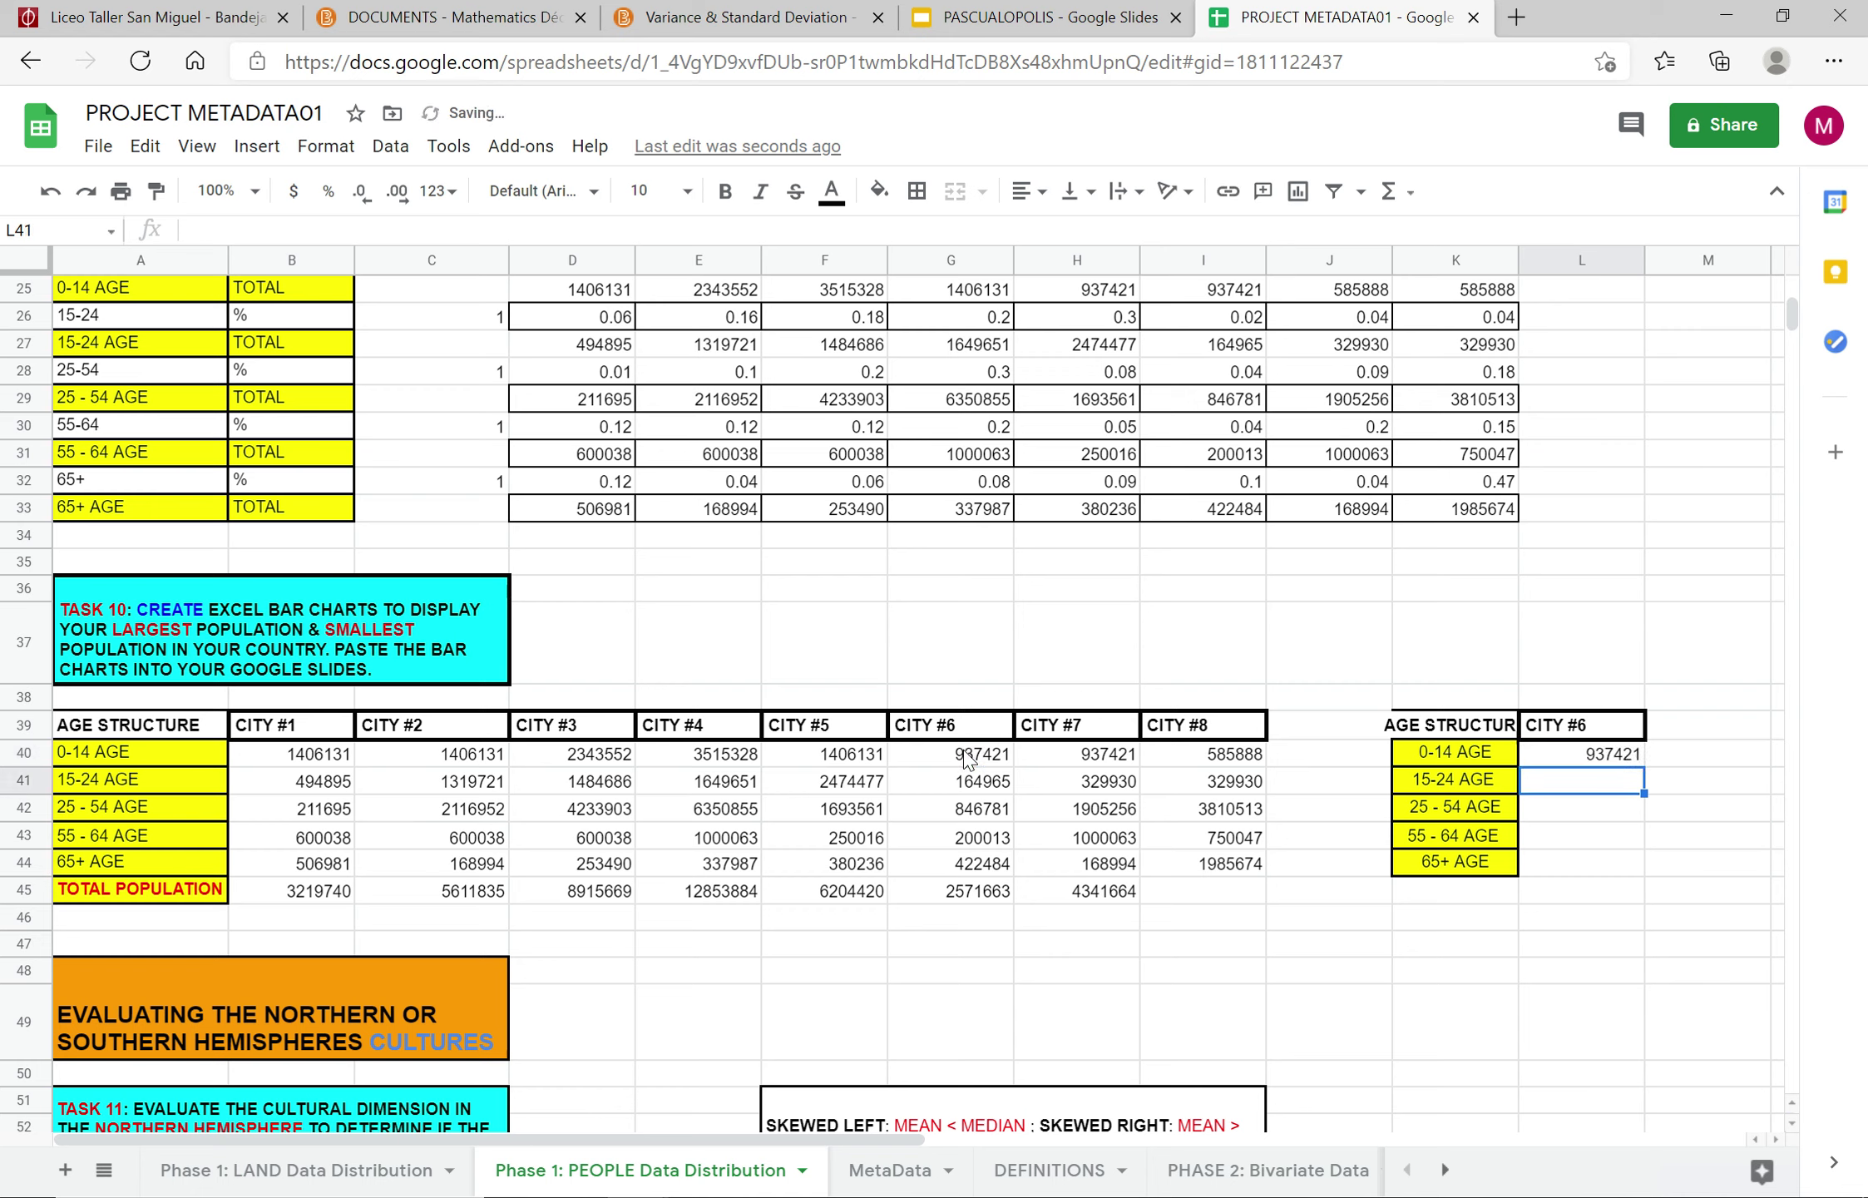
type("=")
left_click(963, 786)
key("Return")
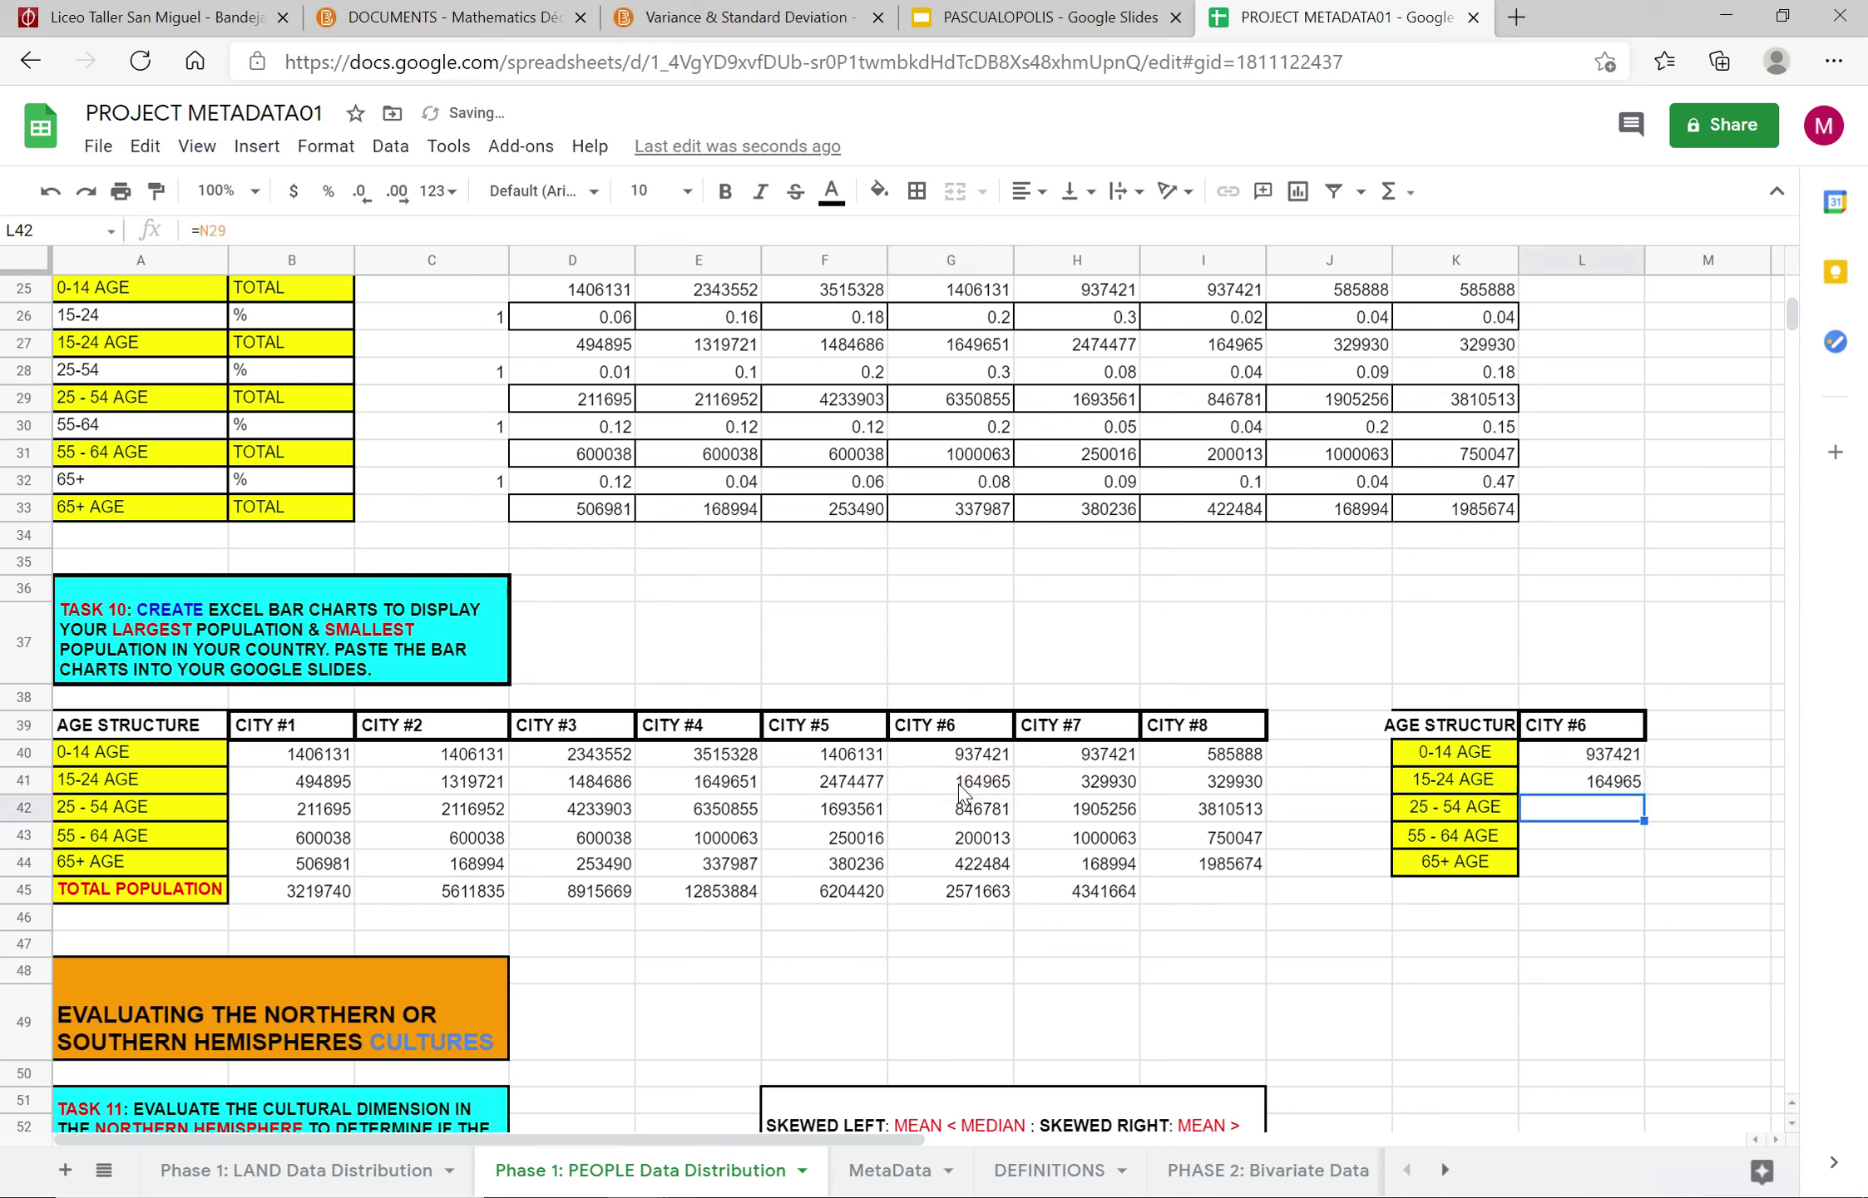
Step: Link the 25-54, 55-64 and 65+ AGE values with =G42, =G43 and =G44
type("=")
left_click(990, 815)
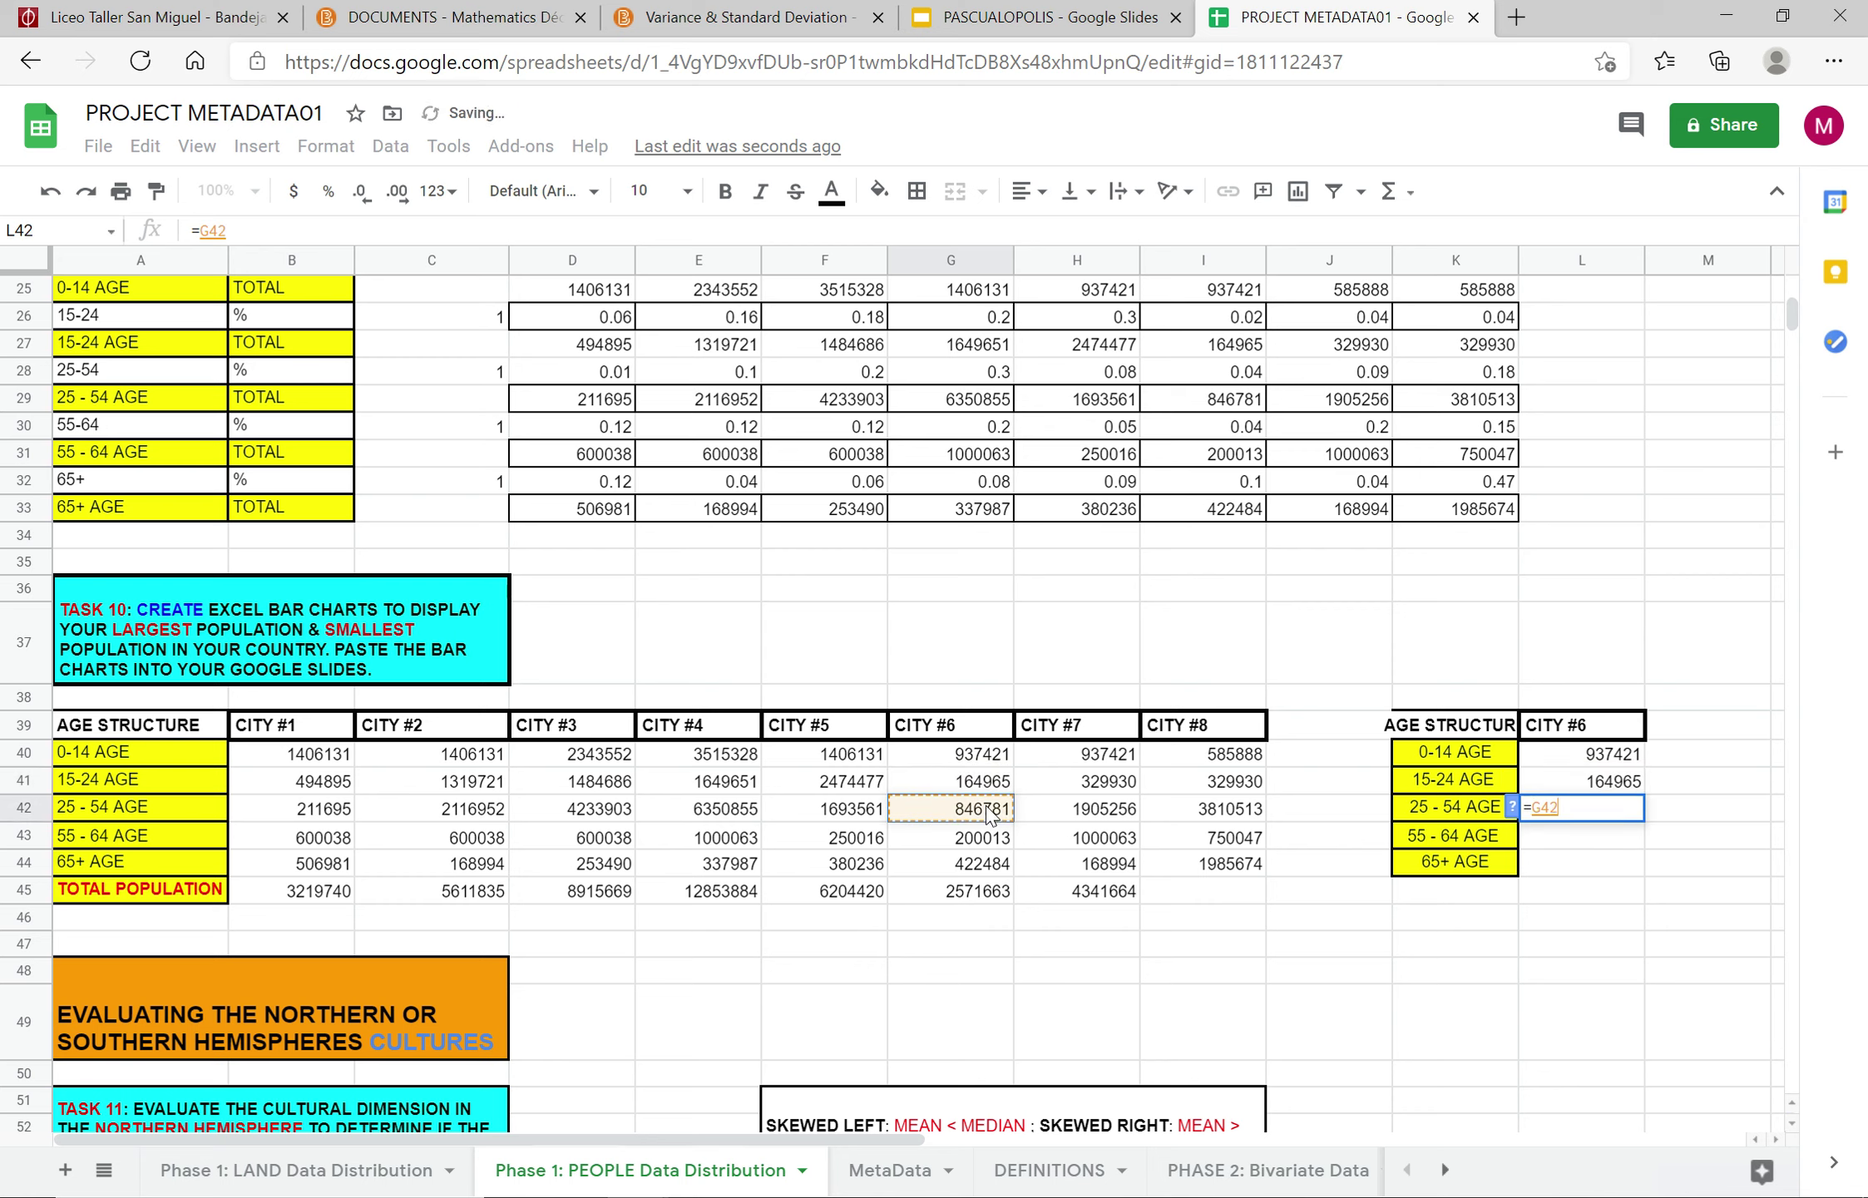
key("Return")
type("=")
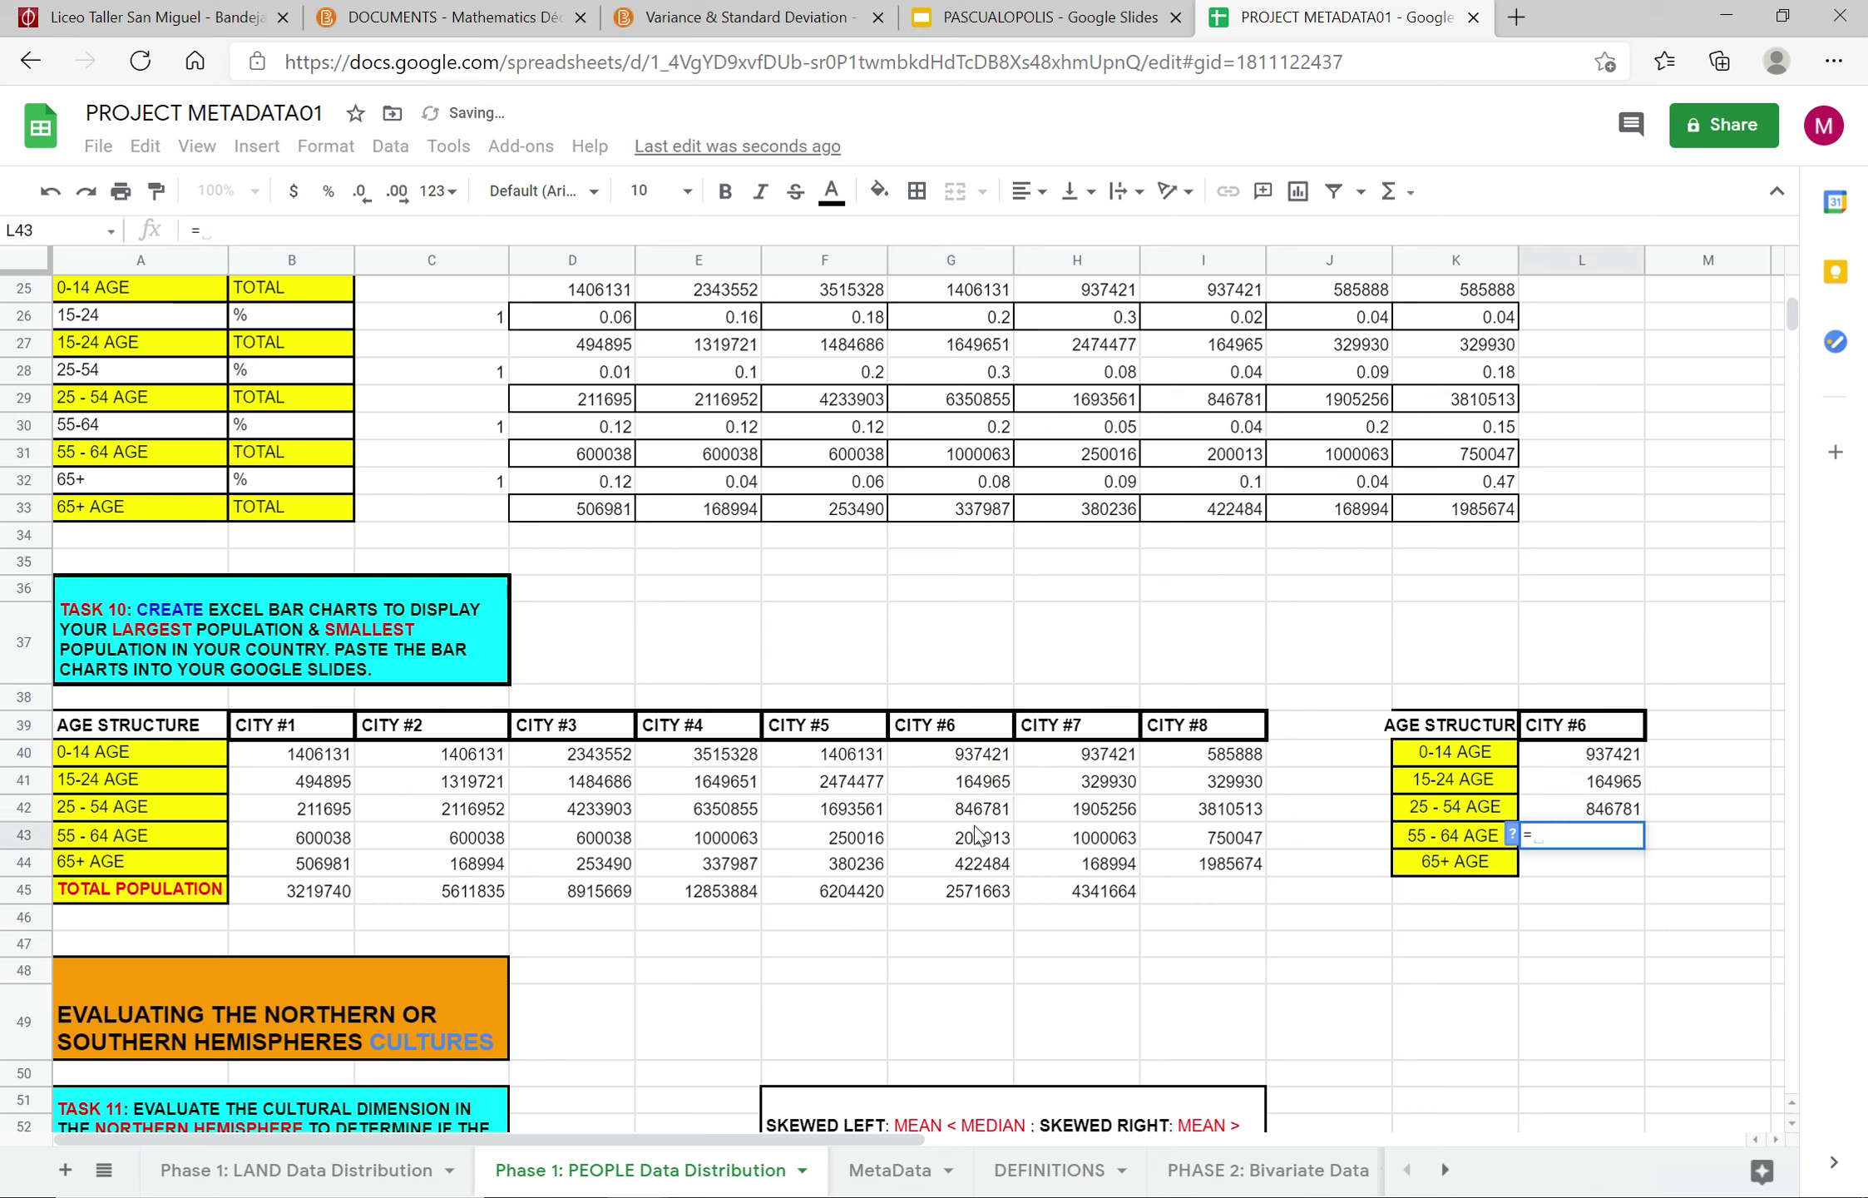
left_click(981, 846)
key("Return")
type("=")
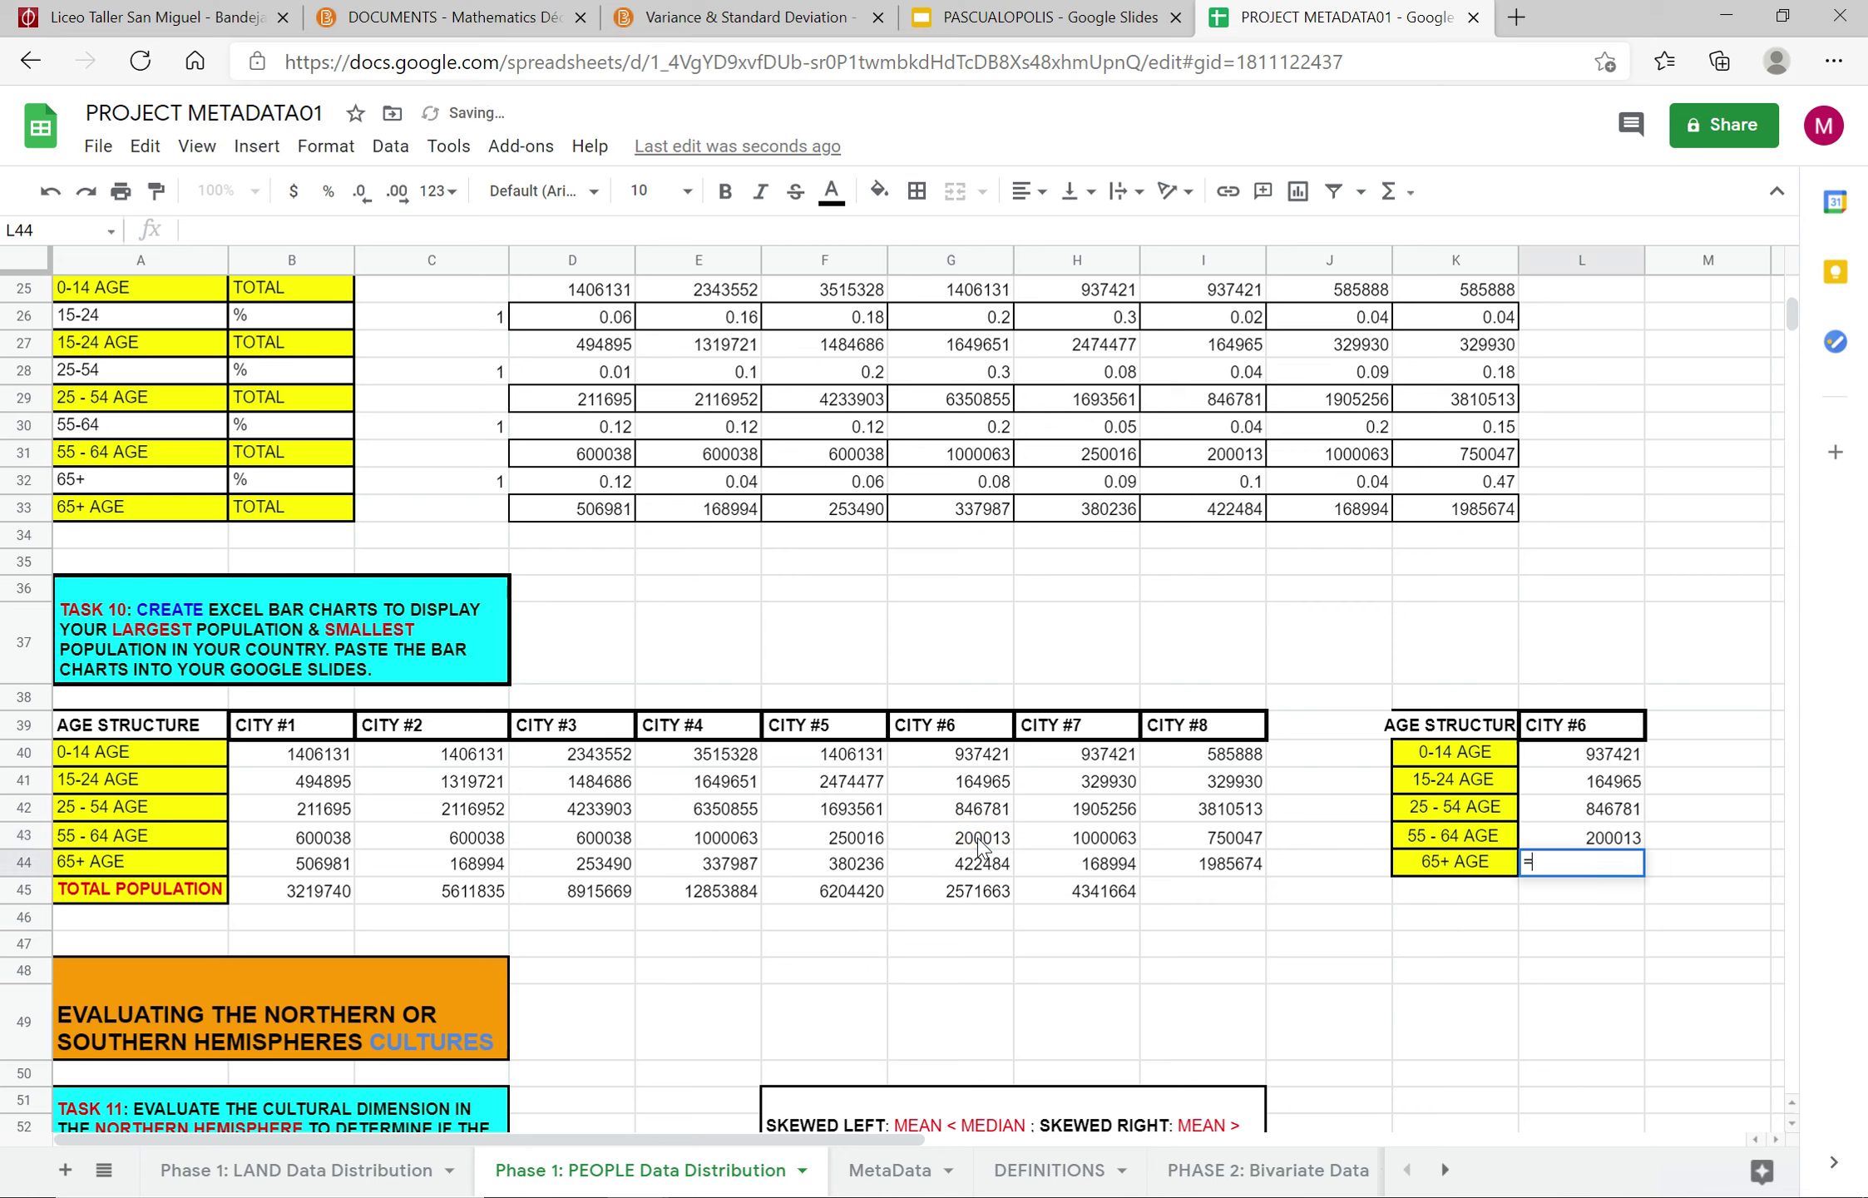
left_click(974, 865)
key("Return")
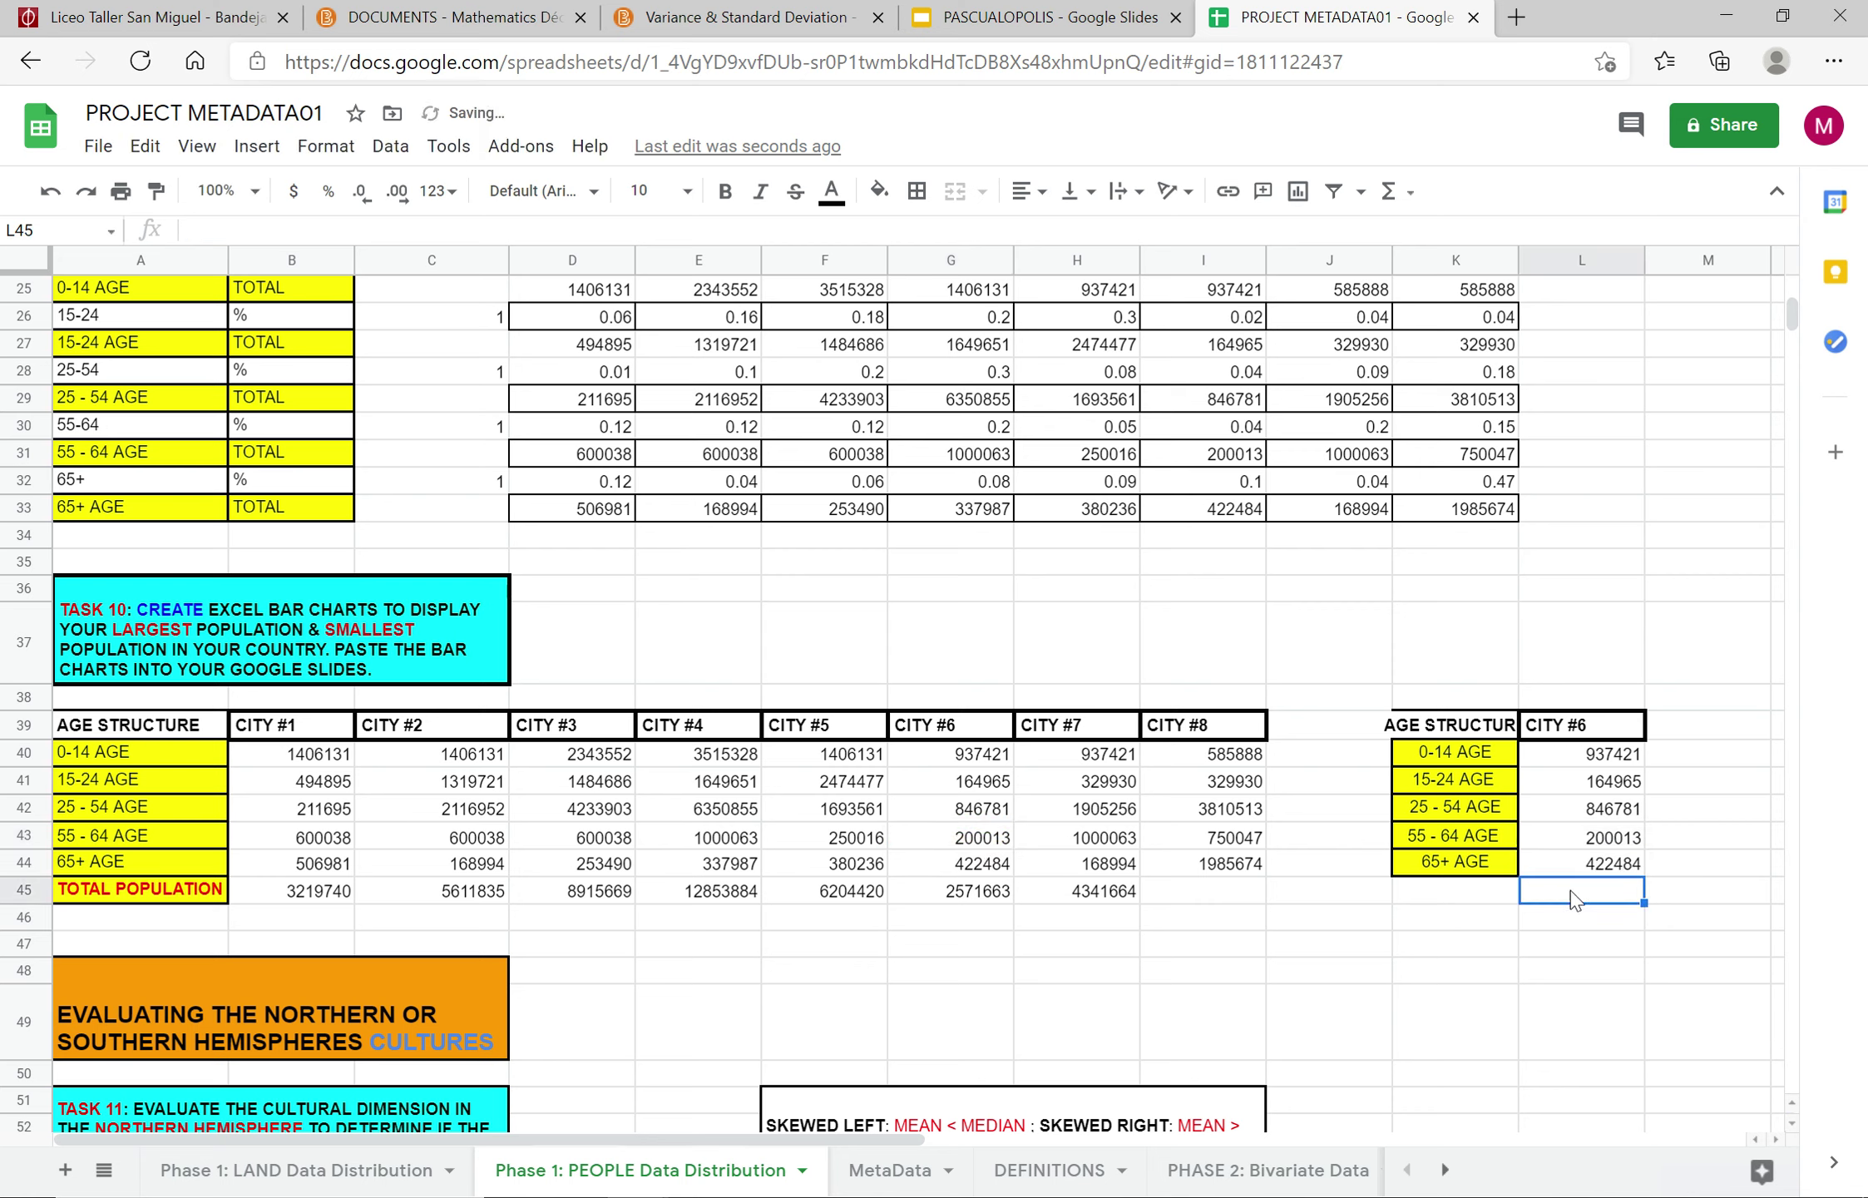
Step: Select the summary table range K39:L44
left_click(1490, 726)
key("shift+Down")
key("shift+Down")
key("shift+Down")
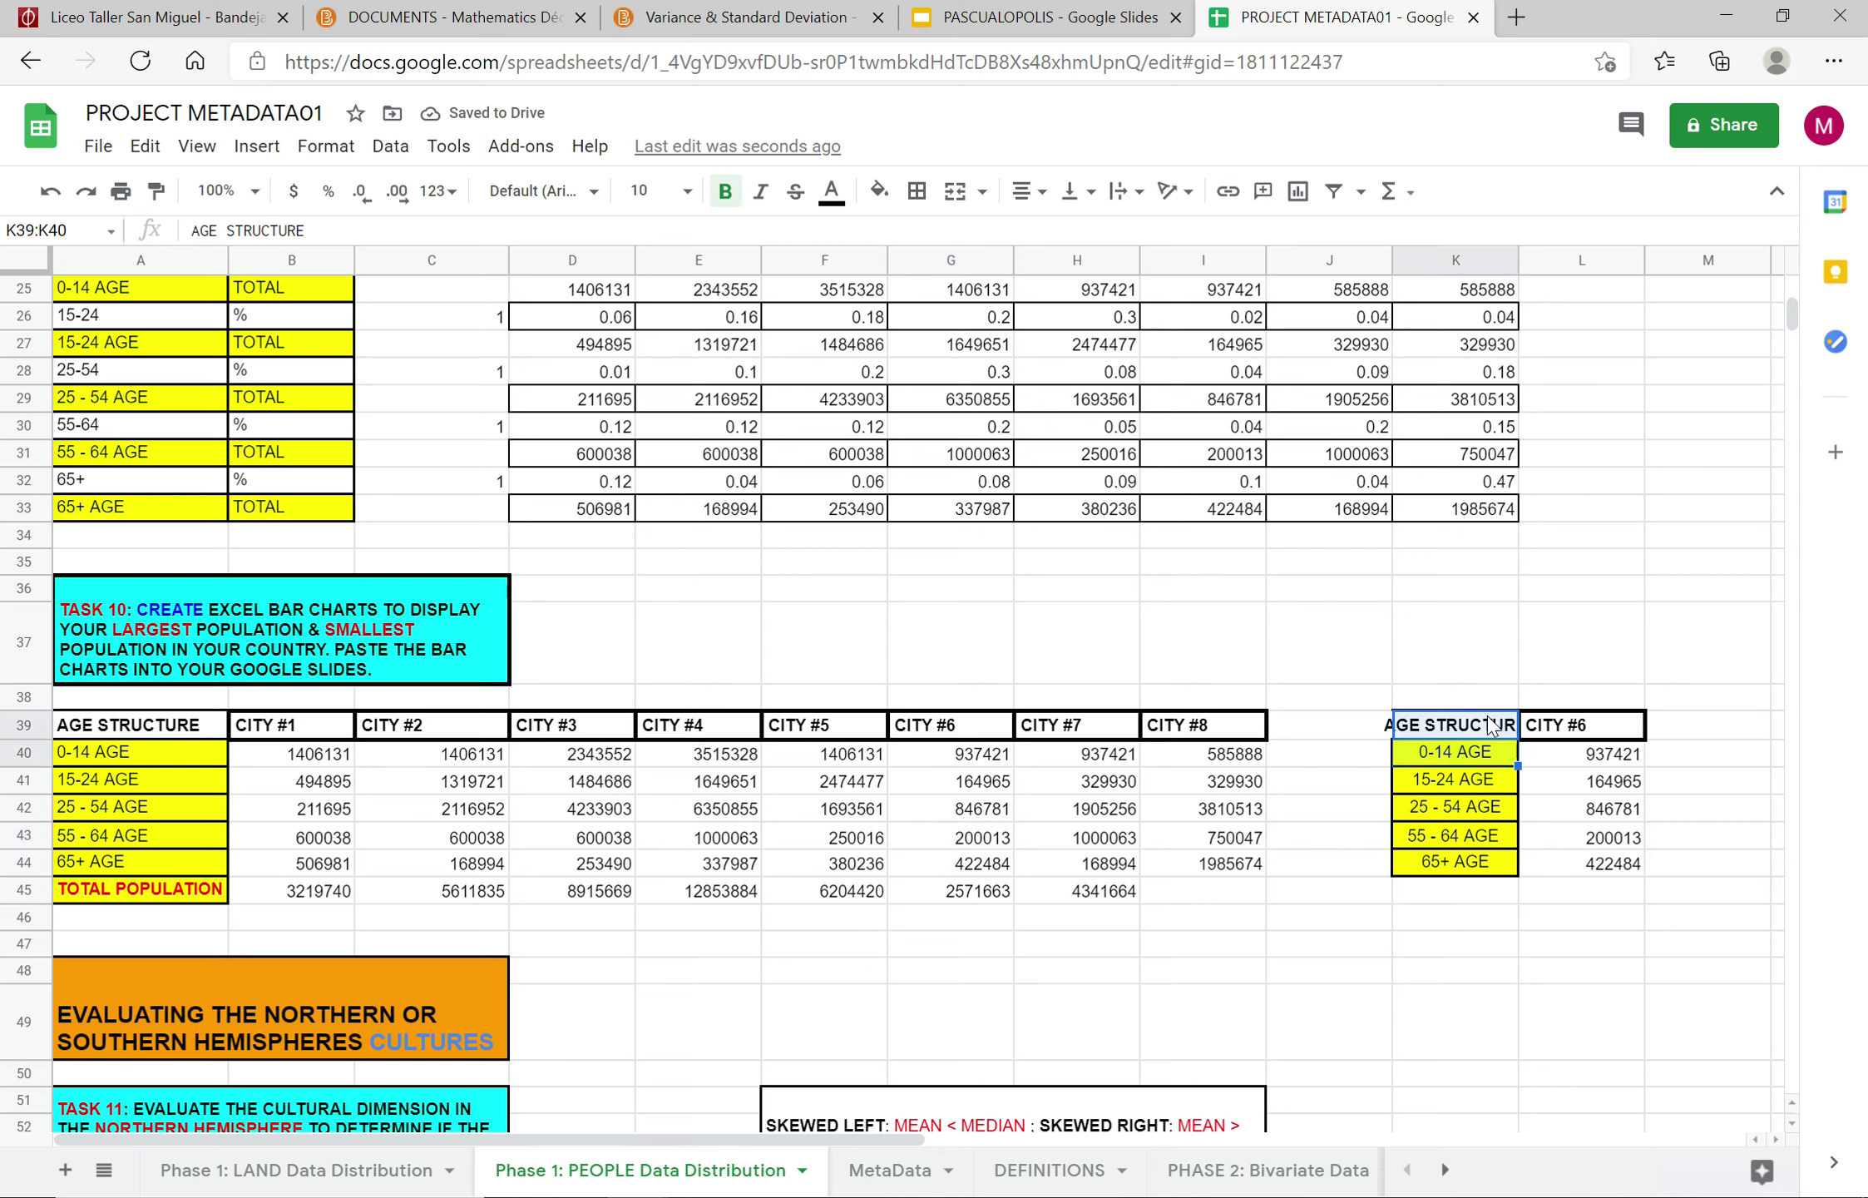
key("shift+Down")
key("shift+Down")
key("shift+Right")
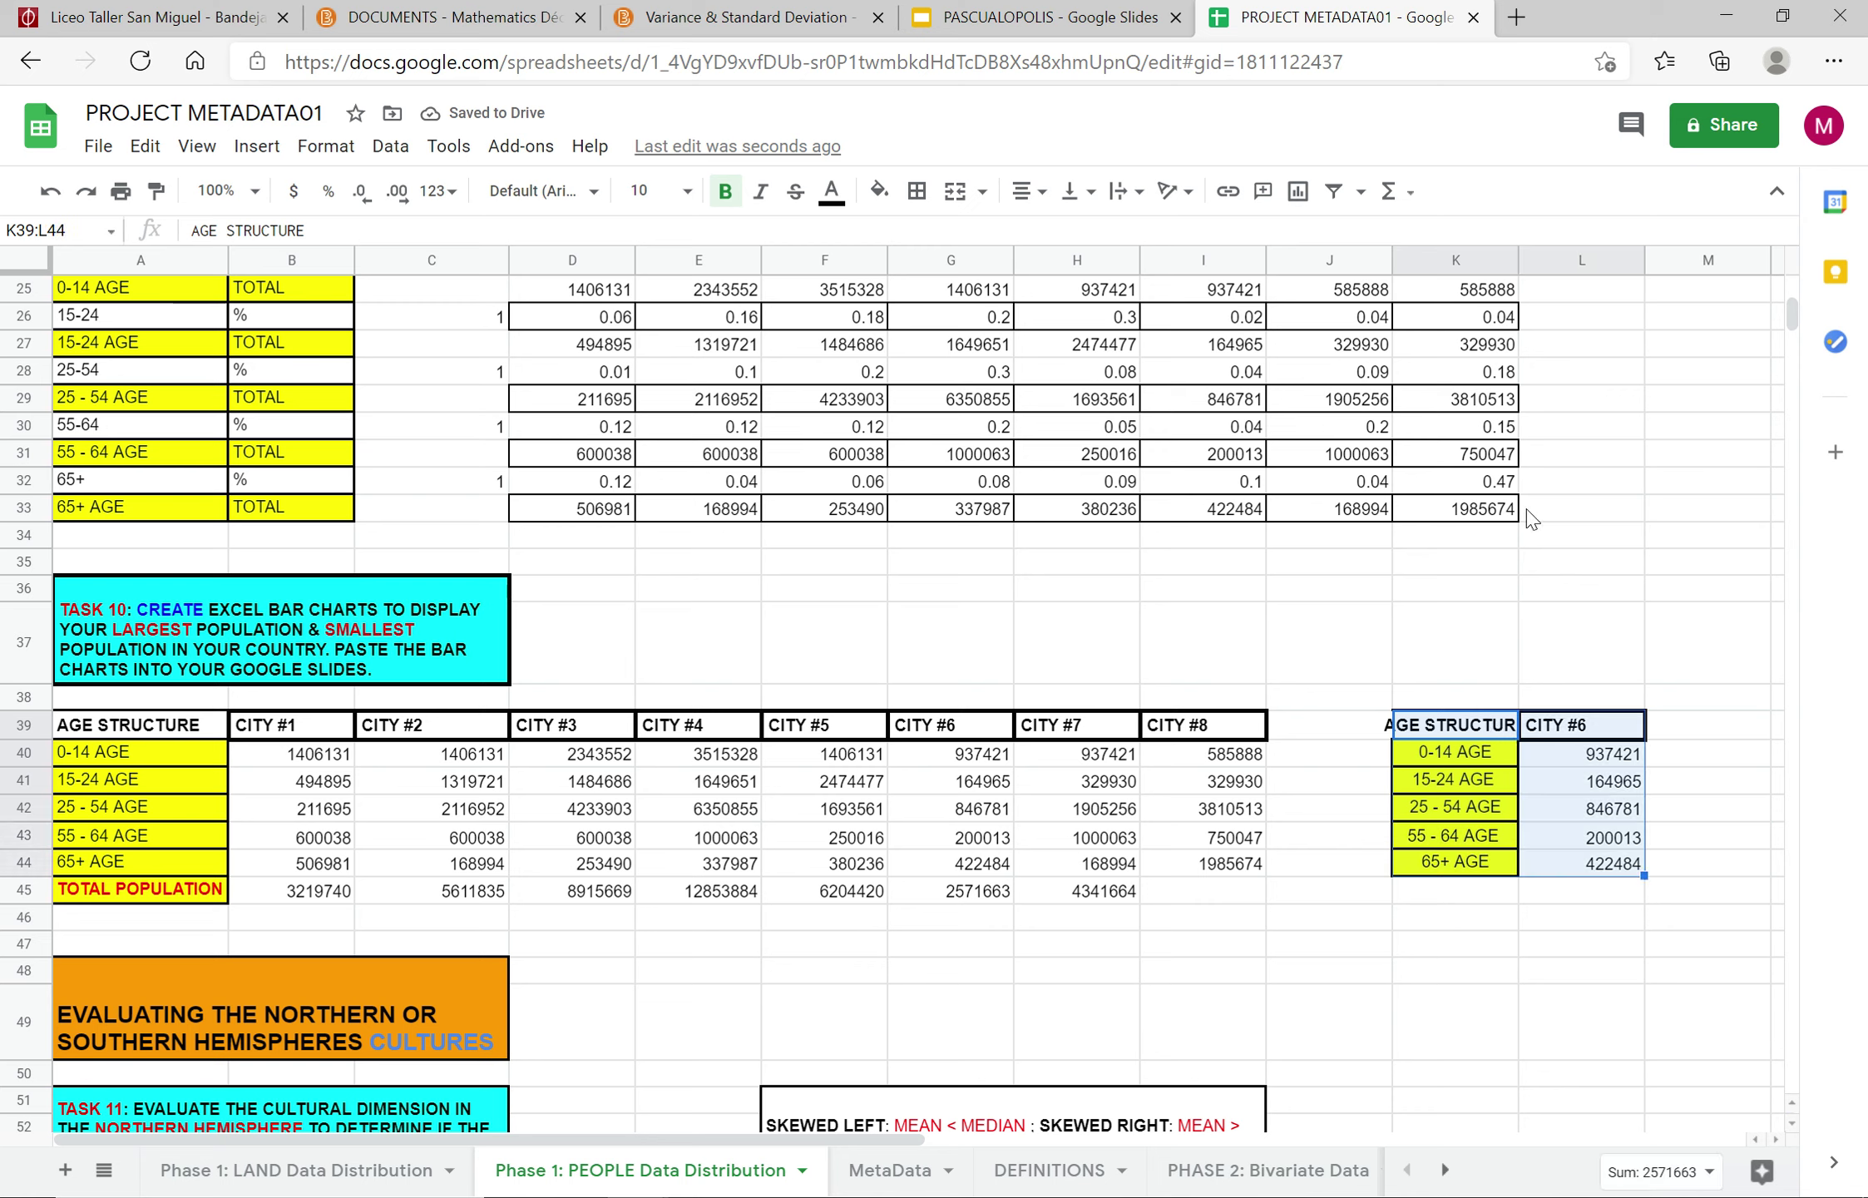
Step: Insert a chart from K39:L44 and change it from pie to column chart
left_click(1299, 193)
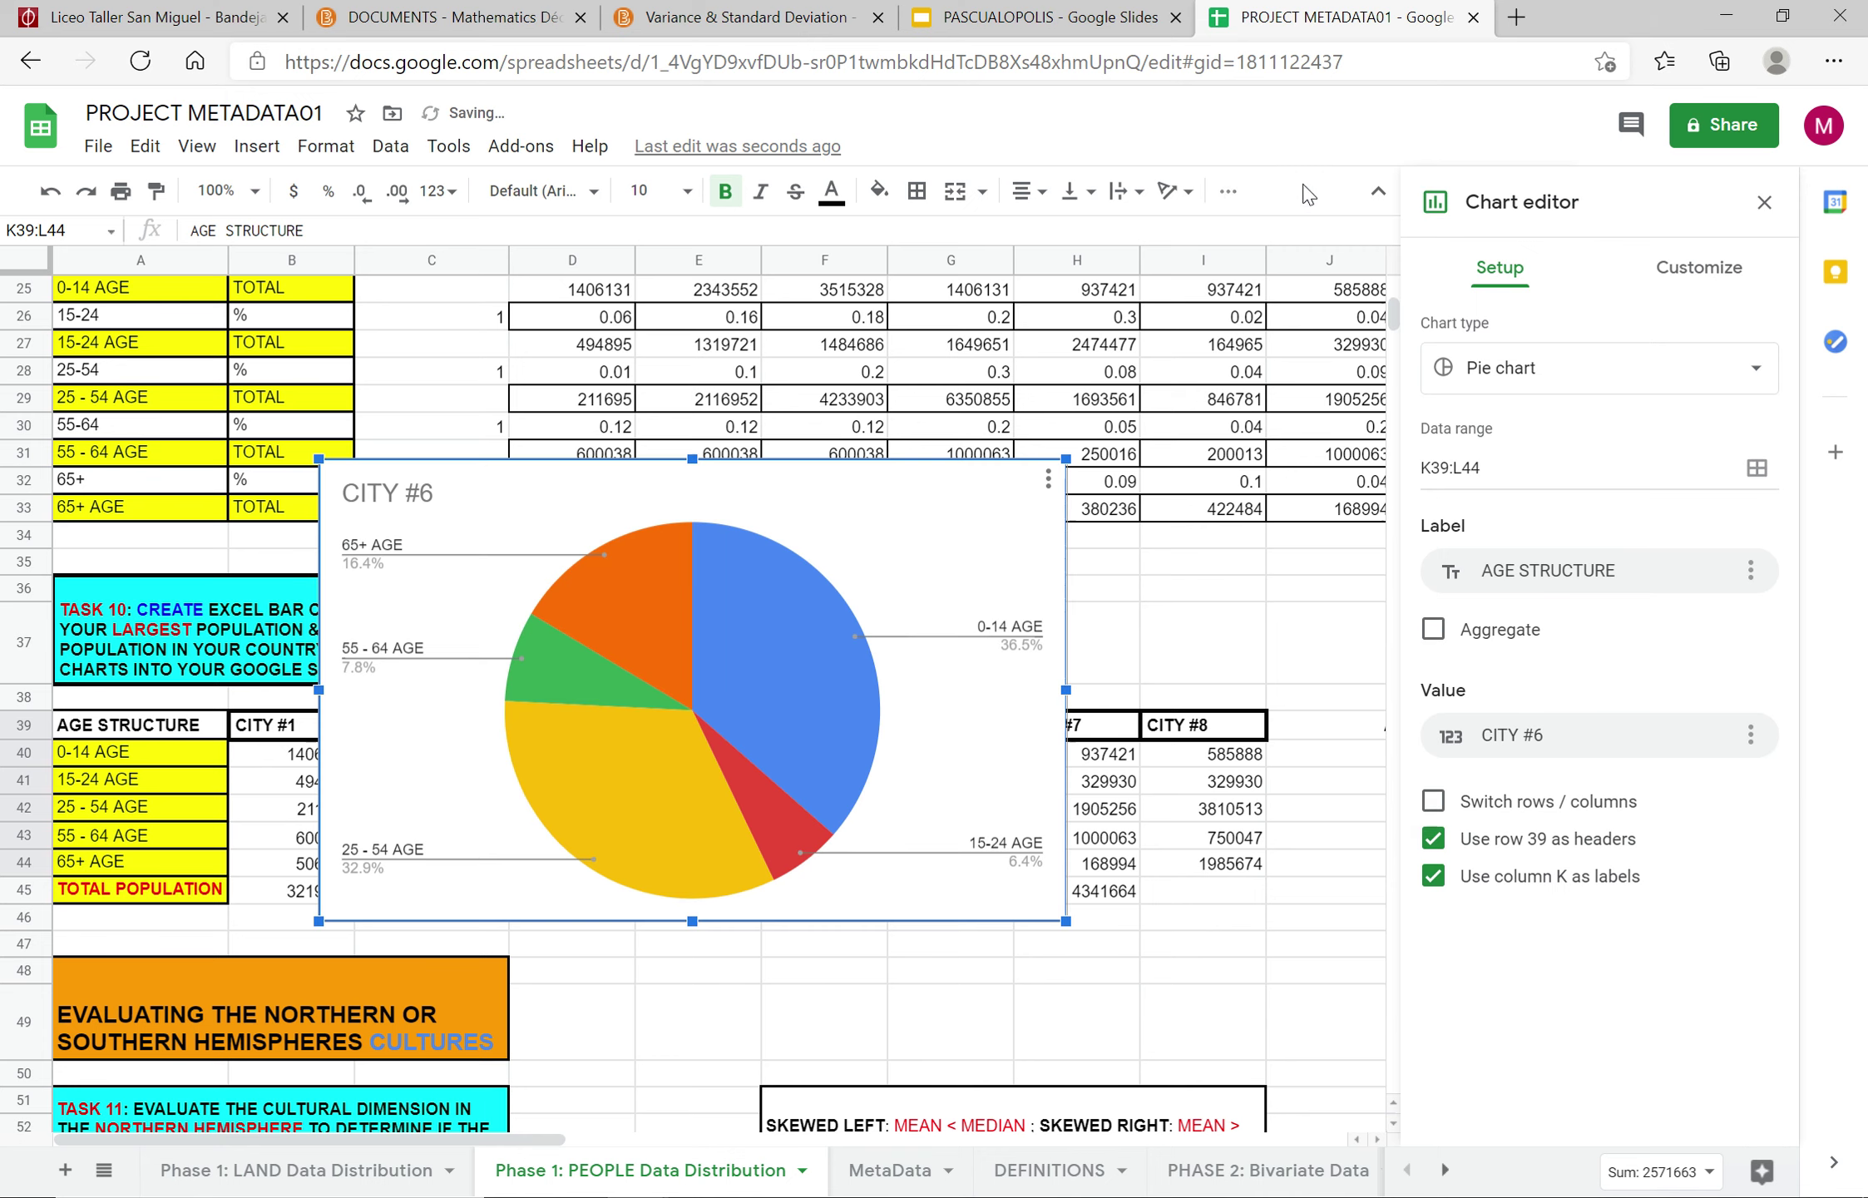
left_click(1588, 370)
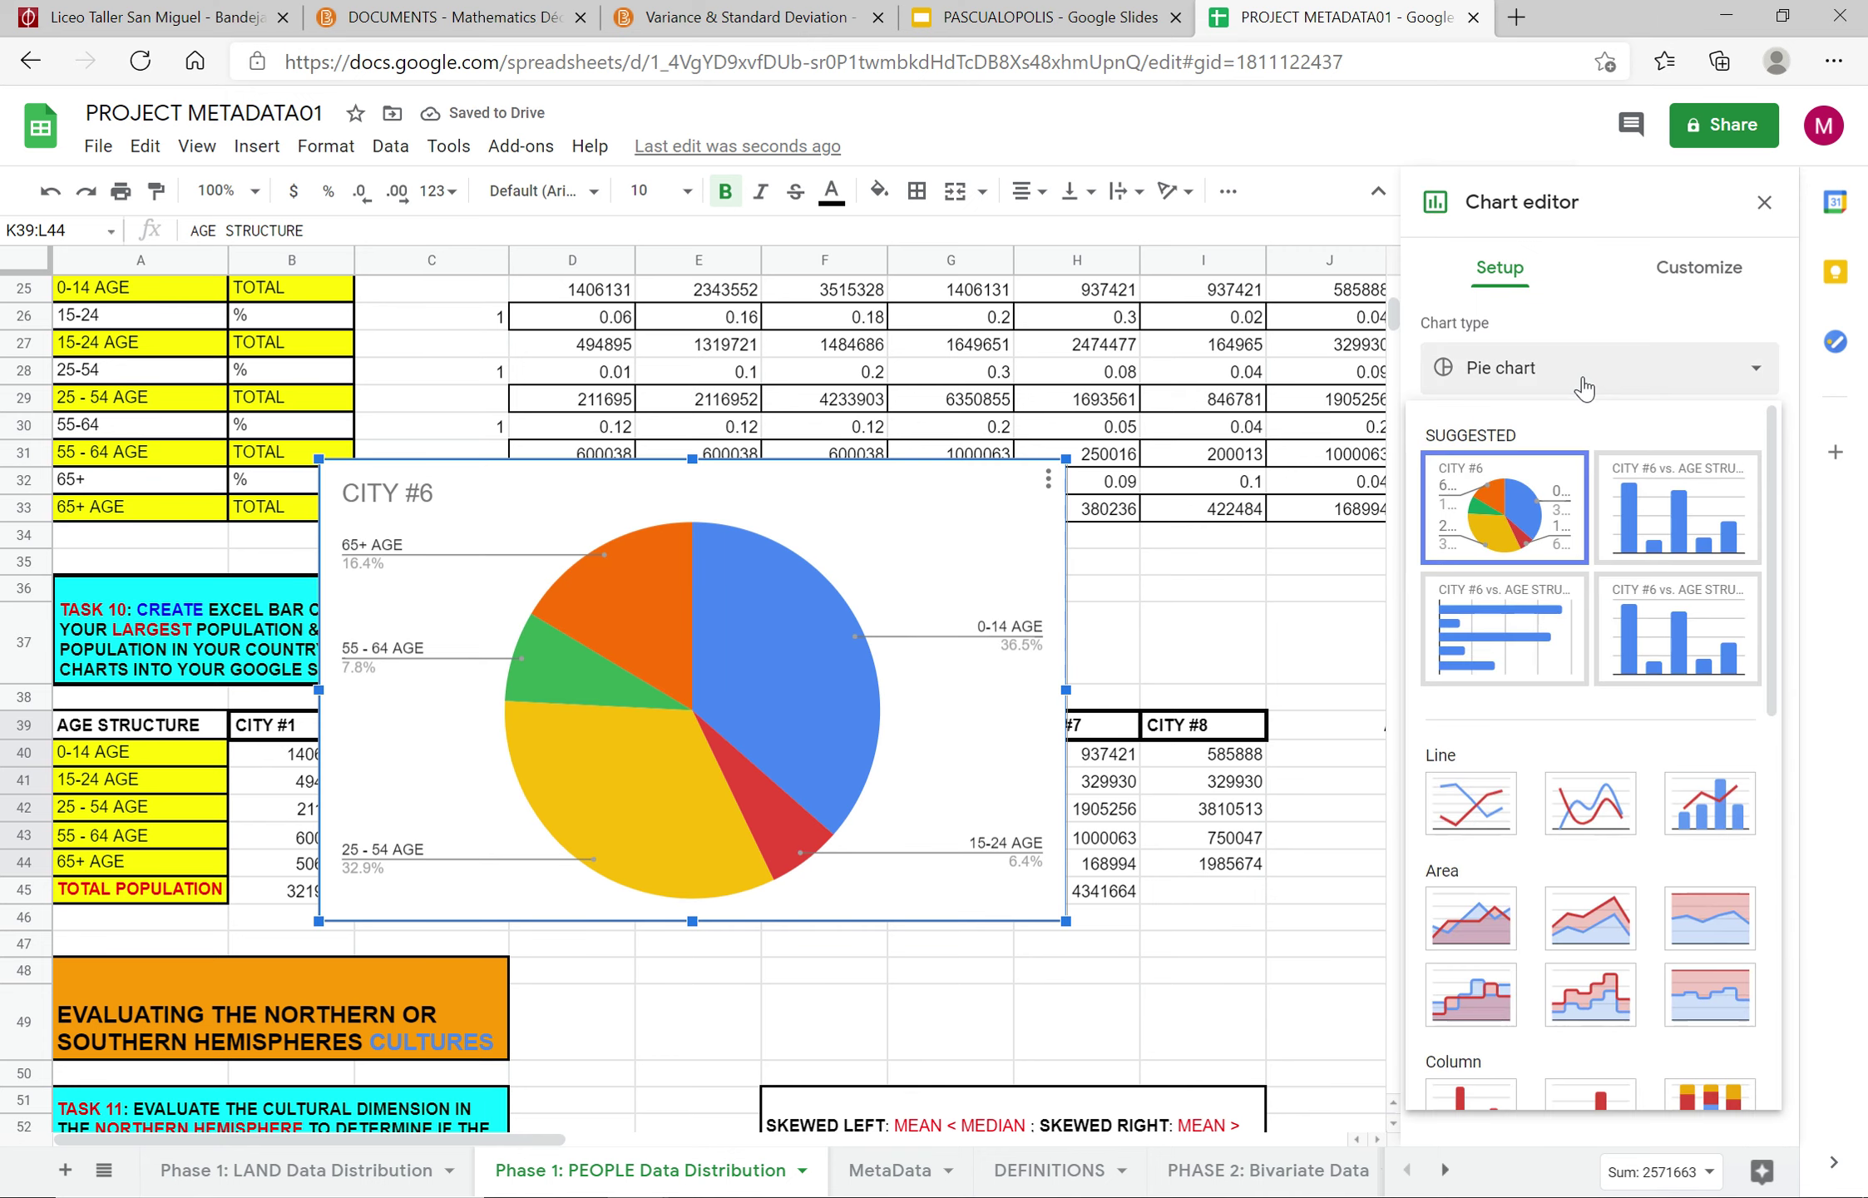
left_click(1678, 524)
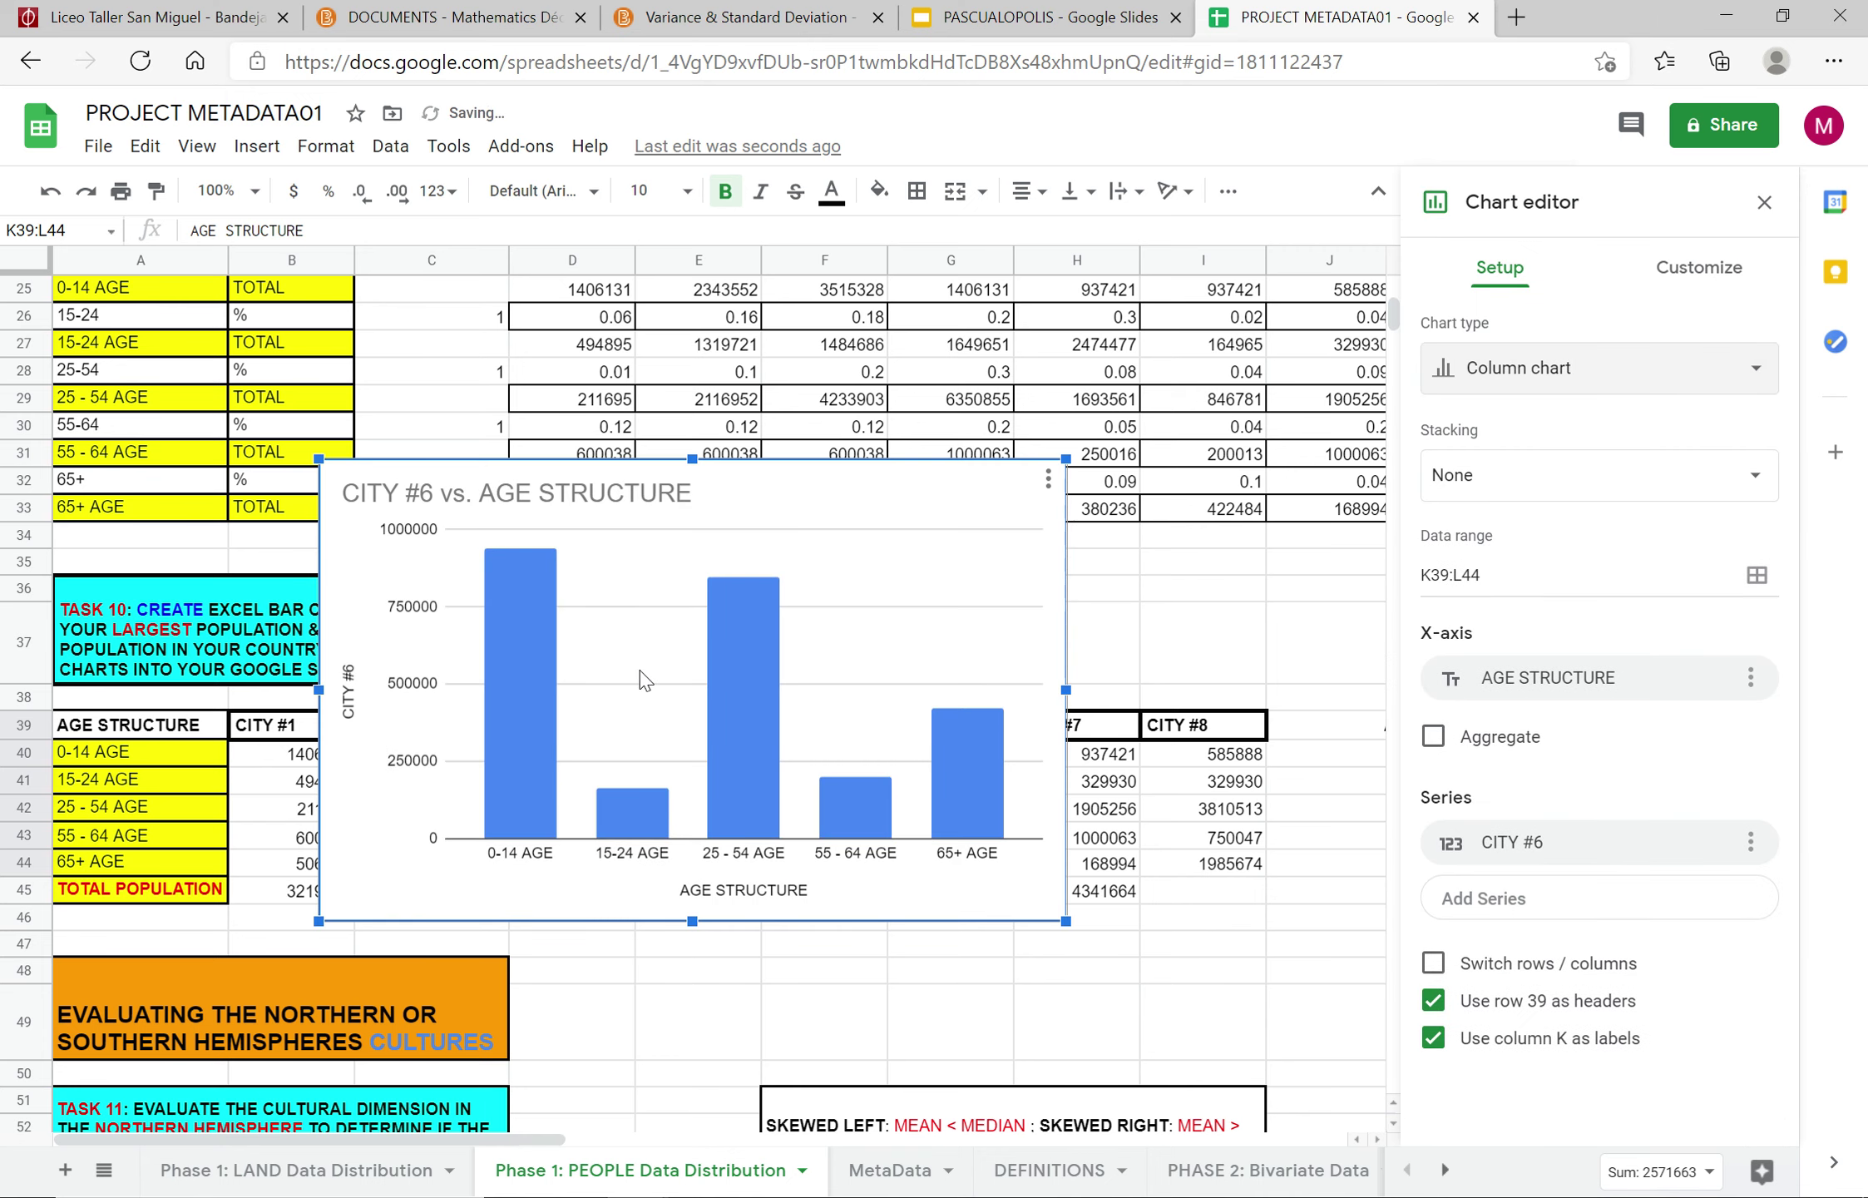
Step: Edit the chart title to 'CITY #6 AGE STRUCTURE', removing 'vs.' and leading spaces
double_click(469, 496)
left_click(490, 491)
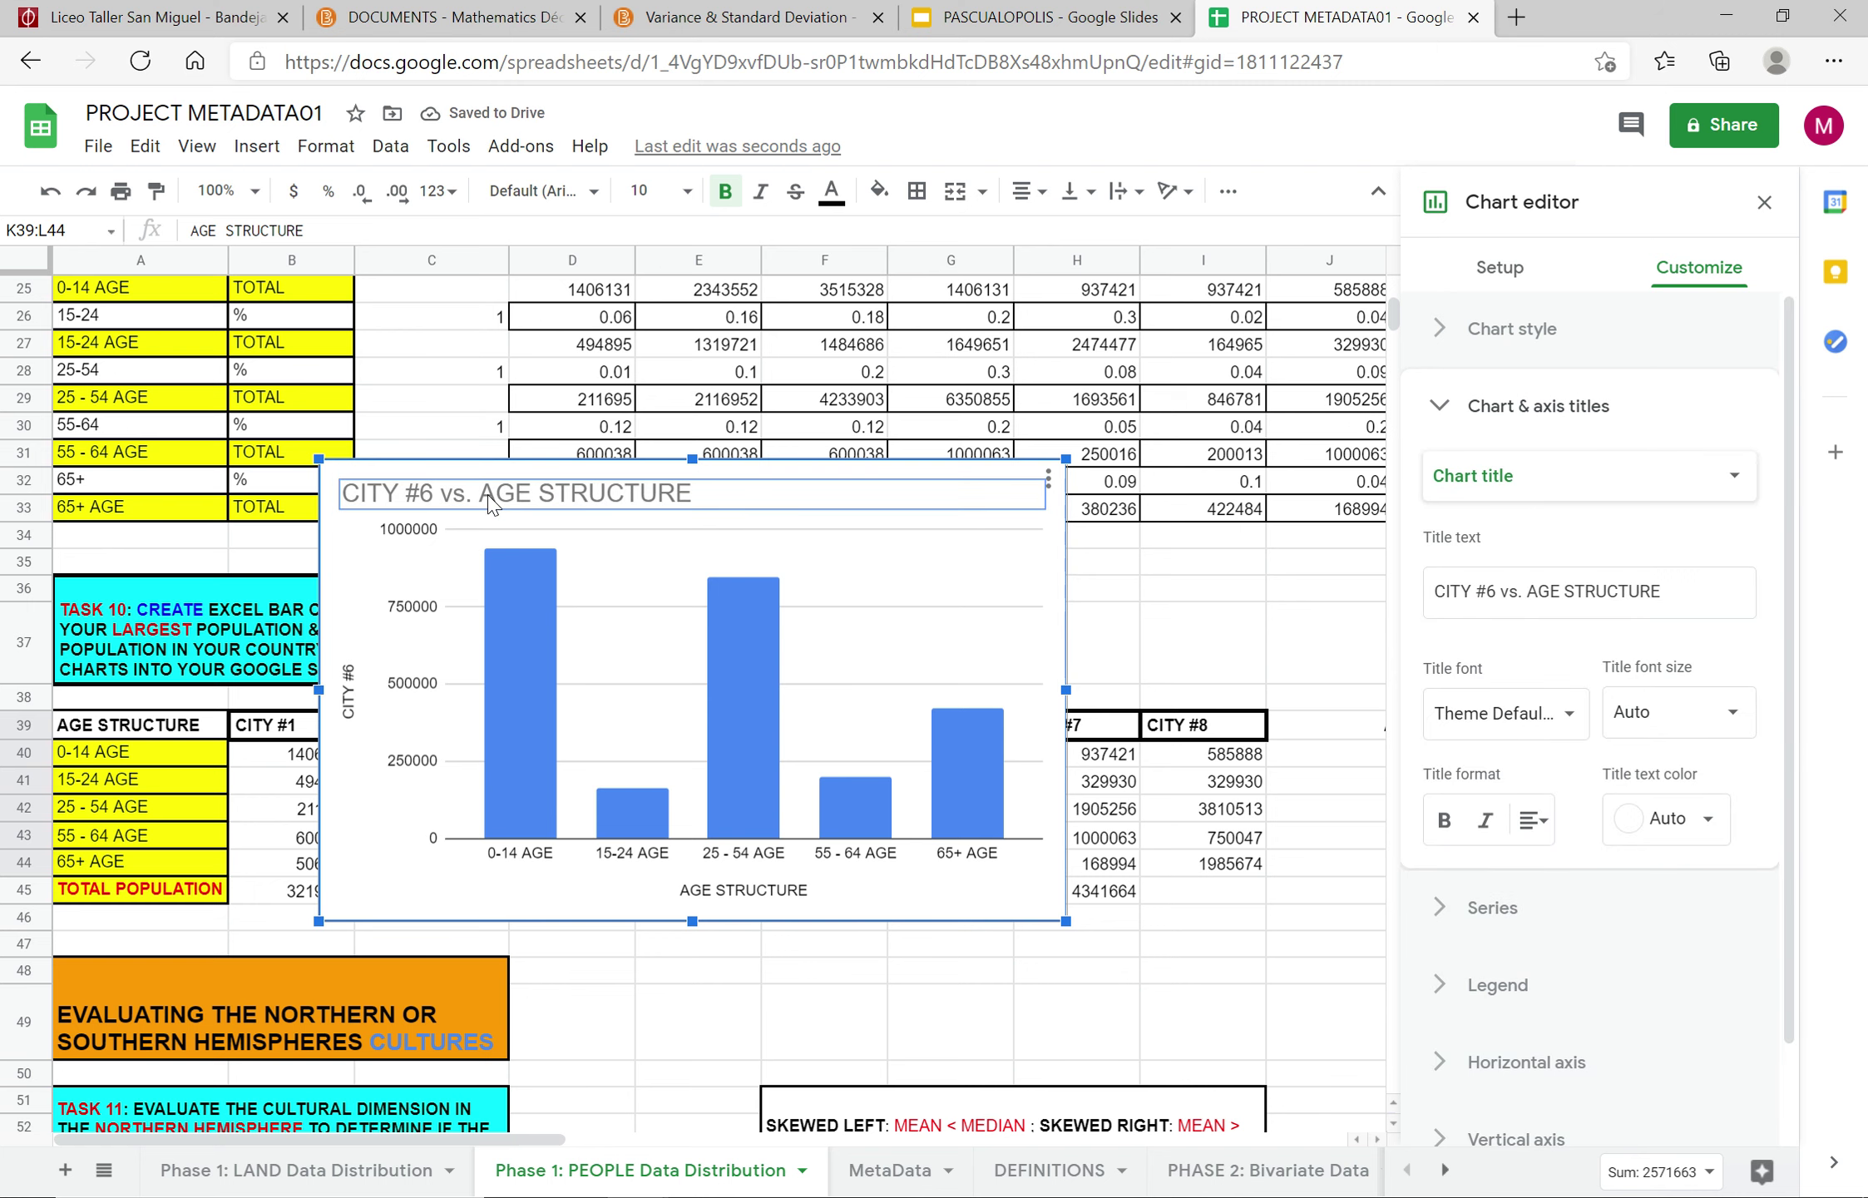
double_click(491, 499)
left_click(483, 498)
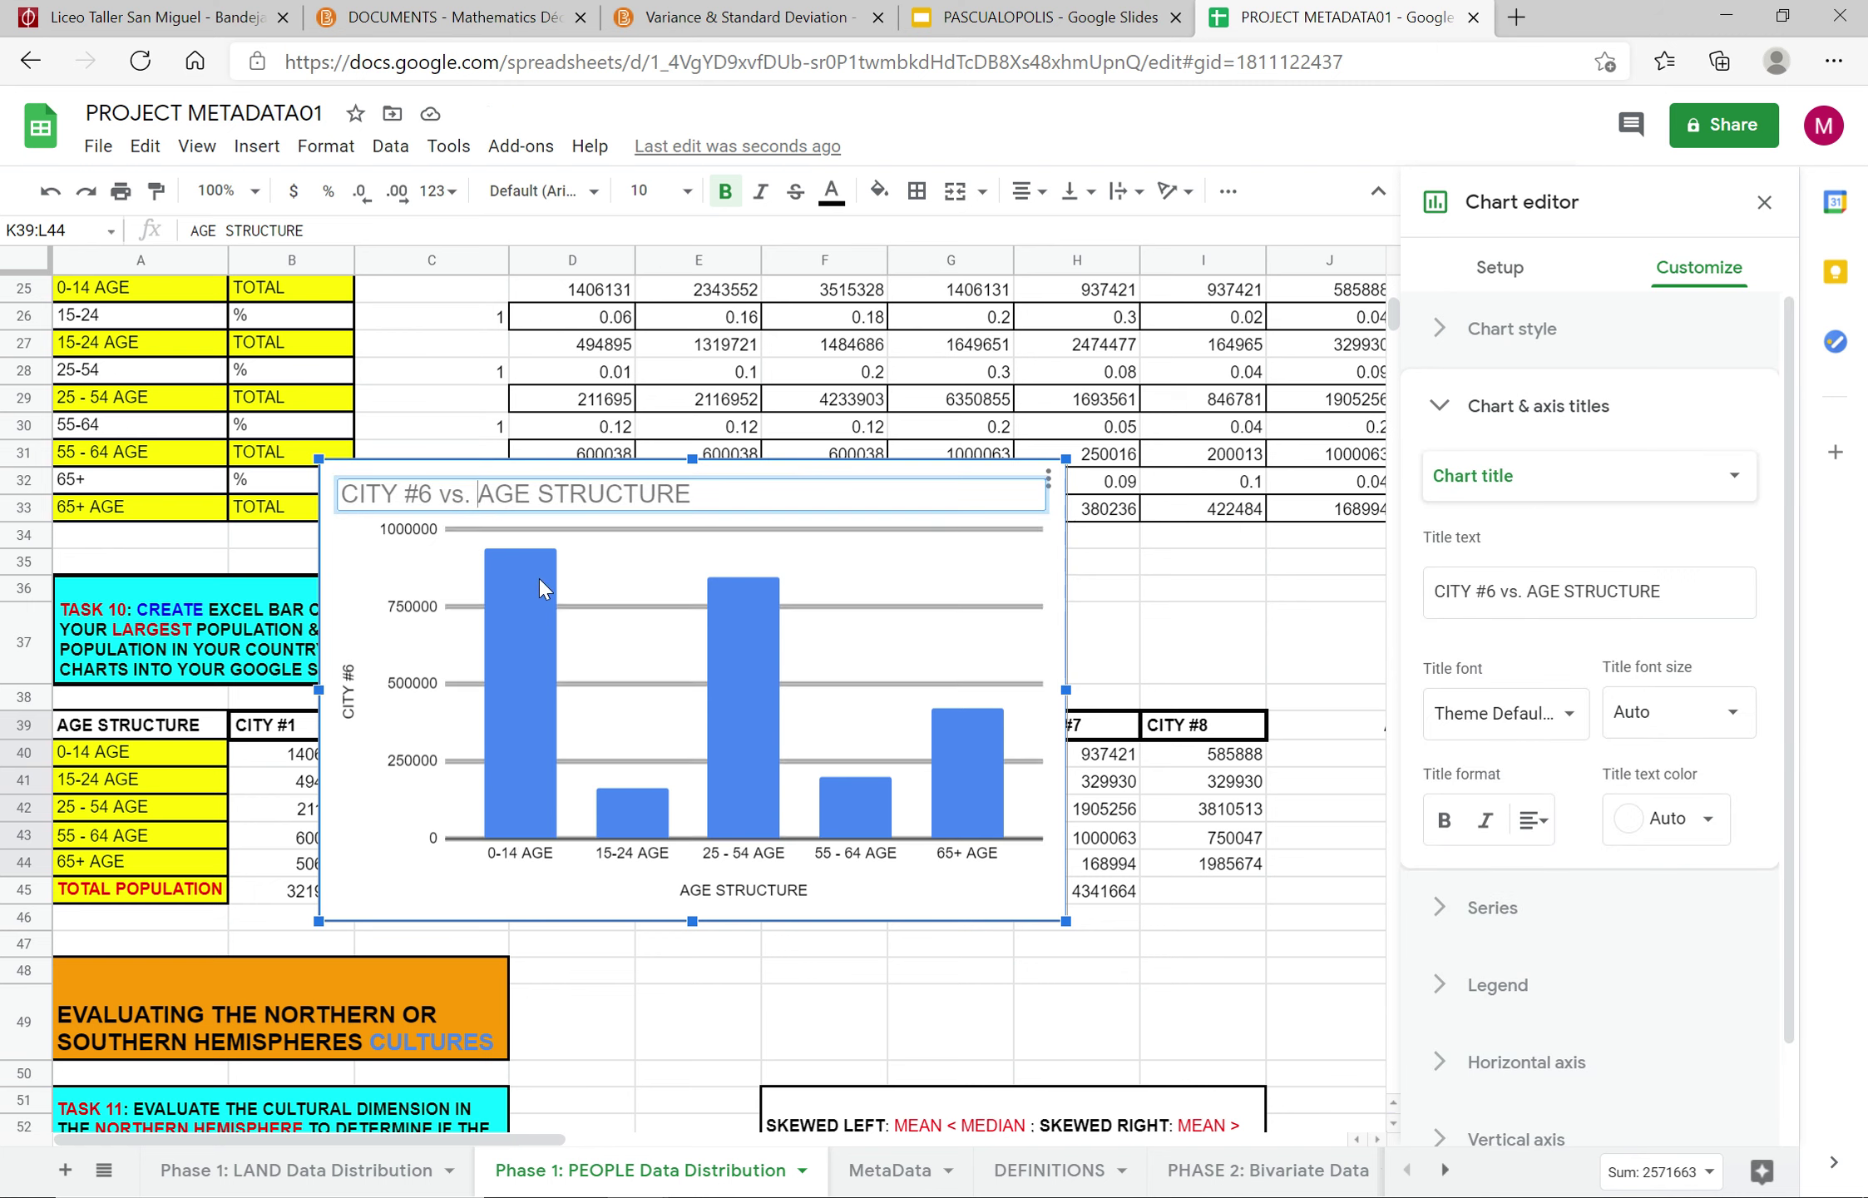
key("BackSpace")
key("BackSpace")
key("BackSpace")
key("BackSpace")
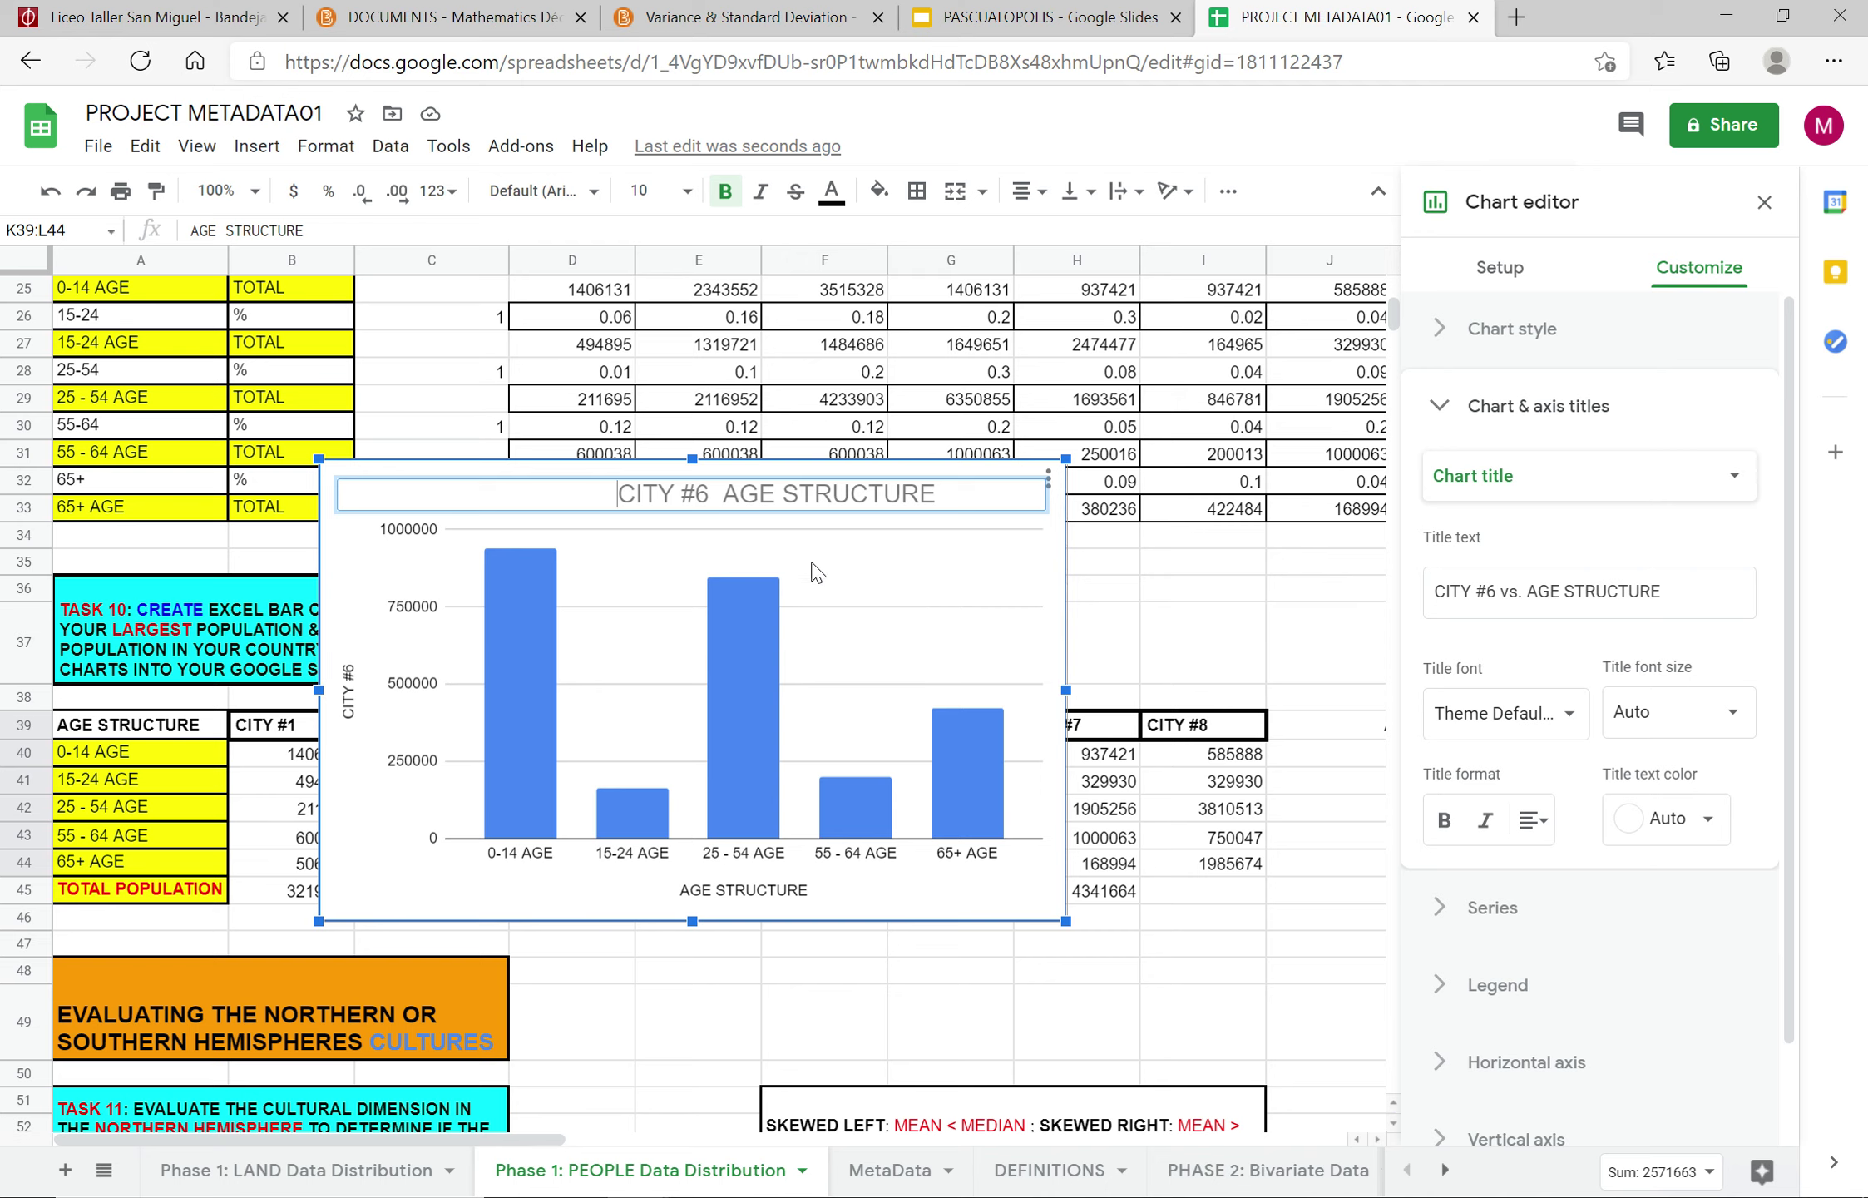
key("BackSpace")
key("BackSpace")
key("BackSpace")
key("BackSpace")
key("BackSpace")
key("BackSpace")
key("BackSpace")
key("BackSpace")
key("BackSpace")
key("BackSpace")
key("BackSpace")
key("BackSpace")
key("BackSpace")
key("BackSpace")
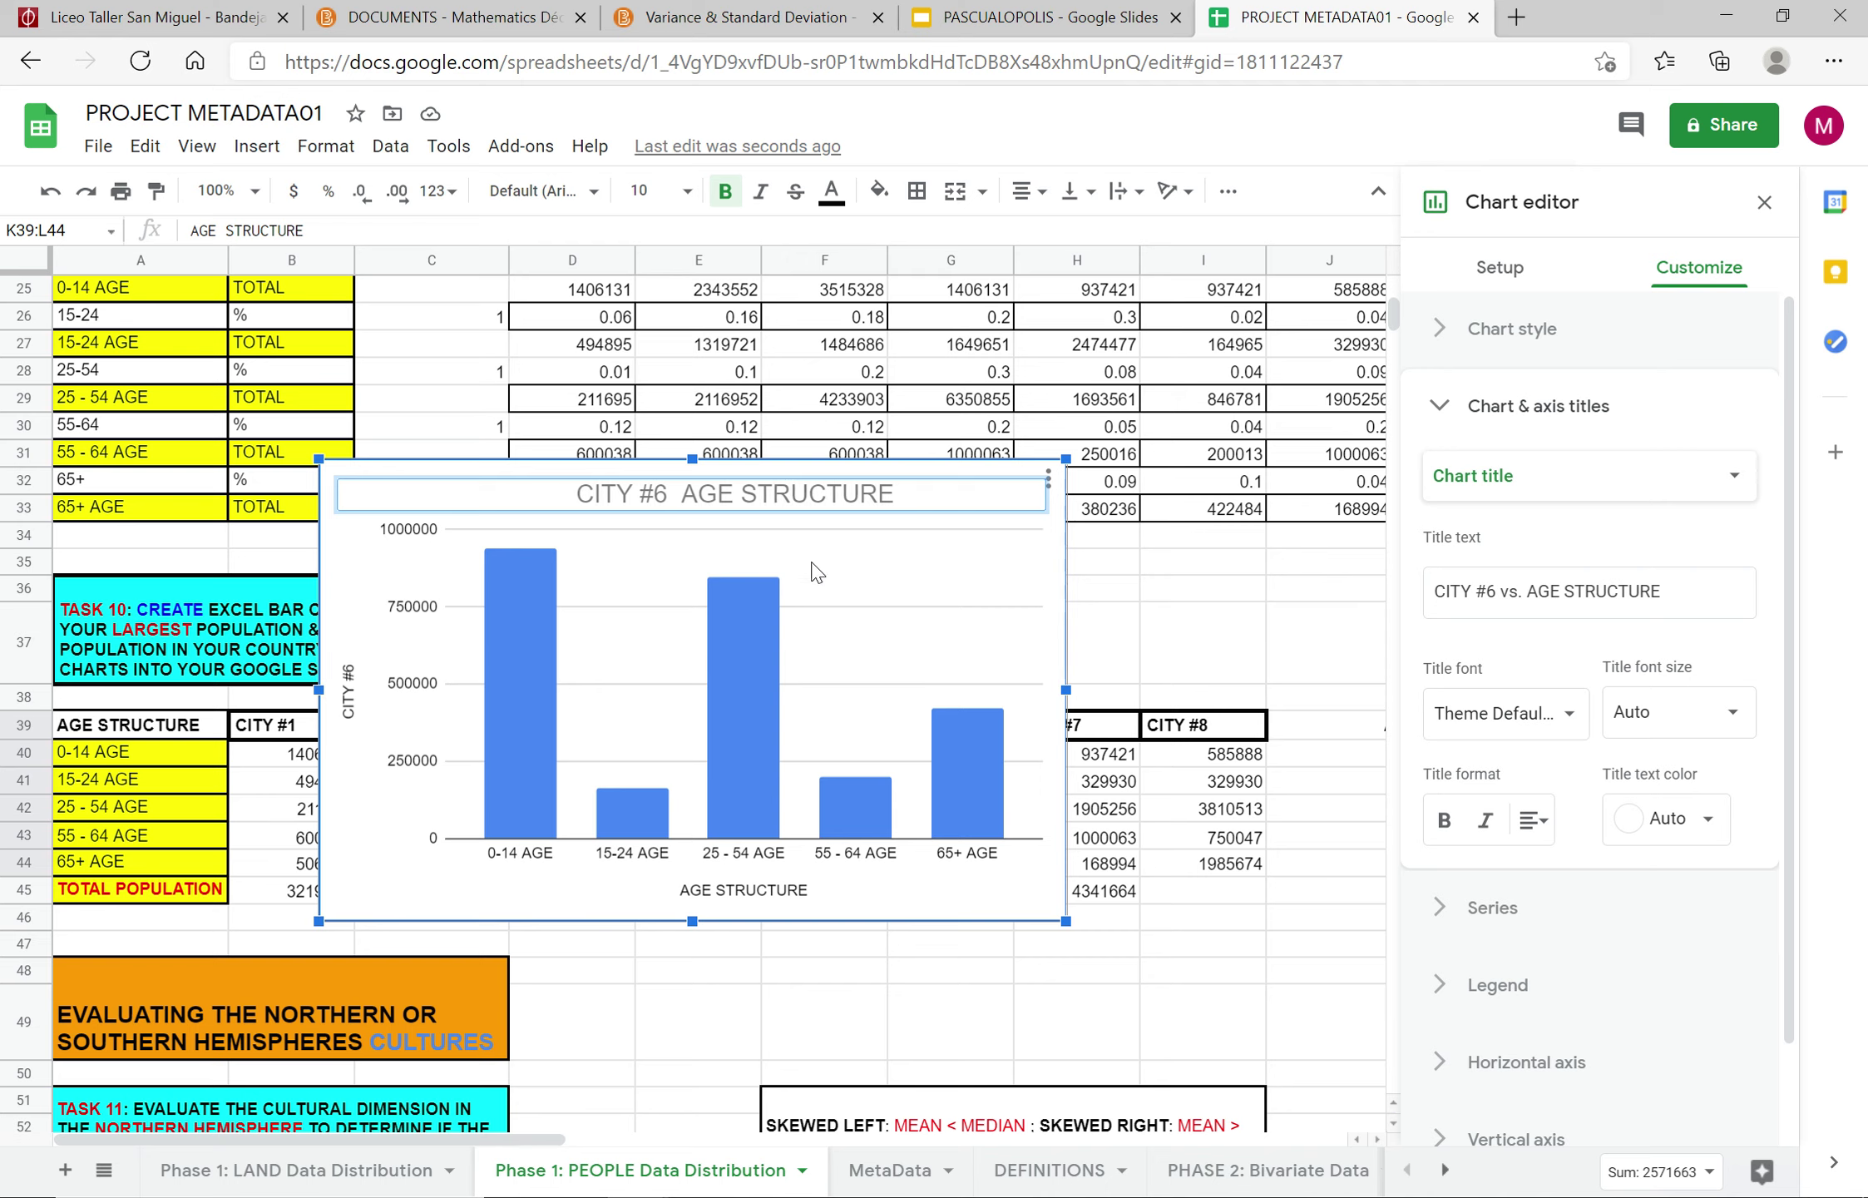
left_click(815, 572)
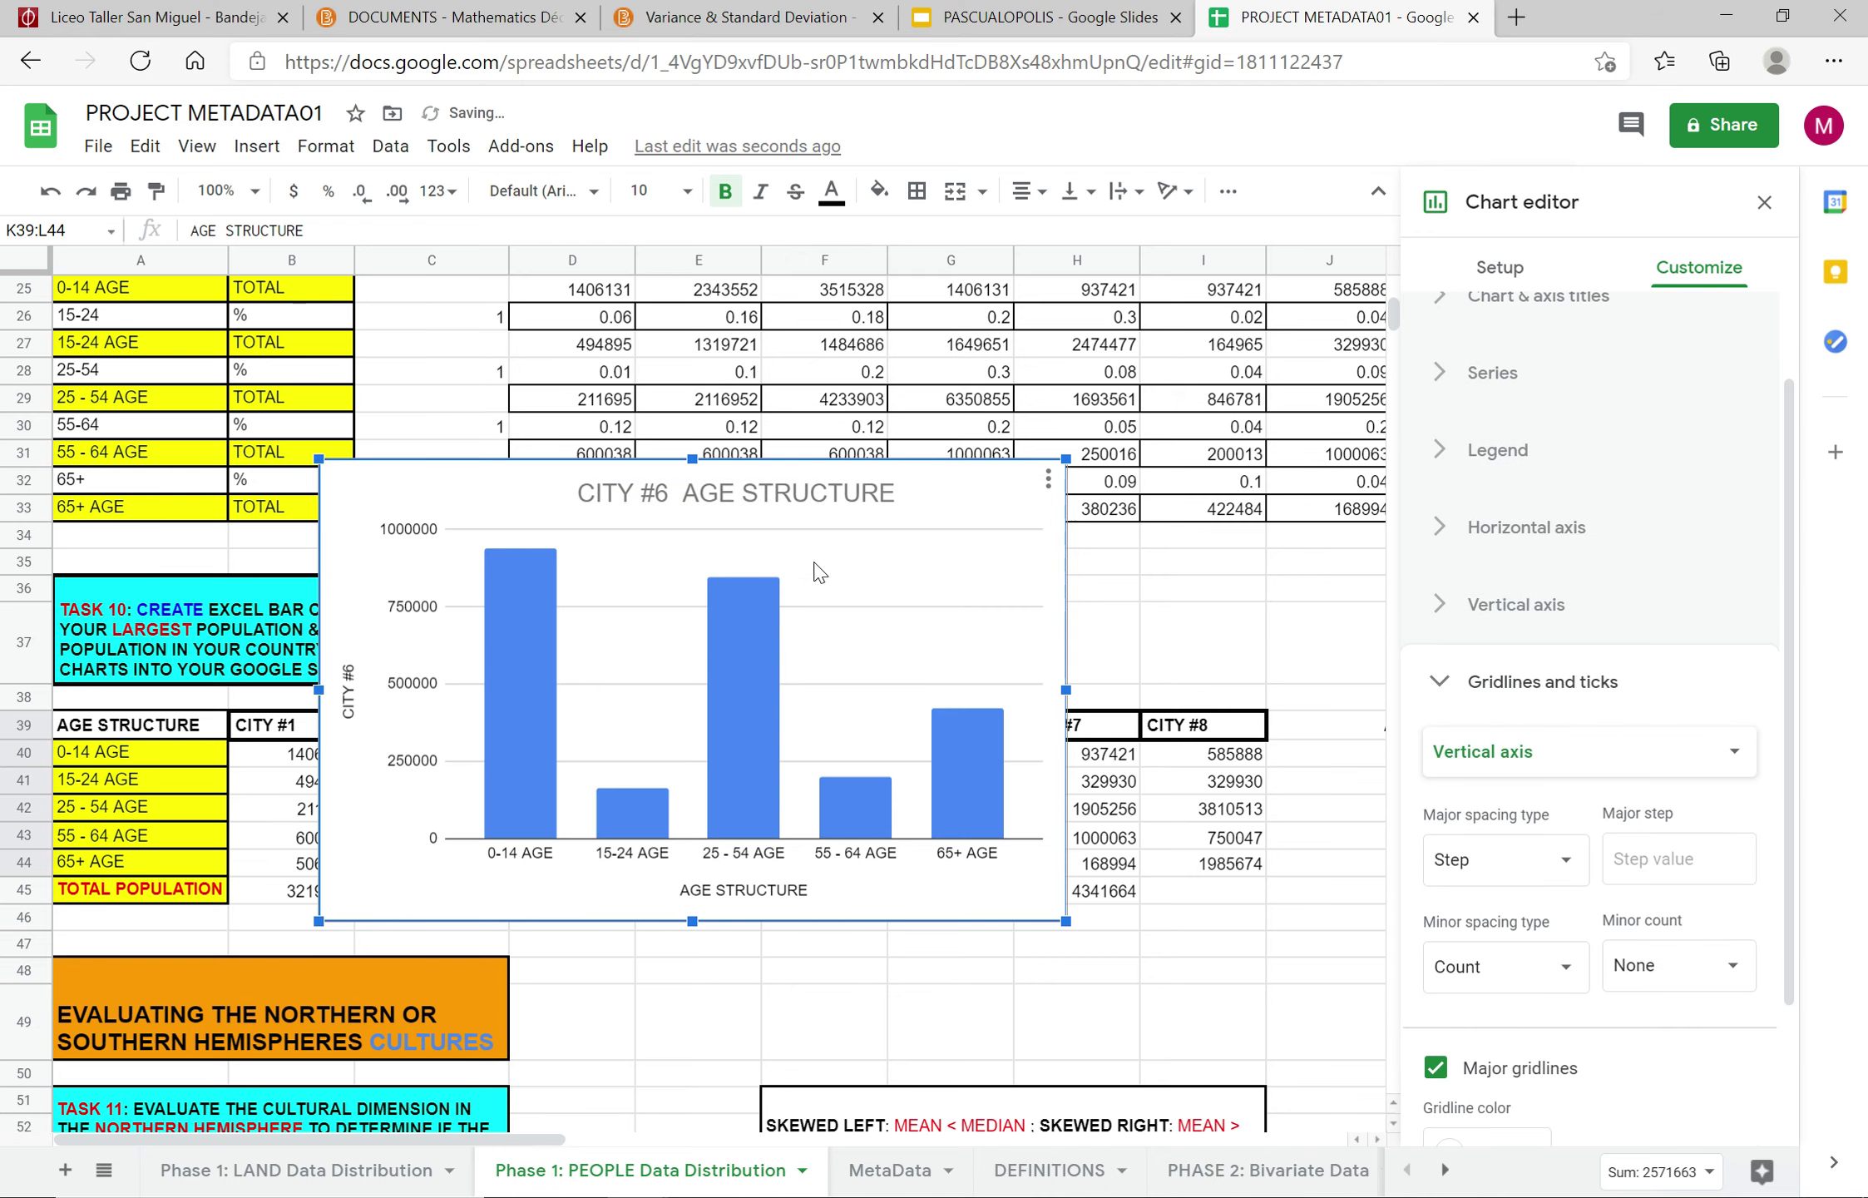
right_click(819, 572)
left_click(404, 492)
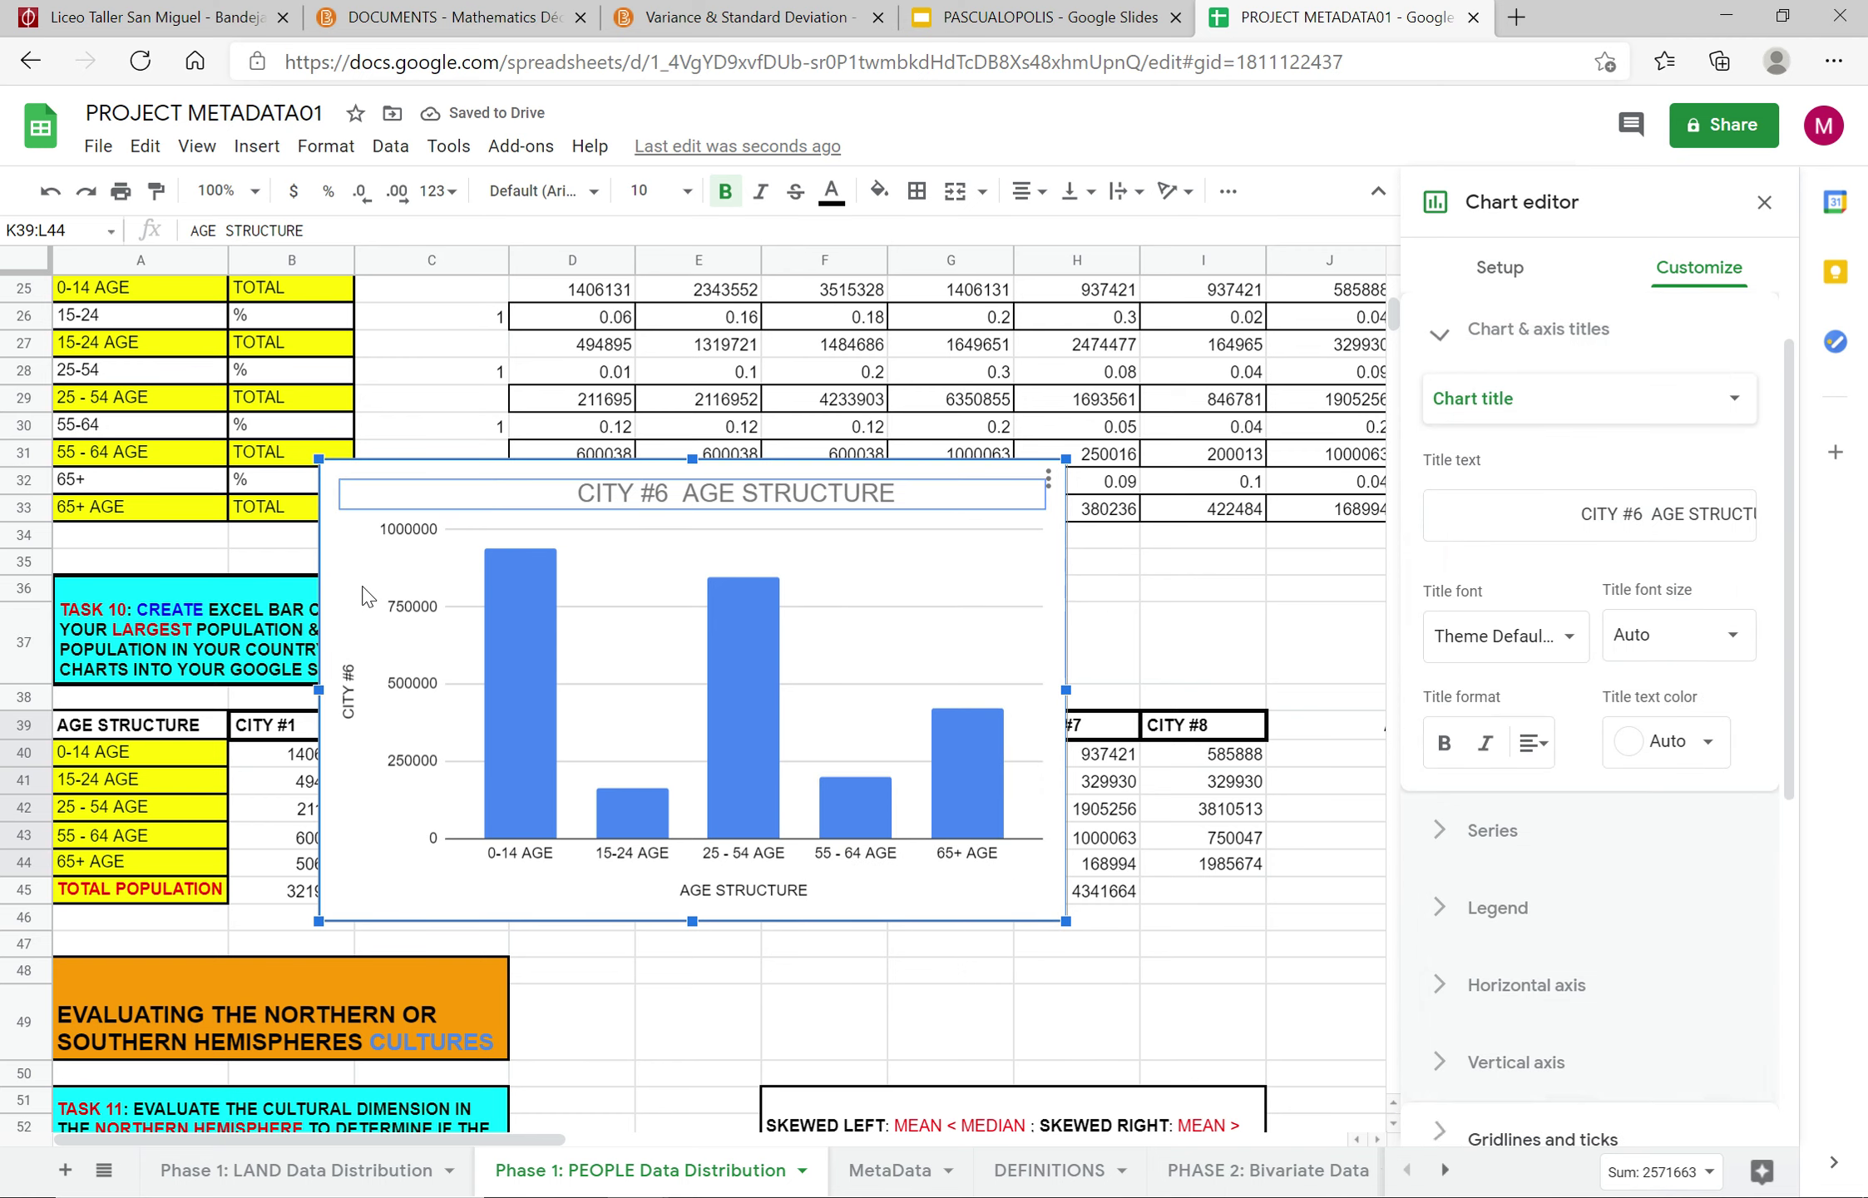
left_click(350, 569)
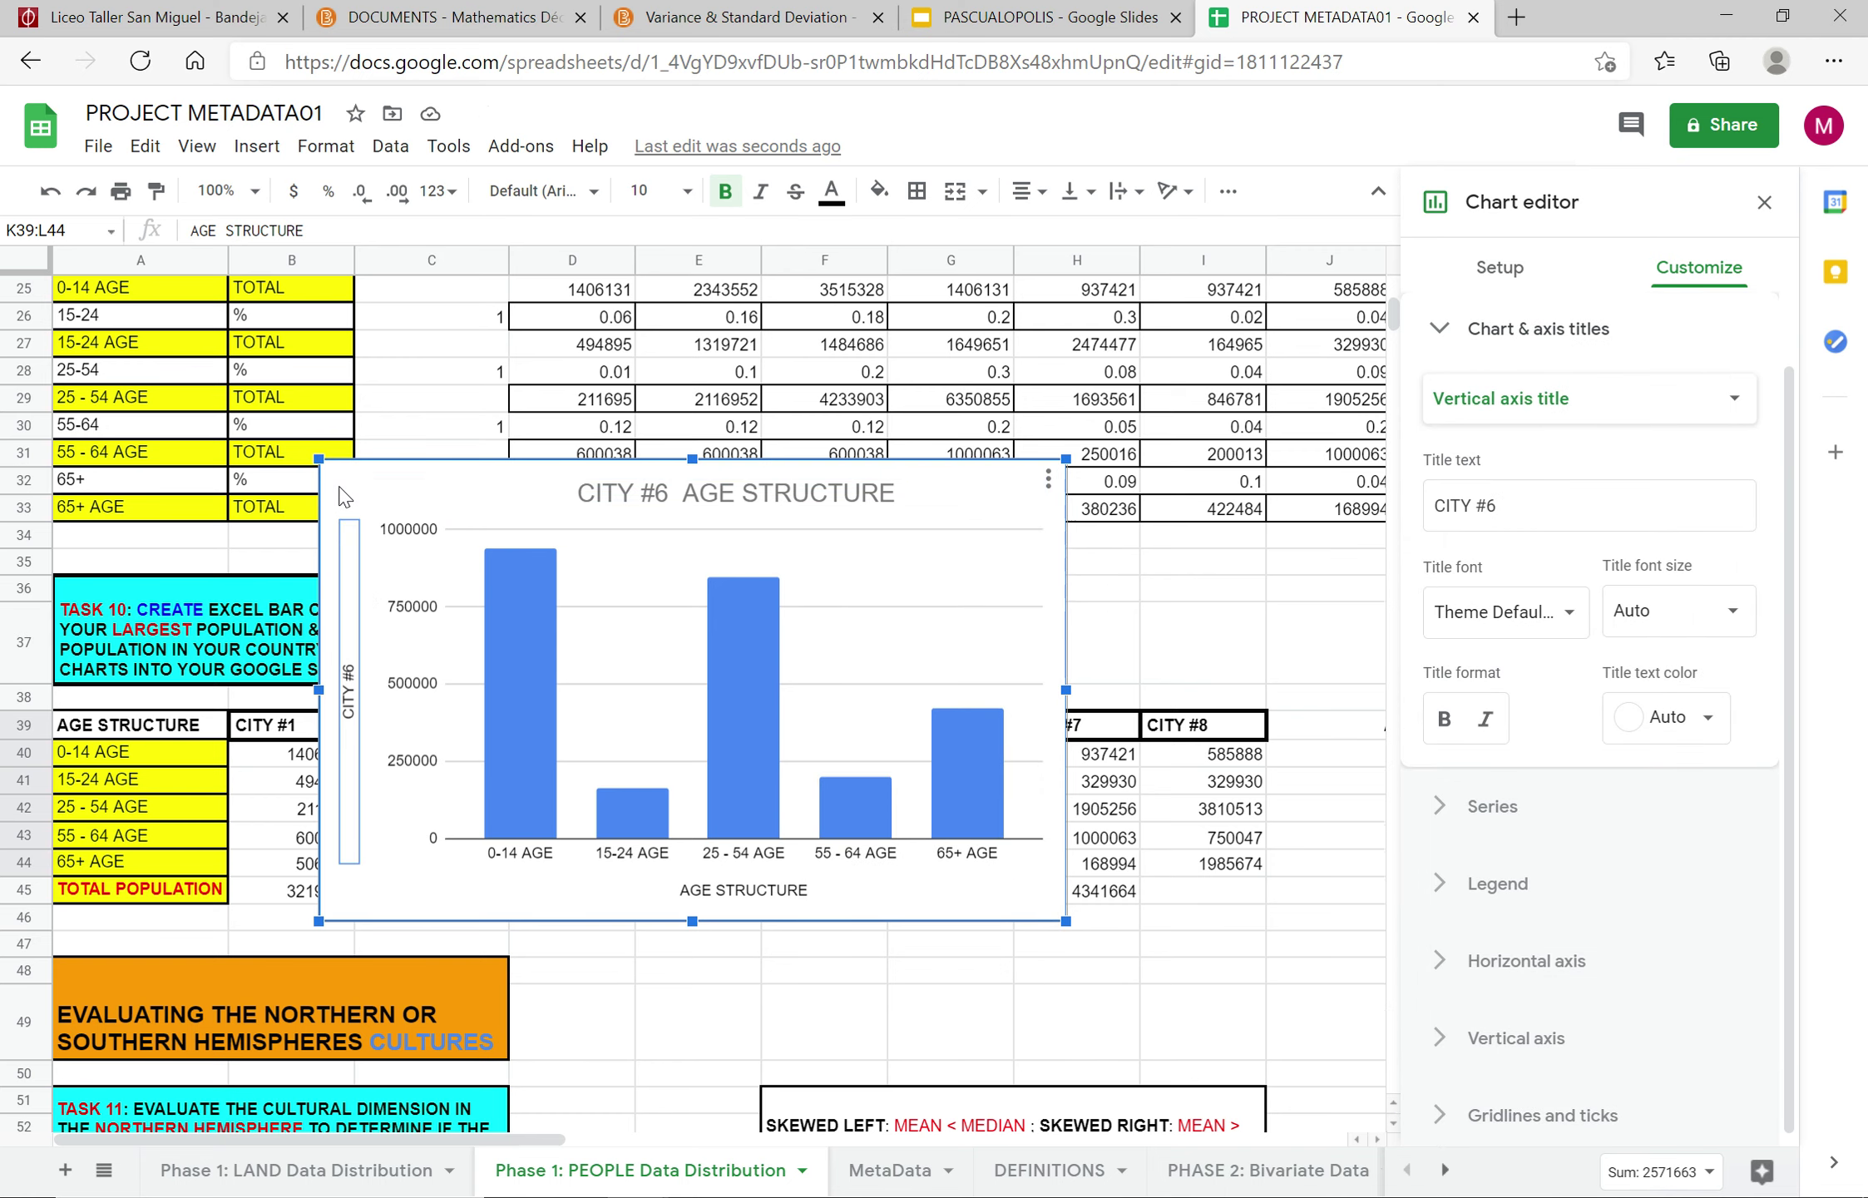
left_click(1033, 17)
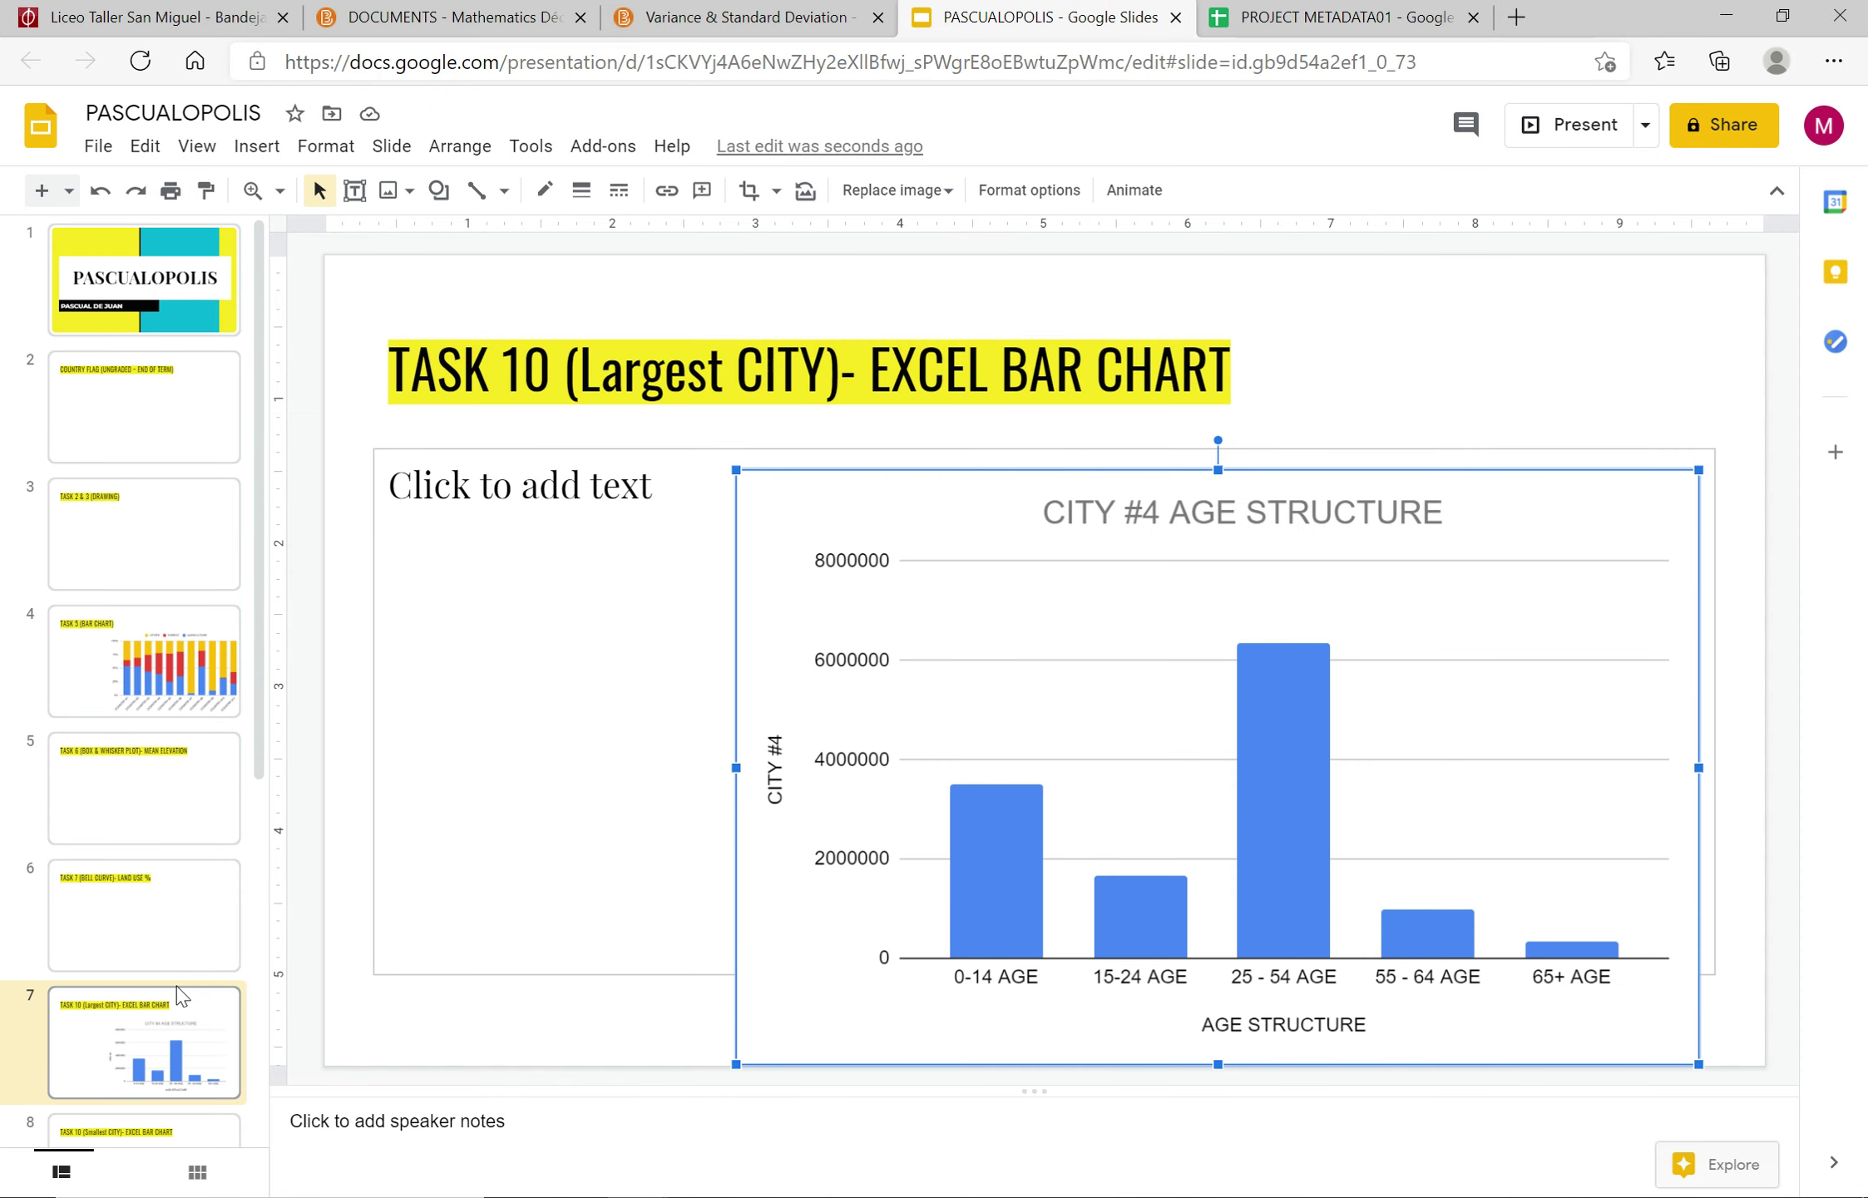
scroll(182, 1007, "down", 5)
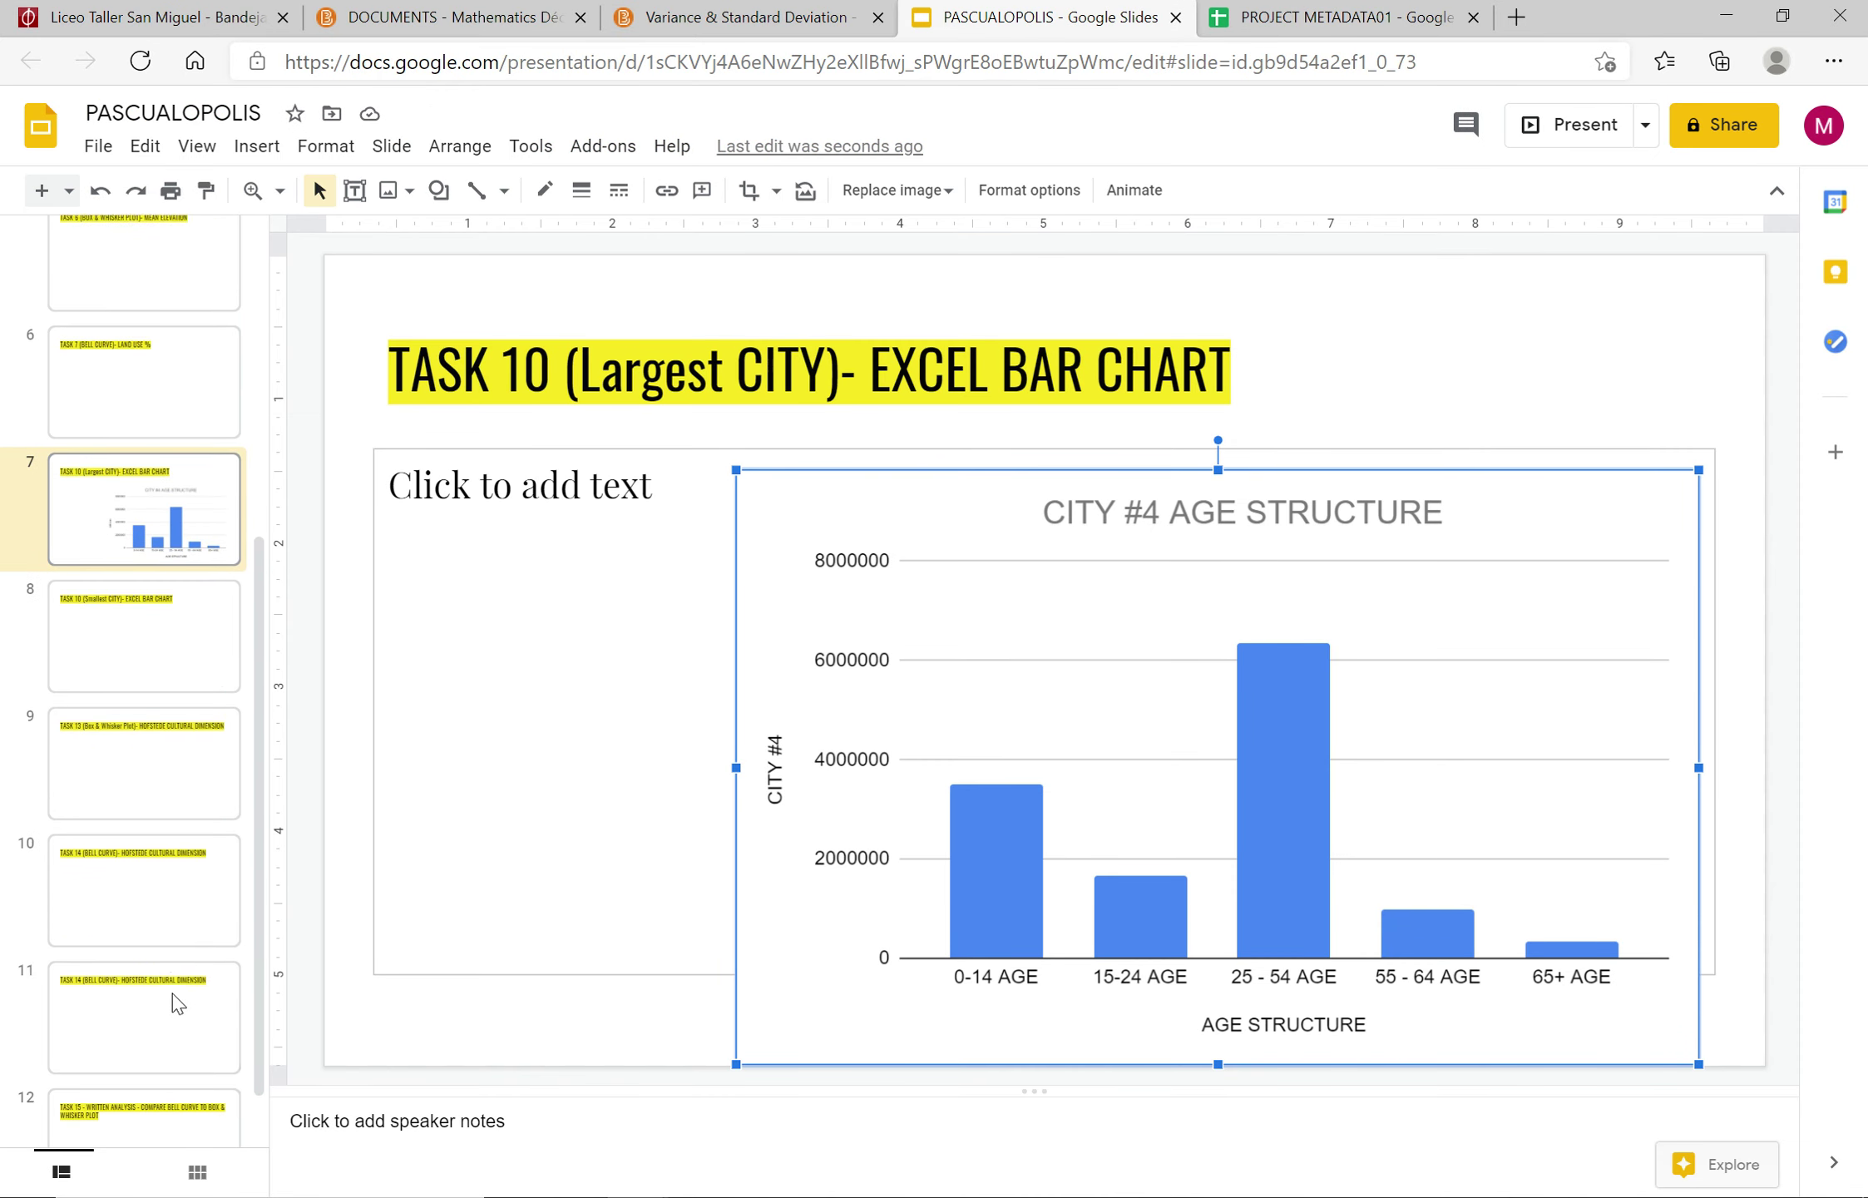
left_click(133, 620)
left_click(676, 500)
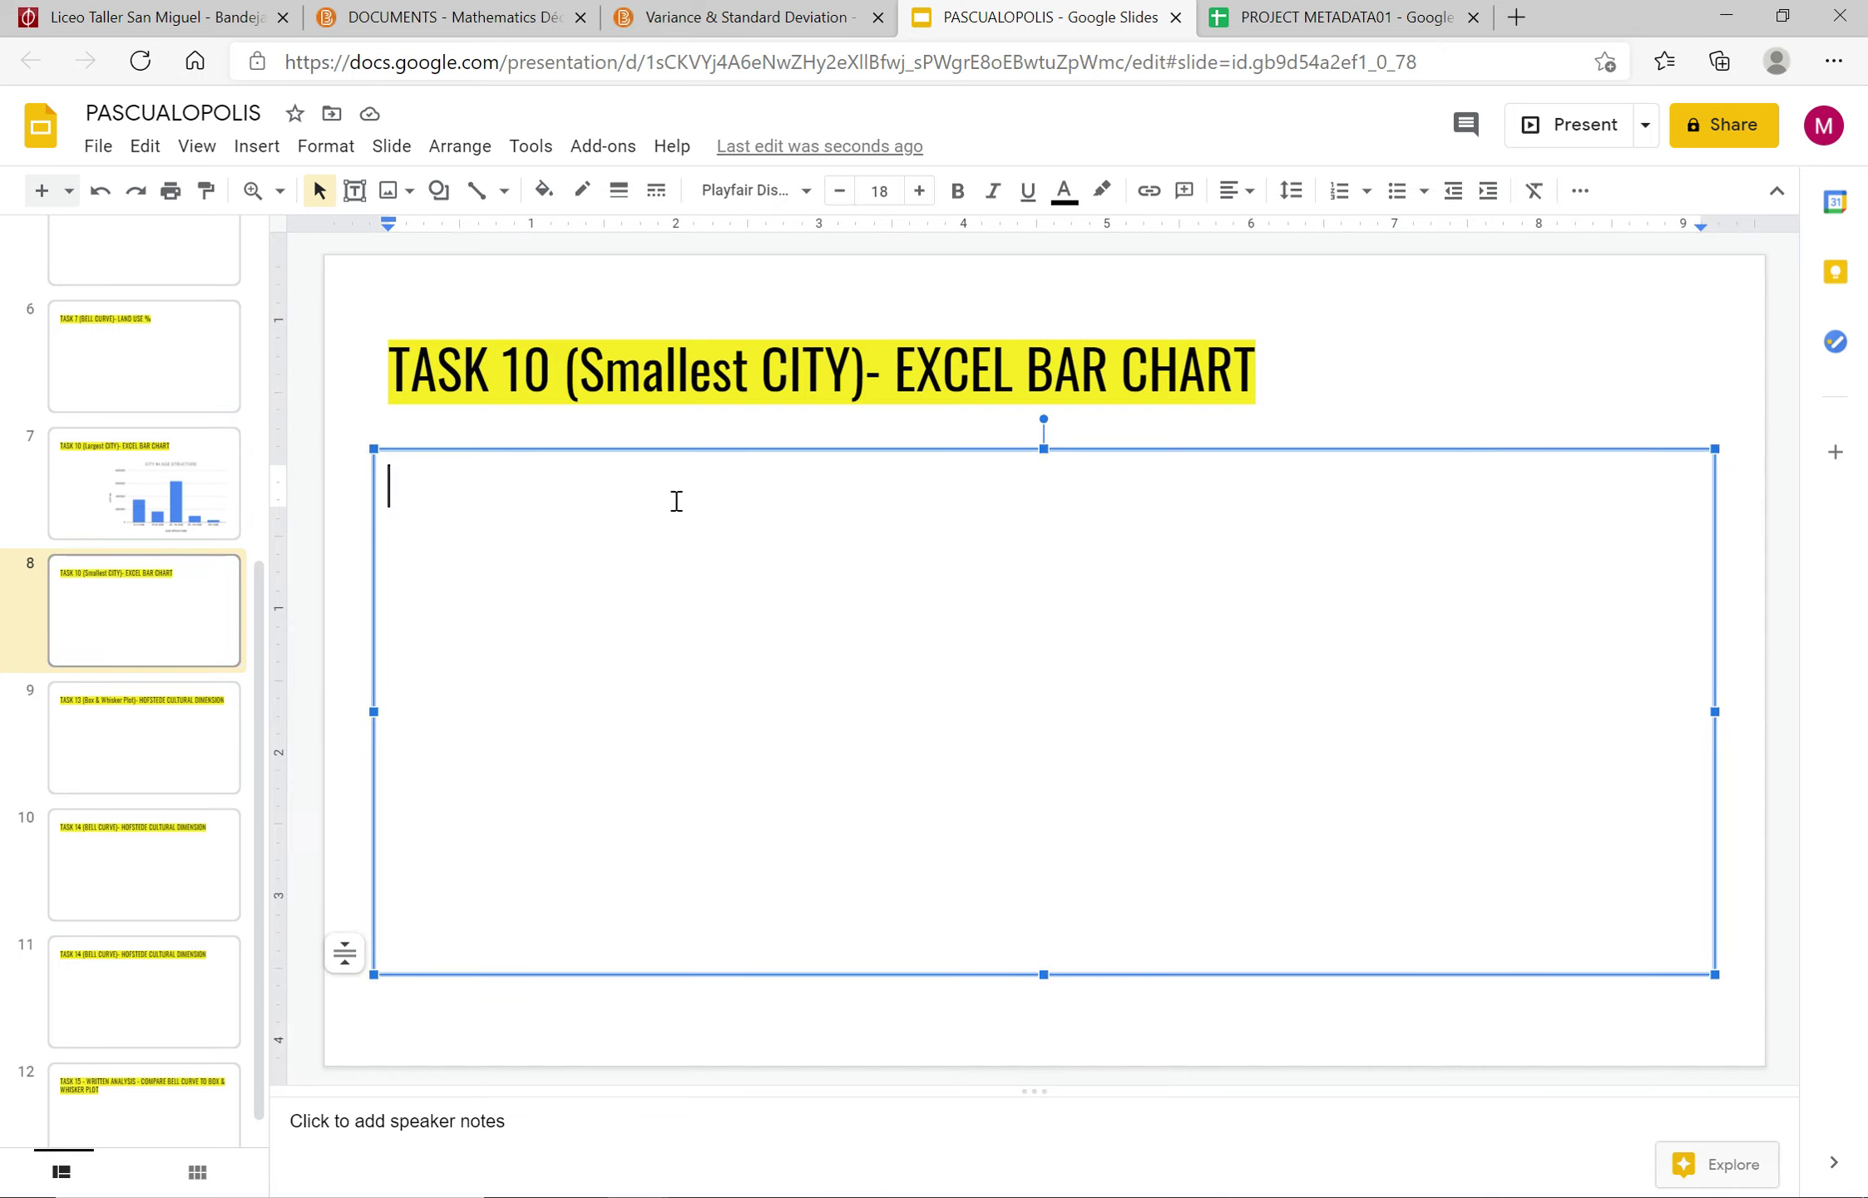
key("ctrl+v")
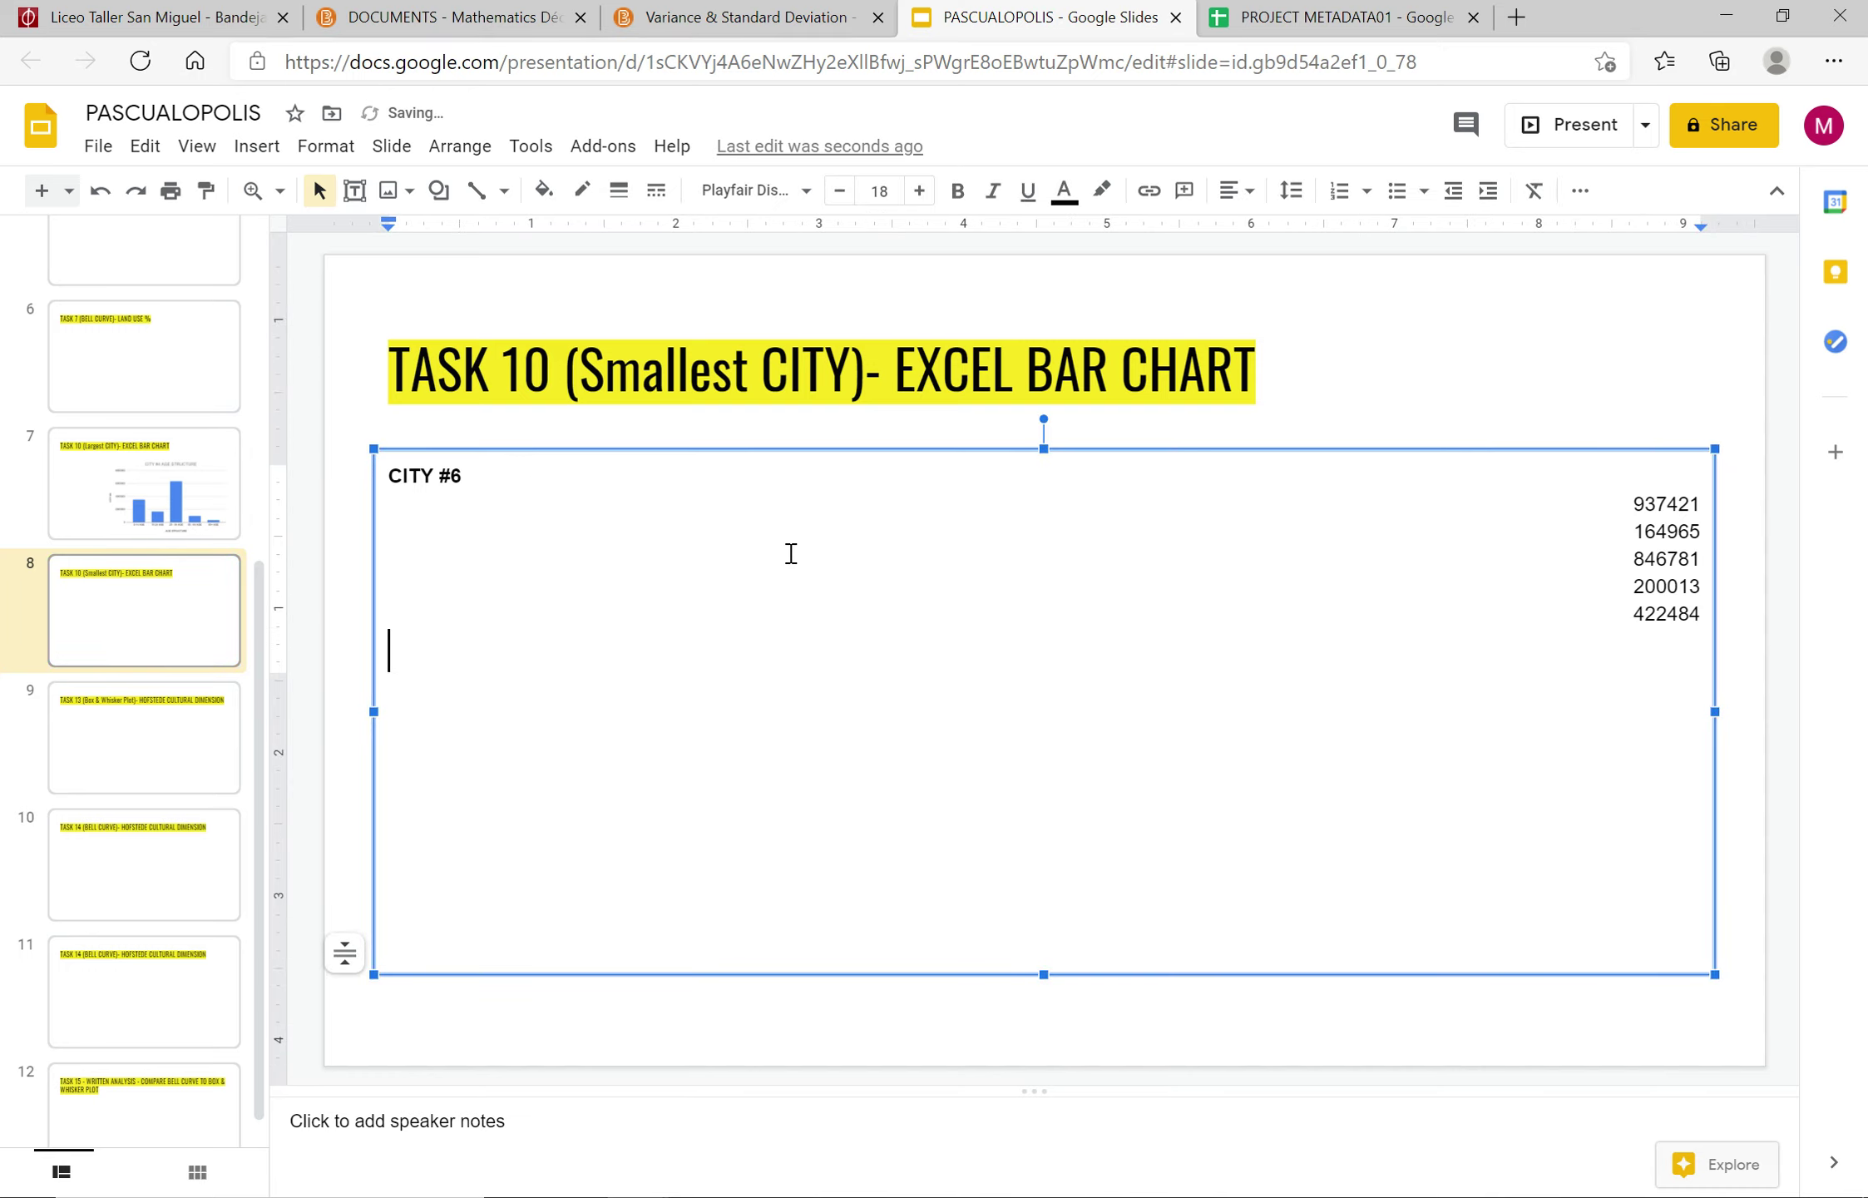
key("ctrl+z")
left_click(1314, 22)
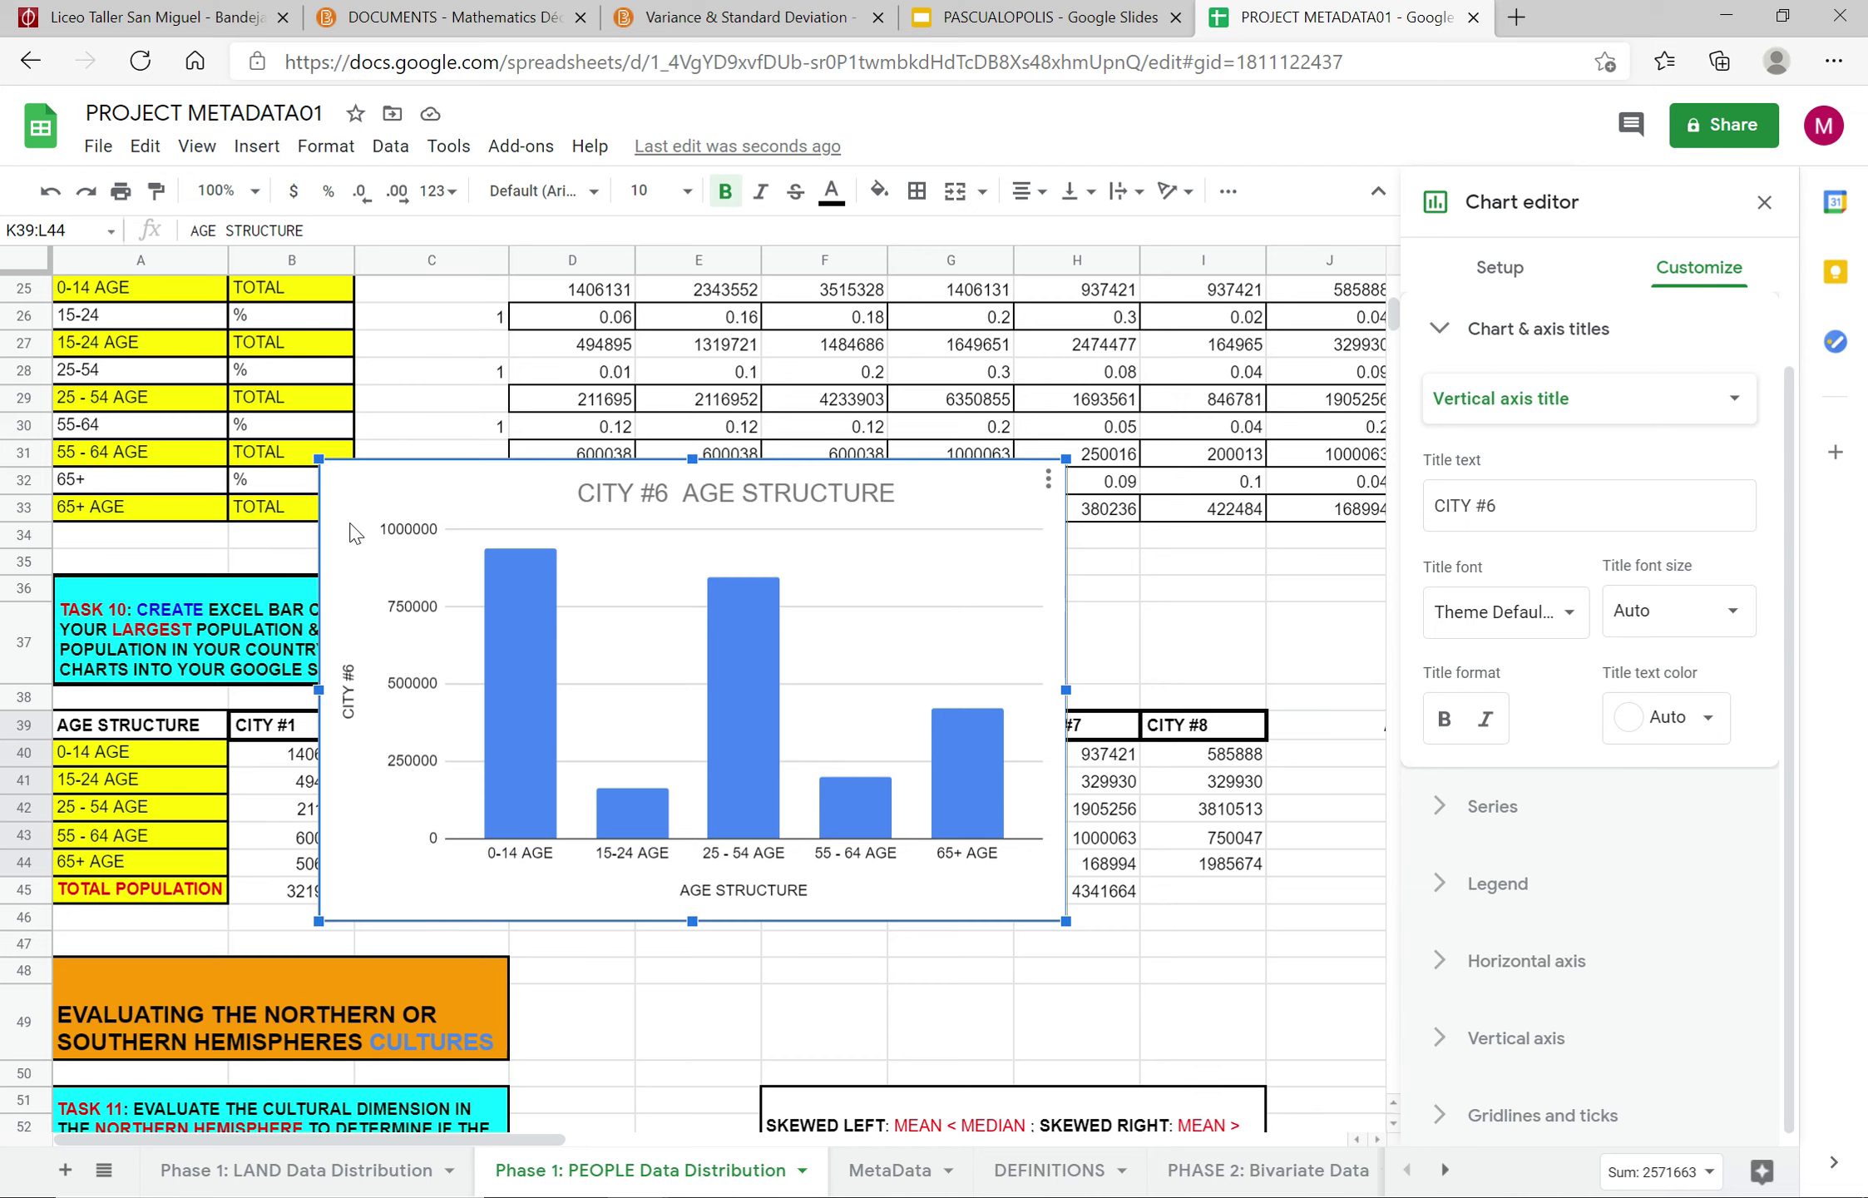
Step: Paste the CITY #6 chart unlinked onto the Smallest CITY slide and shrink it below the title
left_click(989, 20)
key("ctrl+v")
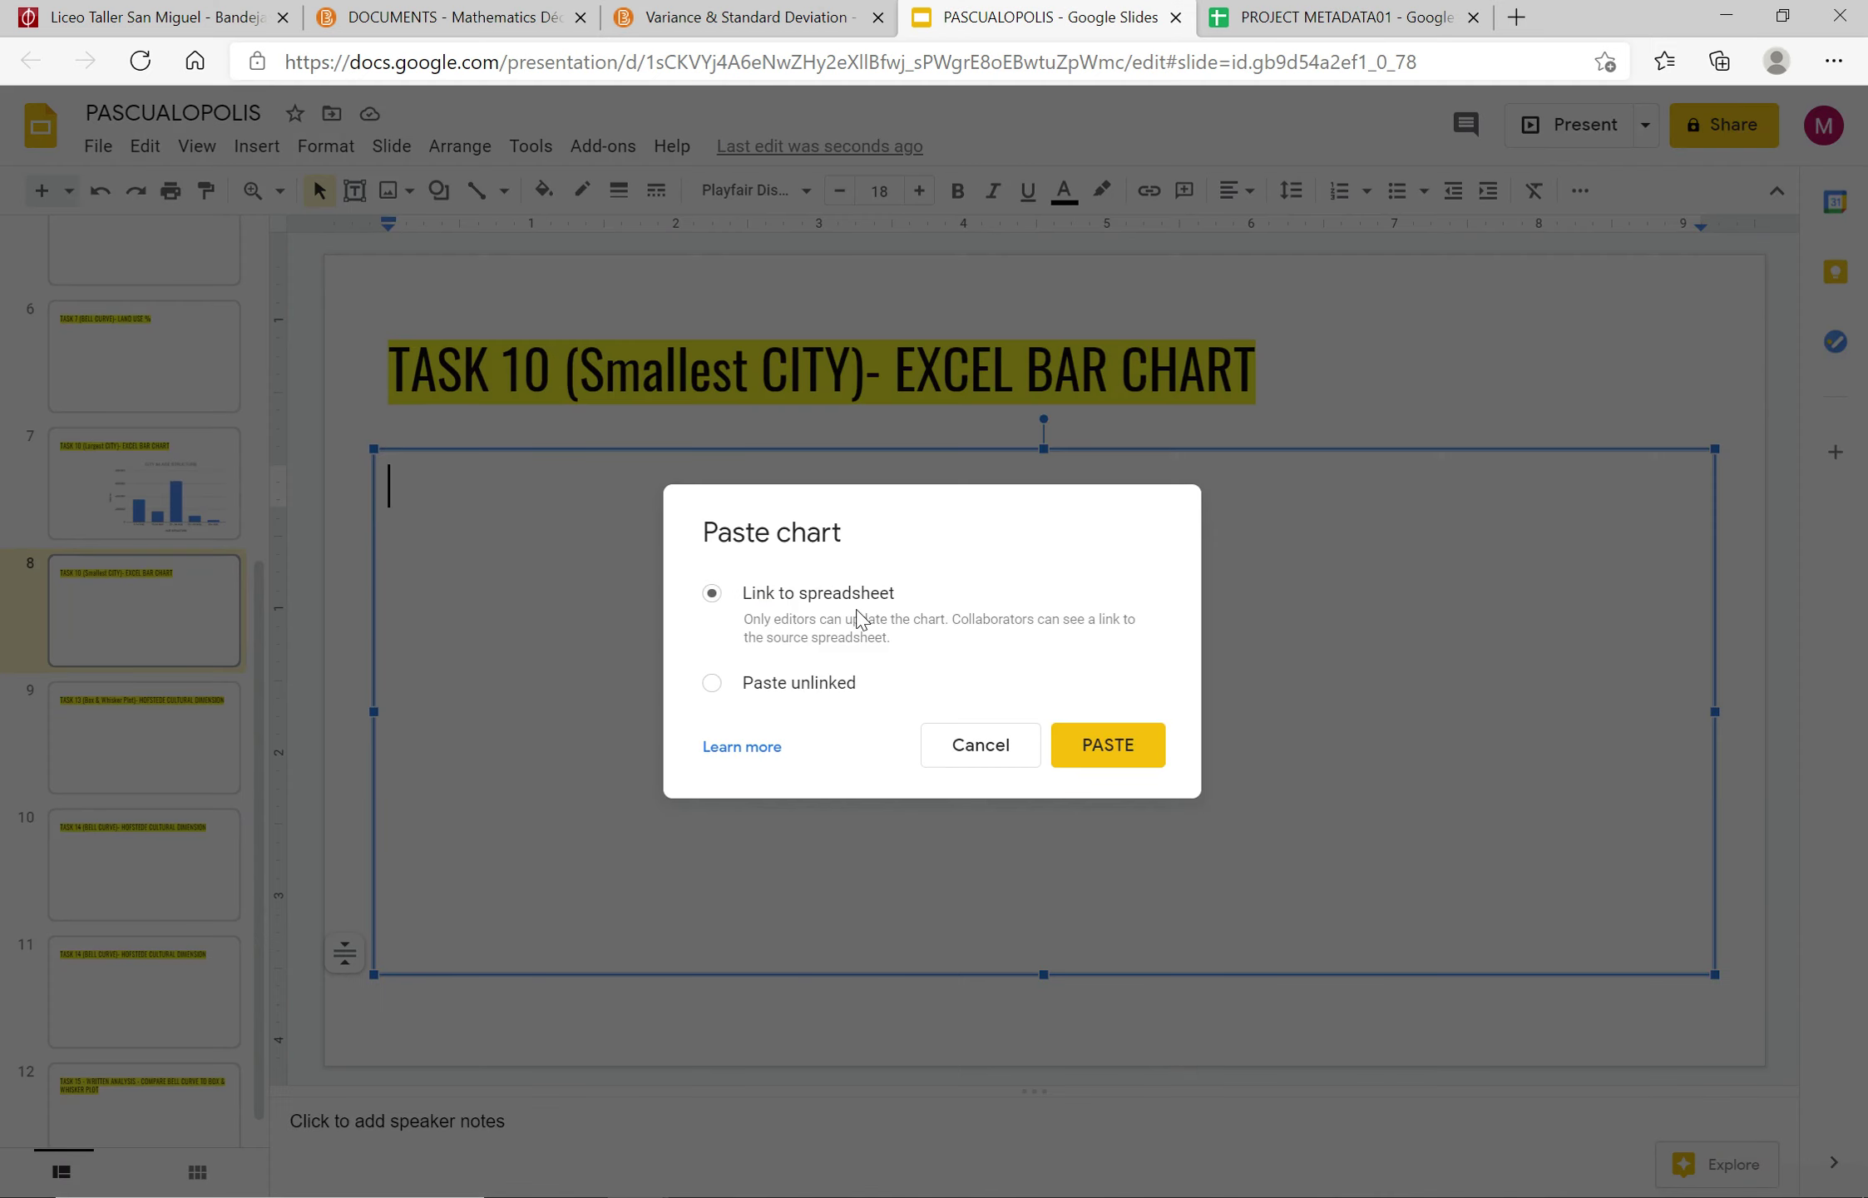
left_click(824, 684)
left_click(1135, 747)
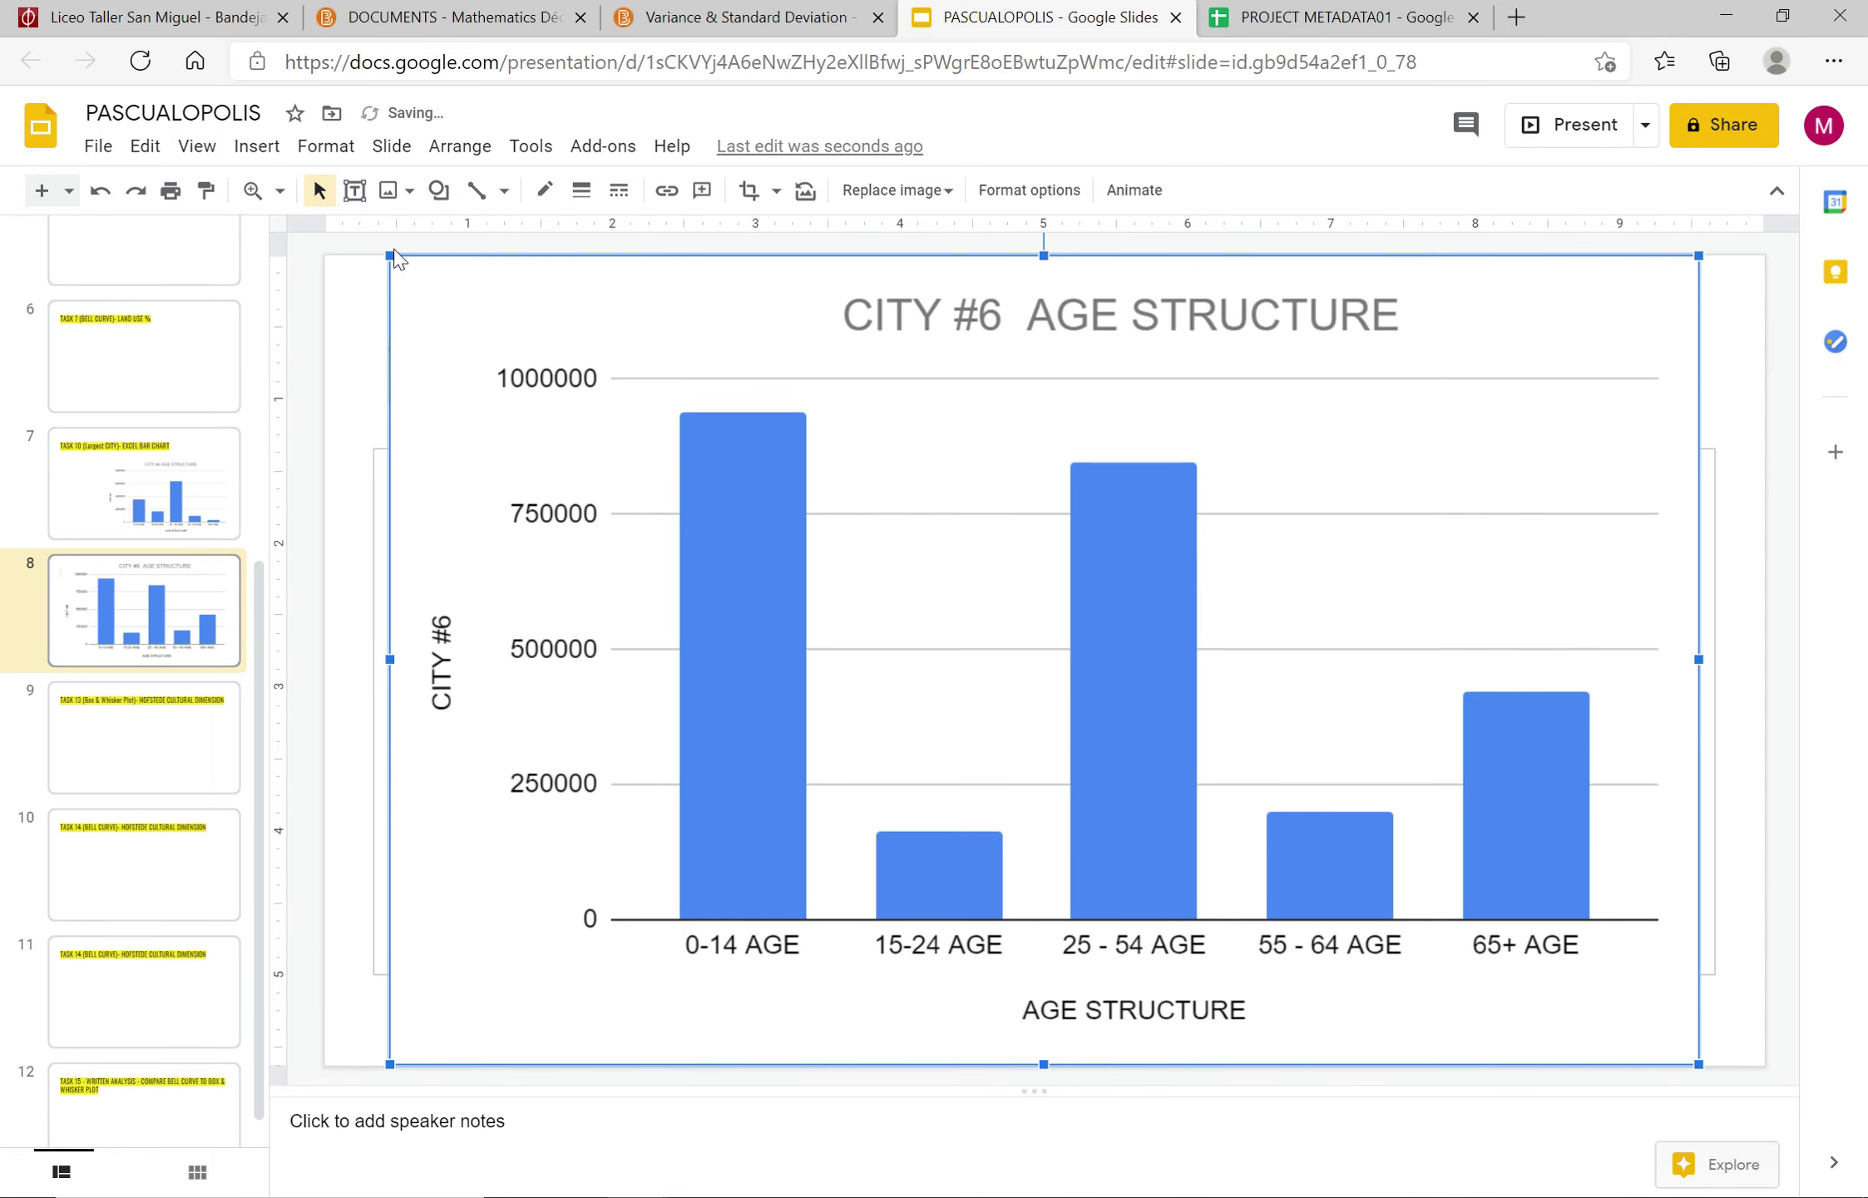
left_click_drag(386, 249, 635, 489)
left_click(1248, 18)
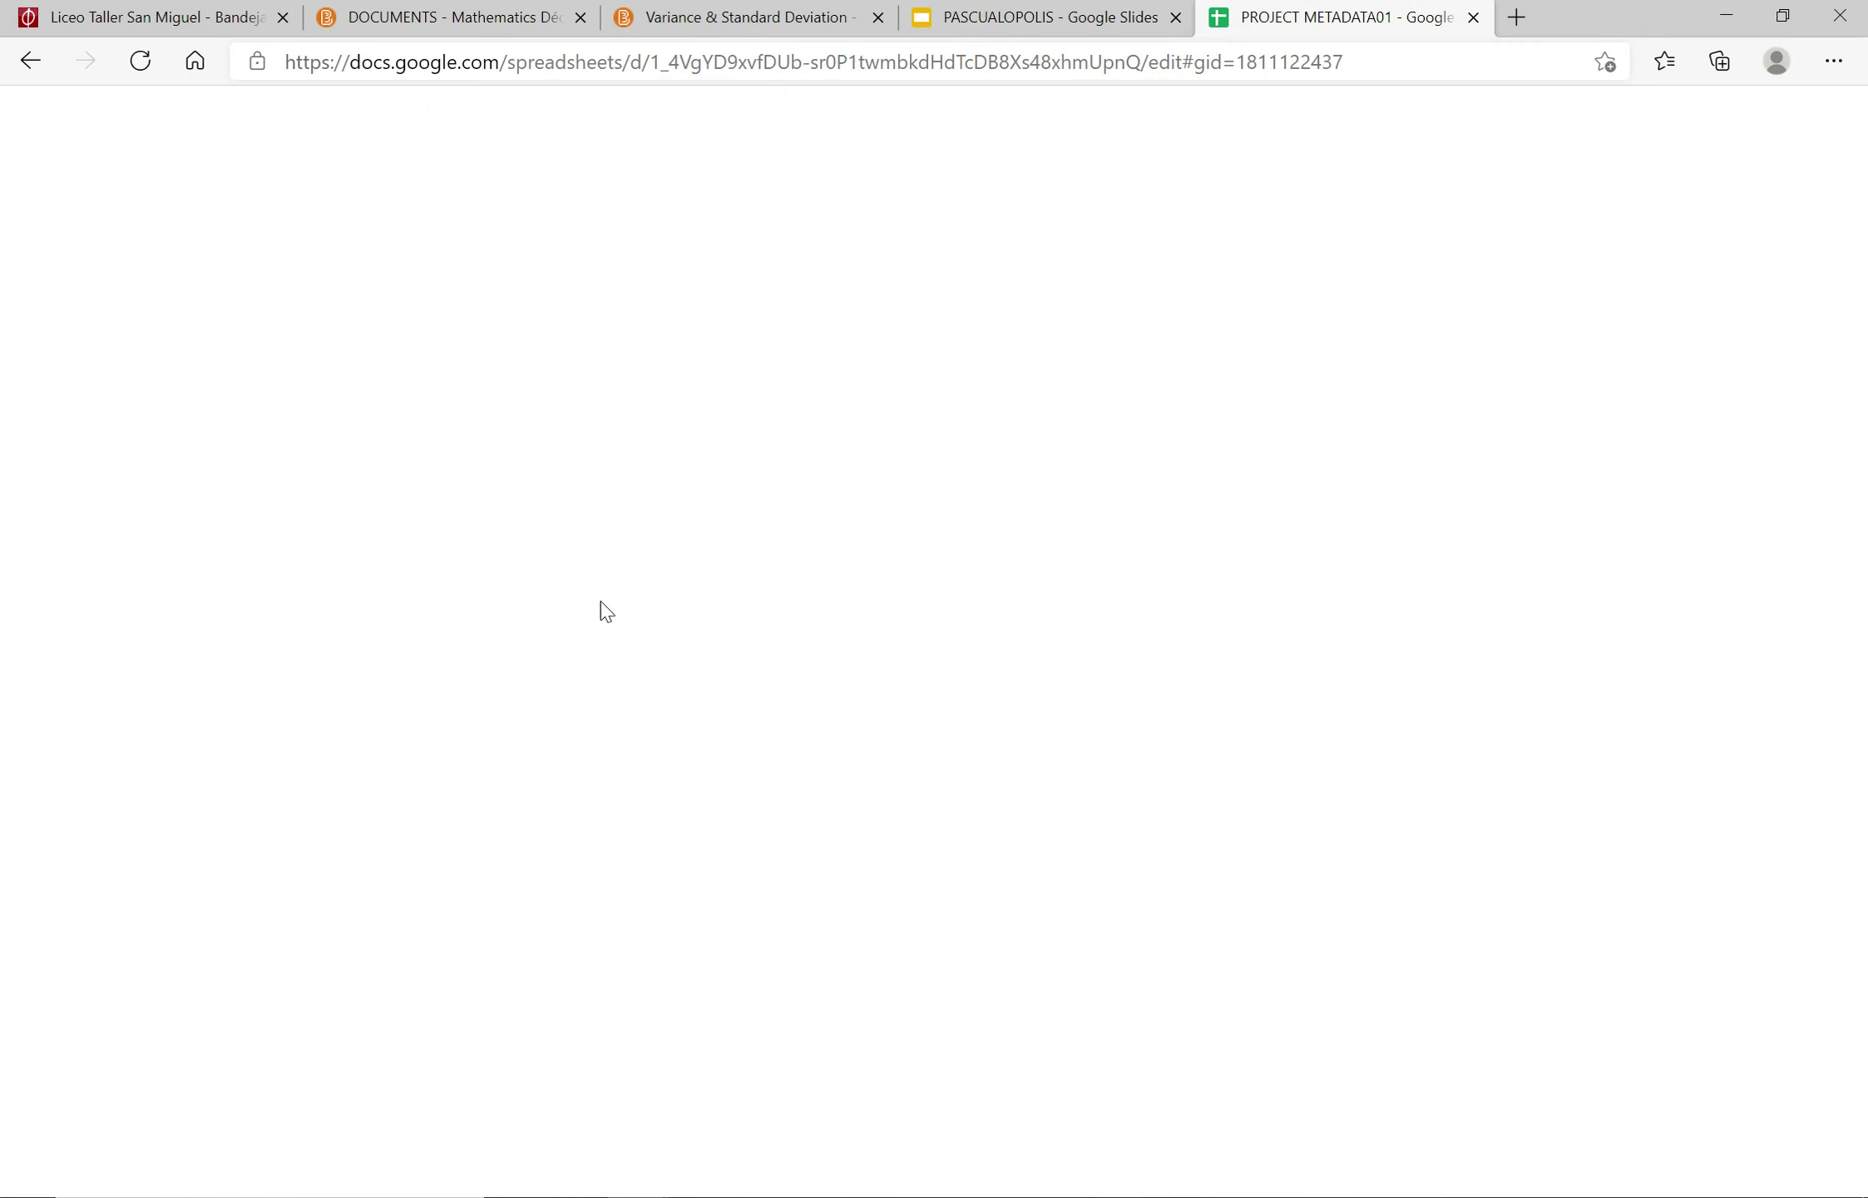
Step: Delete the CITY #6 age structure chart and scroll down to cell B68 of the Task 11 table
left_click(451, 523)
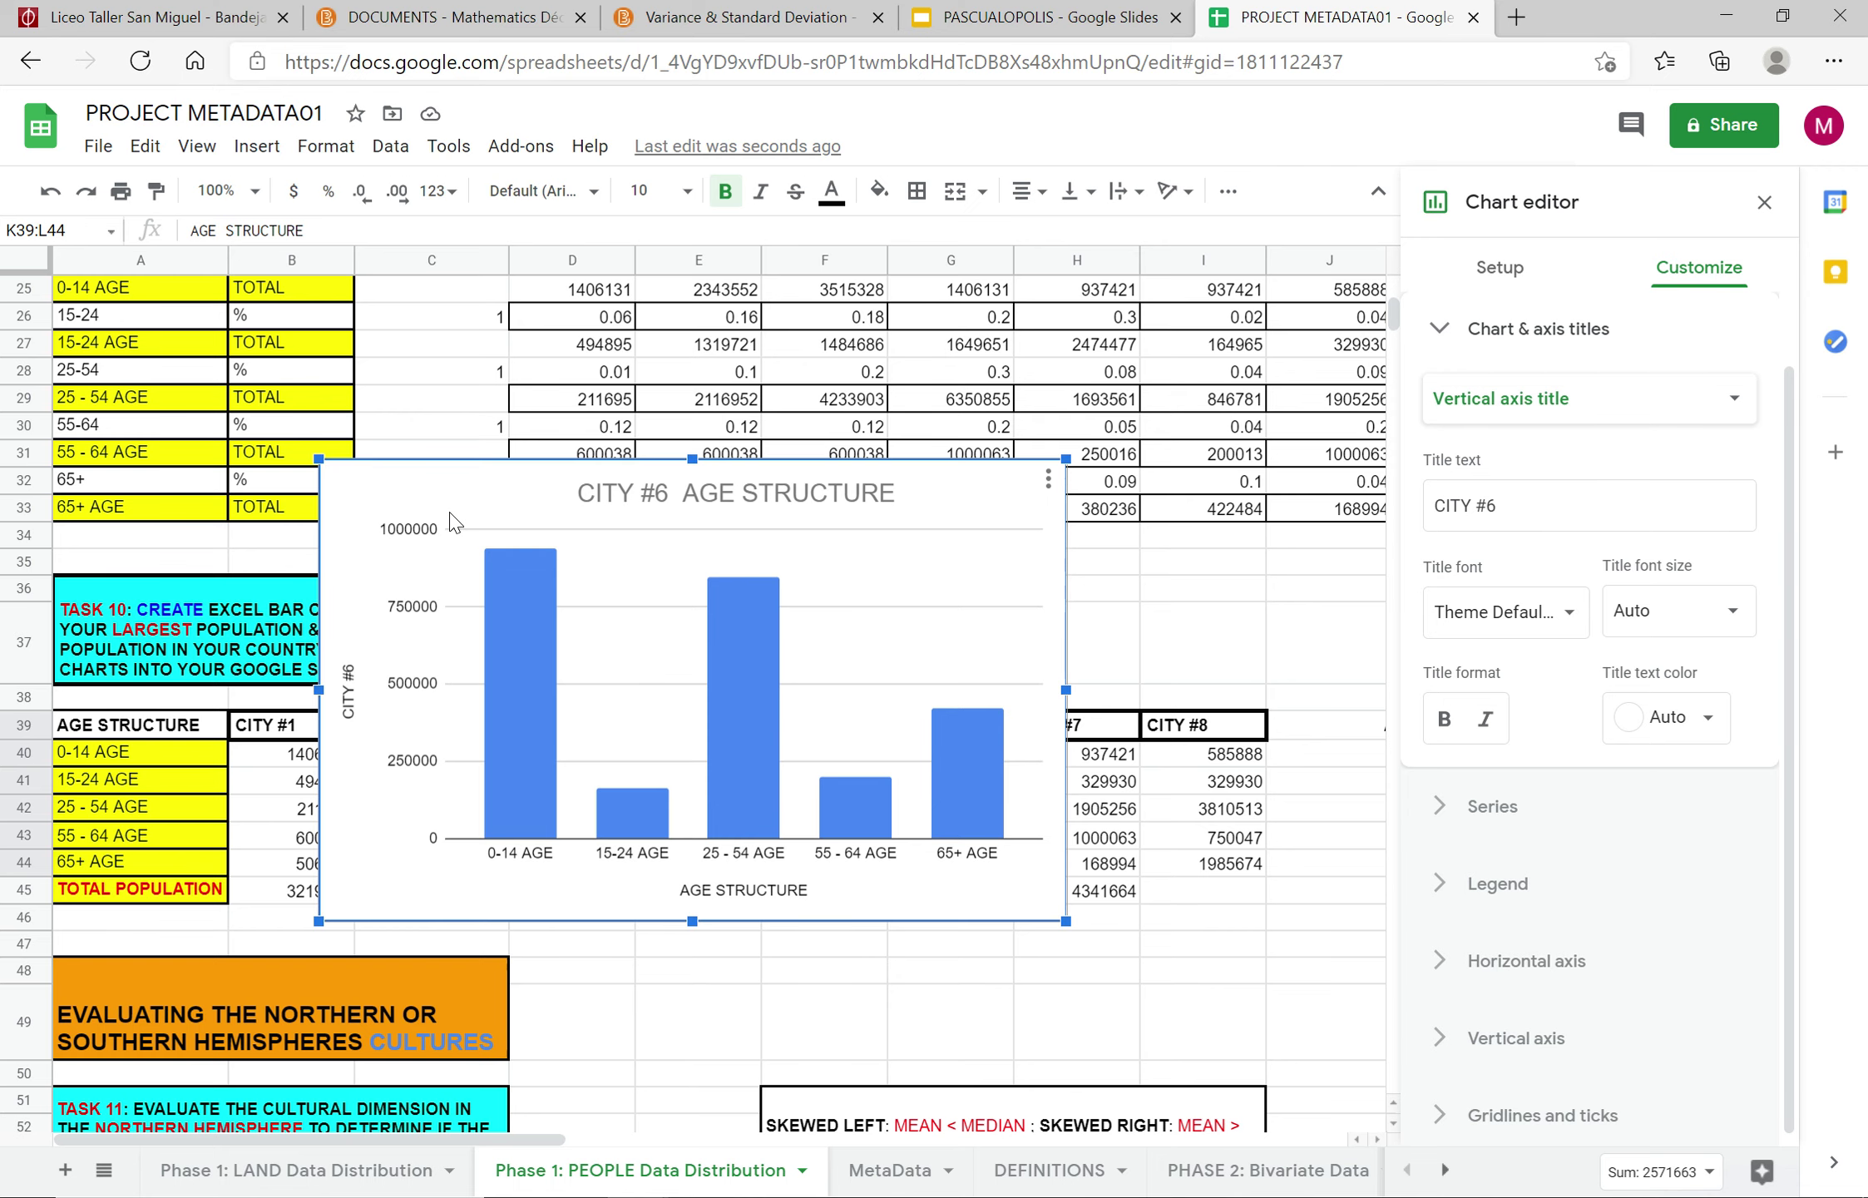
key("Delete")
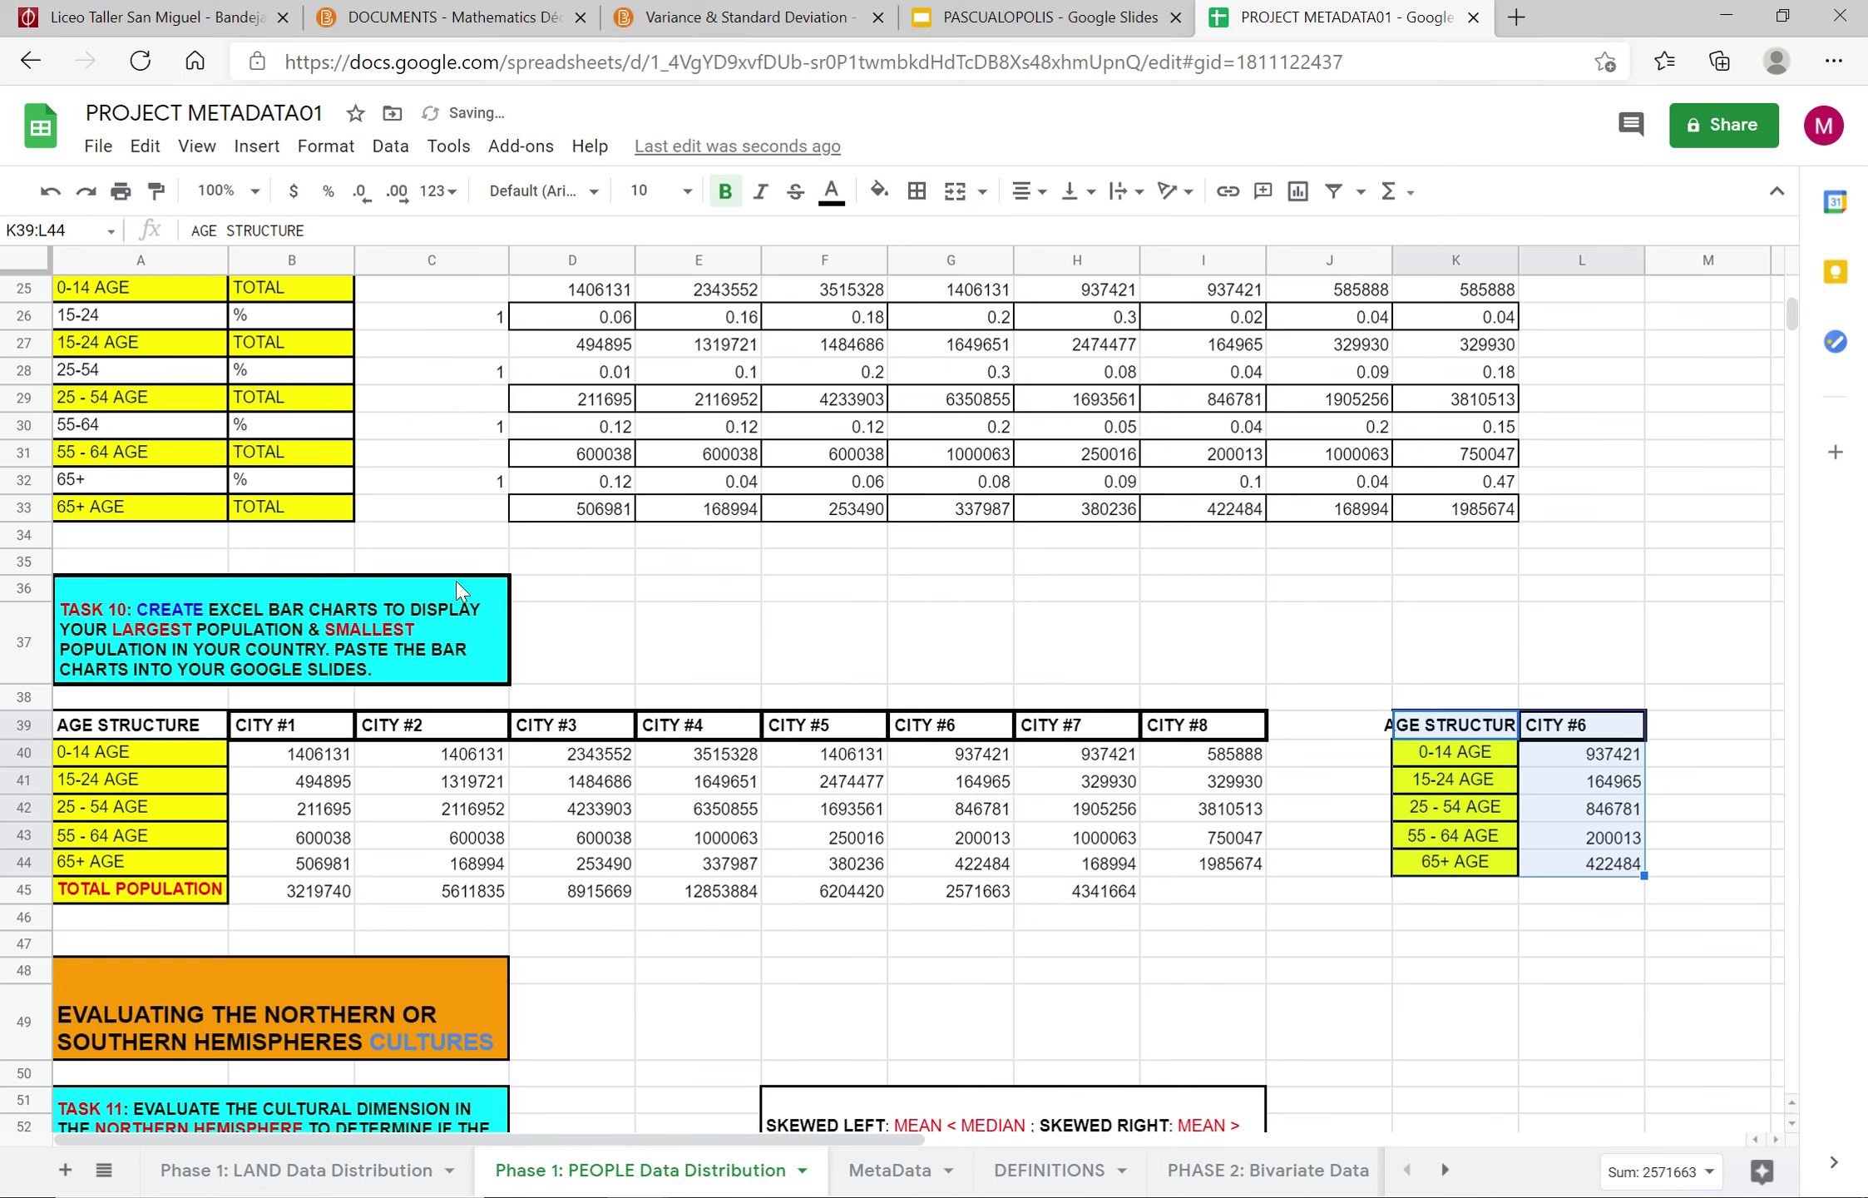
scroll(455, 580, "down", 3)
scroll(627, 702, "down", 2)
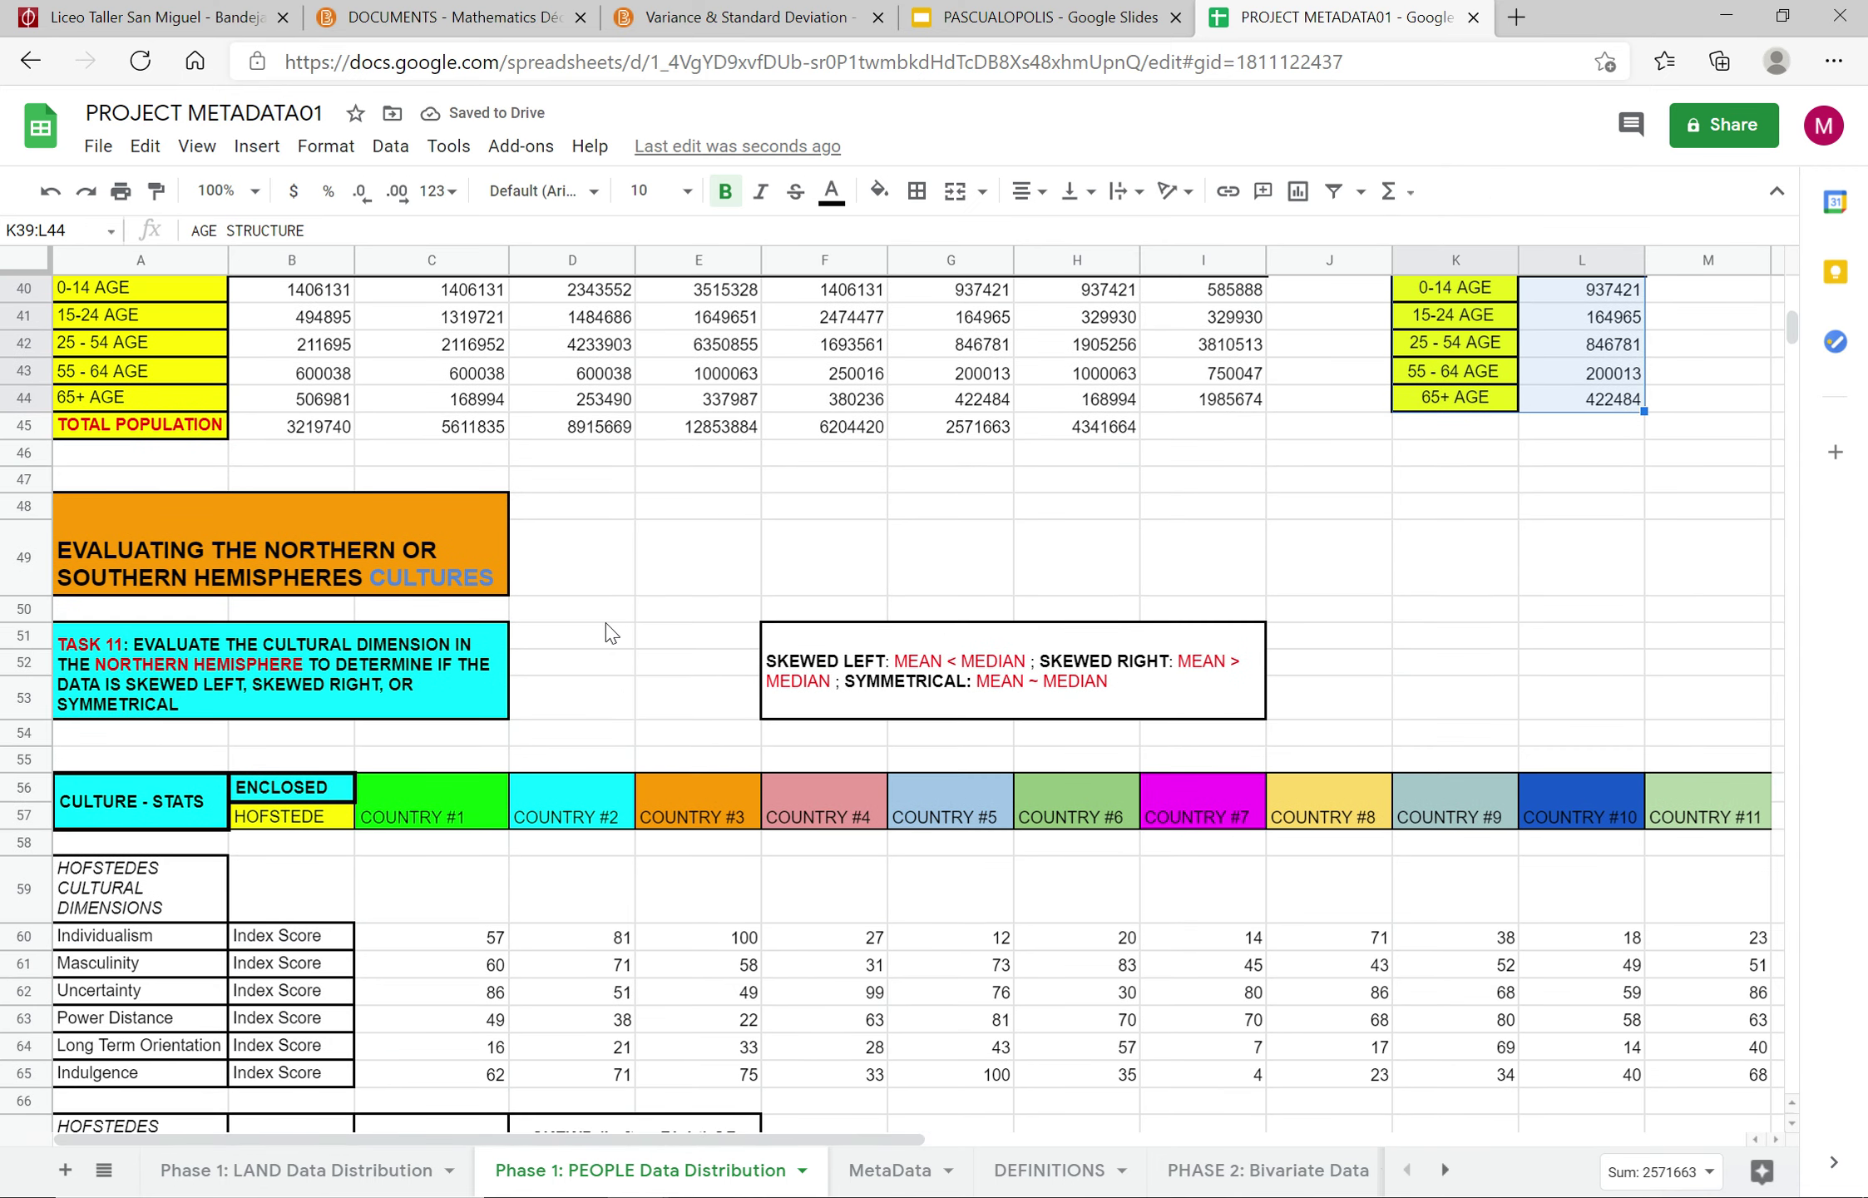
left_click(169, 690)
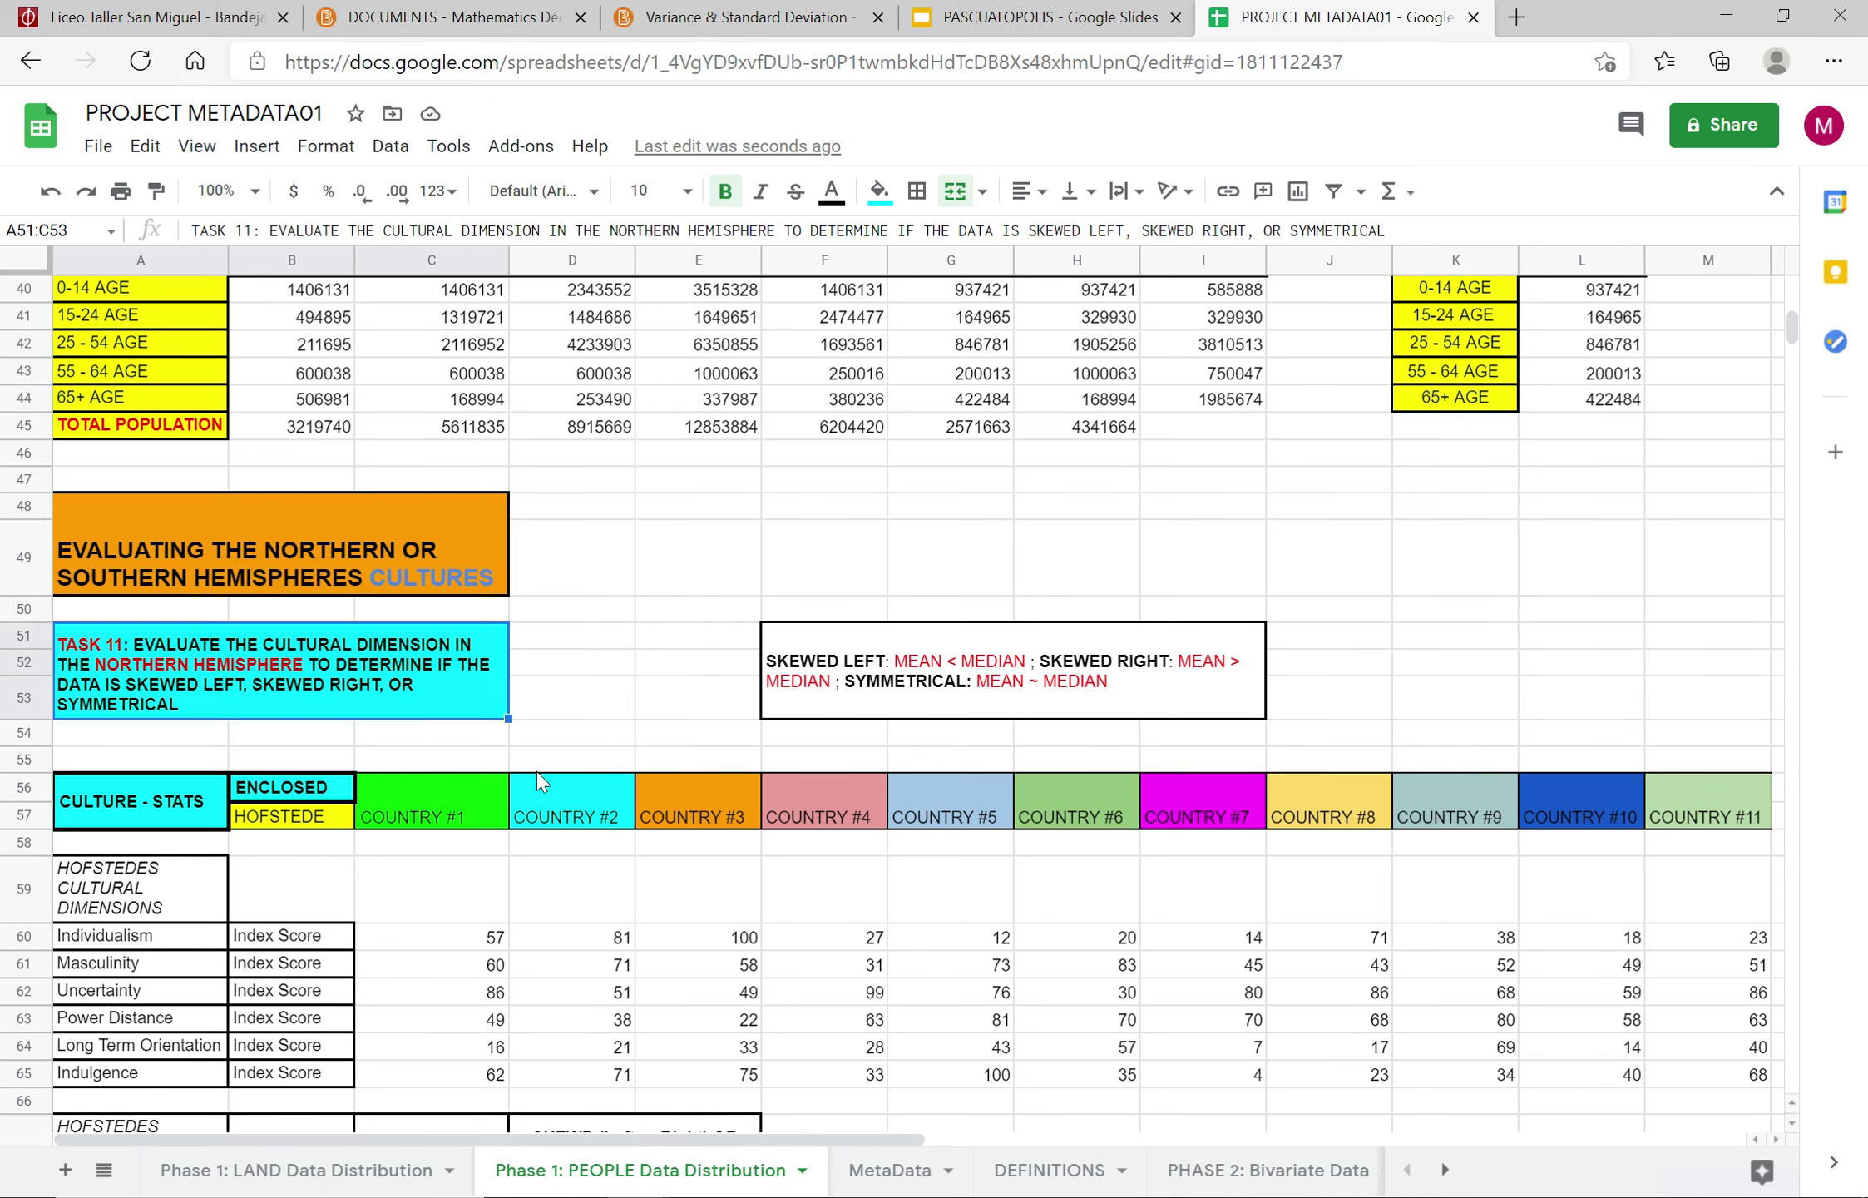
scroll(433, 798, "down", 4)
left_click(323, 824)
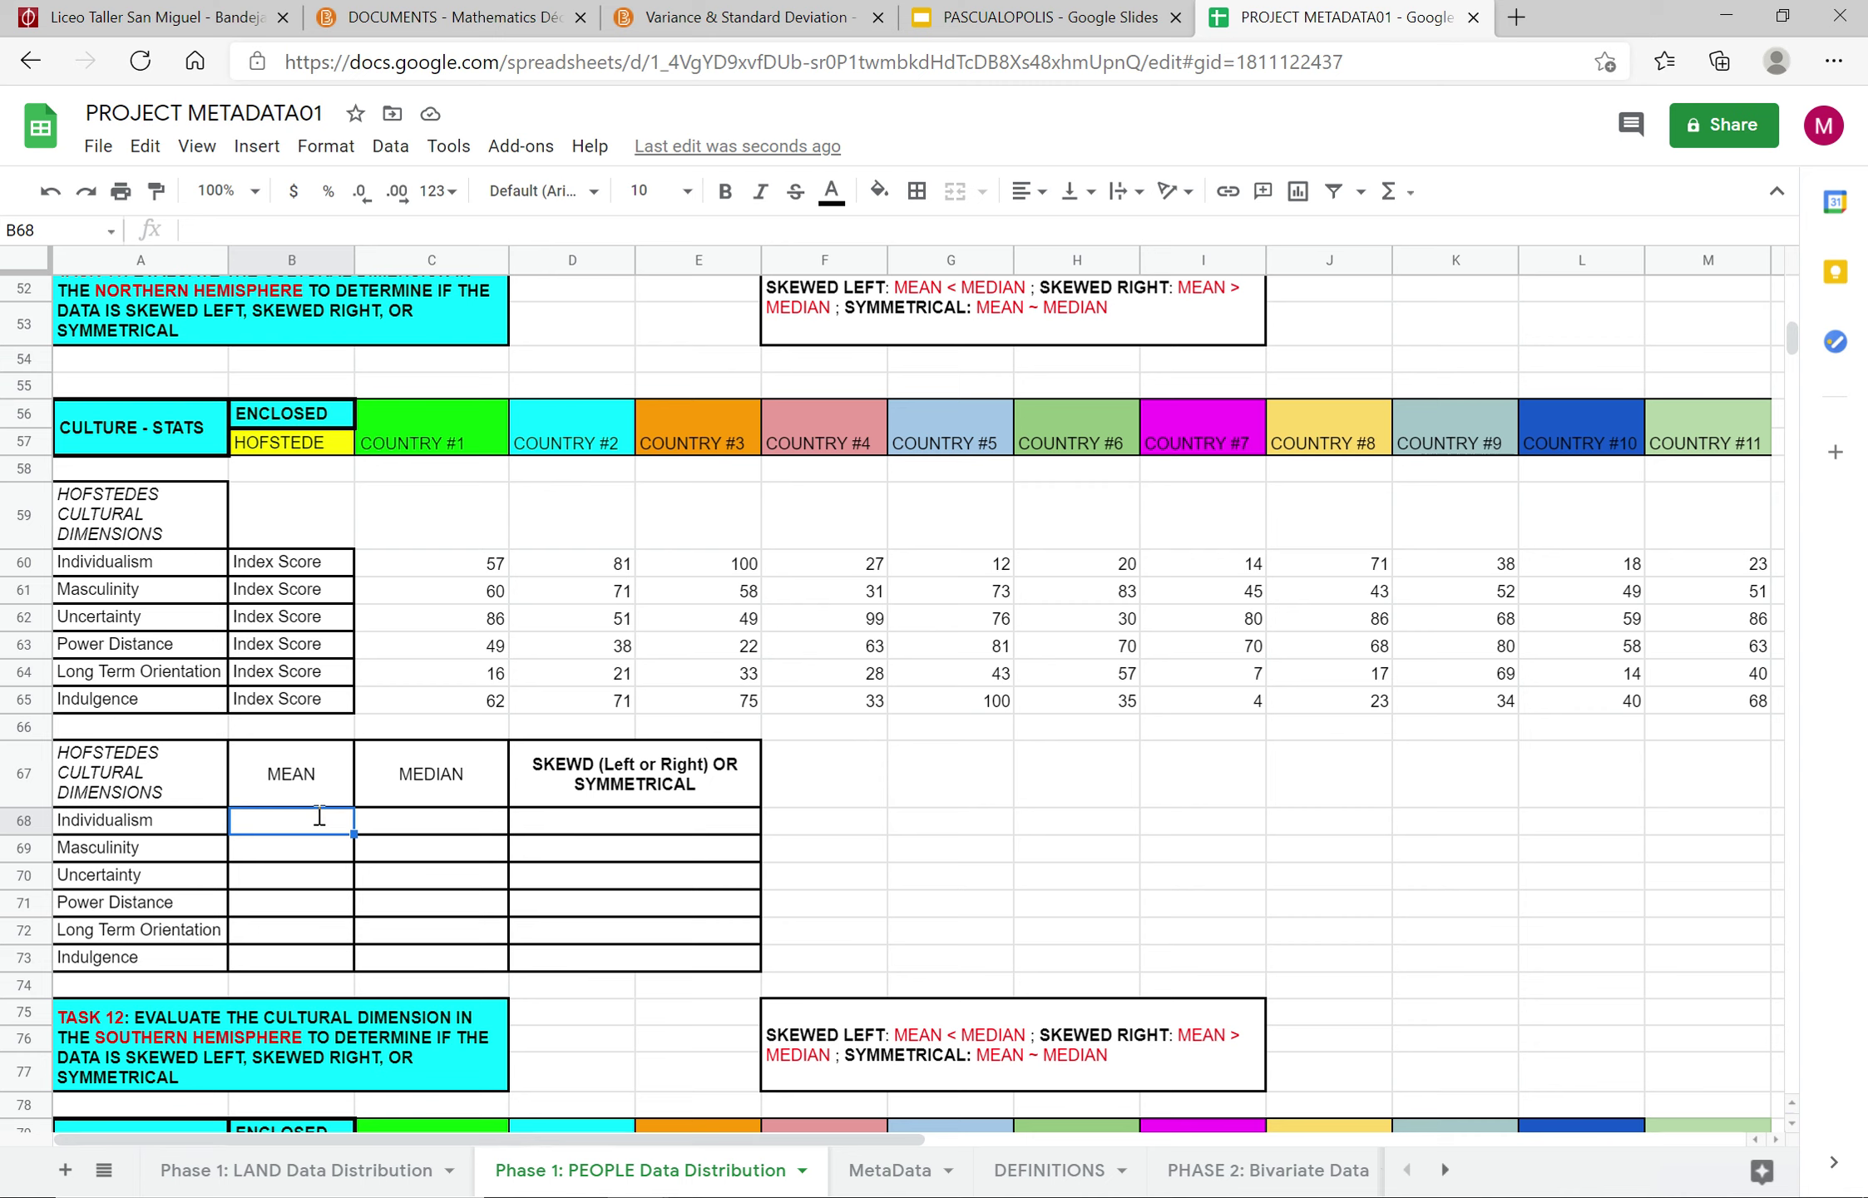
Step: Try a MEAN formula over the Individualism scores C60:M60 in B68, which errors
type("=MEAN")
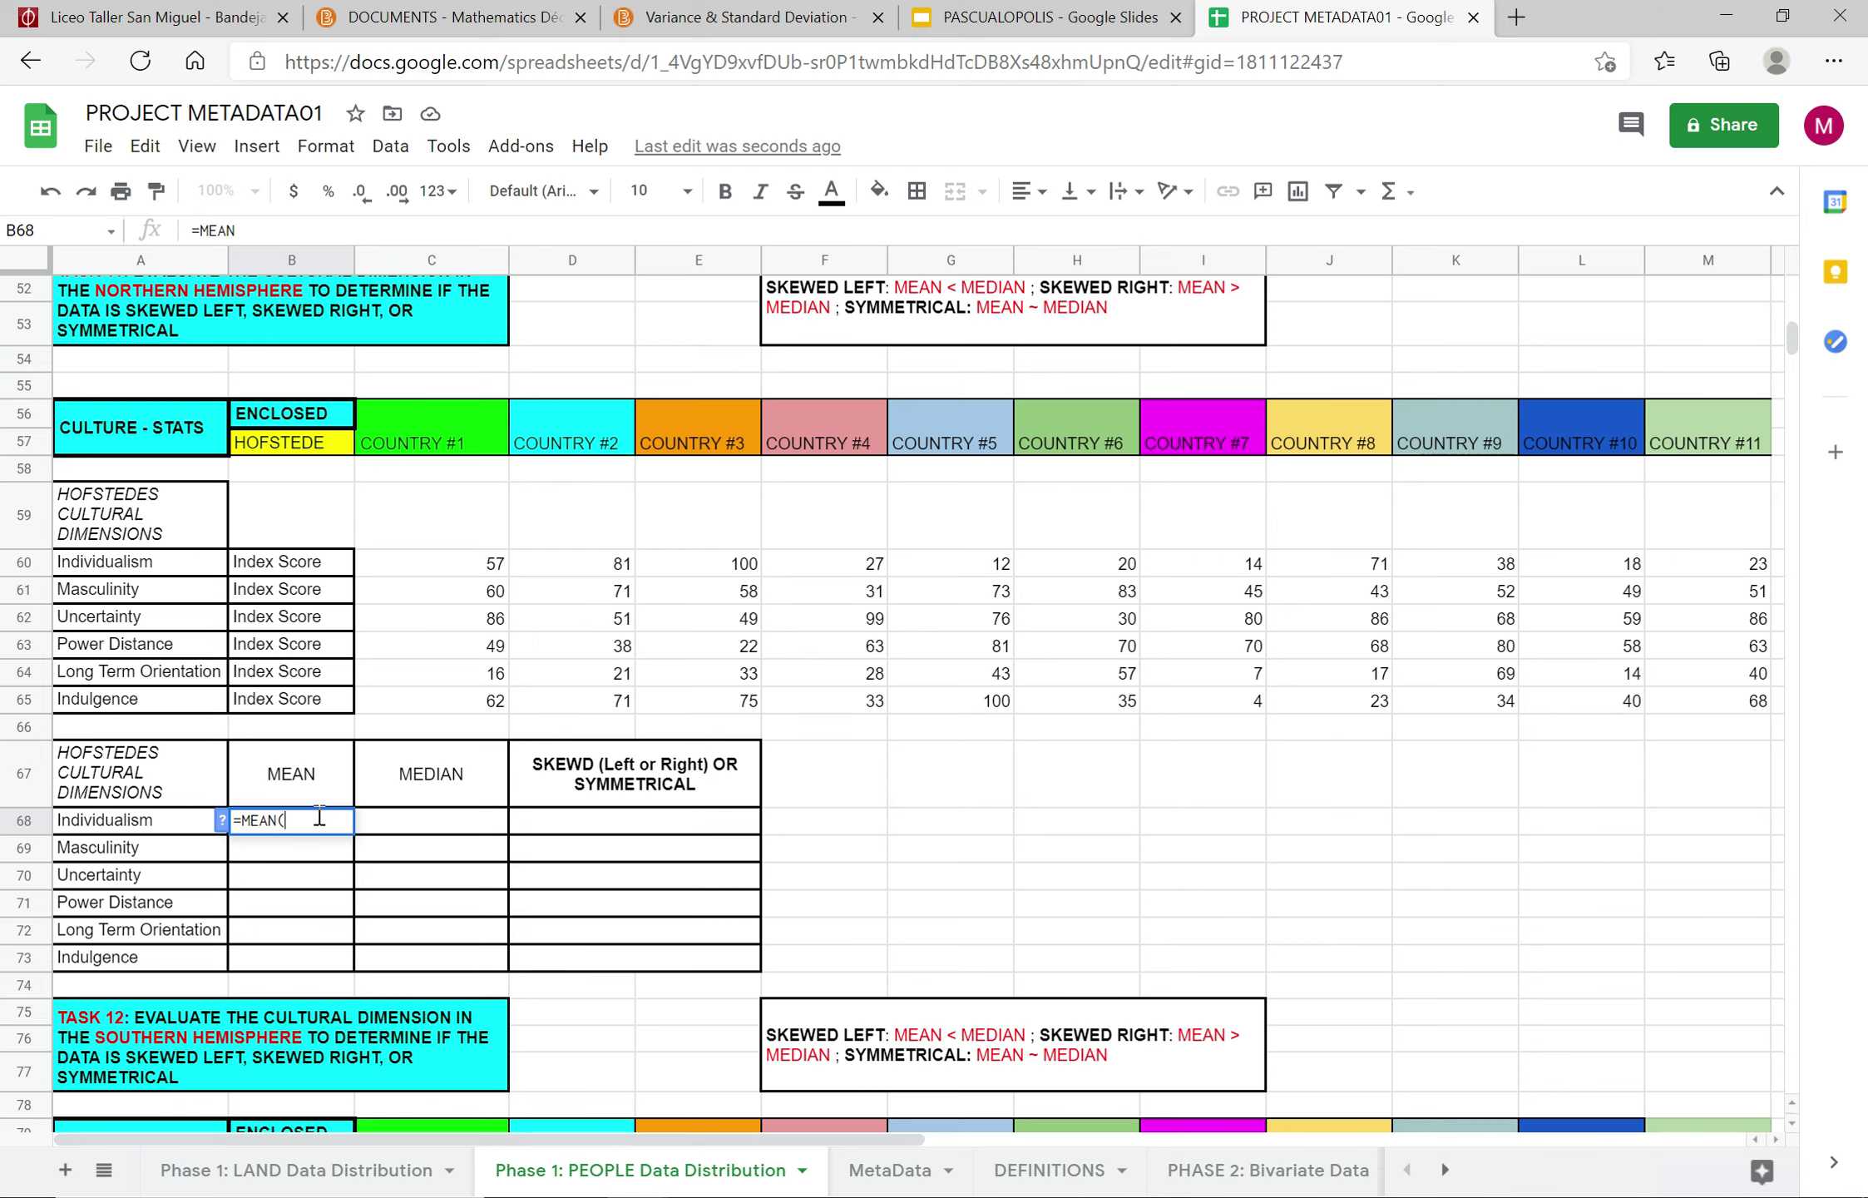
type("(")
left_click_drag(485, 561, 1701, 565)
key("Return")
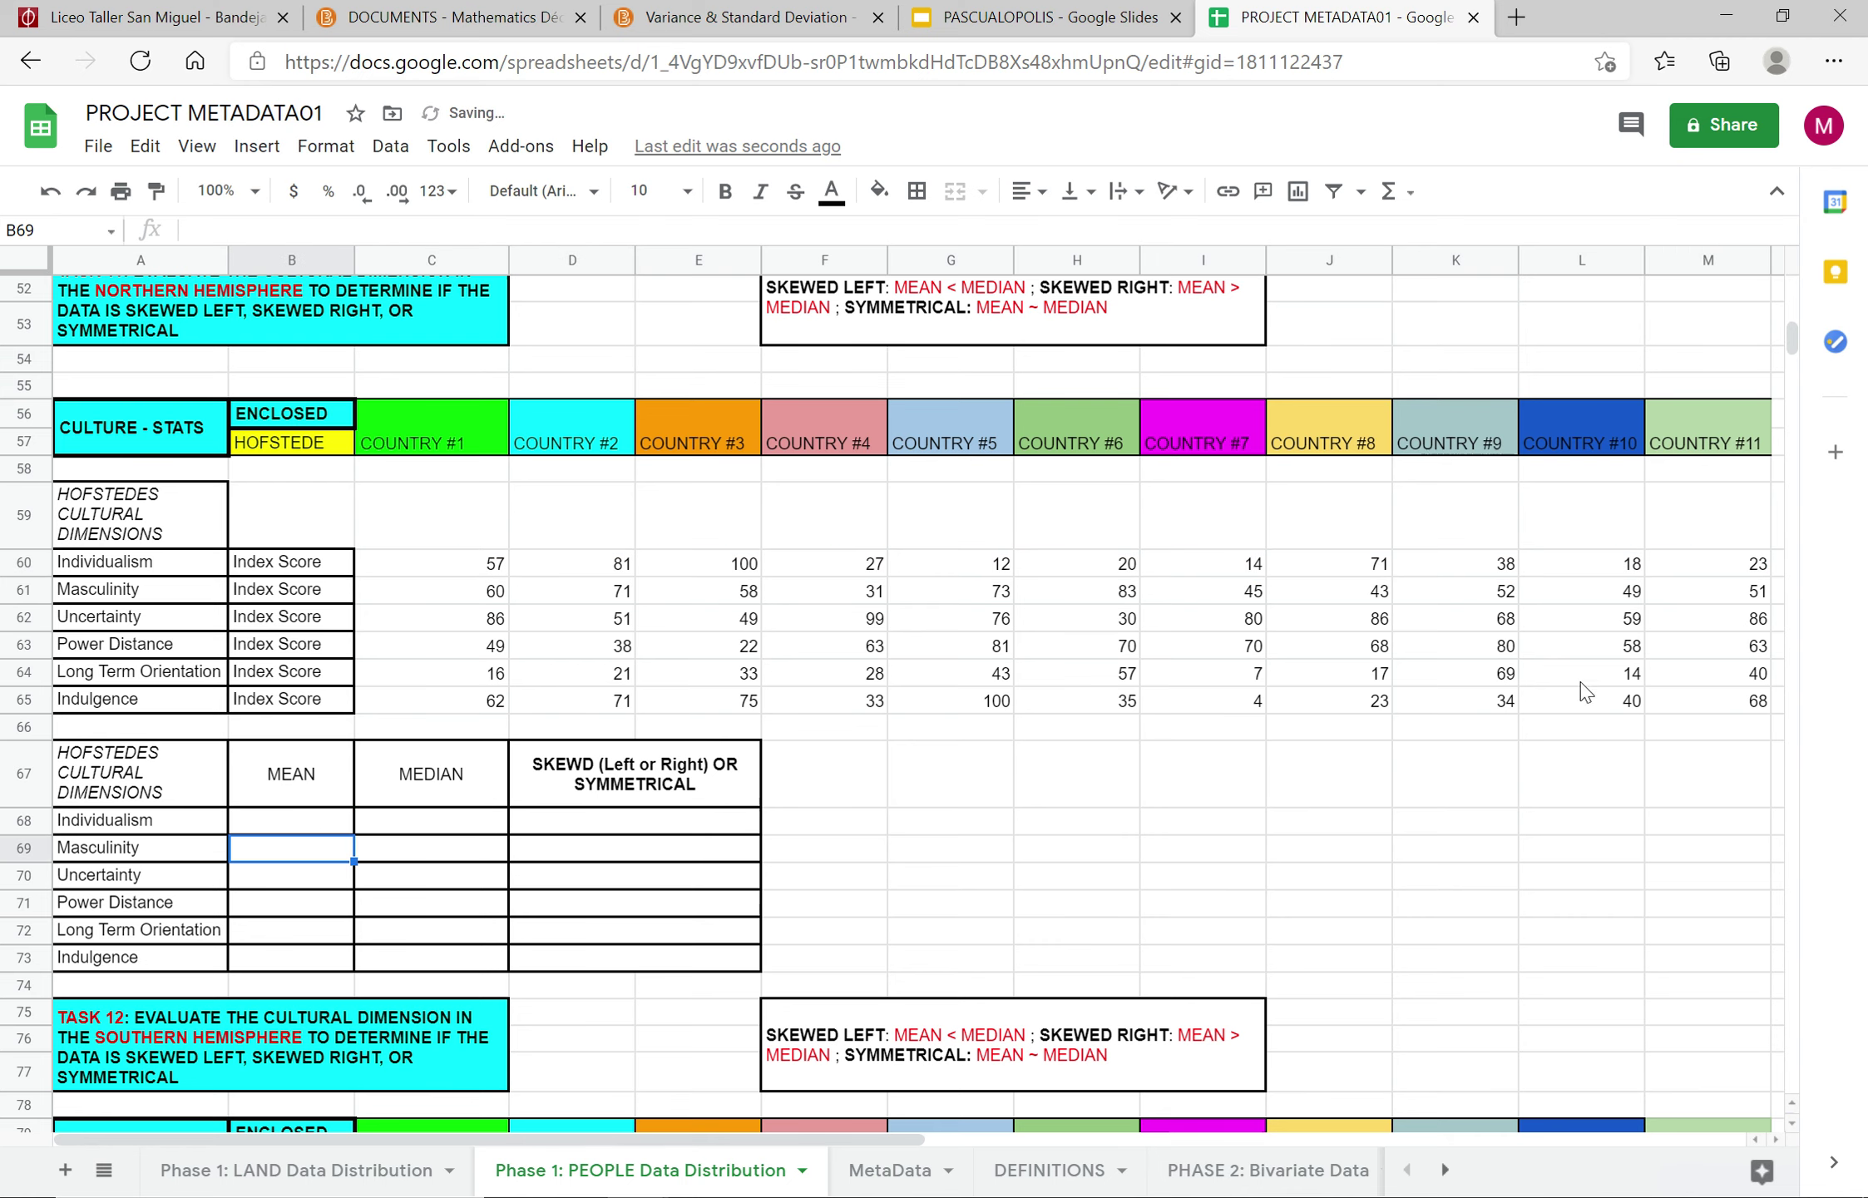
left_click(279, 820)
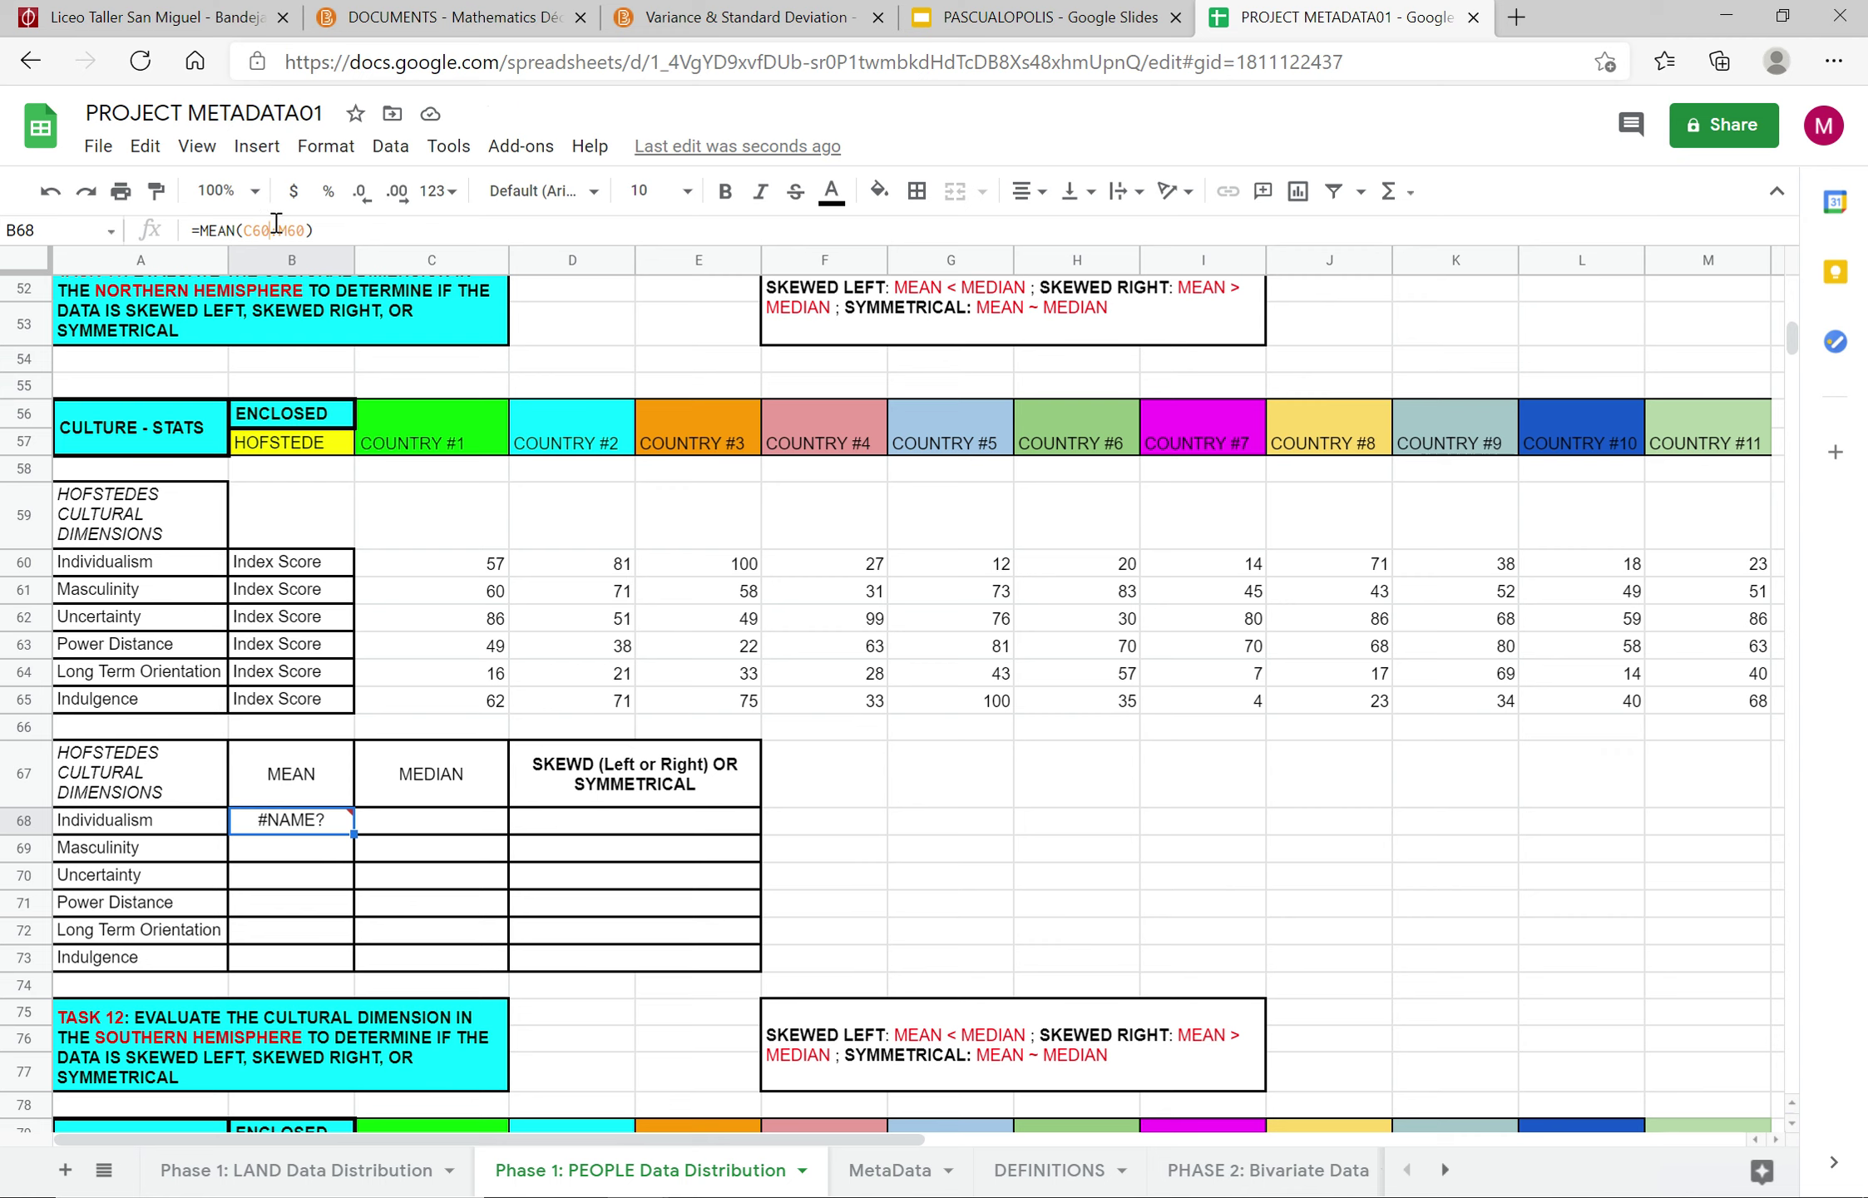
left_click(301, 229)
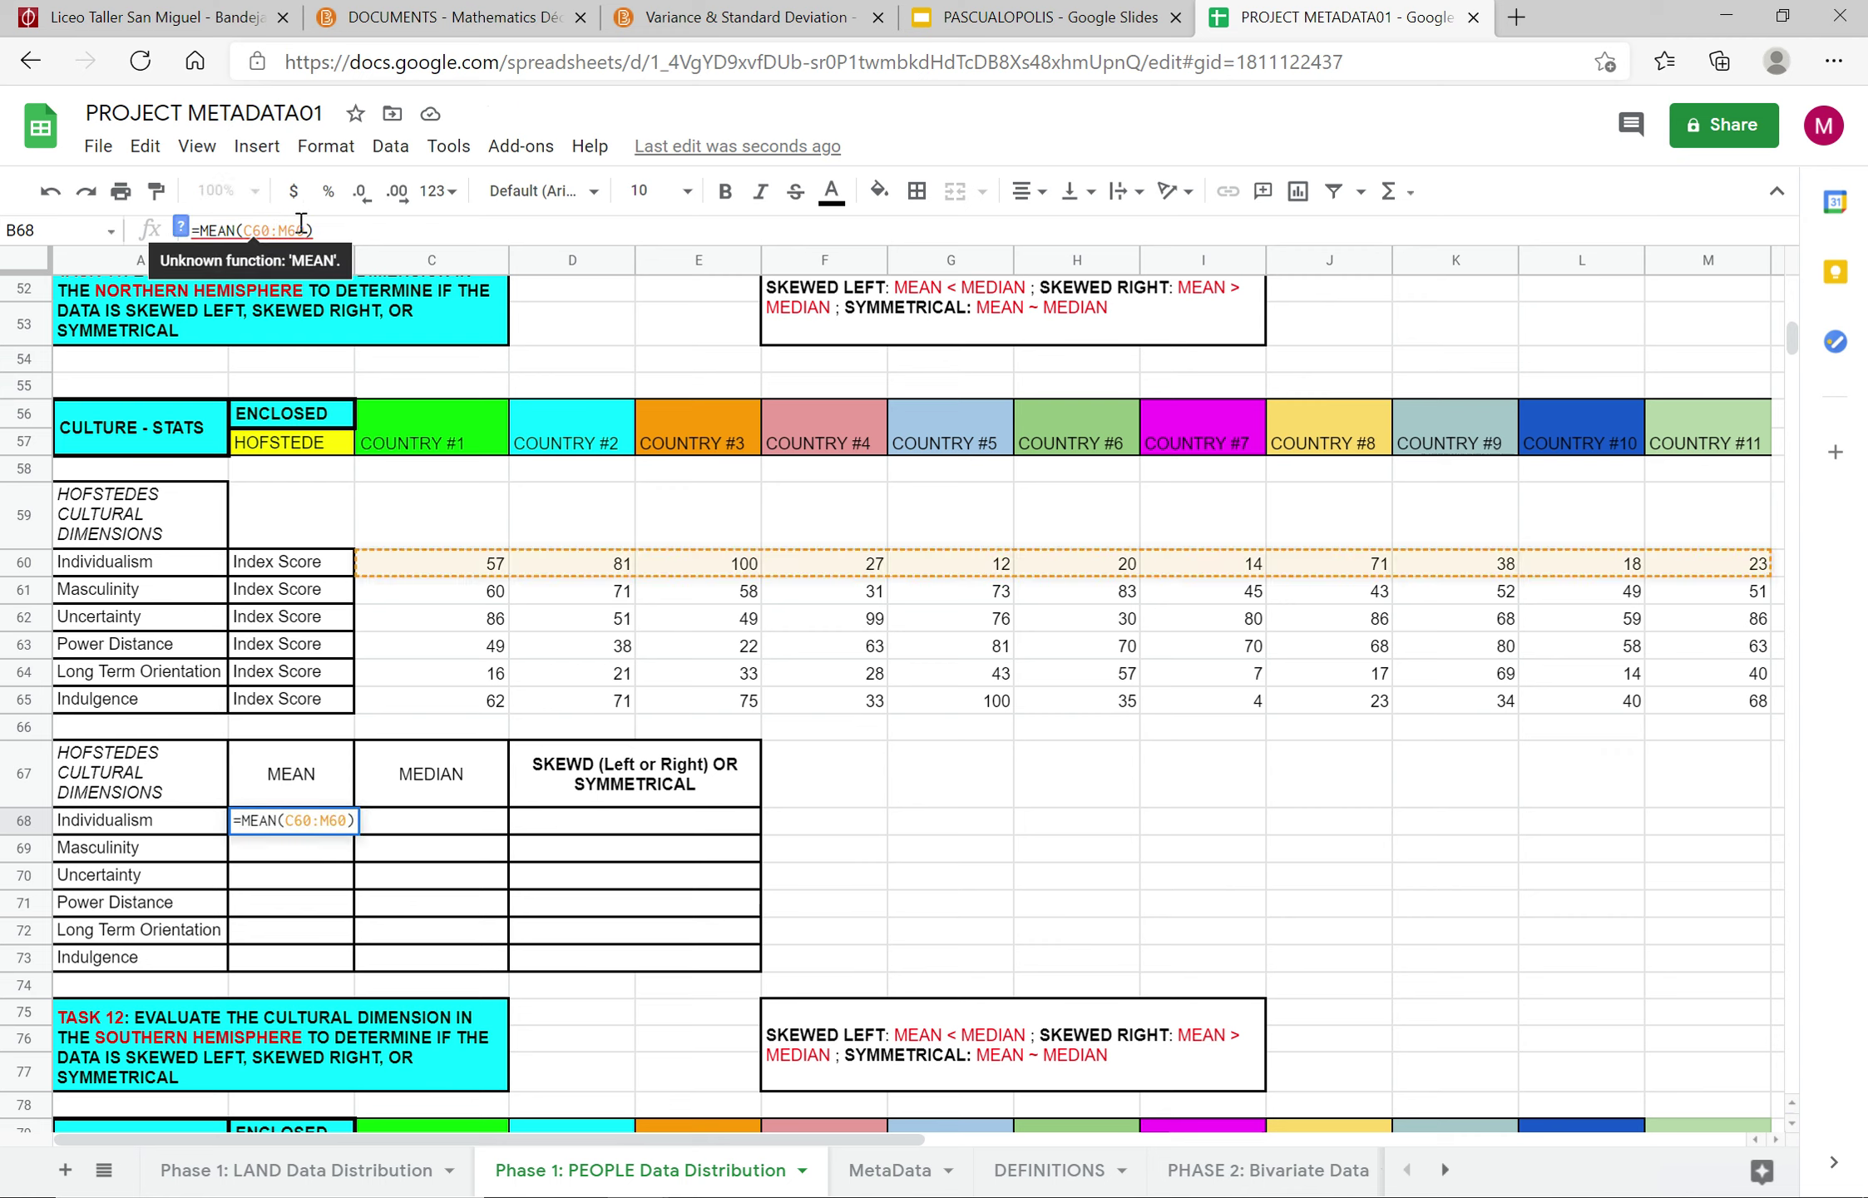
left_click_drag(315, 231, 197, 230)
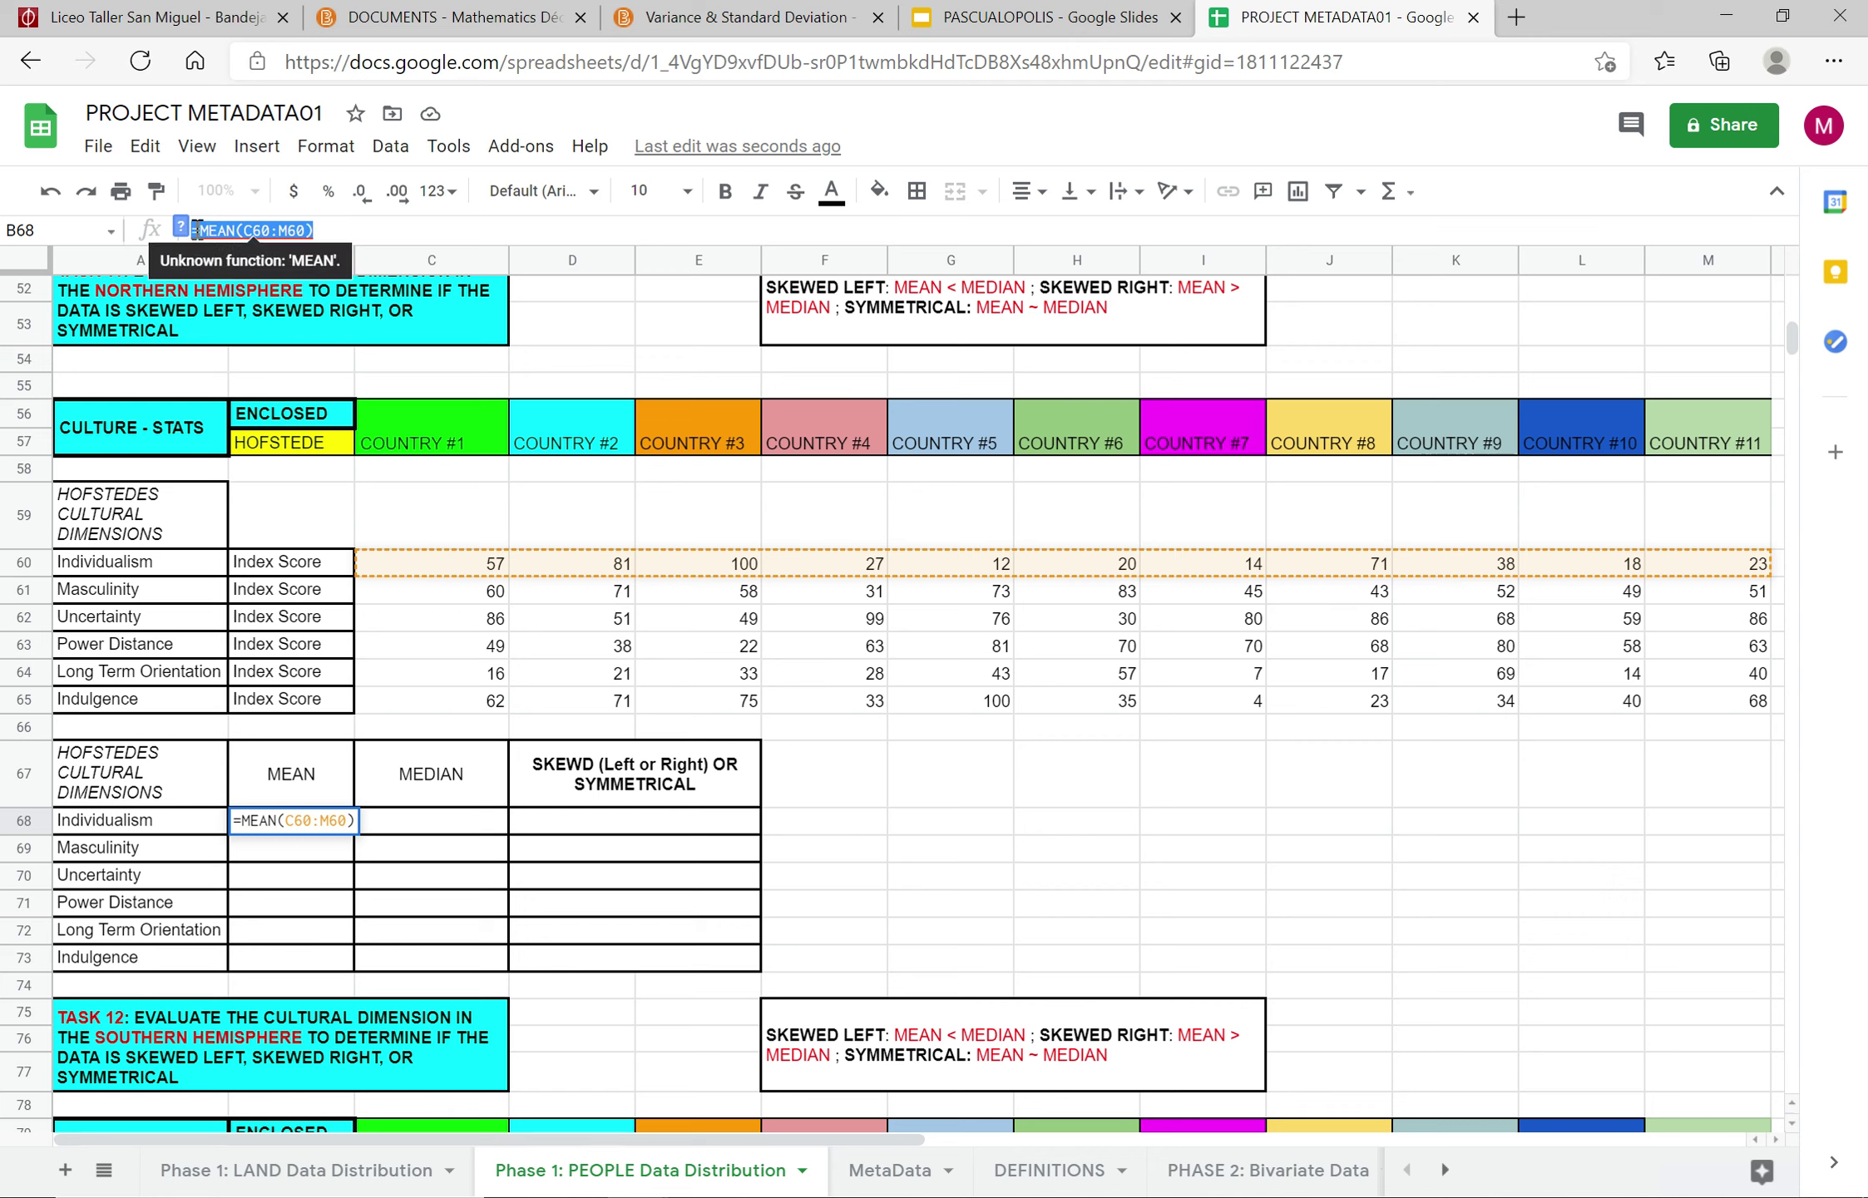
type("=mean(")
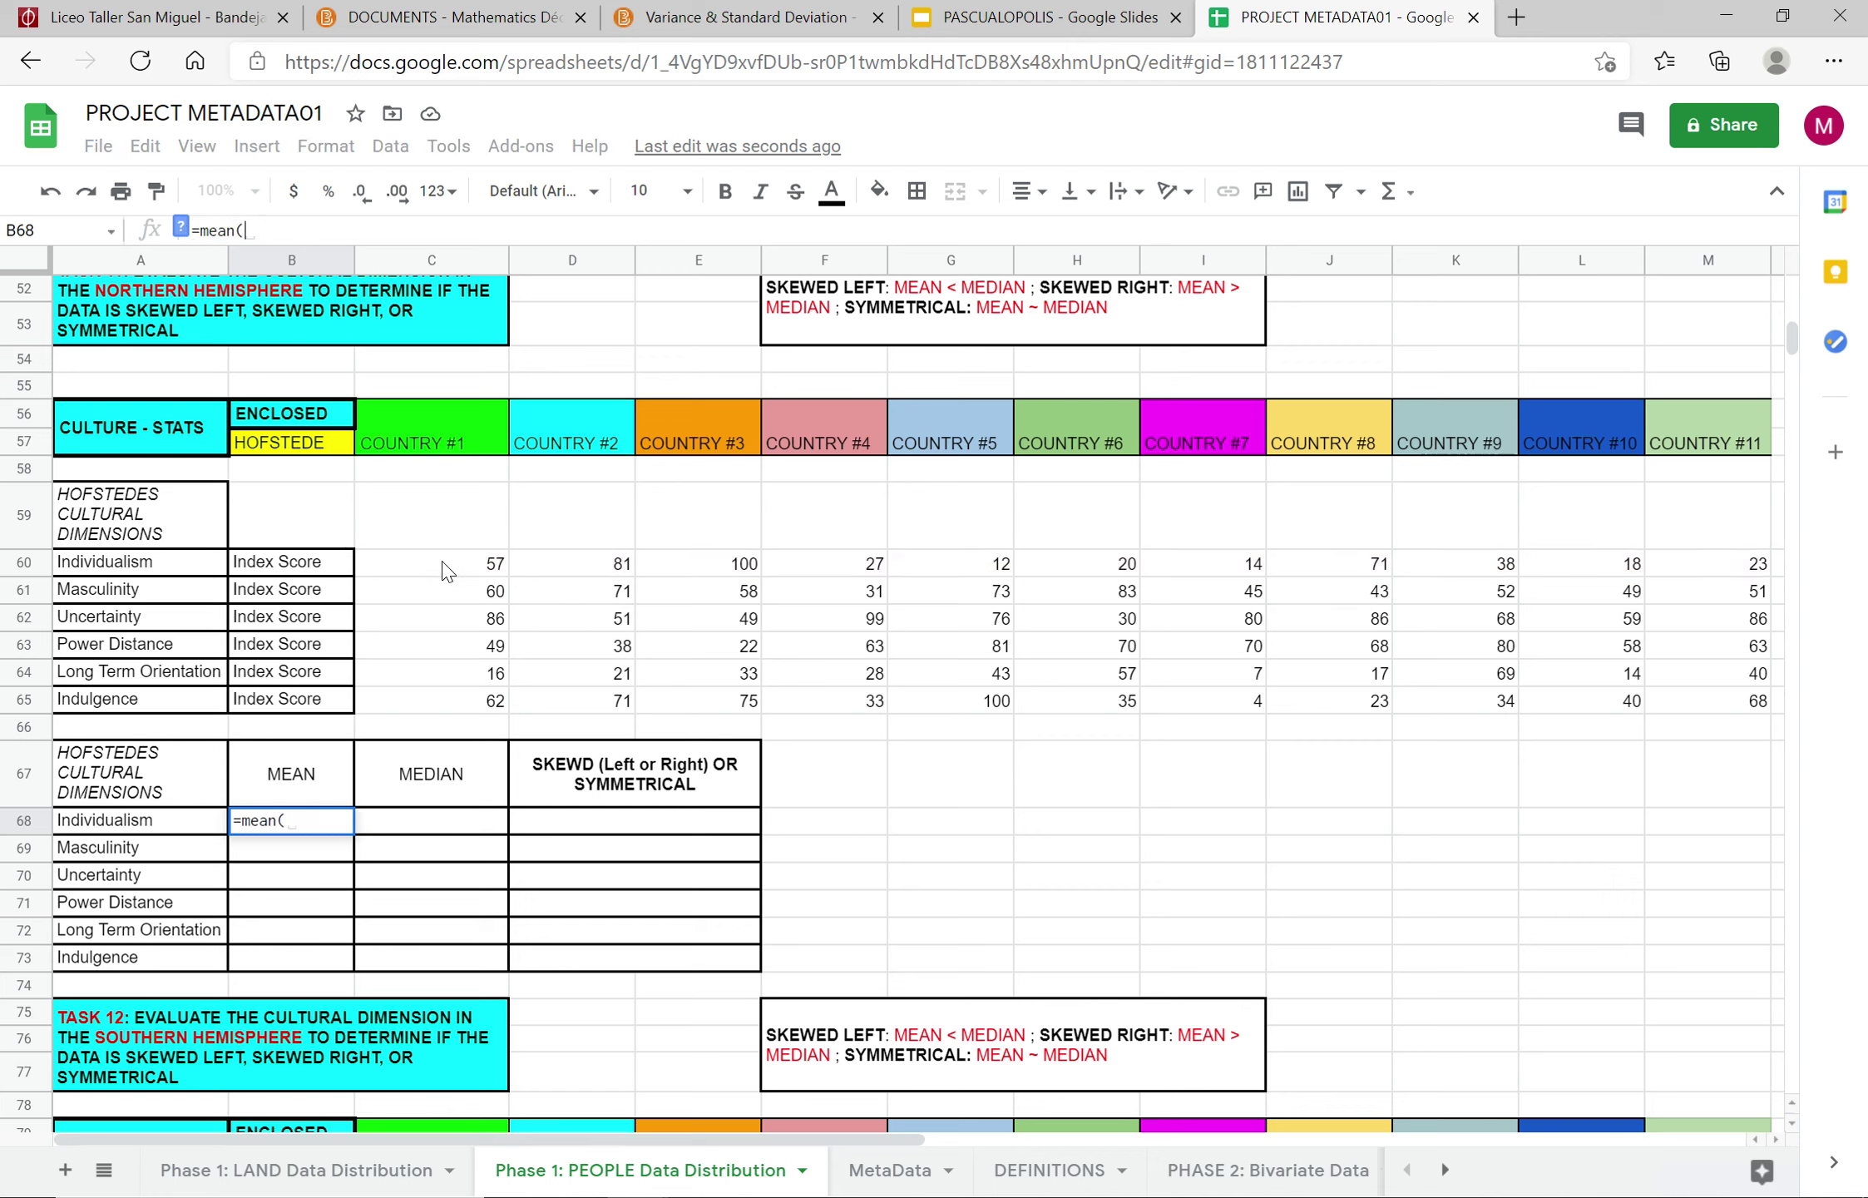
mouse_move(449, 566)
left_mouse_down()
mouse_move(1485, 540)
mouse_move(1668, 580)
left_mouse_up()
key("Return")
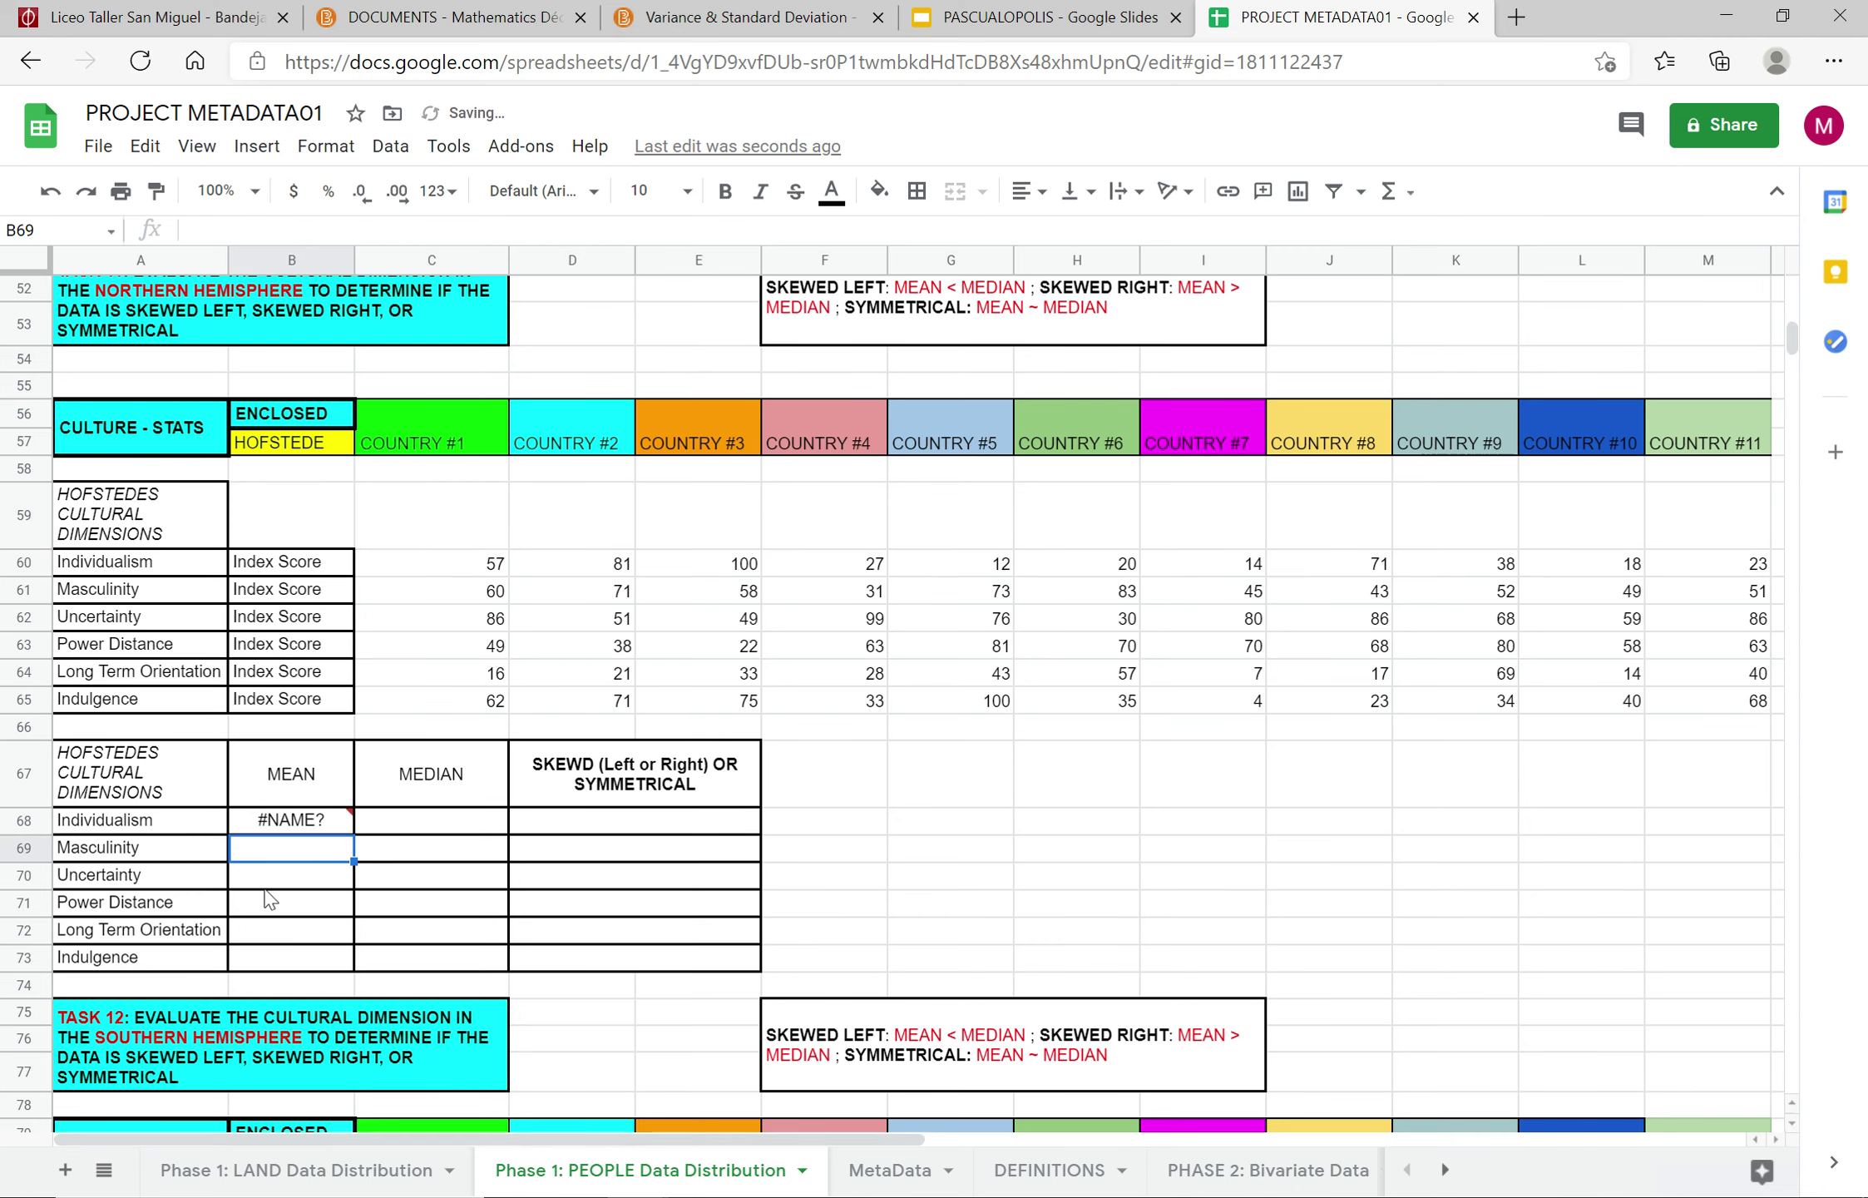
Step: Rewrite B68 as =average(C60:M60), giving 41.90909091
left_click(264, 826)
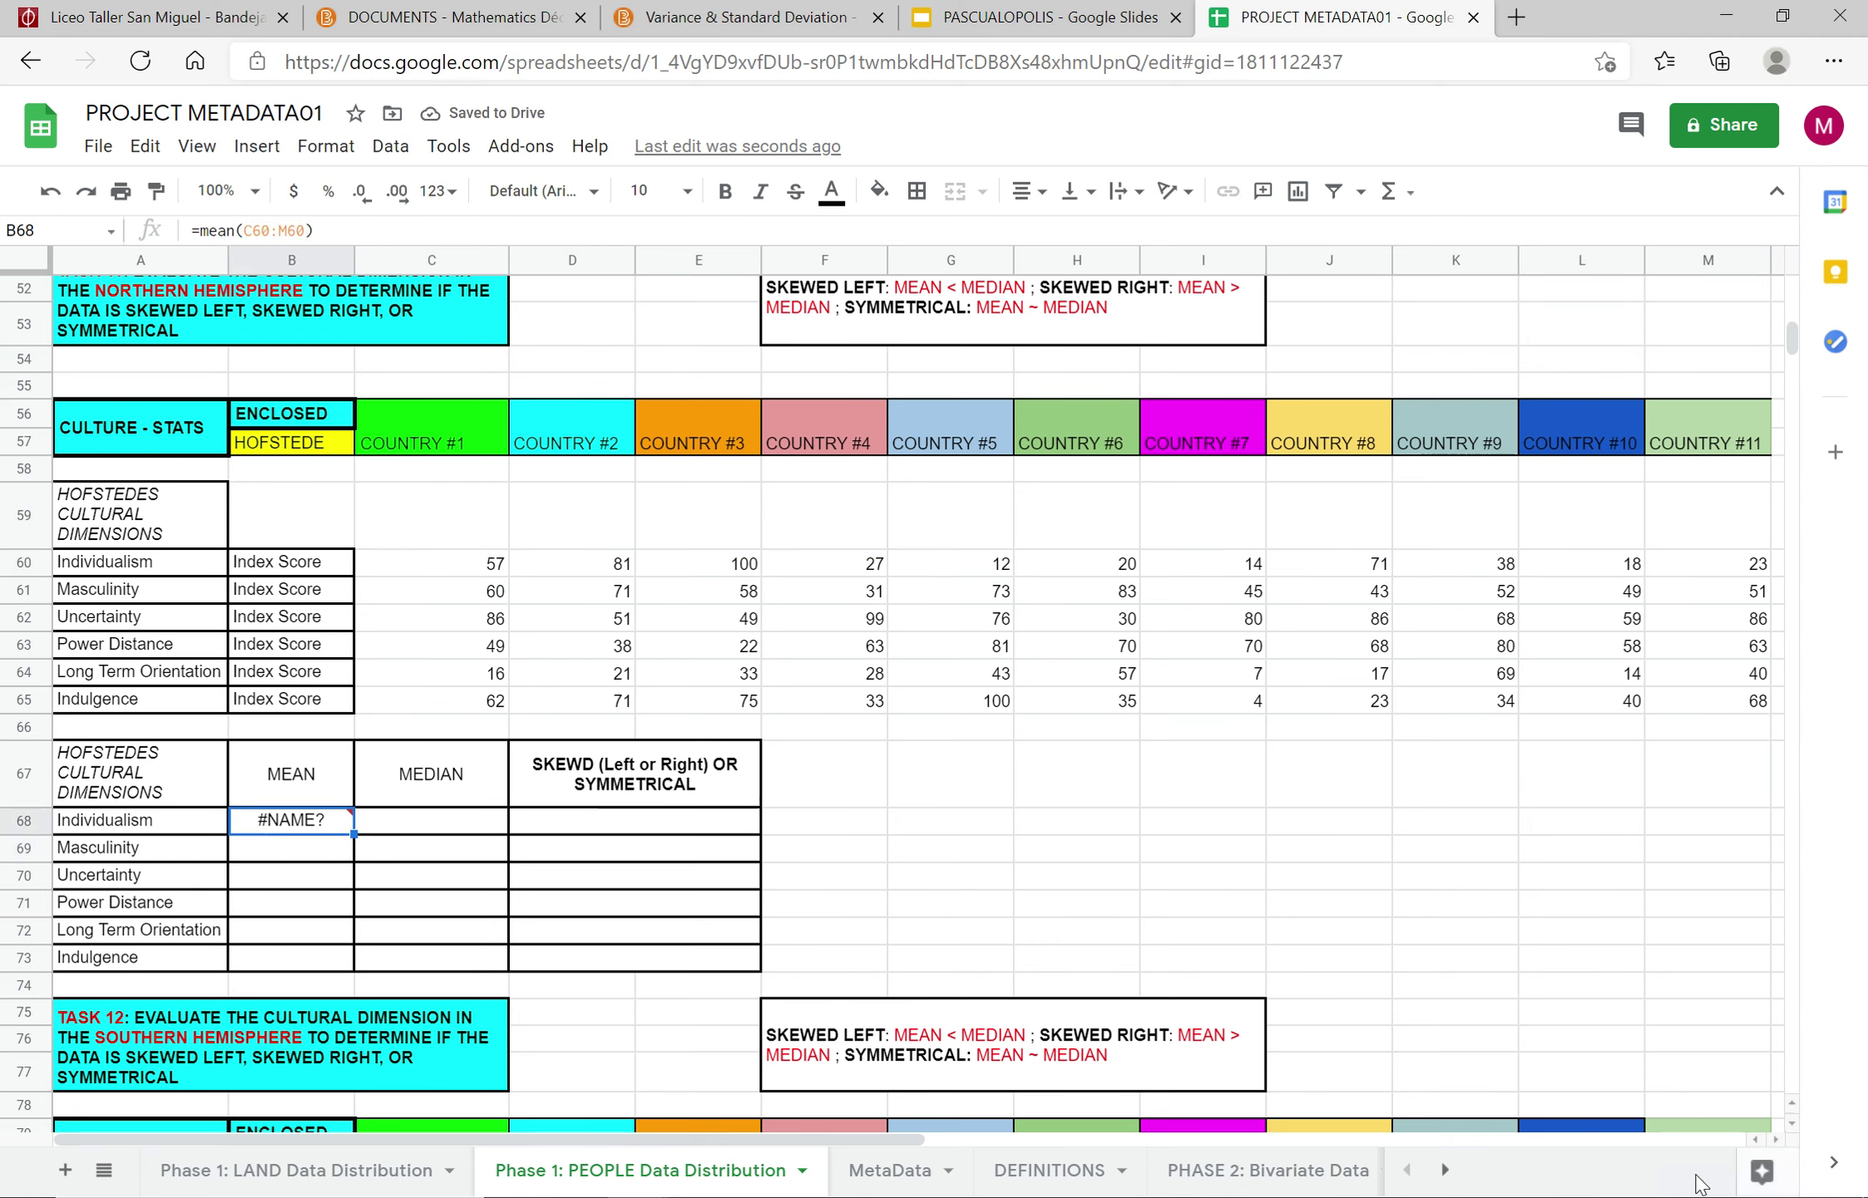
key("Return")
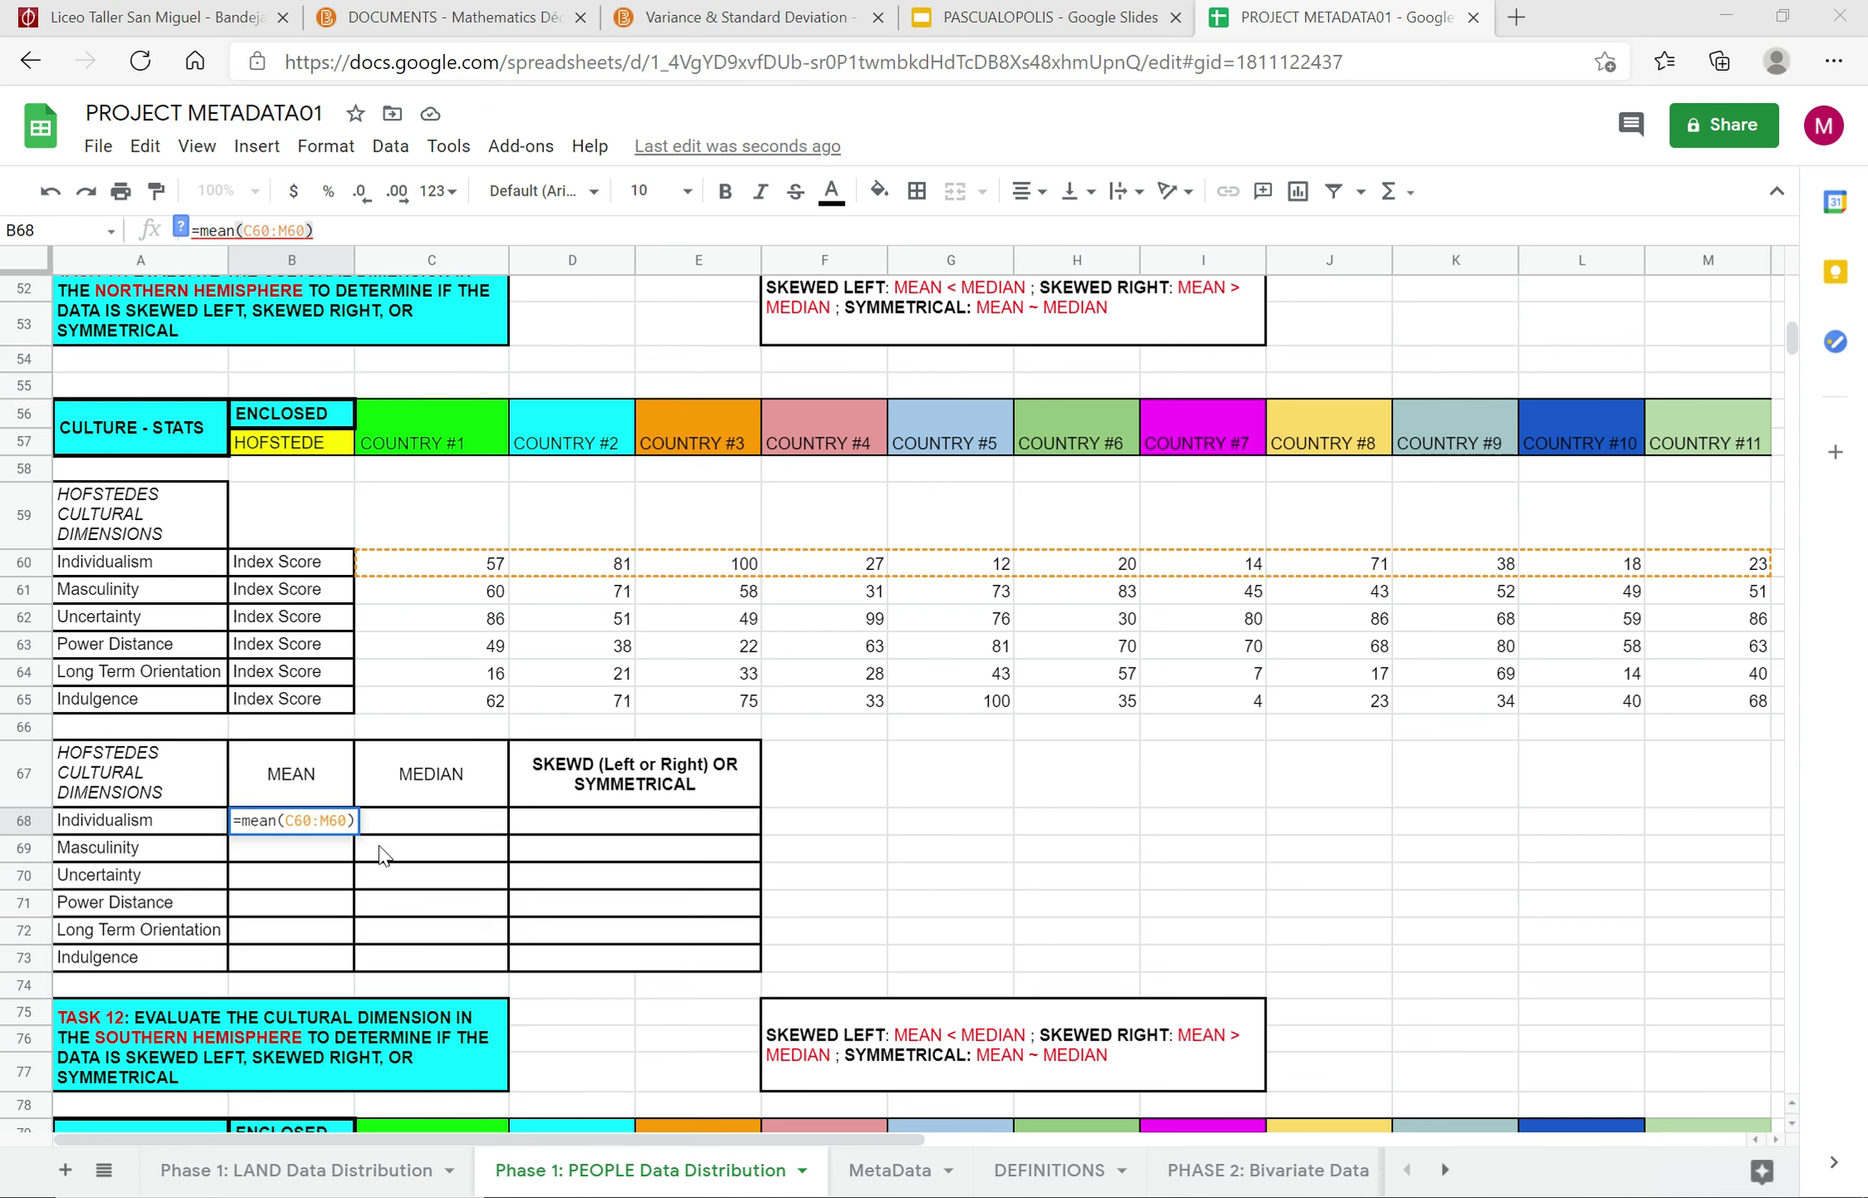
key("ctrl+a")
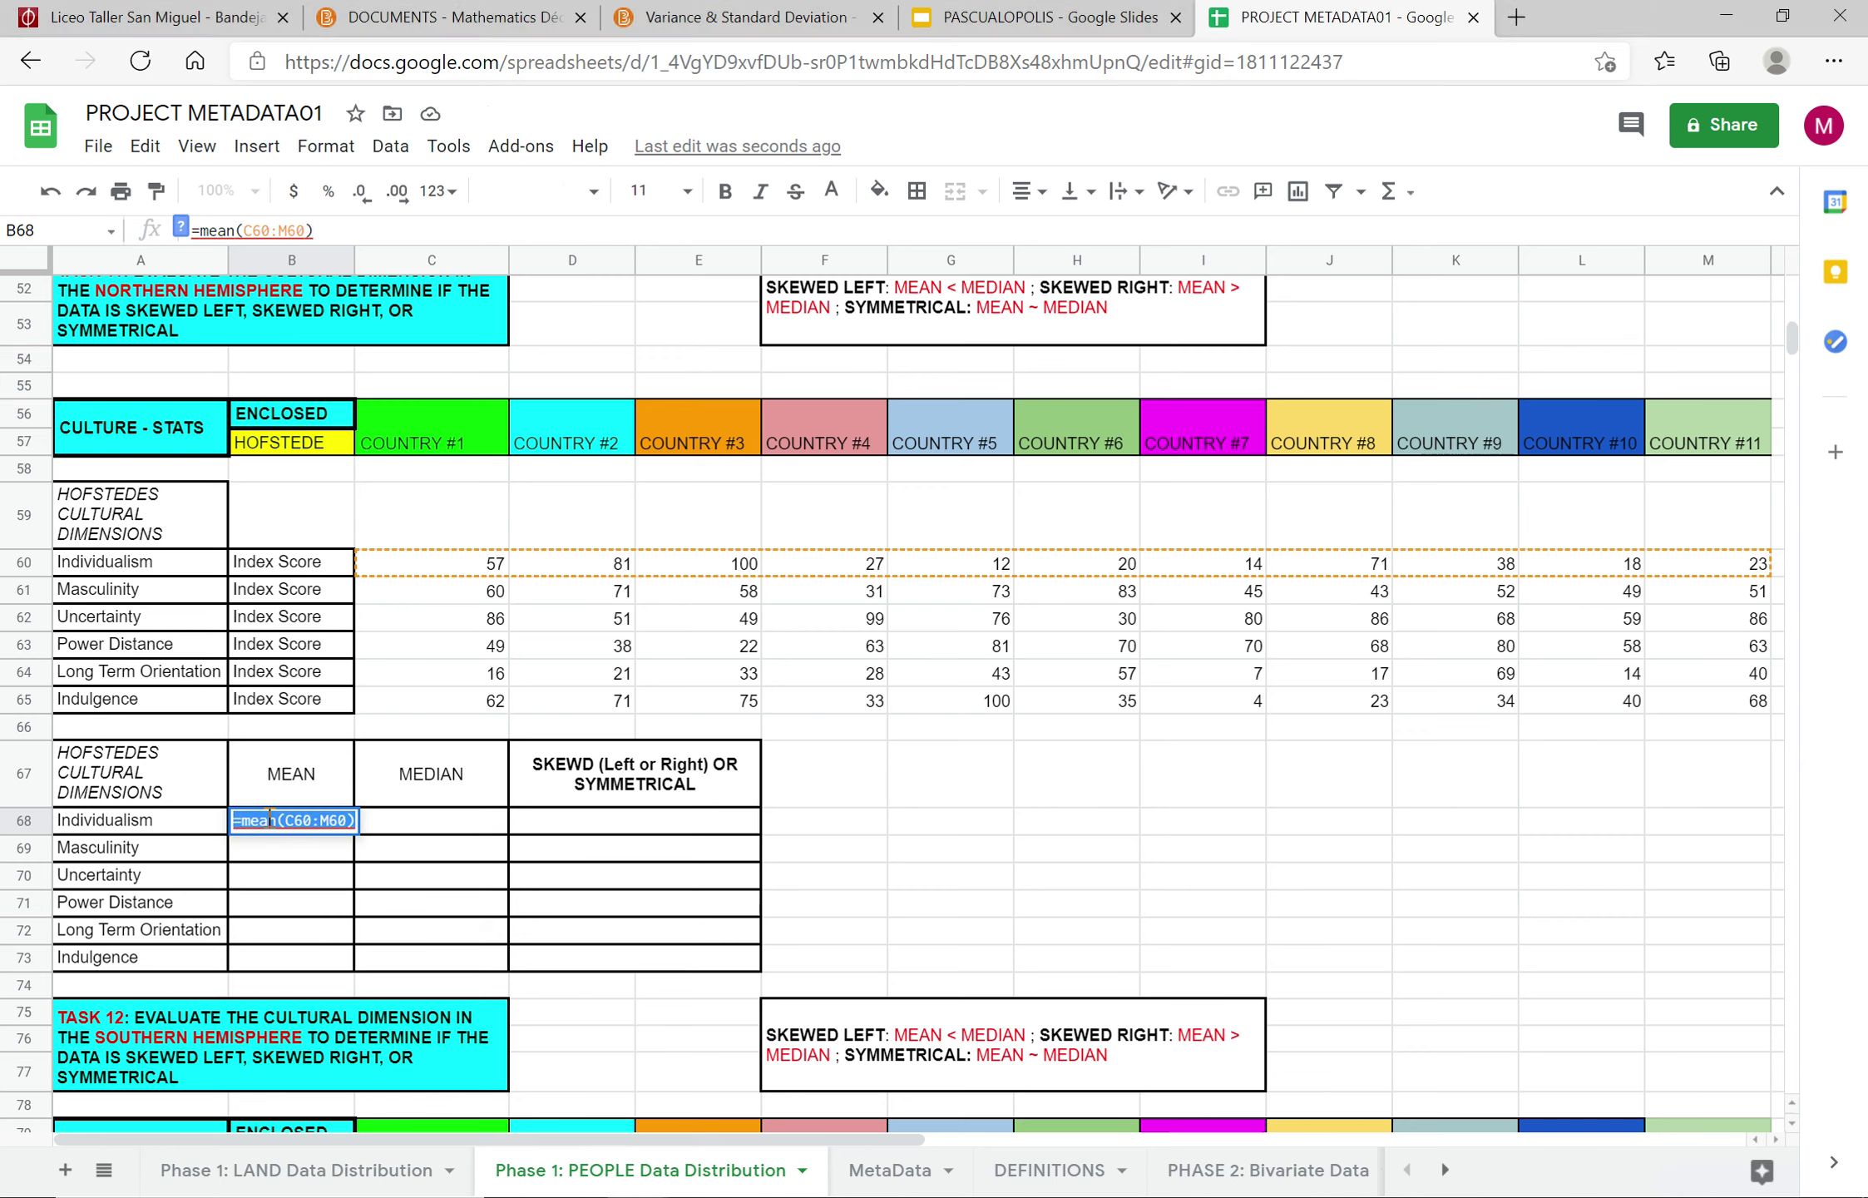
type("=average(")
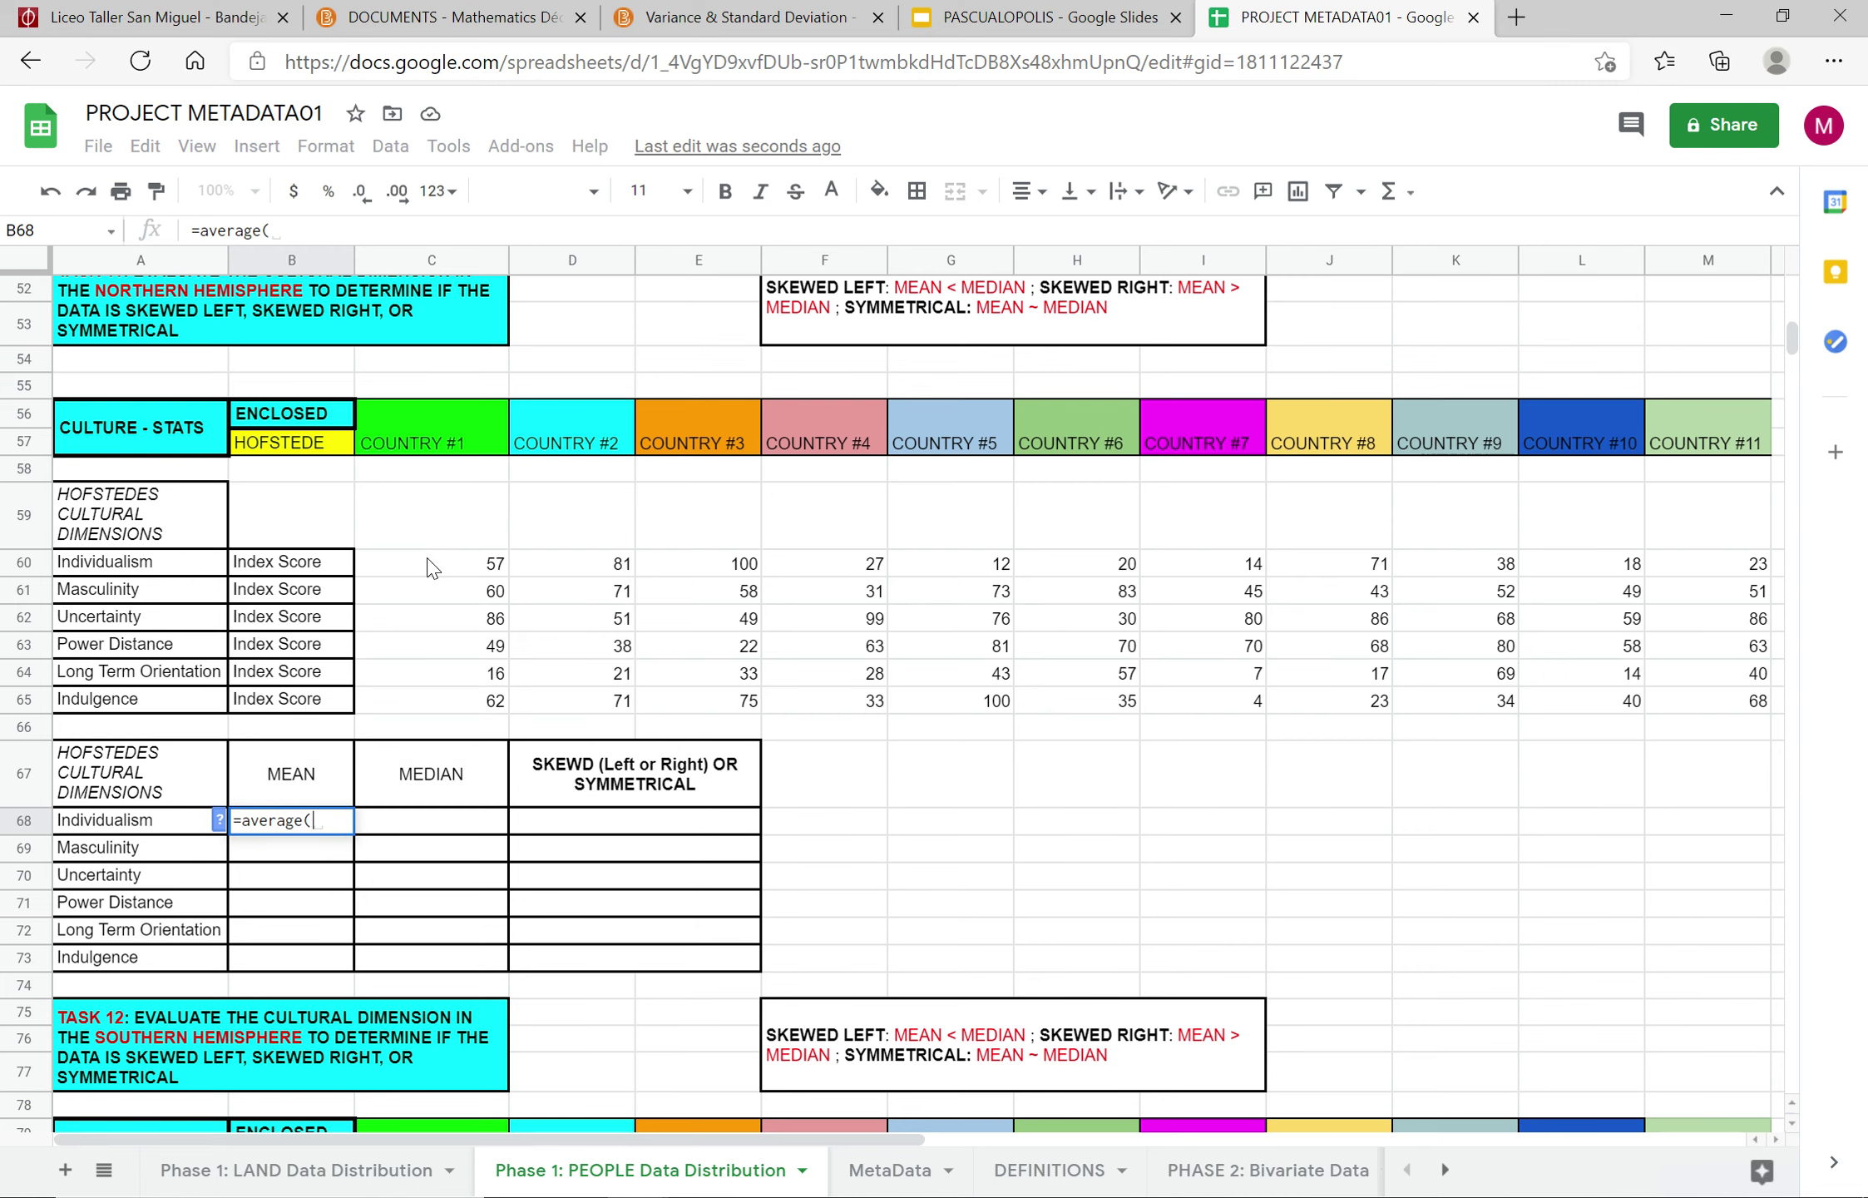
left_click_drag(429, 563, 1713, 574)
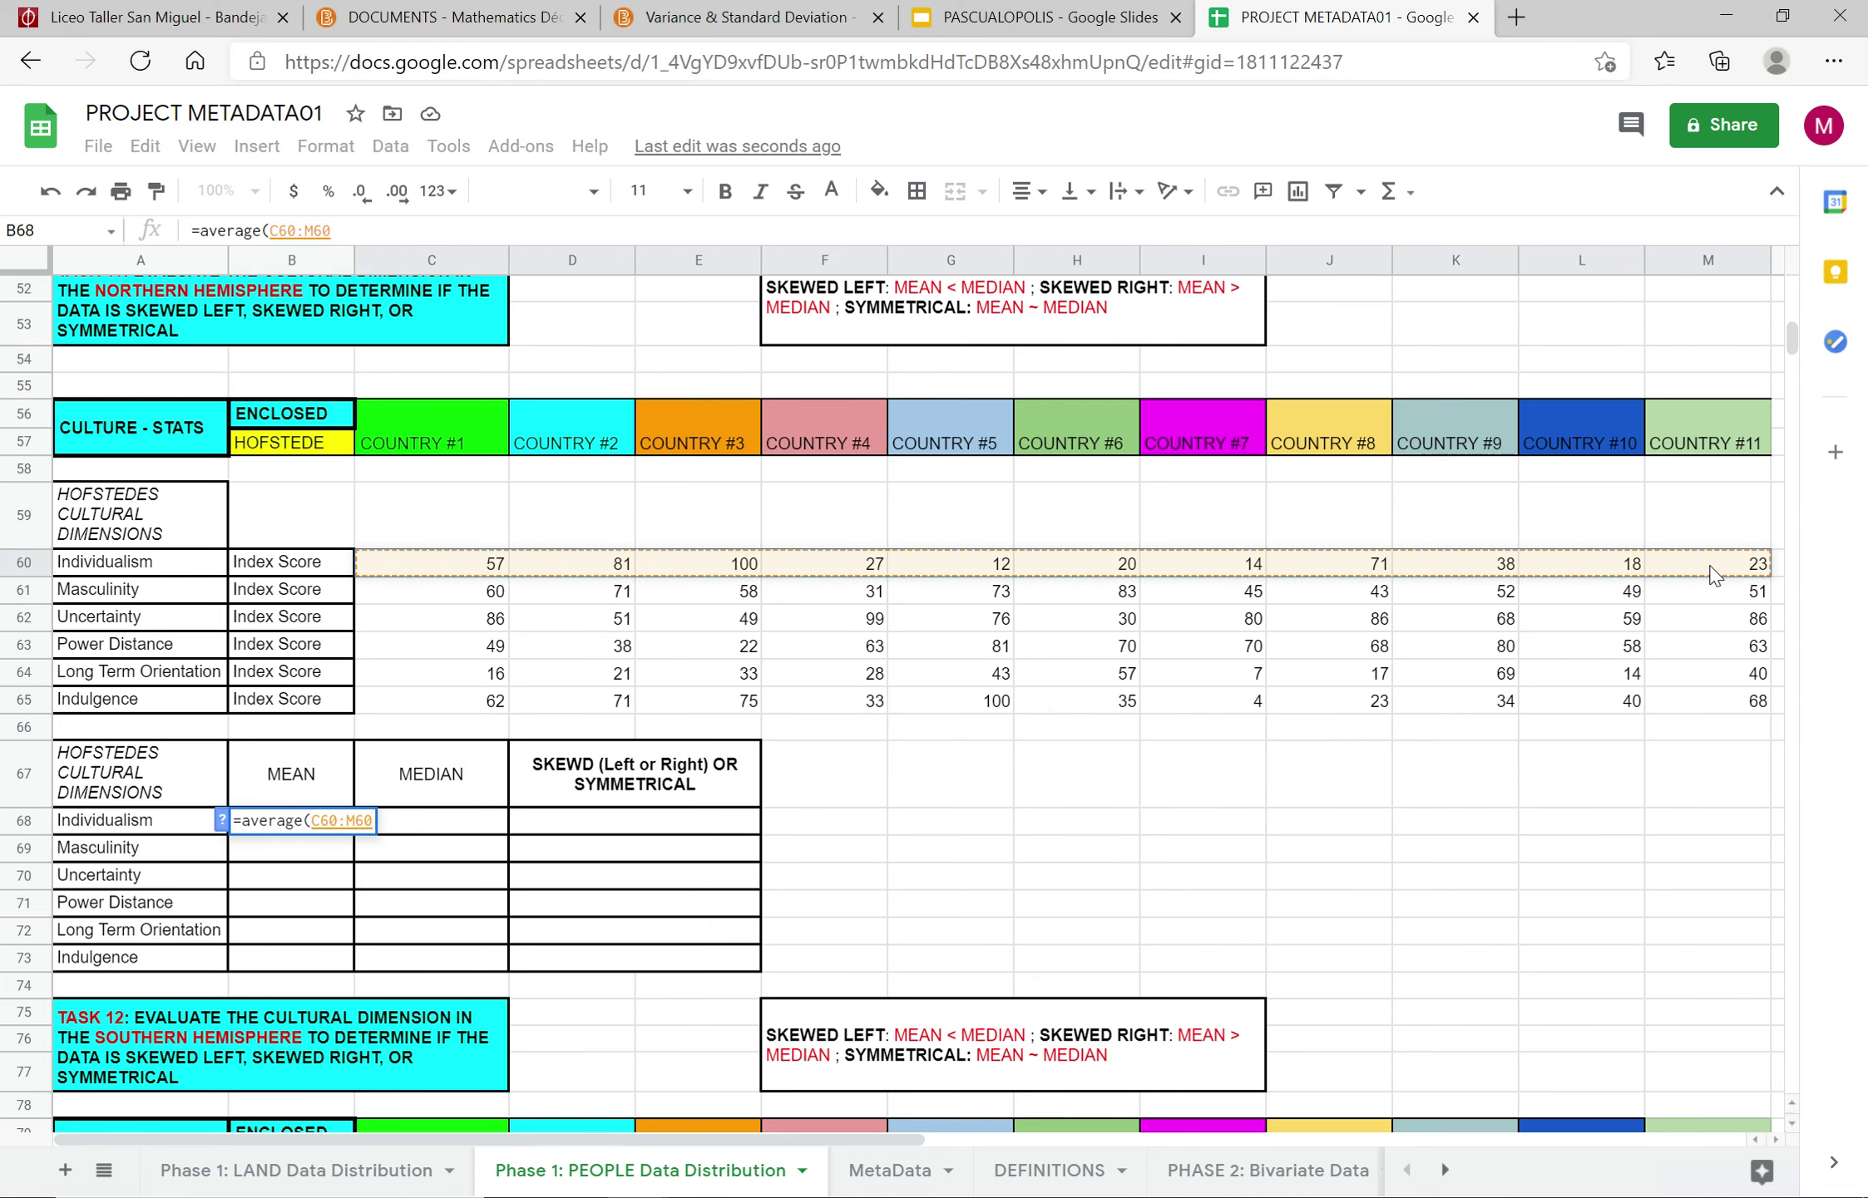
key("Return")
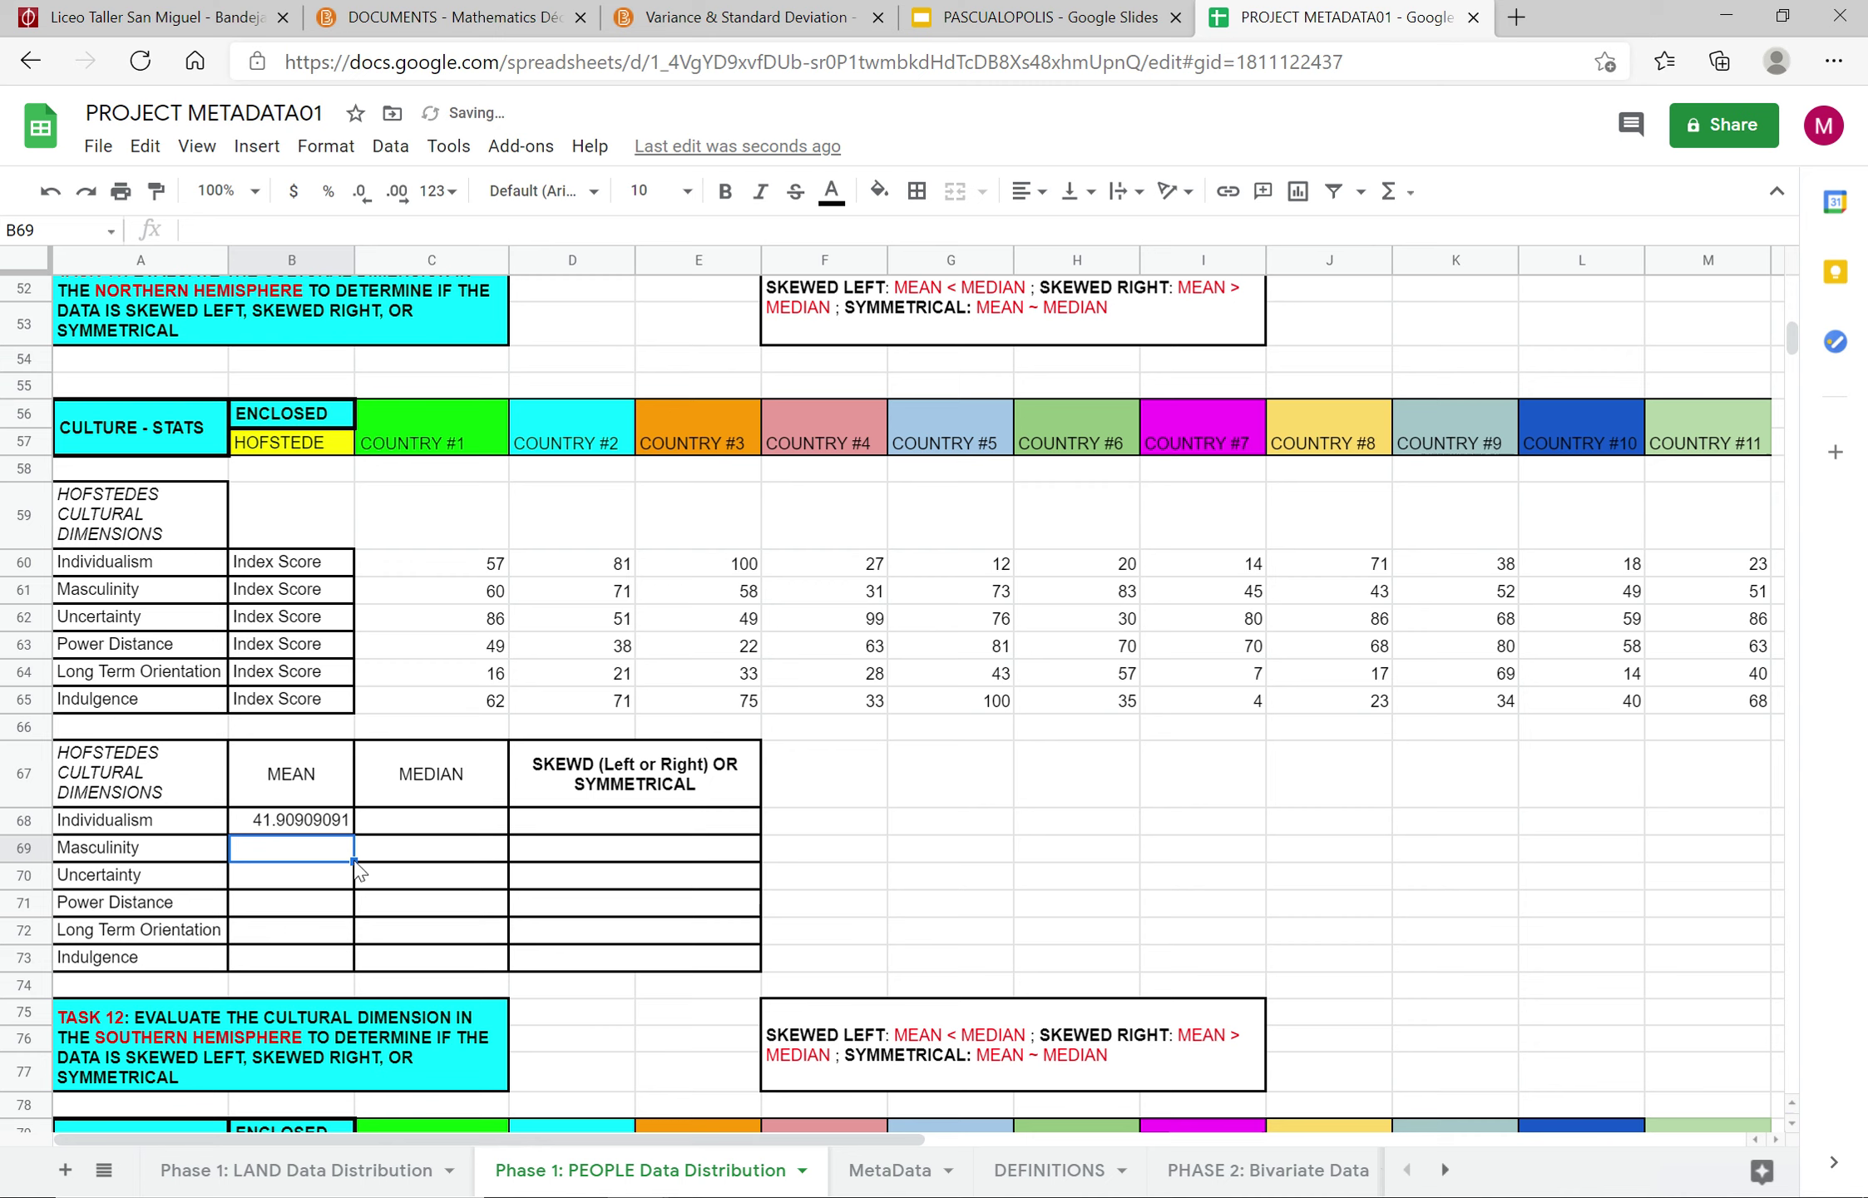
Step: Enter =MEDIAN(C60:M60) in C68, autofill the medians, and fill B68's average down to B73
left_click(416, 822)
type("=median(")
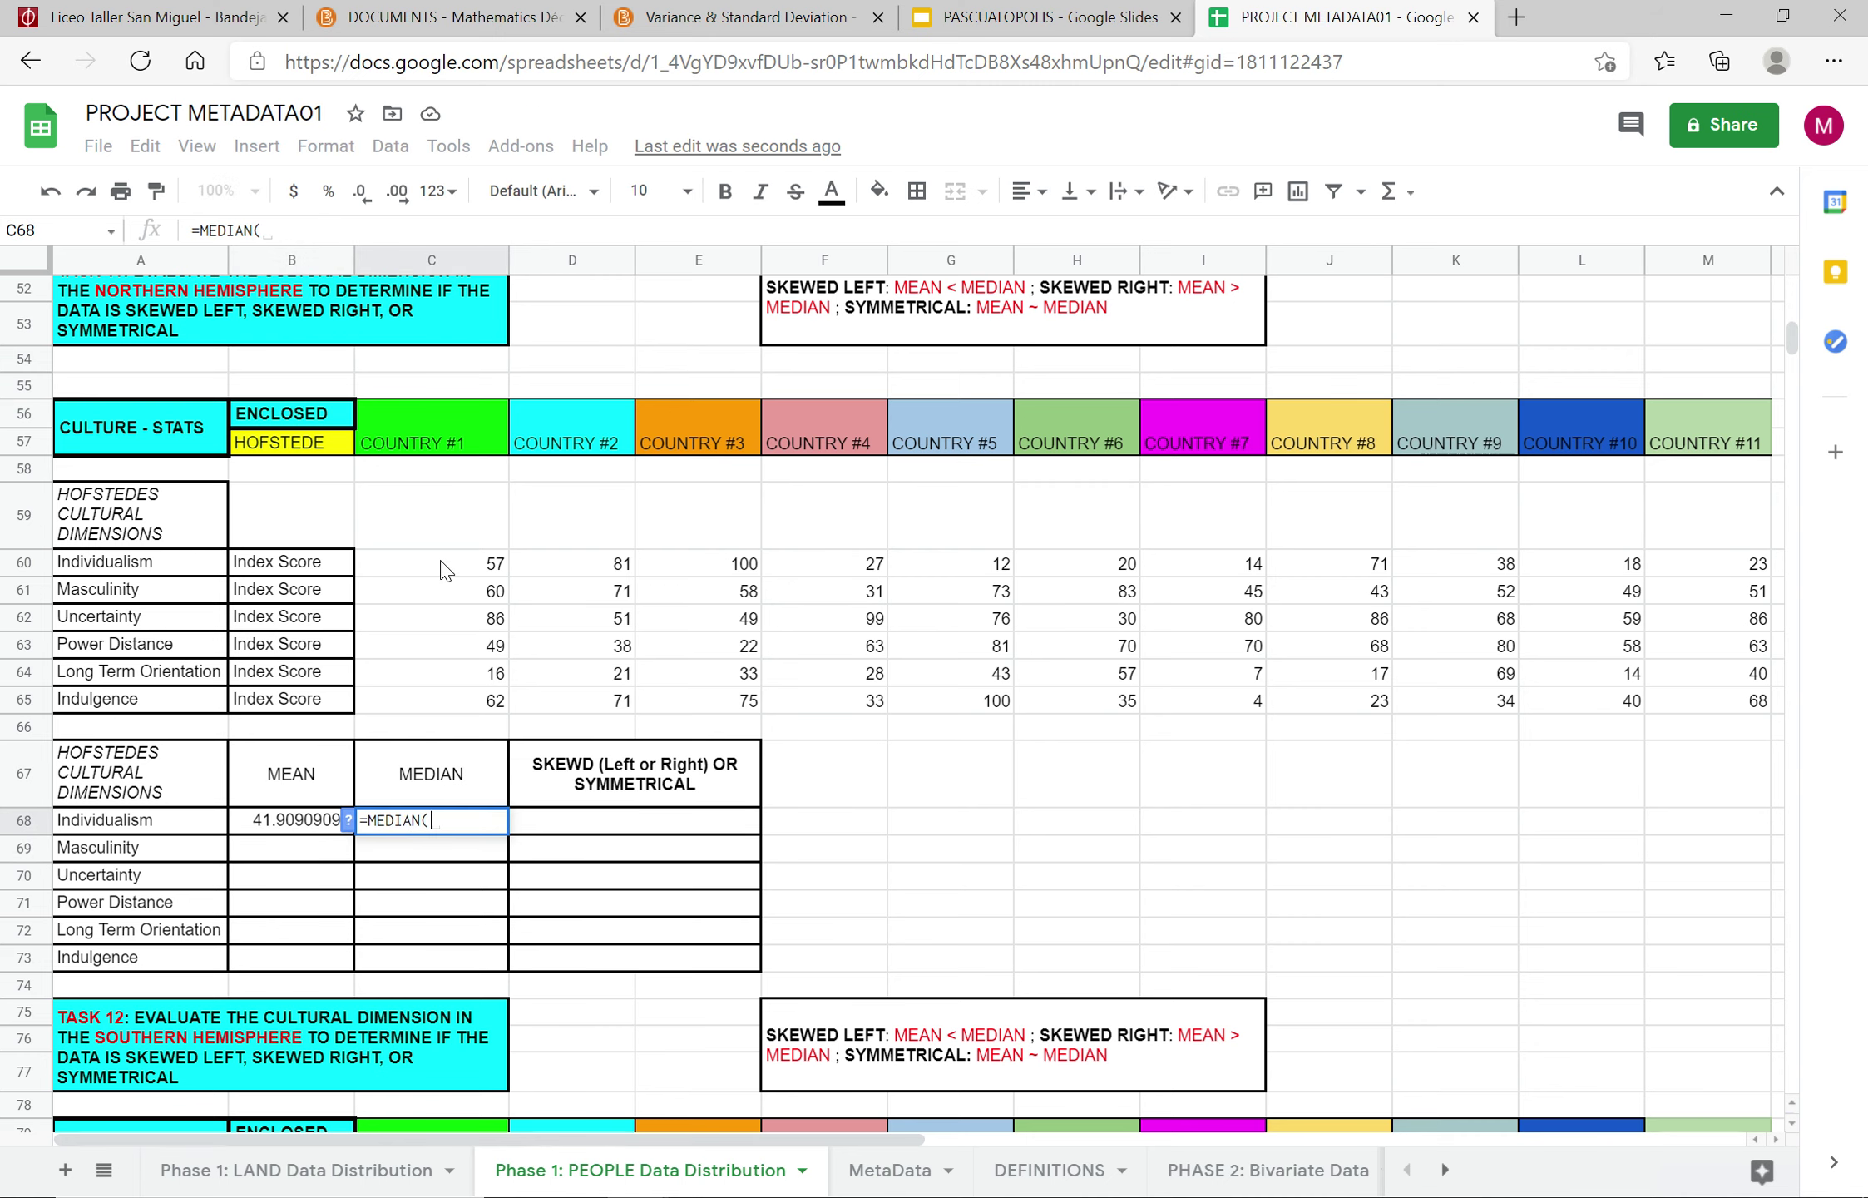
left_click_drag(441, 571, 1418, 572)
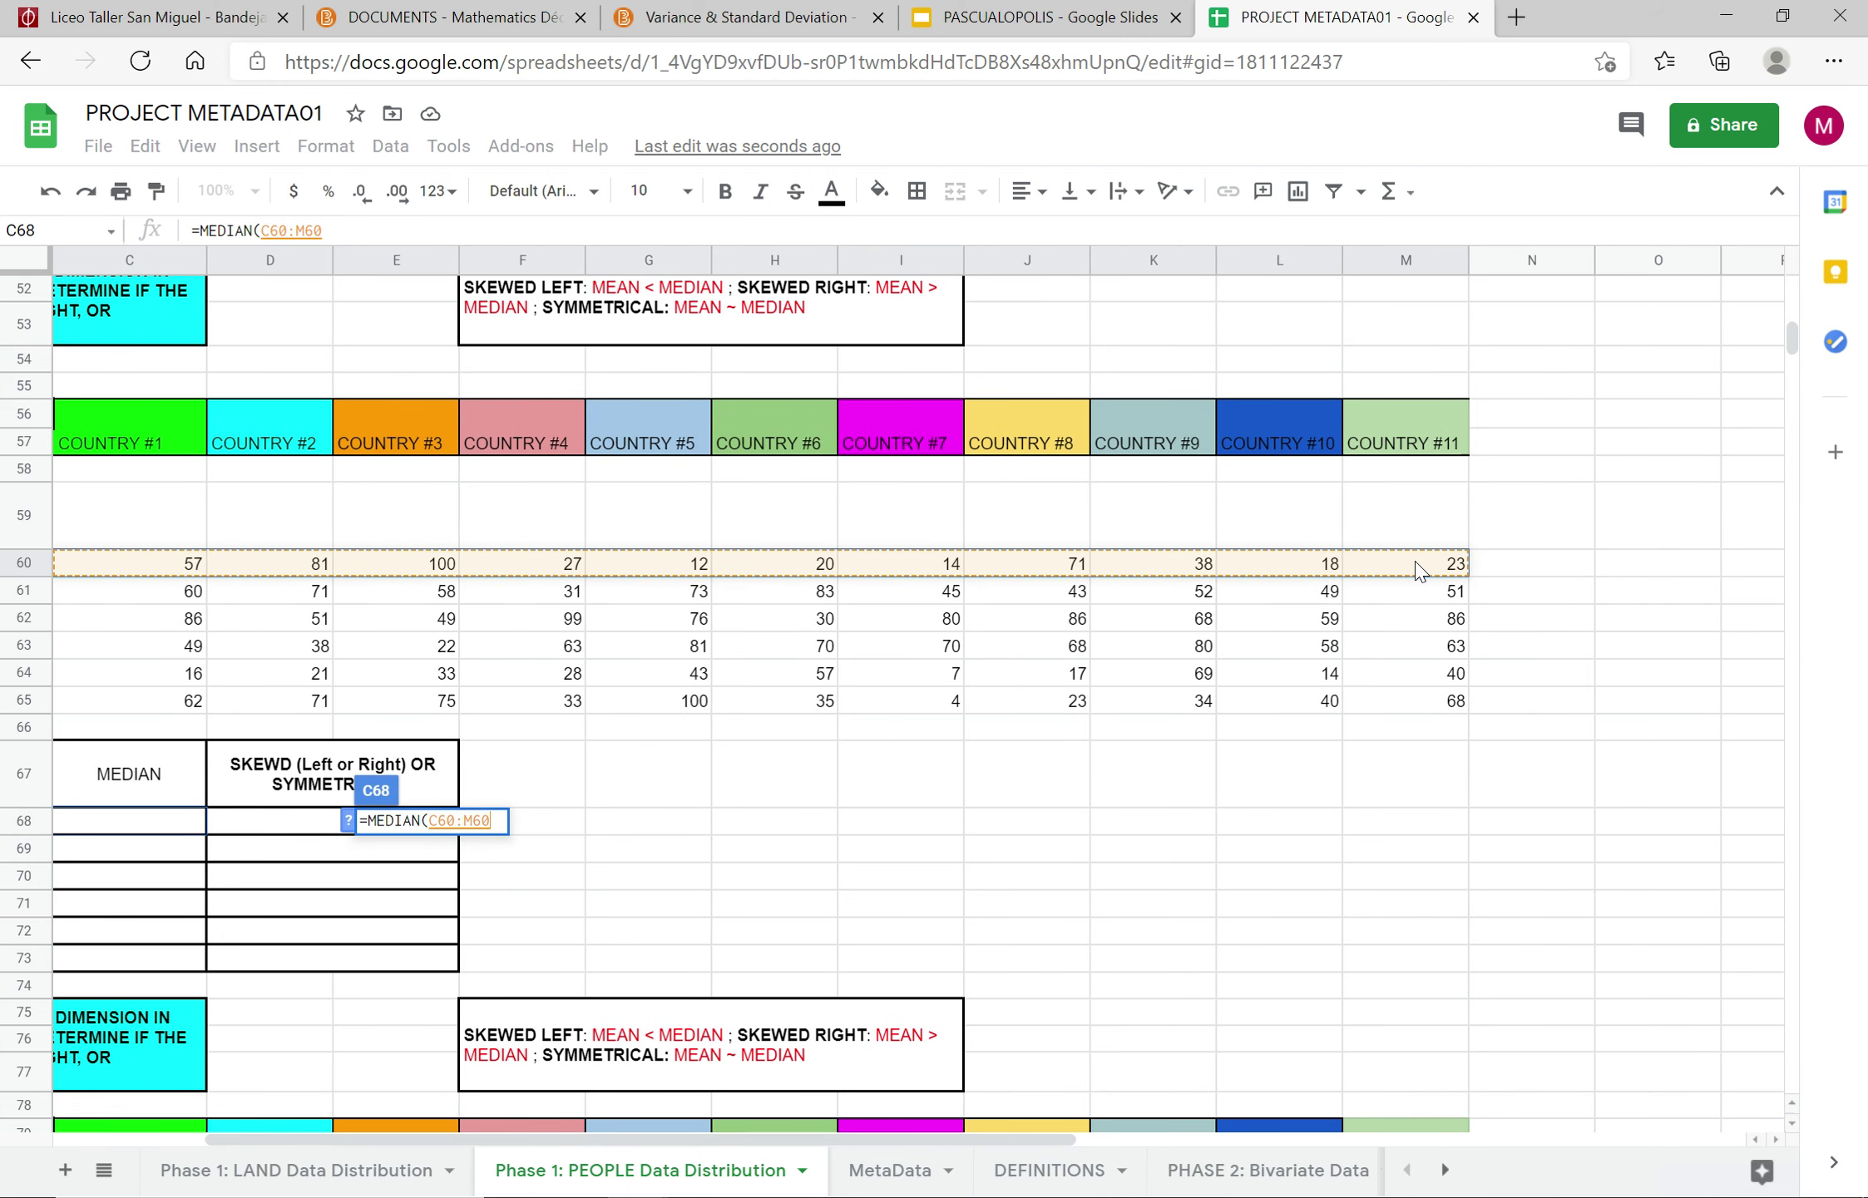
key("Return")
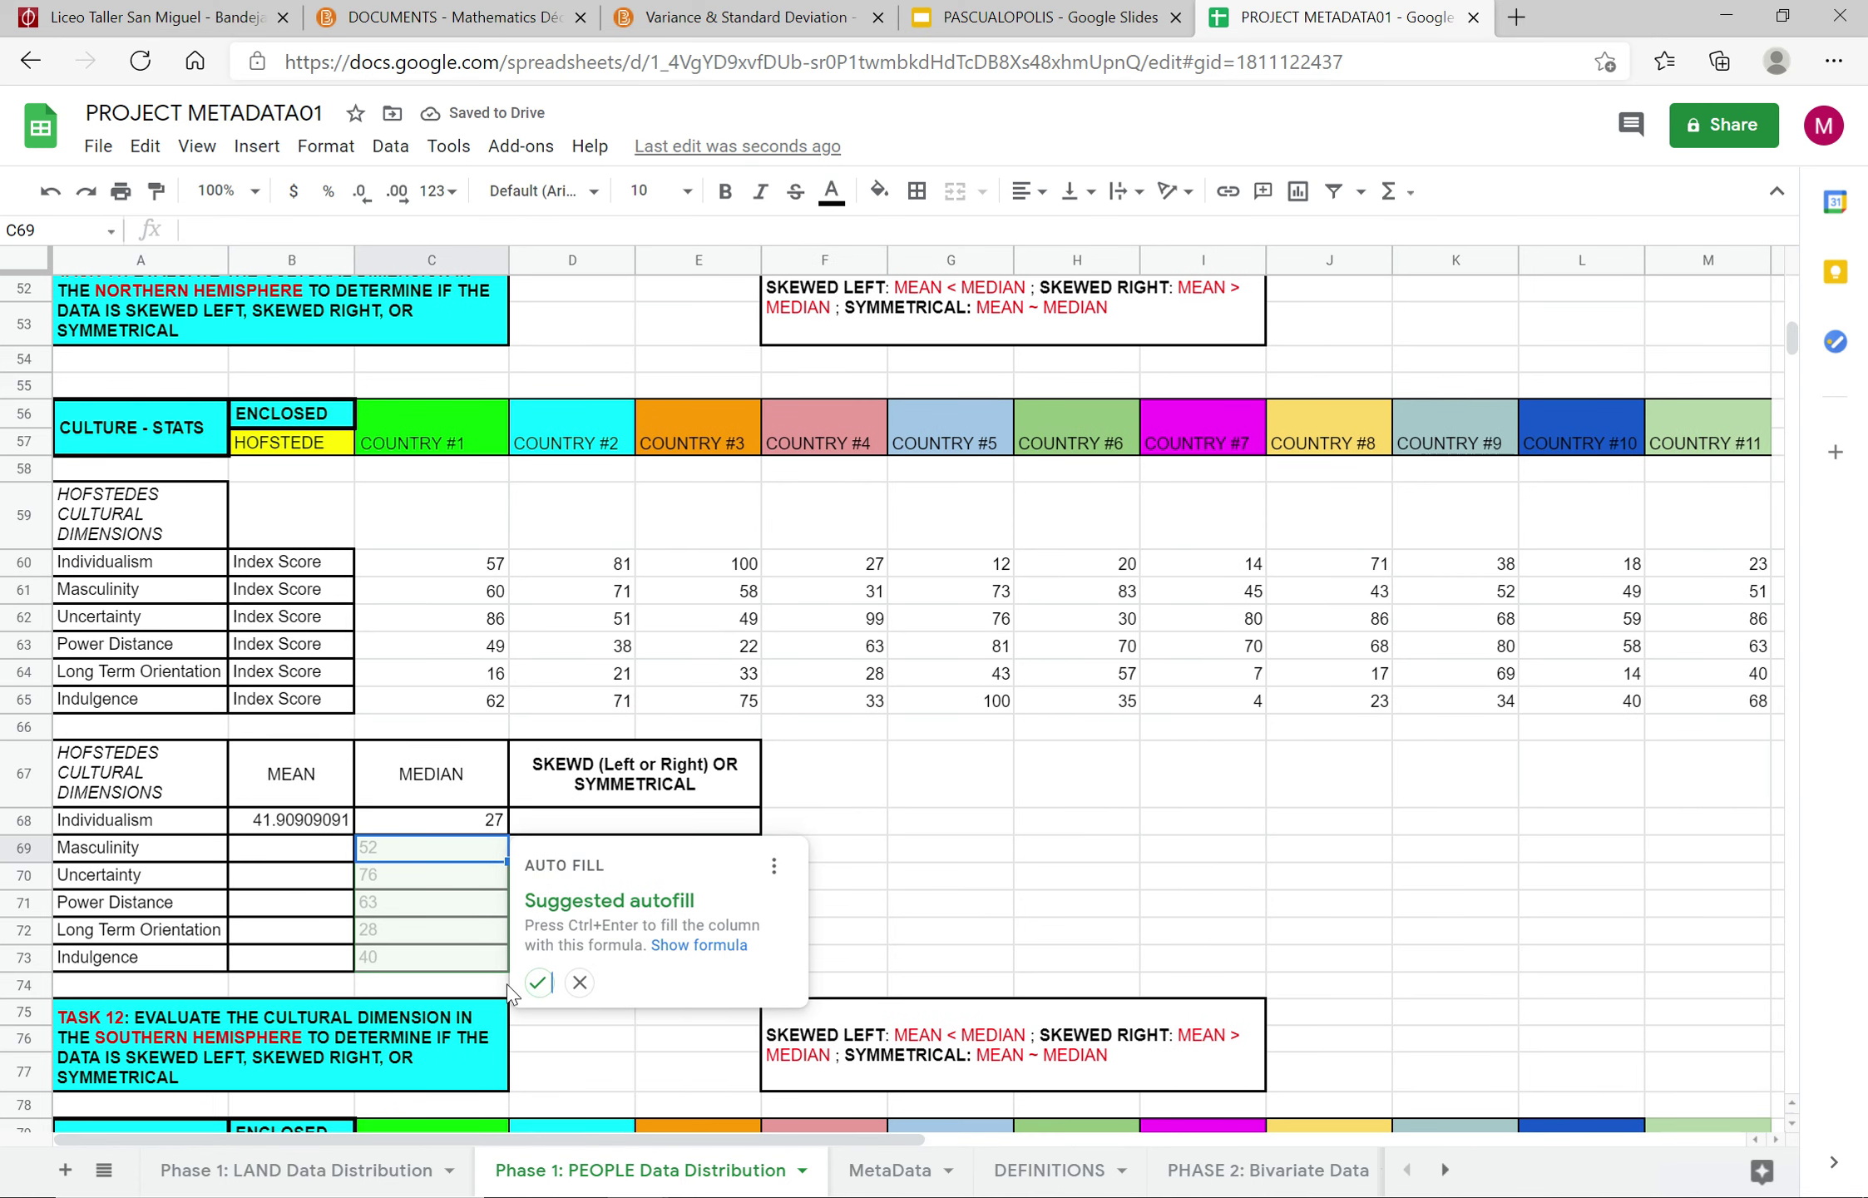
left_click(538, 982)
left_click(324, 828)
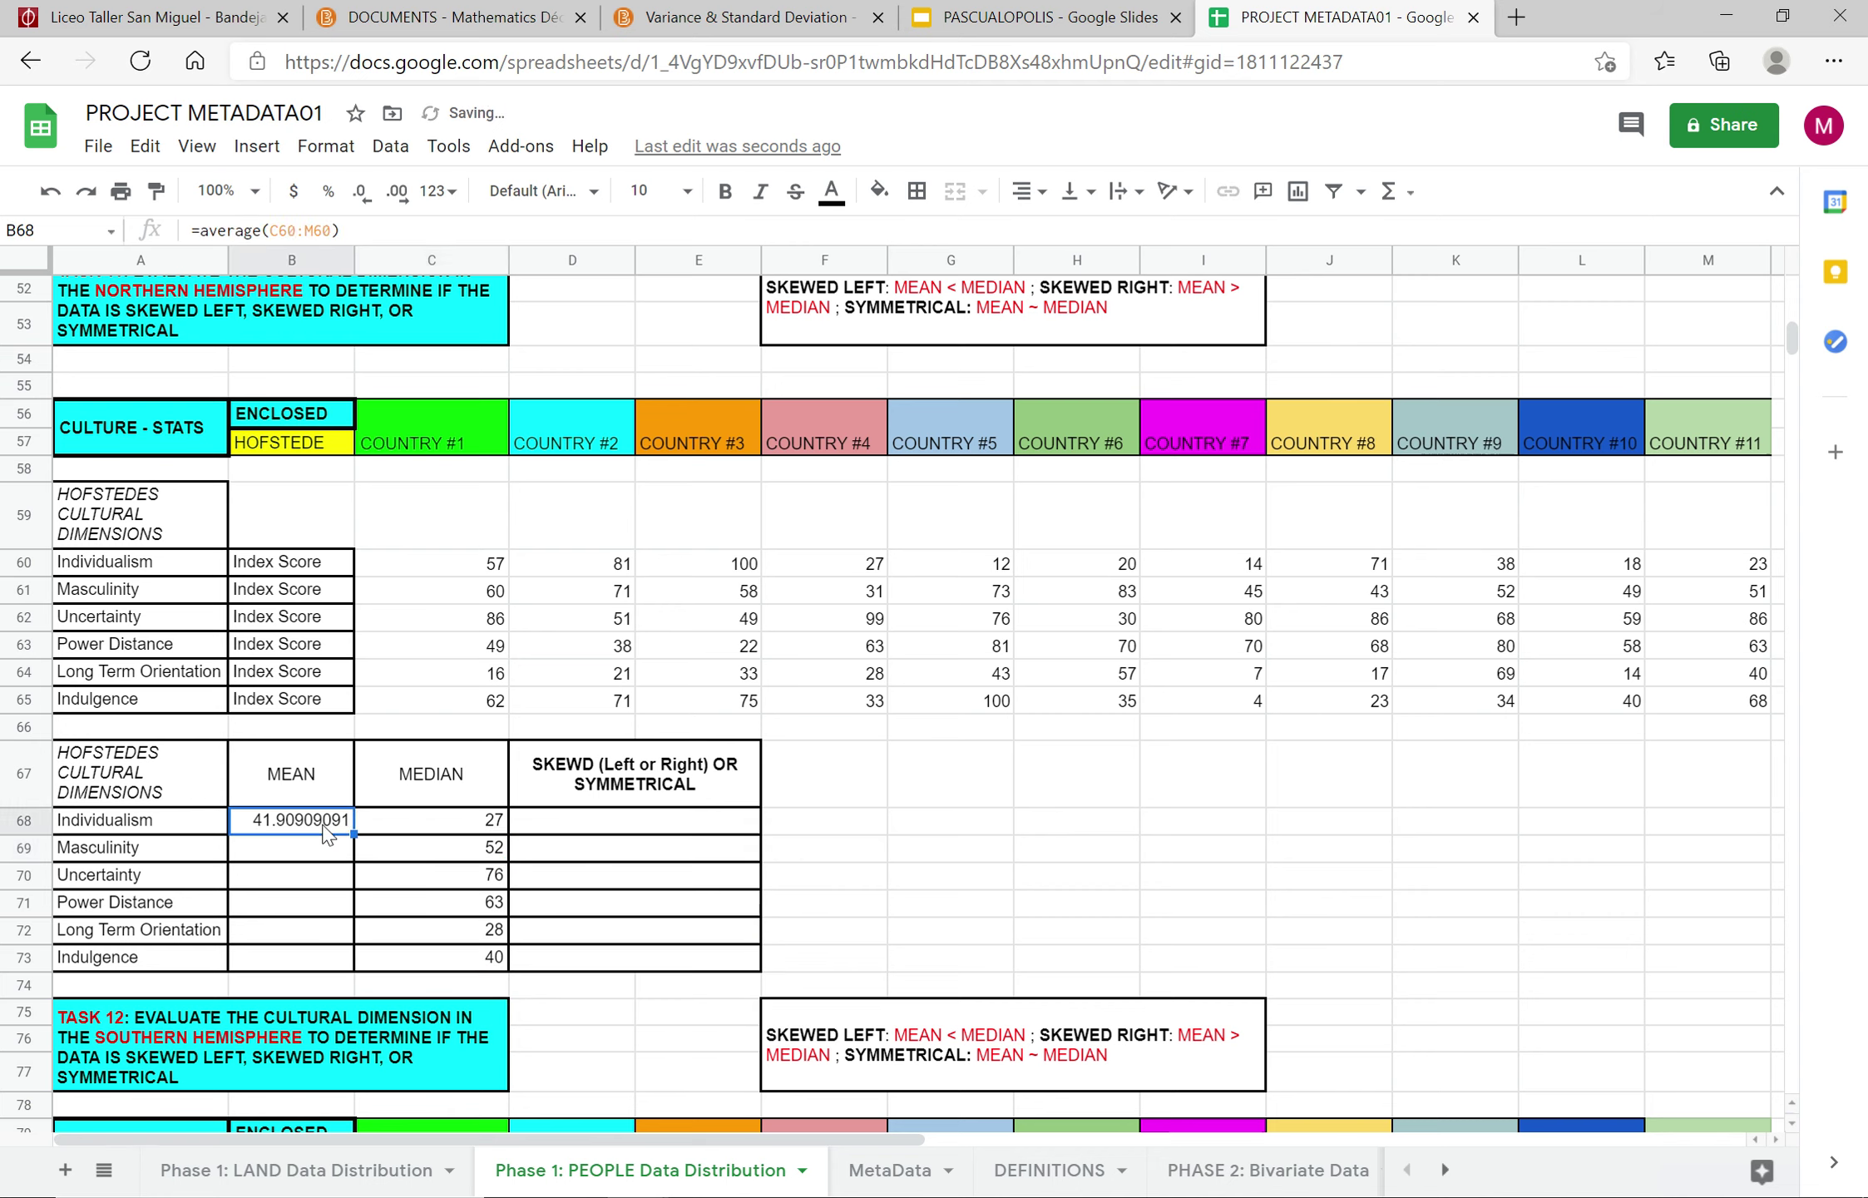
left_click_drag(357, 892, 350, 972)
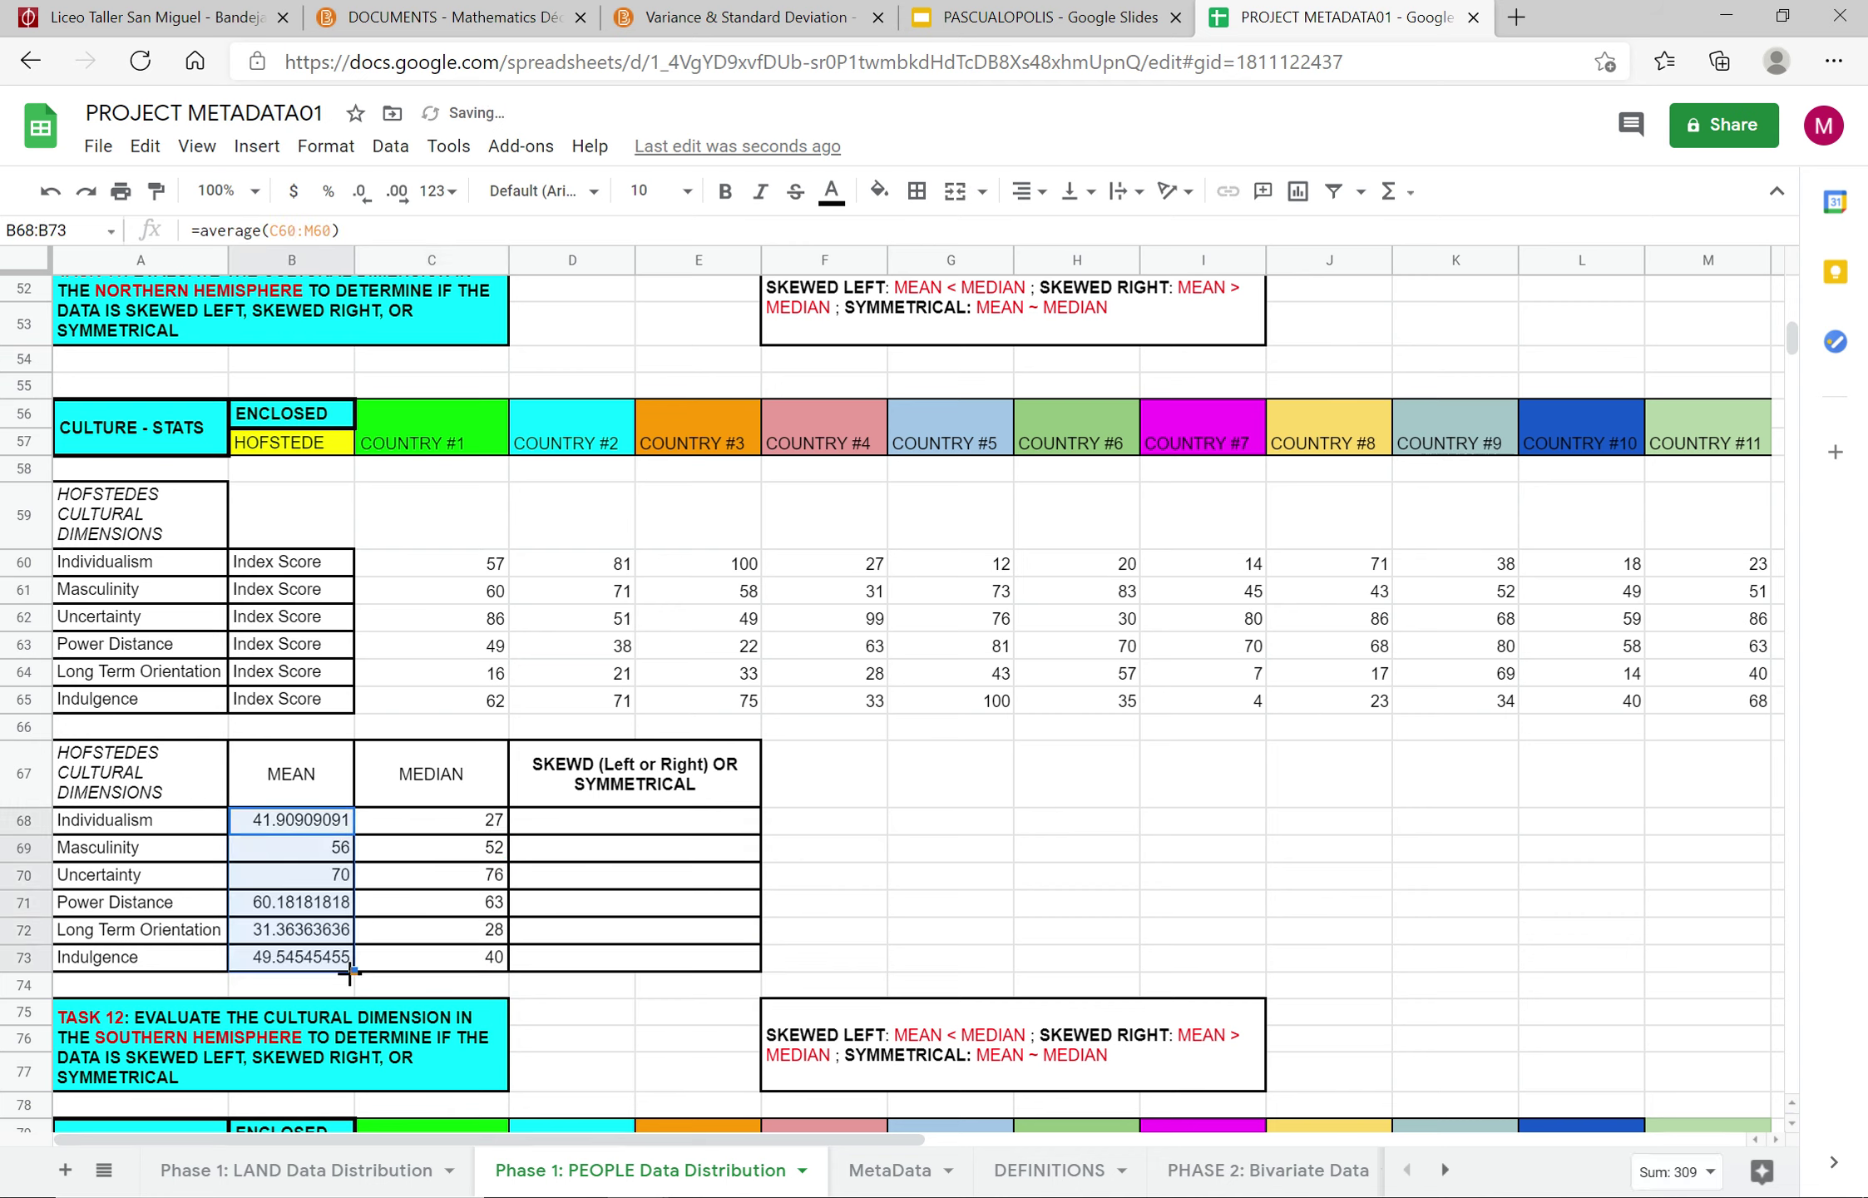
Step: Enter the placeholder 'RIGHT OR LEFT' in the Individualism skew cell D68
left_click(652, 847)
left_click(628, 821)
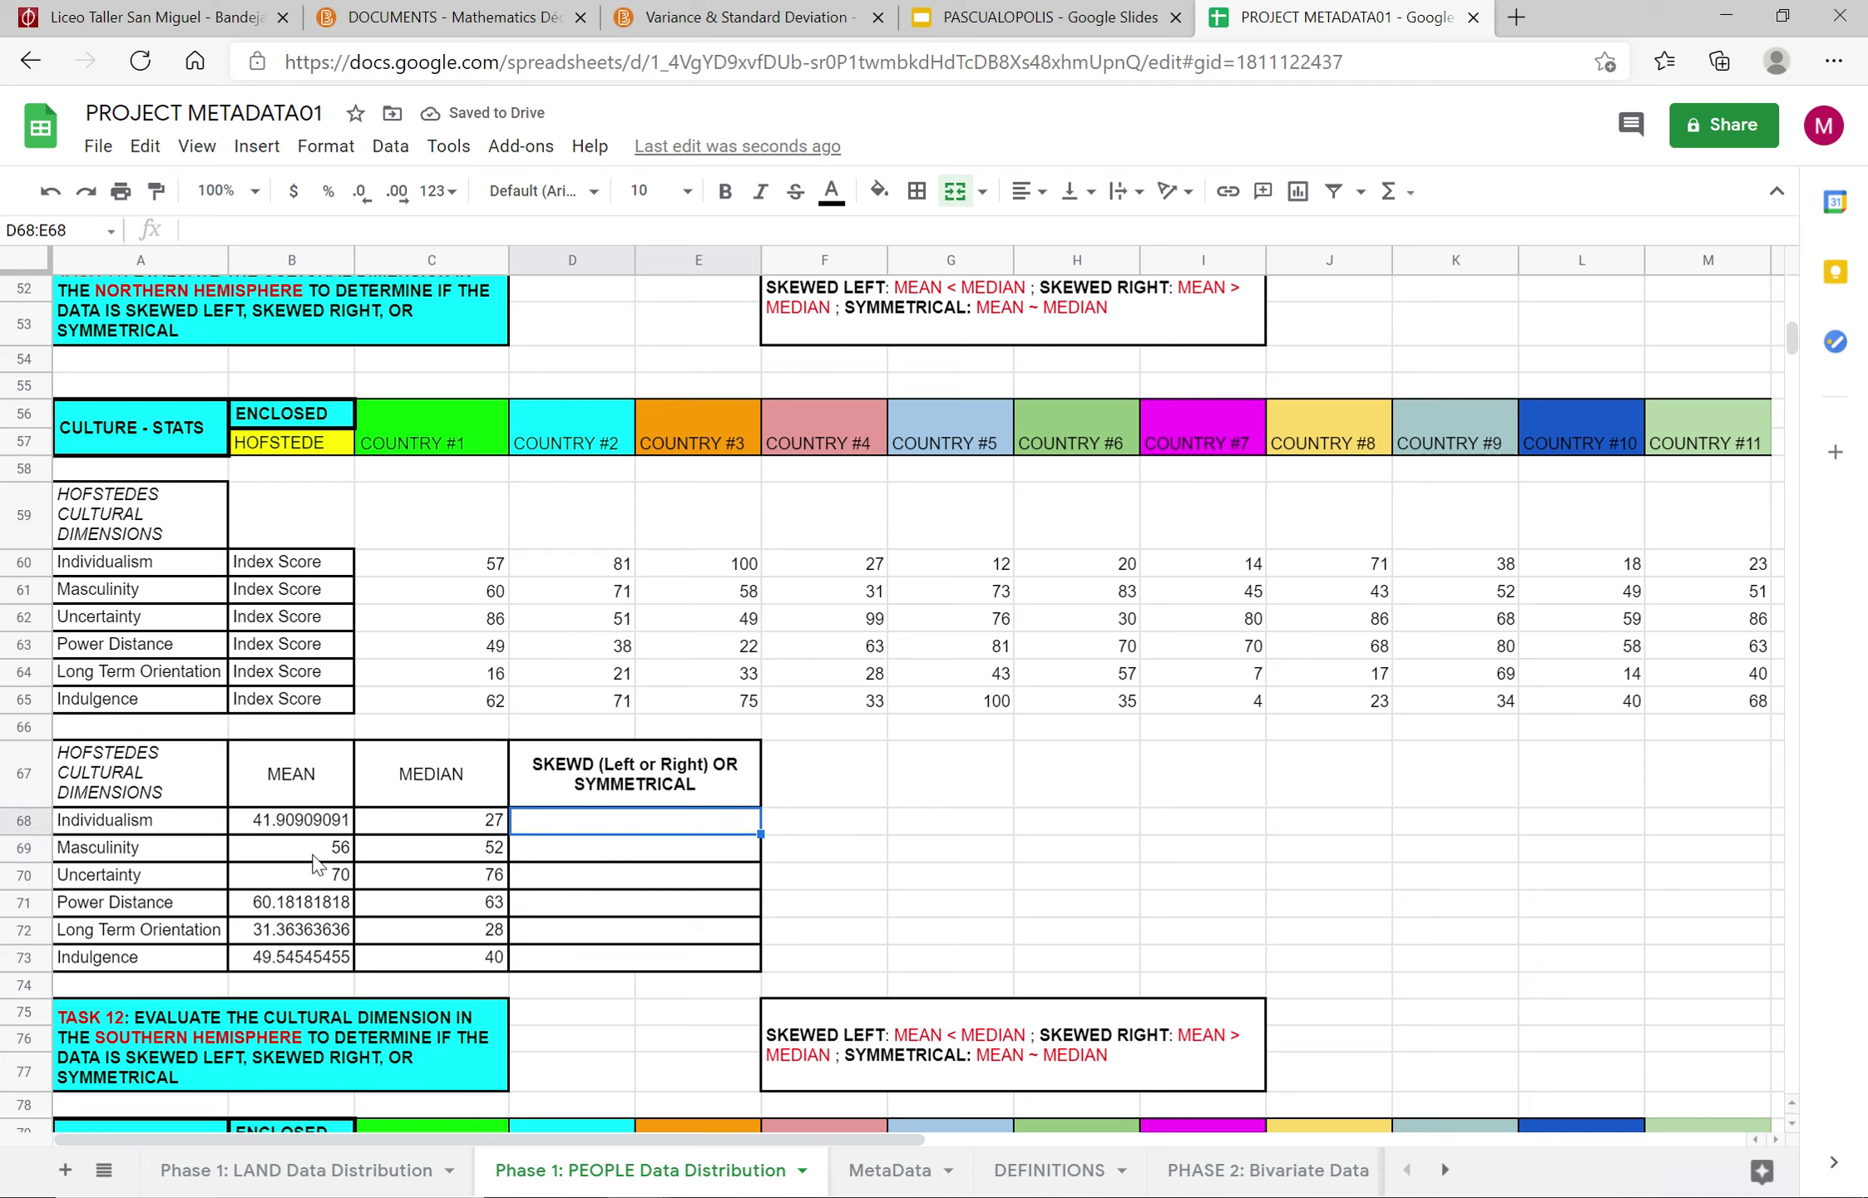
left_click(693, 751)
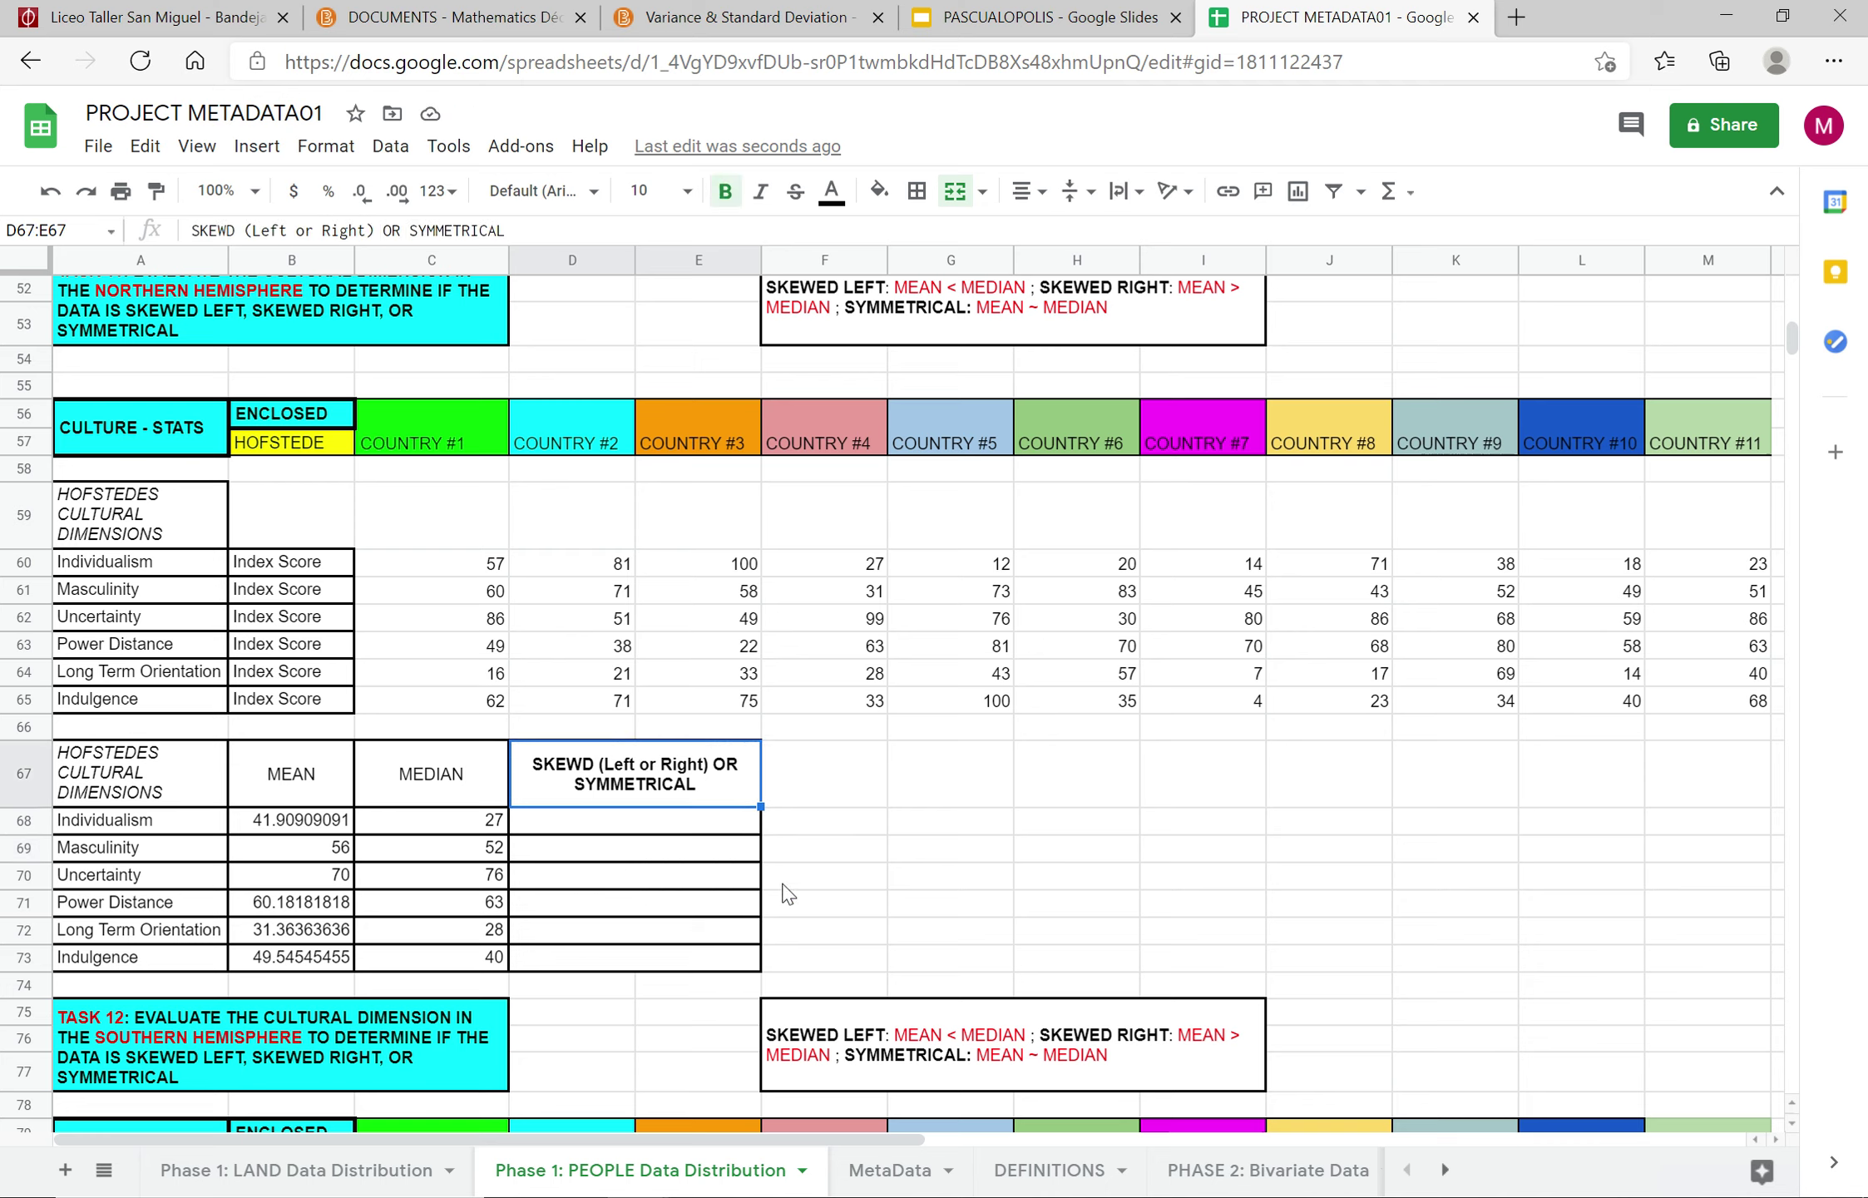
left_click(323, 777)
left_click(428, 777)
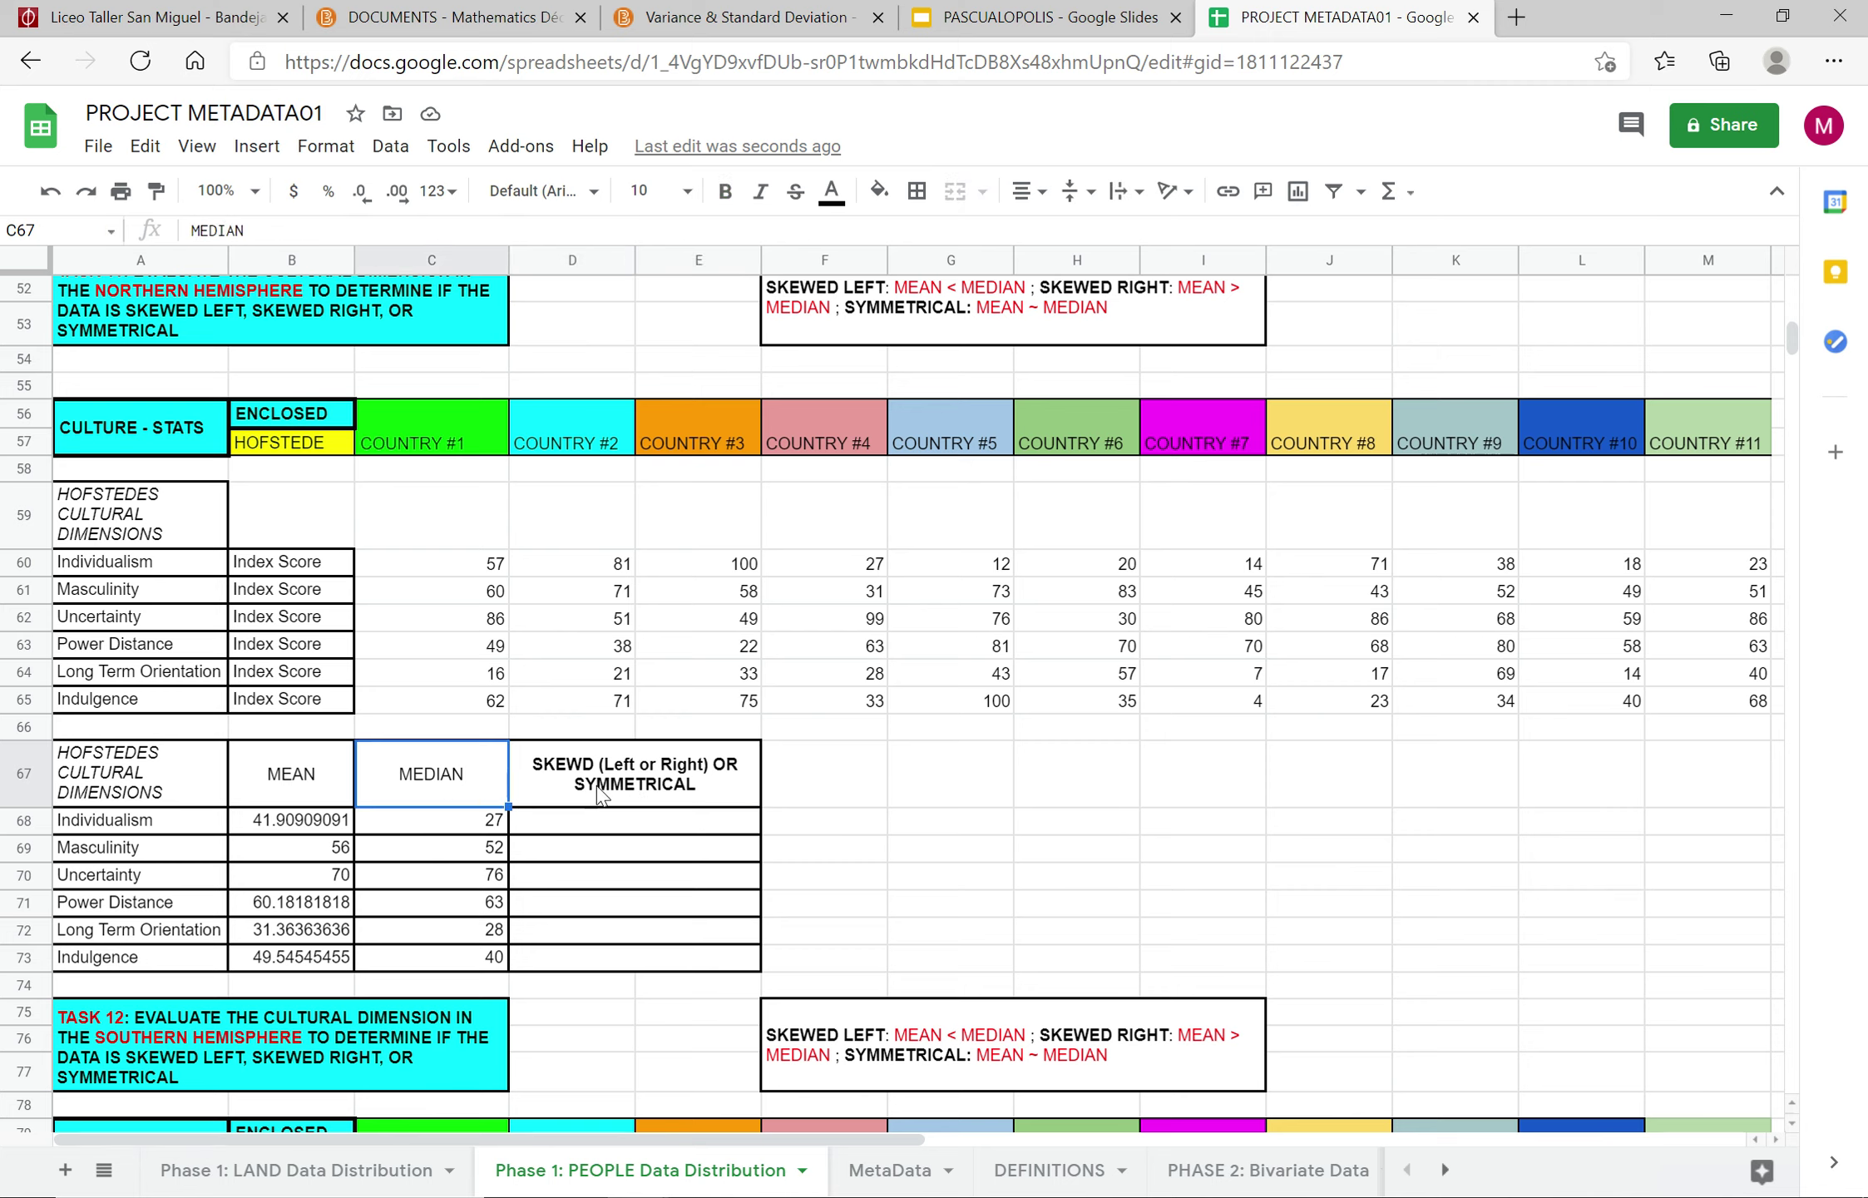
left_click(597, 831)
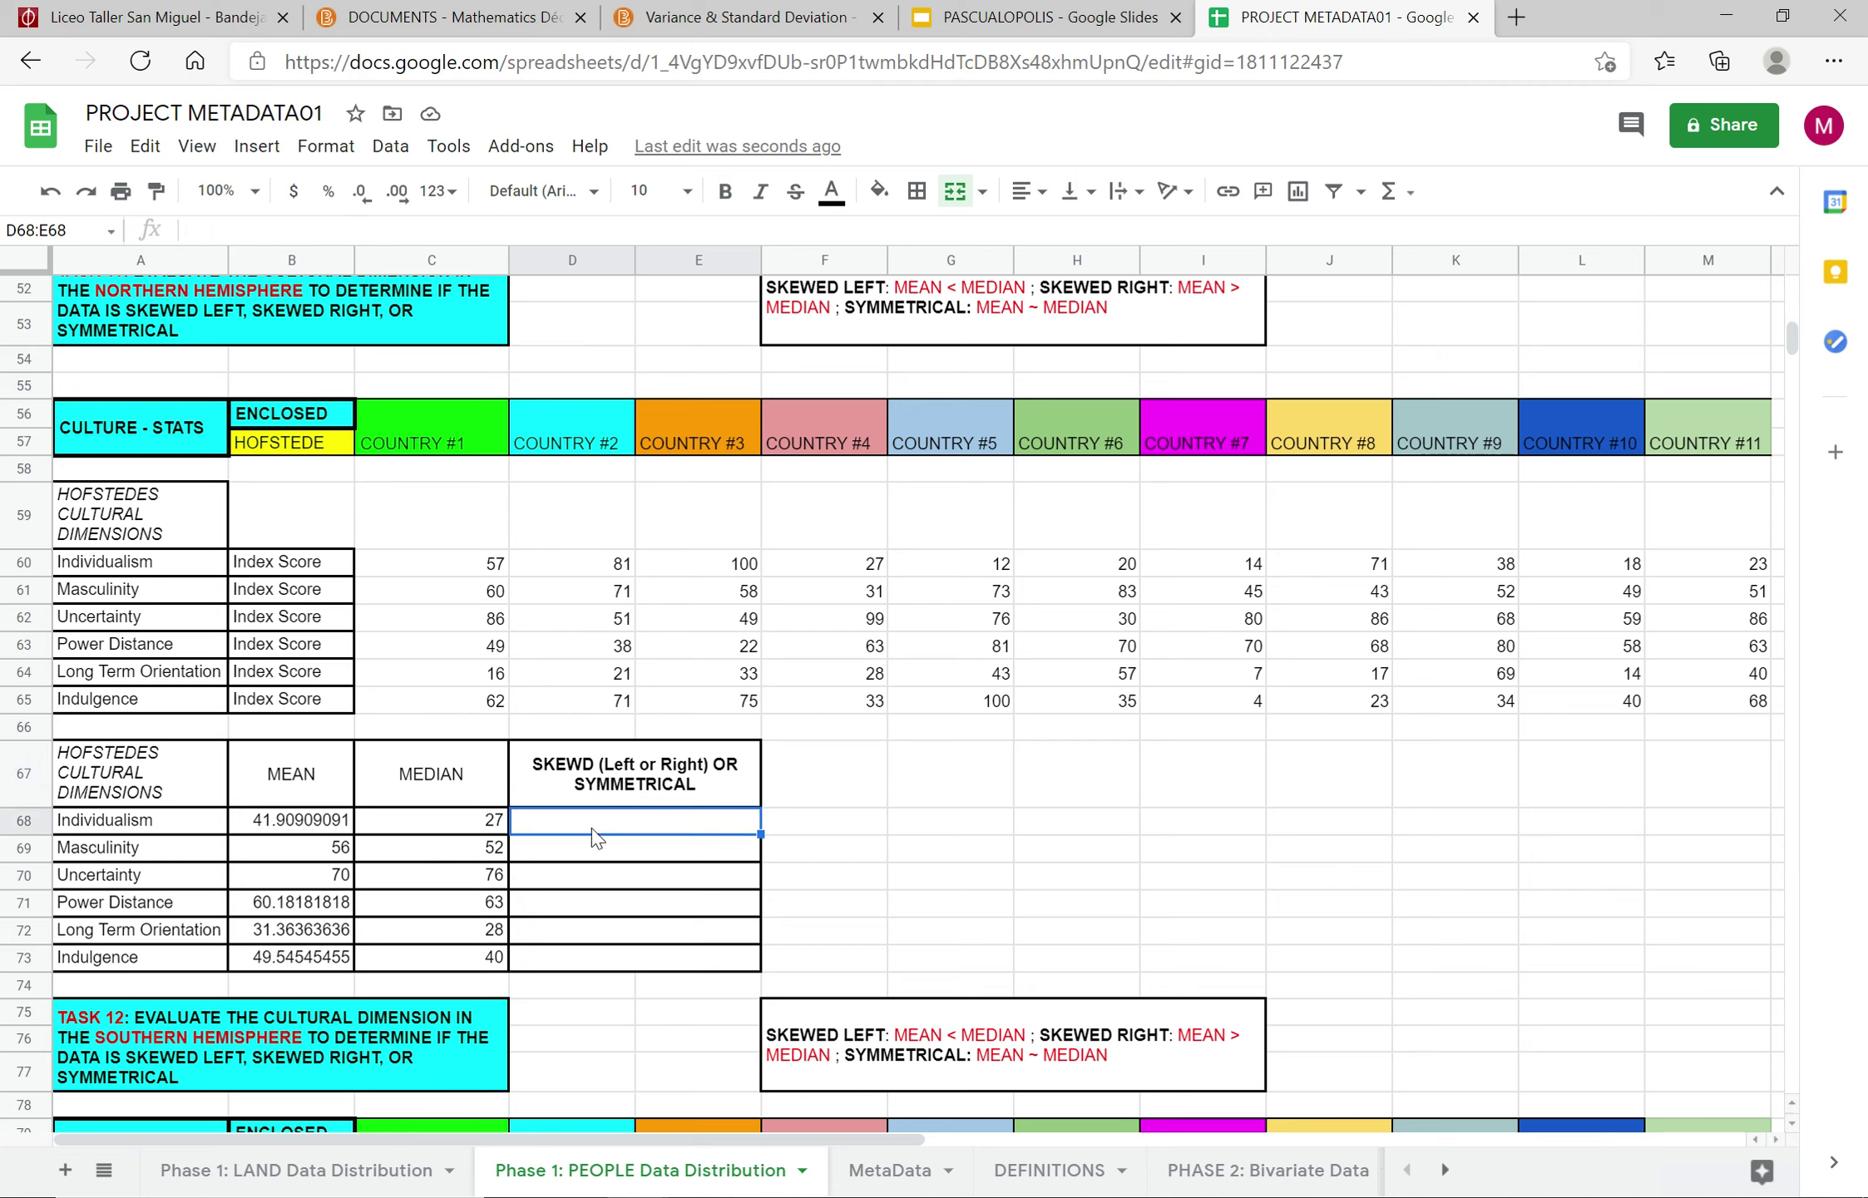
type("RIGHT OR LEFT")
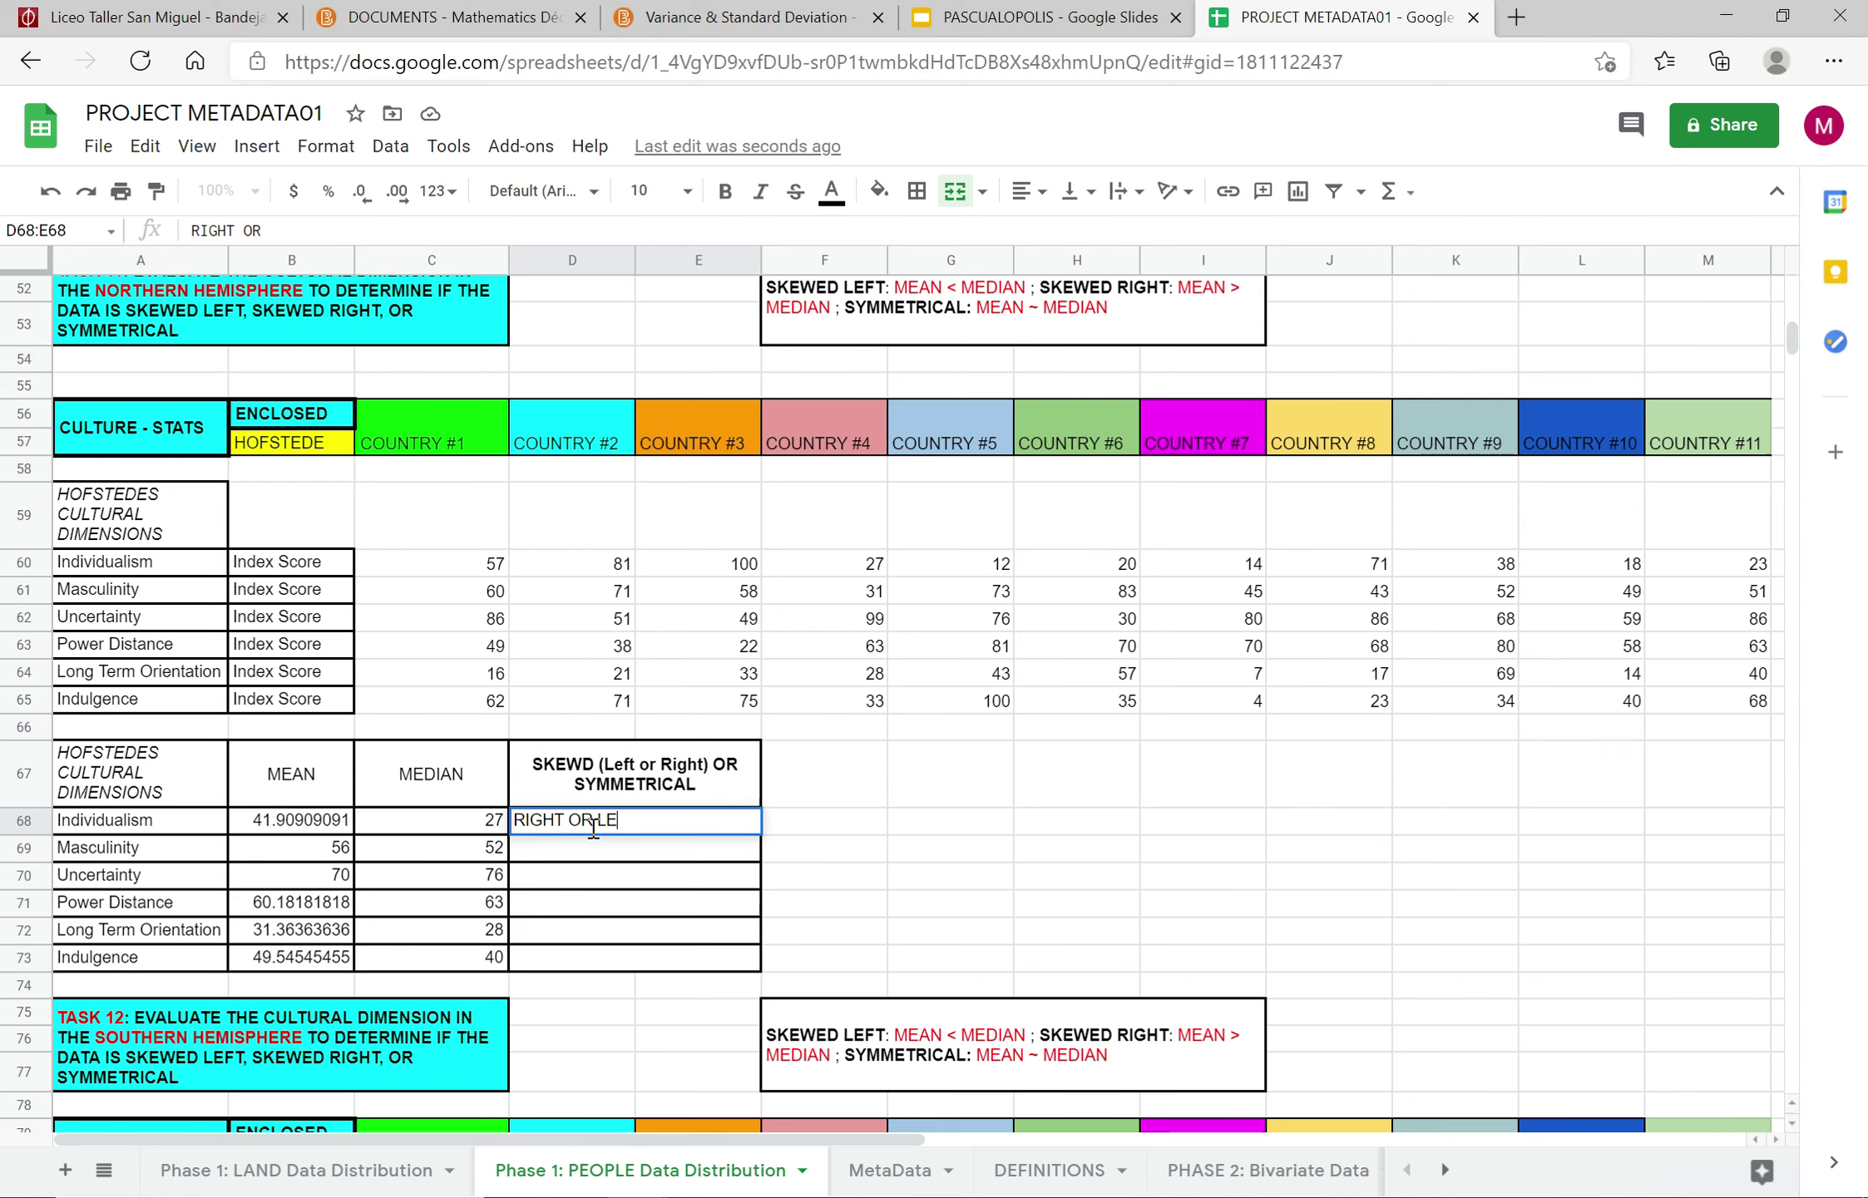
left_click(1216, 905)
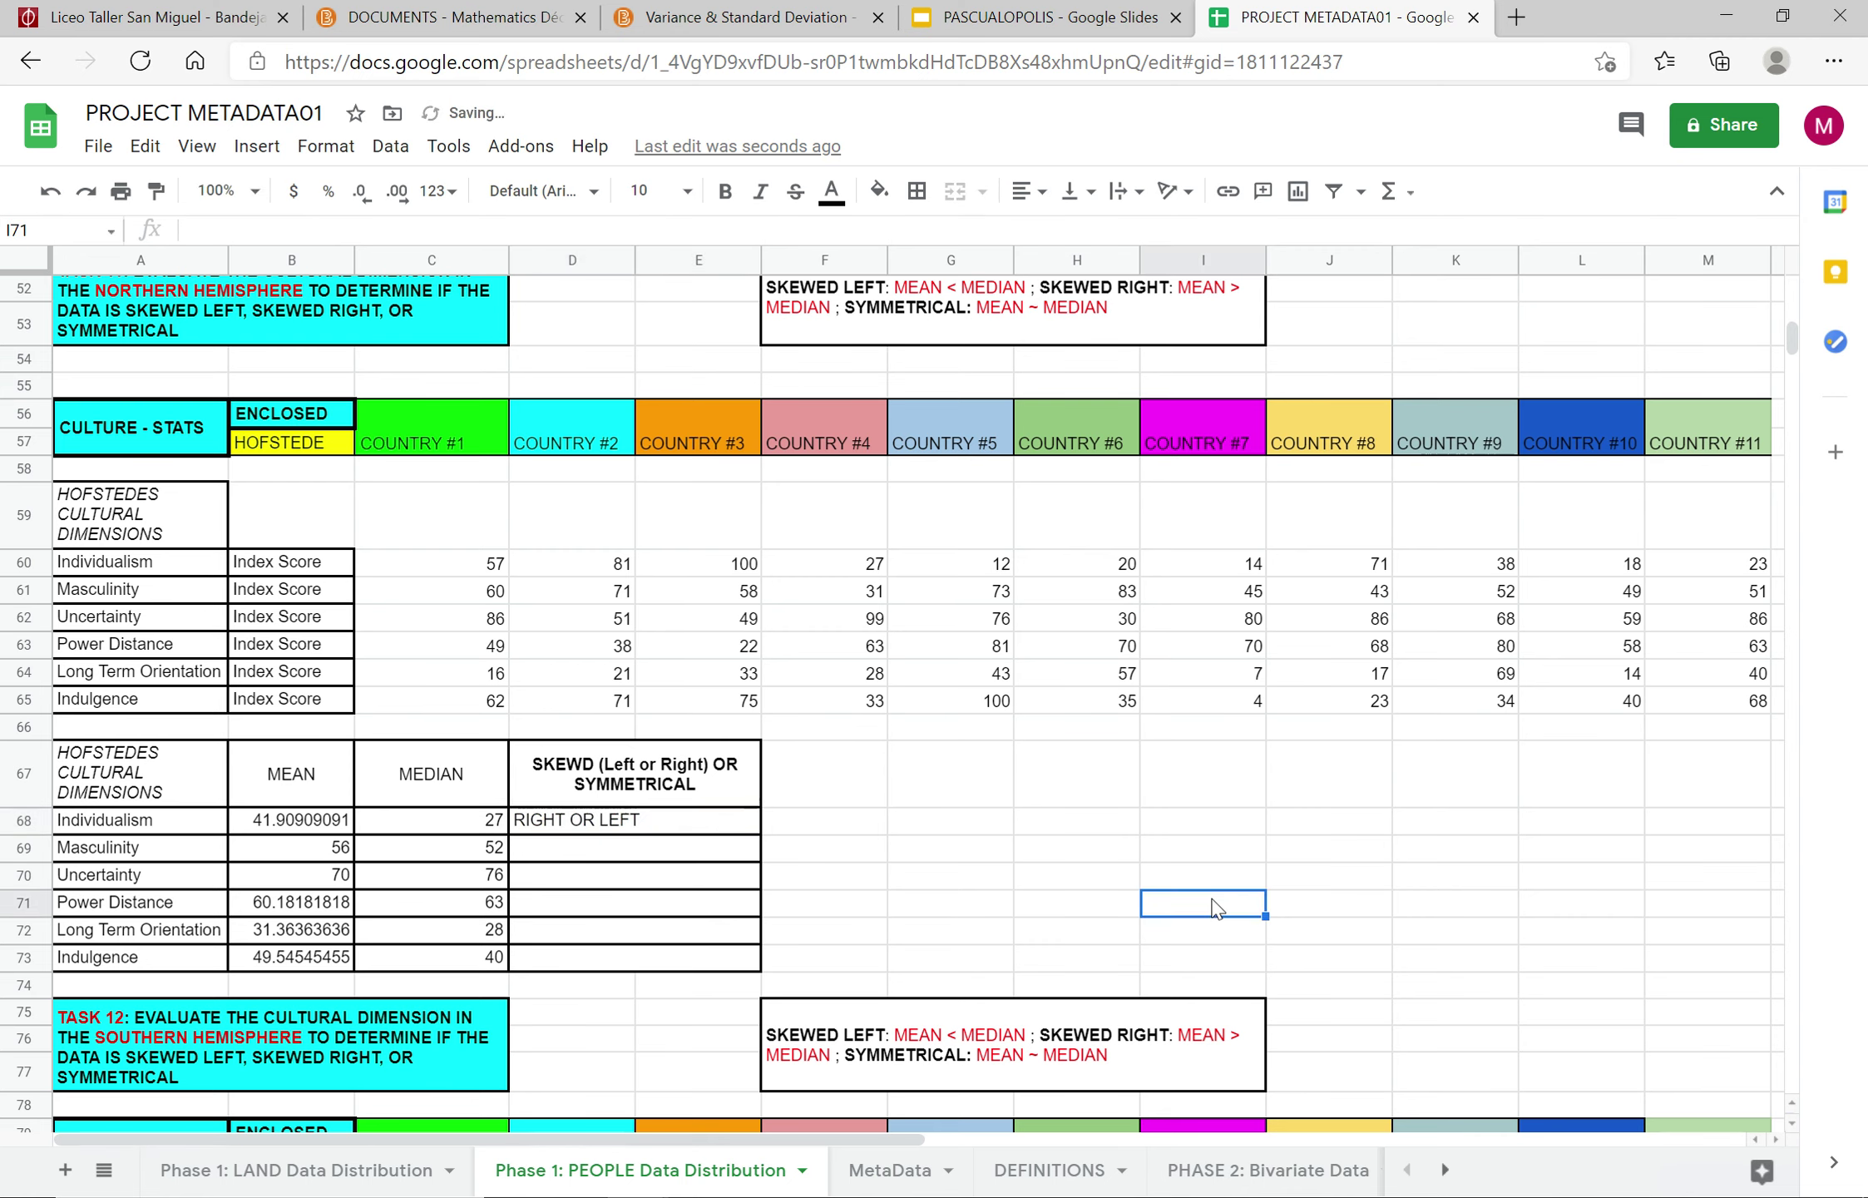
Step: Check the Individualism mean and median, then overwrite D68 with 'SKEWED RIGHT'
scroll(1215, 905, "down", 3)
left_click(923, 823)
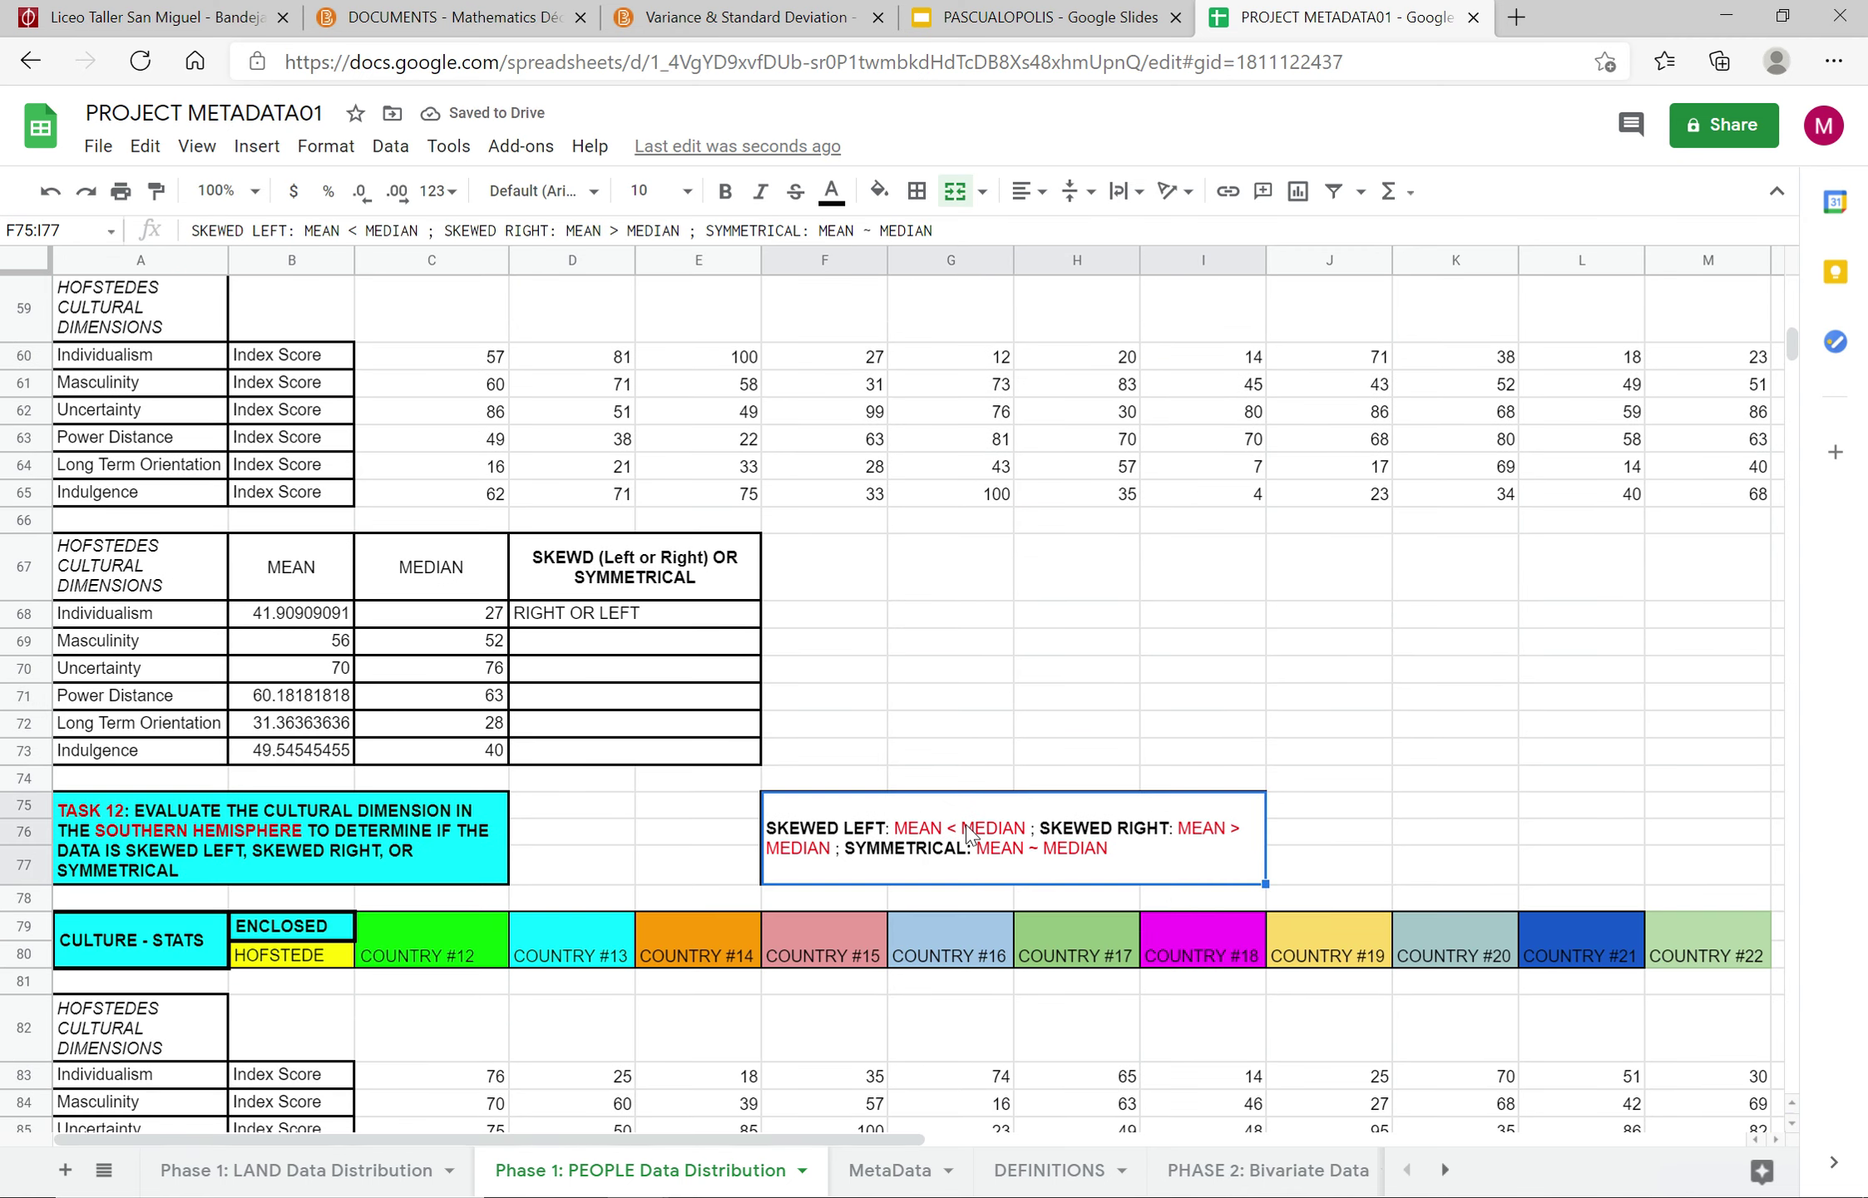
left_click(604, 622)
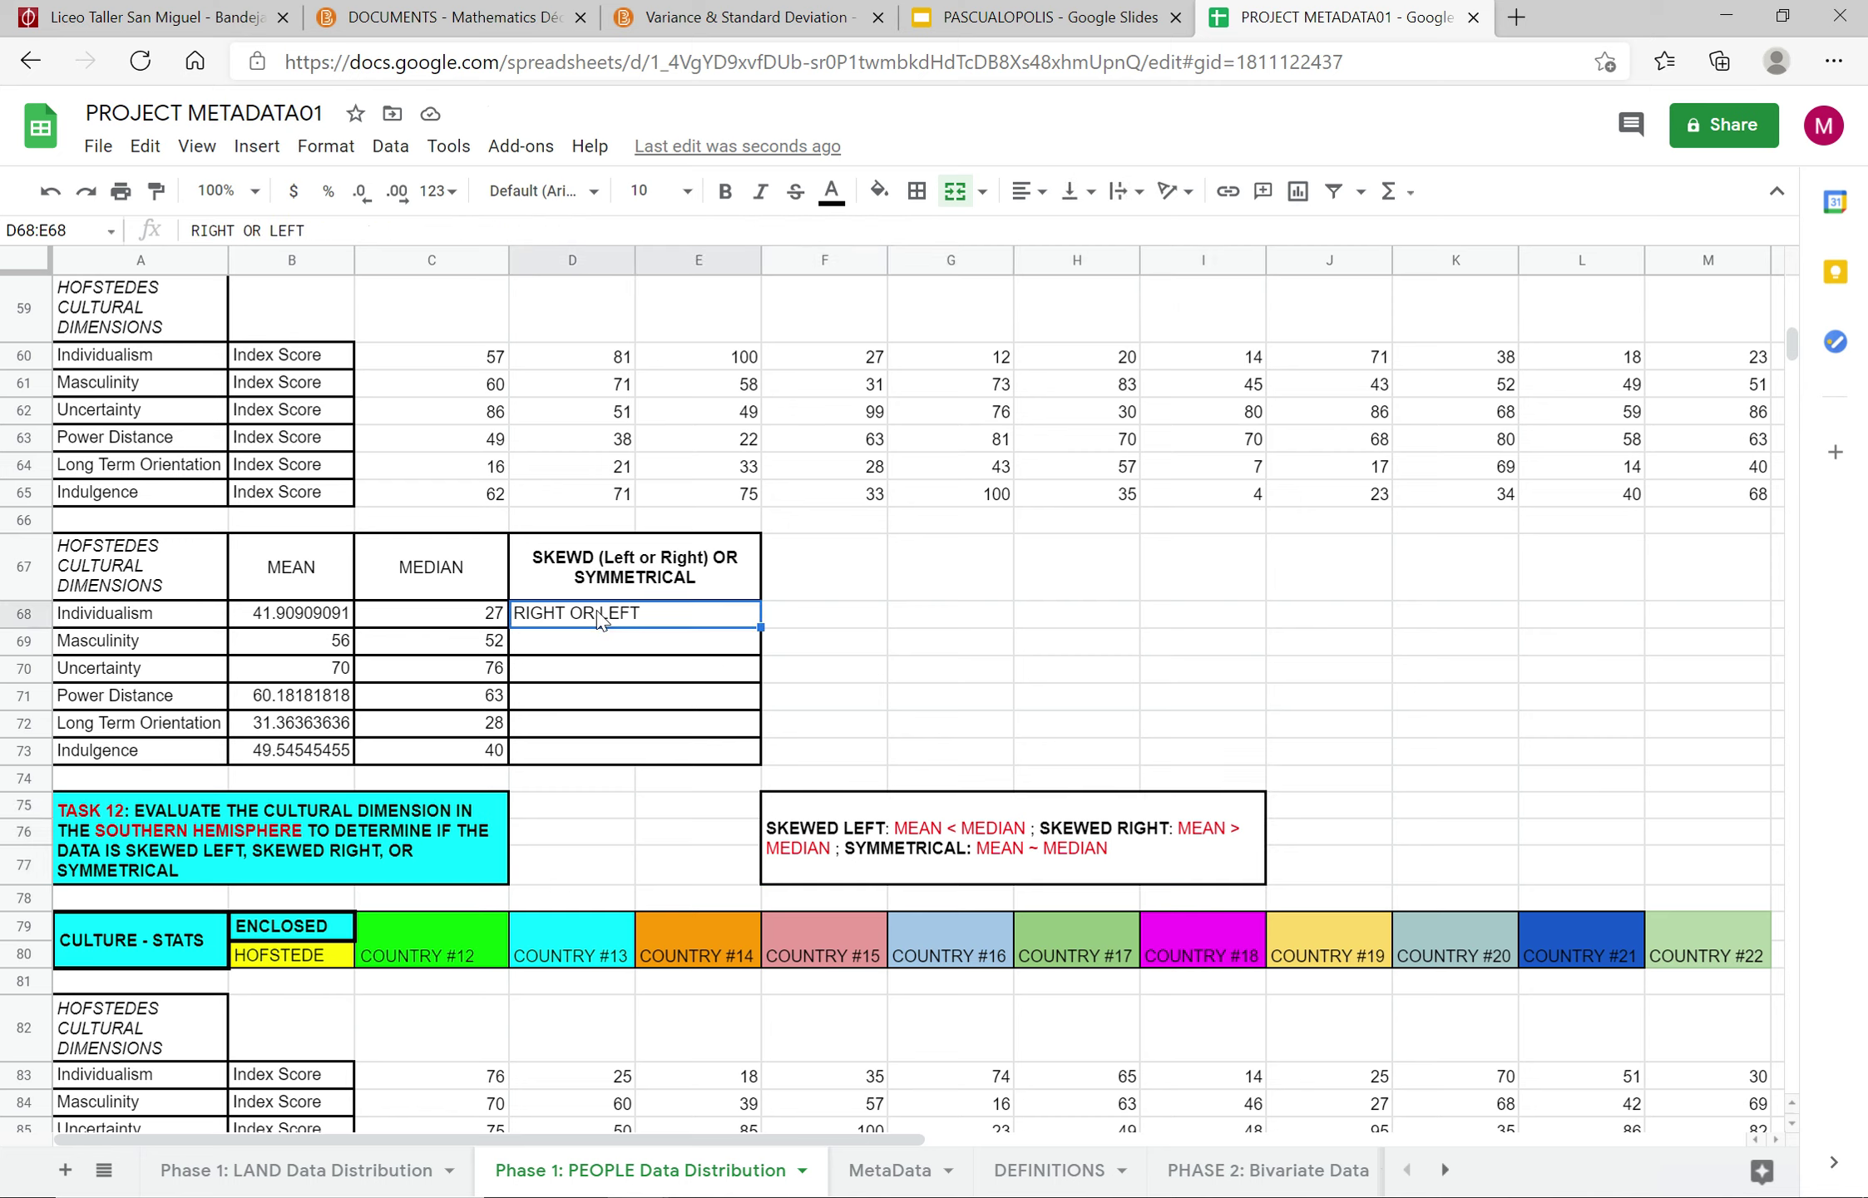
left_click(293, 617)
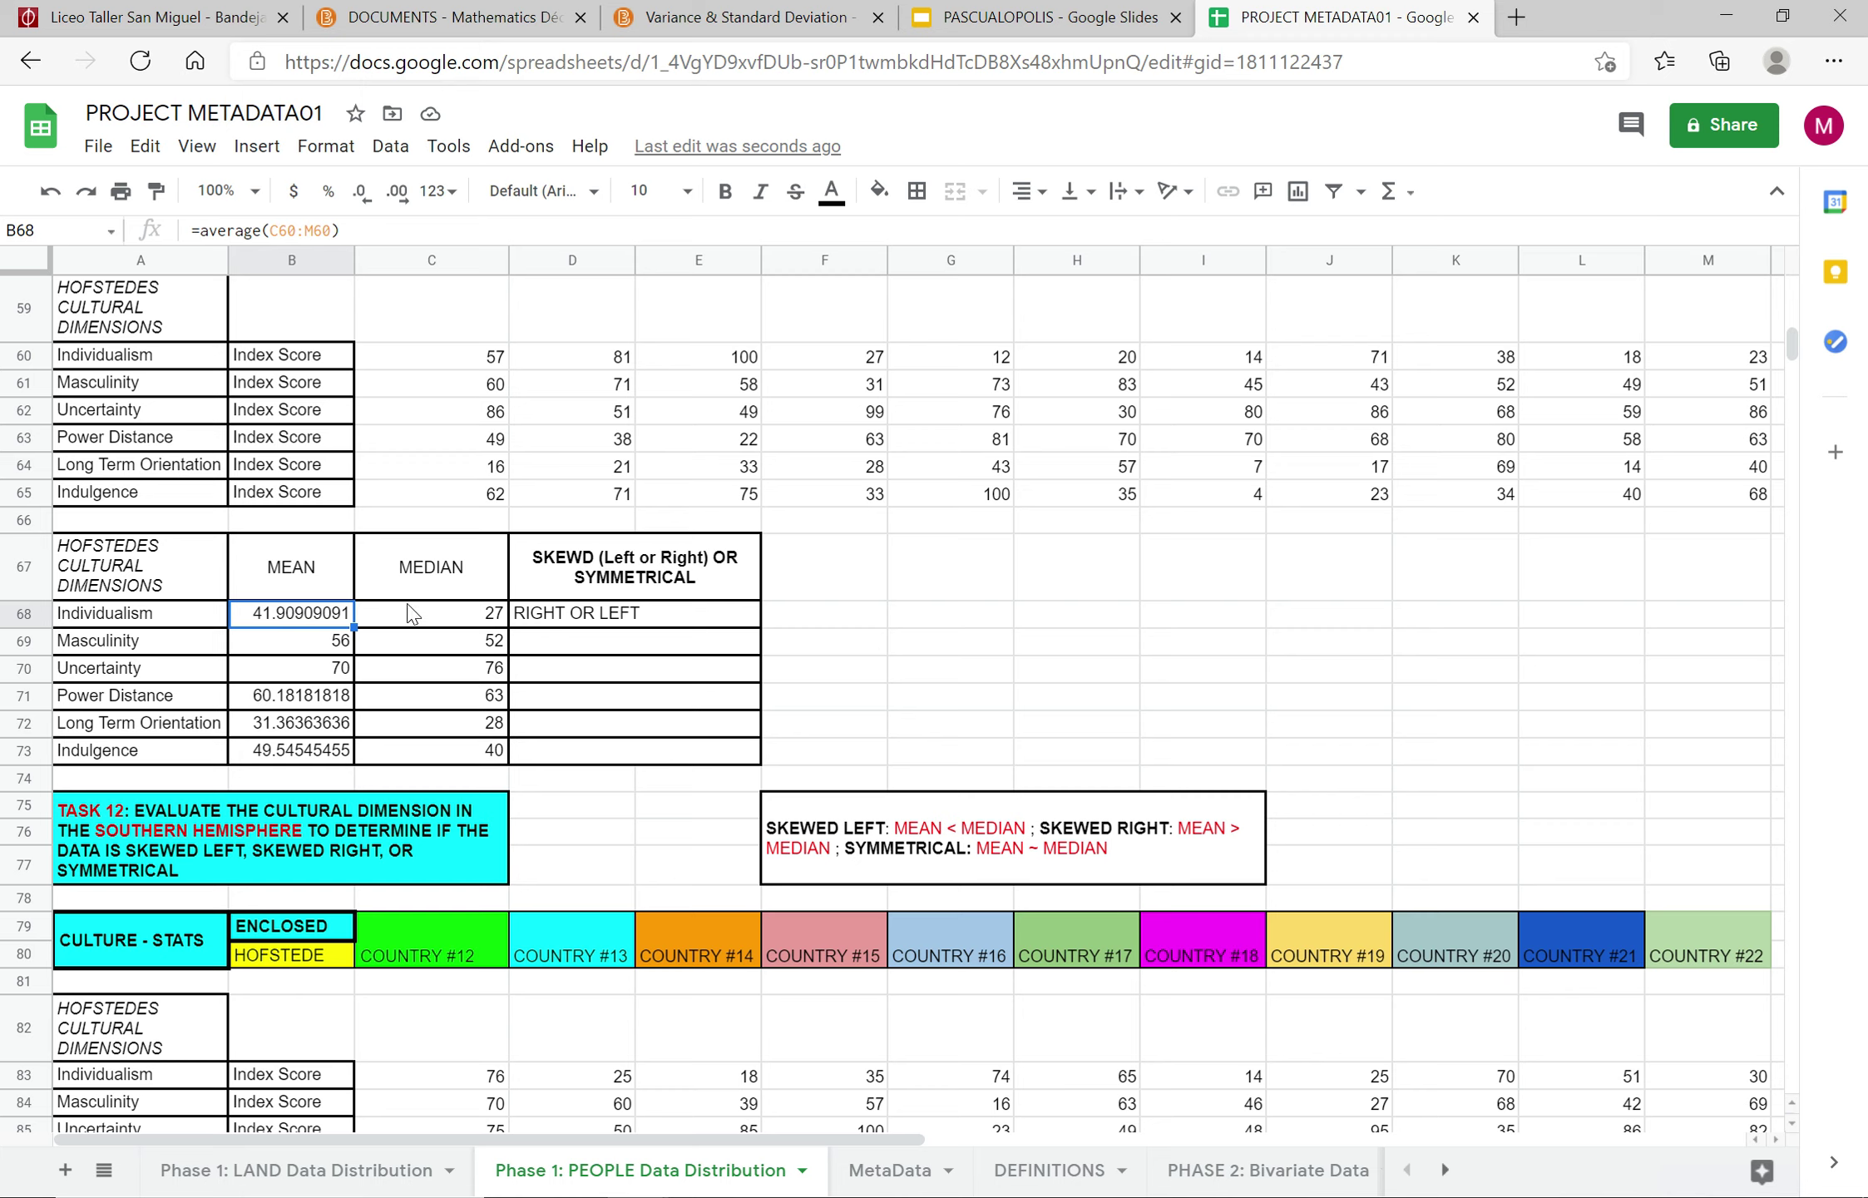
left_click(425, 625)
left_click(617, 625)
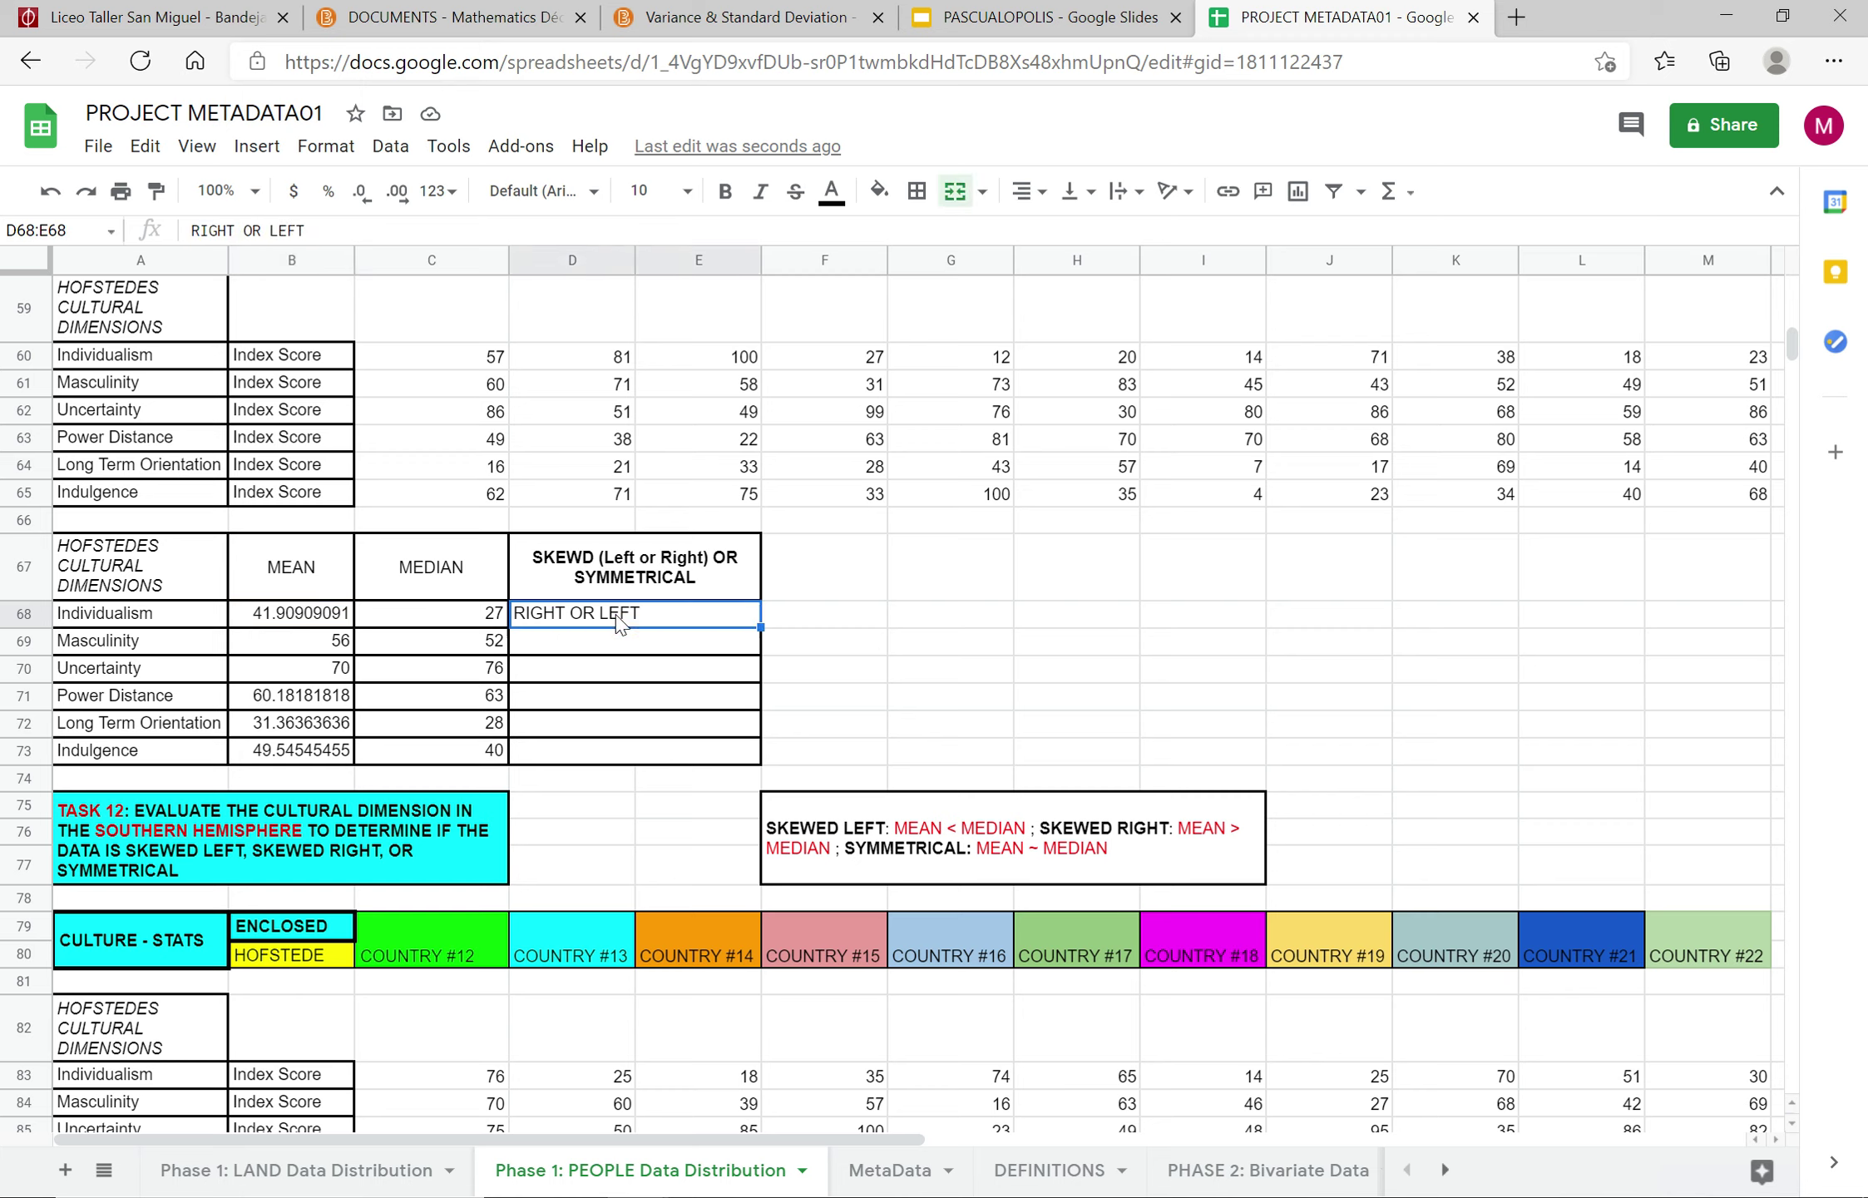
type("SKEWED RIGHT")
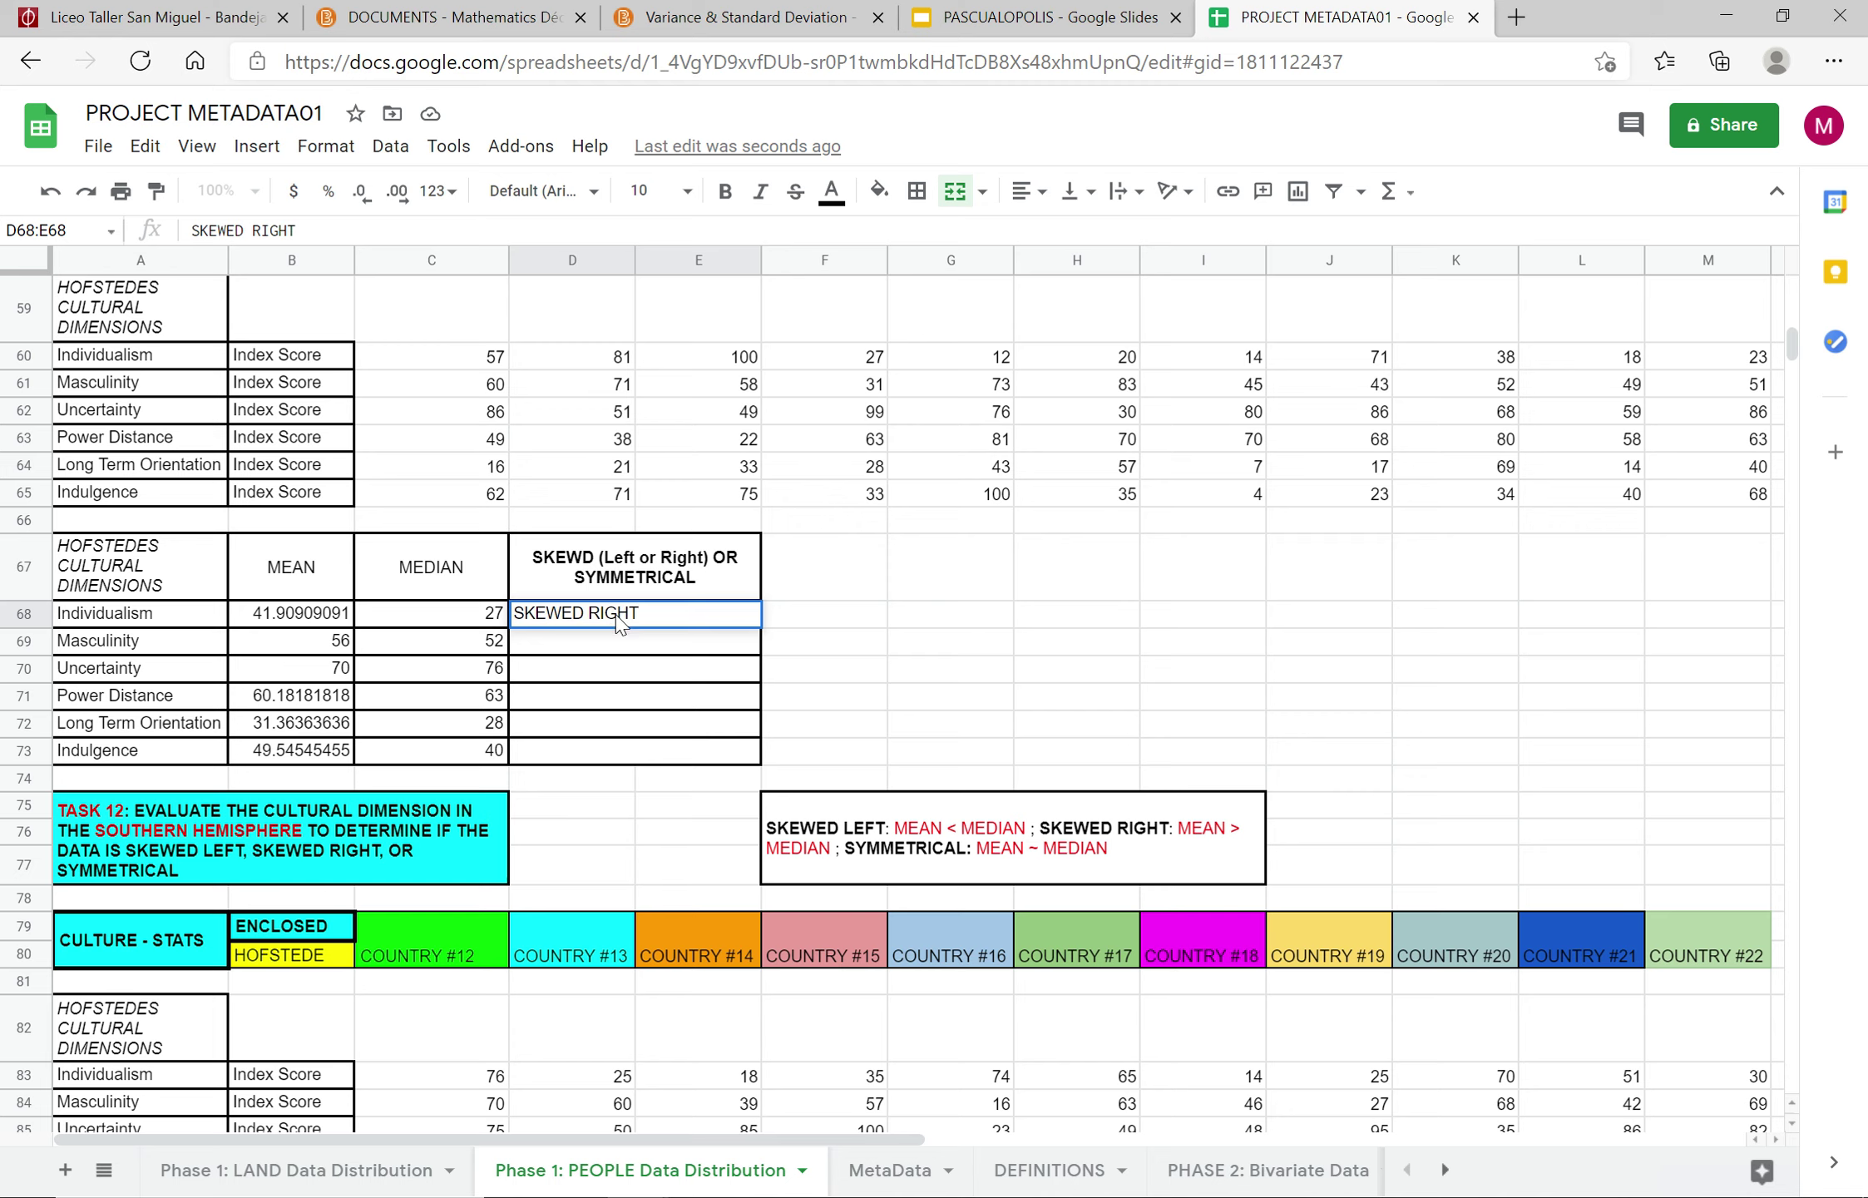
key("Return")
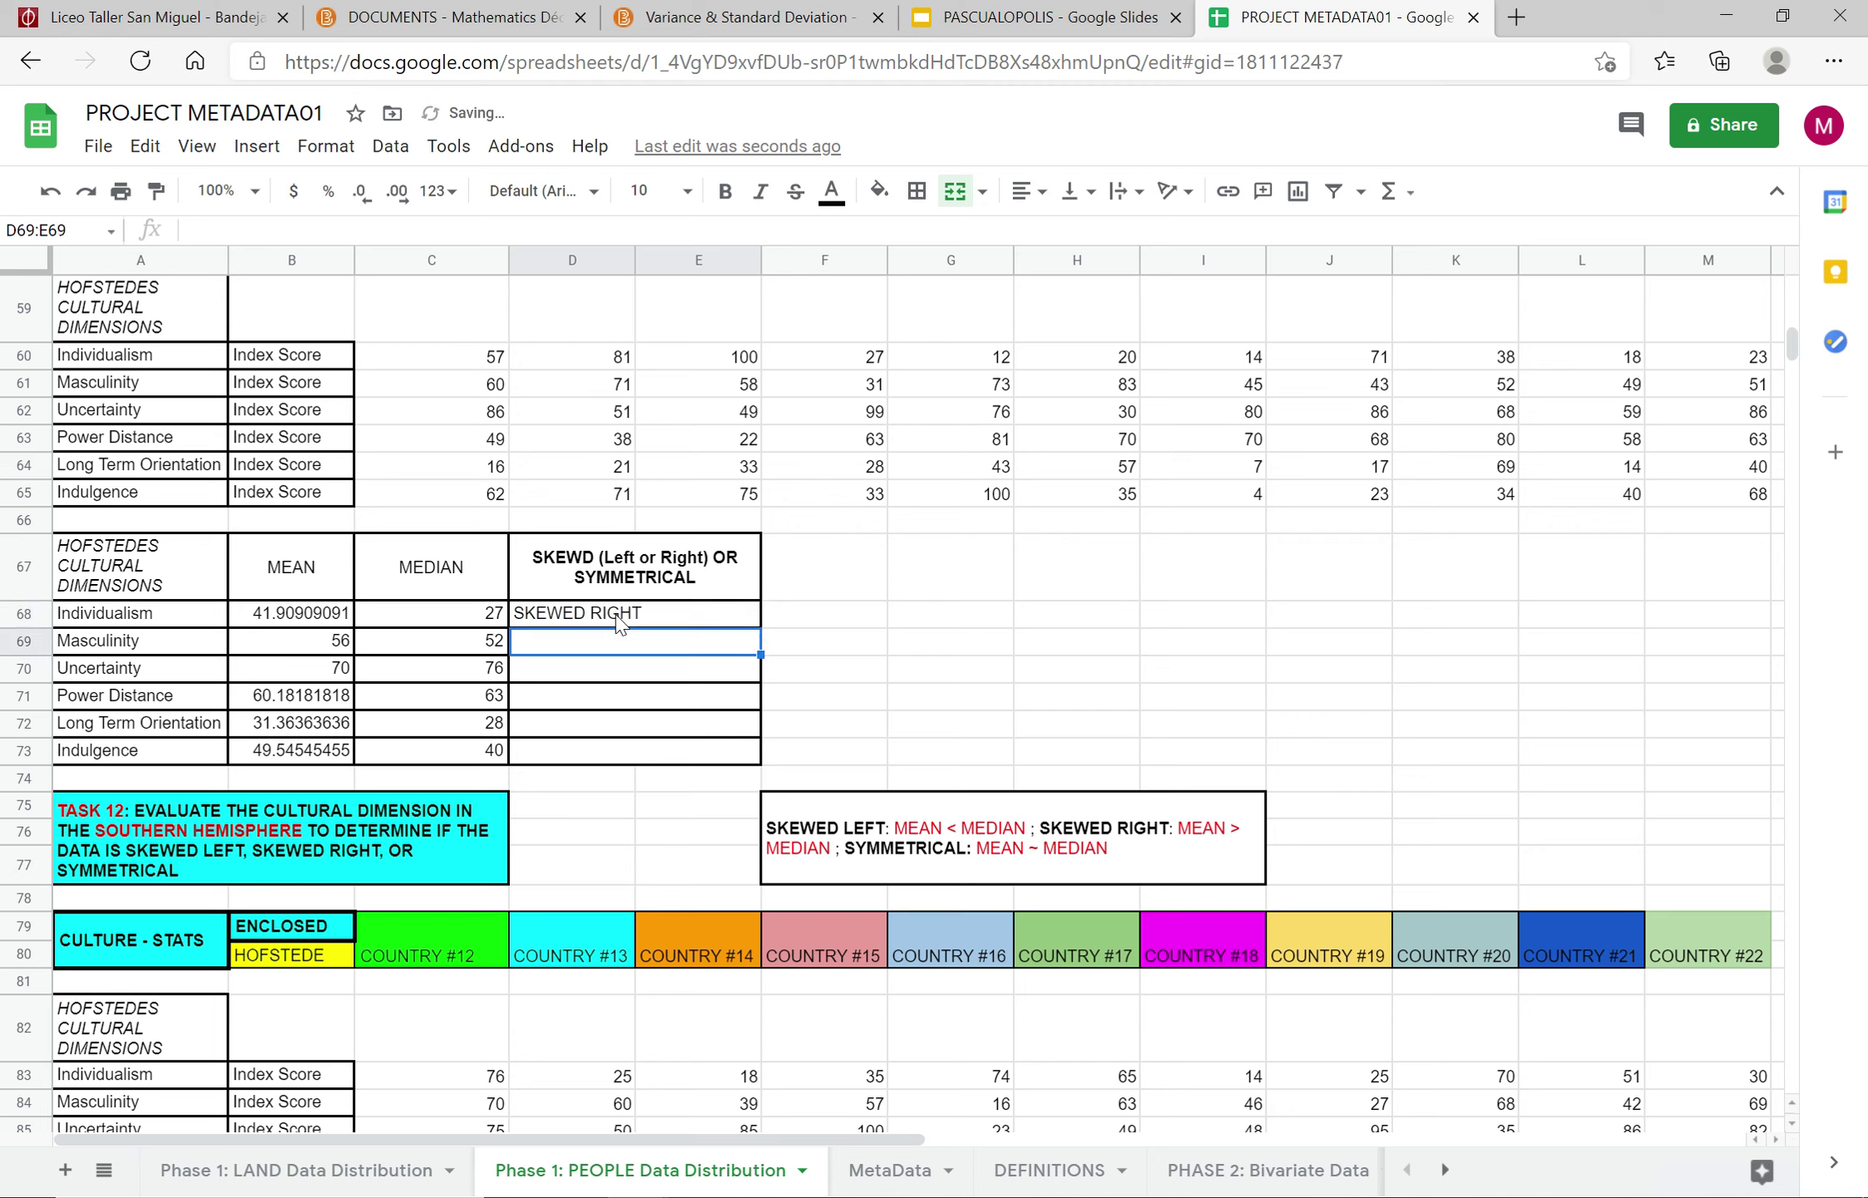
Step: Start a 'NEARLY SYMMETRICAL' label for Masculinity, then erase it, leaving the cell blank
left_click(454, 638)
key("Left")
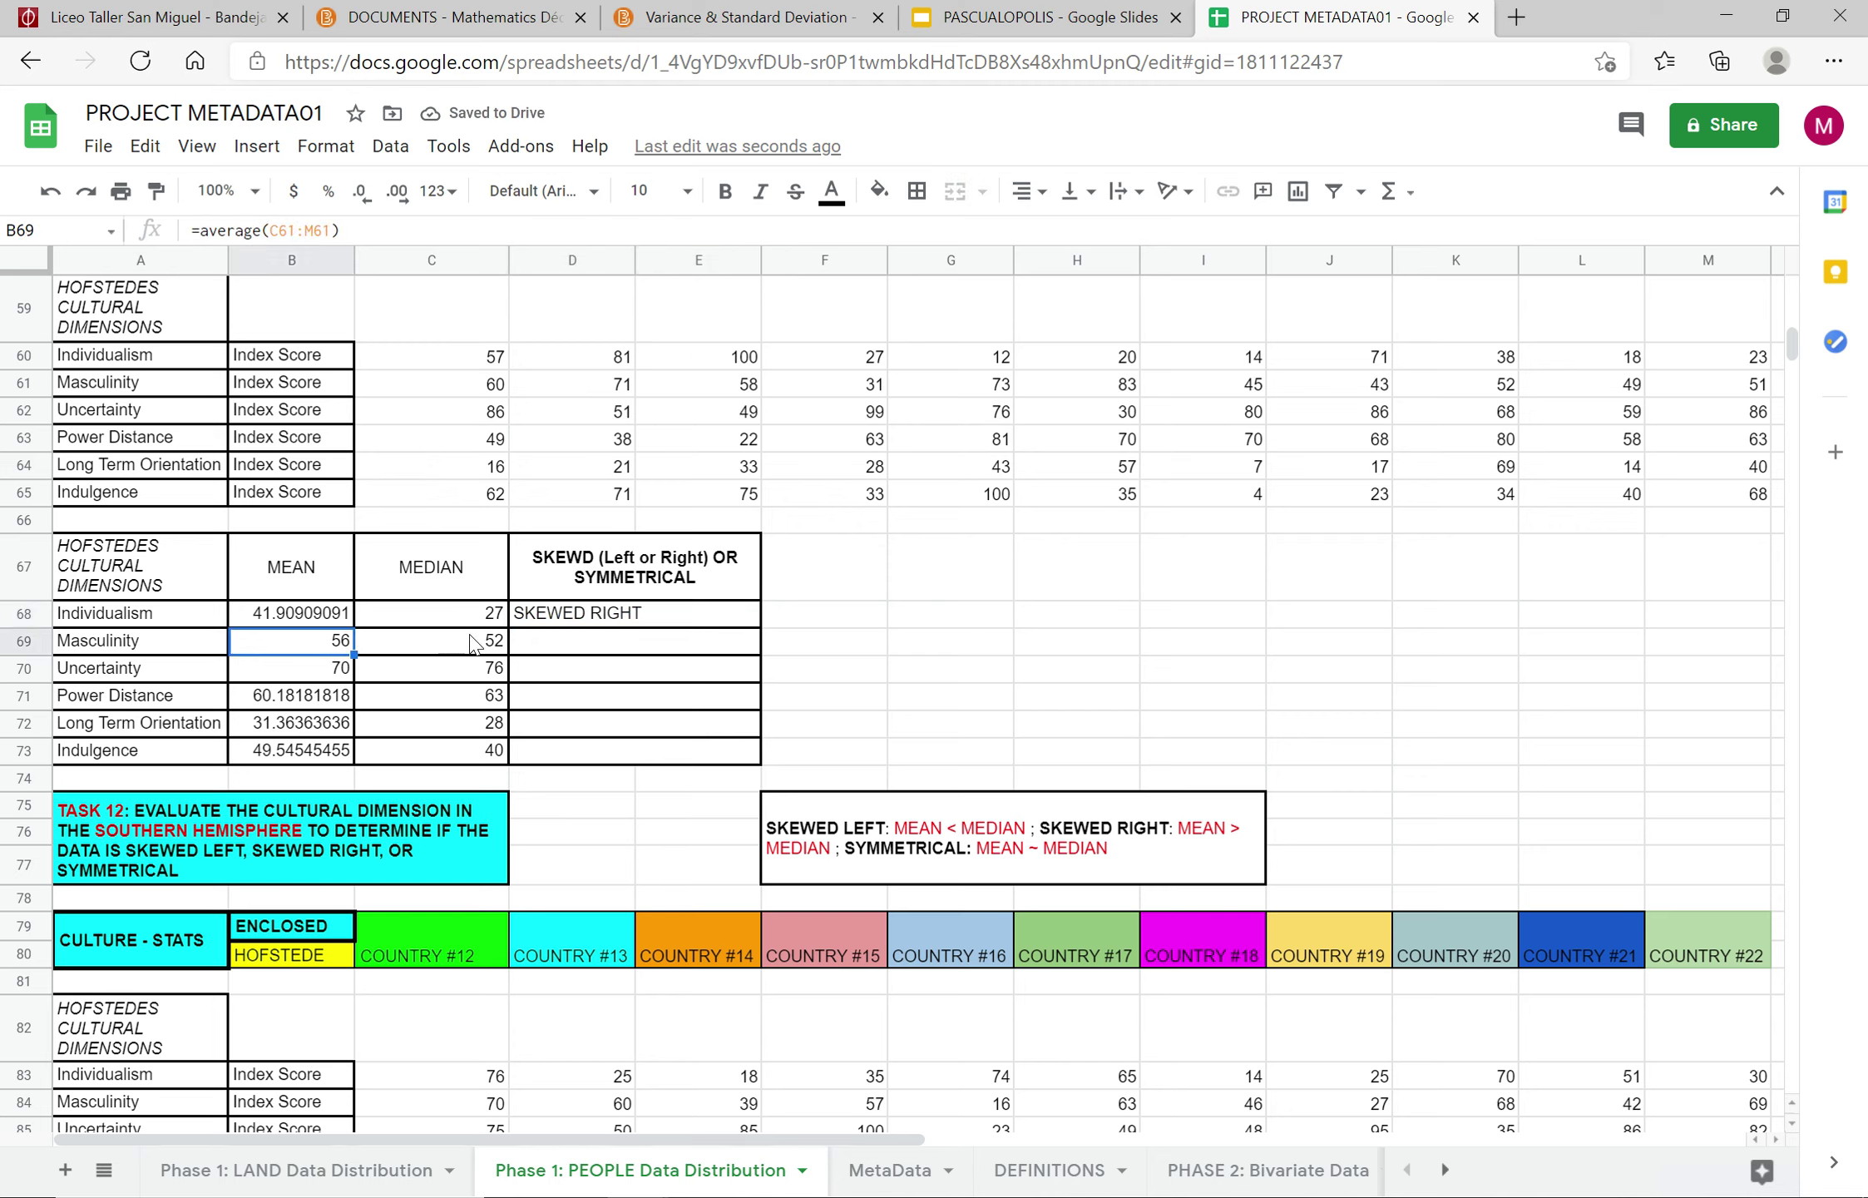
left_click(558, 648)
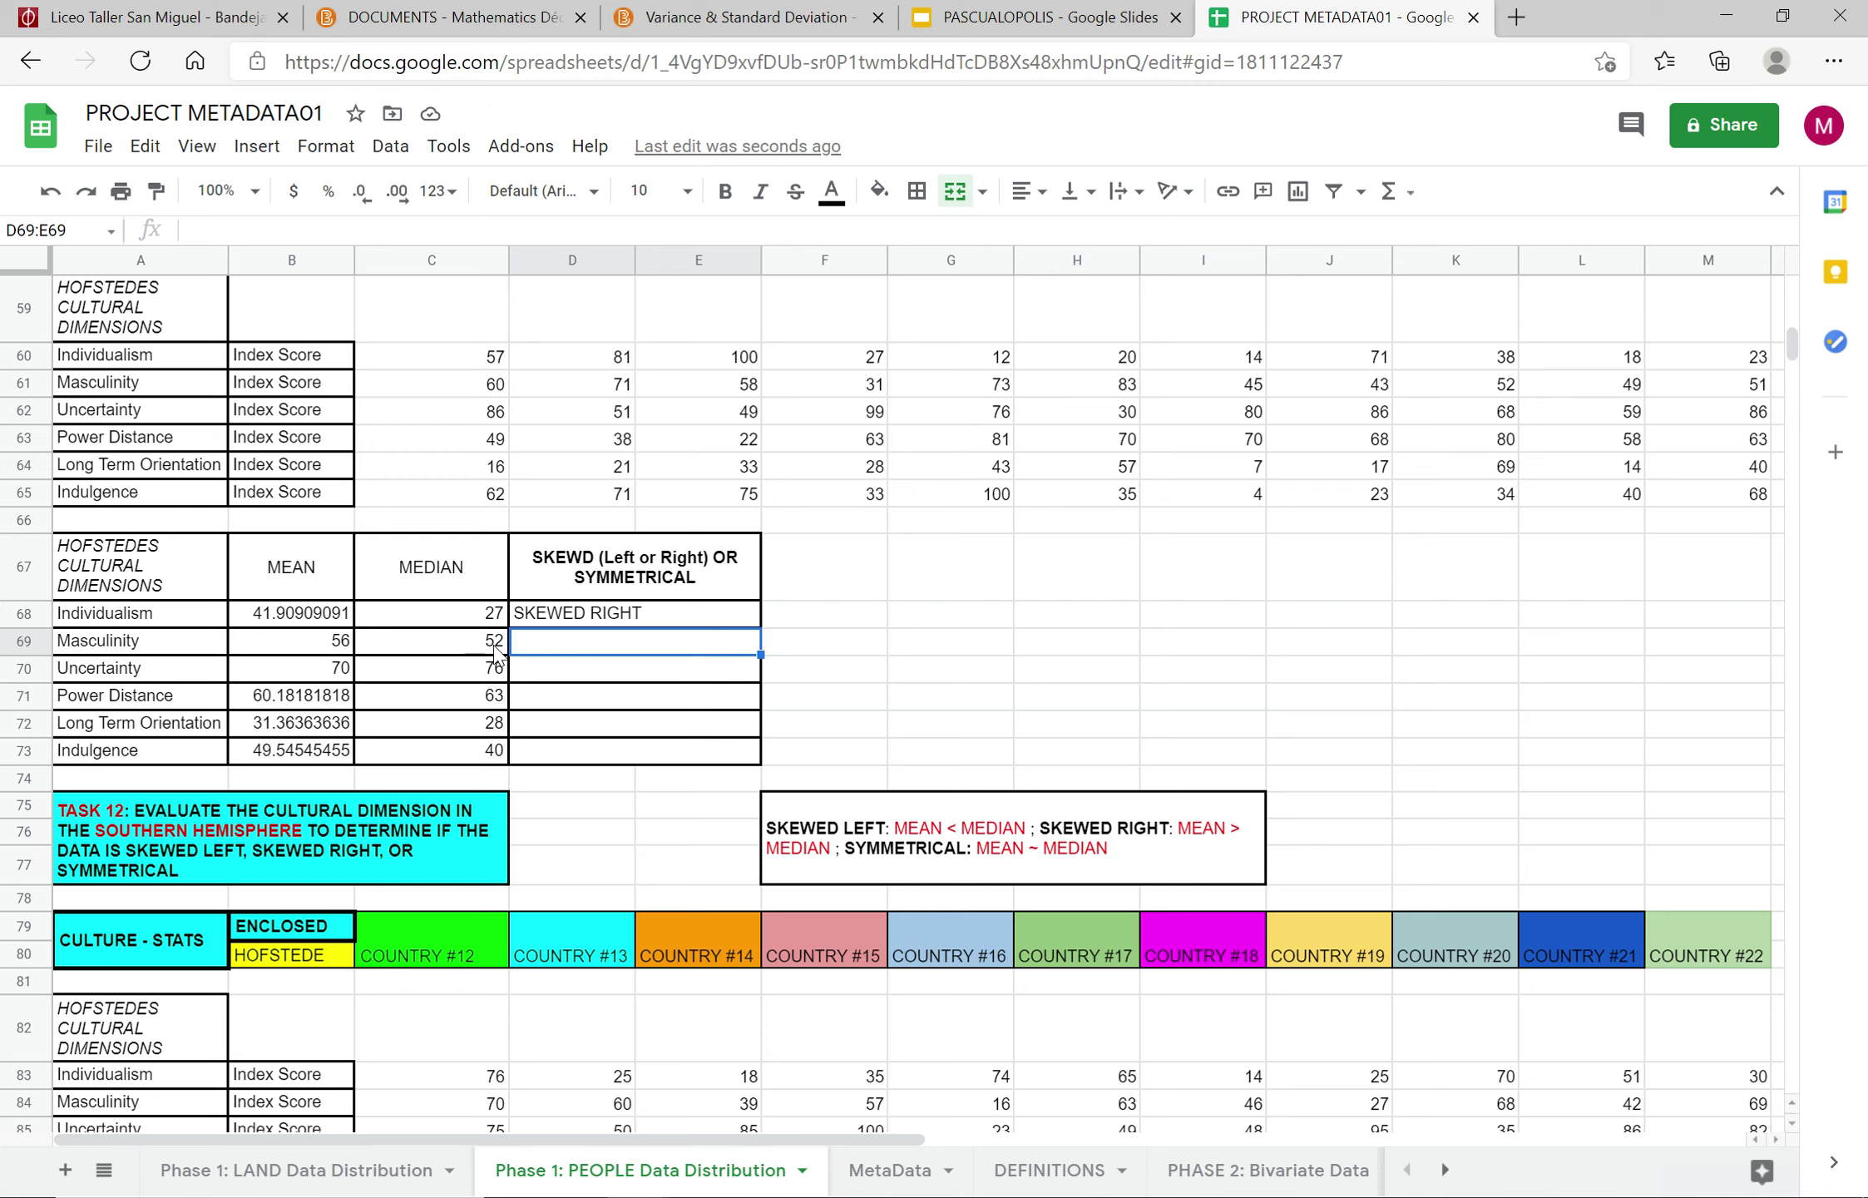
left_click(367, 237)
type("NEARLY ")
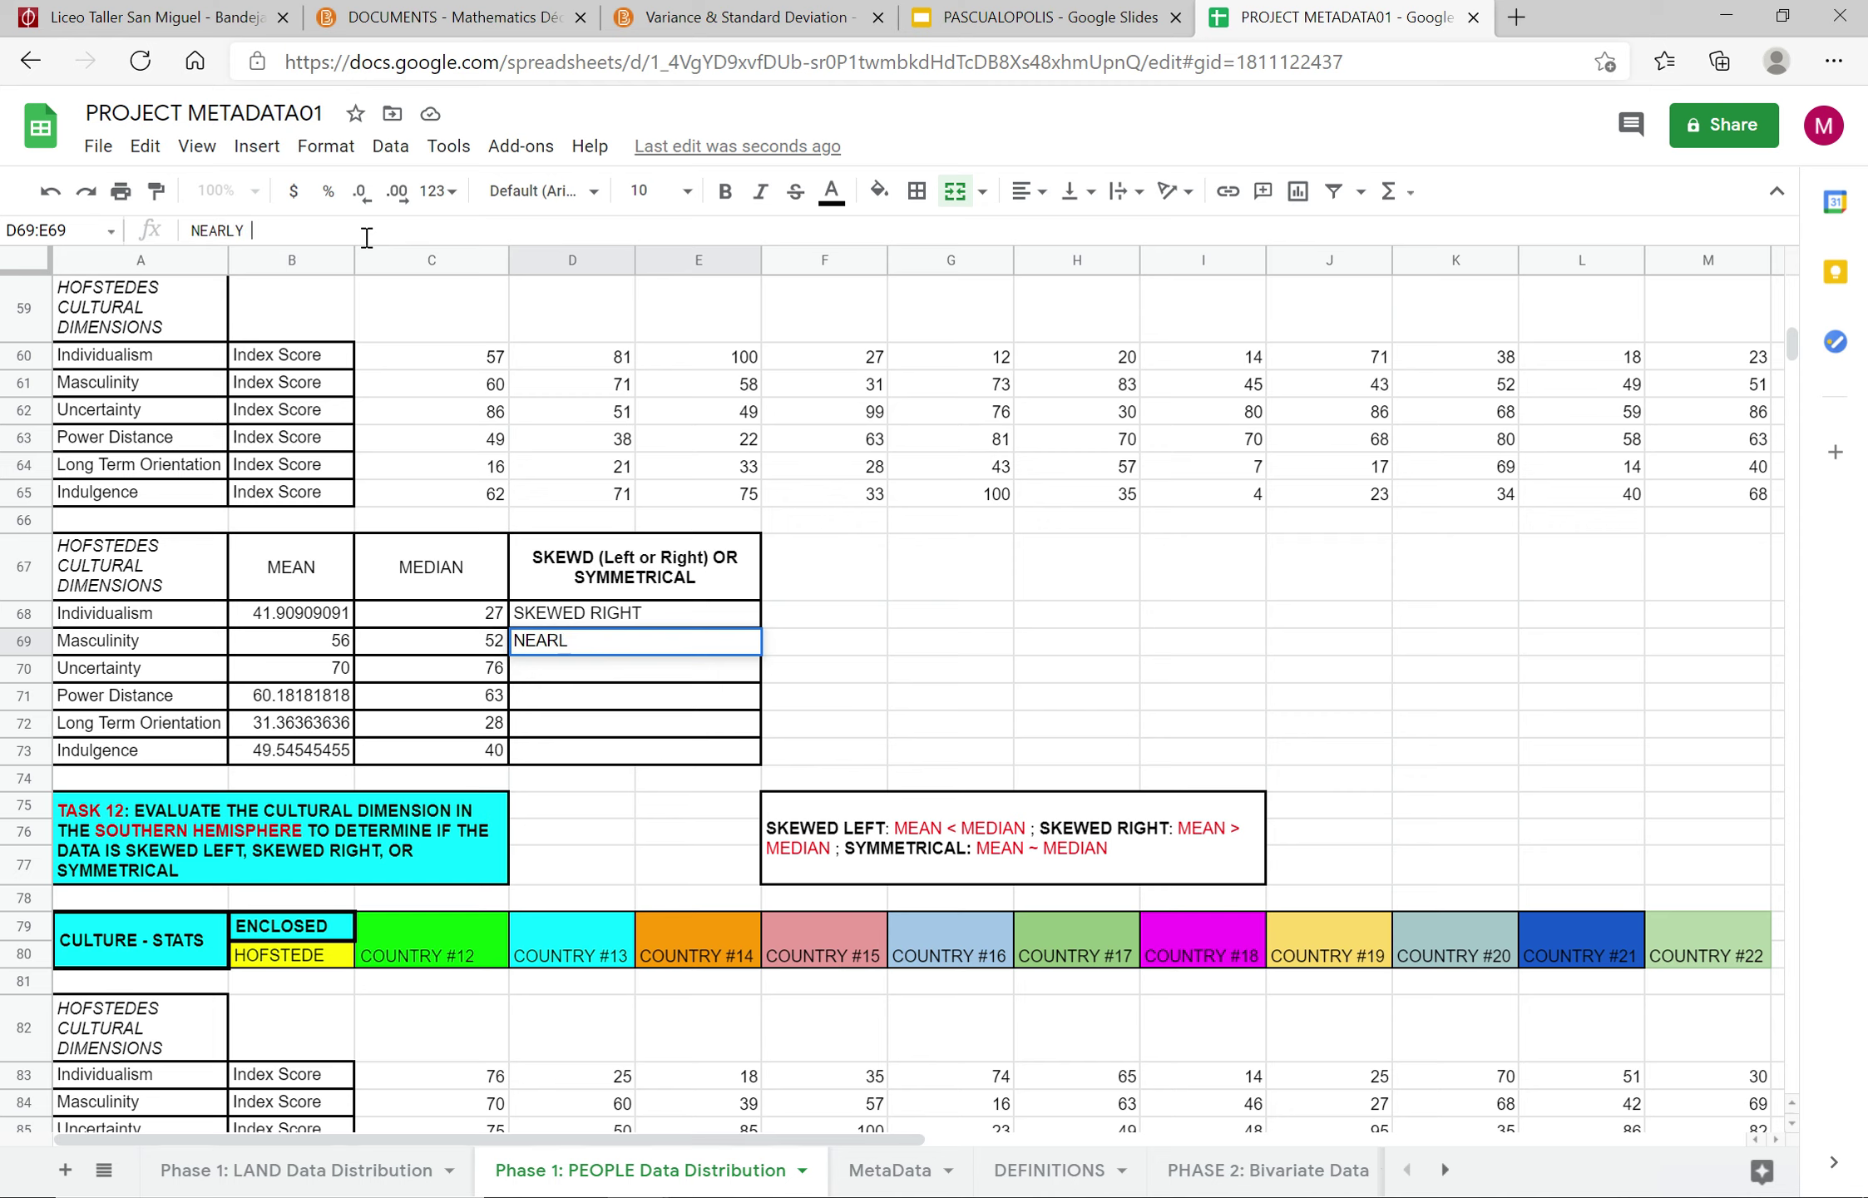
type("SYMMETRICAL")
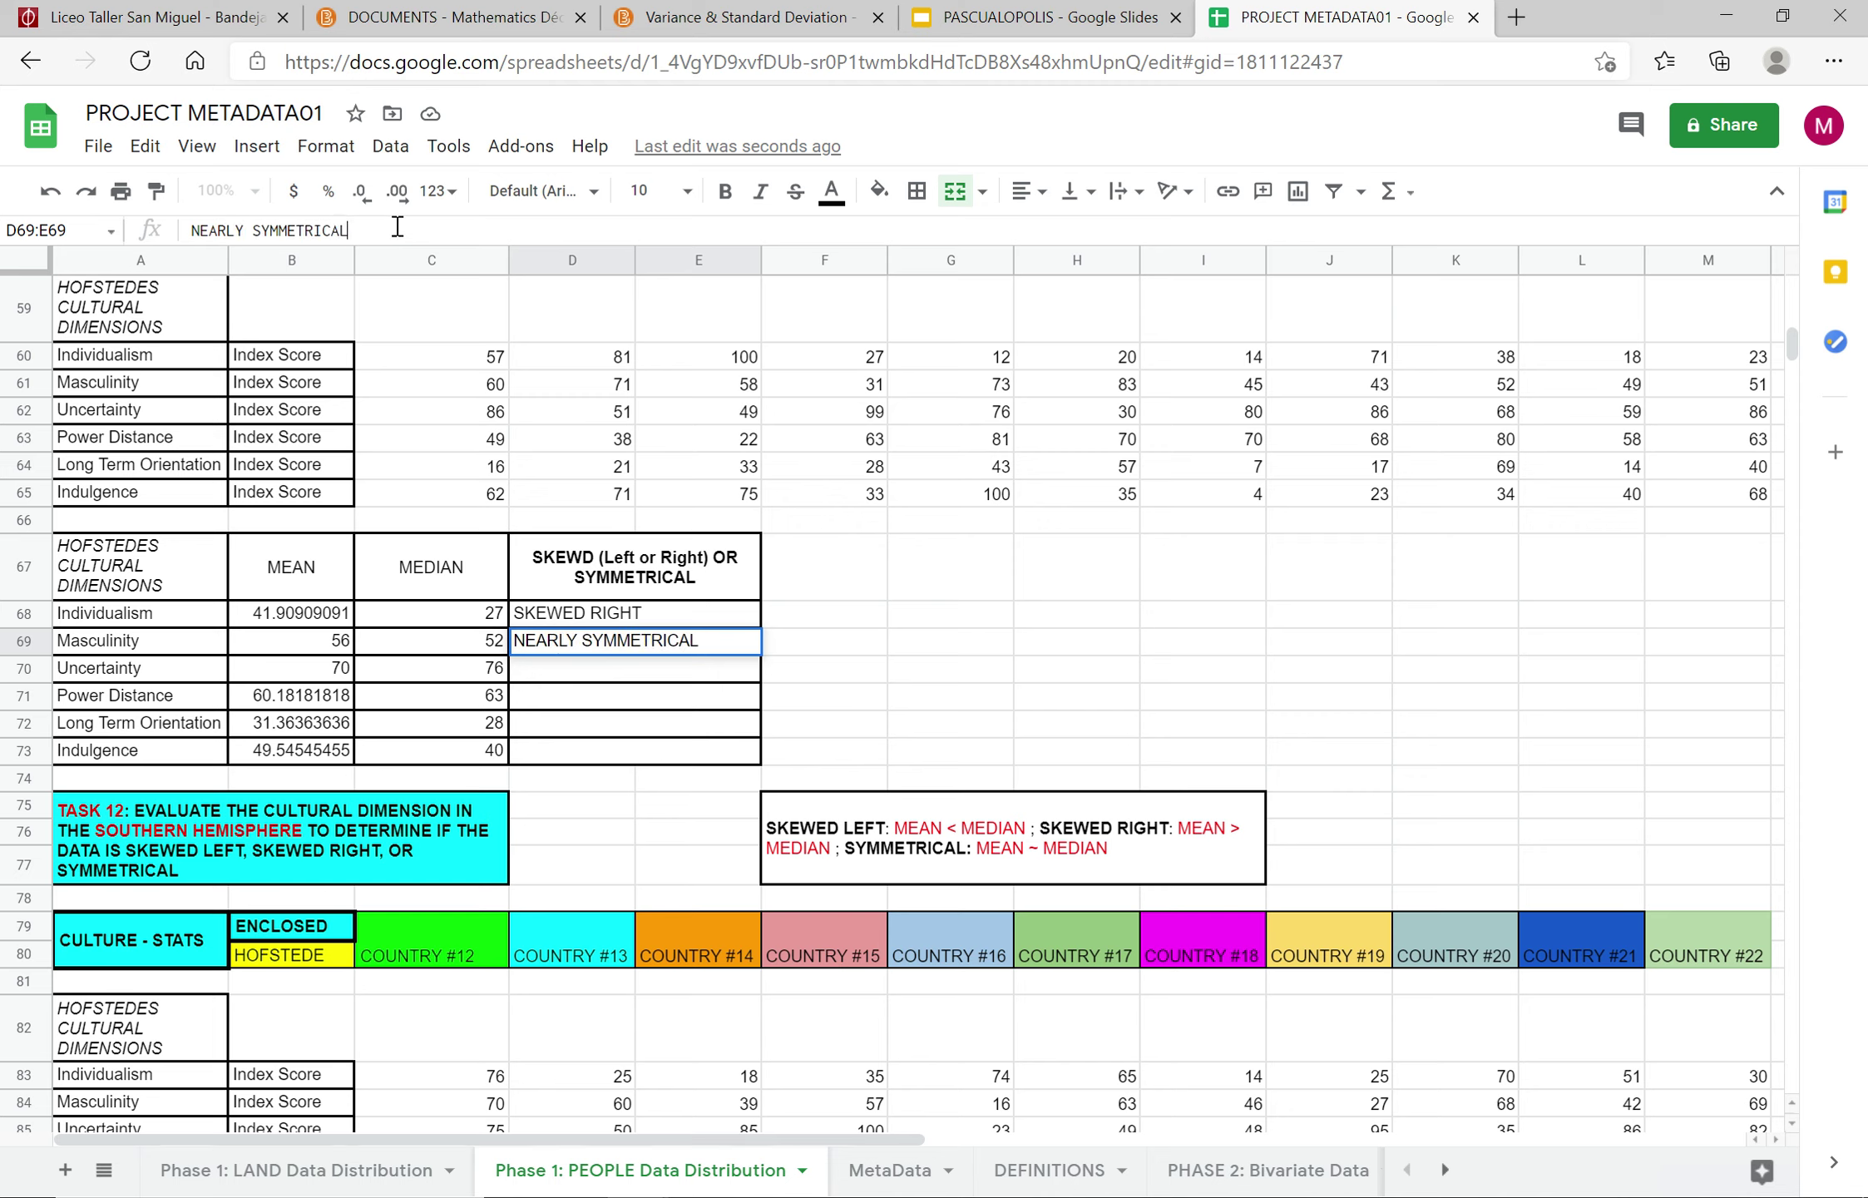
key("BackSpace")
key("BackSpace")
key("BackSpace")
key("BackSpace")
key("BackSpace")
key("BackSpace")
key("BackSpace")
key("BackSpace")
key("BackSpace")
key("BackSpace")
key("BackSpace")
key("BackSpace")
key("BackSpace")
key("BackSpace")
key("BackSpace")
key("BackSpace")
key("BackSpace")
scroll(1002, 665, "down", 10)
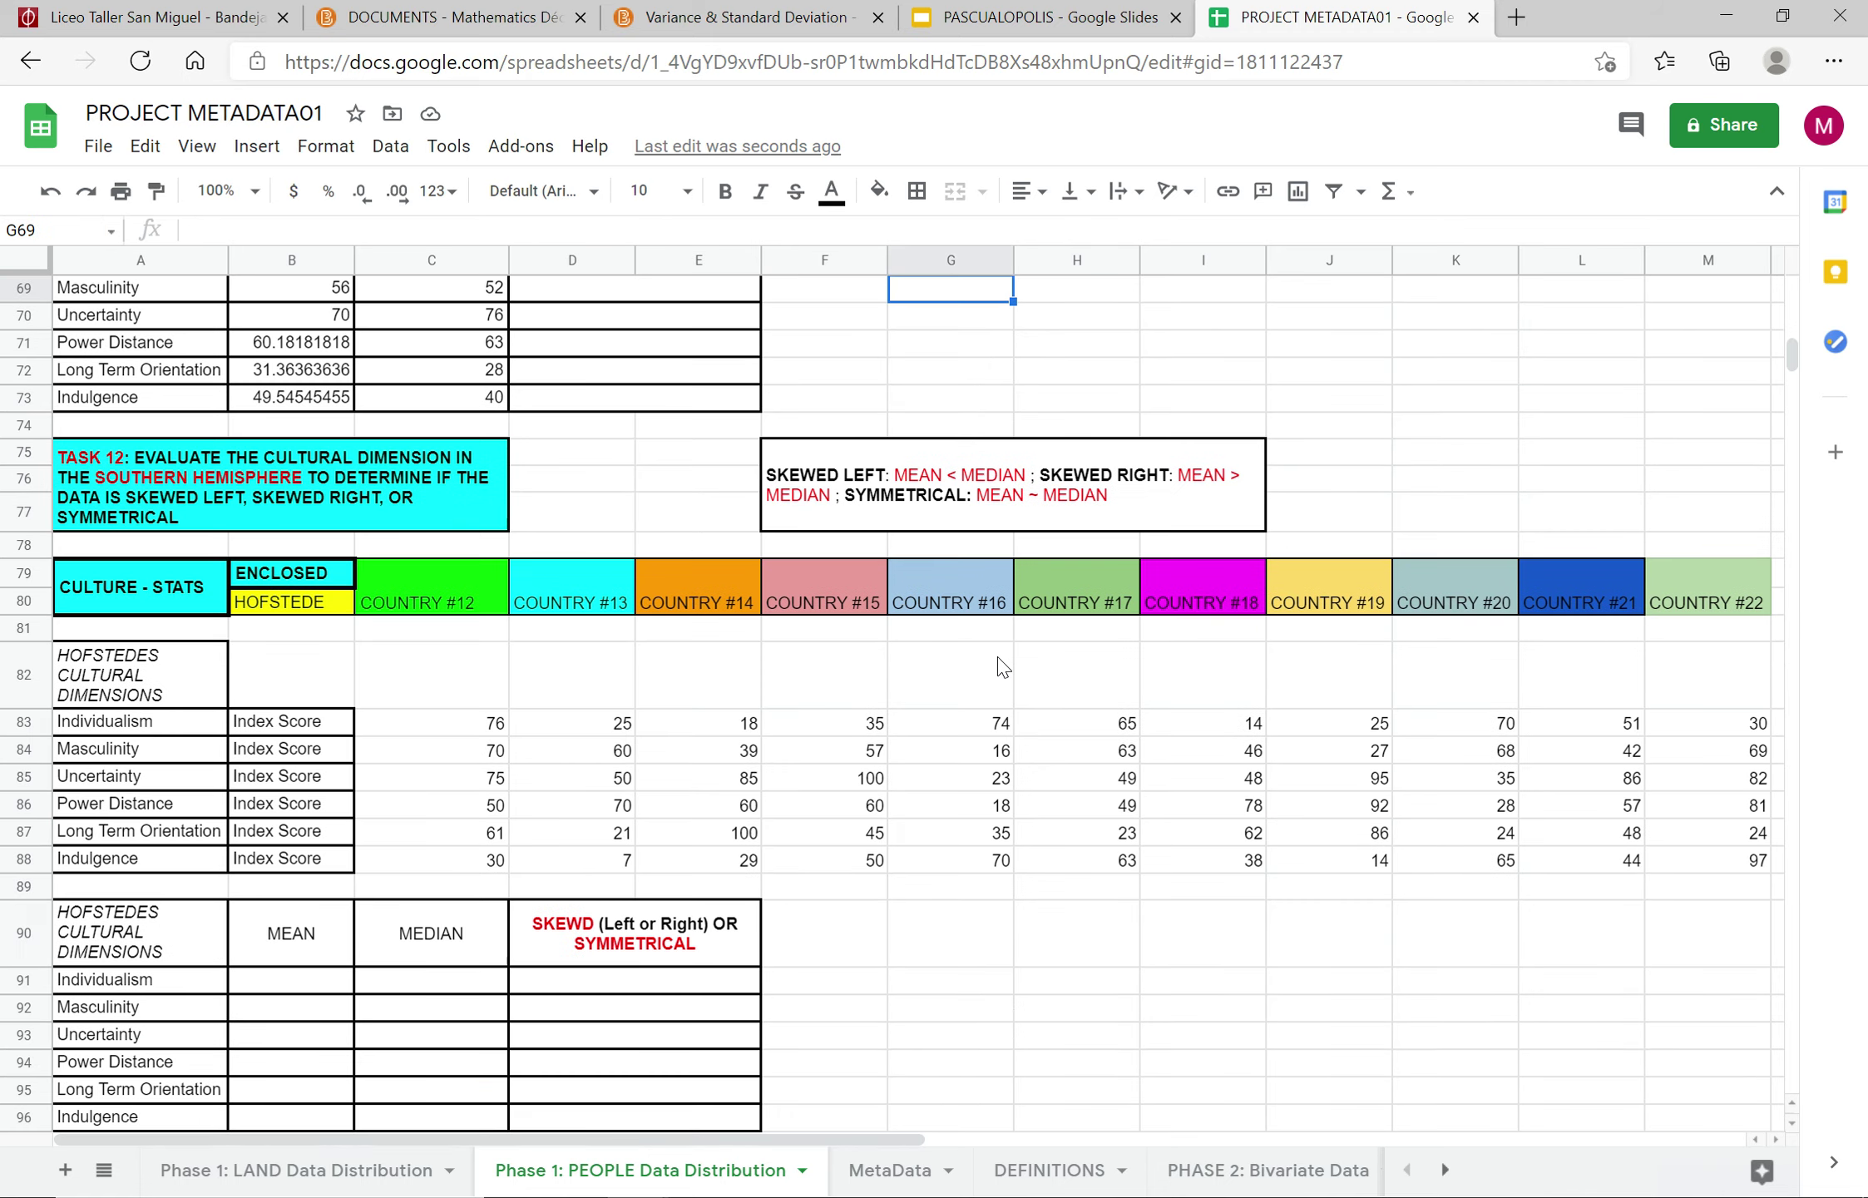
left_click(574, 397)
scroll(579, 545, "up", 3)
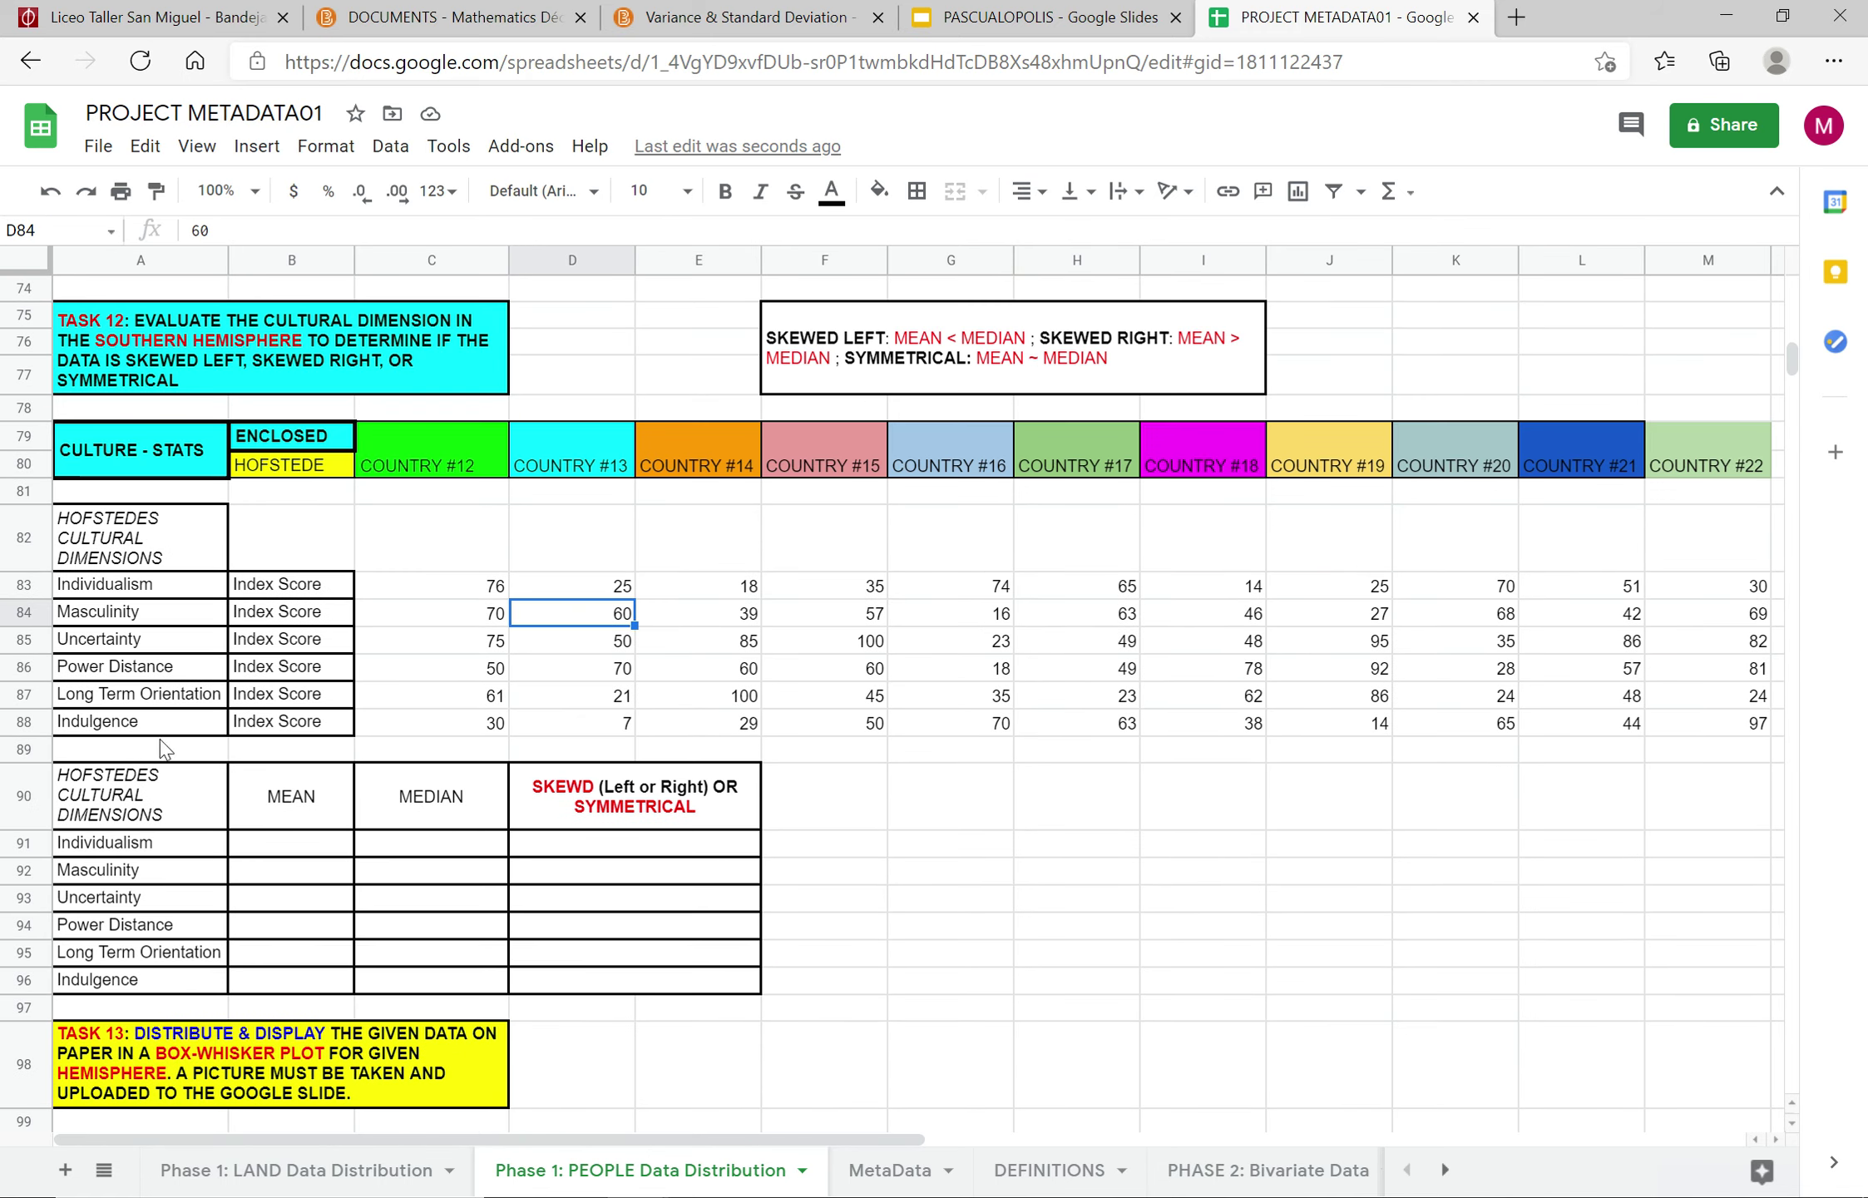
scroll(258, 756, "down", 5)
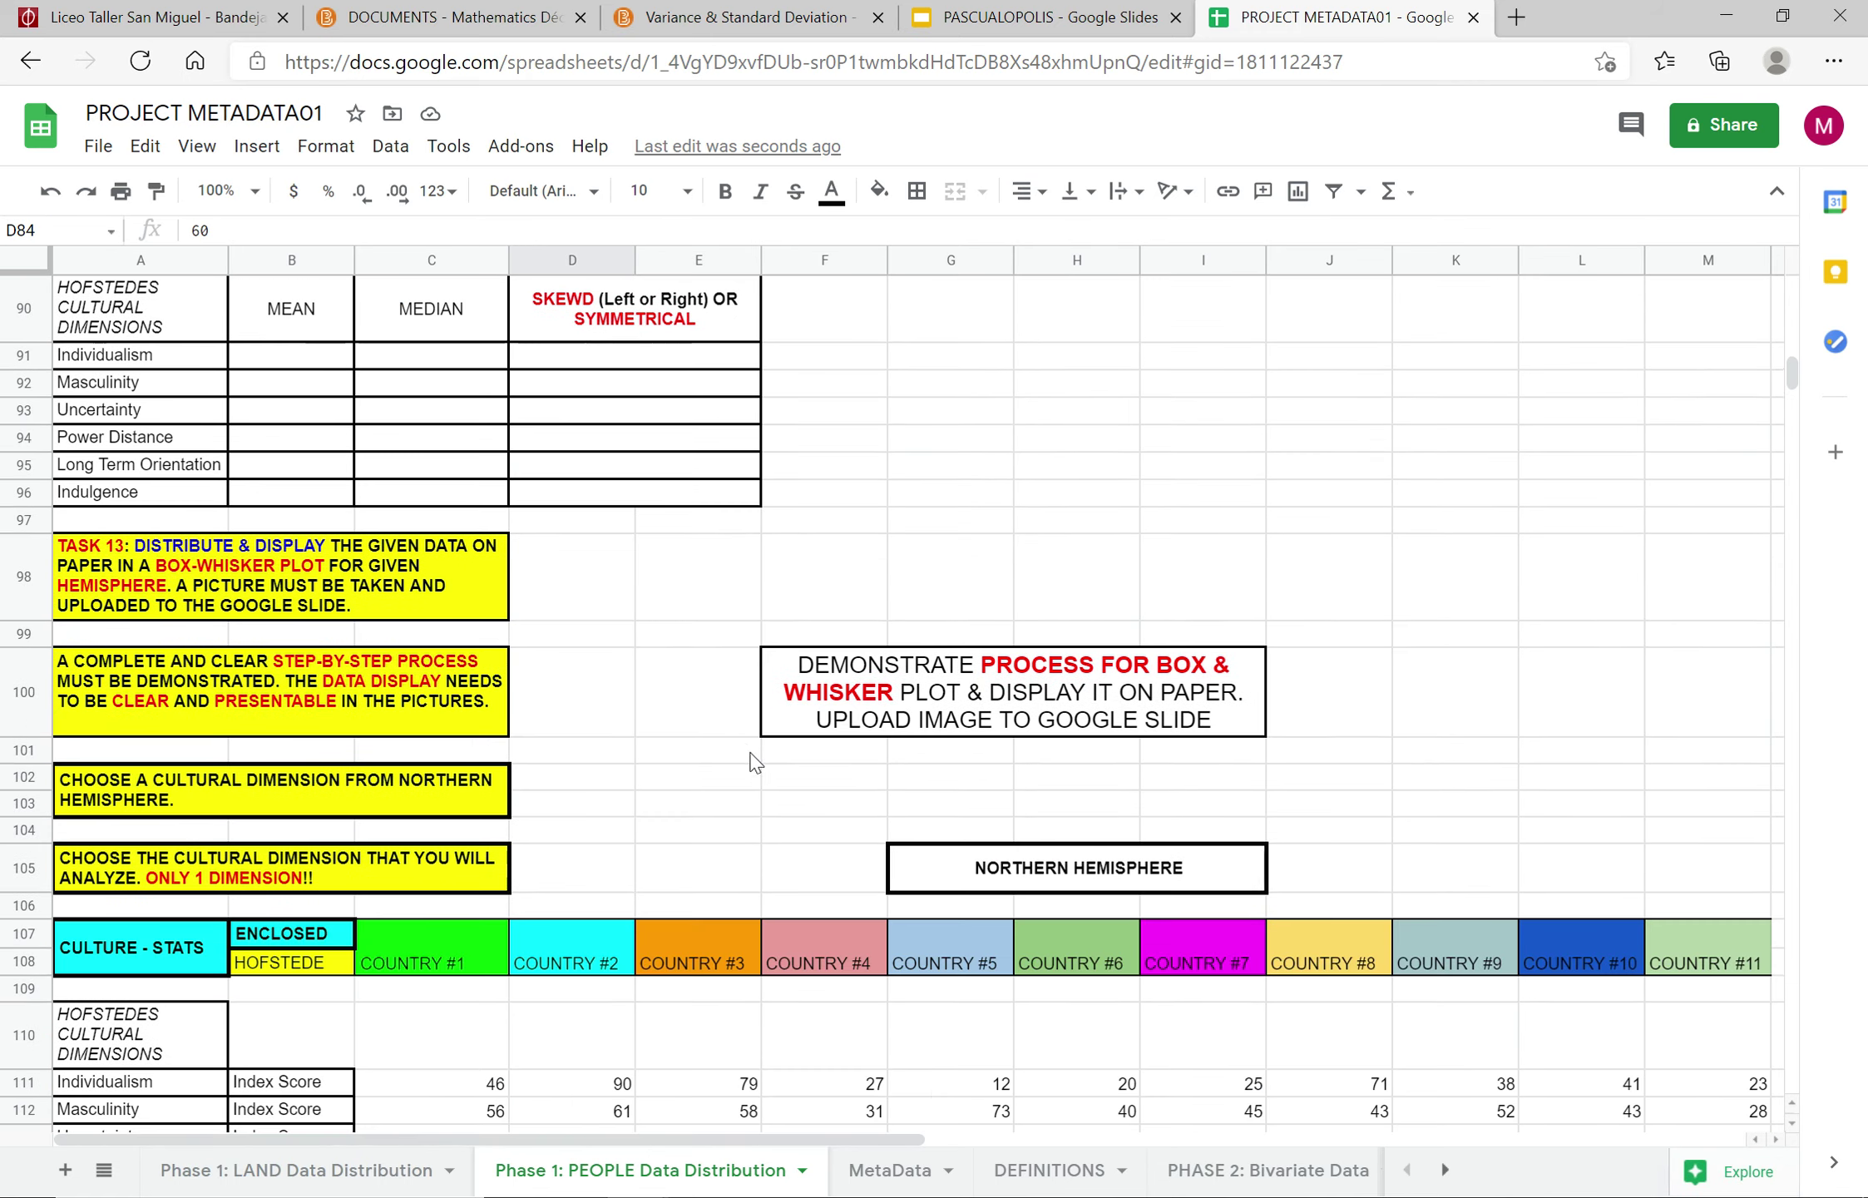
left_click(661, 715)
left_click(224, 586)
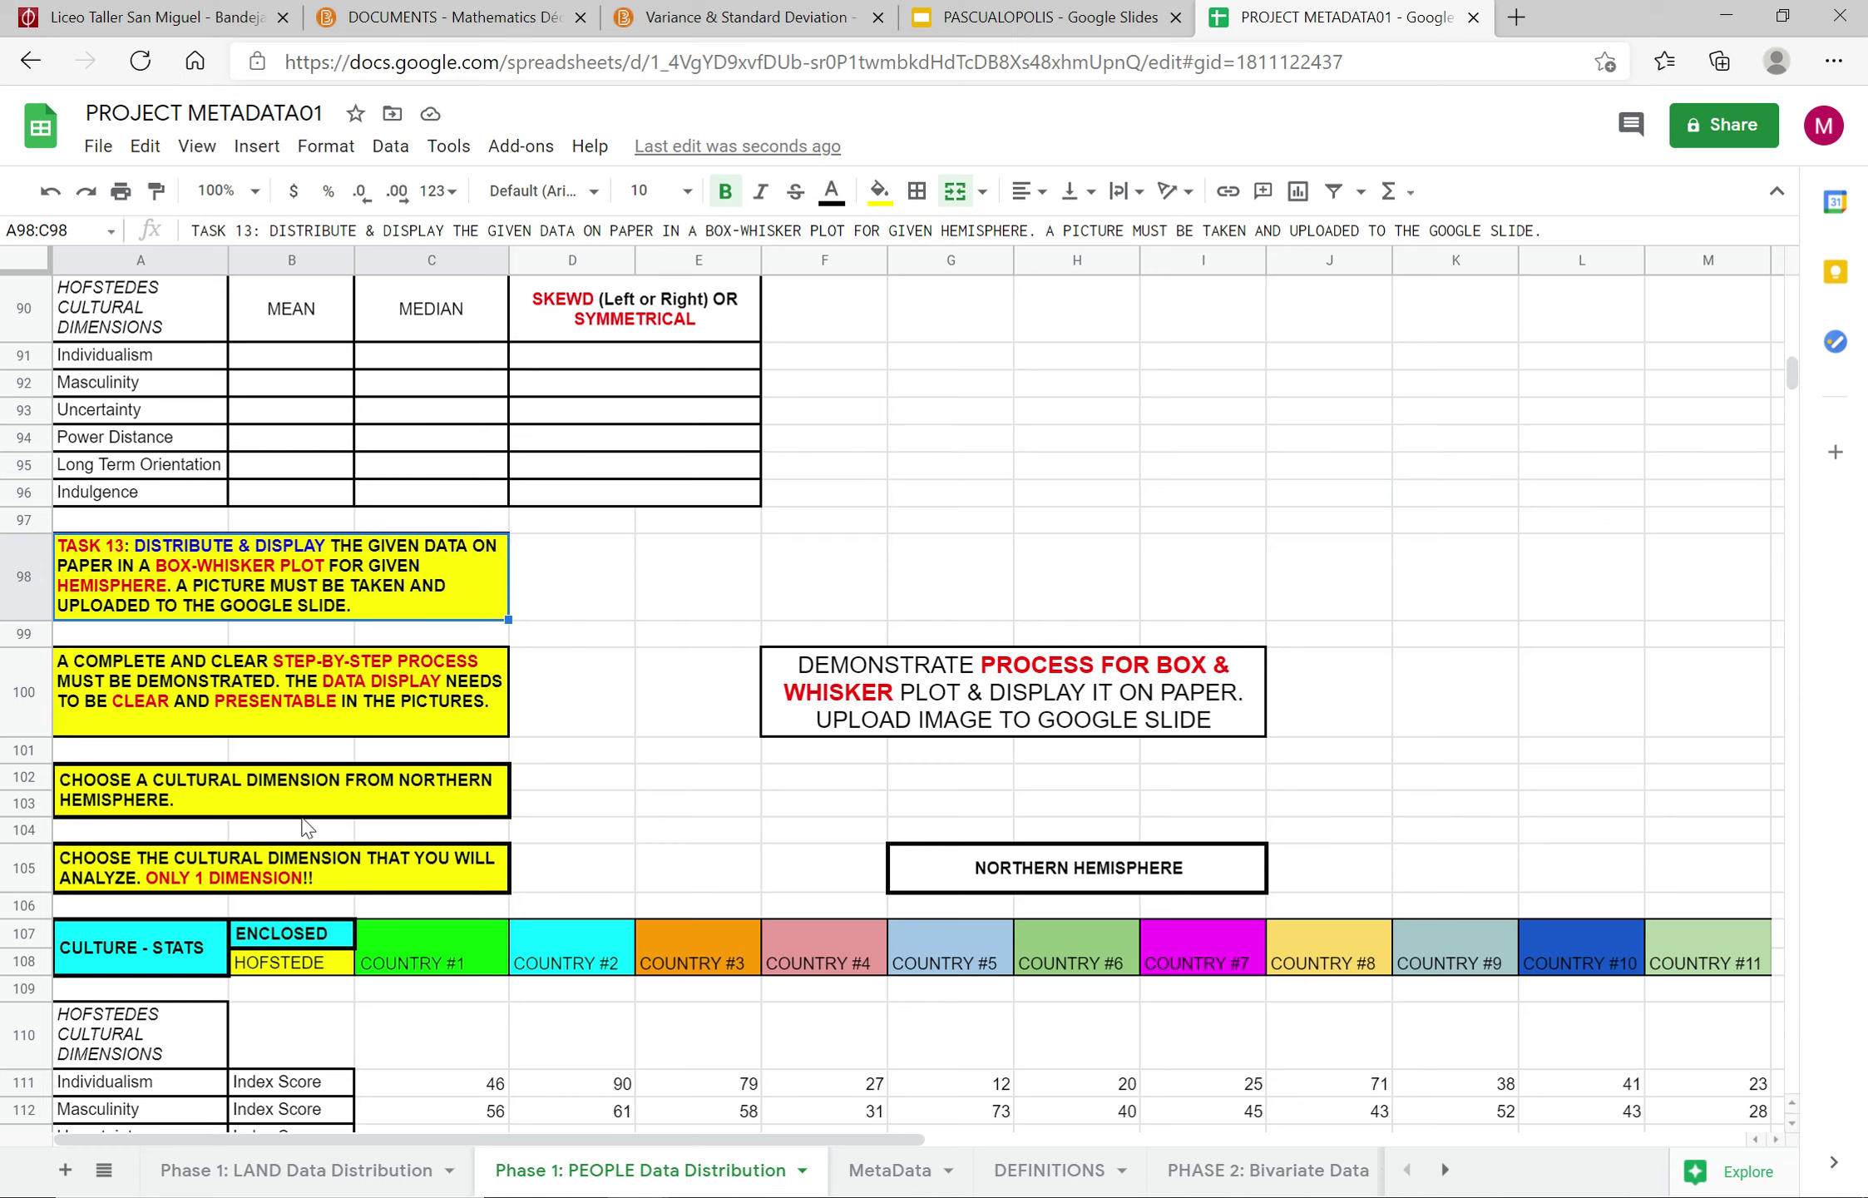
key("shift+Right")
key("shift+Right")
key("shift+Right")
key("shift+Right")
key("shift+Right")
key("shift+Right")
key("shift+Right")
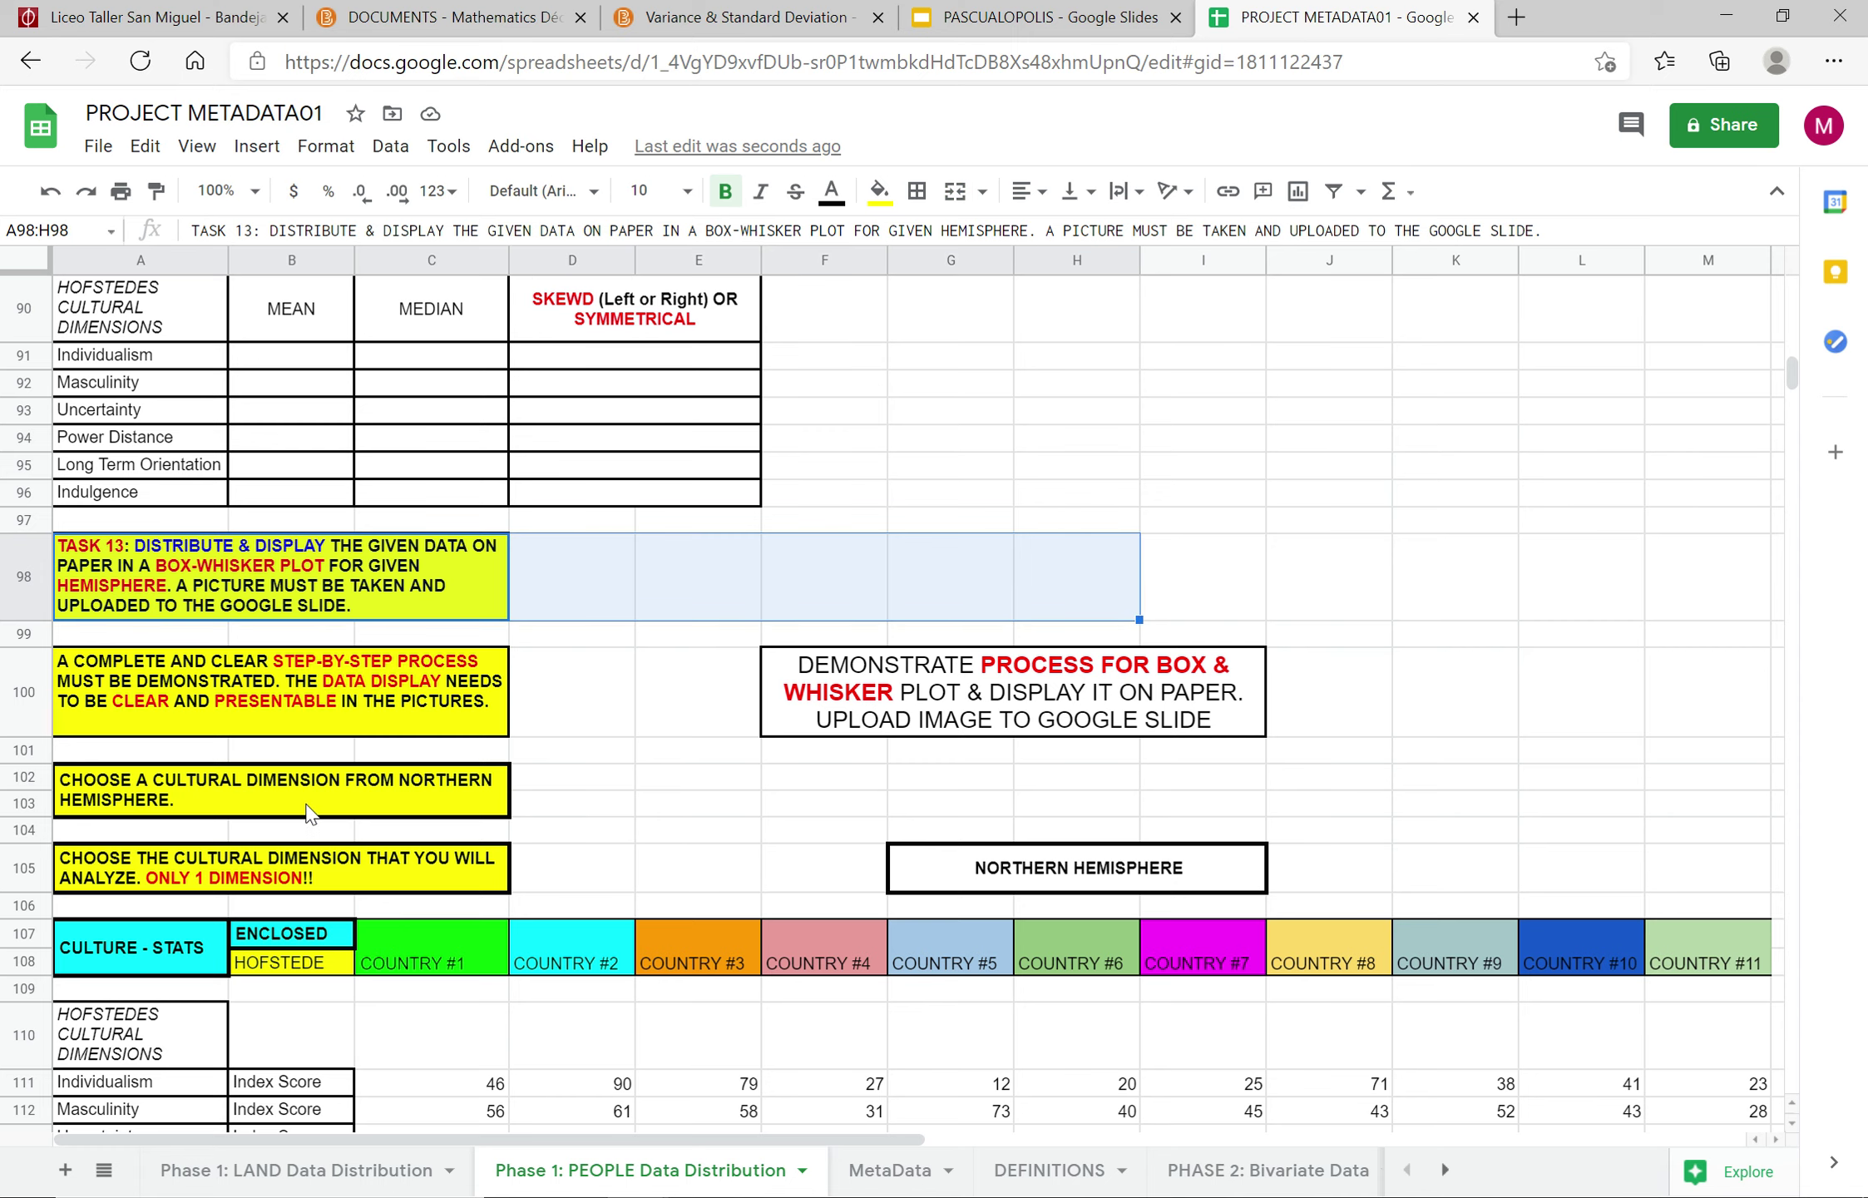
key("shift+Down")
key("shift+Down")
key("shift+Down")
key("shift+Down")
key("shift+Down")
key("shift+Down")
key("shift+Down")
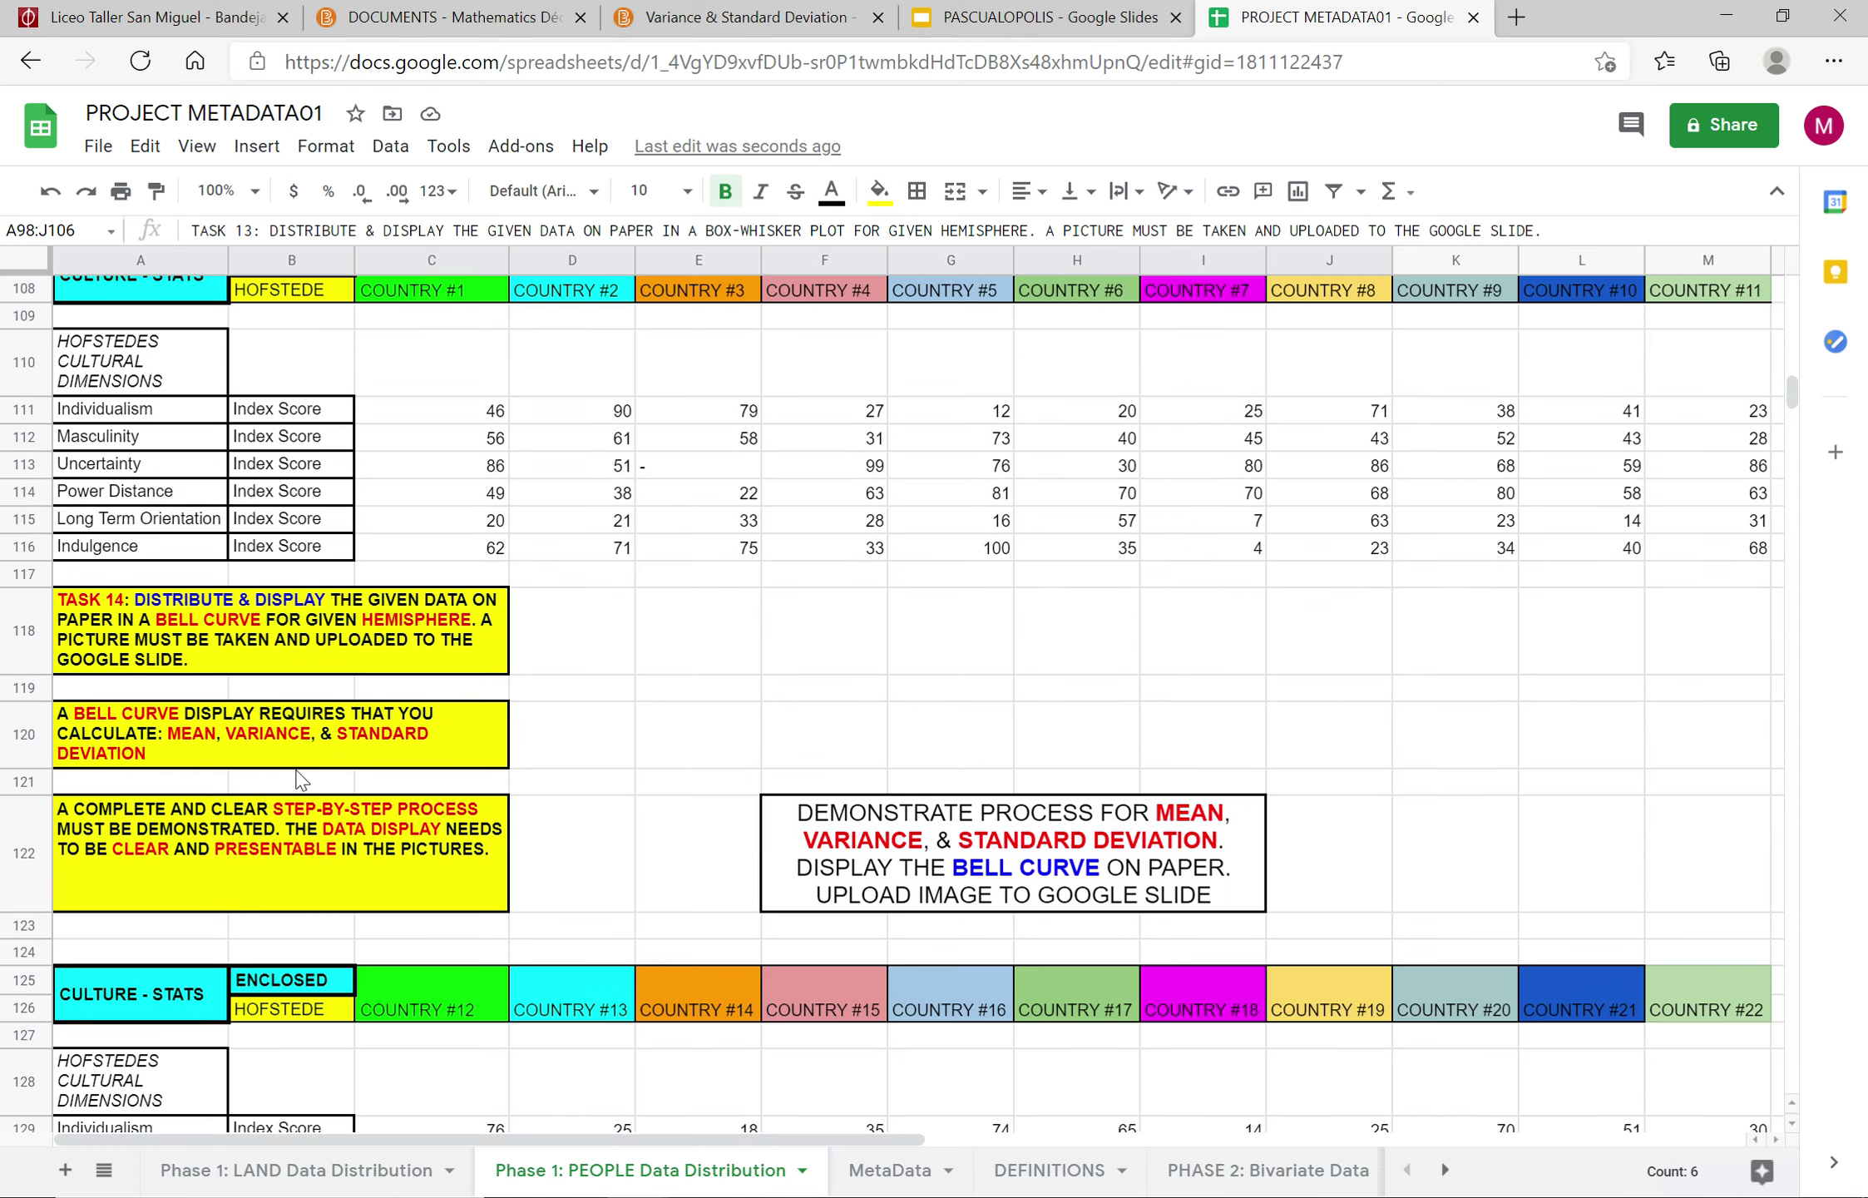
scroll(299, 774, "down", 8)
left_click(291, 657)
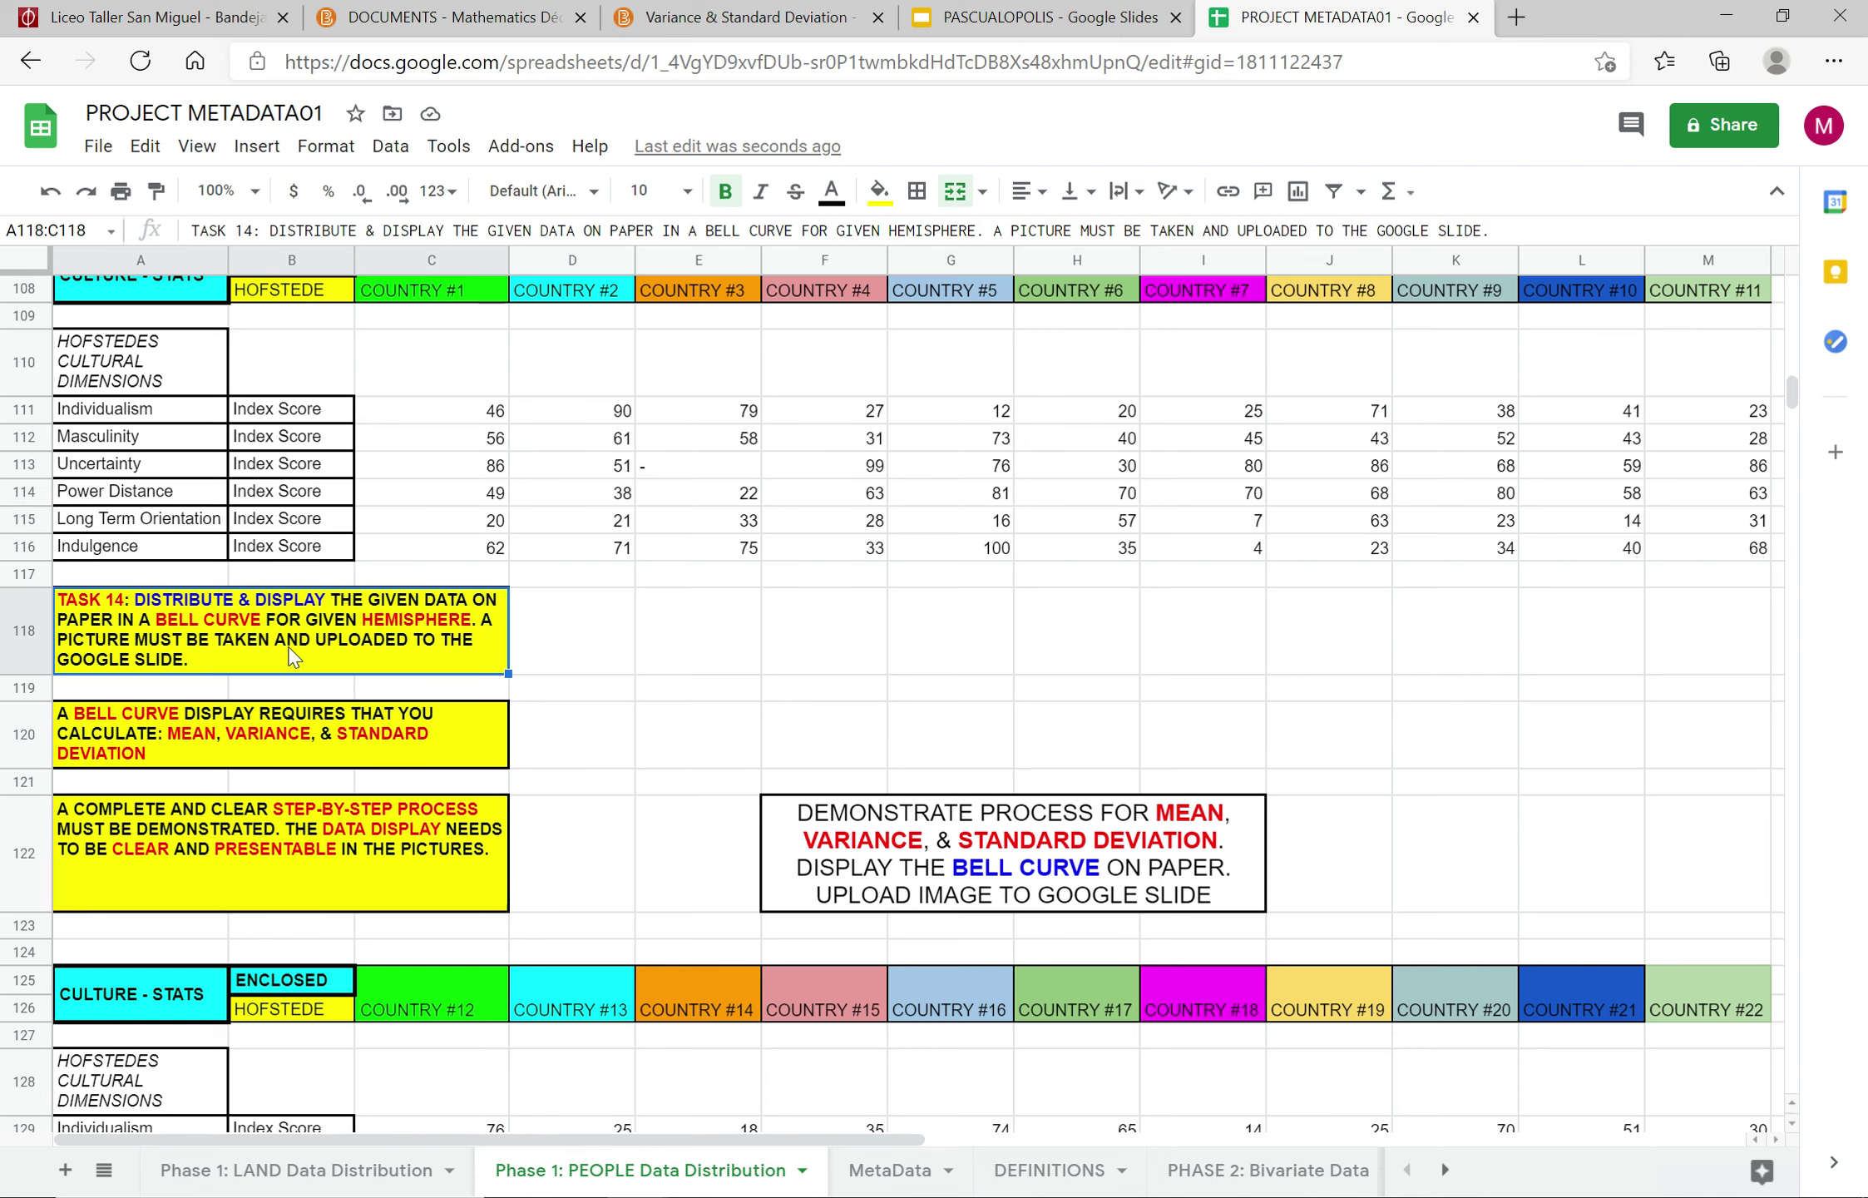
key("shift+Right")
key("shift+Right")
key("shift+Right")
key("shift+Right")
key("shift+Right")
key("shift+Right")
key("shift+Right")
key("shift+Down")
key("shift+Down")
key("shift+Down")
key("shift+Down")
key("shift+Down")
key("shift+Down")
key("shift+Down")
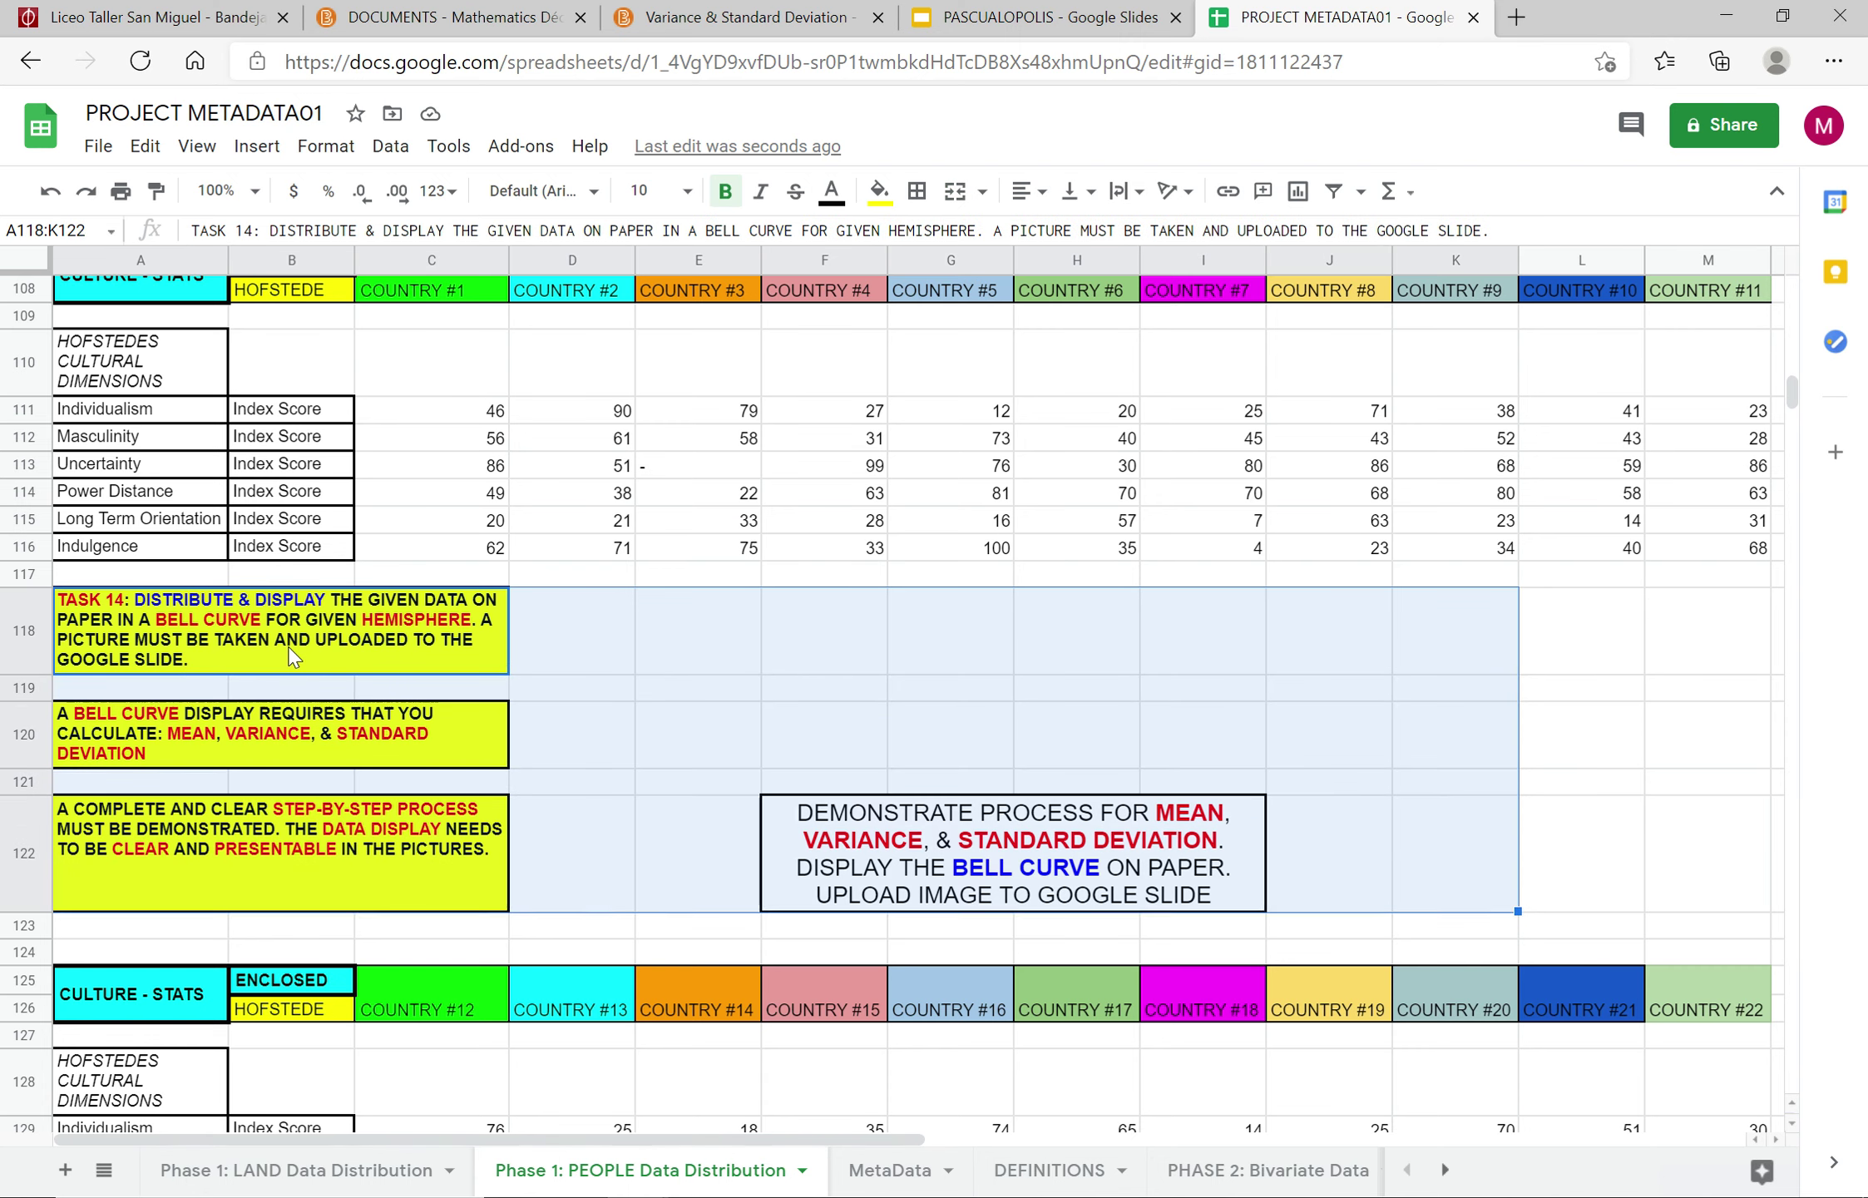
key("Up")
key("Up")
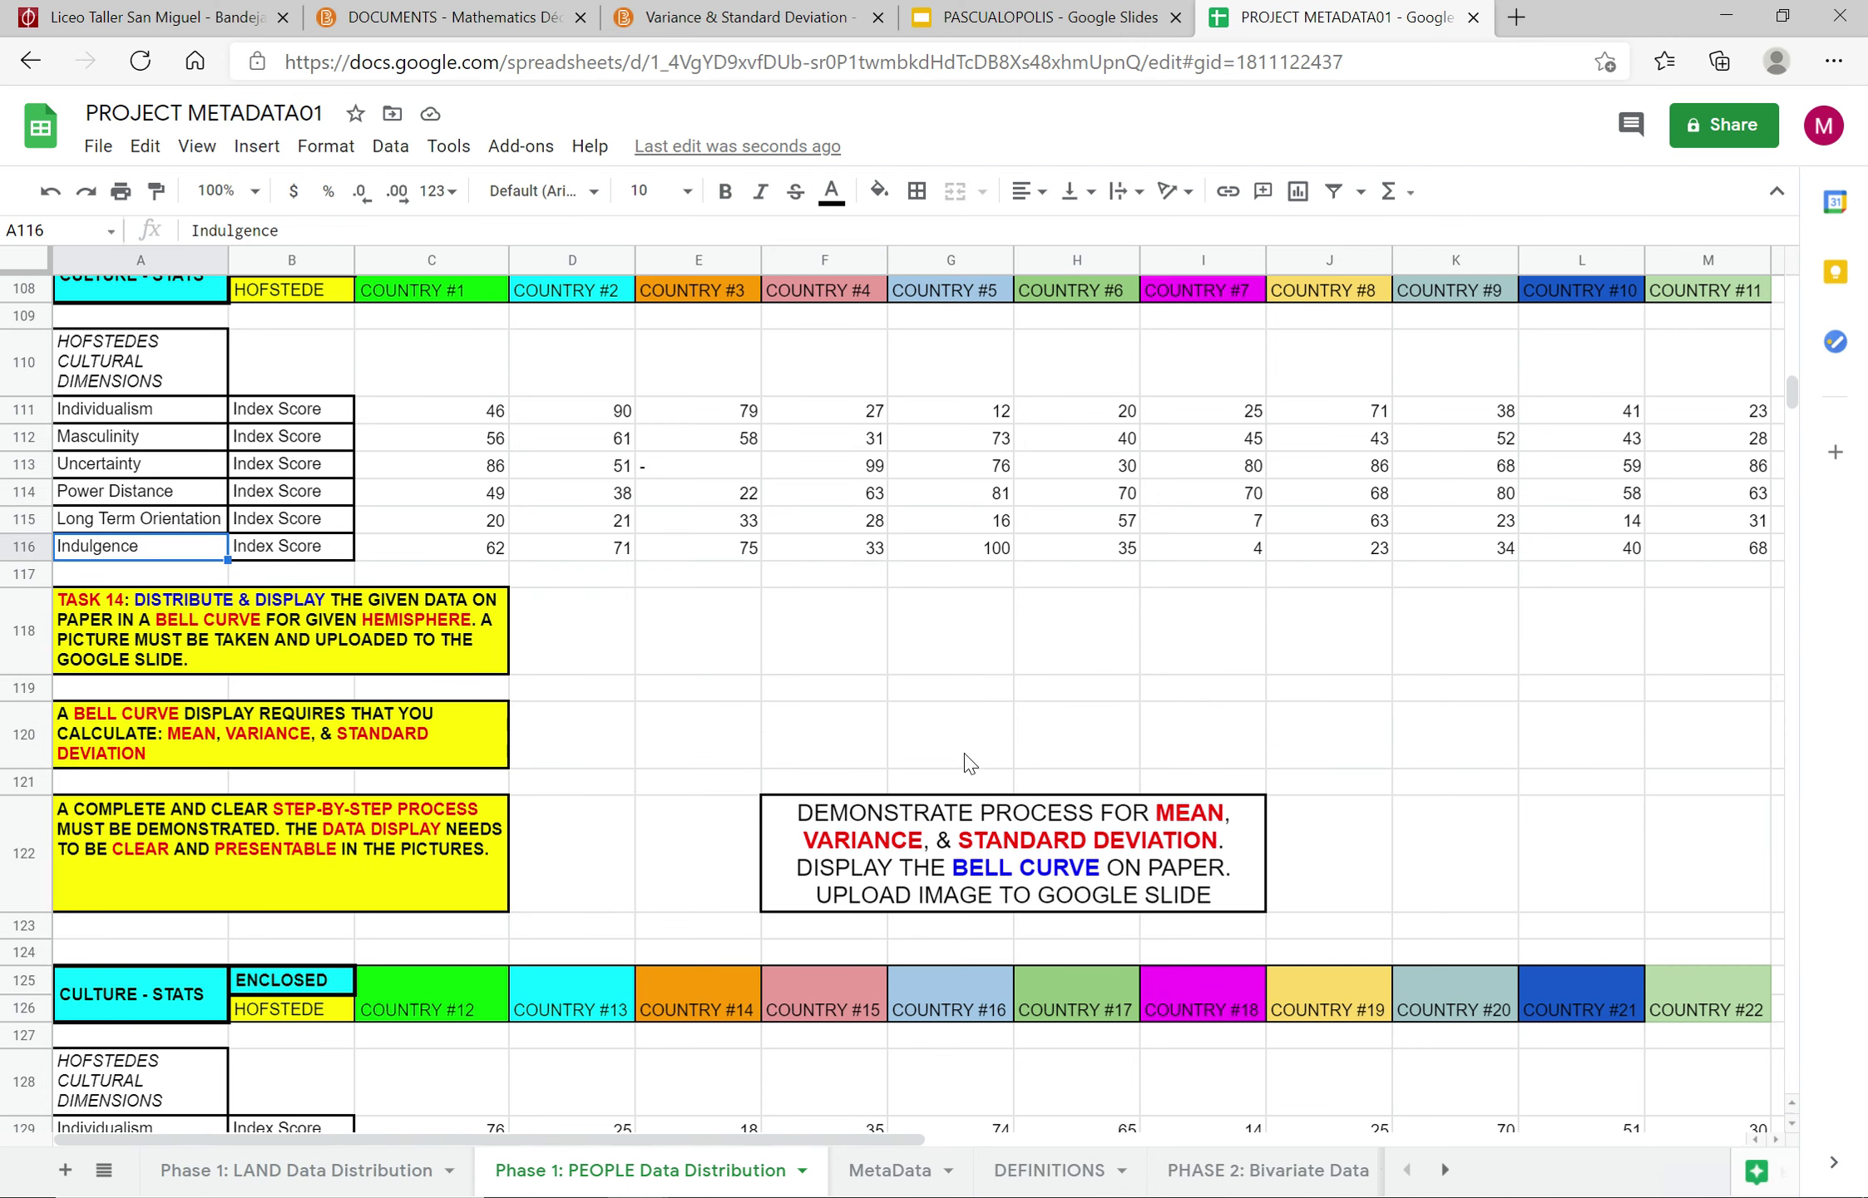
left_click(1114, 835)
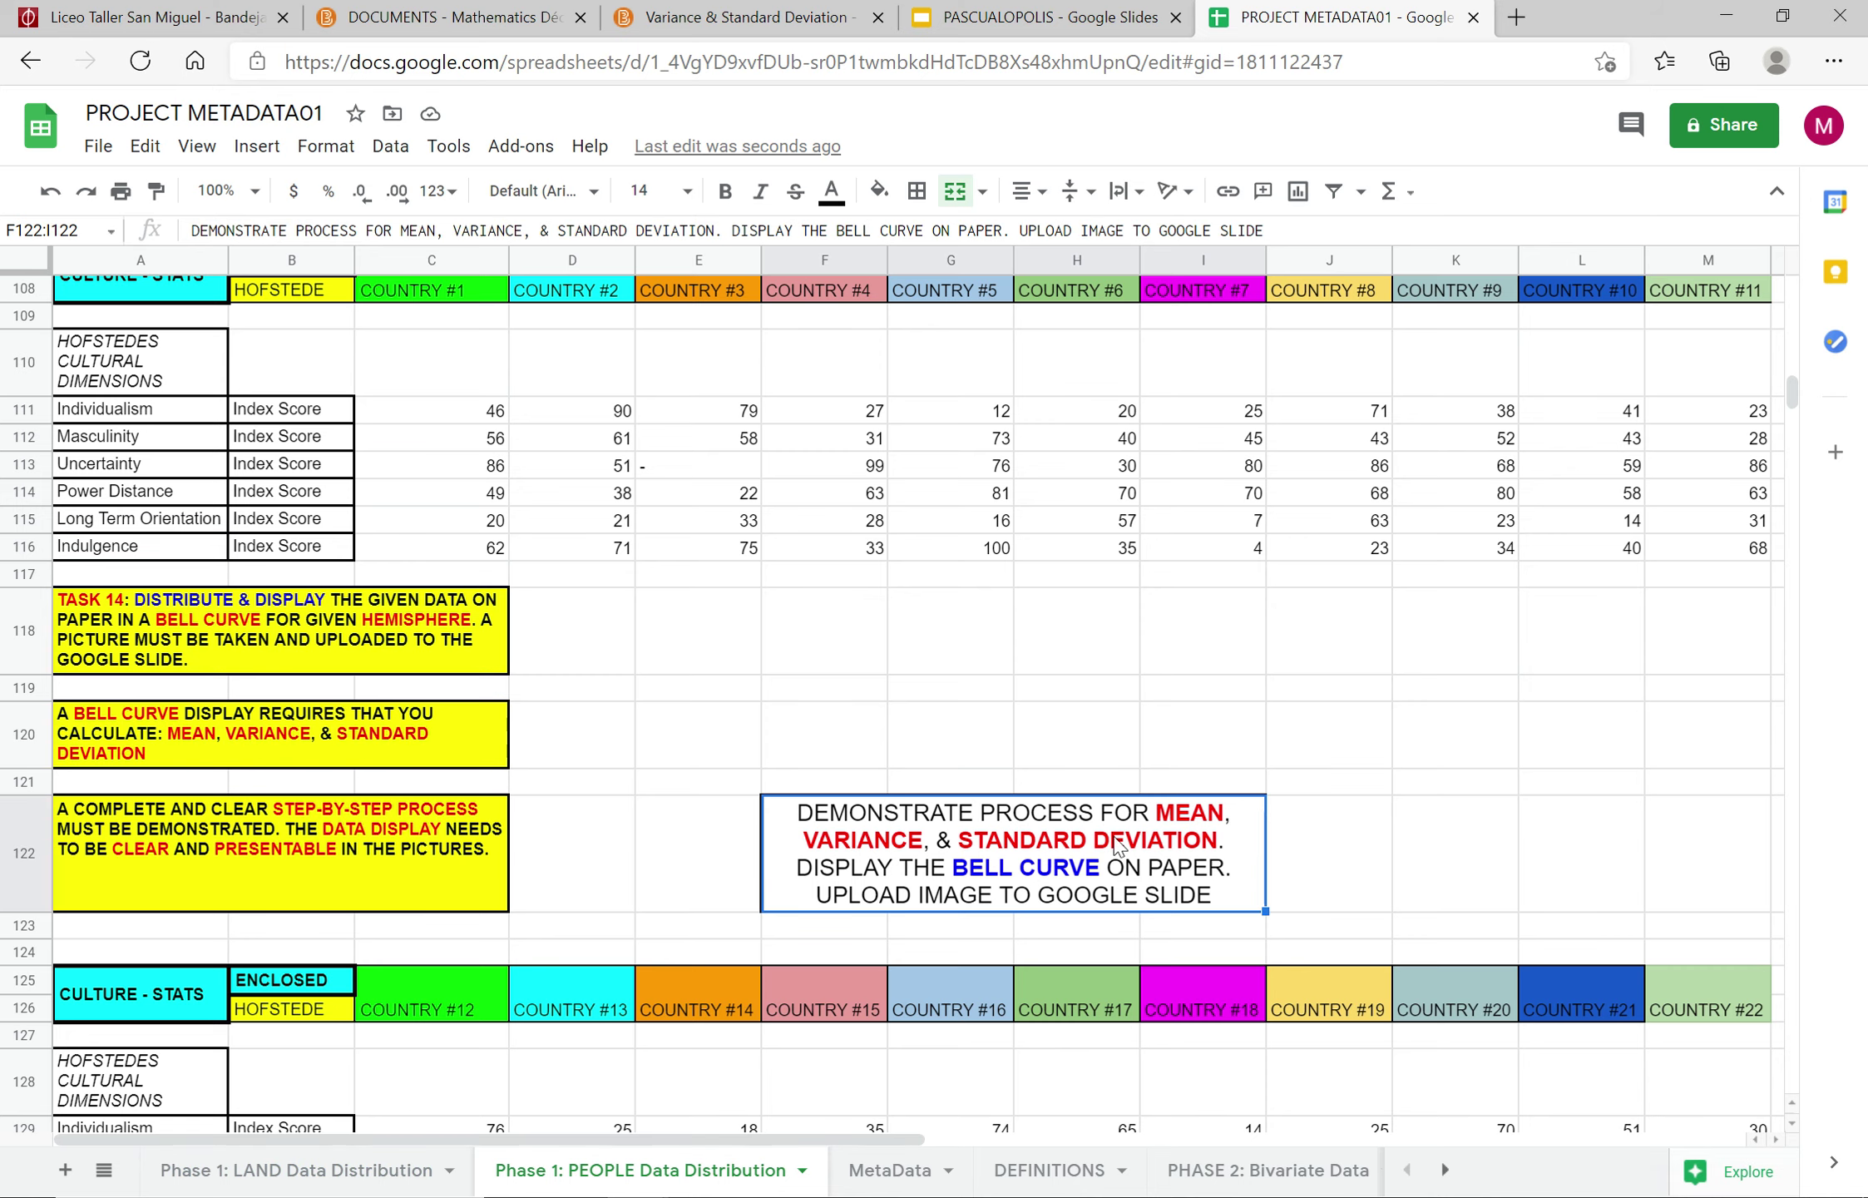
scroll(675, 638, "down", 10)
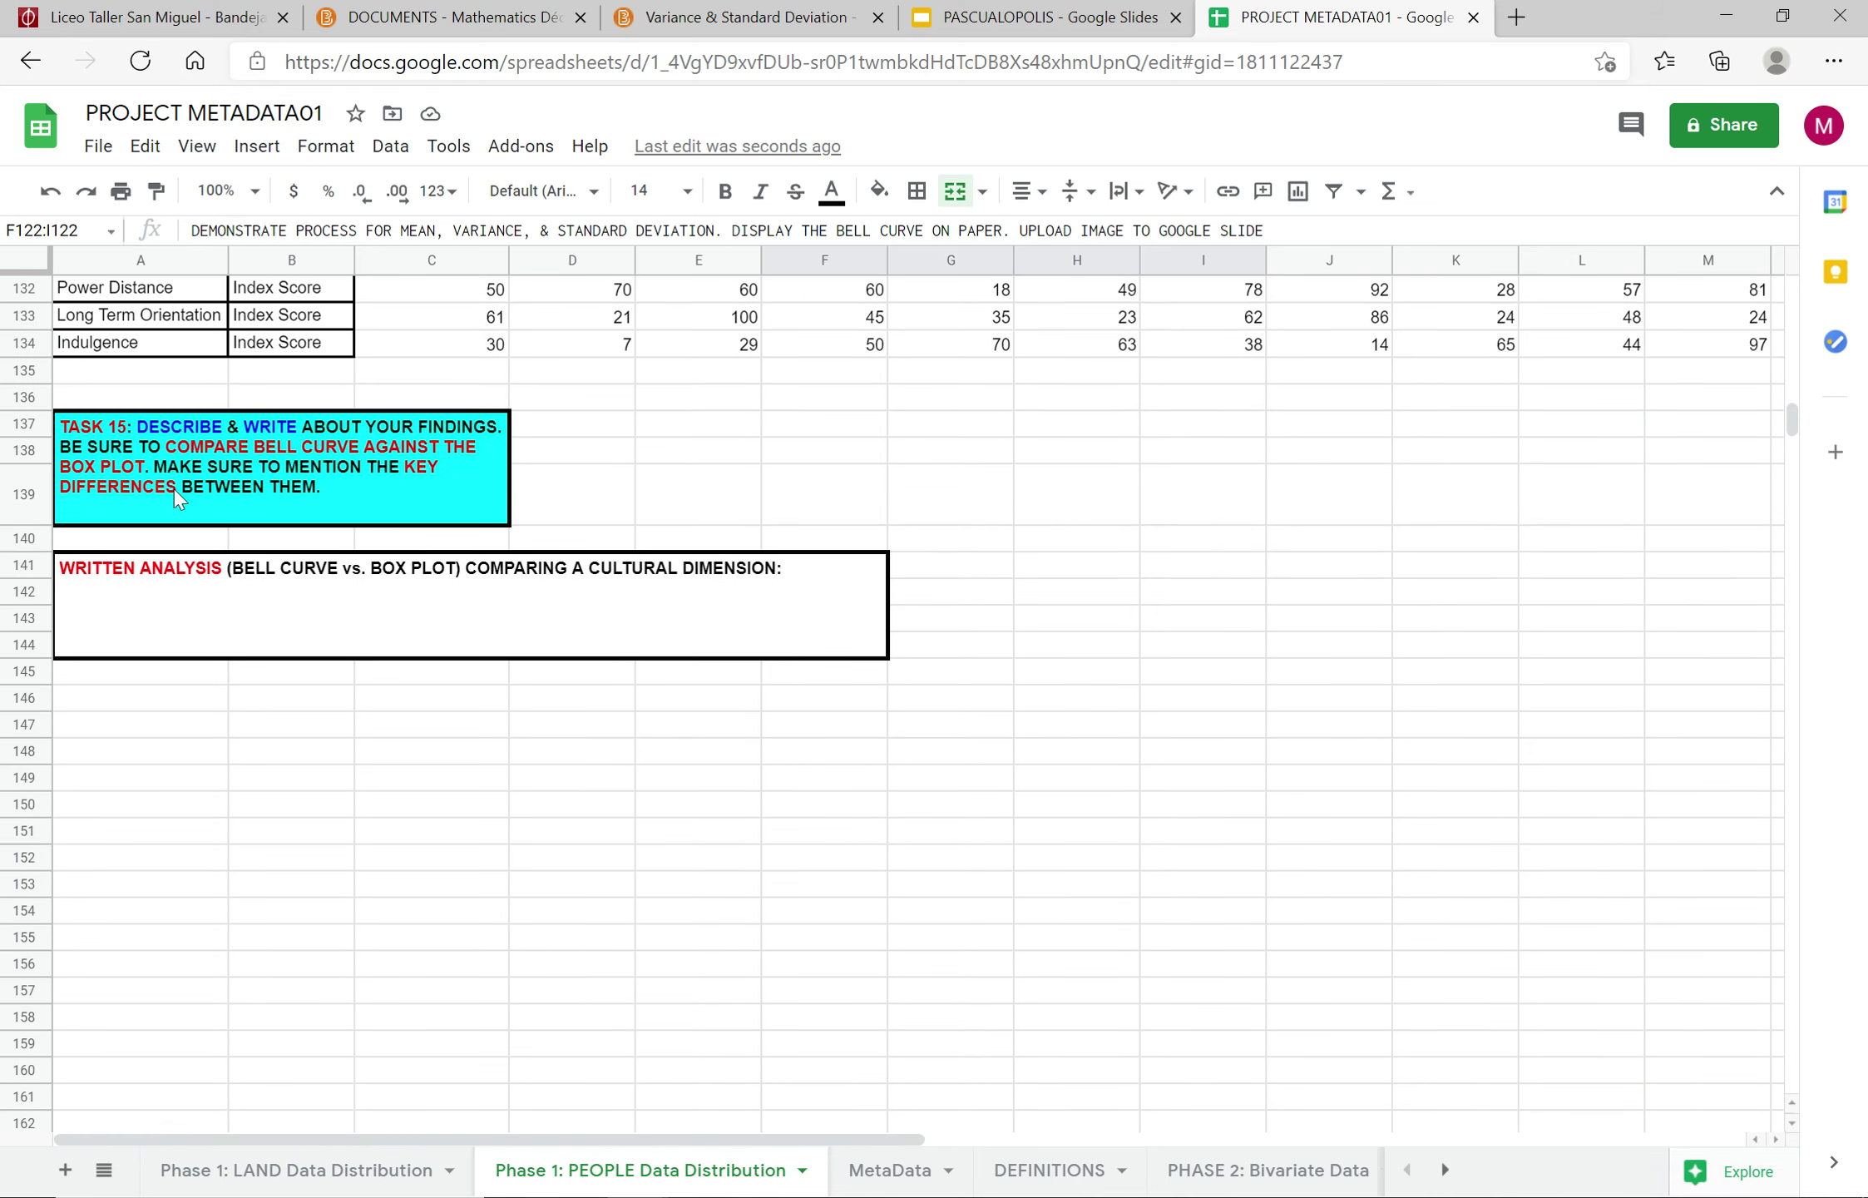
left_click(203, 632)
scroll(658, 696, "up", 7)
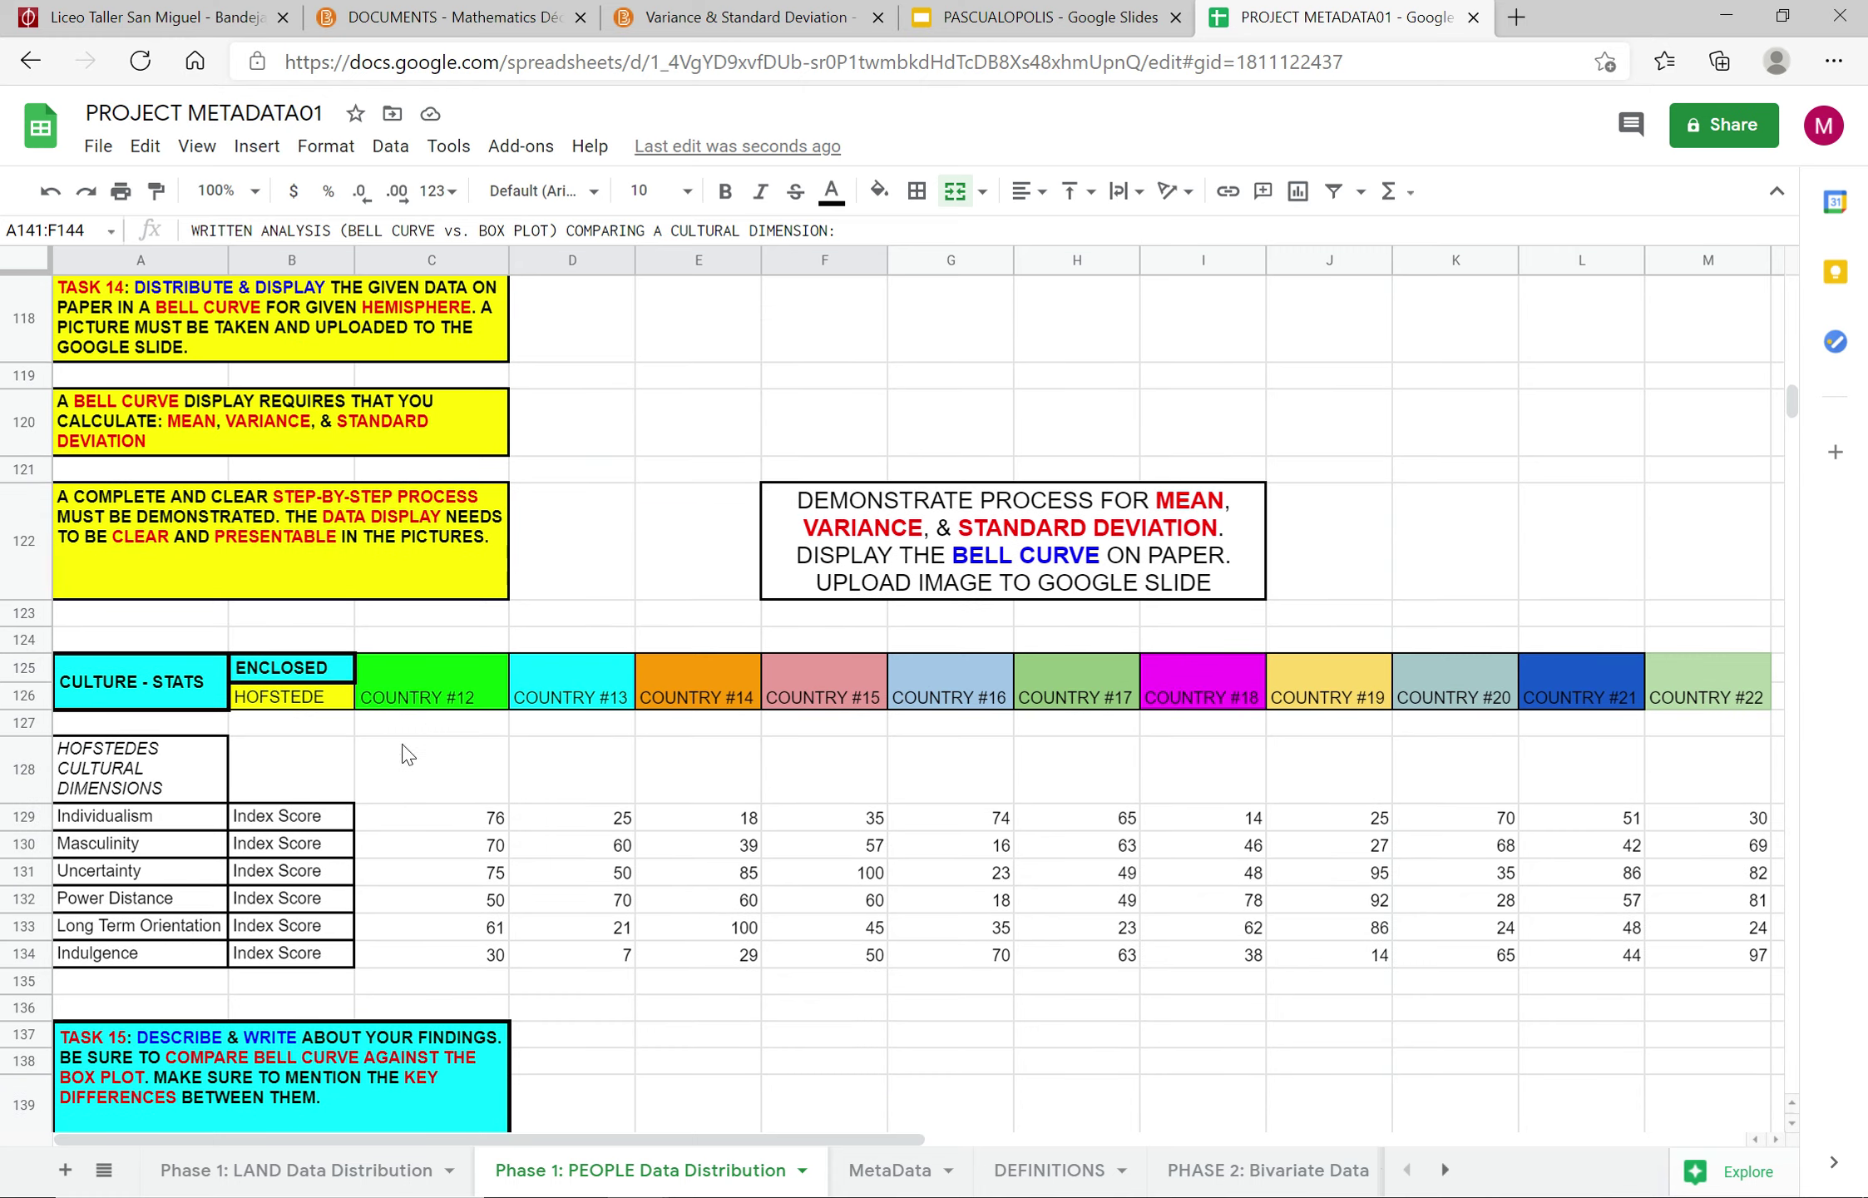
left_click(136, 698)
left_click(133, 767)
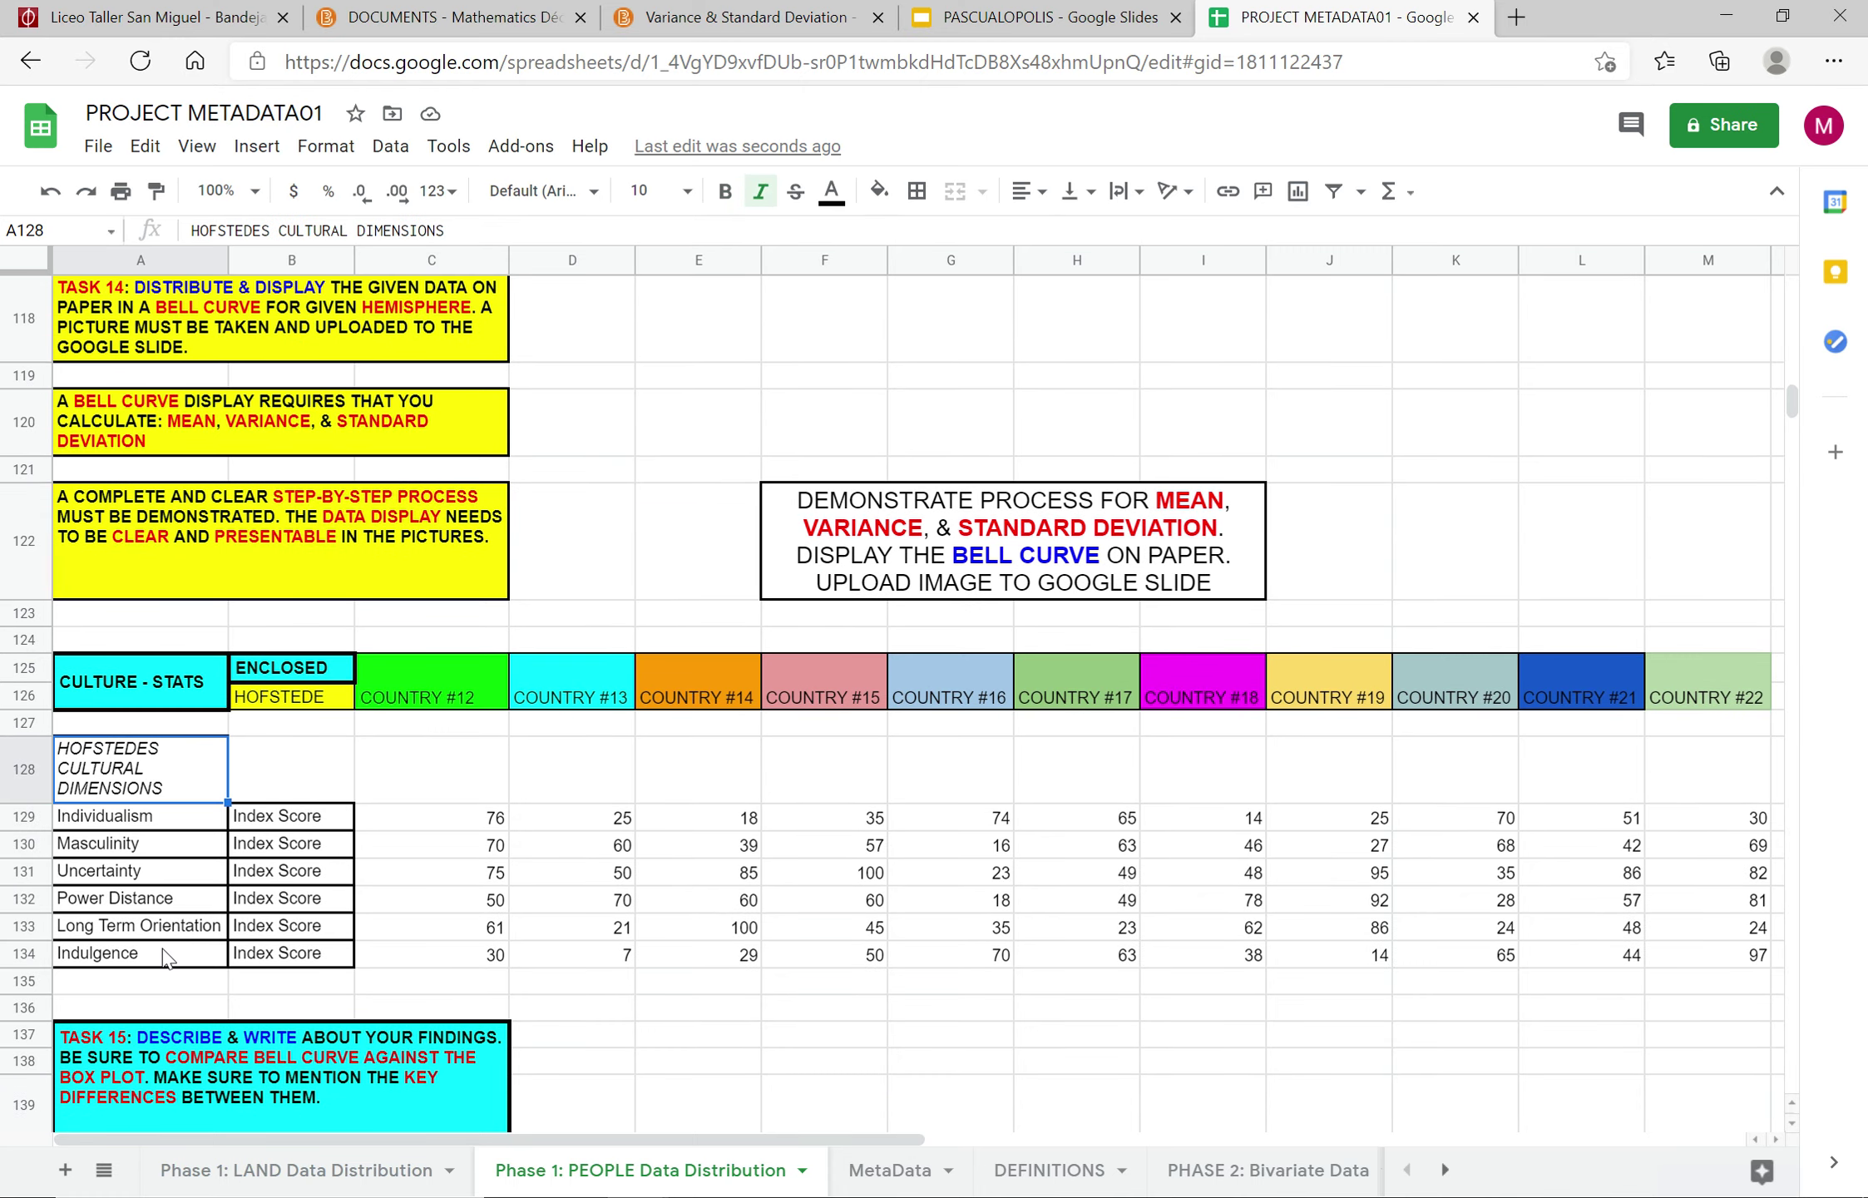
scroll(318, 613, "up", 8)
scroll(318, 614, "up", 5)
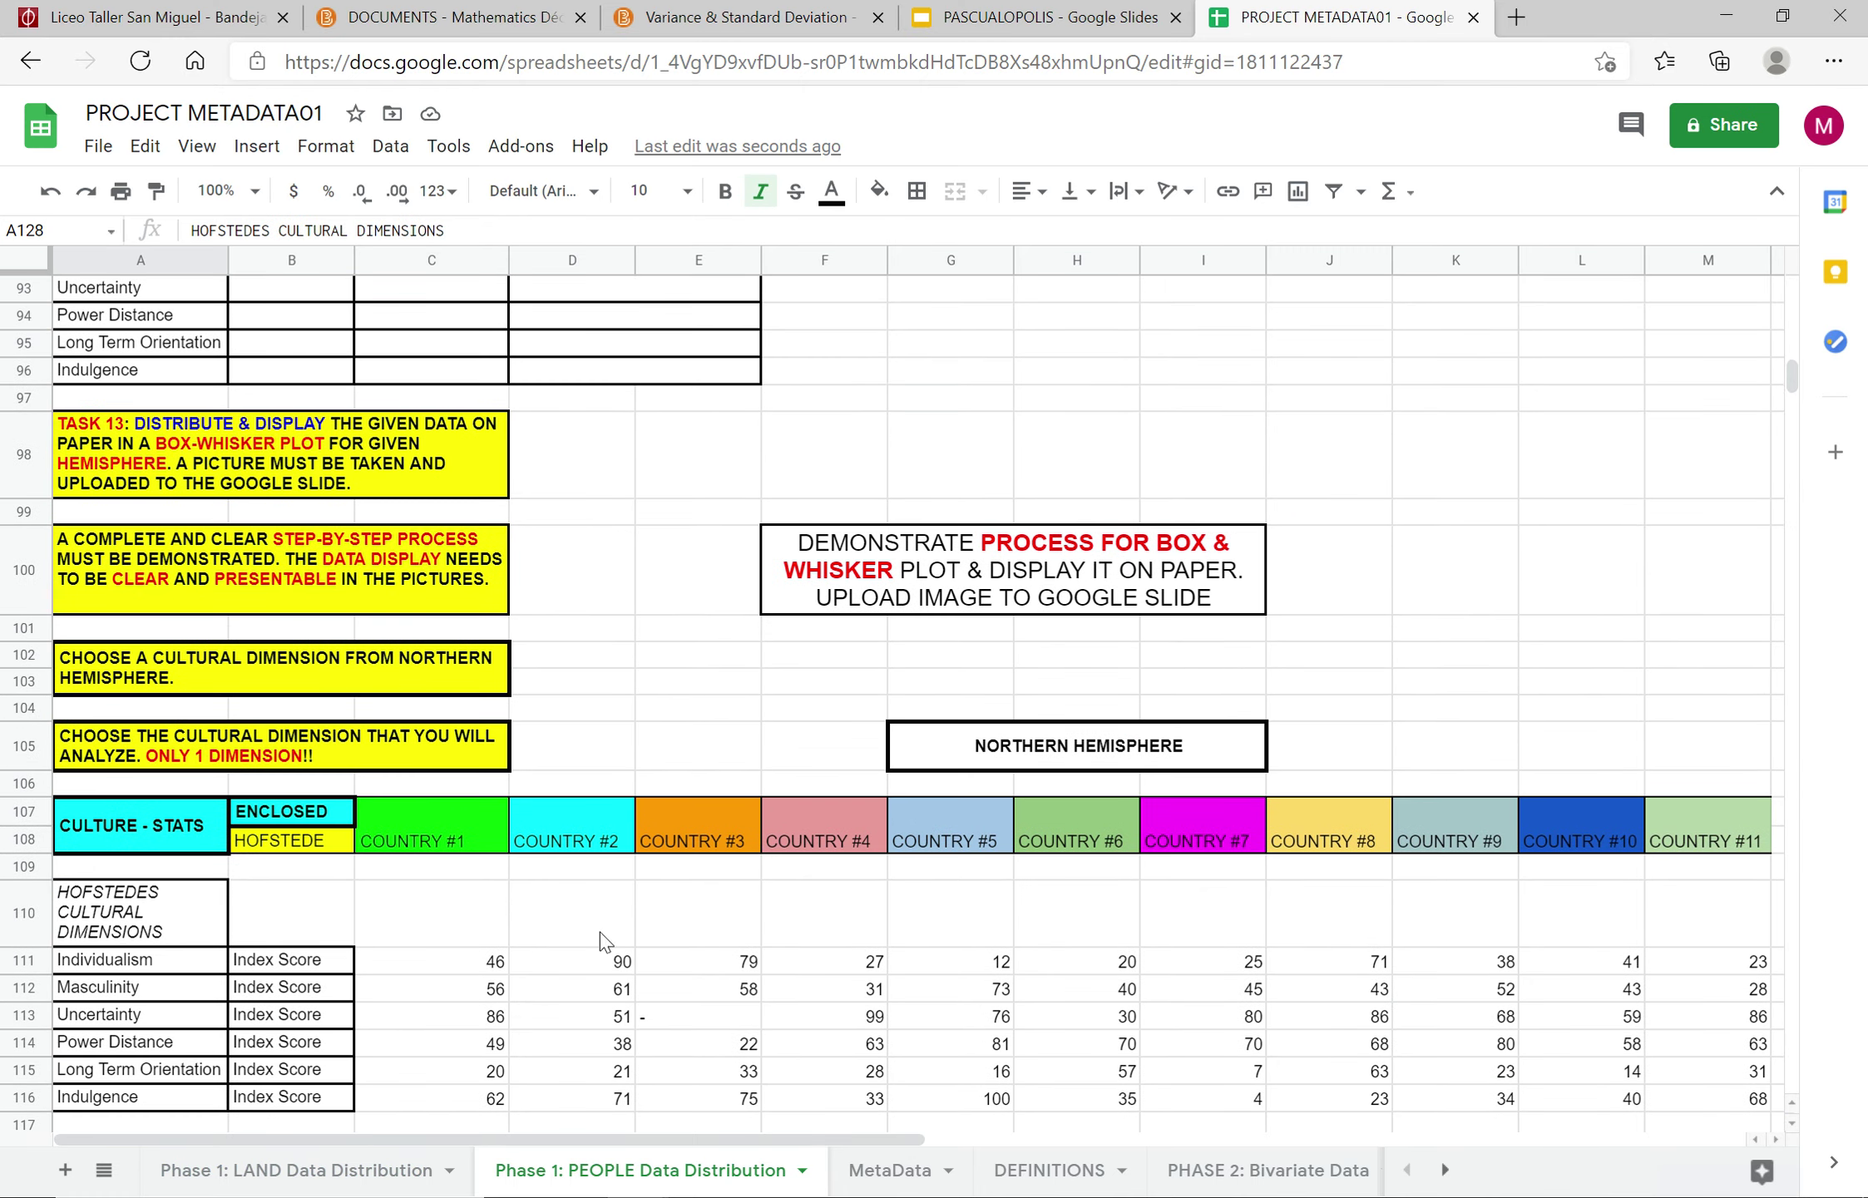
scroll(1197, 840, "down", 12)
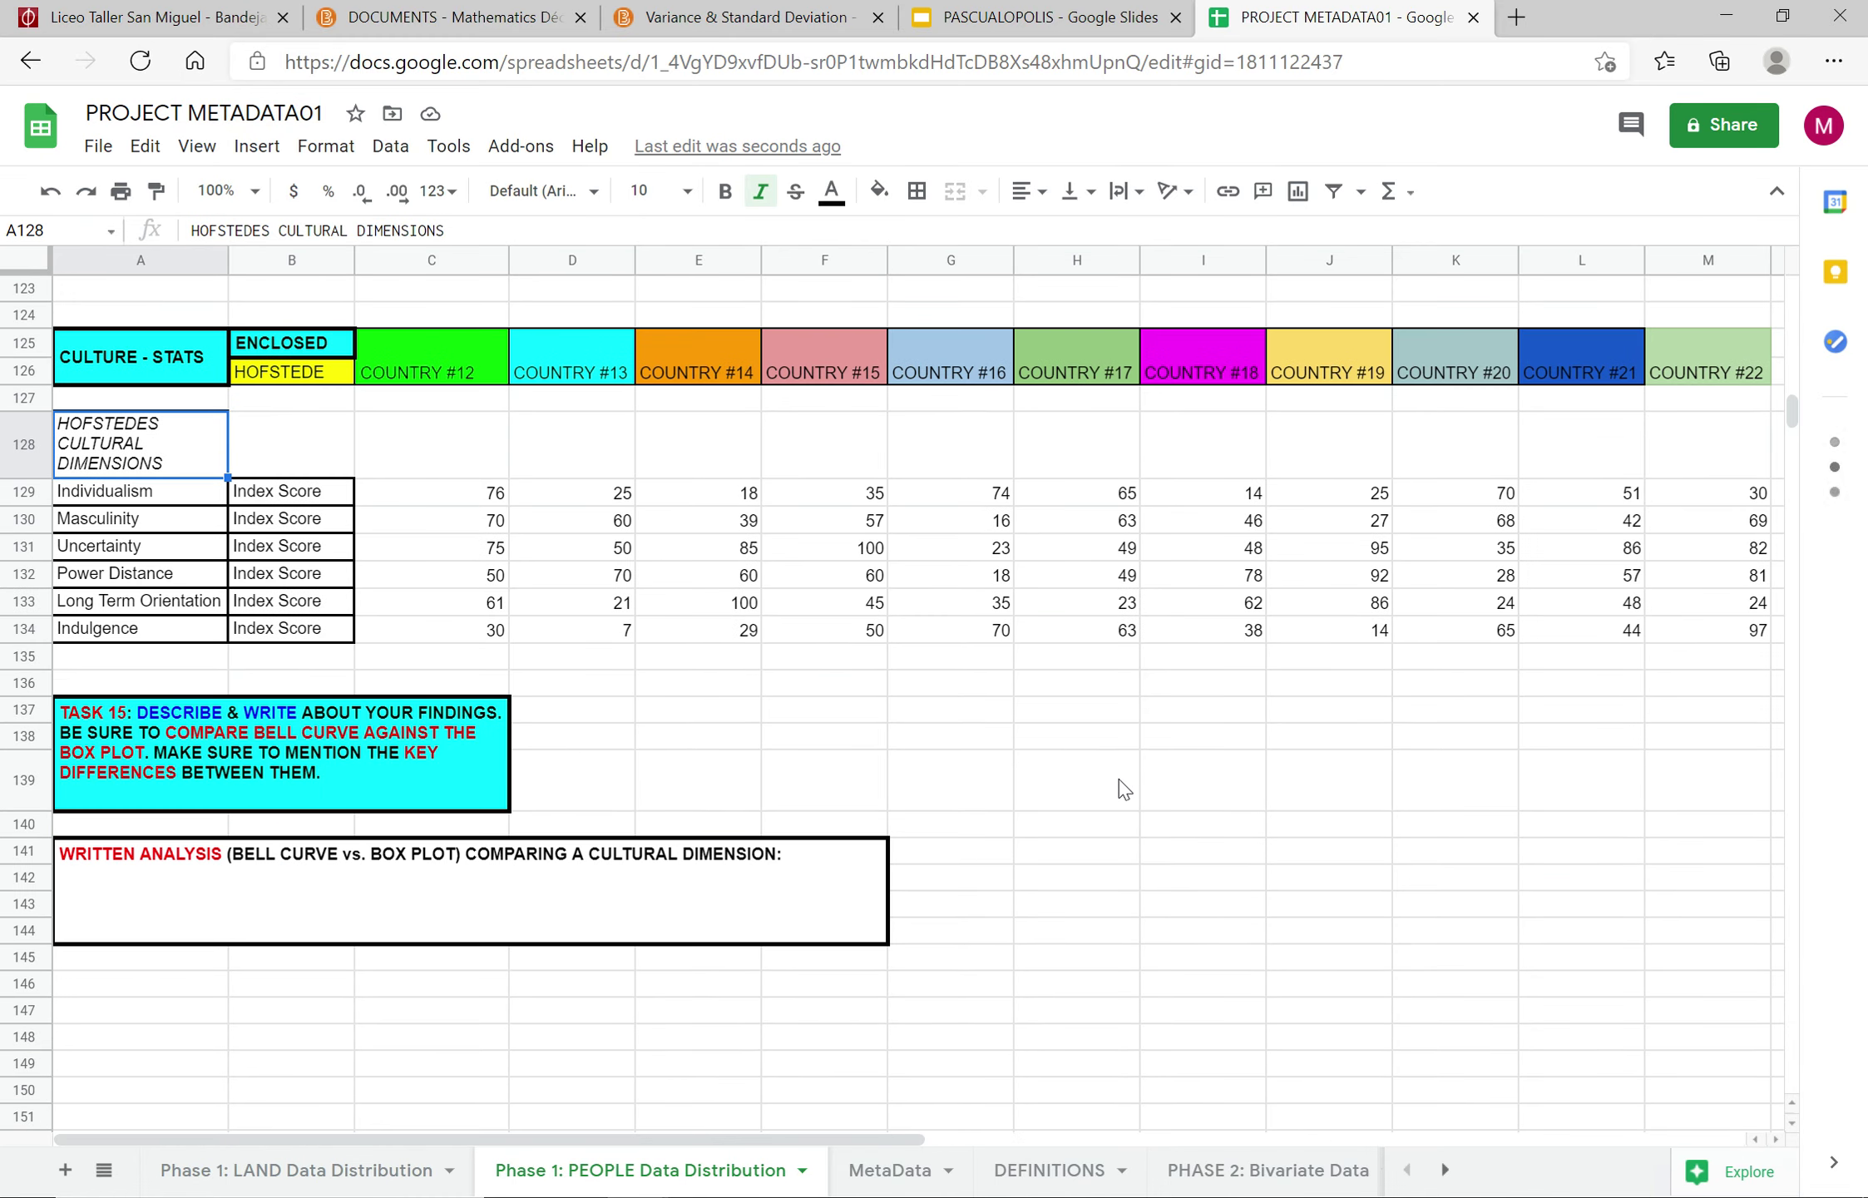
scroll(687, 497, "up", 9)
scroll(638, 697, "down", 8)
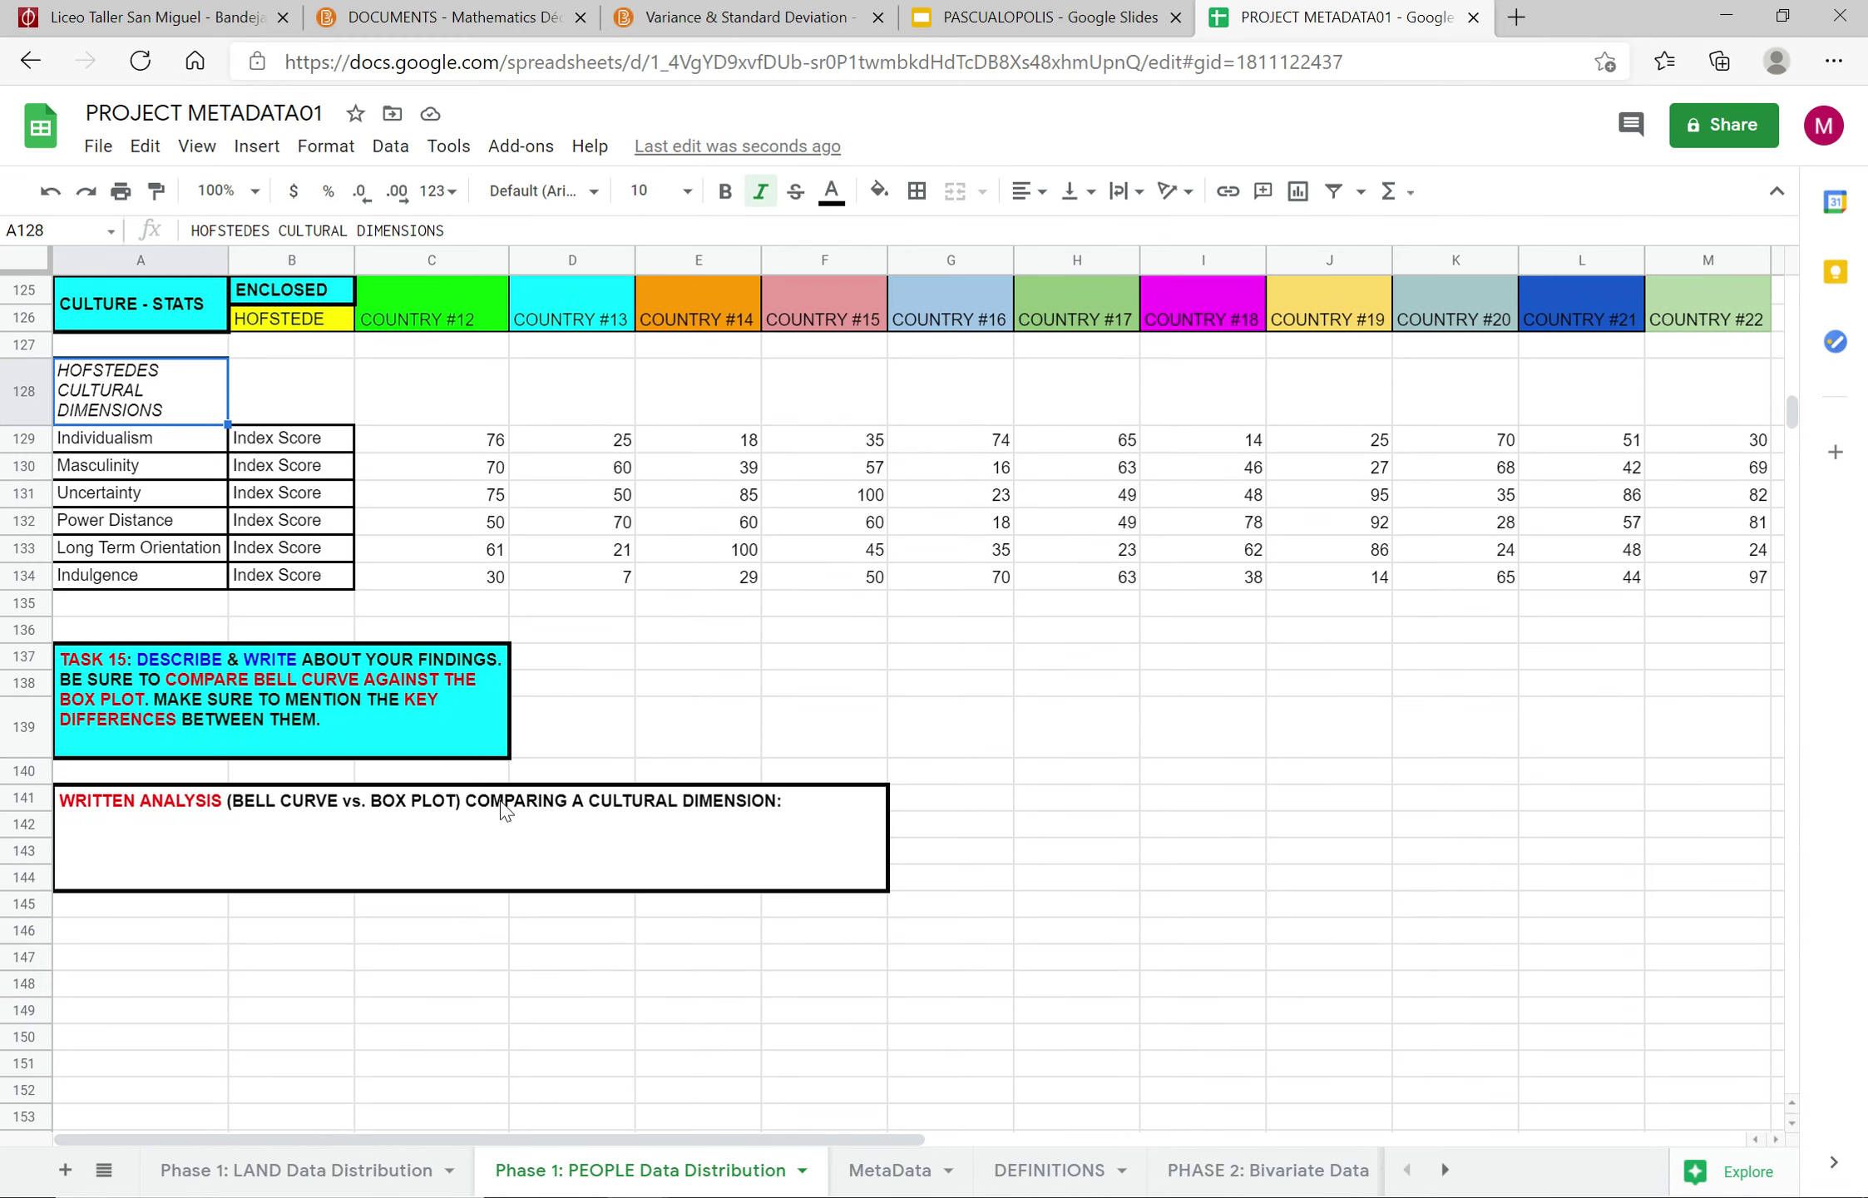
left_click(491, 825)
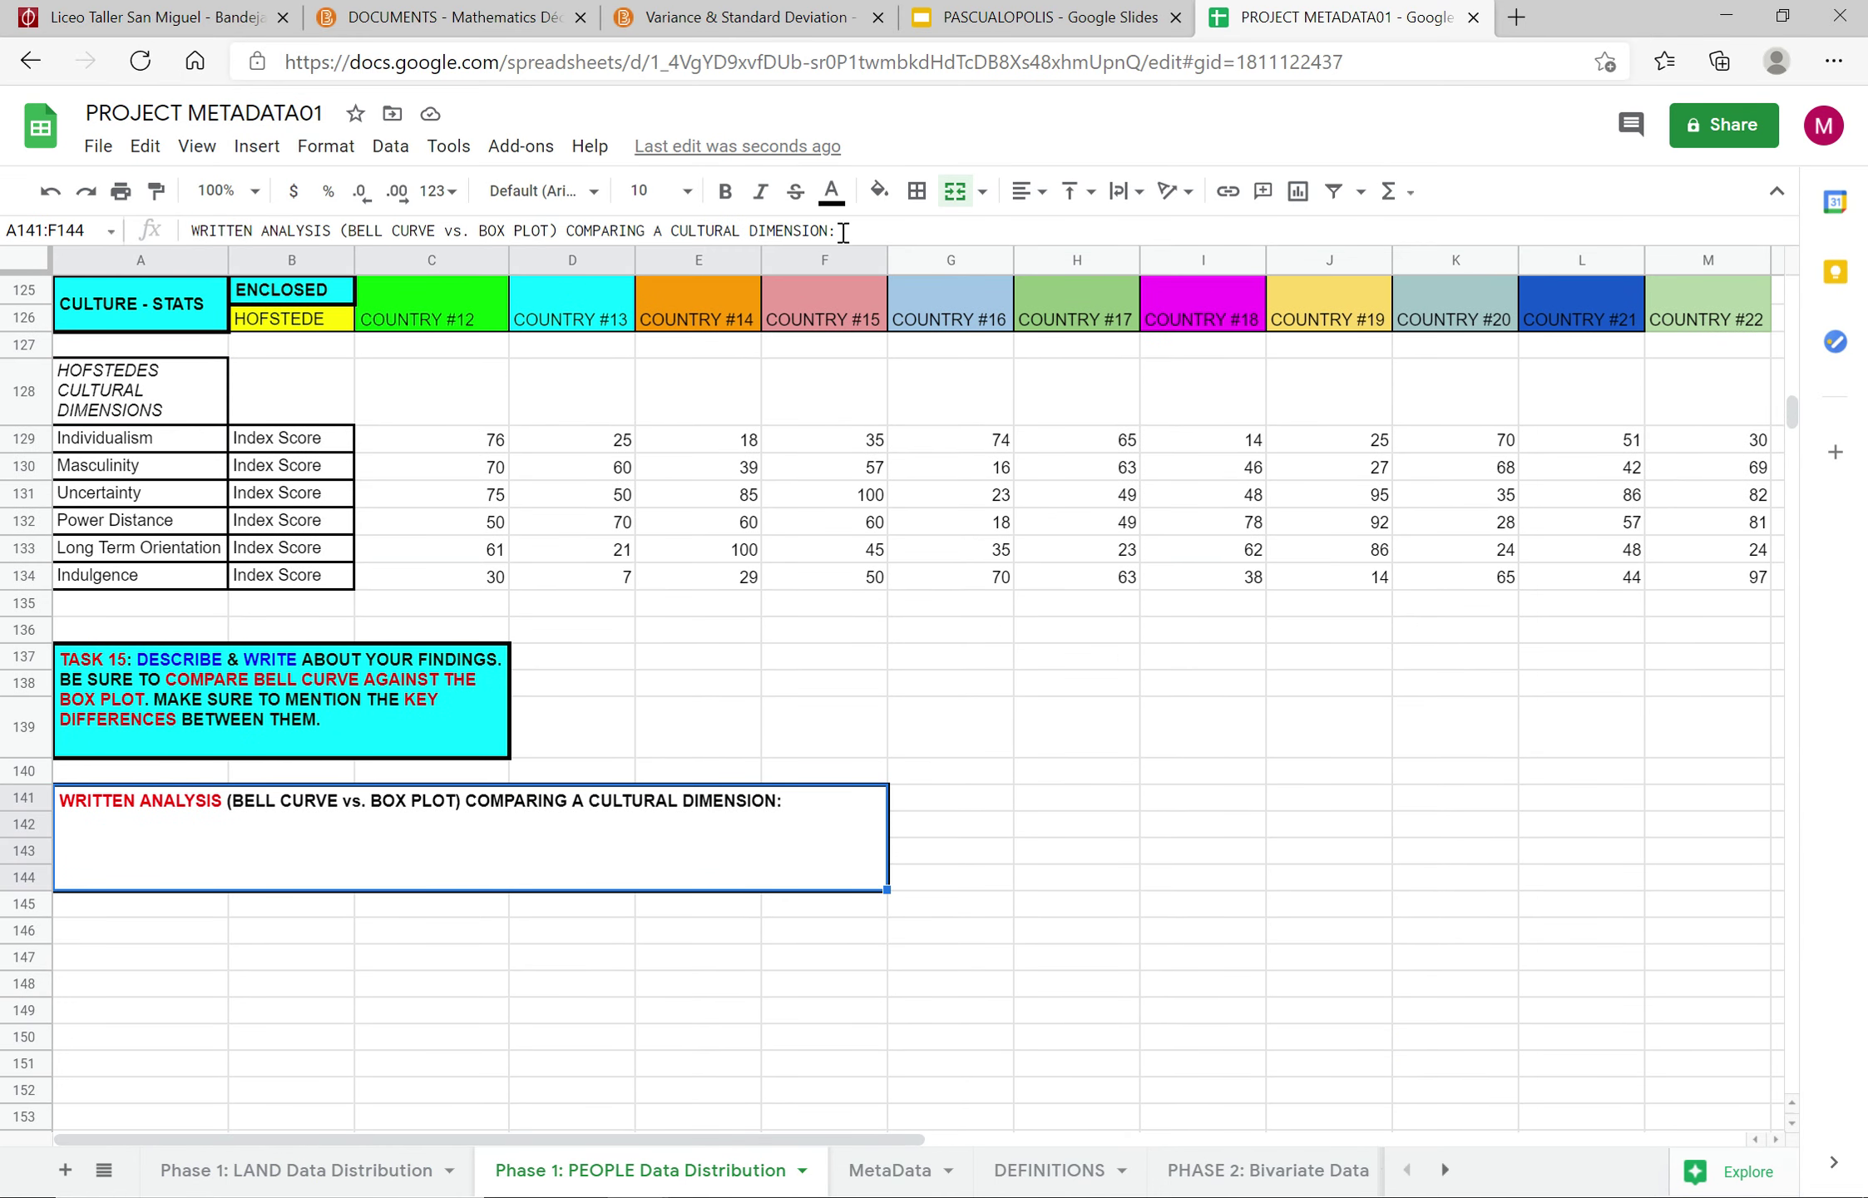
left_click_drag(841, 230, 193, 228)
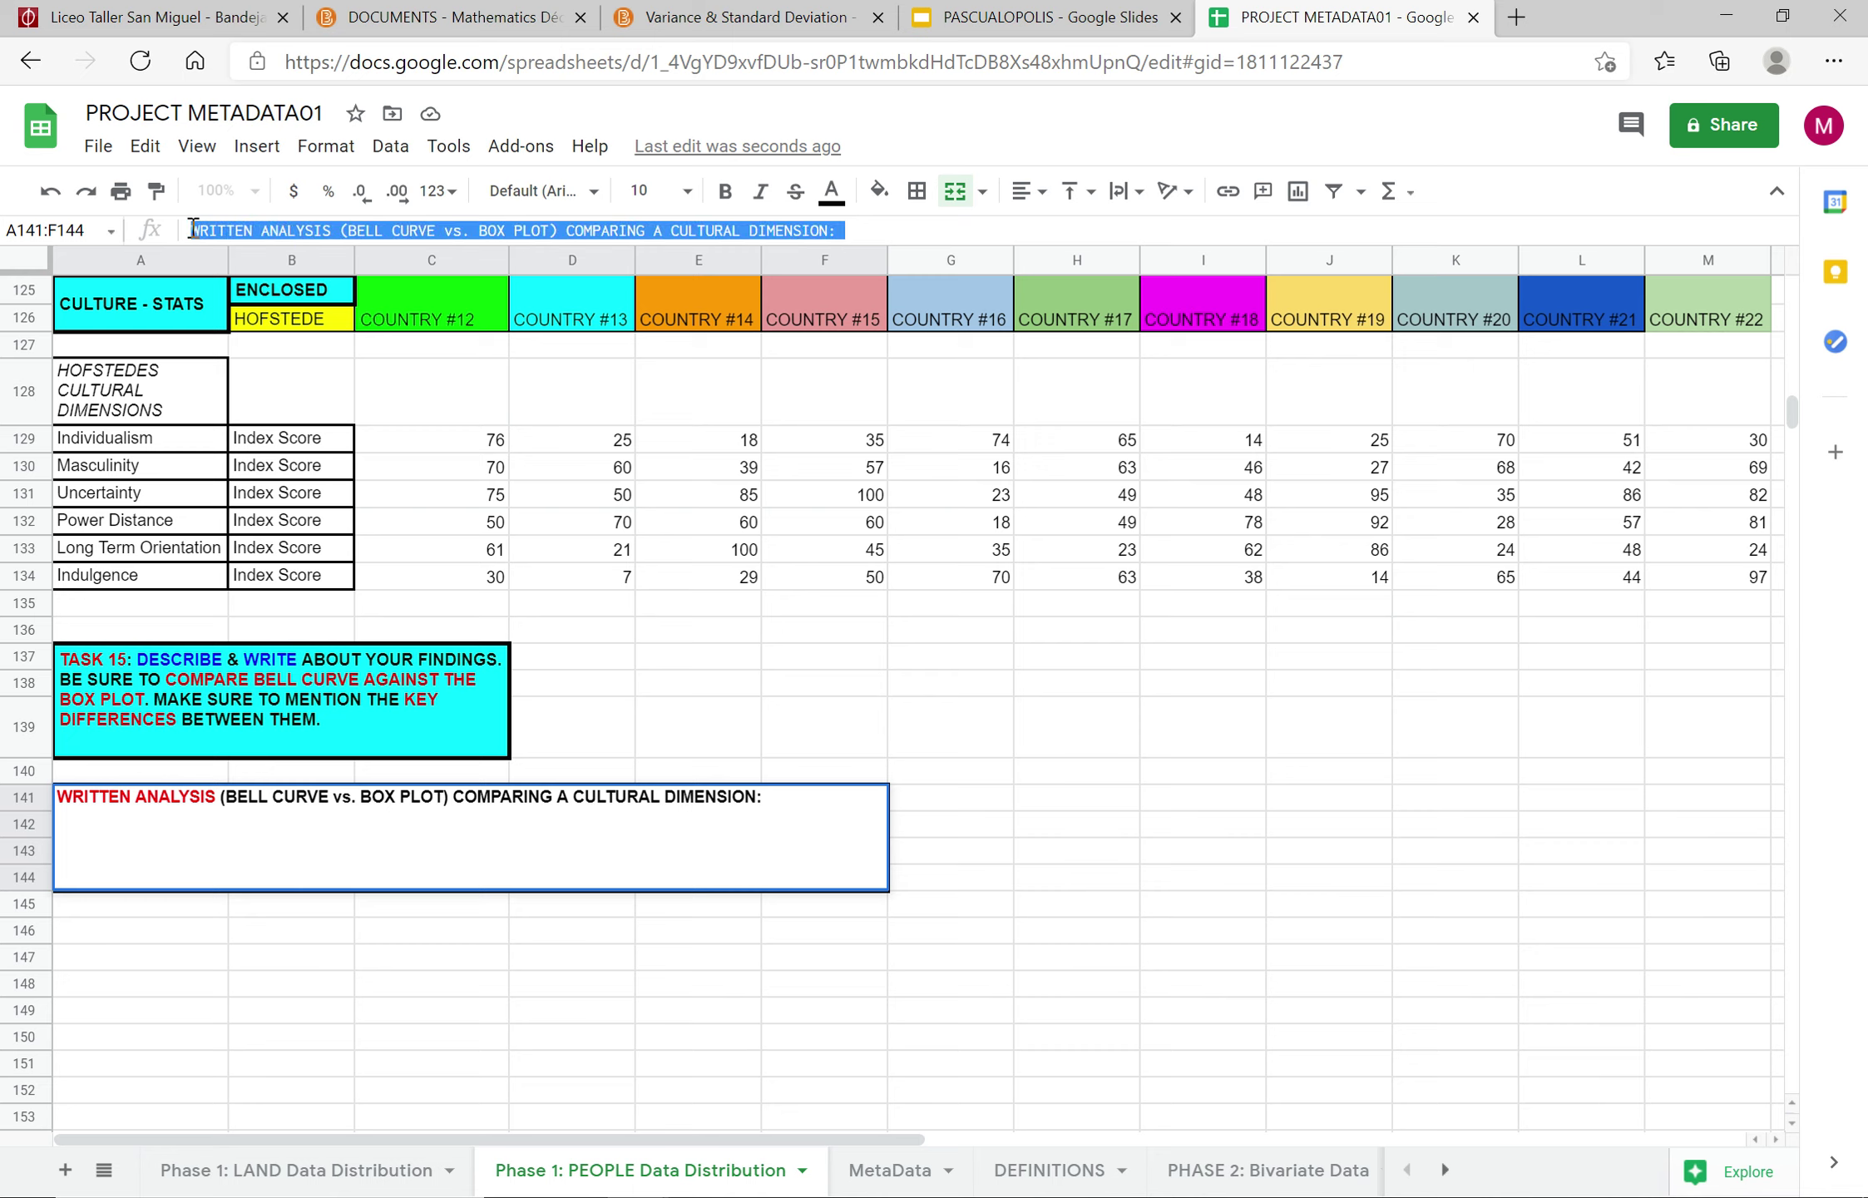
left_click(266, 800)
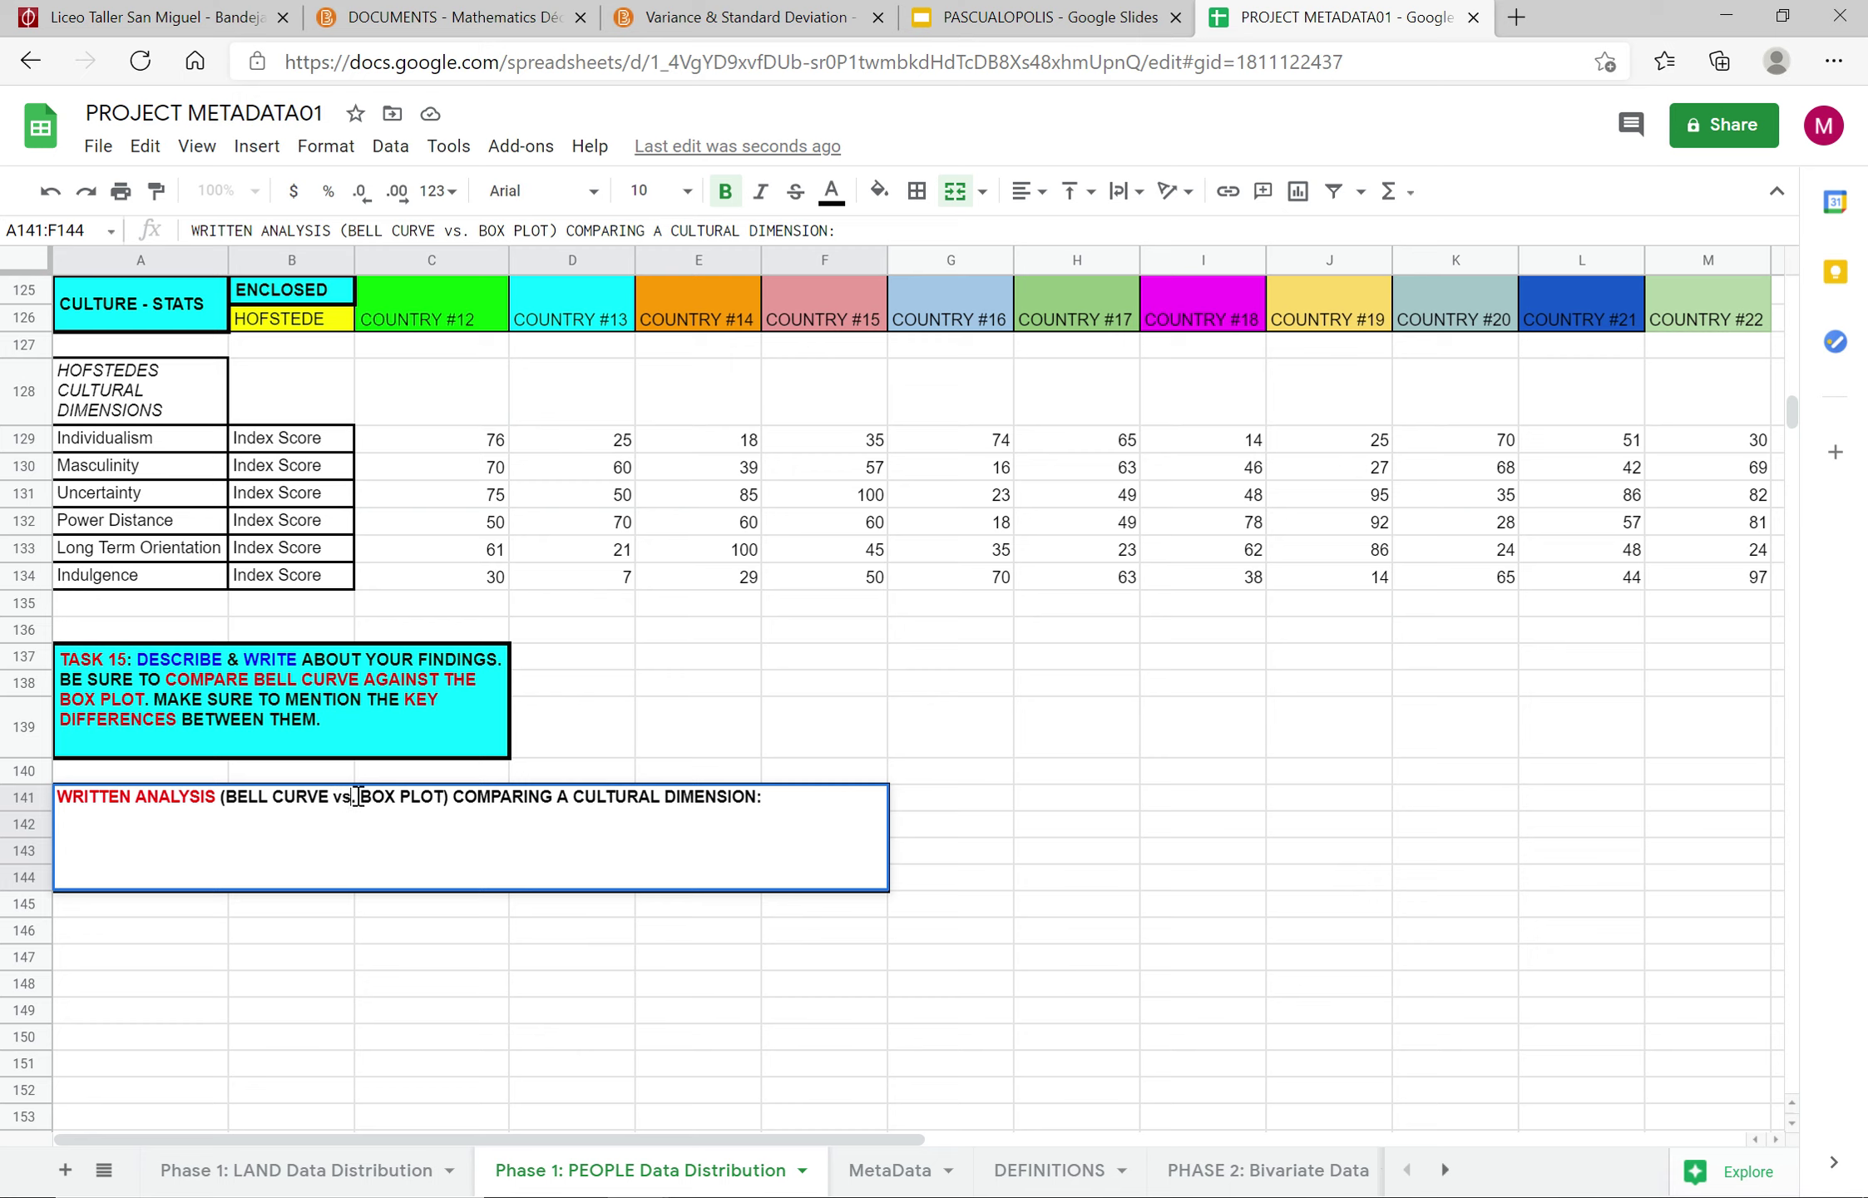
left_click_drag(358, 797, 460, 797)
left_click(509, 845)
scroll(1022, 635, "up", 5)
left_click(1021, 586)
scroll(1021, 586, "up", 5)
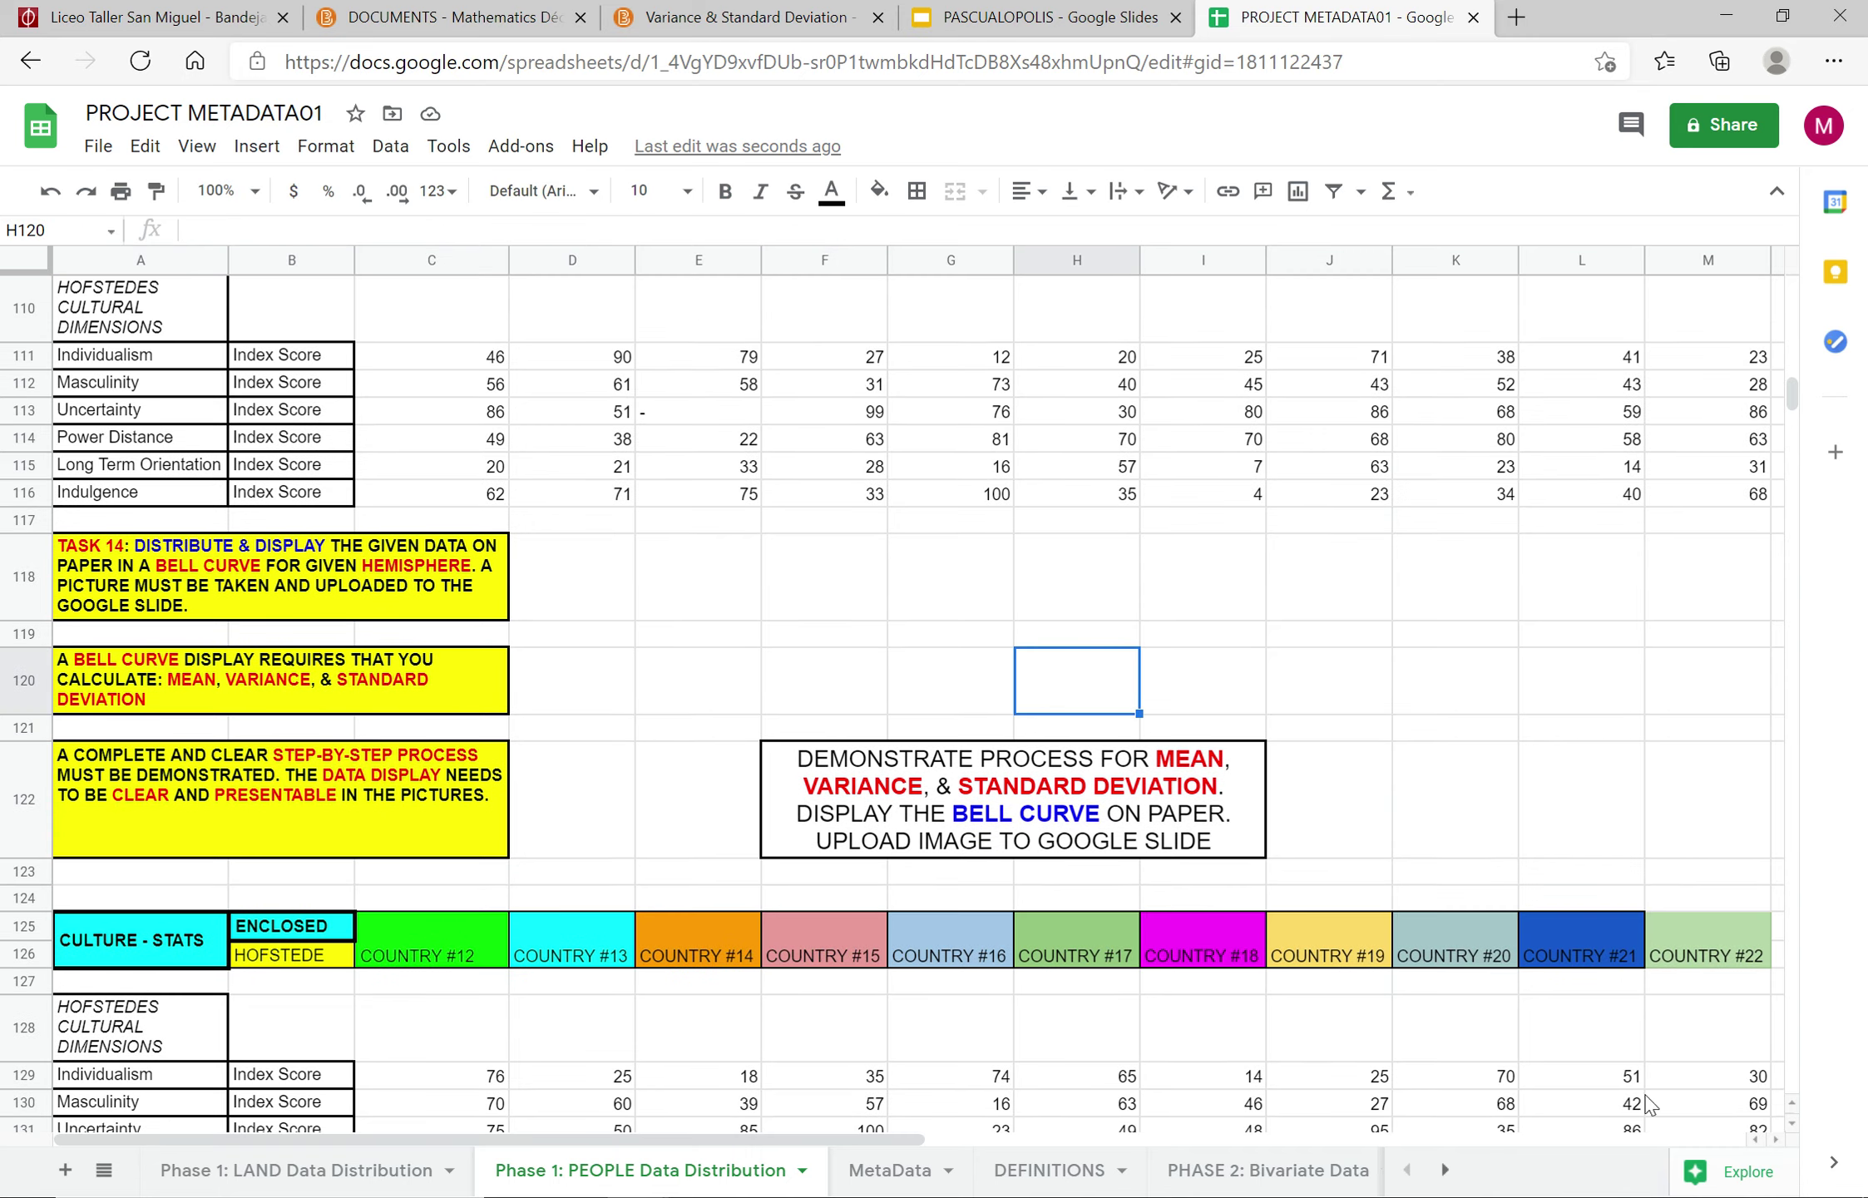
scroll(917, 684, "up", 8)
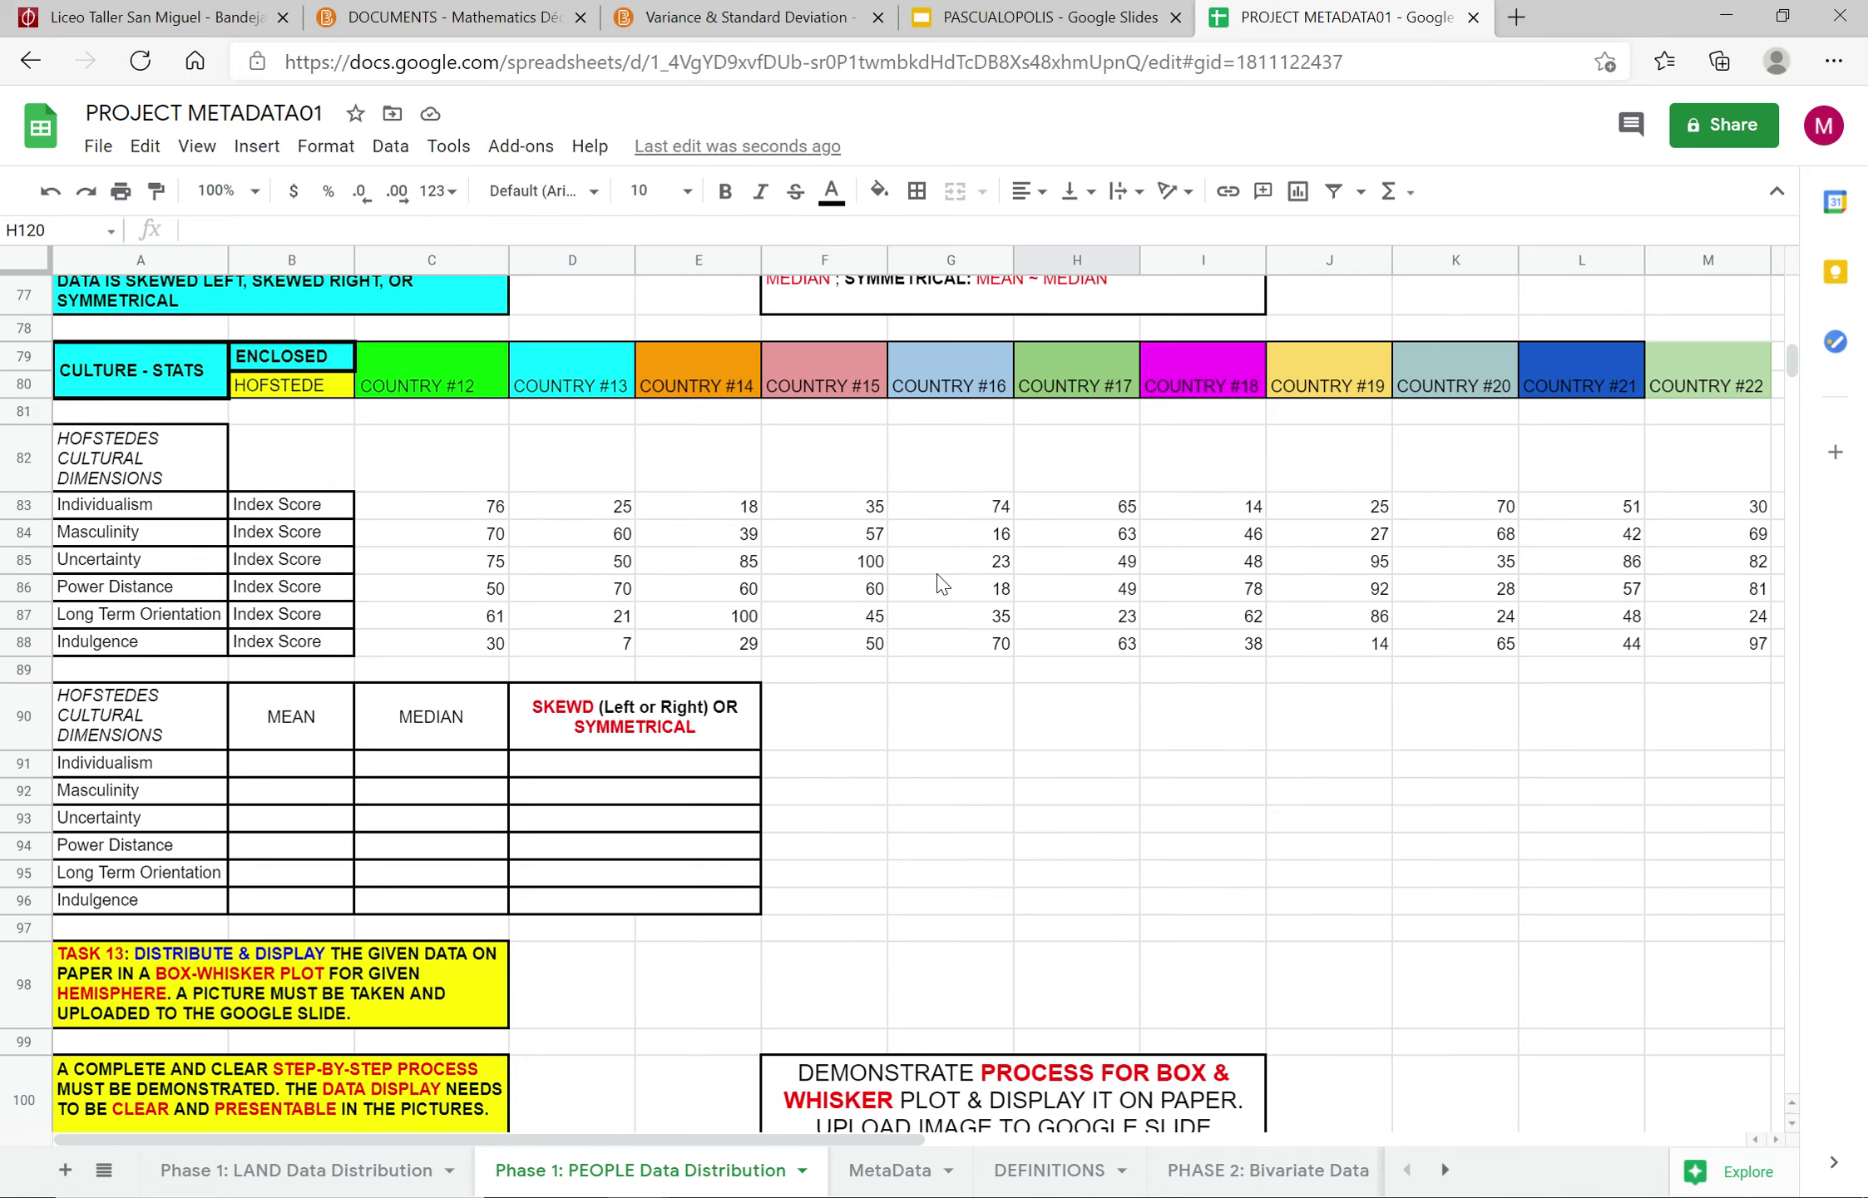
scroll(932, 569, "up", 7)
scroll(929, 561, "up", 15)
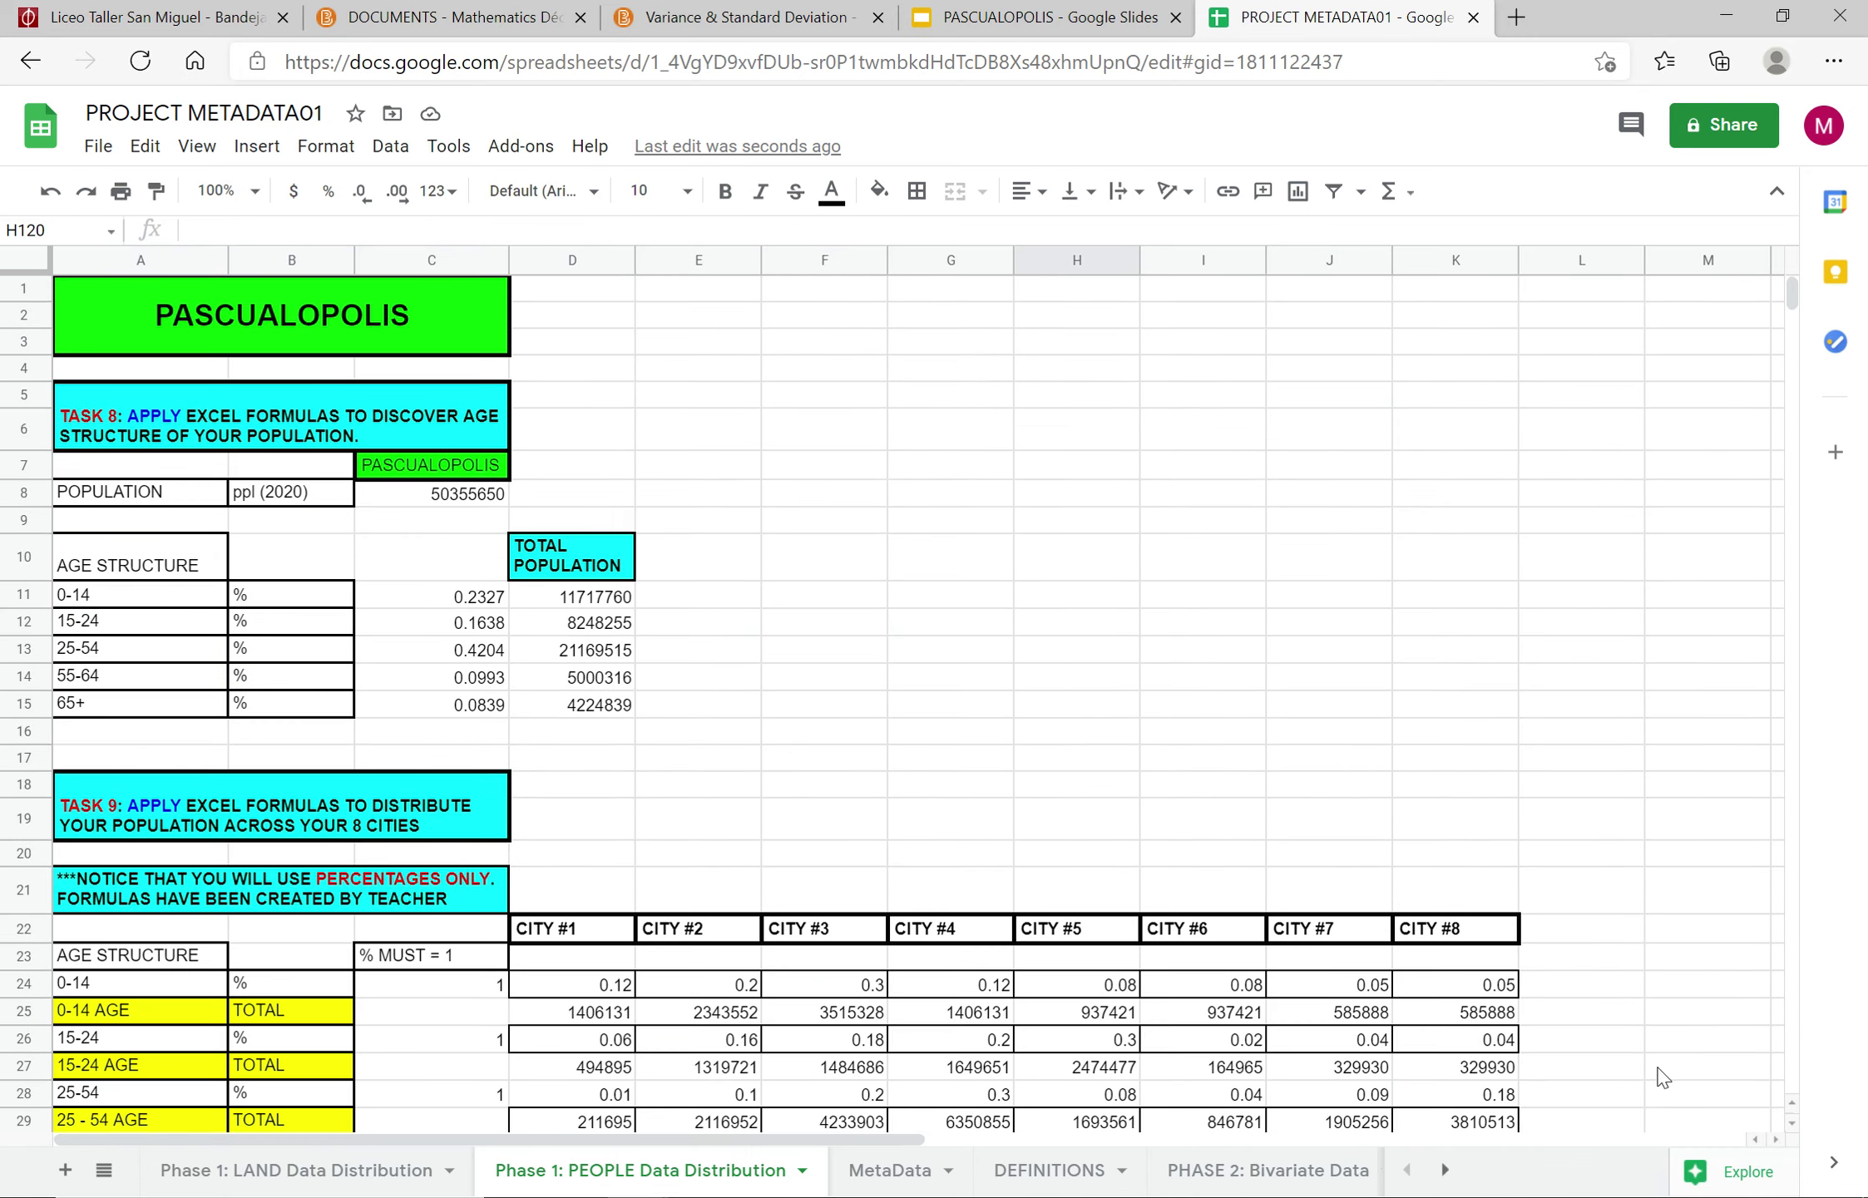